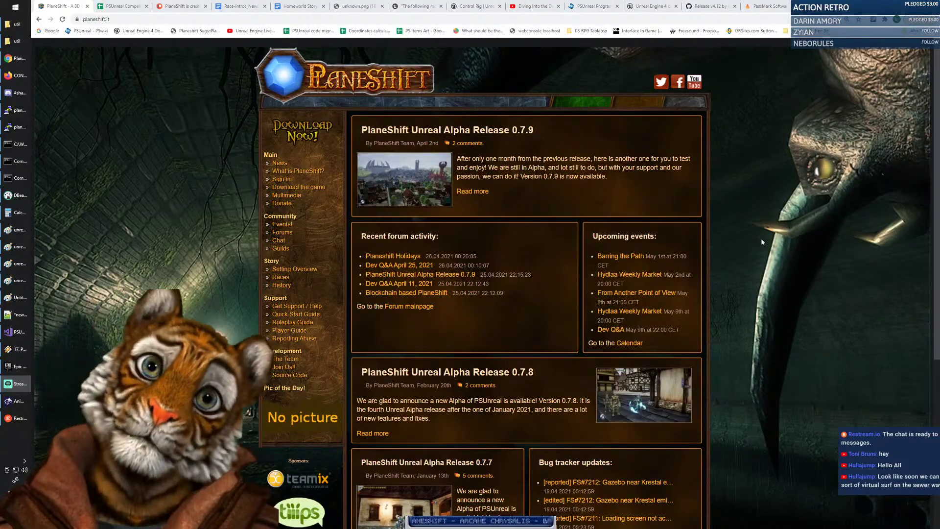
left_click(732, 247)
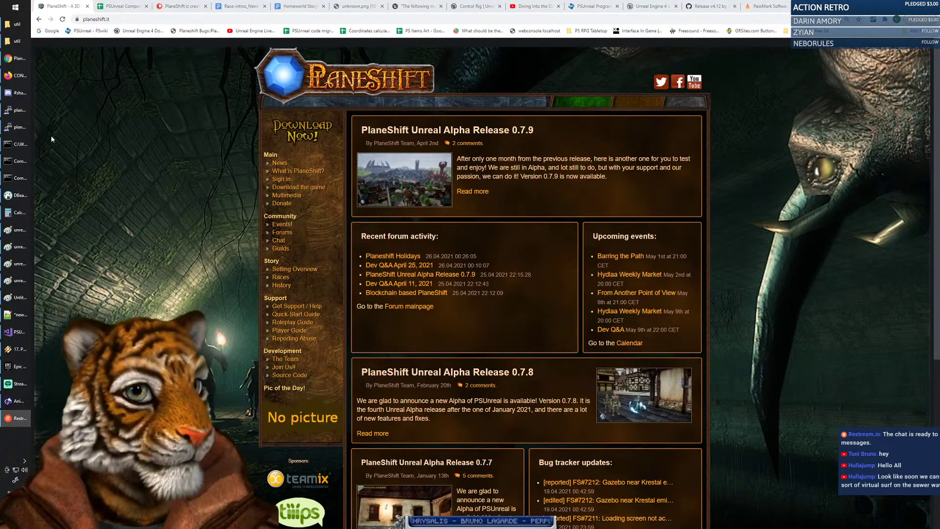
left_click(103, 122)
left_click(20, 76)
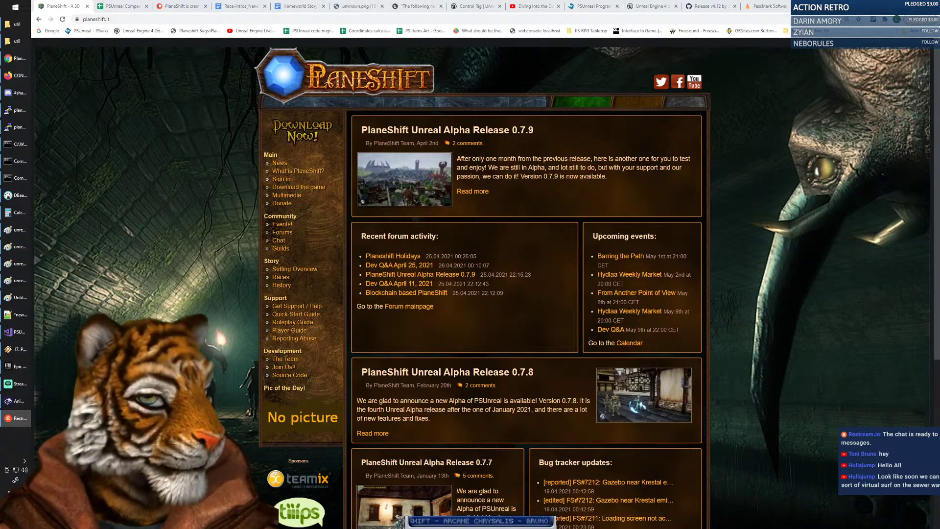
key("alt+Tab")
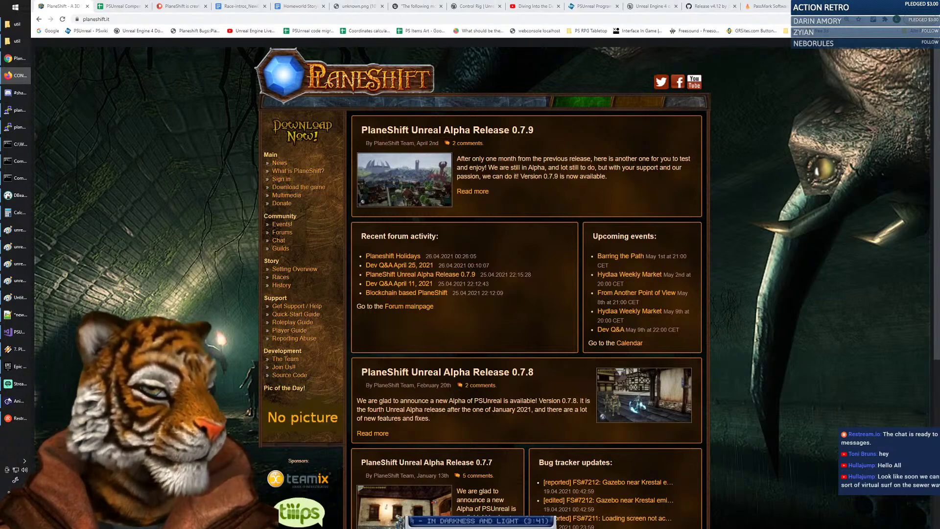
left_click(158, 240)
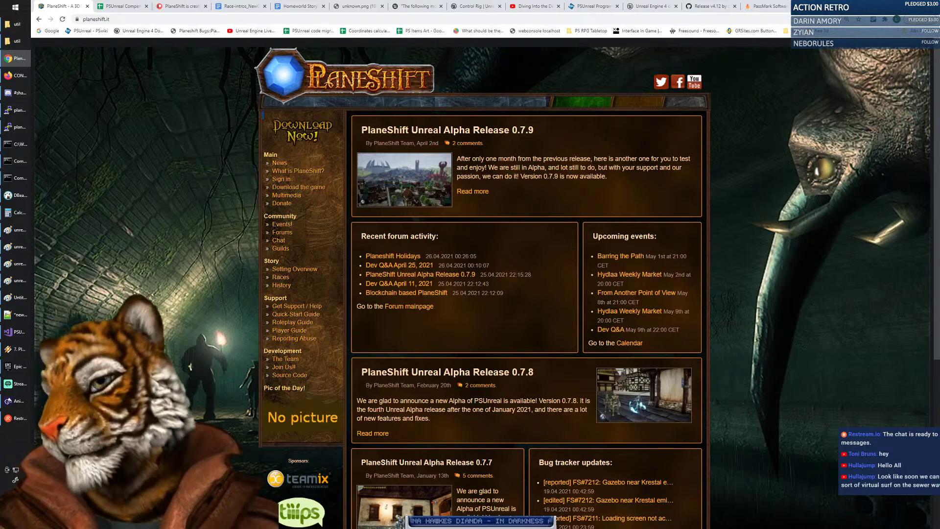
left_click(11, 419)
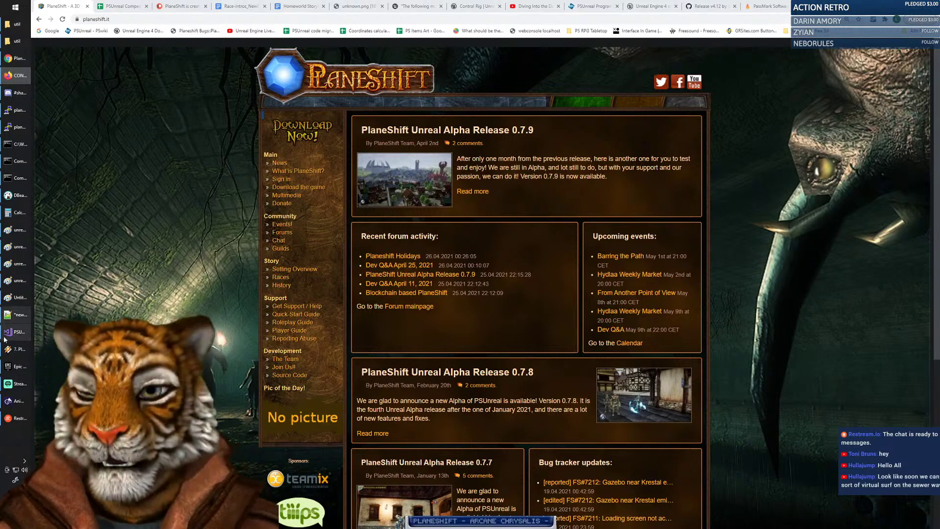
left_click(16, 350)
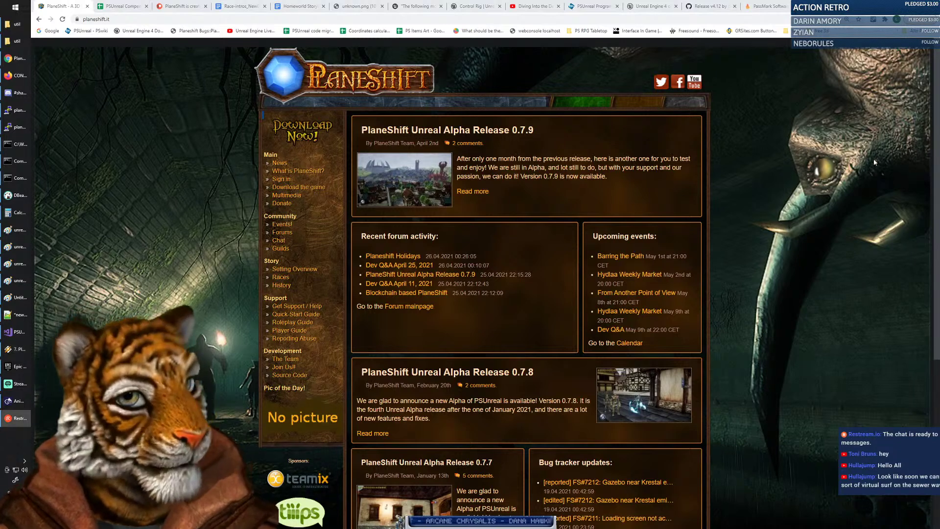
left_click(134, 275)
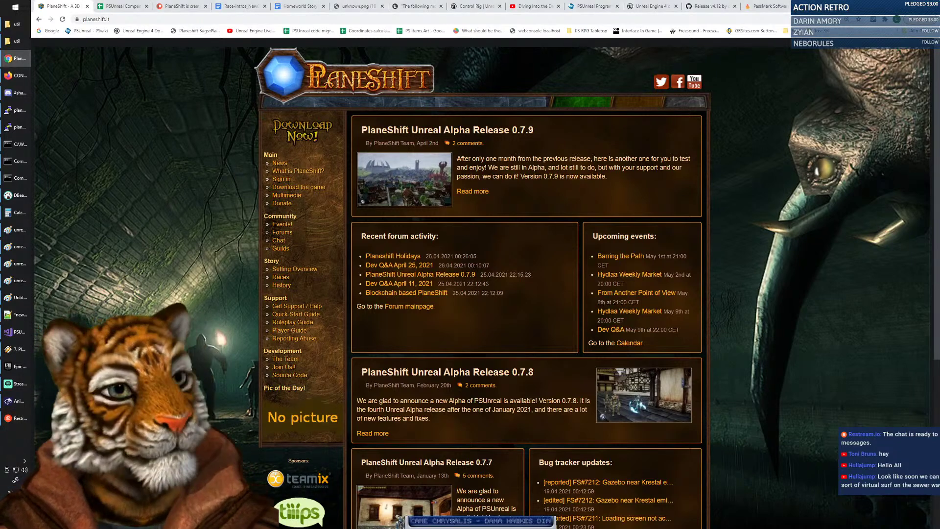
left_click(16, 349)
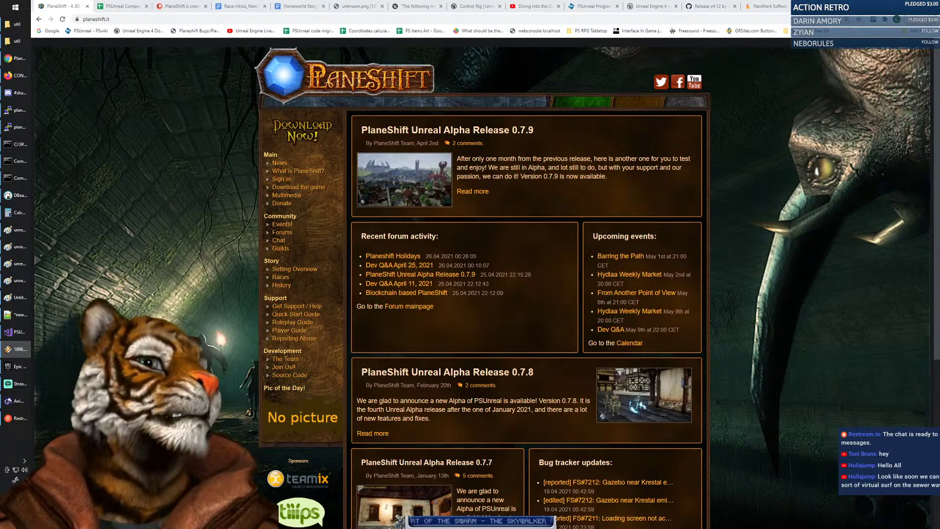
left_click(158, 253)
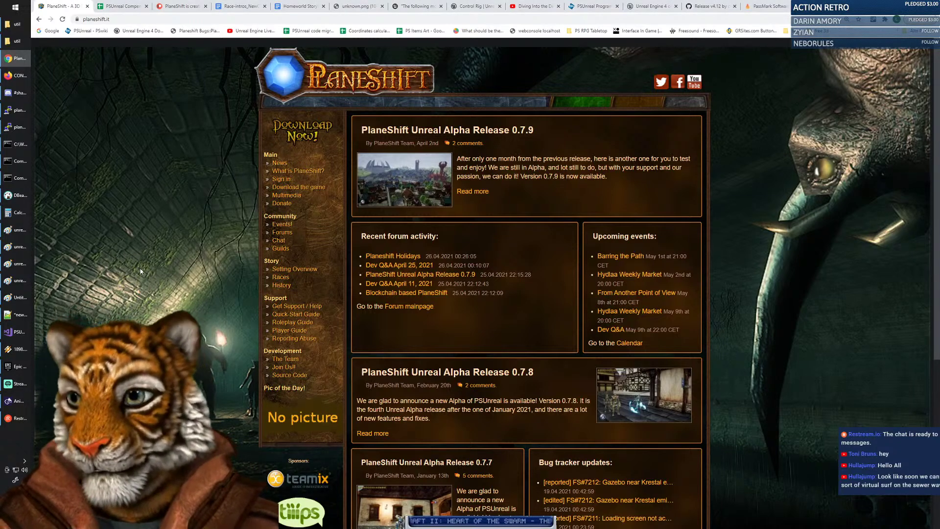
Switch to File Explorer, collapse the Source folder in the PSUnreal tree and open the Scripts folder.
left_click(17, 42)
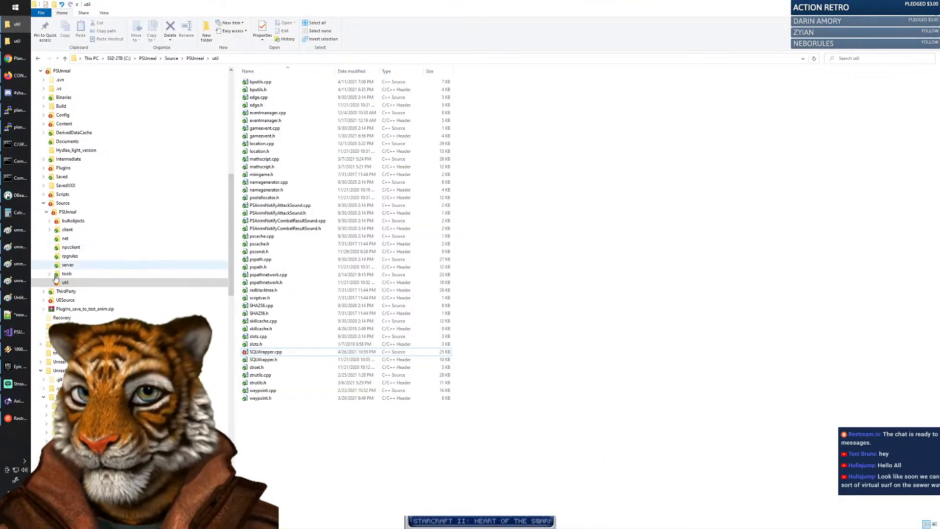
left_click_drag(233, 216, 233, 195)
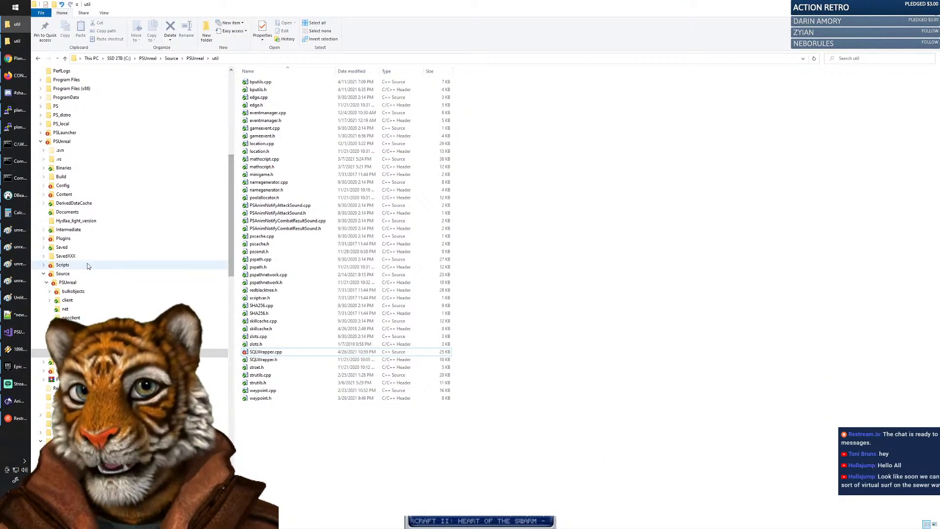
left_click(60, 274)
left_click(42, 274)
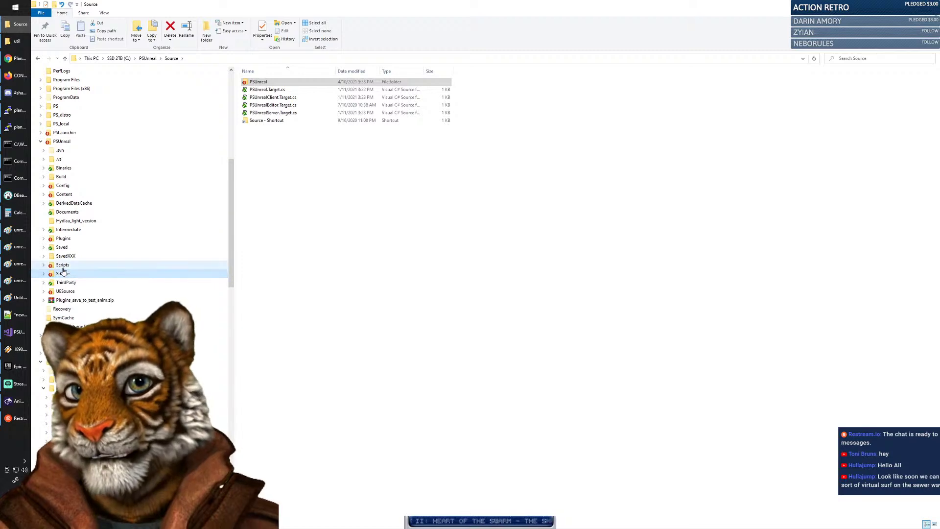
left_click(62, 264)
left_click(660, 245)
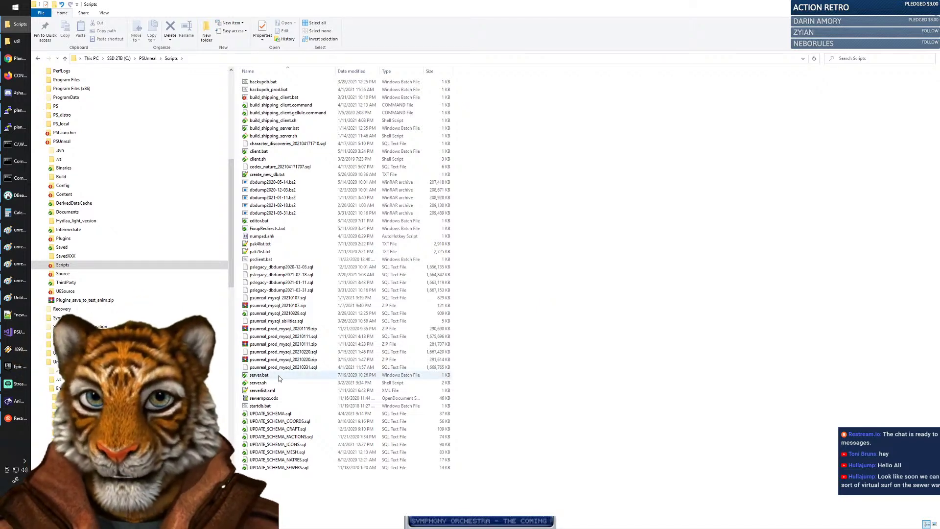
Run server.bat from the Scripts folder and decline loading the incompatible ALSV4_CPP plugin.
double_click(255, 376)
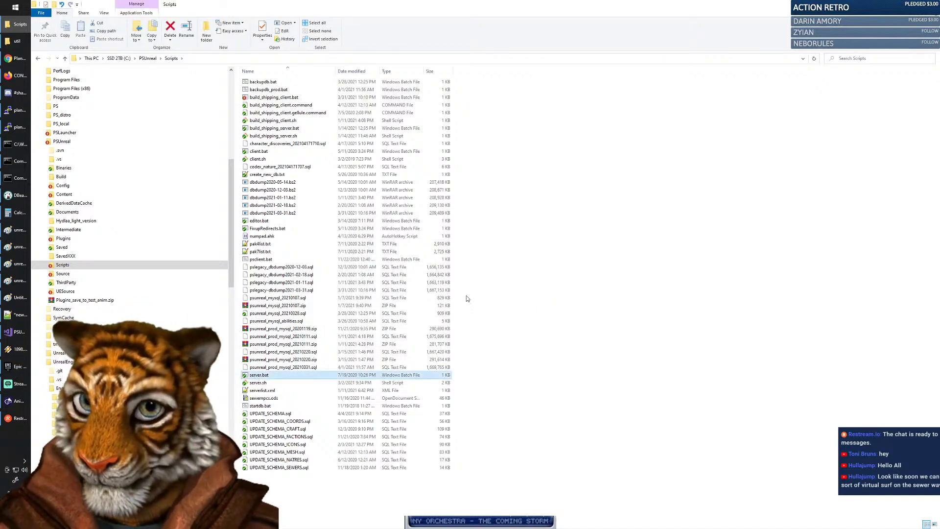
left_click_drag(210, 31, 239, 110)
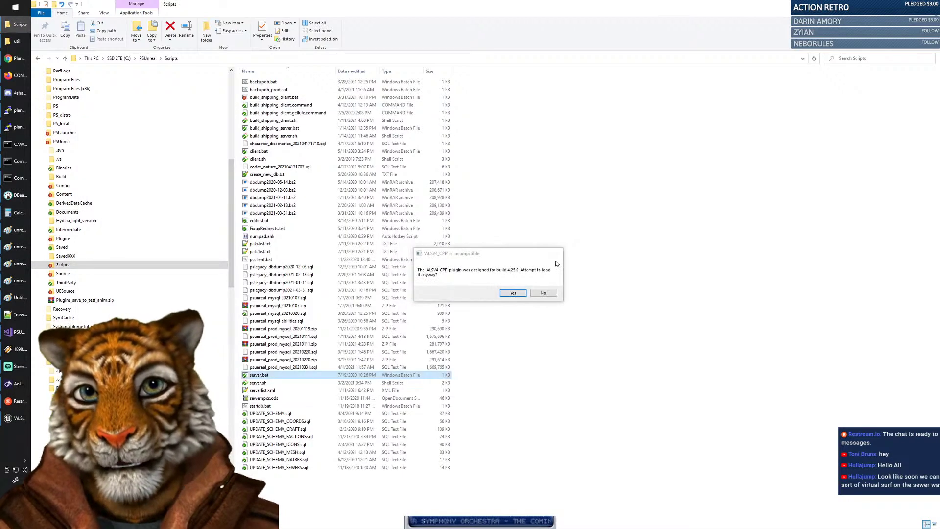
left_click(541, 293)
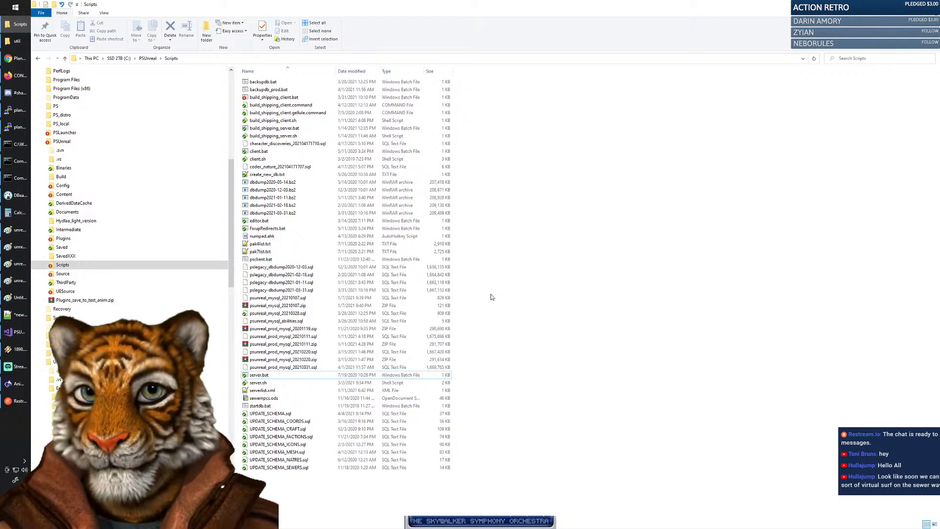
left_click(578, 81)
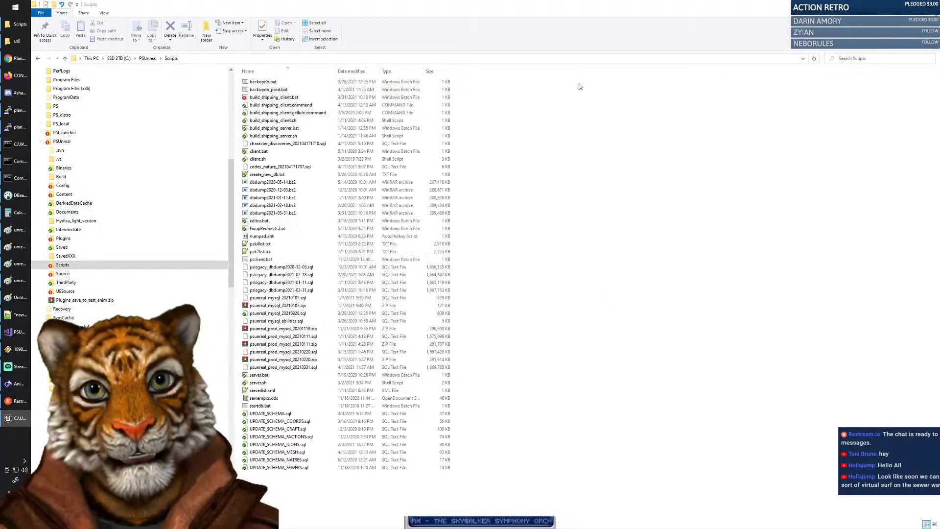
Go to the PSUnreal root folder in File Explorer and start an SVN commit for it.
left_click(66, 142)
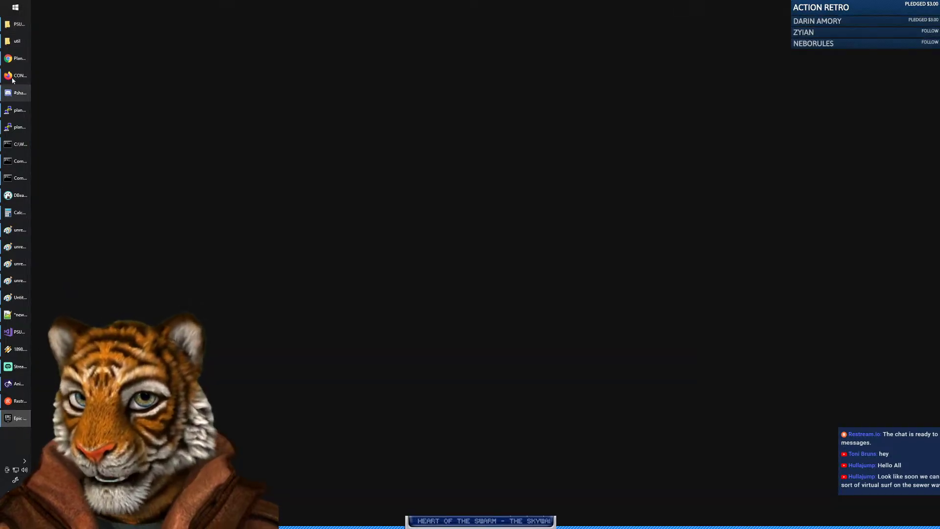
left_click(16, 41)
left_click(17, 24)
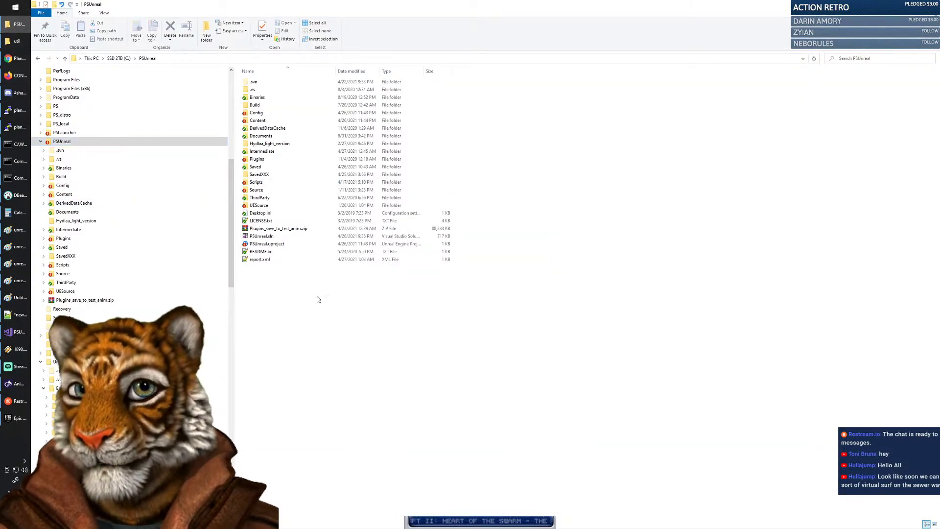
right_click(68, 144)
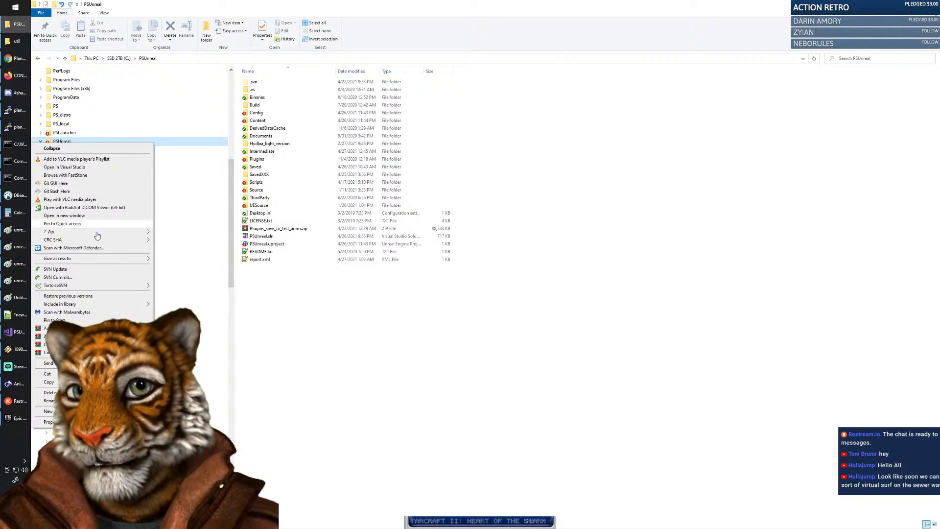
left_click(86, 277)
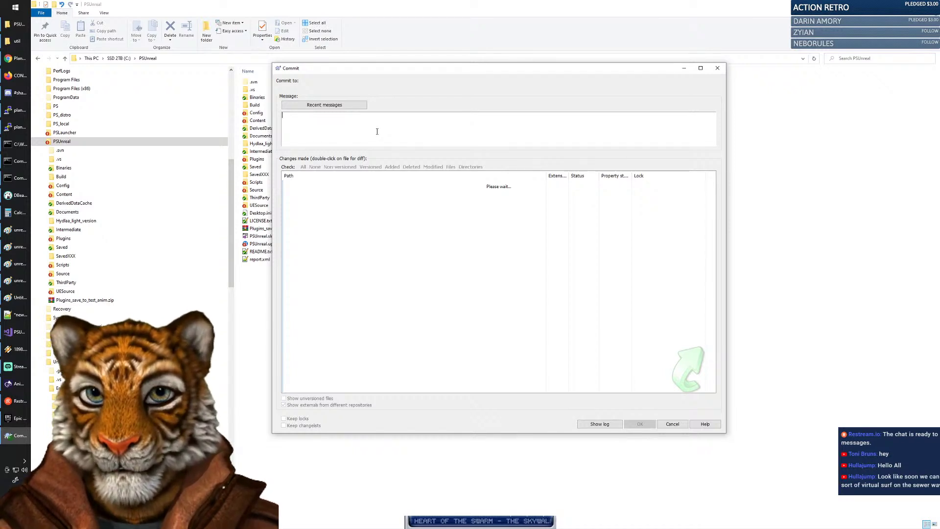
Enter the commit message ">>>> Update to 4.26.2-release <<< everyone should update!!".
type("Update to ")
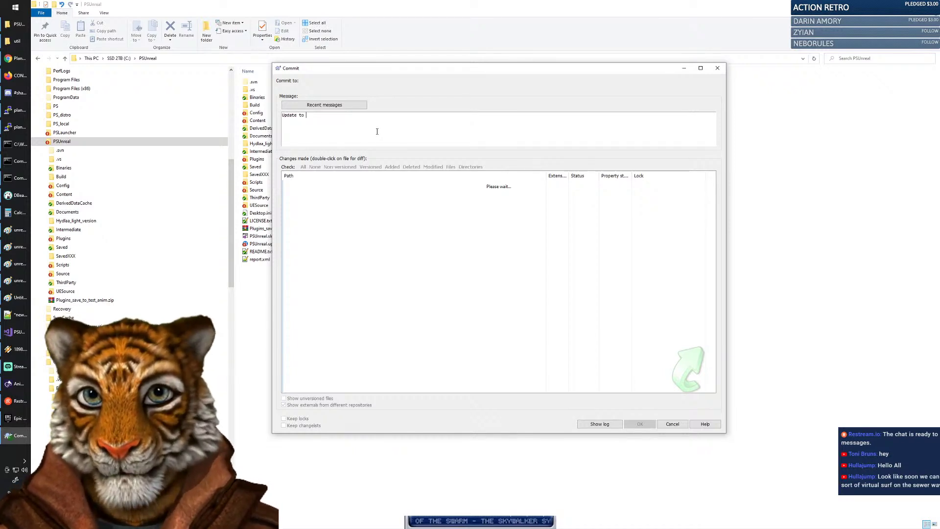
type("4.26.2-")
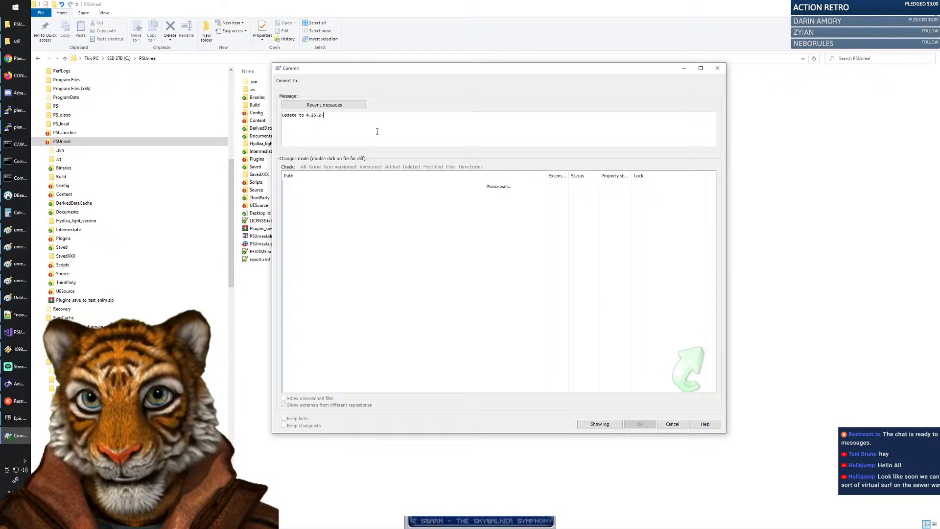
type("release")
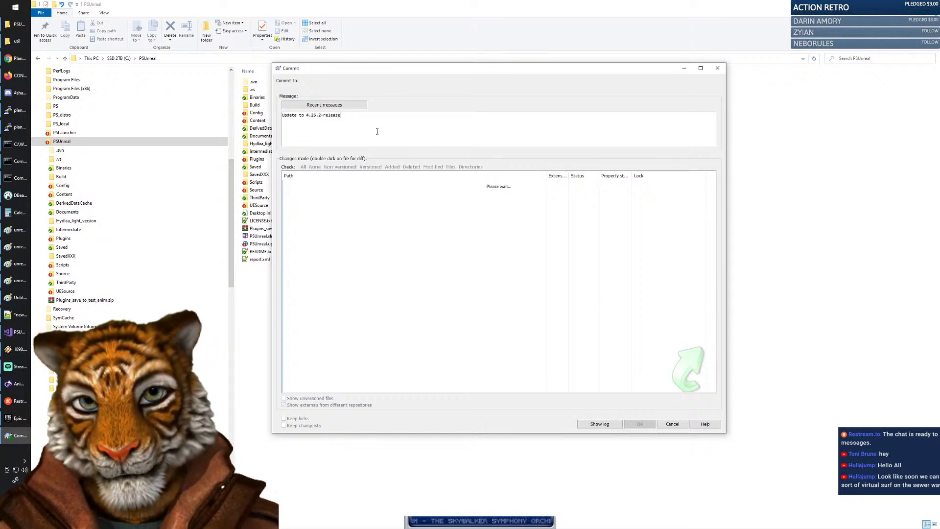
key("Home")
type(">>>>")
key("BackSpace")
key("BackSpace")
key("BackSpace")
key("BackSpace")
type(">>>")
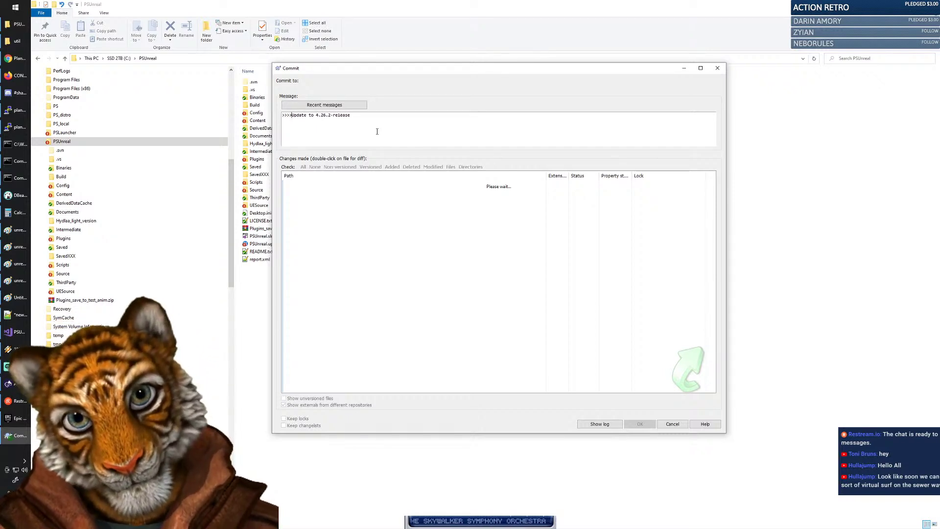
key("End")
type("<<< every")
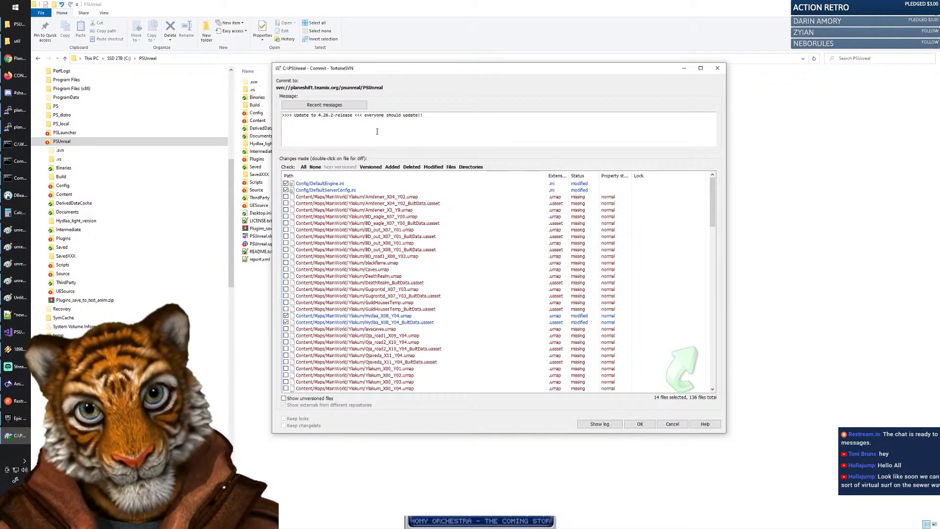
Exclude Config/DefaultEngine.ini and Config/DefaultServerConfig.ini from the commit, and review the differences between DefaultEngine.ini and its base revision.
left_click(286, 183)
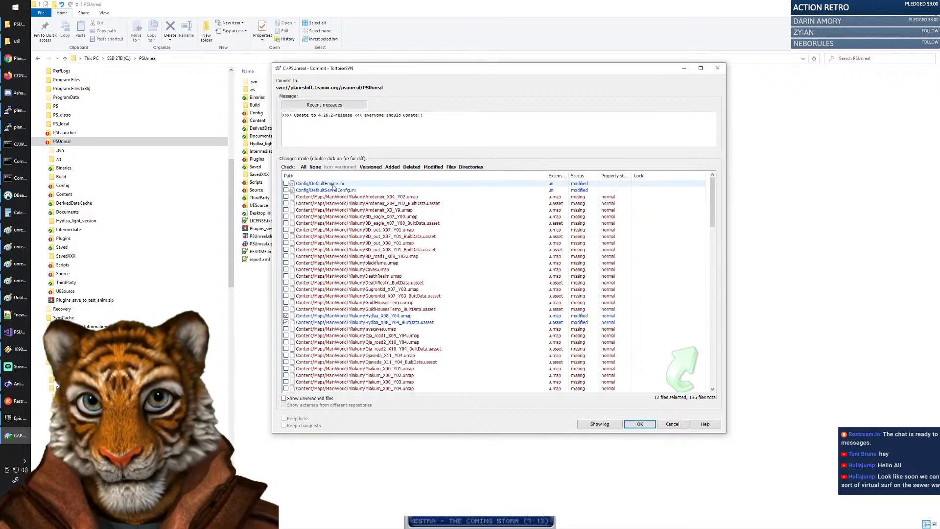
right_click(293, 184)
left_click(323, 189)
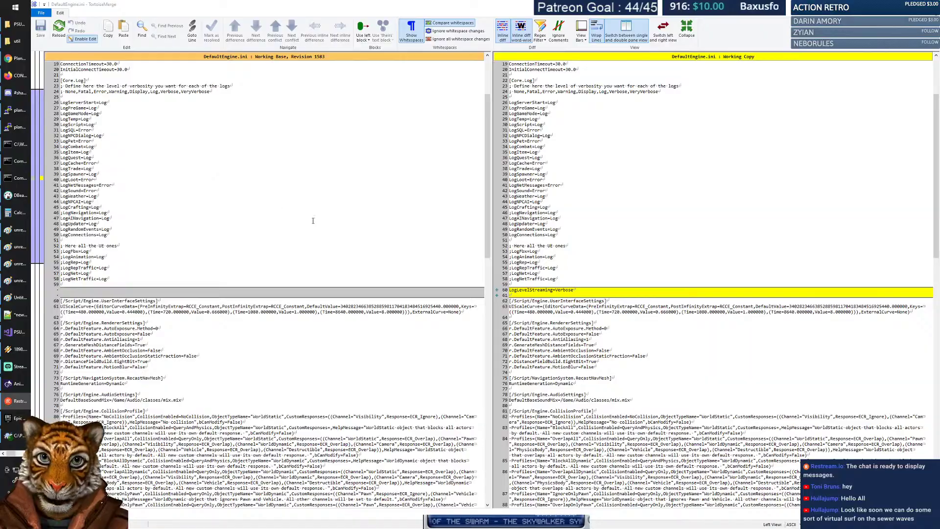
scroll(338, 62, "down", 20)
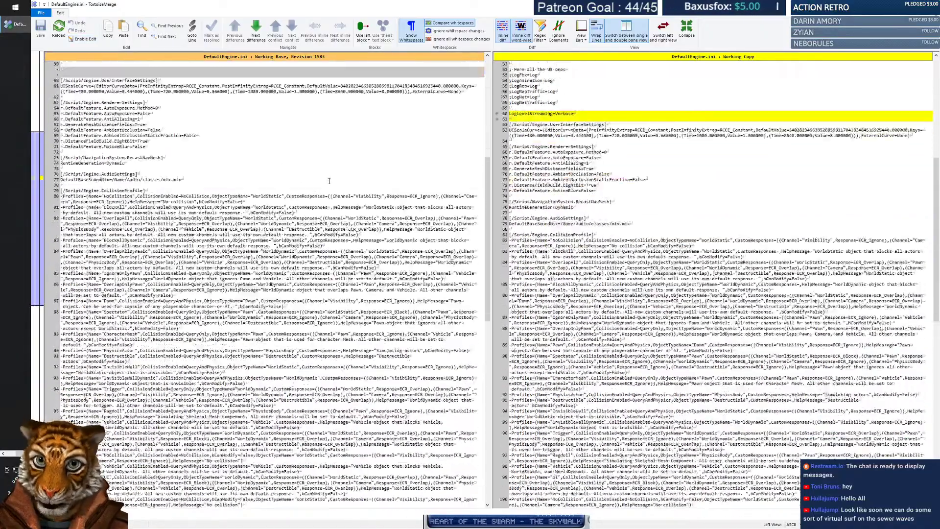
scroll(329, 178, "down", 15)
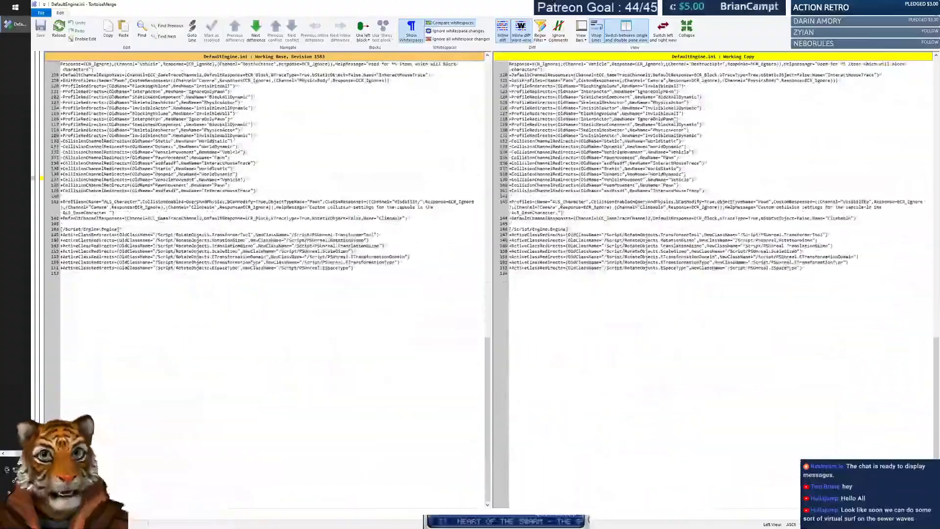
left_click(928, 4)
Compare Config/DefaultServerConfig.ini with its base revision and examine the added ServerStatus report settings in the working copy.
double_click(354, 190)
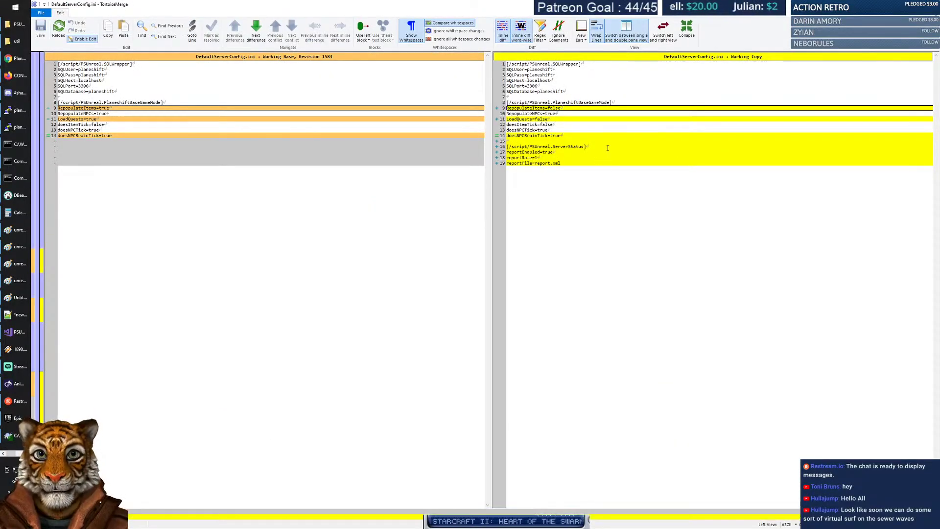
left_click(562, 160)
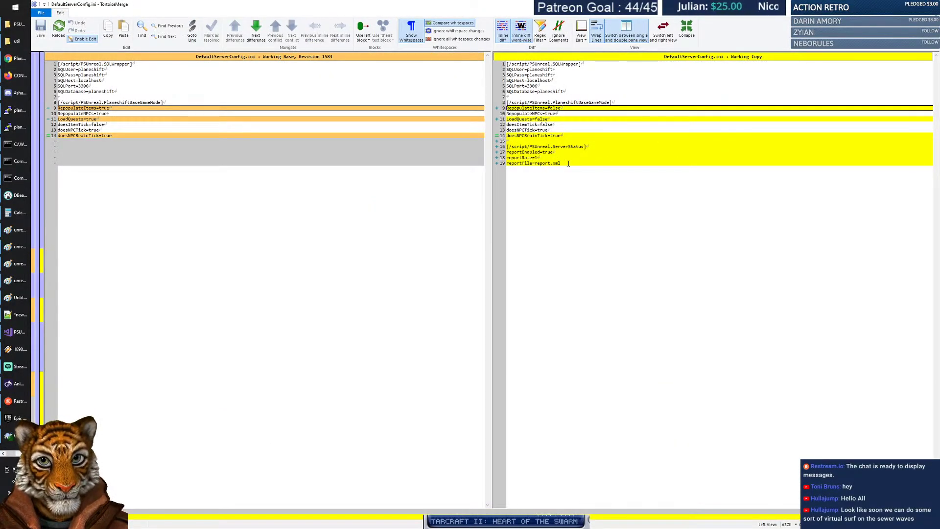
left_click_drag(568, 164, 474, 146)
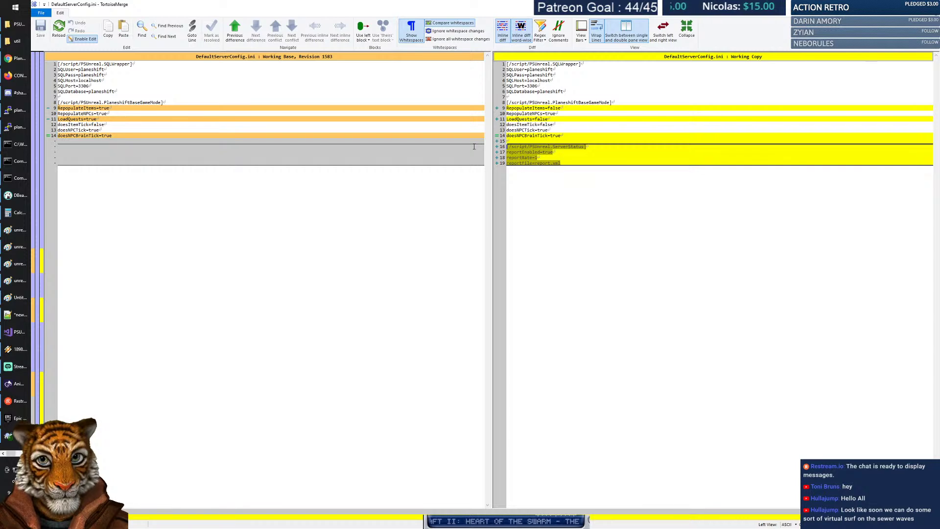
left_click(575, 163)
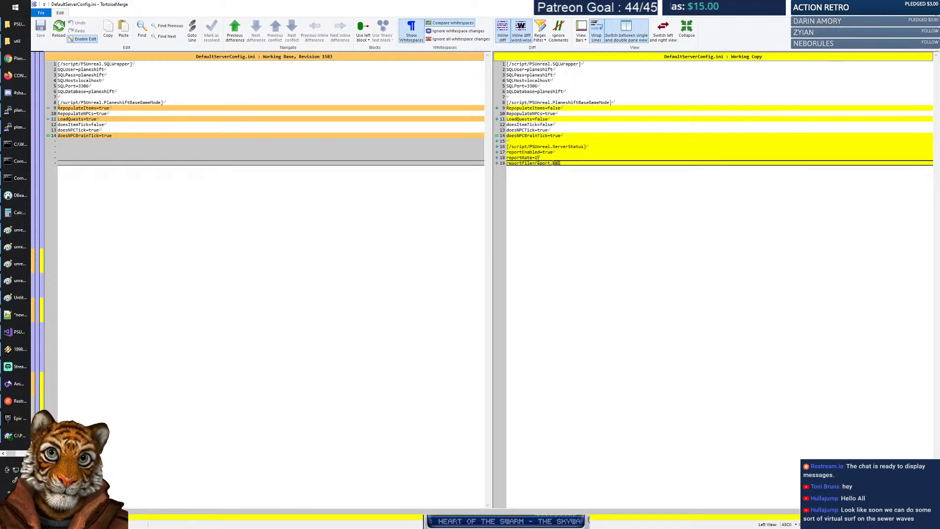
left_click_drag(589, 162, 484, 145)
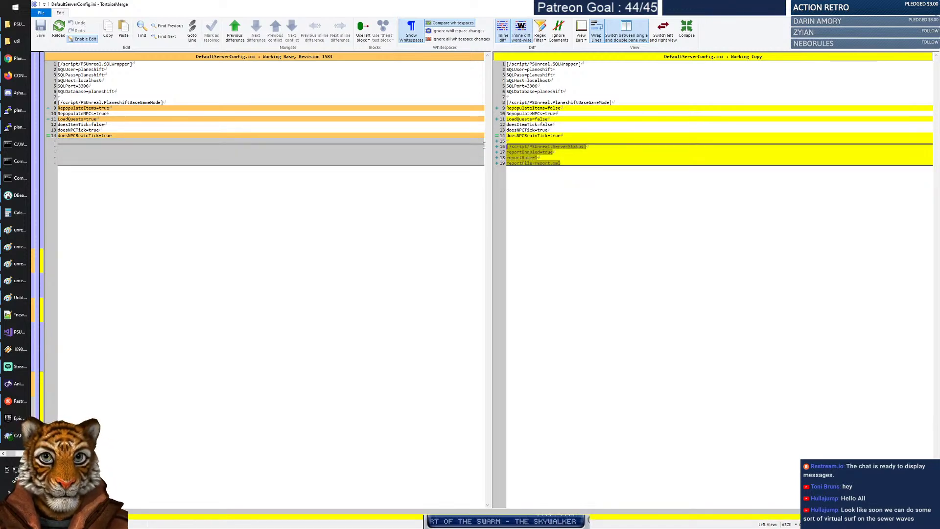
left_click(571, 163)
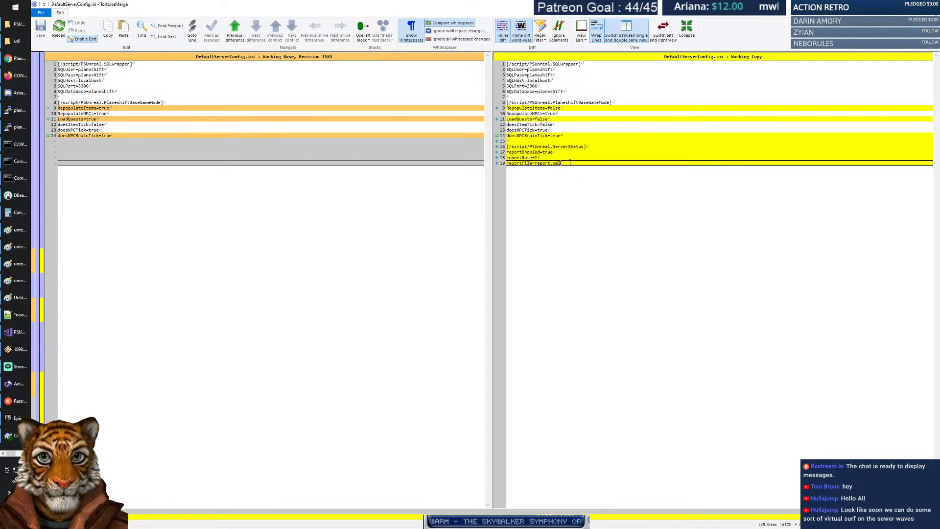
left_click_drag(573, 163, 480, 147)
left_click(597, 164)
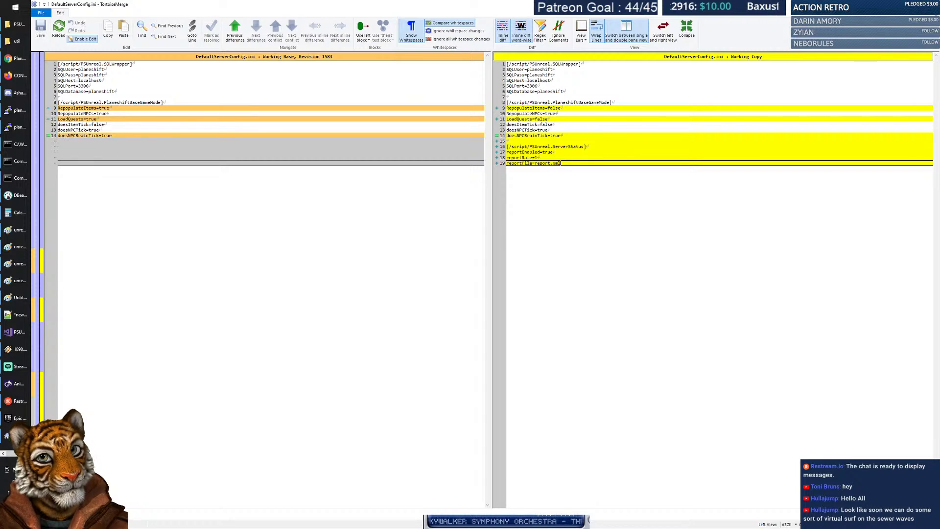
Restore the base values RepopulateItems=true and LoadQuests=true in the working copy of DefaultServerConfig.ini, save it and close the comparison.
right_click(533, 109)
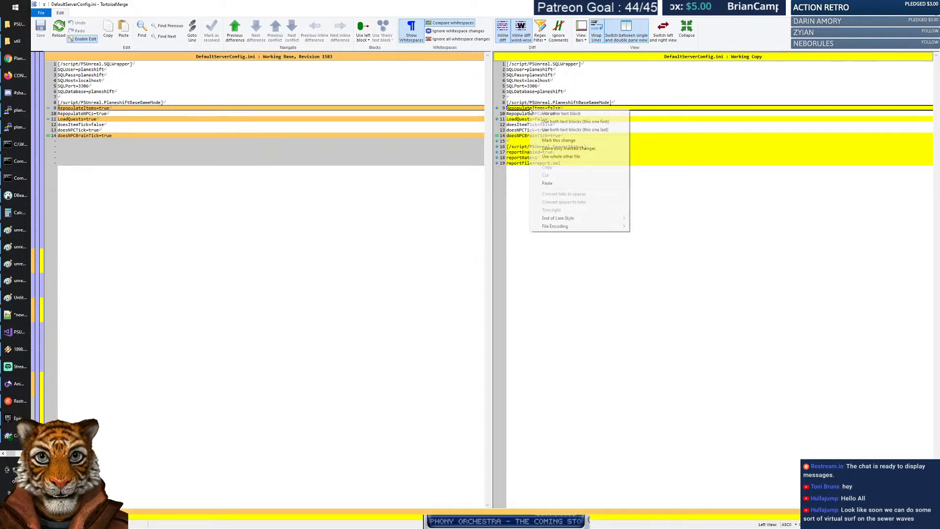
left_click(538, 116)
right_click(537, 119)
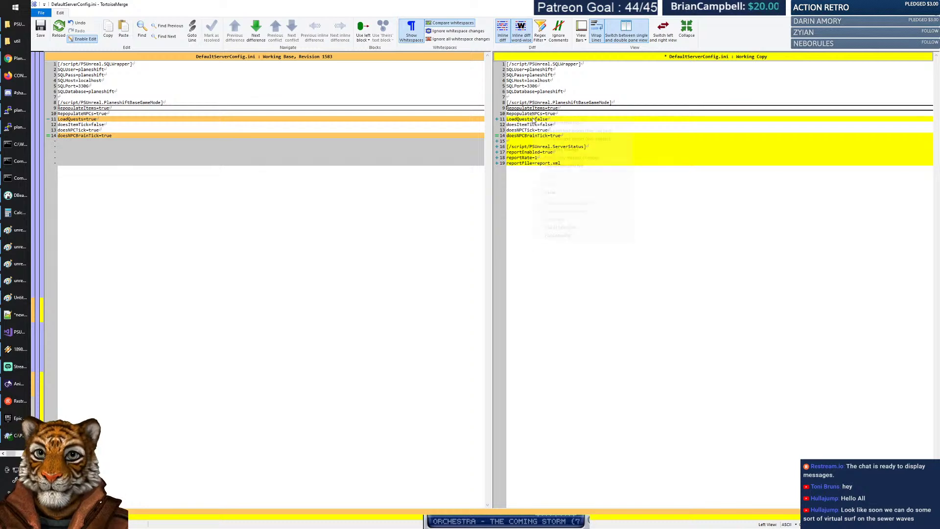
left_click(544, 127)
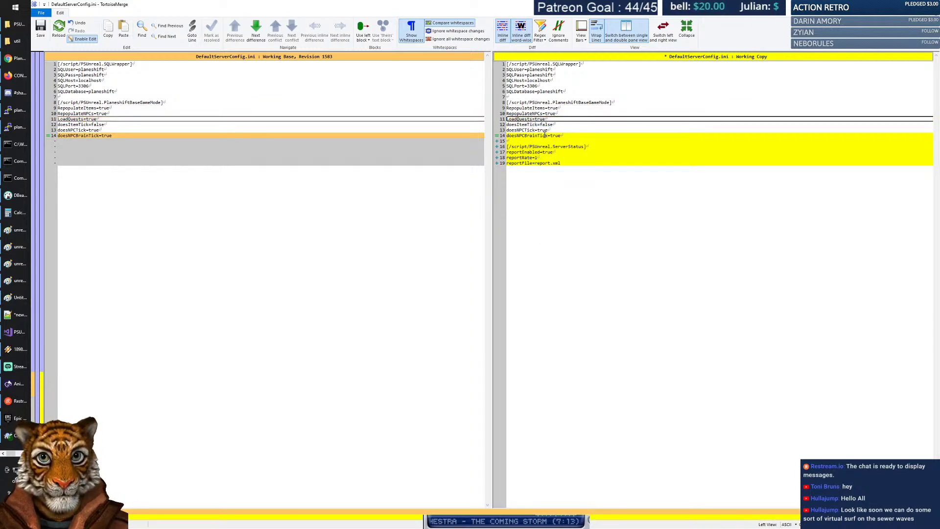
left_click(578, 125)
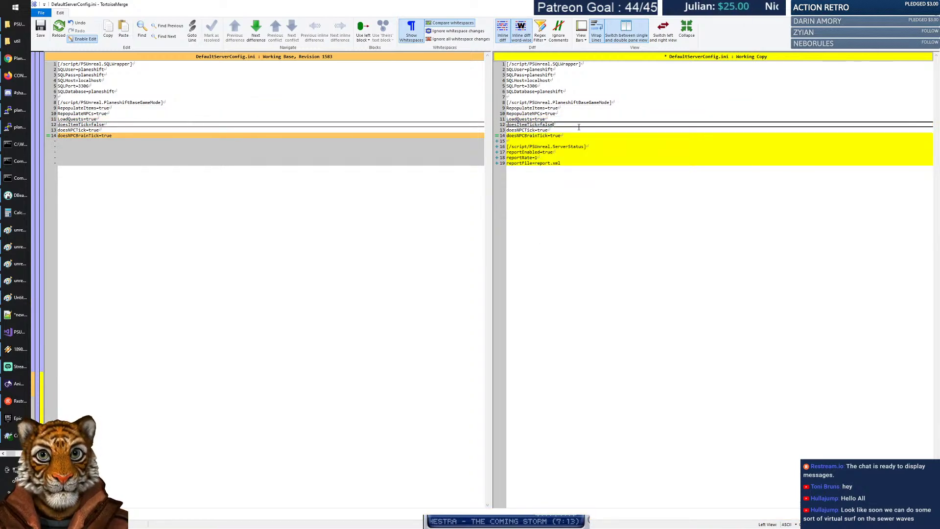
left_click(691, 97)
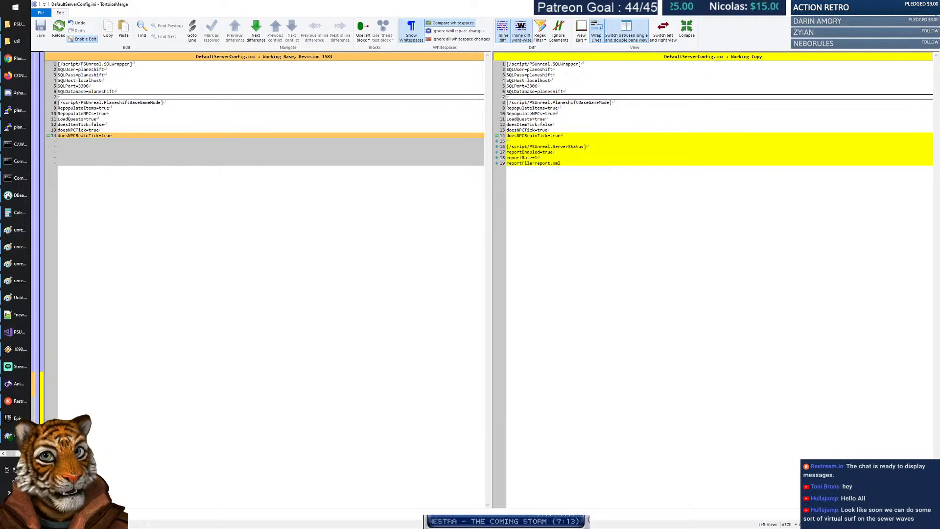
key("Escape")
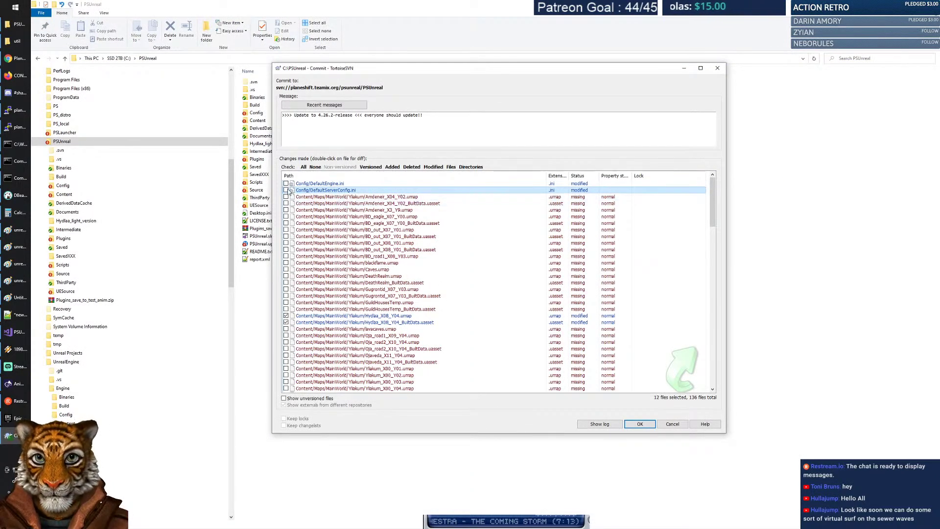
Include Config/DefaultServerConfig.ini in the commit and exclude the modified Hydlaa_X08_Y04 map files and the added dryken particle assets.
key("space")
scroll(343, 221, "down", 9)
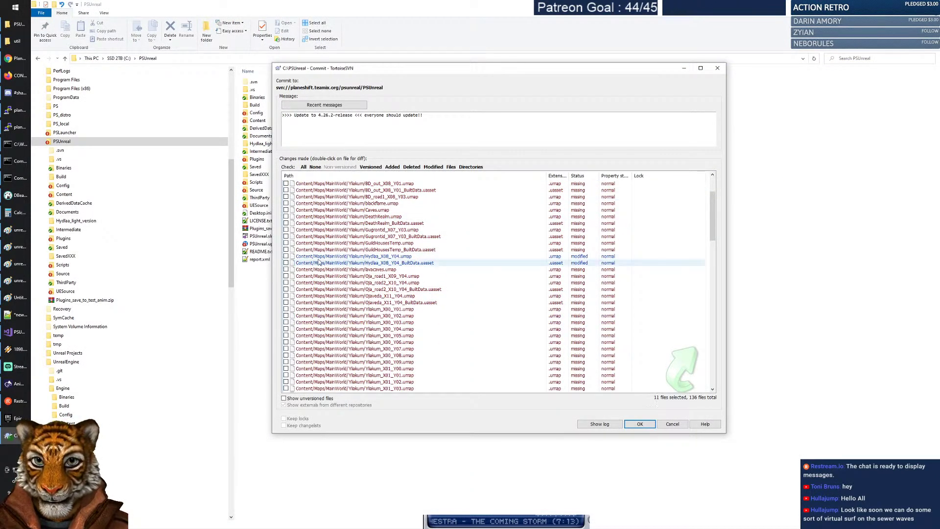
scroll(376, 251, "down", 20)
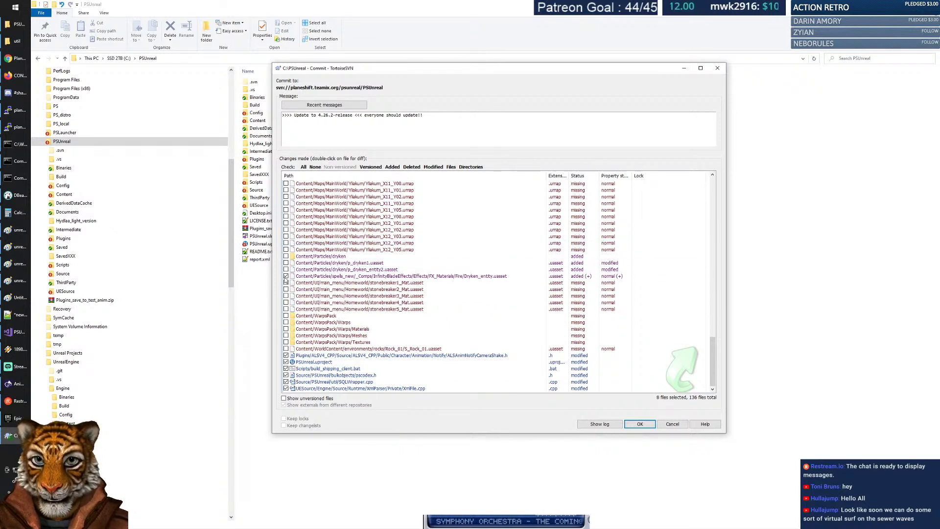
left_click(286, 276)
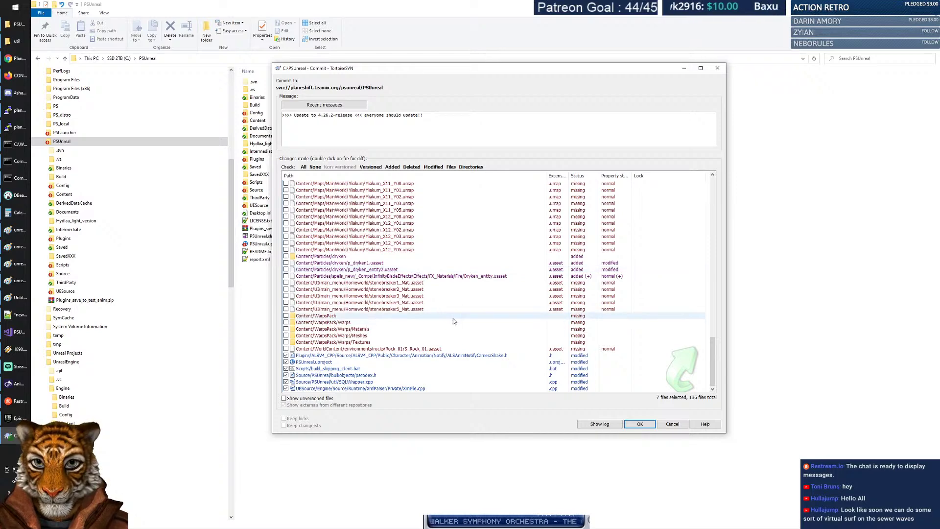
Review the differences between ALSAnimNotifyCameraShake.h in the ALSV4_CPP plugin and its base revision.
left_click(409, 356)
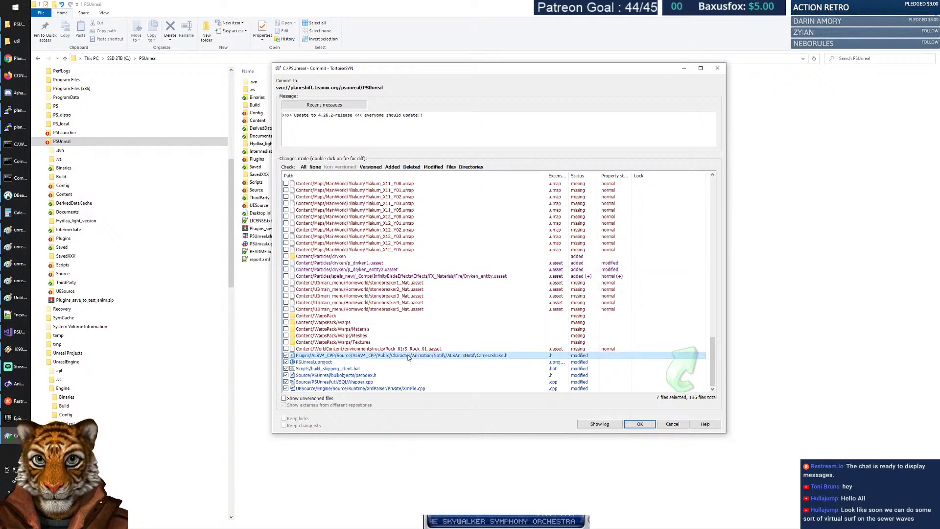
right_click(409, 356)
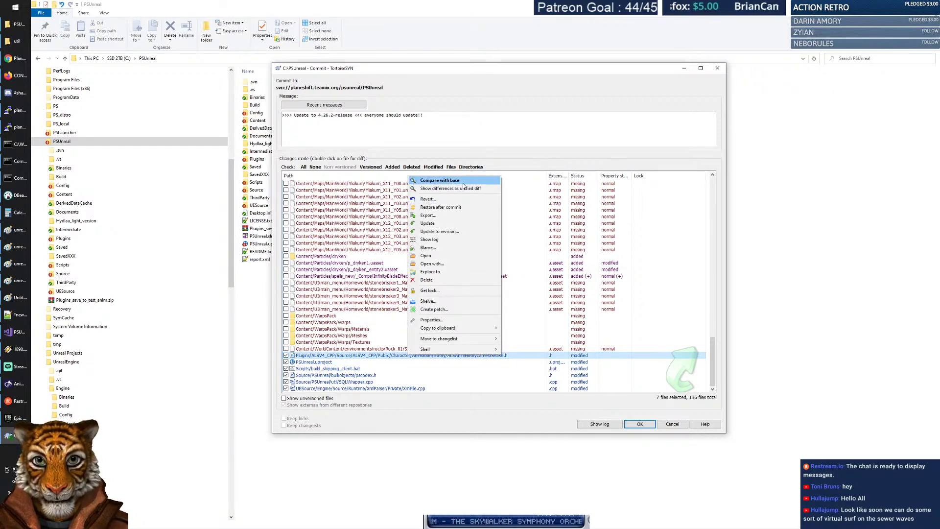
left_click(465, 188)
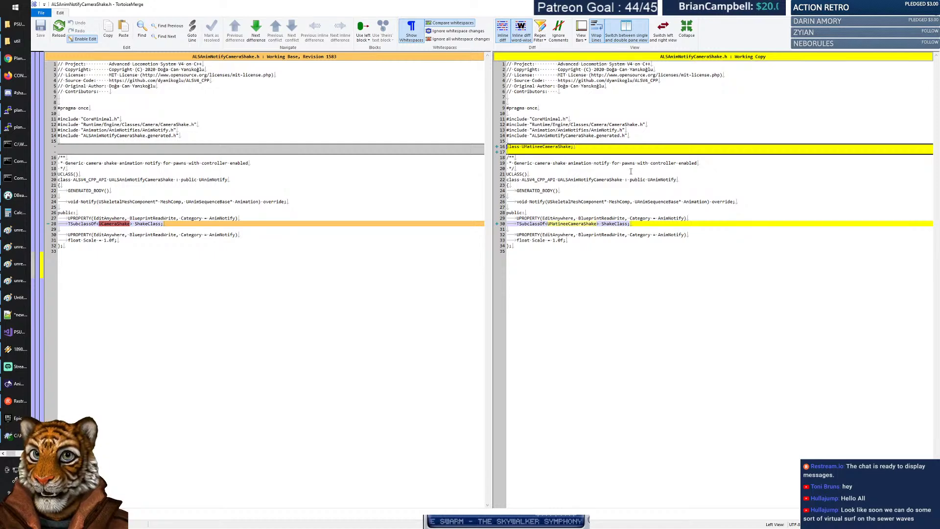
left_click(929, 4)
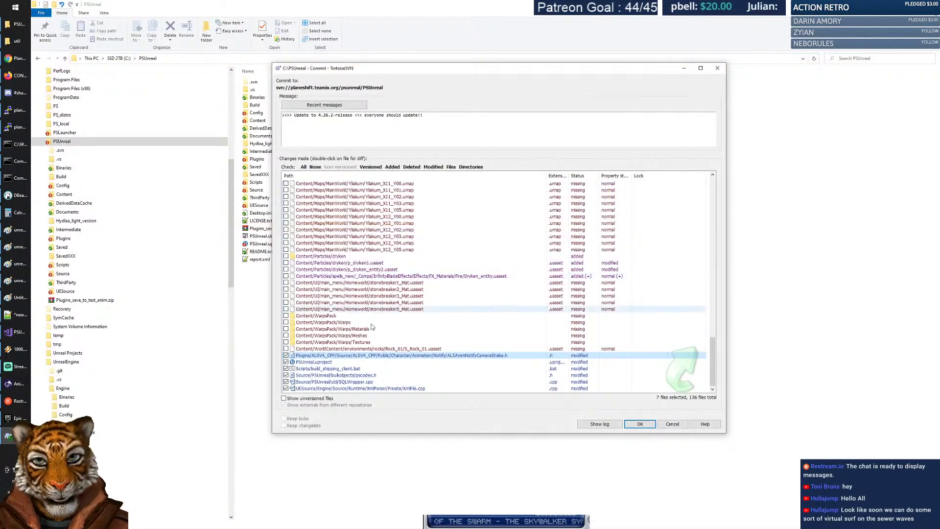
Exclude PSUnreal.uproject and Scripts/build_shipping_client.bat from the commit, reviewing the project file's differences from its base revision.
left_click(316, 363)
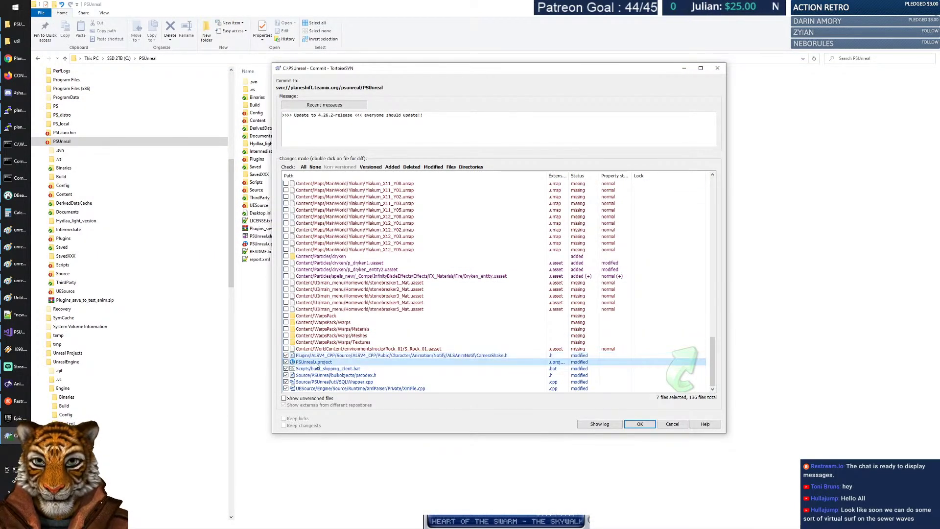
right_click(307, 365)
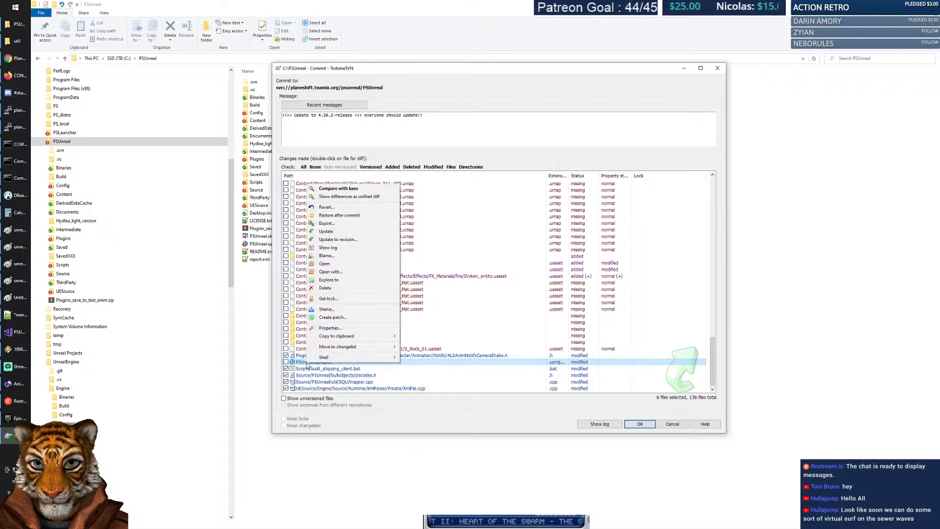
left_click(342, 187)
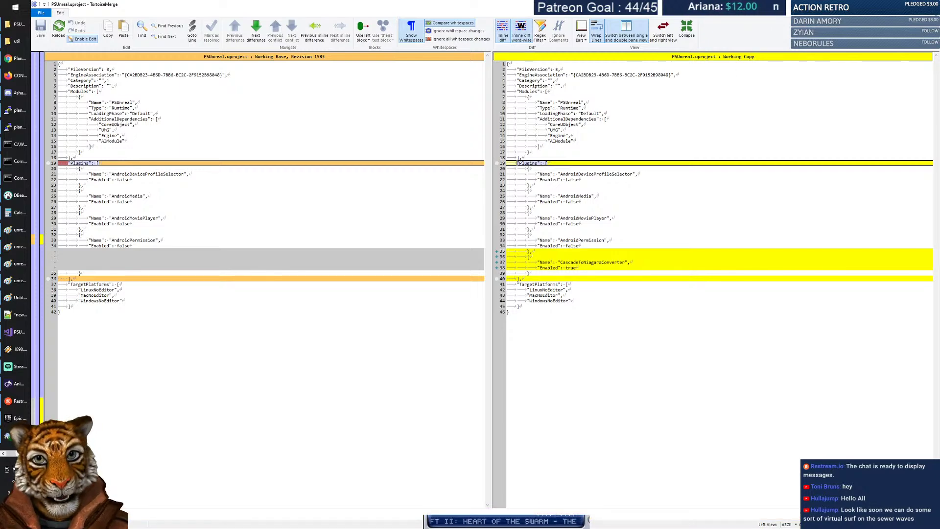
left_click(928, 5)
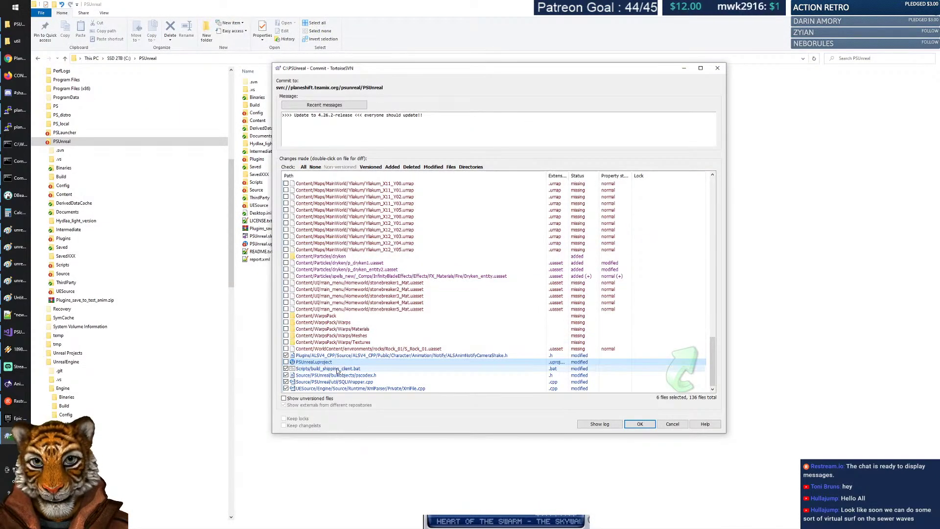
left_click(285, 368)
Review the differences between Source/PSUnreal/bulkobjects/pscodex.h and its base revision.
right_click(355, 375)
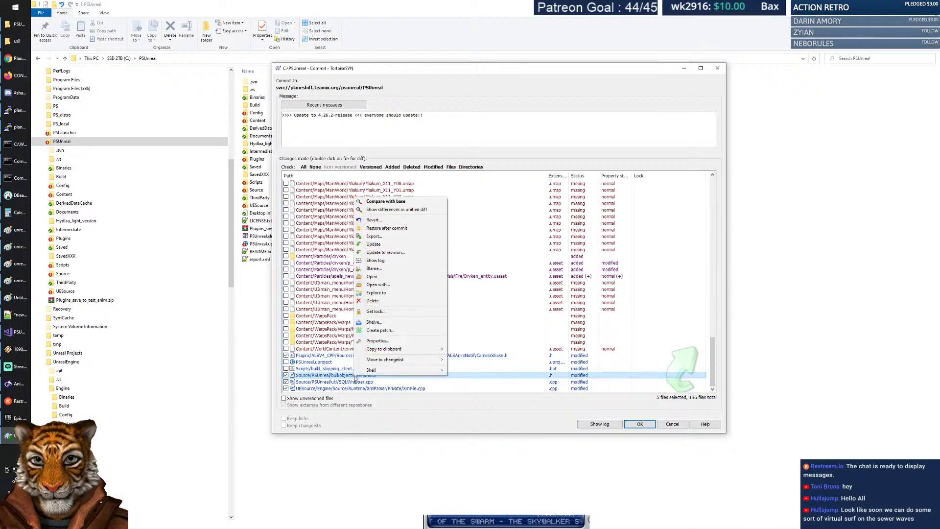
left_click(386, 201)
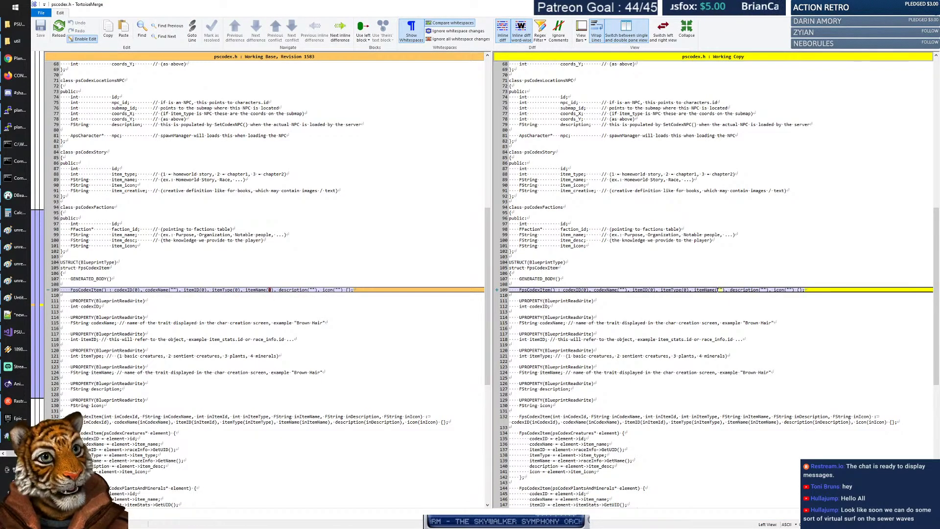
key("Escape")
left_click(355, 382)
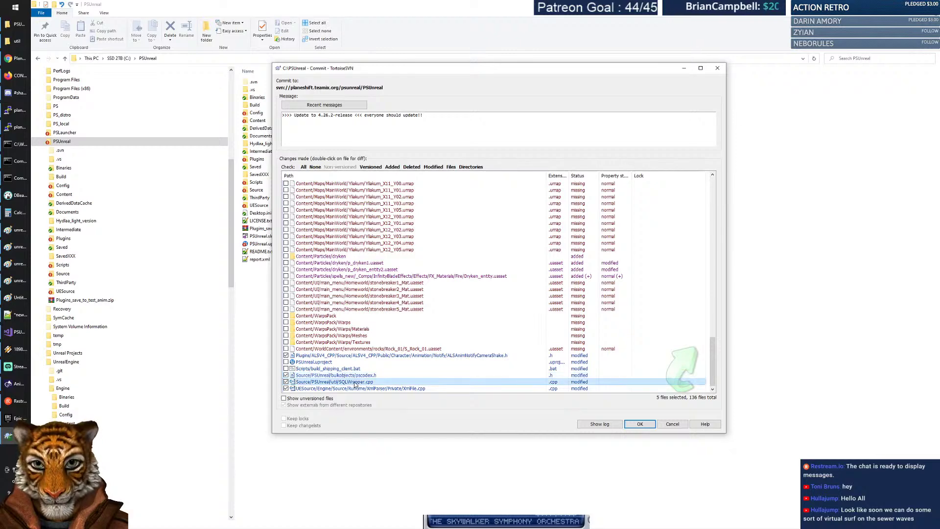
Compare the XmlParser's XmlFile.cpp with its base revision and go through its successive differences.
right_click(372, 389)
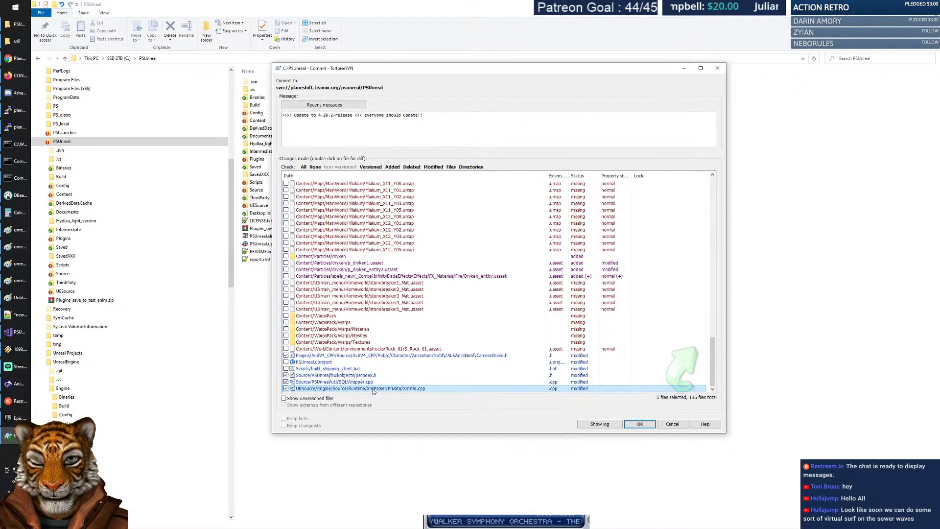
left_click(432, 215)
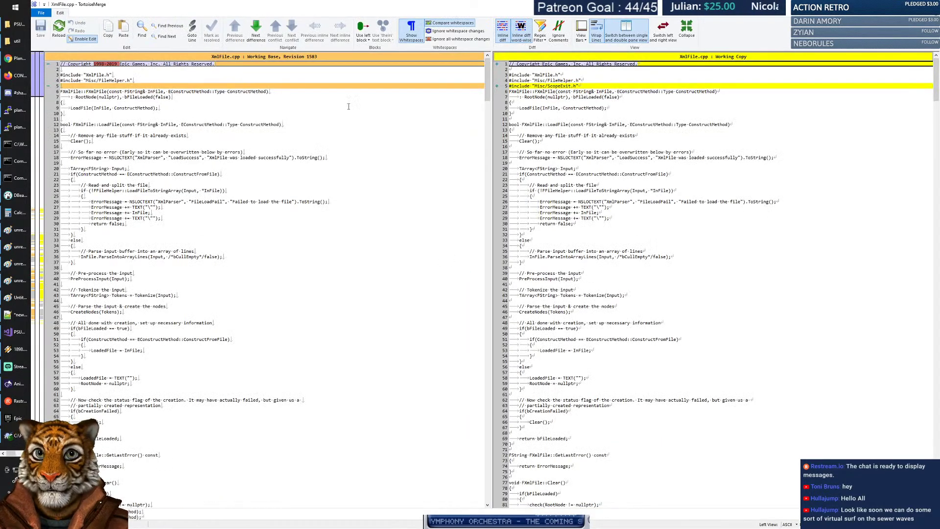
left_click(258, 31)
left_click(258, 32)
left_click(258, 32)
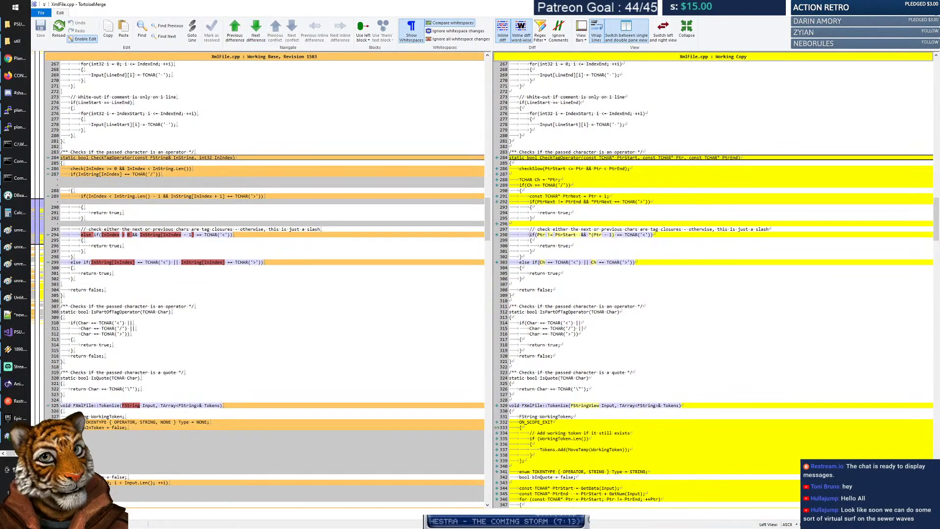
left_click(928, 4)
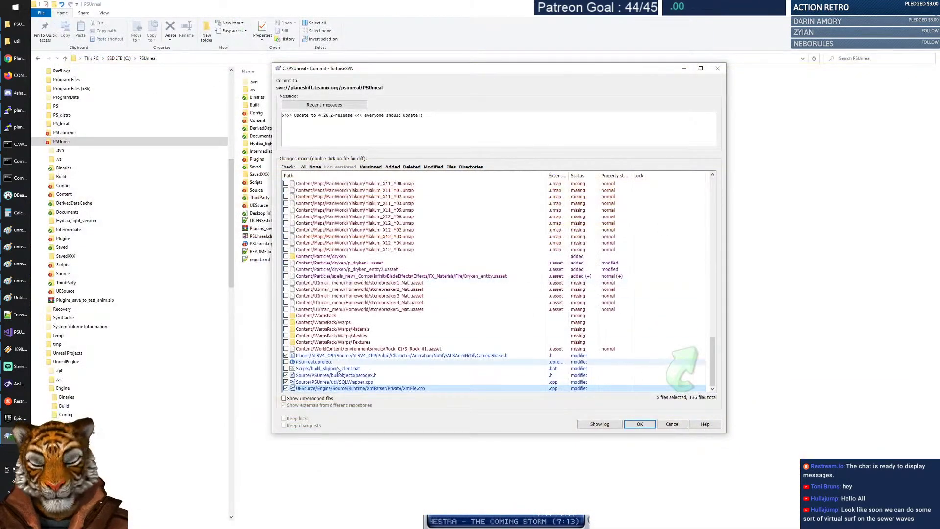
Check the final file selection and commit message, submit the commit and dismiss the completion report.
scroll(371, 337, "up", 2)
scroll(365, 299, "up", 20)
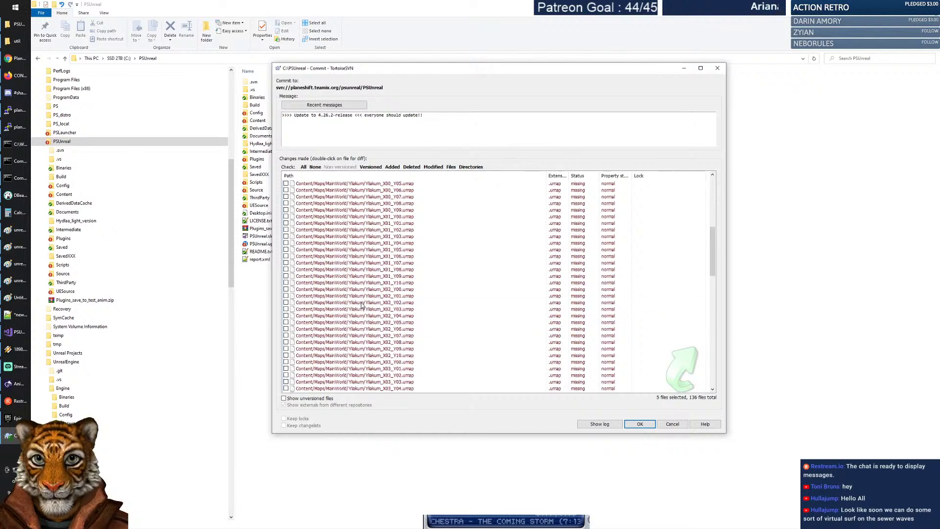
left_click(454, 116)
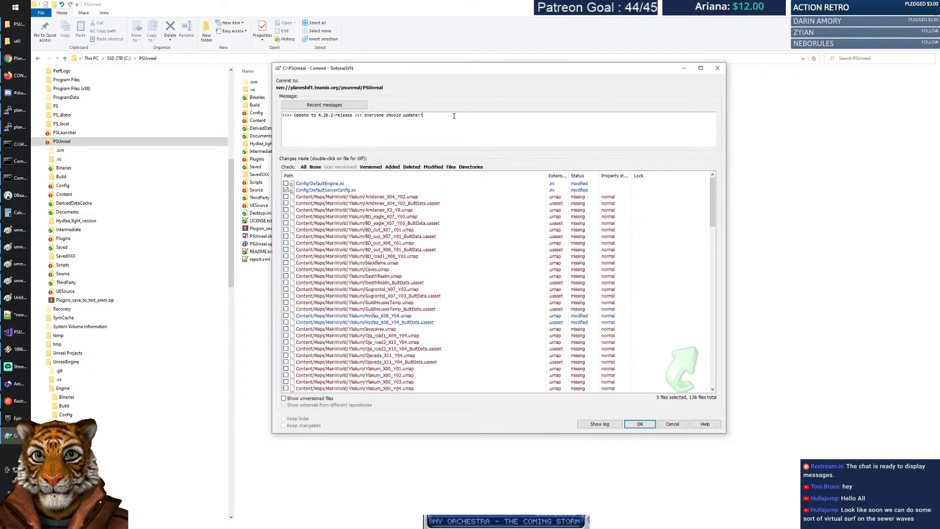
left_click(639, 424)
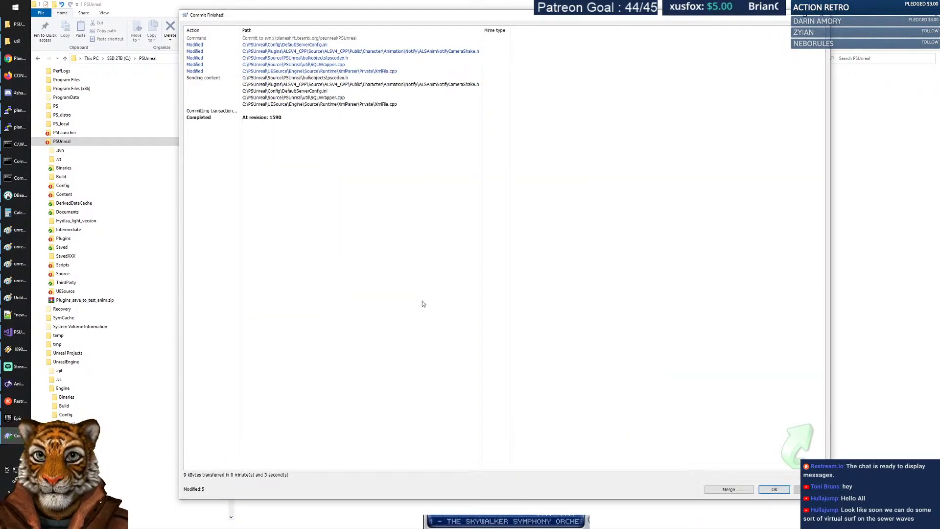
left_click(774, 489)
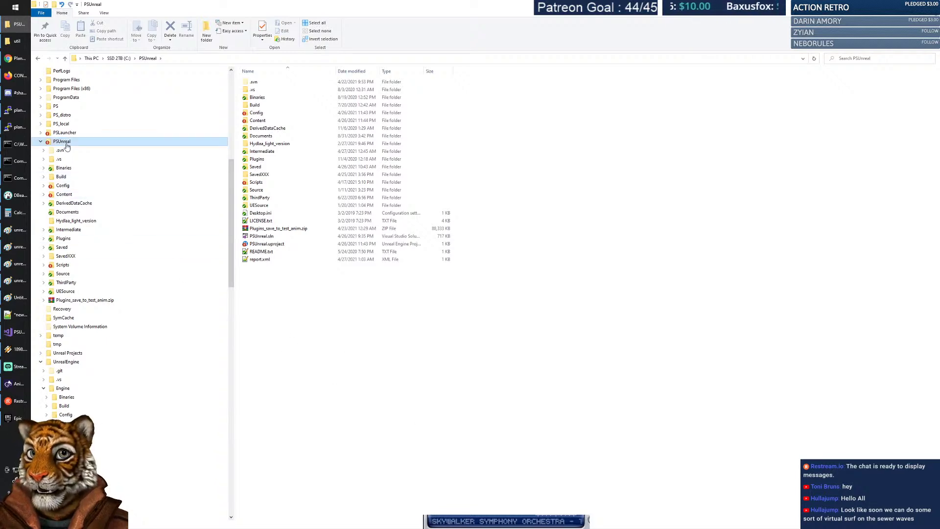
Open the PSUnreal Scripts folder and look through its files.
left_click(77, 267)
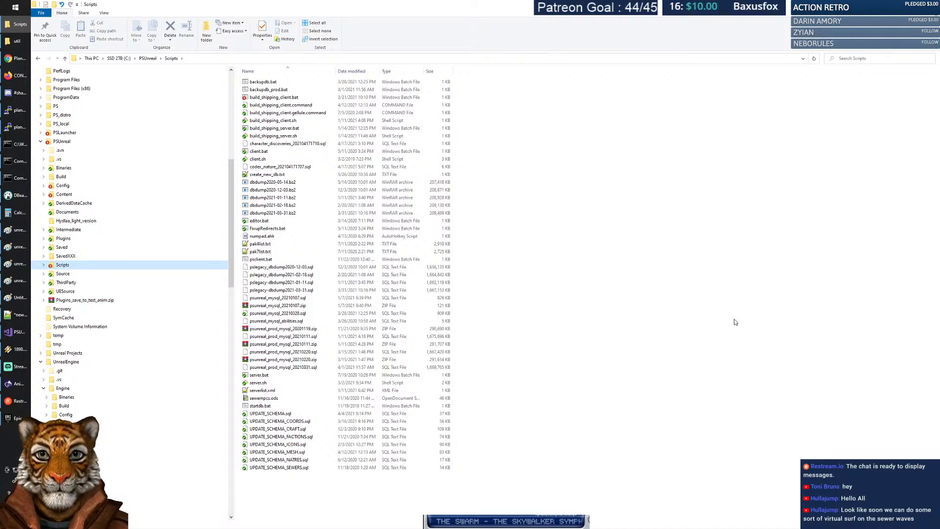
left_click(596, 263)
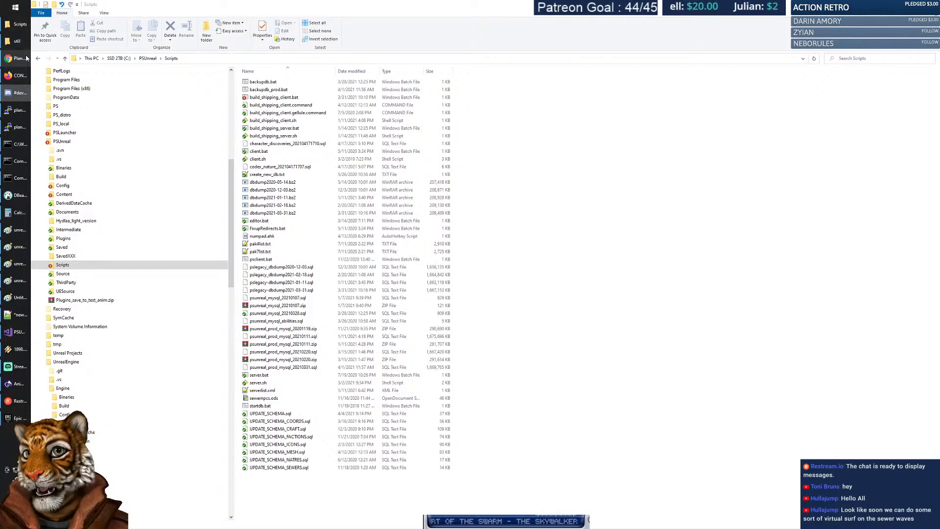
Switch to Chrome and set the git checkout tag on the PSUnreal Programming wiki page to 4.26.2-release.
left_click(17, 58)
left_click(578, 7)
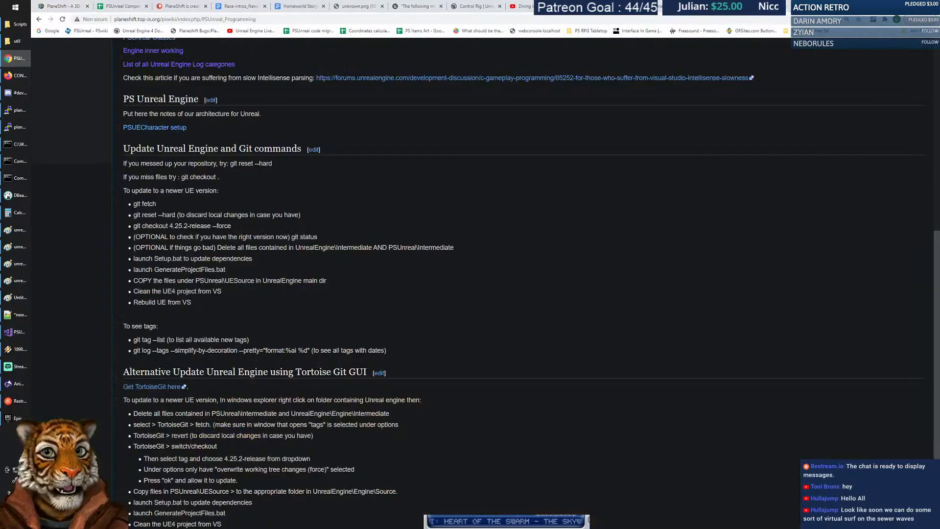
left_click_drag(363, 138, 368, 149)
scroll(383, 178, "up", 8)
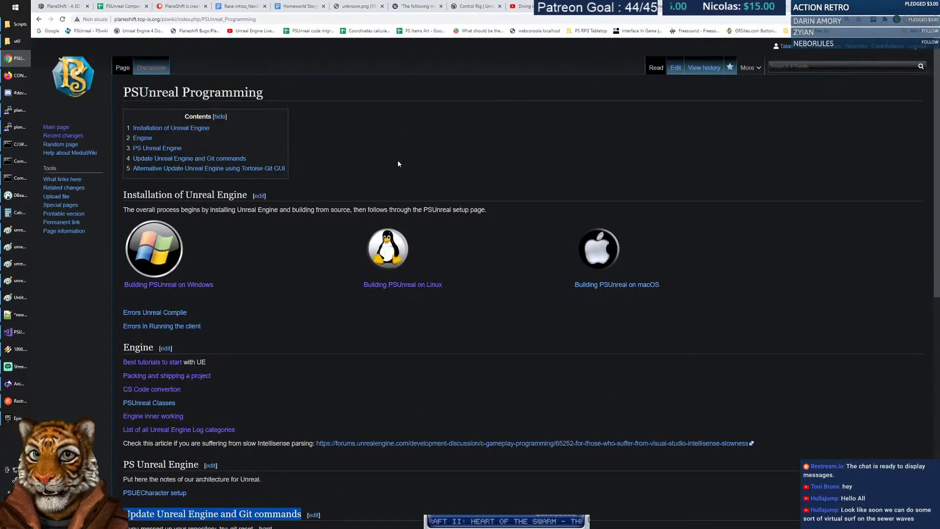
left_click(397, 164)
left_click(676, 68)
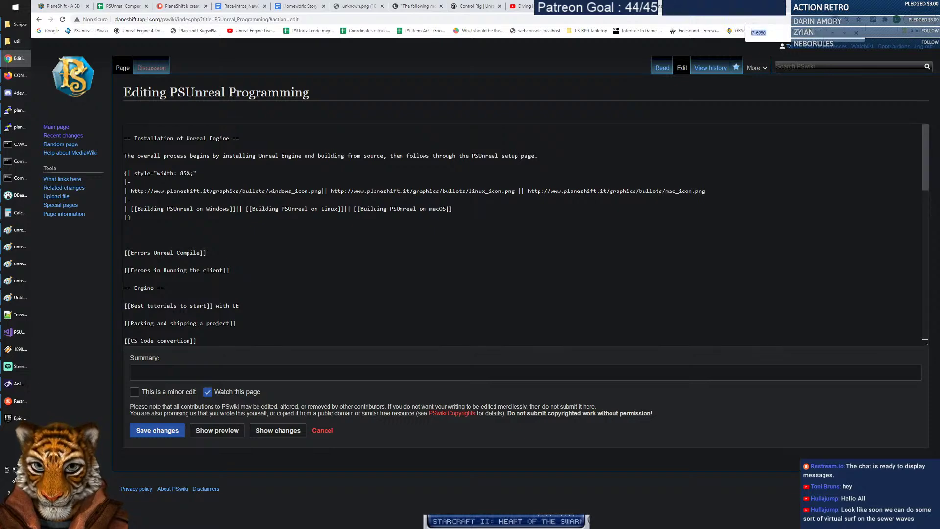
type("4.25")
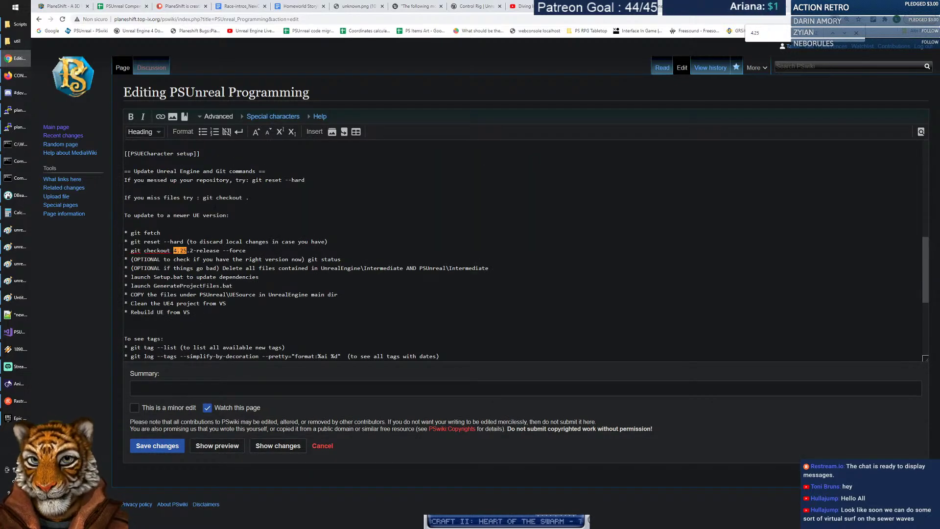
key("BackSpace")
type("6")
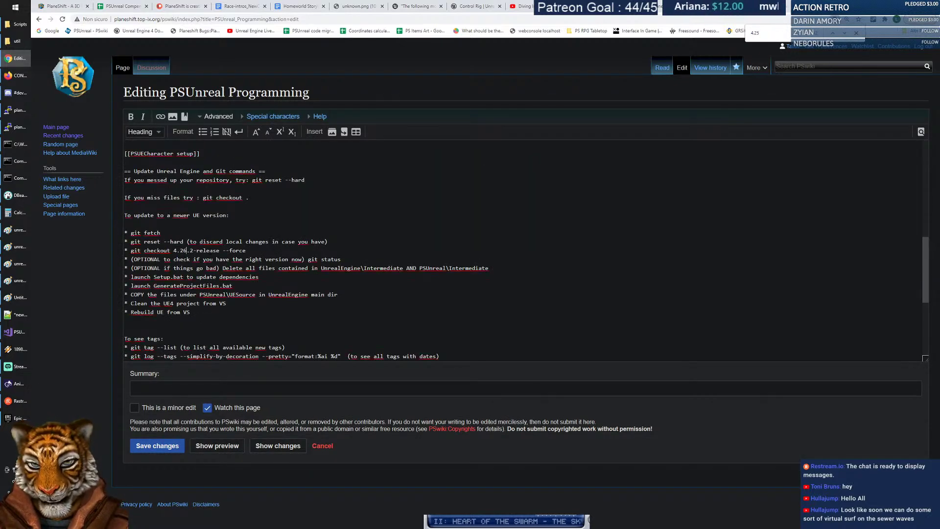
Change the tag in the TortoiseGit switch/checkout instructions to 4.26.2-release and save the PSUnreal Programming page.
key("ctrl+f")
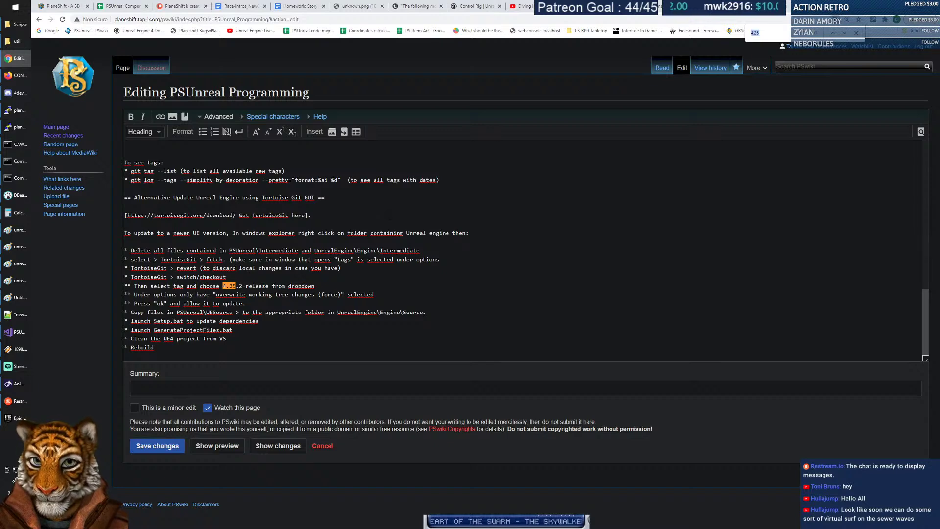
key("BackSpace")
type("6")
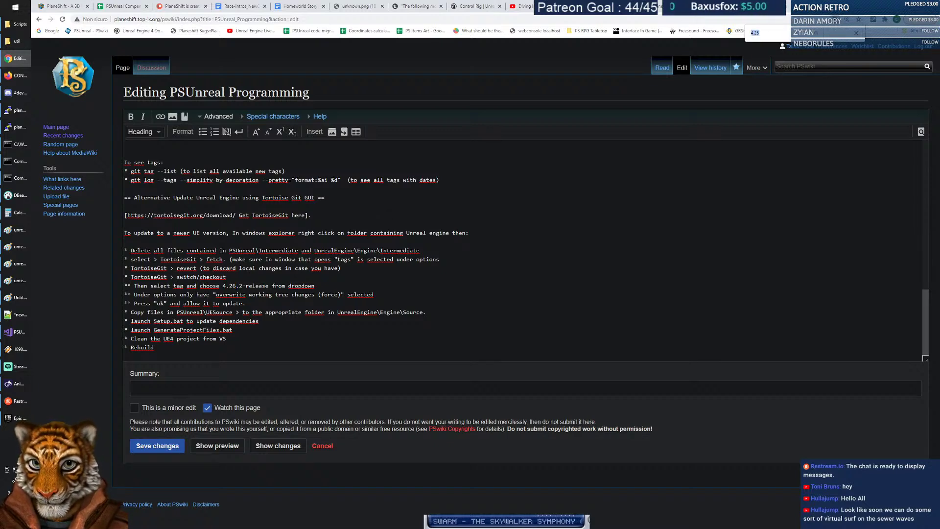
left_click(169, 446)
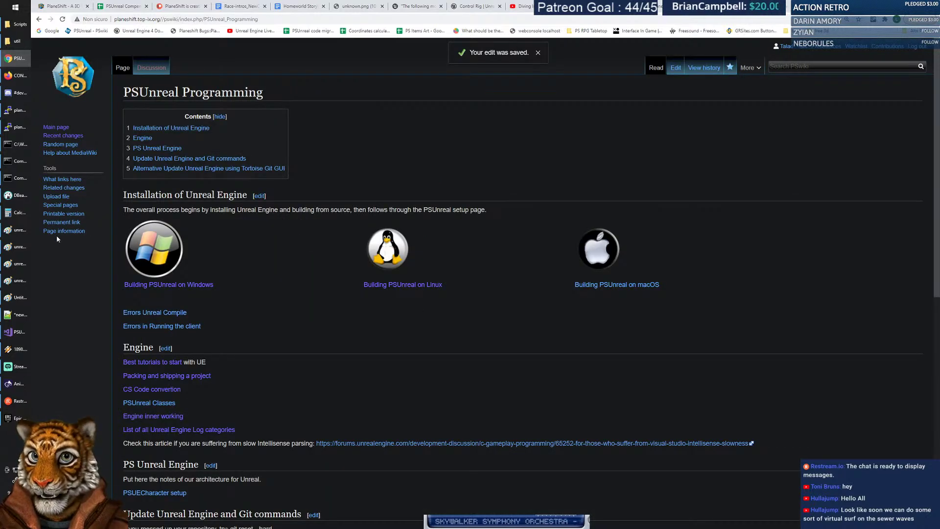
Find the PSUnreal page among those linking here, set its current engine version to 4.26.2-release and save it.
left_click(63, 179)
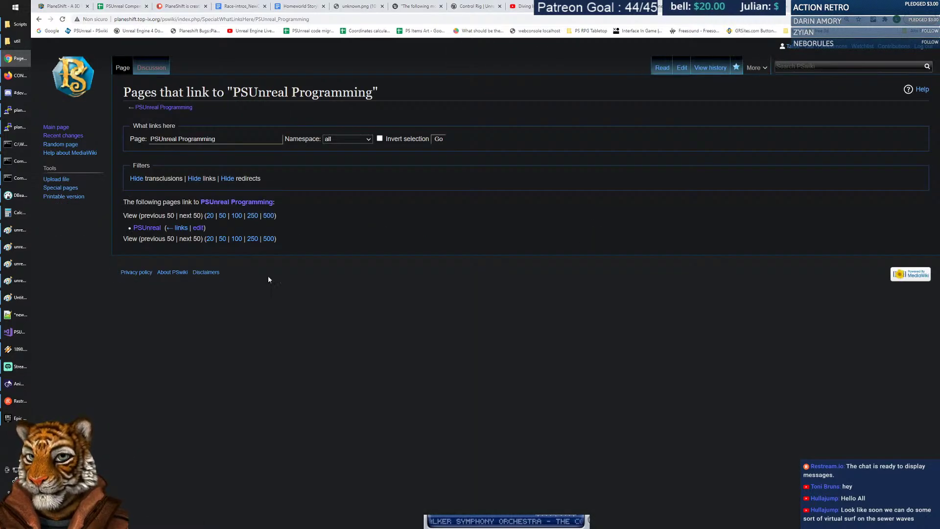
left_click(146, 228)
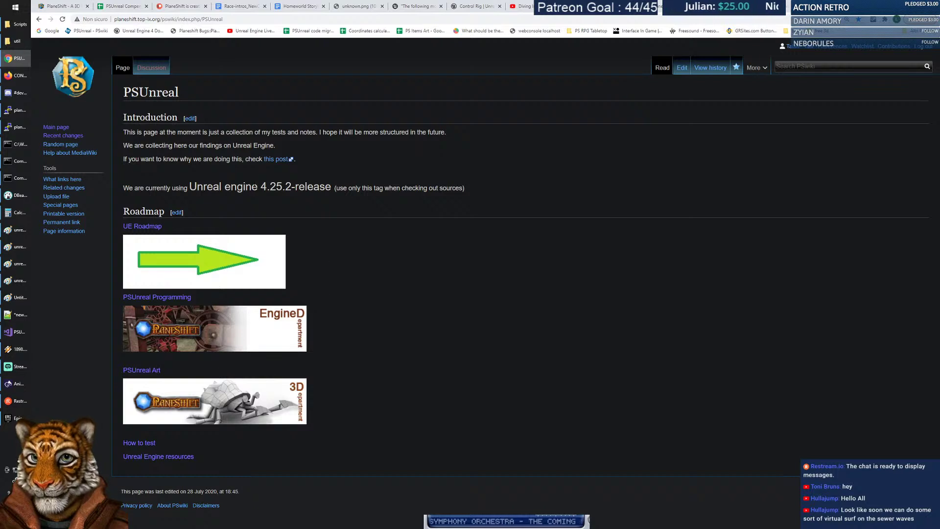
left_click(682, 68)
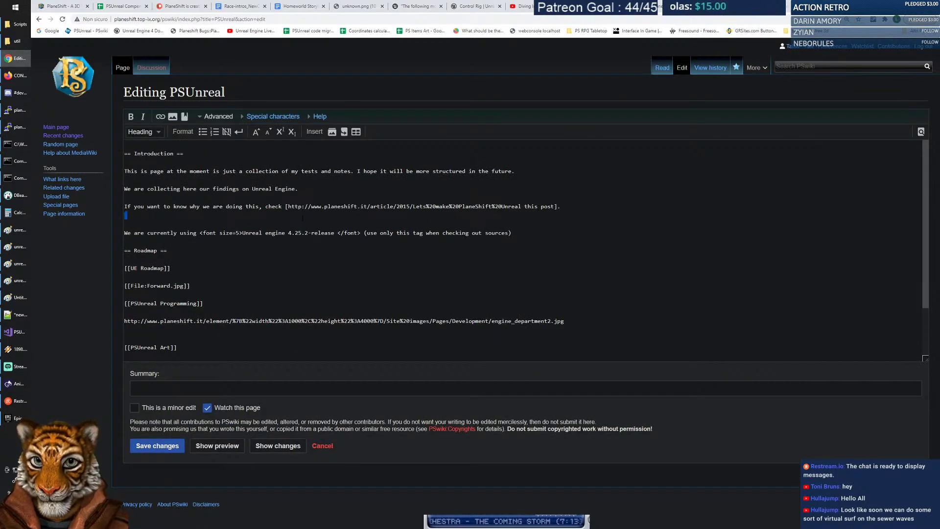
left_click(302, 233)
key("BackSpace")
type("6")
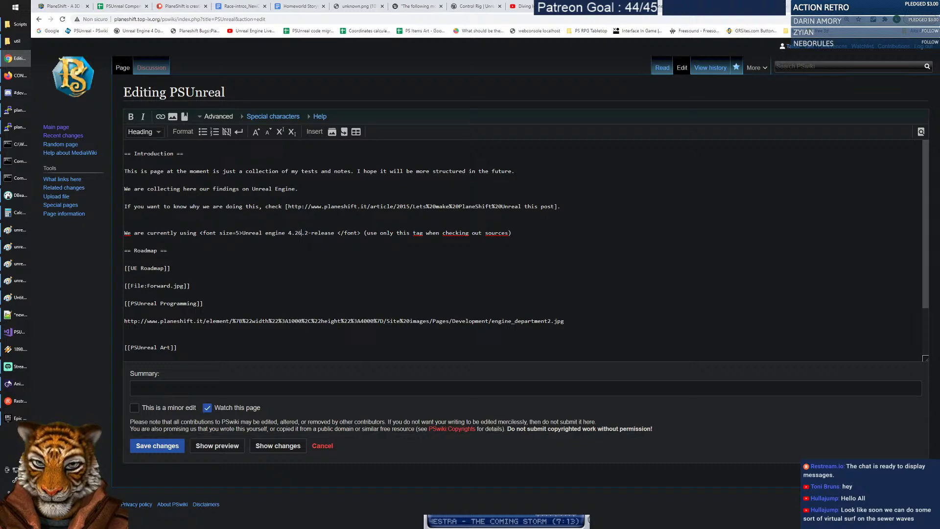
left_click(161, 446)
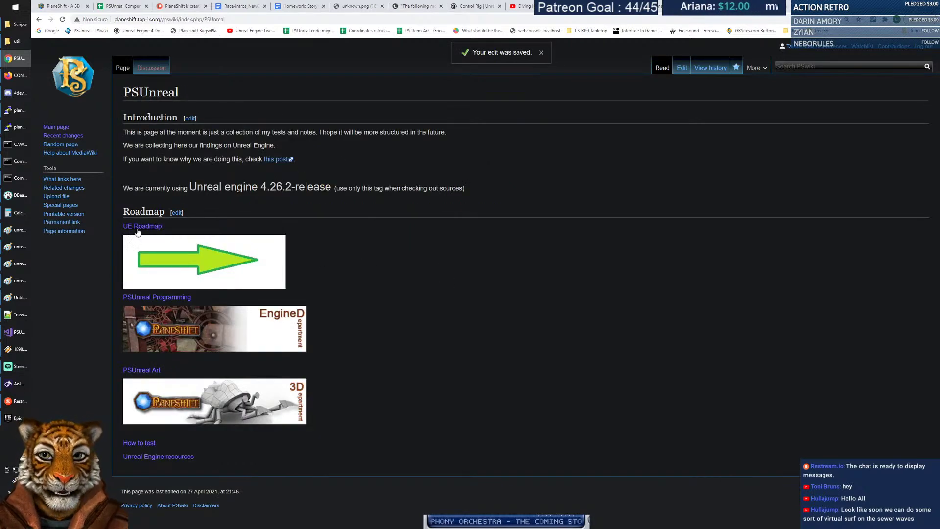
Open the PSUnreal Programming page and review its section on Update Unreal Engine and Git commands.
left_click(162, 297)
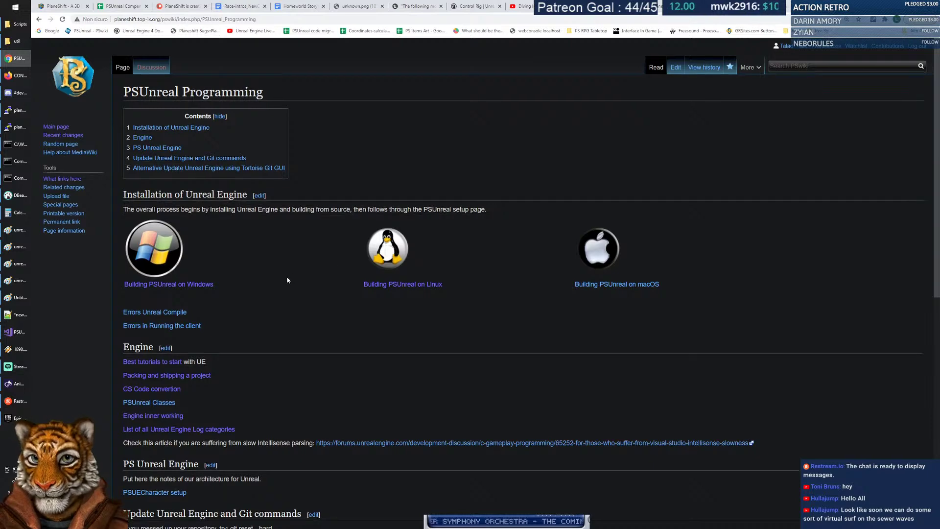
scroll(287, 280, "down", 4)
scroll(287, 280, "down", 2)
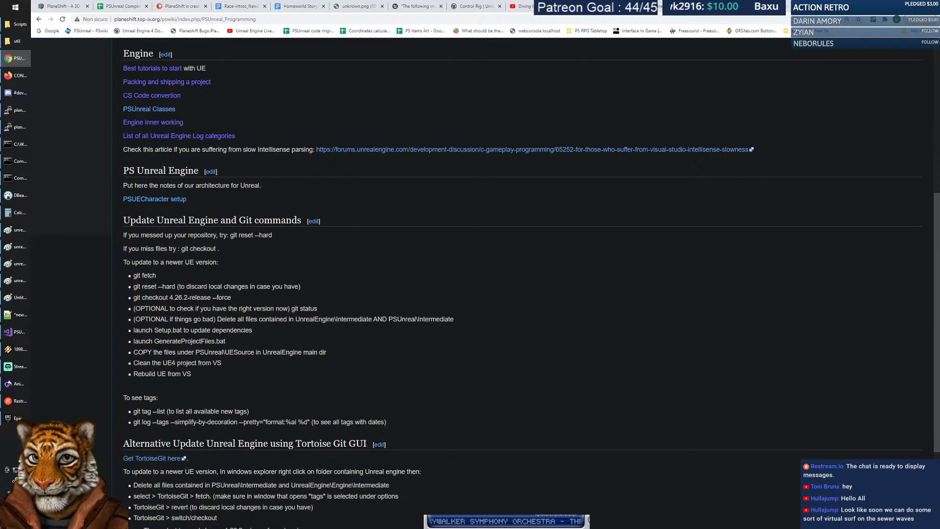
left_click_drag(123, 220, 313, 220)
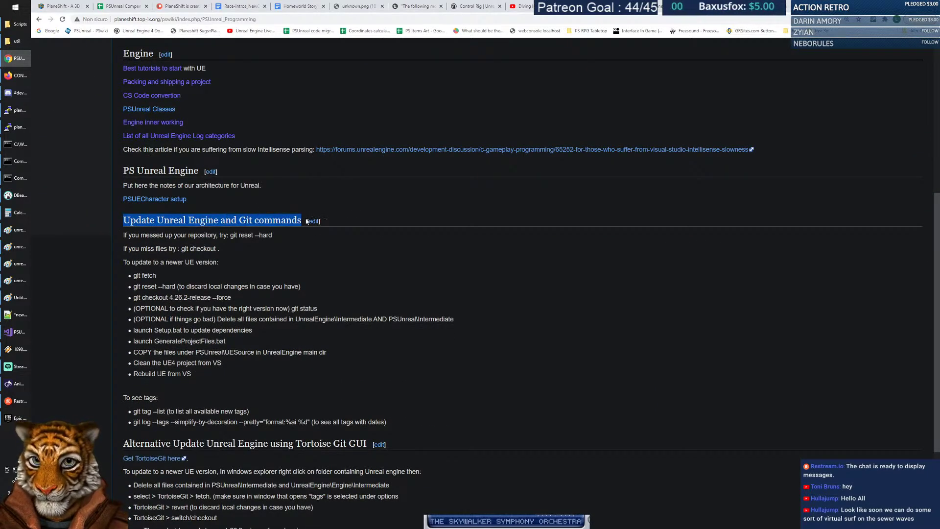
left_click(478, 224)
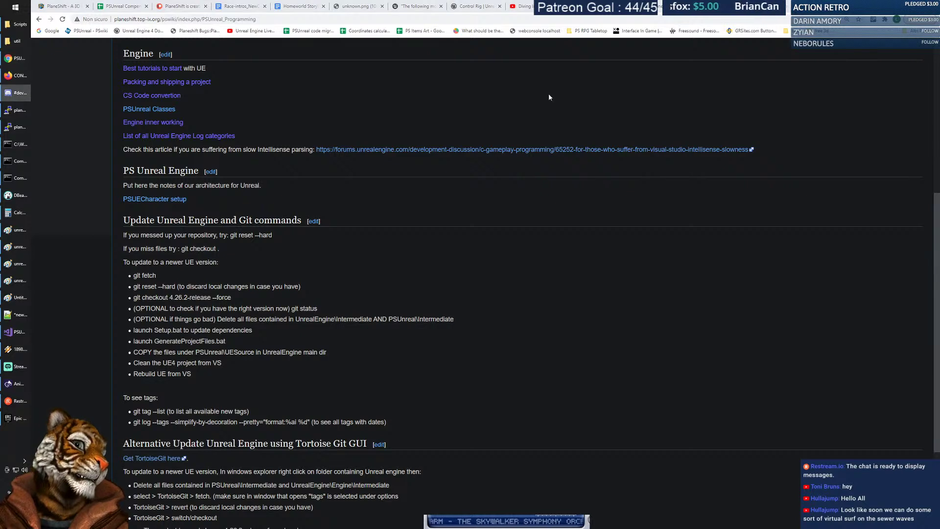
Select the PSUnreal Programming page's web address and highlight the heading of its engine update section.
left_click(259, 20)
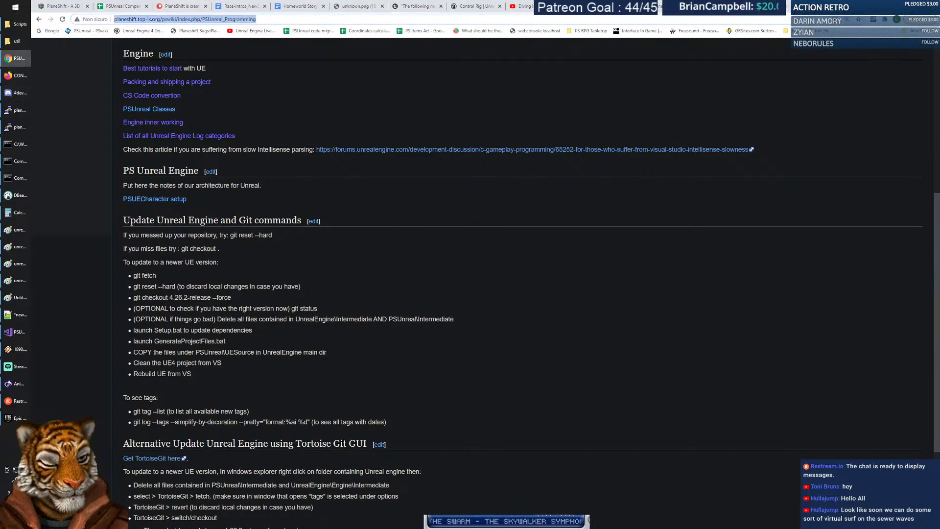
key("alt+Tab")
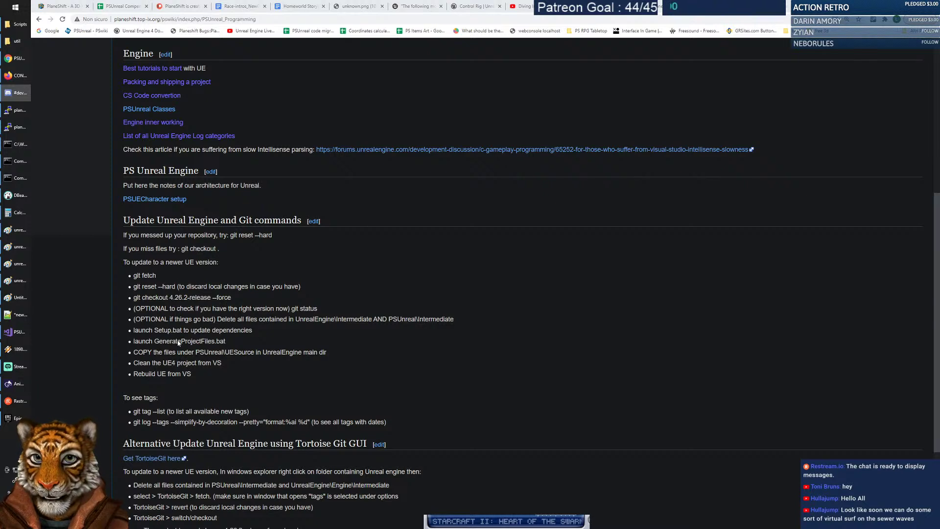
left_click_drag(122, 220, 301, 220)
left_click(553, 277)
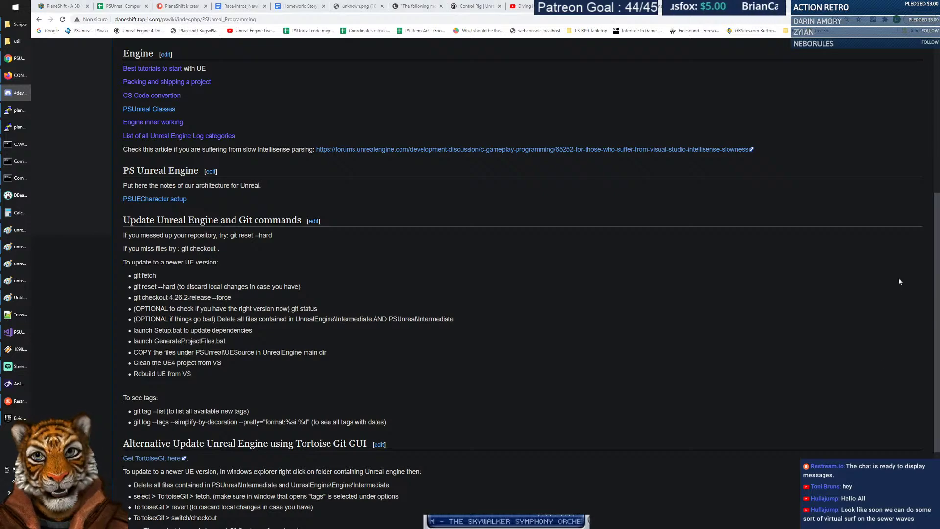
Edit the Building PSUnreal on Windows page so its git clone command uses 4.26.2-release.
scroll(407, 278, "up", 4)
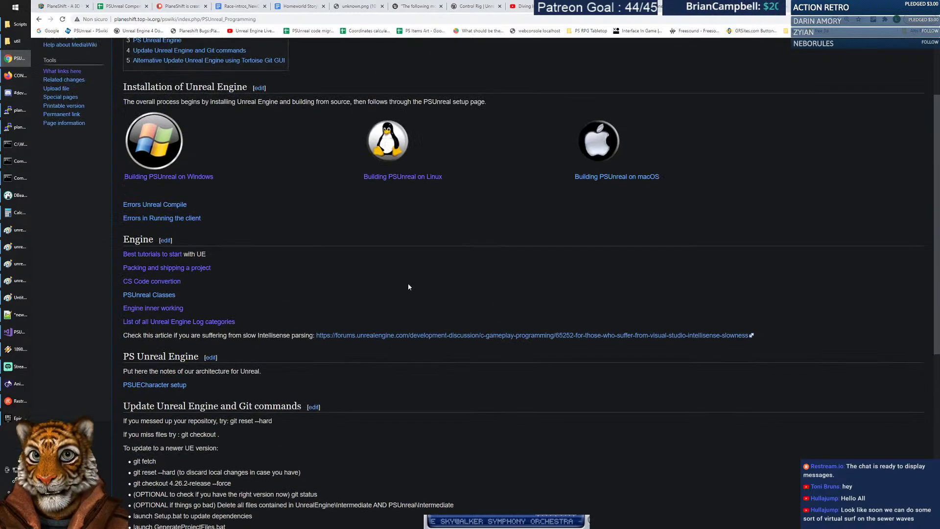
scroll(408, 287, "up", 1)
left_click(172, 226)
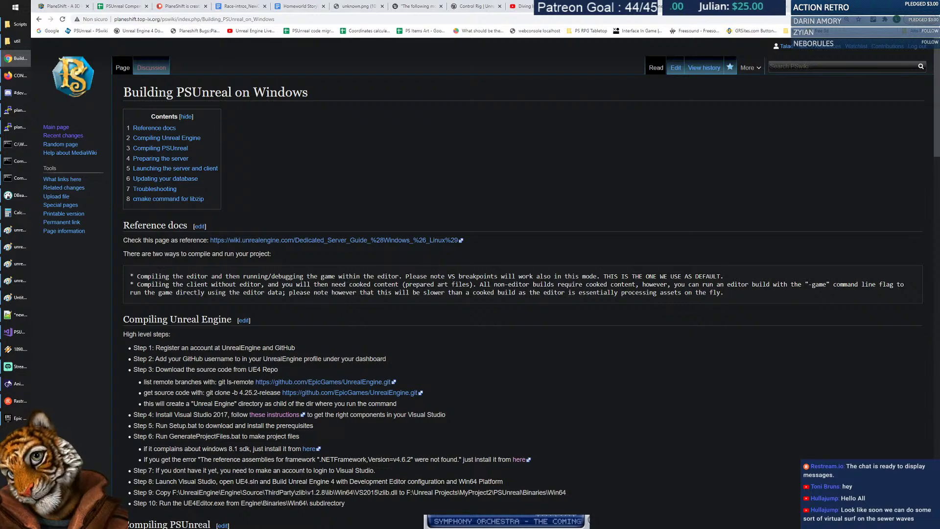
left_click(676, 65)
left_click(397, 212)
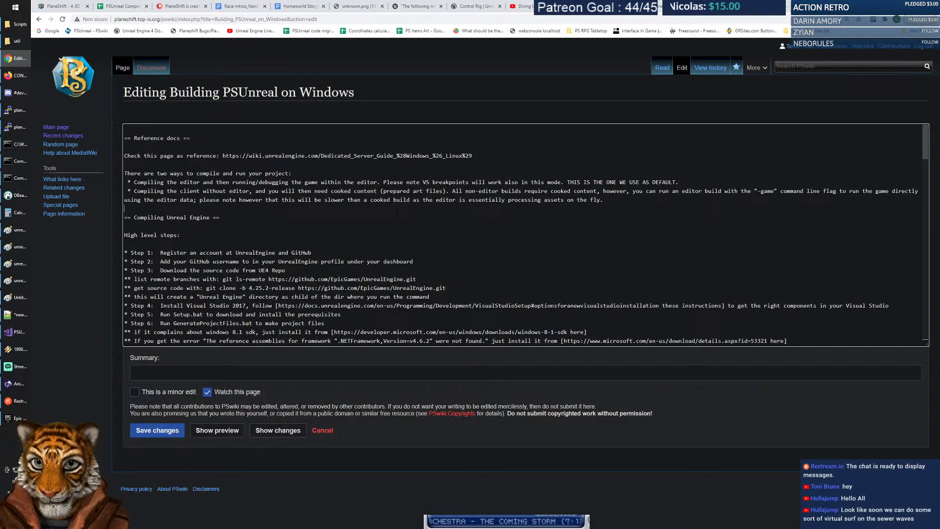
left_click_drag(258, 303, 262, 304)
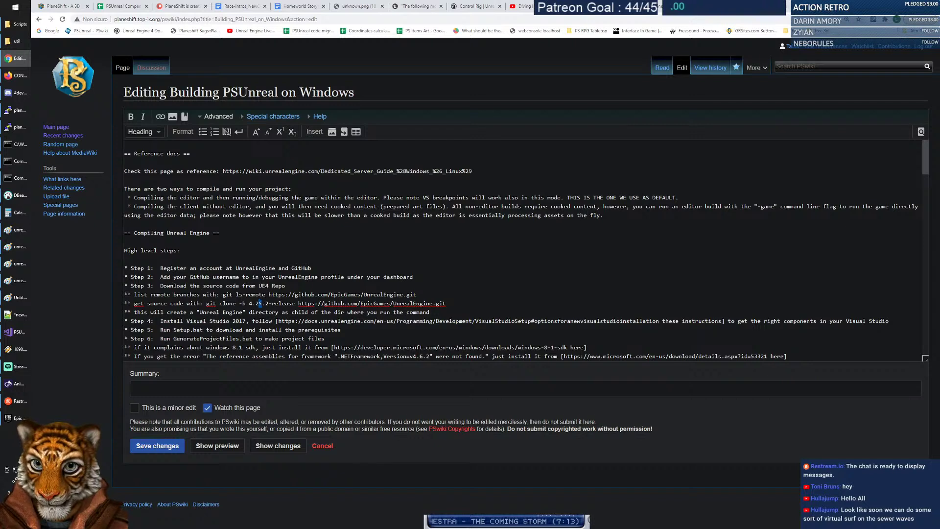
type("6")
Search the Windows build page's source for other mentions of 4.25 and save the page.
key("ctrl+f")
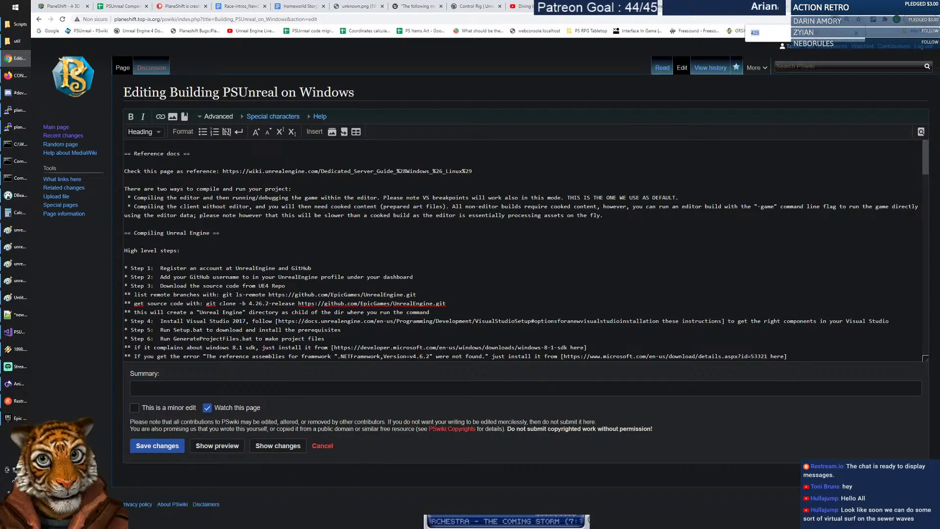
type("4.25")
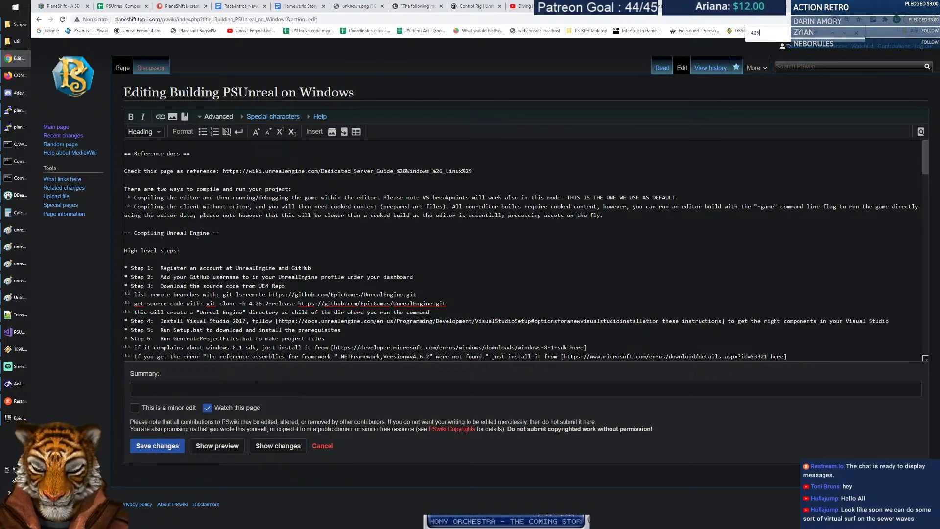
left_click(157, 445)
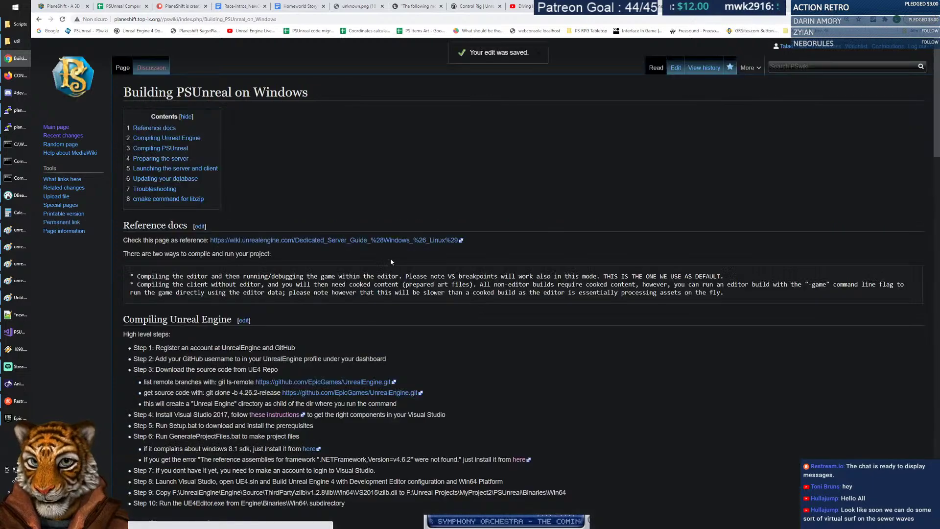
Return to the PSUnreal Programming page, open Building PSUnreal on Linux and search it for 4.25.
left_click(38, 20)
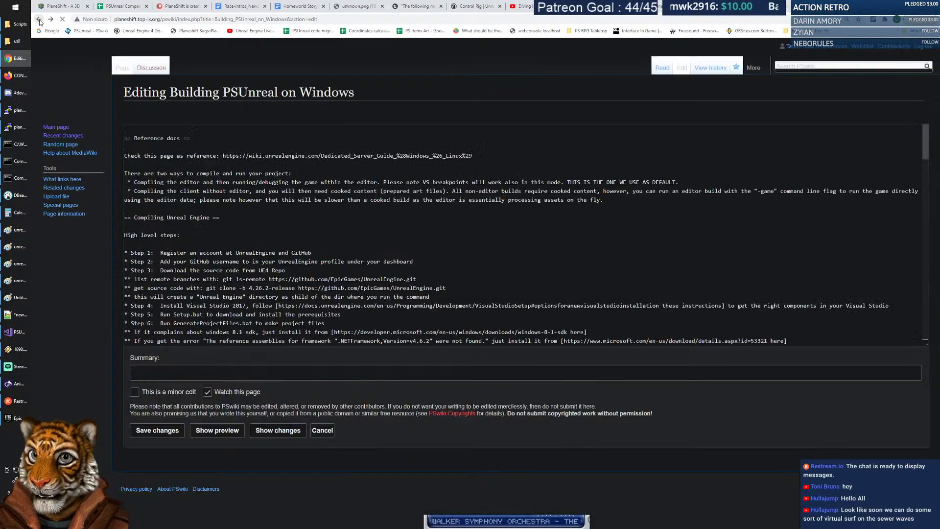
left_click(39, 19)
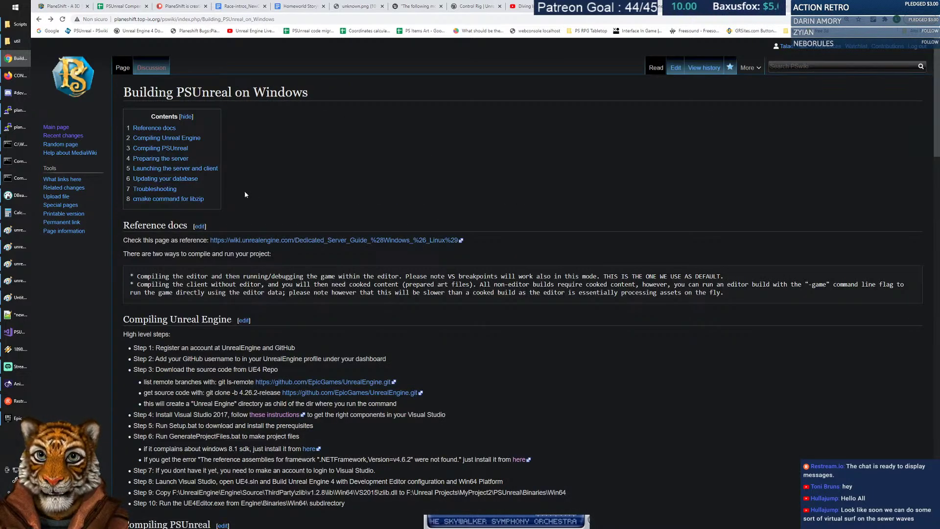
key("alt+Left")
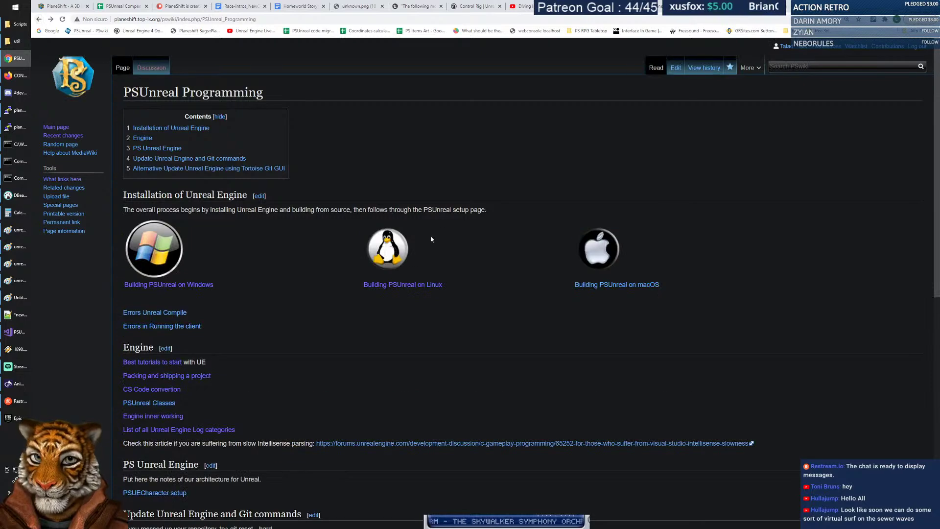
left_click(392, 283)
key("ctrl+f")
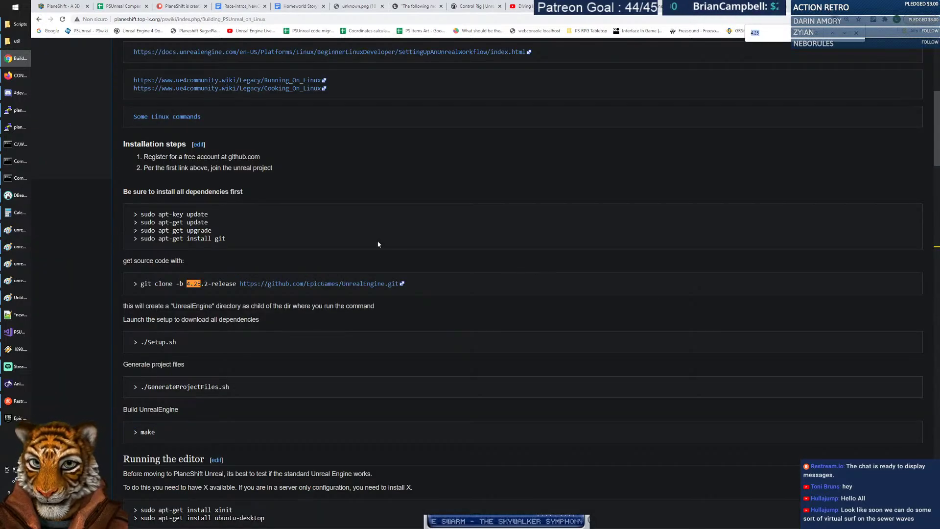
scroll(369, 214, "up", 7)
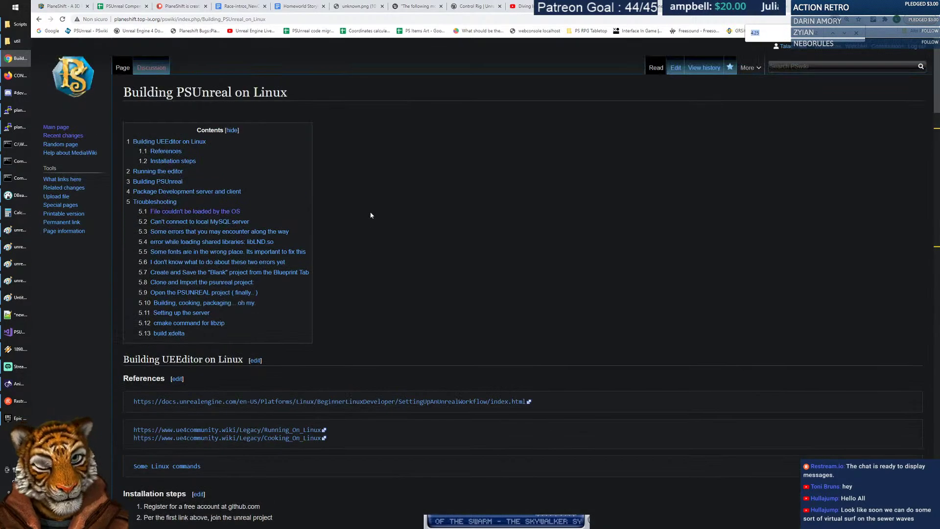
Open the Linux build page's source for editing and locate the 4.25 references in its git clone and packaging commands.
left_click(676, 68)
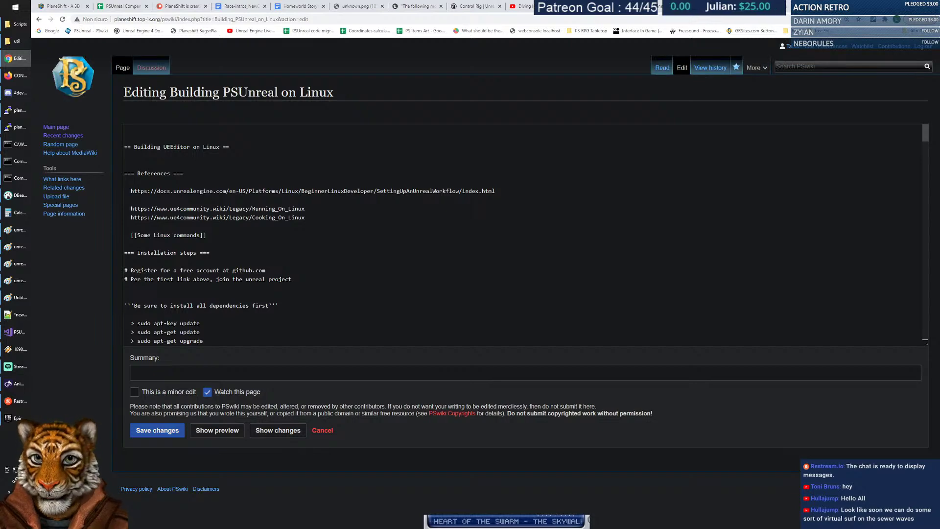
key("ctrl+f")
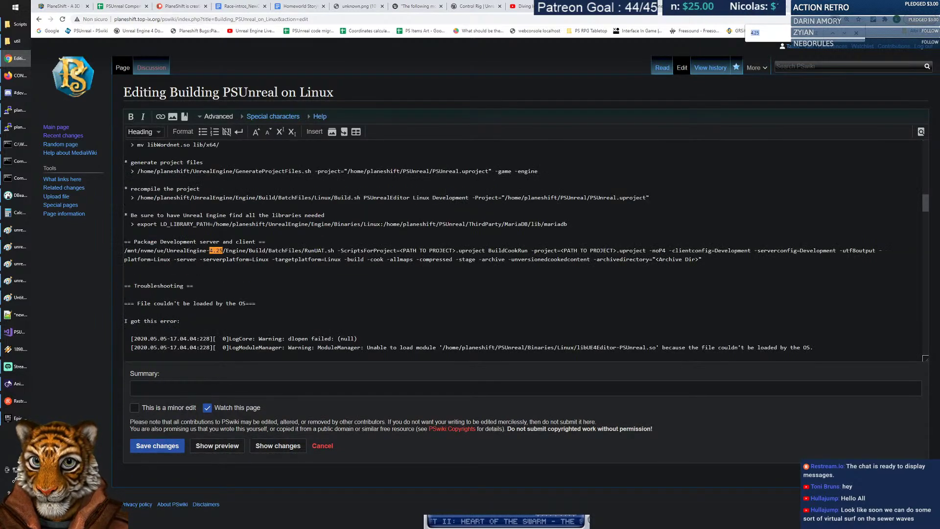
left_click(228, 250)
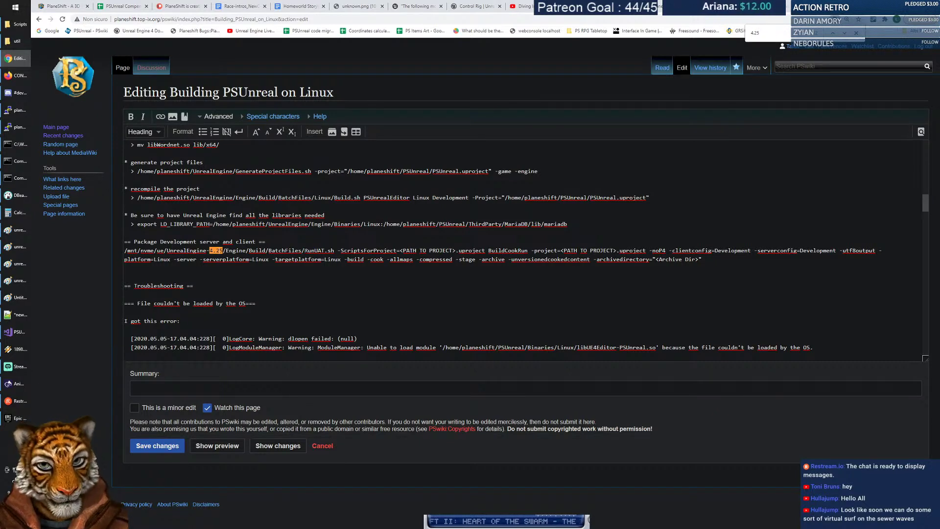
key("Return")
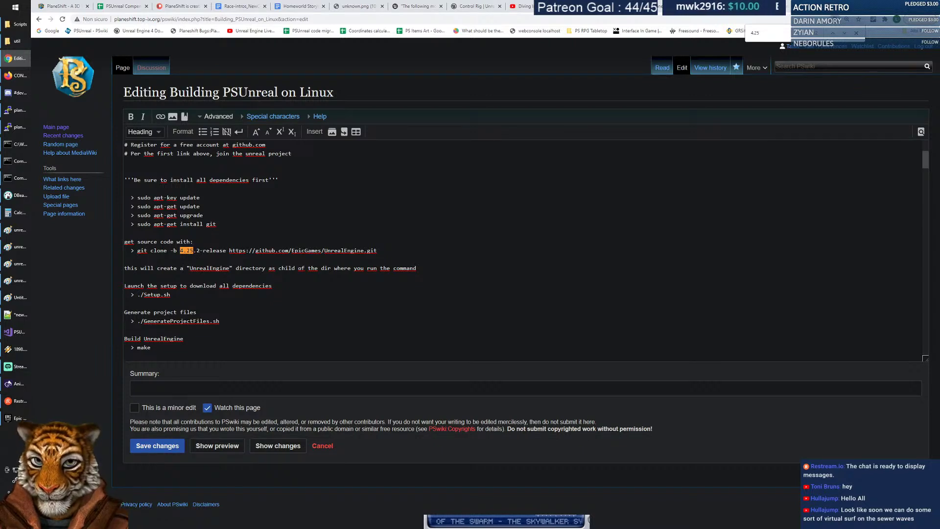
key("ctrl+f")
key("Return")
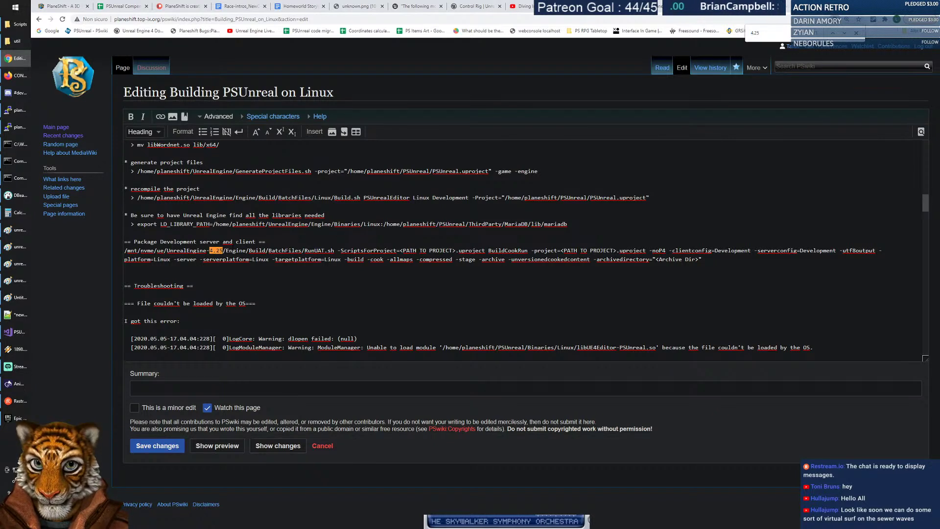
Change the packaging command's engine path to UnrealEngine-4.26, recheck the source for 4.25 and save the page.
key("BackSpace")
type("6")
key("ctrl+f")
key("Return")
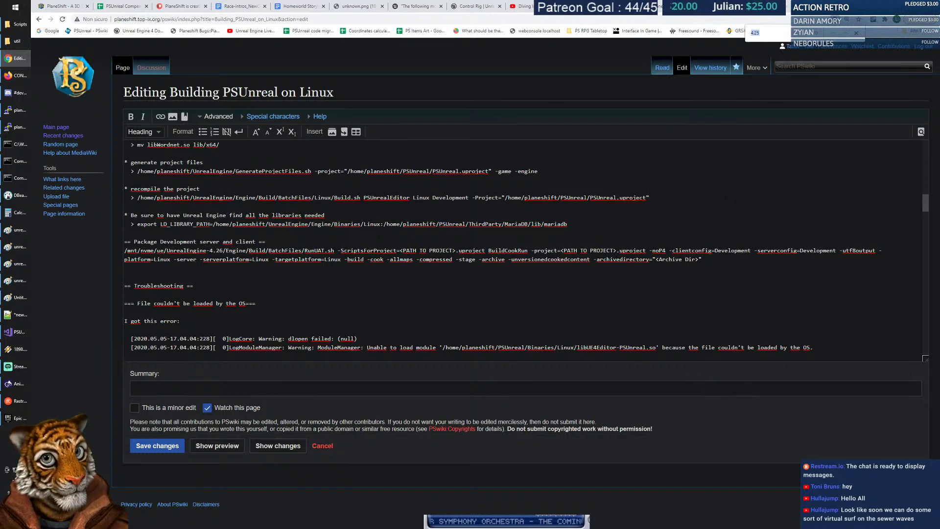
left_click(157, 445)
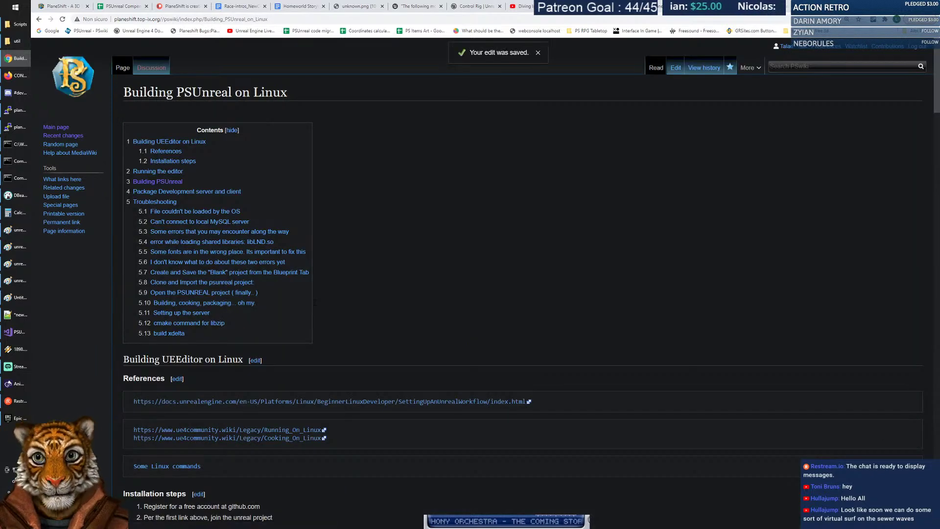
Go back through PSUnreal and PSUnreal Programming to Building PSUnreal on macOS and search it for 4.25.
right_click(39, 20)
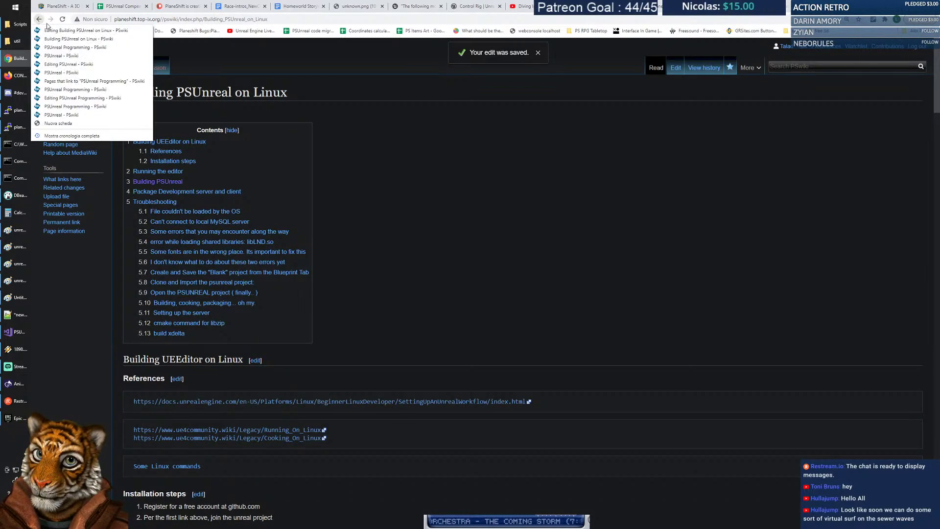
left_click(62, 56)
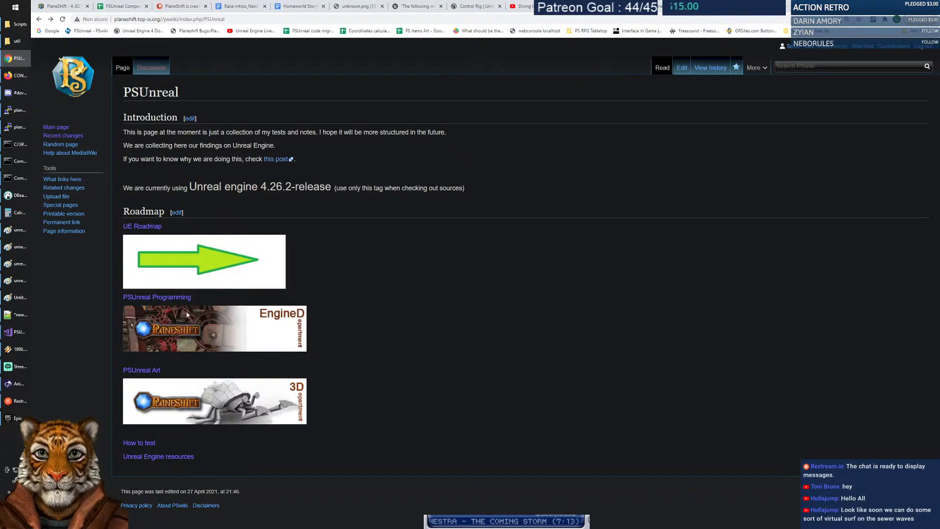
left_click(187, 314)
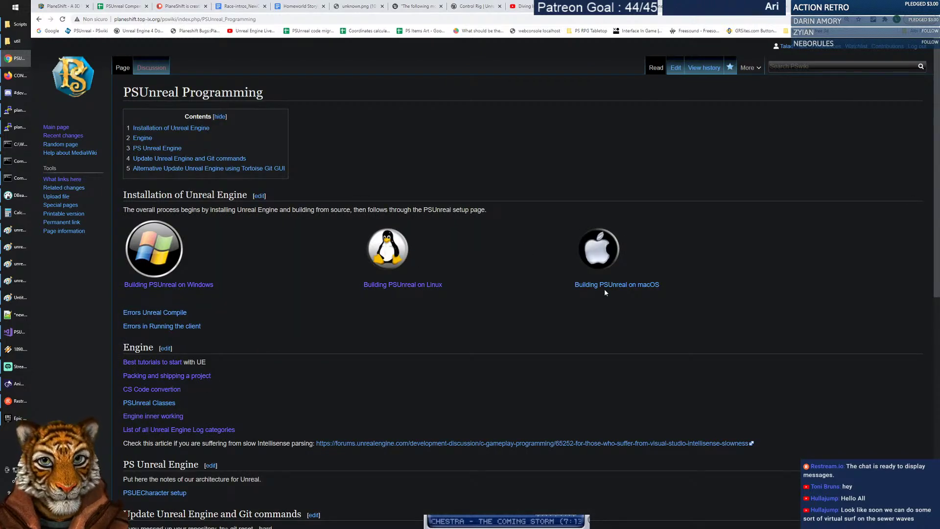
left_click(605, 291)
key("ctrl+f")
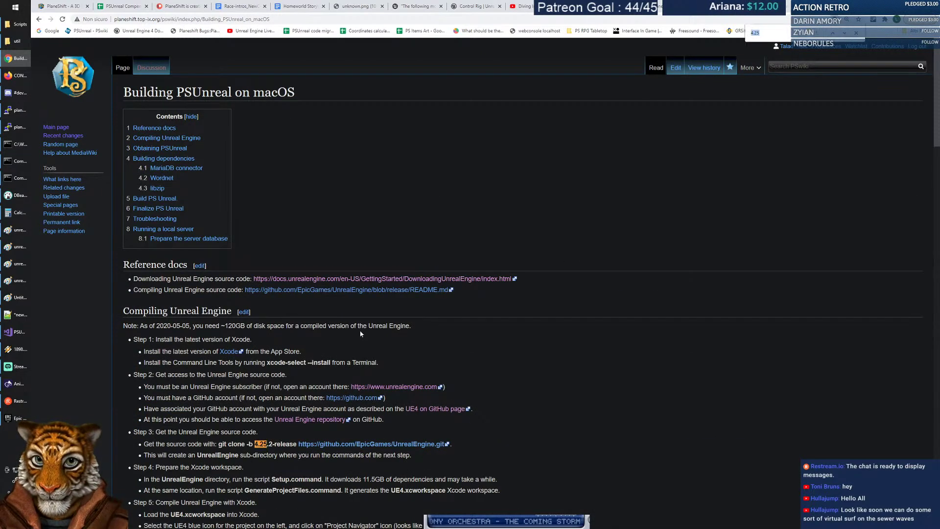
Edit the macOS build page's git clone command to use 4.26.2-release and save the page.
left_click(676, 67)
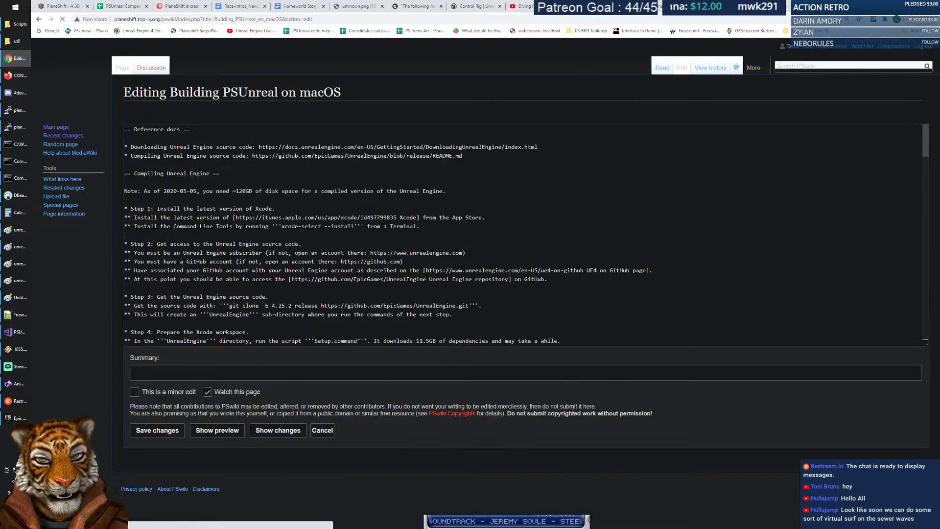
key("ctrl+f")
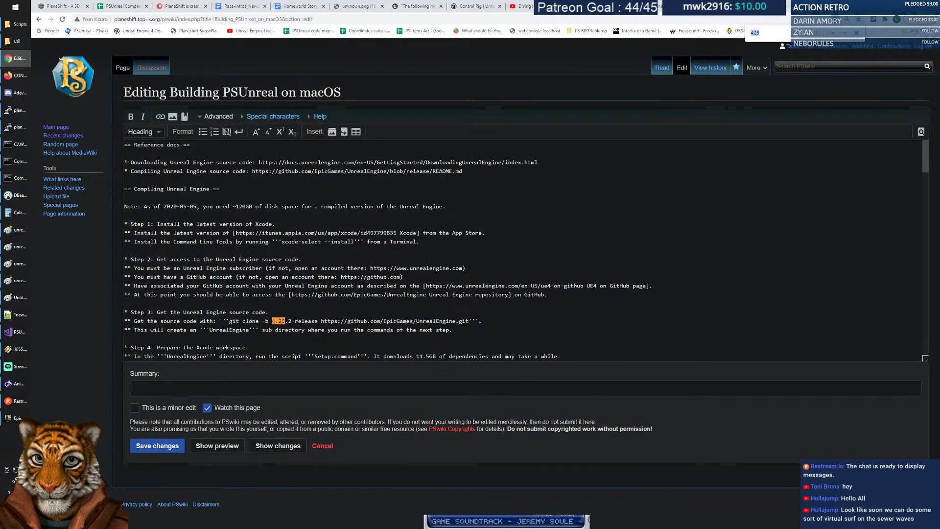
left_click(285, 321)
key("BackSpace")
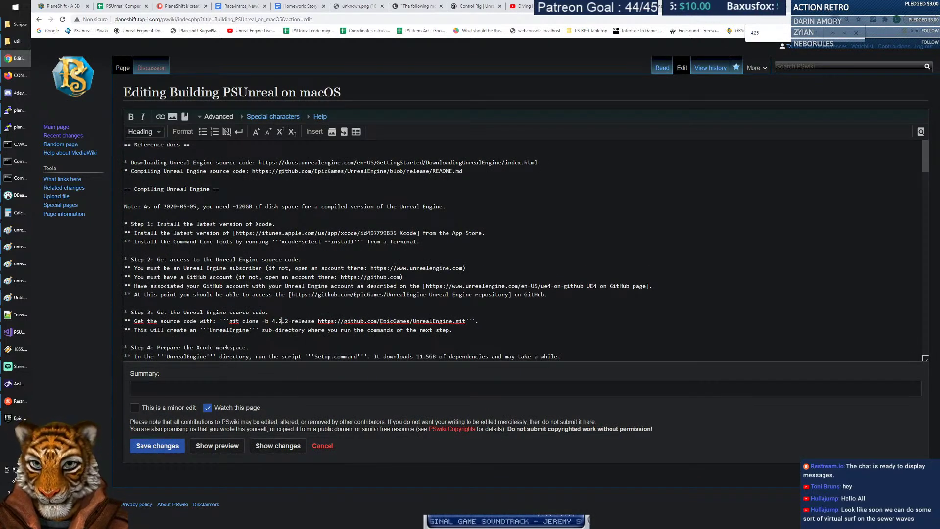
type("6")
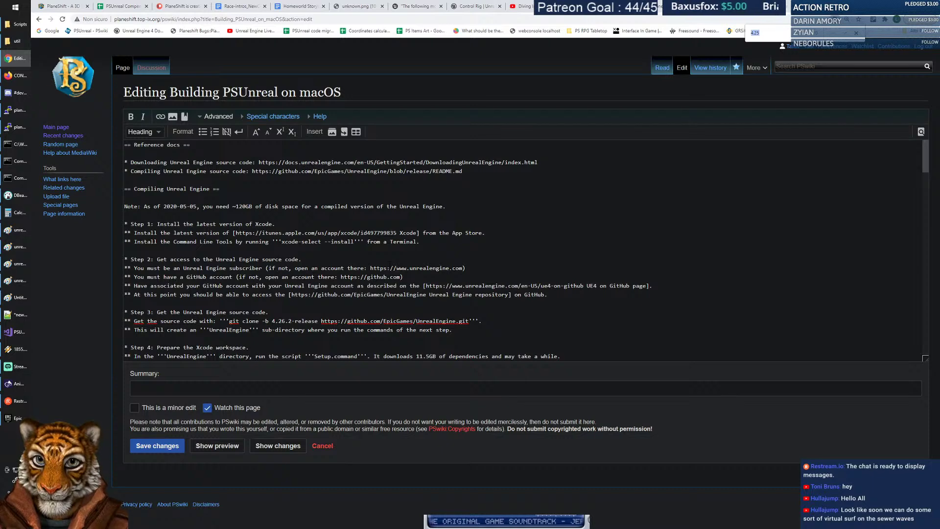
left_click(183, 445)
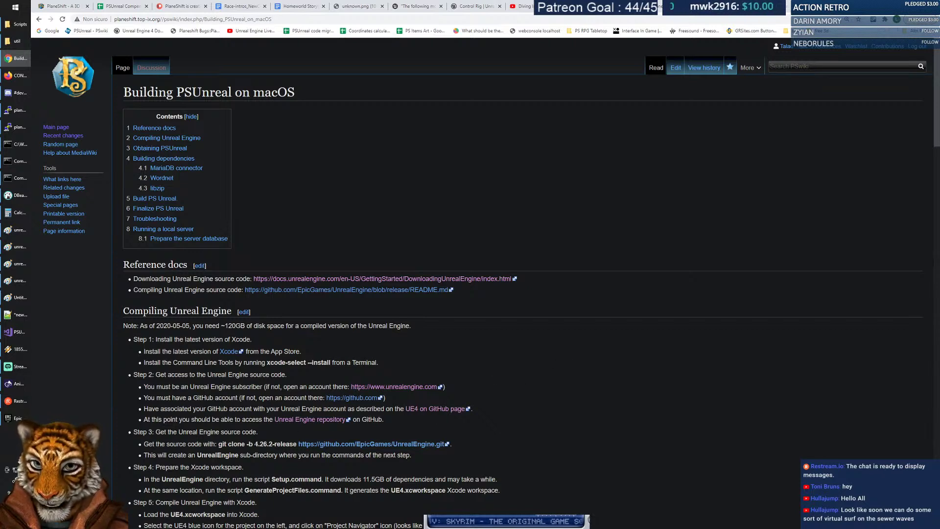
Check the version in the saved macOS clone command, then return to the PSUnreal page and highlight 4.26.2-release.
left_click_drag(255, 444, 286, 444)
left_click(287, 444)
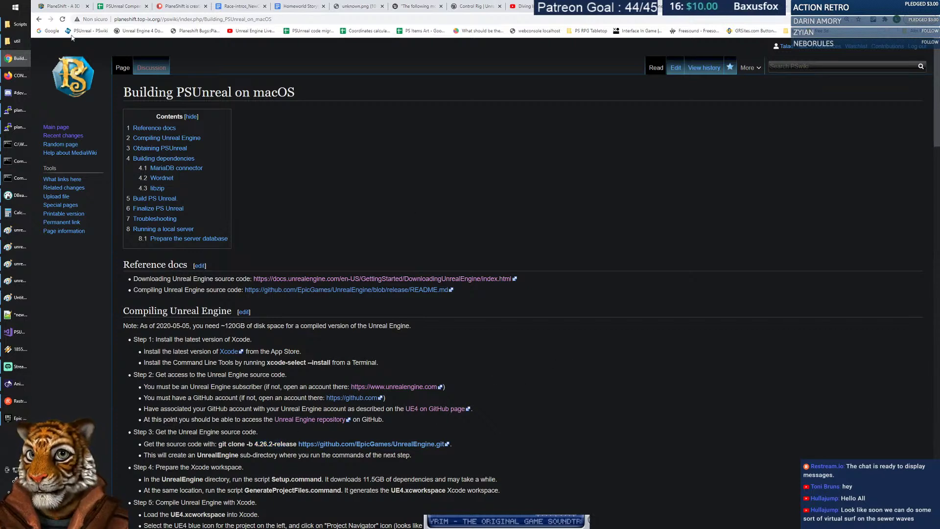
right_click(38, 21)
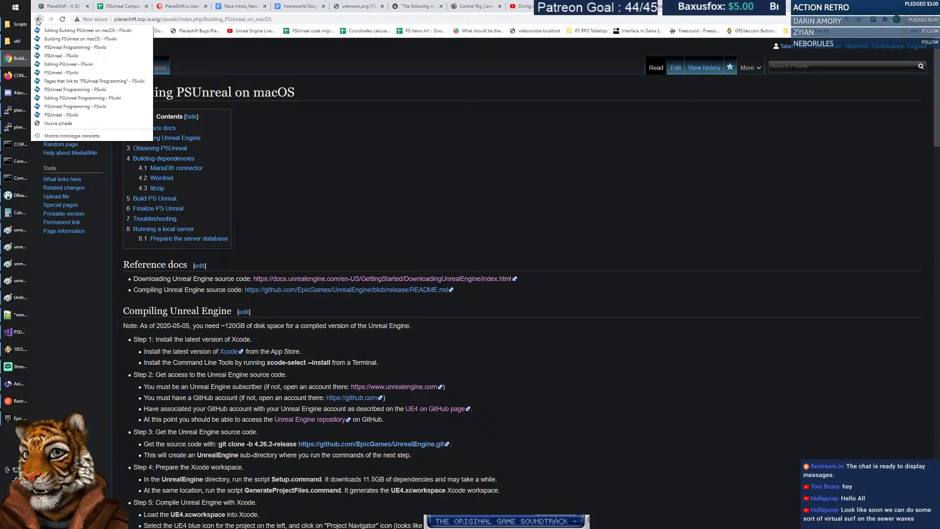
left_click(61, 55)
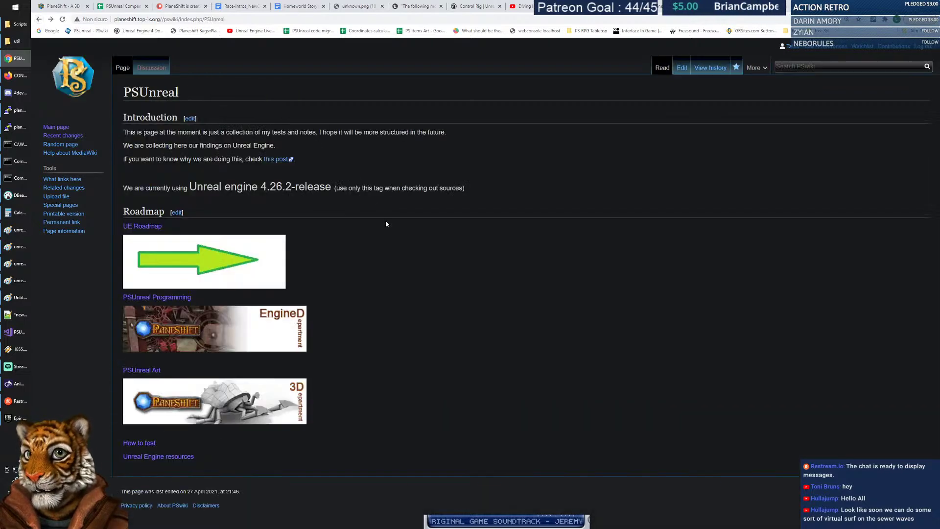
left_click_drag(261, 187, 331, 186)
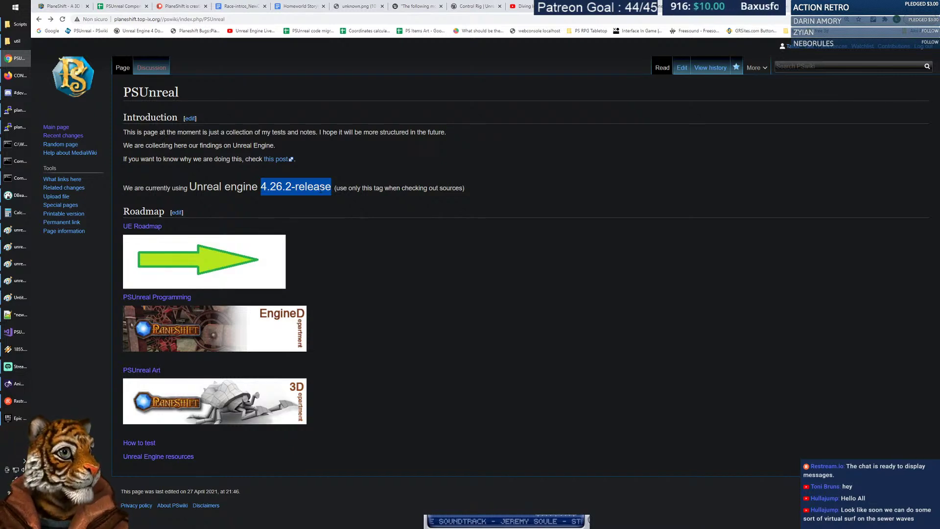
left_click_drag(261, 186, 331, 188)
left_click(337, 200)
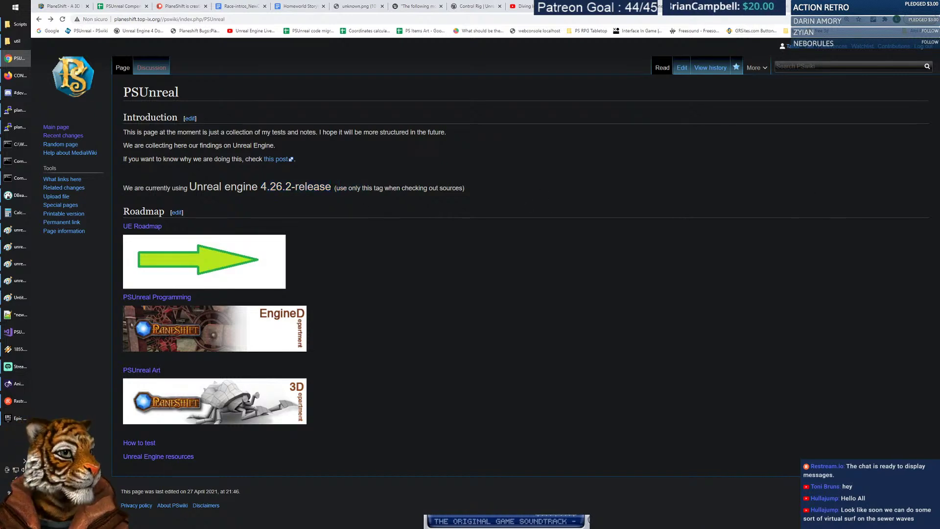
left_click(17, 401)
left_click(472, 271)
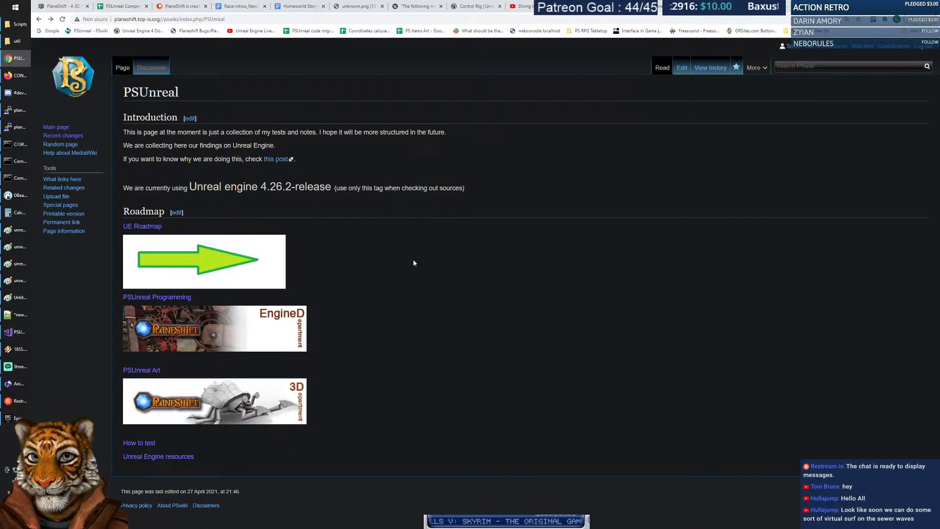
Switch to File Explorer and collapse the Source, PSUnreal and MyProject2 folders in the folder tree.
left_click(10, 42)
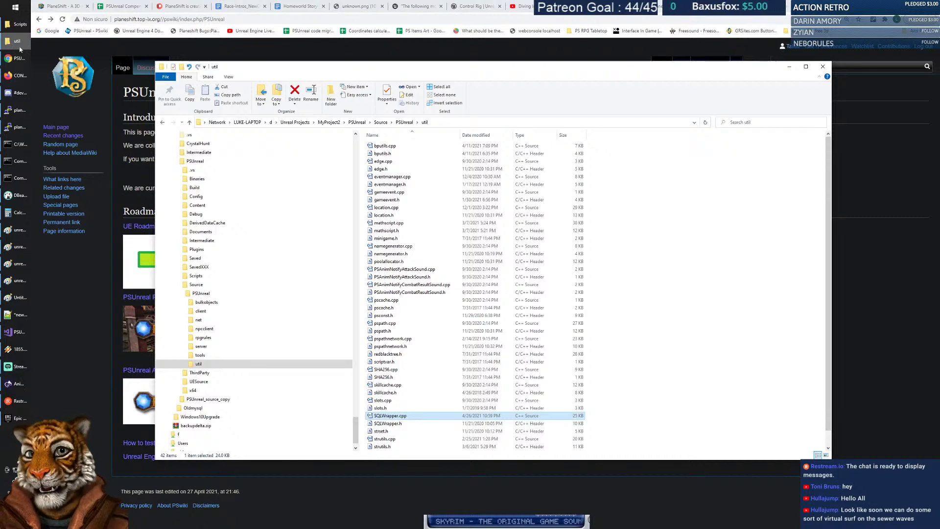
left_click(199, 293)
left_click(174, 285)
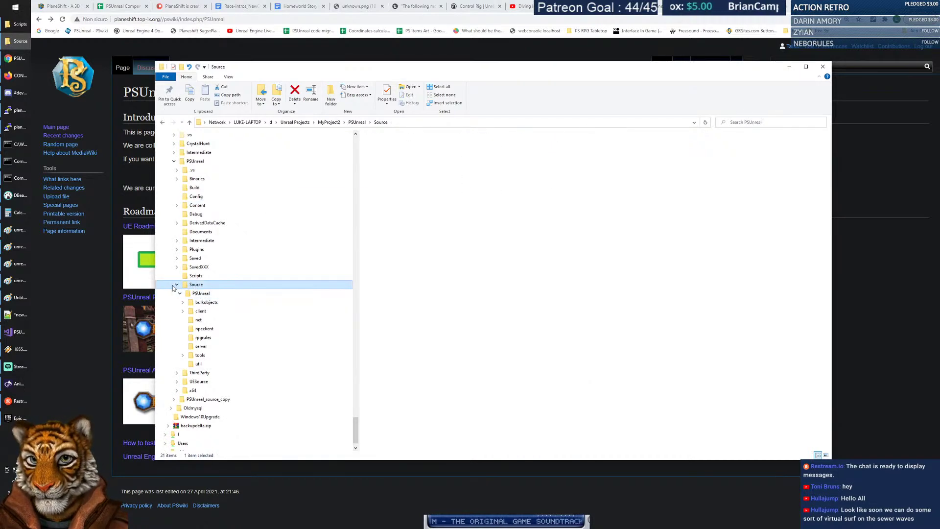
scroll(207, 285, "up", 1)
left_click(173, 258)
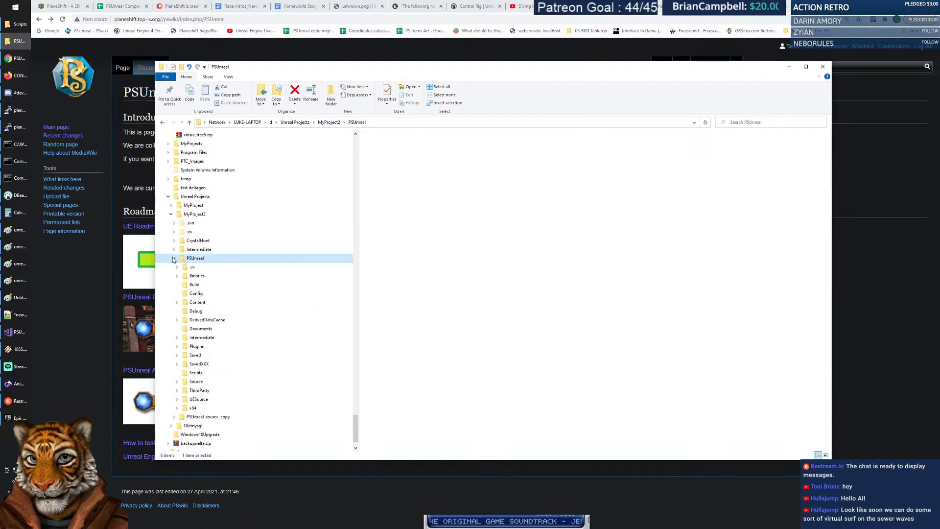
left_click(173, 258)
left_click(171, 328)
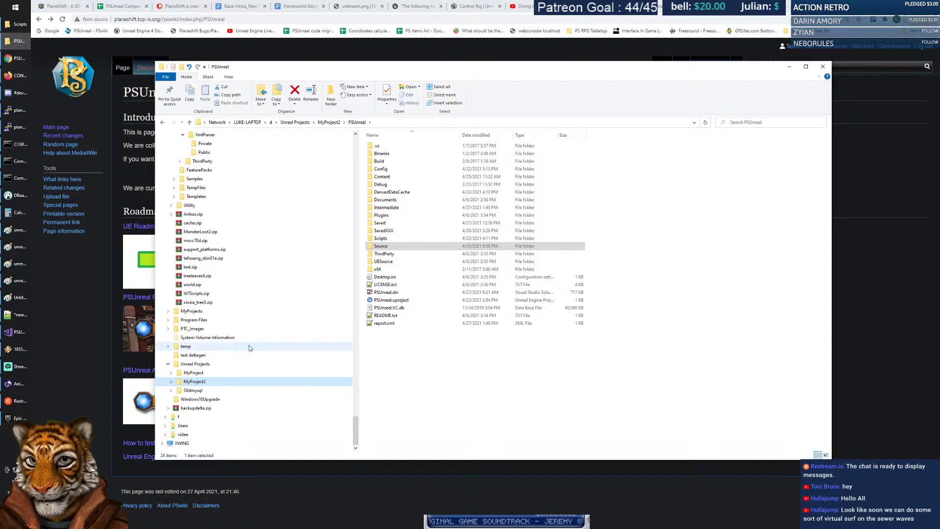
Open the UnrealEngine folder on the network drive, then the one on SSD 2TB (C:), collapsing their expanded Engine subfolders.
scroll(248, 346, "up", 12)
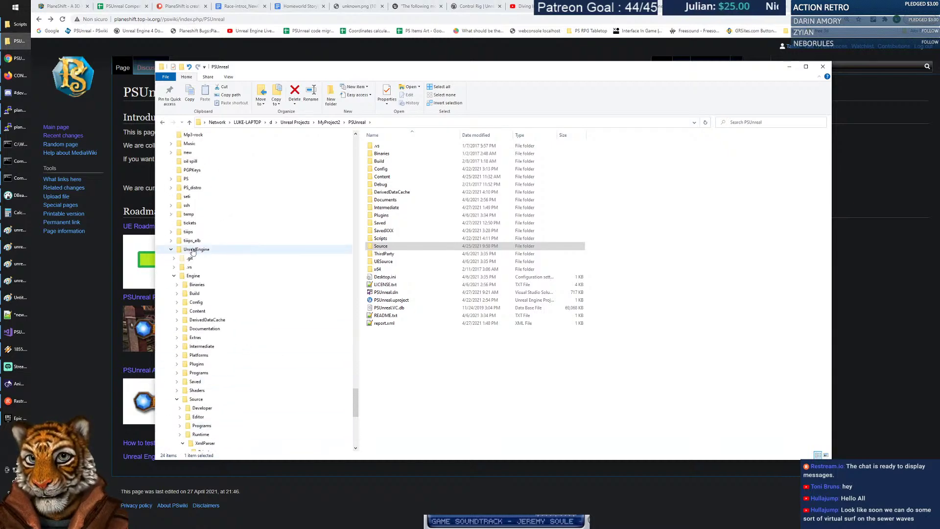
double_click(192, 250)
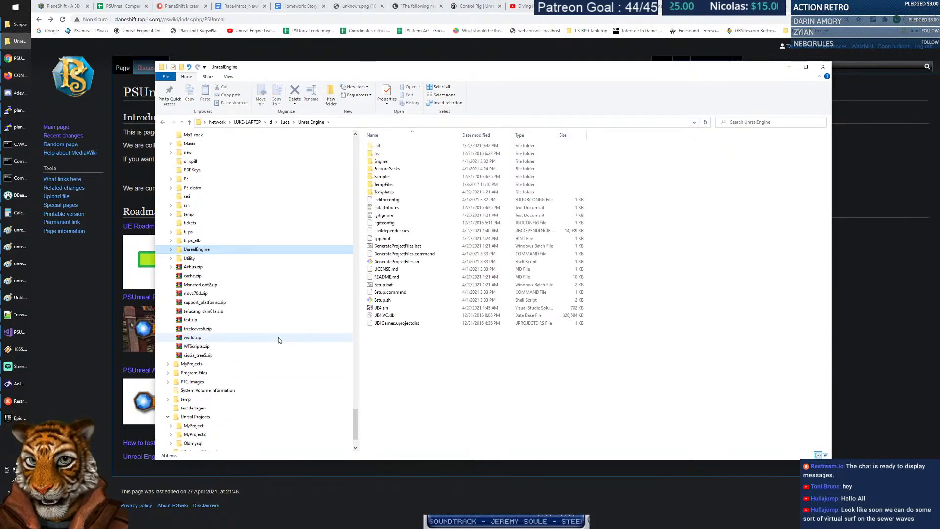
left_click_drag(356, 424, 360, 203)
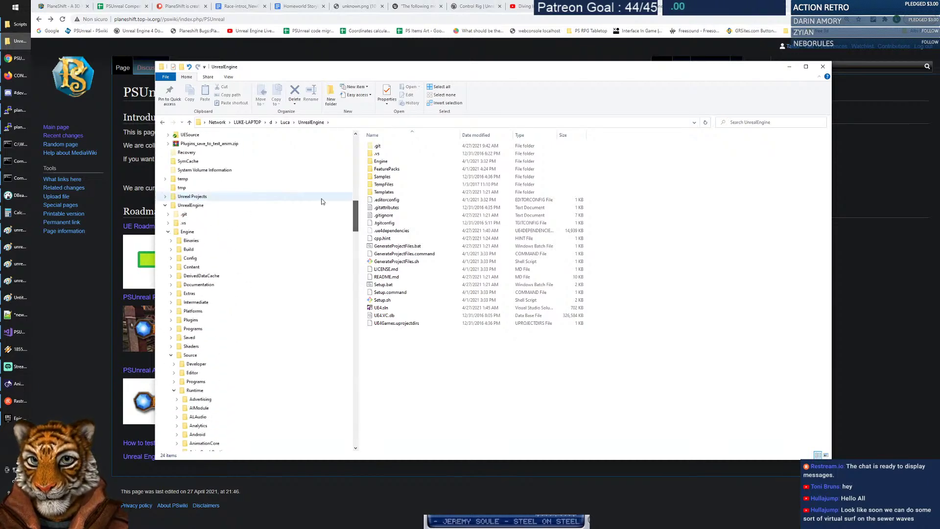
left_click(192, 208)
left_click(168, 231)
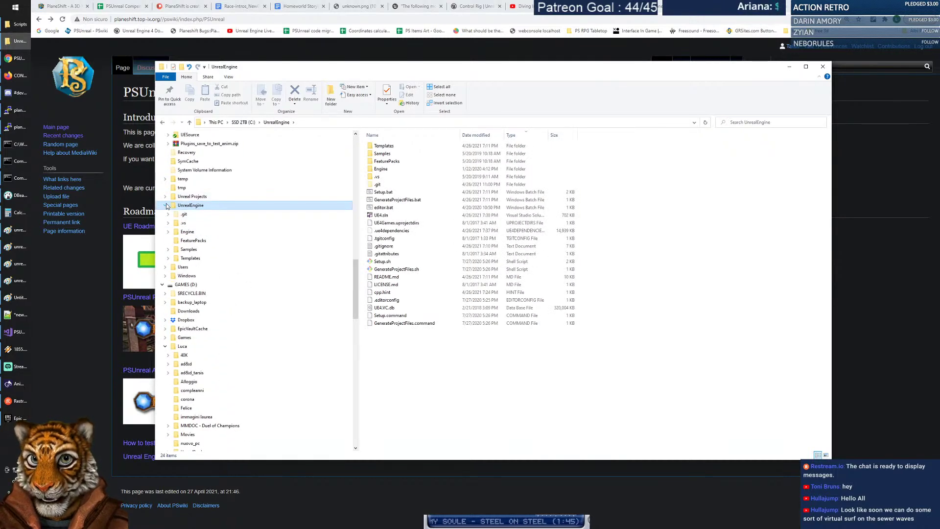
Run editor.bat from the UnrealEngine folder, move its console window aside and bring File Explorer back to the front.
left_click(444, 360)
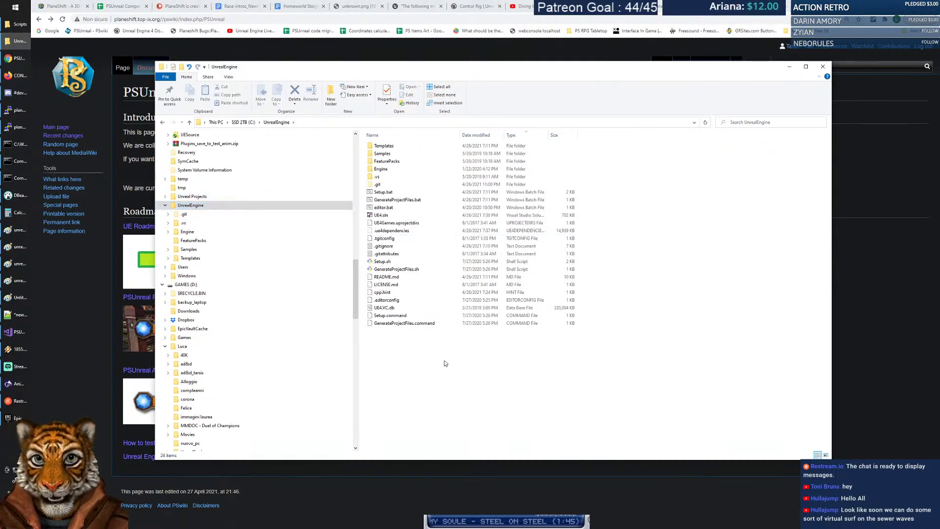
double_click(385, 207)
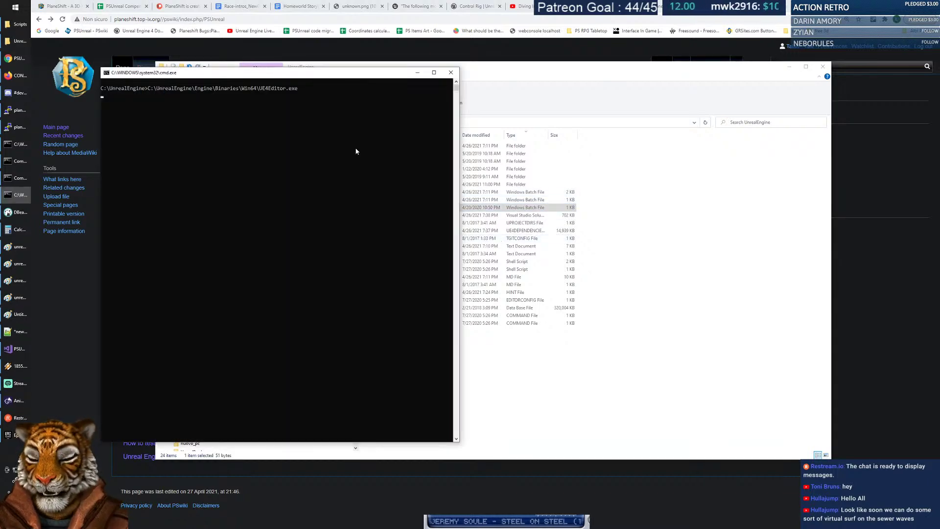
left_click_drag(272, 79, 459, 125)
left_click(295, 68)
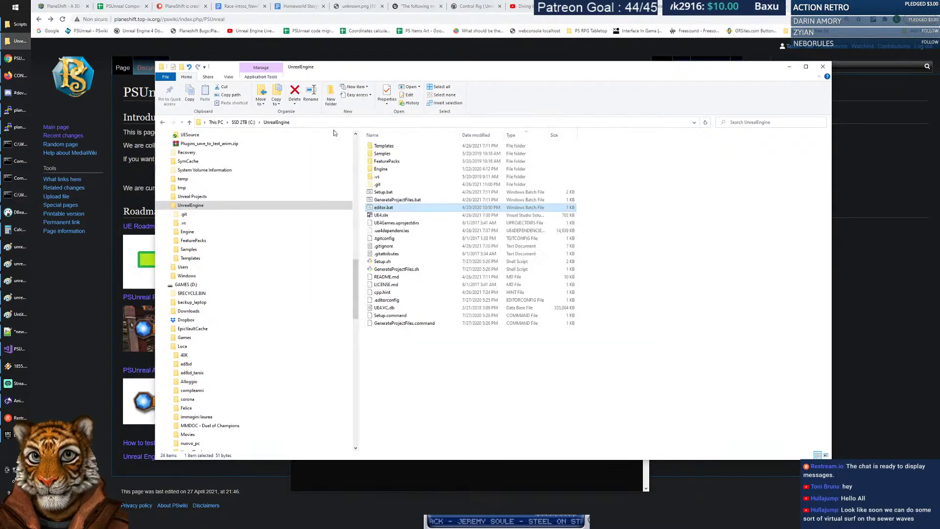
Open the Unreal Projects folder on SSD 2TB (C:), expand it in the folder tree and look through its projects.
scroll(245, 304, "up", 2)
left_click(181, 241)
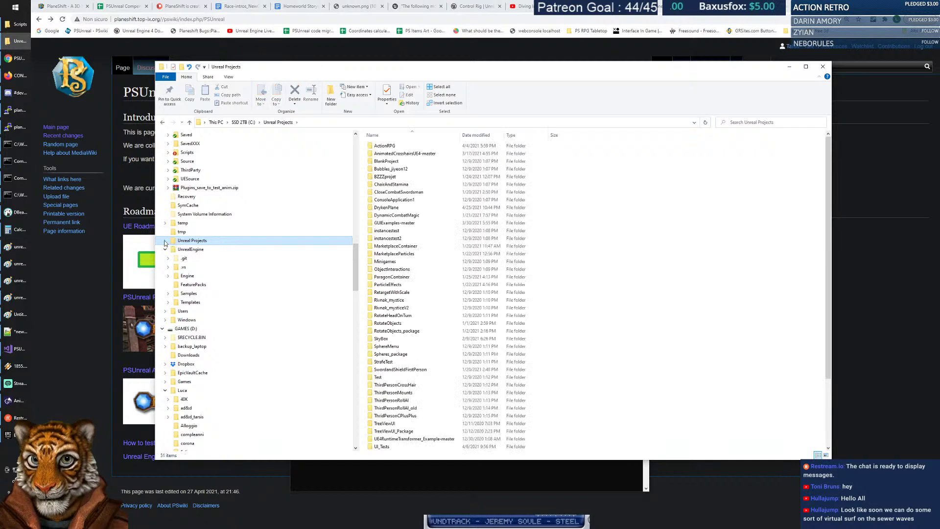
scroll(242, 289, "down", 7)
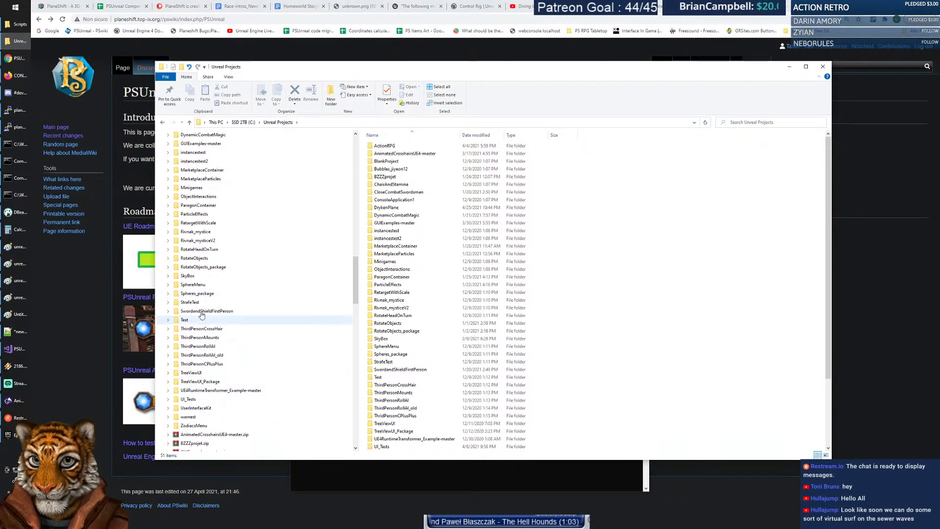
scroll(218, 352, "up", 3)
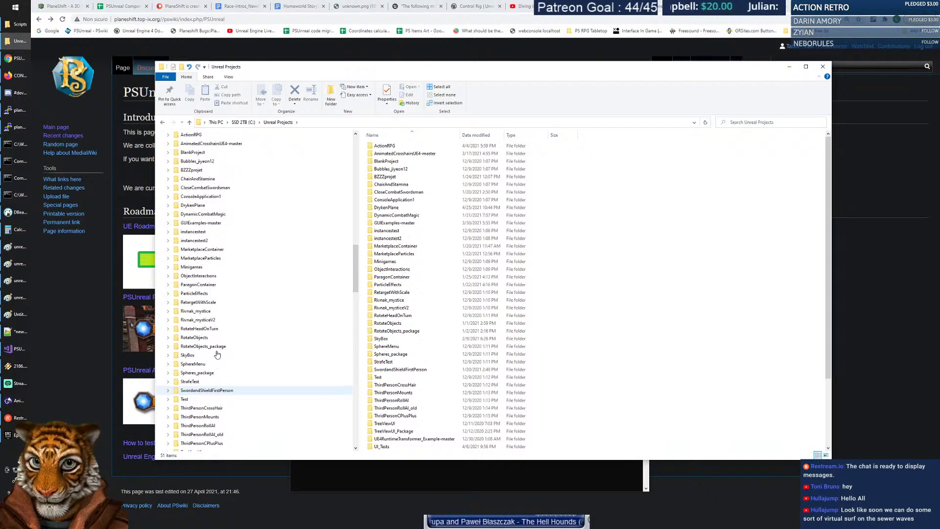
scroll(217, 353, "up", 2)
Bring the editor console forward and, in the Unreal Project Browser, choose the Games category and the Third Person template.
key("alt+Tab")
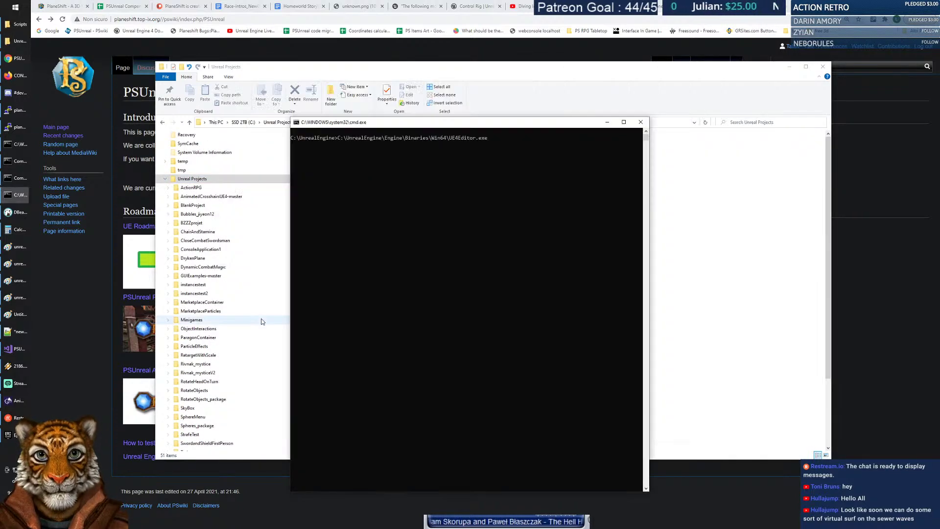
key("Return")
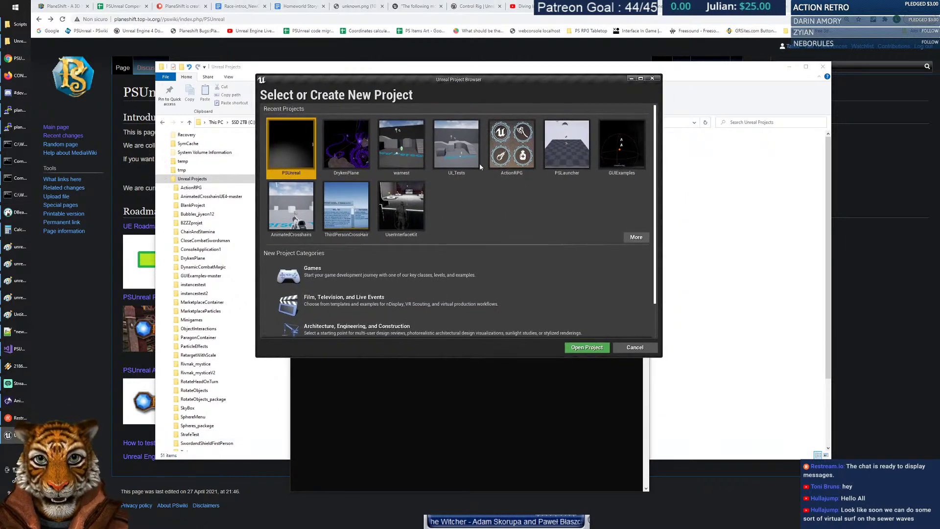
left_click(405, 264)
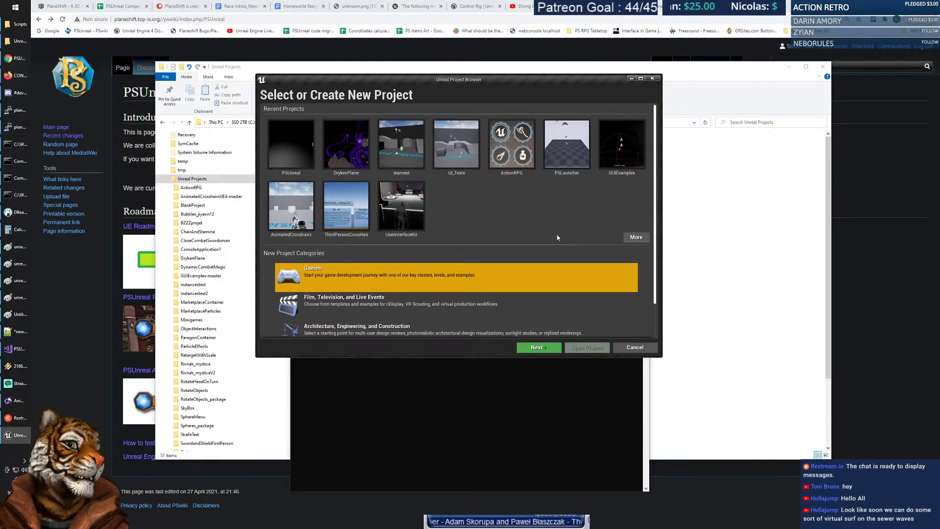
left_click(548, 347)
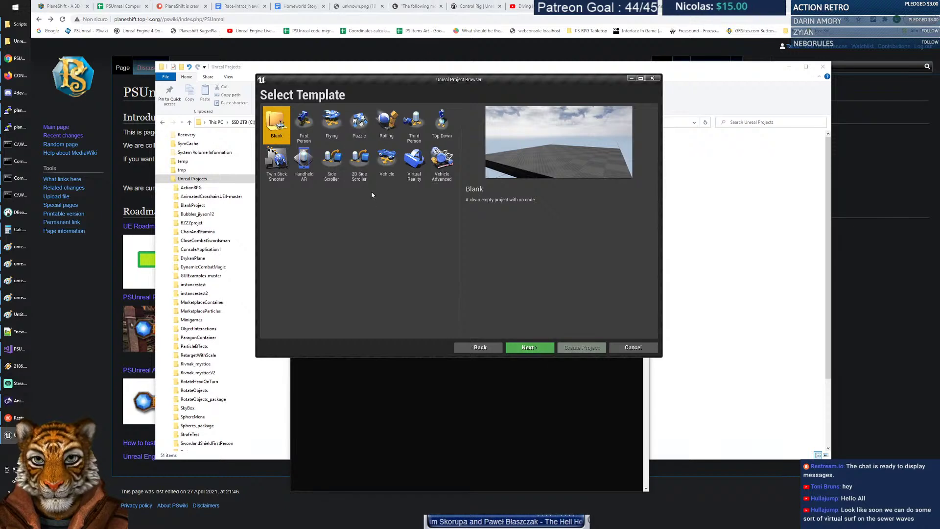
left_click(413, 125)
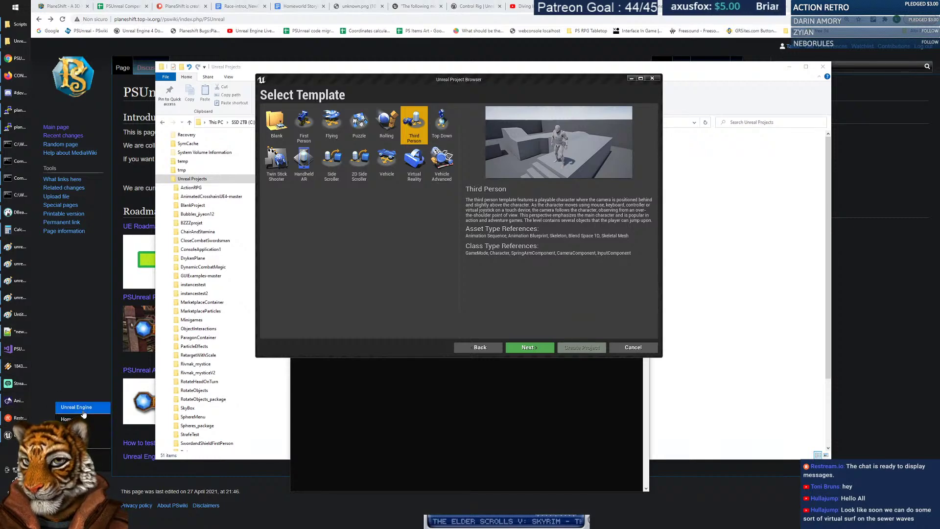
Switch to the Unreal Engine section of the Epic Games Launcher and look through its featured content and blog entries.
left_click(83, 408)
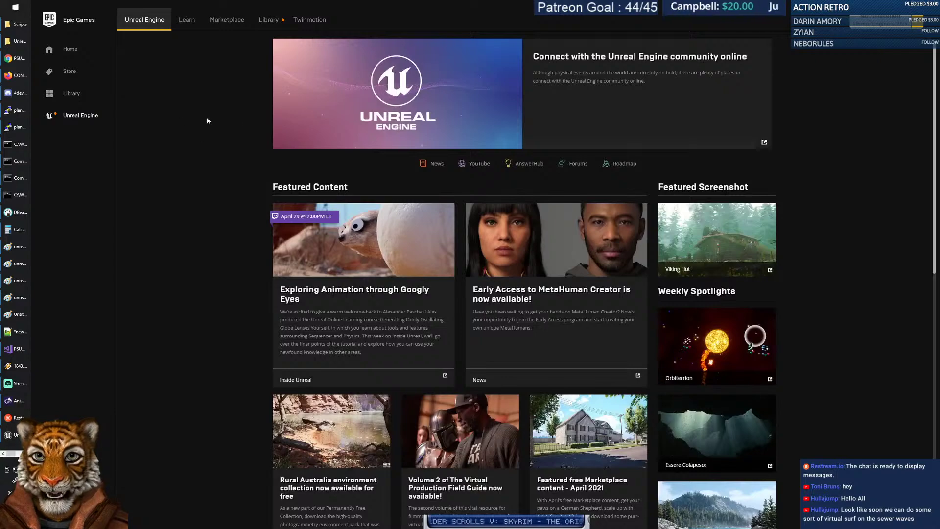
scroll(268, 192, "down", 2)
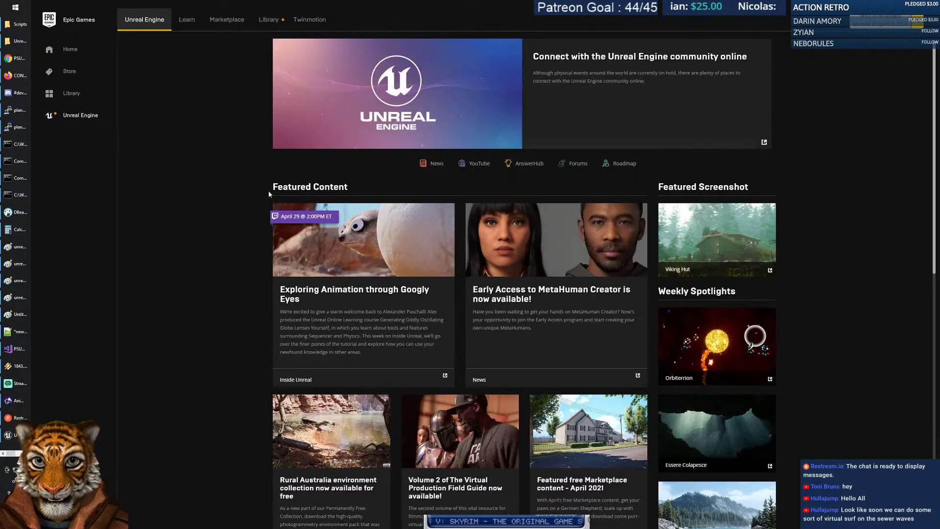
scroll(256, 173, "down", 7)
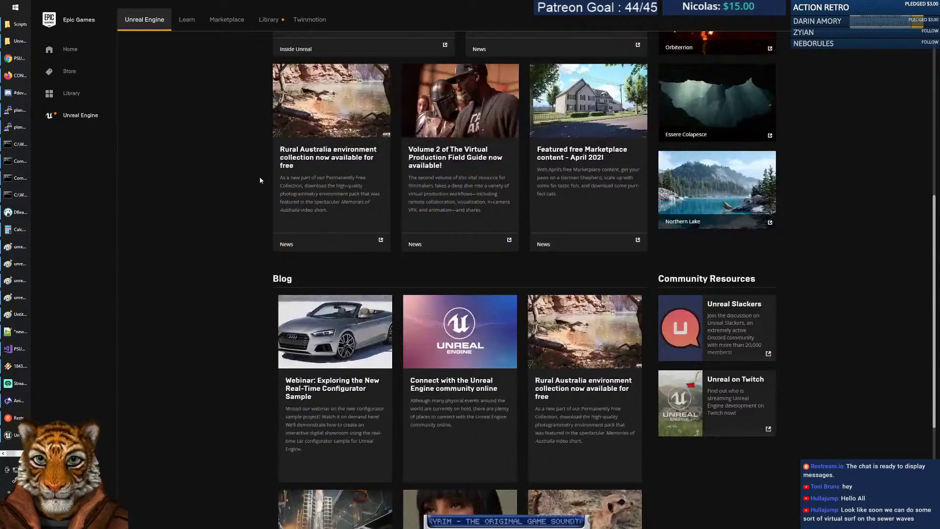
scroll(257, 175, "down", 4)
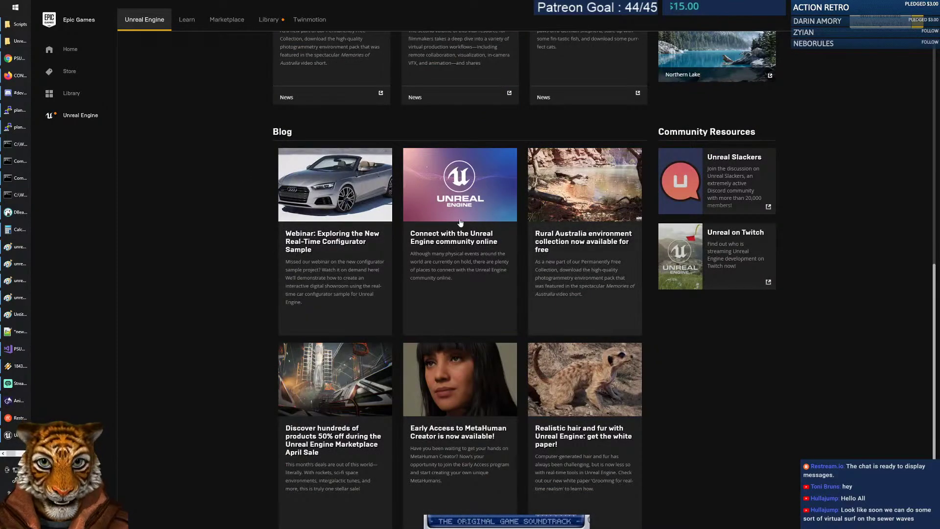
scroll(240, 215, "down", 1)
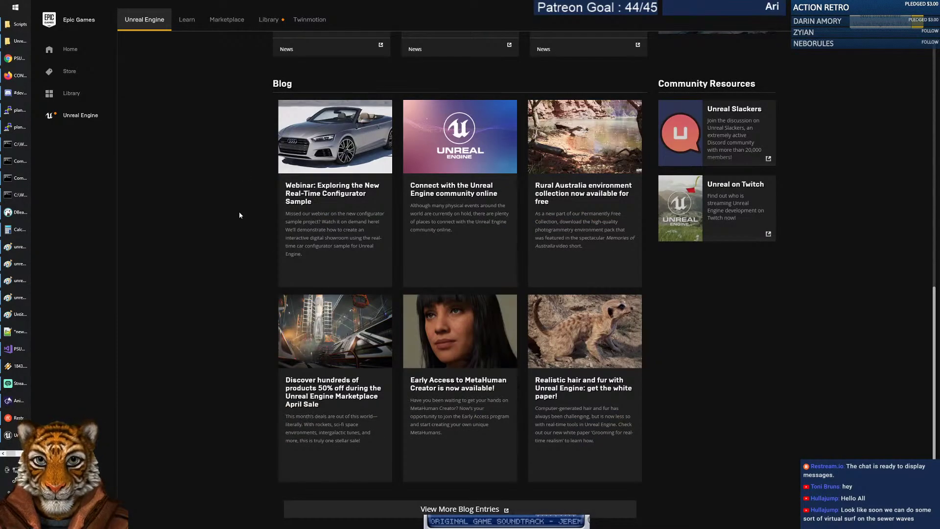
Open the launcher's Learn section and examine the Engine Feature Samples, from Car Configurator through Blueprints.
left_click(188, 21)
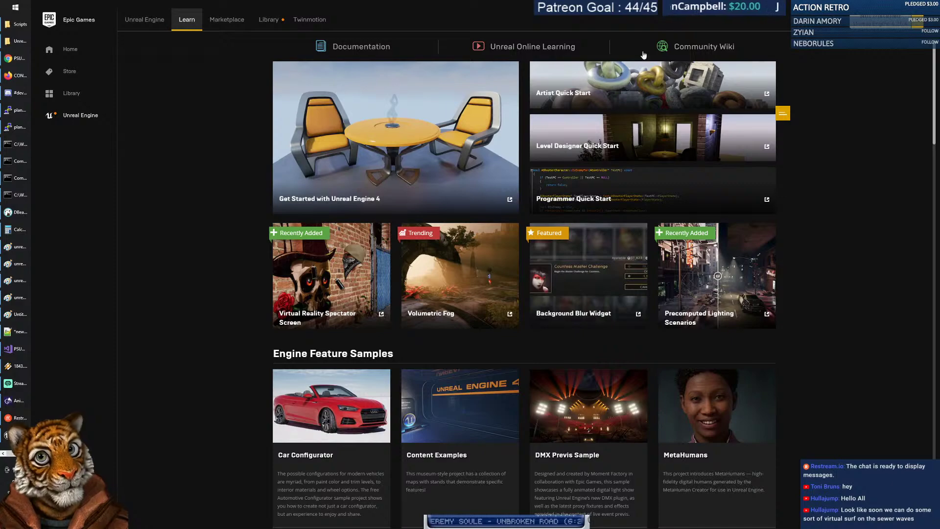
scroll(213, 150, "down", 2)
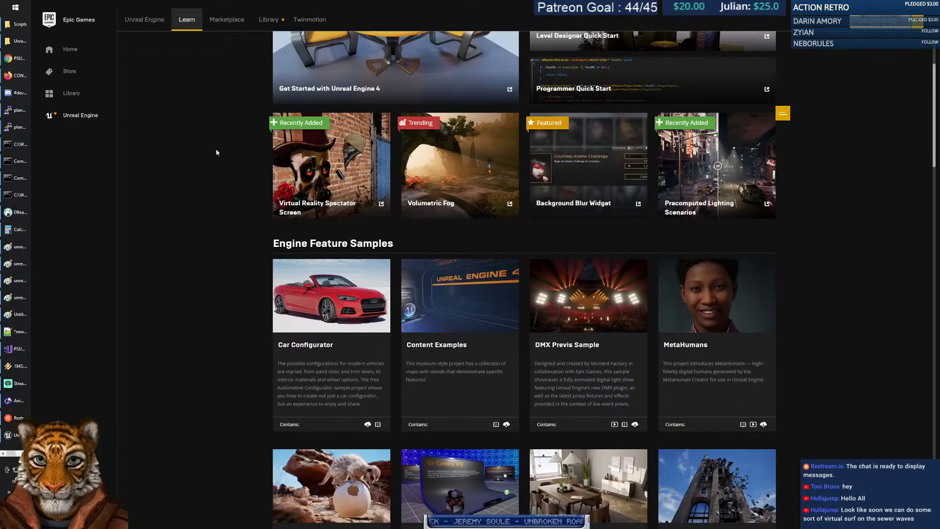
scroll(213, 149, "down", 2)
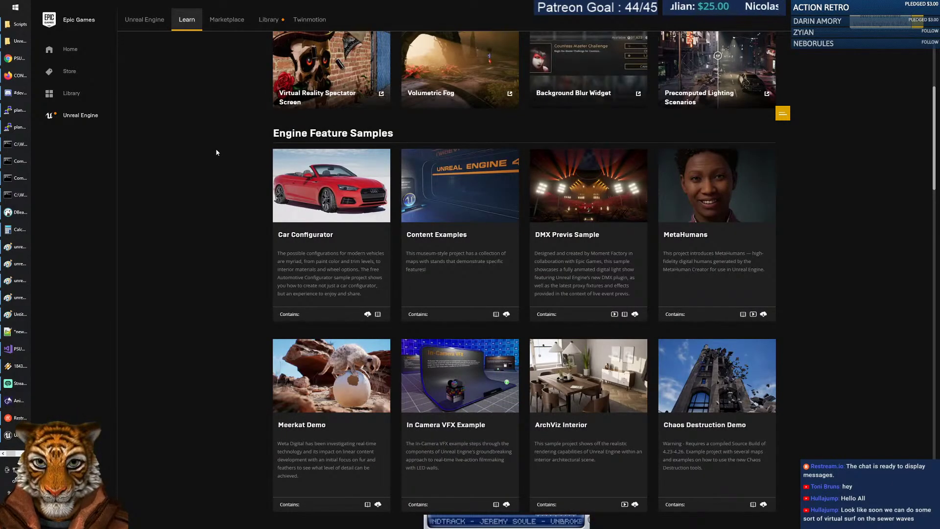
scroll(216, 152, "down", 1)
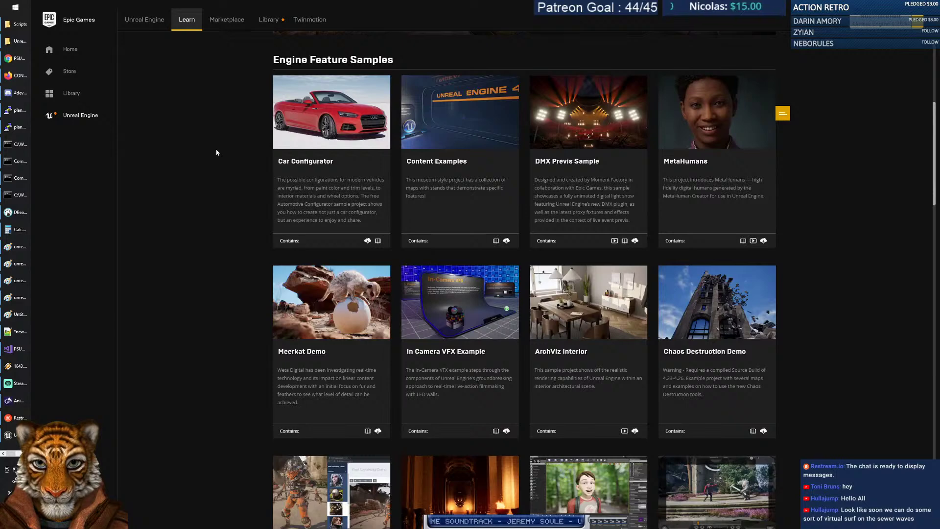
scroll(216, 152, "down", 1)
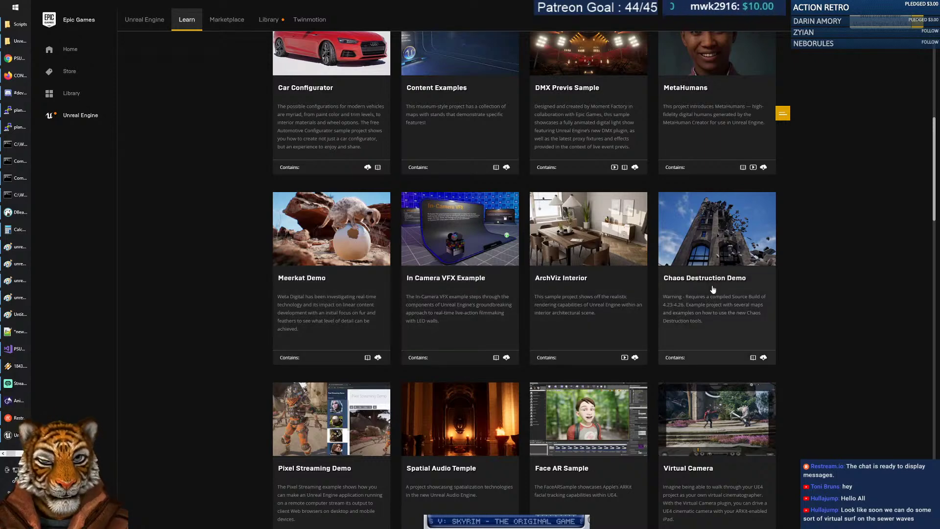
scroll(705, 291, "down", 3)
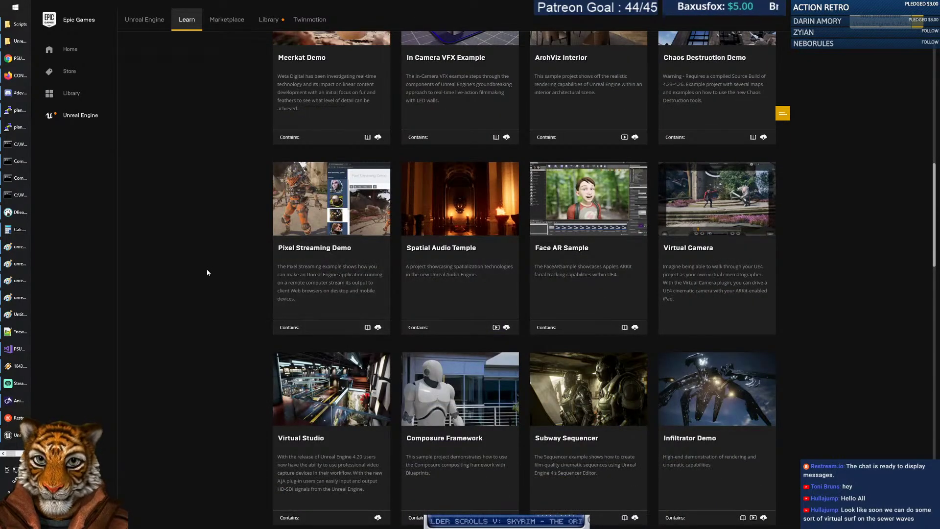
scroll(206, 272, "down", 1)
scroll(207, 272, "down", 2)
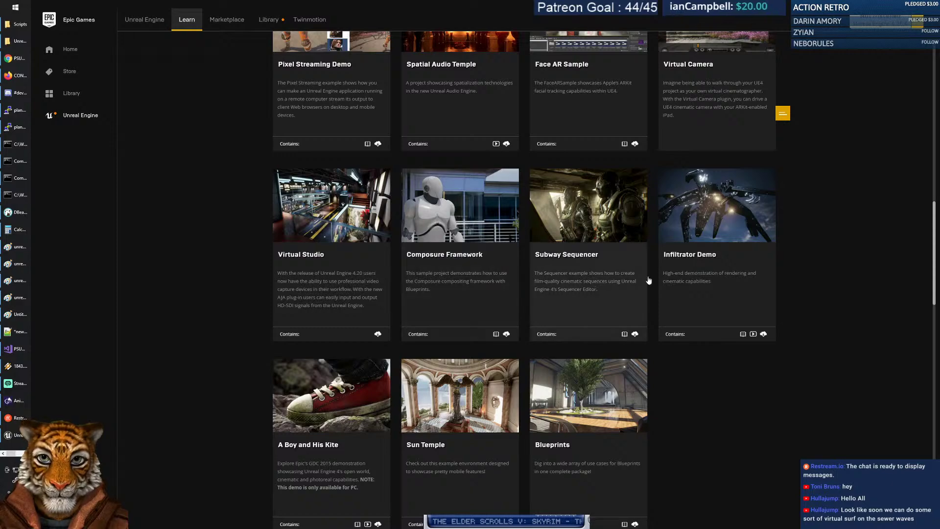
scroll(724, 278, "down", 2)
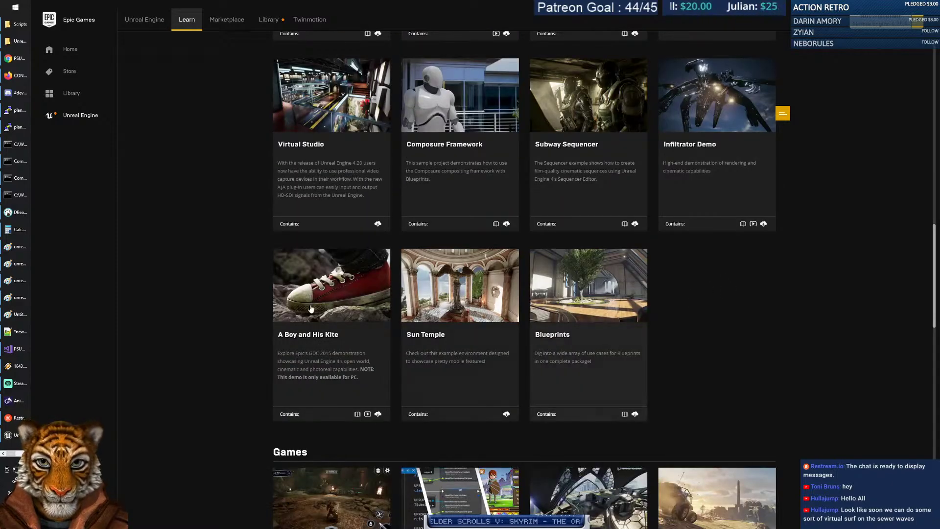
Examine the Games and Legacy Samples in the Learn section, then return to the start of the page.
scroll(515, 286, "down", 3)
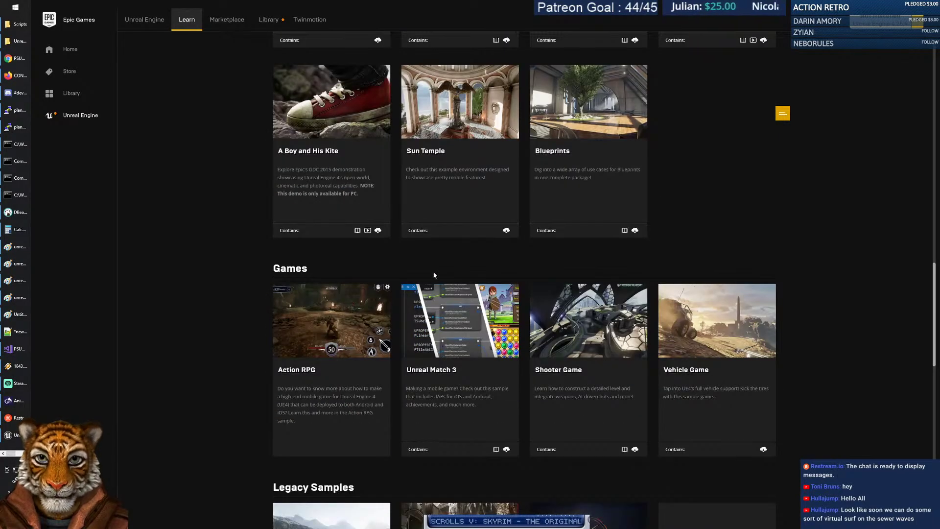
scroll(430, 273, "down", 3)
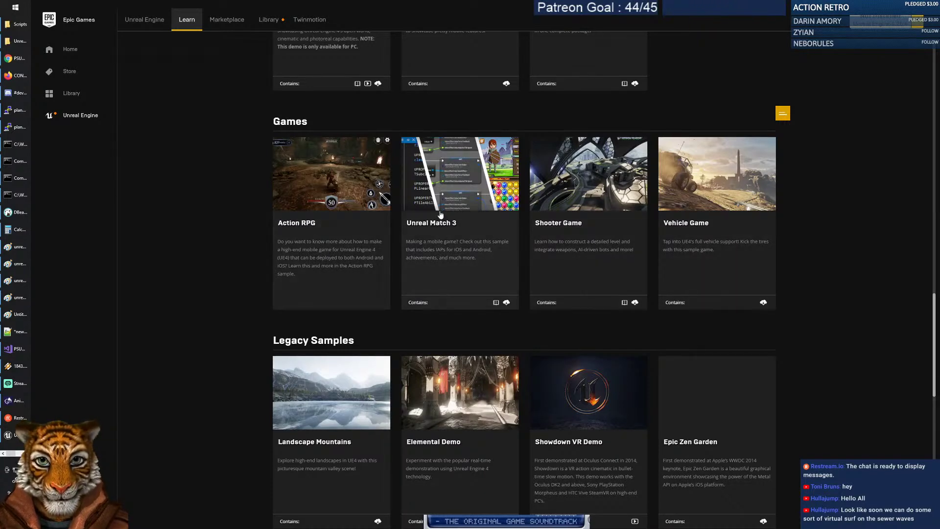
scroll(421, 234, "down", 2)
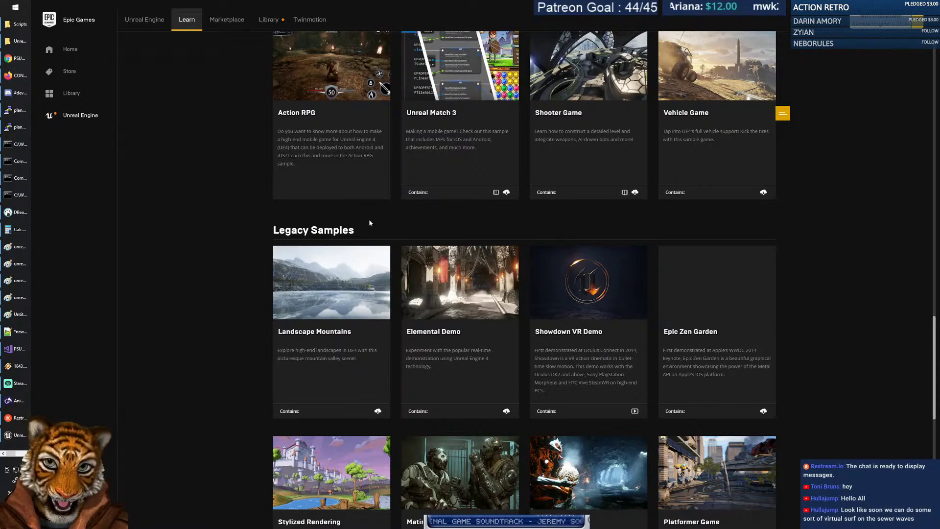
scroll(415, 262, "down", 2)
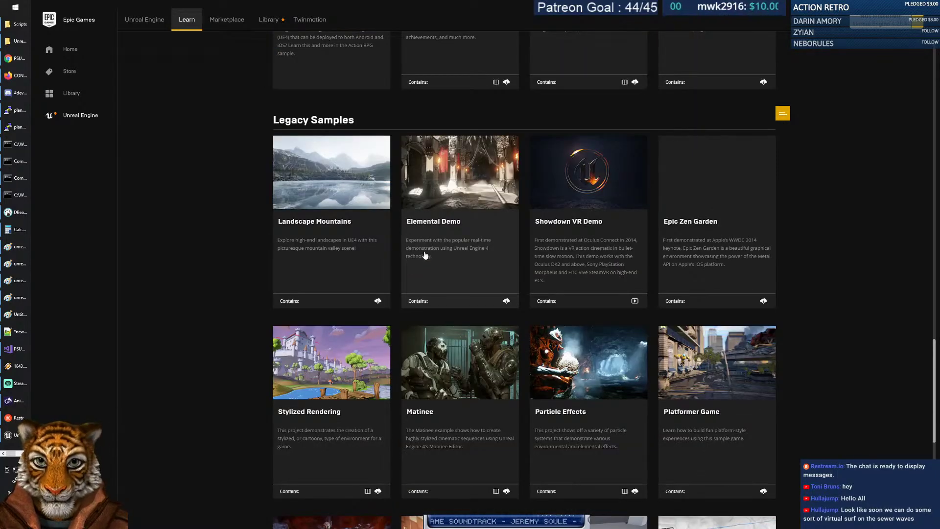
scroll(424, 254, "down", 2)
scroll(475, 247, "down", 5)
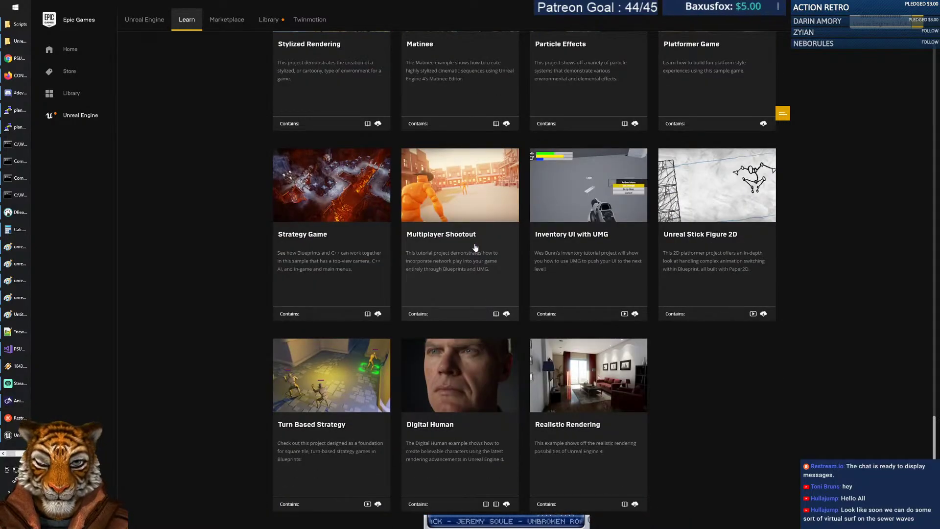
scroll(475, 247, "up", 20)
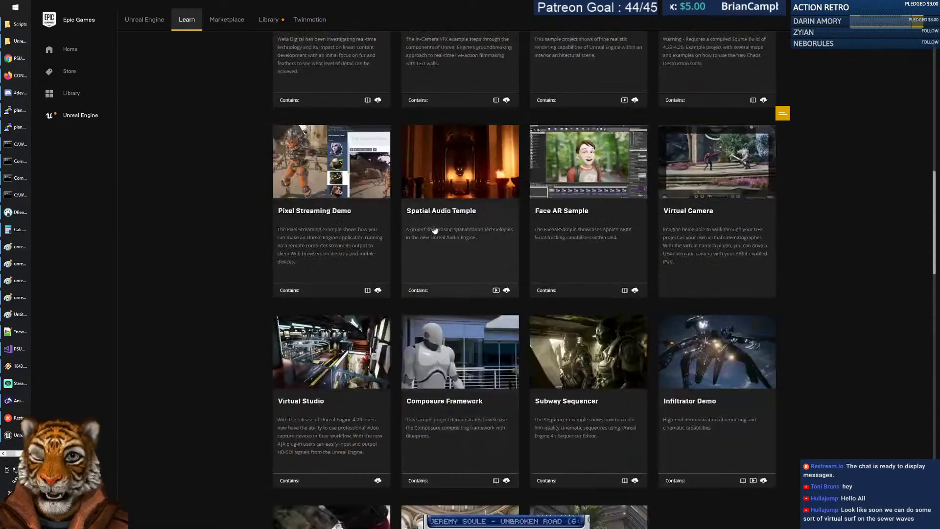
scroll(434, 230, "up", 5)
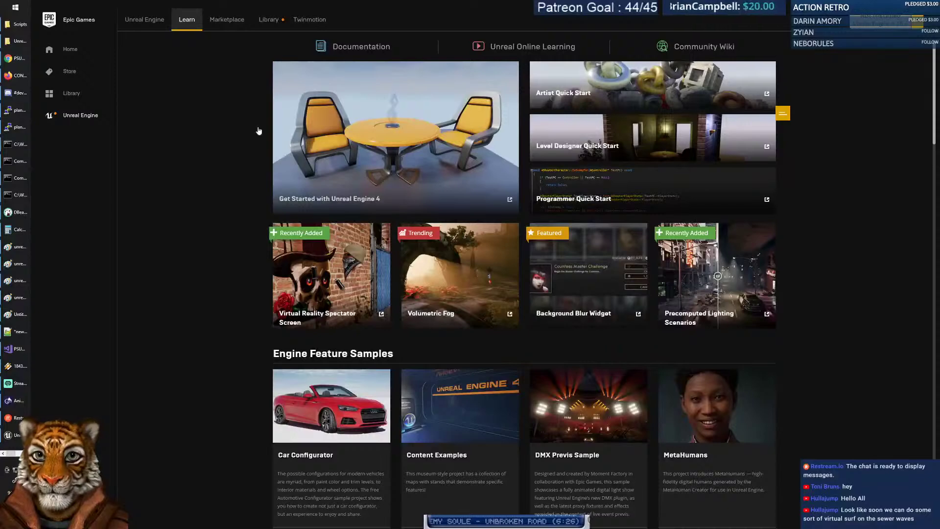
Check the engine versions, projects and vault in the launcher's Library, then switch back to the PSUnreal wiki page in the browser.
left_click(272, 28)
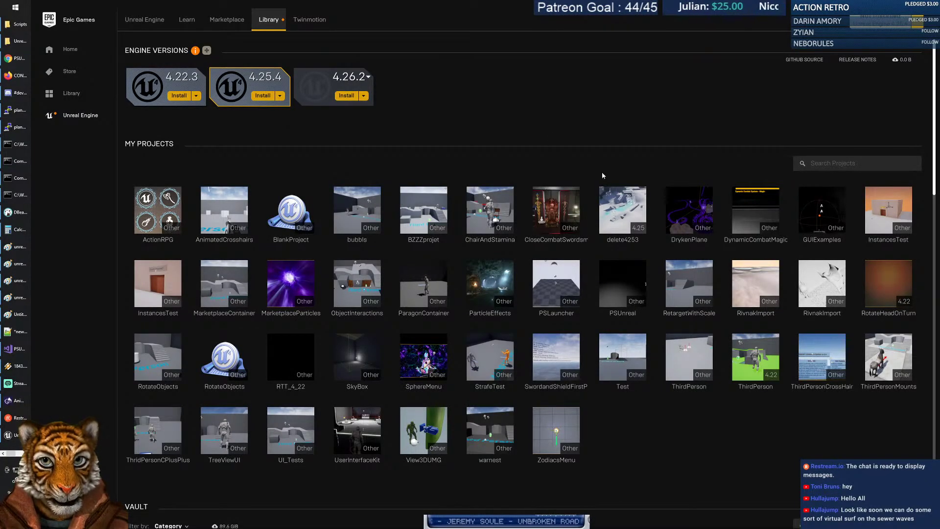
scroll(604, 187, "down", 1)
scroll(604, 187, "down", 3)
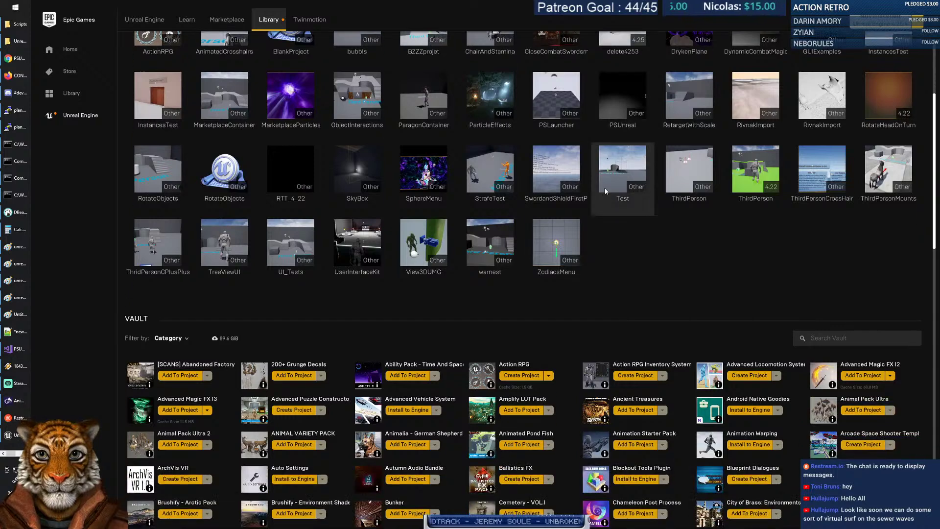
scroll(604, 187, "up", 4)
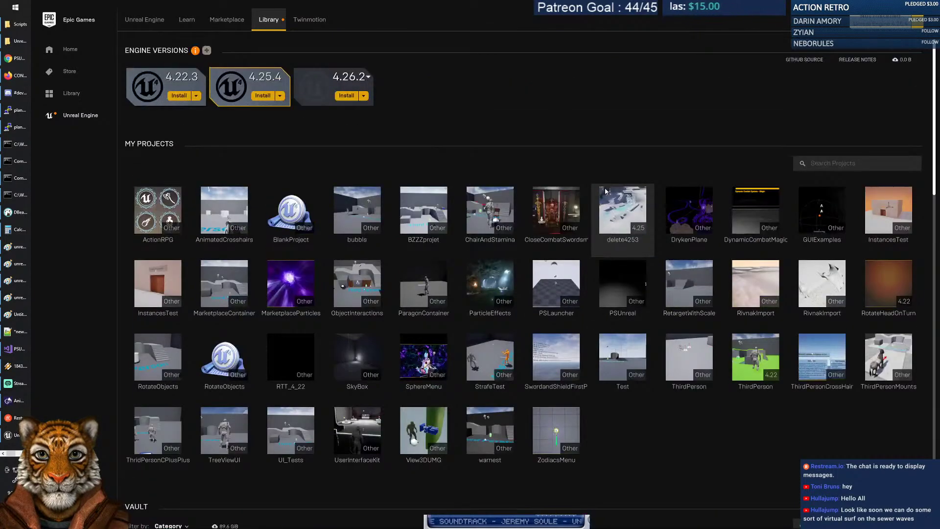
left_click(16, 58)
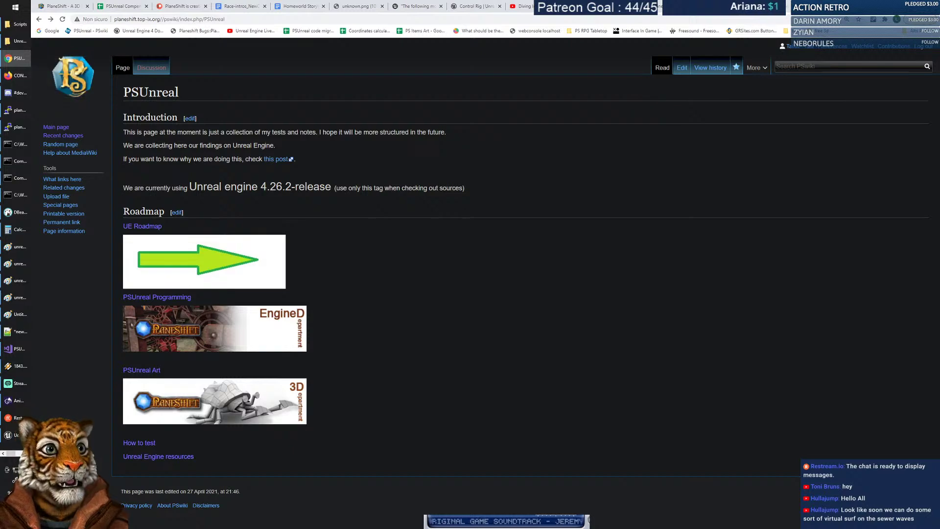
Search Google for "unreal engine 4.26 water demo".
key("ctrl+Tab")
left_click(48, 30)
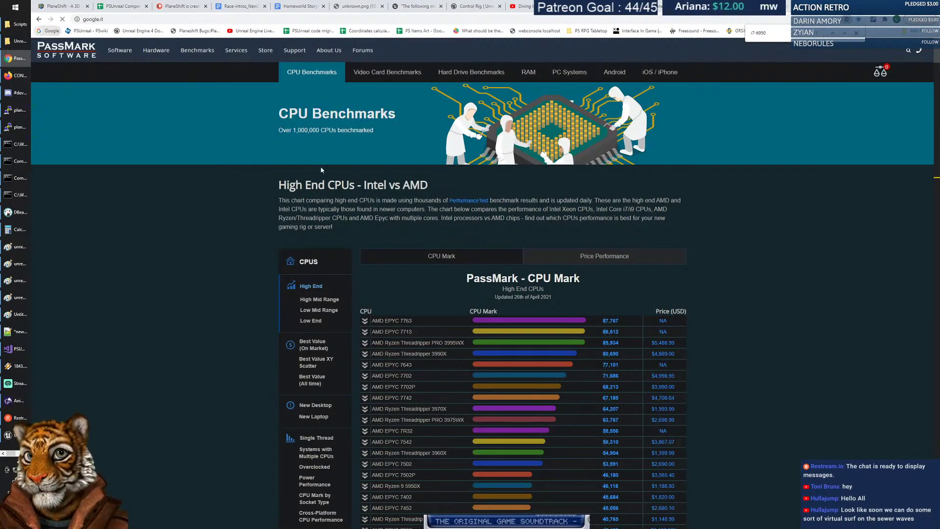
type("unreal egnin")
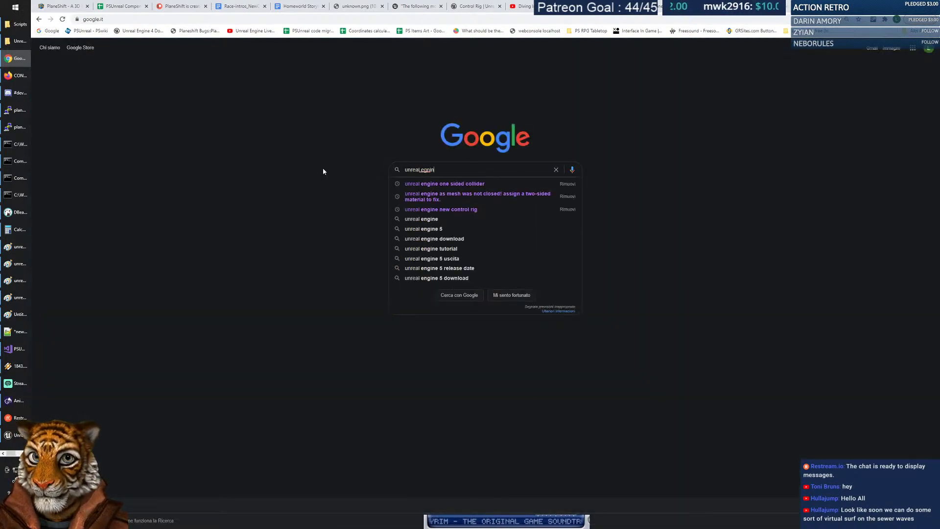
key("BackSpace")
key("BackSpace")
key("BackSpace")
key("BackSpace")
type("ngine ")
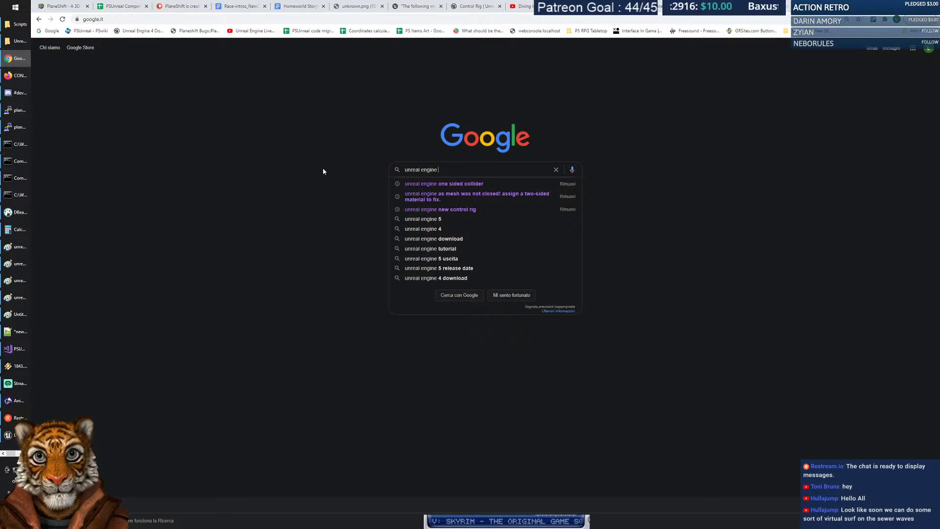
type("4.26 ")
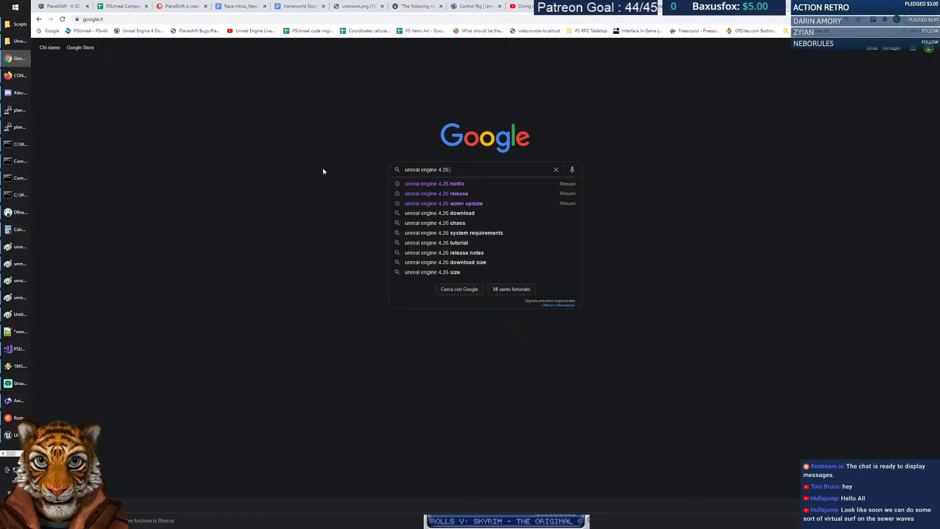
type("water demo")
key("Return")
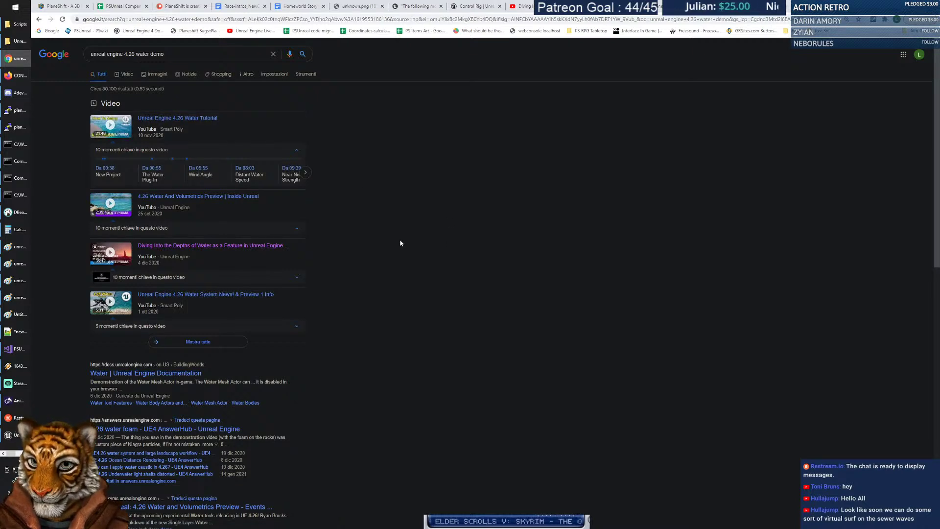
Open the official Unreal Engine Water documentation from the results and examine it from the overview through the Water Mesh Actor settings.
scroll(400, 243, "down", 2)
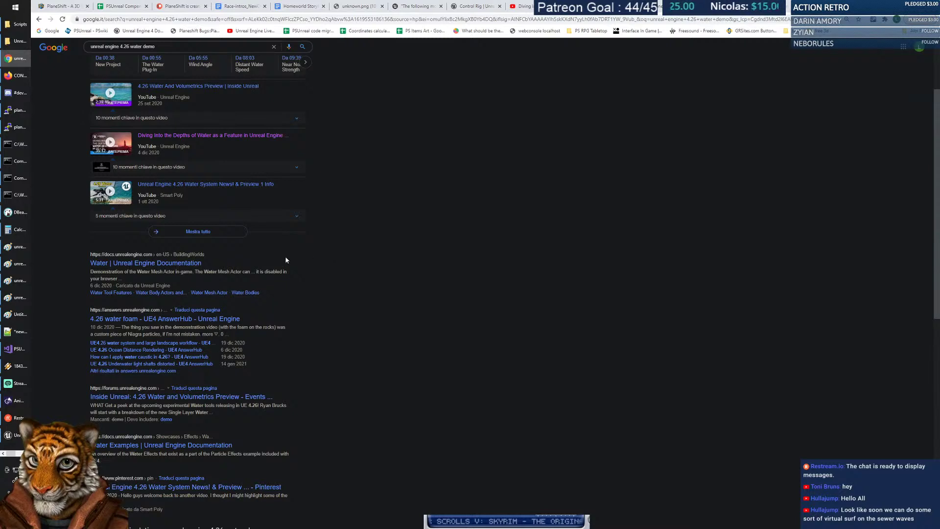
left_click(167, 263)
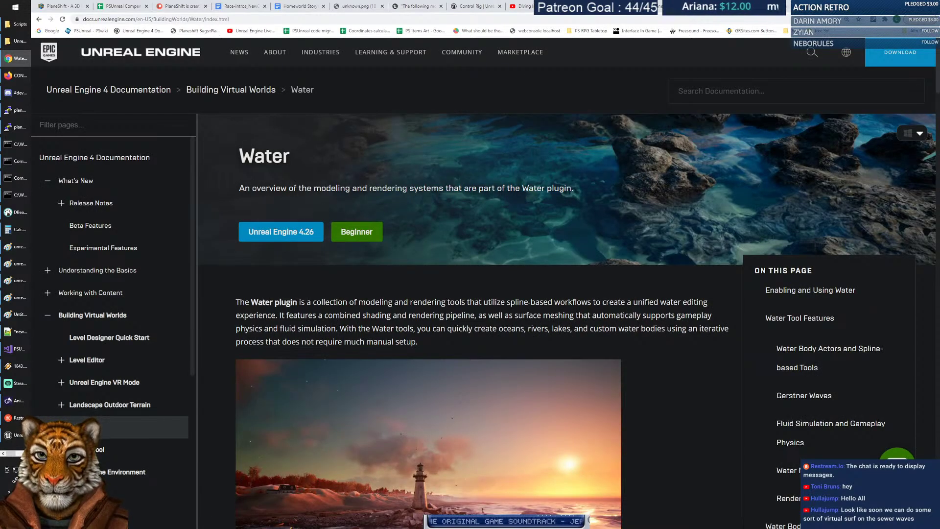
scroll(643, 235, "down", 2)
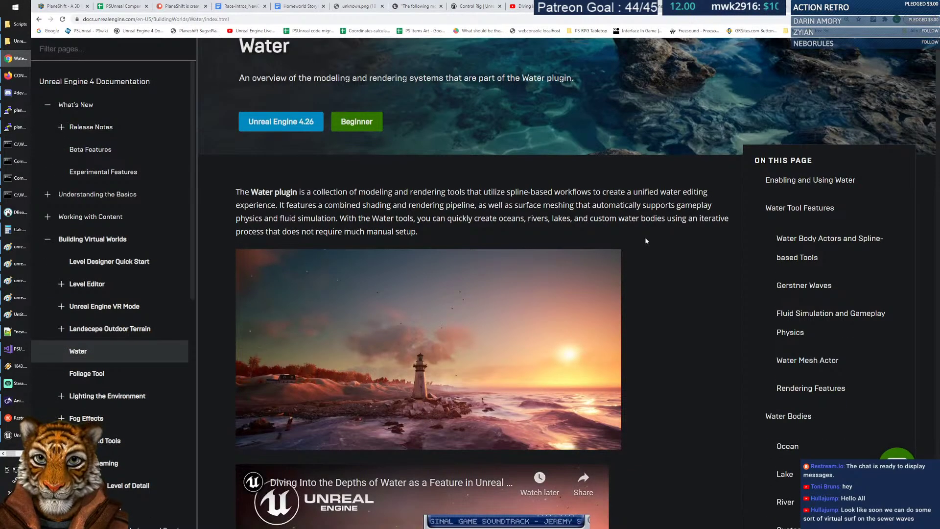
scroll(648, 233, "down", 3)
scroll(658, 235, "down", 2)
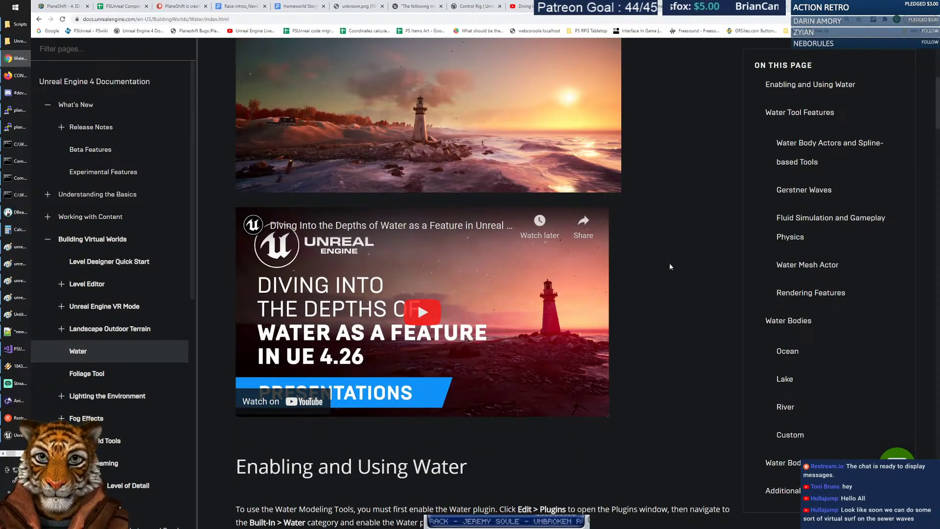
scroll(669, 267, "down", 5)
scroll(668, 268, "down", 12)
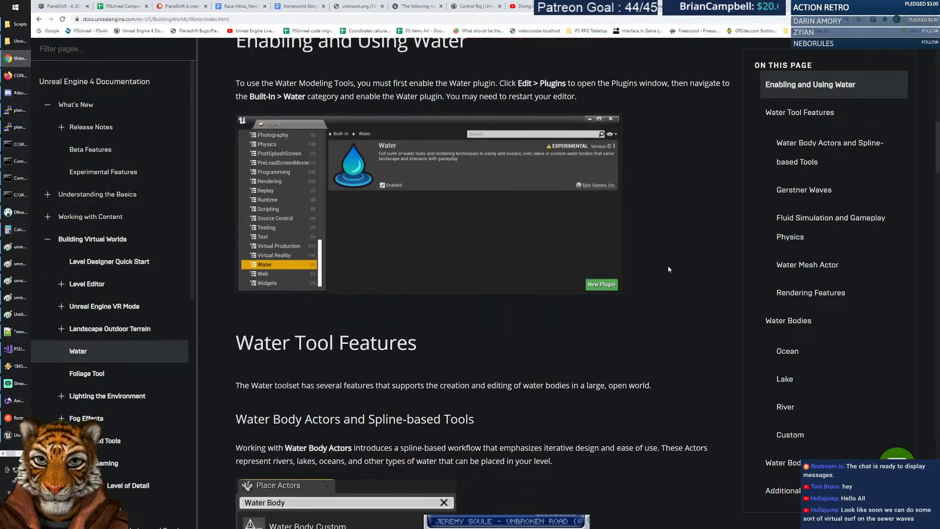
scroll(668, 269, "down", 3)
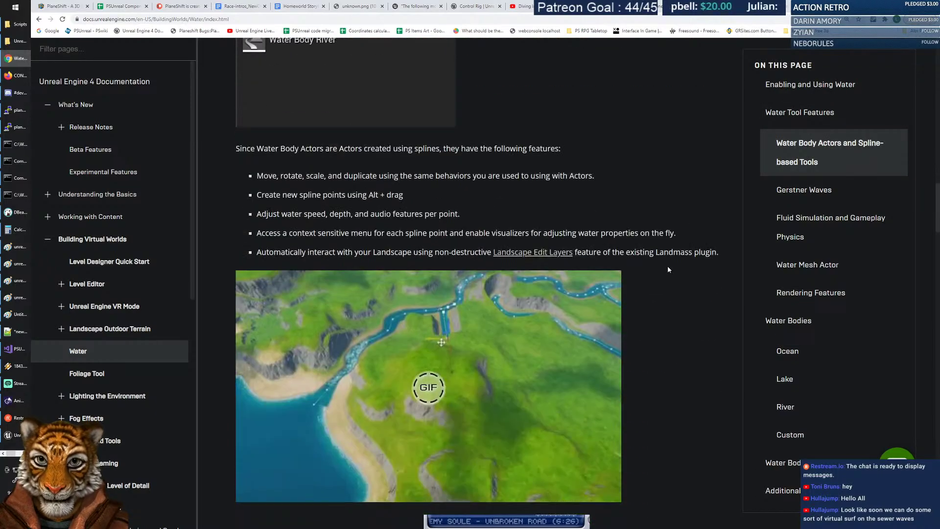
scroll(666, 270, "down", 5)
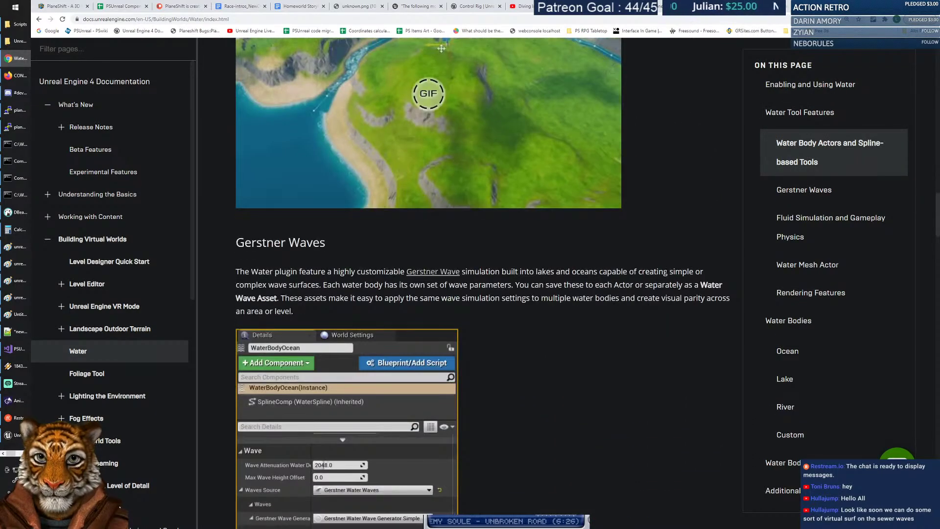
scroll(666, 270, "down", 8)
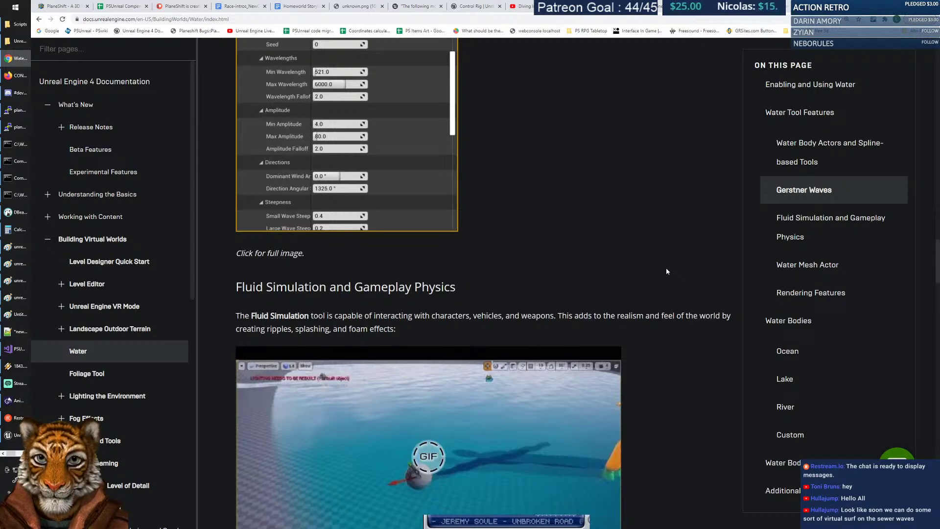
scroll(666, 272, "down", 8)
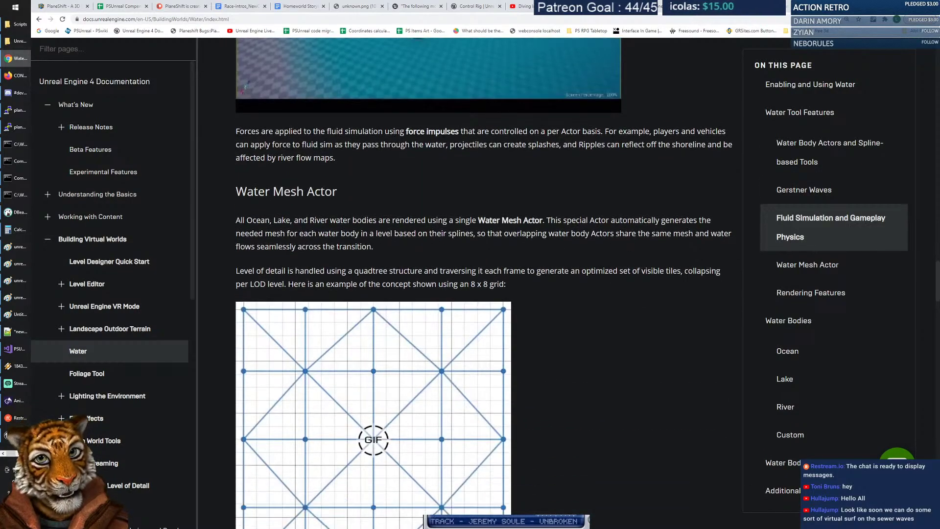
scroll(686, 274, "down", 12)
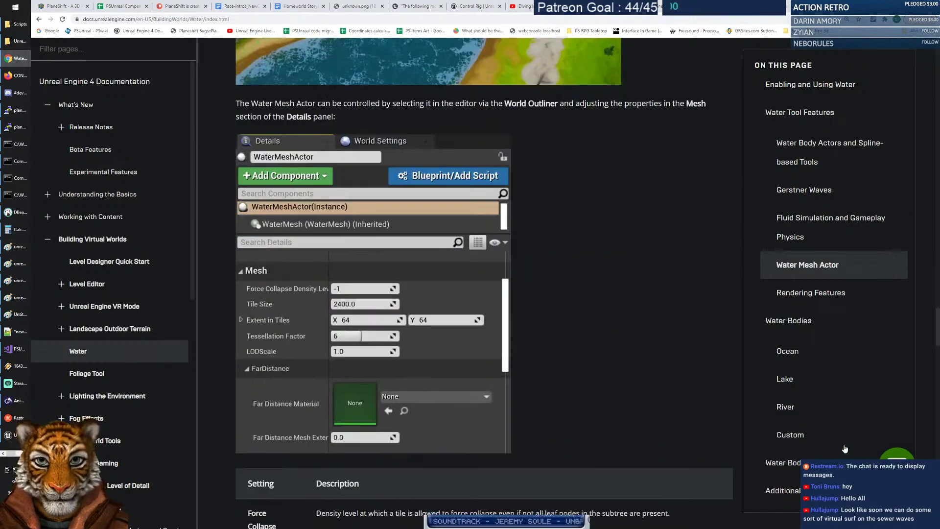
Jump to the page's Additional Resources section and look over the linked water videos.
left_click(783, 490)
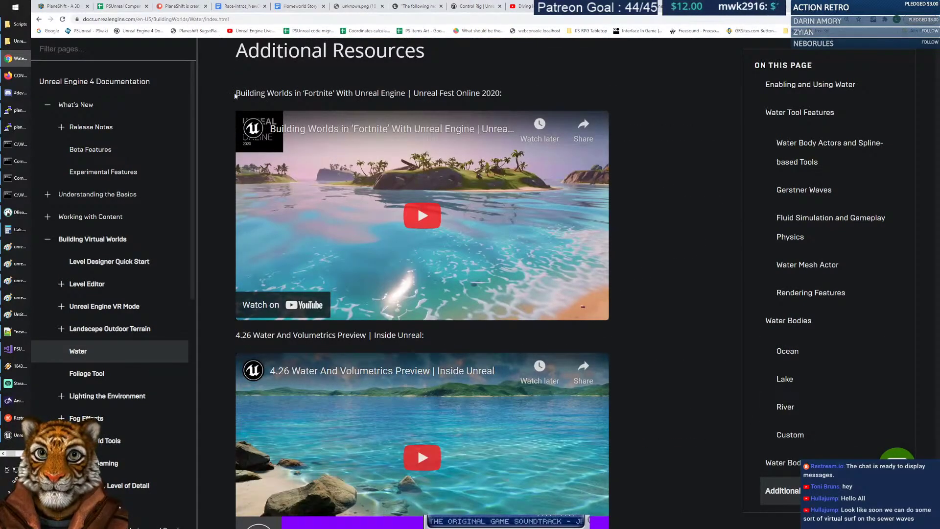
scroll(645, 248, "down", 3)
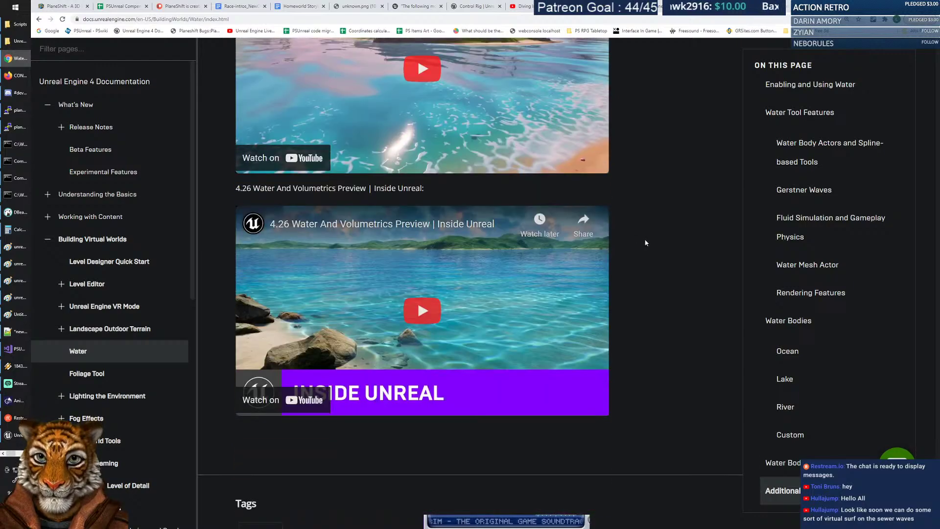
scroll(647, 236, "down", 4)
scroll(647, 237, "up", 11)
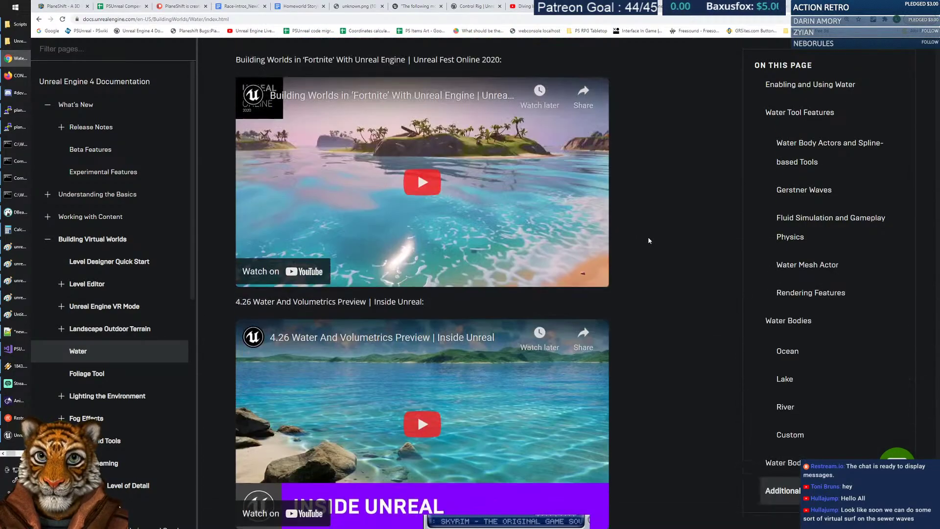
Return to the page's introduction and play the embedded "Diving Into the Depths of Water" video from the beginning in full screen.
left_click(793, 87)
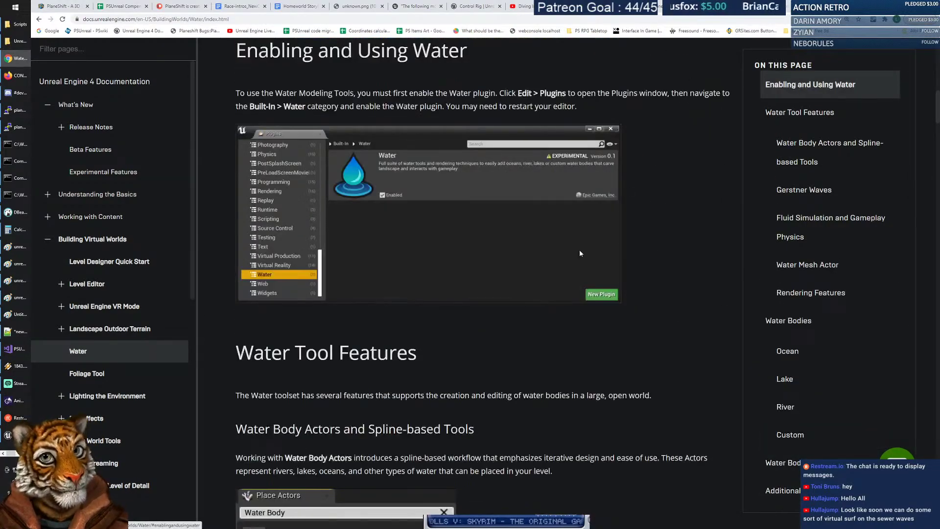
scroll(648, 278, "up", 2)
scroll(647, 275, "up", 9)
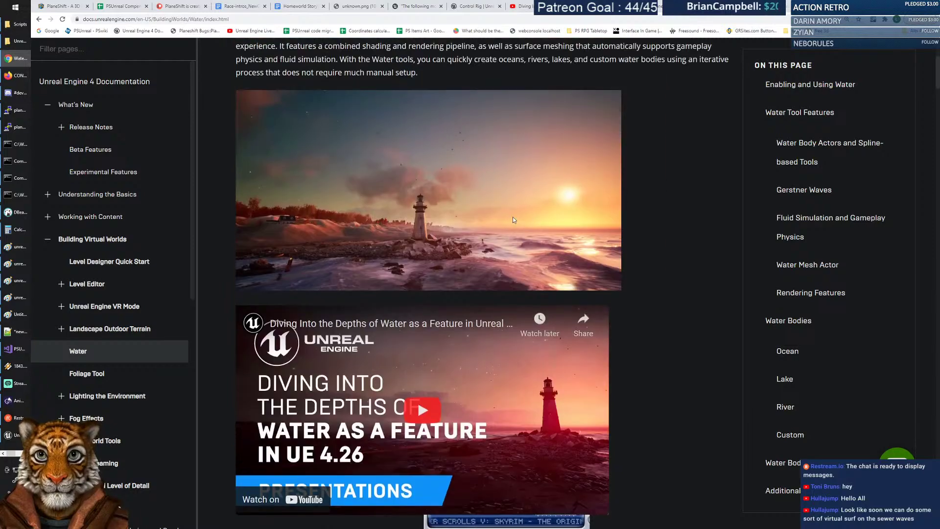
scroll(513, 219, "up", 3)
scroll(513, 220, "down", 9)
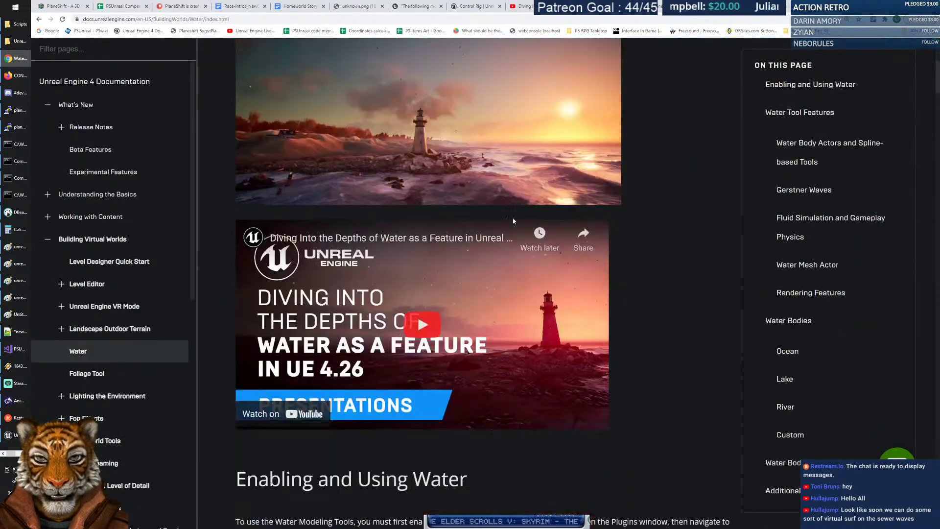
scroll(512, 220, "down", 1)
left_click(462, 273)
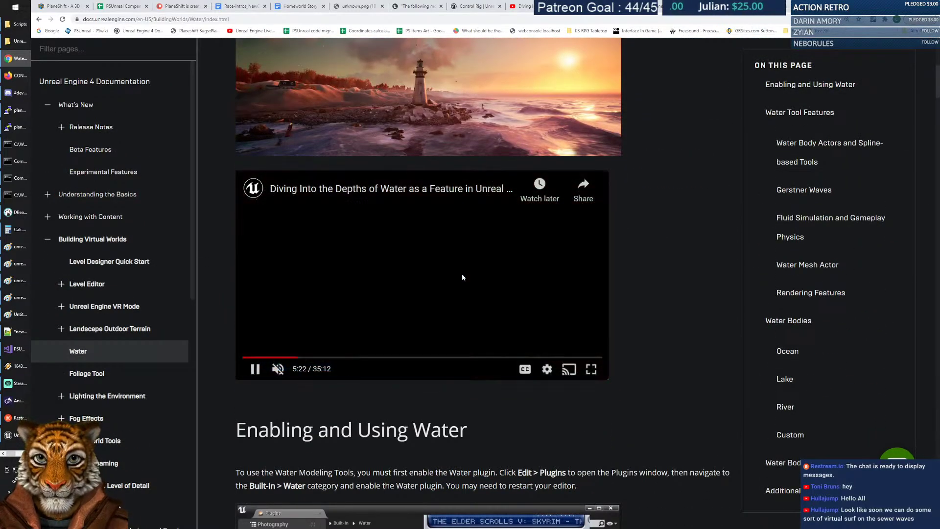
left_click(243, 357)
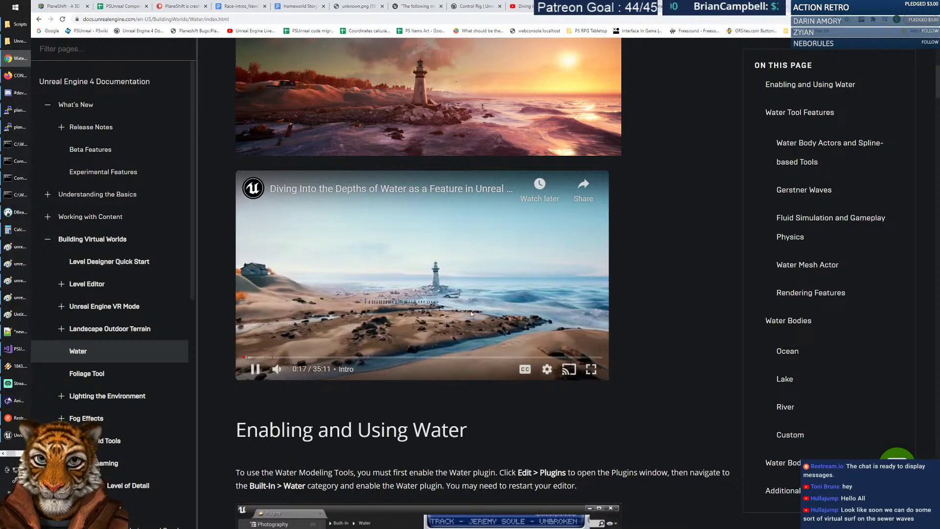
left_click(591, 368)
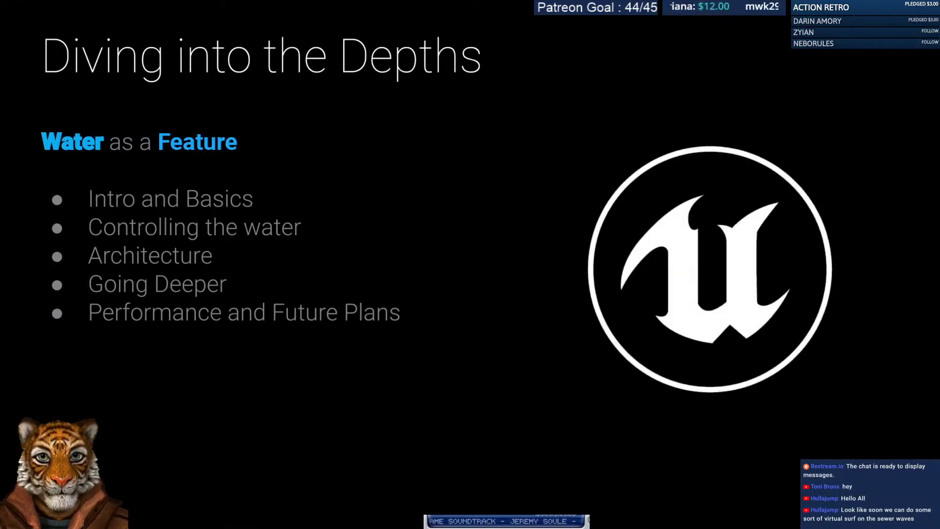
Watch the water presentation, skip ahead to the Intro and Basics chapter, pause at the landscape's Enable Edit Layers setting and leave full screen.
mouse_move(506, 374)
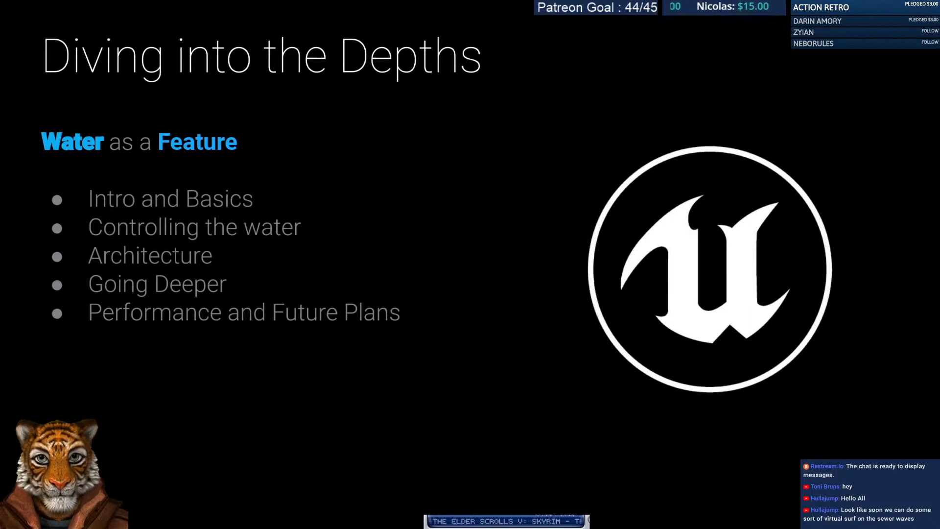
key("Right")
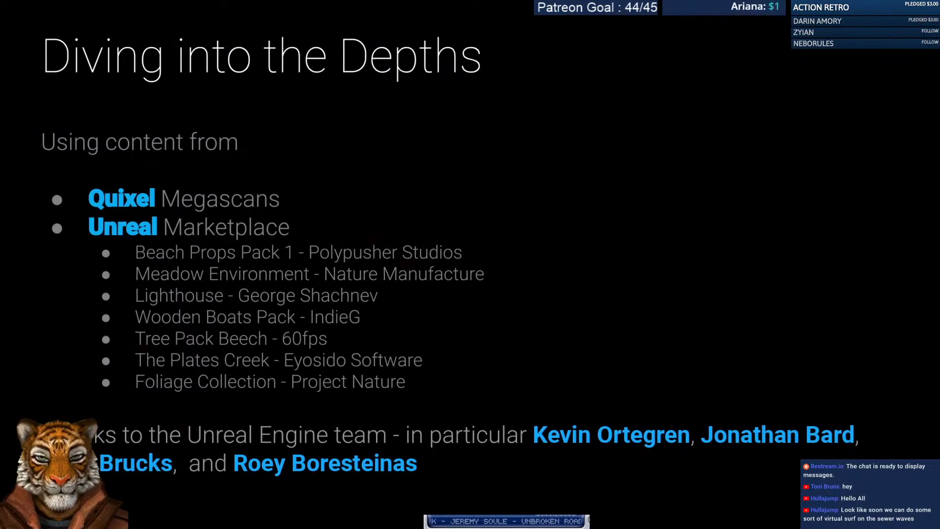
mouse_move(1, 240)
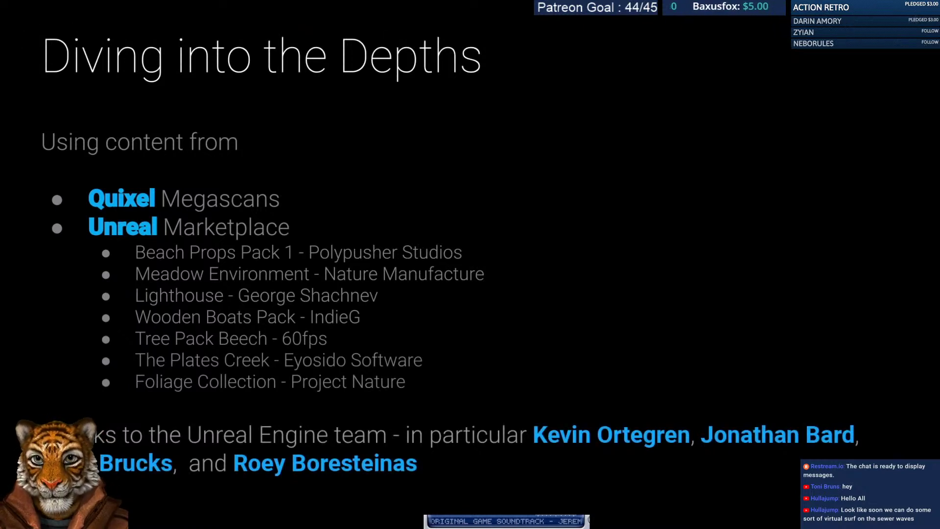
mouse_move(185, 296)
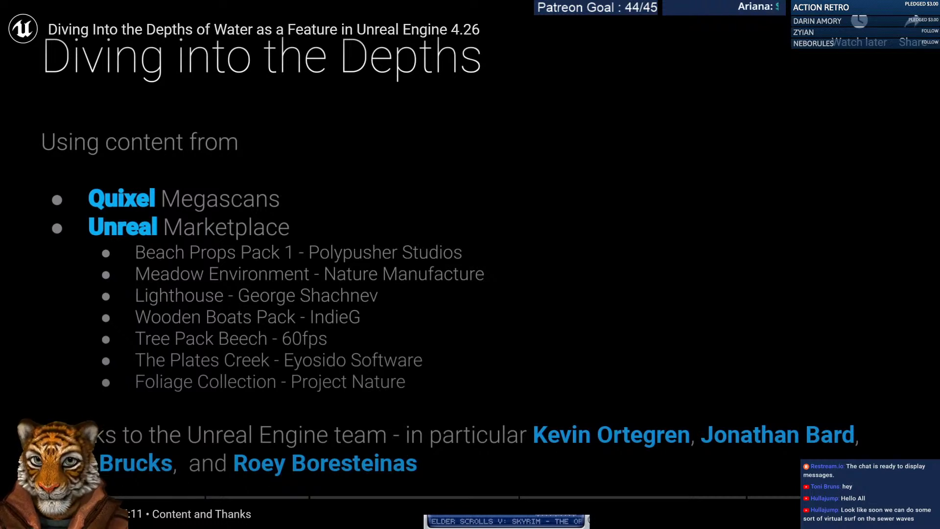
left_click(90, 497)
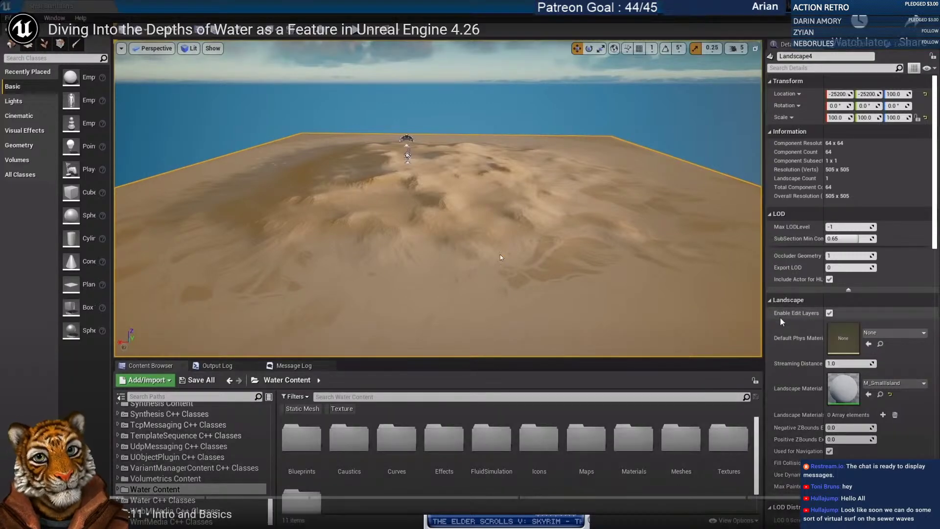
left_click(792, 322)
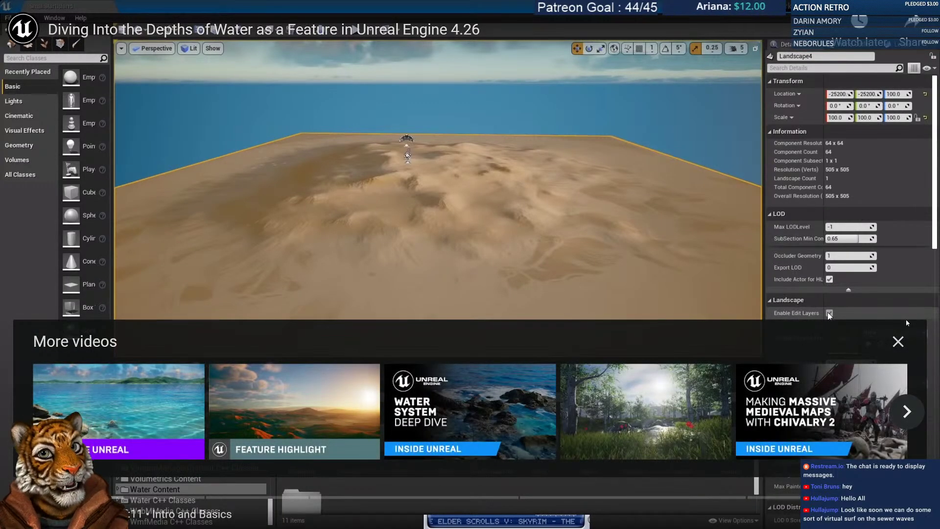
left_click(897, 341)
key("Escape")
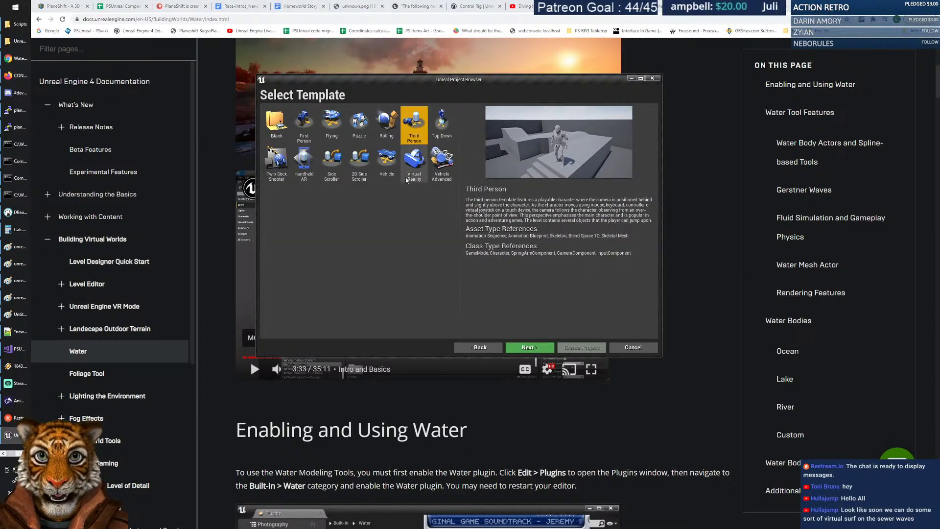
In the Unreal Project Browser, choose the Third Person template, continue to the project settings and name the project WaterTest.
left_click(360, 122)
left_click(414, 123)
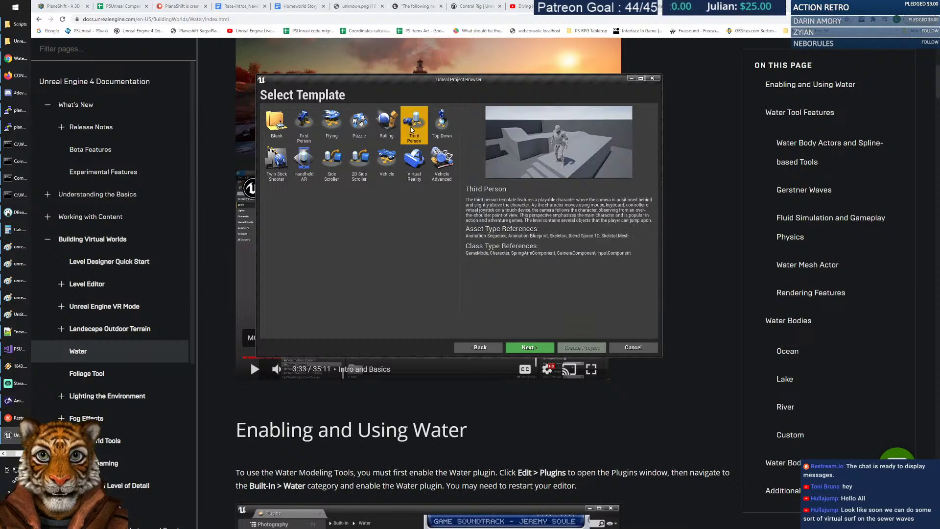
left_click(530, 347)
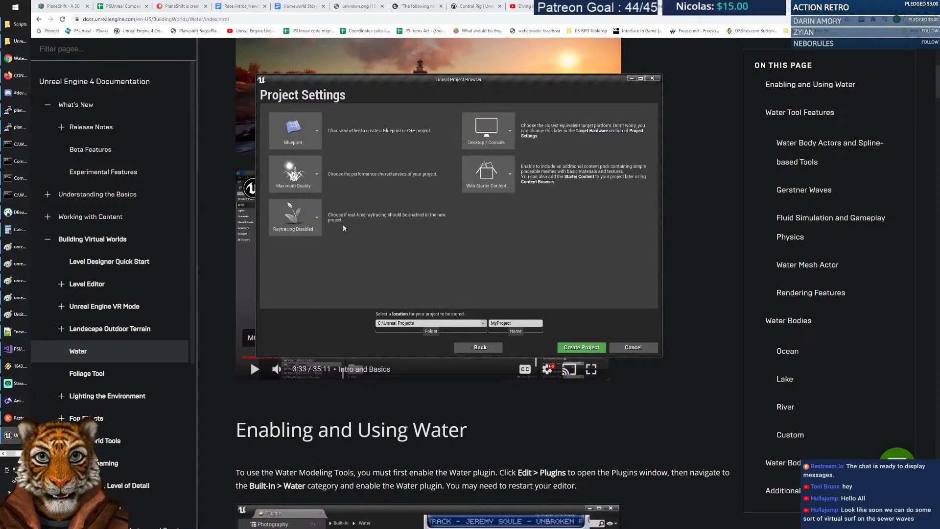
left_click(505, 323)
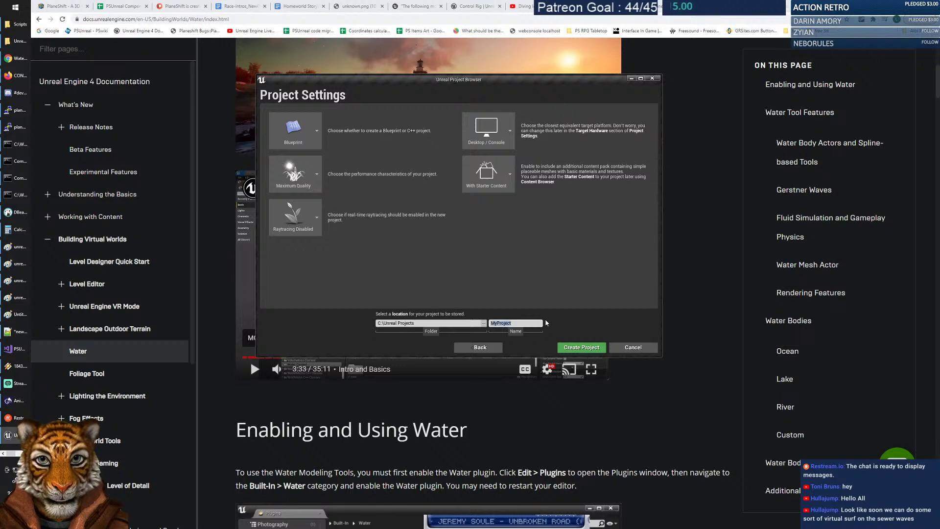
type("W")
key("BackSpace")
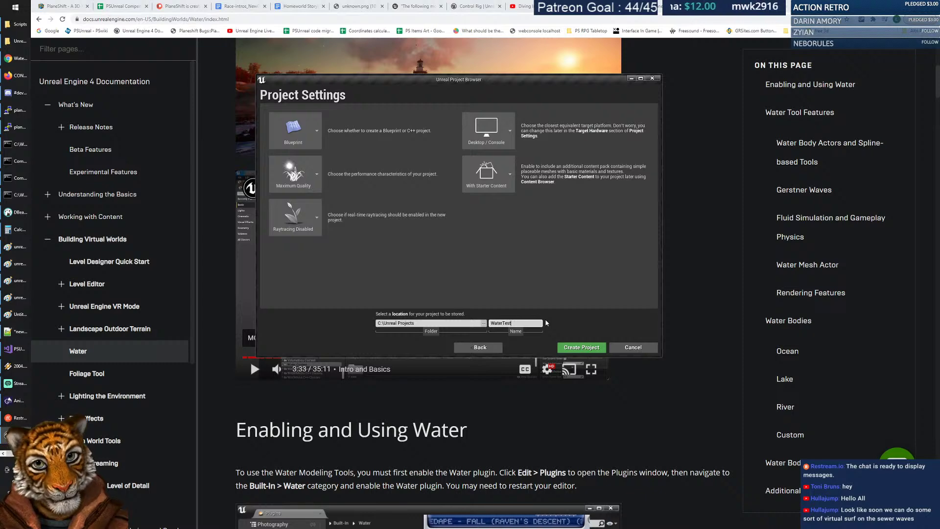
Create the WaterTest project and copy the link of the embedded "Diving Into the Depths of Water" video from its share options.
left_click(585, 347)
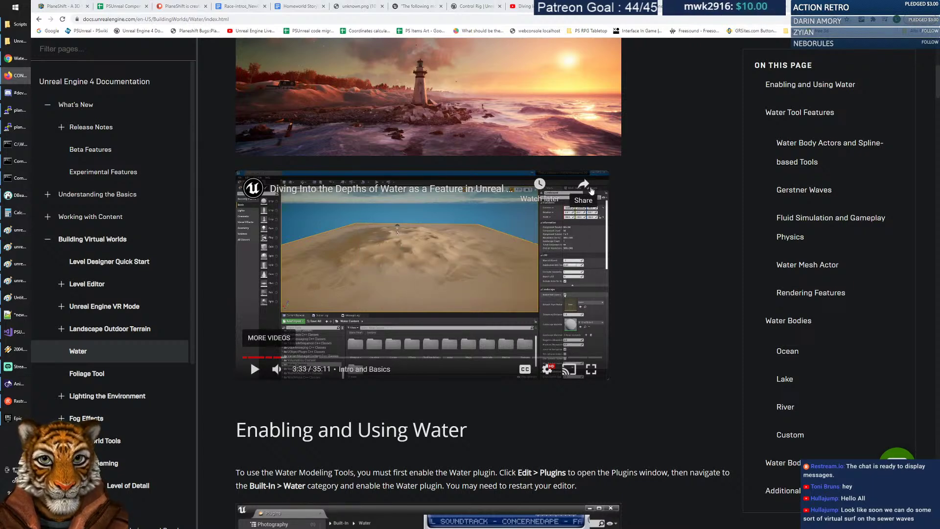
left_click(584, 185)
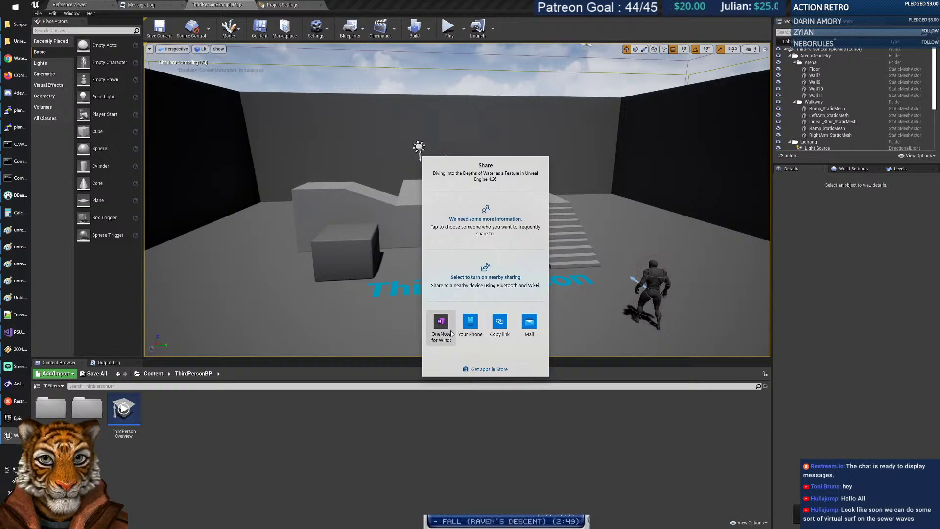
left_click(630, 438)
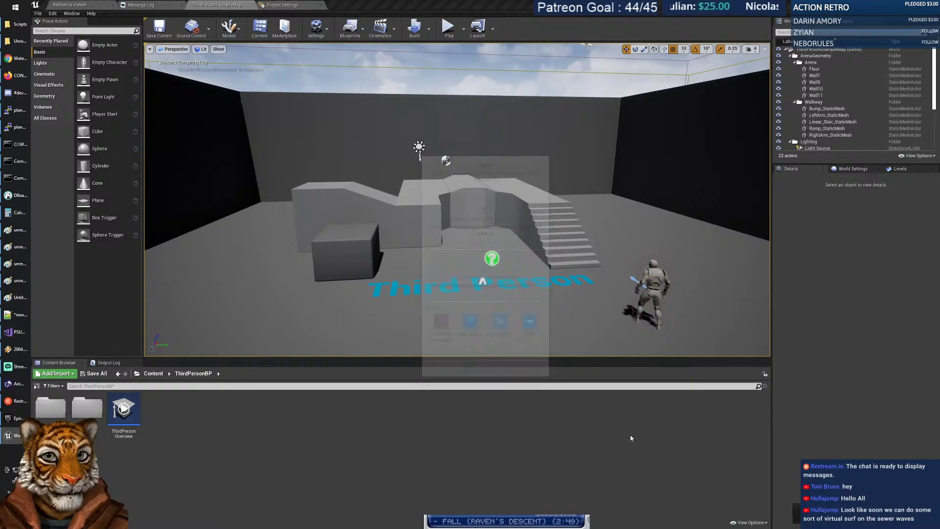
key("alt+Tab")
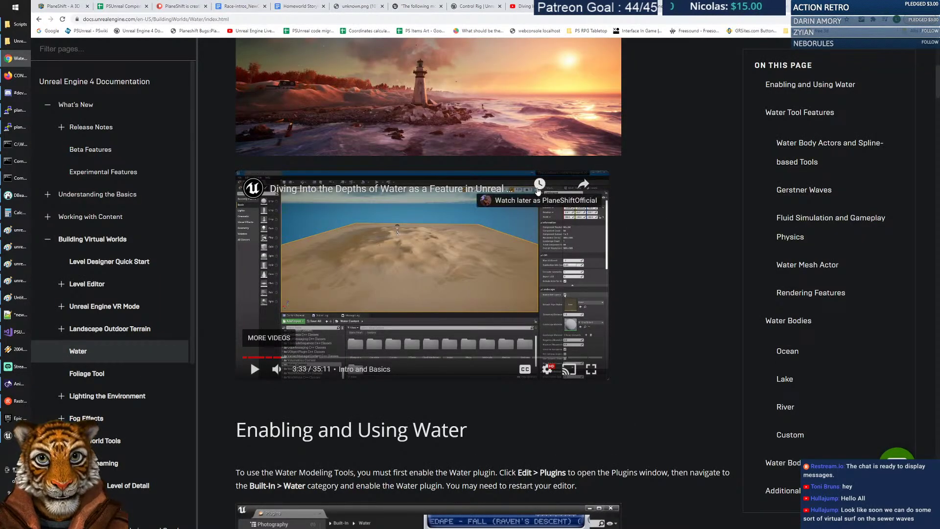
left_click(583, 184)
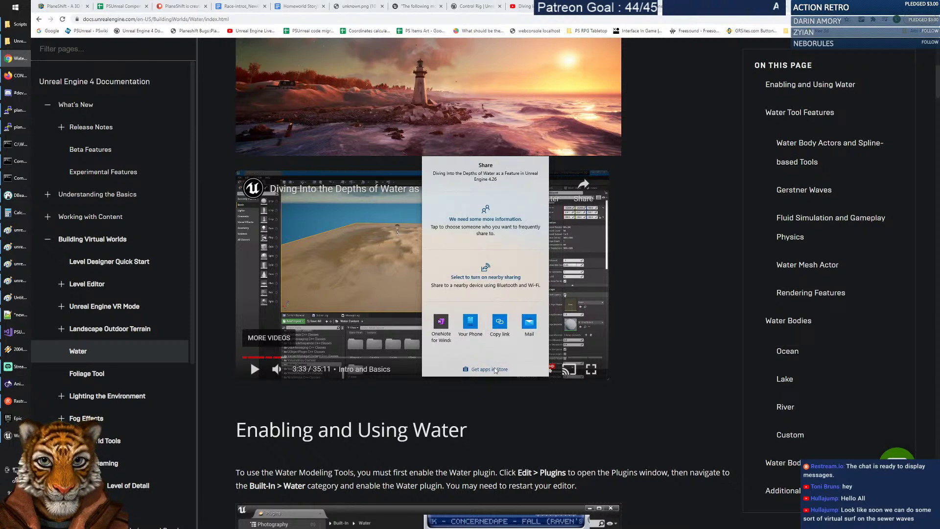
left_click(499, 322)
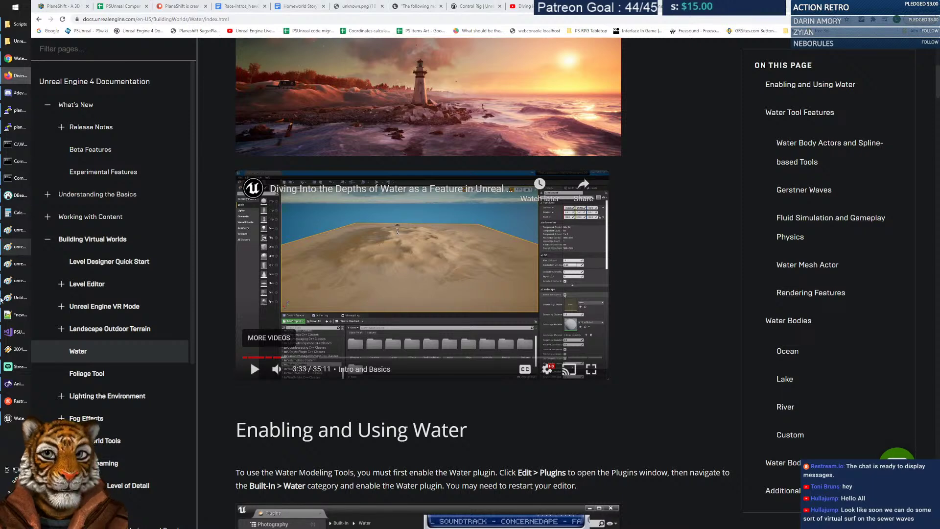
Switch to the WaterTest editor and try placing a Landscape Mesh Proxy Actor, found by searching for "land", on the arena floor.
key("alt+Tab")
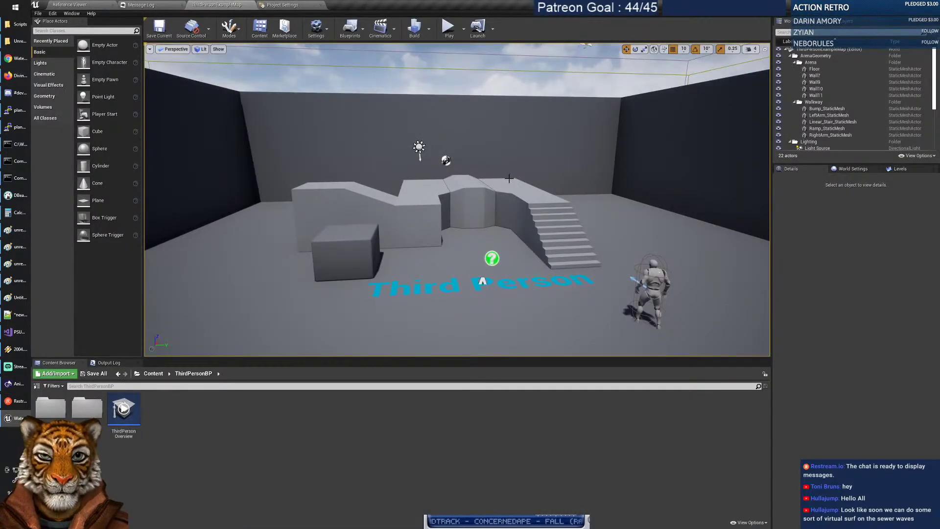
right_click_drag(525, 216, 497, 229)
key("s")
key("w")
left_click(59, 31)
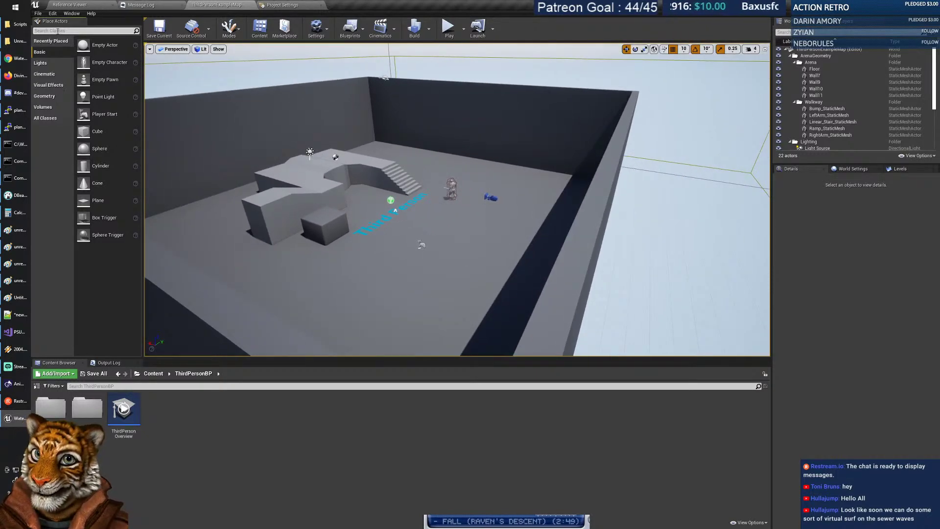
type("land")
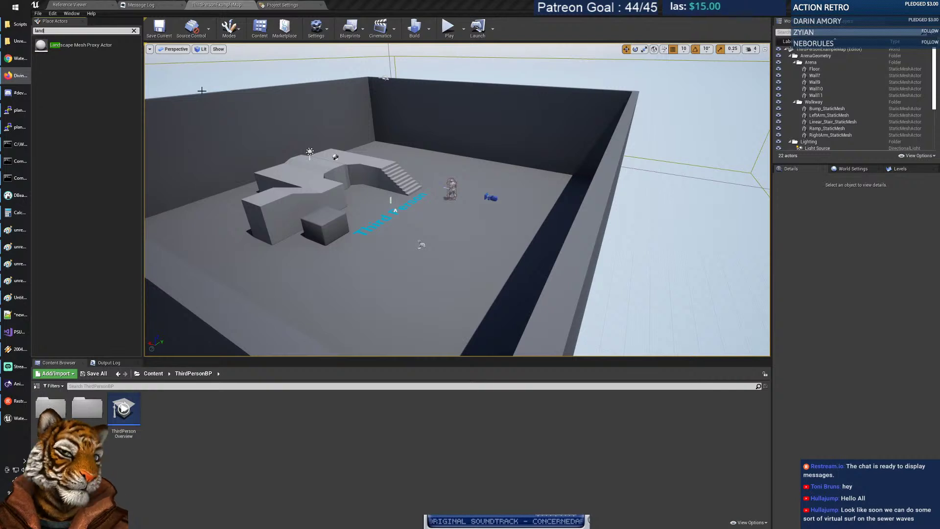
left_click_drag(71, 44, 433, 226)
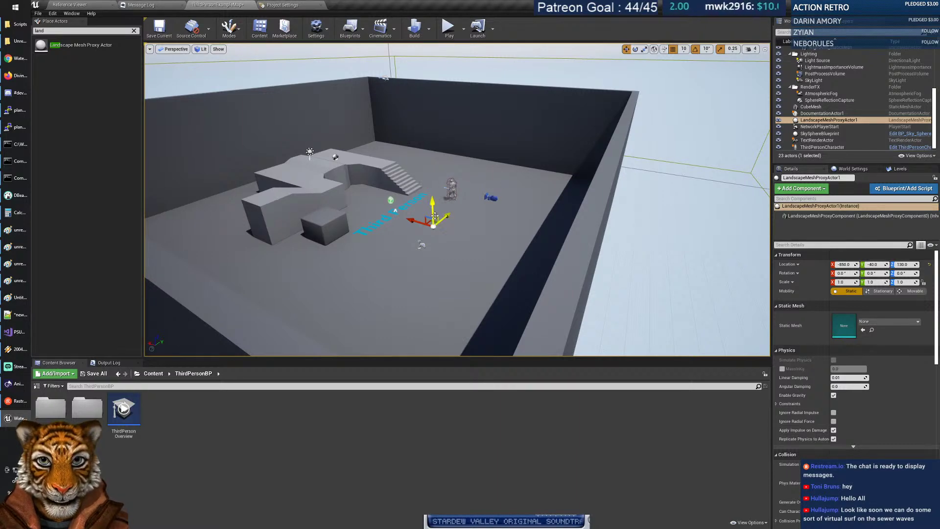
mouse_move(434, 215)
left_mouse_down()
mouse_move(434, 186)
mouse_move(434, 197)
left_mouse_up()
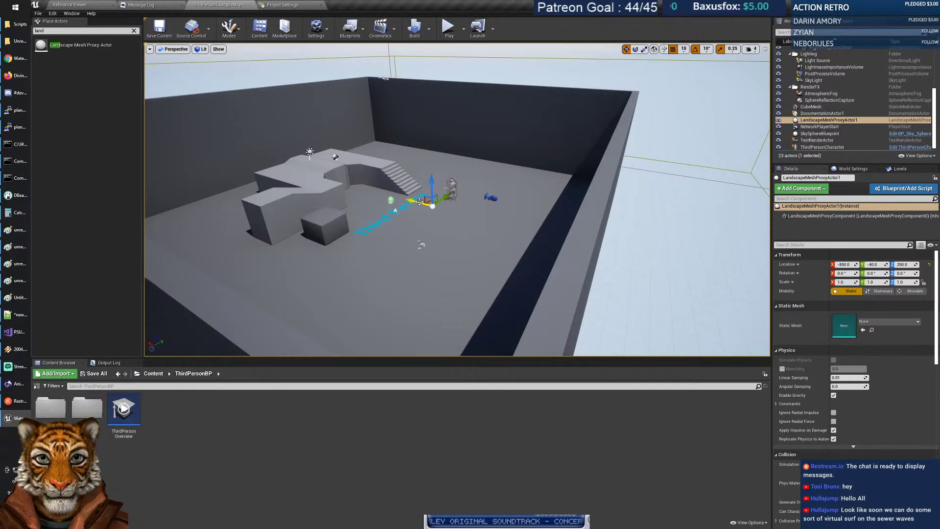
key("Delete")
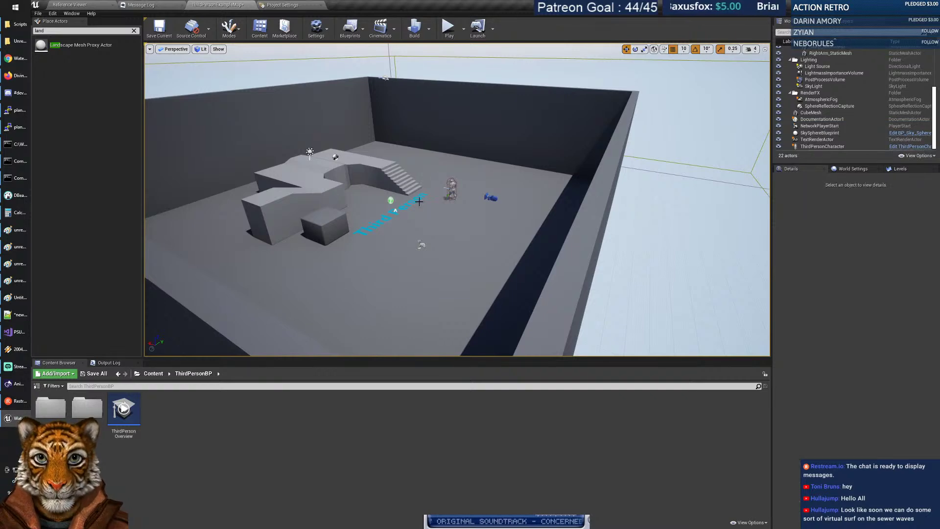
Look through the placeable actor categories, including Volumes, Lights, Recently Placed and All Classes, for a landscape actor.
left_click(133, 30)
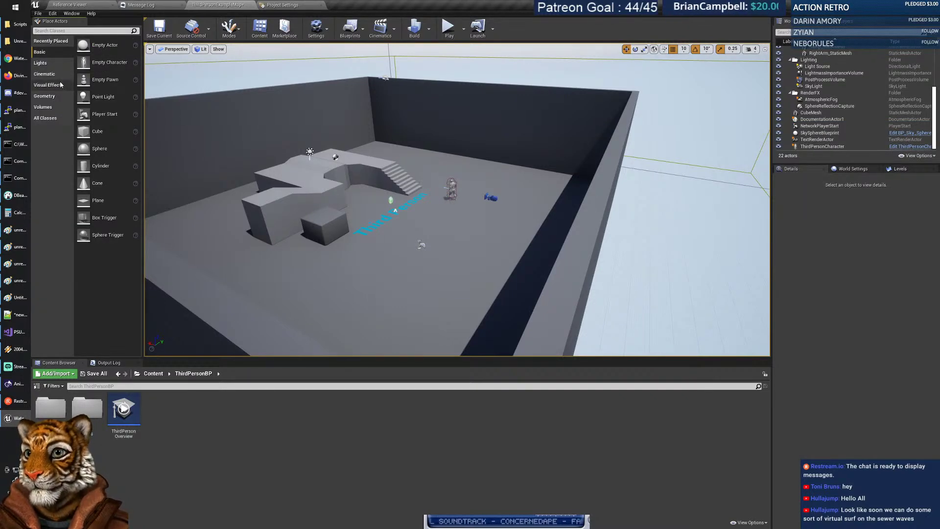
left_click(45, 106)
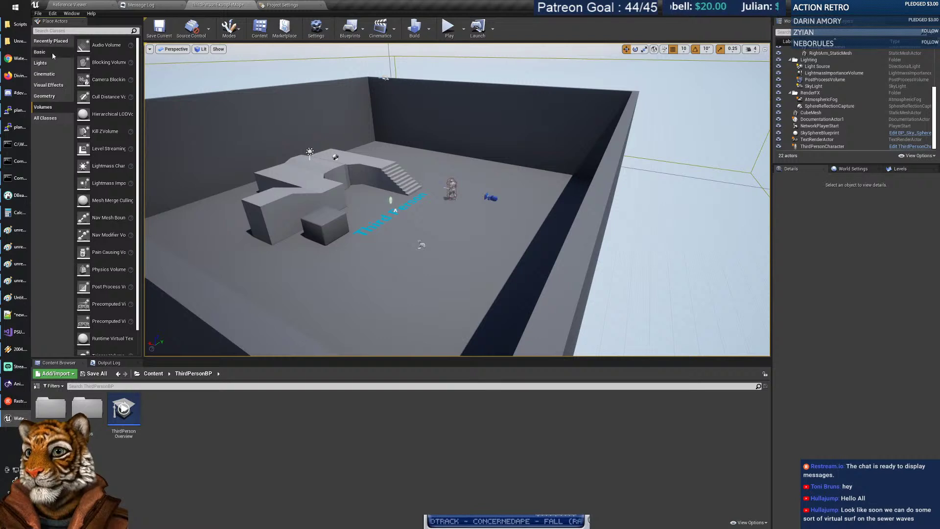
left_click(40, 52)
left_click(51, 68)
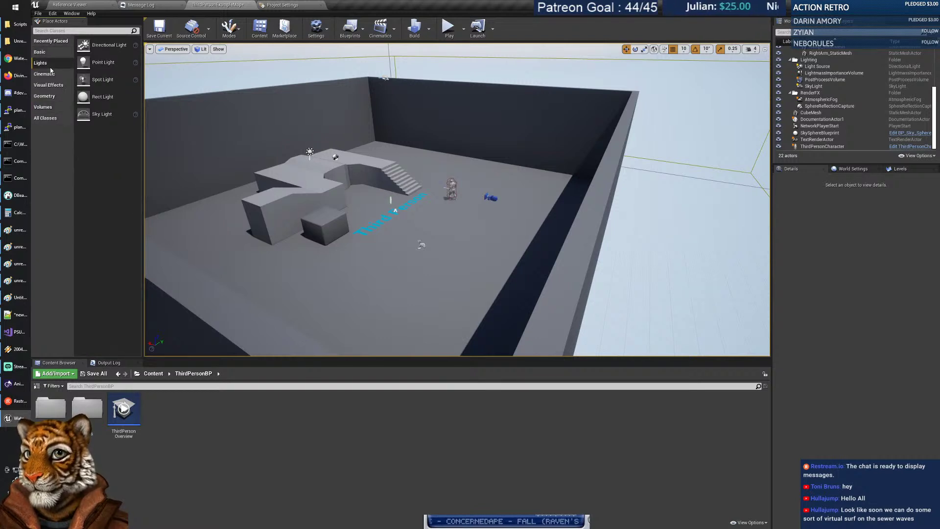
left_click(40, 52)
left_click(51, 41)
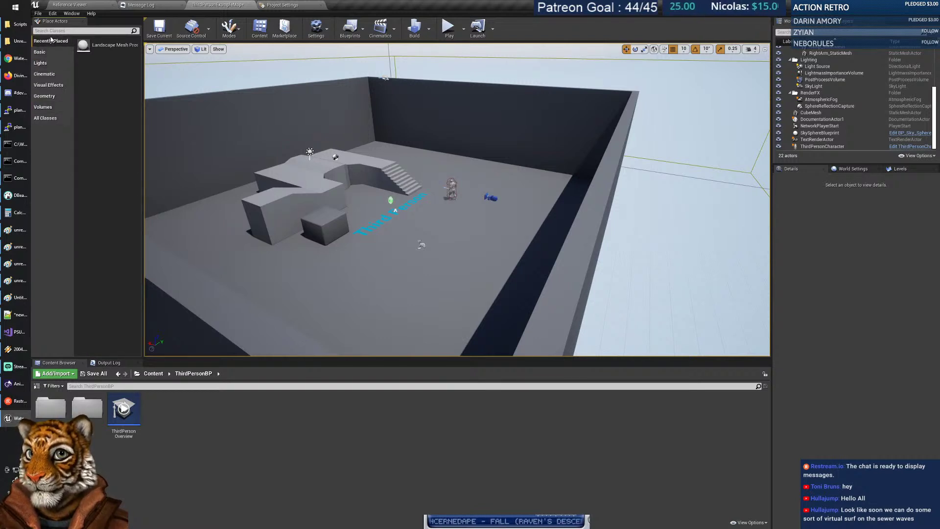
left_click(48, 53)
left_click(48, 118)
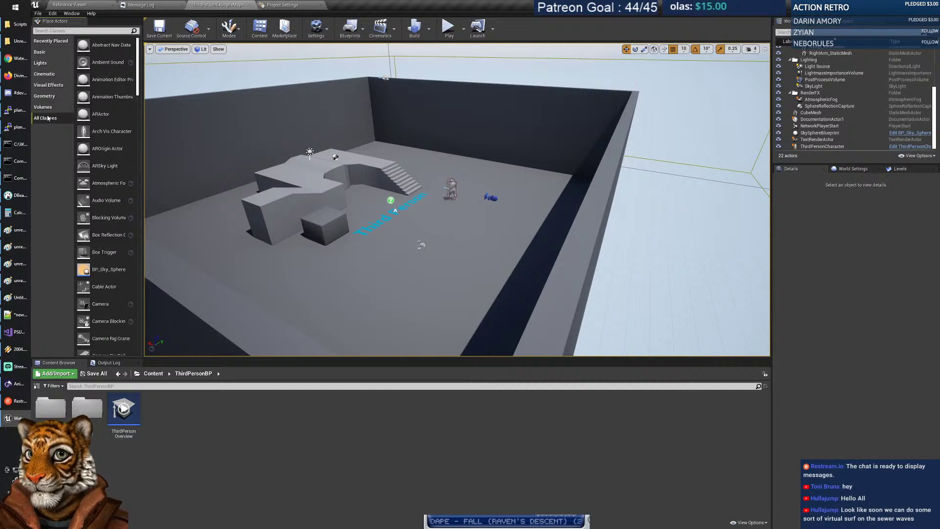
Search the placeable actors for "landscape" and for "height", and clear the search.
left_click(108, 31)
type("landscape")
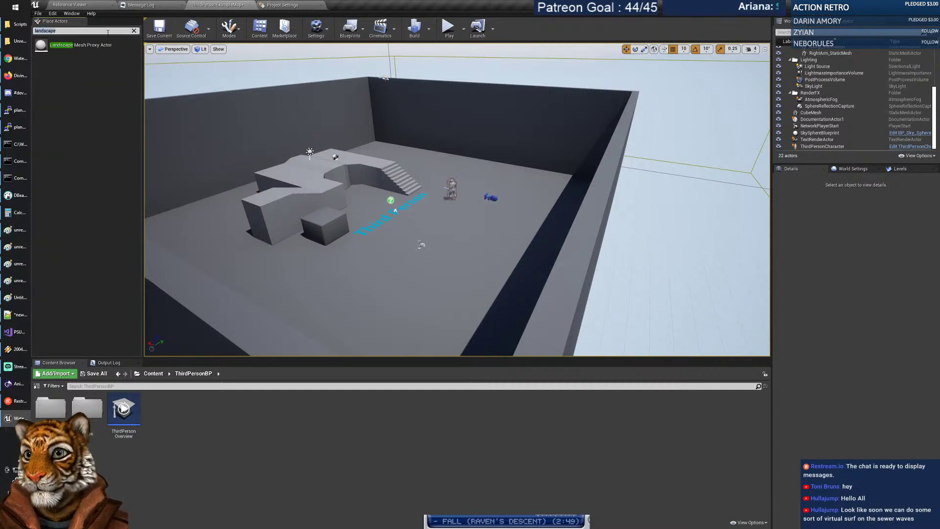
type("height")
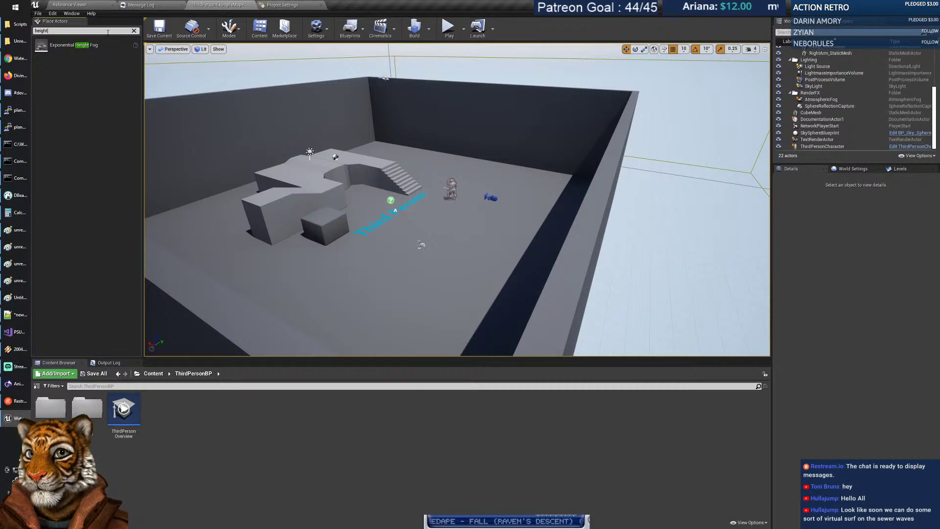
double_click(107, 32)
key("BackSpace")
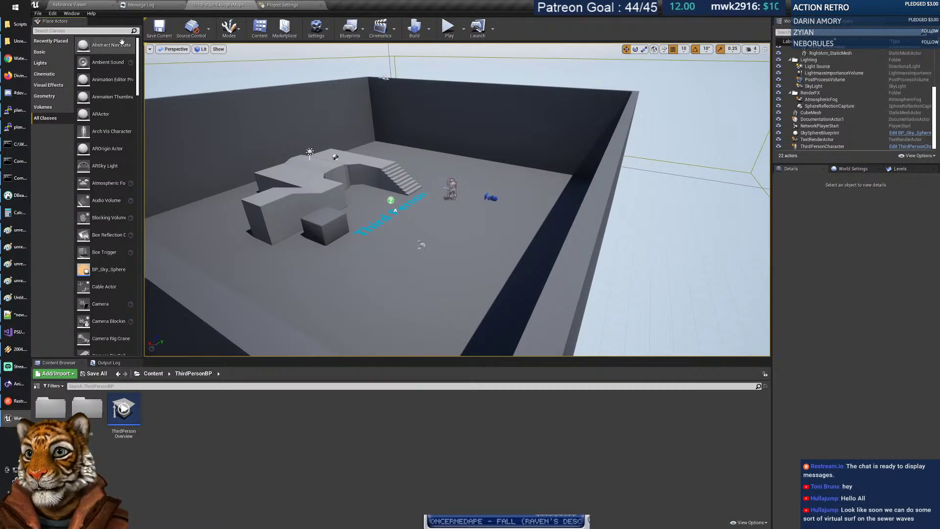
Search Google for "unreal engine add landscape" and read how to open the Landscape tool in the Creating Landscapes documentation.
left_click(19, 58)
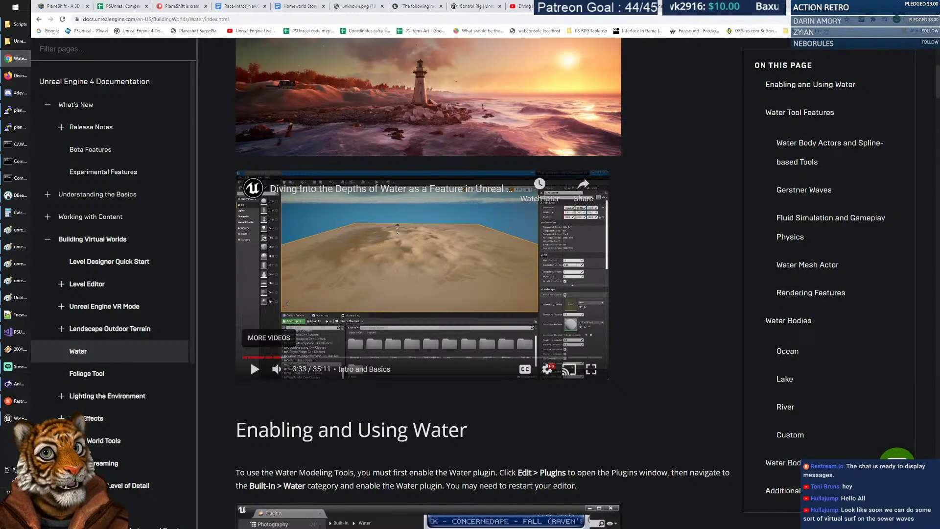
key("ctrl+t")
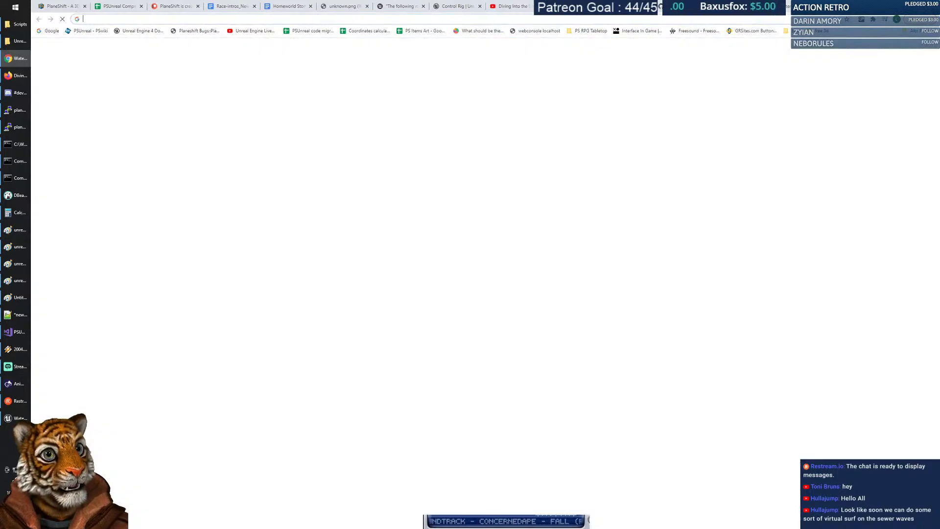
left_click(447, 159)
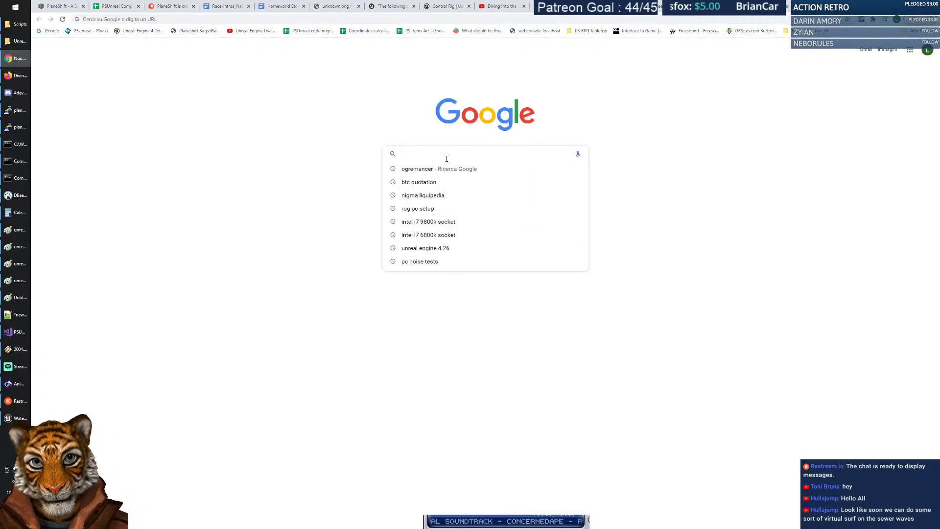
type("land")
key("ctrl+a")
type("un")
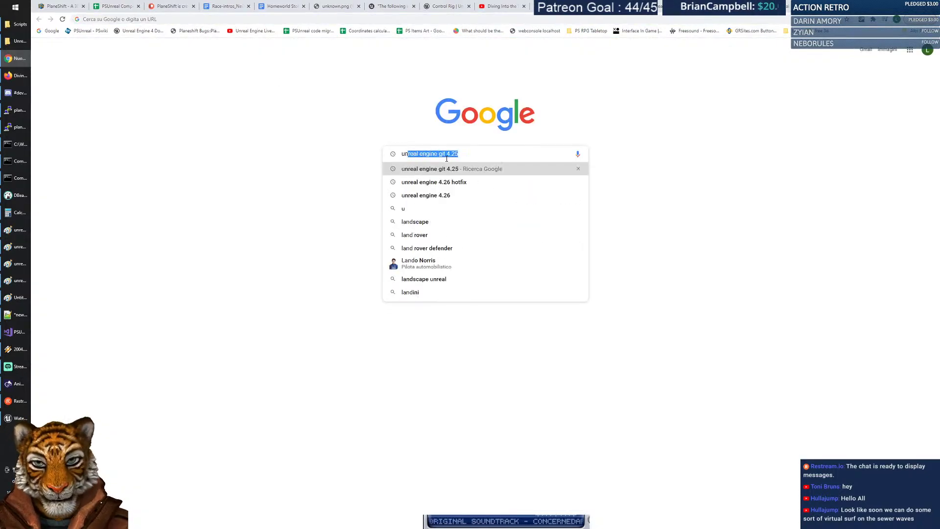
type("real engine landscape")
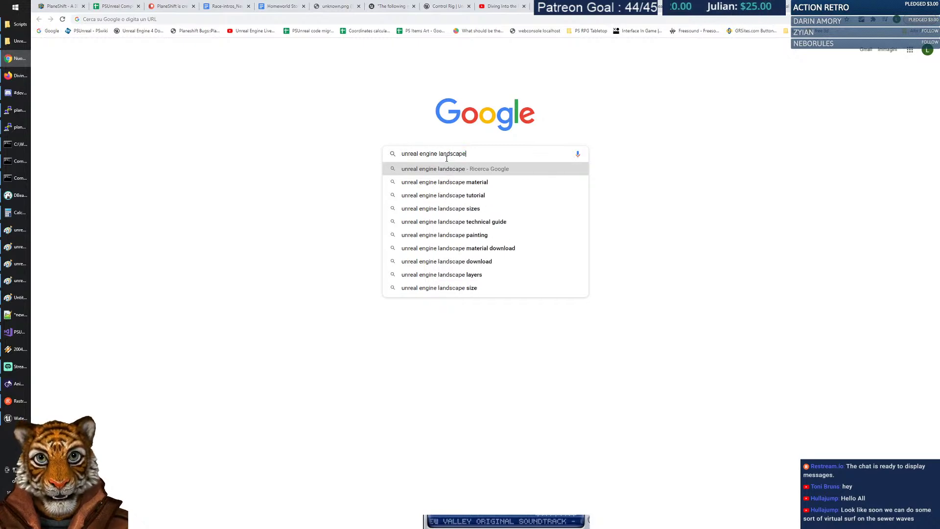
key("ctrl+Left")
type("add")
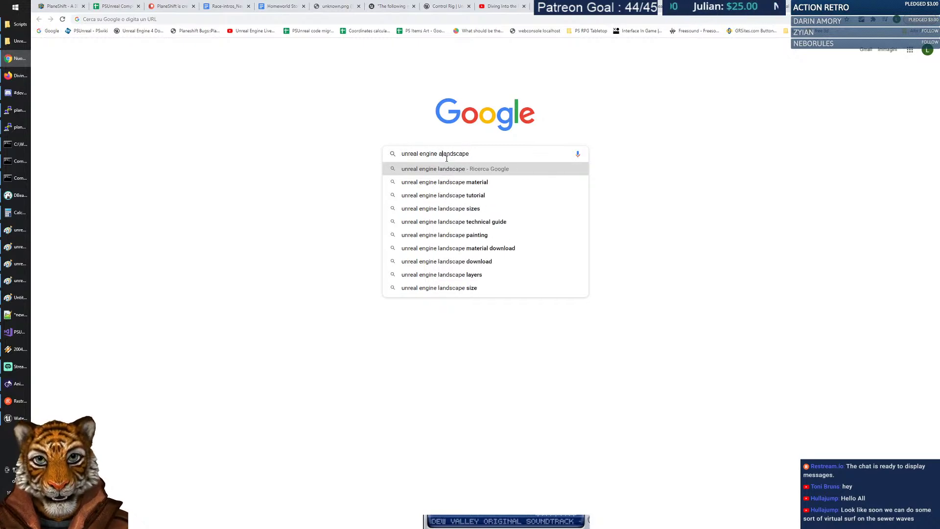
key("Return")
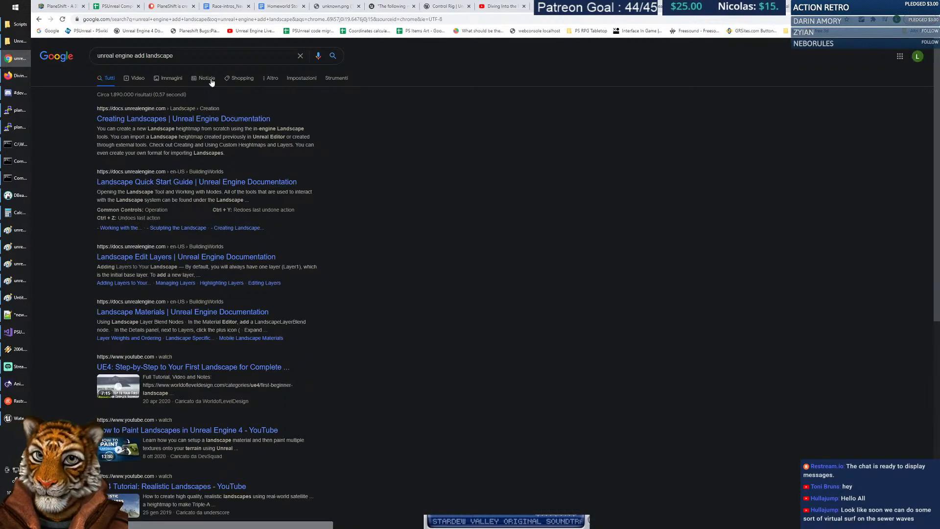
left_click(168, 118)
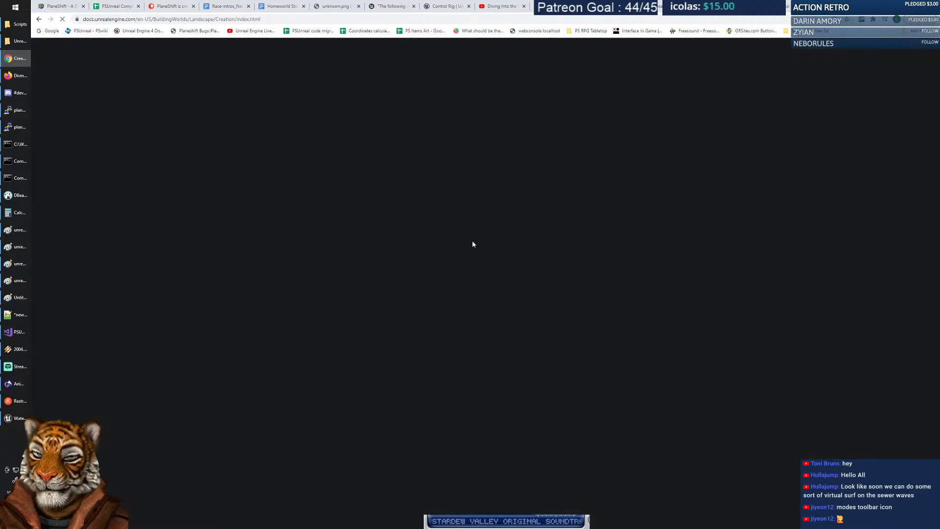
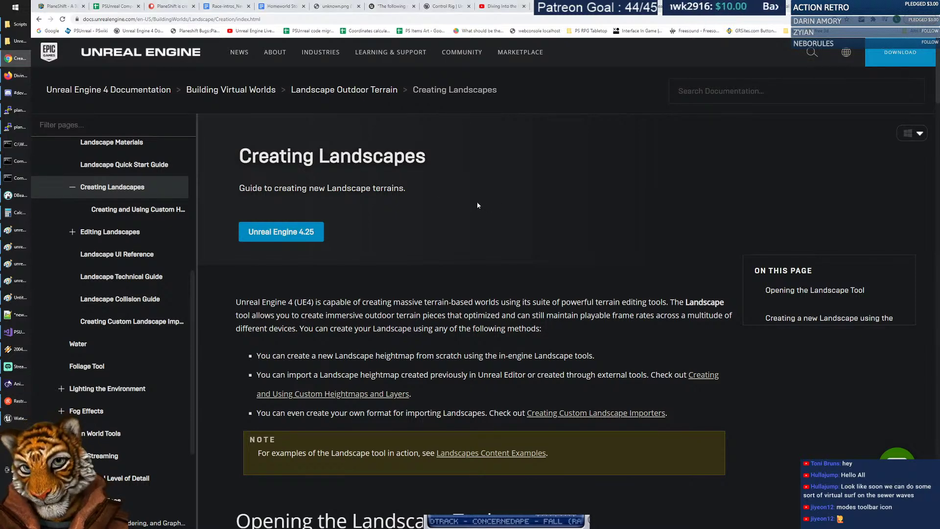
scroll(480, 206, "down", 10)
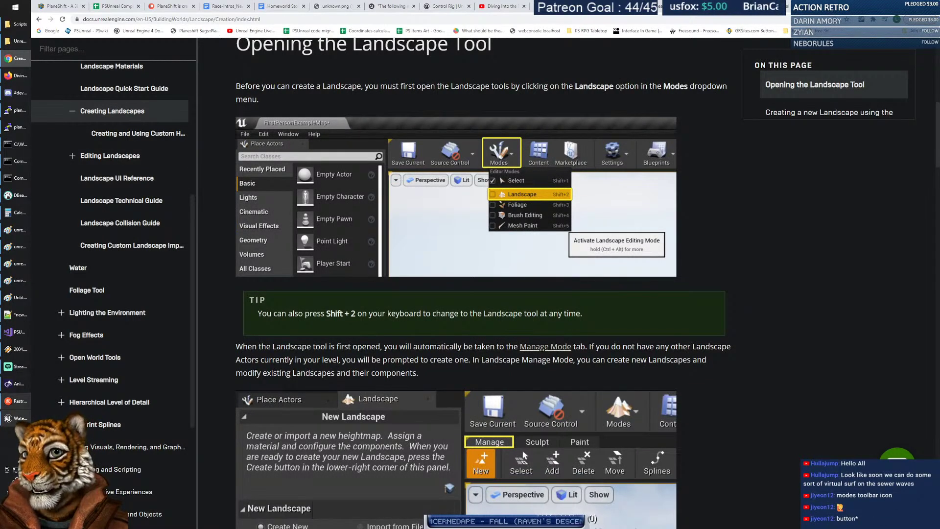
Return to the Unreal editor, activate Landscape mode and examine the new landscape's preview grid around the arena.
key("alt+Tab")
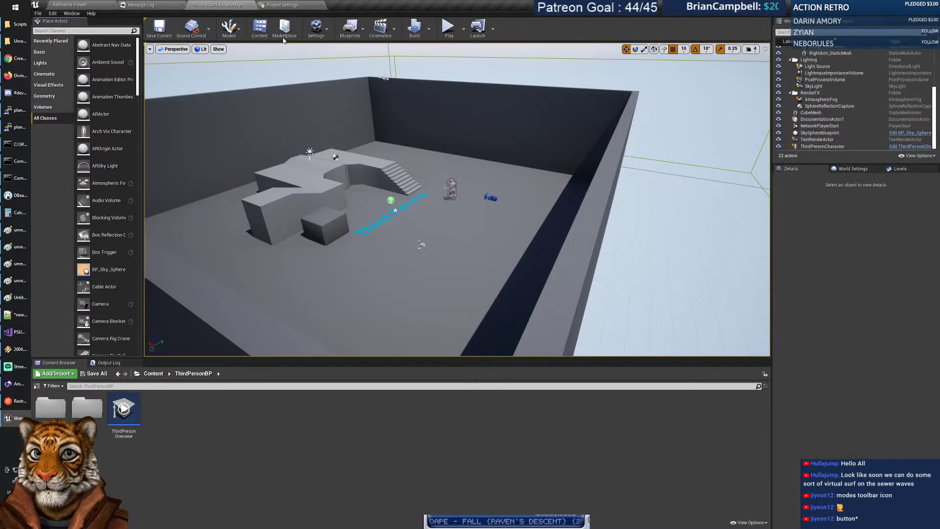
left_click(235, 32)
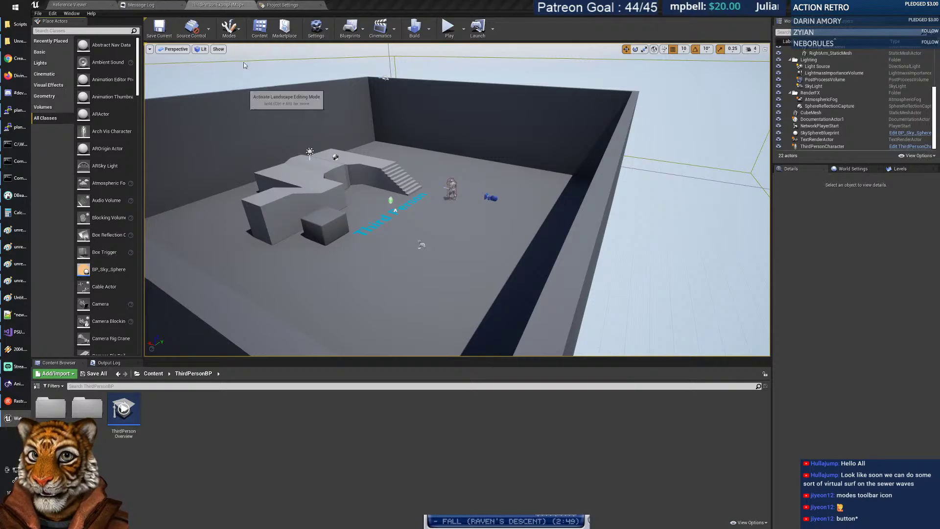
left_click(243, 62)
mouse_move(390, 211)
right_mouse_down()
mouse_move(375, 265)
mouse_move(370, 182)
mouse_move(435, 198)
mouse_move(394, 208)
mouse_move(370, 198)
mouse_move(386, 194)
right_mouse_up()
key("s")
key("w")
key("s")
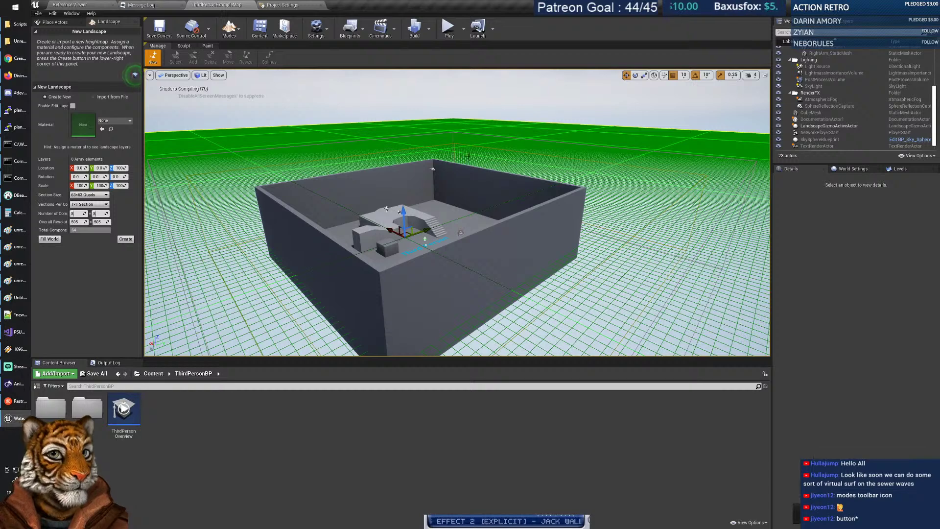
left_click(230, 30)
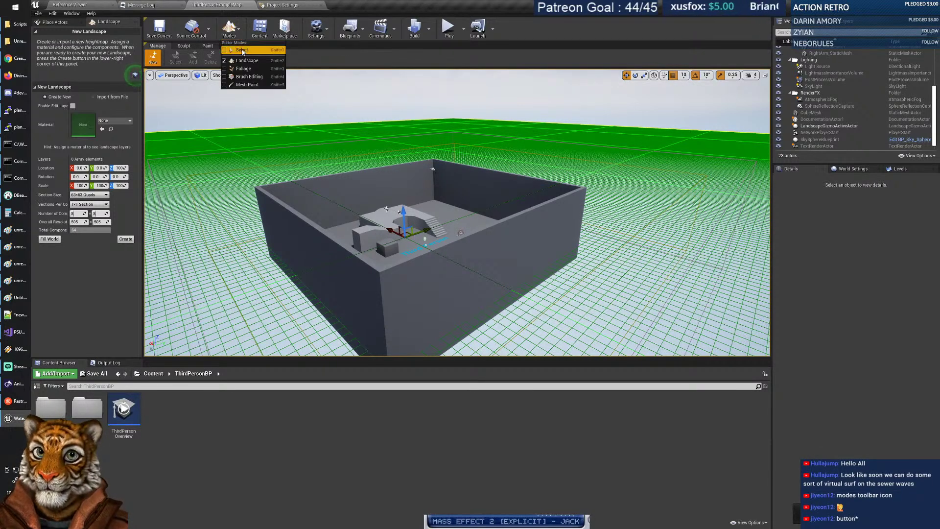
left_click(240, 52)
left_click(234, 31)
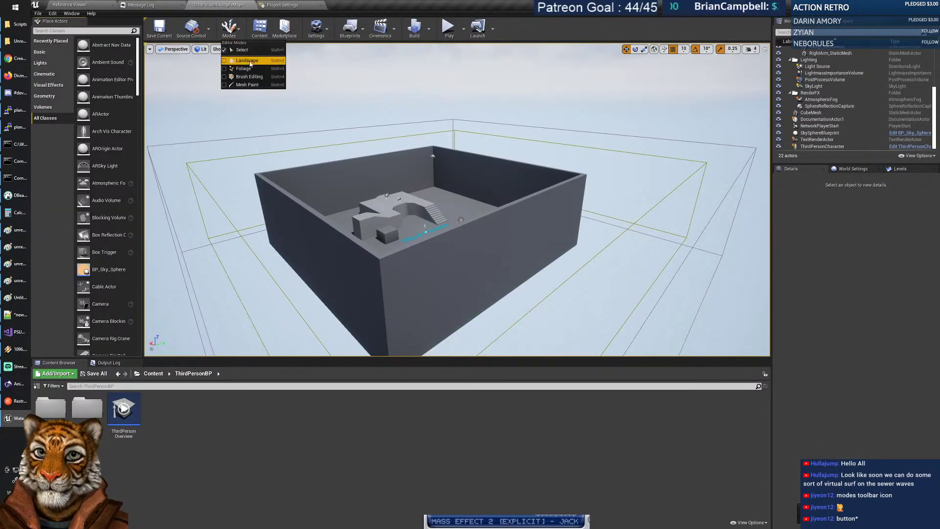
left_click(249, 63)
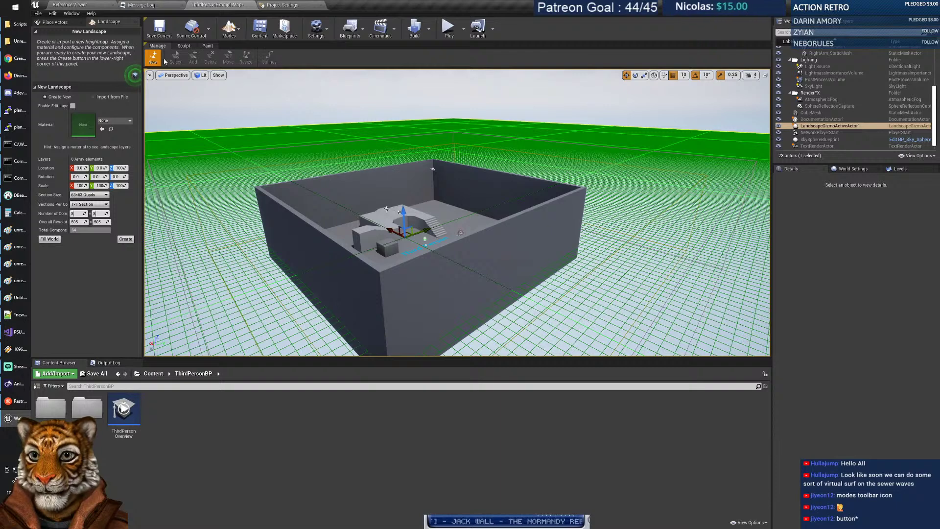
left_click(184, 46)
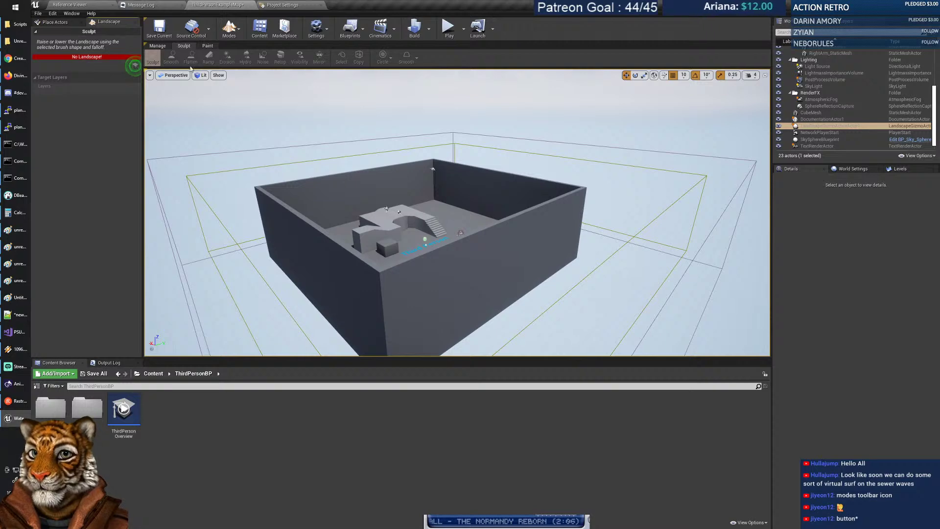
left_click(156, 46)
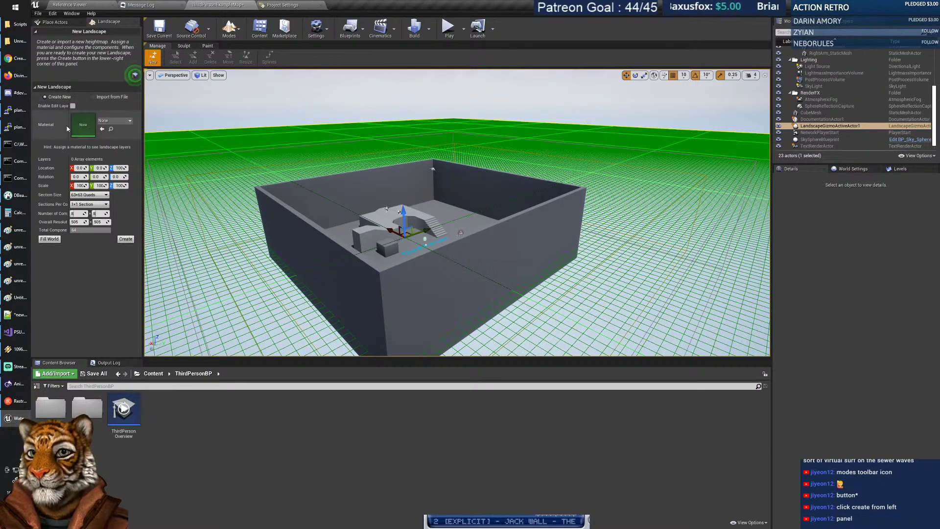
Assign LandscapeDirtyMaterial as the new landscape's material, finding it with the search "dirt", and create the landscape.
left_click(128, 121)
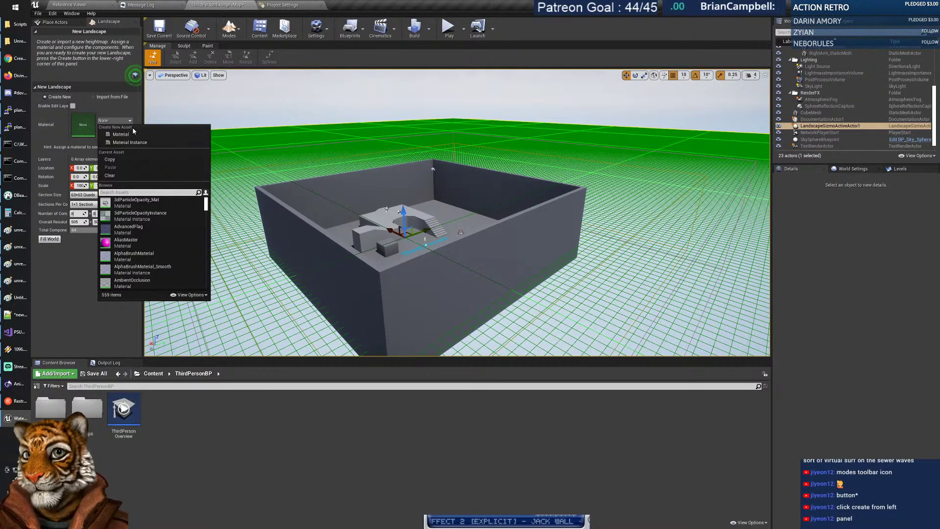
left_click(123, 121)
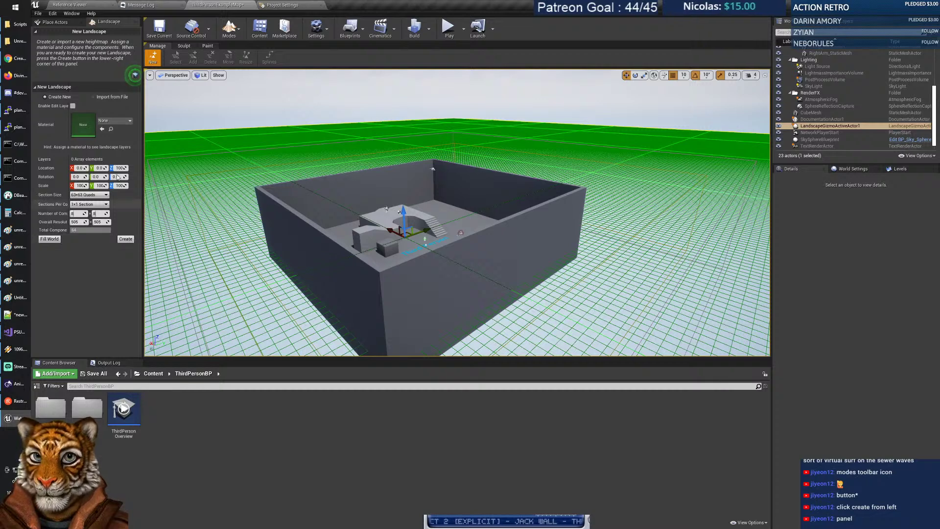
left_click(115, 121)
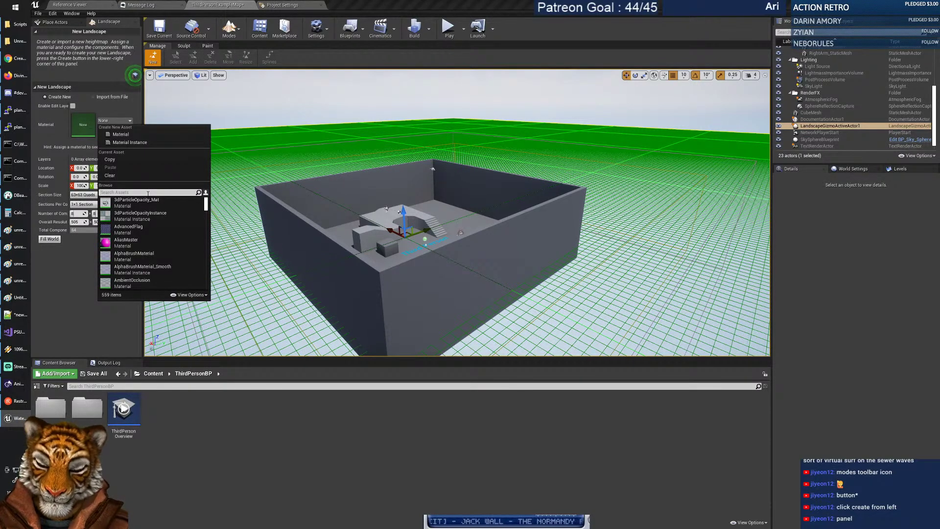
type("dirt")
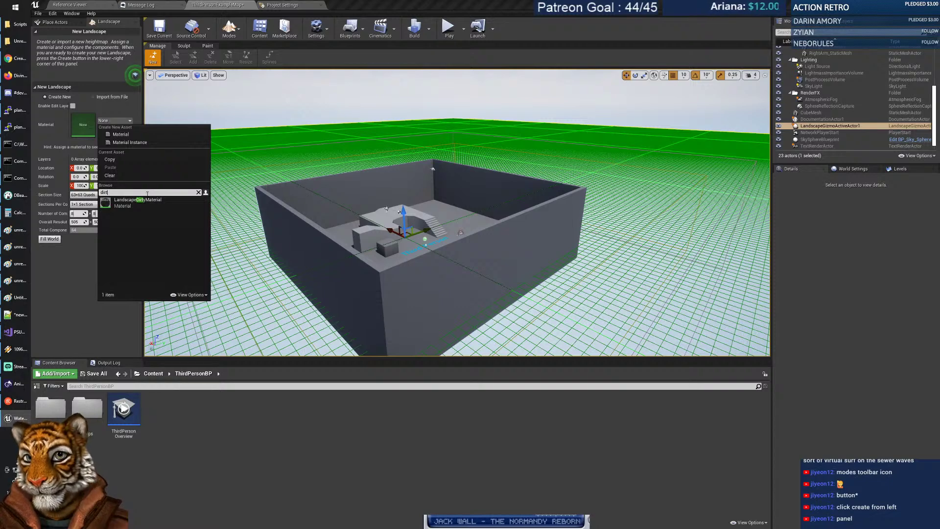
left_click(133, 202)
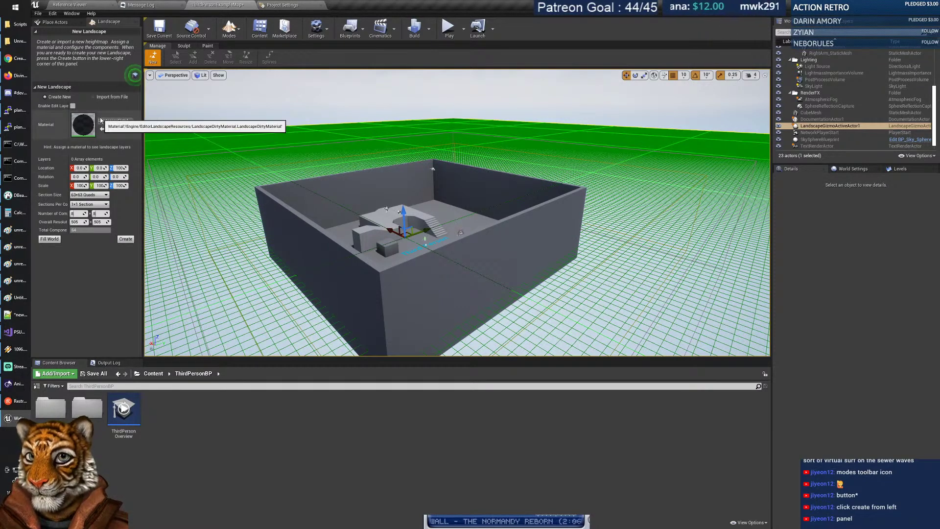
left_click(125, 239)
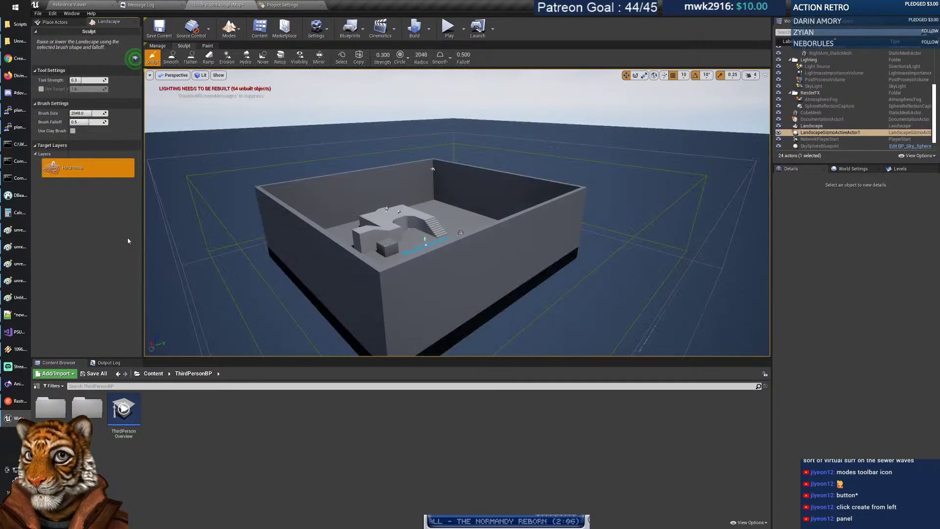
Examine the new landscape around the arena and the settings of the Smooth and Ramp sculpting tools.
scroll(186, 221, "up", 5)
key("f")
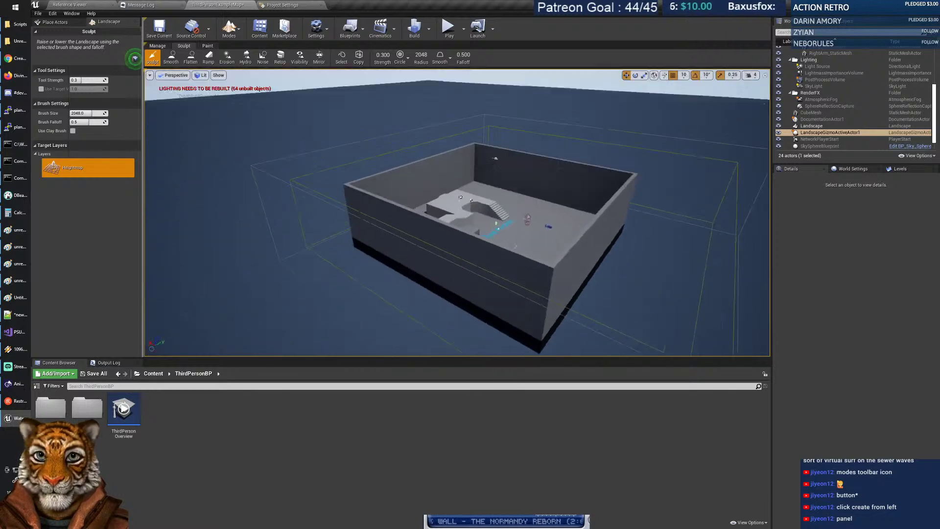
left_click(171, 57)
left_click(208, 57)
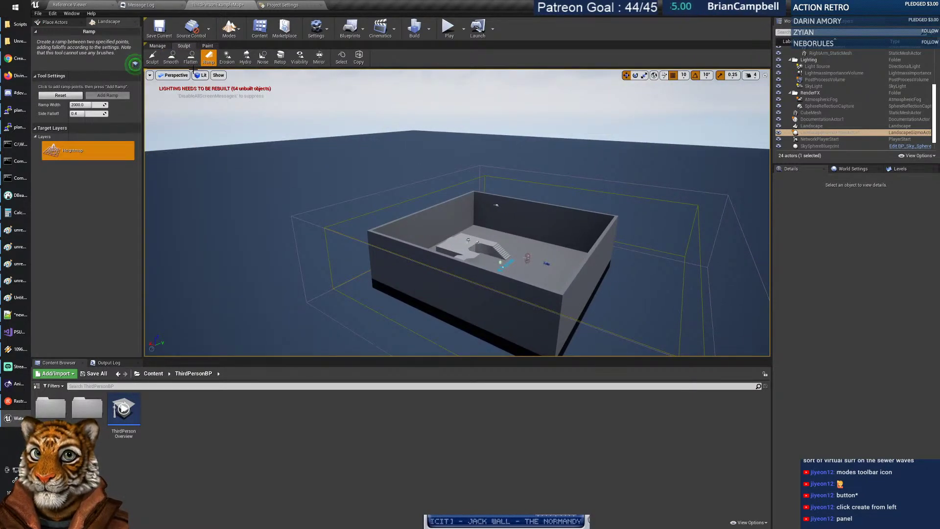
left_click(170, 57)
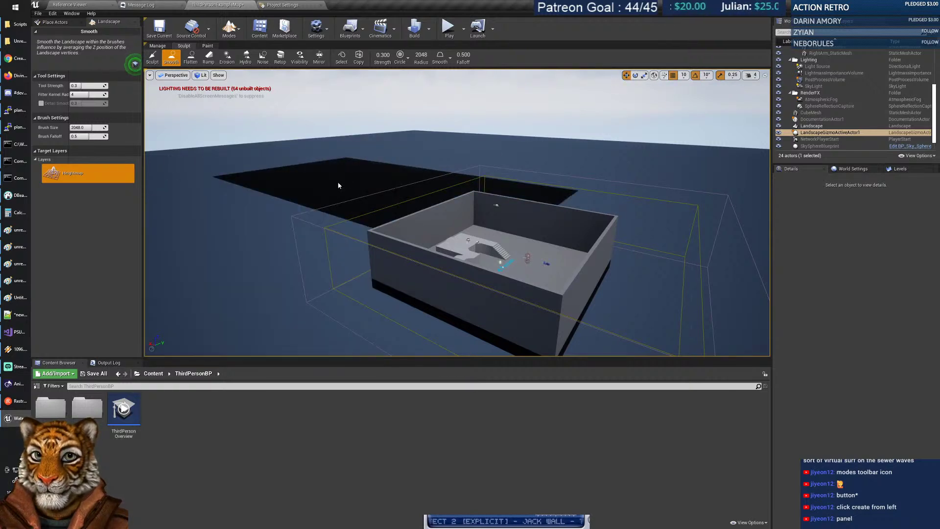
right_click_drag(339, 184, 274, 210)
key("f")
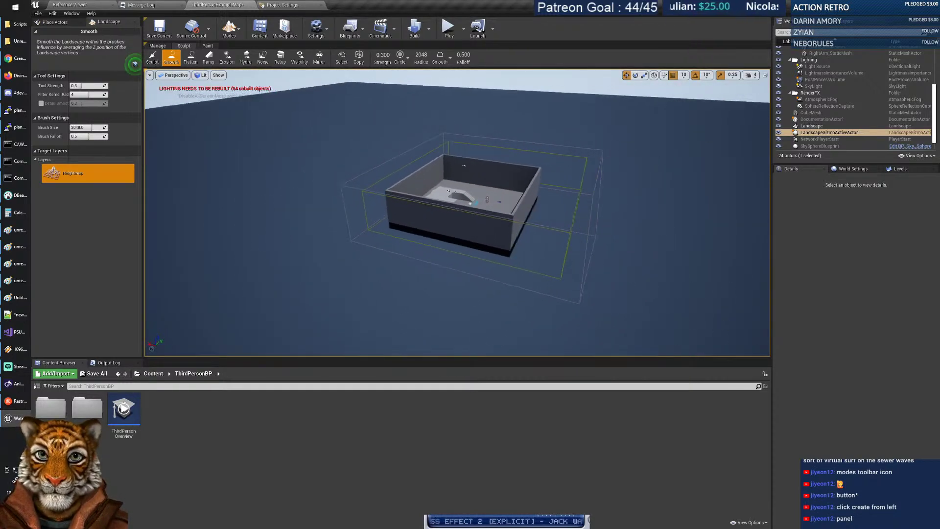
Add a landscape ramp beside the arena between two points on the ground, with the far point raised high above the terrain.
left_click(191, 57)
left_click(208, 57)
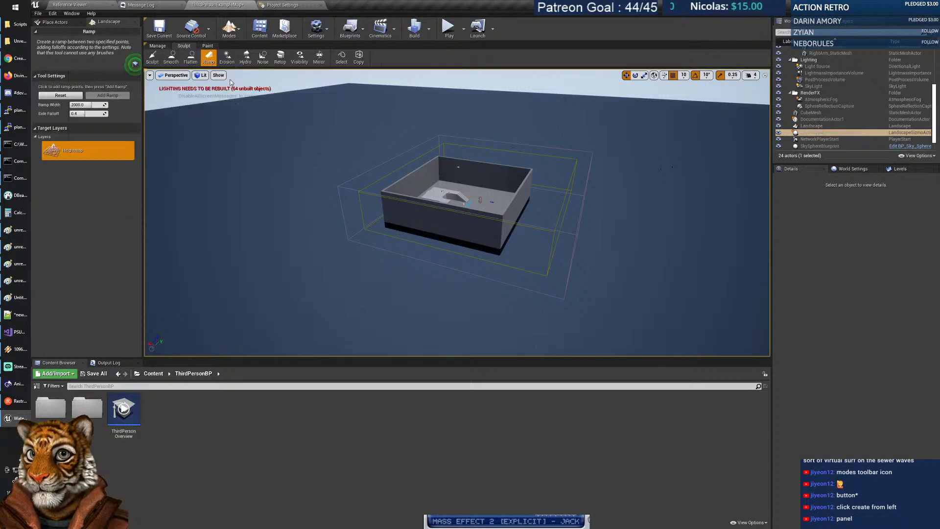
left_click(252, 274)
left_click(309, 201)
right_click_drag(310, 201, 311, 238)
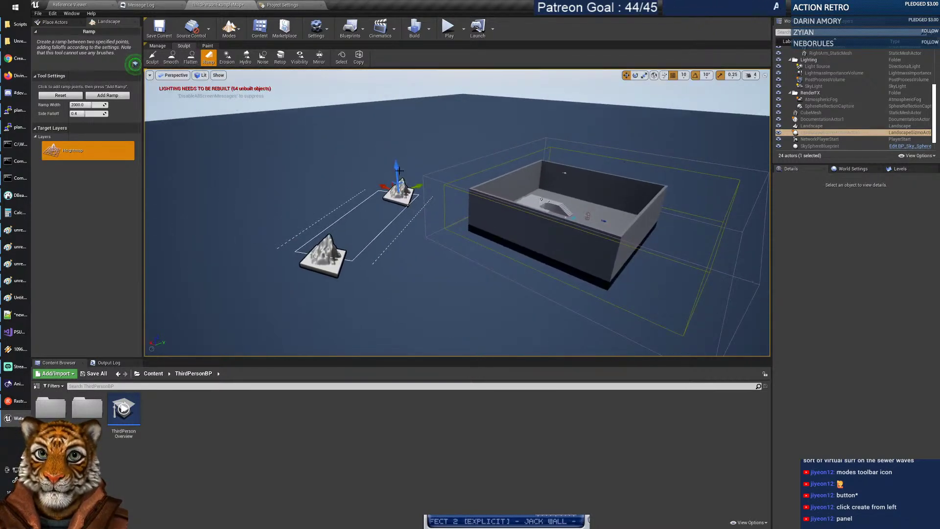
left_click_drag(399, 170, 394, 83)
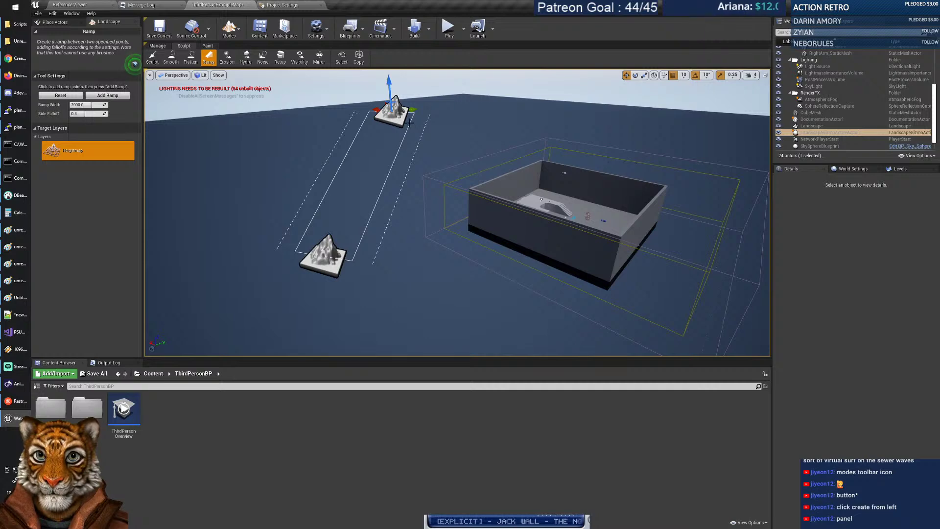
key("Return")
Inspect the ramp's mesh in the Brush Wireframe view mode and set the viewport to Unlit.
right_click_drag(441, 196, 433, 195)
left_click(200, 75)
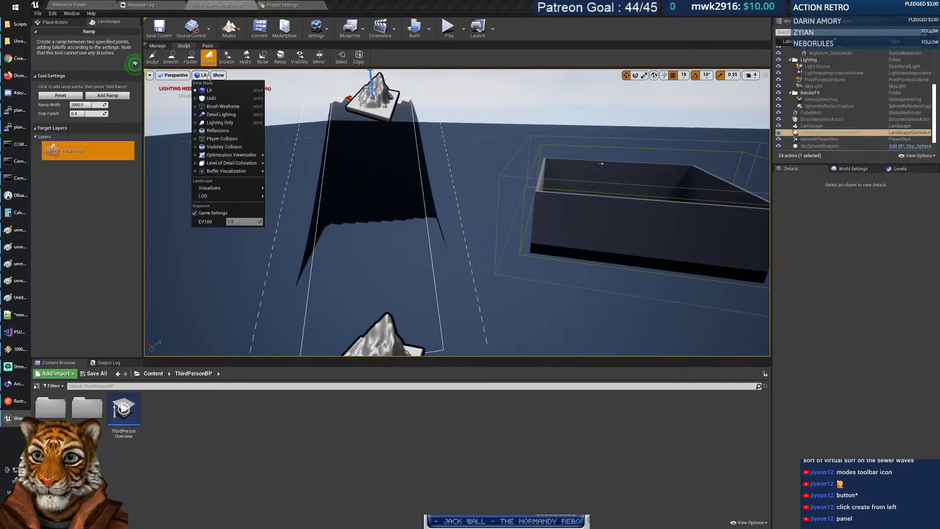
left_click(211, 98)
left_click(204, 75)
left_click(222, 107)
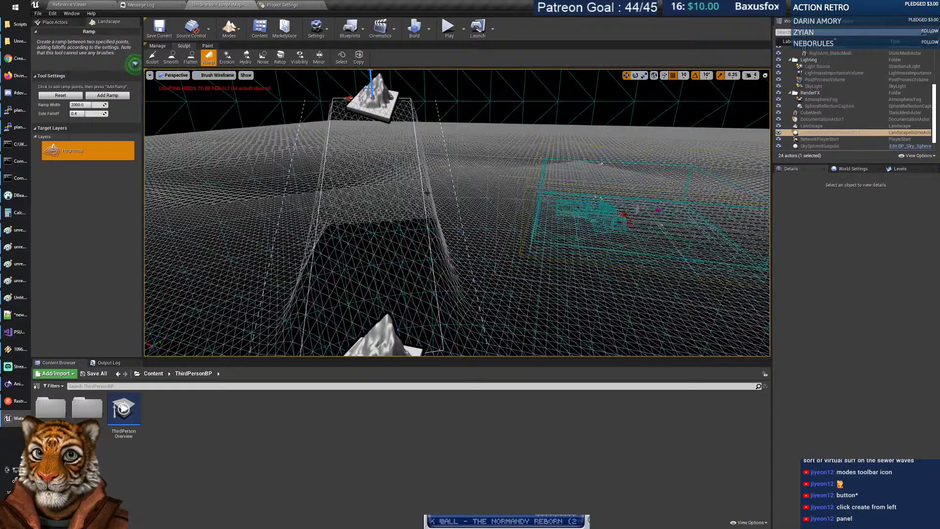
mouse_move(372, 186)
right_mouse_down()
mouse_move(416, 196)
mouse_move(406, 195)
mouse_move(409, 206)
mouse_move(414, 191)
mouse_move(422, 201)
right_mouse_up()
right_click_drag(240, 112, 240, 102)
left_click(217, 75)
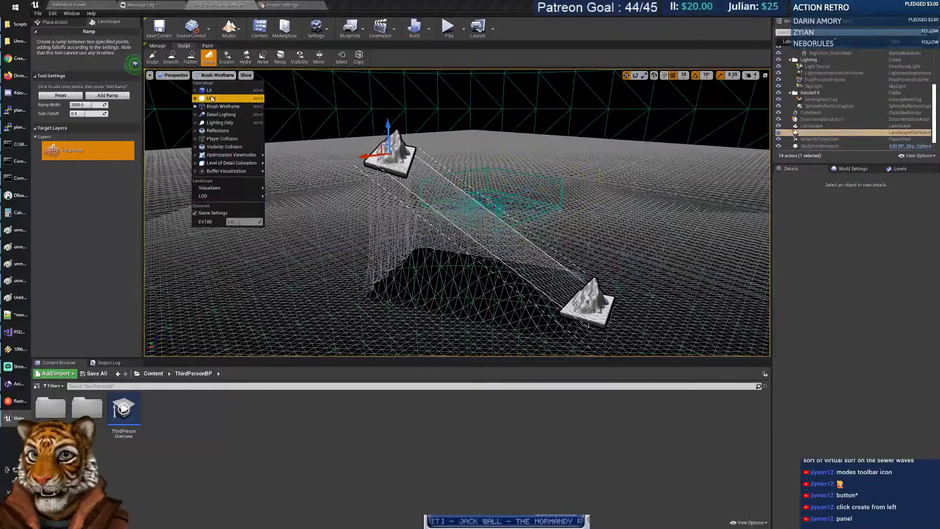
left_click(210, 96)
right_click_drag(184, 160, 175, 160)
Clear the ramp points and smooth the steep, jagged ramp into a rounded hill with the Smooth tool.
left_click(278, 186)
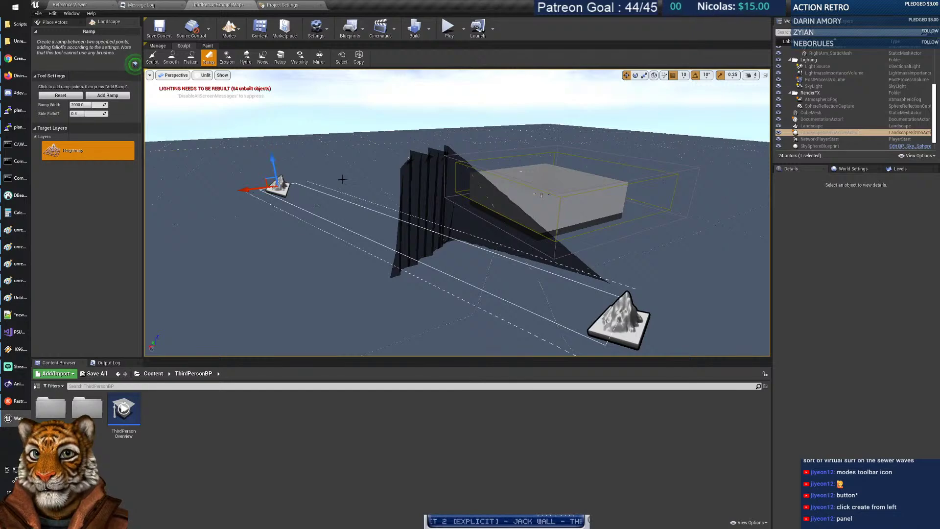
key("Escape")
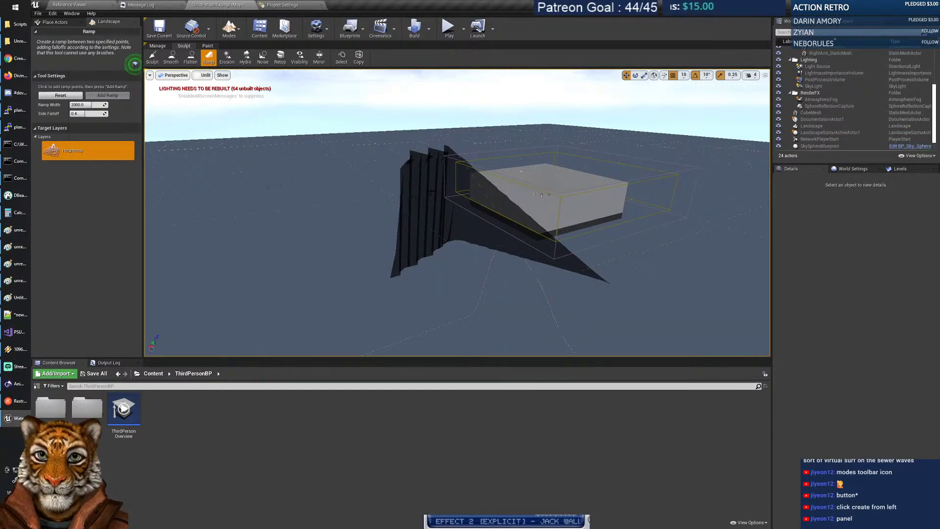
right_click(430, 191)
left_click(171, 58)
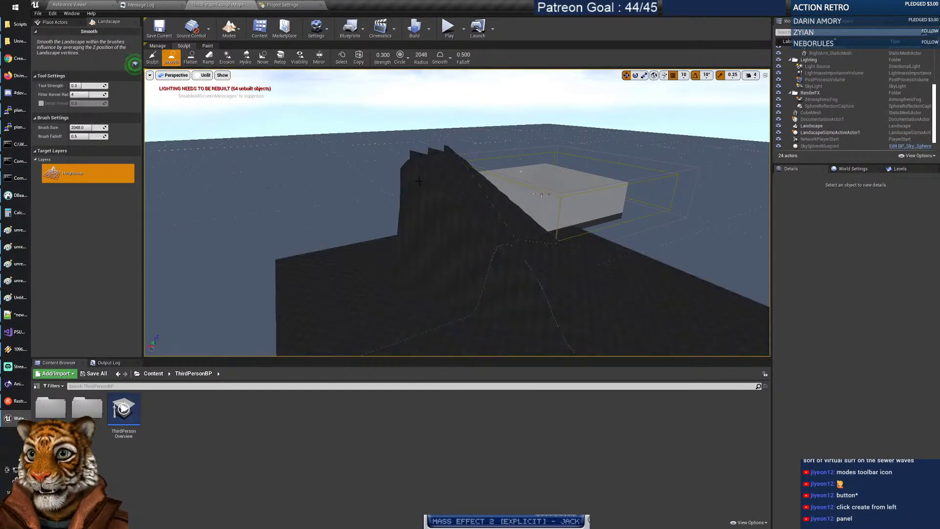
mouse_move(418, 181)
left_mouse_down()
mouse_move(440, 186)
mouse_move(470, 235)
left_mouse_up()
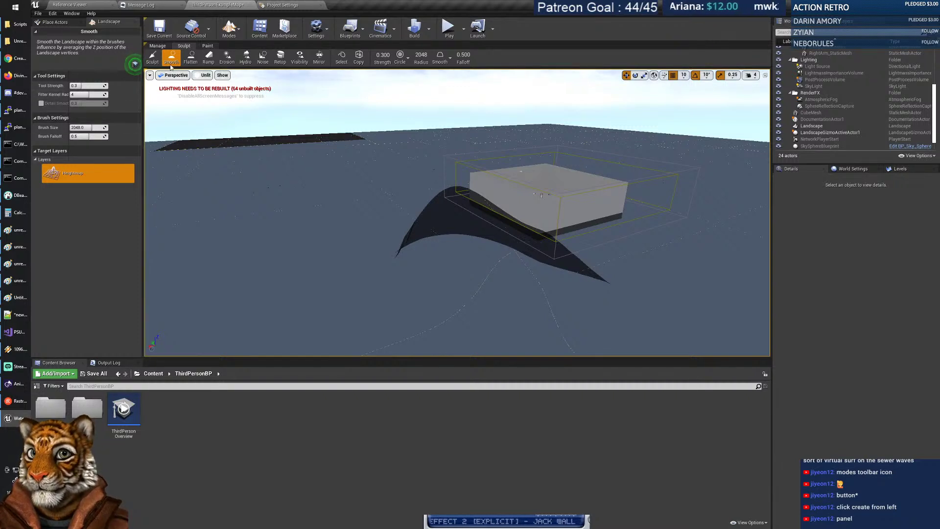
Reduce the brush size to about 763.8 and switch to the Sculpt tool.
mouse_move(92, 127)
left_mouse_down()
mouse_move(75, 127)
mouse_move(93, 128)
left_mouse_up()
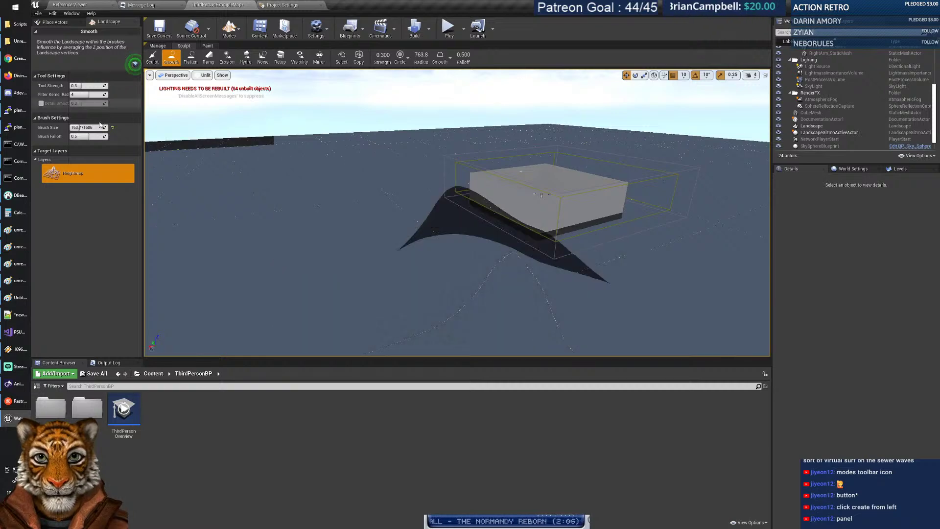
left_click(153, 58)
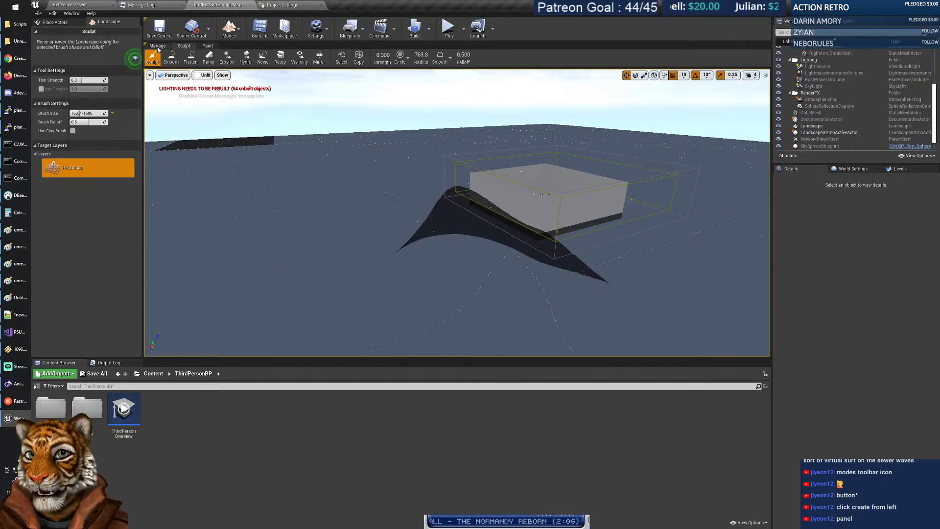
left_click(157, 46)
left_click(298, 185)
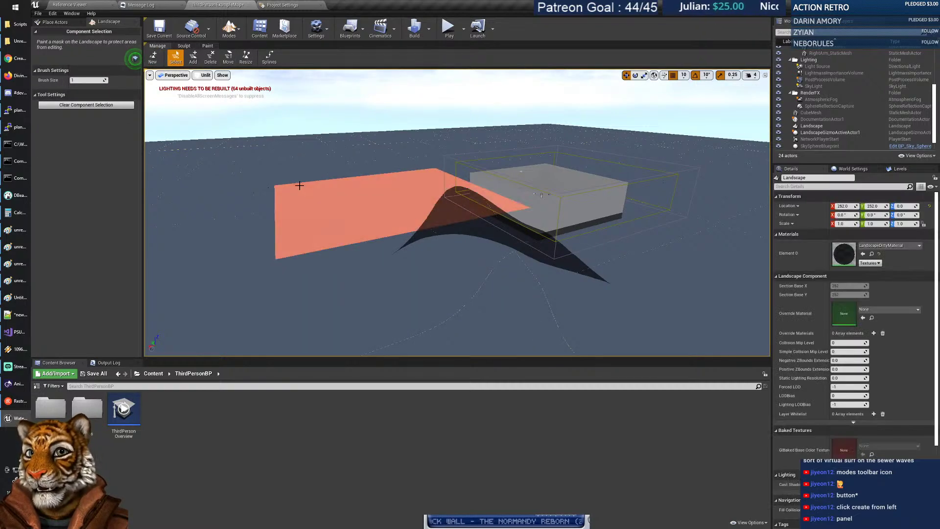
left_click(227, 105)
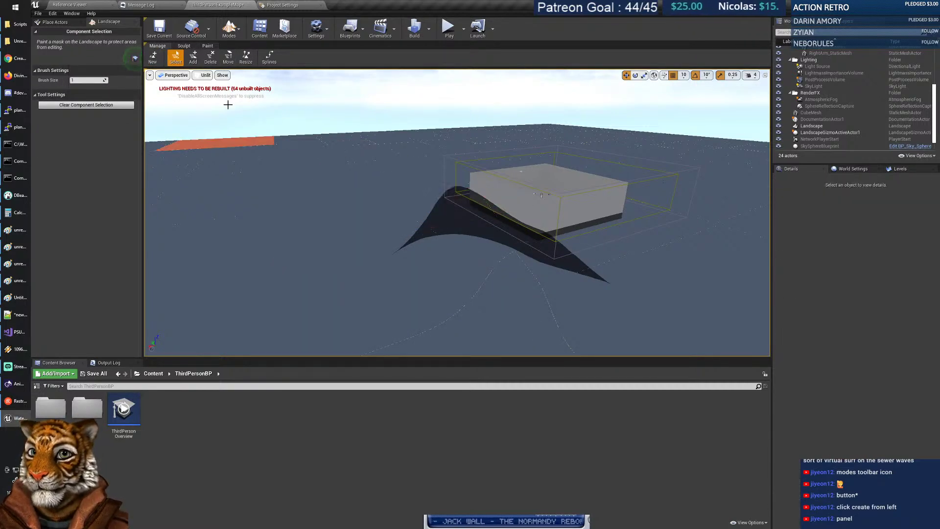
left_click(183, 46)
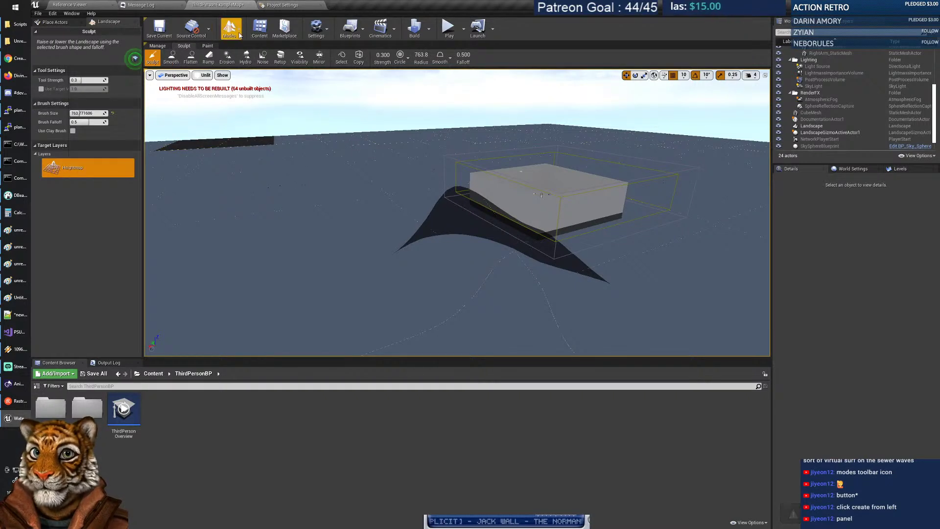
left_click(240, 35)
left_click(243, 61)
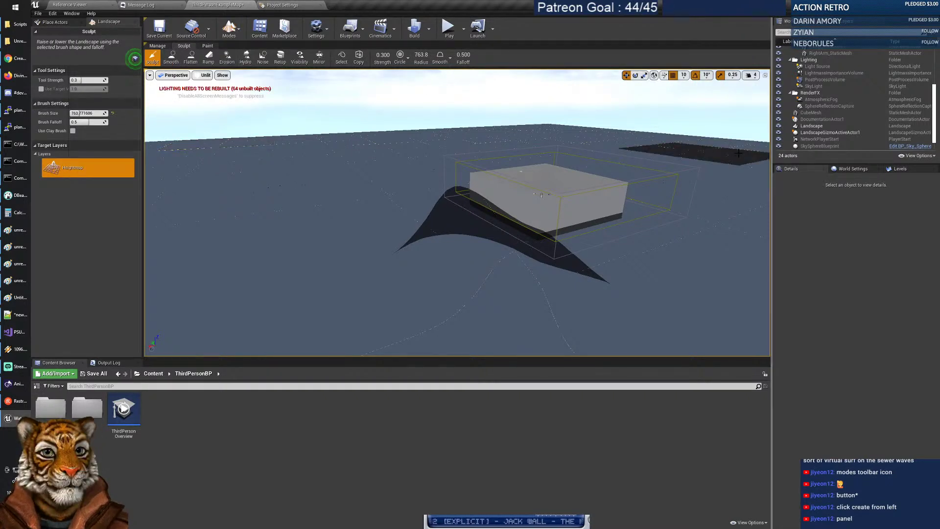
Inspect the landscape gizmo actor's details and view the Paint tools of Landscape mode.
left_click(830, 132)
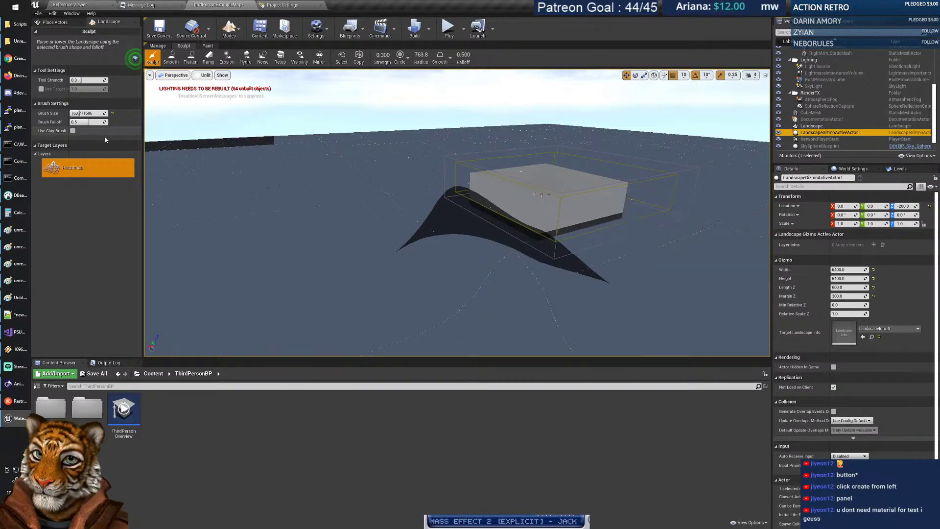
left_click(56, 22)
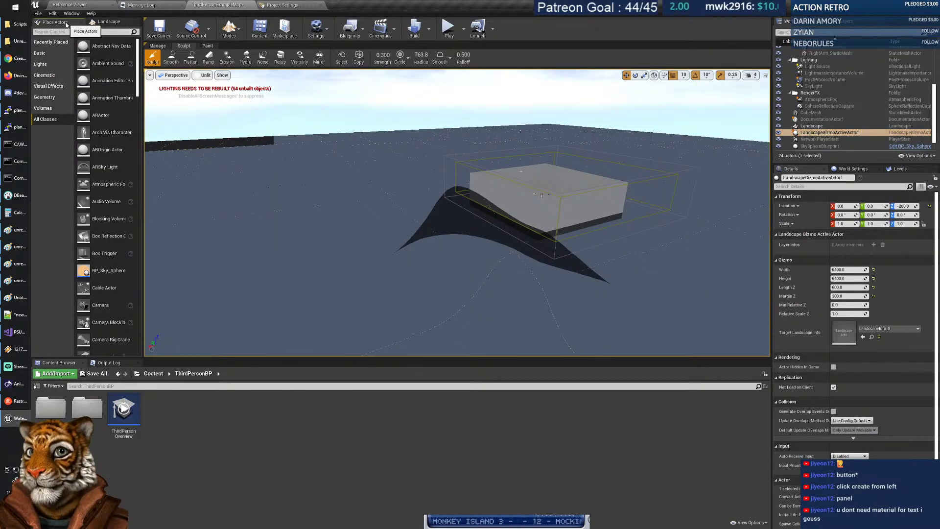
left_click(106, 22)
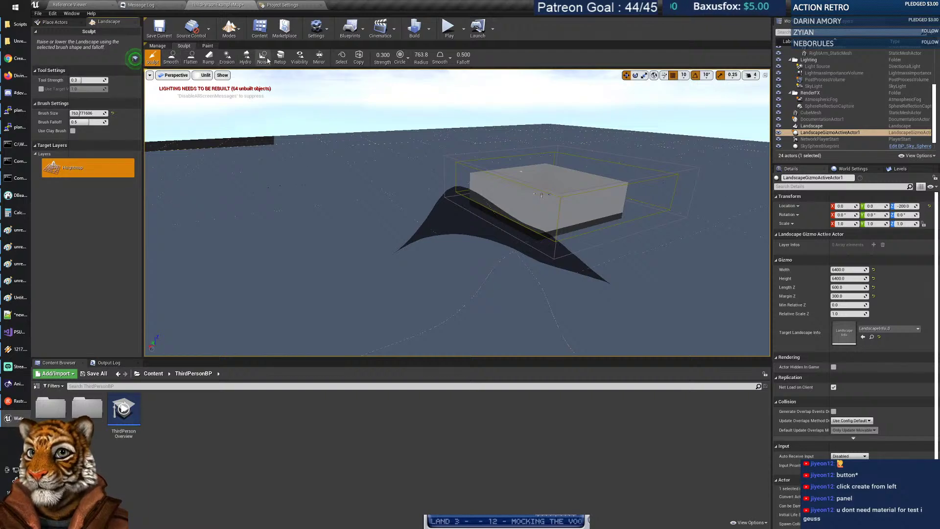
left_click(208, 46)
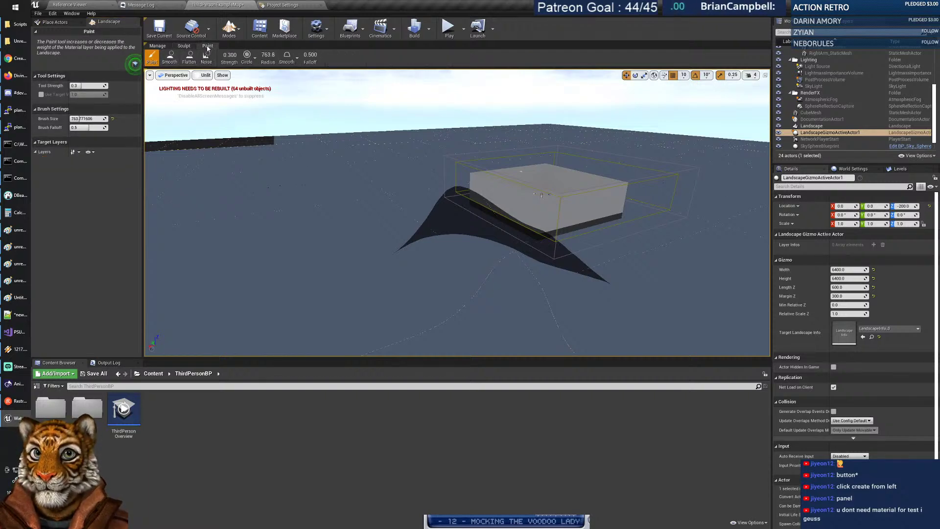
Create a new landscape with the M_Rock_Sandstone material and edit layers enabled, keeping the default size settings.
left_click(158, 46)
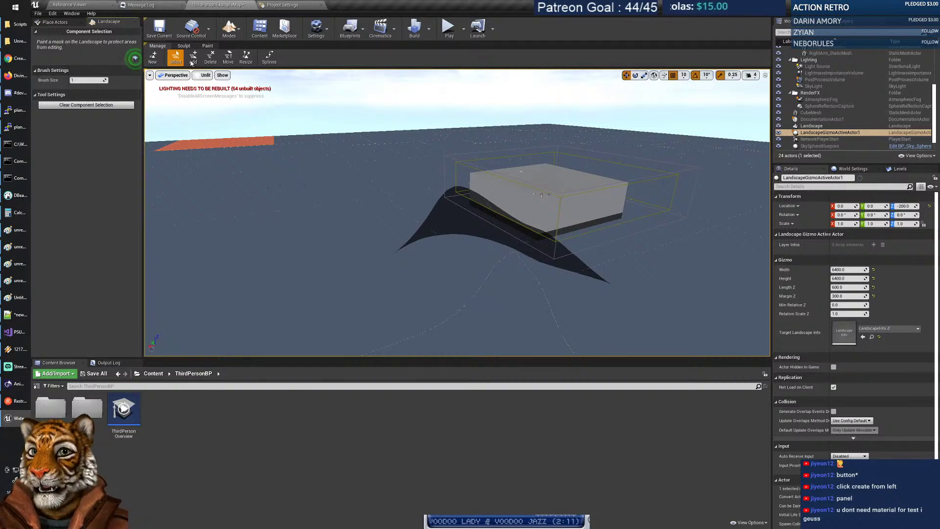
left_click(154, 58)
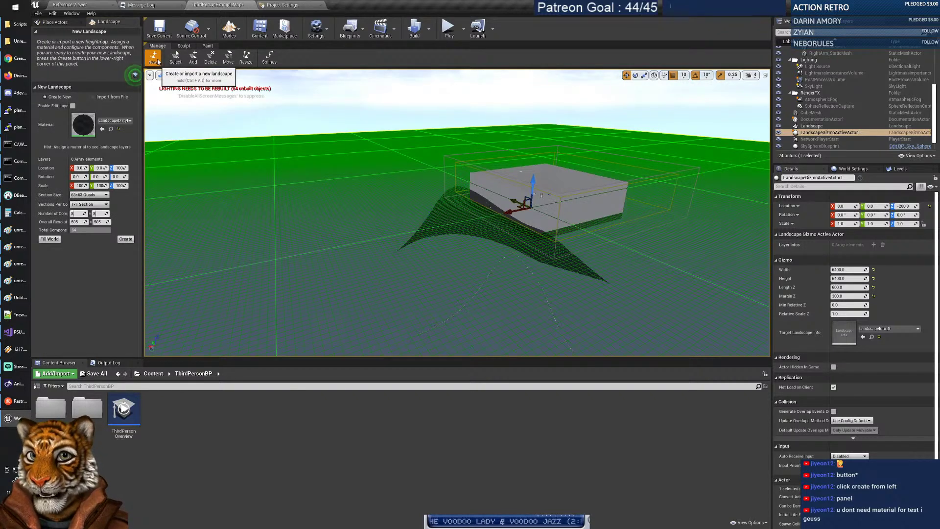
left_click(114, 121)
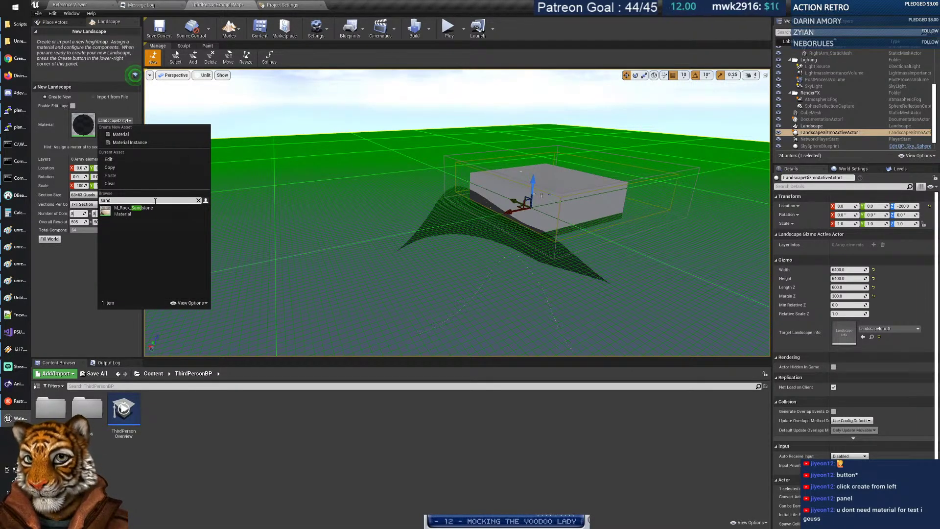
left_click(146, 210)
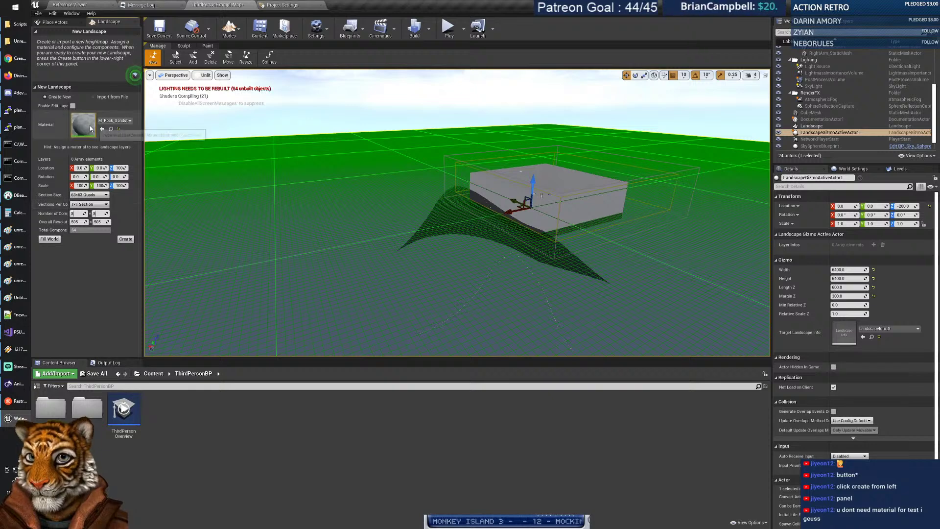
left_click(72, 106)
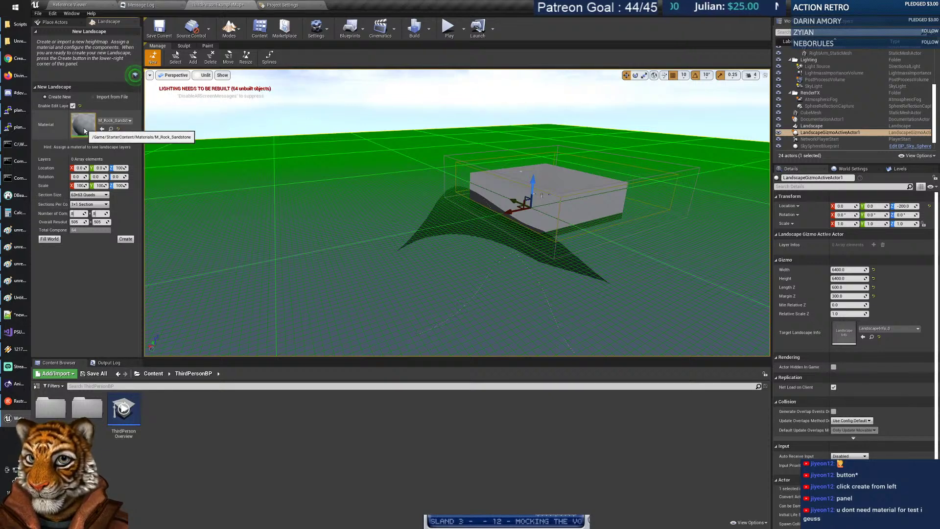
left_click(126, 239)
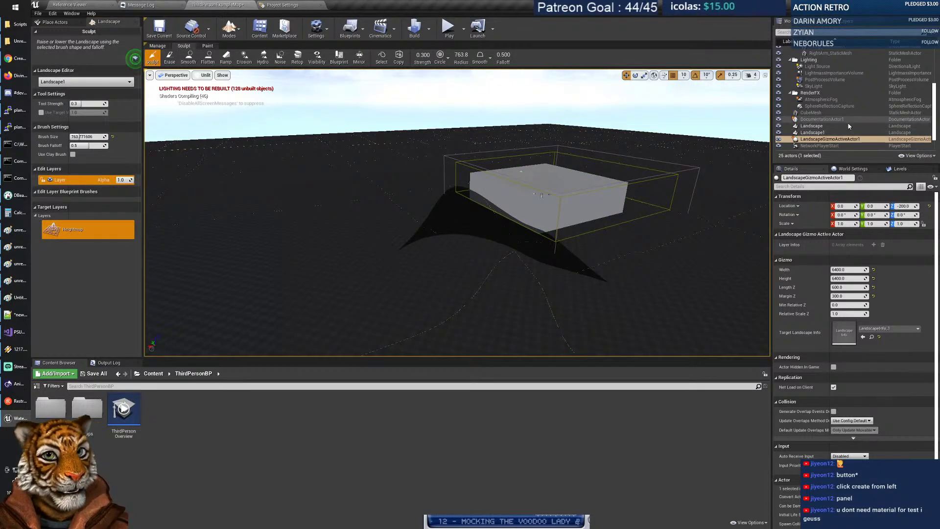
Identify the old dark landscape by toggling its visibility and delete it from the level.
left_click(824, 126)
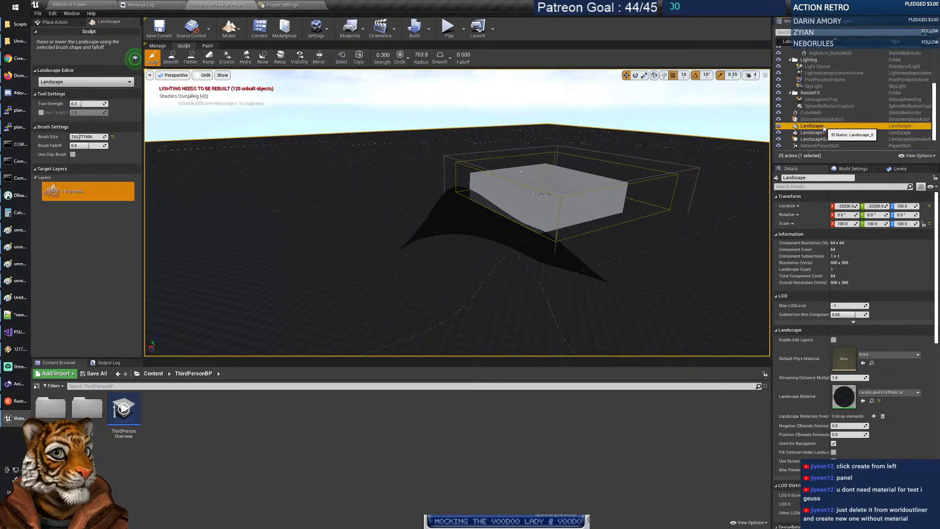
left_click(779, 126)
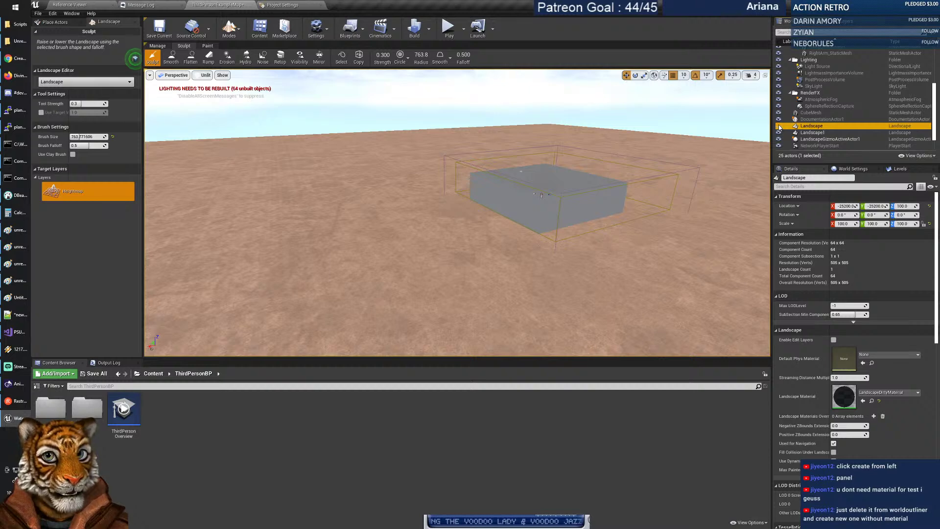
left_click(779, 126)
left_click(779, 126)
left_click(779, 126)
right_click(813, 128)
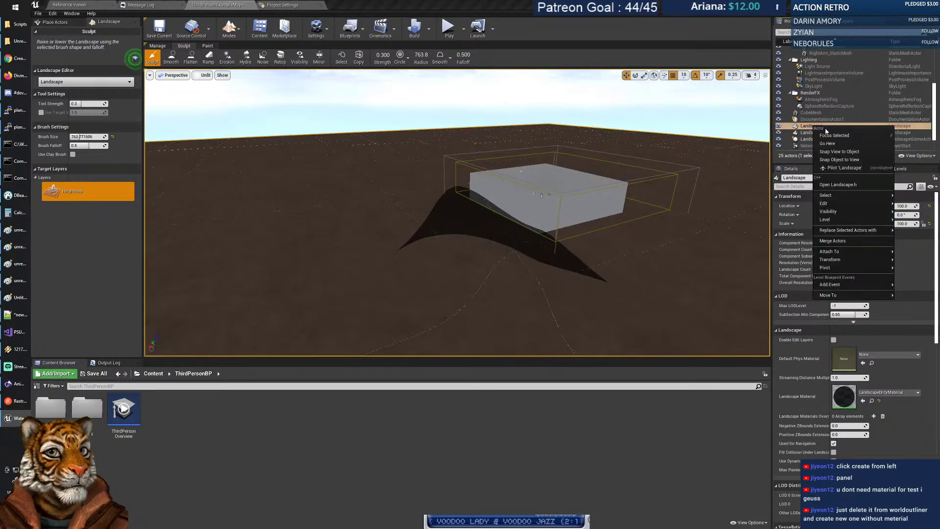
mouse_move(837, 205)
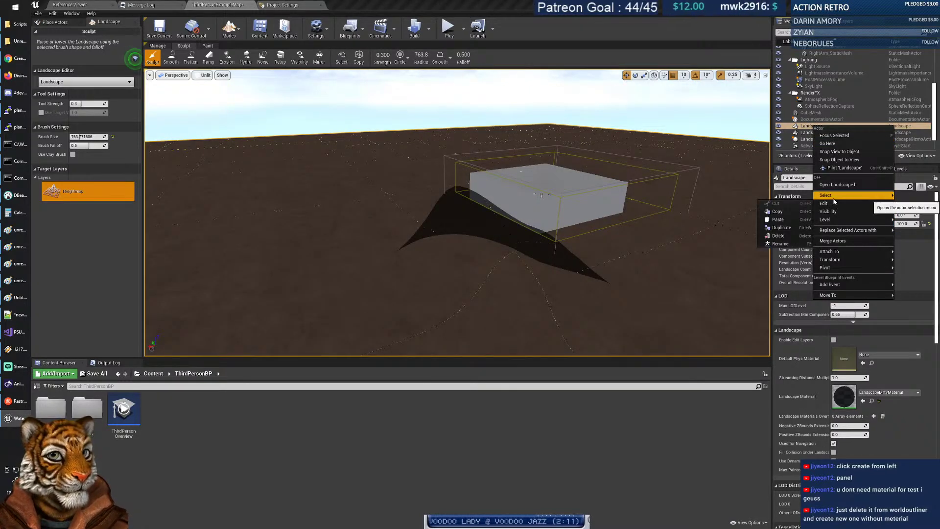
left_click(778, 236)
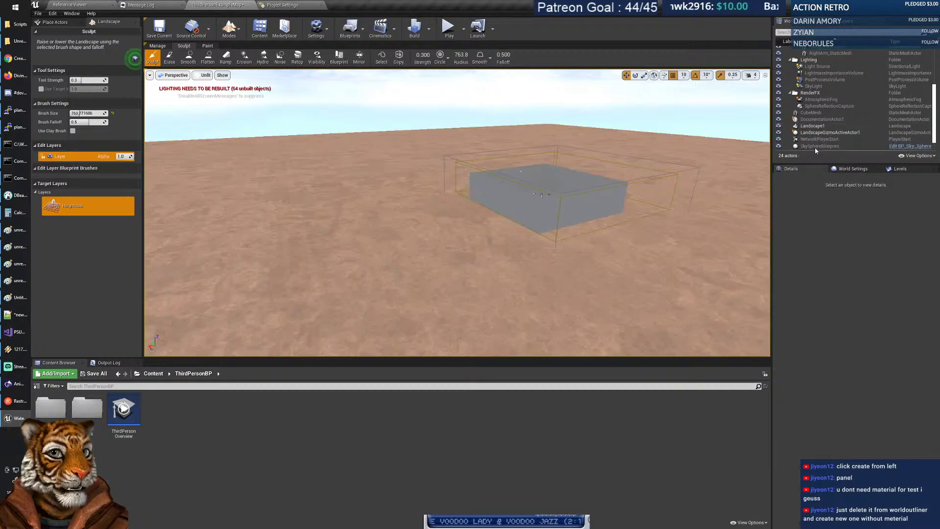
Select the sandstone landscape and toggle its visibility off and on to check it.
left_click(811, 126)
left_click(778, 126)
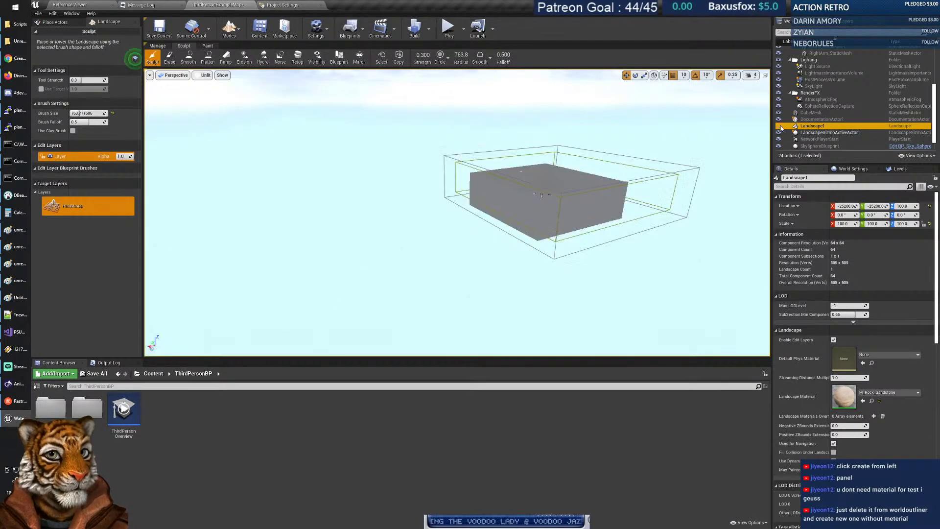
left_click(779, 126)
Raise the sandstone landscape in front of the arena with the Sculpt tool, forming ridges around a lower area.
right_click_drag(685, 160, 288, 96)
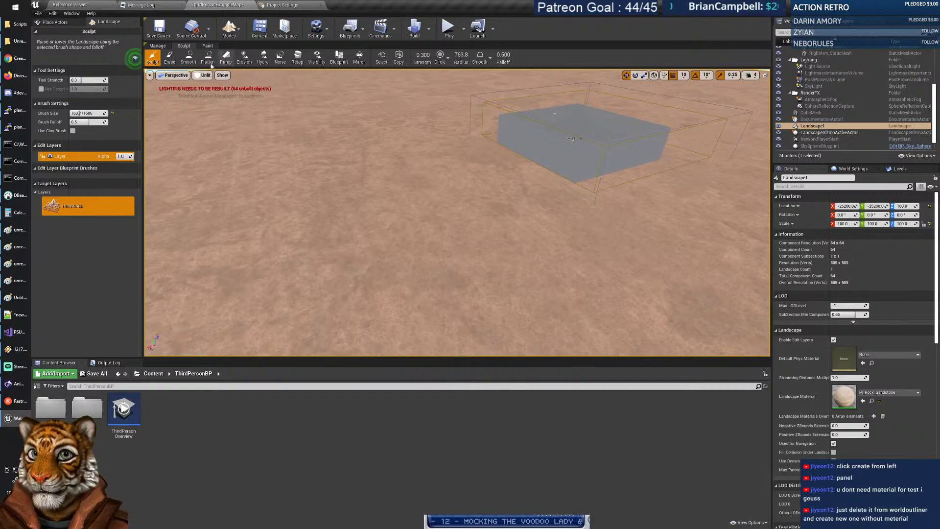
left_click(188, 57)
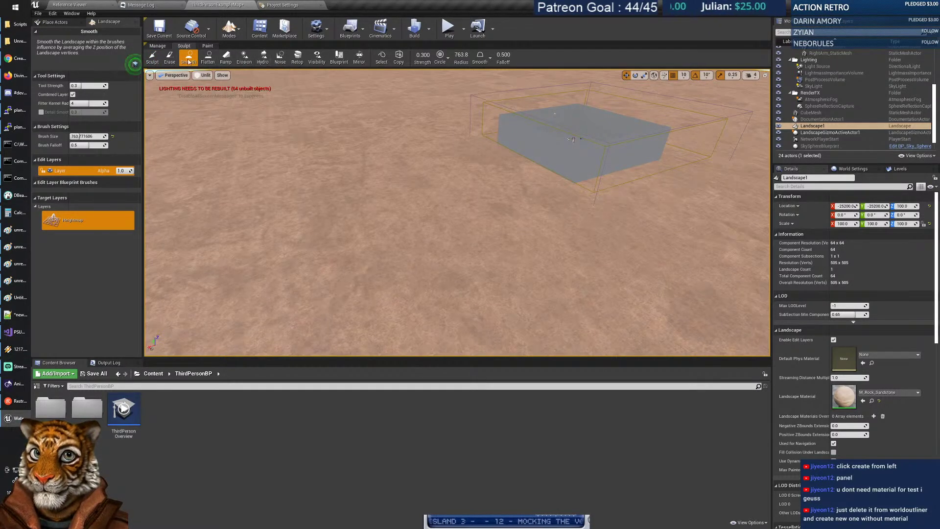
left_click(155, 57)
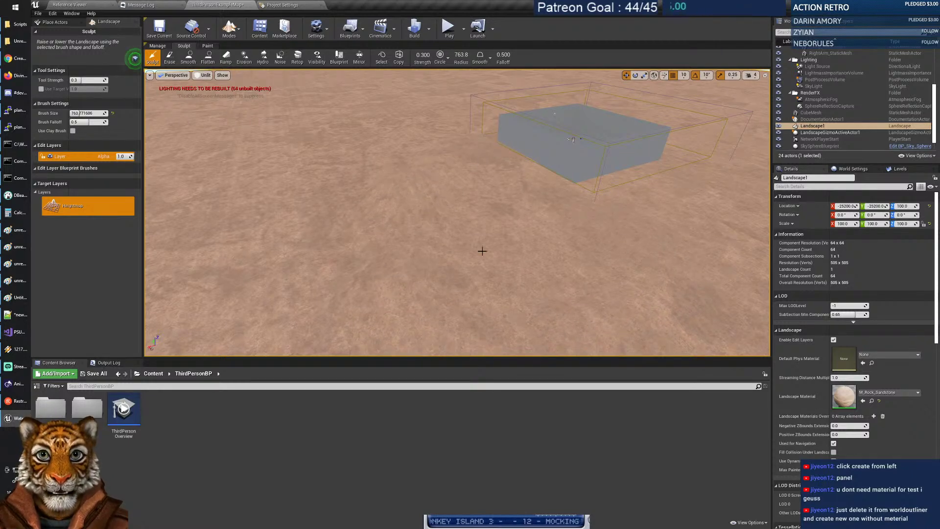
key("w")
mouse_move(483, 251)
right_mouse_down()
mouse_move(447, 277)
mouse_move(491, 272)
mouse_move(494, 242)
right_mouse_up()
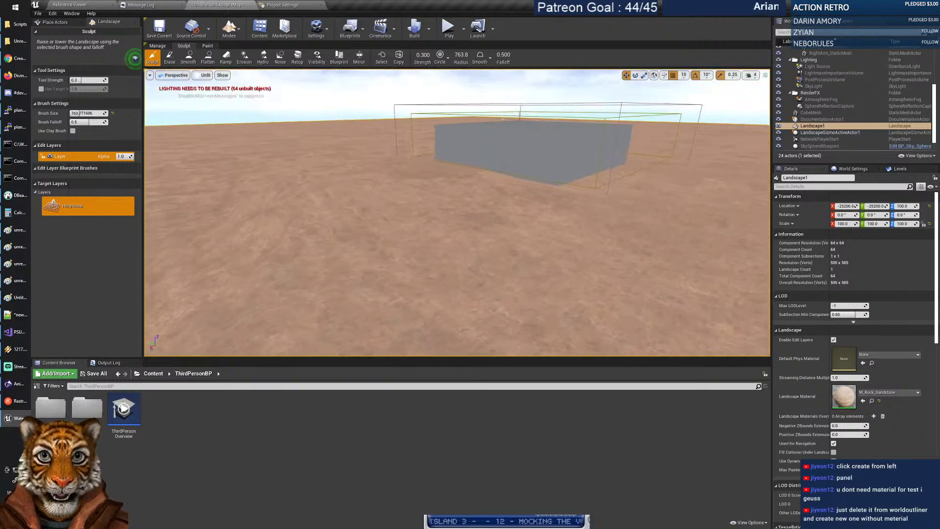
mouse_move(419, 200)
right_mouse_down()
mouse_move(398, 215)
mouse_move(404, 240)
mouse_move(418, 200)
right_mouse_up()
key("s")
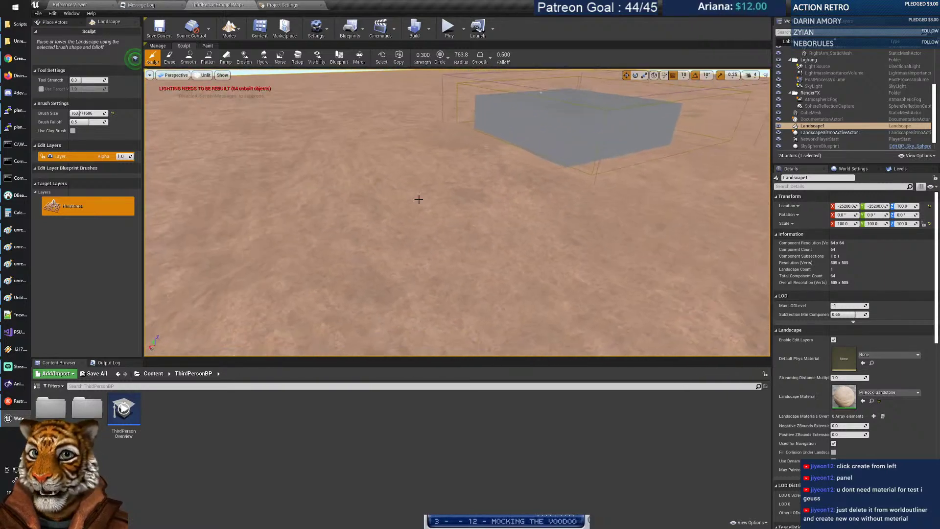
mouse_move(318, 204)
left_mouse_down()
mouse_move(310, 269)
mouse_move(324, 137)
left_mouse_up()
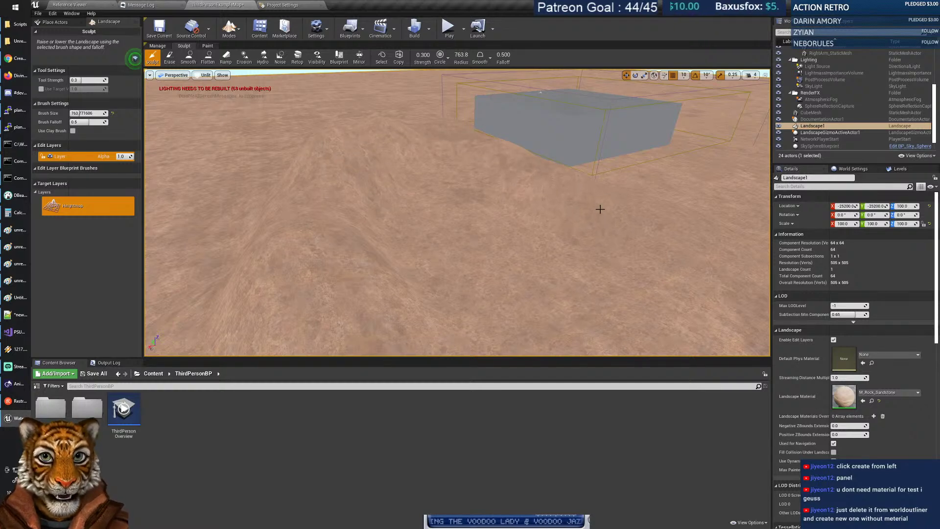
mouse_move(645, 262)
left_mouse_down()
mouse_move(604, 321)
mouse_move(457, 338)
mouse_move(377, 286)
mouse_move(666, 240)
left_mouse_up()
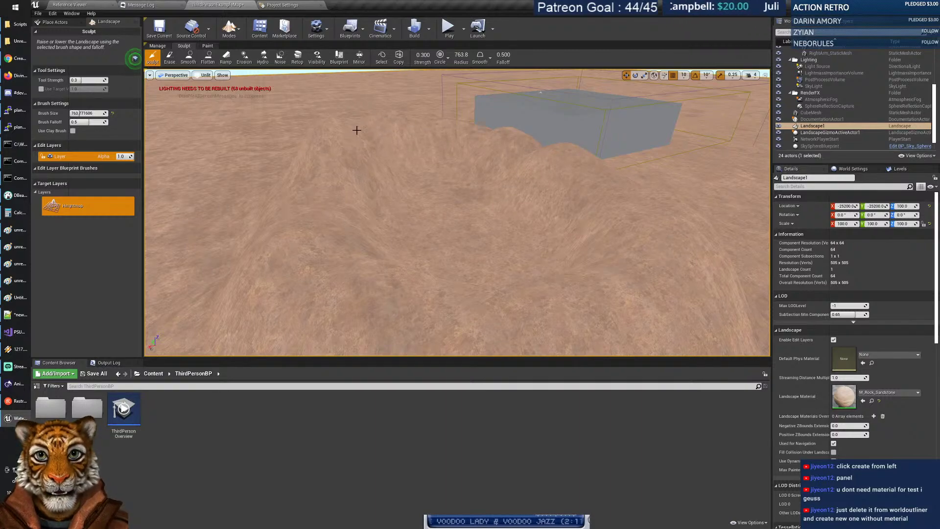
Smooth the raised ridges in front of the arena with the Smooth tool.
mouse_move(354, 131)
right_mouse_down()
mouse_move(359, 95)
mouse_move(388, 130)
mouse_move(418, 137)
mouse_move(417, 128)
mouse_move(362, 164)
right_mouse_up()
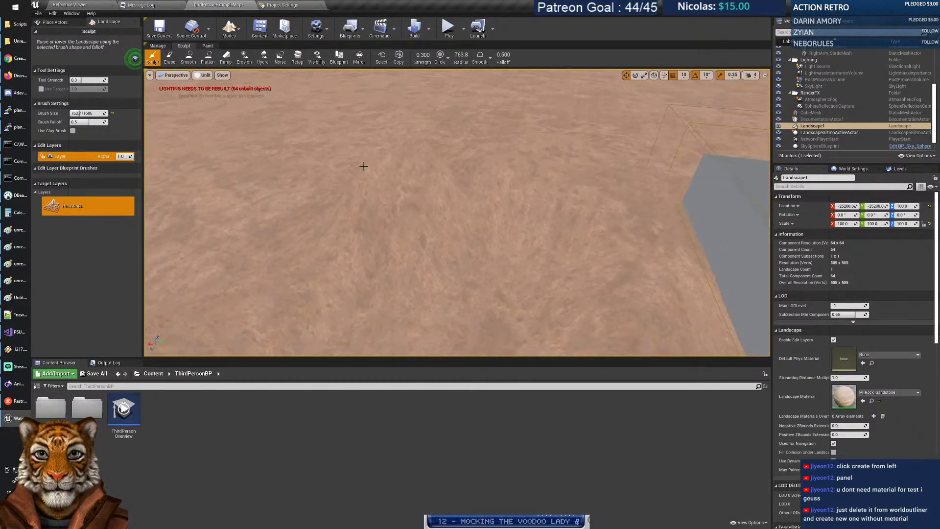
left_click(188, 57)
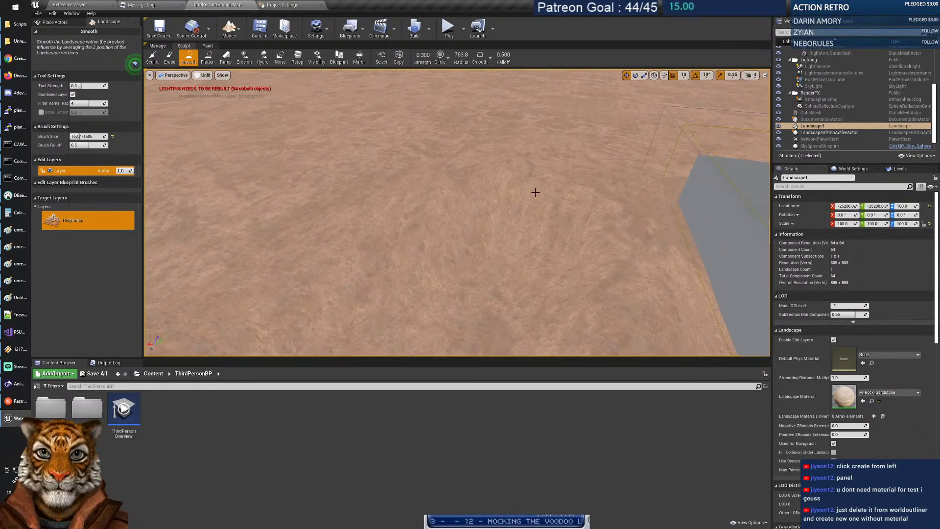
right_click_drag(535, 191, 479, 215)
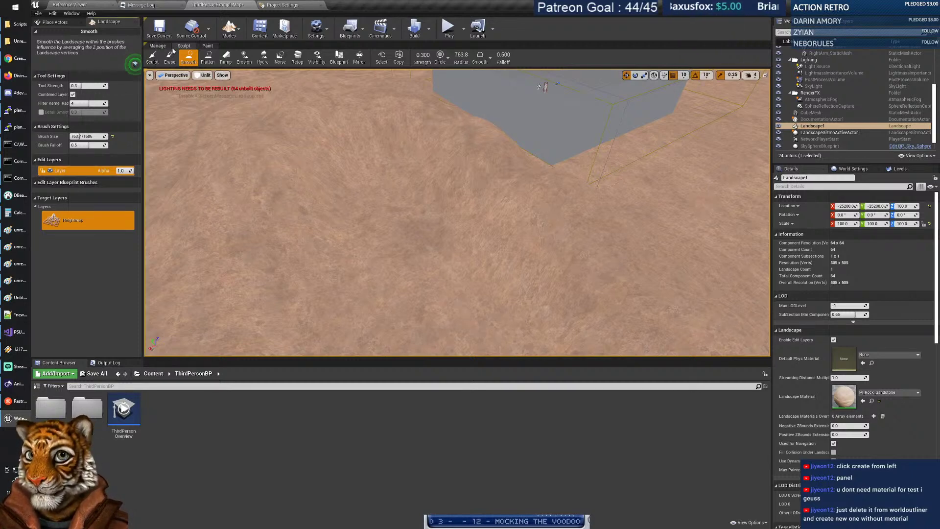
Switch to Select mode and examine the sandstone landscape's material settings in its details.
left_click(228, 37)
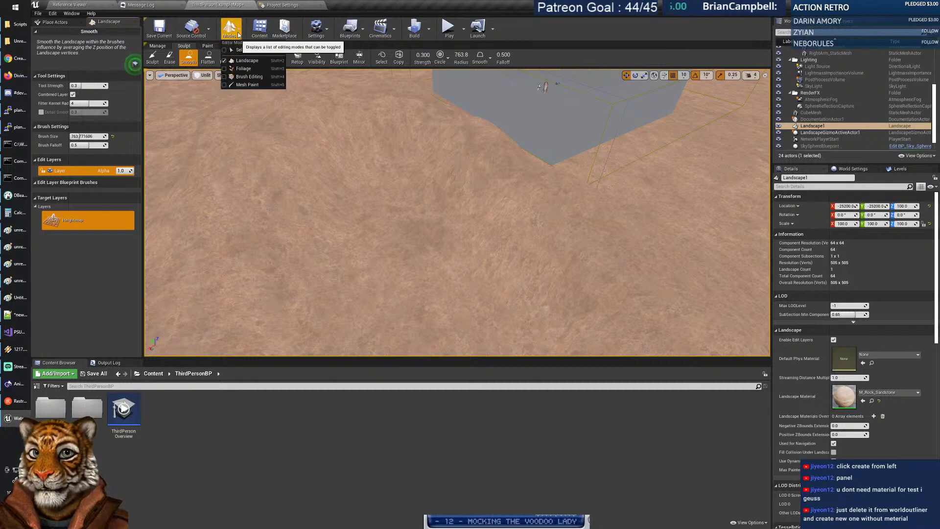
left_click(241, 49)
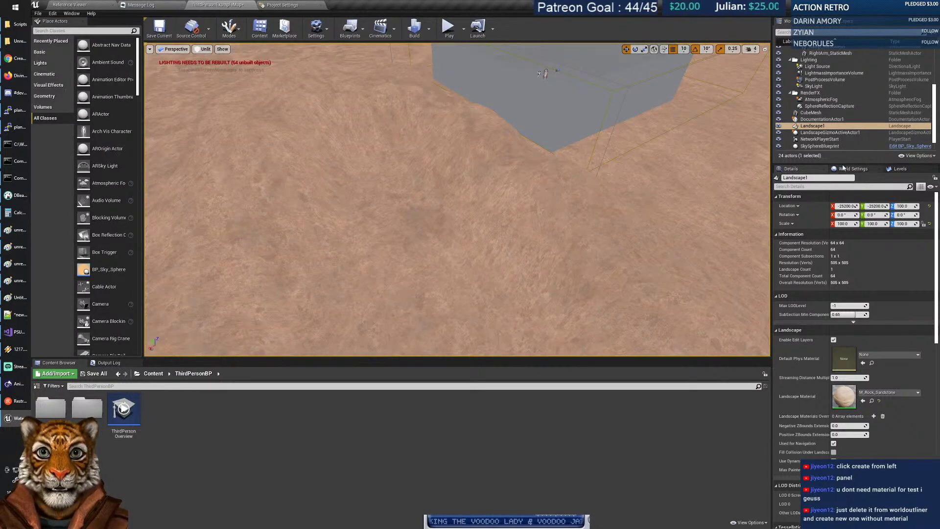
left_click(812, 126)
scroll(824, 303, "down", 2)
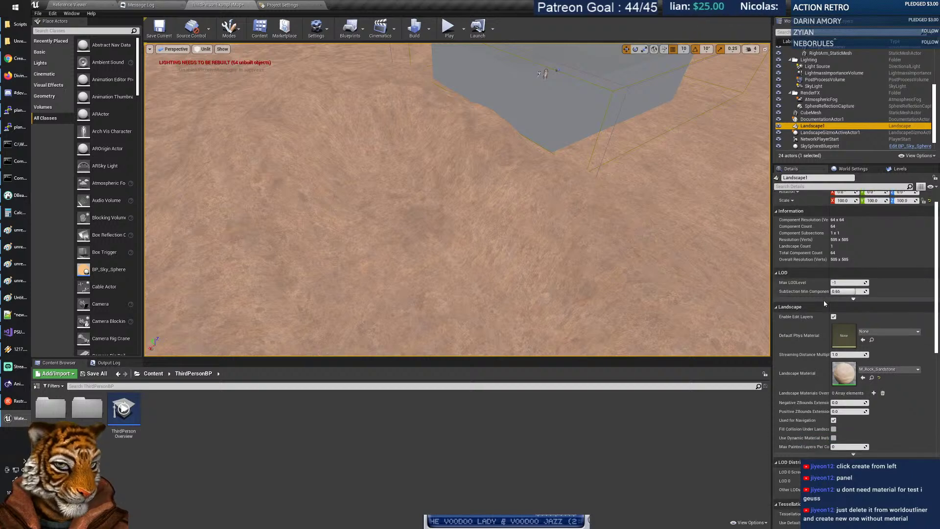
scroll(824, 300, "down", 4)
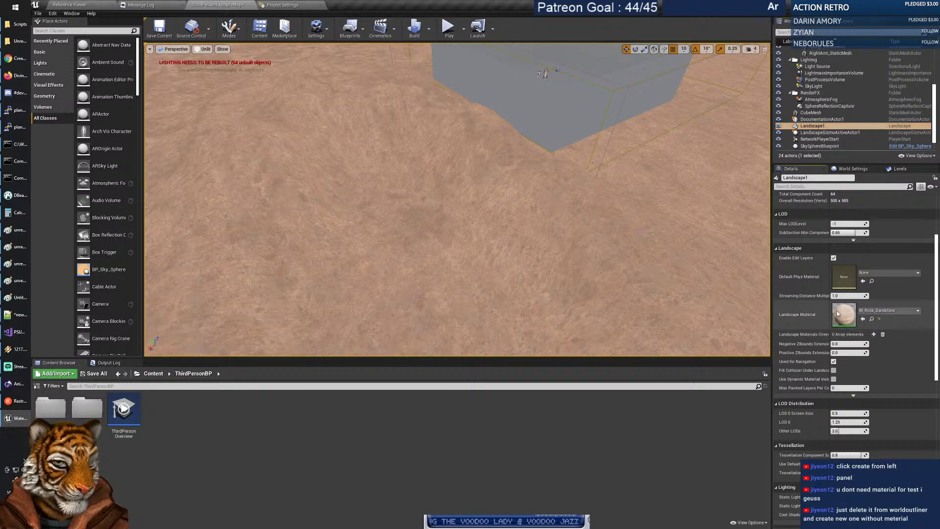
Try adding a Landscape Materials Override element to the landscape, view its members and clear the array.
left_click(874, 334)
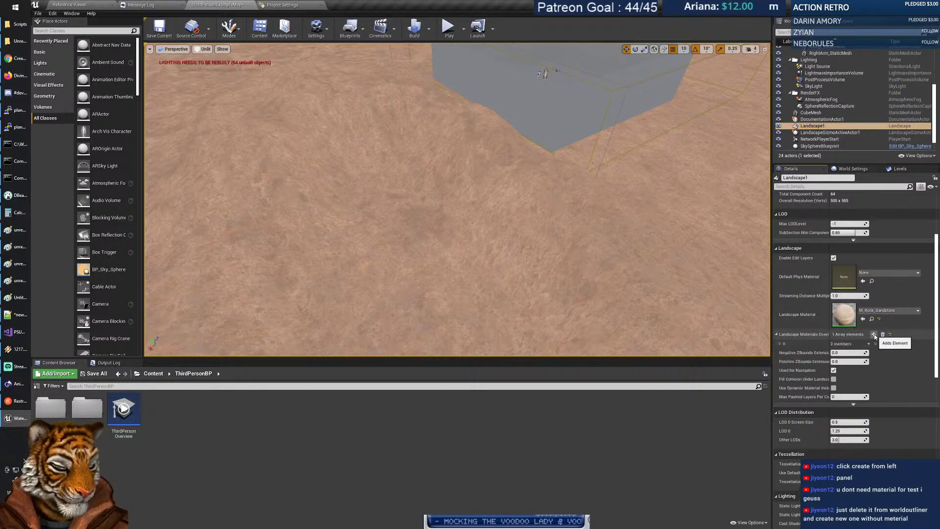
left_click(780, 343)
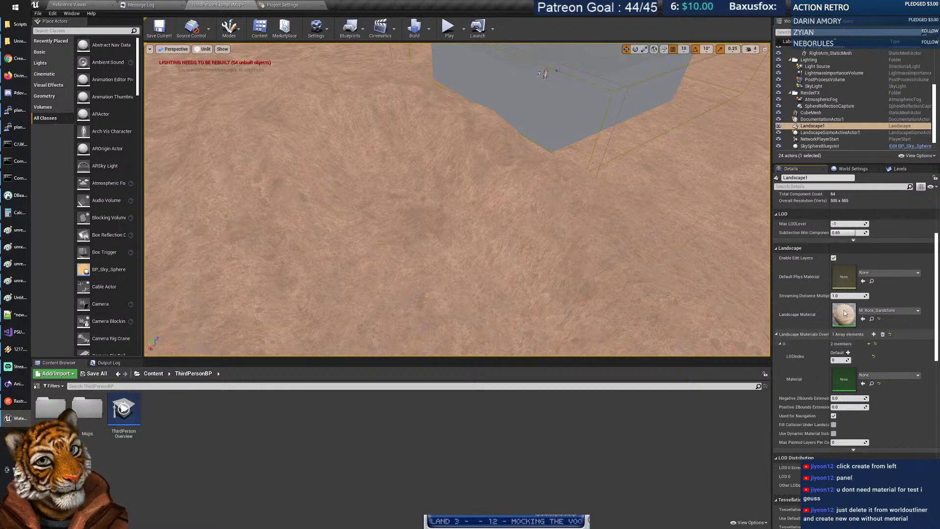
left_click(882, 334)
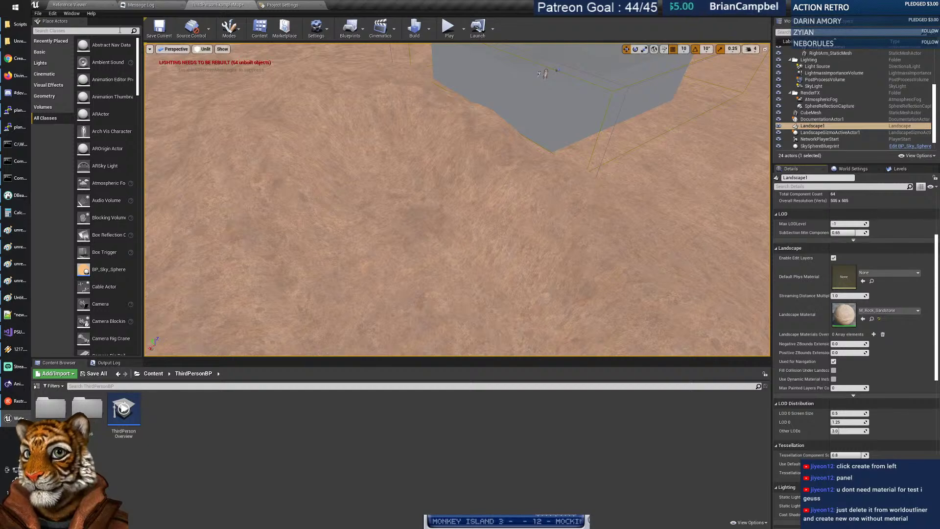
Return to Landscape mode, open the Paint tools and look through the landscape's details for layer settings.
left_click(229, 28)
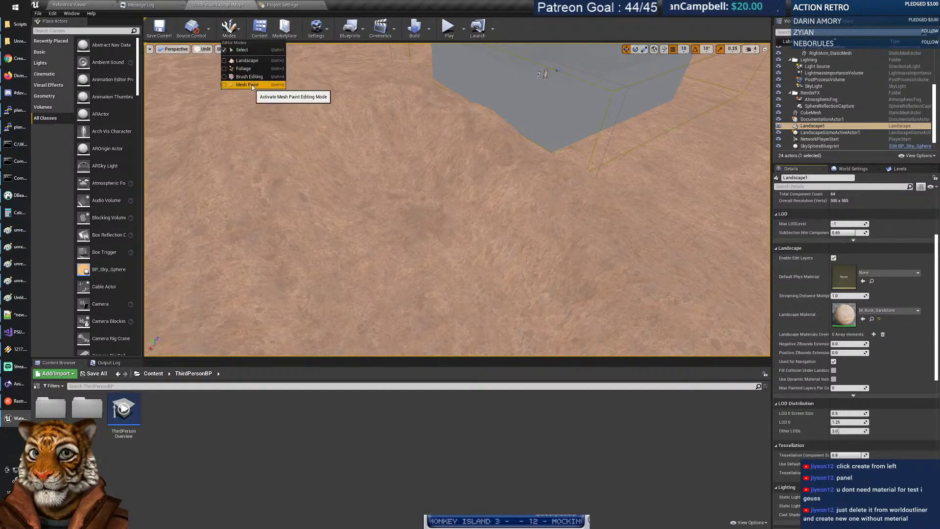
left_click(249, 59)
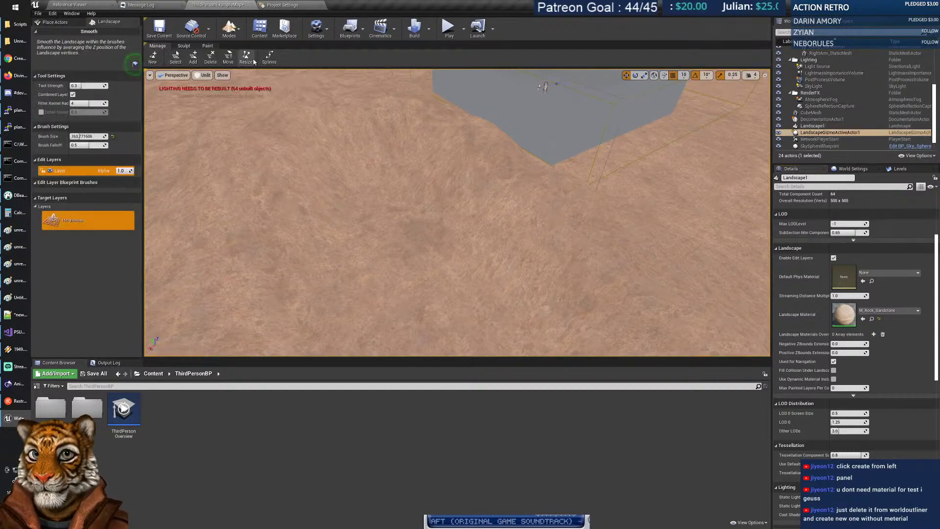
left_click(232, 36)
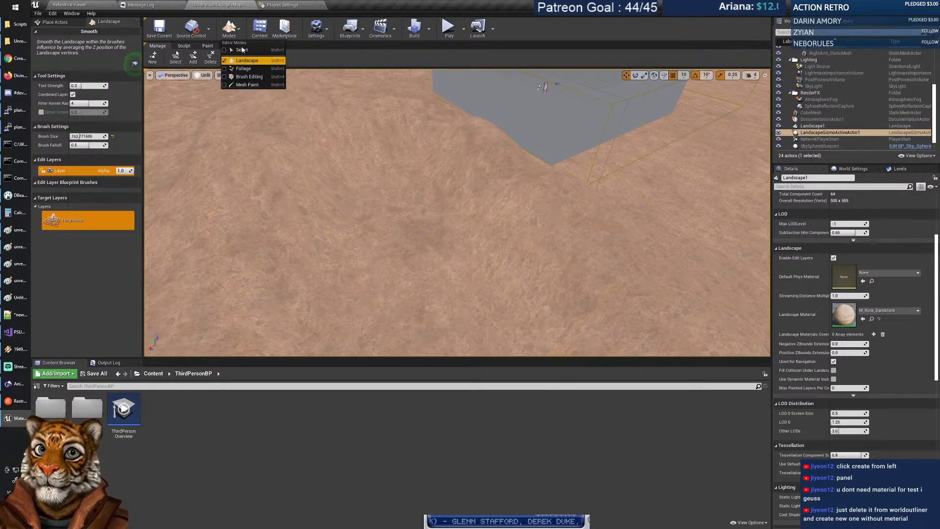
left_click(228, 28)
left_click(184, 46)
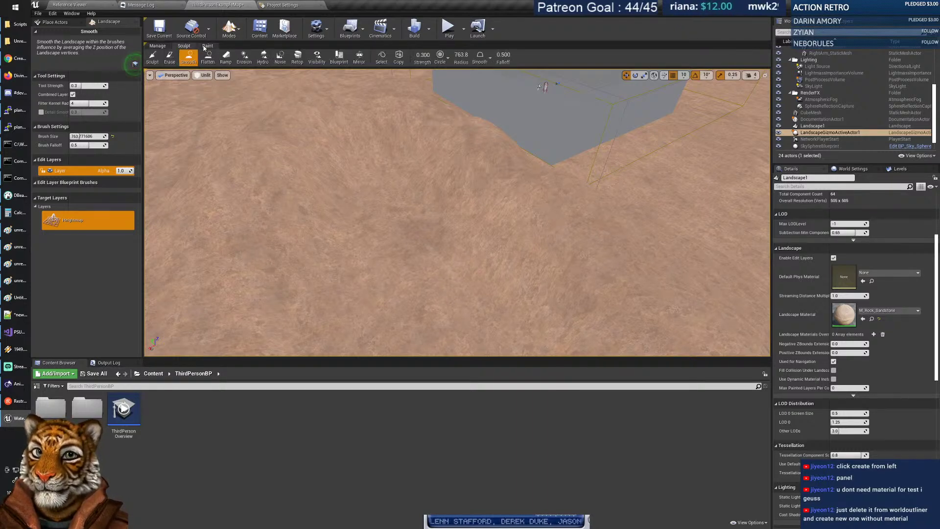
left_click(208, 46)
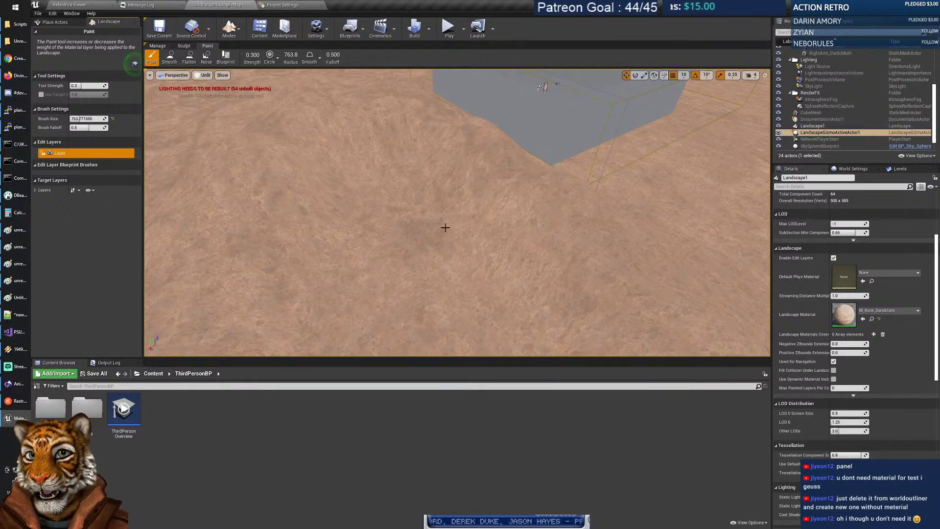
scroll(808, 313, "down", 5)
scroll(809, 313, "up", 5)
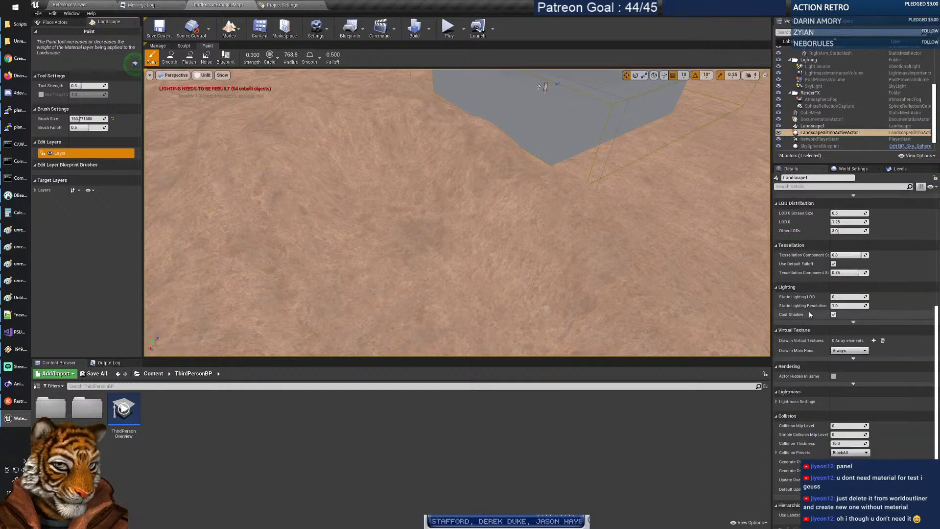
Check the landscape's material settings, switch to the Creating Landscapes documentation in the browser, and read what its Material and Layers options do.
scroll(808, 315, "up", 2)
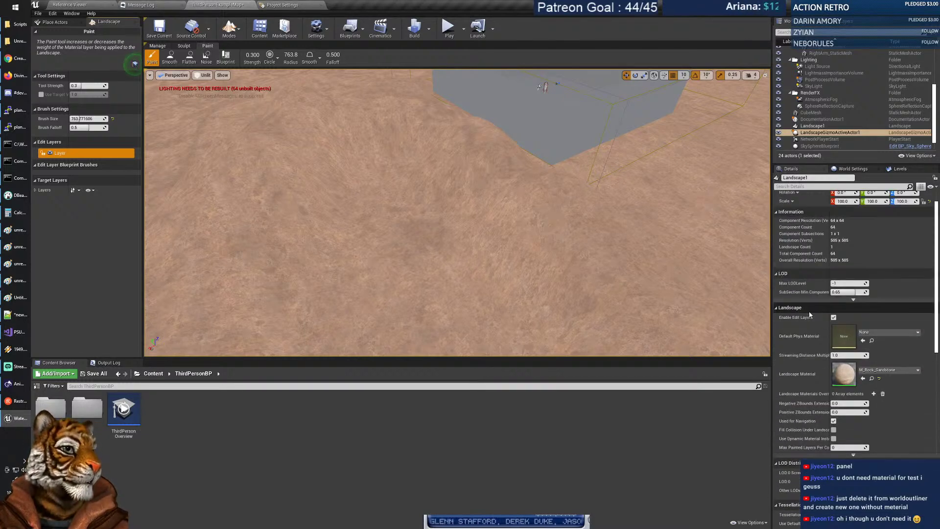
scroll(809, 314, "up", 1)
scroll(809, 315, "down", 2)
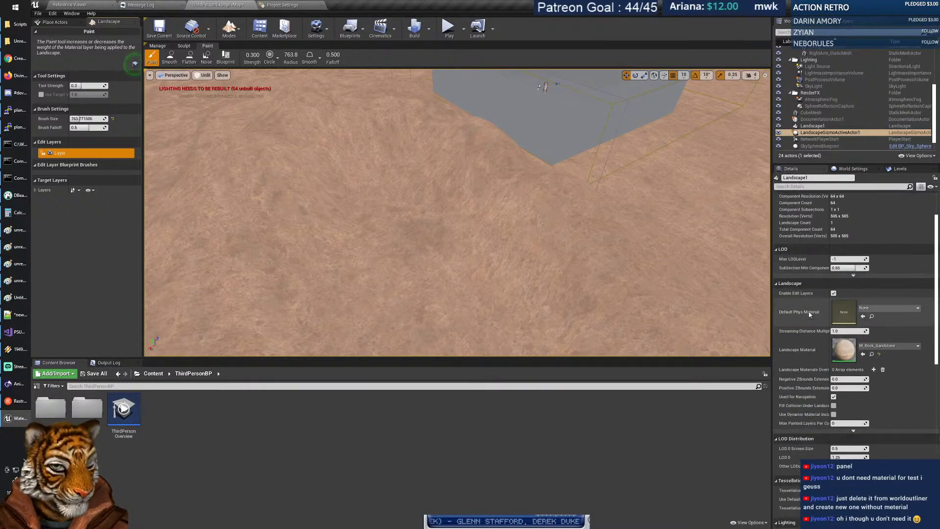
key("alt+Tab")
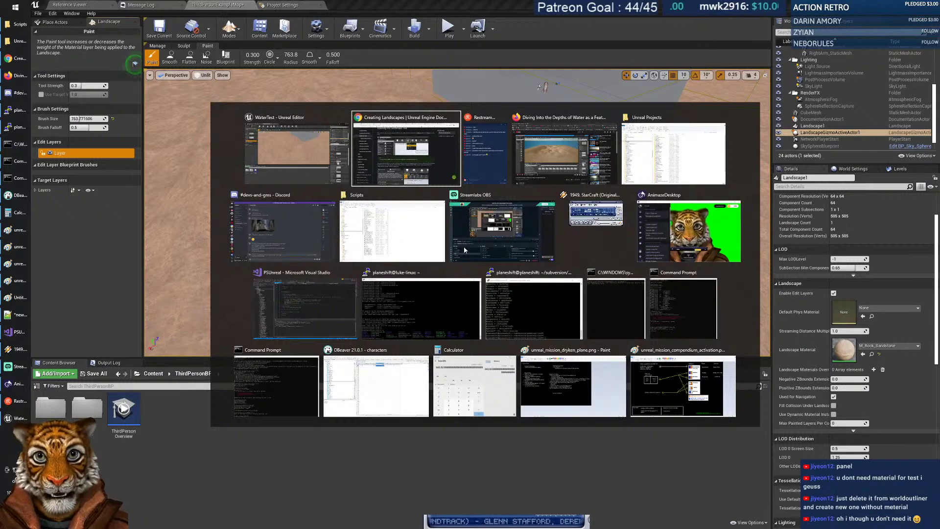
scroll(511, 285, "down", 8)
scroll(512, 285, "down", 18)
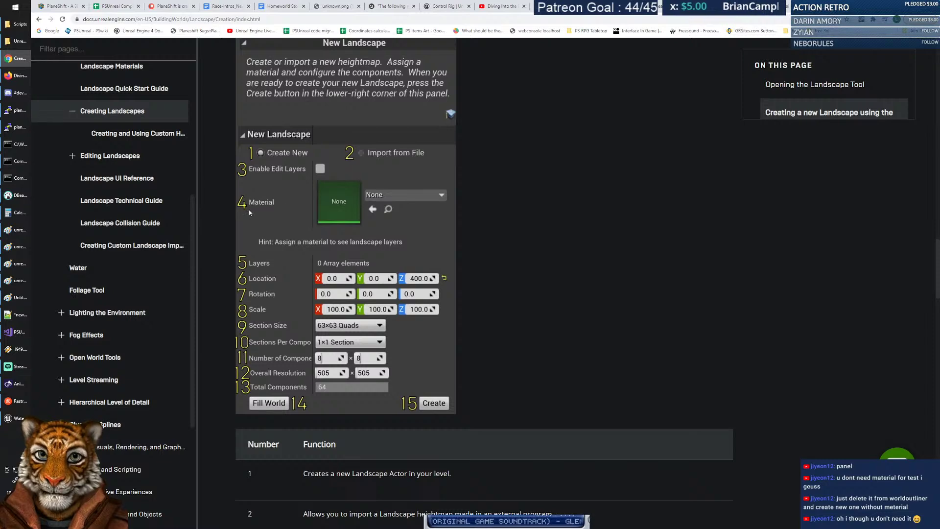
scroll(439, 234, "down", 6)
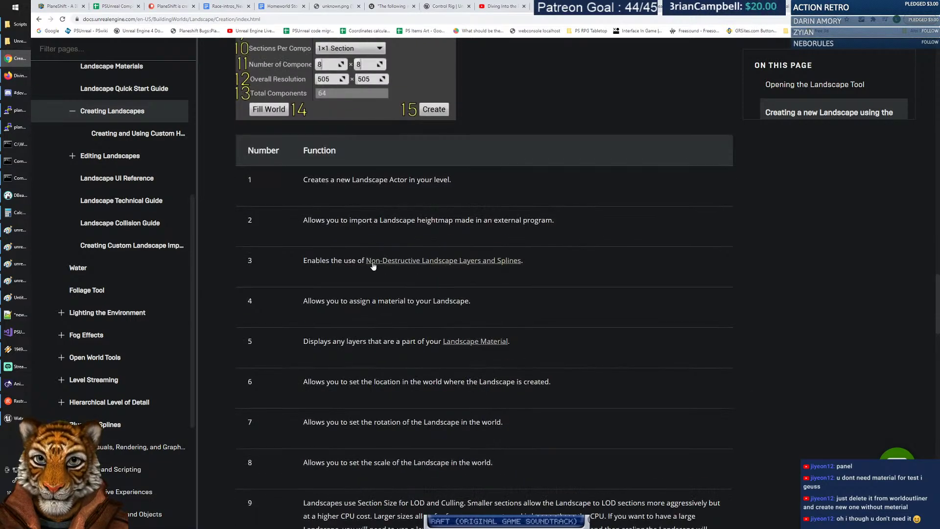
left_click_drag(300, 306, 512, 304)
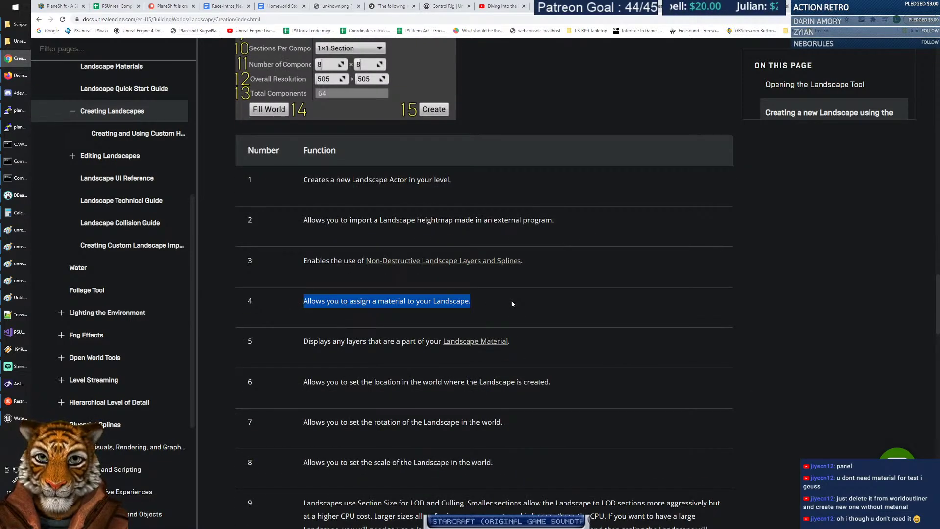
left_click(518, 301)
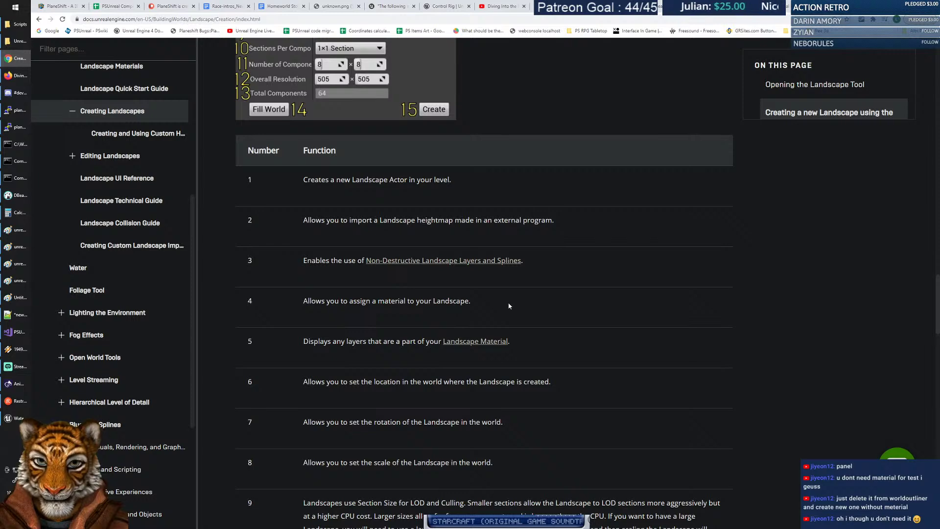
left_click_drag(302, 342, 511, 343)
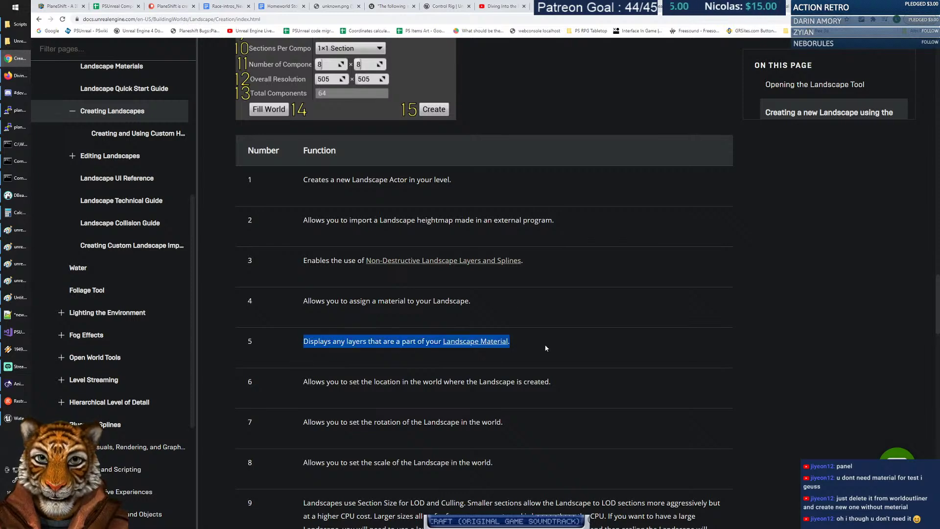
scroll(343, 233, "up", 4)
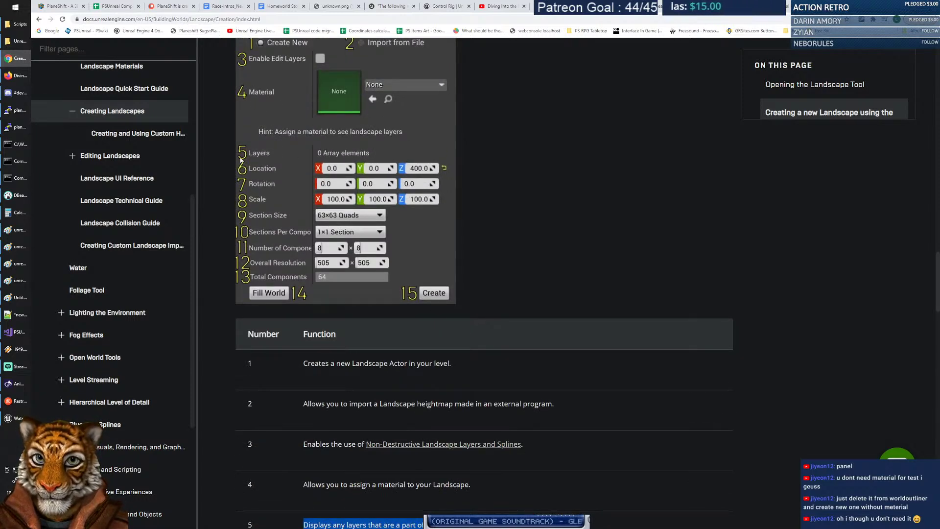
scroll(414, 337, "down", 2)
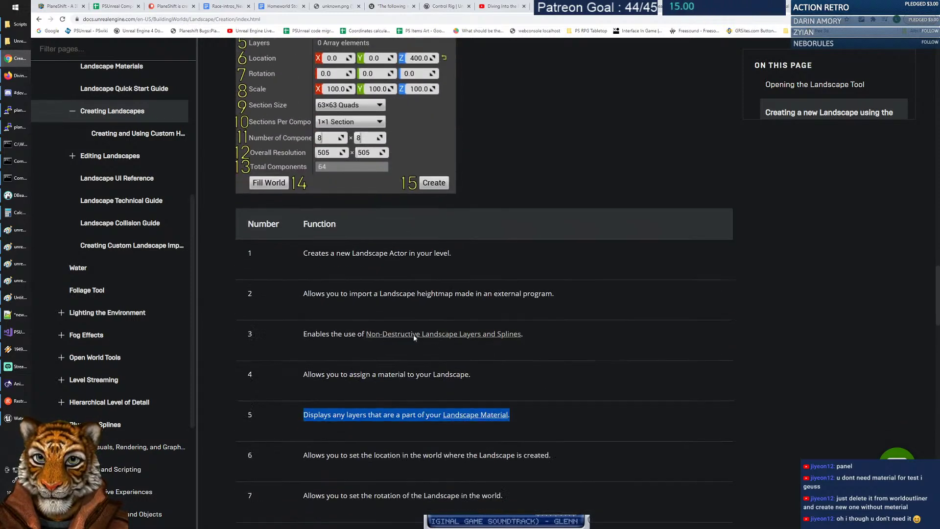
Open the linked Landscape Material documentation and read about landscape-specific material nodes, the Landscape Layer Blend node and blending layers.
left_click(471, 416)
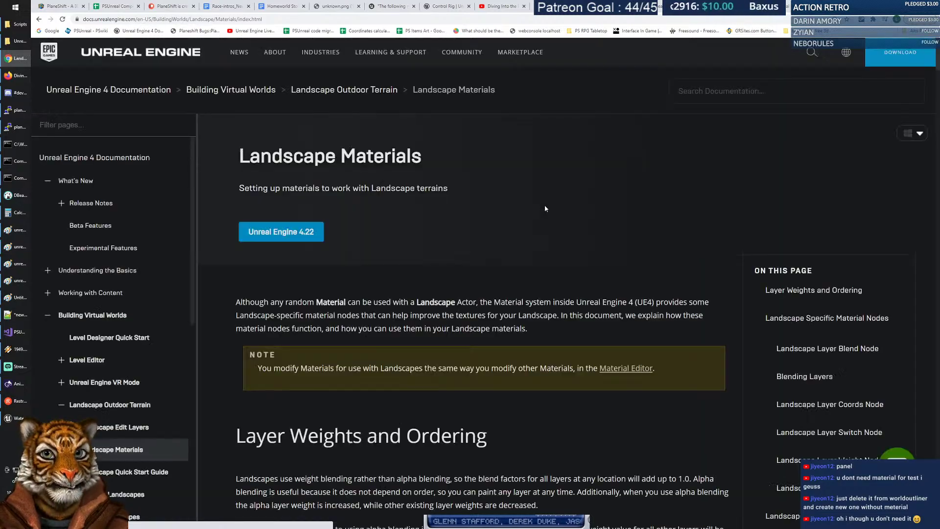
scroll(544, 209, "down", 8)
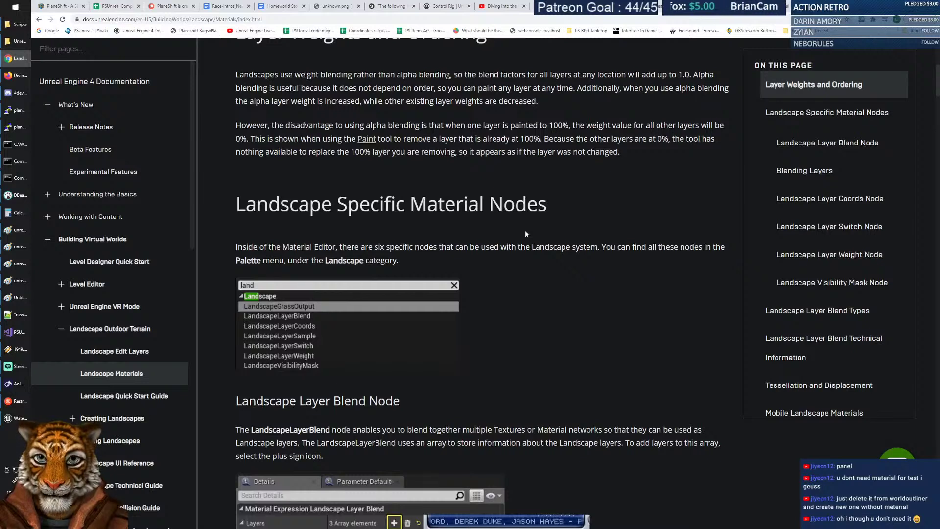
left_click_drag(236, 246, 475, 262)
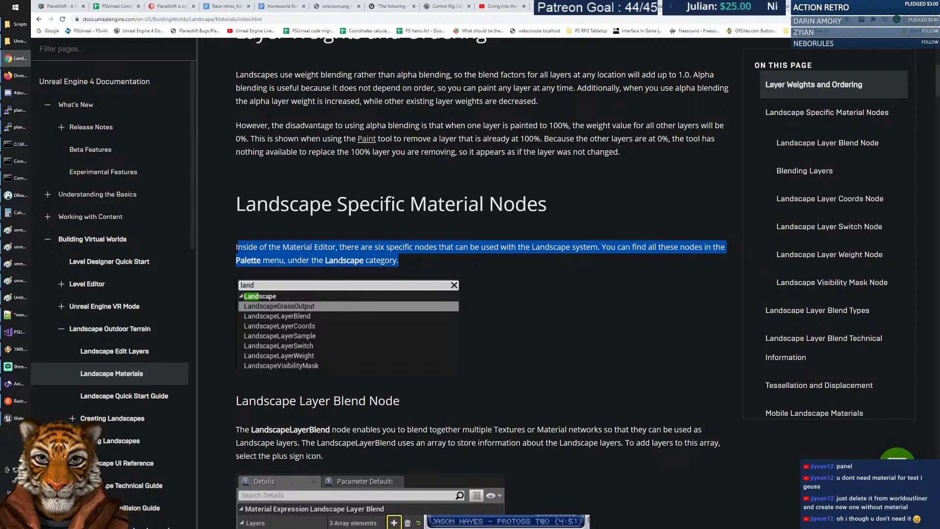
left_click(341, 262)
left_click_drag(236, 260, 527, 269)
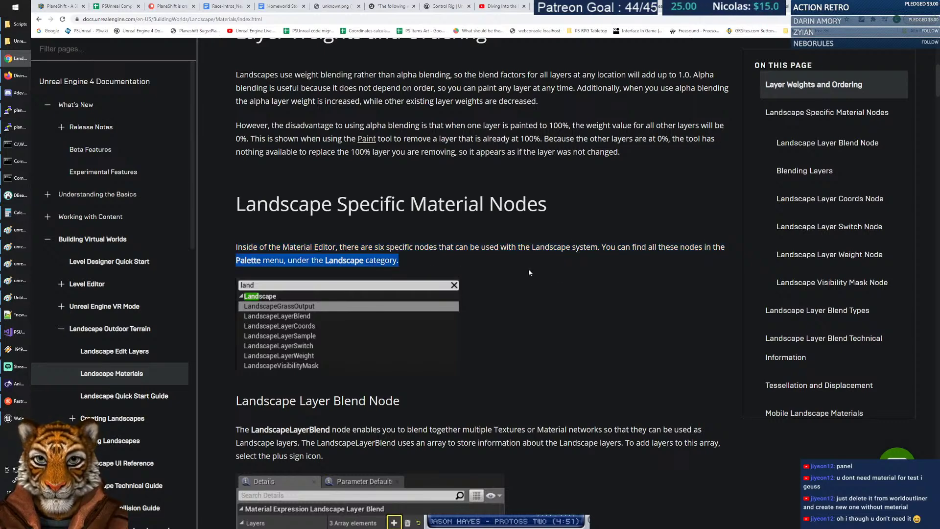
scroll(555, 278, "down", 3)
scroll(551, 278, "down", 2)
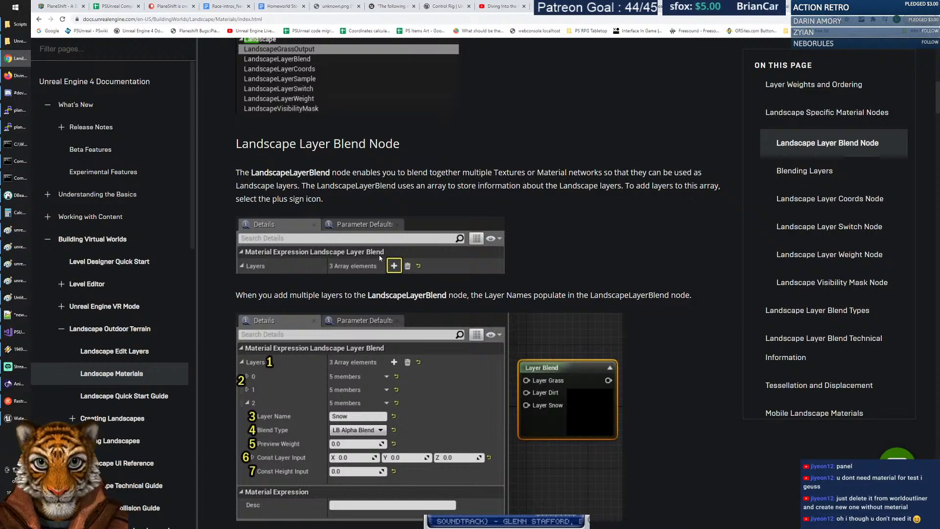
scroll(383, 257, "down", 4)
scroll(399, 237, "down", 10)
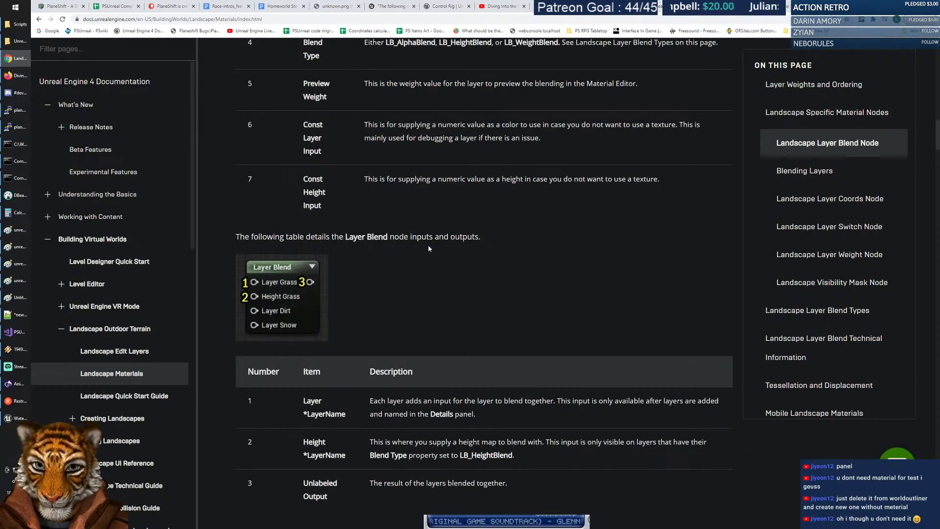
scroll(426, 274, "down", 13)
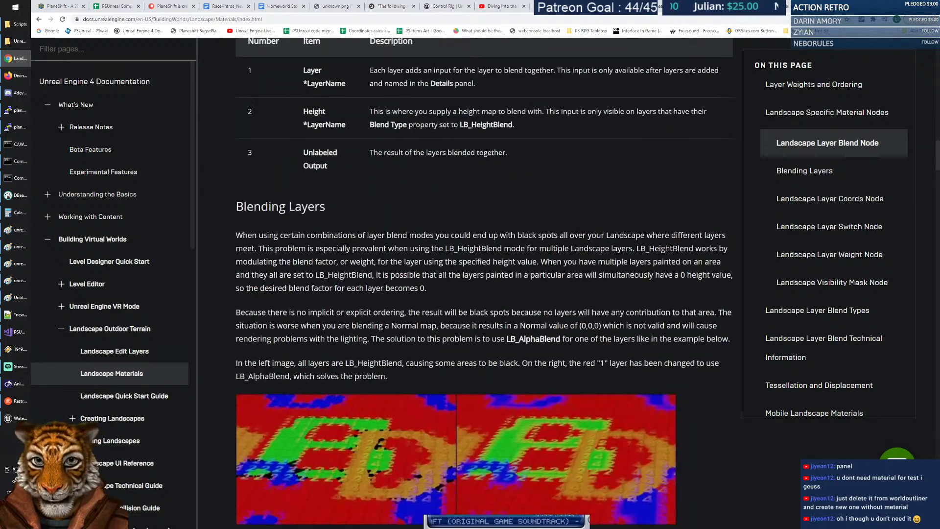
scroll(422, 267, "down", 6)
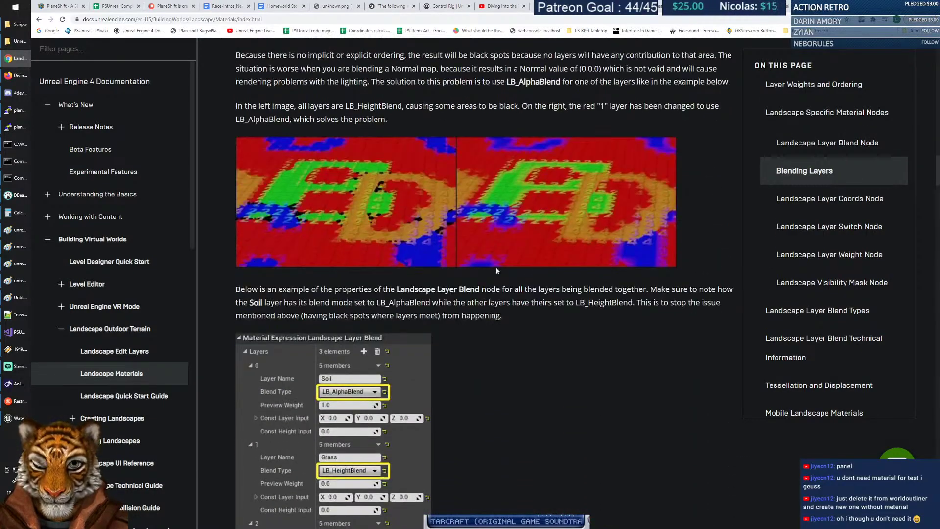
Return to Unreal Editor, locate the landscape's material asset, and search the whole Content folder for "landscape", clearing the search when done.
key("alt+Tab")
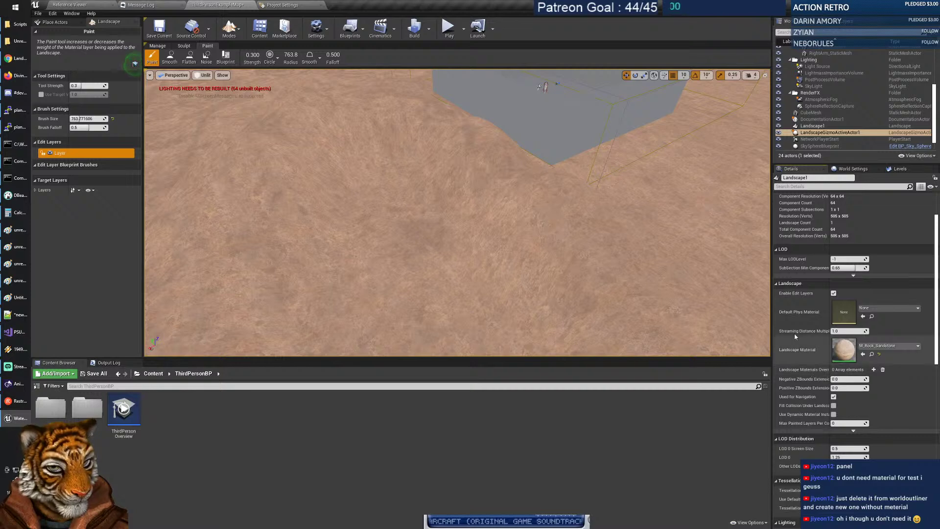
left_click(871, 354)
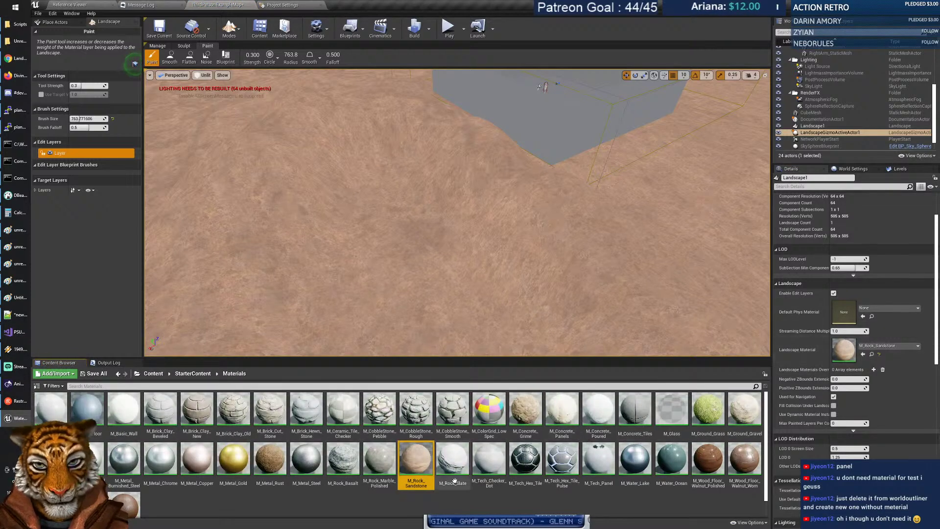
left_click(36, 386)
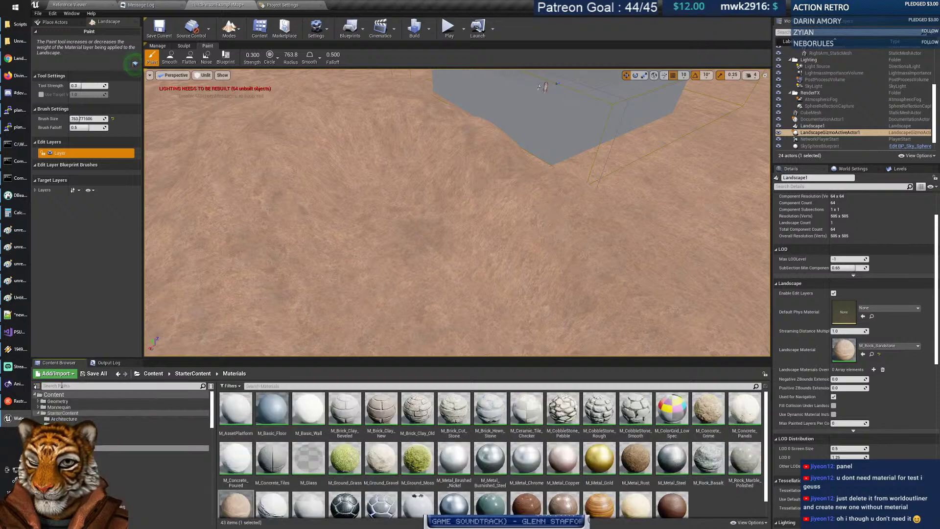
left_click(54, 394)
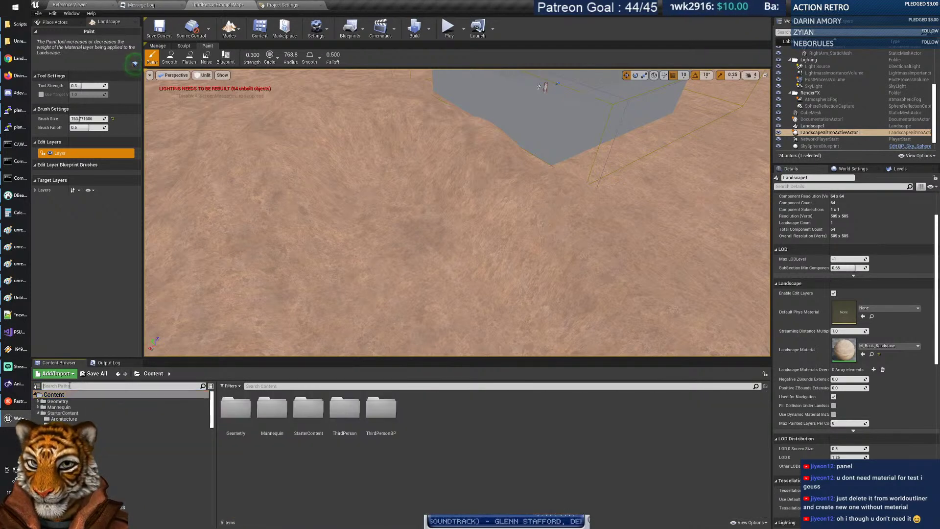
left_click(314, 386)
type("landscape")
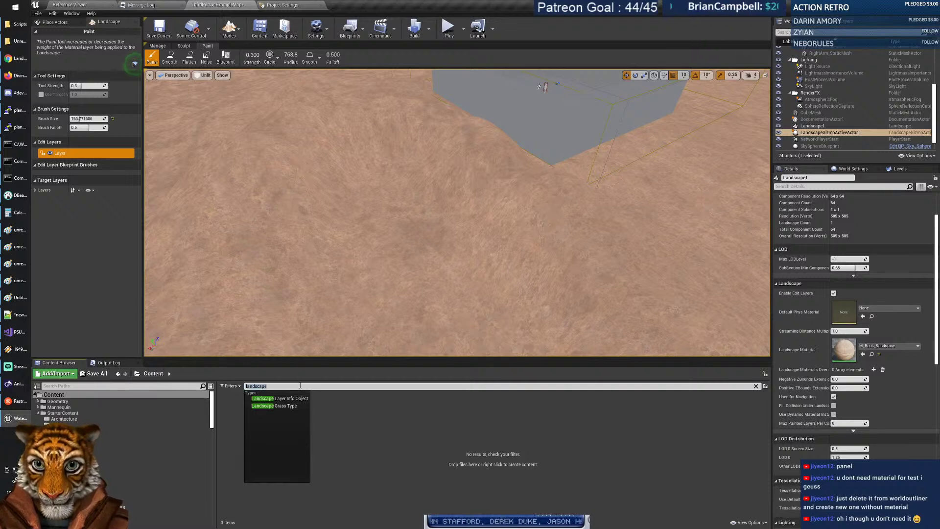
left_click(389, 415)
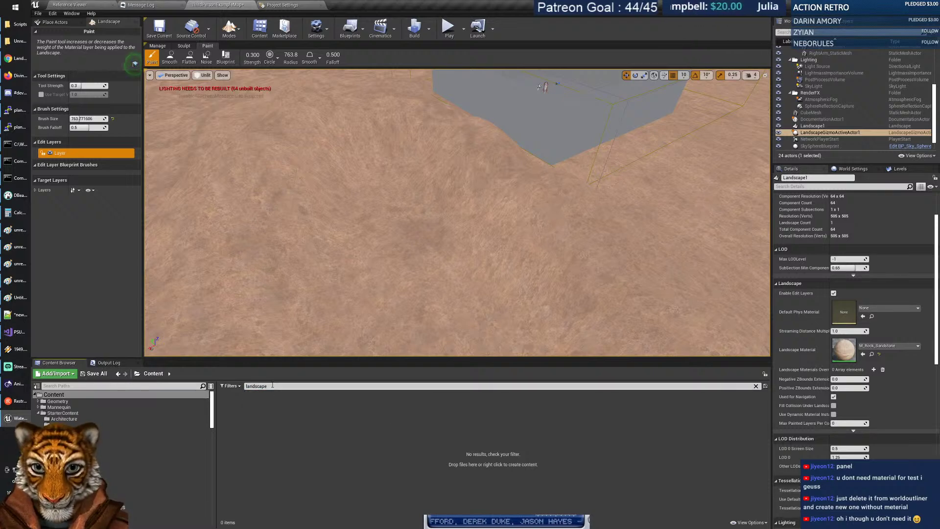
key("BackSpace")
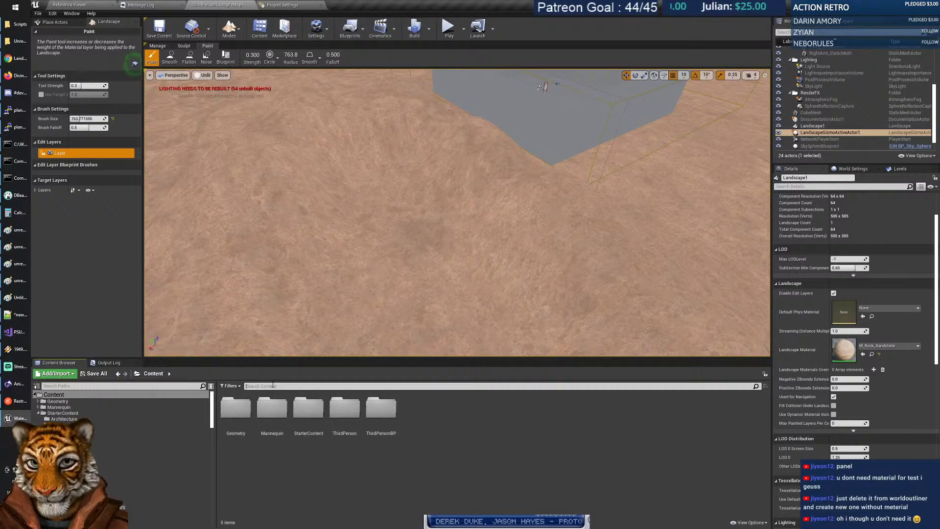
Switch to the browser, skim the layer blend example and Landscape Layer Coords Node section, and return to Unreal Editor.
key("alt+Tab")
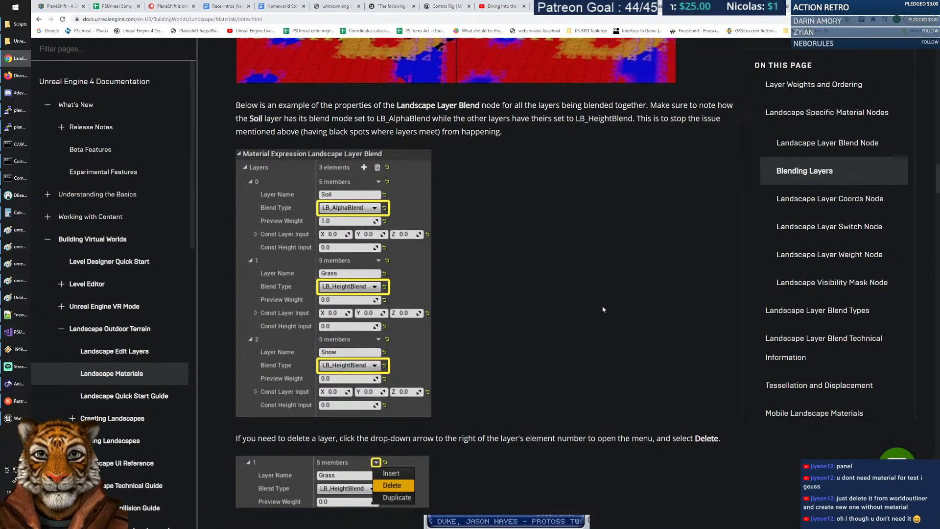
scroll(547, 304, "down", 8)
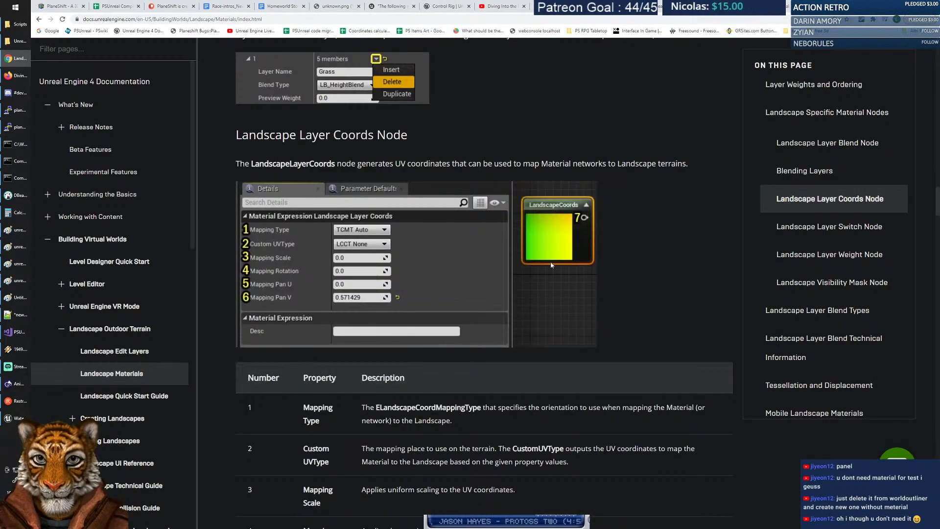
key("alt+Tab")
key("alt+Tab")
key("alt+Tab")
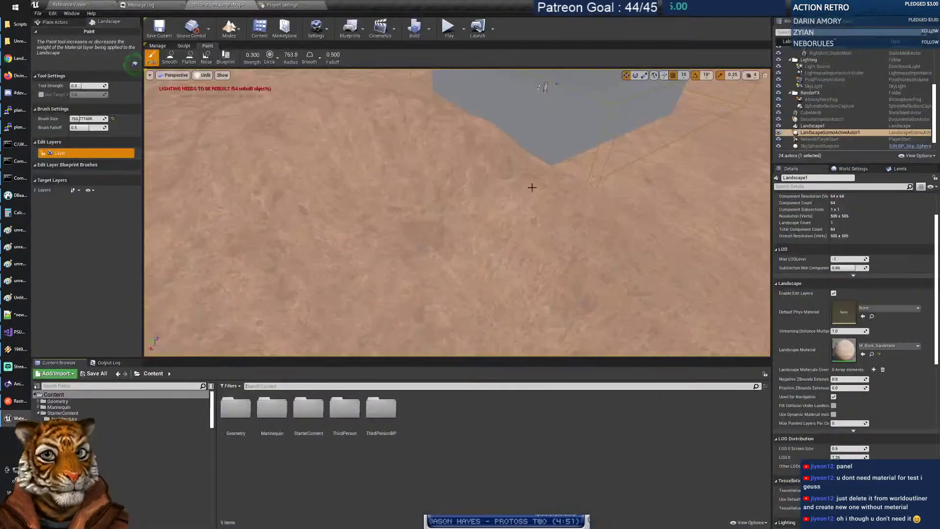
Switch the landscape editing from Paint to the Sculpt tool and inspect the terrain in front of the arena.
mouse_move(531, 187)
right_mouse_down()
mouse_move(535, 231)
mouse_move(537, 192)
mouse_move(538, 210)
mouse_move(519, 162)
right_mouse_up()
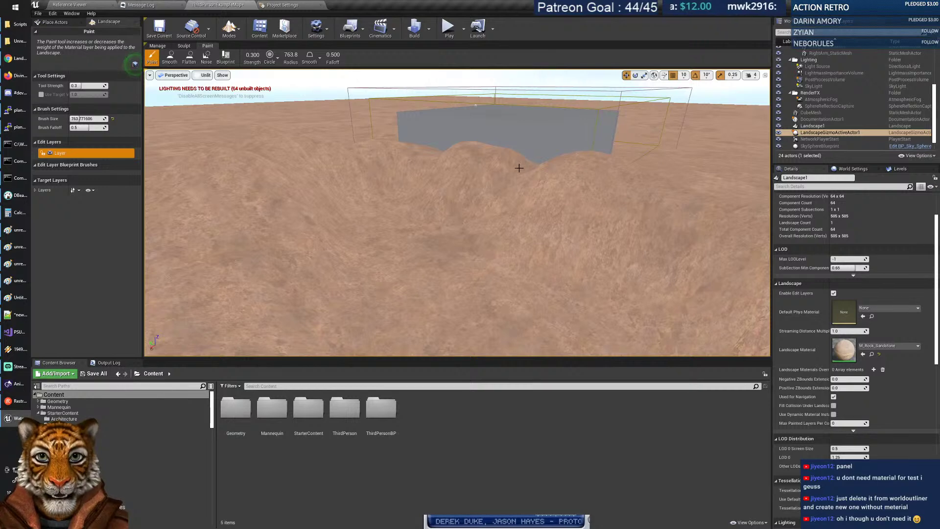
left_click(184, 45)
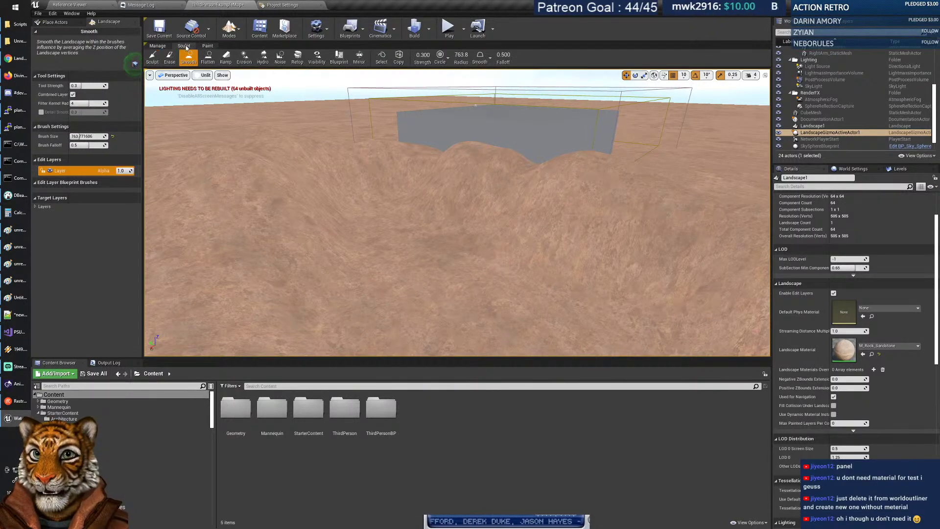
left_click(152, 57)
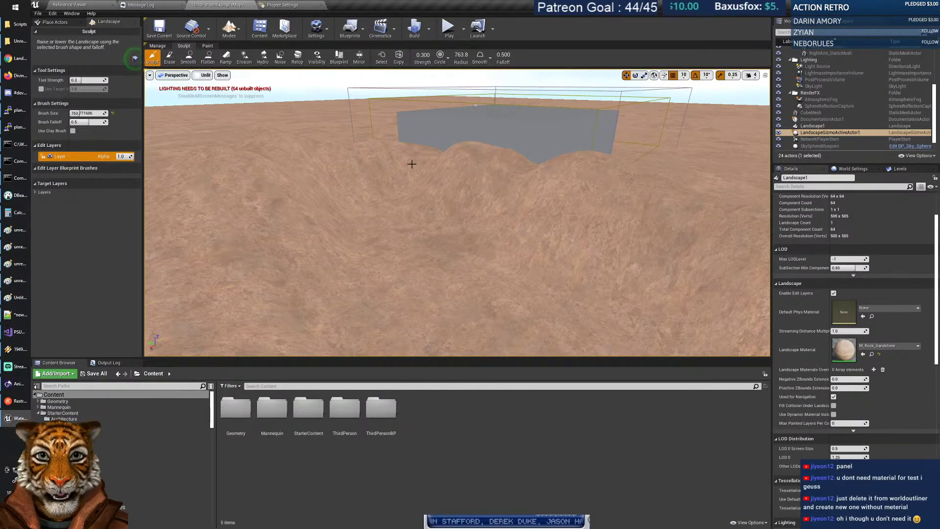
mouse_move(411, 164)
left_mouse_down()
mouse_move(329, 149)
mouse_move(256, 182)
left_mouse_up()
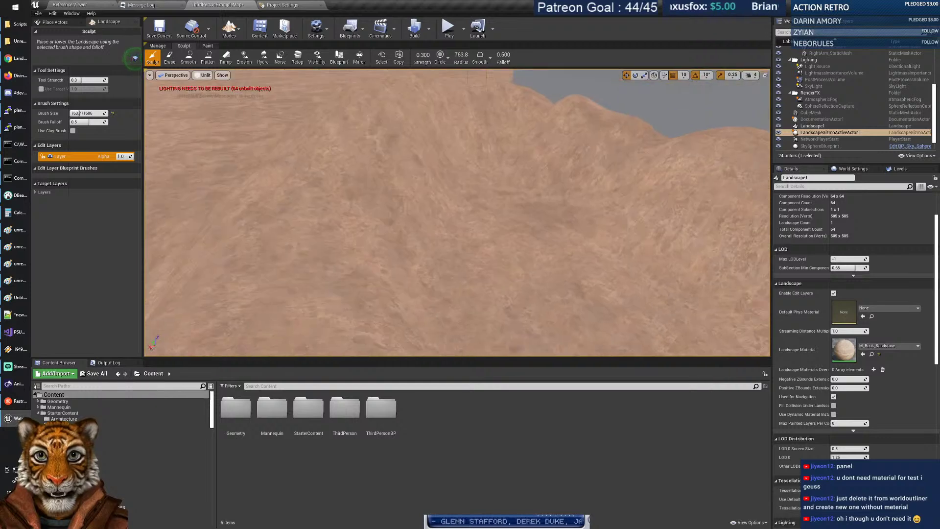
mouse_move(485, 188)
right_mouse_down()
mouse_move(509, 213)
mouse_move(486, 187)
right_mouse_up()
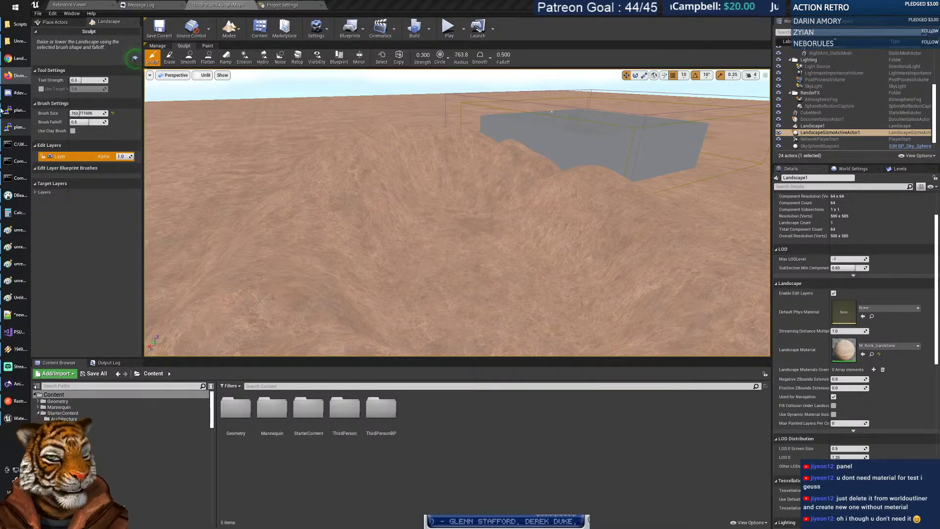
Switch the editor from Landscape mode to Select mode.
left_click(229, 28)
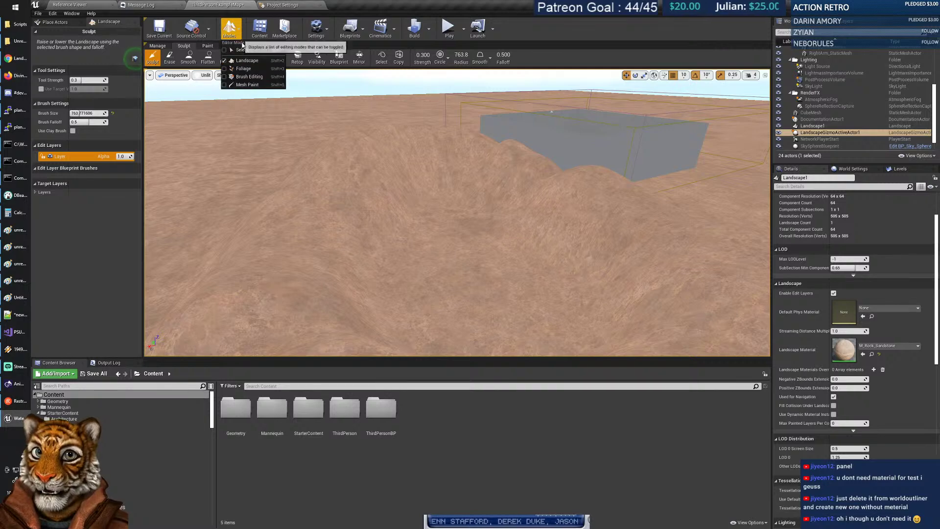
left_click(240, 58)
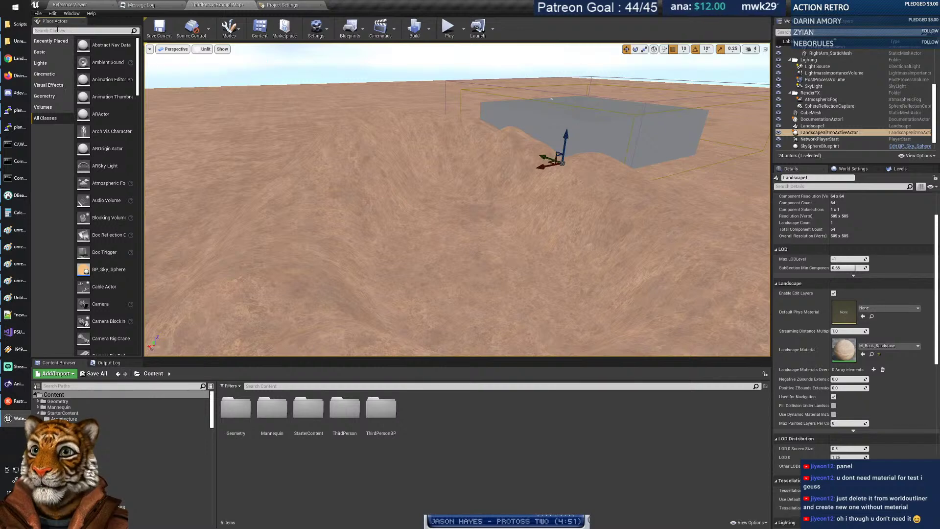
Search the placeable actor classes for "water", clearing the search when done.
type("water")
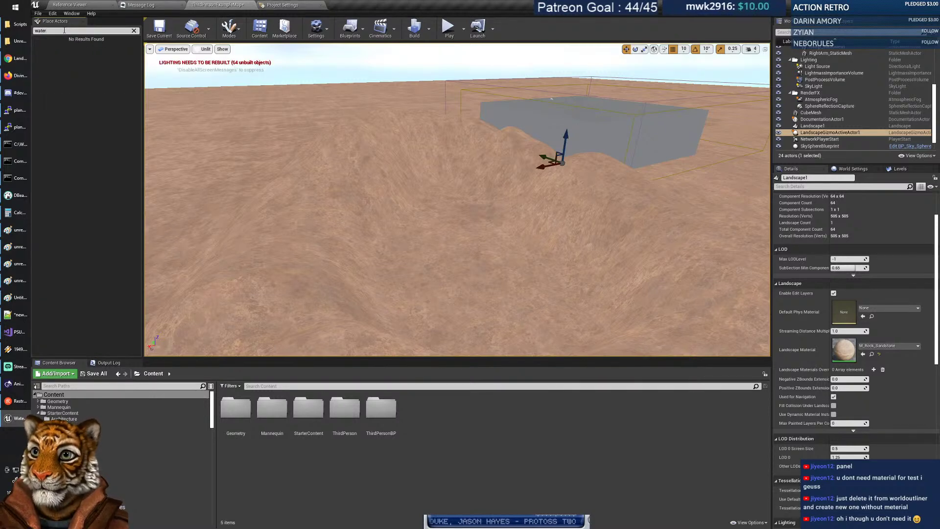
key("BackSpace")
key("BackSpace")
key("BackSpace")
key("BackSpace")
key("BackSpace")
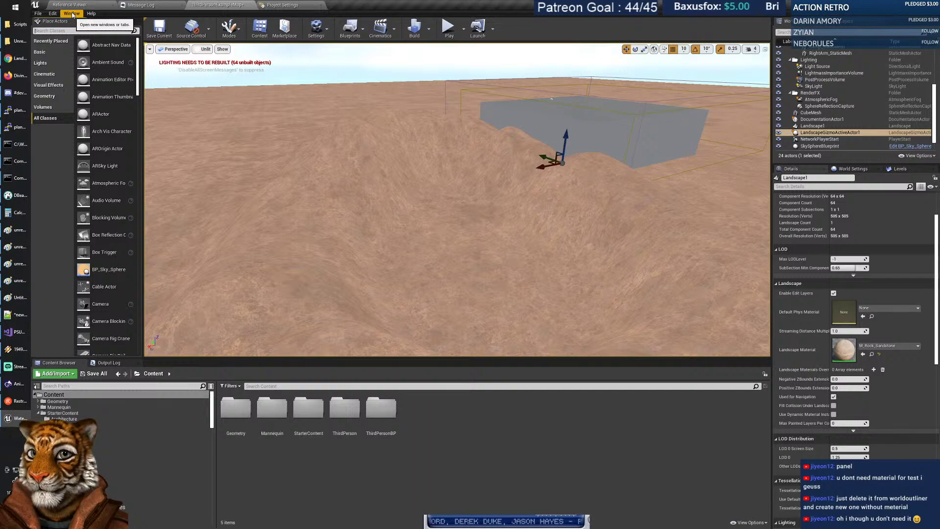
Find the experimental Water plugin by searching the project's plugins for "water" and enable it.
left_click(72, 14)
mouse_move(39, 13)
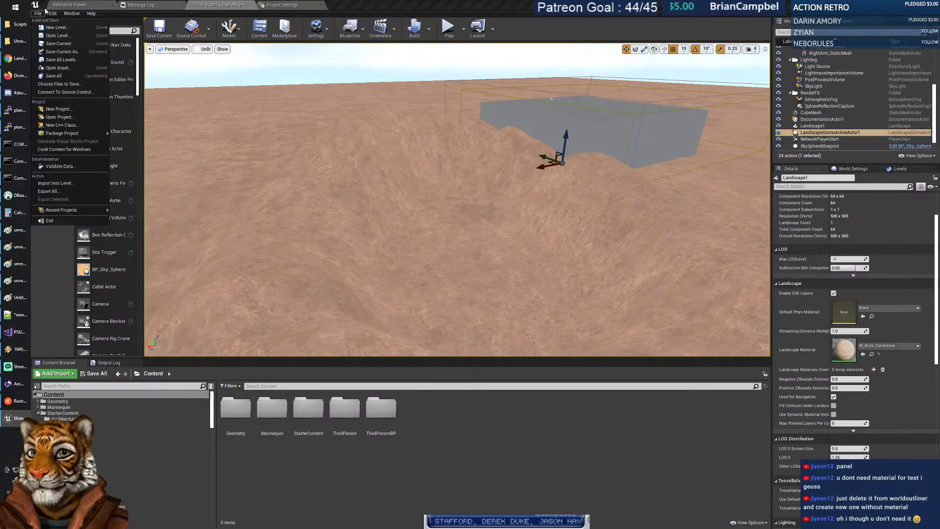
left_click(74, 133)
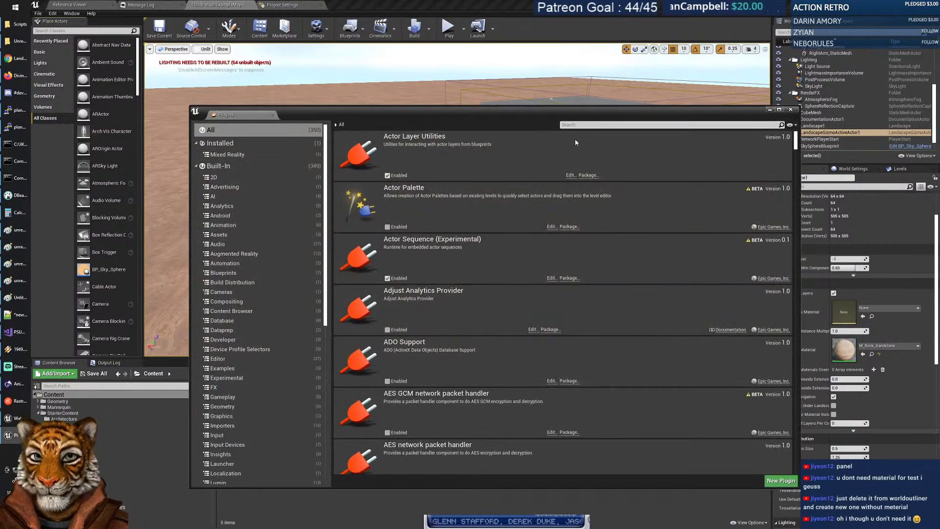
left_click(578, 124)
type("water")
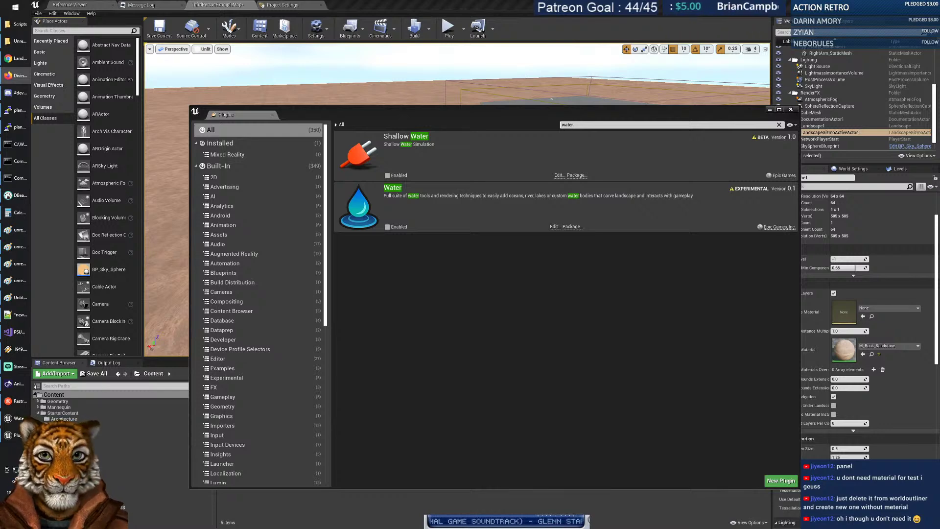
left_click(388, 227)
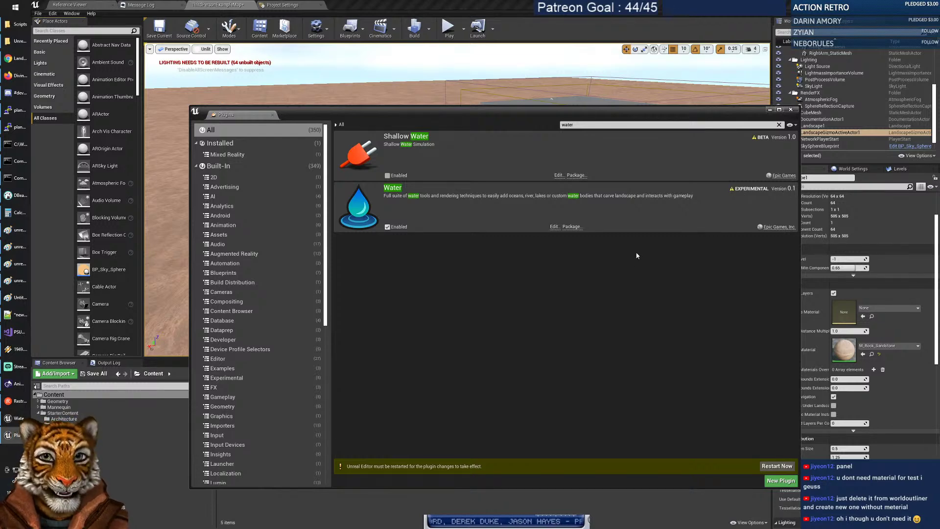
Restart the editor to apply the Water plugin, saving the modified ThirdPersonExampleMap level.
left_click(771, 466)
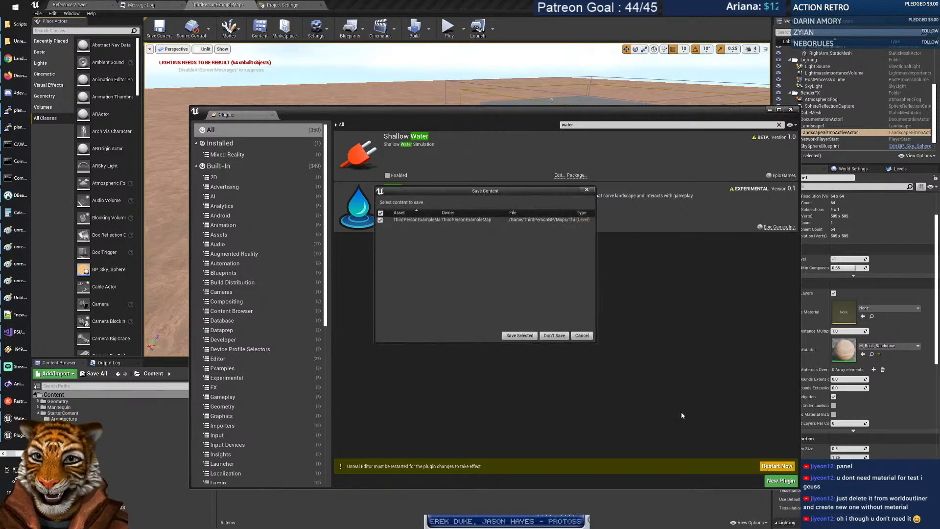
left_click(531, 336)
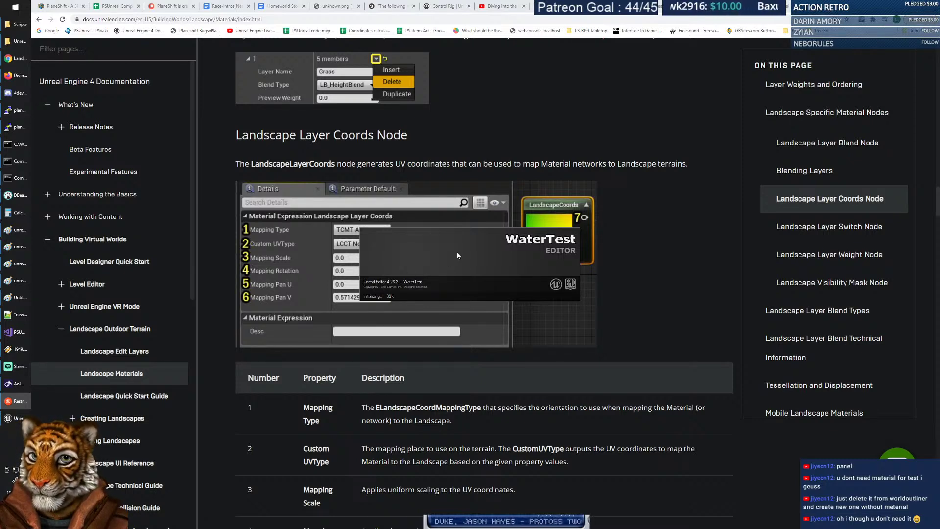
Switch to Task Manager and examine the CPU load of the UE4Editor process group while the project loads.
key("ctrl+shift+Escape")
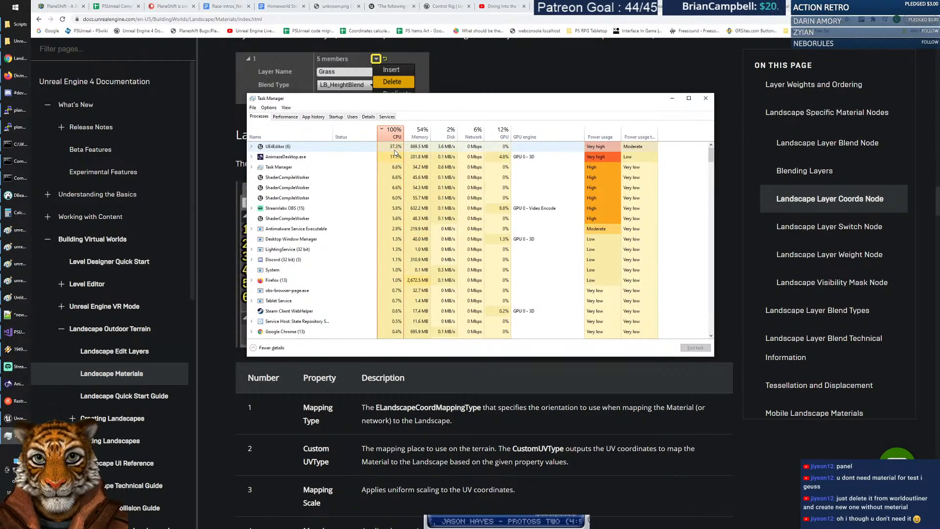
left_click(252, 146)
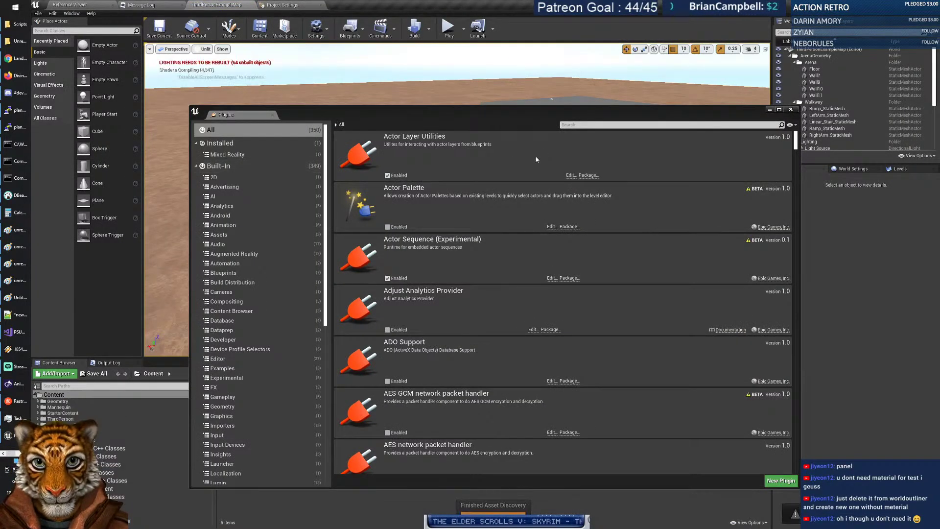
Close the Plugins window and list all classes of placeable actors.
left_click(789, 110)
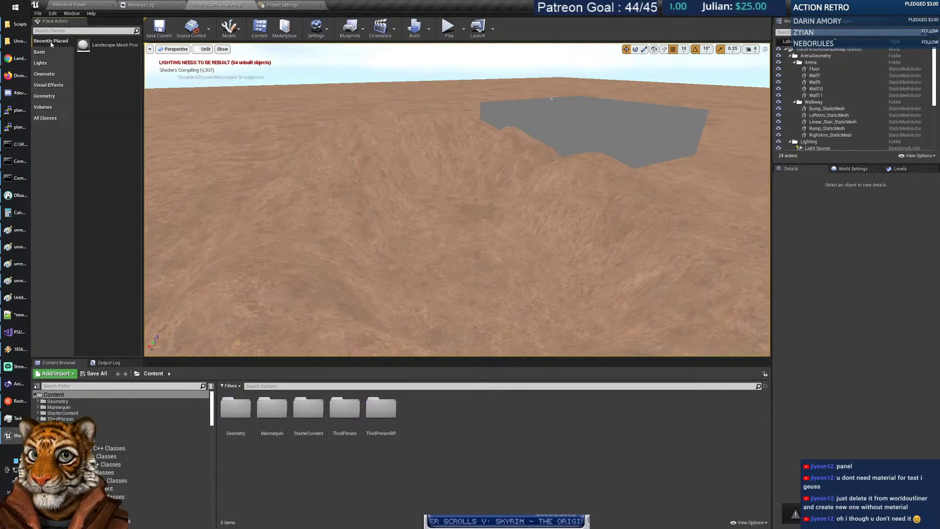
left_click(44, 96)
left_click(51, 118)
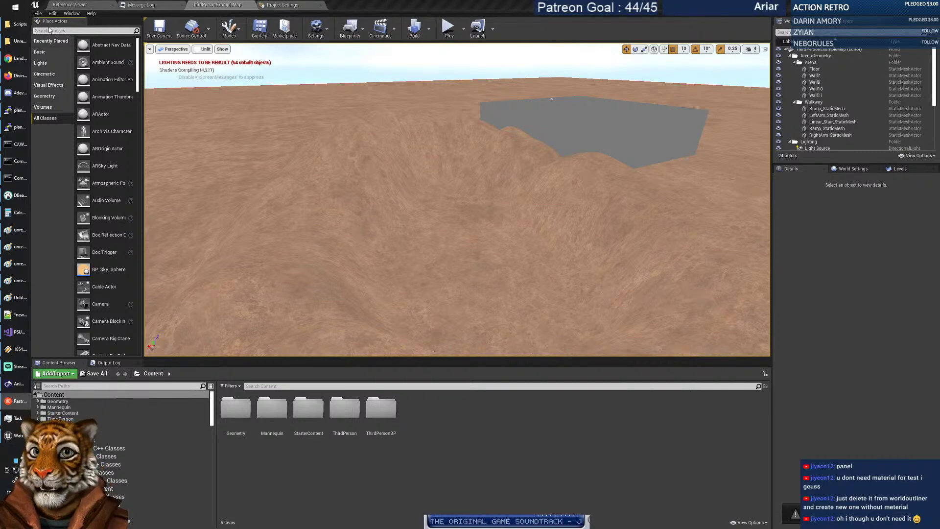
right_click(71, 23)
left_click(65, 28)
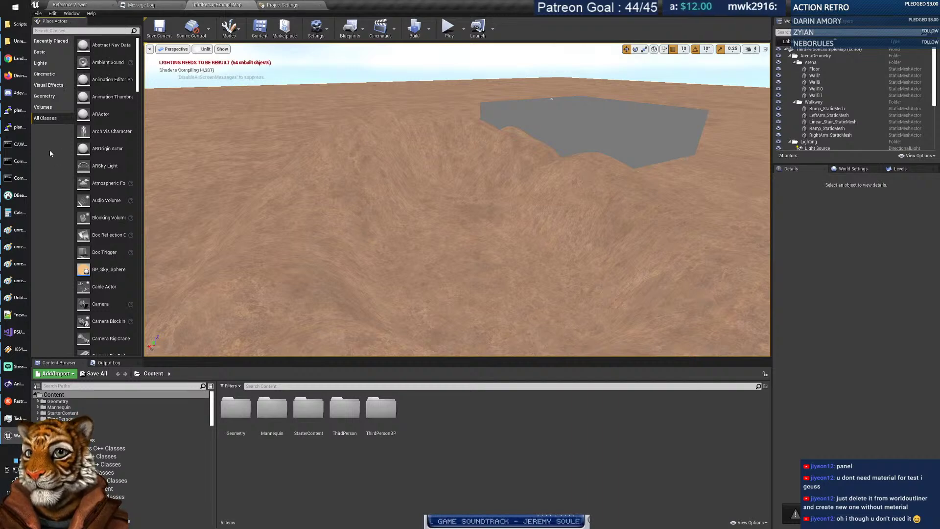
Reorder the open editor documents so the ThirdPersonExampleMap level comes before the Reference Viewer.
left_click(80, 5)
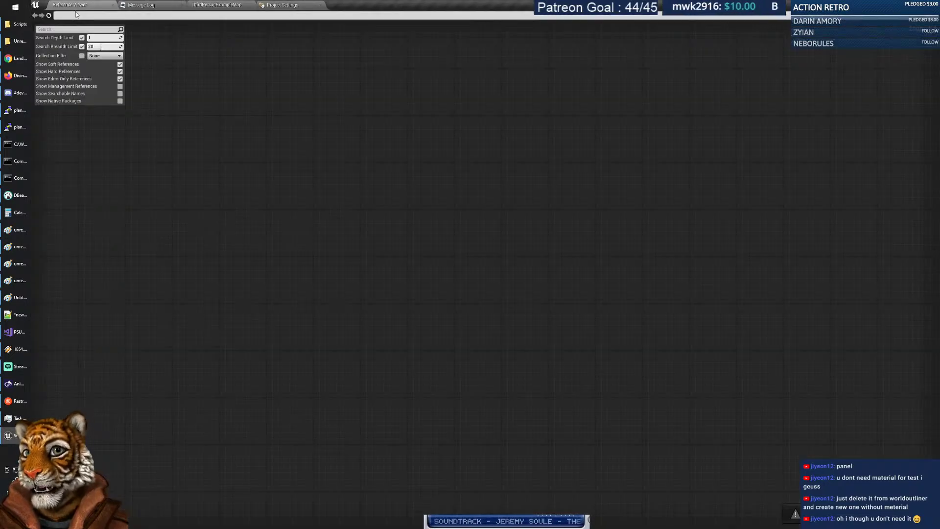
left_click_drag(216, 5, 51, 4)
left_click(71, 14)
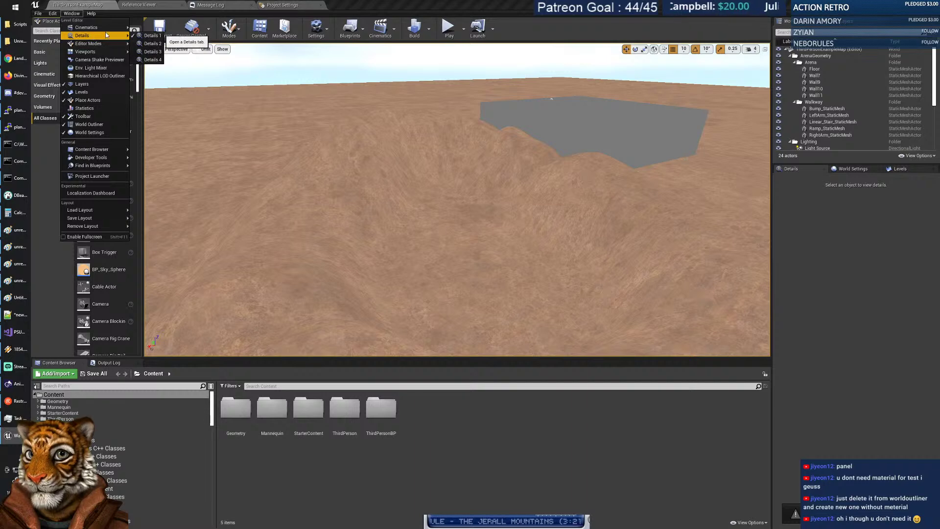
mouse_move(99, 45)
key("Escape")
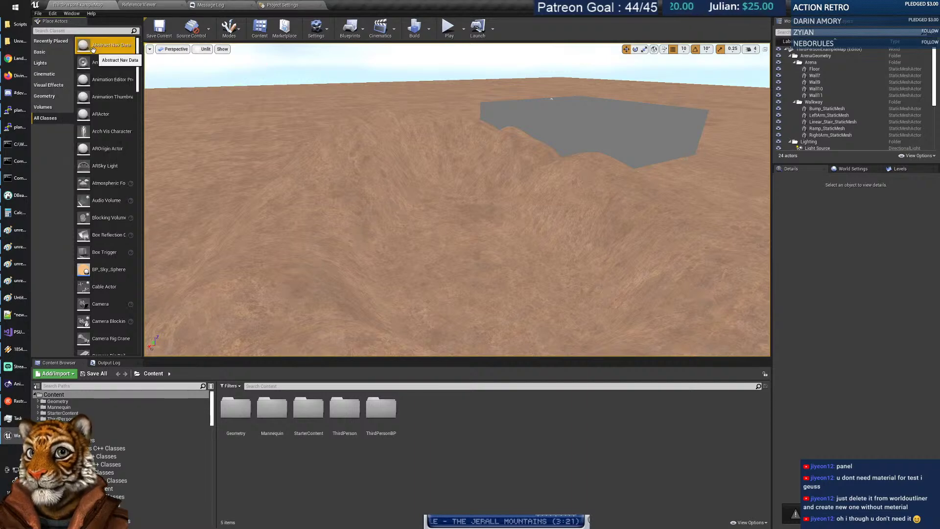
left_click(72, 13)
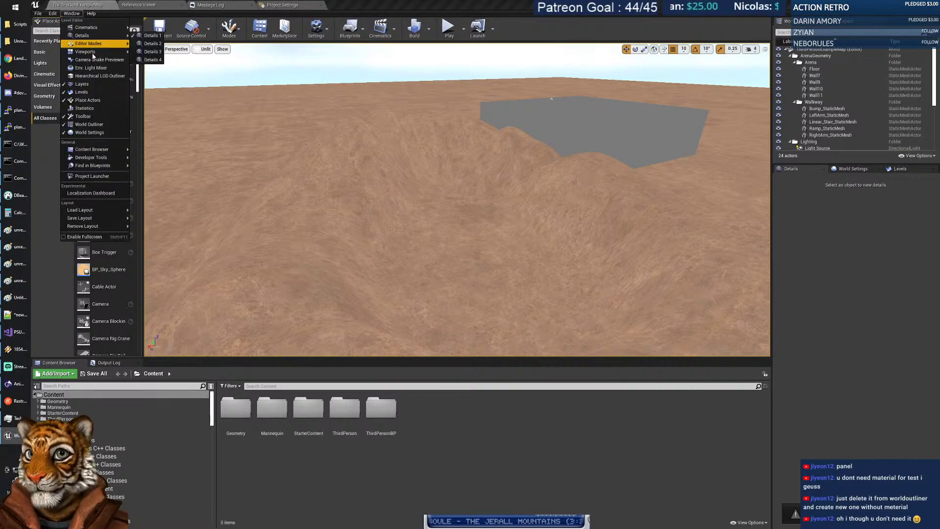
mouse_move(93, 51)
left_click(147, 52)
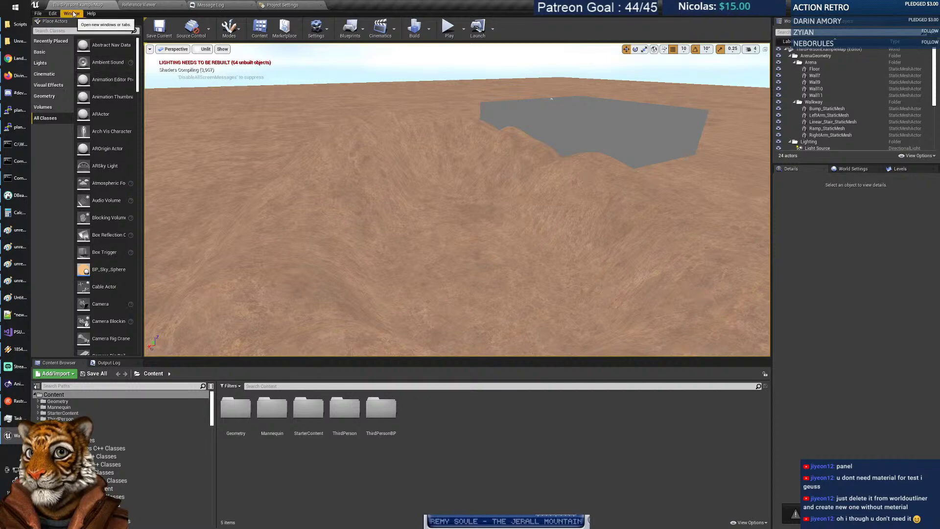
left_click(73, 13)
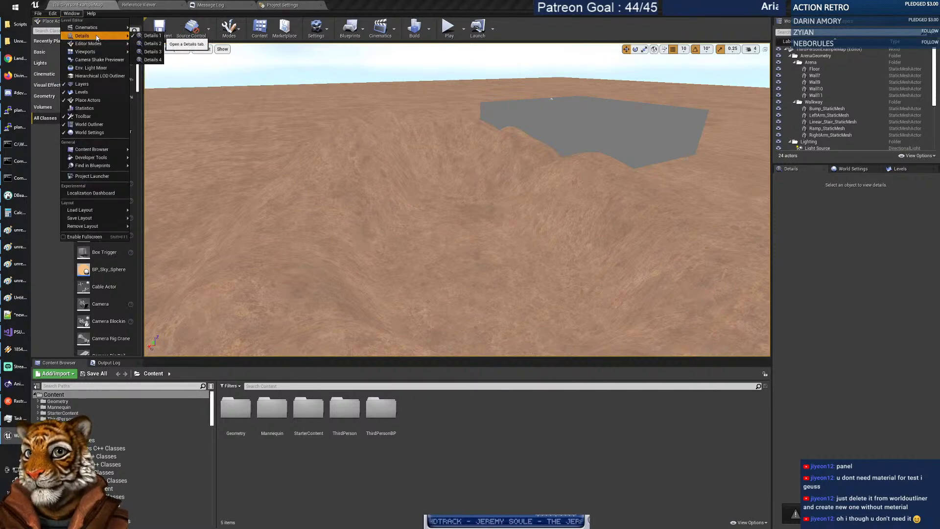
left_click(74, 22)
left_click(71, 13)
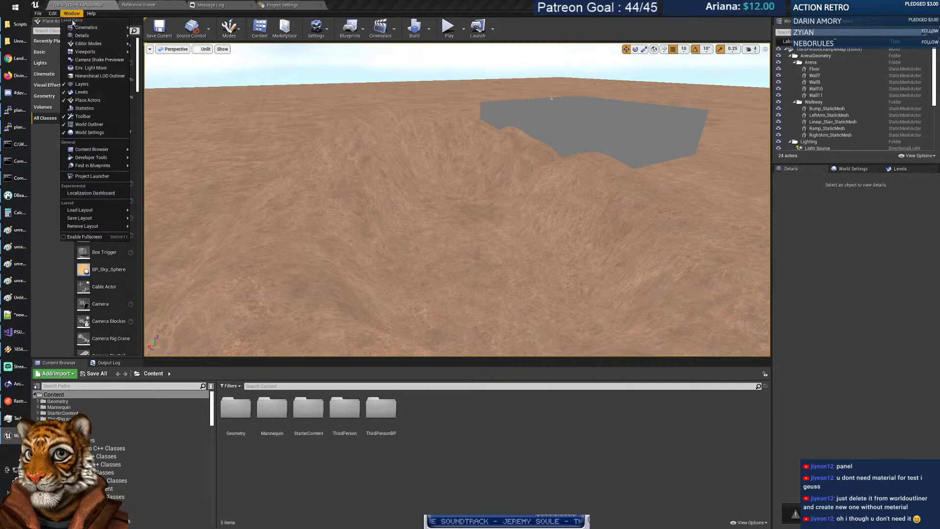
mouse_move(92, 152)
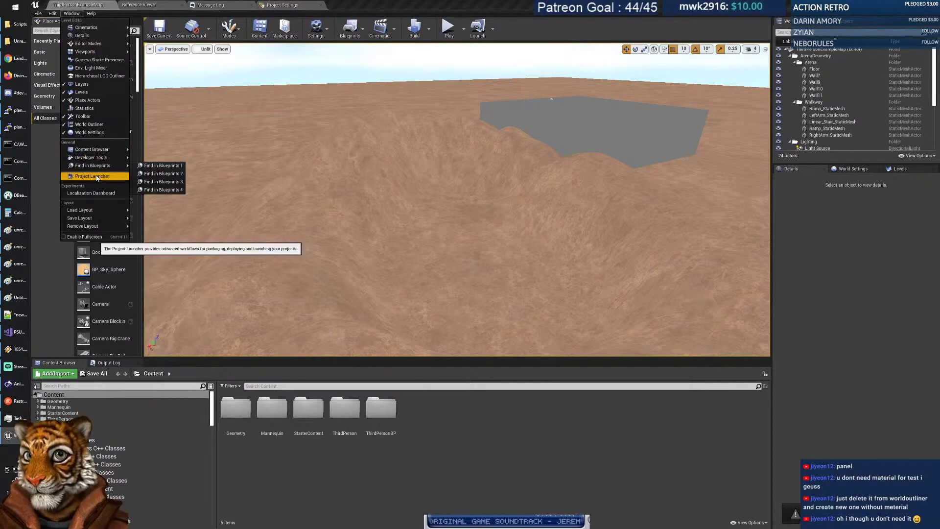
left_click(94, 176)
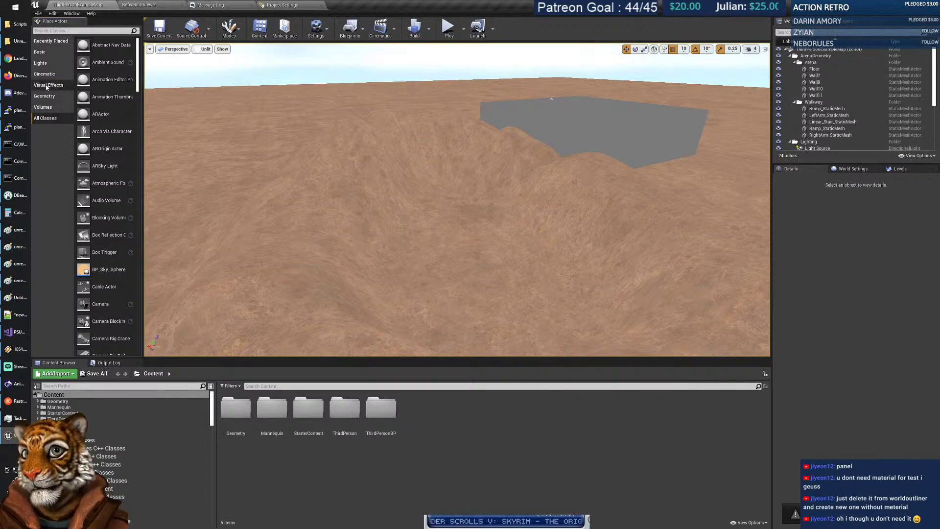
Search the placeable actors for "water" and place a Water Body Ocean in the hollow of the landscape.
left_click(46, 86)
left_click(44, 73)
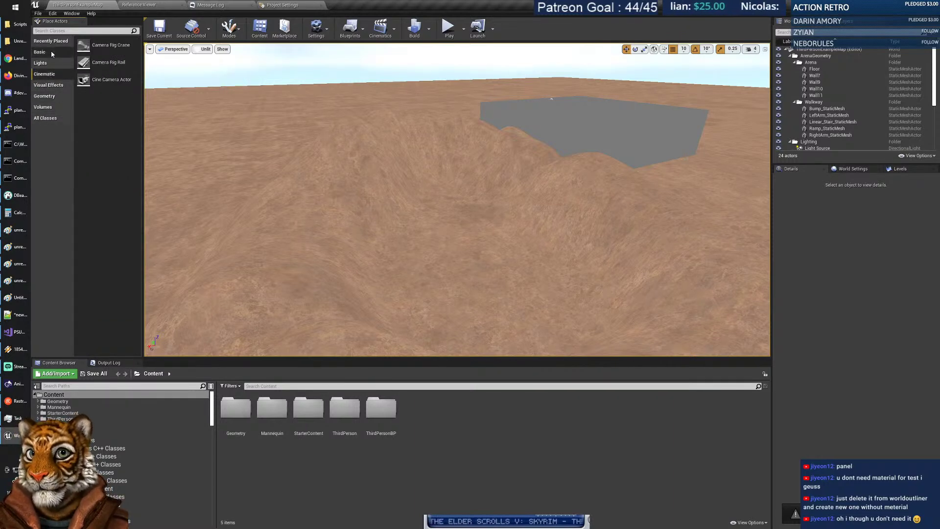
left_click(49, 52)
left_click(49, 41)
left_click(47, 53)
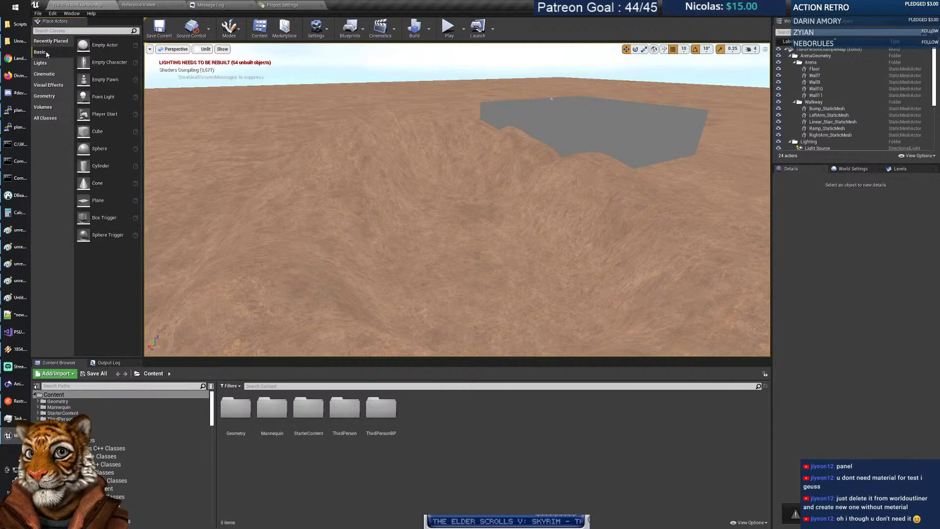
left_click(48, 41)
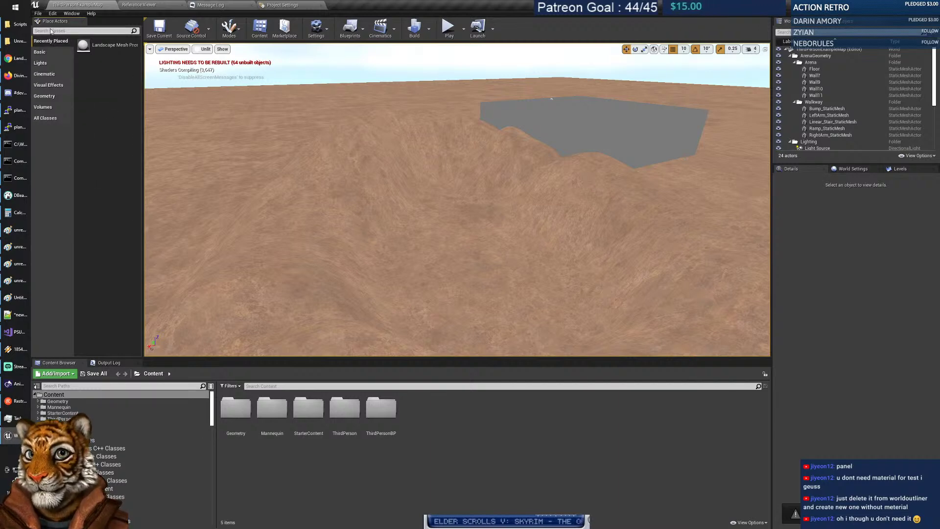
left_click(50, 31)
type("water")
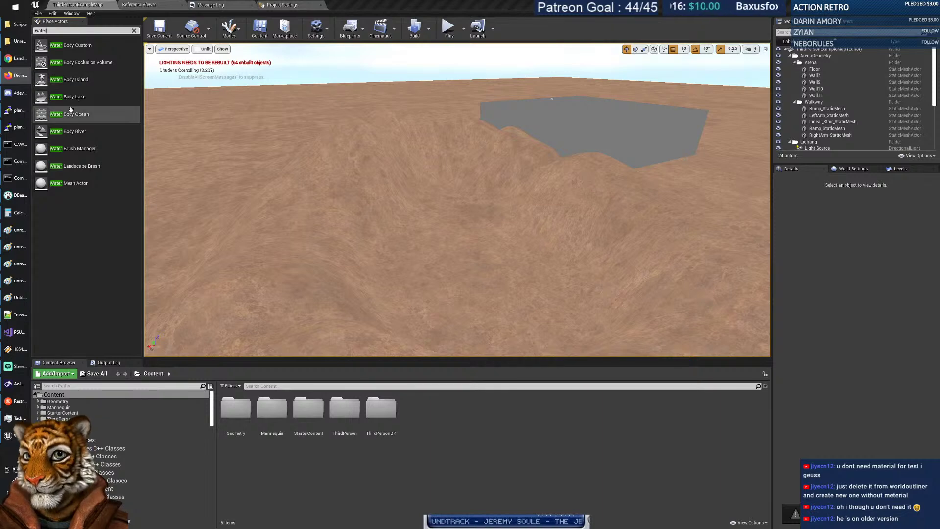
left_click_drag(71, 114, 455, 194)
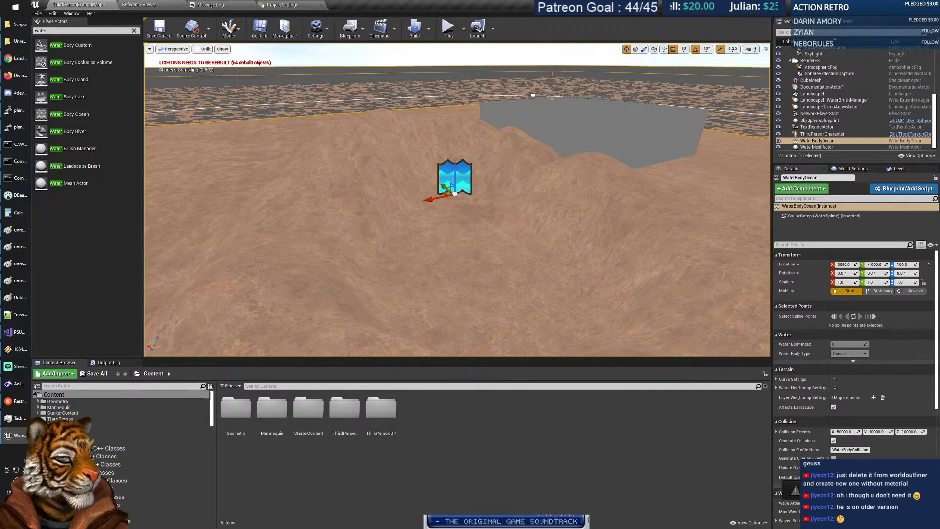
Try to lower the ocean water body to a Z location of -210.
right_click_drag(476, 215, 338, 198)
left_click_drag(573, 171, 574, 181)
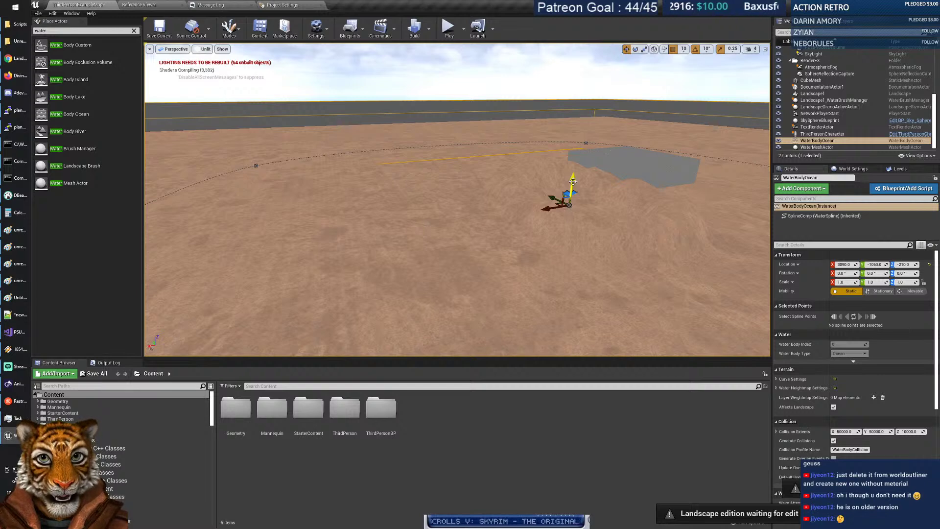
key("ctrl+z")
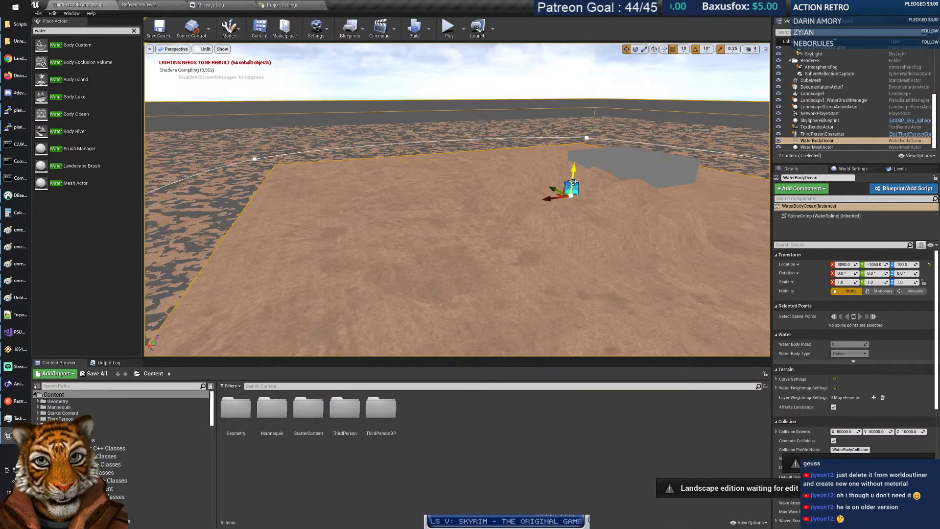
Raise the ocean water body above the landscape to a Z location of 450.
left_click(456, 211)
scroll(484, 205, "down", 5)
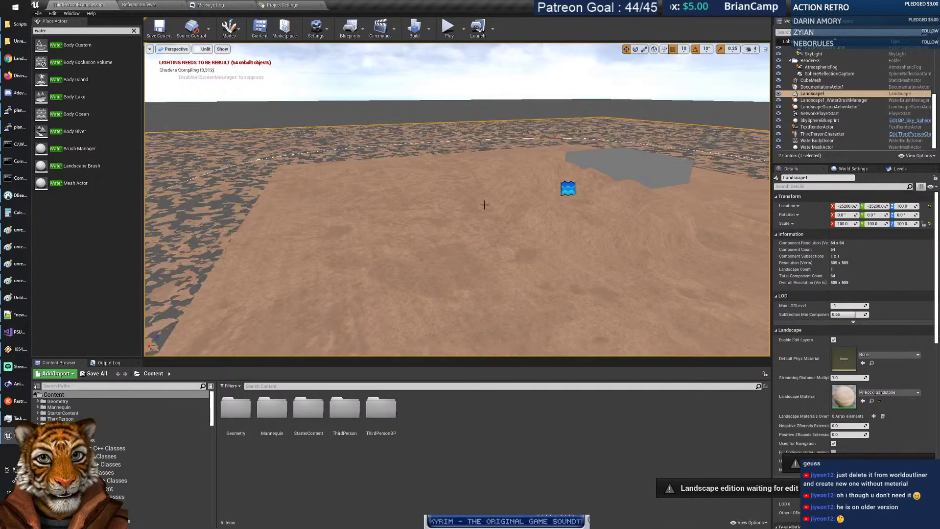
left_click(223, 188)
left_click_drag(571, 172, 575, 160)
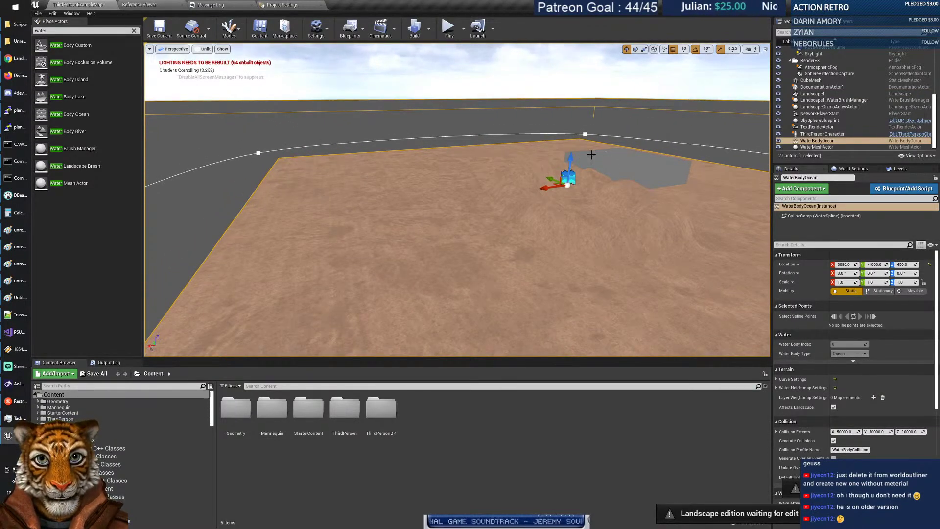
Examine the ocean's coverage around the landscape edges and the points of its surrounding spline loop from above.
right_click_drag(540, 194, 516, 167)
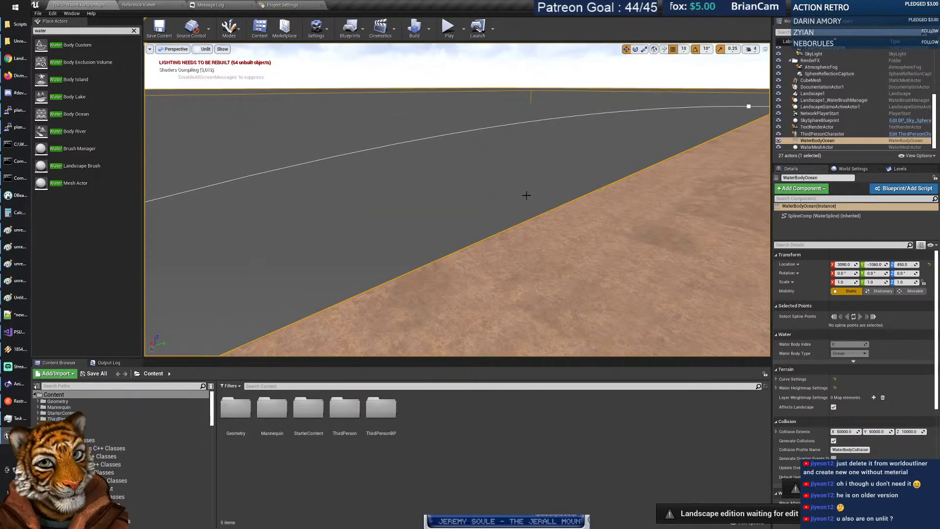
right_click_drag(518, 201, 508, 197)
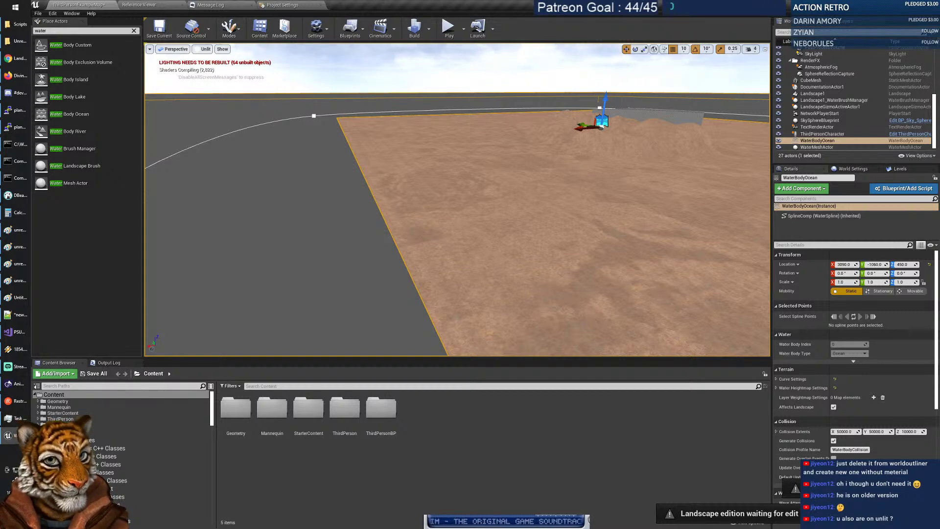
left_click(546, 250)
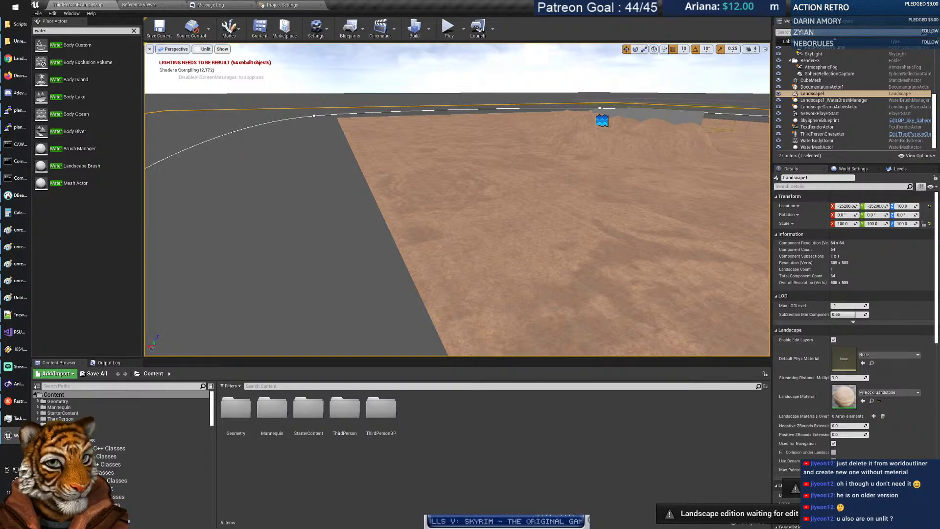
right_click_drag(576, 259, 554, 221)
key("s")
left_click(416, 98)
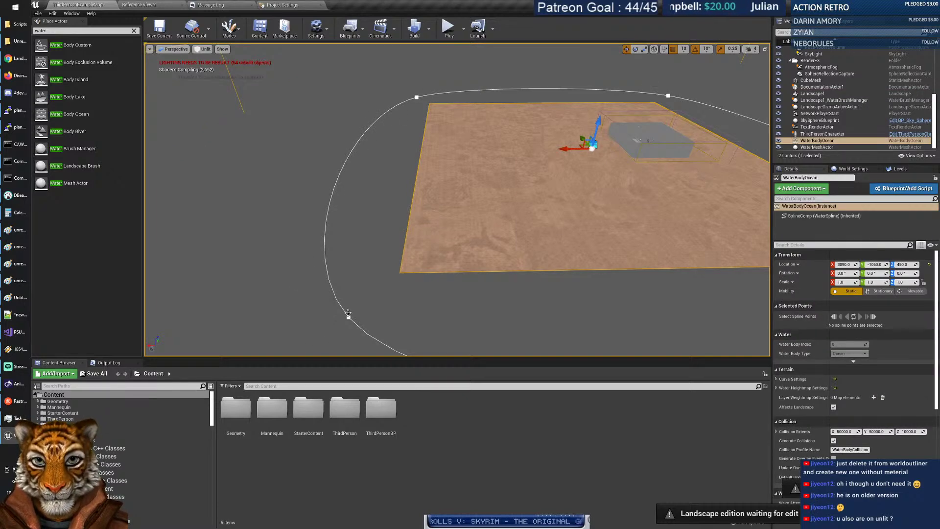
left_click(348, 316)
right_click_drag(461, 233, 461, 233)
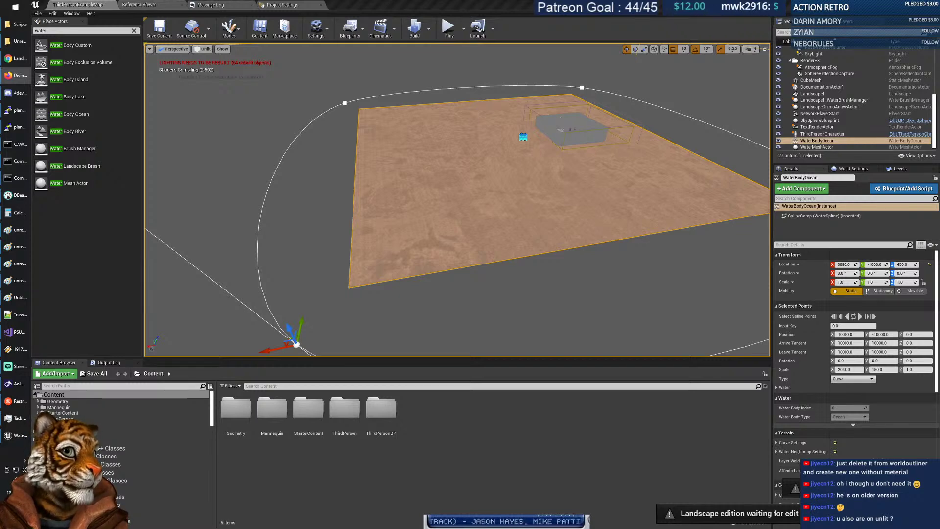
left_click(523, 136)
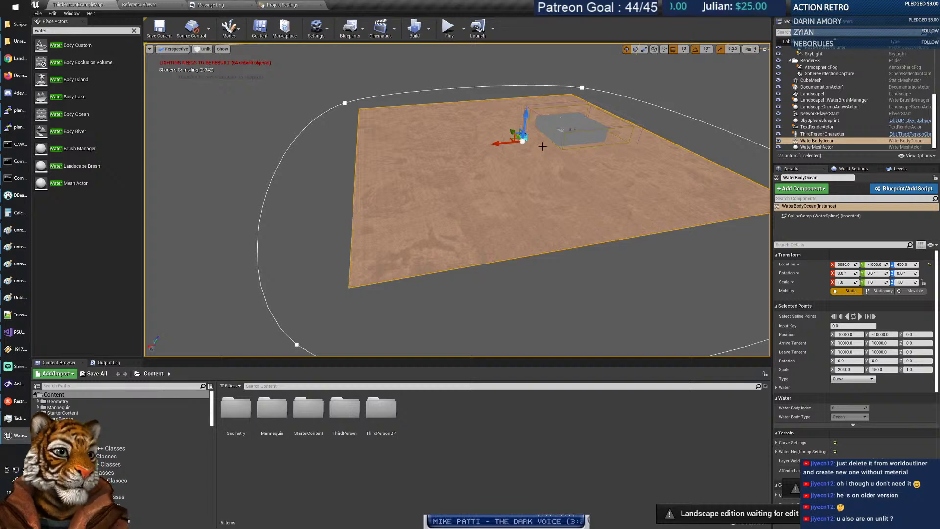
Move two ocean spline points inwards, point 1 to about X 4730, Y 3200 and point 0 to about X 4710, Y -6360.
left_click(345, 103)
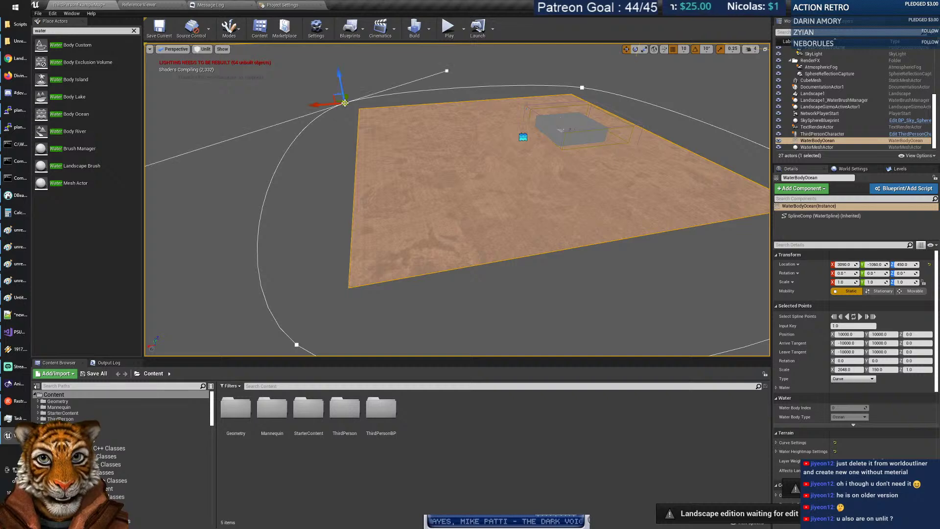
left_click_drag(344, 105, 417, 126)
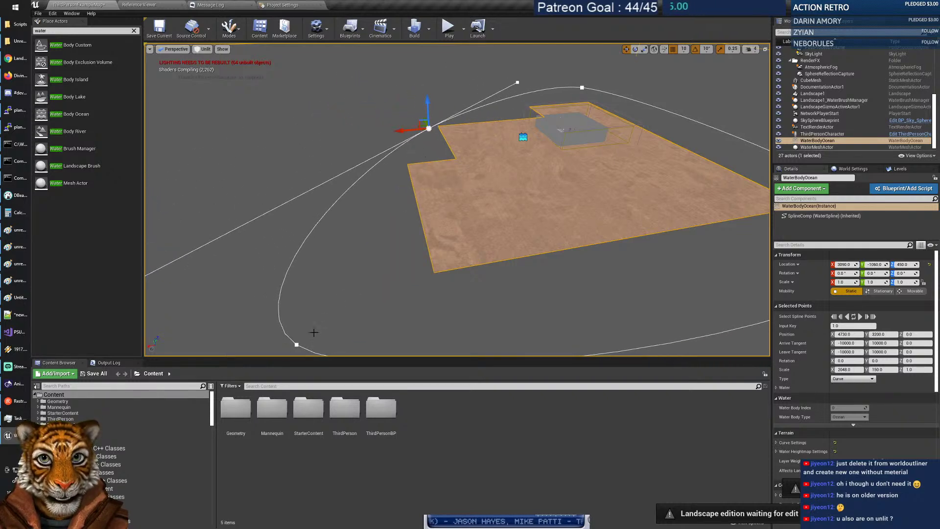
left_click(296, 344)
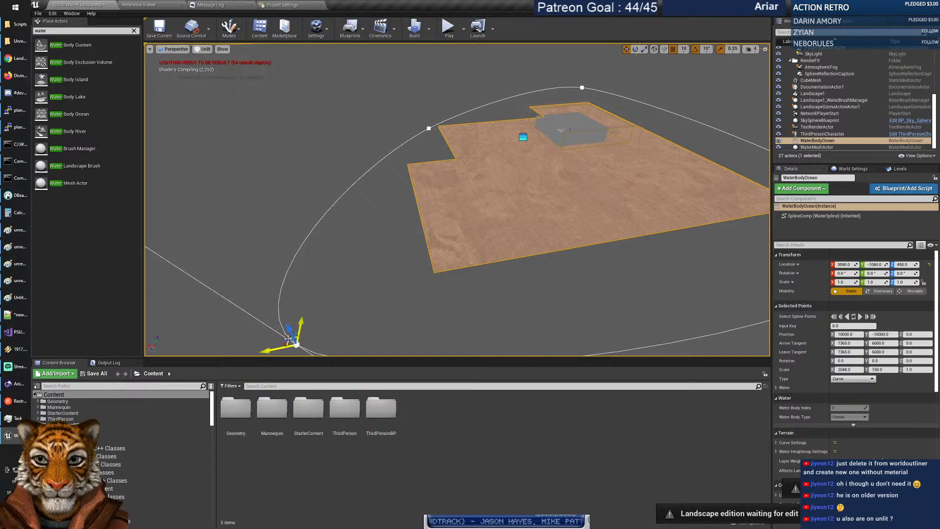
left_click_drag(288, 339, 466, 216)
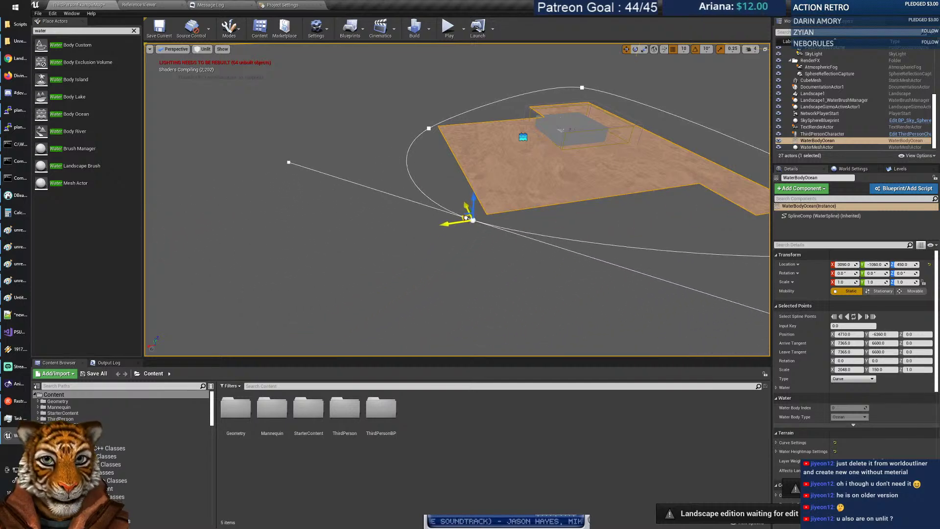
Pull the remaining two ocean spline points, 3 and 2, inwards towards the landscape, placing point 2 at about X -7410, Y 6100.
right_click_drag(465, 216, 612, 198)
left_click(603, 139)
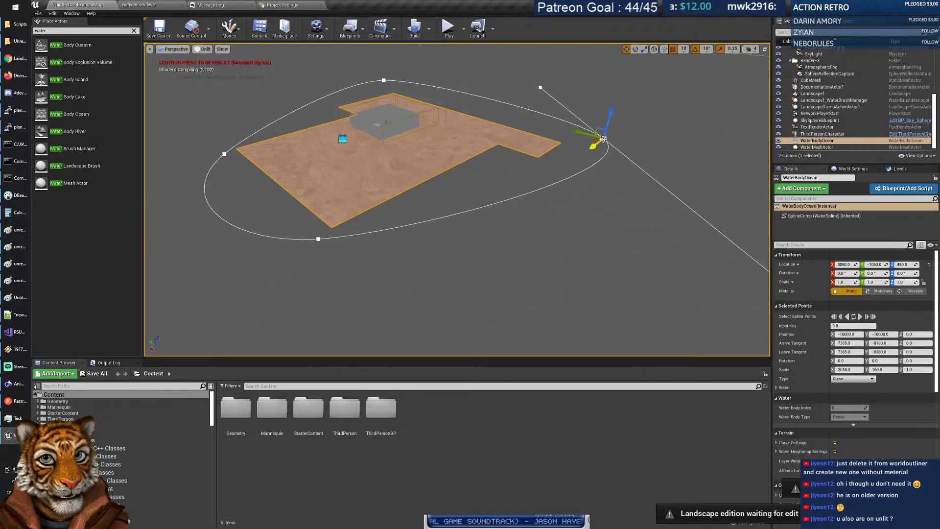
left_click_drag(603, 139, 498, 126)
left_click(383, 79)
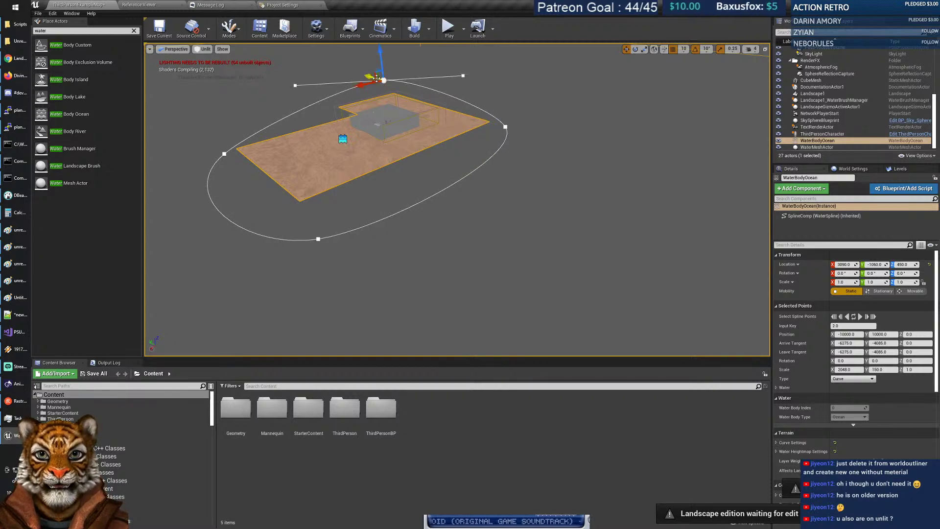
left_click_drag(368, 81, 370, 95)
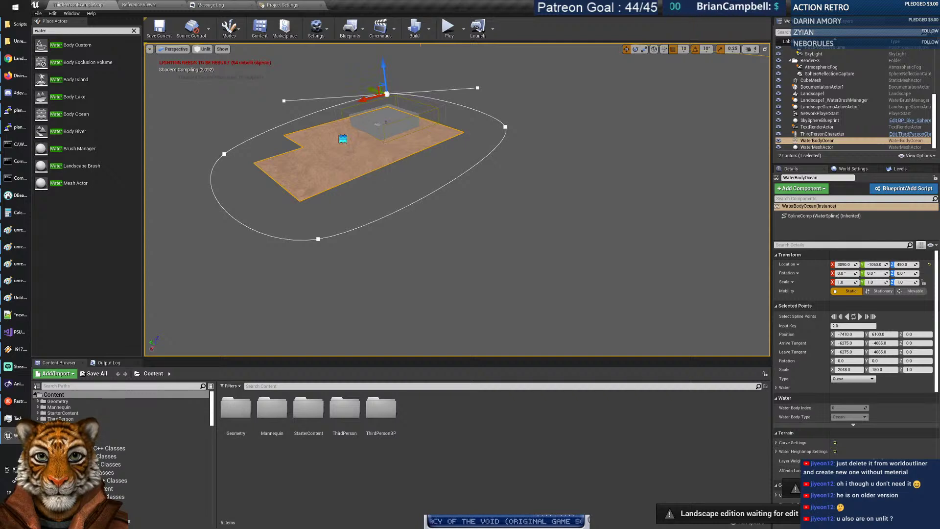
Place a Water Body Lake on the landscape and move it to a location of about X 1090, Y -2100, Z -350.
right_click_drag(383, 184, 482, 171)
key("w")
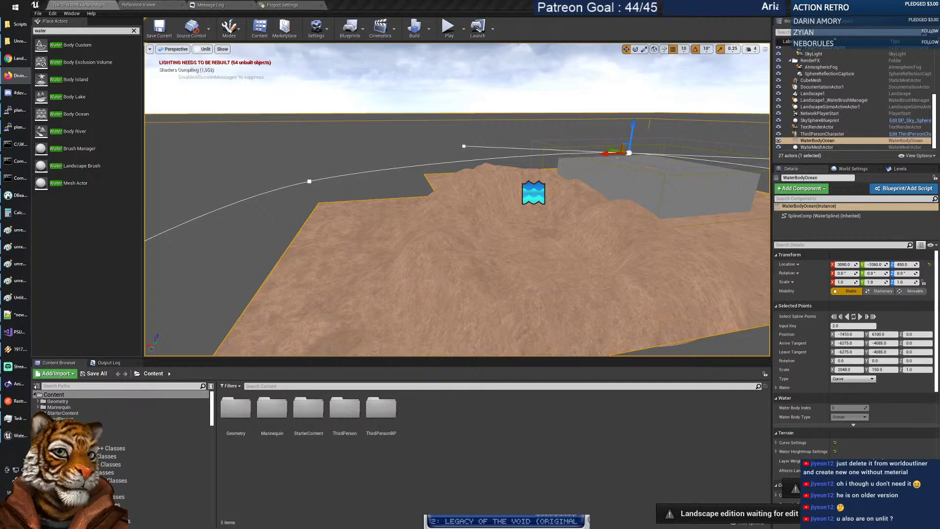
right_click_drag(527, 219, 381, 143)
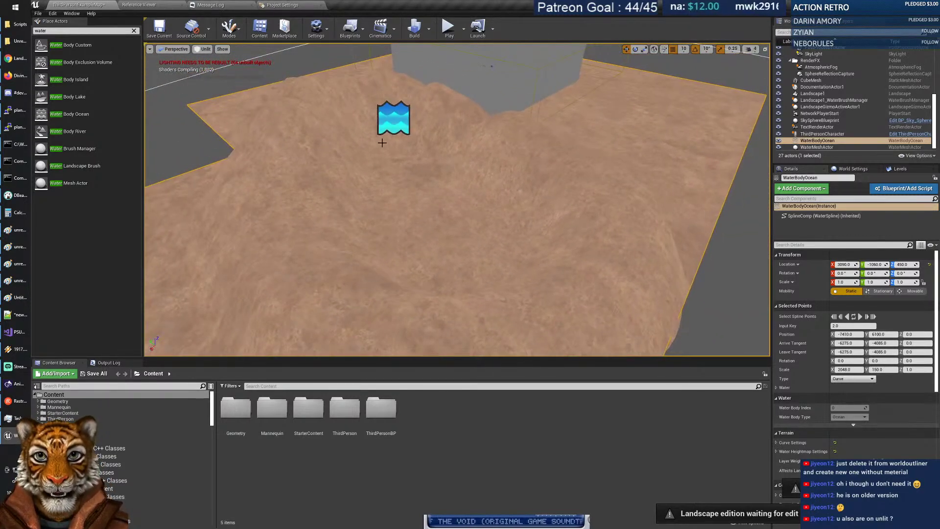
left_click(64, 96)
left_click_drag(64, 97, 424, 198)
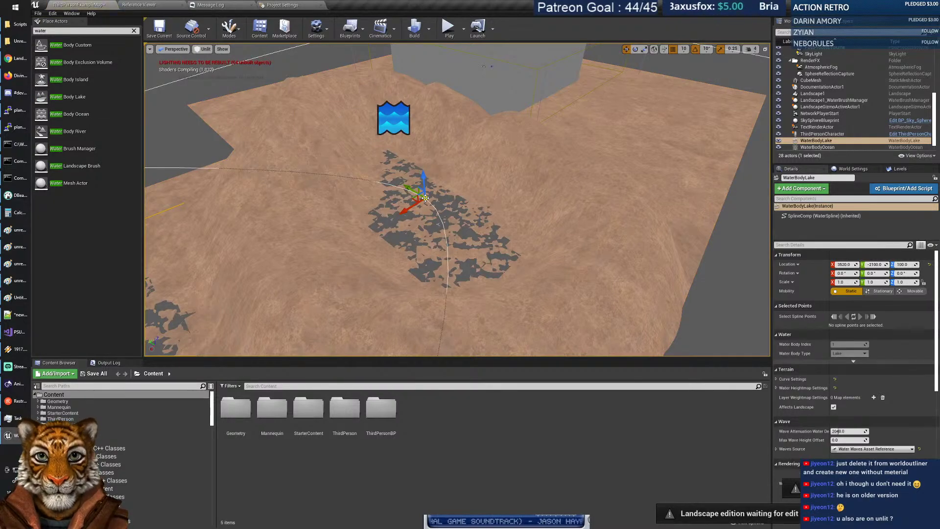
mouse_move(425, 198)
right_mouse_down()
mouse_move(377, 198)
mouse_move(443, 201)
mouse_move(425, 193)
mouse_move(437, 196)
right_mouse_up()
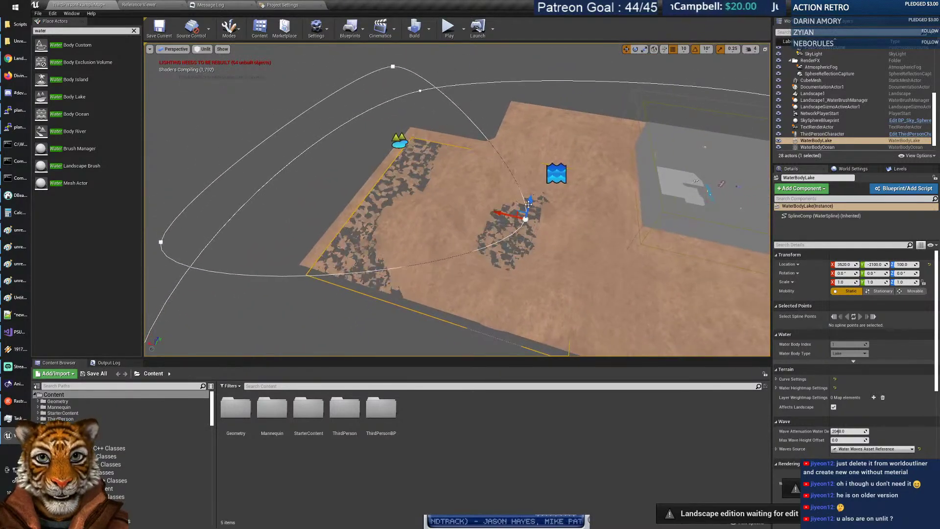
left_click_drag(525, 215, 634, 252)
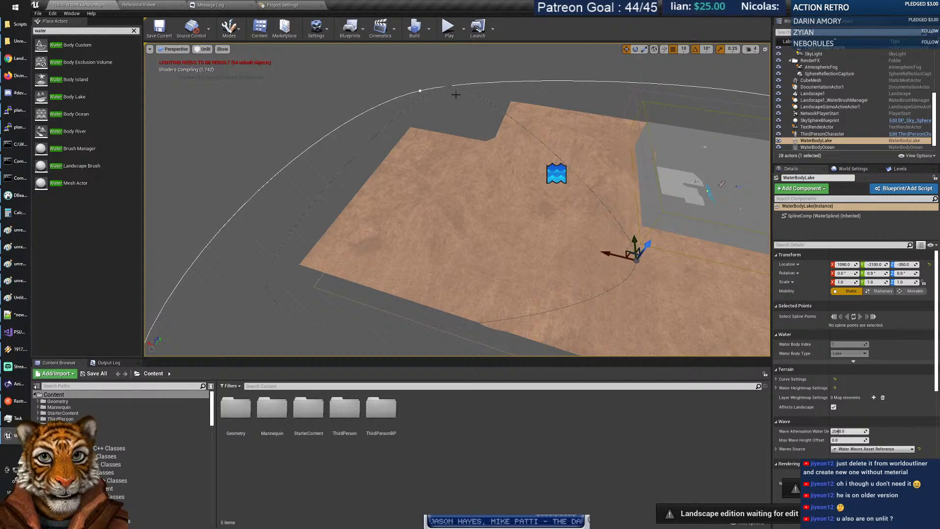
Shrink the lake's spline loop by moving point 2 to about X 2060 and point 1 to about X 3800, Y -260.
left_click_drag(449, 86, 547, 134)
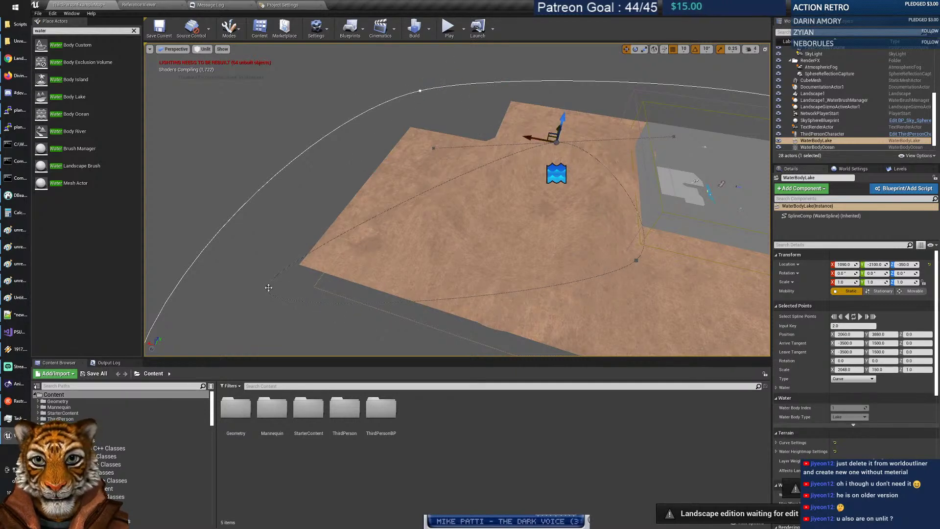
left_click(264, 281)
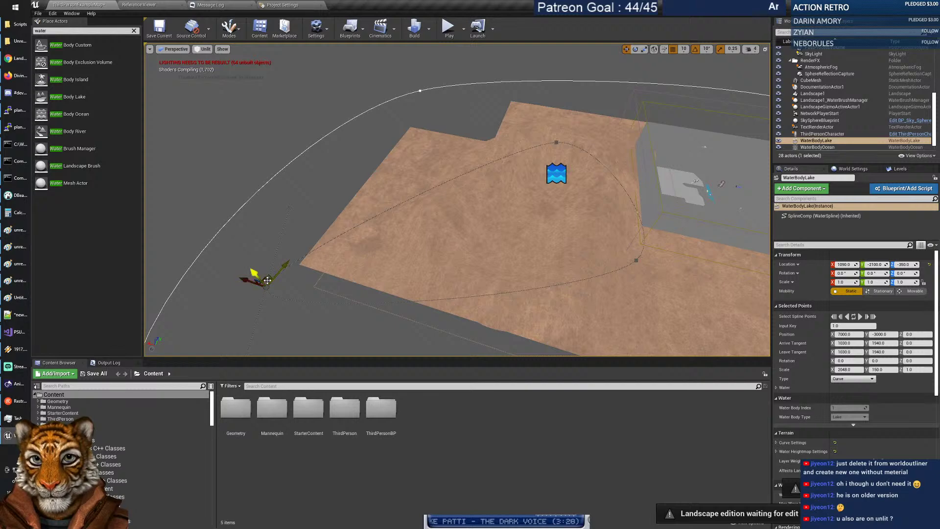
left_click_drag(265, 280, 458, 221)
Fit the lake outline to the basin by moving spline point 0 to about Y -910 and point 2 to about X 1100.
right_click_drag(458, 220, 575, 194)
left_click(567, 191)
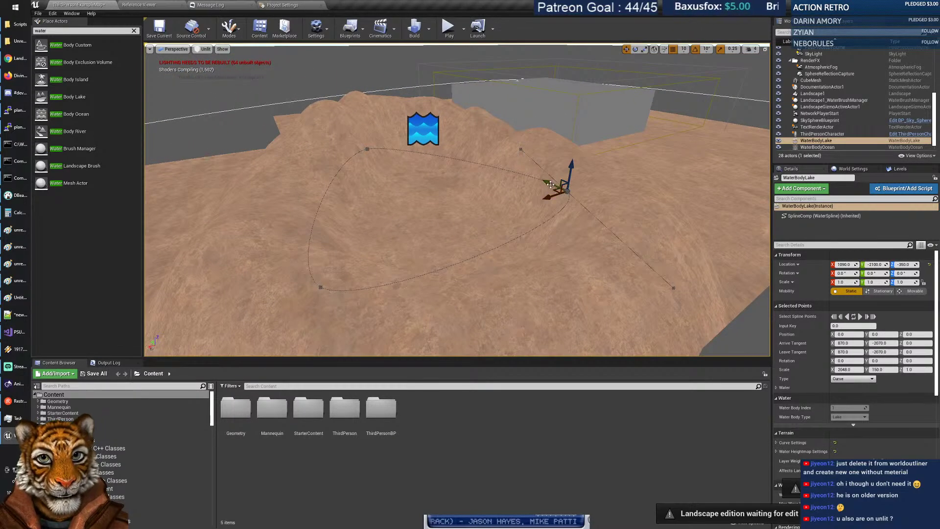
left_click_drag(567, 191, 595, 220)
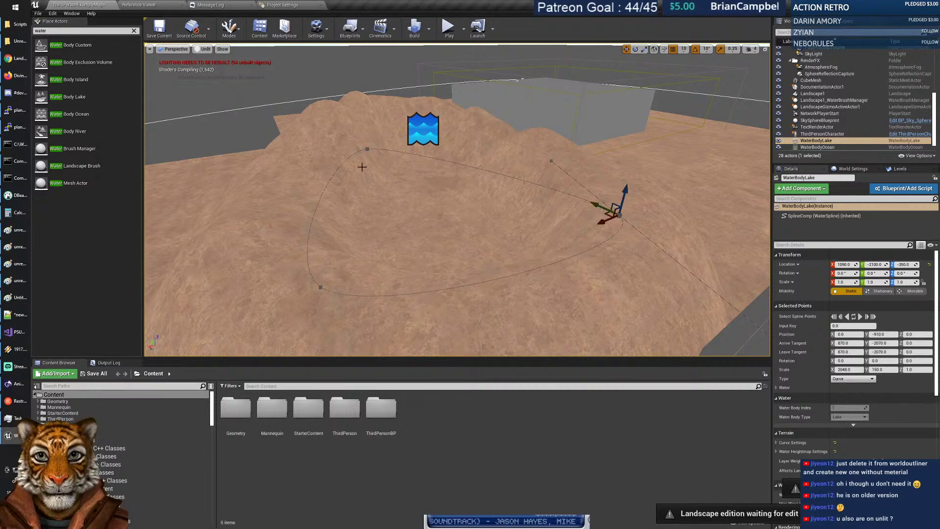
left_click(364, 149)
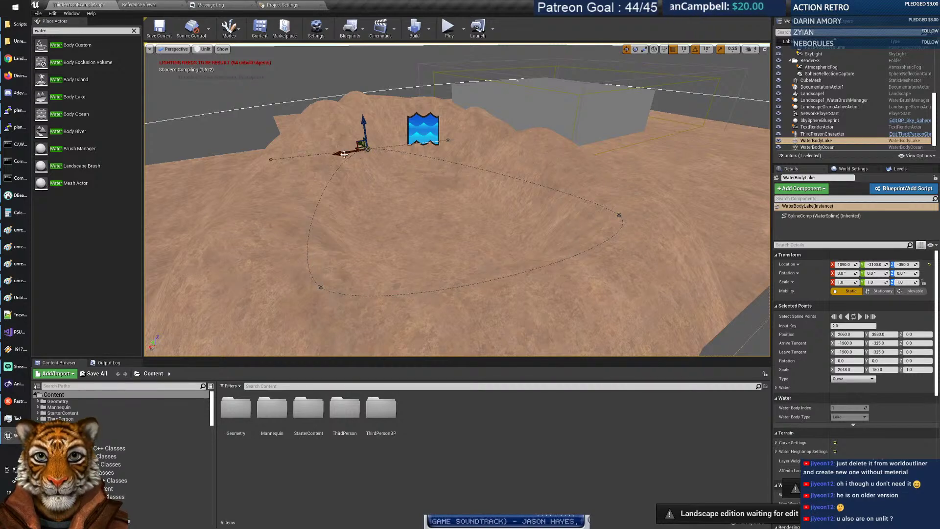
left_click_drag(344, 154, 421, 180)
right_click_drag(422, 180, 360, 163)
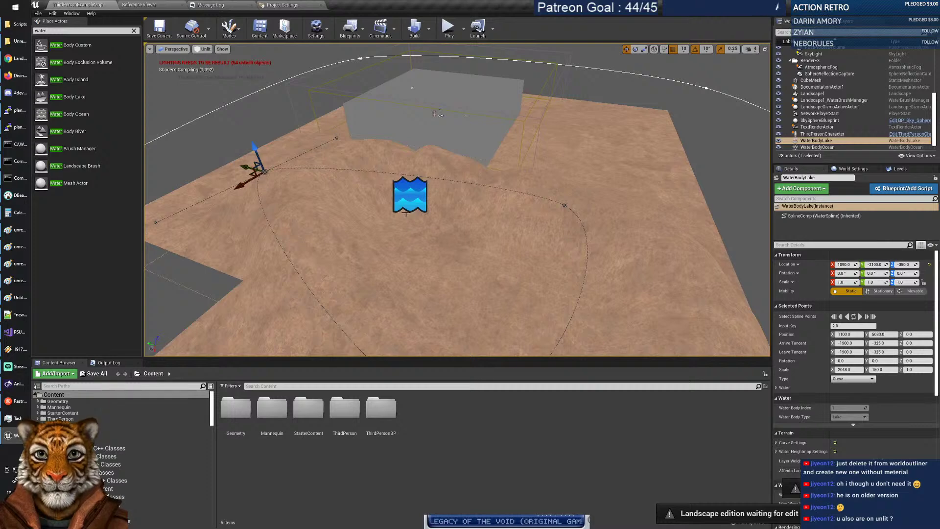
Select the whole lake water body and raise it to a Z location of about 300.
mouse_move(422, 228)
right_mouse_down()
mouse_move(411, 218)
mouse_move(431, 226)
right_mouse_up()
left_click(823, 133)
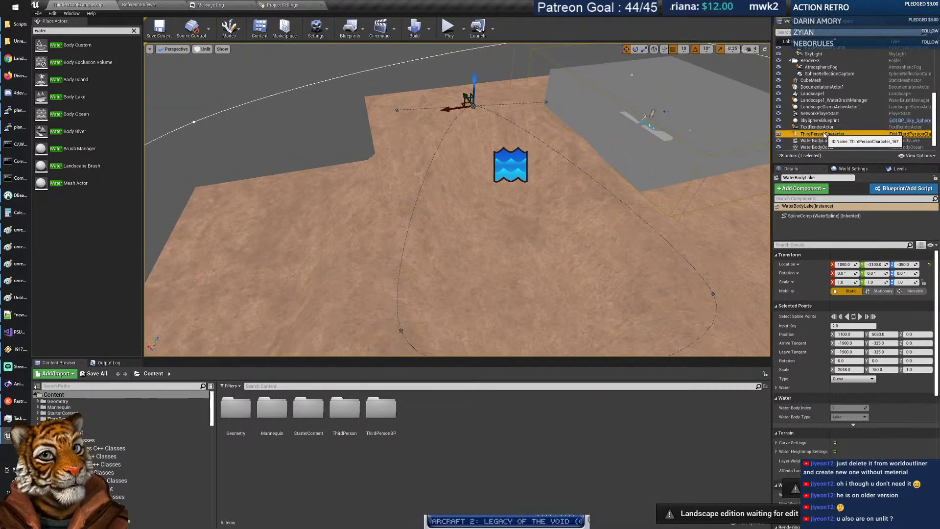
left_click(820, 140)
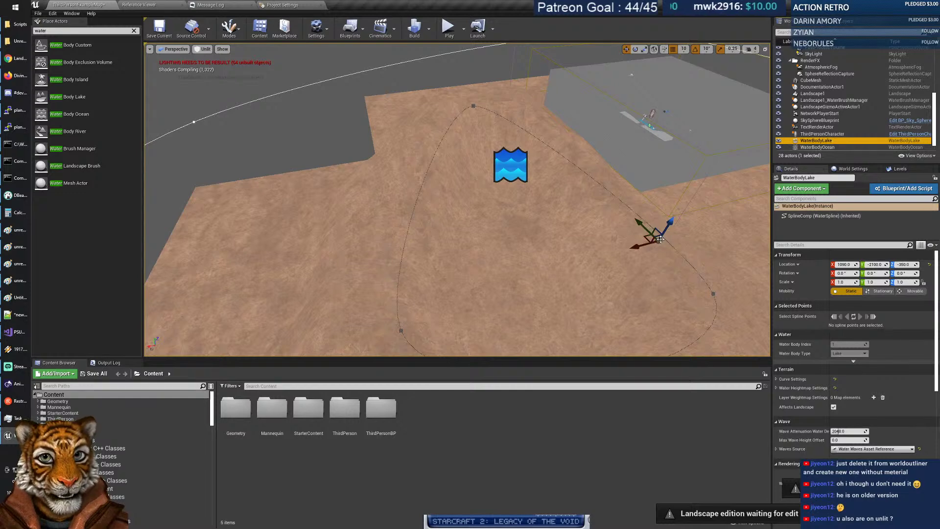
left_click_drag(666, 231, 661, 195)
right_click_drag(661, 195, 631, 215)
right_click_drag(648, 146, 648, 146)
right_click_drag(706, 302, 705, 303)
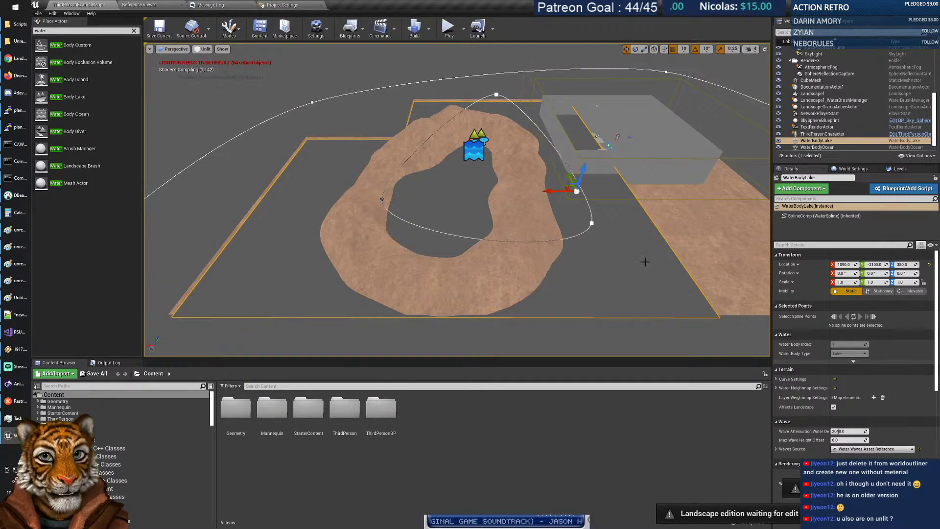
Move lake spline point 0 to about X 1260, Y -490 and point 2 to about Y 2760.
left_click(592, 223)
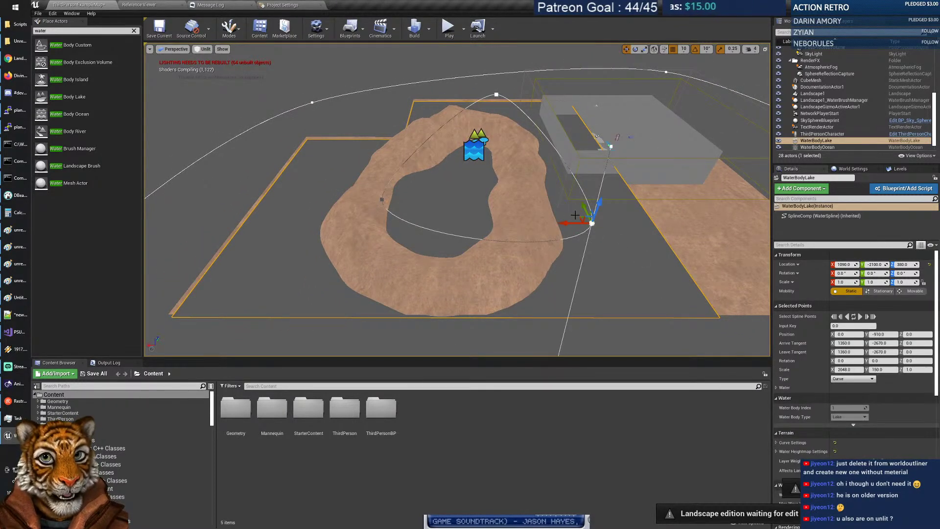
left_click_drag(579, 216, 505, 201)
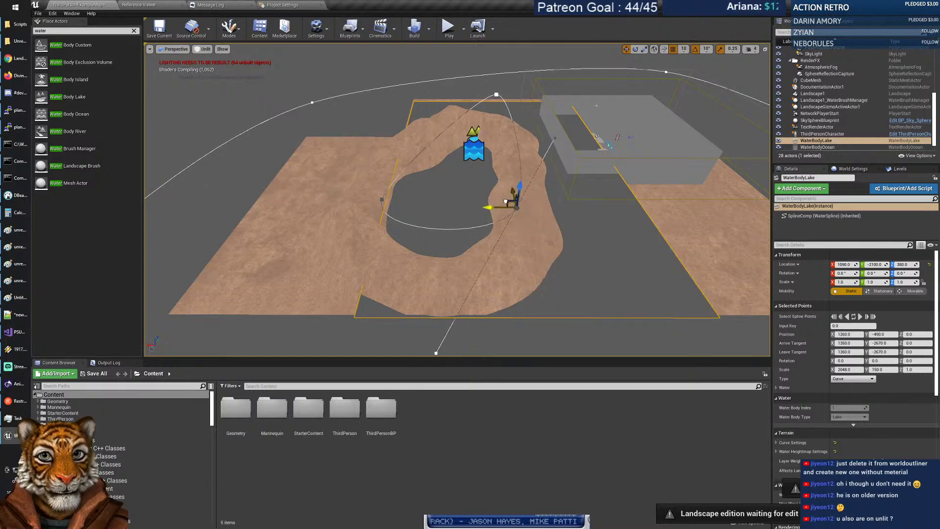
left_click(497, 95)
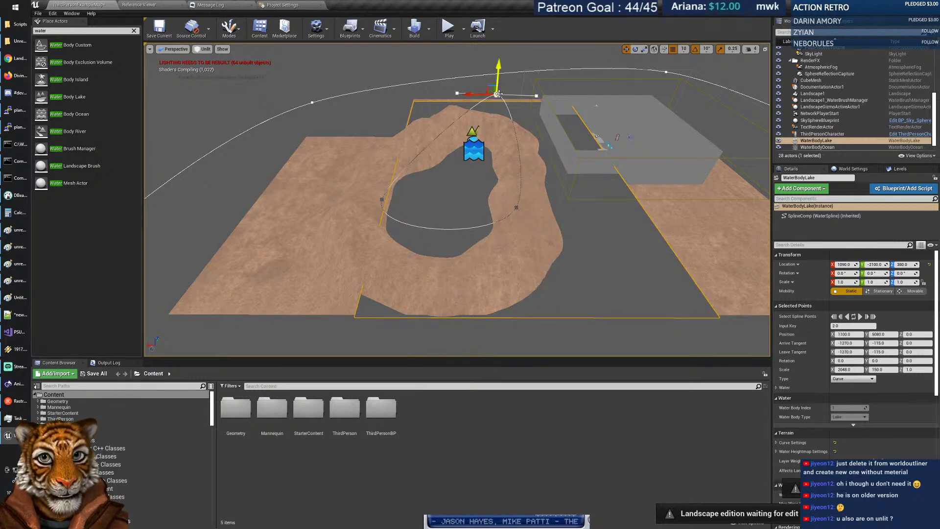
left_click_drag(497, 99, 487, 113)
Set the viewport camera speed to 5 and frame the lake basin from above.
key("a")
right_click_drag(505, 173, 588, 171)
key("s")
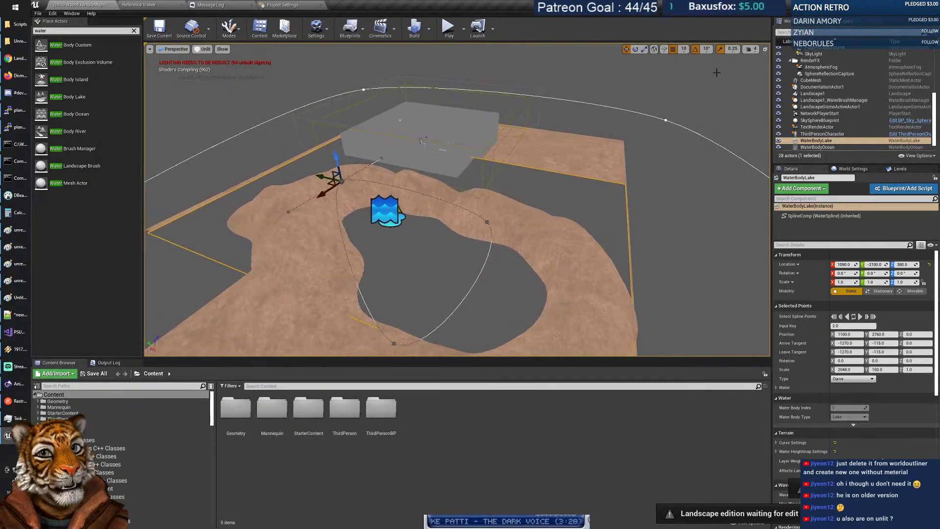
left_click(751, 50)
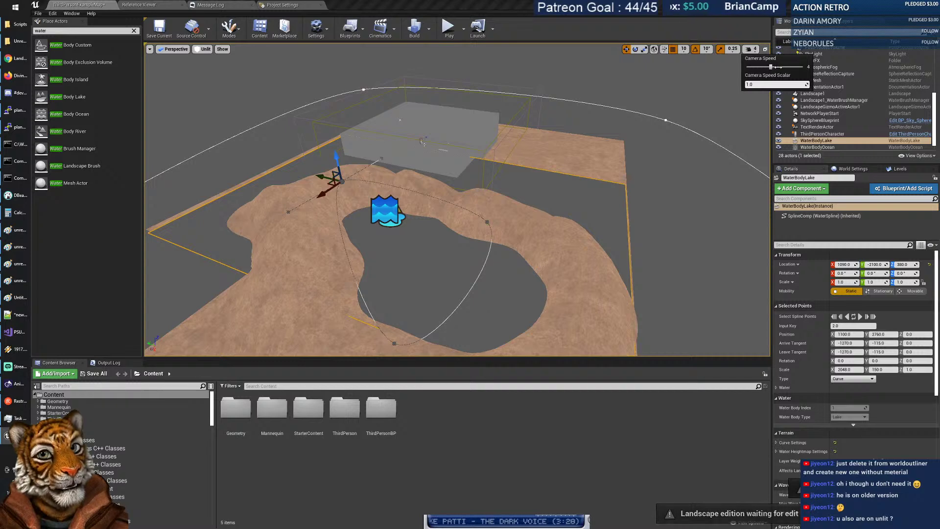
left_click(779, 67)
key("a")
right_click_drag(527, 256, 575, 274)
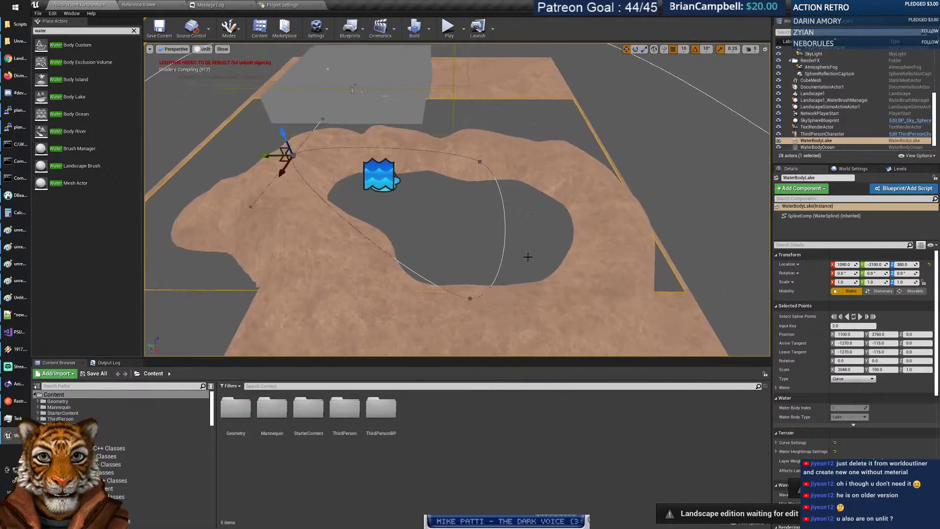
Reshape the lake loop around the basin, moving spline point 1 to about Y -1240, point 2 to about X 2160 and point 0 to about Y -1480.
left_click(469, 297)
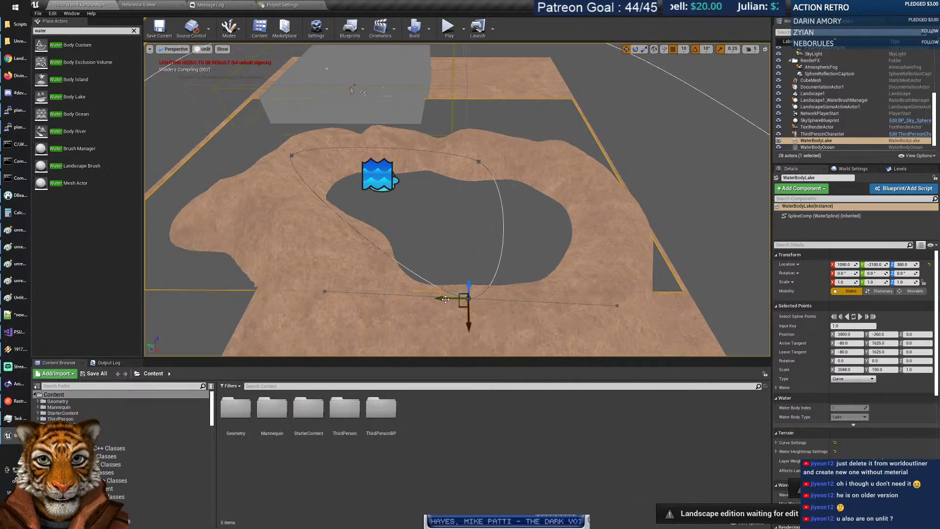
left_click_drag(460, 306, 525, 272)
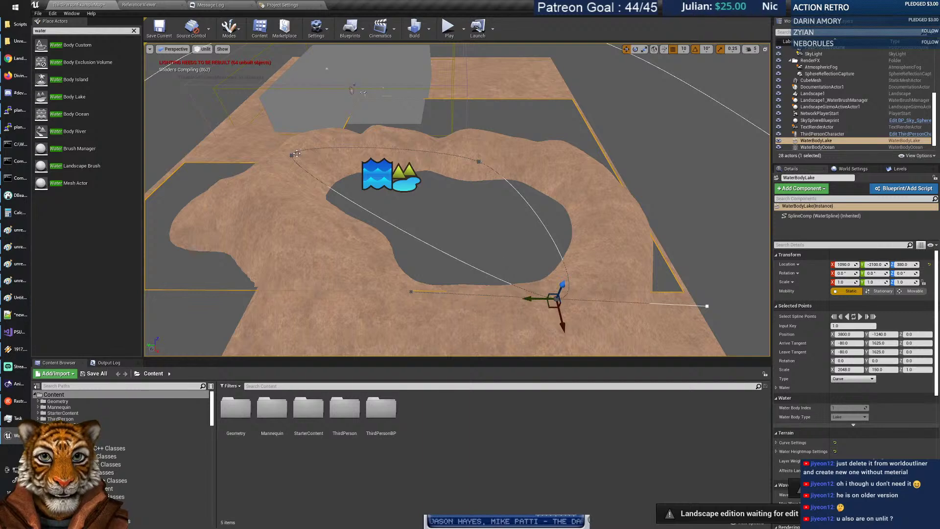
left_click(292, 155)
left_click_drag(285, 165, 280, 197)
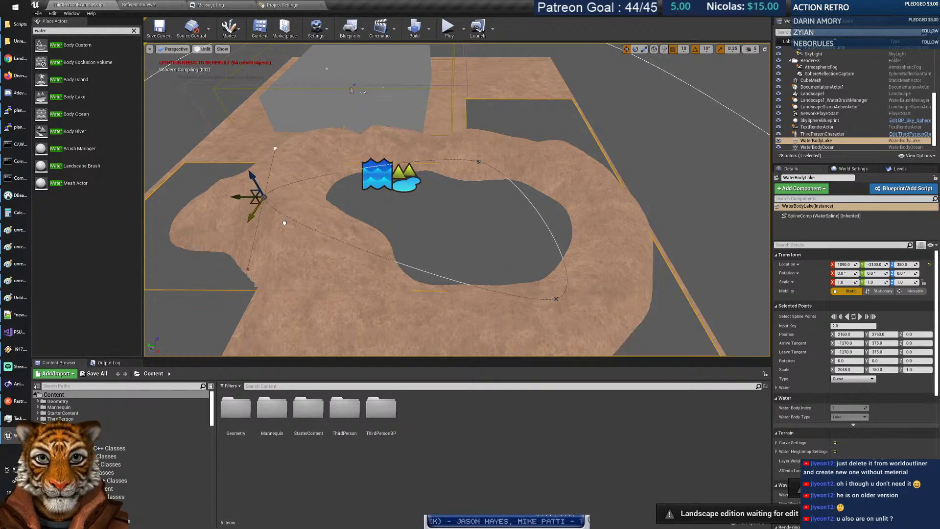
left_click(478, 162)
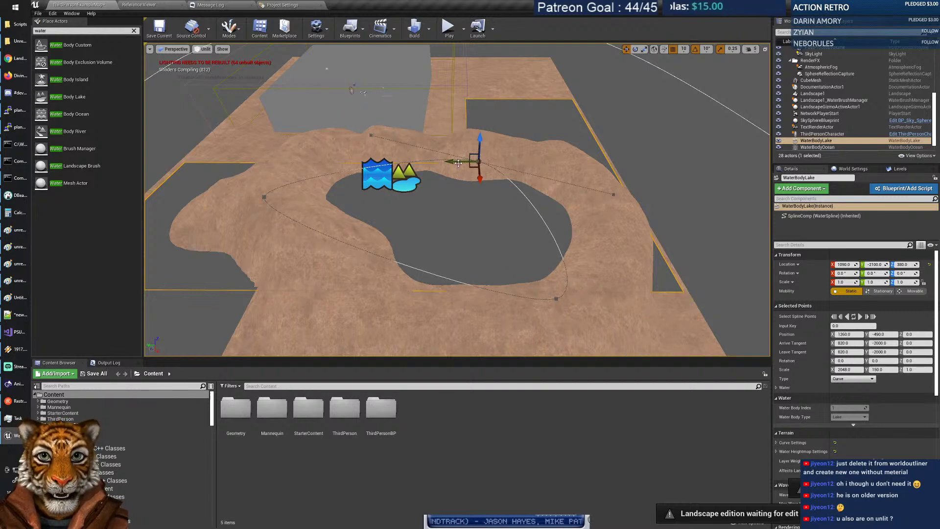
left_click_drag(463, 162, 517, 160)
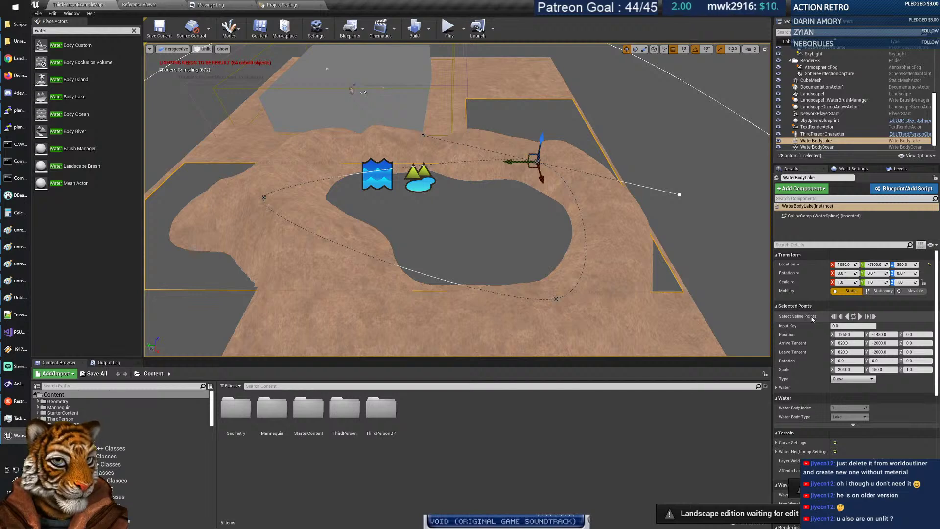
Select all the lake's spline points and examine its water, terrain, wave, rendering and collision settings.
left_click(867, 317)
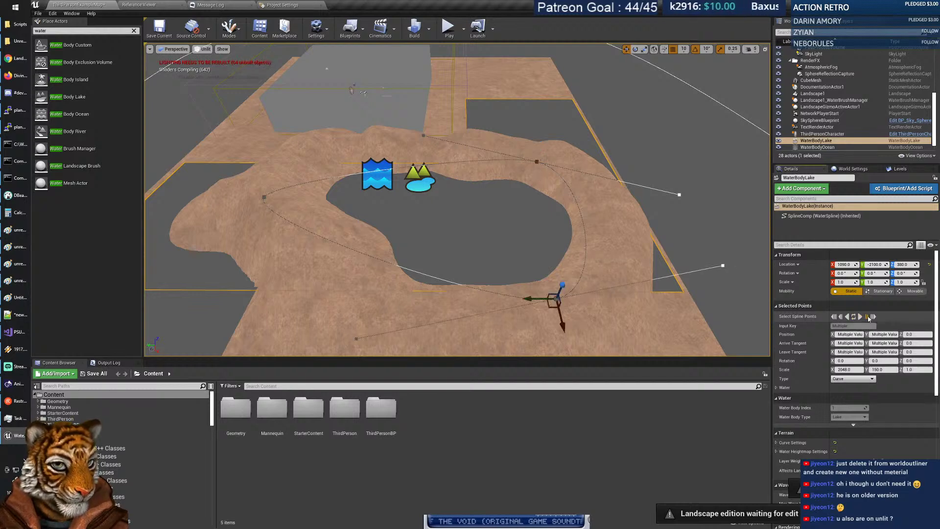
left_click(868, 317)
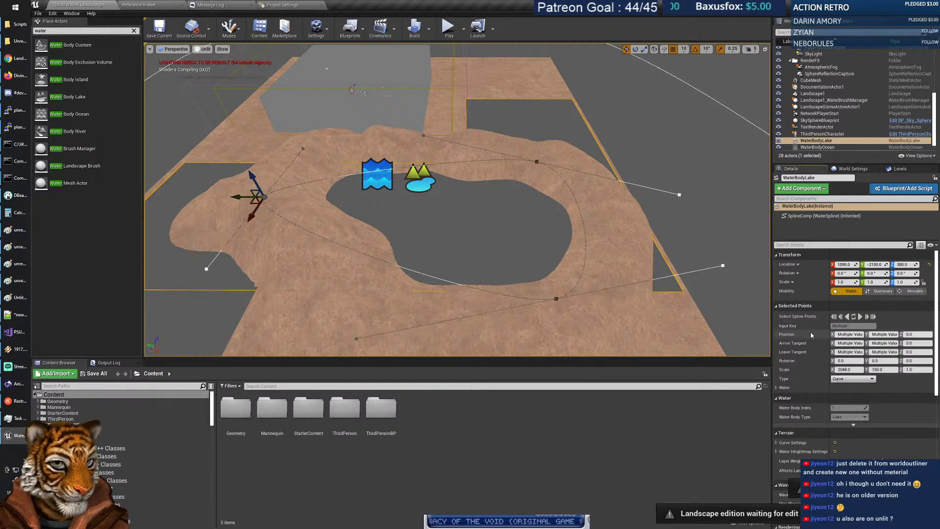
left_click(775, 388)
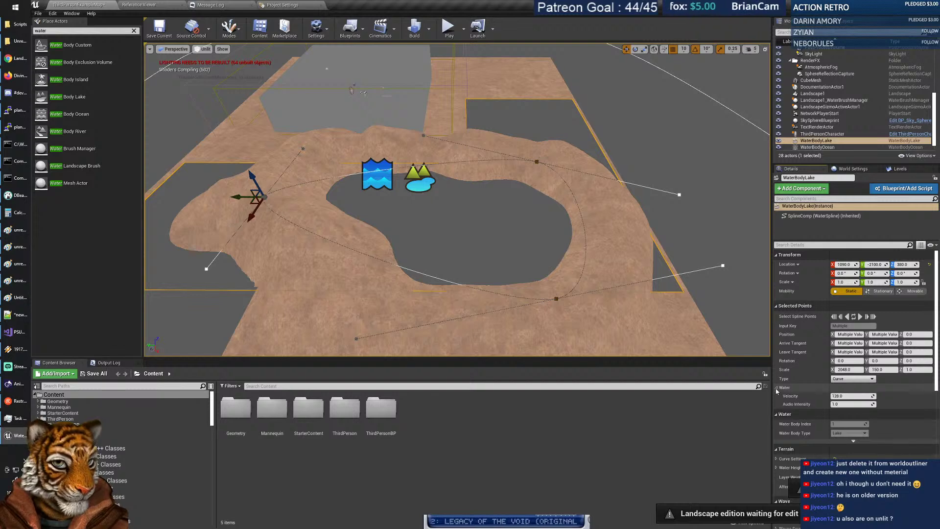
left_click(776, 388)
scroll(793, 346, "down", 3)
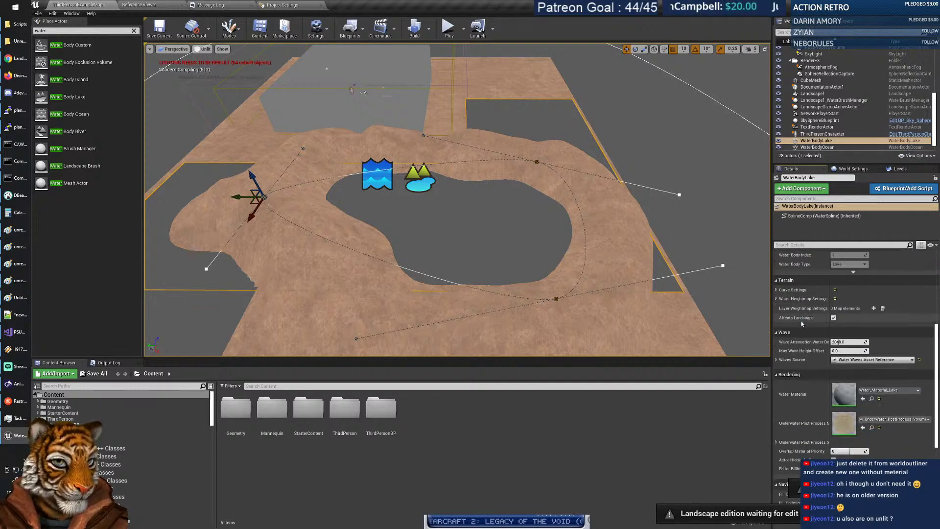
left_click(777, 290)
left_click(777, 290)
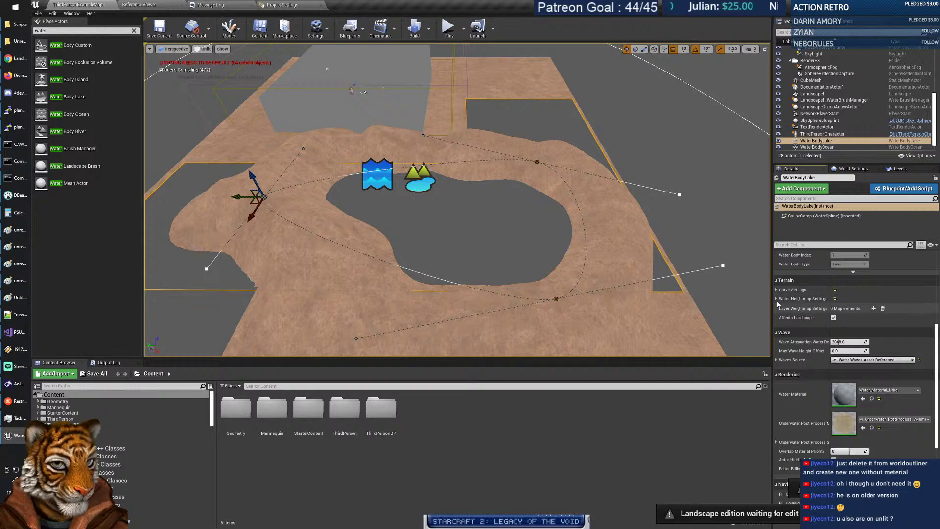
left_click(777, 299)
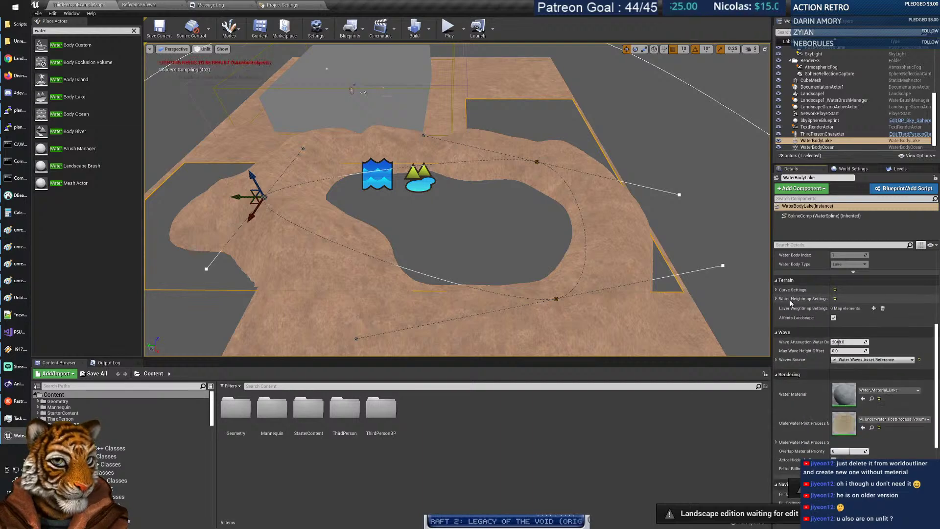
scroll(783, 302, "down", 10)
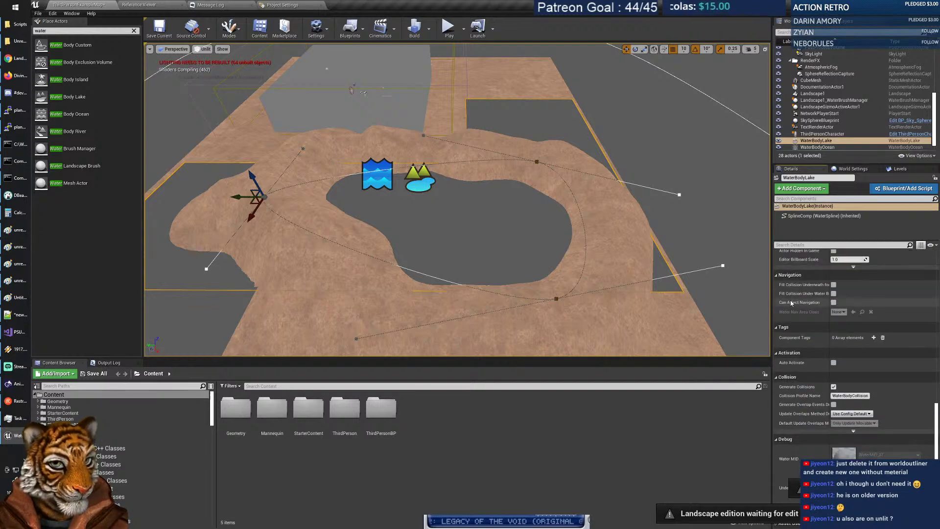
Add a spline point to the lake loop along the basin's near edge at about X 3279, Y 830.
scroll(790, 303, "up", 8)
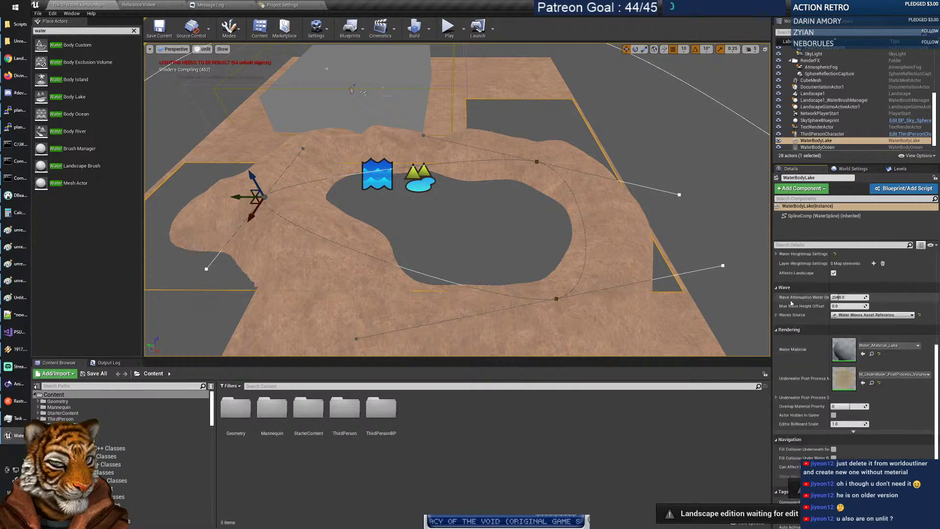
scroll(790, 303, "up", 4)
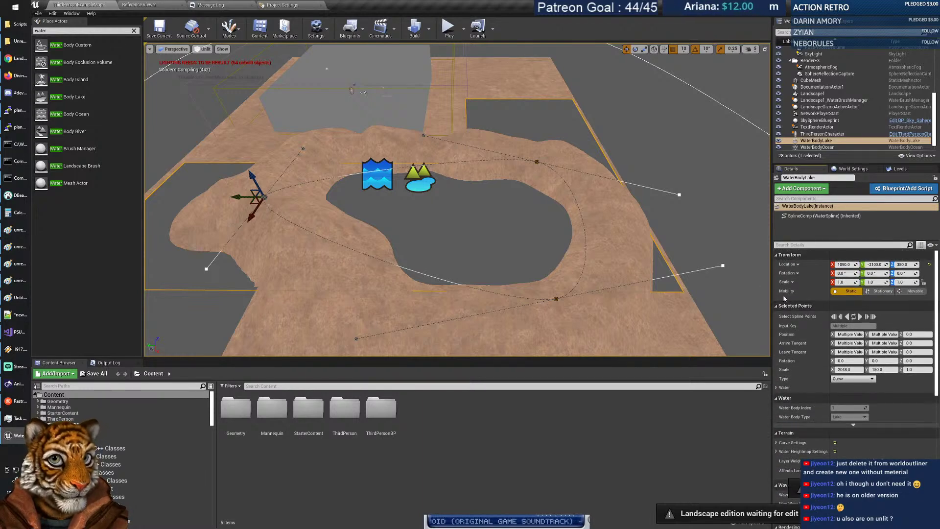
right_click(264, 197)
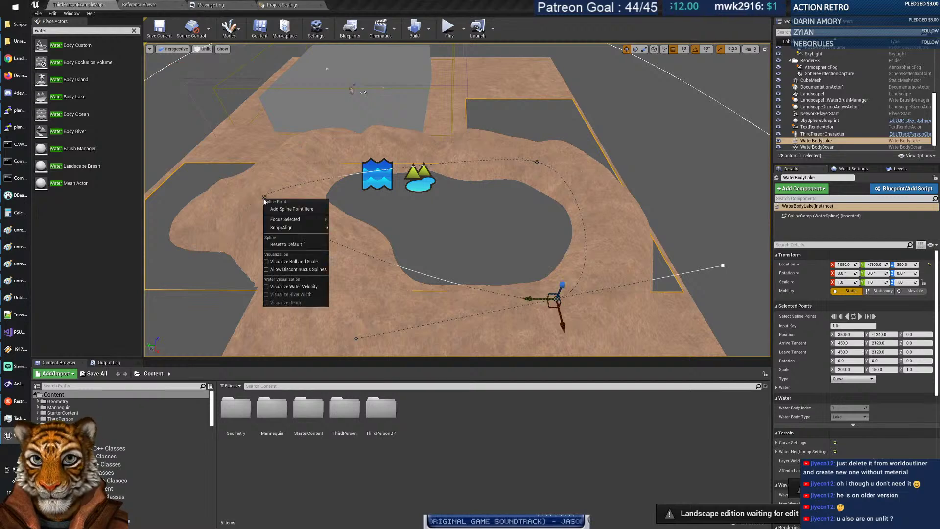
left_click(381, 261)
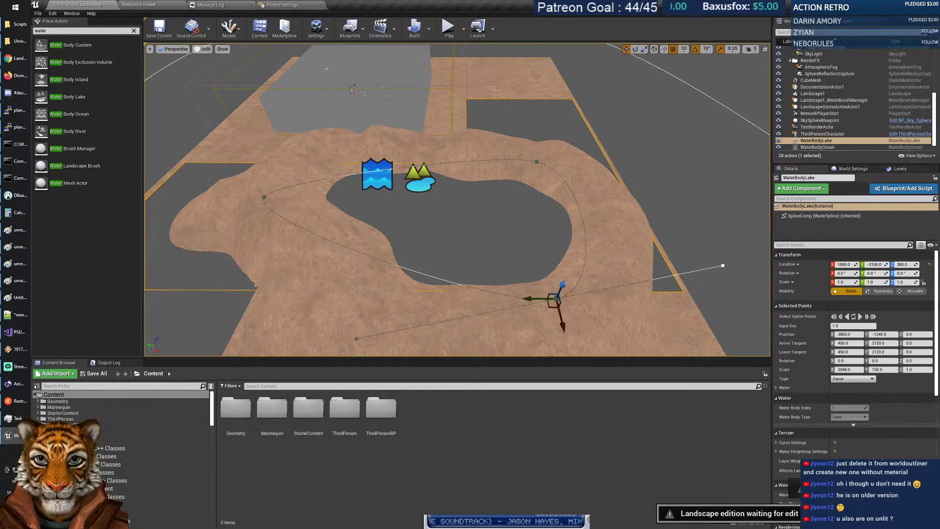
right_click(379, 260)
left_click(414, 271)
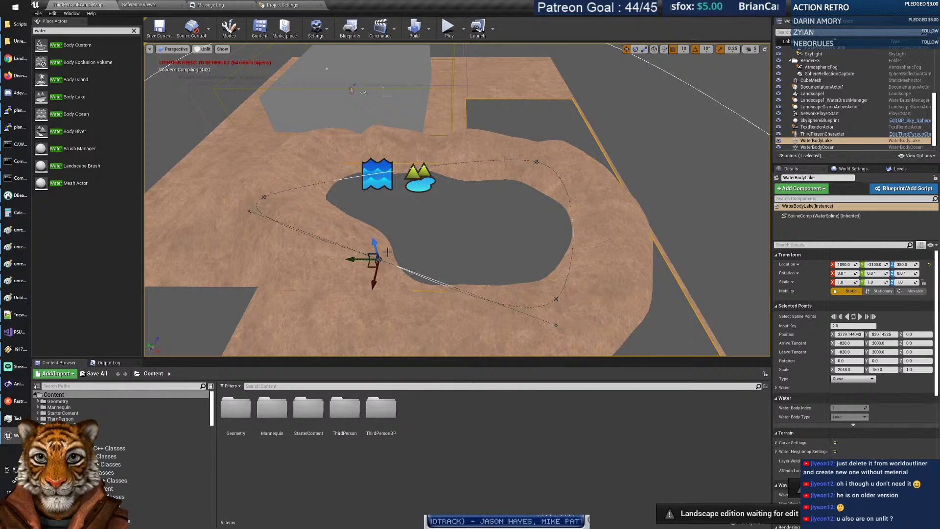
Move lake spline point 3 to about X 750 and the added point 2 to about X 2639, Y 1930.
left_click(264, 198)
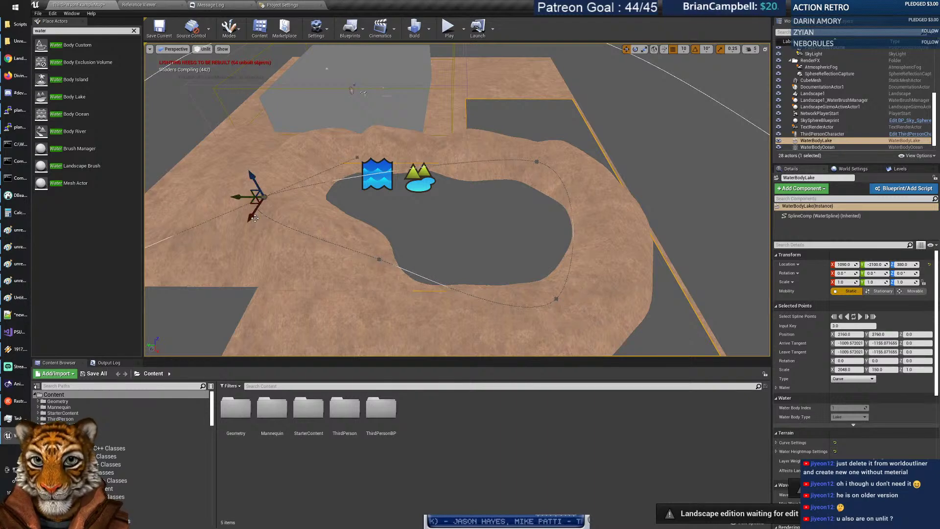
left_click_drag(255, 218, 289, 162)
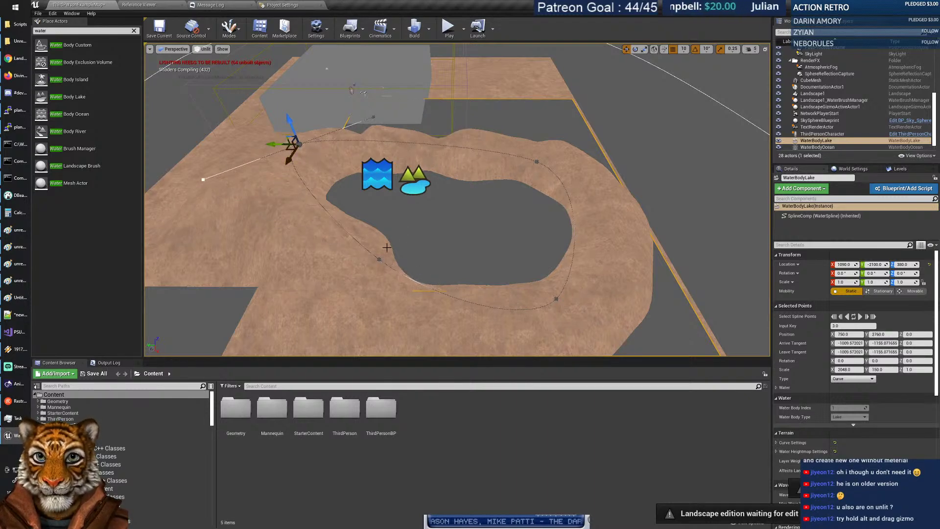
left_click(378, 258)
left_click_drag(369, 259, 297, 225)
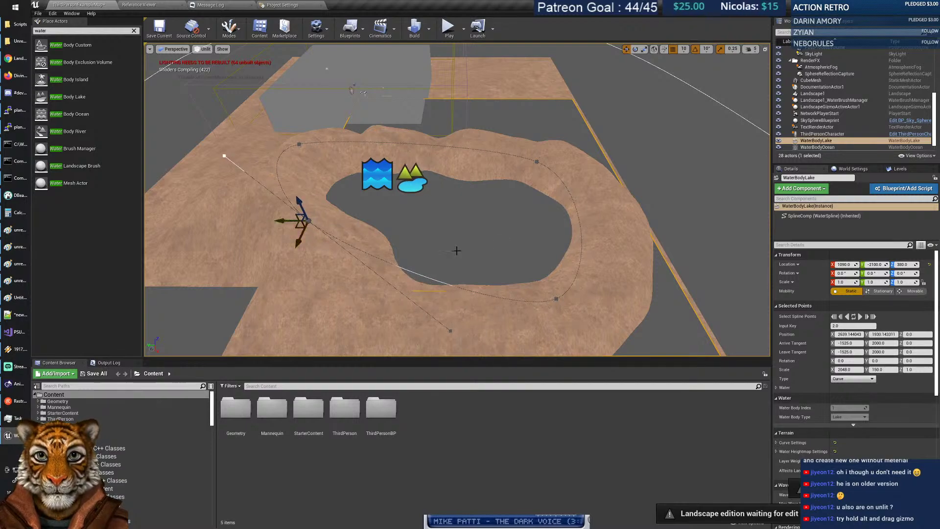
Inspect the reshaped lake loop and the surrounding landscape from several angles.
right_click_drag(456, 250, 455, 220)
key("s")
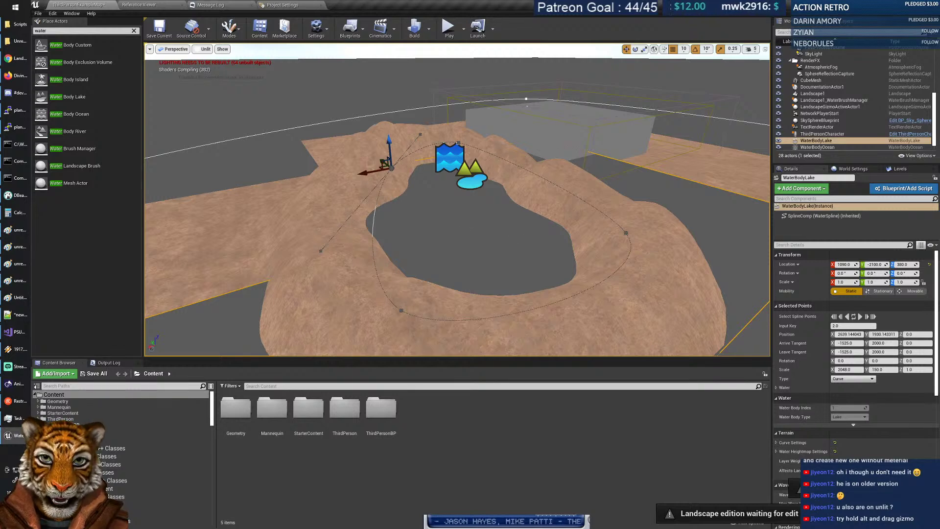
key("s")
right_click_drag(455, 220, 467, 234)
key("a")
key("s")
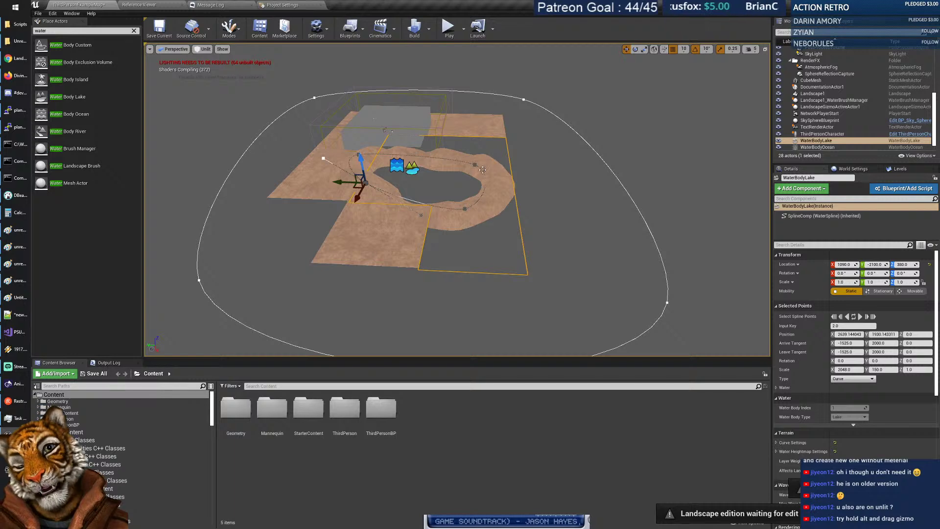
key("w")
right_click_drag(389, 198, 391, 201)
key("s")
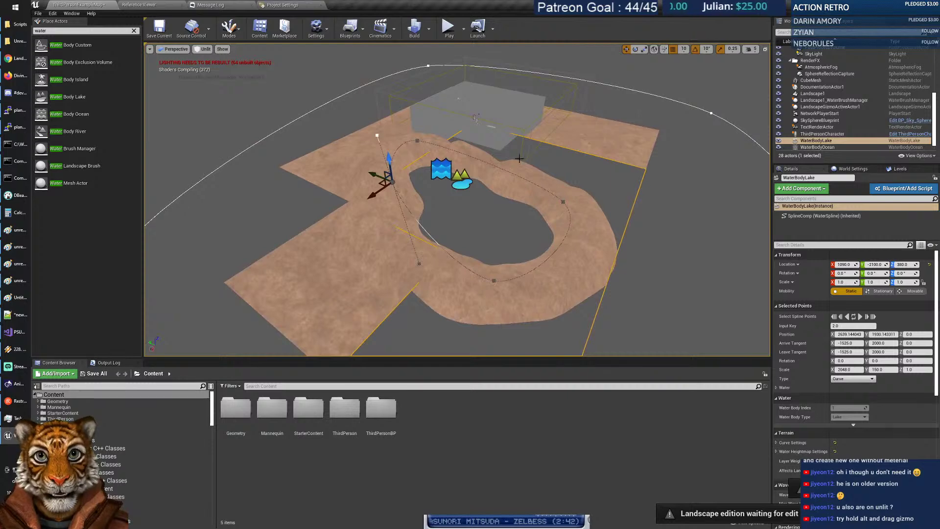
Select the ocean body and examine how its spline surrounds the landscape.
left_click(711, 113)
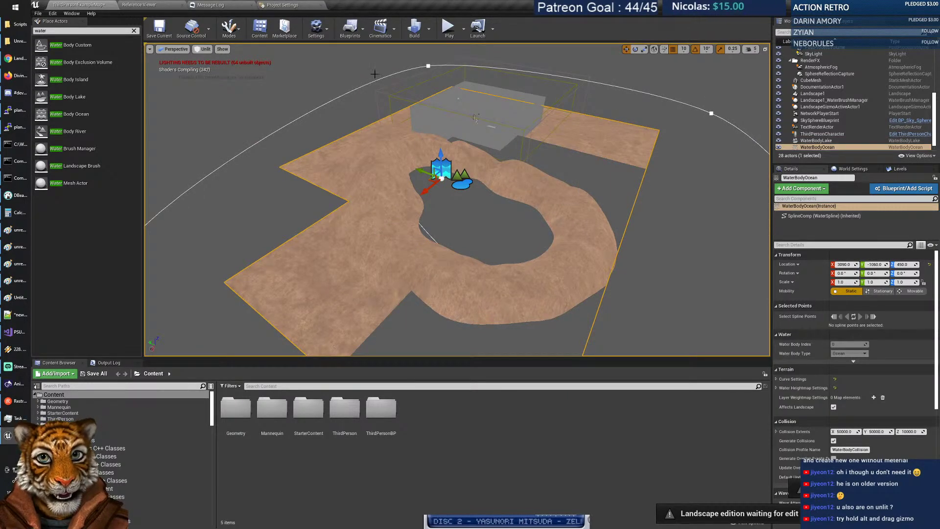
right_click_drag(347, 208, 431, 180)
key("a")
key("s")
right_click_drag(508, 202, 488, 199)
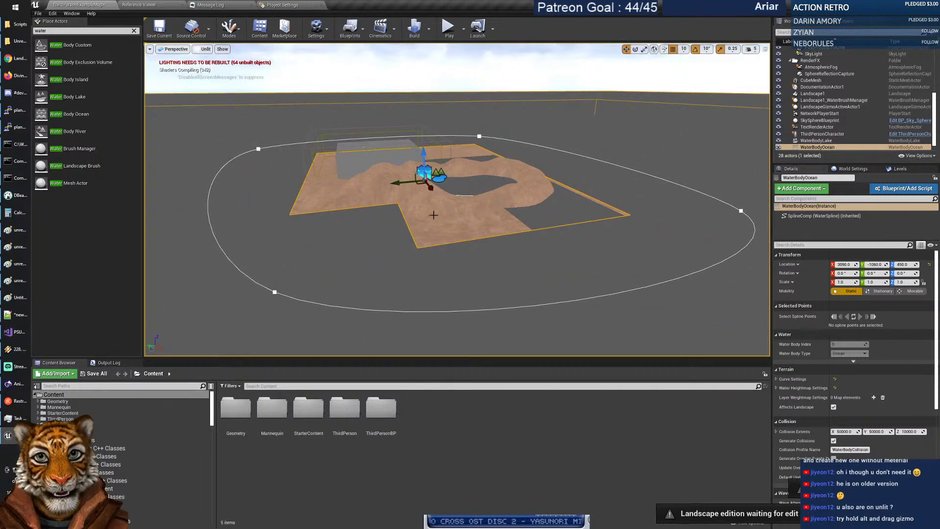
scroll(433, 215, "up", 5)
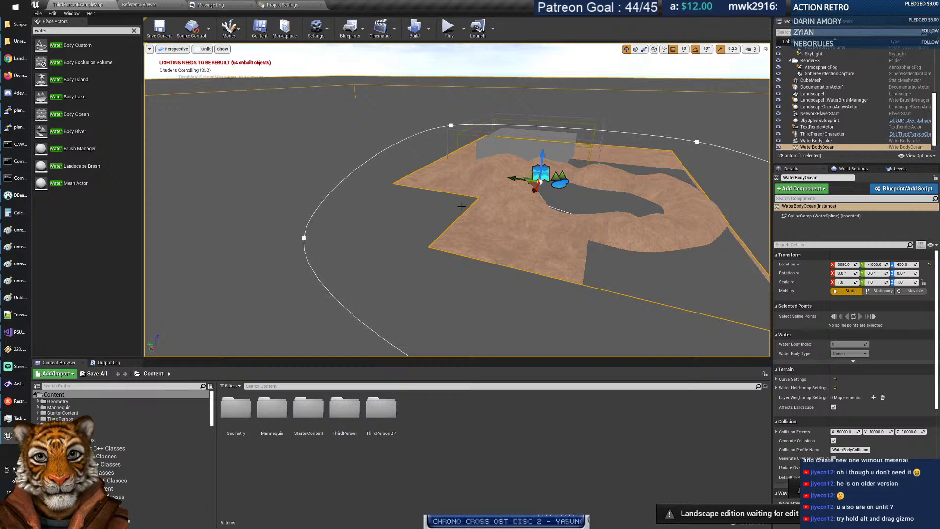
key("w")
mouse_move(461, 206)
right_mouse_down()
mouse_move(491, 189)
mouse_move(485, 213)
mouse_move(465, 216)
right_mouse_up()
key("s")
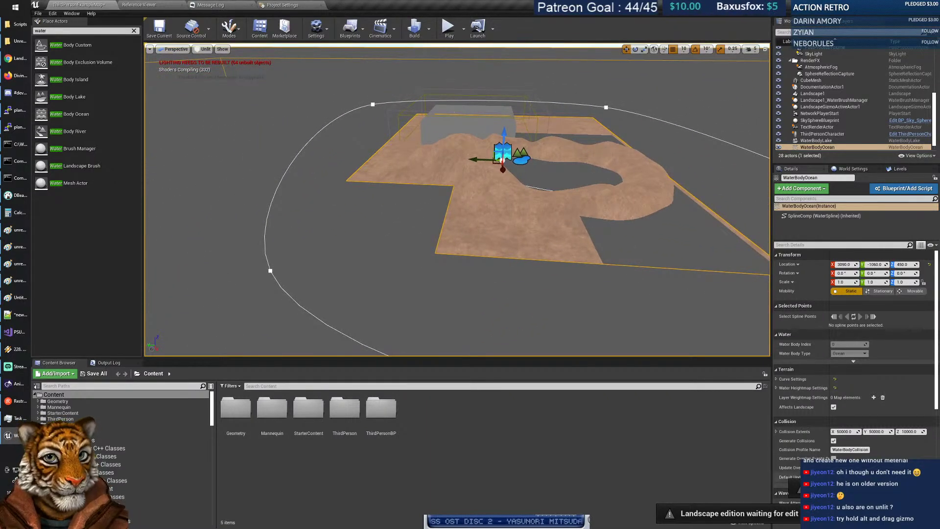
right_click_drag(540, 284, 528, 281)
key("w")
key("d")
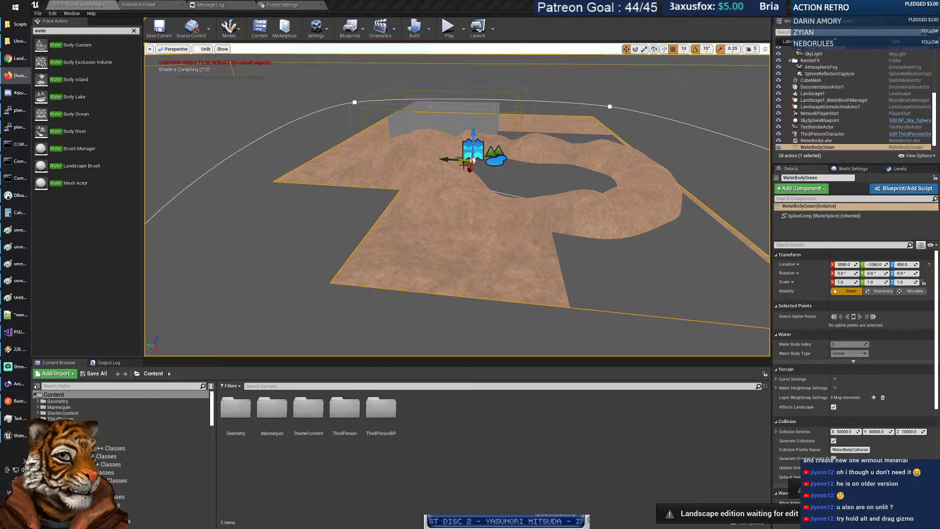
Select the lake body and shift its spline point 2 to about X 2859, Y 1820.
right_click_drag(468, 194, 529, 175)
mouse_move(462, 197)
right_mouse_down()
mouse_move(455, 230)
mouse_move(443, 235)
mouse_move(462, 197)
right_mouse_up()
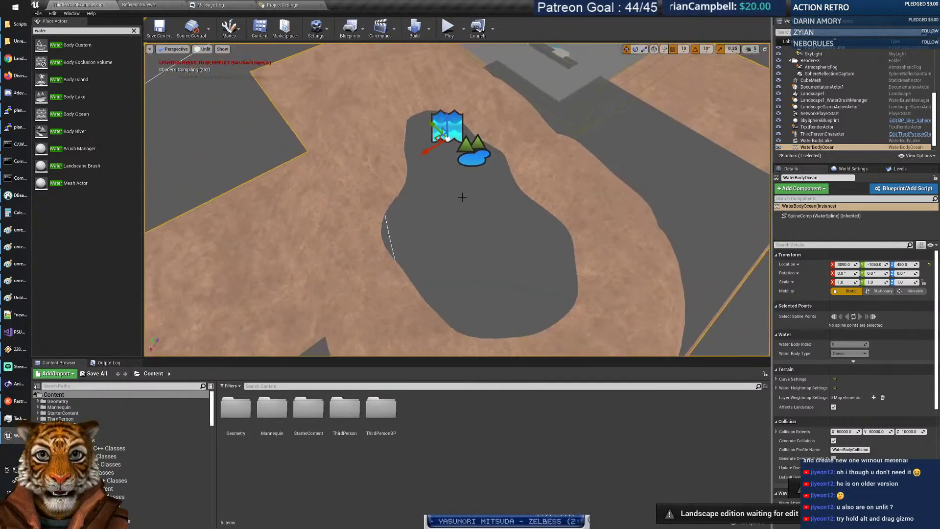
left_click(387, 222)
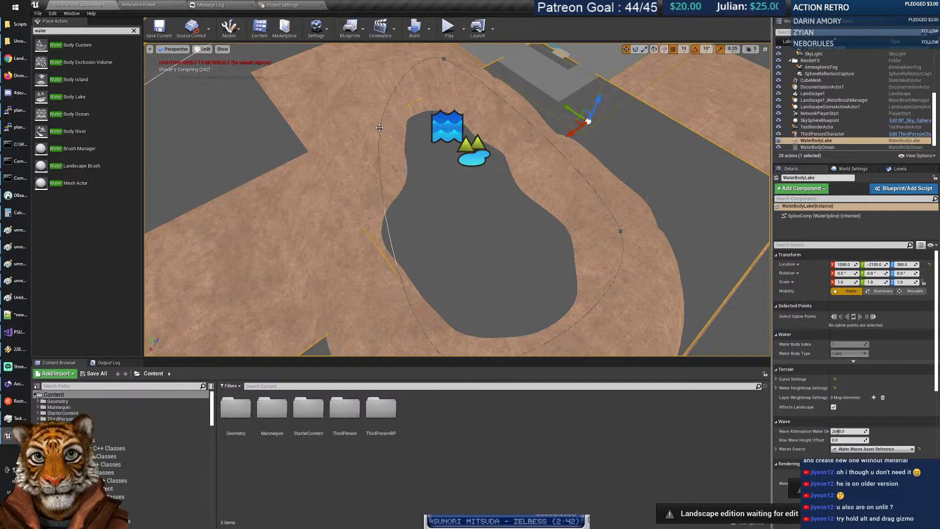
left_click(379, 127)
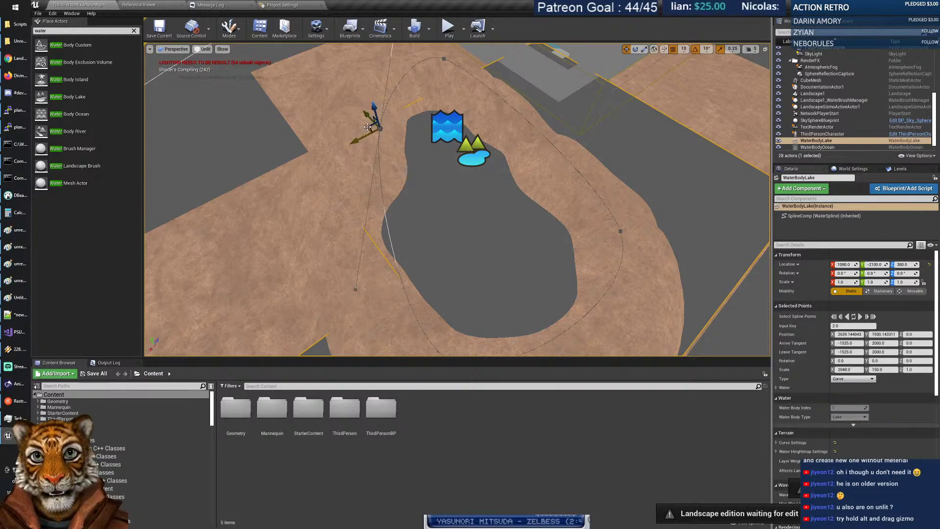
mouse_move(367, 127)
left_mouse_down()
mouse_move(335, 105)
mouse_move(318, 109)
mouse_move(398, 146)
mouse_move(476, 163)
mouse_move(329, 131)
mouse_move(252, 96)
mouse_move(346, 142)
mouse_move(387, 147)
mouse_move(358, 137)
left_mouse_up()
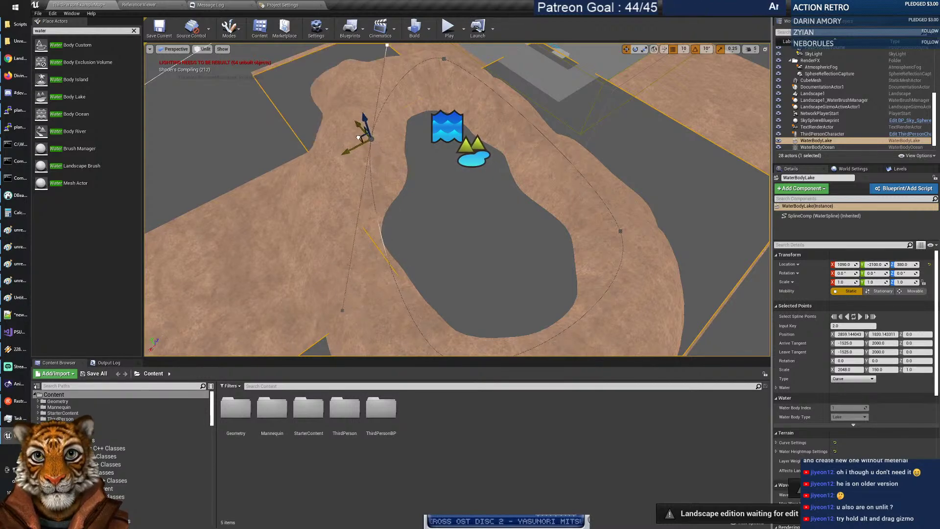
Examine the lake loop and the terrain around the basin up close and from above.
right_click_drag(365, 139, 353, 93)
key("w")
key("s")
scroll(413, 183, "up", 5)
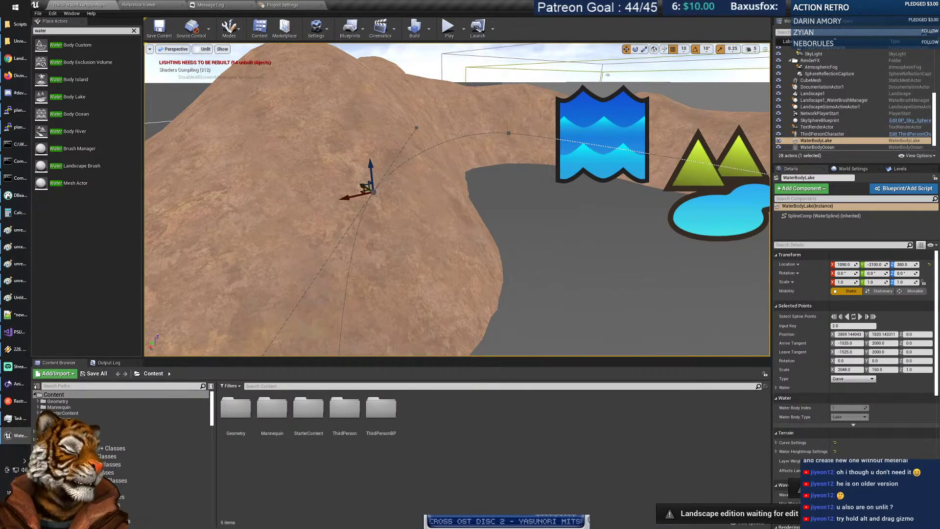
key("s")
mouse_move(734, 352)
right_mouse_down()
mouse_move(705, 340)
mouse_move(734, 352)
right_mouse_up()
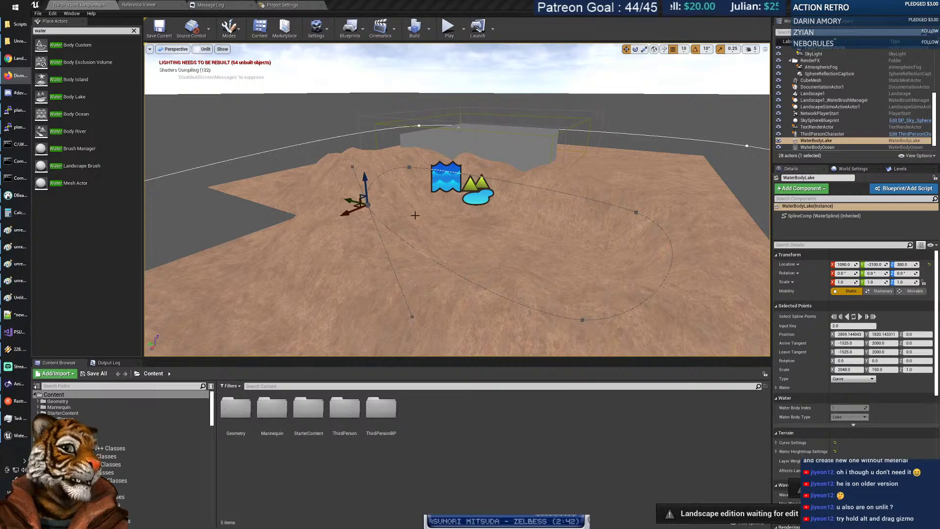
mouse_move(415, 215)
right_mouse_down()
mouse_move(642, 104)
mouse_move(391, 214)
mouse_move(414, 232)
right_mouse_up()
key("s")
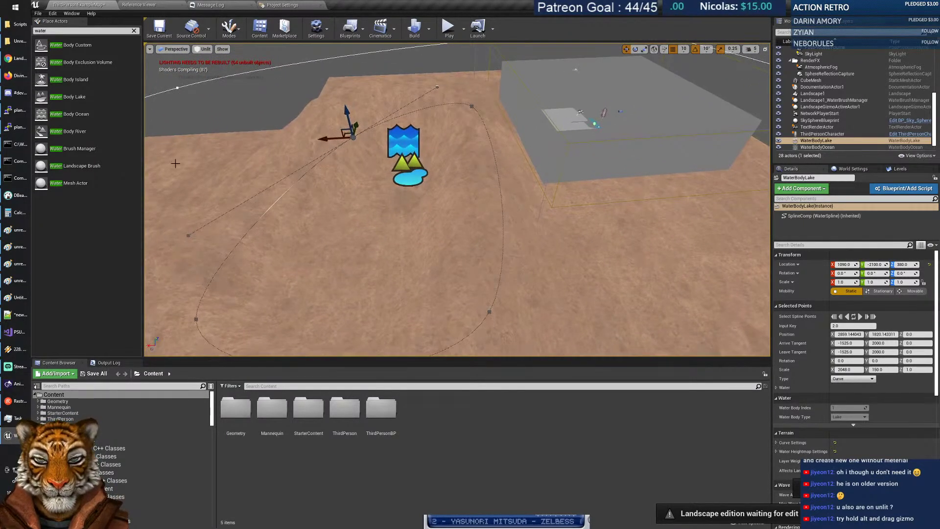
Place a Water Body River beside the lake and move it along X to about 5070.
left_click_drag(56, 131, 486, 241)
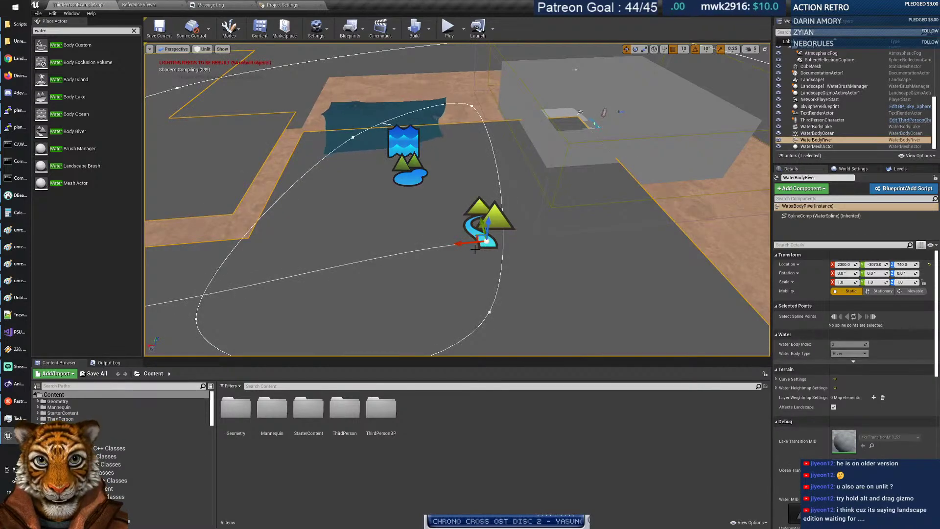
key("s")
right_click_drag(419, 290, 616, 245)
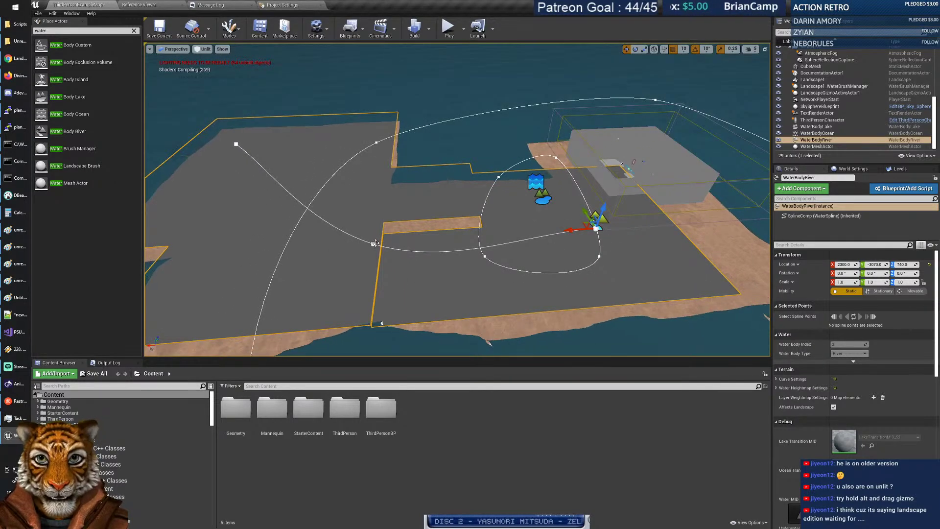
left_click_drag(570, 230, 450, 227)
Move the river's middle spline point closer to its start and its end point to about X 5700, Y 1440.
right_click_drag(449, 226, 378, 252)
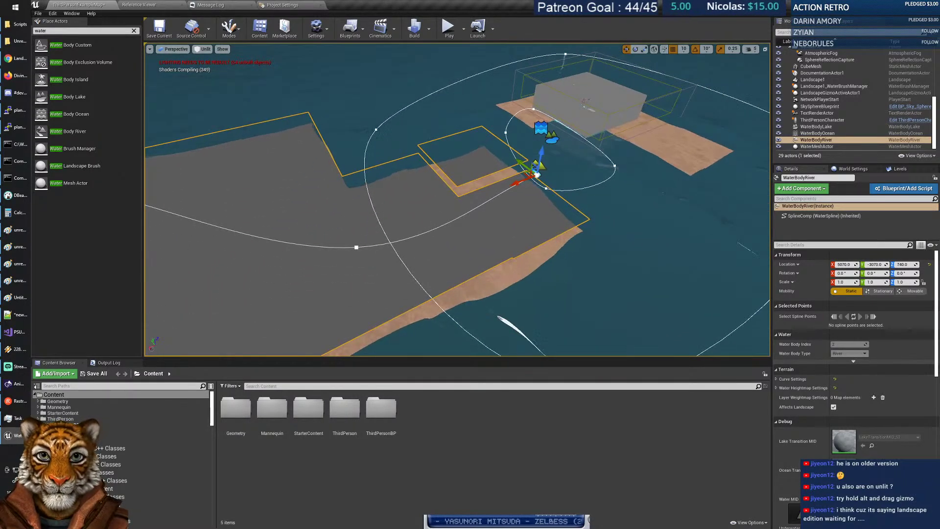
left_click(357, 247)
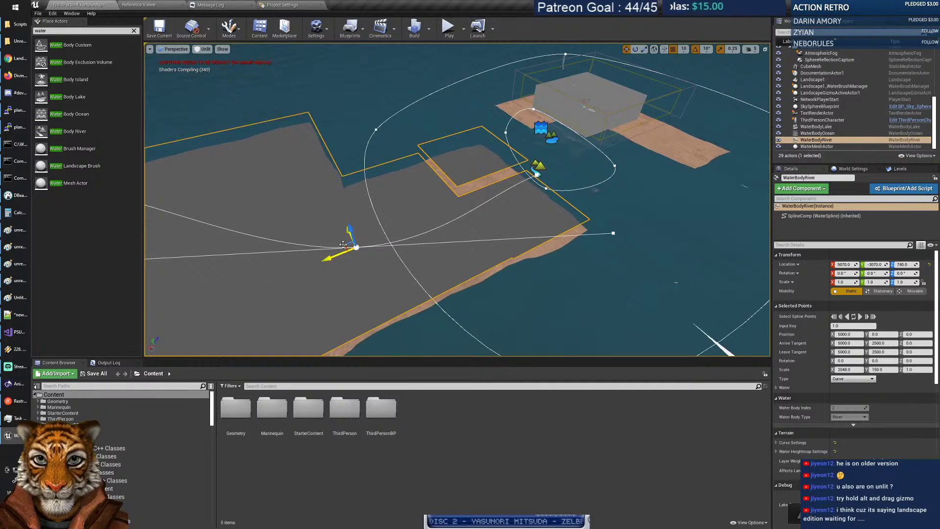
left_click_drag(343, 244, 437, 207)
right_click_drag(438, 207, 416, 211)
left_click(314, 152)
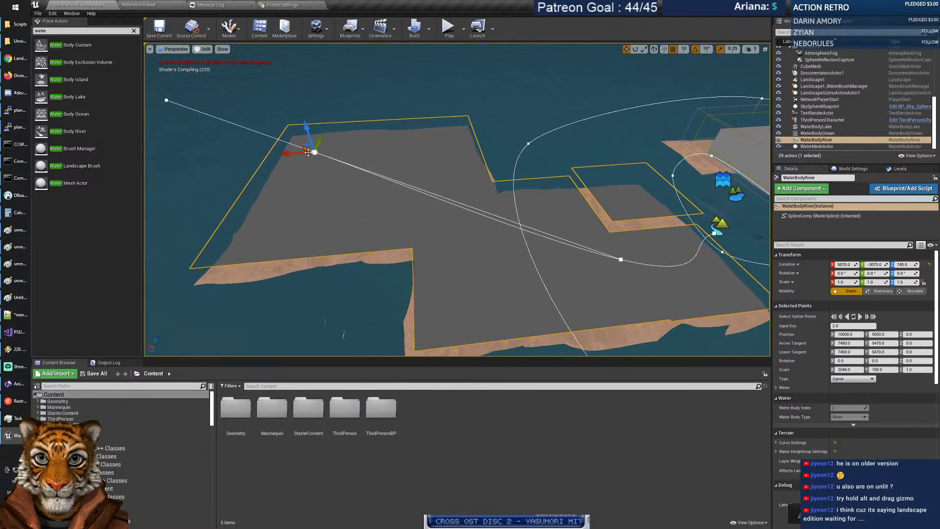
left_click_drag(308, 153, 446, 206)
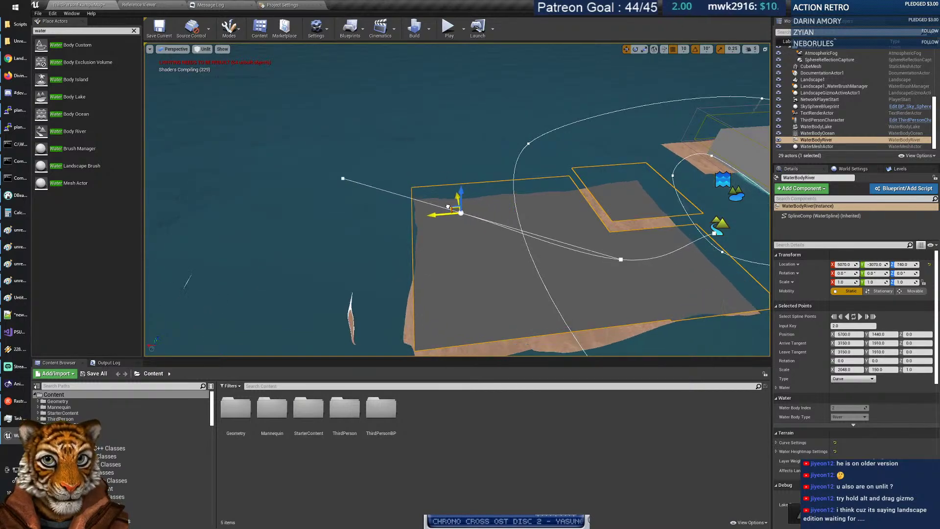
Move the river's start point to about X -400, Z -140 and shorten its tangent to about X 800.
right_click_drag(446, 206, 548, 249)
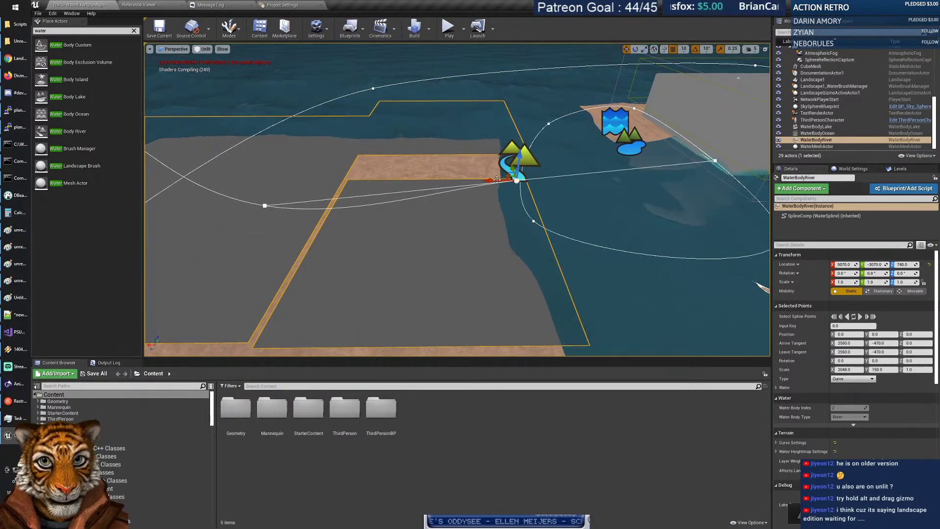
left_click_drag(502, 179, 551, 181)
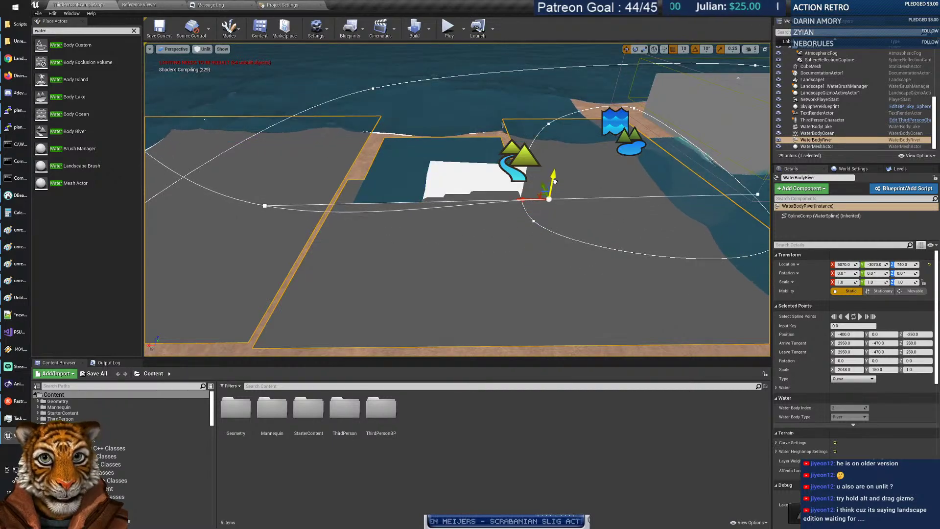
left_click_drag(554, 181, 557, 173)
right_click_drag(557, 172, 591, 215)
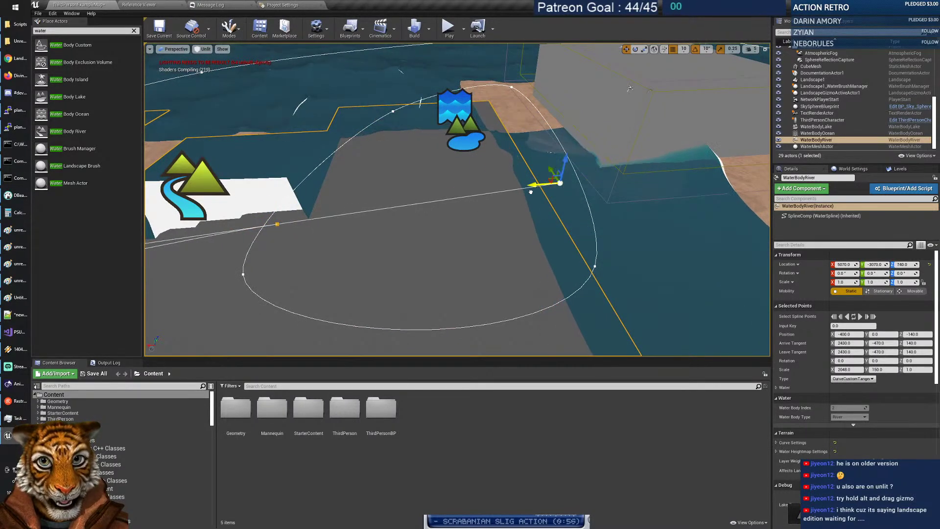
left_click_drag(323, 219, 356, 220)
right_click_drag(363, 217, 305, 211)
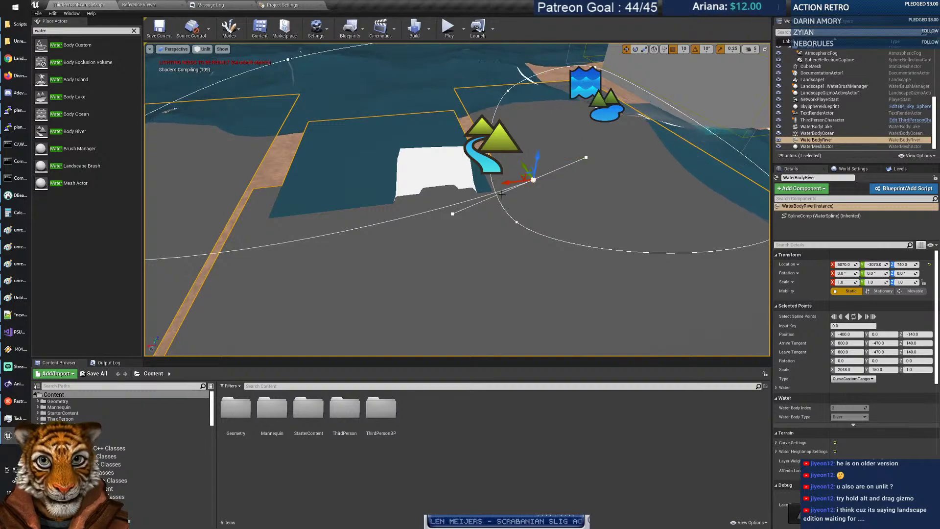
Reposition the river's start point at the lake edge to about X -220, Z -380.
left_click_drag(505, 182, 504, 234)
right_click_drag(504, 235, 454, 235)
left_click_drag(410, 197, 517, 205)
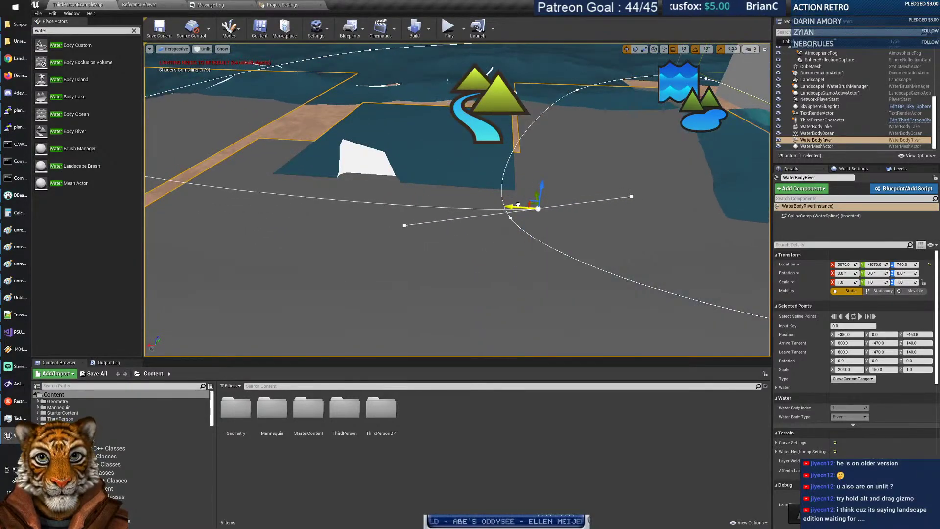
mouse_move(535, 257)
right_mouse_down()
mouse_move(529, 270)
mouse_move(538, 222)
mouse_move(553, 221)
mouse_move(541, 220)
mouse_move(522, 255)
right_mouse_up()
left_click_drag(468, 216, 460, 184)
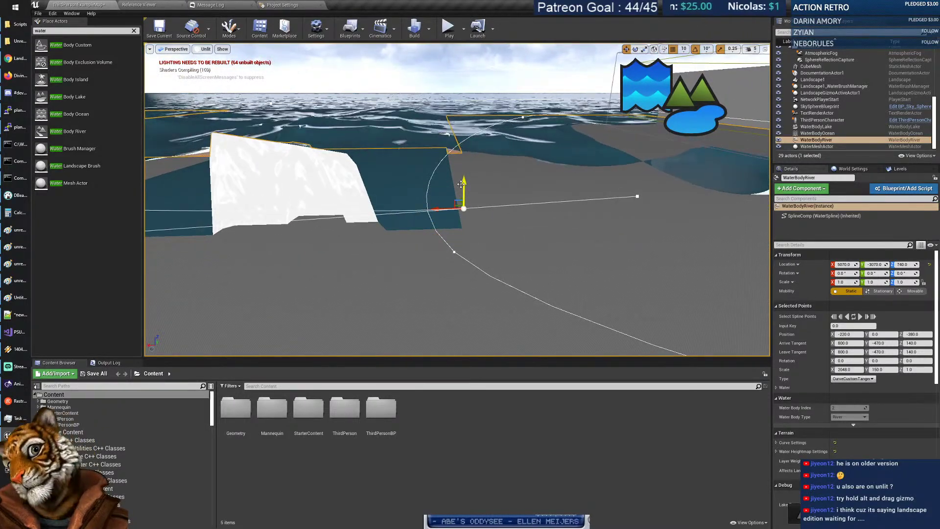
Switch from the river to Landscape editing and bring up the sculpting tools.
right_click_drag(512, 210, 519, 230)
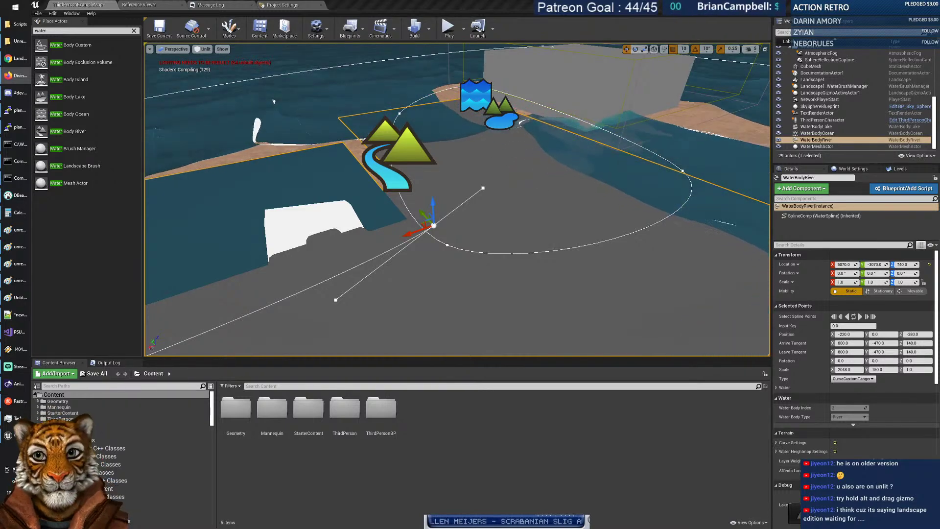
right_click_drag(458, 199, 433, 215)
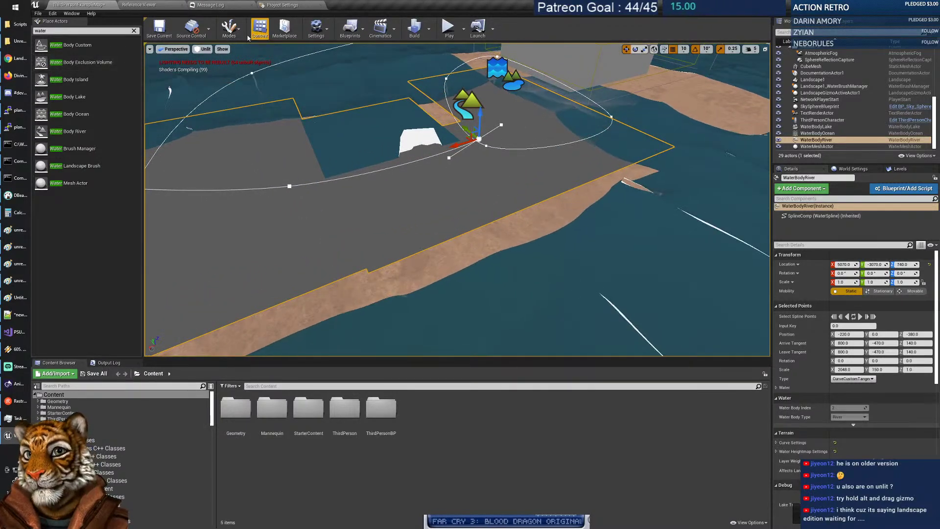
left_click(229, 28)
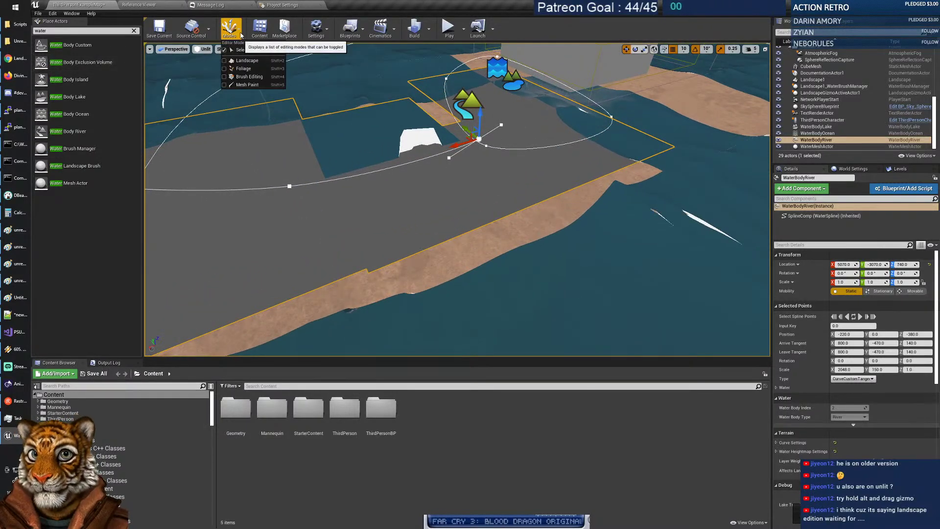
left_click(245, 61)
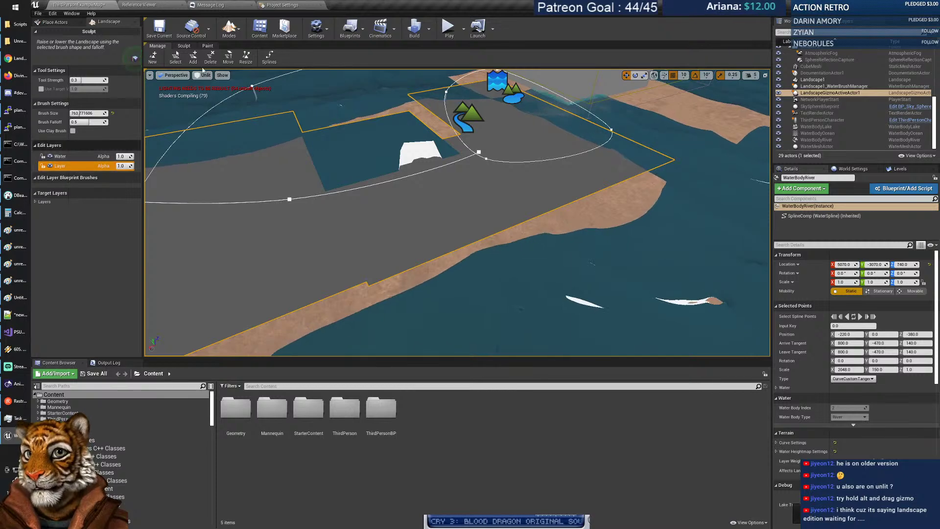
left_click(184, 46)
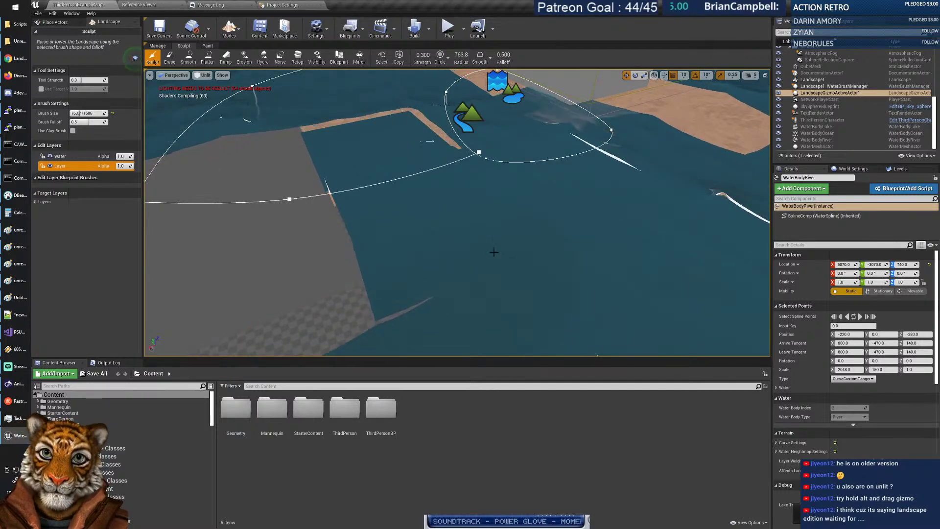
Make the Water edit layer the active one for landscape sculpting.
right_click_drag(510, 227, 461, 208)
key("w")
key("w")
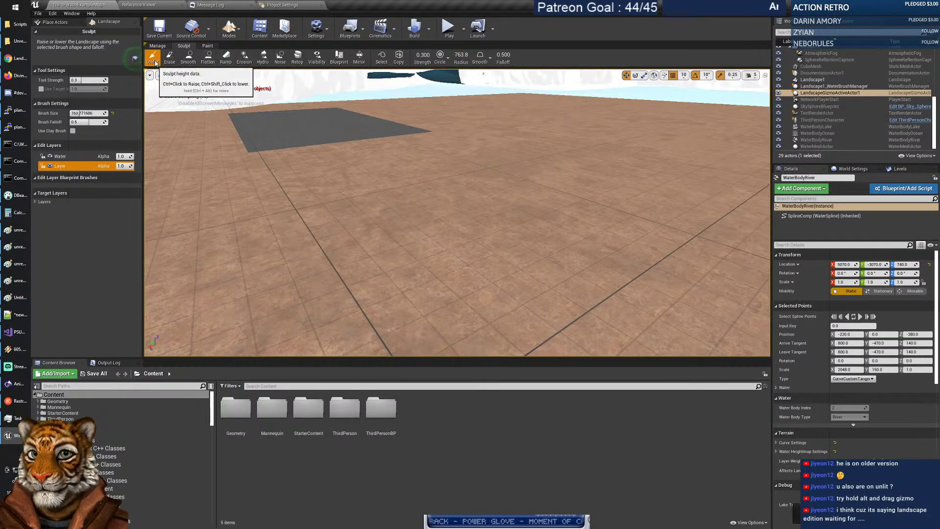
left_click(65, 159)
left_click(67, 167)
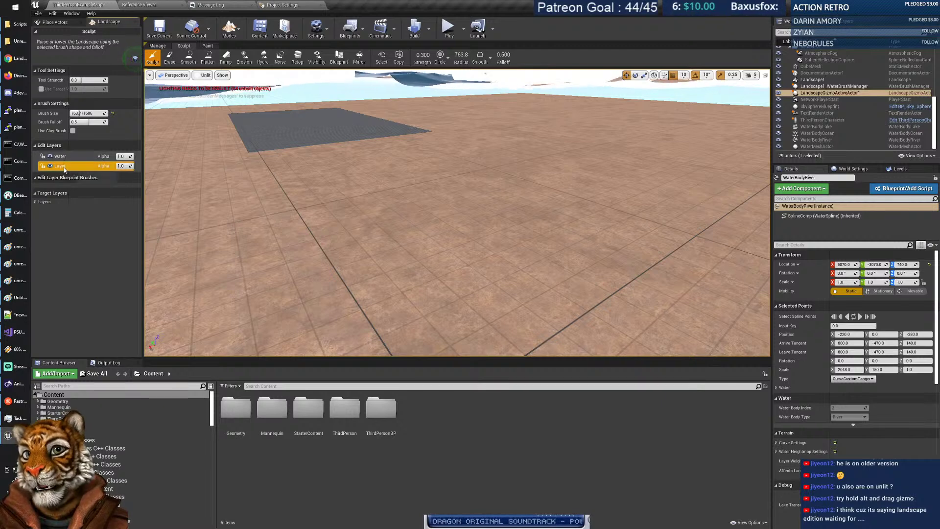
left_click(63, 157)
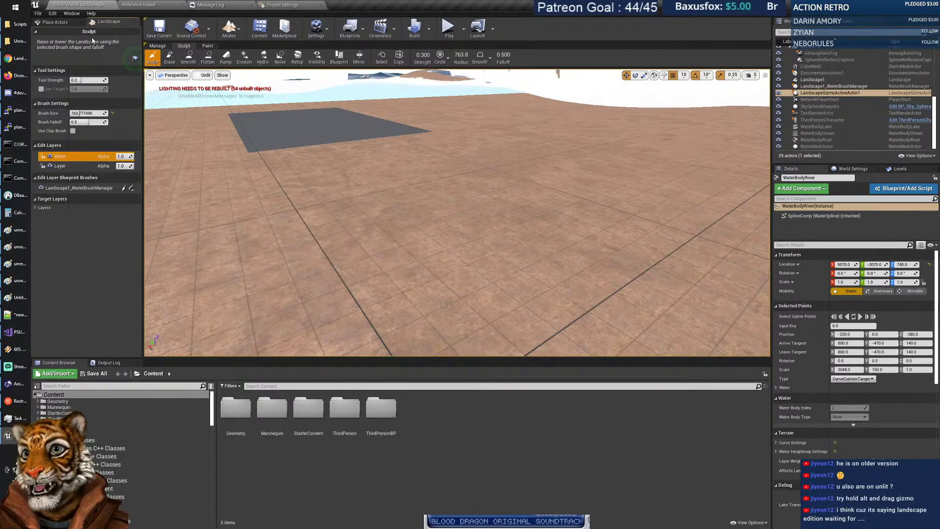
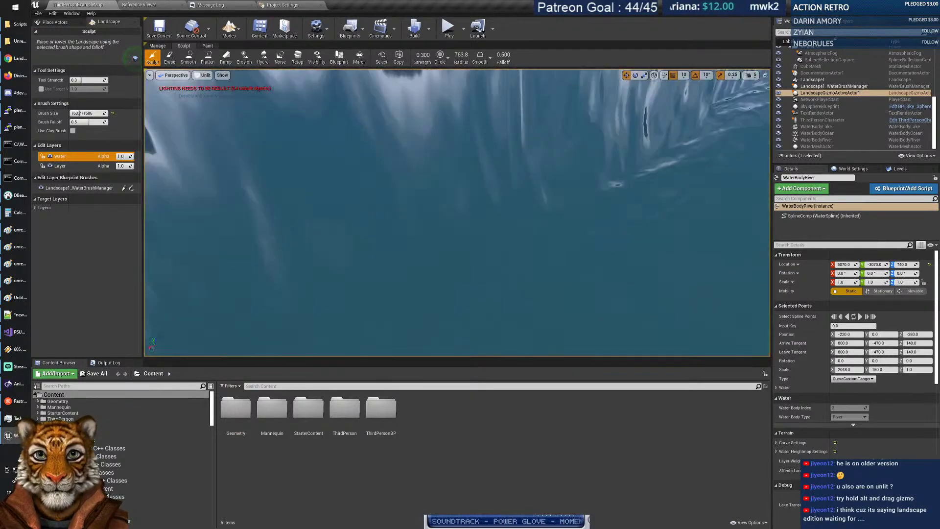
Return to the actor selection mode and delete the WaterBodyRiver actor from the level.
mouse_move(456, 213)
right_mouse_down()
mouse_move(460, 181)
mouse_move(492, 166)
mouse_move(465, 169)
mouse_move(470, 205)
mouse_move(455, 186)
mouse_move(463, 198)
right_mouse_up()
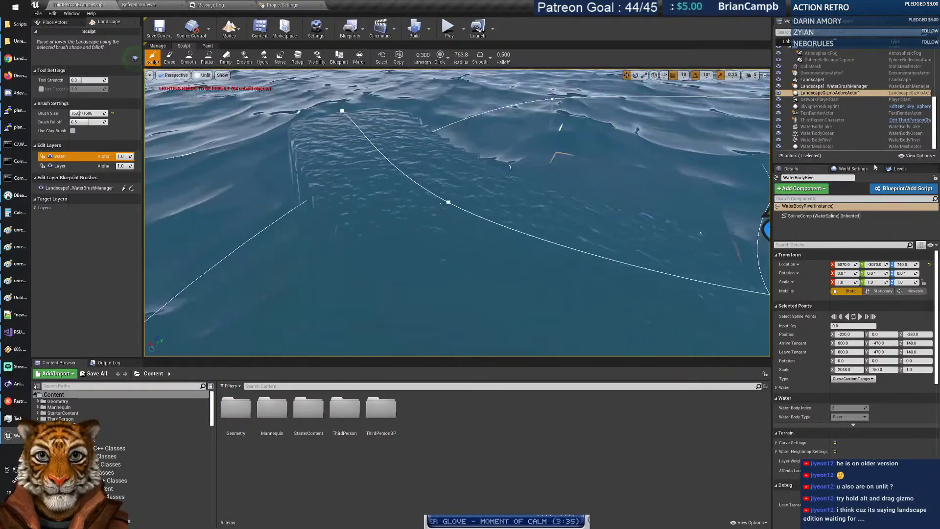
scroll(823, 133, "up", 5)
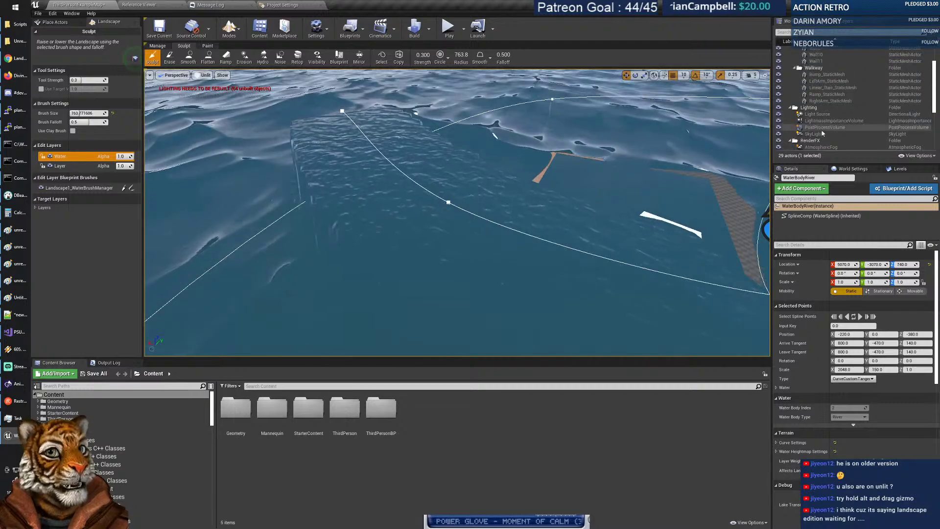
scroll(823, 133, "down", 5)
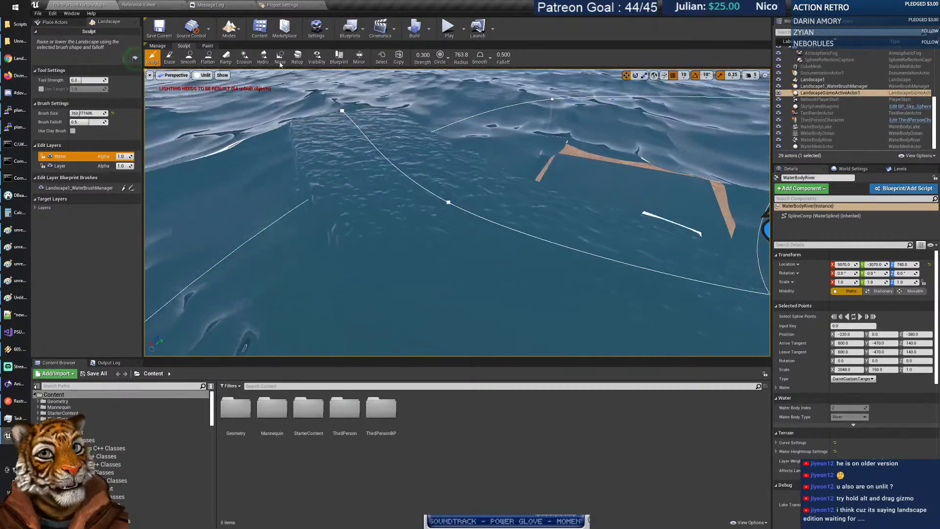
left_click(242, 49)
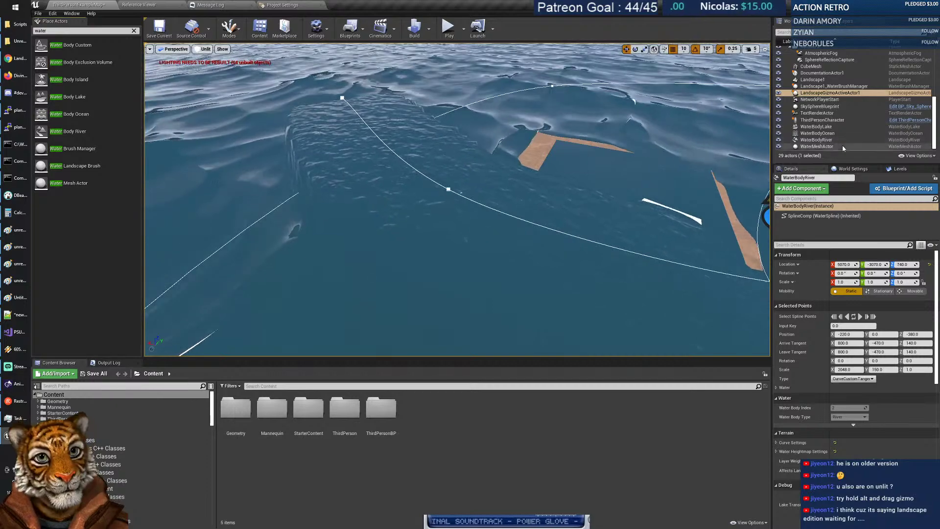
left_click(822, 126)
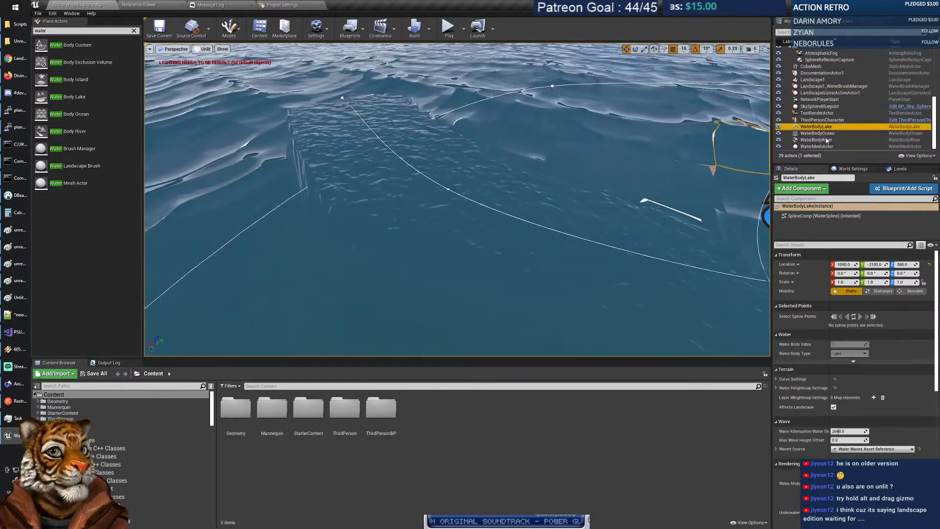
left_click(823, 140)
key("Delete")
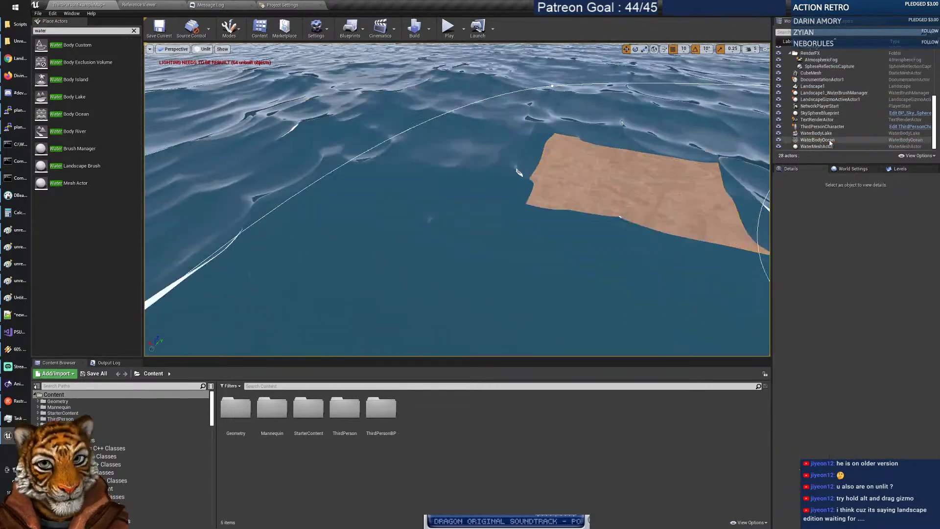
Select the exposed Landscape1 terrain beside the lake and reopen the landscape sculpting tools.
left_click(826, 135)
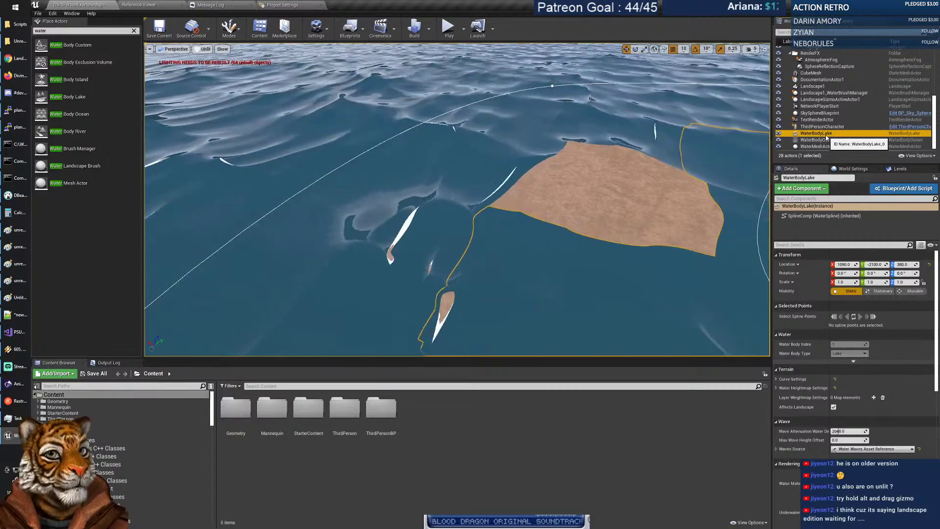
right_click_drag(616, 218, 478, 216)
left_click(441, 203)
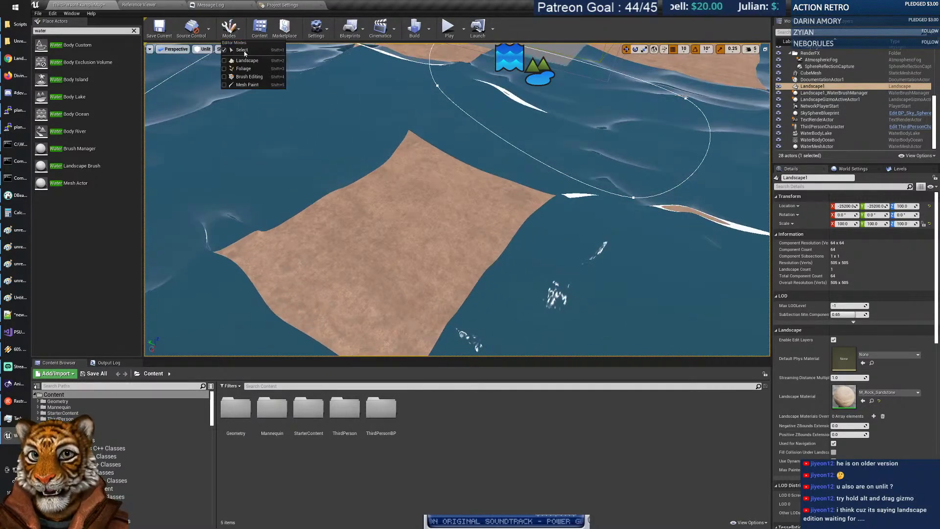
left_click(247, 60)
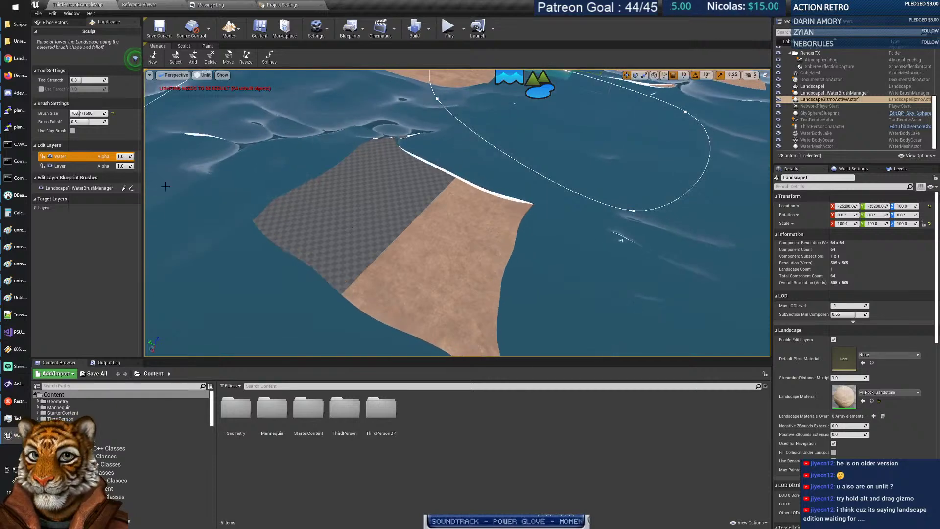
left_click(184, 45)
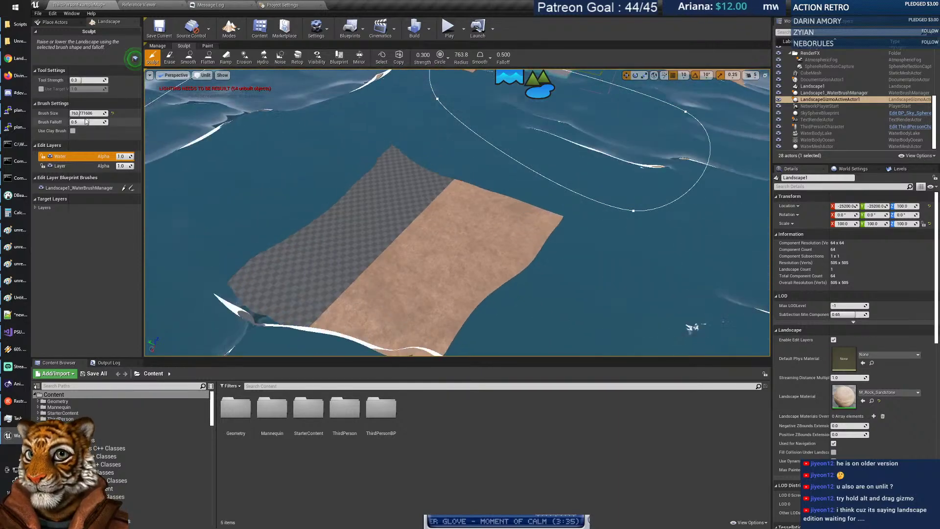
Place the two Ramp points, from the near edge of the exposed sand patch to the lake's far shore.
left_click(225, 57)
left_click(368, 293)
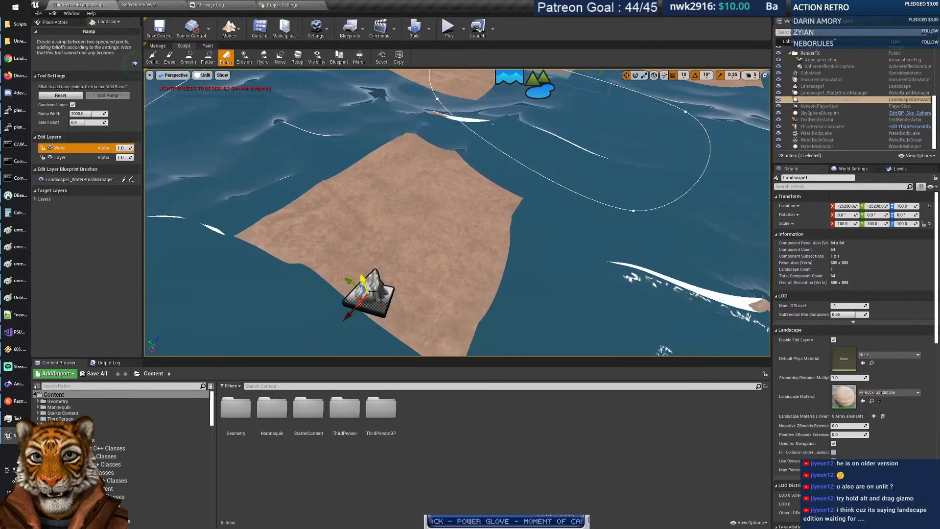
left_click(422, 150)
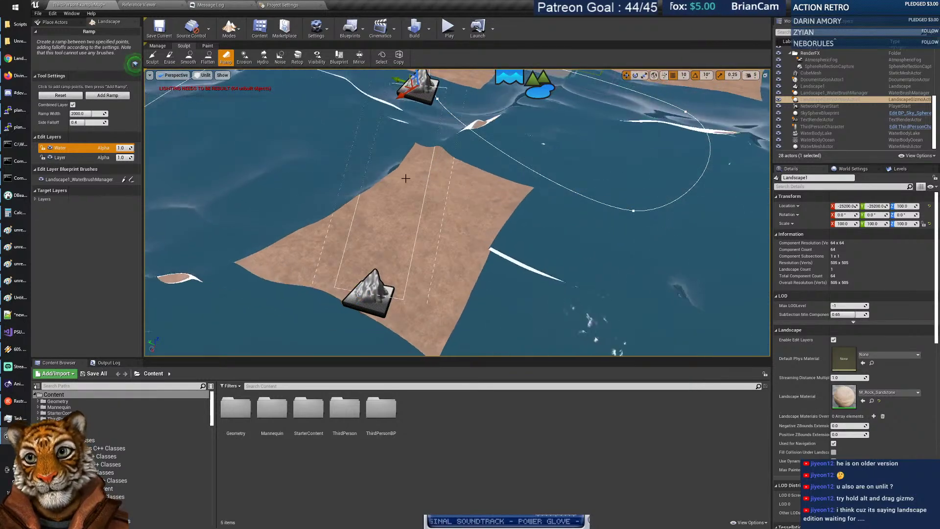
right_click_drag(409, 147, 374, 149)
mouse_move(401, 223)
right_mouse_down()
mouse_move(387, 223)
mouse_move(401, 224)
right_mouse_up()
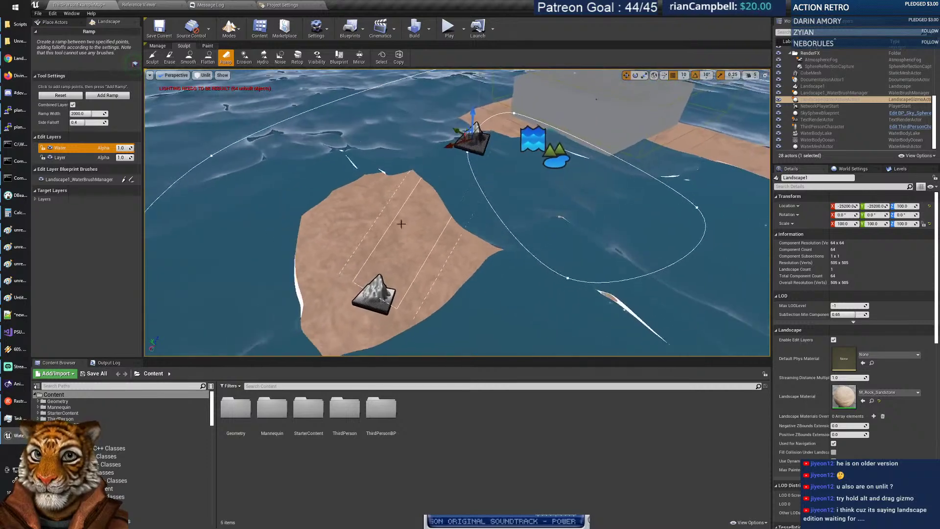
Try adding the 2000-wide ramp on the Water edit layer and again on Layer with Combined Layer turned off.
left_click(116, 96)
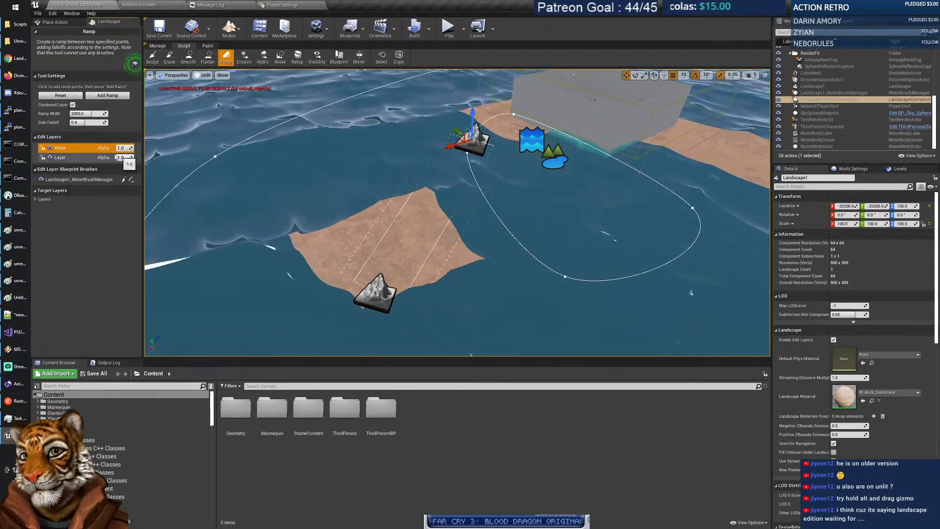
left_click(60, 158)
left_click(111, 95)
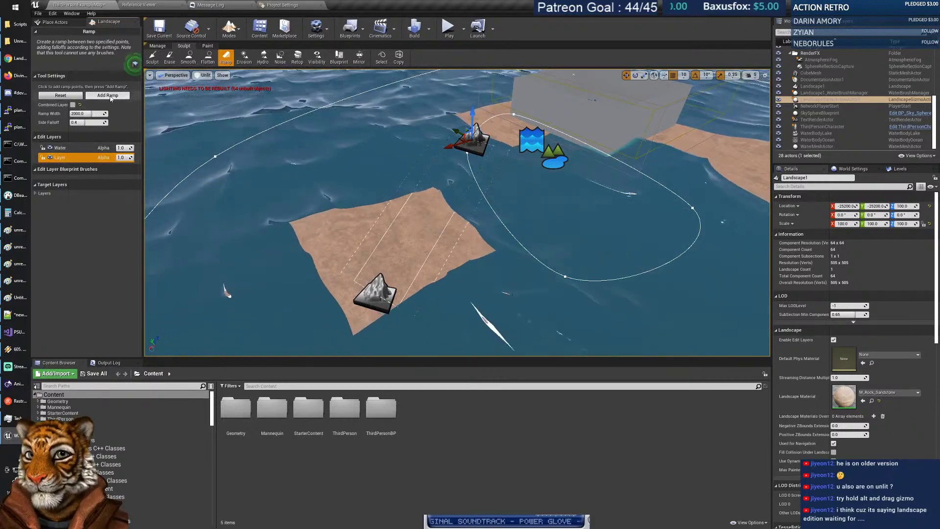
Examine the terrain along the ramp up close and from above for a change in height.
key("w")
right_click_drag(313, 195, 427, 244)
key("s")
key("w")
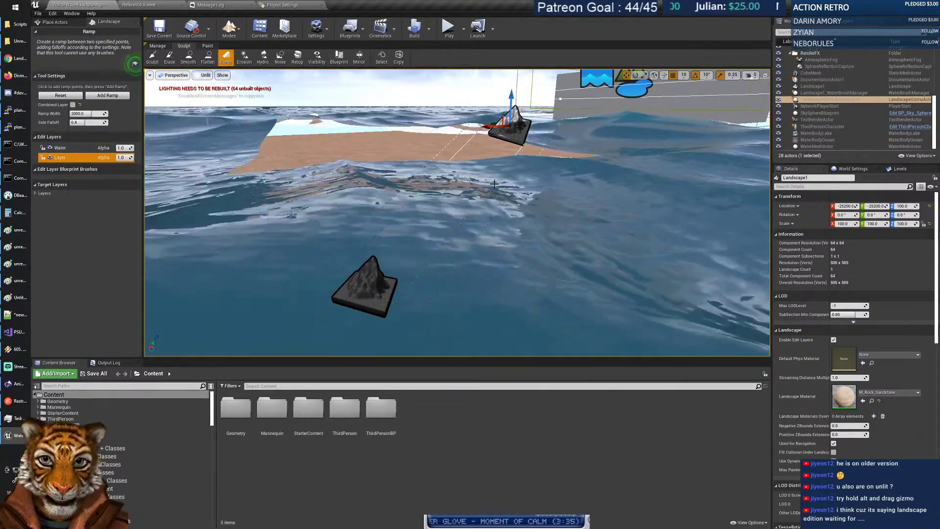
right_click_drag(531, 193, 587, 237)
key("w")
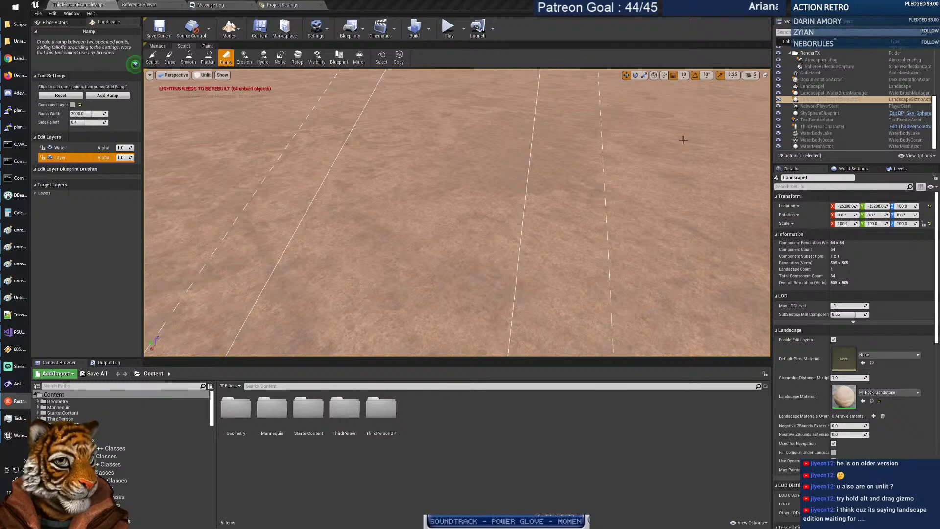
key("s")
right_click_drag(683, 140, 658, 110)
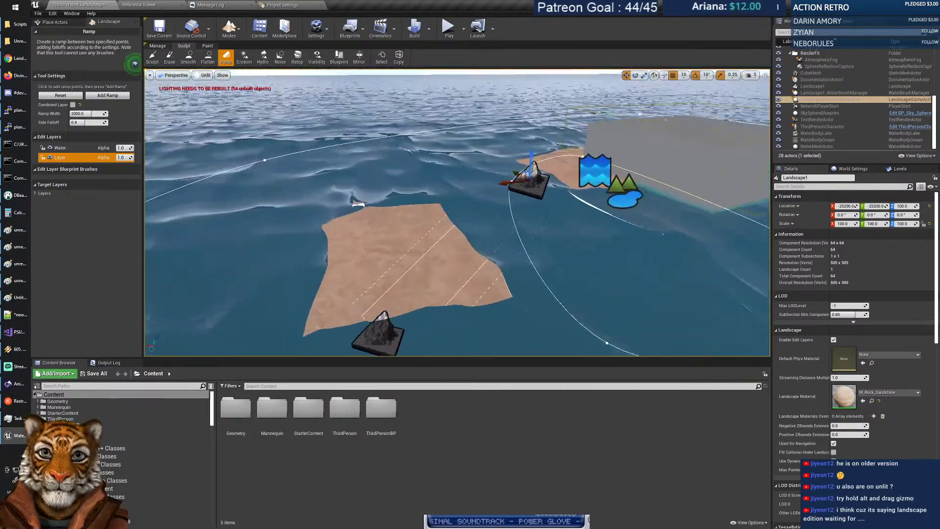
mouse_move(561, 205)
right_mouse_down()
mouse_move(587, 216)
mouse_move(561, 206)
right_mouse_up()
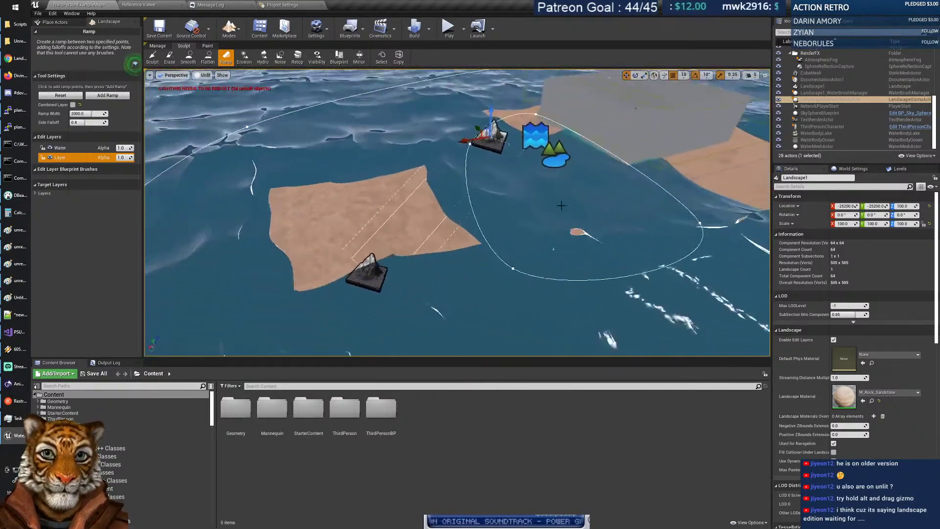
Move the ramp's far point into the ocean beyond the sand patch, shift its near point outward, and add the ramp again on Layer.
left_click(532, 117)
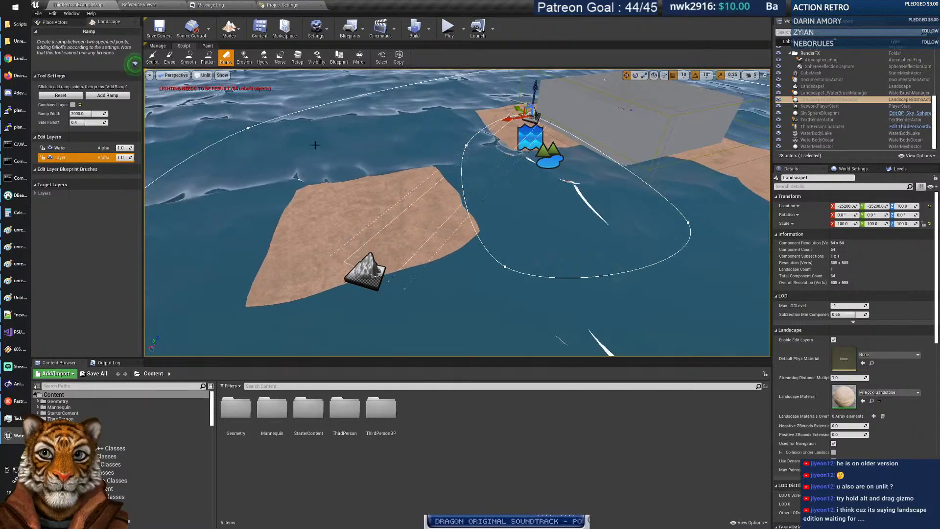
left_click(433, 177)
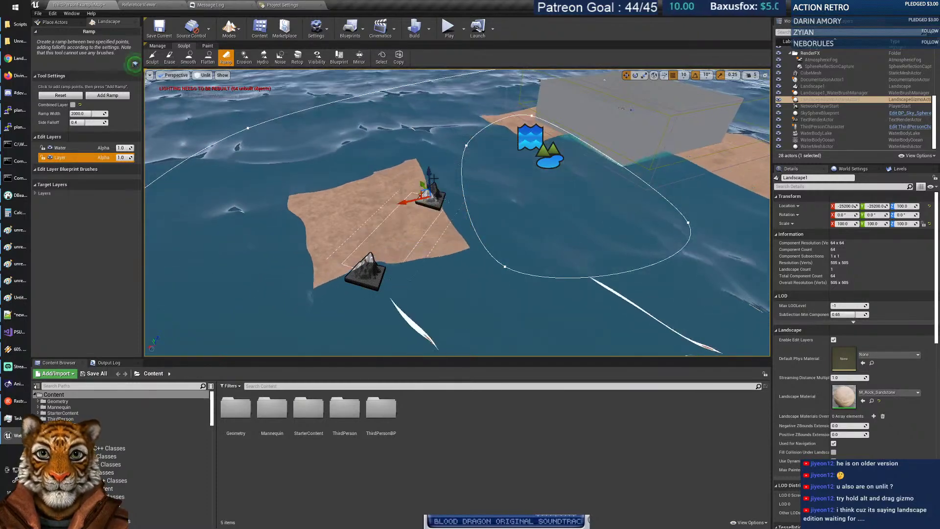
left_click(426, 84)
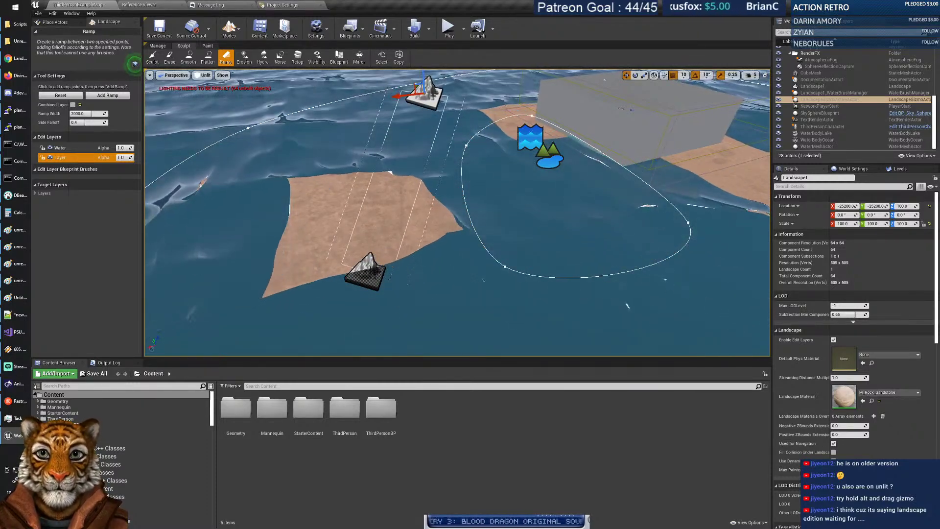
left_click(367, 278)
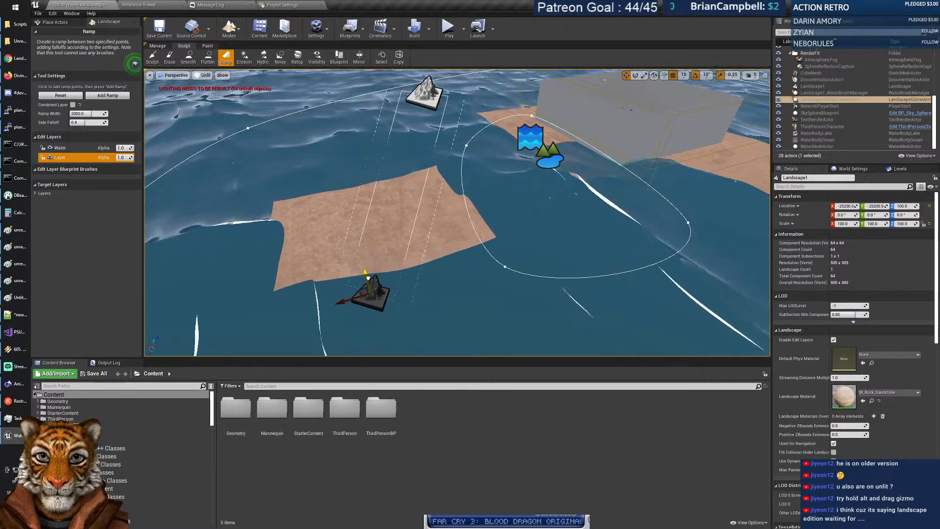
left_click(108, 95)
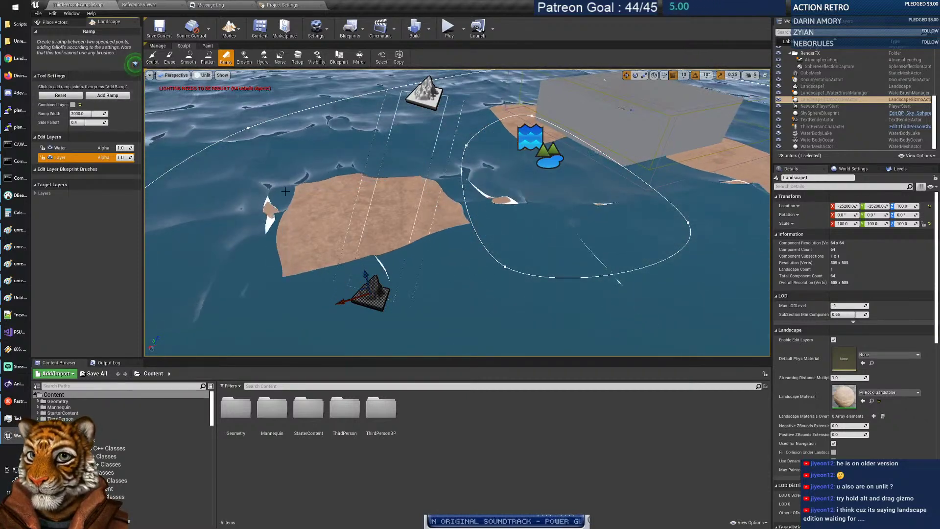
Activate the Water edit layer and select its Landscape1_WaterBrushManager blueprint brush.
left_click(59, 147)
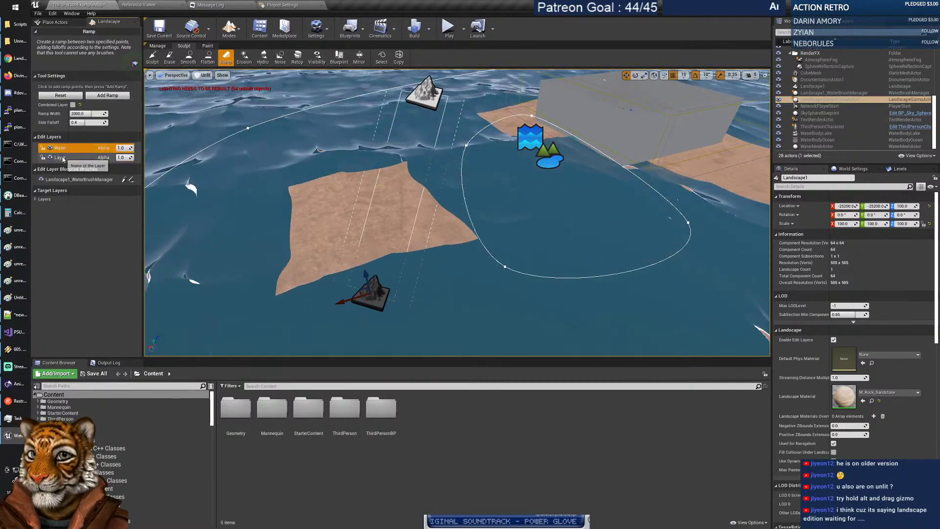
left_click(73, 180)
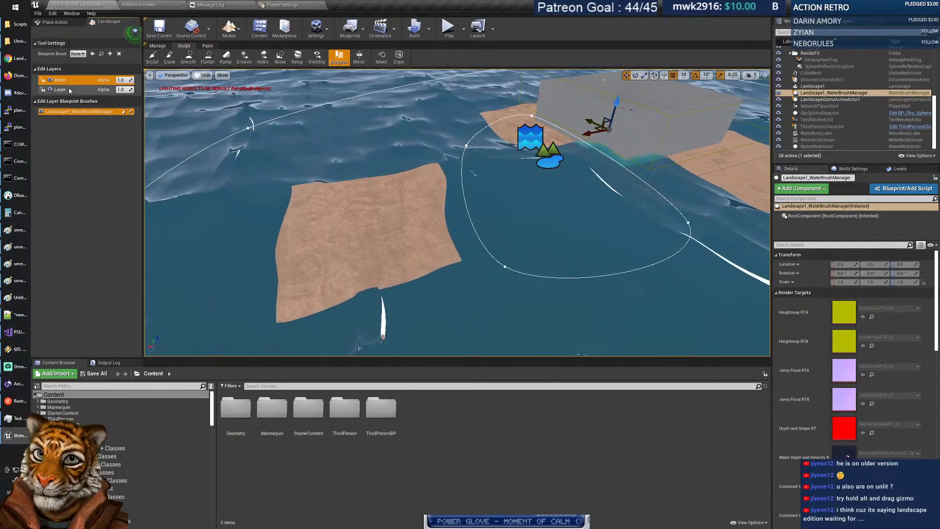
Leave landscape editing for Select mode and delete the lake and ocean water bodies from the level.
left_click(369, 230)
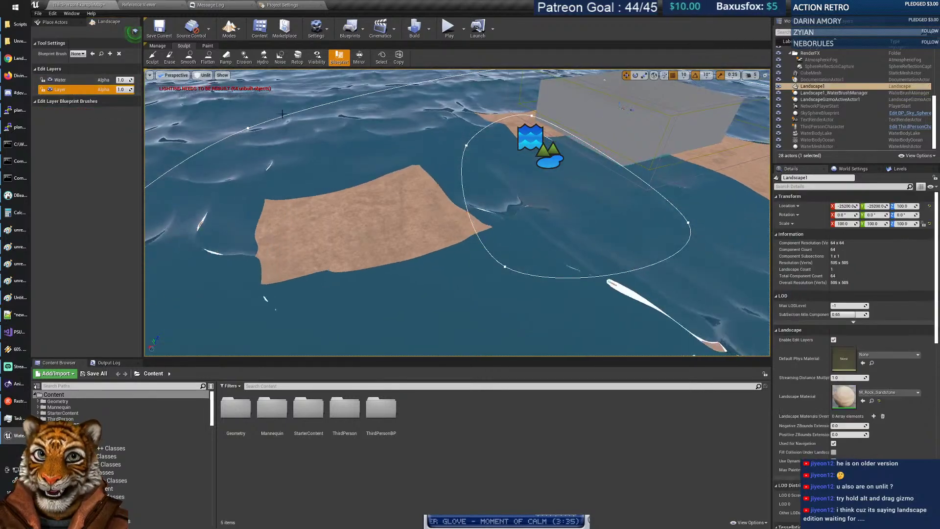
left_click(221, 58)
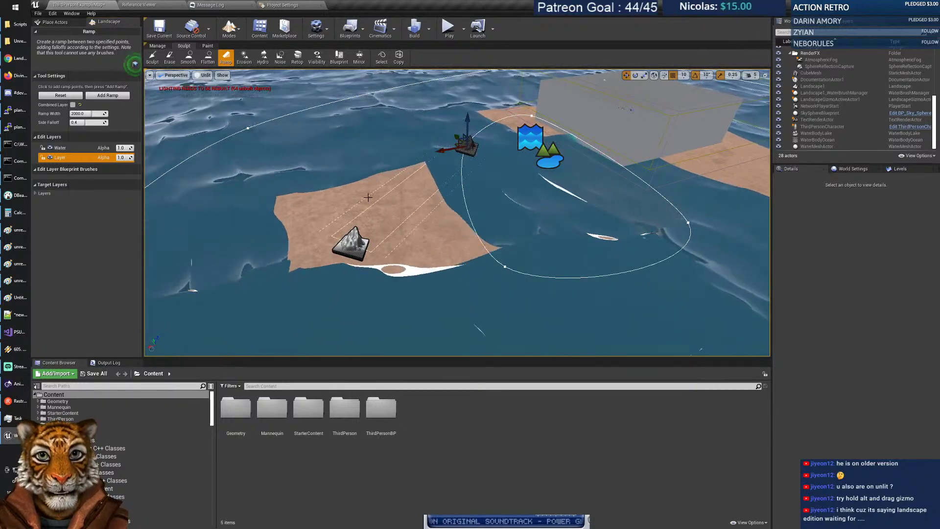
left_click(229, 27)
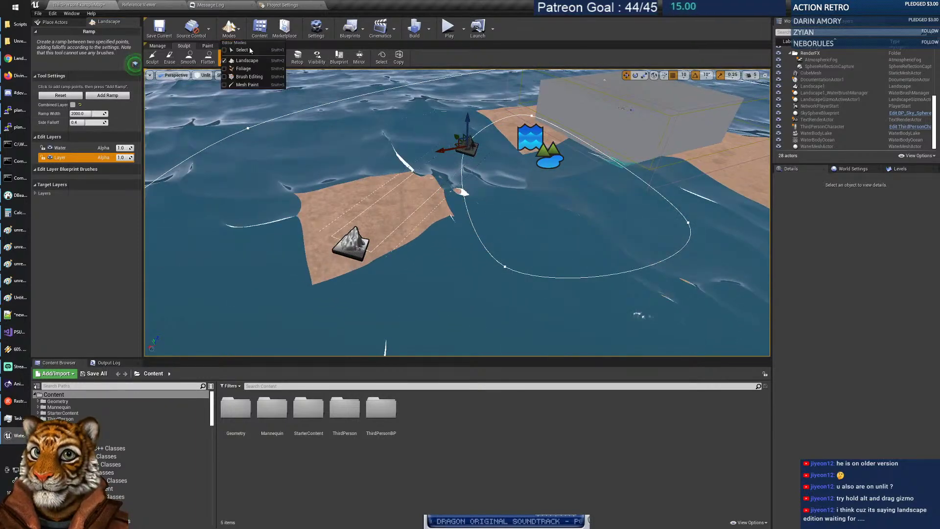
left_click(249, 50)
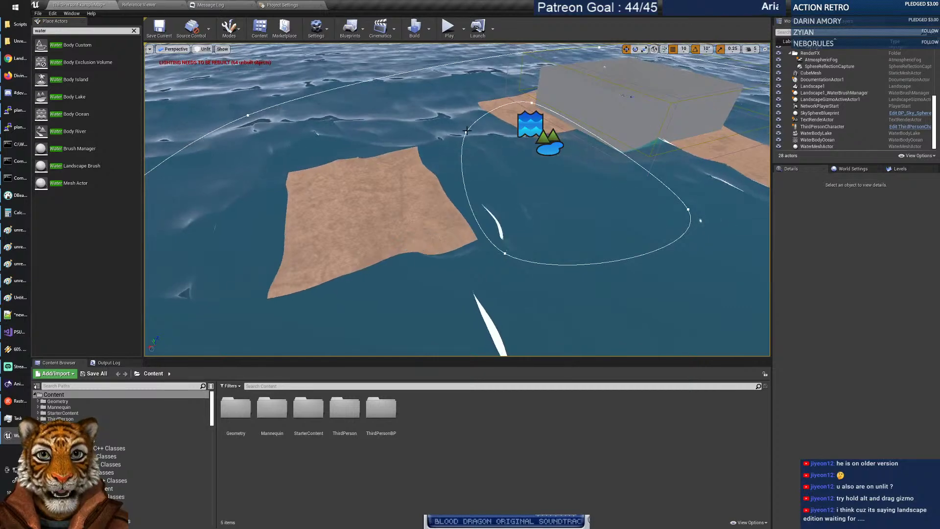
left_click(551, 146)
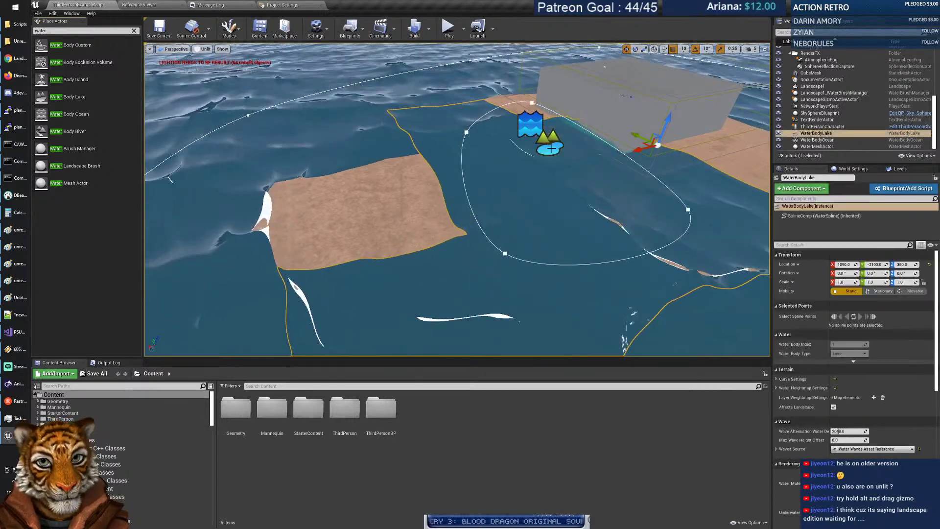
key("Delete")
right_click_drag(441, 197, 405, 99)
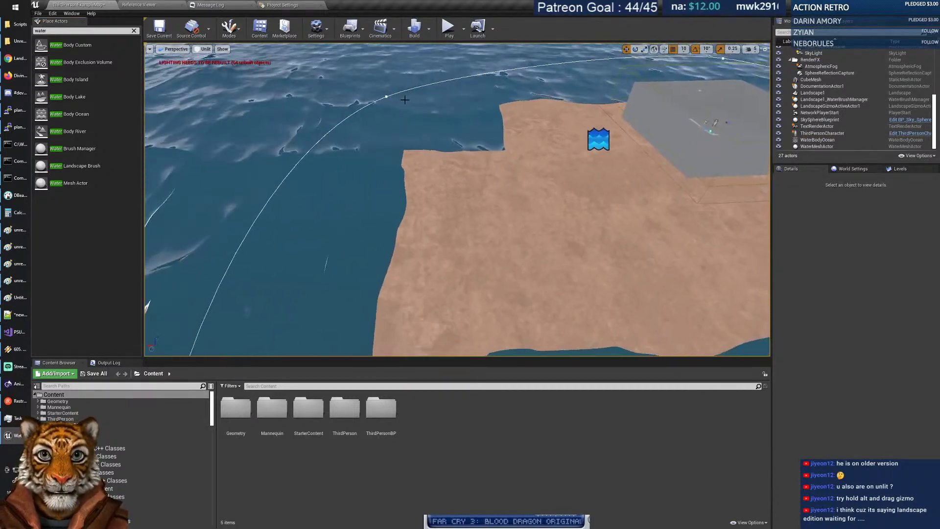
left_click(598, 139)
key("Delete")
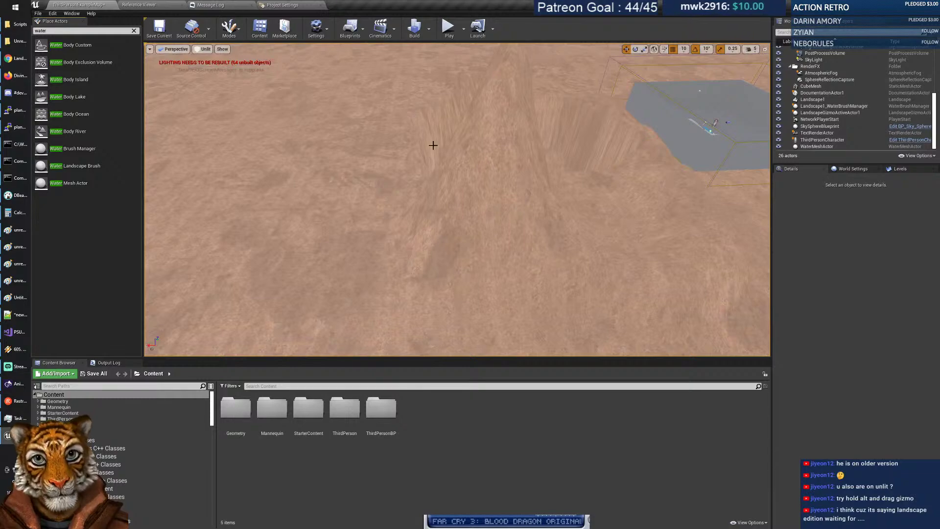
Add a 2000-wide ramp to the landscape on Layer, with its far point raised well above the ground.
right_click_drag(433, 145, 432, 181)
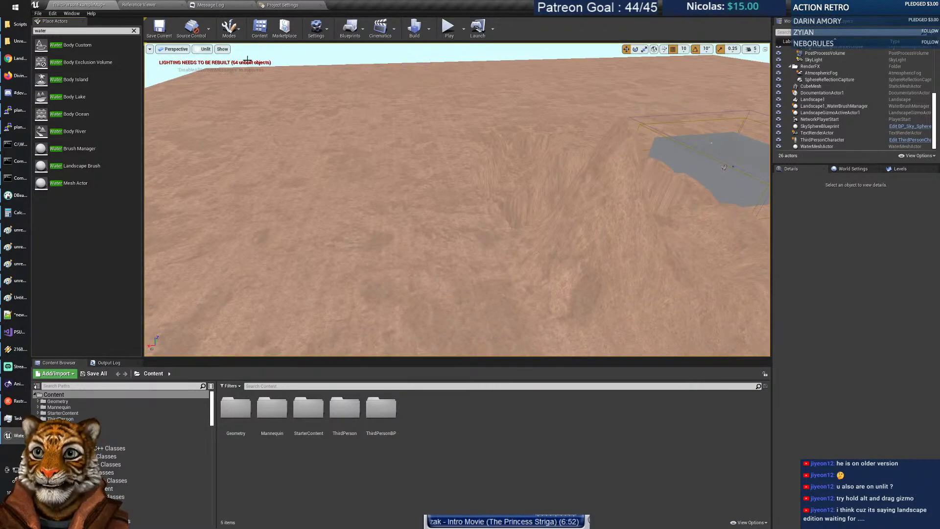
left_click(443, 192)
left_click(242, 60)
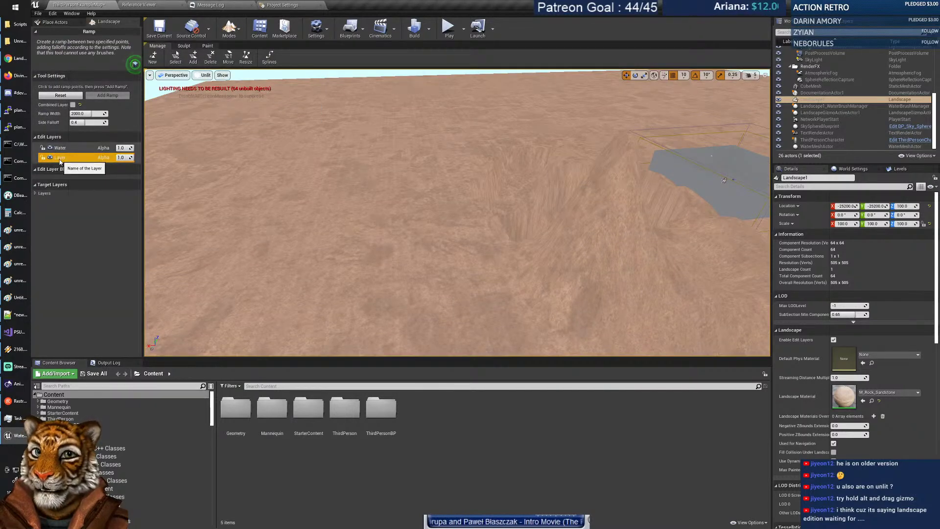
left_click(184, 45)
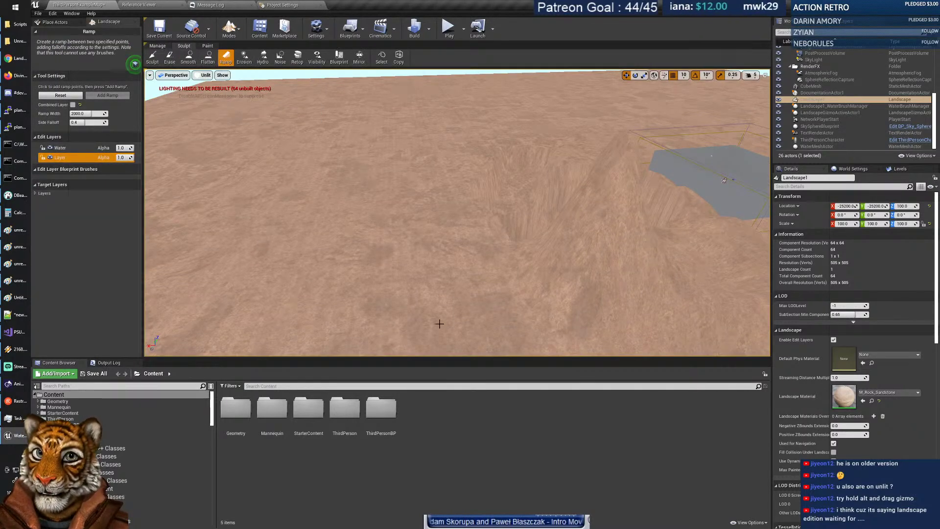
left_click(364, 309)
left_click(424, 215)
left_click_drag(425, 215, 430, 113)
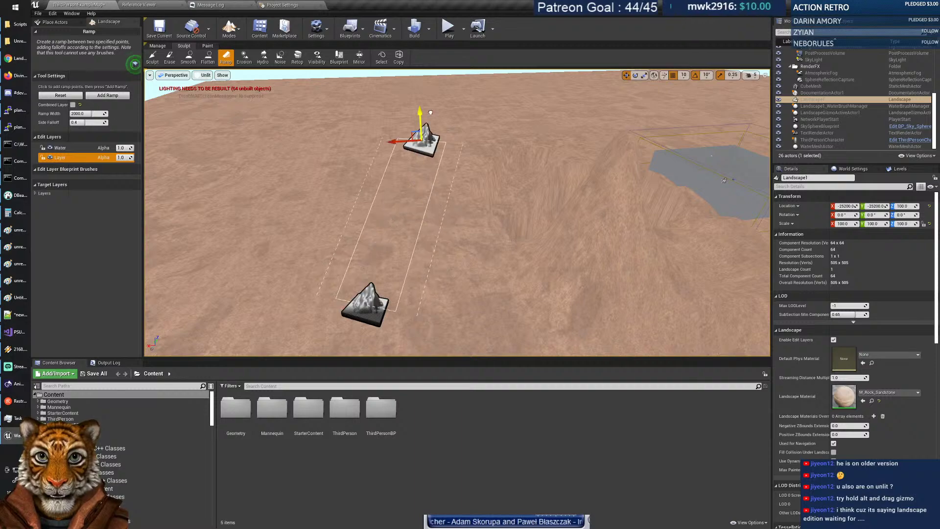
left_click(124, 96)
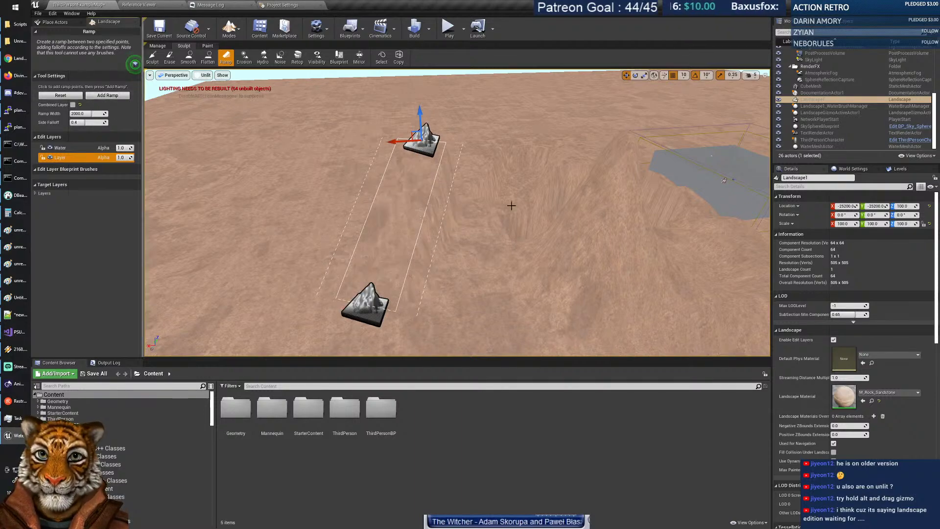
mouse_move(479, 219)
right_mouse_down()
mouse_move(465, 246)
mouse_move(463, 201)
mouse_move(448, 194)
mouse_move(501, 251)
right_mouse_up()
key("w")
key("s")
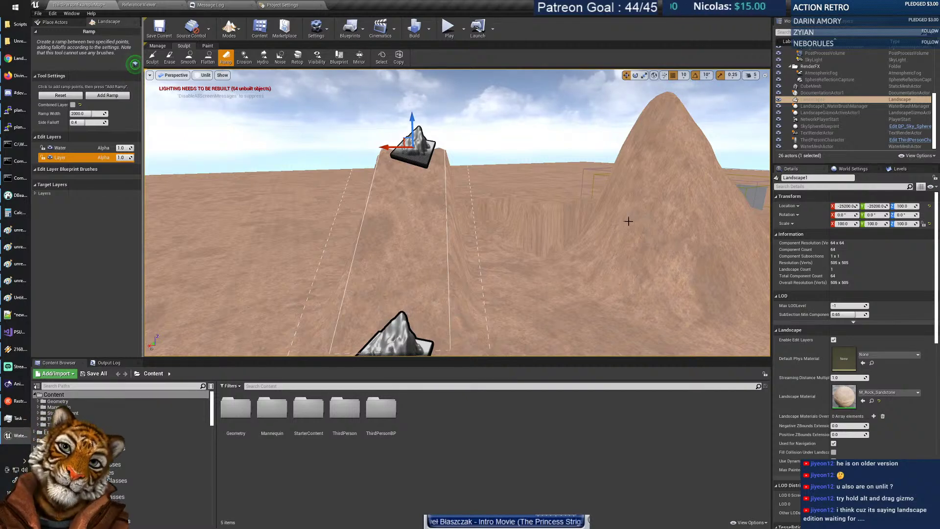
Return to Select mode, place a Water Body Ocean on the landscape and adjust its height to about 850.
mouse_move(579, 181)
right_mouse_down()
mouse_move(582, 250)
mouse_move(593, 195)
mouse_move(578, 194)
right_mouse_up()
key("s")
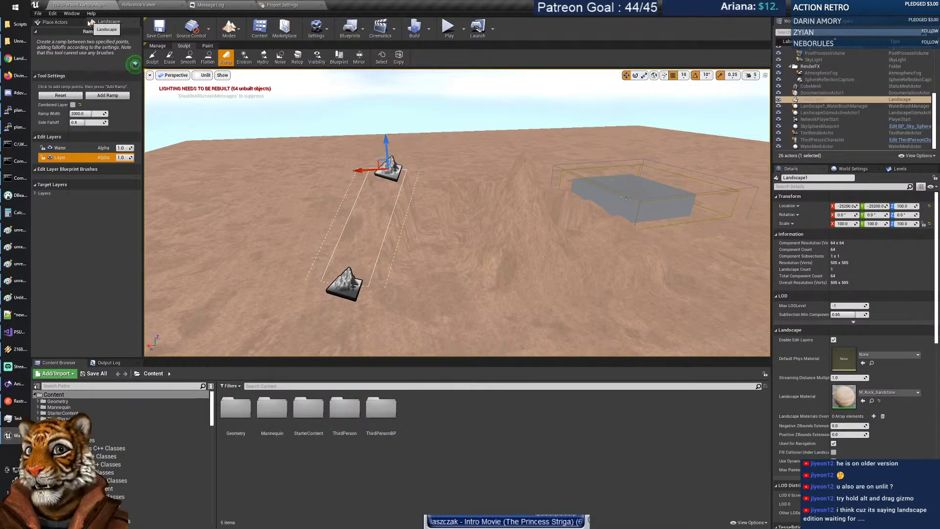
left_click(58, 23)
left_click(231, 28)
left_click(242, 49)
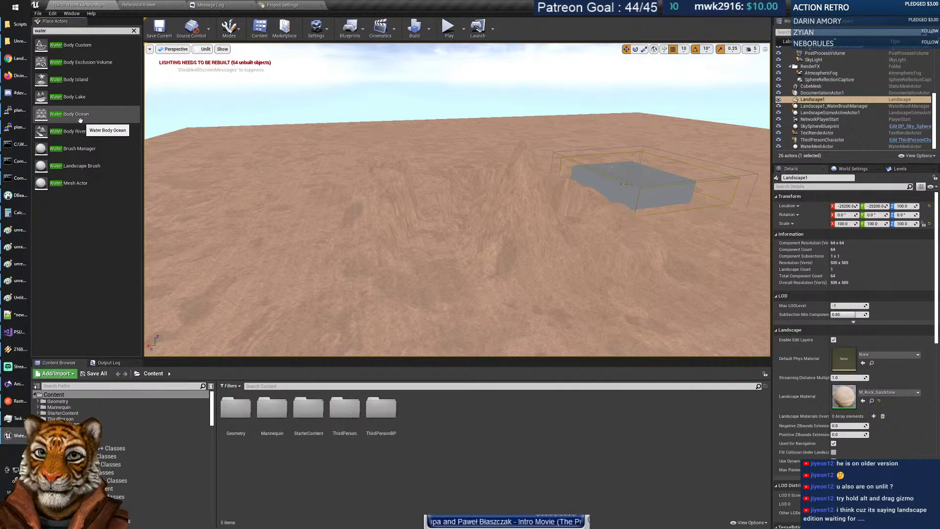
left_click_drag(67, 114, 396, 200)
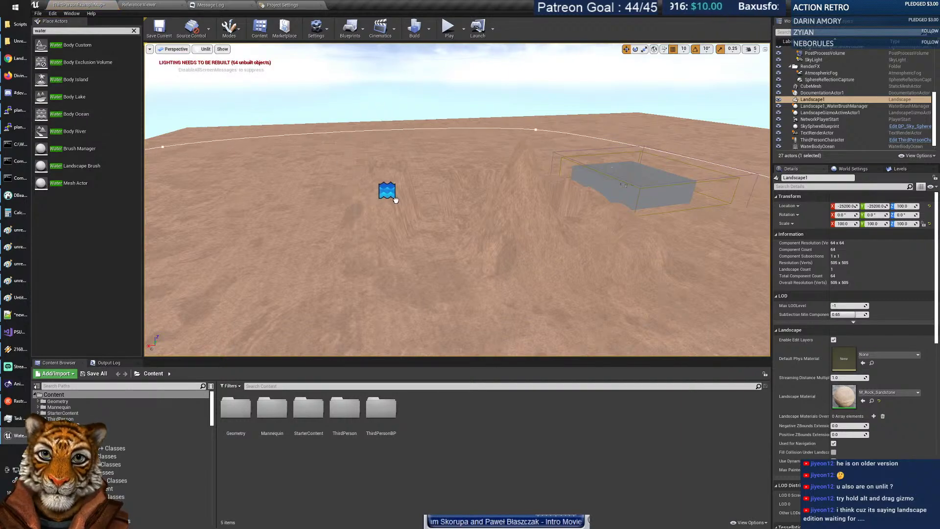
left_click_drag(455, 215, 445, 221)
right_click_drag(434, 201, 505, 211)
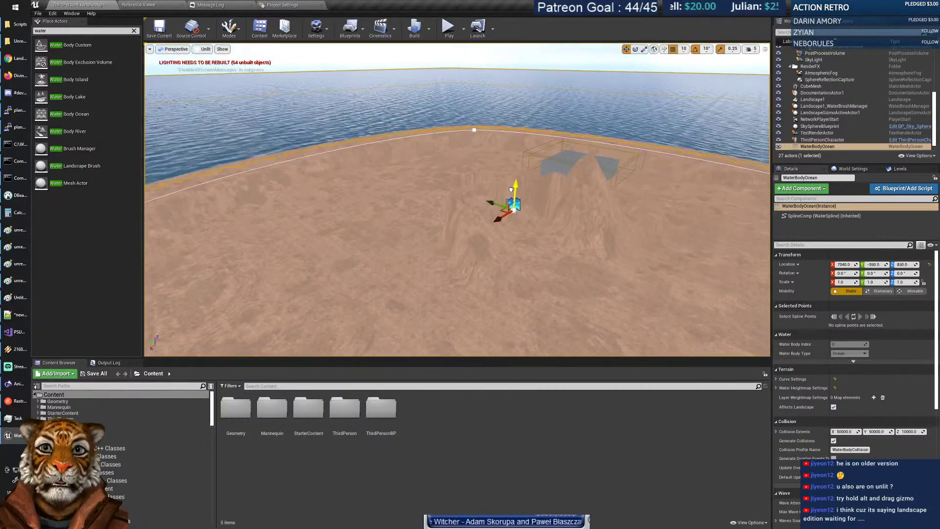
Switch the viewport from Unlit to Lit shading and inspect where the ocean meets the land.
right_click_drag(504, 210, 426, 218)
right_click_drag(440, 183, 473, 193)
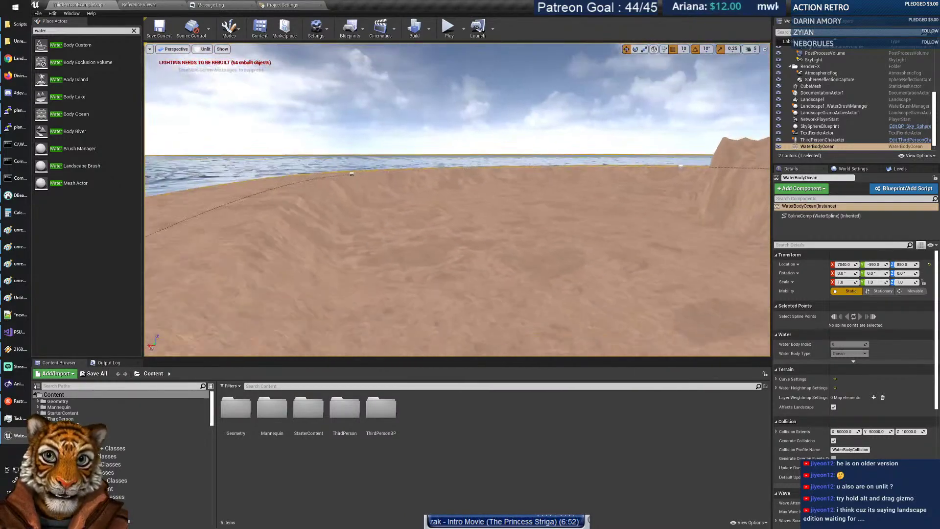
right_click_drag(351, 174, 352, 172)
left_click(204, 52)
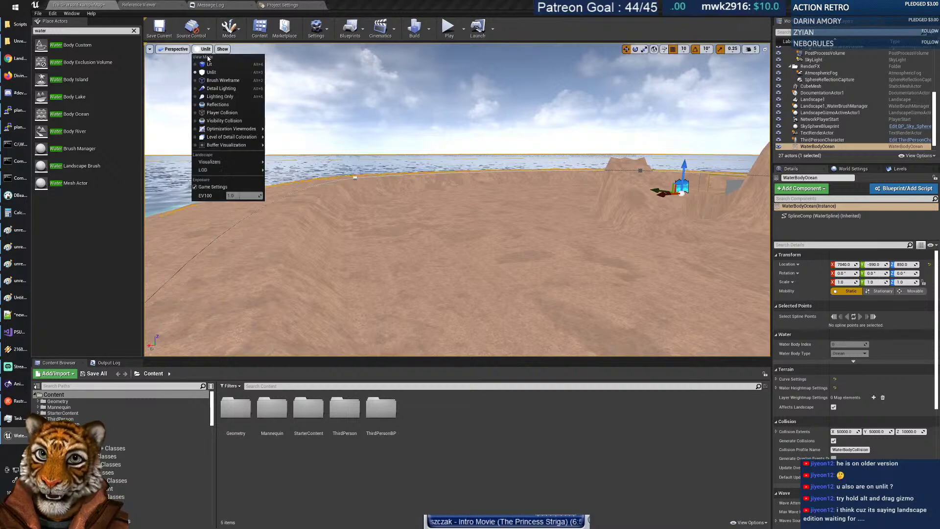
left_click(209, 63)
right_click_drag(238, 70, 260, 70)
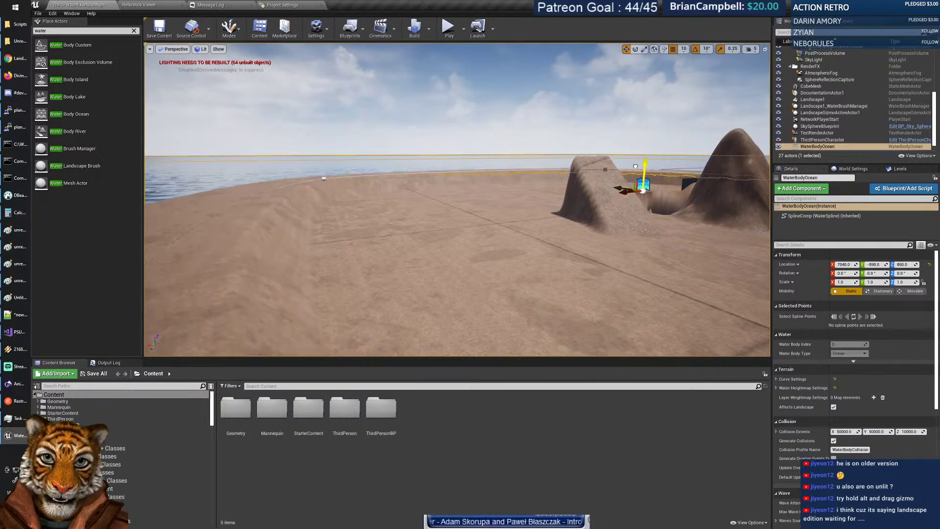
right_click_drag(191, 240, 321, 206)
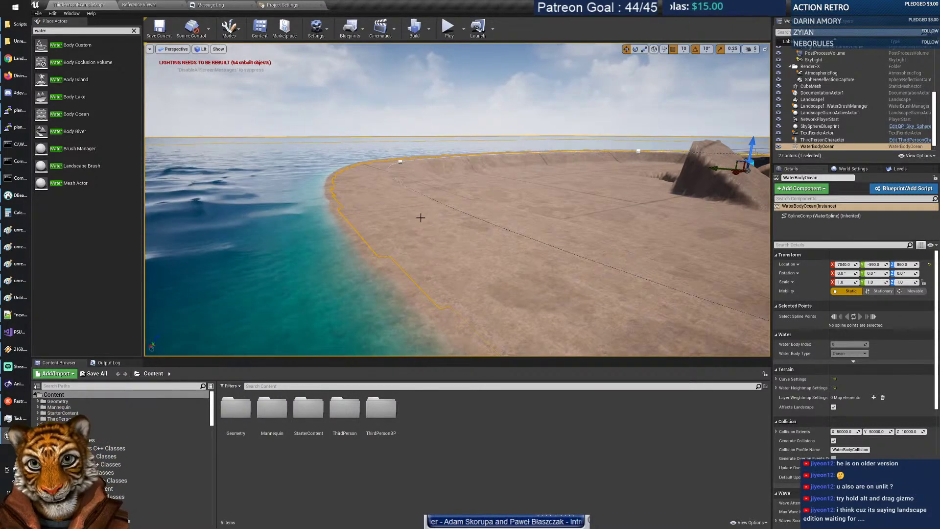
right_click_drag(434, 229, 478, 195)
Sculpt a double-peaked mound on Layer beside the ramp, using the Sculpt tool at strength 0.3.
left_click(477, 195)
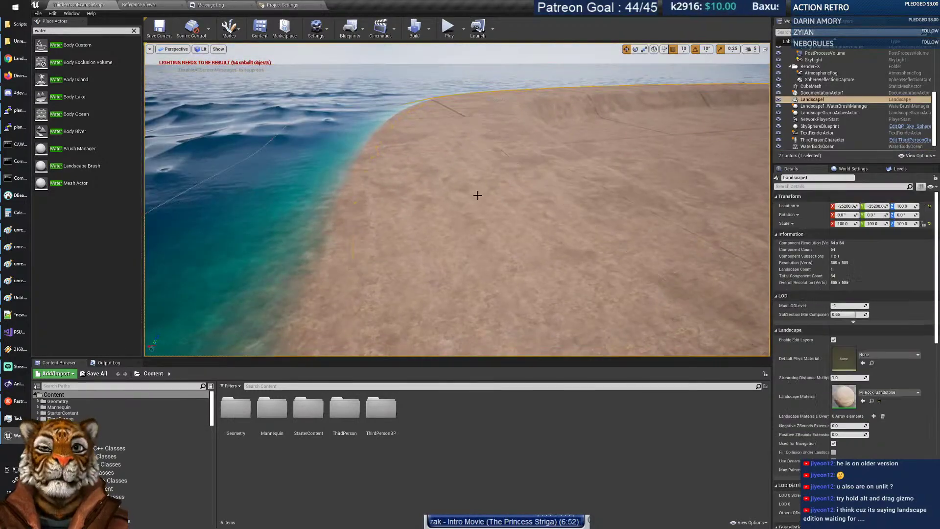
left_click(247, 61)
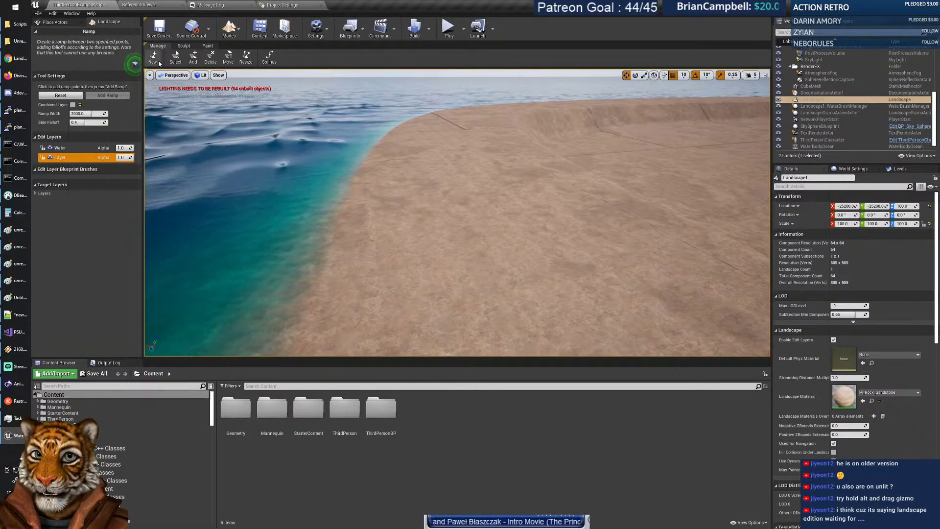
left_click(152, 58)
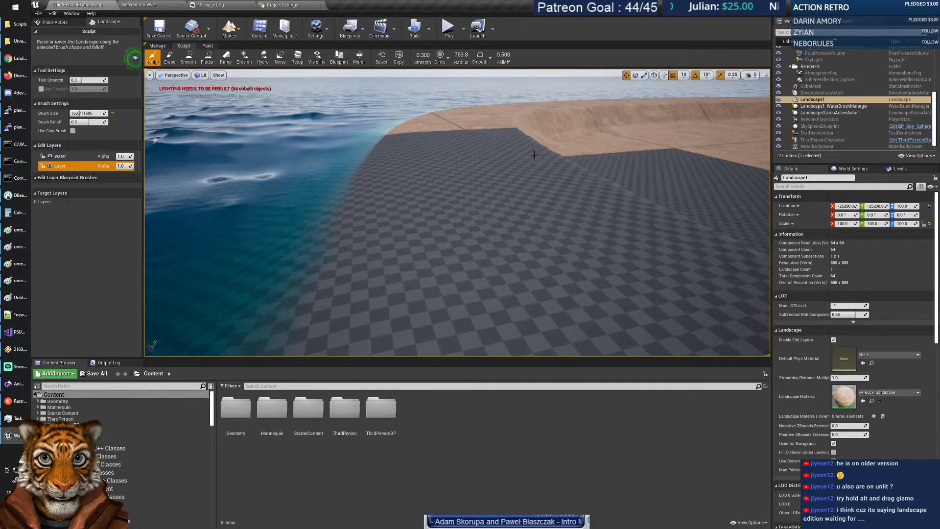
mouse_move(549, 187)
right_mouse_down()
mouse_move(686, 201)
mouse_move(379, 177)
right_mouse_up()
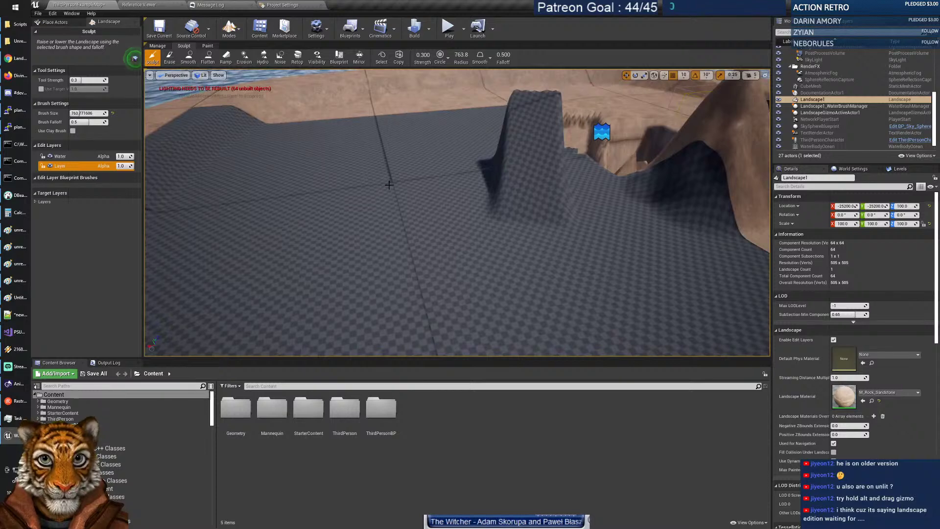
mouse_move(388, 185)
left_mouse_down()
mouse_move(376, 201)
mouse_move(372, 159)
left_mouse_up()
mouse_move(349, 197)
left_mouse_down()
mouse_move(402, 203)
mouse_move(360, 195)
mouse_move(395, 183)
mouse_move(379, 162)
mouse_move(394, 143)
mouse_move(387, 189)
mouse_move(357, 208)
mouse_move(385, 215)
left_mouse_up()
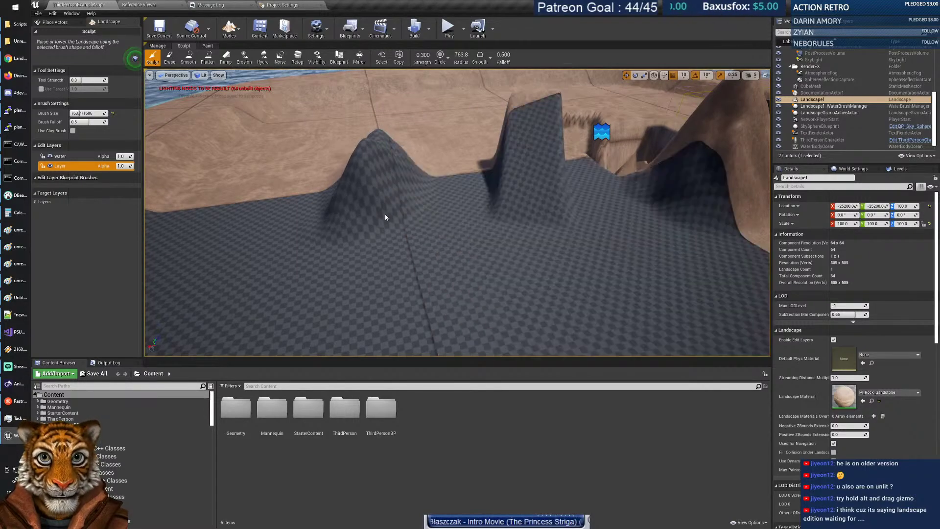
mouse_move(385, 215)
right_mouse_down()
mouse_move(338, 218)
mouse_move(416, 183)
right_mouse_up()
left_click_drag(495, 165, 499, 166)
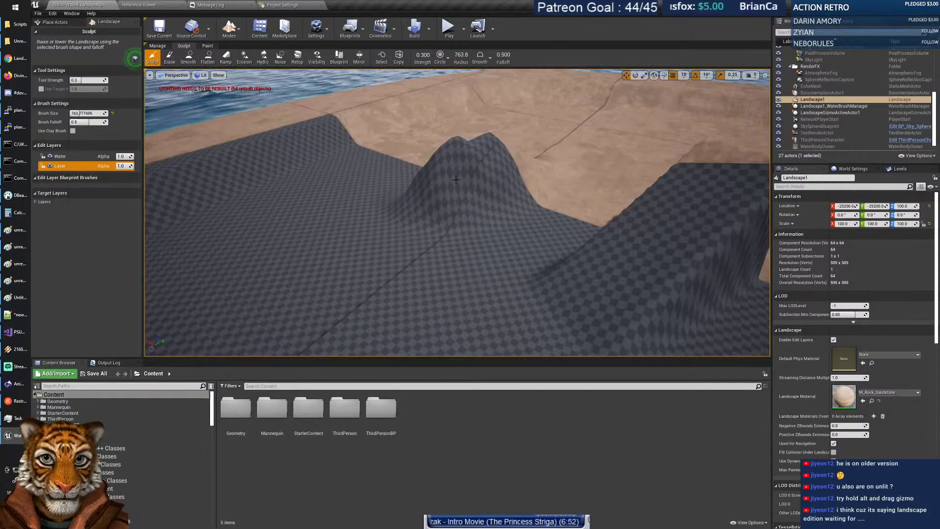
Examine the shoreline, the open ocean and the edge of the landscape from several angles.
right_click_drag(455, 180, 397, 197)
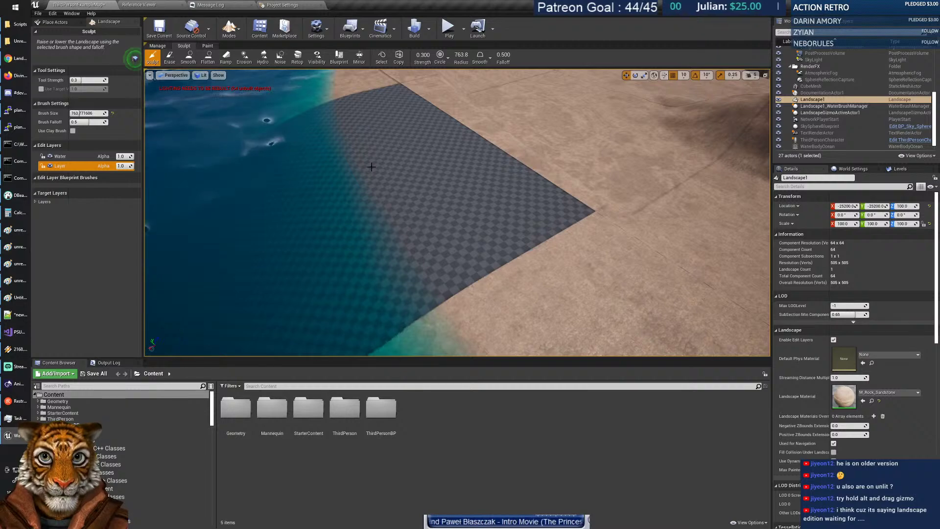
right_click_drag(425, 204, 556, 191)
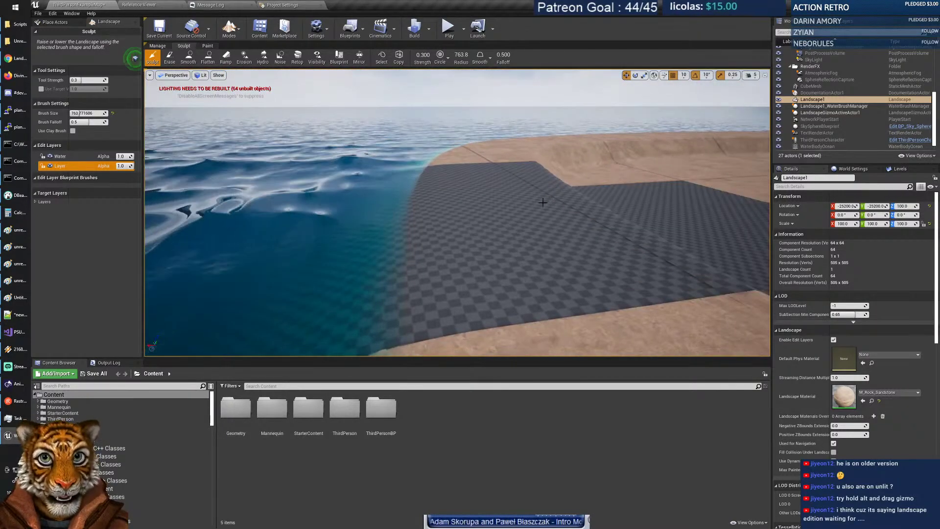
mouse_move(450, 225)
right_mouse_down()
mouse_move(504, 226)
mouse_move(494, 235)
mouse_move(465, 221)
right_mouse_up()
right_click_drag(412, 128, 414, 145)
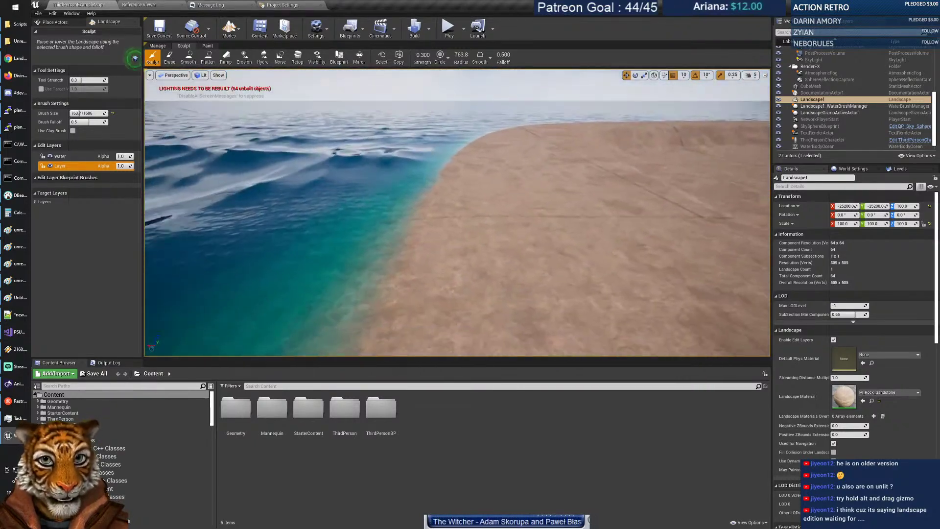
right_click_drag(219, 157, 413, 238)
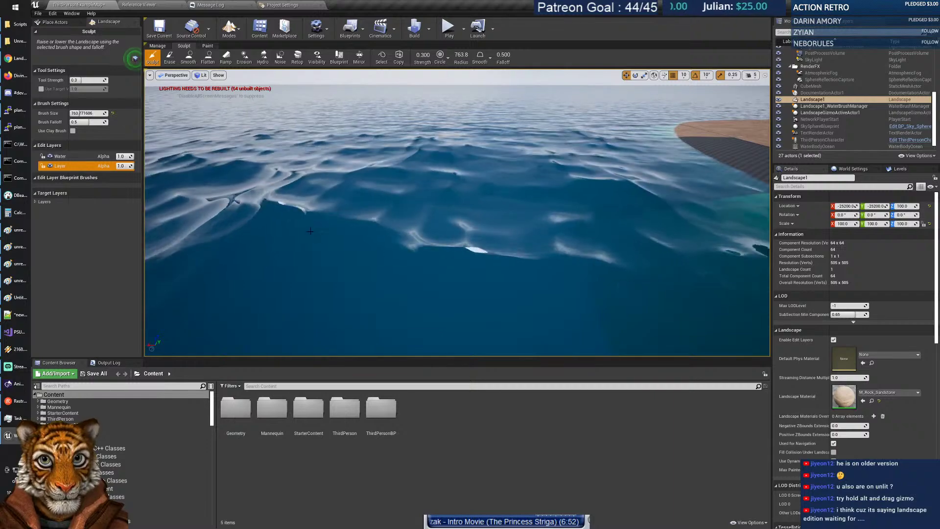
right_click_drag(310, 231, 220, 237)
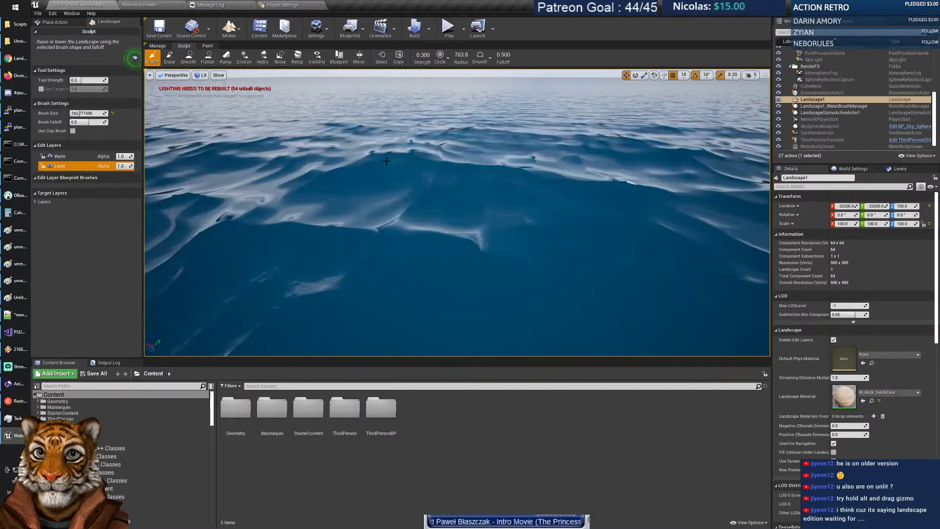
left_click(231, 29)
left_click(234, 32)
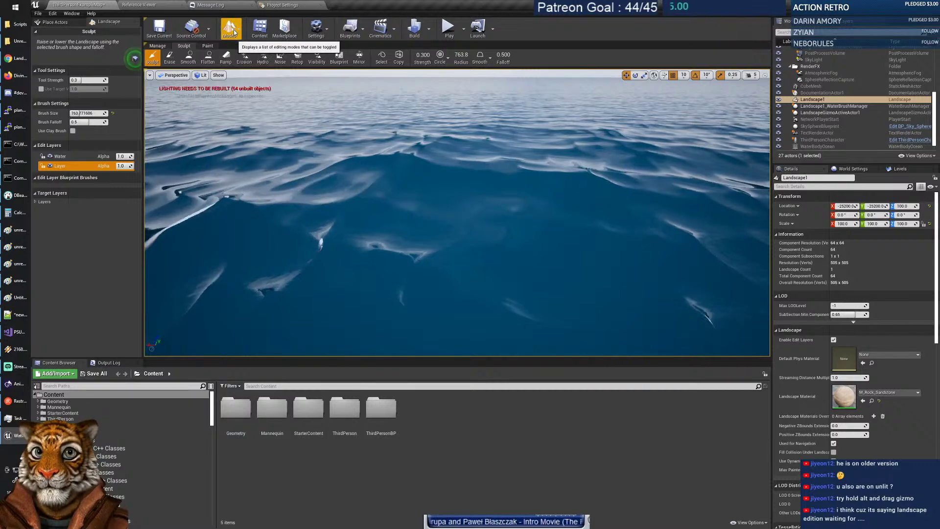
mouse_move(563, 226)
right_mouse_down()
mouse_move(578, 194)
mouse_move(579, 216)
mouse_move(568, 191)
mouse_move(560, 215)
right_mouse_up()
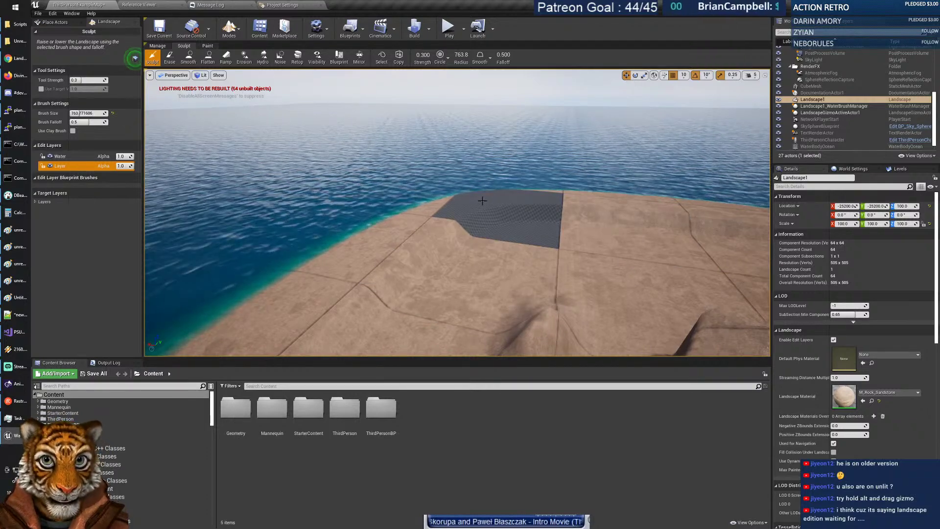
key("w")
right_click_drag(482, 201, 455, 225)
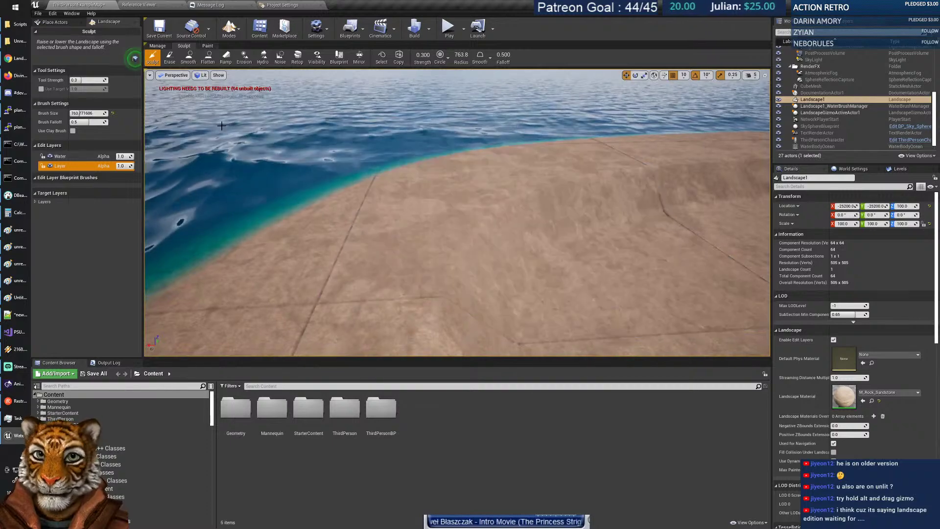
Return to Select mode, select the Water Body Ocean and move its nearest spline point outward to about X 12930, Y 13130.
left_click(229, 27)
left_click(238, 55)
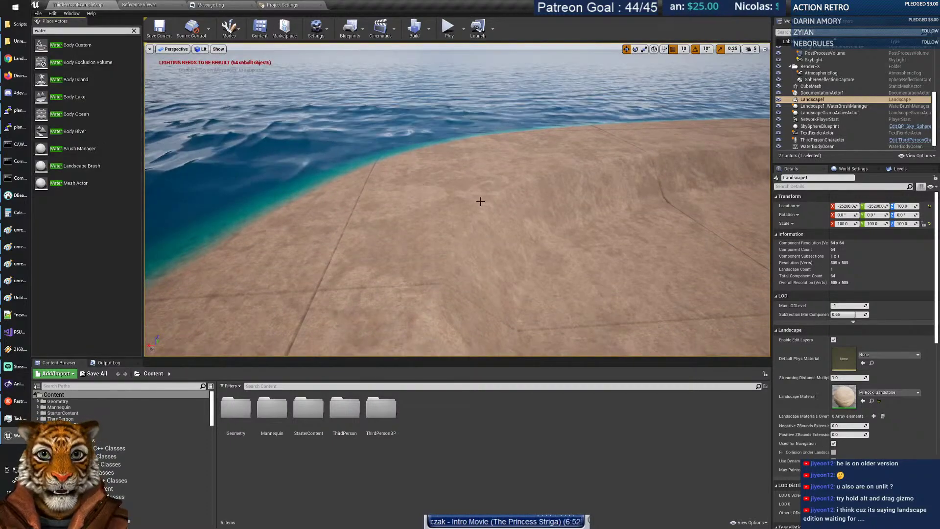
left_click(466, 175)
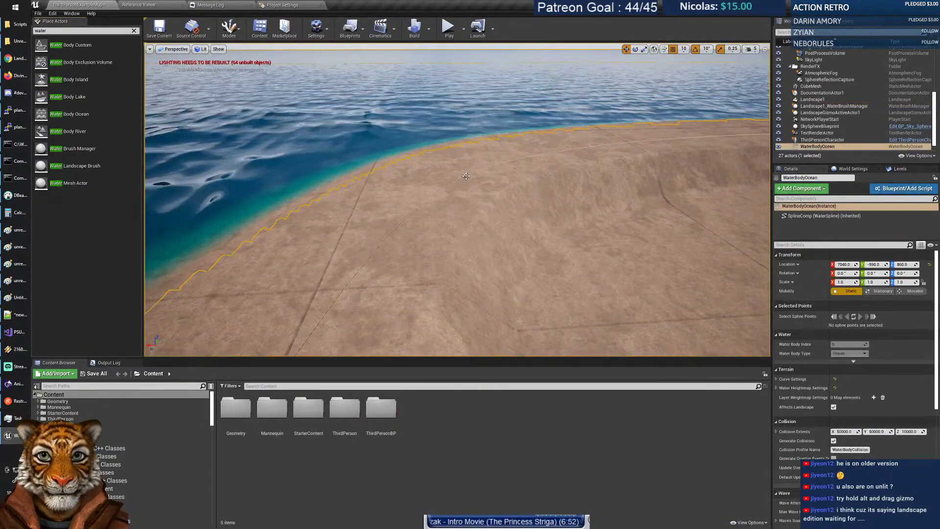
left_click(466, 175)
right_click_drag(466, 176, 433, 164)
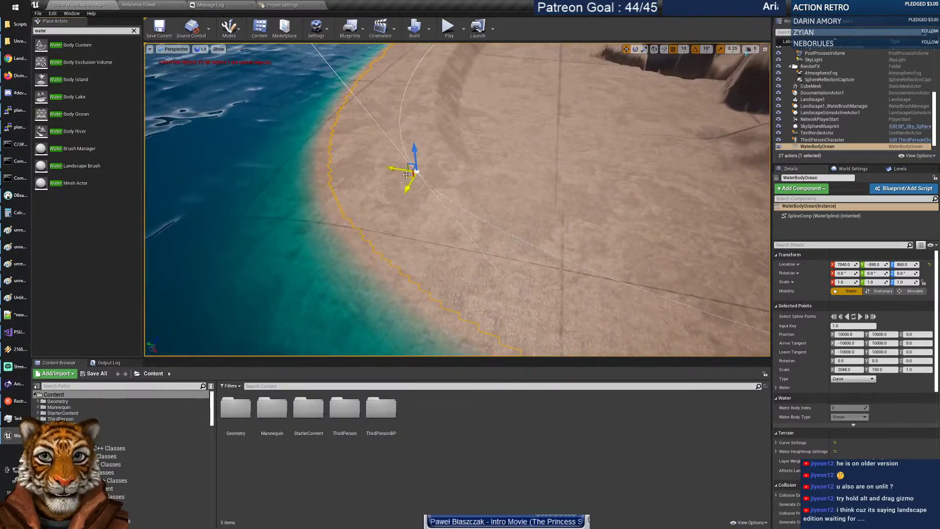
left_click_drag(406, 174, 170, 247)
right_click_drag(383, 230, 274, 264)
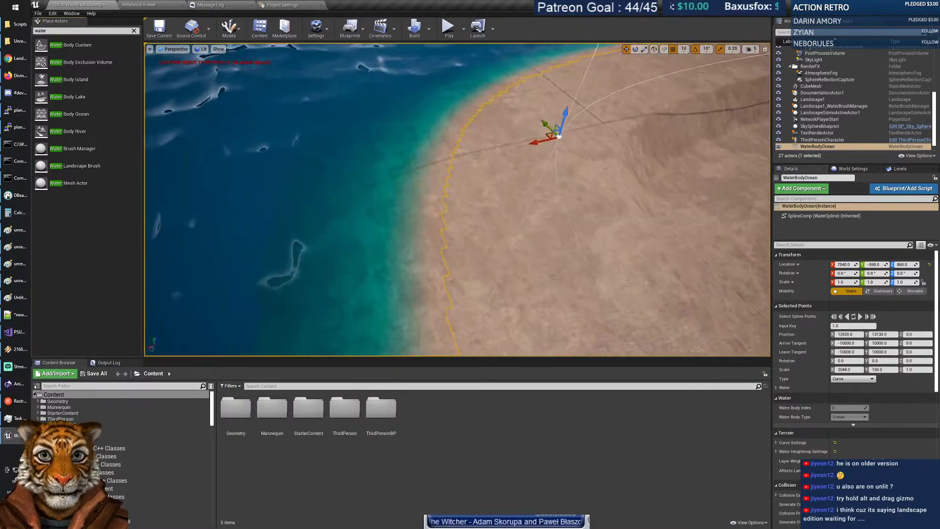
right_click_drag(345, 181, 426, 127)
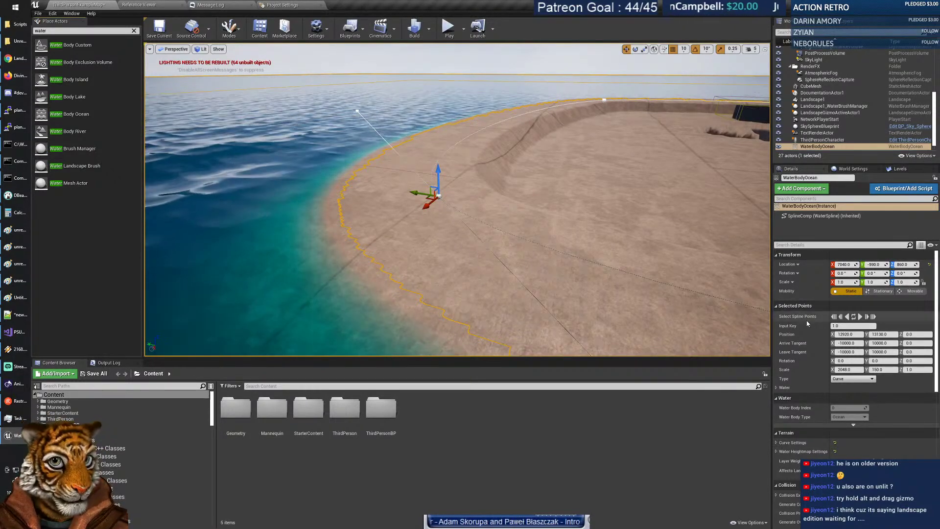
Expand the ocean's Water Heightmap Settings and Curve Settings, and set the Curve Ramp Width to 4000.
scroll(813, 344, "down", 4)
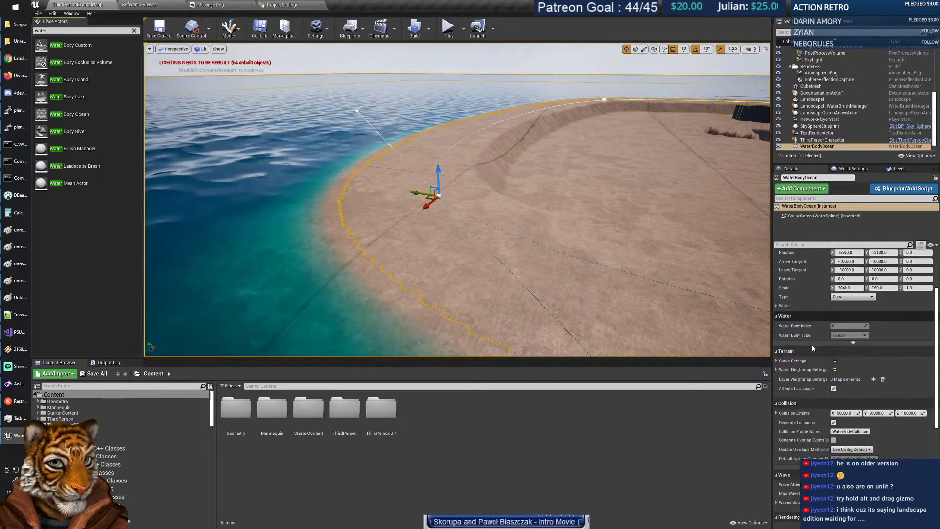
left_click(776, 359)
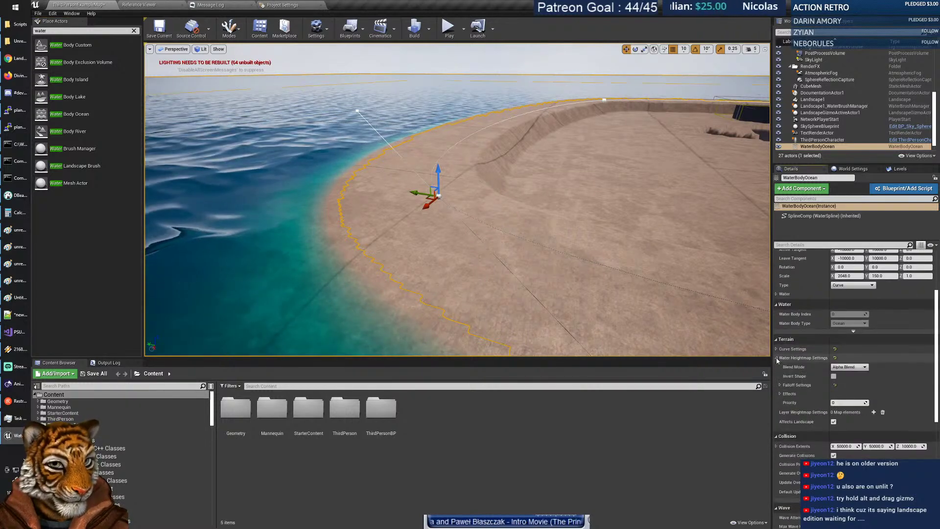
left_click(775, 349)
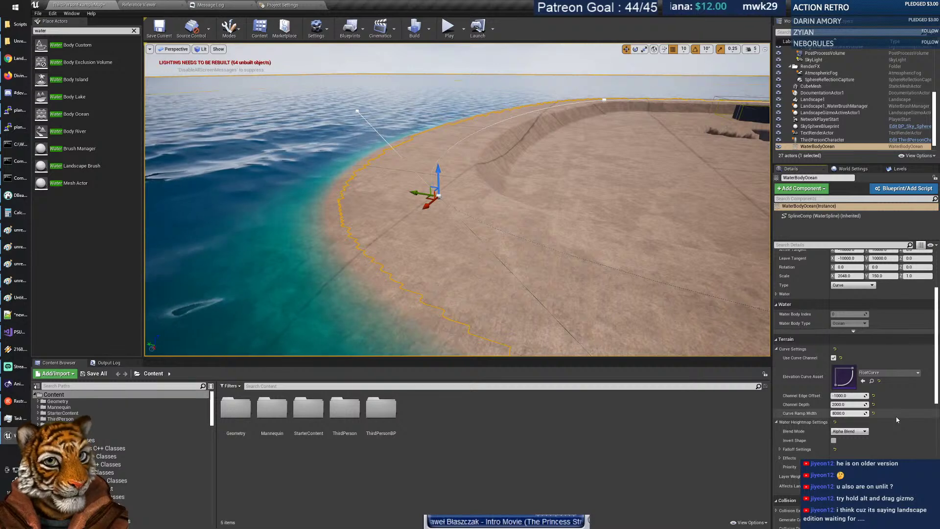
type("4")
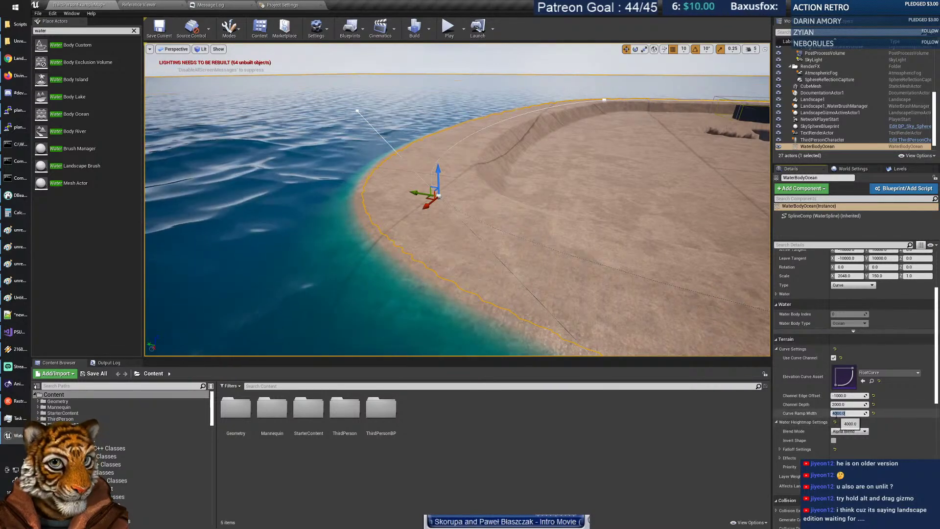
Try a Curve Ramp Width of 2000 for the ocean and inspect the underwater slope.
type("2000")
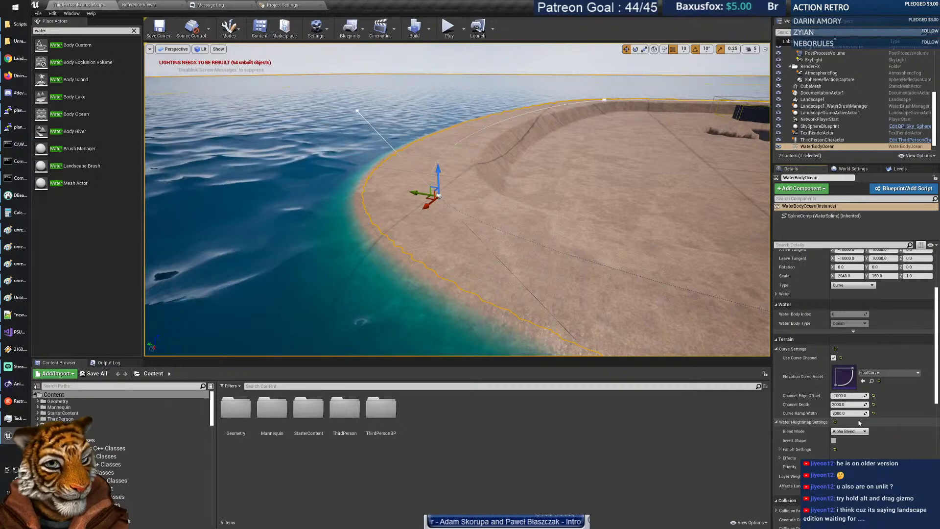
key("Return")
mouse_move(489, 220)
right_mouse_down()
mouse_move(455, 211)
mouse_move(494, 220)
right_mouse_up()
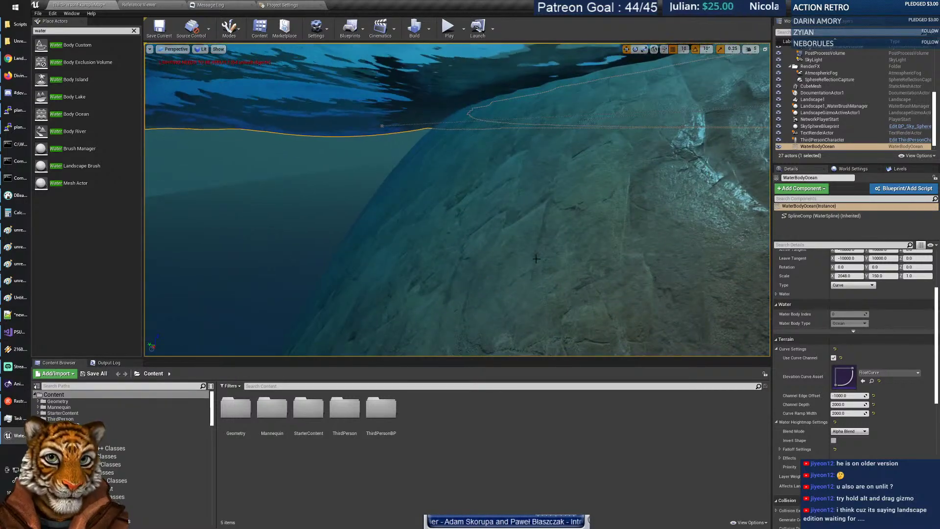
Set the ocean's Curve Ramp Width back to 4000 and inspect the slope below and above the water.
left_click(848, 413)
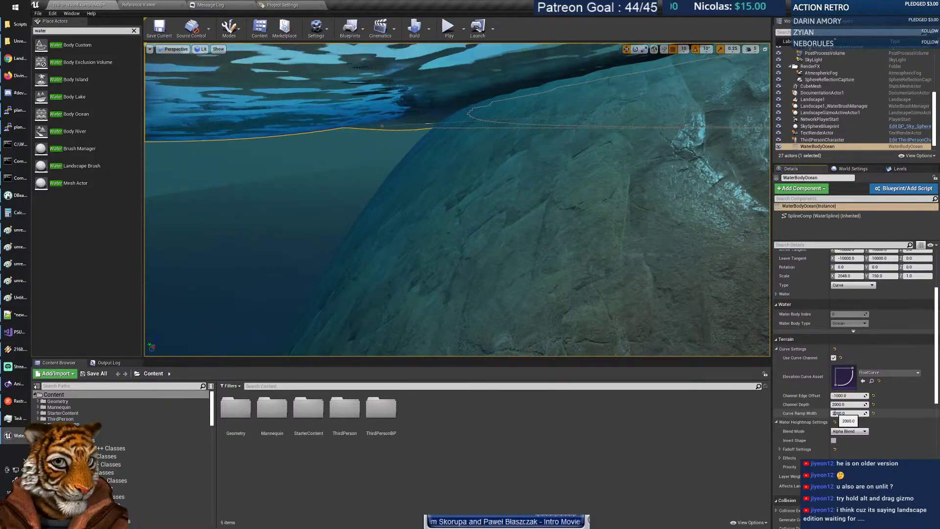
key("Return")
type("4")
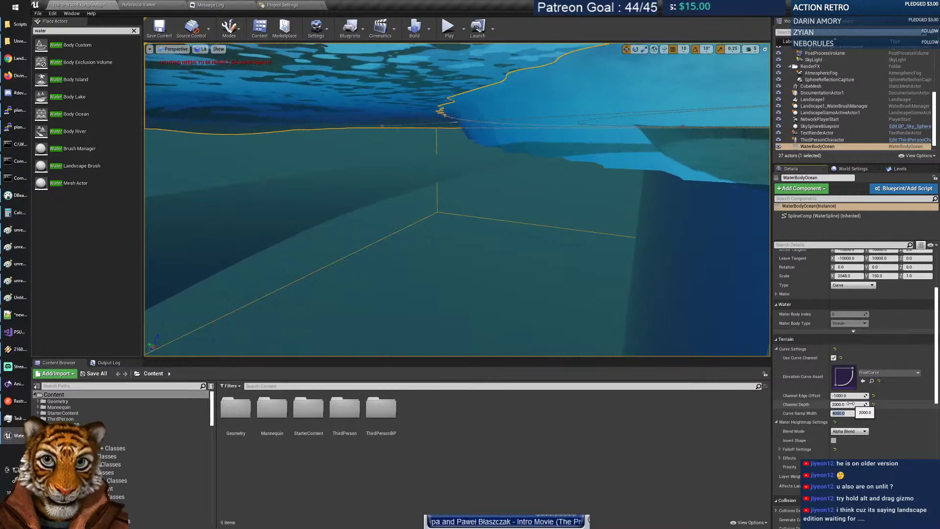
key("Return")
right_click_drag(675, 315, 675, 315)
right_click_drag(575, 252, 575, 252)
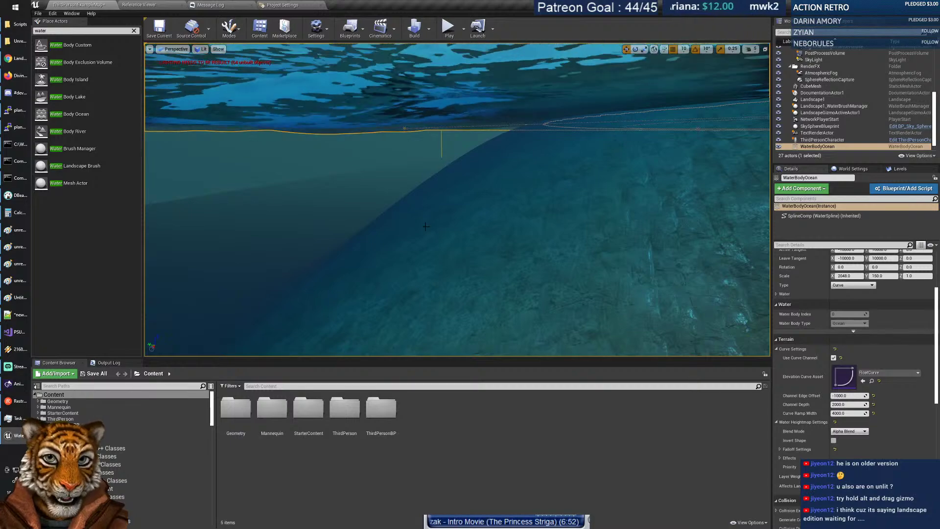
right_click_drag(655, 122, 656, 121)
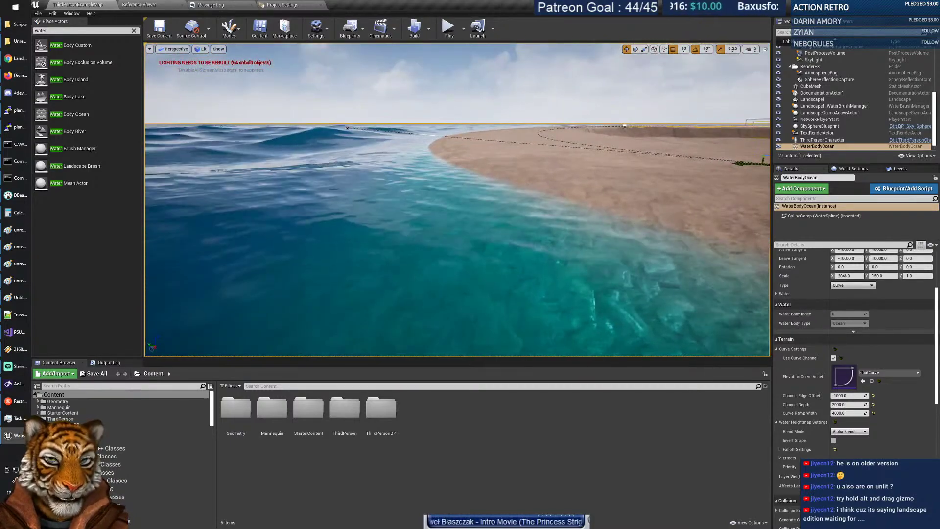
Try a Channel Depth of 1000 for the ocean and check the shoreline.
left_click(847, 405)
type("1000")
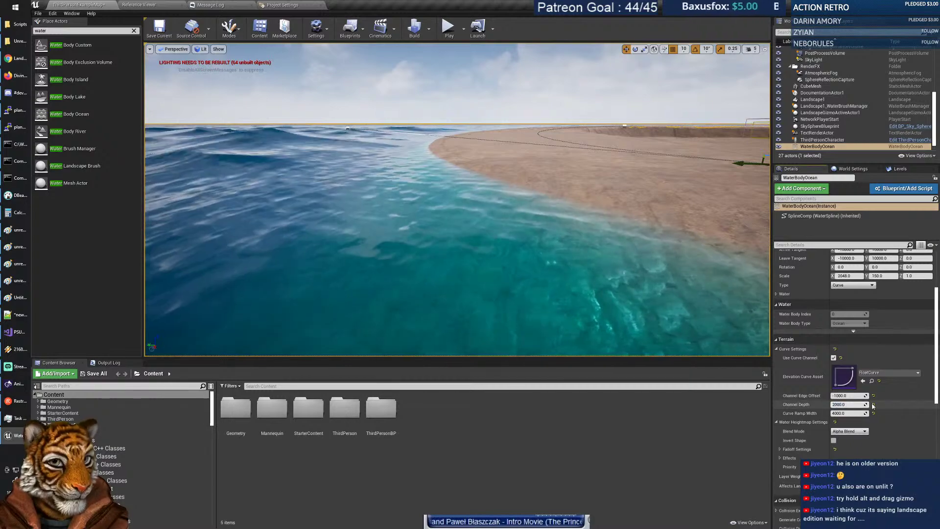
key("Return")
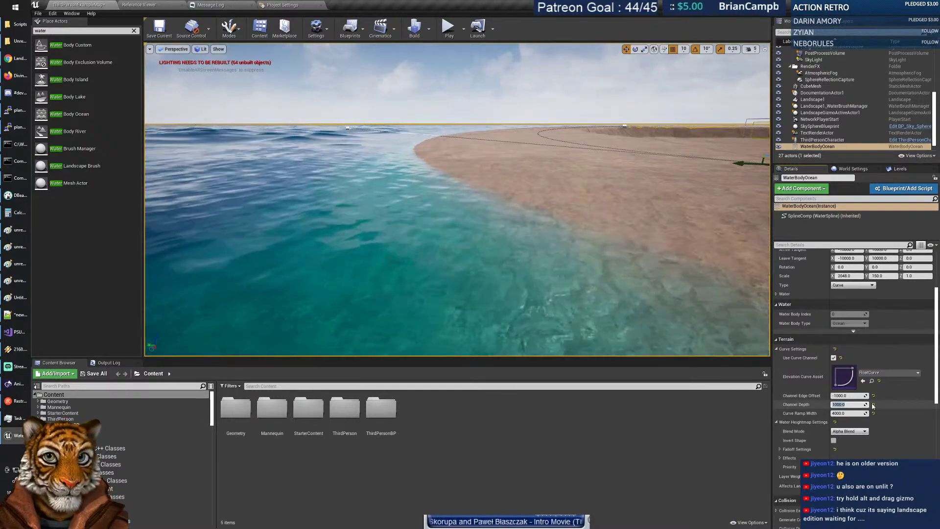
key("w")
right_click_drag(457, 199, 426, 226)
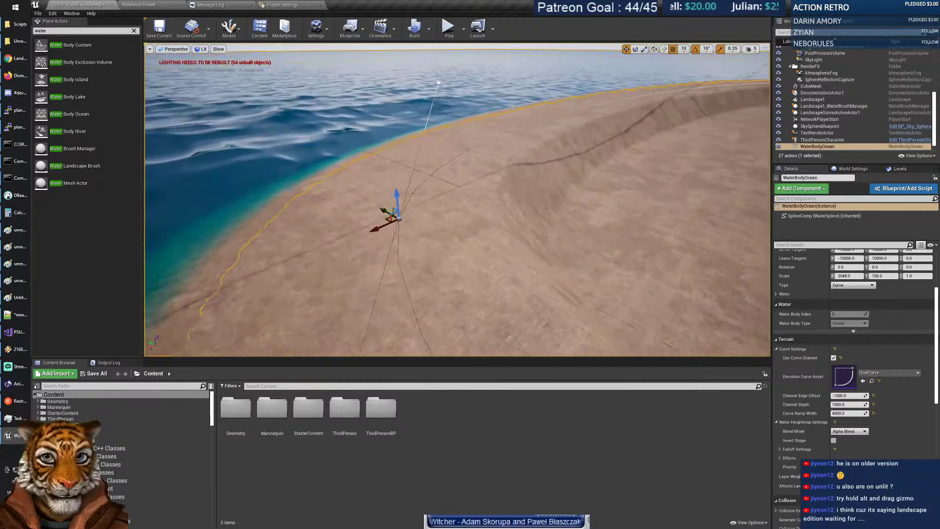
Adjust the selected ocean spline point, set the Channel Depth to 100 and inspect the shallow water.
left_click_drag(393, 218, 376, 223)
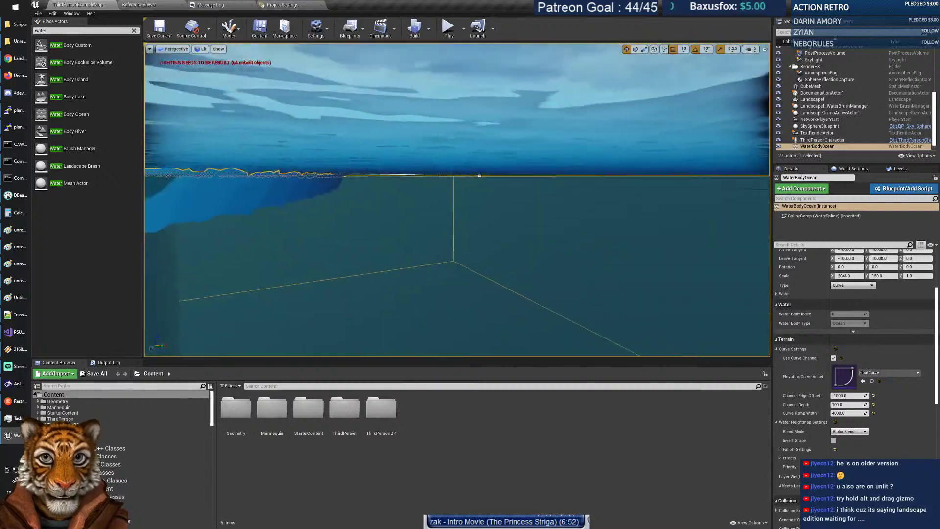
right_click_drag(457, 200, 345, 139)
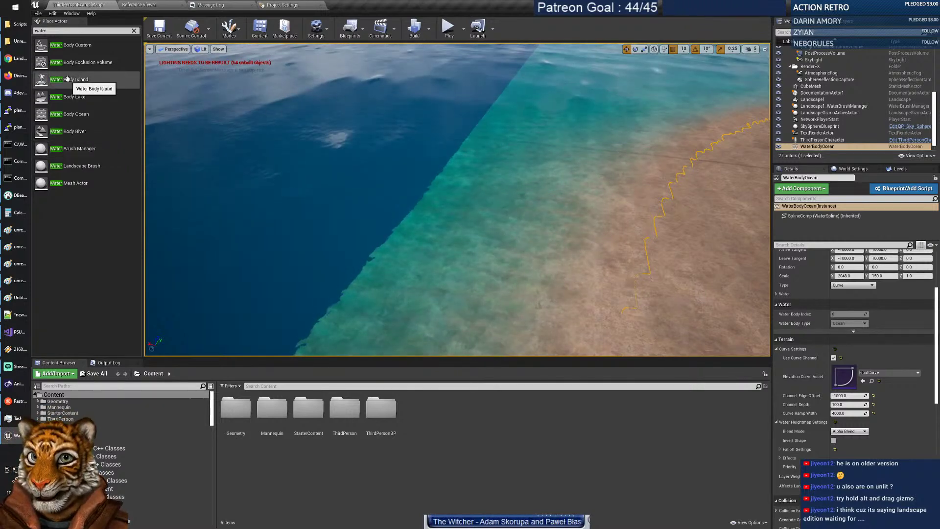
Place a Water Body Island in the open ocean beside the coast and view its spline outline.
right_click_drag(484, 241, 167, 166)
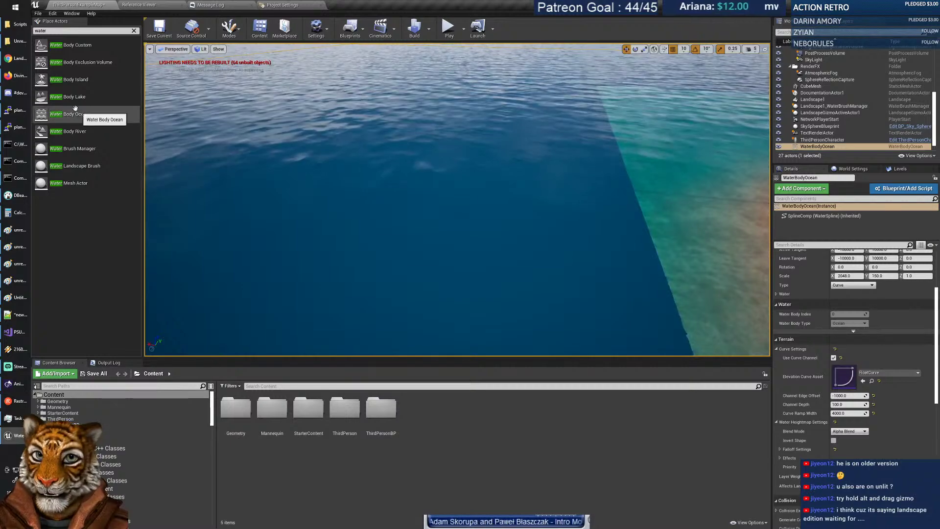
left_click_drag(64, 80, 523, 228)
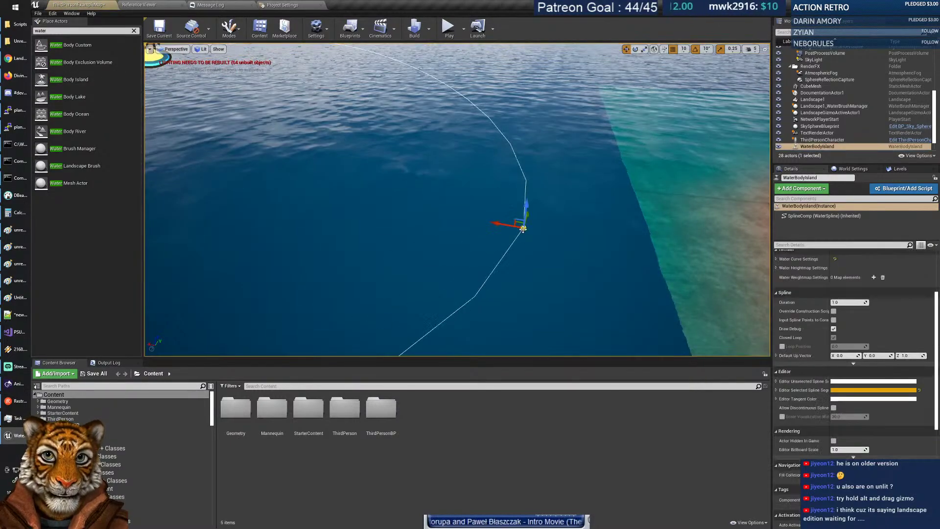
right_click_drag(334, 199, 309, 200)
right_click_drag(455, 164, 465, 167)
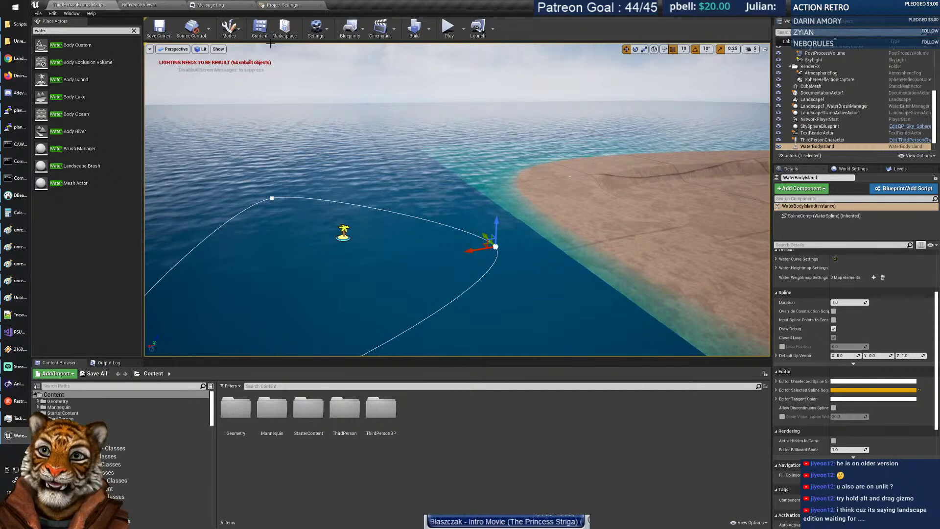
left_click(229, 27)
left_click(248, 68)
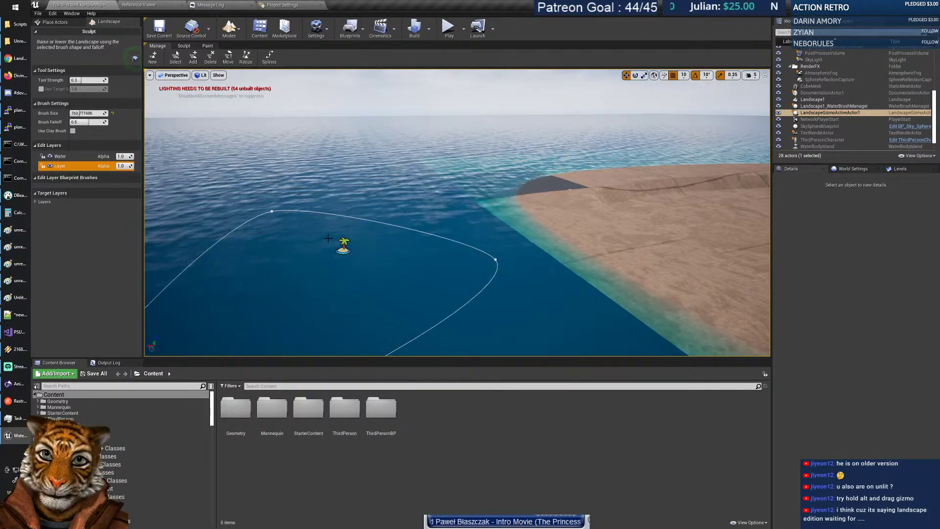
left_click(185, 46)
left_click(226, 57)
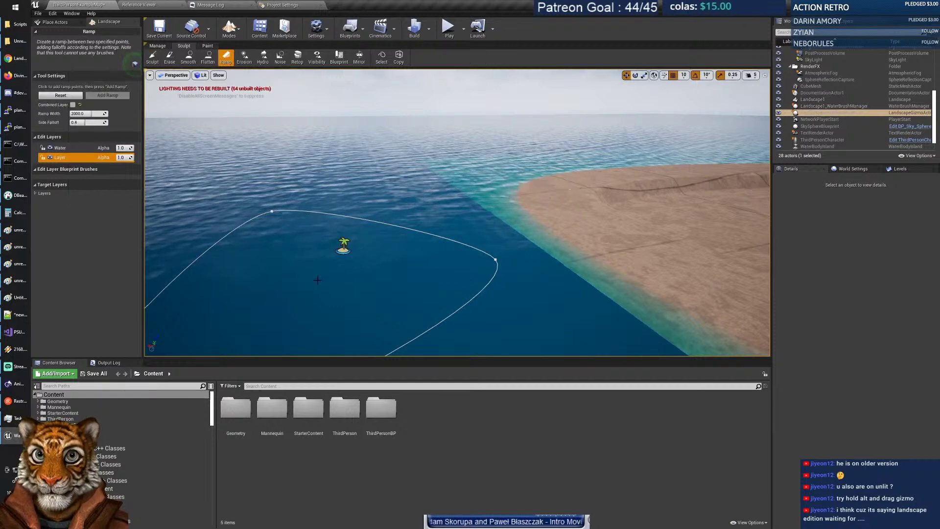
key("w")
right_click_drag(298, 325, 294, 303)
key("s")
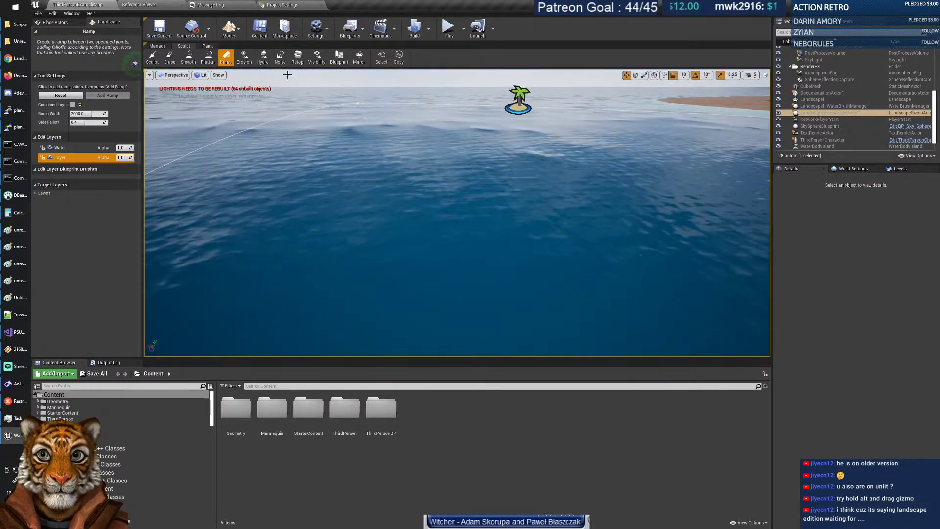
left_click(153, 57)
right_click_drag(430, 243, 518, 274)
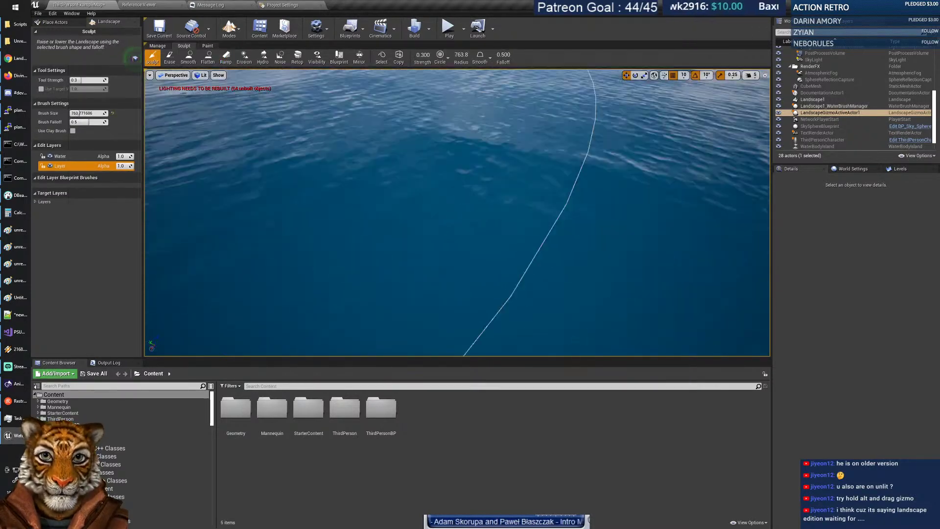
mouse_move(404, 191)
right_mouse_down()
mouse_move(405, 166)
mouse_move(404, 192)
mouse_move(455, 188)
mouse_move(440, 190)
mouse_move(440, 225)
mouse_move(484, 186)
mouse_move(504, 185)
mouse_move(392, 193)
right_mouse_up()
key("w")
right_click_drag(394, 159, 400, 158)
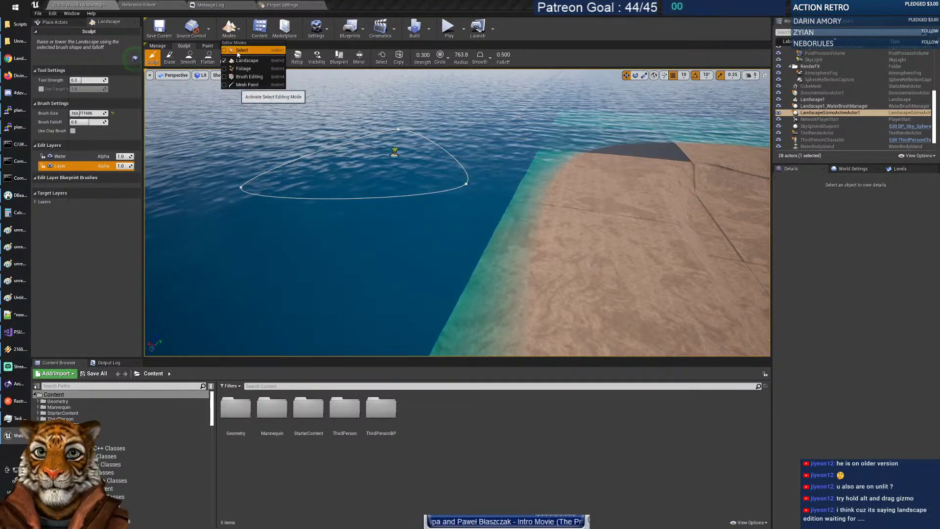
left_click(237, 50)
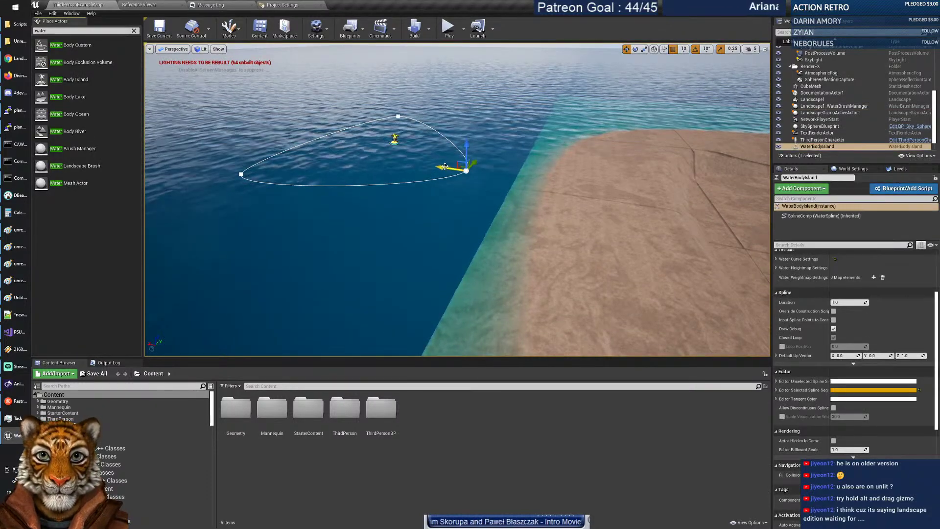
Move the Water Body Island out of the ocean onto the dry landscape so that it raises a plateau.
right_click_drag(656, 212, 644, 209)
key("d")
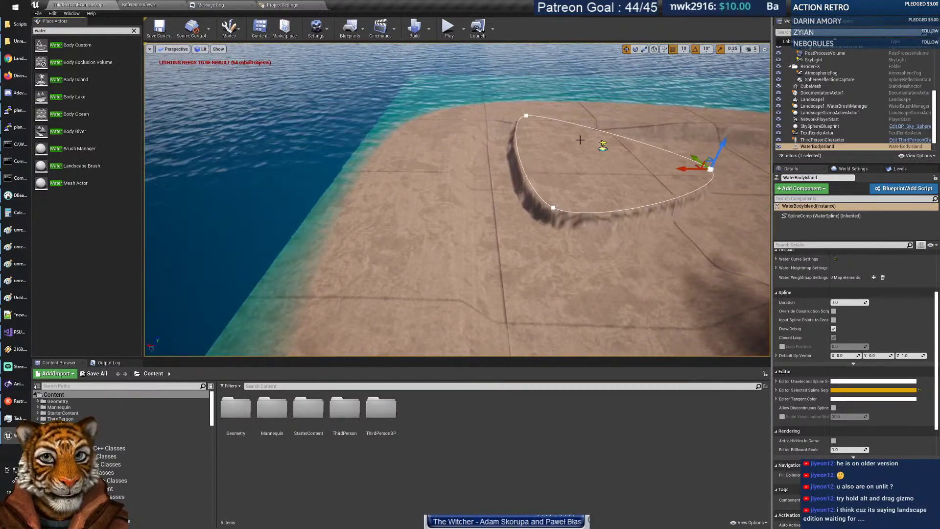
left_click_drag(699, 155, 733, 181)
right_click_drag(733, 181, 763, 188)
key("w")
mouse_move(462, 159)
right_mouse_down()
mouse_move(495, 162)
mouse_move(462, 160)
right_mouse_up()
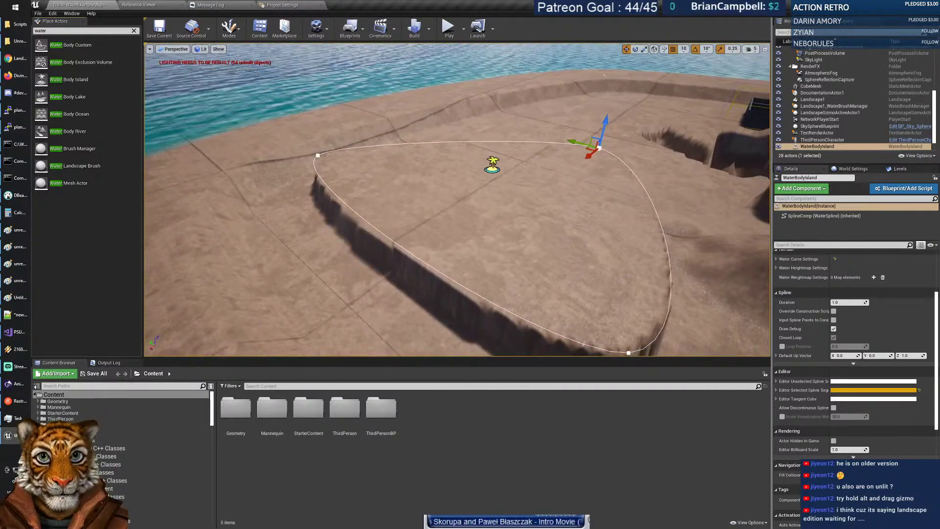
Reshape the island's outline by moving its outer spline point inward.
left_click(317, 155)
left_click_drag(301, 150, 385, 193)
right_click_drag(385, 193, 433, 225)
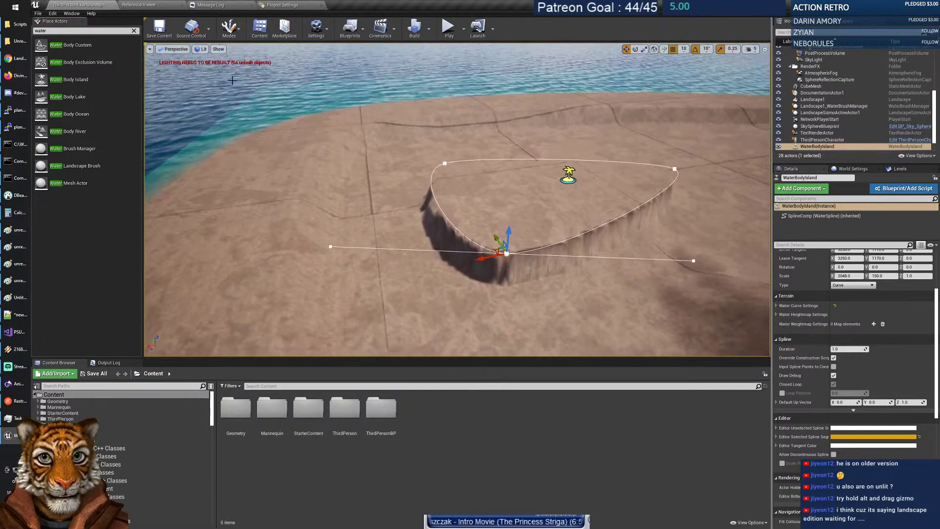
Switch to Landscape mode and sculpt mounds on Layer around the island plateau, using the Sculpt tool at strength 0.3.
left_click(245, 61)
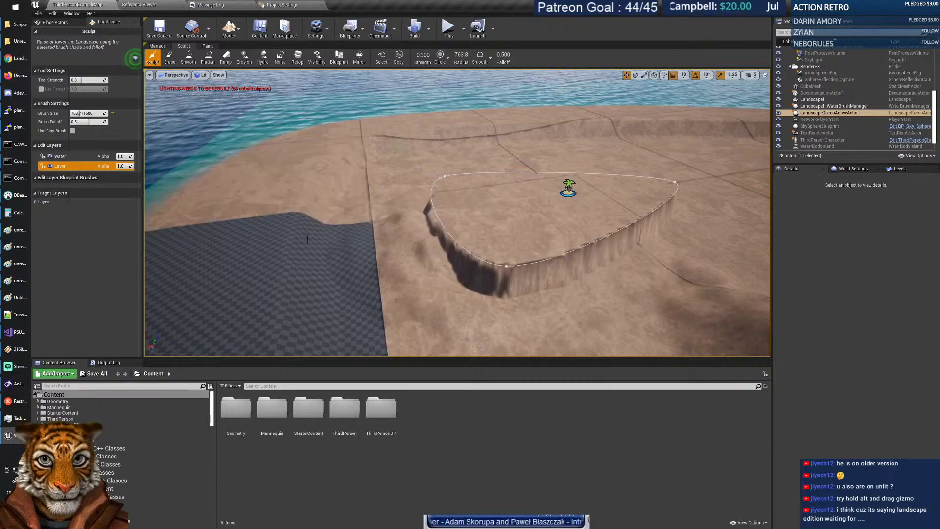
key("w")
mouse_move(394, 194)
right_mouse_down()
mouse_move(390, 211)
mouse_move(393, 194)
right_mouse_up()
key("s")
right_click_drag(269, 235, 269, 225)
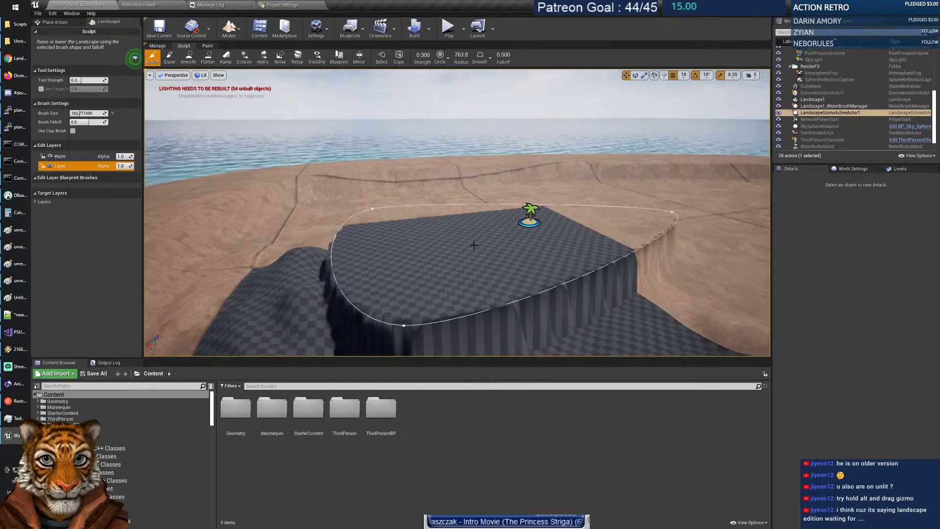
key("s")
right_click_drag(467, 246, 491, 268)
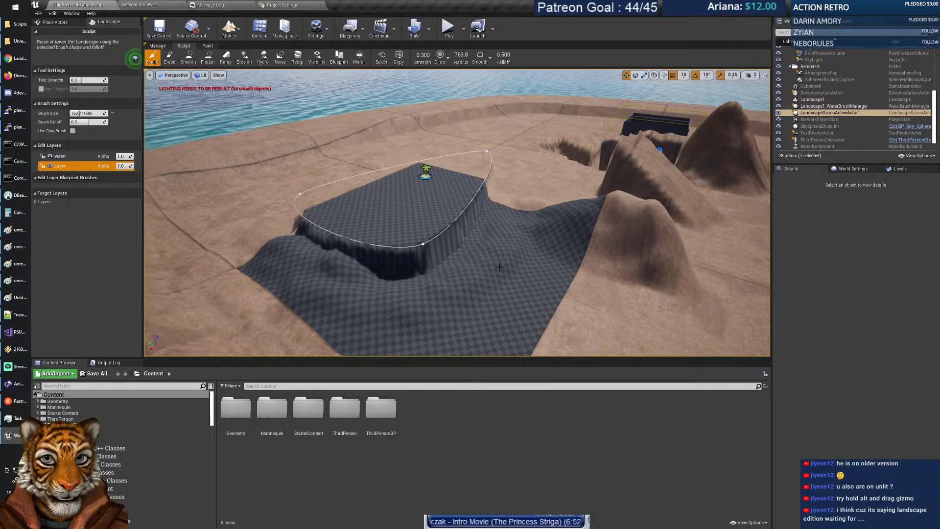
Return to Select mode and delete the Water Body Island from the sculpted terrain.
right_click_drag(545, 258, 499, 244)
key("w")
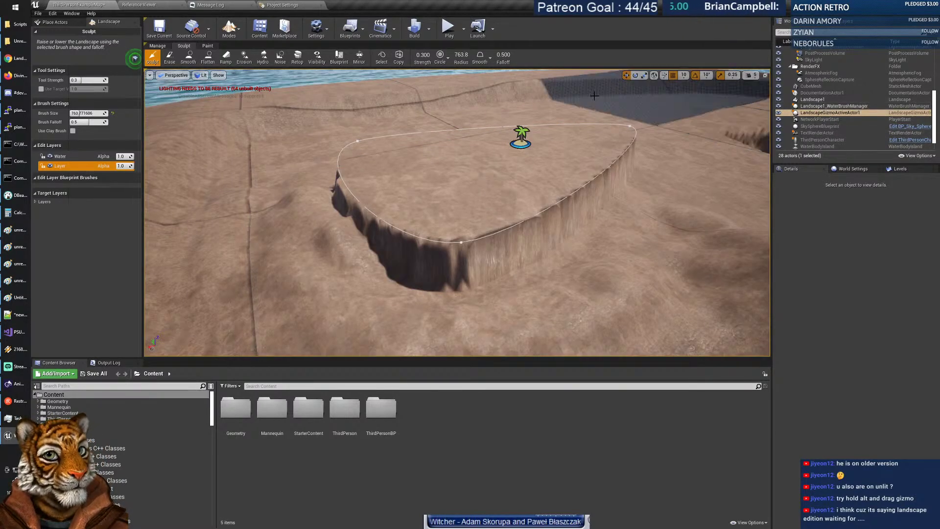
left_click(229, 28)
left_click(247, 51)
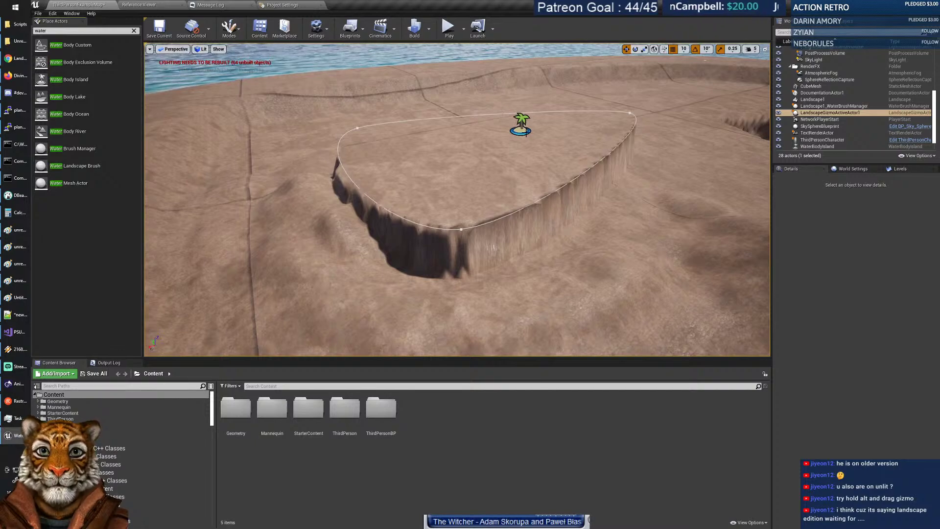
left_click(521, 125)
key("Delete")
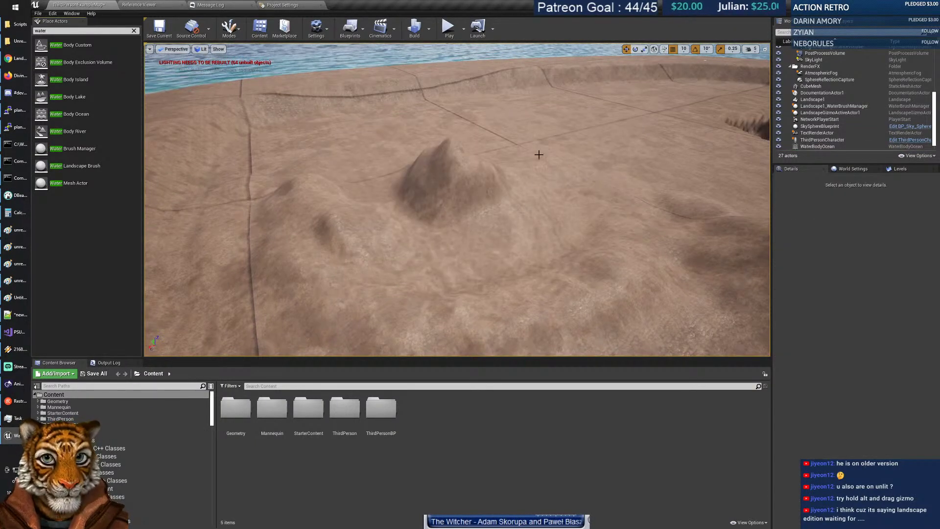
In Landscape mode, smooth the carved trench and pit on Layer with the Smooth tool, enlarging the brush size to 5000.
mouse_move(538, 155)
right_mouse_down()
mouse_move(622, 147)
mouse_move(583, 141)
mouse_move(575, 118)
mouse_move(585, 176)
right_mouse_up()
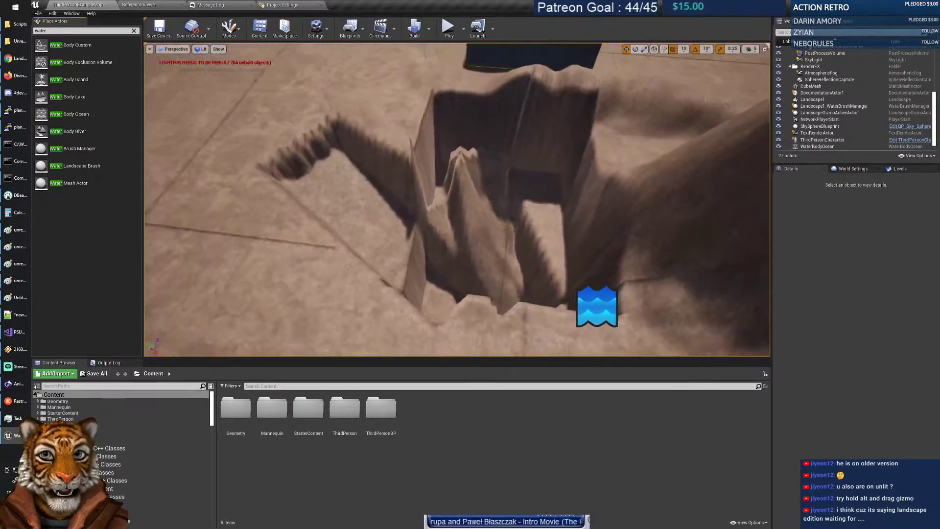
mouse_move(206, 65)
right_mouse_down()
mouse_move(202, 72)
mouse_move(206, 65)
right_mouse_up()
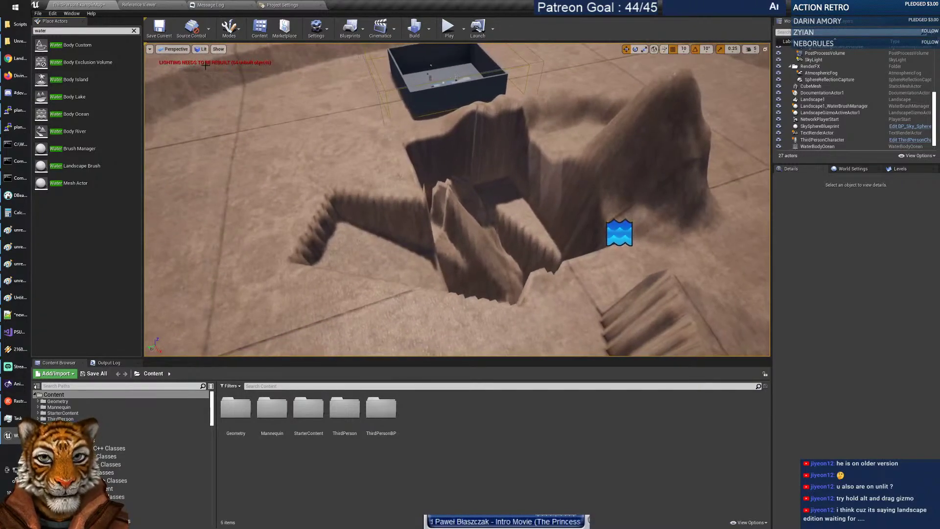
left_click(229, 28)
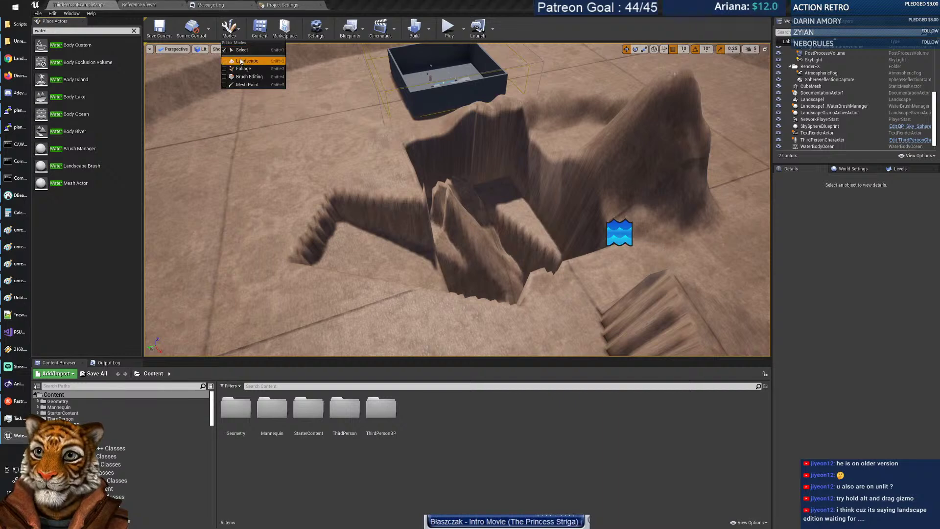
left_click(243, 59)
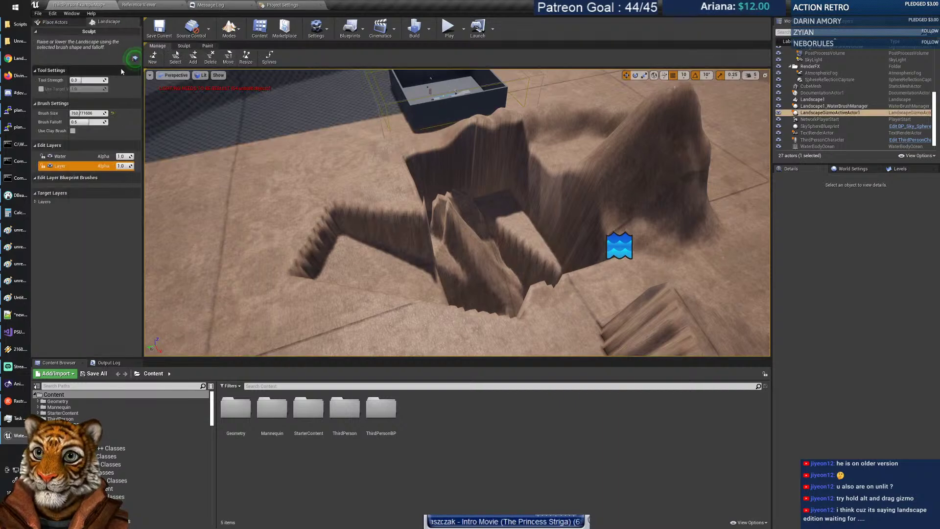
left_click(186, 46)
left_click(188, 58)
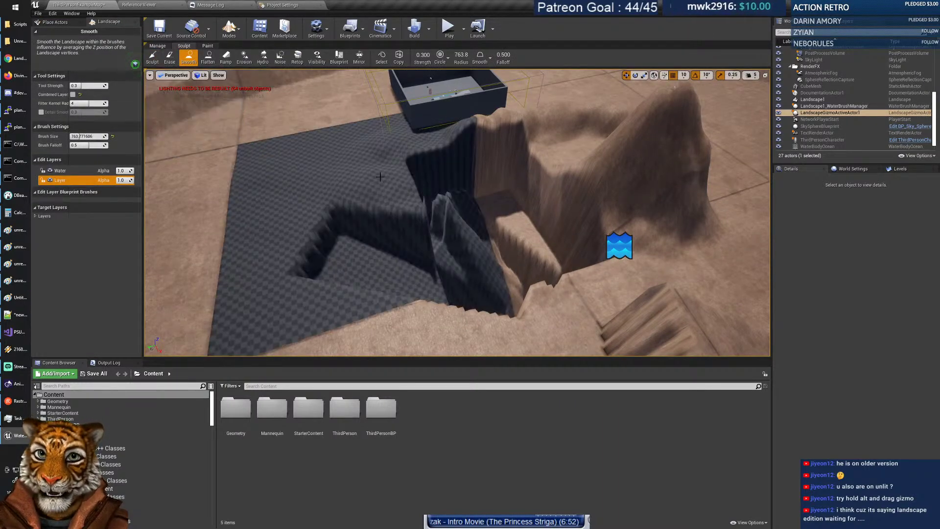
mouse_move(402, 218)
left_mouse_down()
mouse_move(313, 254)
mouse_move(548, 274)
mouse_move(450, 228)
left_mouse_up()
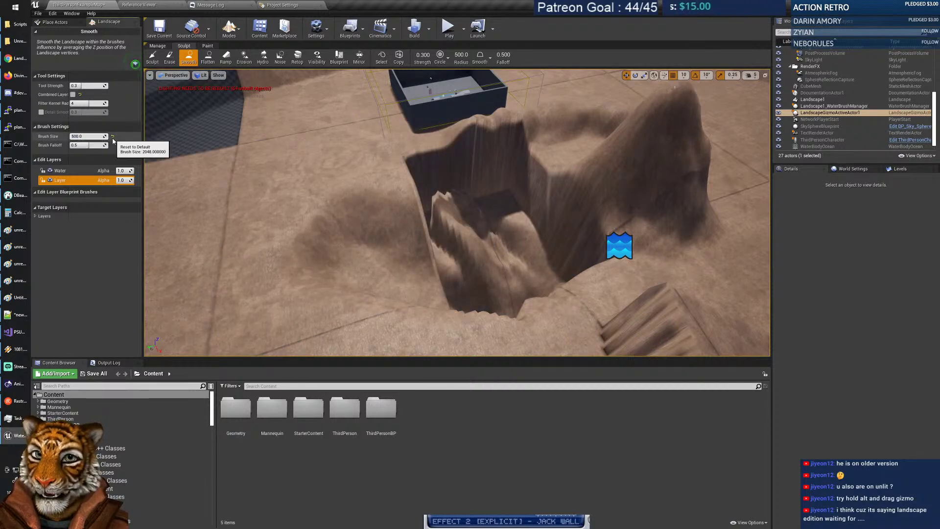
key("Return")
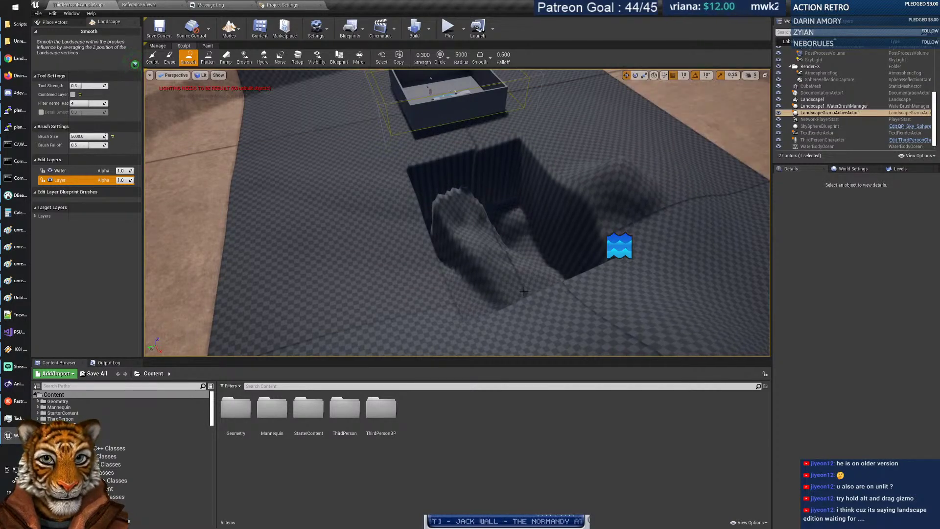
Raise a large mountain around the carved pit on Layer using the Sculpt tool at brush size 5000.
right_click_drag(475, 213, 498, 215)
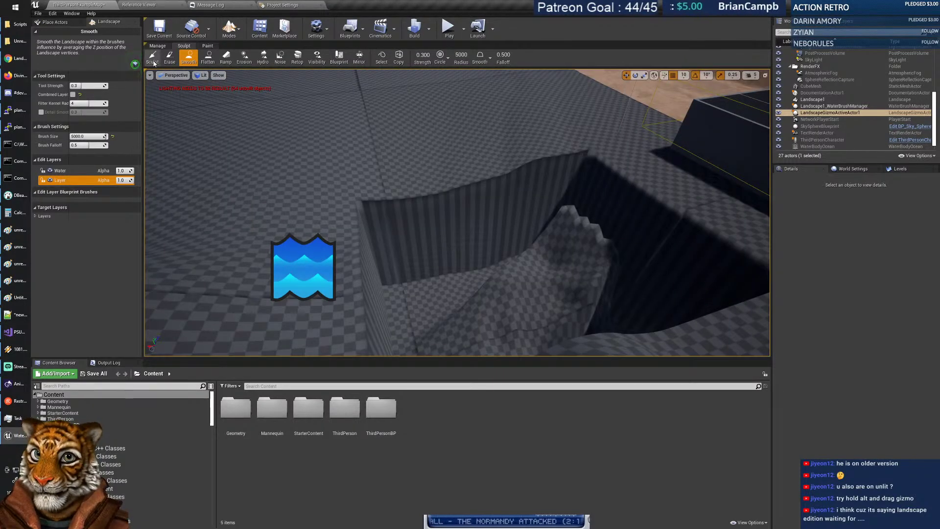
left_click(153, 60)
right_click_drag(454, 286, 445, 276)
right_click_drag(353, 204, 330, 201)
right_click_drag(421, 215, 431, 181)
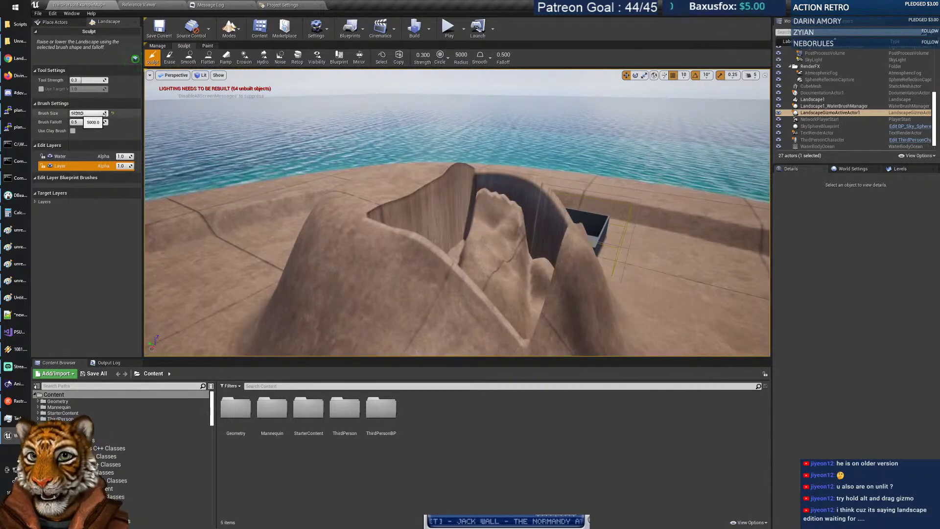
Set the brush size to 500 and smooth the raised rim of the pit on Layer.
key("Return")
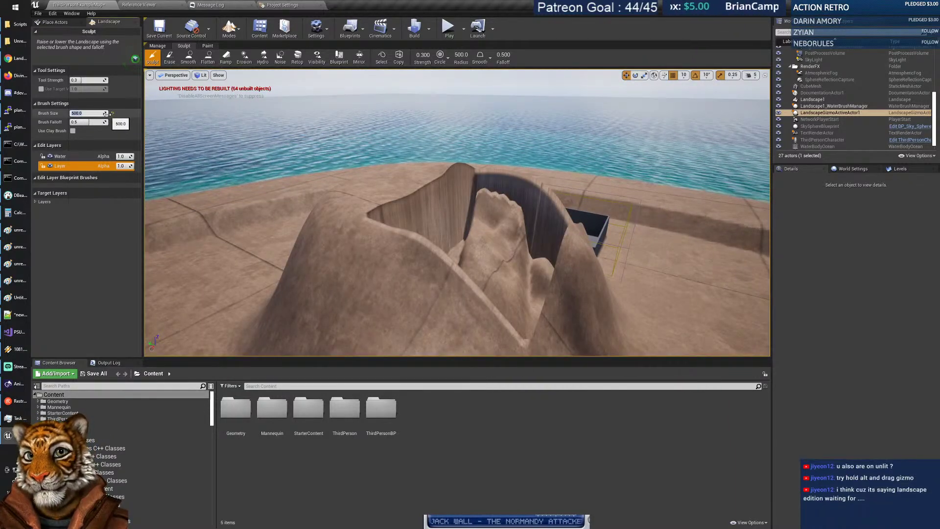
left_click(189, 58)
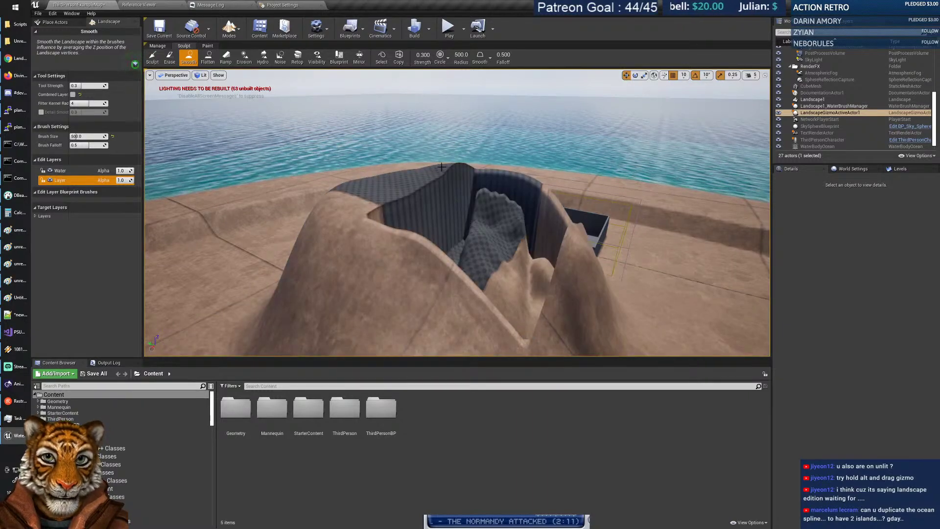
mouse_move(489, 225)
right_mouse_down()
mouse_move(490, 241)
mouse_move(440, 170)
mouse_move(535, 161)
right_mouse_up()
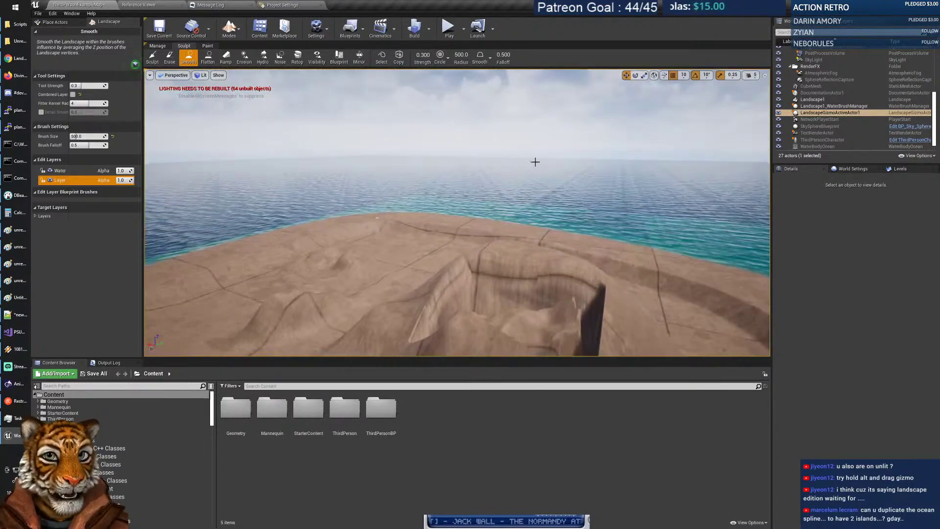
Return to Select mode and delete the Water Body Ocean surrounding the landscape.
left_click(229, 29)
left_click(240, 58)
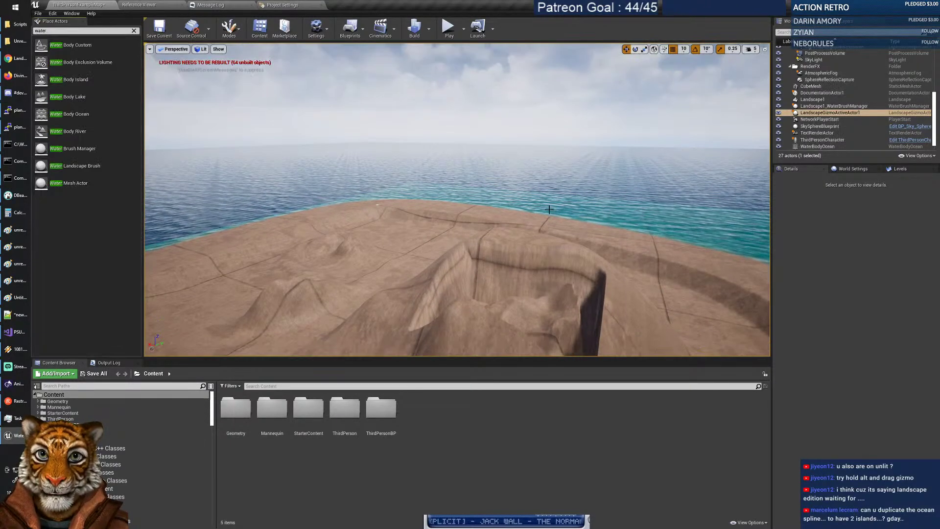
left_click(562, 209)
key("Delete")
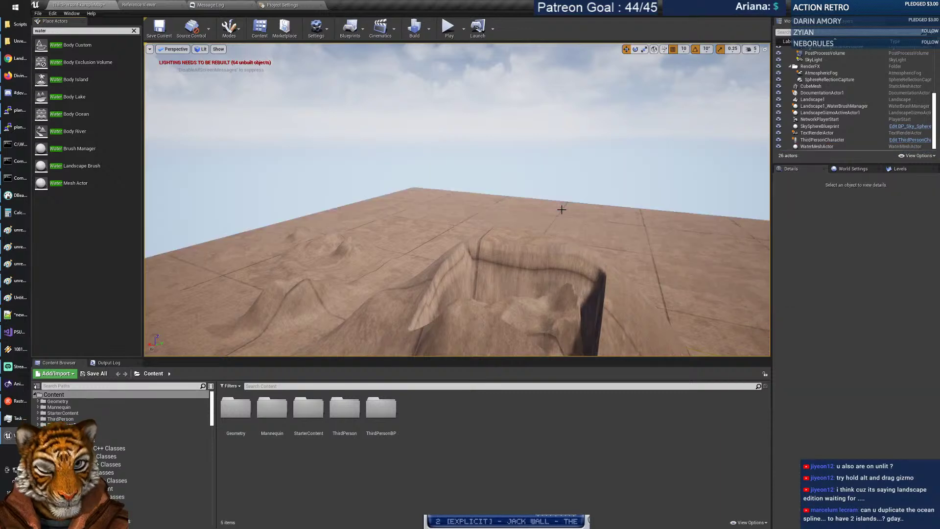
In Landscape mode, delete the Water edit layer to remove its carving from the terrain.
right_click_drag(558, 240, 534, 251)
left_click(228, 28)
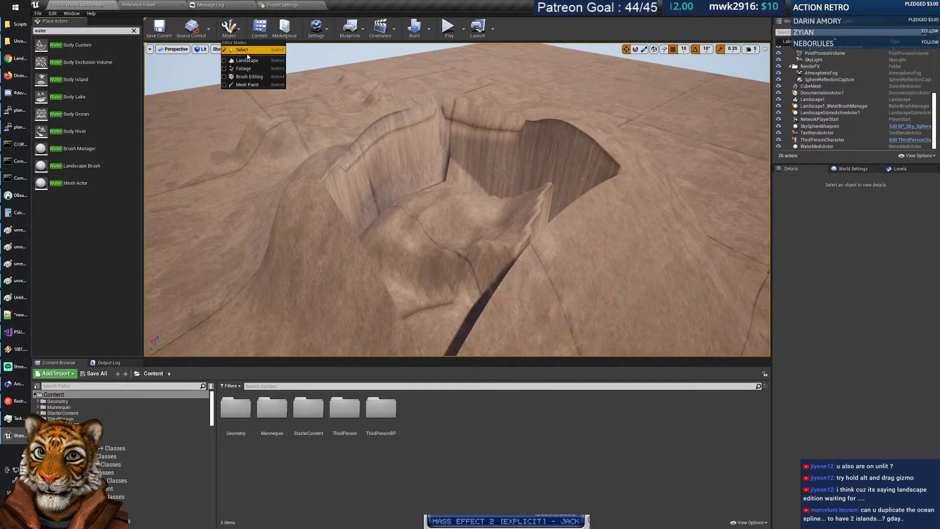
left_click(242, 56)
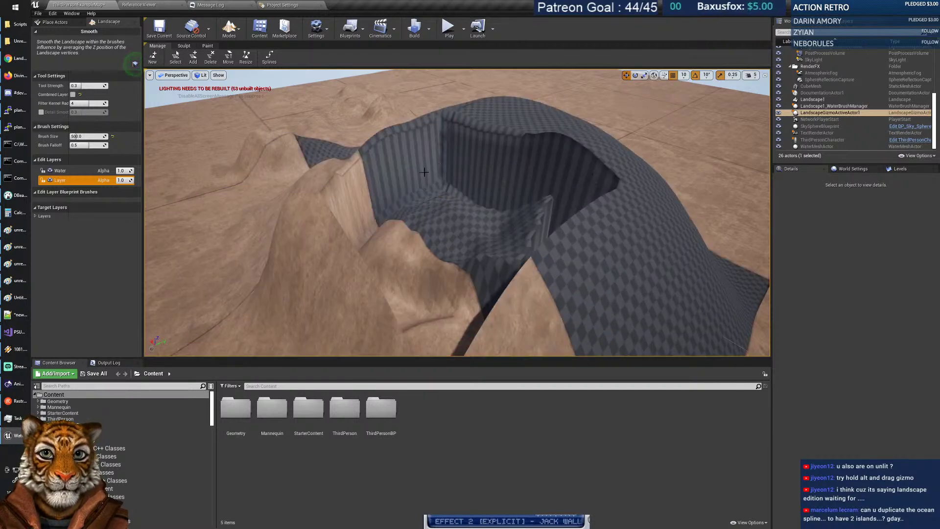
left_click(78, 171)
right_click(79, 171)
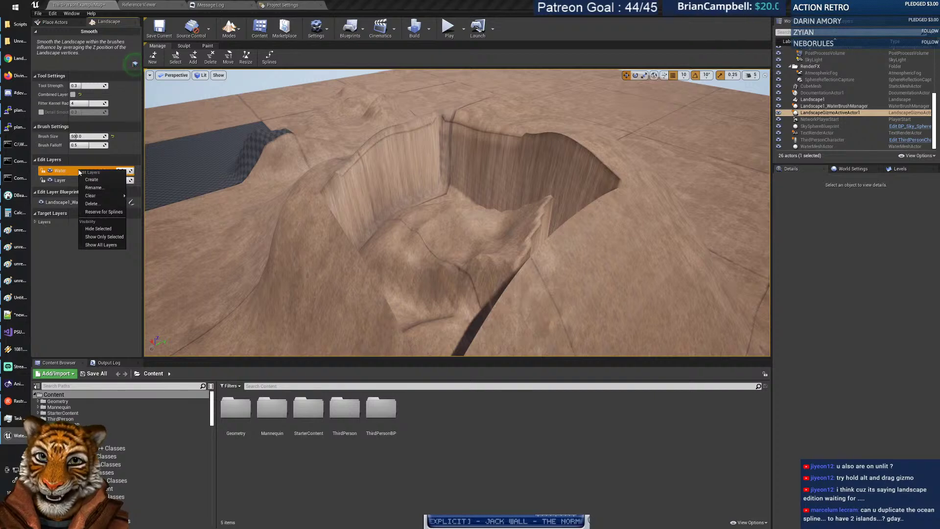
left_click(92, 203)
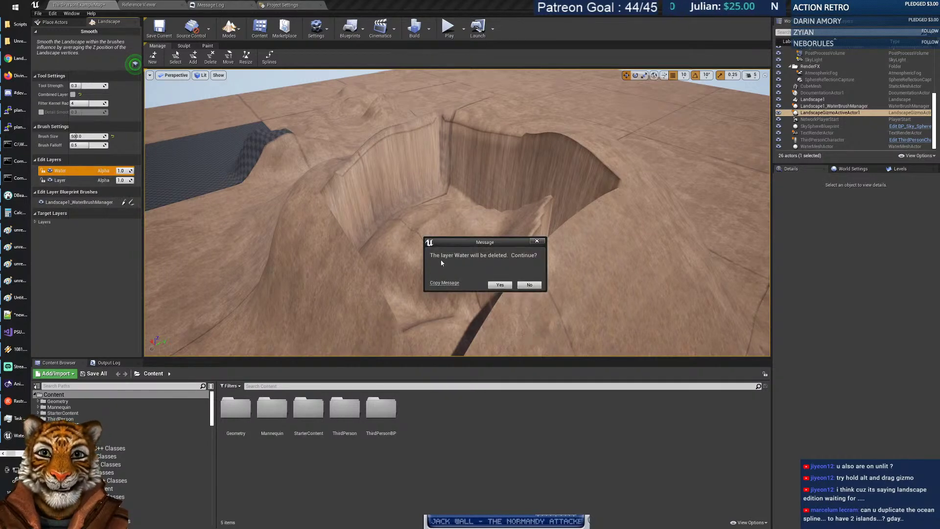
left_click(504, 286)
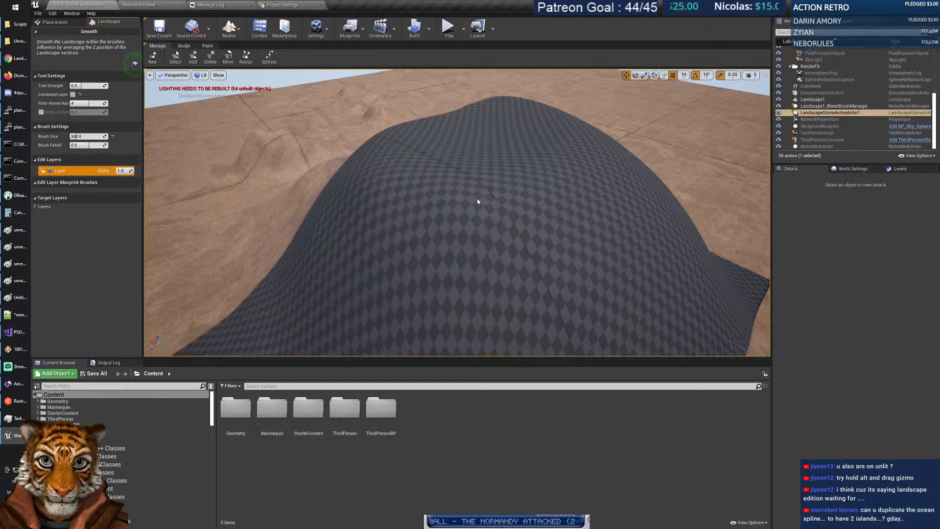
Inspect the restored mountain, return to Select mode and place a new Water Body Ocean on its slope.
right_click_drag(466, 237, 470, 257)
right_click_drag(422, 325, 440, 196)
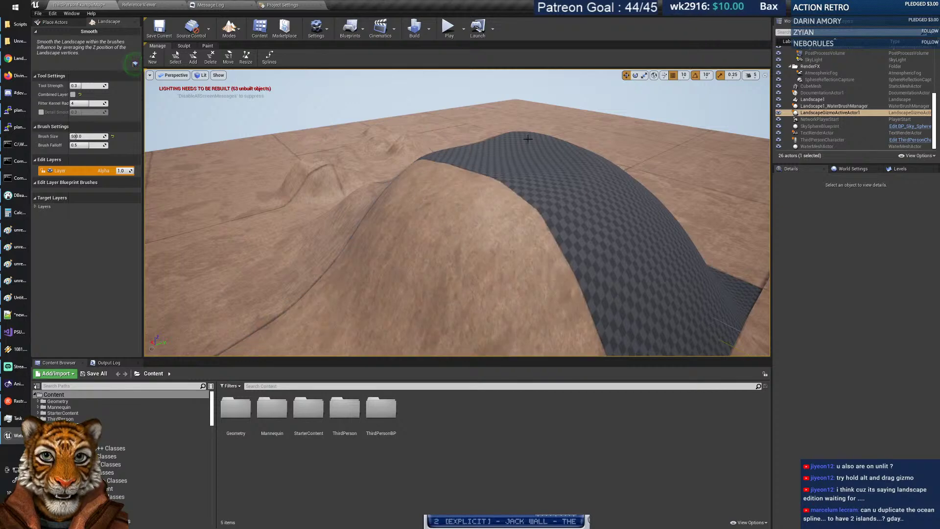
mouse_move(388, 230)
right_mouse_down()
mouse_move(367, 215)
mouse_move(382, 235)
right_mouse_up()
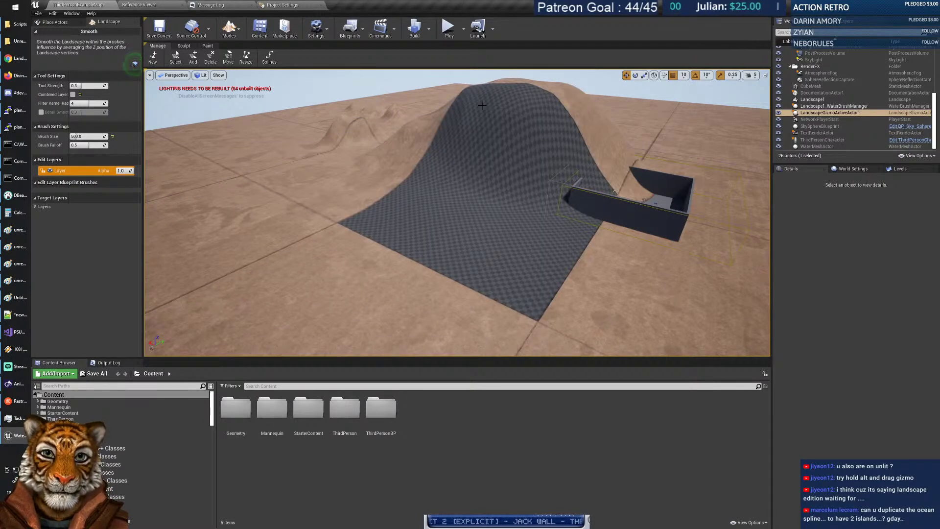
mouse_move(484, 107)
right_mouse_down()
mouse_move(474, 263)
mouse_move(452, 240)
mouse_move(460, 313)
mouse_move(505, 177)
right_mouse_up()
left_click_drag(504, 177, 192, 106)
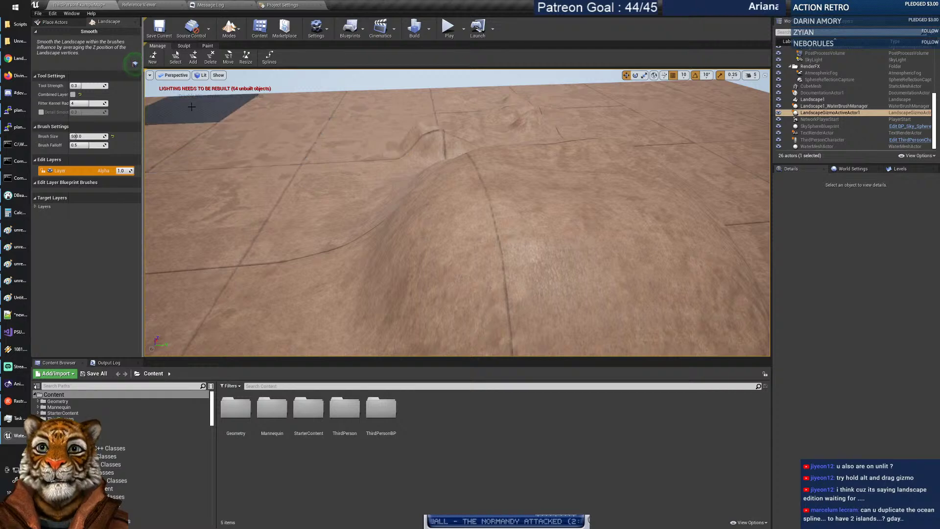
left_click(229, 27)
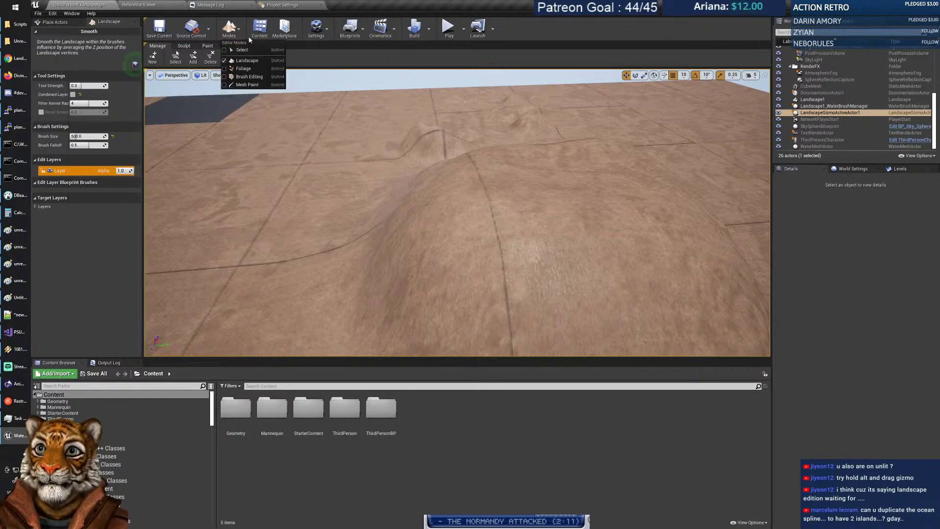
left_click(247, 49)
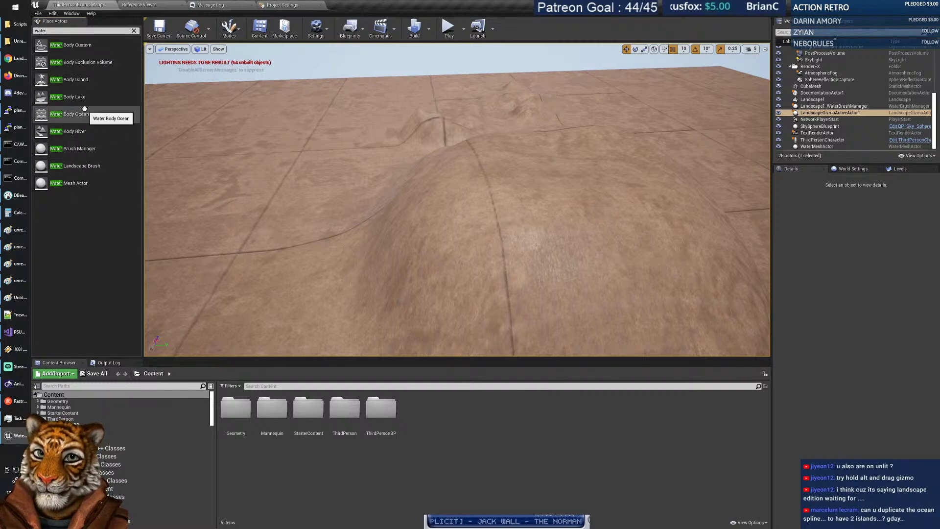
left_click_drag(84, 108, 391, 202)
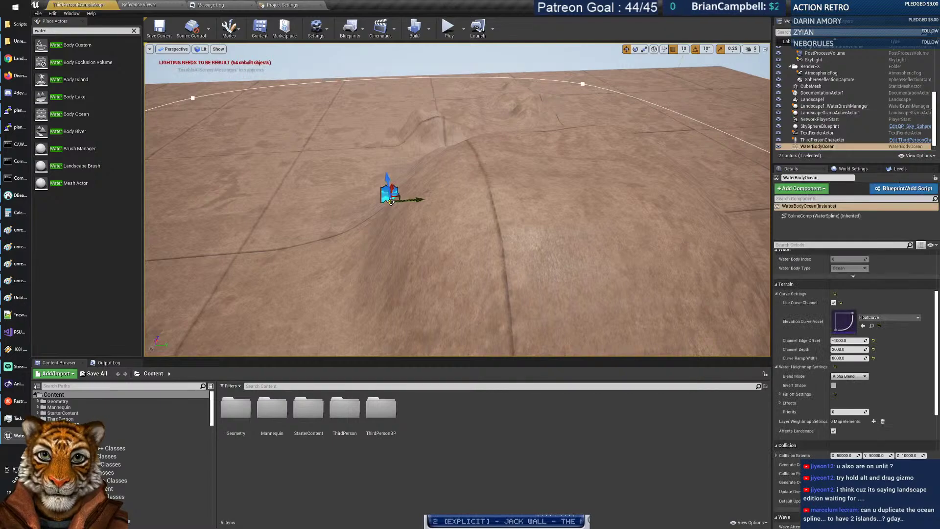
right_click_drag(268, 194, 403, 131)
key("a")
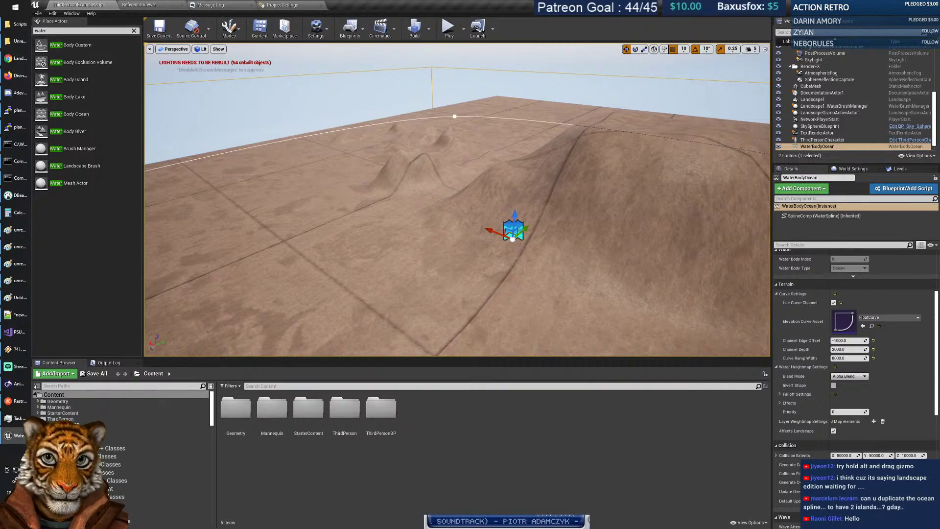
Delete the sculpted landscape and the newly placed Water Body Ocean from the level.
left_click(400, 210)
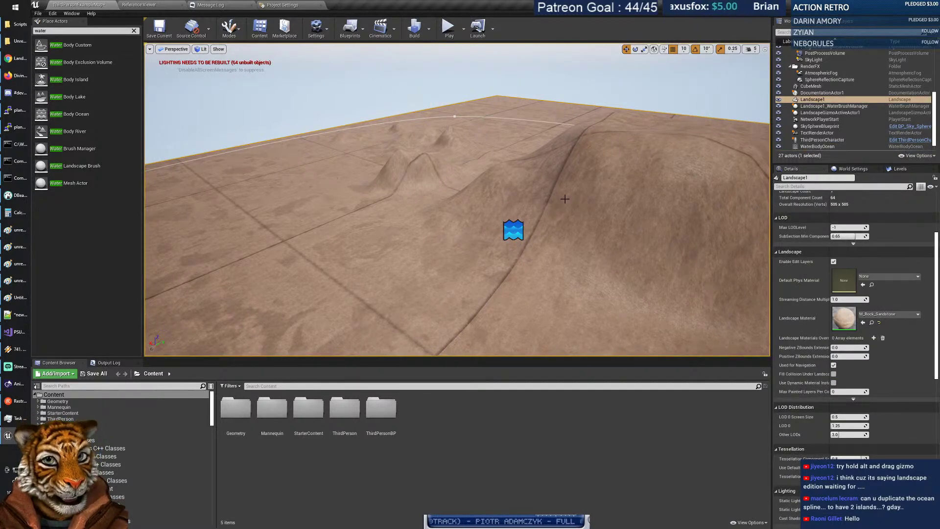
key("Delete")
left_click(526, 299)
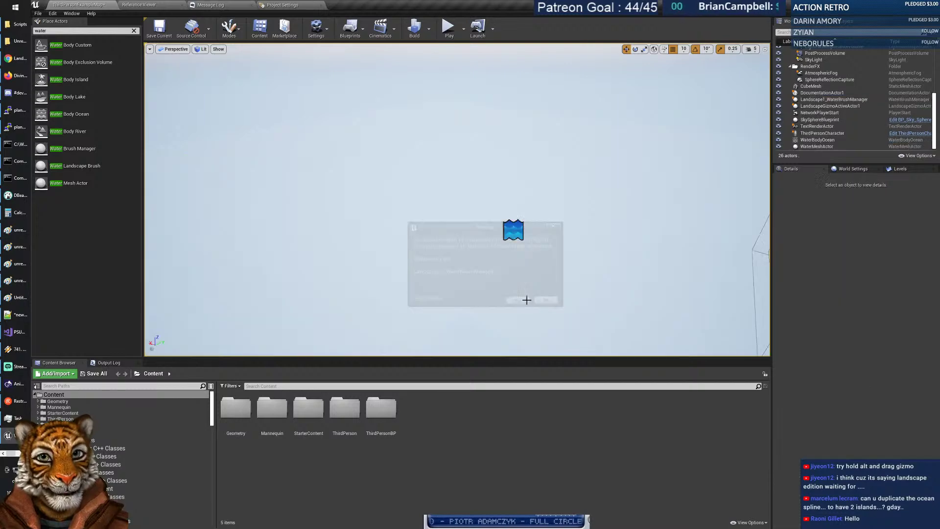
left_click(511, 229)
key("Delete")
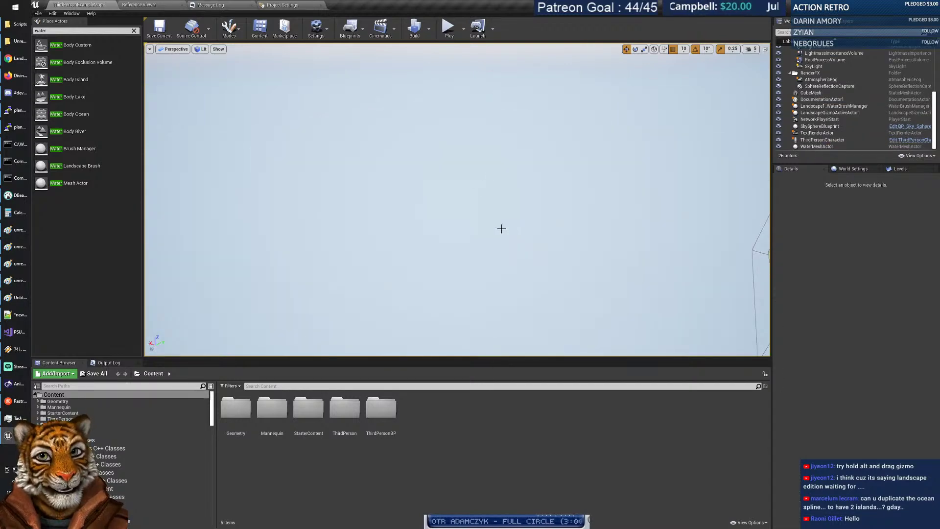
Clear the actor search and create a new landscape in Landscape mode with Enable Edit Layers on.
left_click(133, 30)
left_click(237, 36)
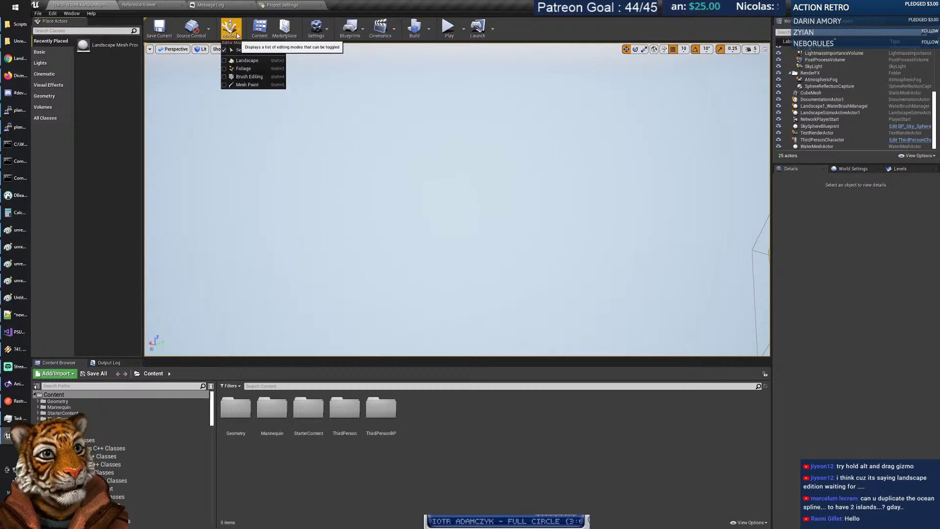
left_click(239, 61)
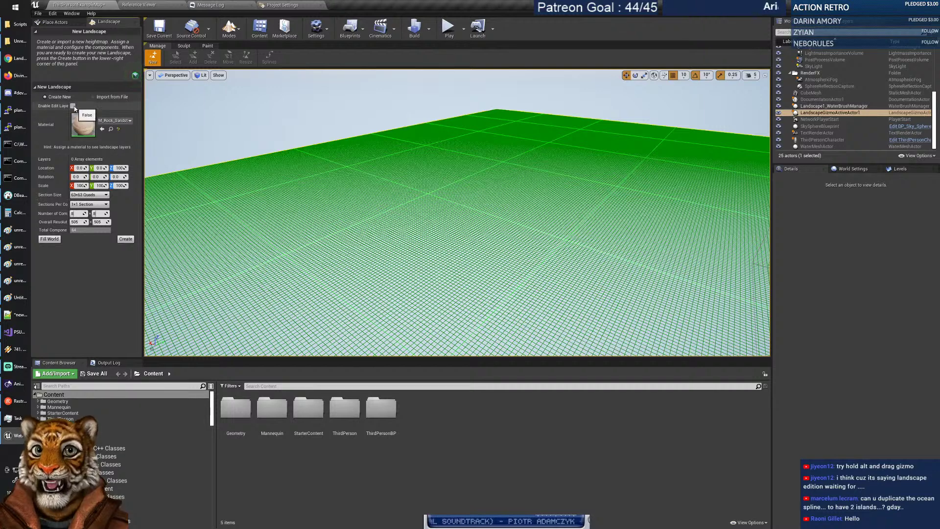
left_click(73, 106)
left_click(125, 239)
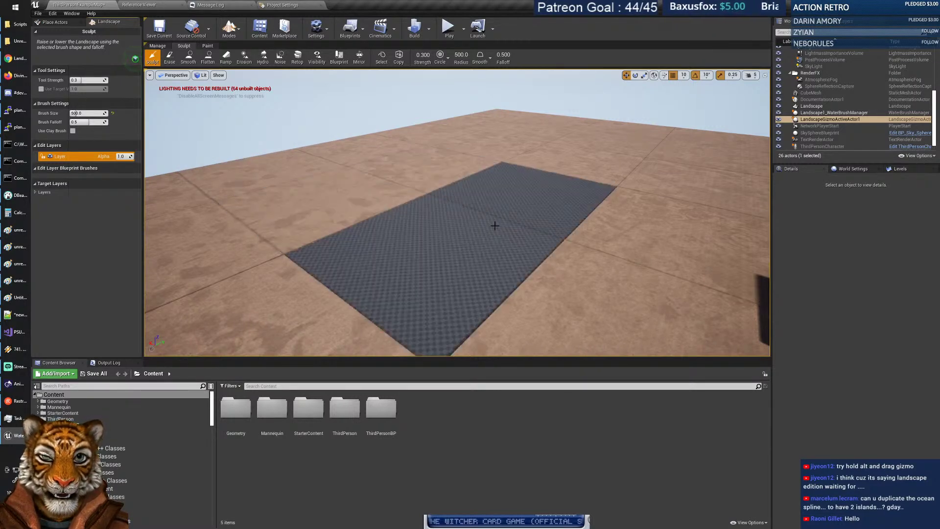
Expand the sculpt target layers and raise a rough ring of hills on the new landscape with the 500 brush at 0.3 strength.
mouse_move(490, 220)
right_mouse_down()
mouse_move(577, 235)
mouse_move(195, 230)
mouse_move(377, 183)
right_mouse_up()
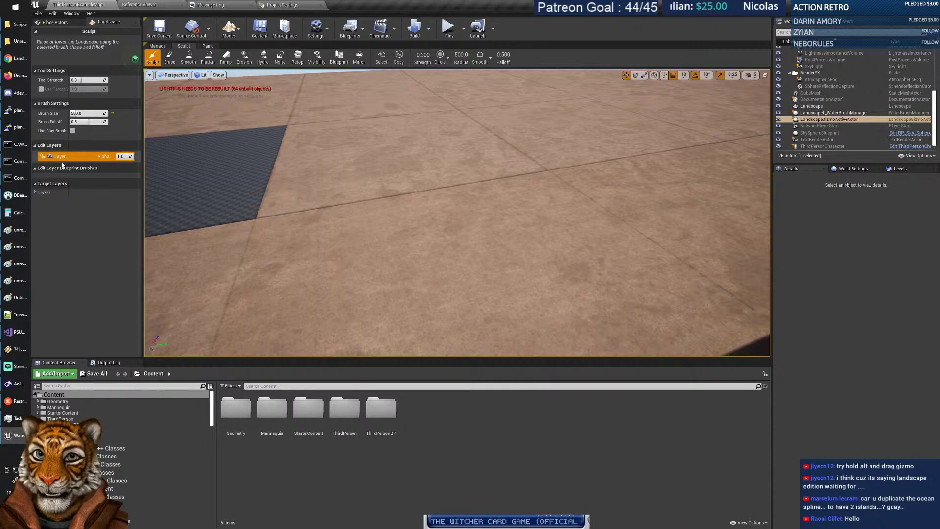
left_click(35, 192)
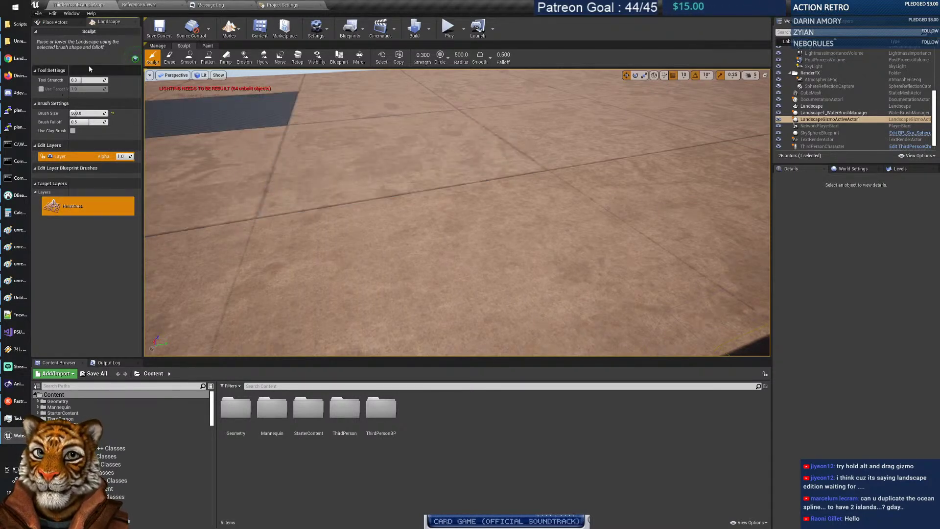
left_click(420, 198)
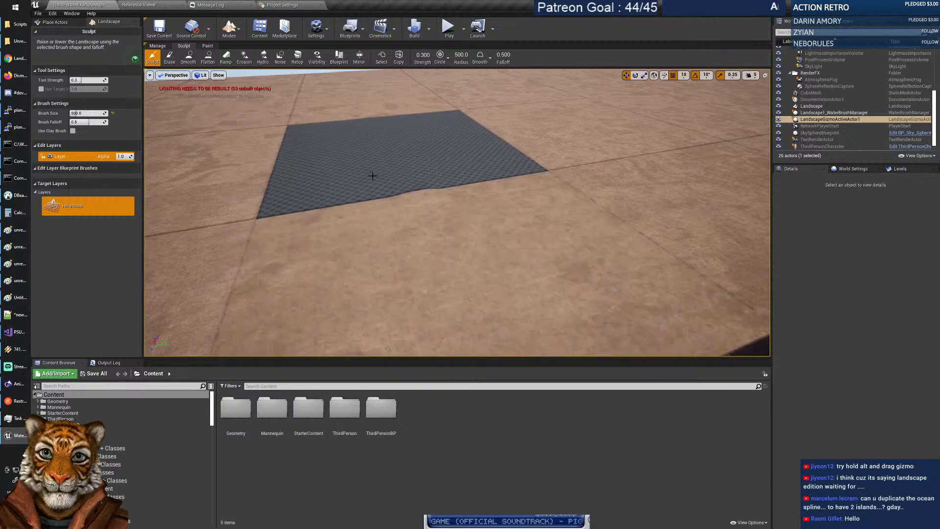
mouse_move(449, 230)
left_mouse_down()
mouse_move(451, 191)
mouse_move(377, 199)
mouse_move(430, 245)
left_mouse_up()
left_click_drag(490, 189, 432, 213)
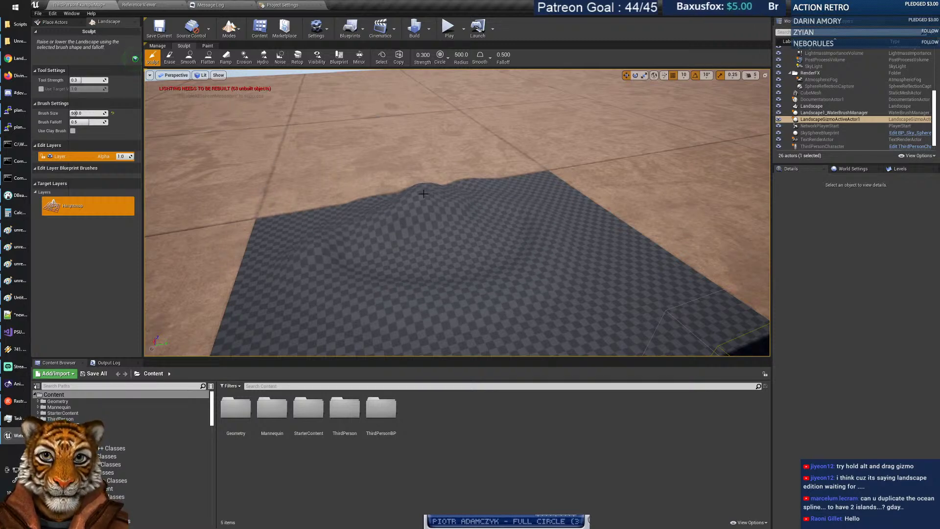
mouse_move(470, 295)
left_mouse_down()
mouse_move(411, 291)
mouse_move(336, 225)
left_mouse_up()
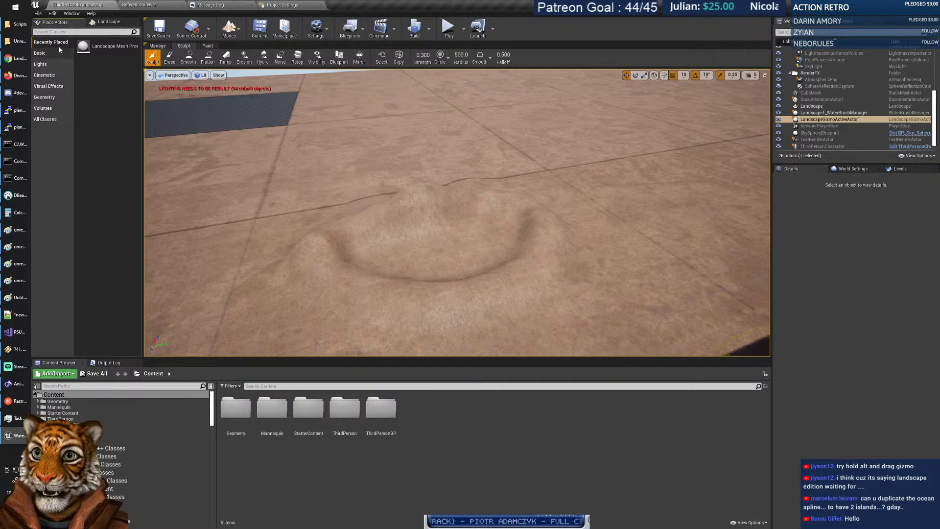
Search the placeable actors for "water", place a Water Body Ocean inside the sculpted ring and select Landscape1_WaterBrushManager.
left_click(60, 32)
type("water")
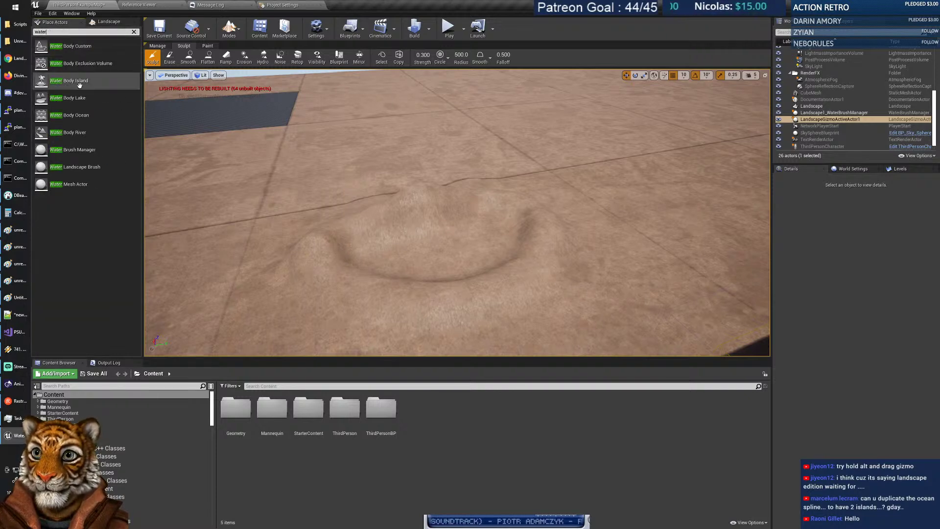
left_click_drag(72, 122, 434, 222)
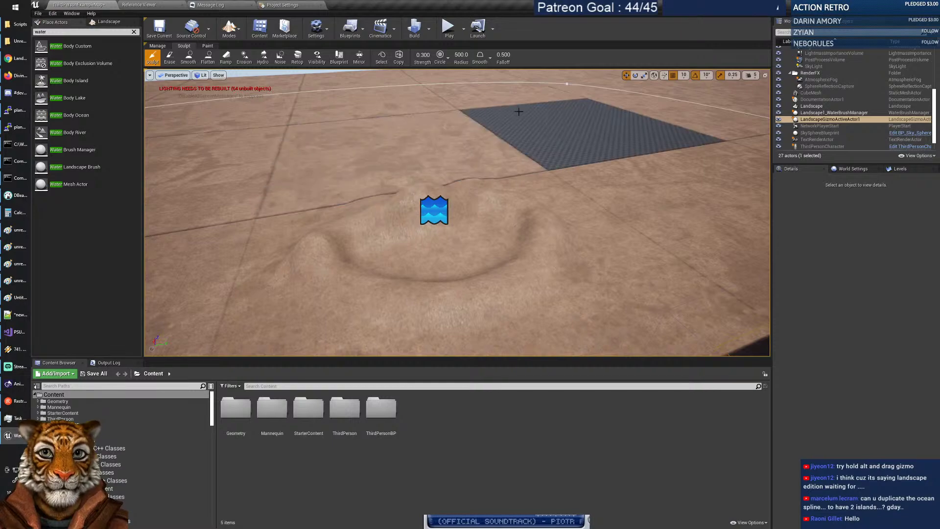
mouse_move(415, 141)
right_mouse_down()
mouse_move(387, 156)
mouse_move(406, 137)
mouse_move(455, 142)
mouse_move(421, 147)
mouse_move(431, 141)
right_mouse_up()
left_click(781, 116)
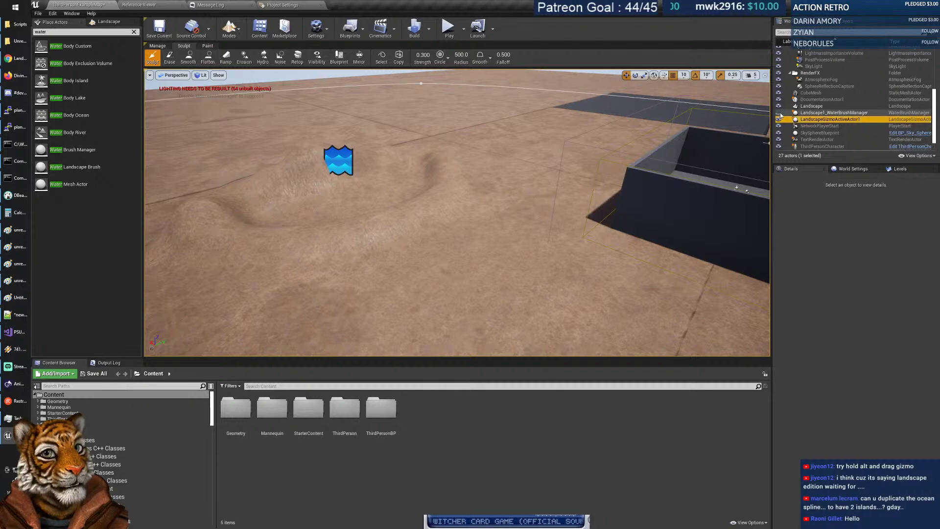
left_click(840, 114)
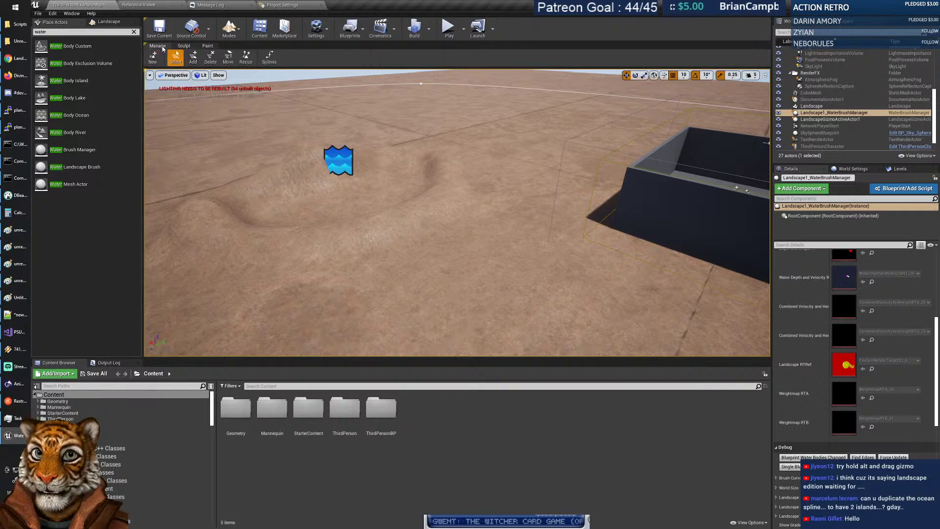
Clear the actor search and, in the Landscape Manage tools, create a second edit layer named Water.
left_click(136, 33)
left_click(117, 22)
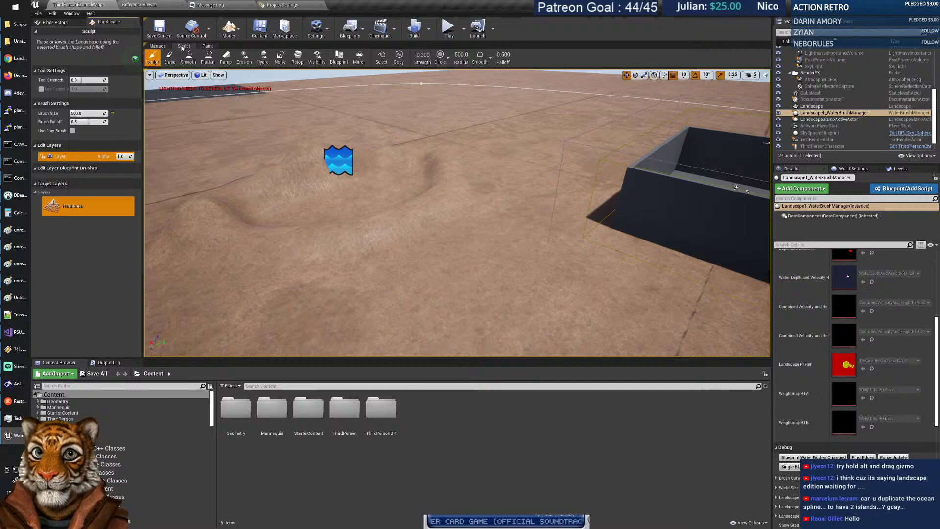
left_click(157, 46)
right_click(85, 131)
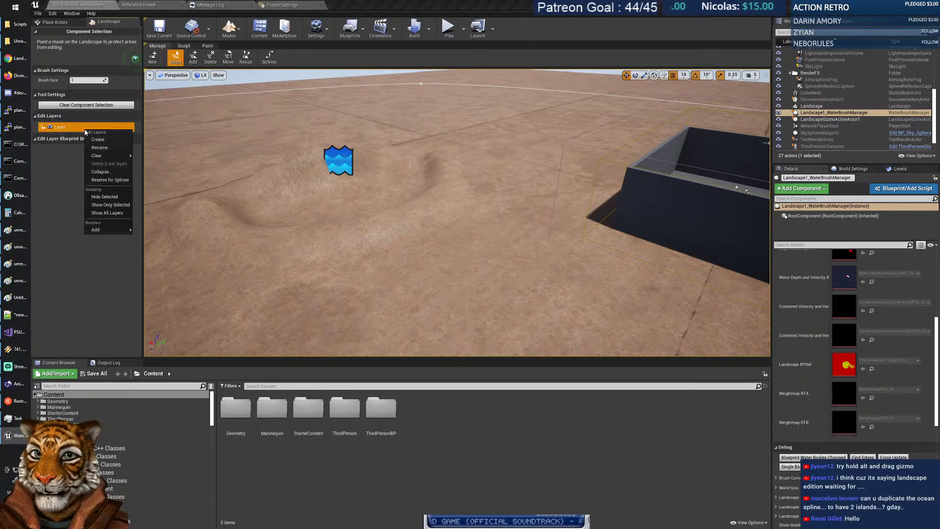
left_click(98, 140)
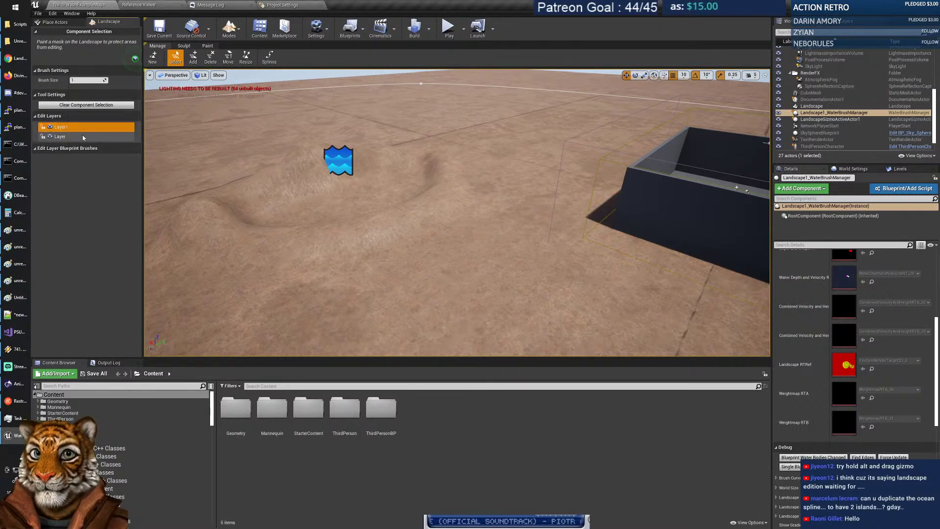
right_click(62, 130)
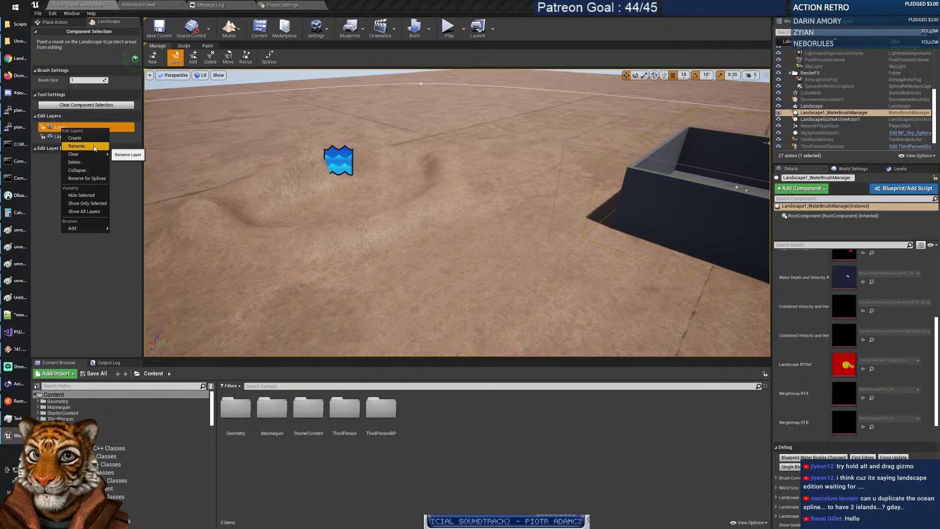
left_click(95, 147)
type("Water")
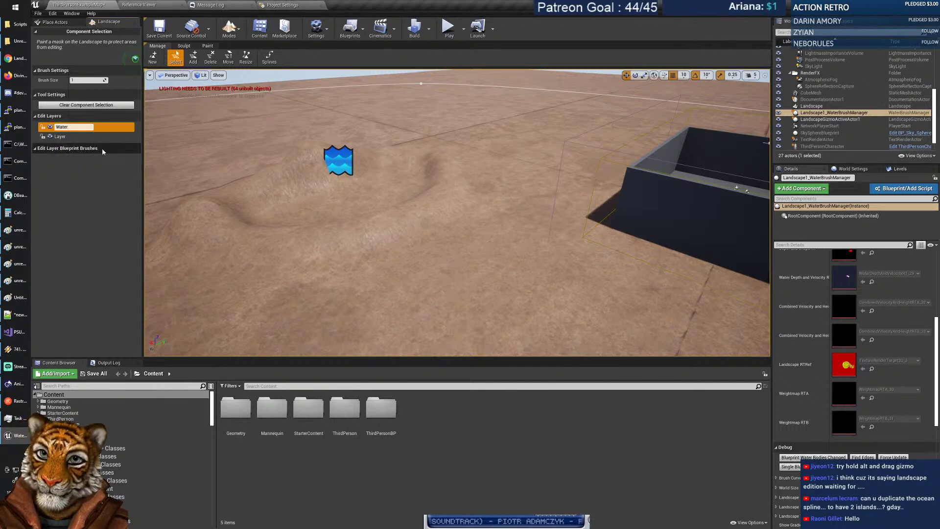
key("Return")
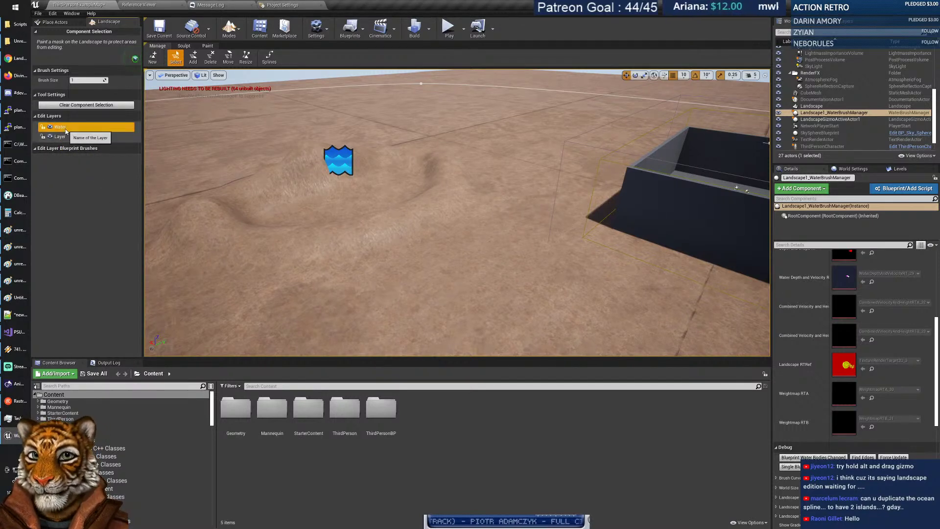
Select the sculpted landscape component, return to the Sculpt tools and make the edit layer named Layer active.
left_click(324, 191)
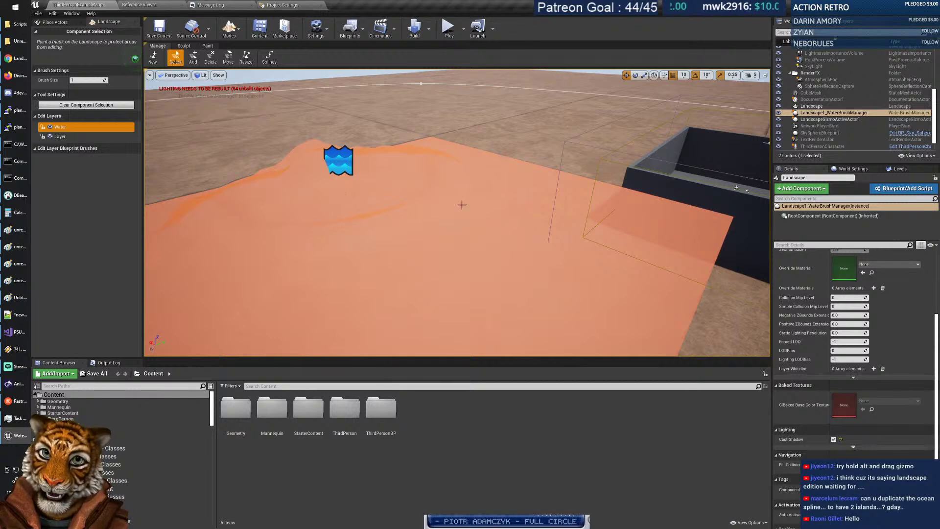
mouse_move(381, 185)
right_mouse_down()
mouse_move(299, 185)
mouse_move(421, 189)
mouse_move(347, 196)
mouse_move(380, 185)
mouse_move(368, 177)
right_mouse_up()
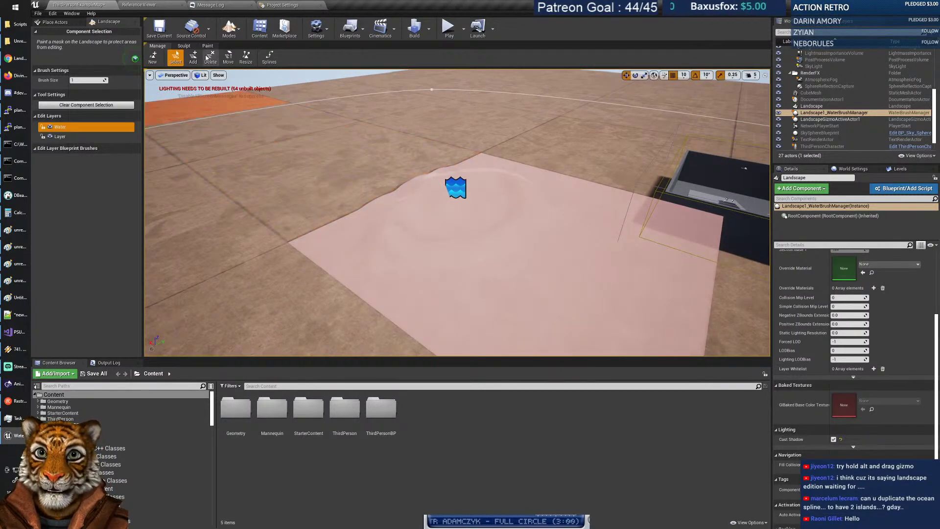
left_click(183, 45)
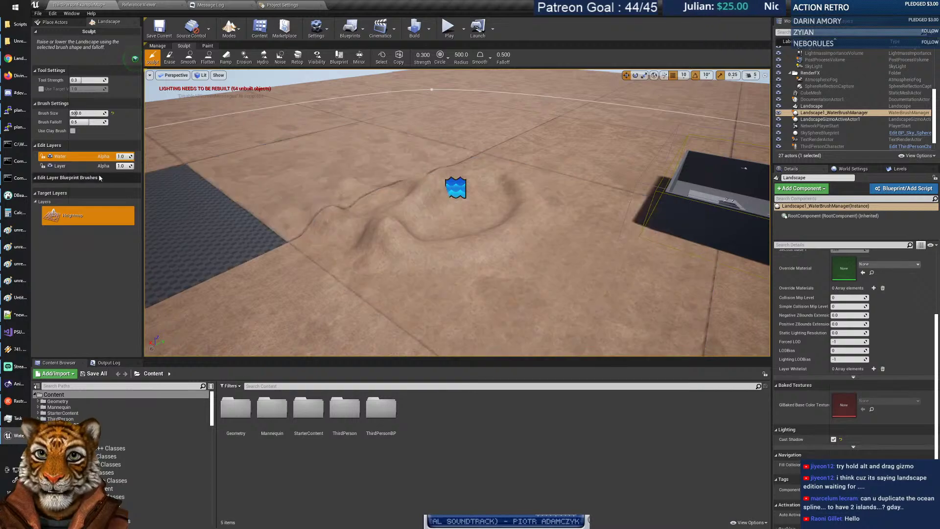
left_click(73, 166)
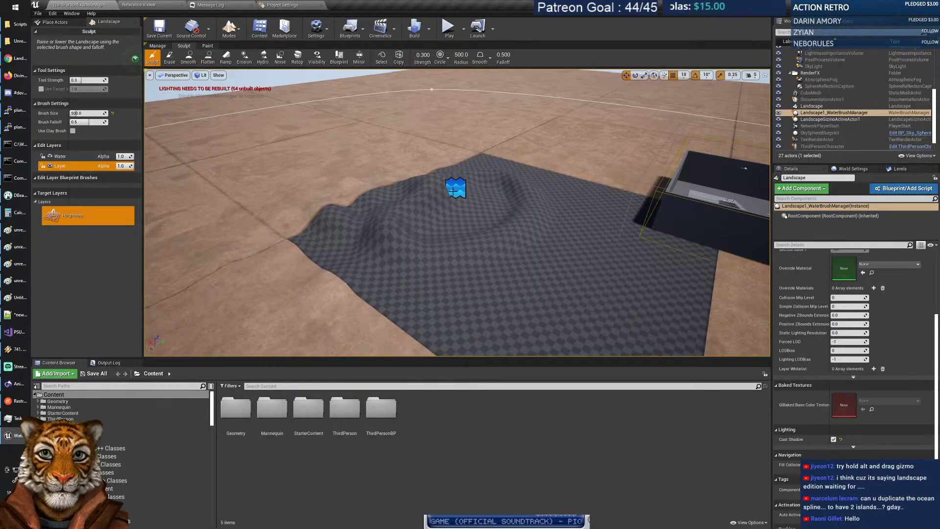
right_click_drag(452, 191, 455, 143)
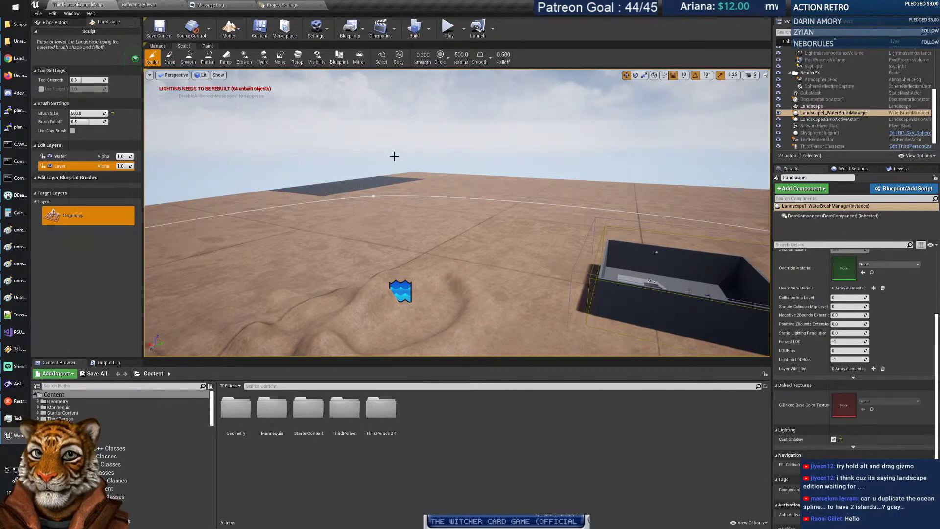
right_click_drag(394, 156, 335, 229)
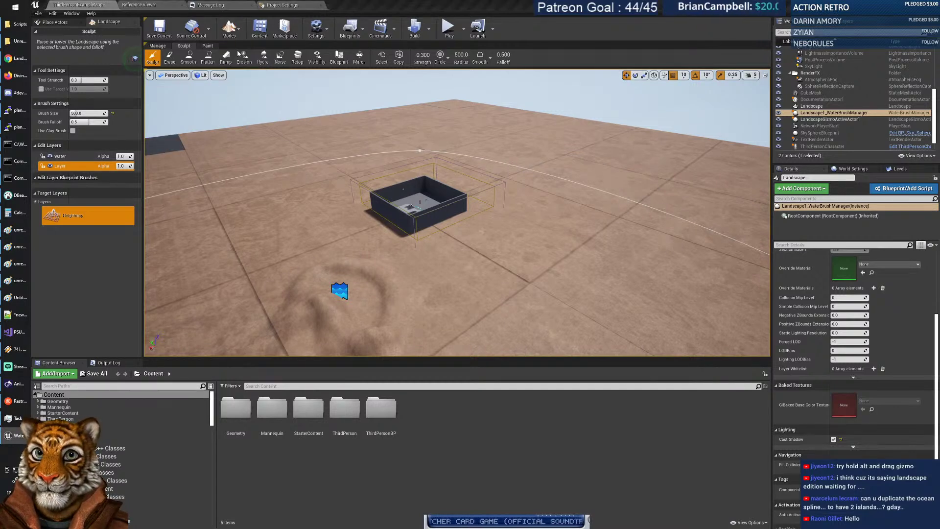
Switch to Select mode, search the placeable actors for "water" and place a Water Body River beyond the sculpted hills.
key("shift+1")
right_click_drag(310, 162, 163, 84)
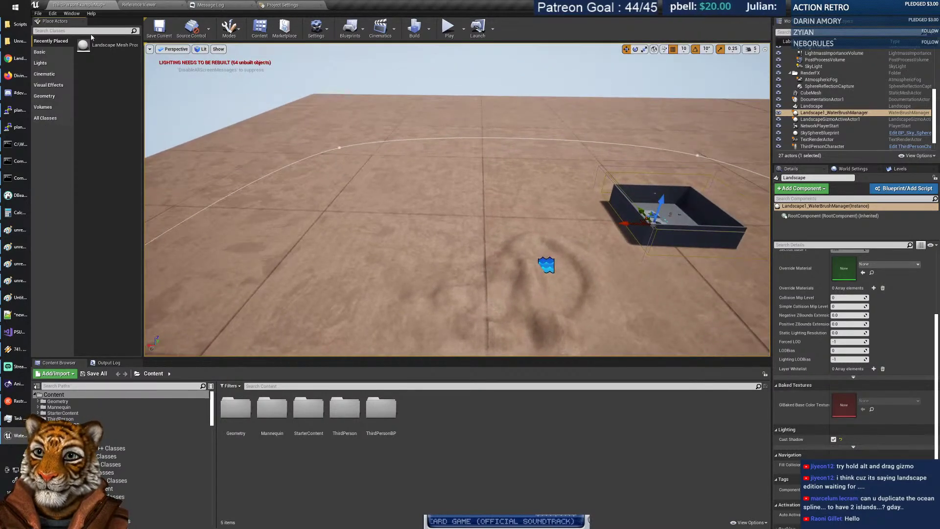
type("water")
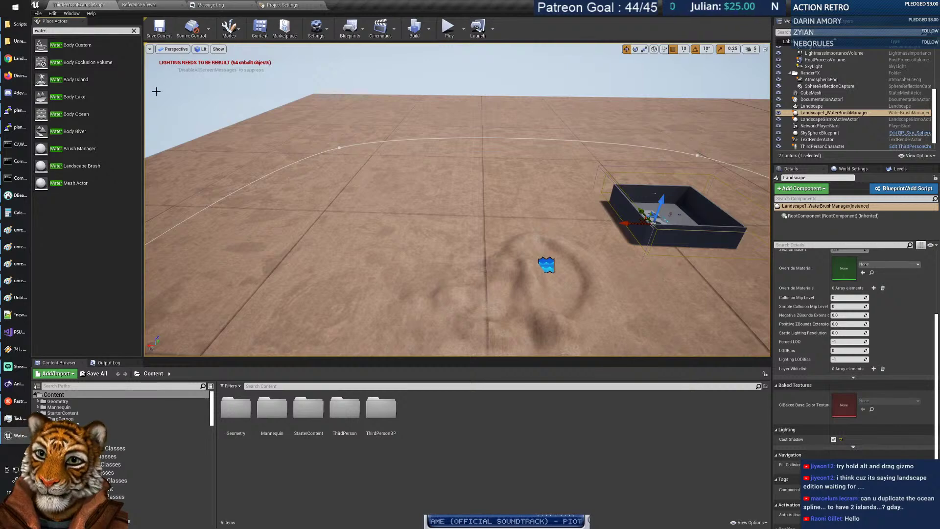
left_click_drag(71, 131, 472, 162)
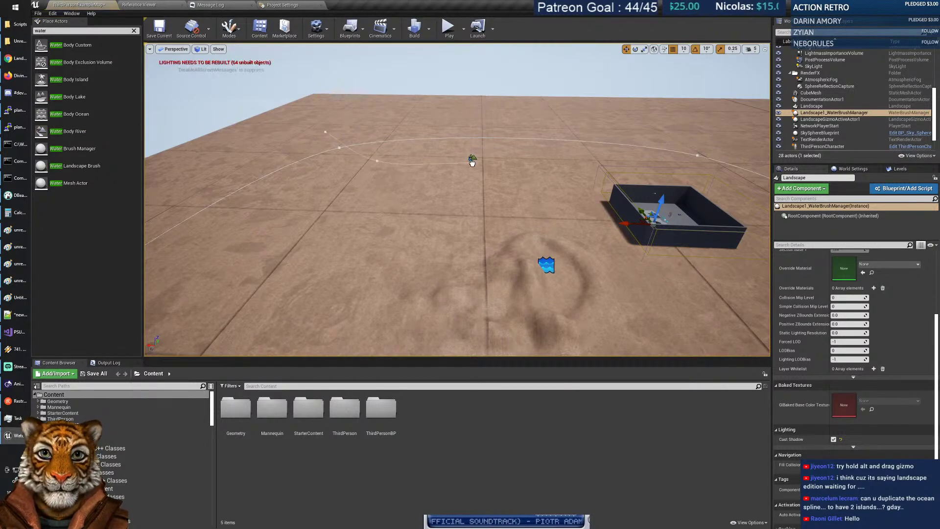
left_click(426, 160)
Select the middle spline point of the Water Body River and try to nudge it.
right_click_drag(460, 185, 305, 189)
key("w")
key("a")
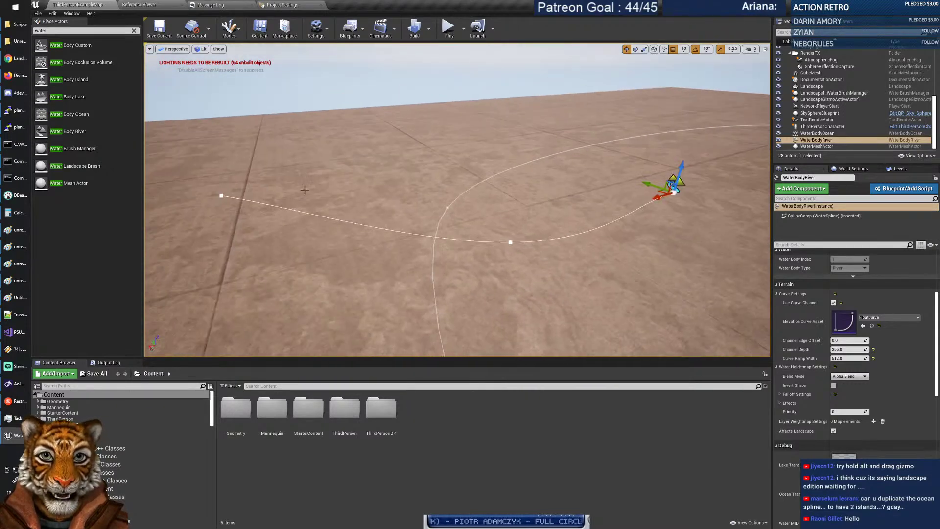
left_click(511, 243)
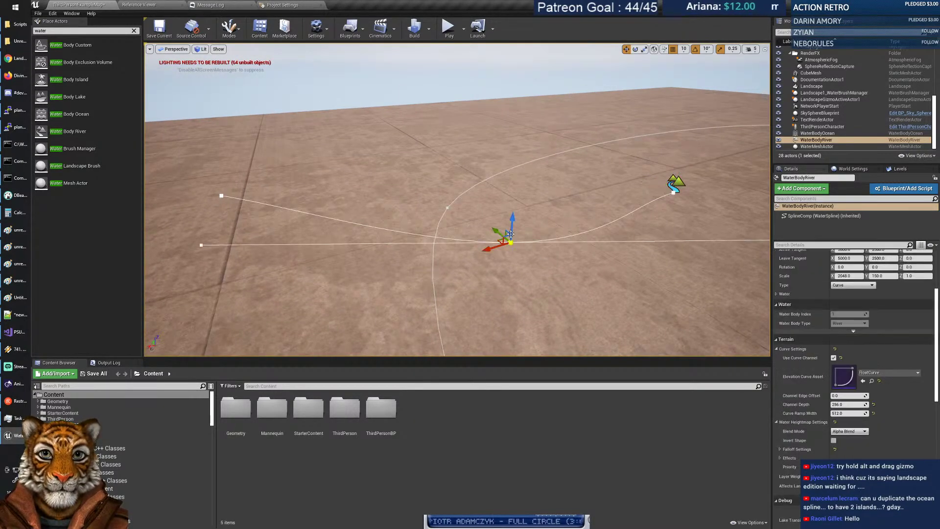
right_click_drag(511, 243, 518, 233)
mouse_move(519, 233)
left_mouse_down()
mouse_move(521, 157)
mouse_move(529, 313)
mouse_move(539, 243)
mouse_move(518, 236)
mouse_move(518, 212)
mouse_move(517, 226)
left_mouse_up()
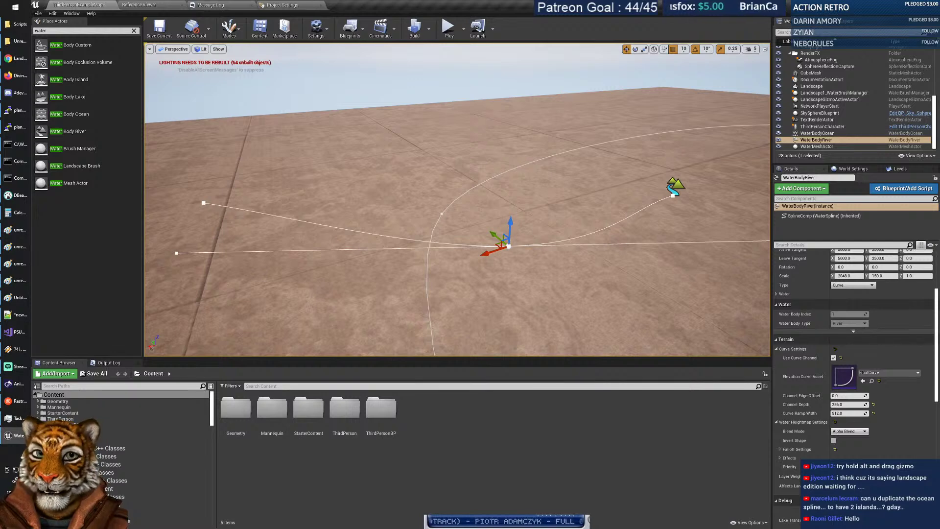
Delete the Landscape together with Landscape1_WaterBrushManager and LandscapeGizmoActiveActor1.
left_click(332, 169)
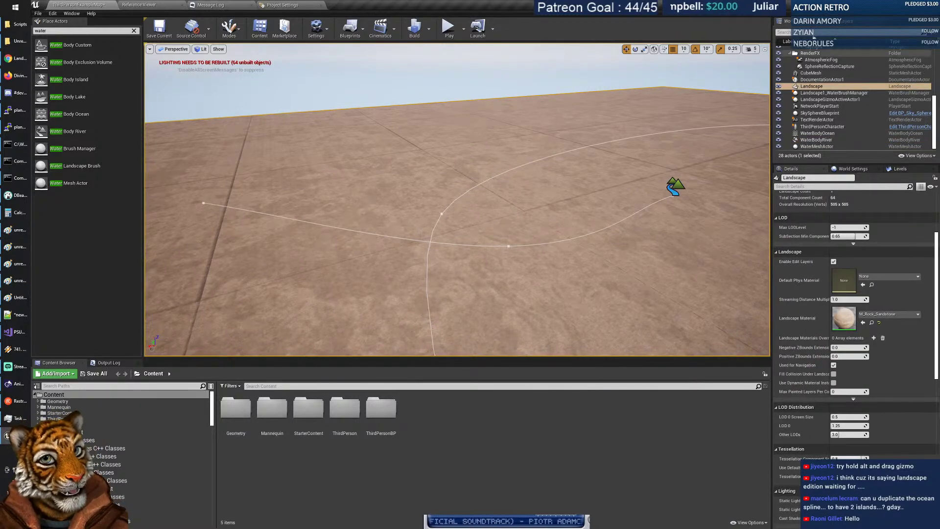
left_click(824, 99, "shift")
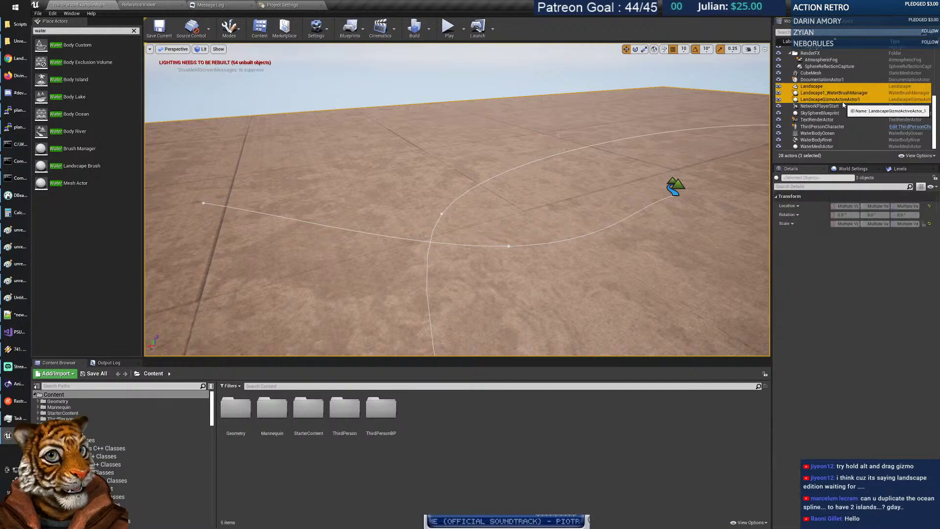
key("Delete")
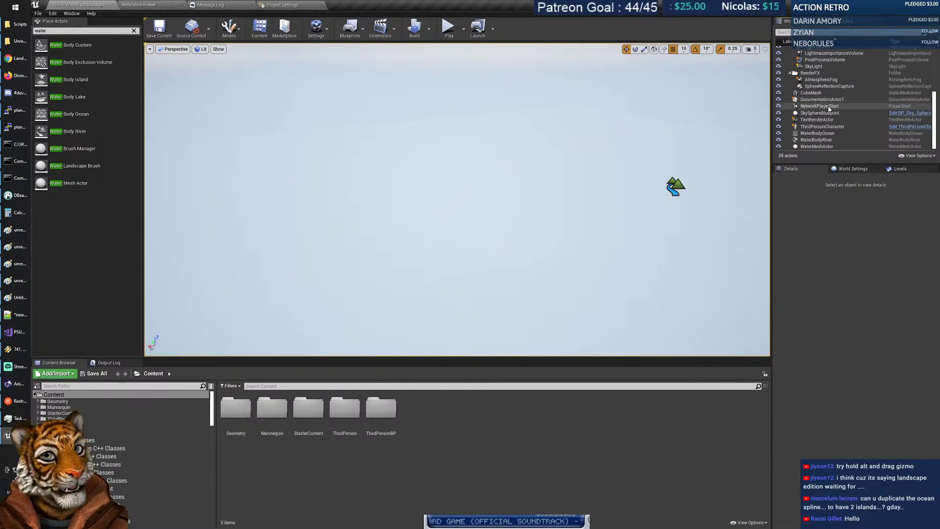
Delete the remaining water actors: WaterBodyRiver, WaterBodyOcean and WaterMeshActor.
left_click(675, 187)
key("Delete")
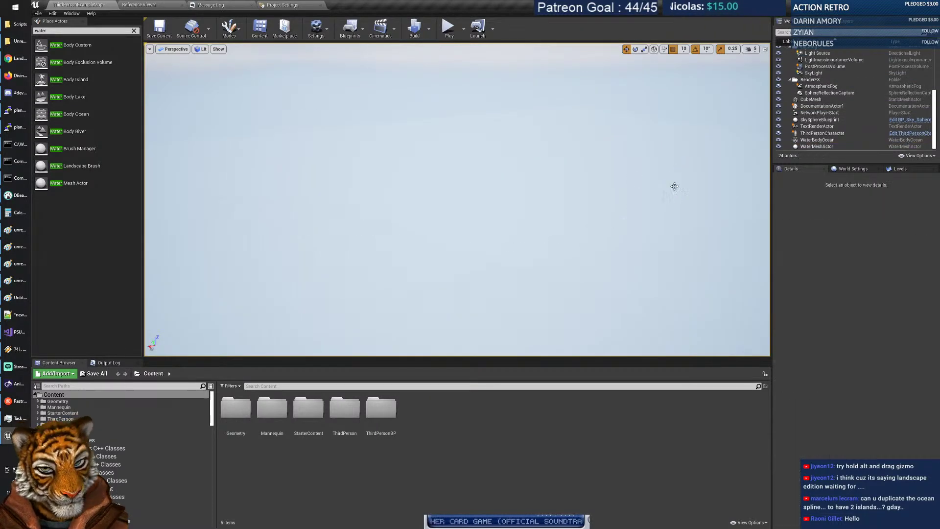
scroll(836, 121, "up", 5)
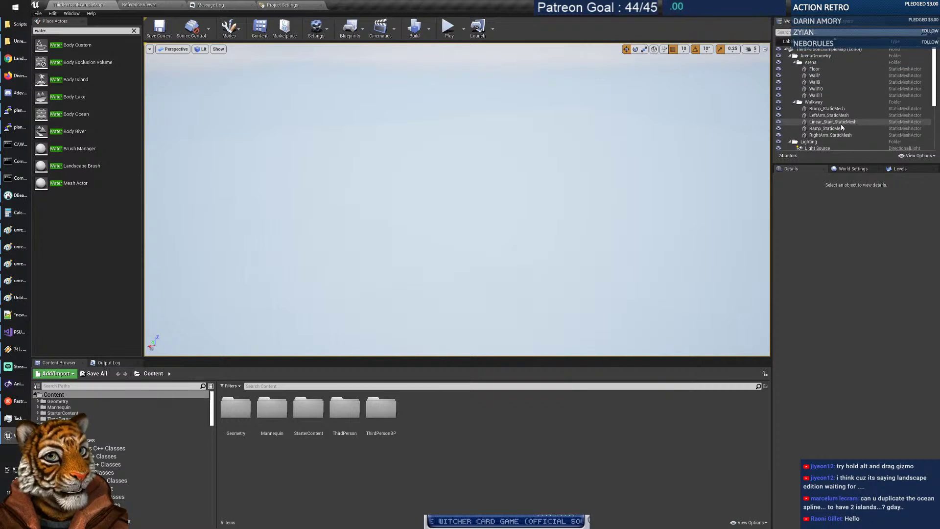
scroll(836, 98, "down", 5)
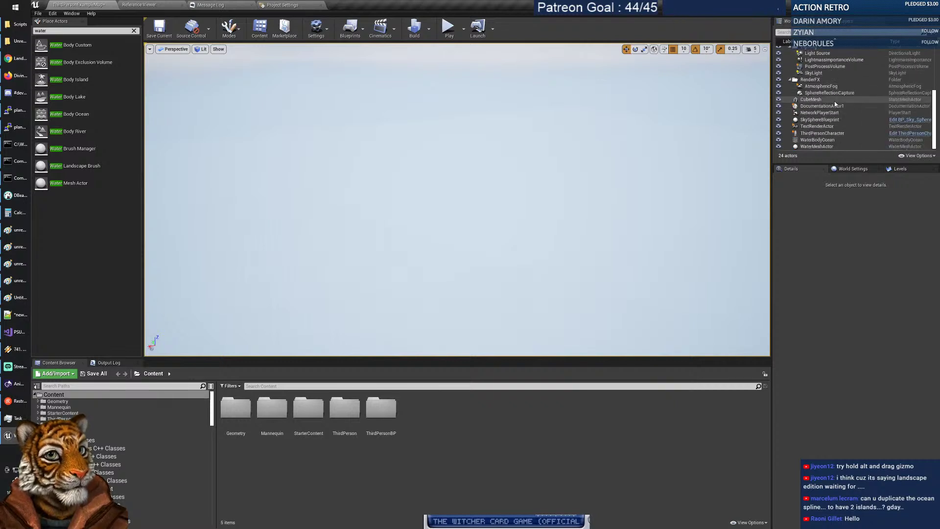
left_click(822, 139)
left_click(841, 146, "ctrl")
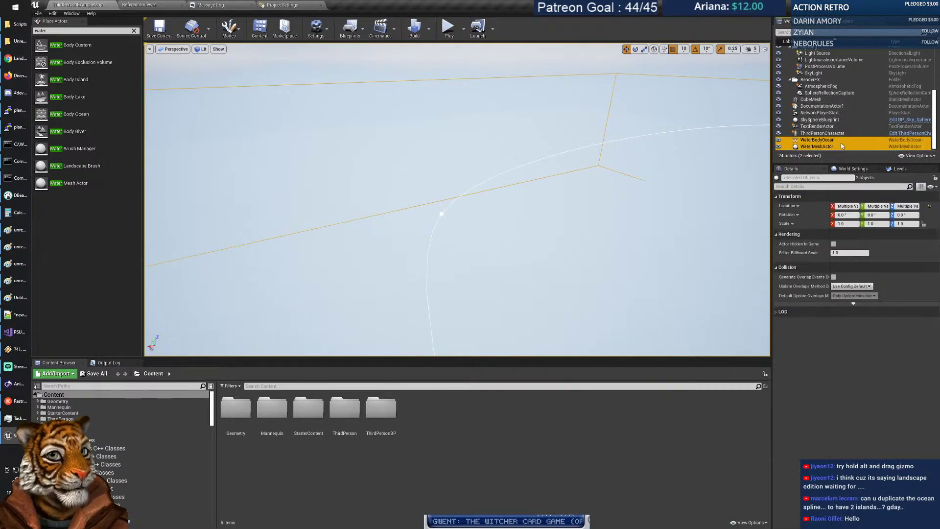
key("Delete")
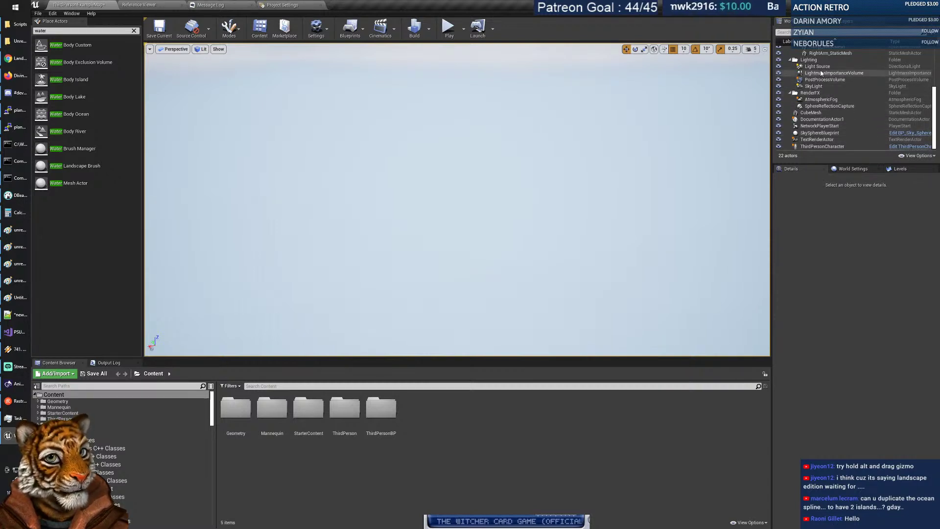
Create a new landscape around the arena with edit layers enabled and the M_Rock_Sandstone material.
scroll(822, 79, "up", 4)
mouse_move(456, 200)
right_mouse_down()
mouse_move(489, 195)
mouse_move(502, 172)
mouse_move(495, 157)
mouse_move(457, 140)
mouse_move(451, 204)
right_mouse_up()
key("w")
scroll(592, 167, "down", 15)
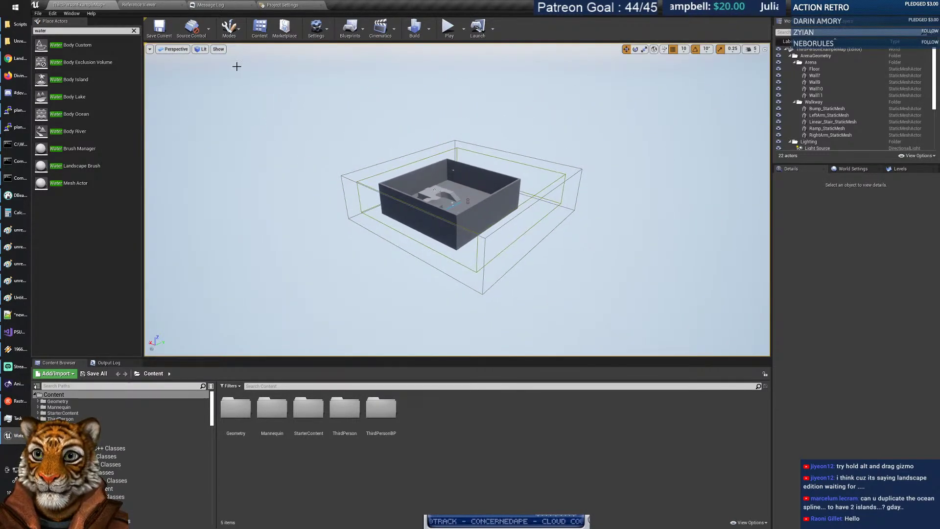
left_click(230, 27)
left_click(242, 62)
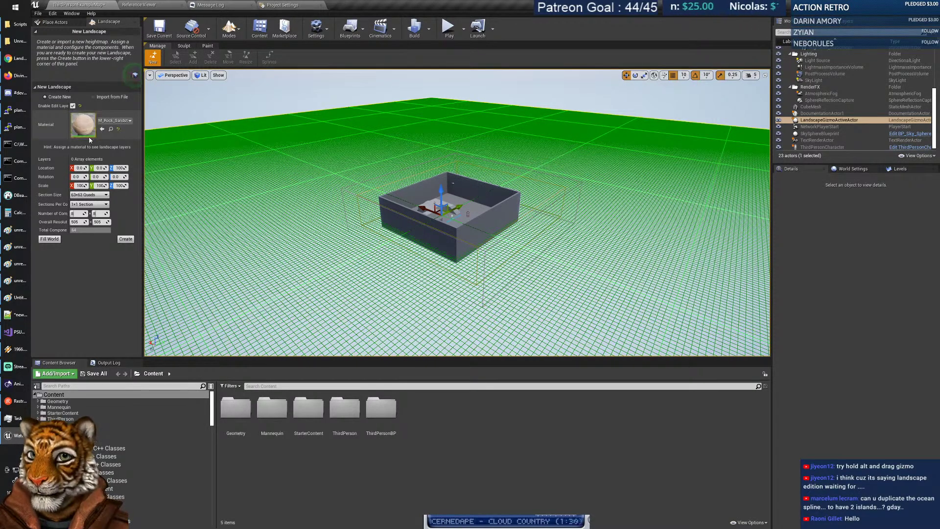
left_click(125, 240)
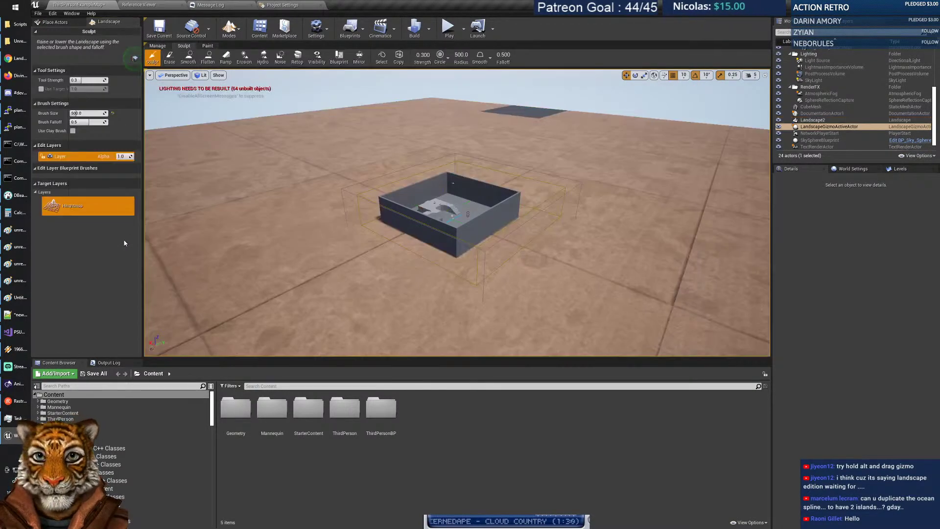
Switch to Select mode and place a Water Body Ocean at the arena's back corner, leaving nothing selected.
left_click(832, 121)
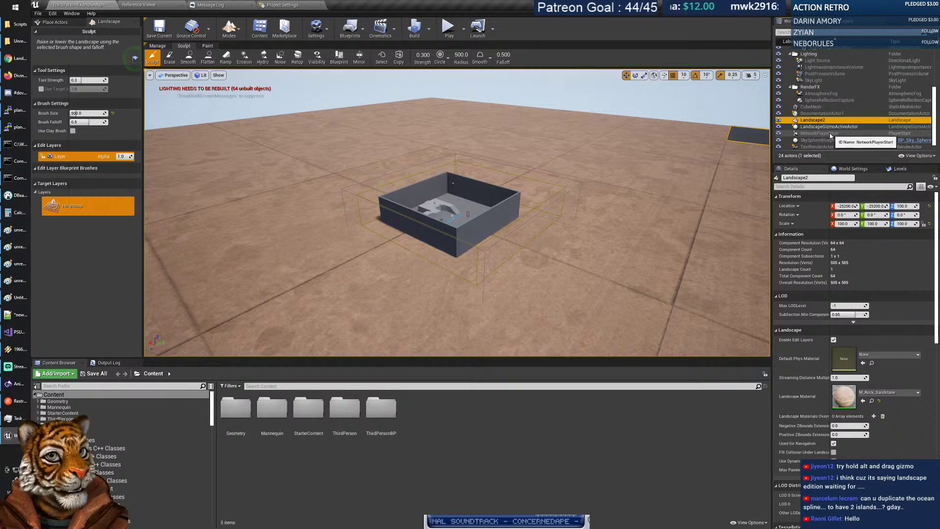
left_click(846, 127)
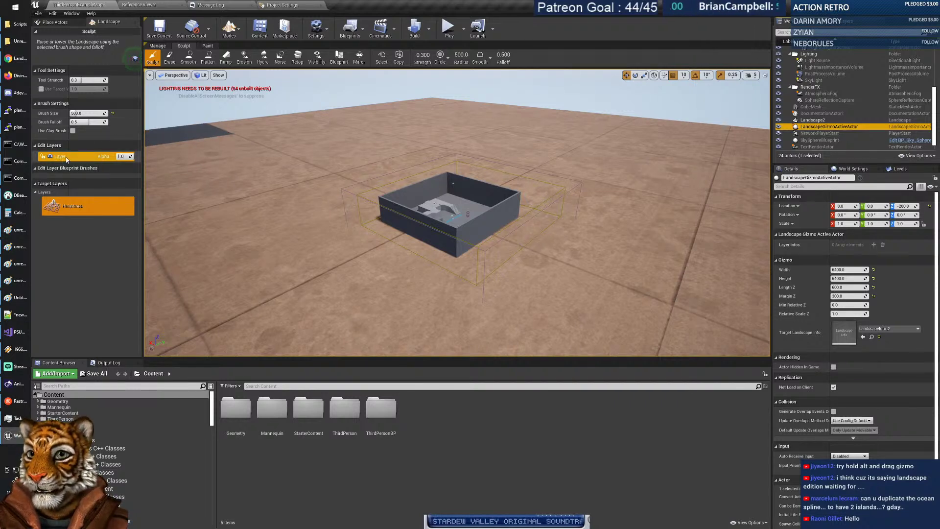
left_click(228, 31)
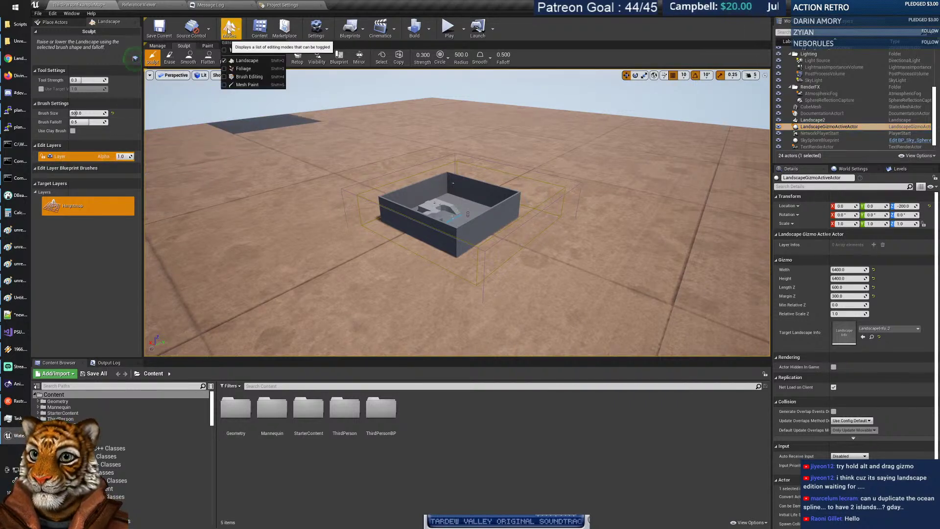
left_click(239, 50)
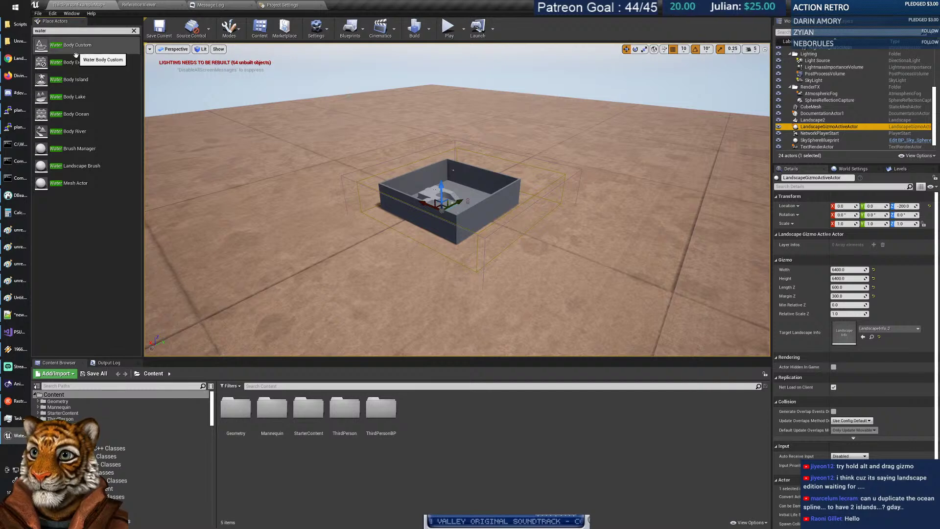
left_click_drag(69, 116, 451, 168)
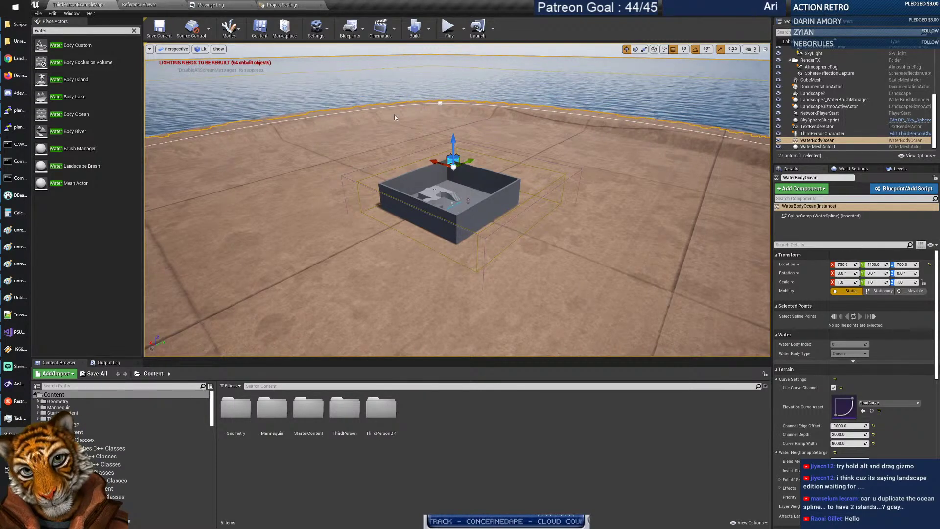
key("Escape")
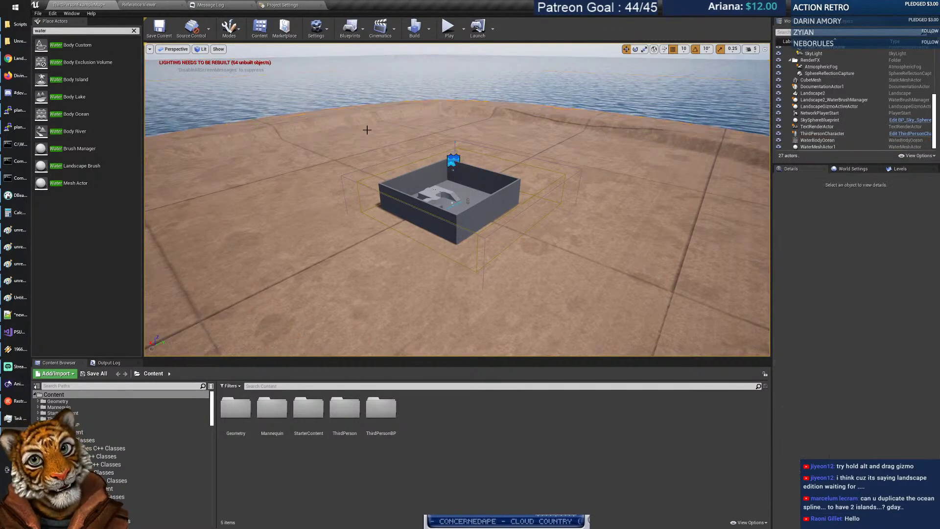
Return to Landscape mode and inspect the Water edit layer with its brush manager along the shoreline.
left_click(368, 130)
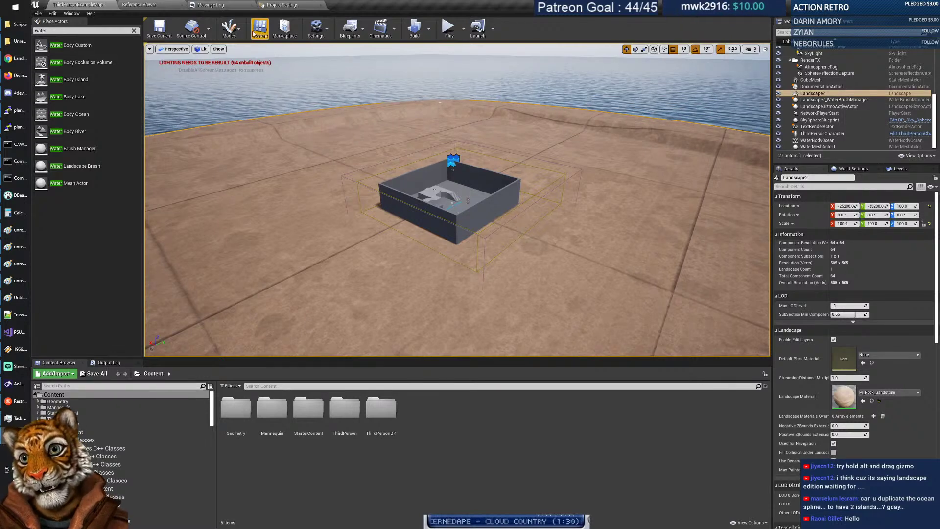
left_click(229, 27)
left_click(248, 63)
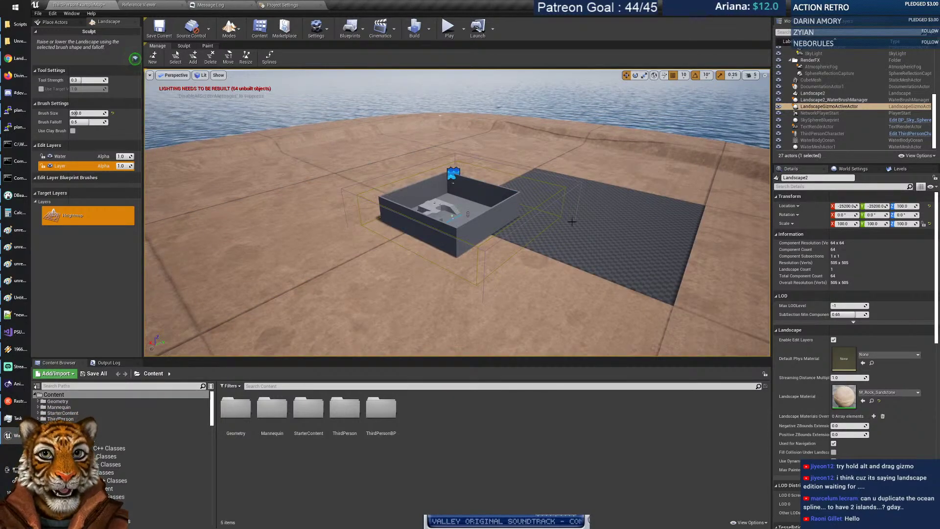
left_click(60, 156)
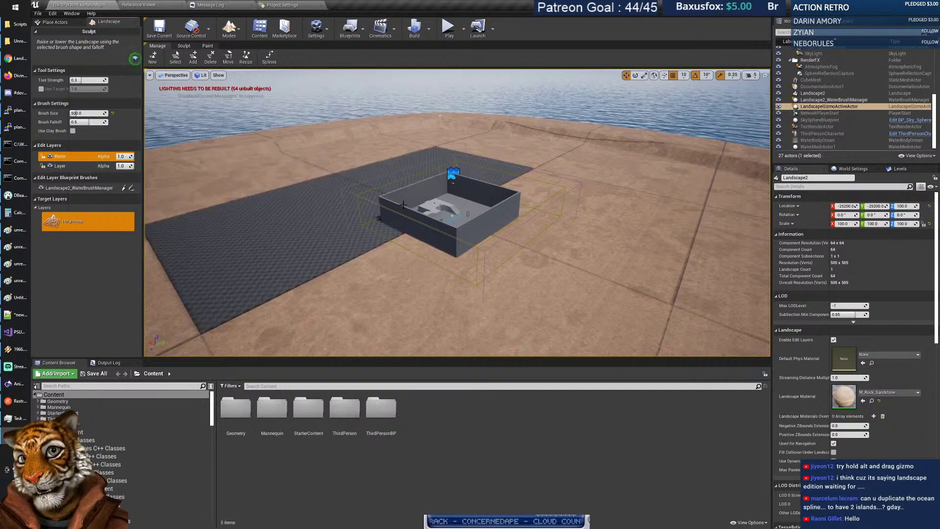
right_click_drag(402, 203, 426, 206)
key("w")
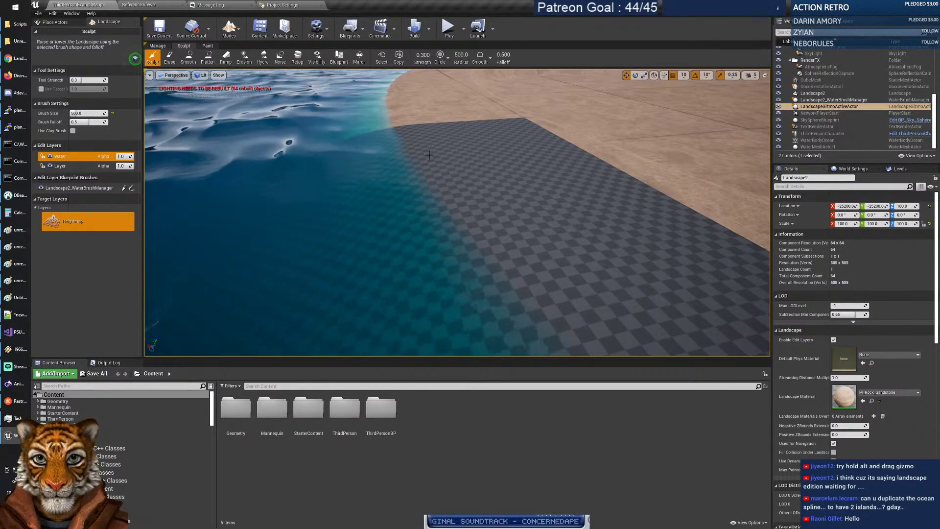
Select the base edit layer named Layer and sculpt a ring of hills on the land near the shore.
left_click(60, 165)
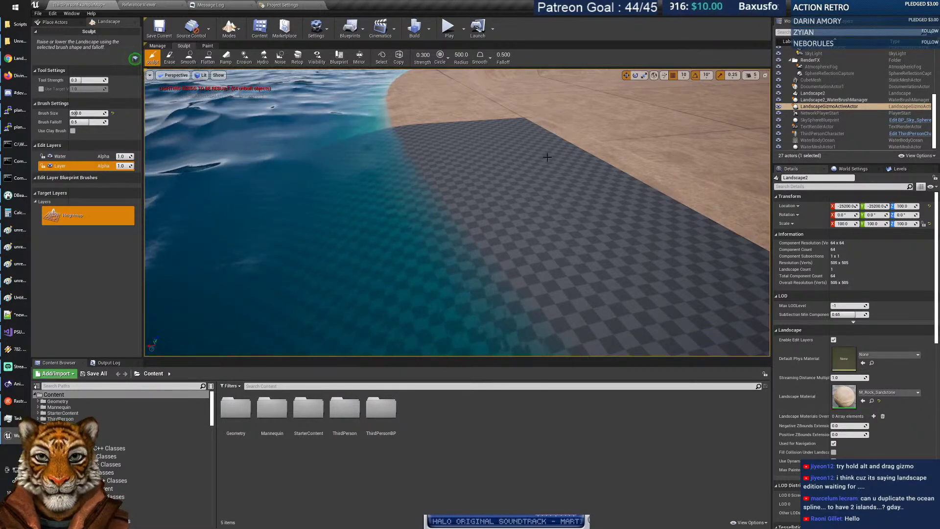
scroll(442, 215, "up", 10)
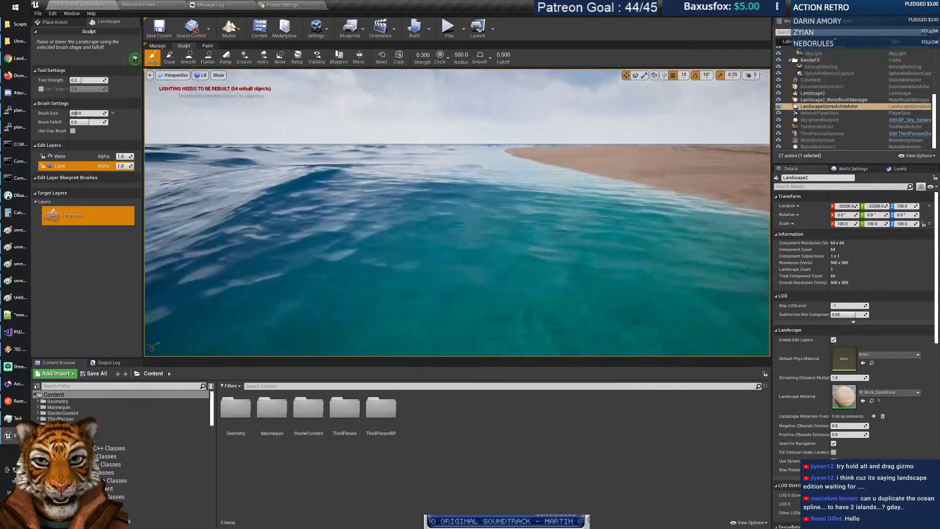
scroll(443, 215, "down", 5)
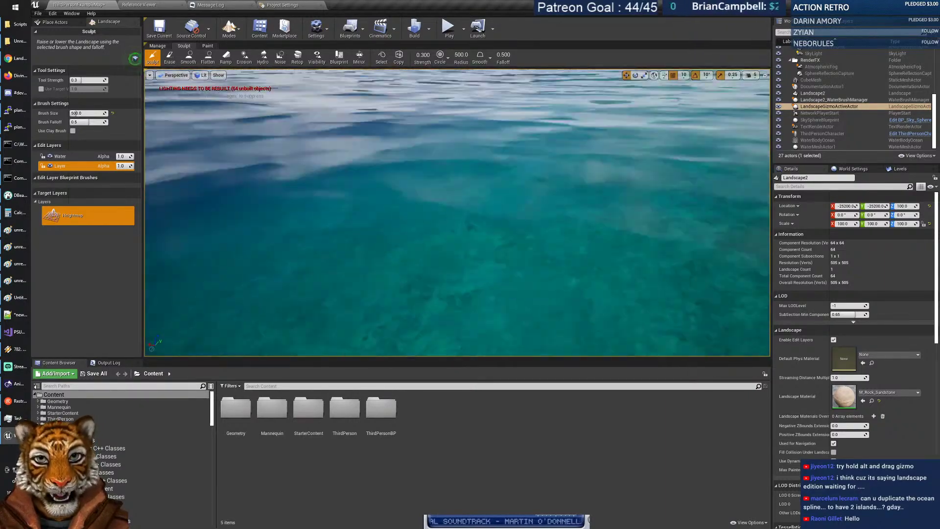
key("w")
right_click_drag(442, 215, 508, 136)
left_click_drag(503, 142, 518, 302)
left_click_drag(598, 275, 516, 280)
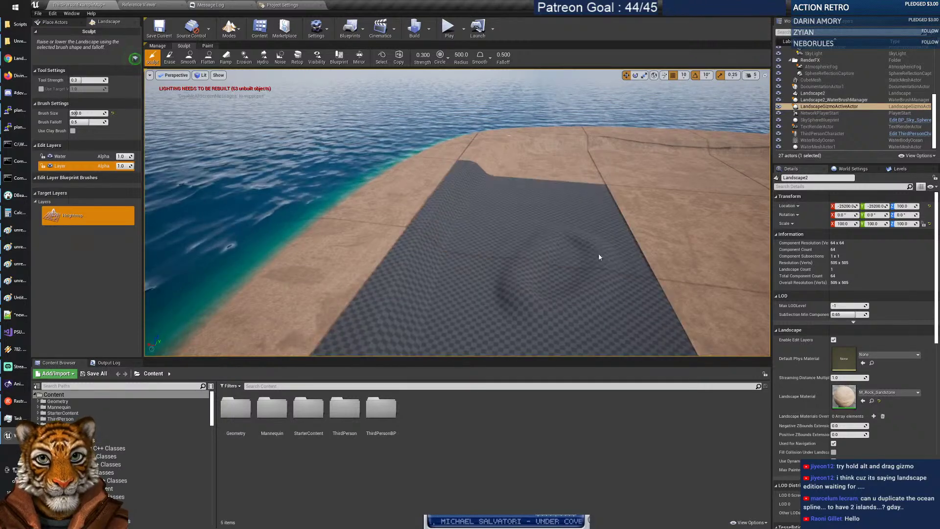
left_click_drag(589, 285, 517, 280)
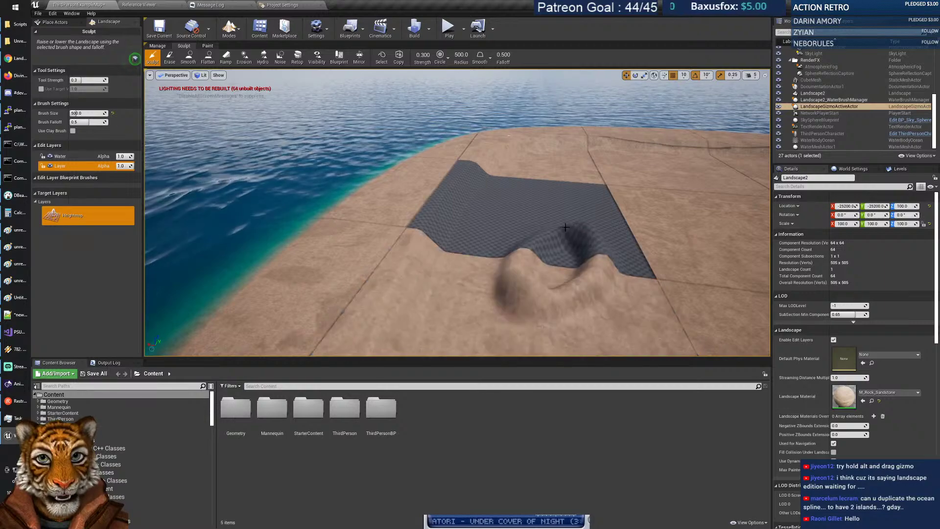
Search the placeable actors for "water" and place a Water Body Lake at the sculpted ring of hills.
right_click_drag(514, 259, 577, 279)
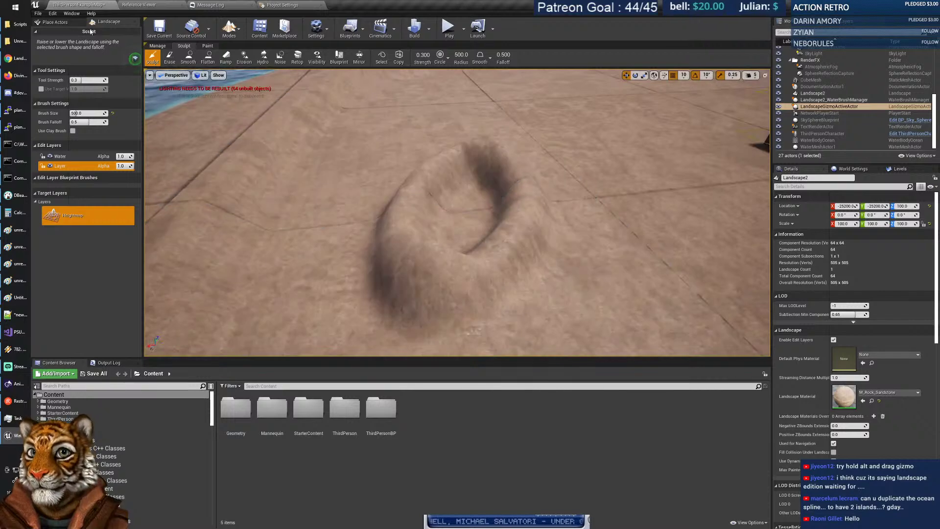
left_click(54, 22)
type("water")
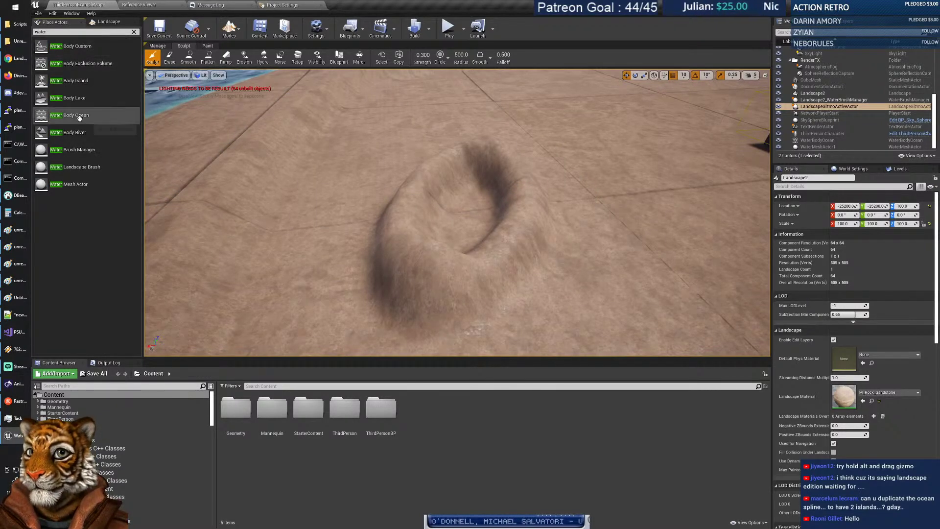
left_click(68, 98)
left_click_drag(67, 98, 219, 164)
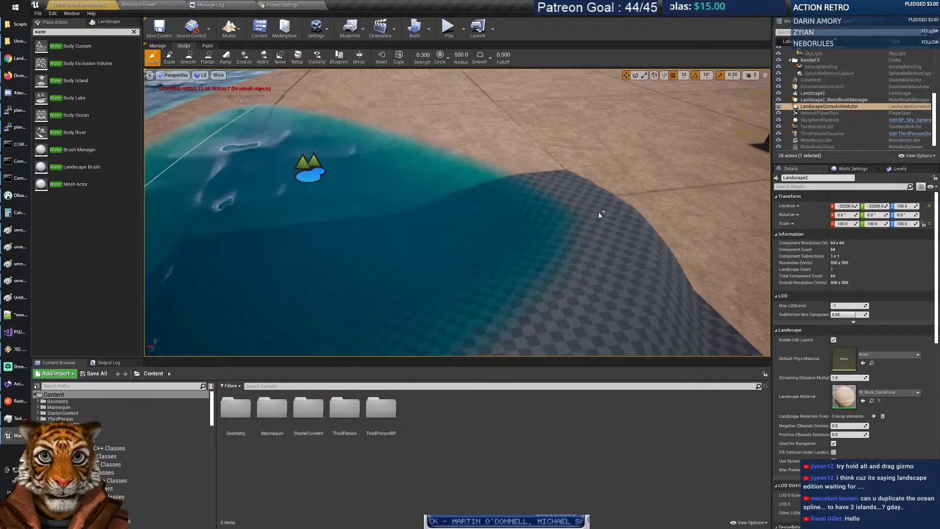
scroll(481, 214, "down", 5)
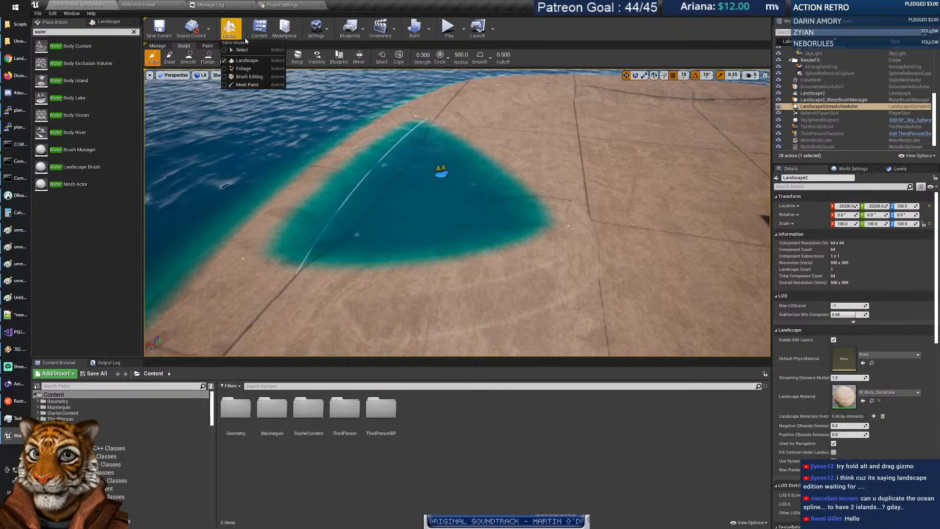
In Select mode, move the lake's far and shore-side spline points inward to shrink its outline.
left_click(567, 212)
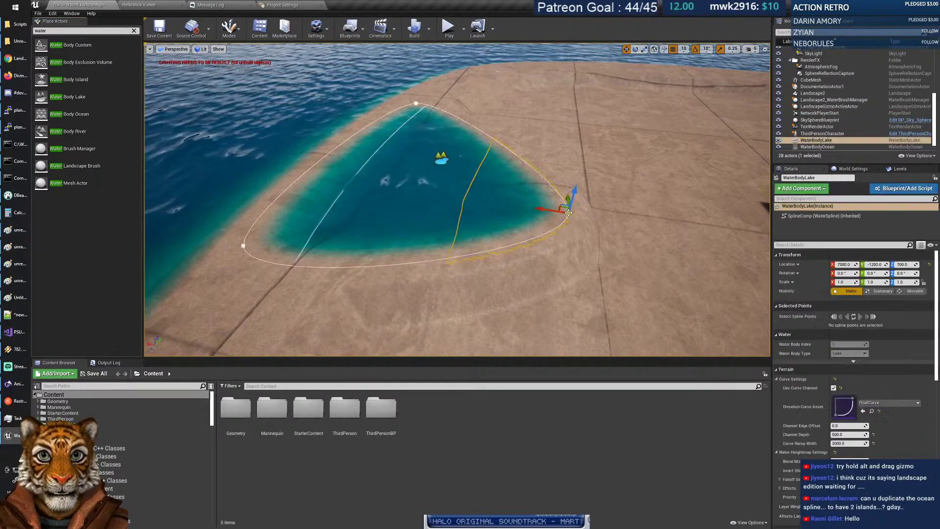
left_click(416, 103)
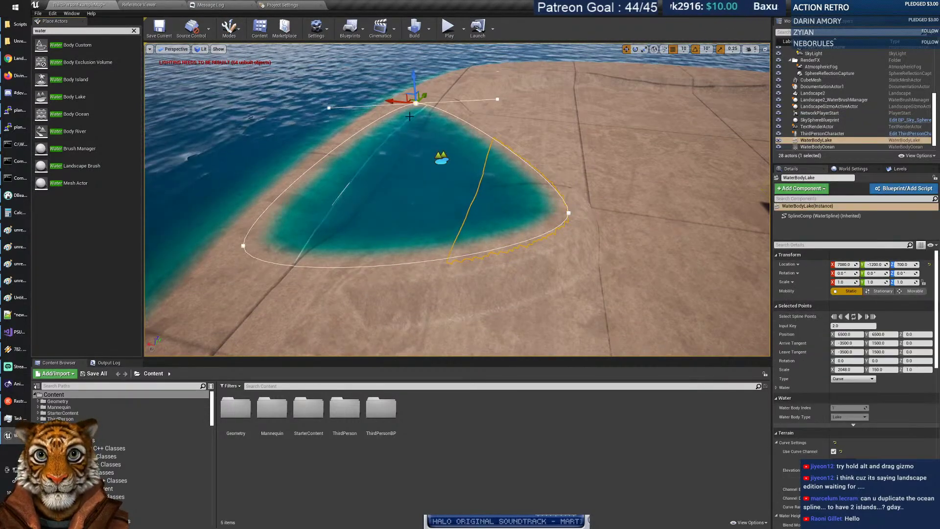
left_click_drag(411, 99, 507, 158)
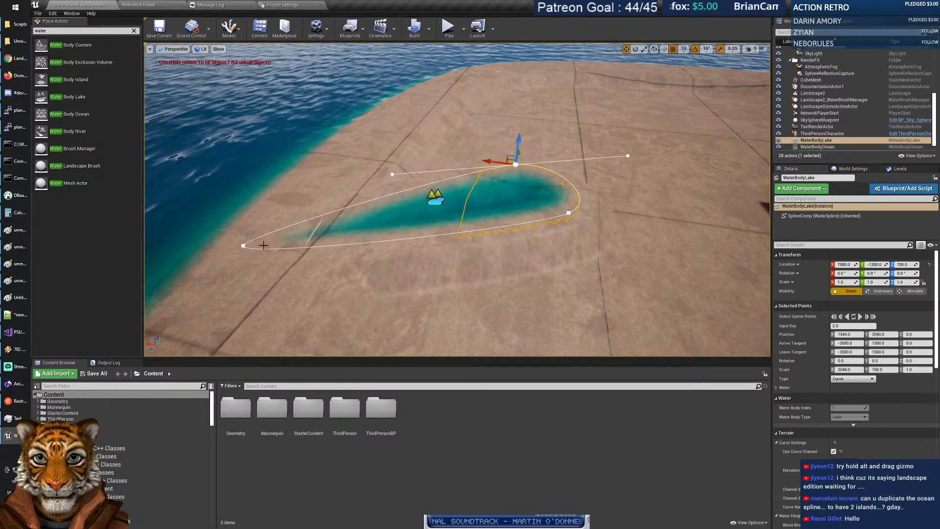
left_click(244, 245)
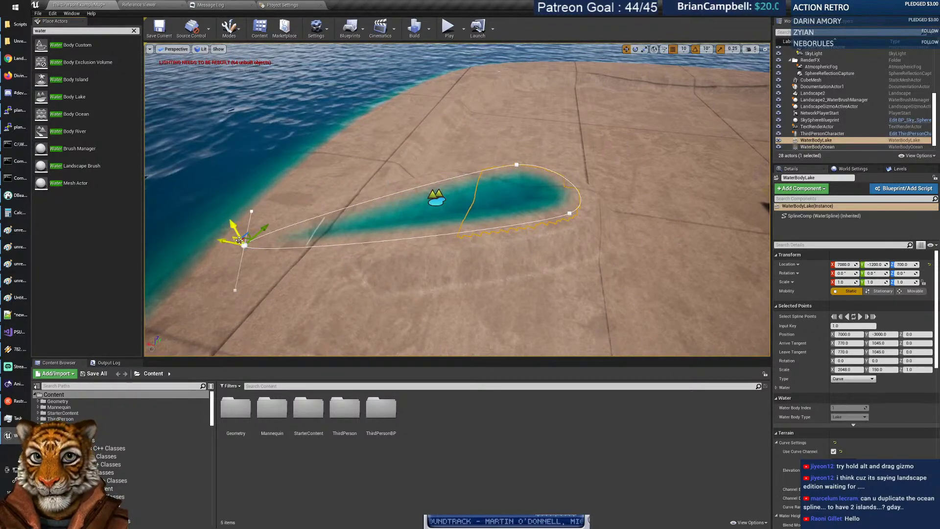
left_click_drag(246, 239, 440, 218)
right_click_drag(502, 258, 458, 229)
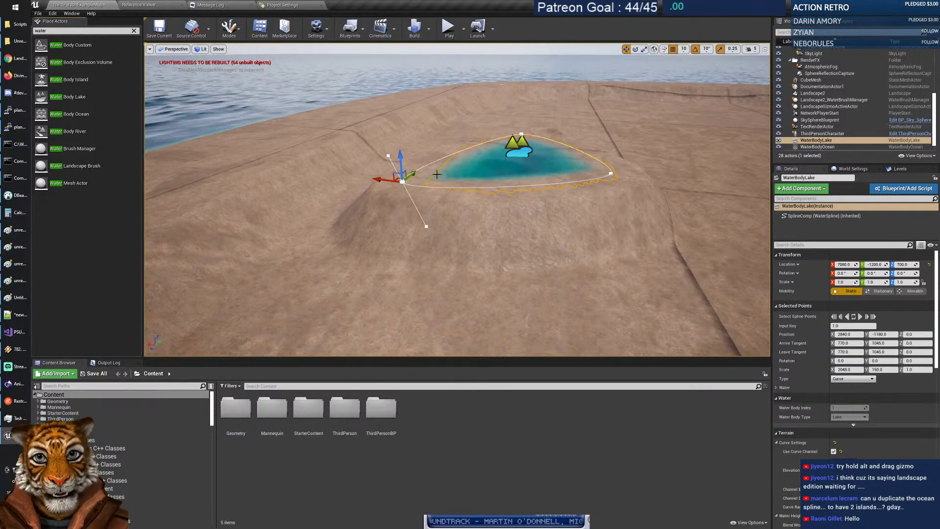
Select the whole lake, try it at a lower height, and raise it to Z 1200.
left_click(482, 186)
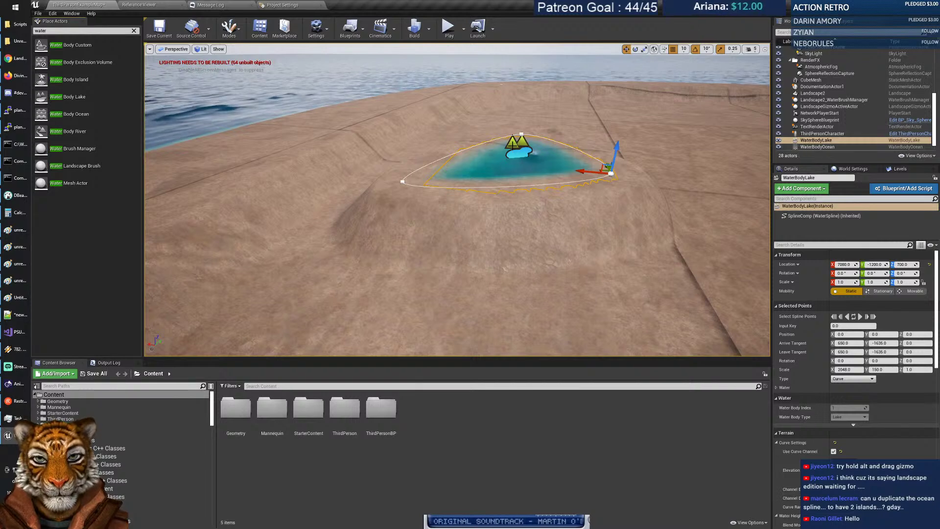
left_click_drag(617, 151, 616, 165)
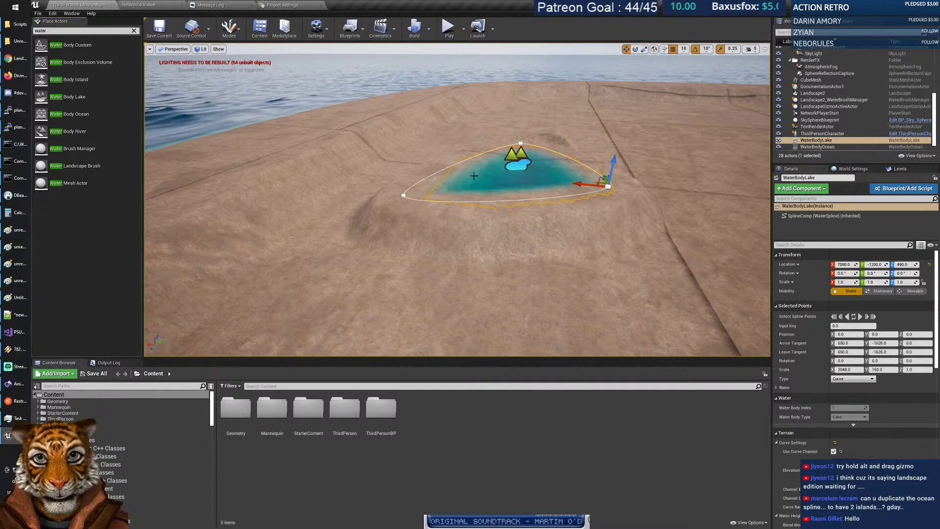
left_click_drag(614, 171, 622, 121)
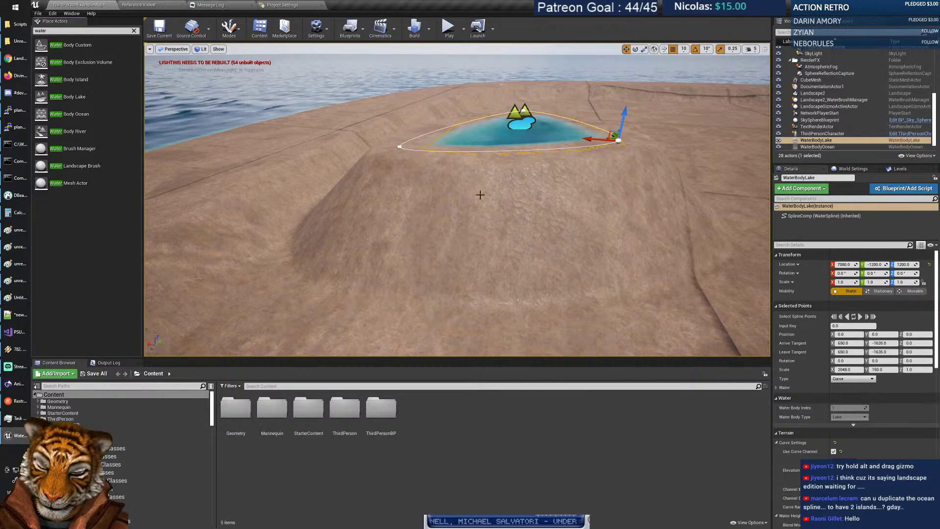
right_click_drag(529, 209, 554, 210)
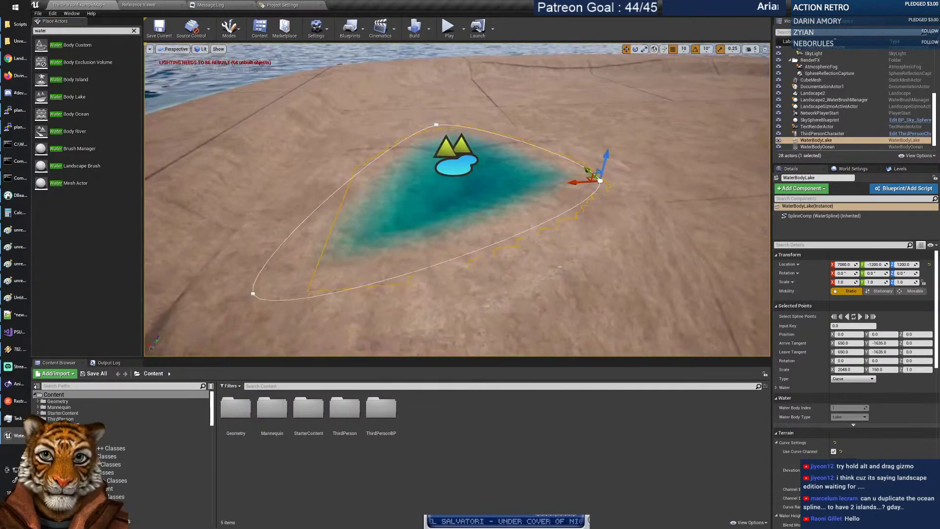
In Landscape mode, use the Sculpt tool on the base edit layer to raise a steep hill beside the lake.
left_click(230, 28)
left_click(247, 60)
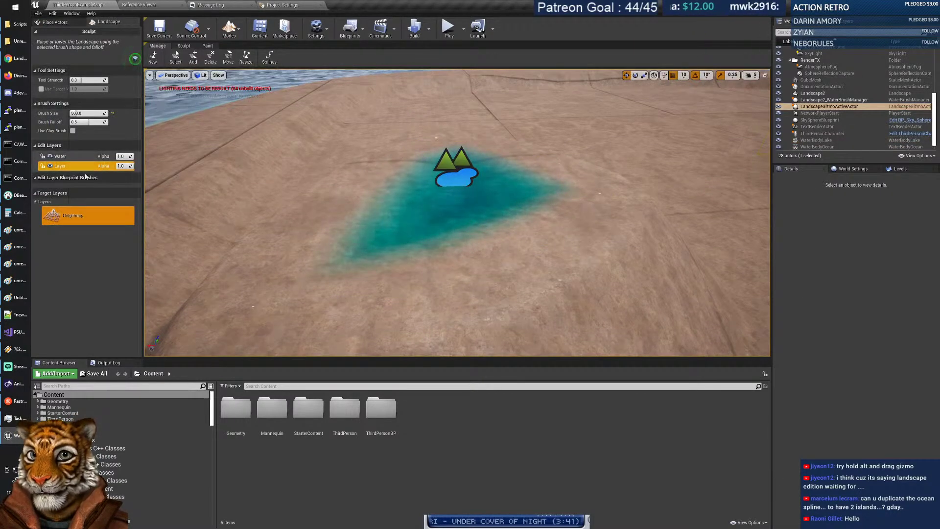
left_click(82, 214)
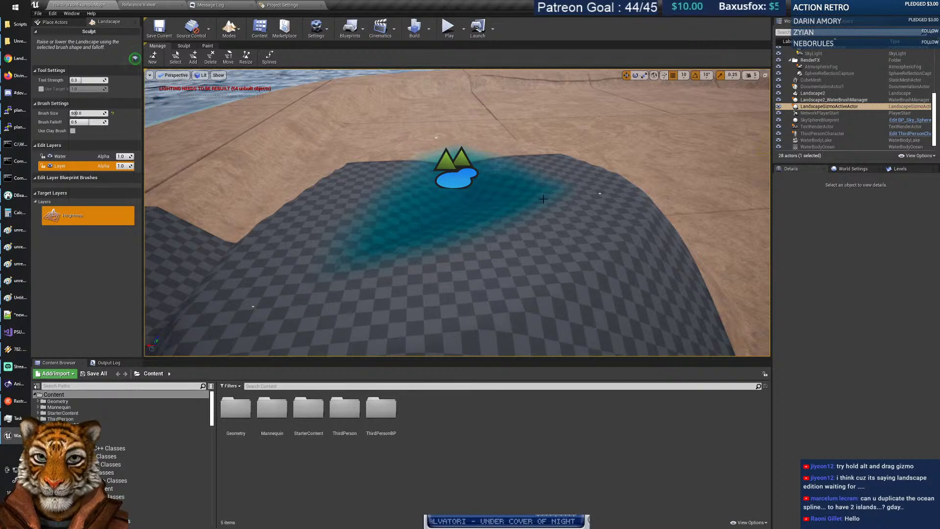
left_click(185, 46)
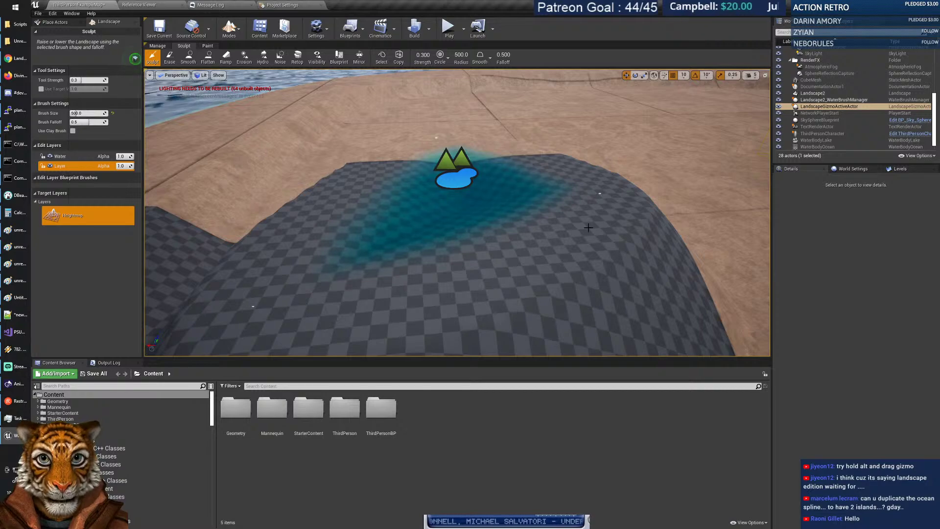
right_click_drag(589, 228, 509, 249)
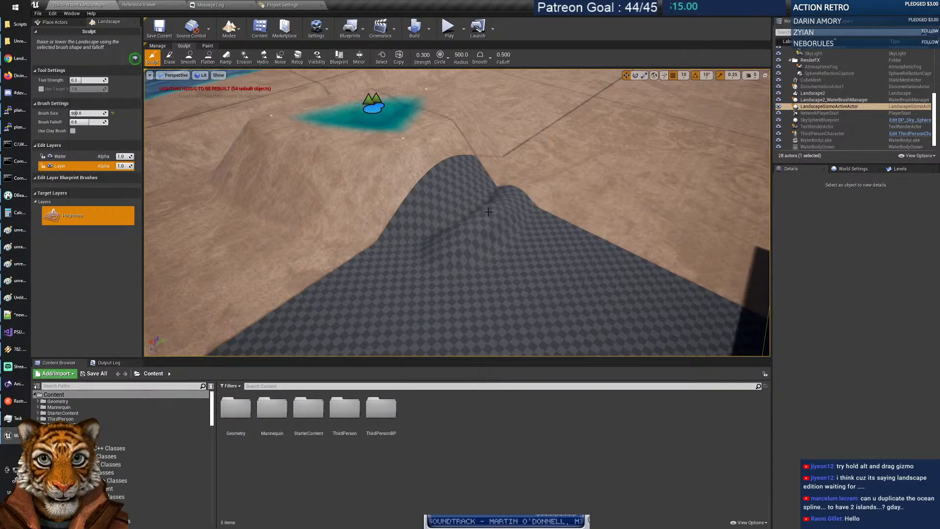
left_click_drag(489, 201, 489, 171)
right_click_drag(489, 172, 455, 189)
key("s")
mouse_move(378, 159)
right_mouse_down()
mouse_move(370, 147)
mouse_move(370, 158)
mouse_move(387, 160)
right_mouse_up()
key("w")
key("s")
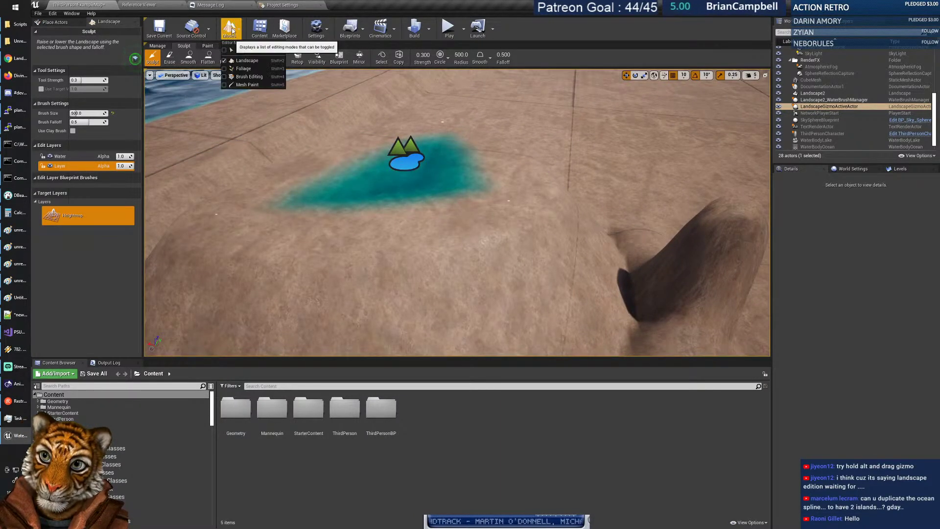
In Select mode, select the lake and set both its curve ramp width and channel depth to 0.
left_click(247, 50)
left_click(505, 190)
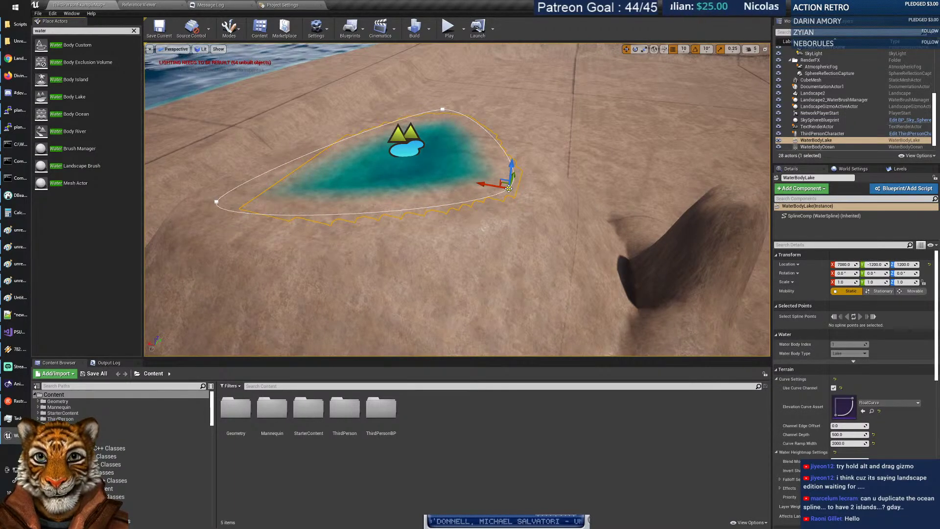
right_click_drag(525, 263, 468, 189)
key("w")
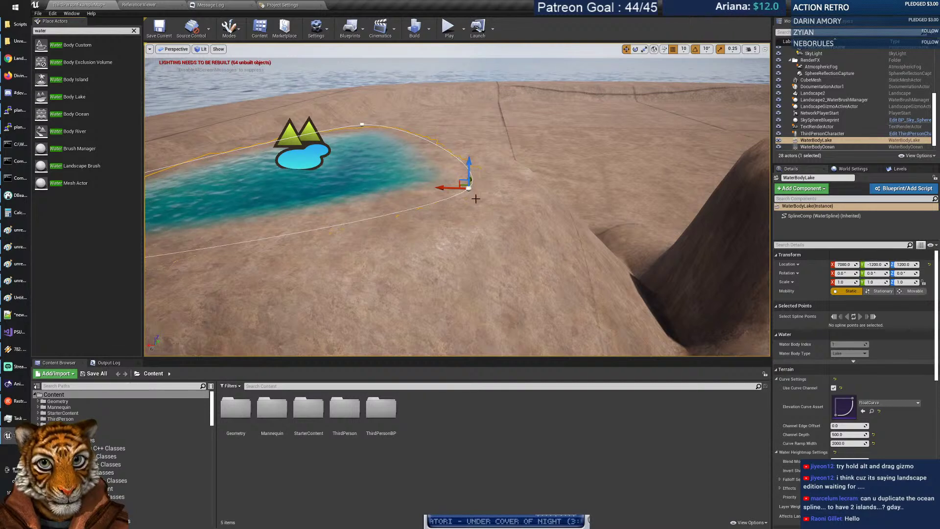
left_click(849, 443)
type("0")
key("Return")
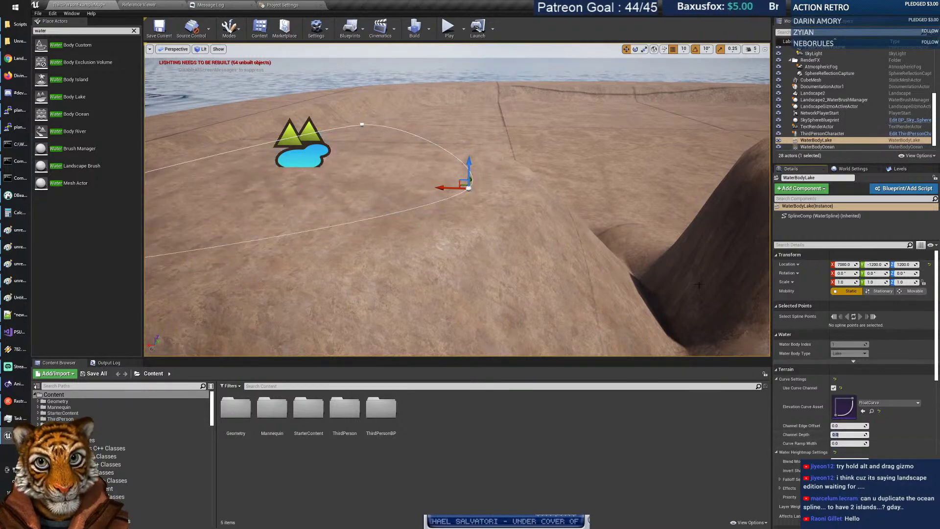
Set the lake's channel depth to 300.
key("a")
right_click_drag(406, 255, 486, 246)
key("w")
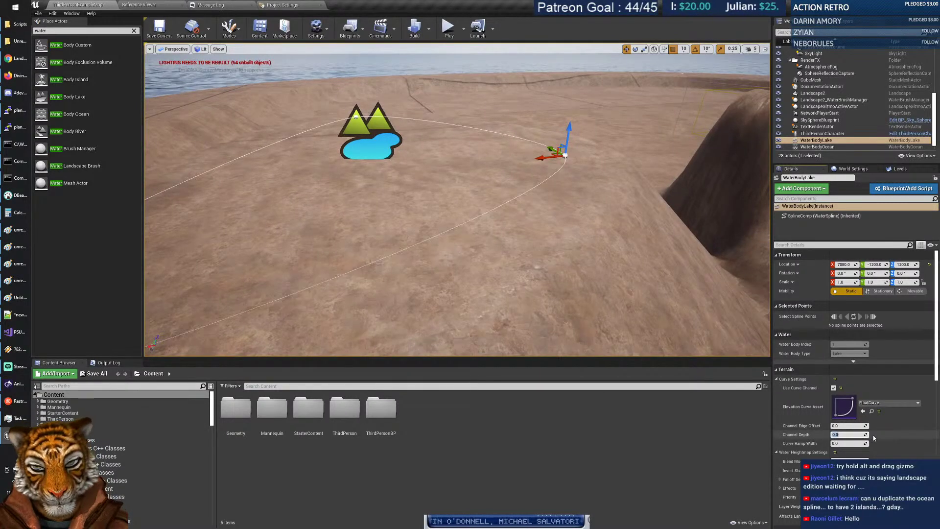
type("300")
key("Return")
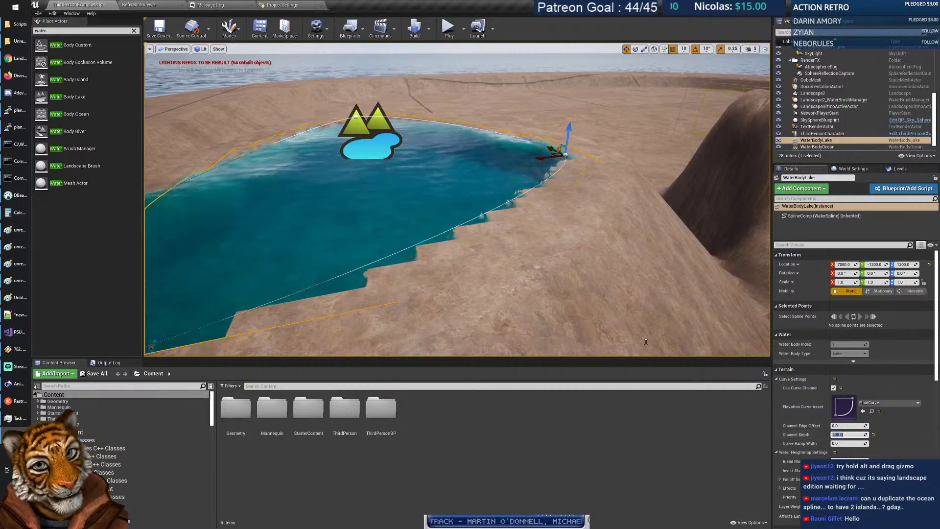
Set the lake's curve ramp width to 200 and inspect the bank at the water's edge.
right_click_drag(519, 235, 492, 242)
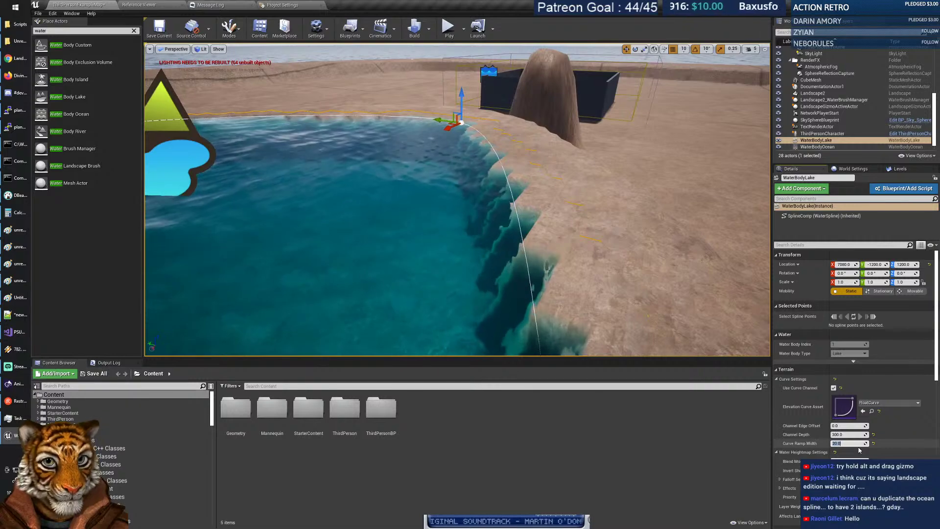
key("Return")
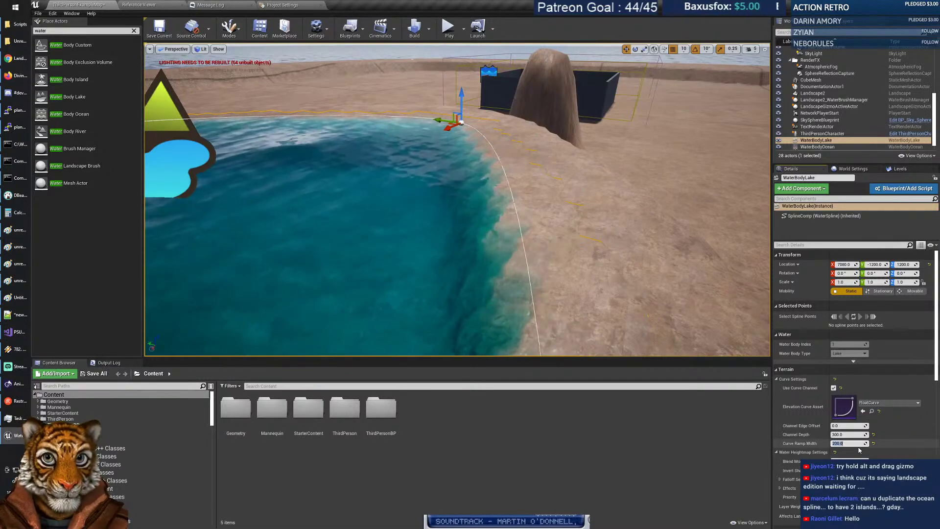
right_click_drag(563, 216, 656, 223)
key("w")
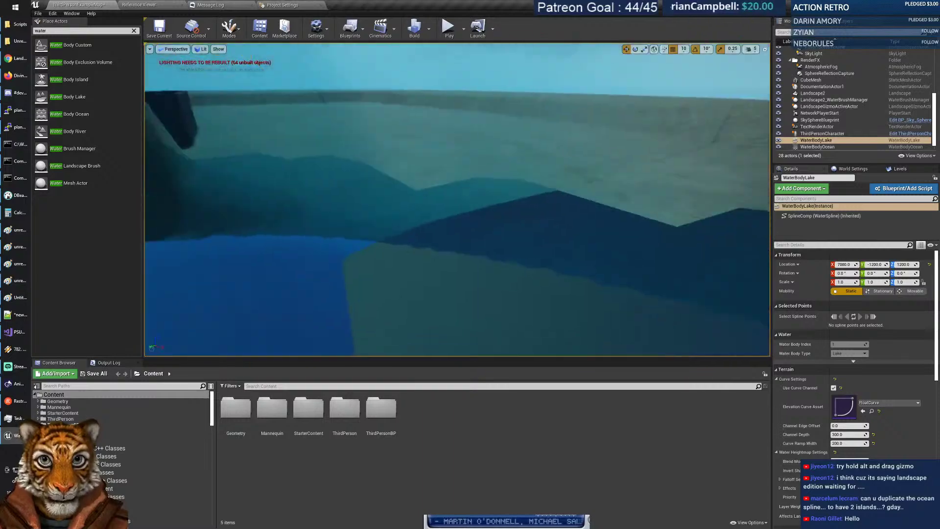
right_click_drag(461, 211, 461, 210)
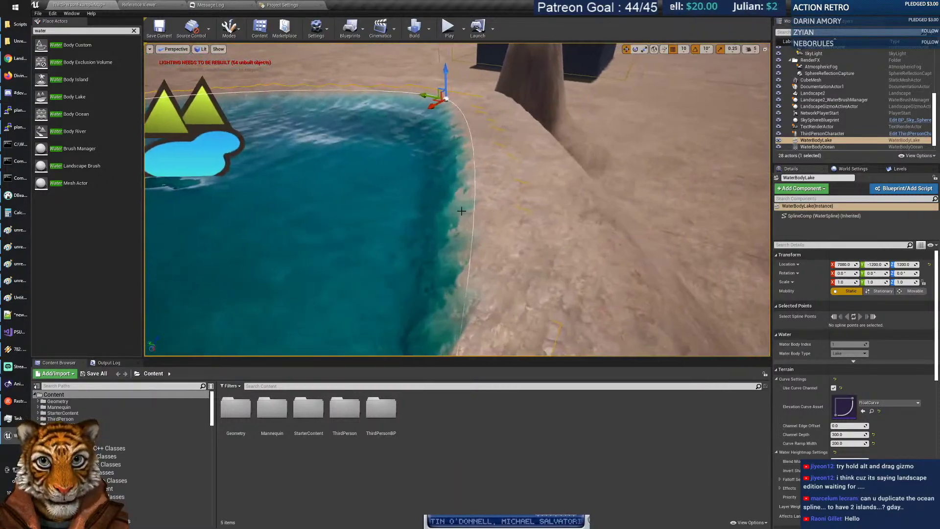
Widen the lake's curve ramp width to 600 and view the whole shoreline.
left_click(858, 443)
type("600")
key("Return")
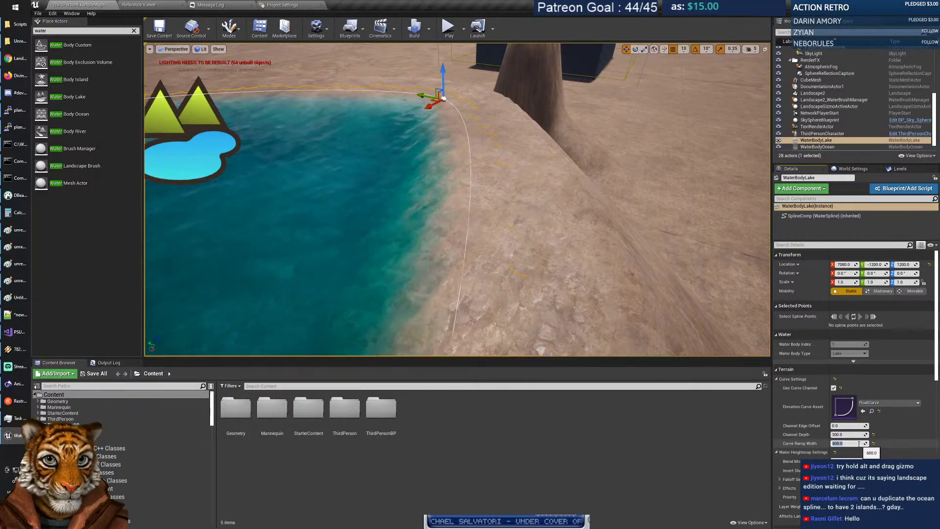
key("w")
right_click_drag(629, 325, 435, 206)
key("s")
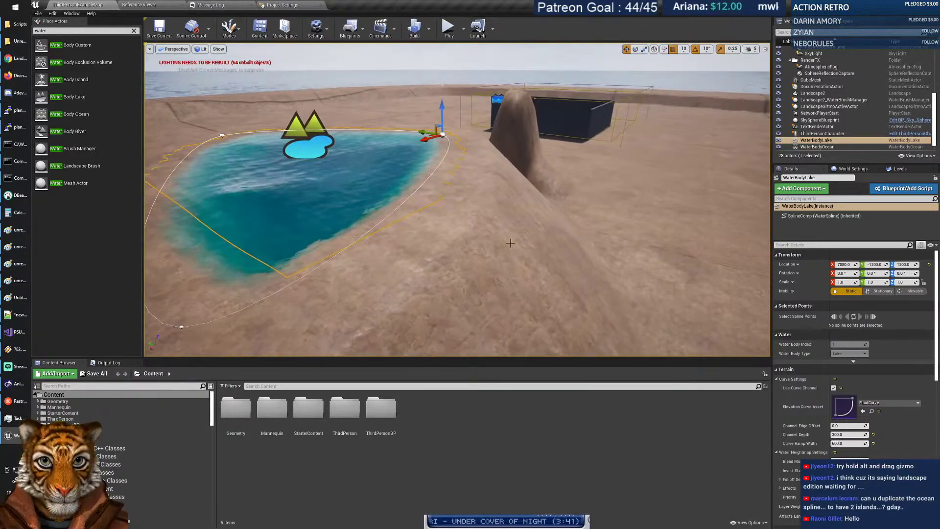
Expand the lake's heightmap falloff settings, try a falloff angle of 90, and reduce it to 80.
scroll(815, 379, "down", 3)
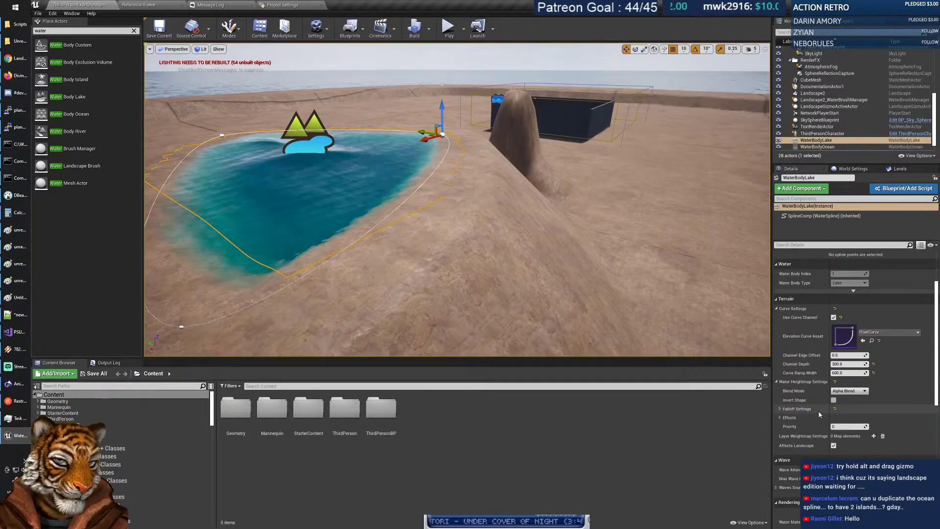
left_click(779, 409)
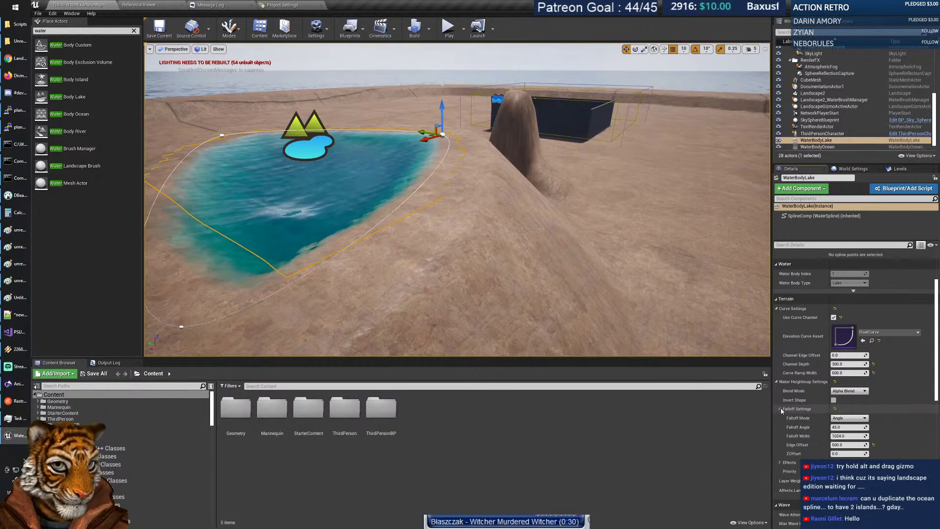
scroll(800, 416, "down", 1)
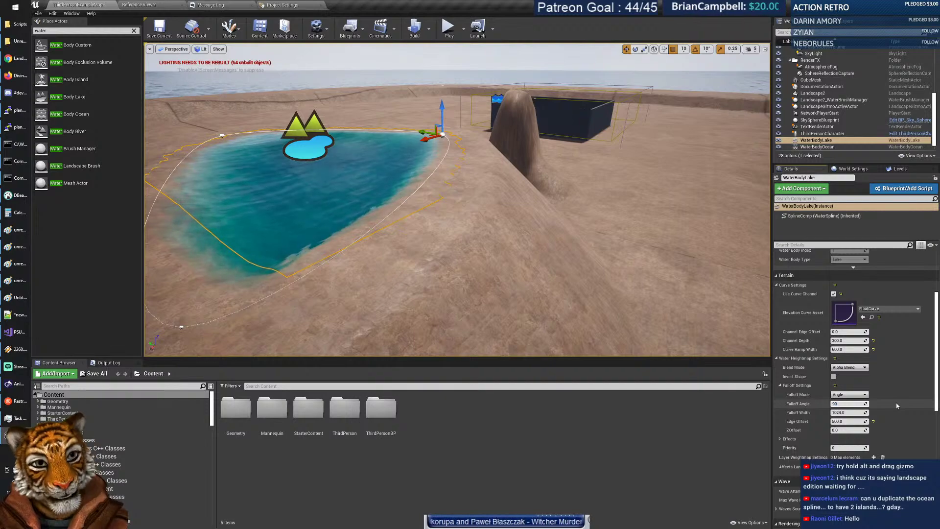
key("Return")
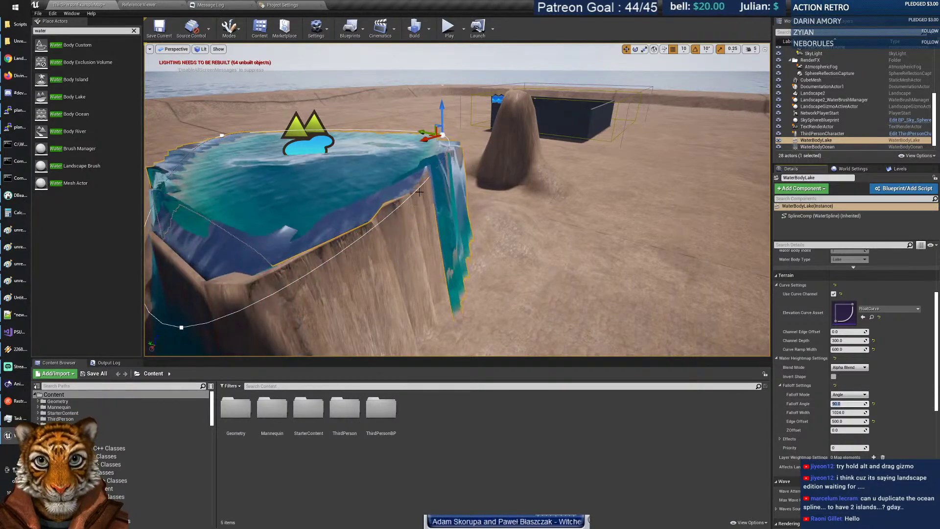
right_click_drag(419, 192, 391, 203)
key("w")
key("s")
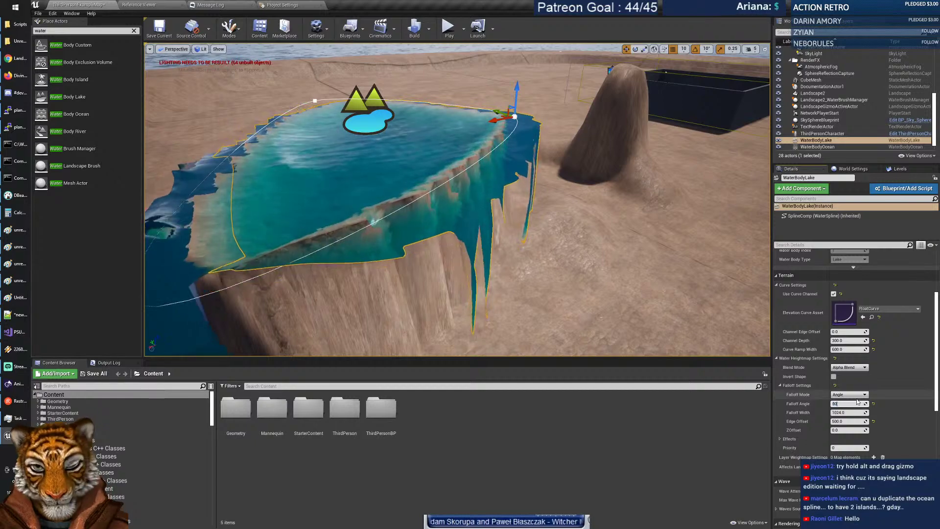
key("Return")
right_click_drag(479, 280, 503, 250)
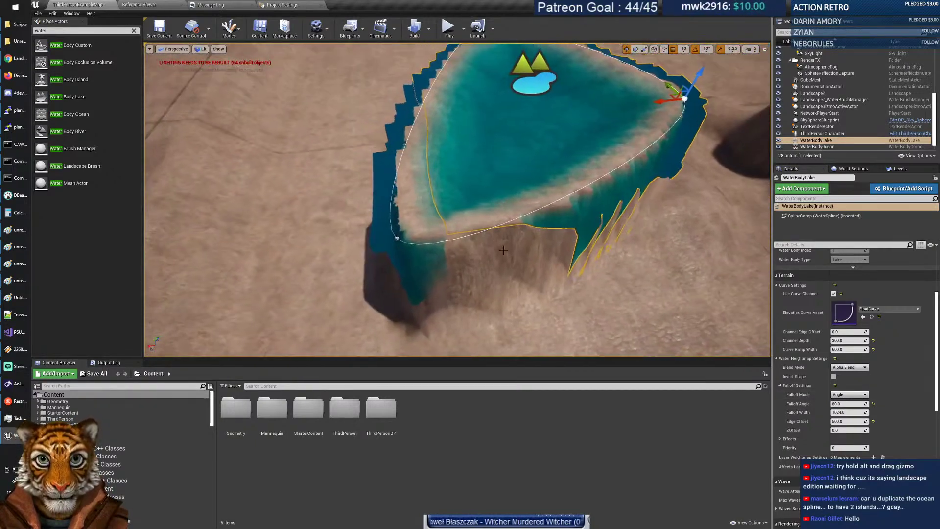
Move the lake's near corner spline point inward to tighten the outline.
left_click(399, 238)
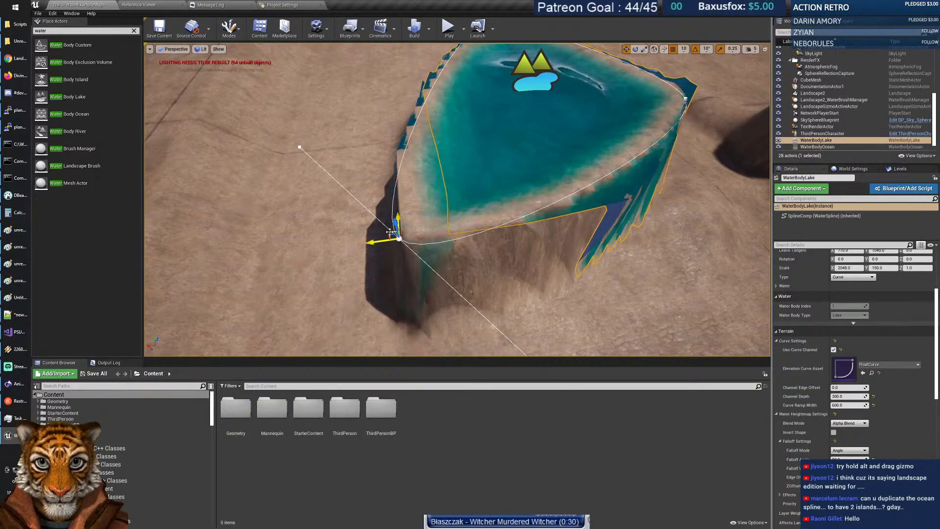
left_click_drag(428, 208, 414, 221)
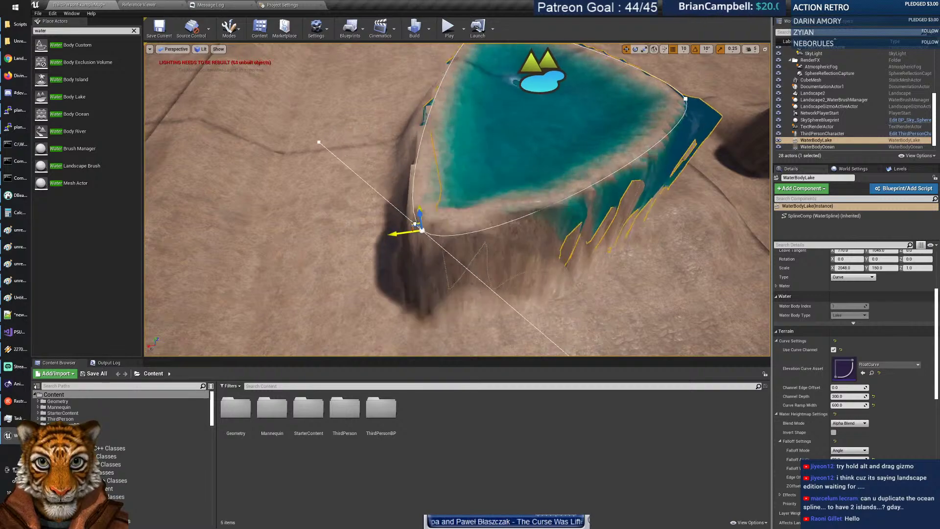
right_click_drag(413, 223, 518, 207)
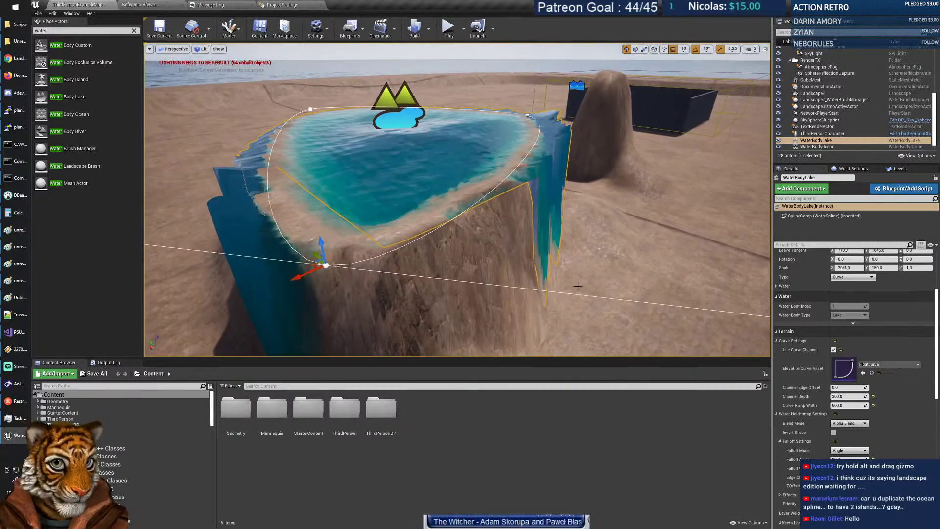
Set the lake's curve ramp width to 800.
left_click(846, 405)
type("800")
key("Return")
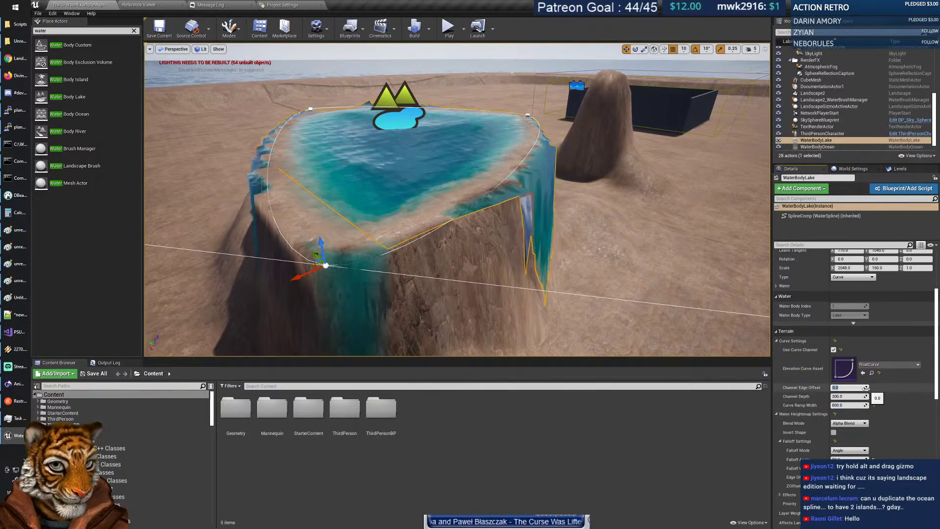
Try the lake's channel edge offset at 200 and -300, settle on -200, and inspect the resulting shore.
type("200")
key("Return")
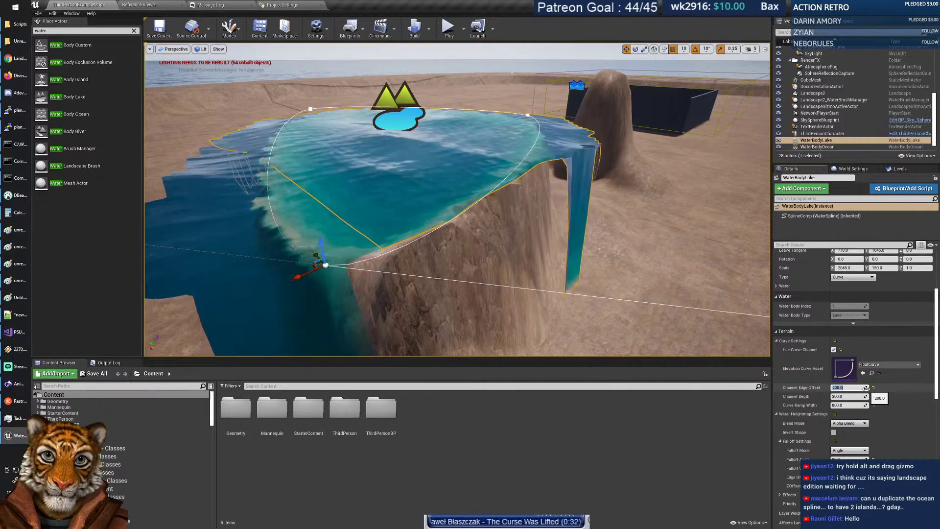
type("-100")
key("Return")
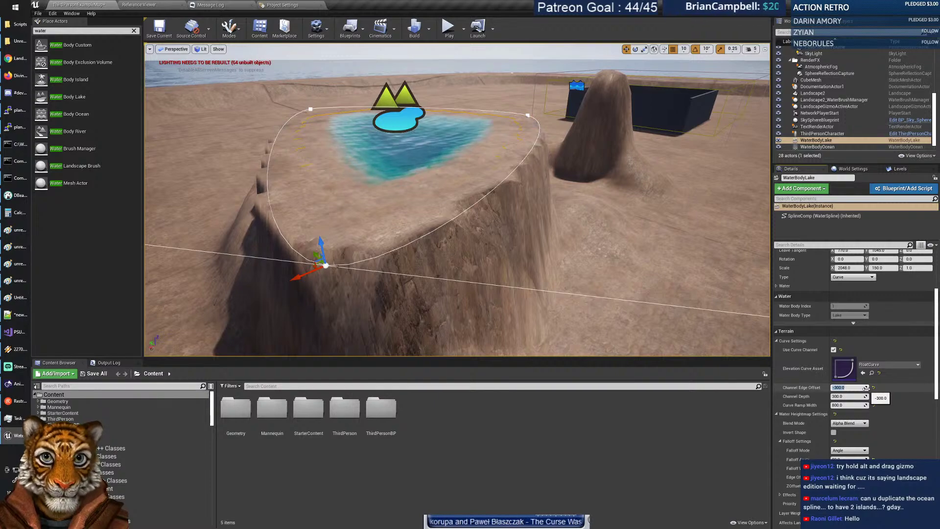
type("-20")
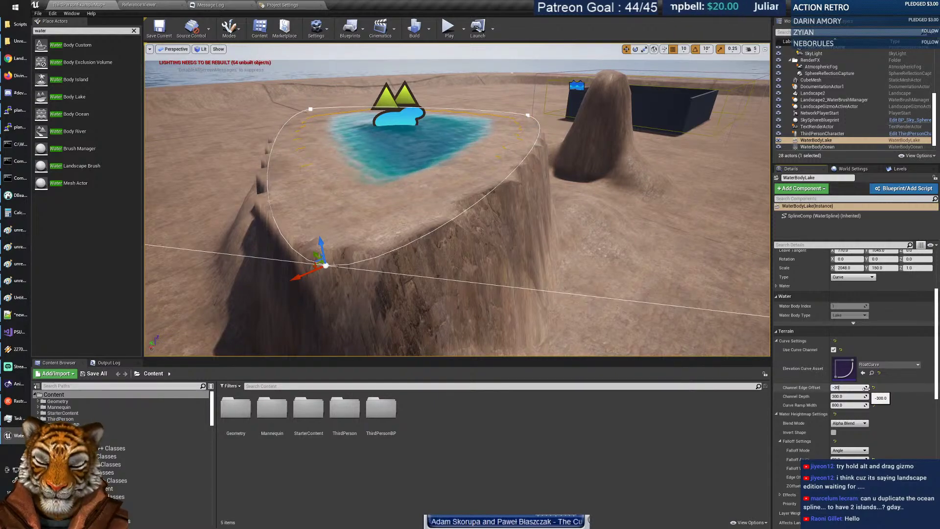
type("0")
key("Return")
right_click_drag(489, 205, 606, 176)
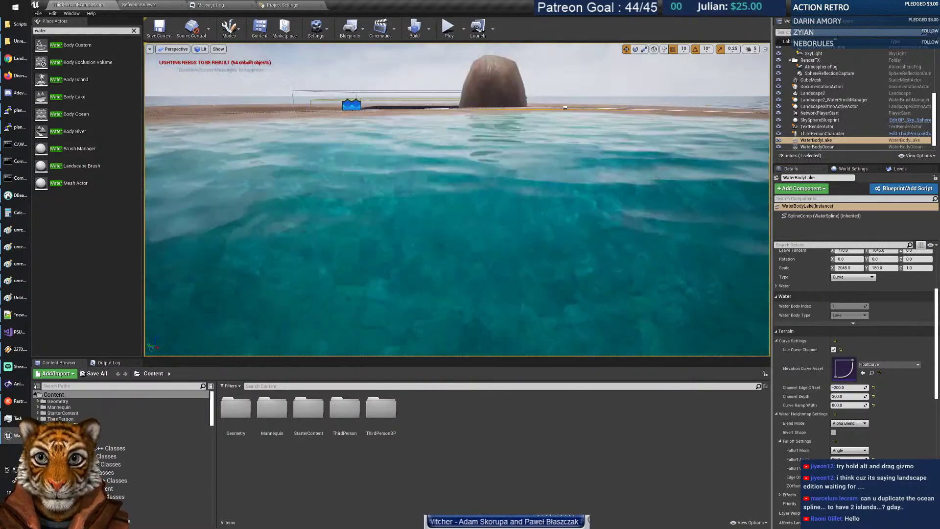
right_click_drag(524, 154, 518, 216)
right_click_drag(523, 153, 547, 154)
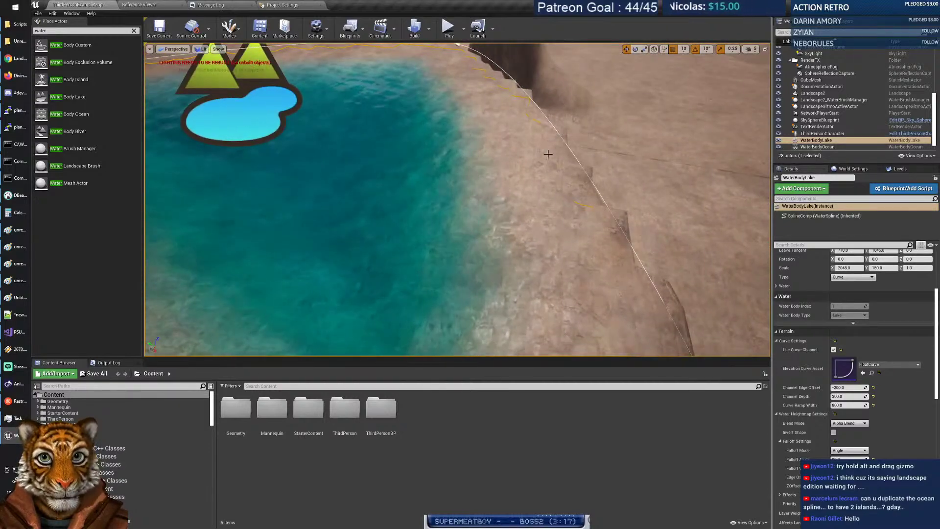
Switch to landscape sculpting and raise the terrain against the cliff wall along the outer edge of the lake plateau.
right_click_drag(547, 201, 499, 193)
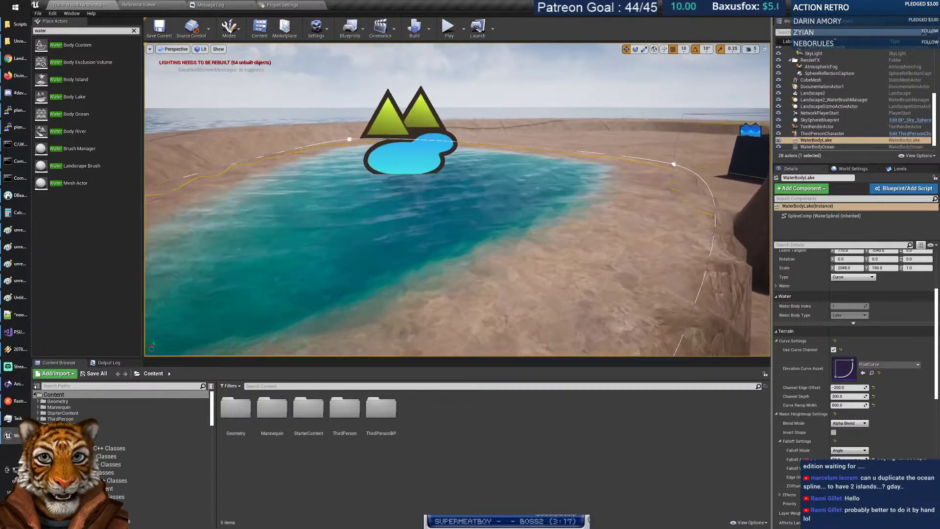
right_click_drag(499, 193, 499, 201)
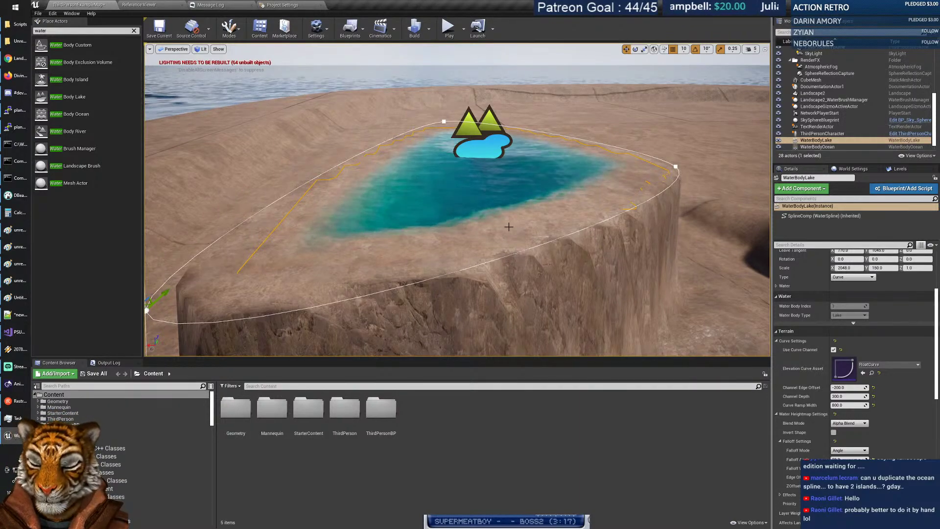
mouse_move(458, 200)
right_mouse_down()
mouse_move(500, 245)
mouse_move(463, 183)
mouse_move(510, 217)
mouse_move(465, 211)
mouse_move(447, 198)
right_mouse_up()
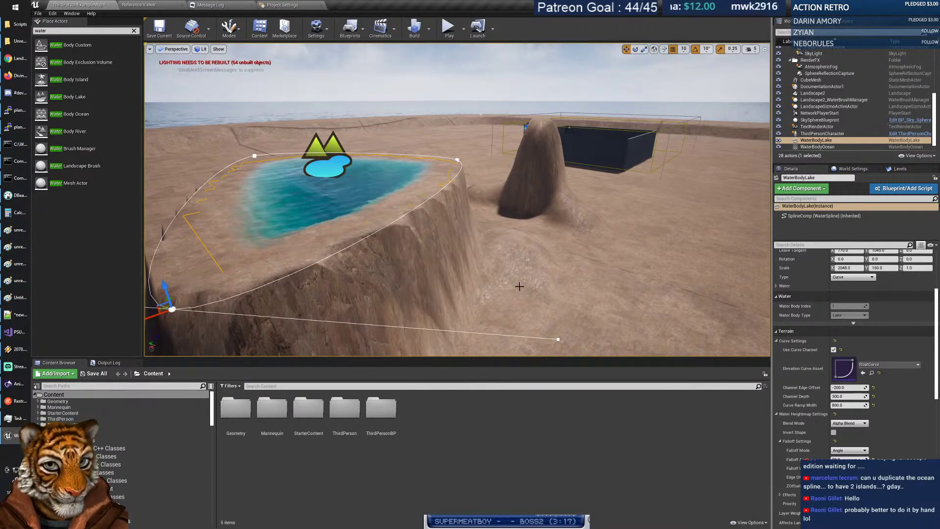
left_click(229, 28)
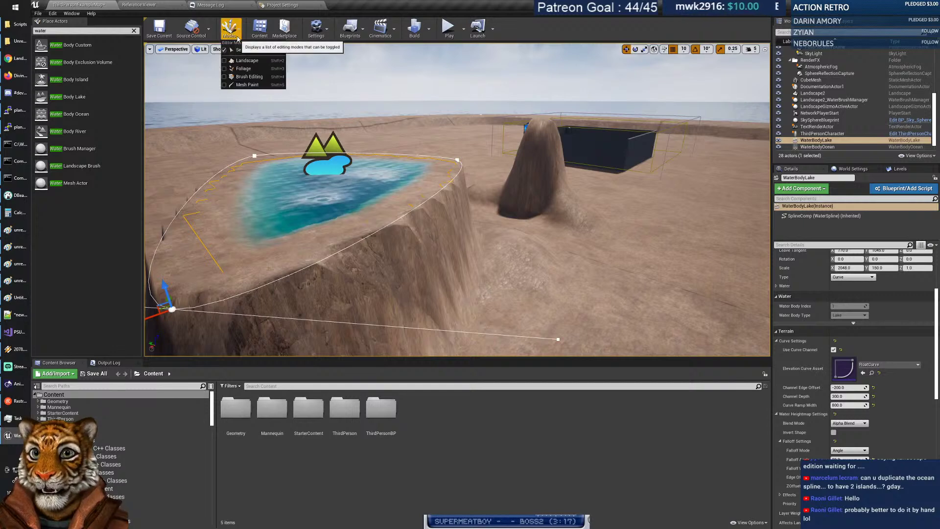
left_click(239, 64)
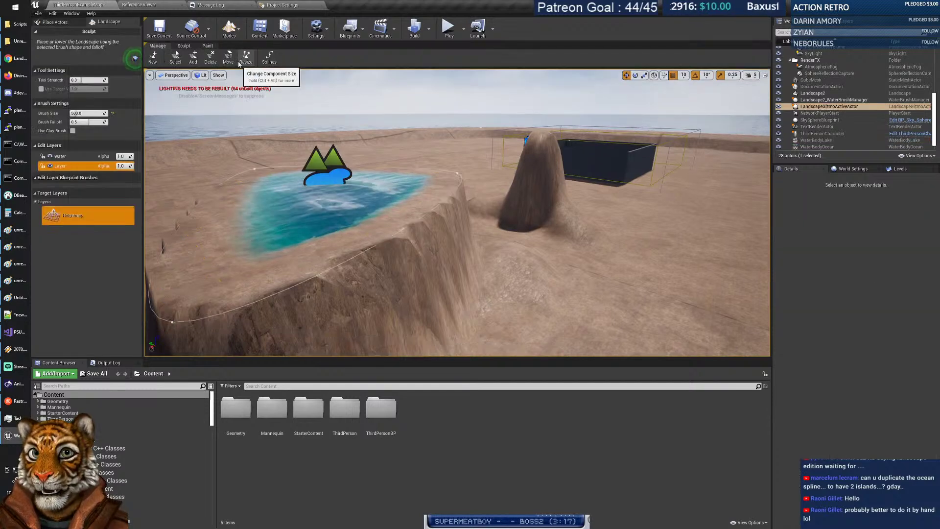
left_click(186, 46)
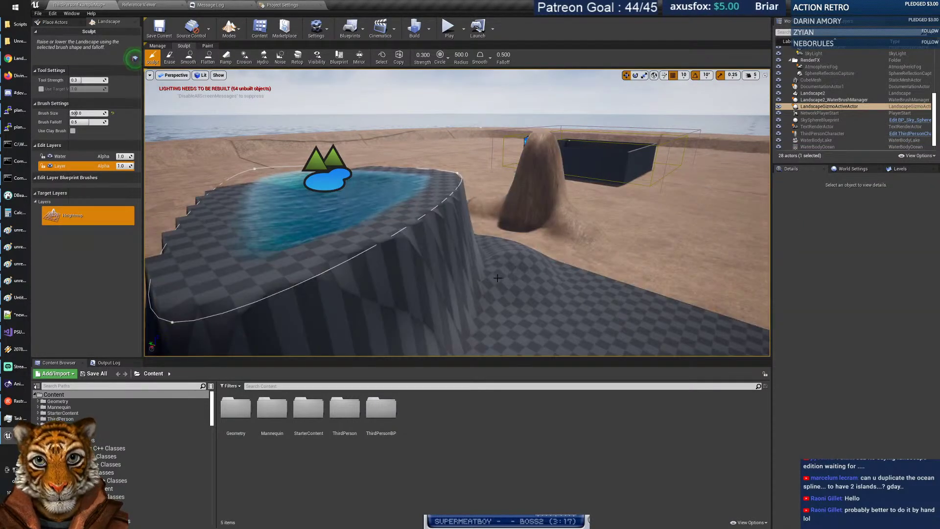
mouse_move(498, 278)
left_mouse_down()
mouse_move(504, 272)
mouse_move(459, 202)
mouse_move(437, 229)
left_mouse_up()
Raise a column of terrain at the foot of the cliff, against the lake plateau's pointed corner.
mouse_move(429, 240)
right_mouse_down()
mouse_move(431, 264)
mouse_move(460, 242)
mouse_move(438, 235)
mouse_move(430, 239)
mouse_move(470, 263)
right_mouse_up()
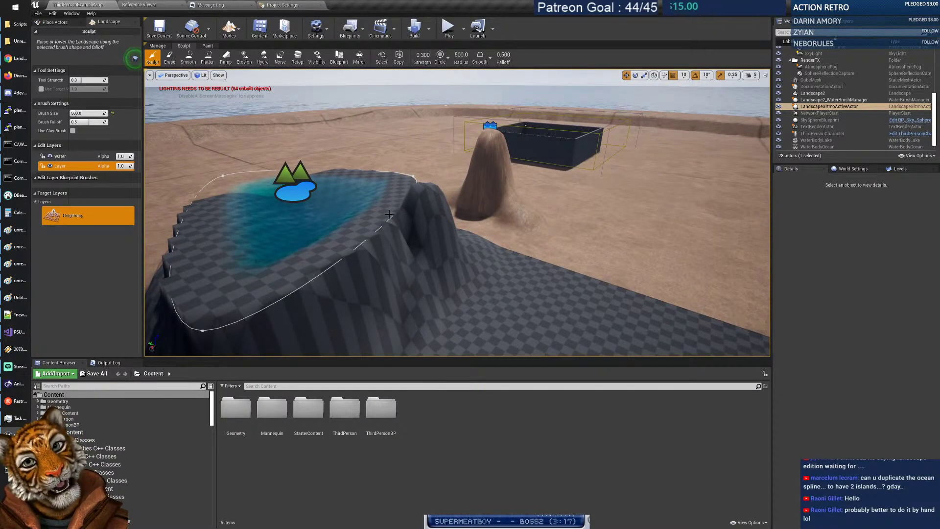
right_click_drag(400, 280, 453, 272)
mouse_move(513, 215)
right_mouse_down()
mouse_move(470, 210)
mouse_move(482, 233)
mouse_move(513, 215)
right_mouse_up()
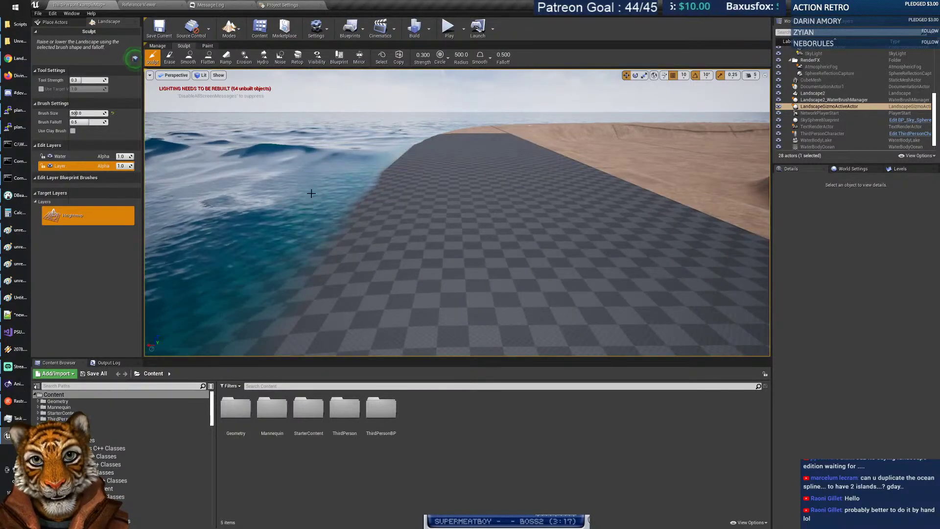
right_click_drag(311, 194, 296, 205)
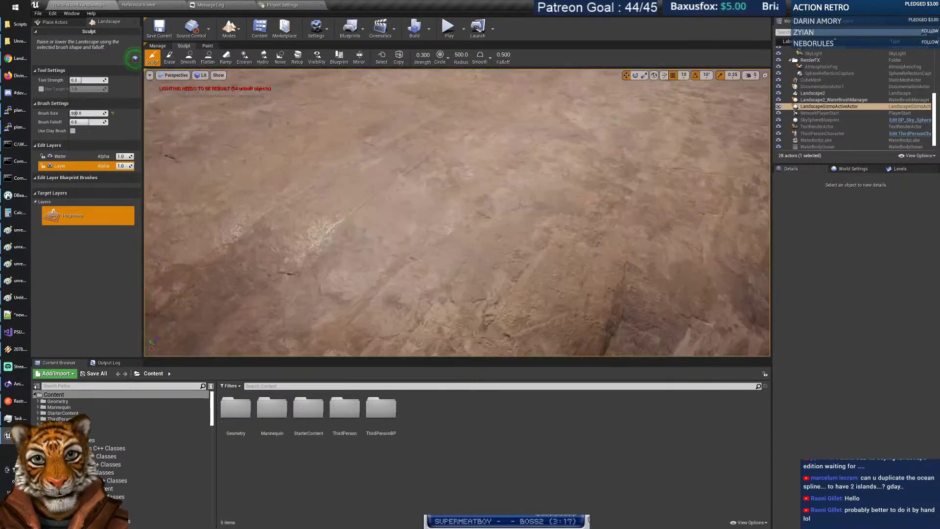
right_click_drag(492, 211, 500, 270)
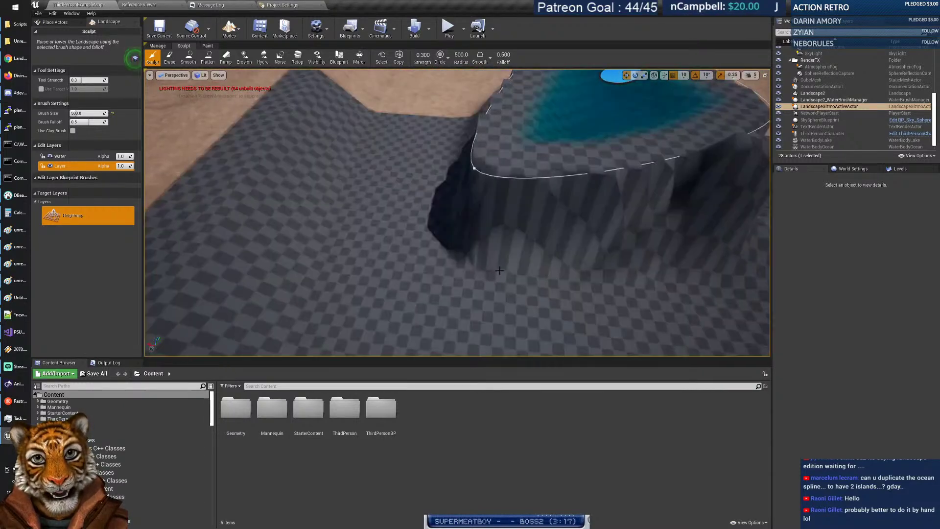
left_click_drag(463, 244, 474, 146)
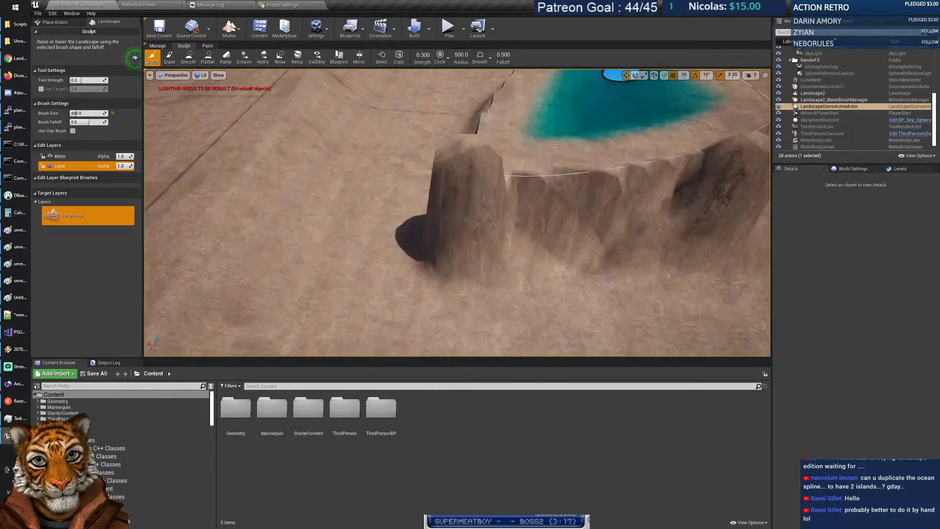
Flatten the raised peak at the plateau's corner down to the level of the lake rim.
right_click_drag(473, 147, 314, 162)
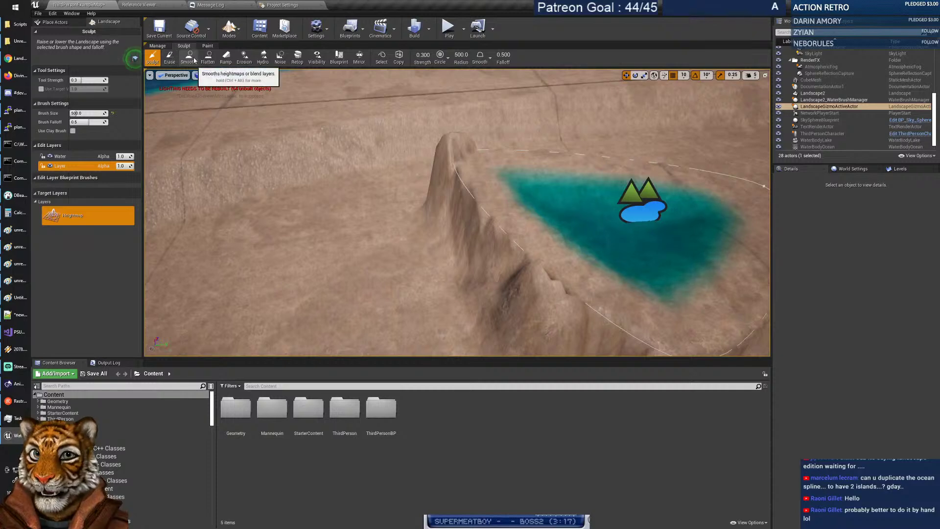
left_click(208, 57)
left_click_drag(433, 191, 432, 191)
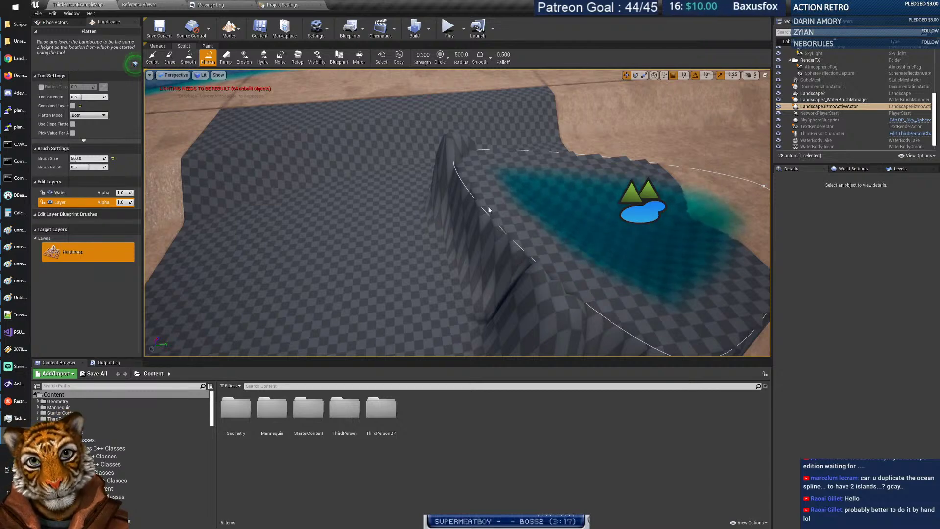
right_click_drag(488, 209, 407, 171)
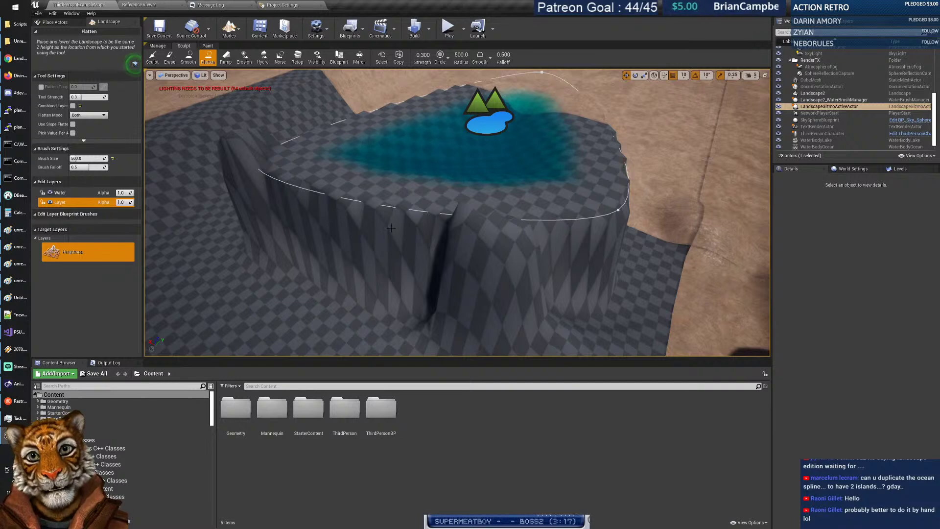
right_click_drag(391, 228, 432, 209)
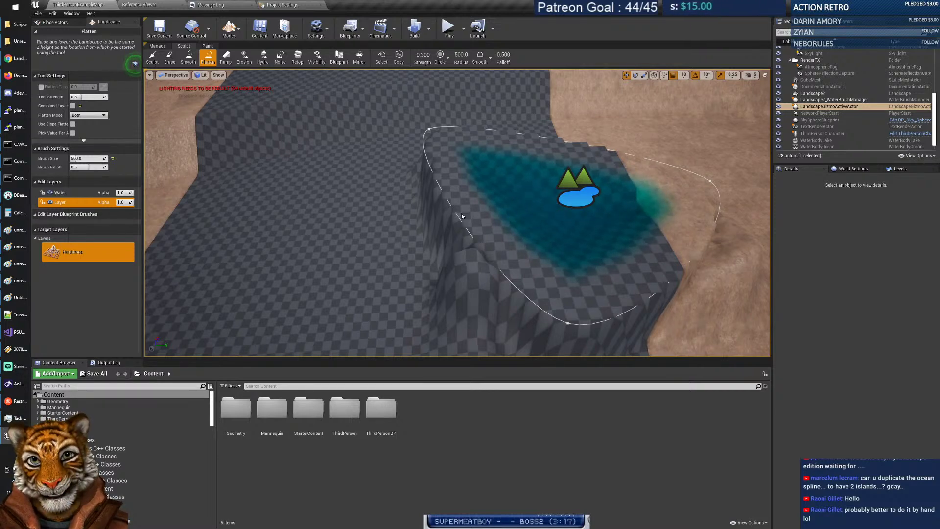
Return to object selection, select the lake water body and lower it well below its current height.
right_click_drag(461, 216, 460, 179)
key("w")
key("s")
key("w")
key("s")
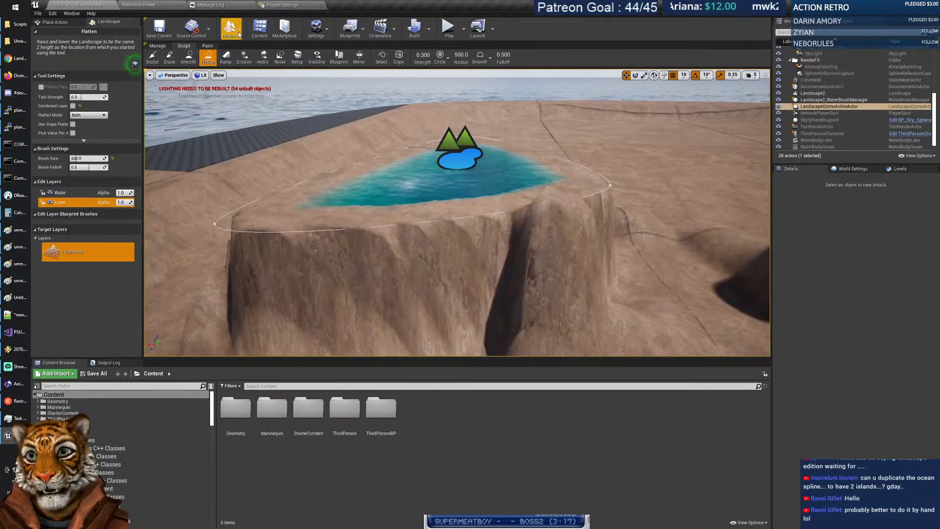
left_click(238, 34)
left_click(255, 43)
left_click(453, 145)
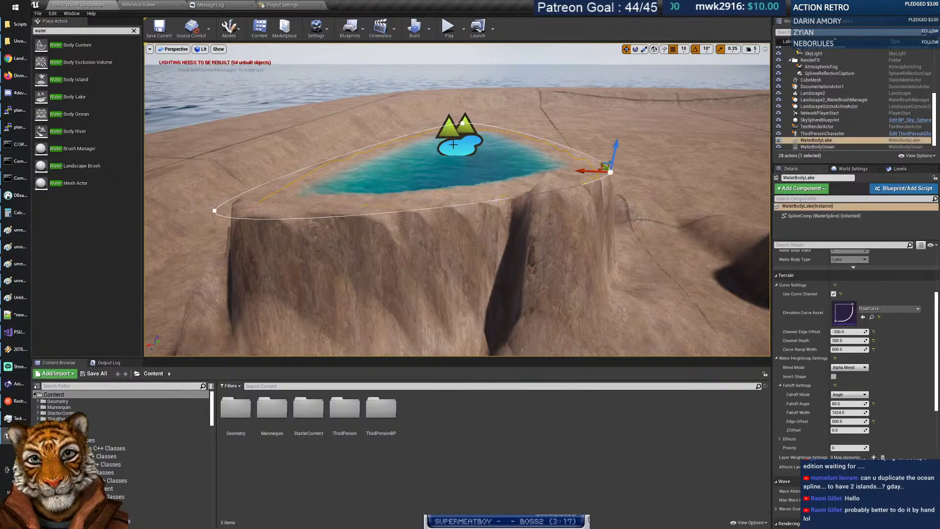
left_click_drag(615, 150, 607, 272)
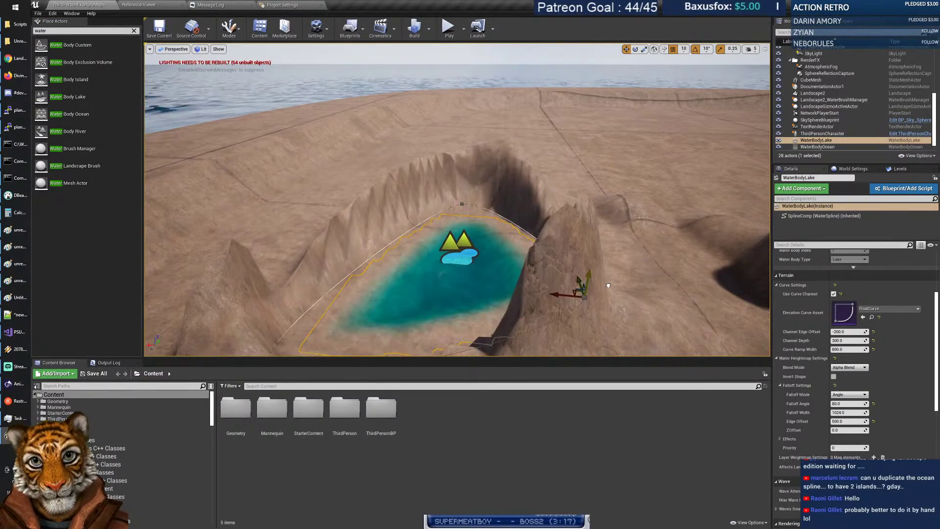
Switch back to landscape sculpting and lower the terrain outside the lake rim to carve a hollow beside it.
right_click_drag(457, 200, 225, 56)
left_click(247, 61)
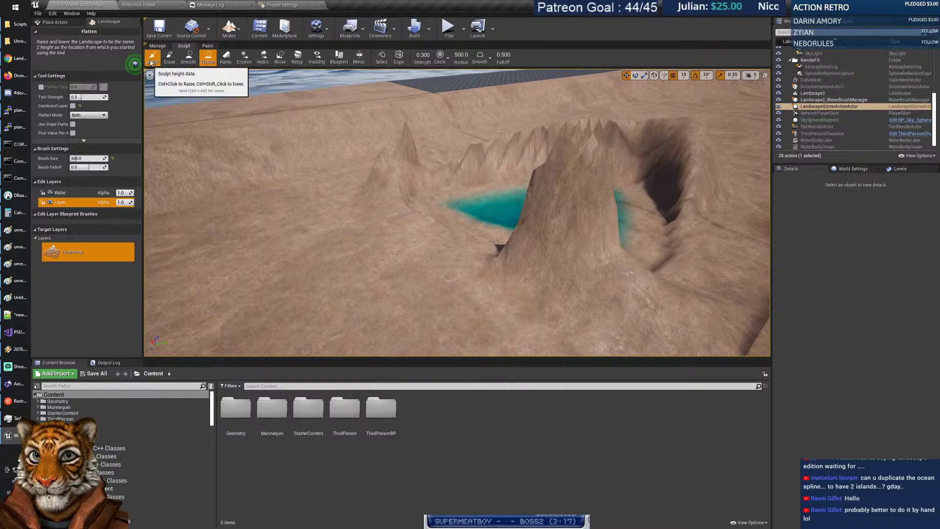
left_click(152, 59)
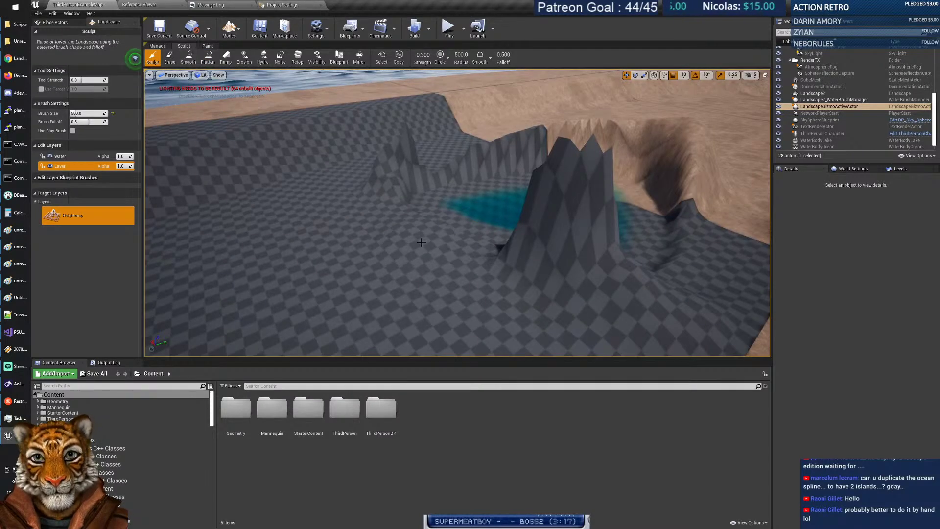
right_click_drag(403, 230, 459, 232)
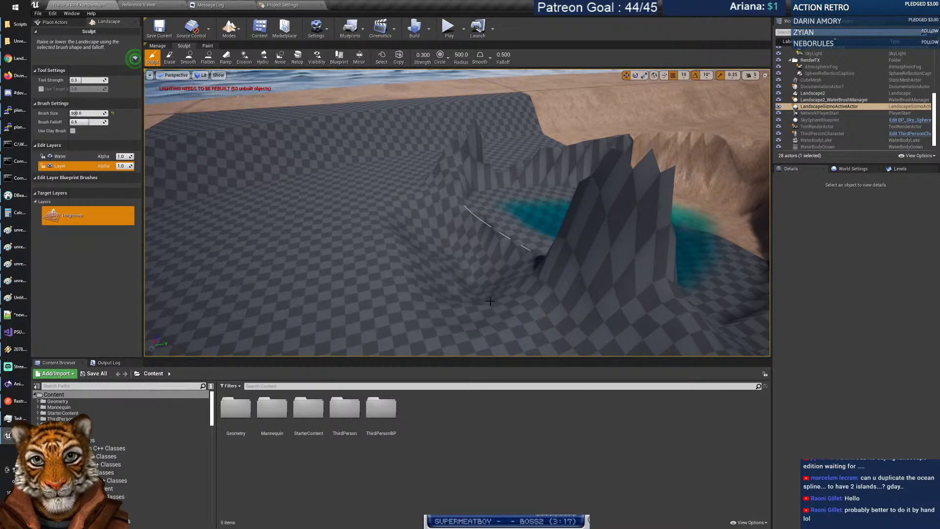
mouse_move(521, 309)
left_mouse_down("shift")
mouse_move(504, 284)
mouse_move(397, 227)
mouse_move(479, 308)
mouse_move(382, 239)
mouse_move(436, 316)
mouse_move(438, 293)
mouse_move(421, 284)
mouse_move(460, 324)
mouse_move(398, 276)
left_mouse_up("shift")
left_click_drag(451, 299, 448, 274, "shift")
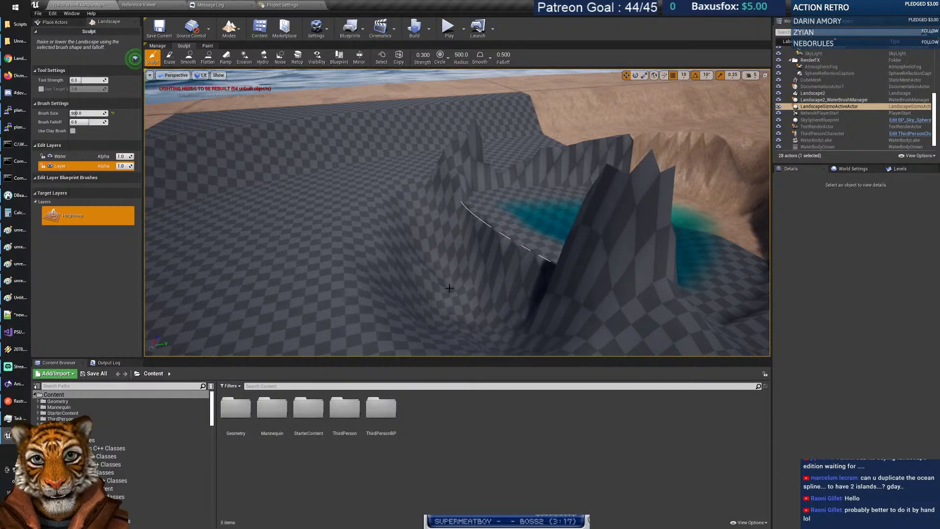
mouse_move(447, 274)
right_mouse_down()
mouse_move(482, 277)
mouse_move(514, 259)
right_mouse_up()
left_click_drag(443, 250, 431, 222, "shift")
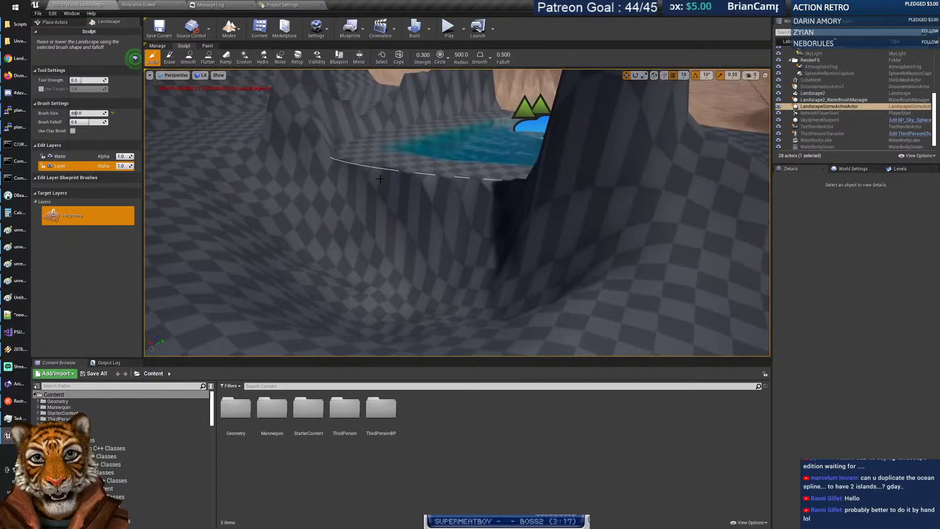
Smooth the tall jagged peak beside the lake and the neighbouring ridge into gentle slopes.
right_click_drag(431, 222, 481, 179)
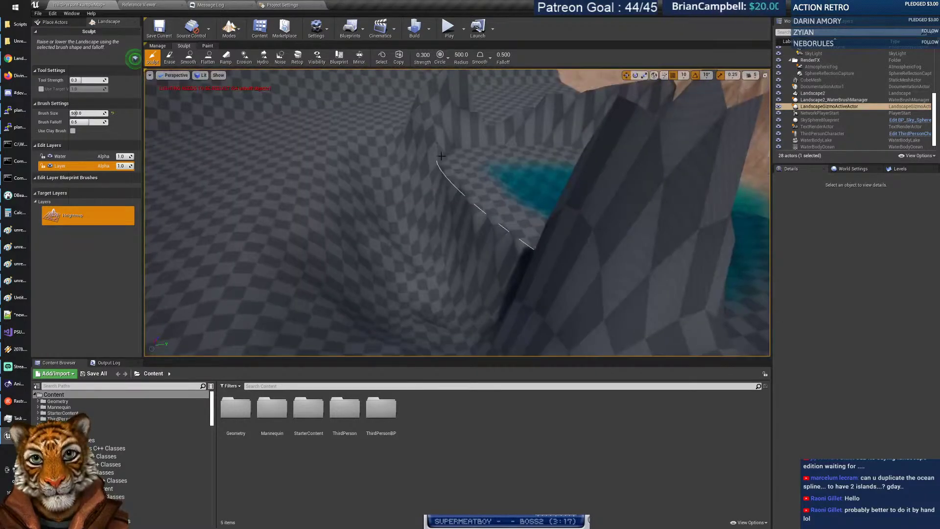
left_click(189, 64)
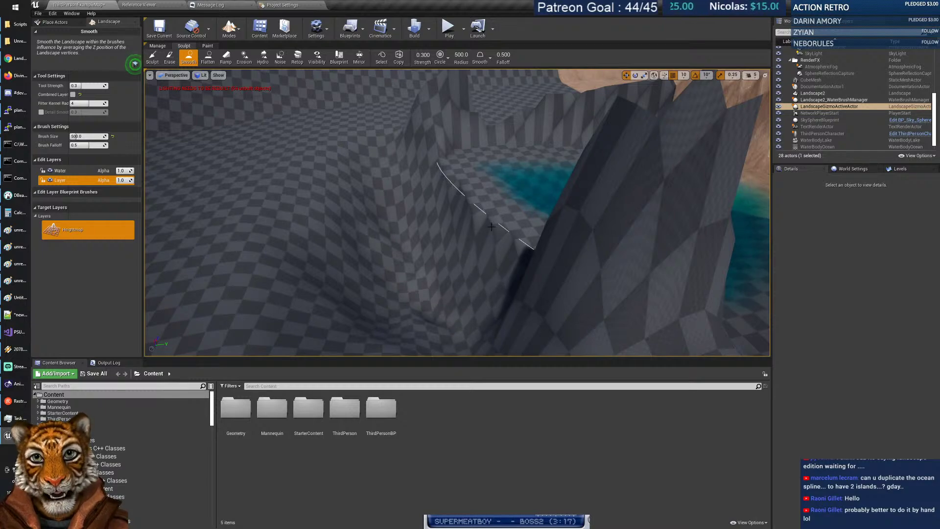
right_click_drag(491, 221, 447, 192)
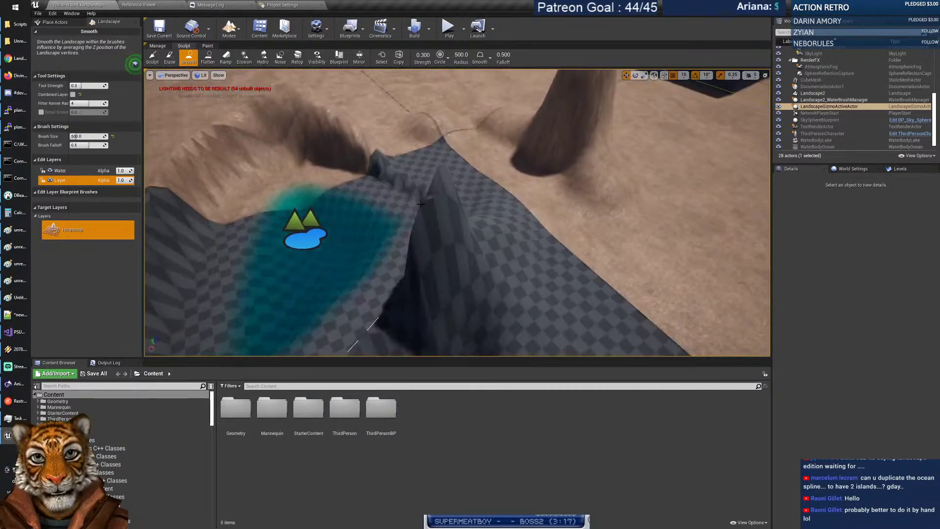
right_click_drag(450, 231, 445, 211)
mouse_move(445, 210)
left_mouse_down()
mouse_move(504, 176)
mouse_move(541, 206)
mouse_move(478, 189)
mouse_move(491, 216)
left_mouse_up()
right_click_drag(491, 217, 416, 197)
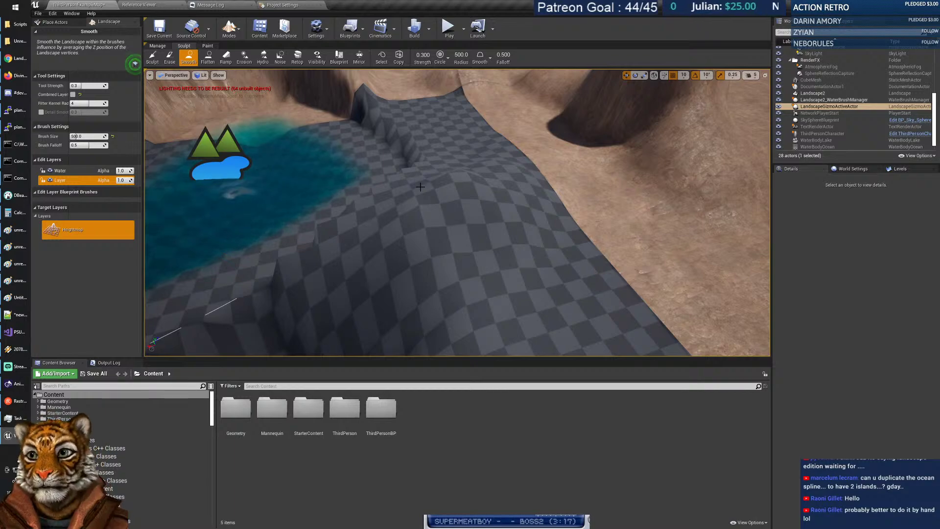
left_click_drag(420, 186, 587, 200)
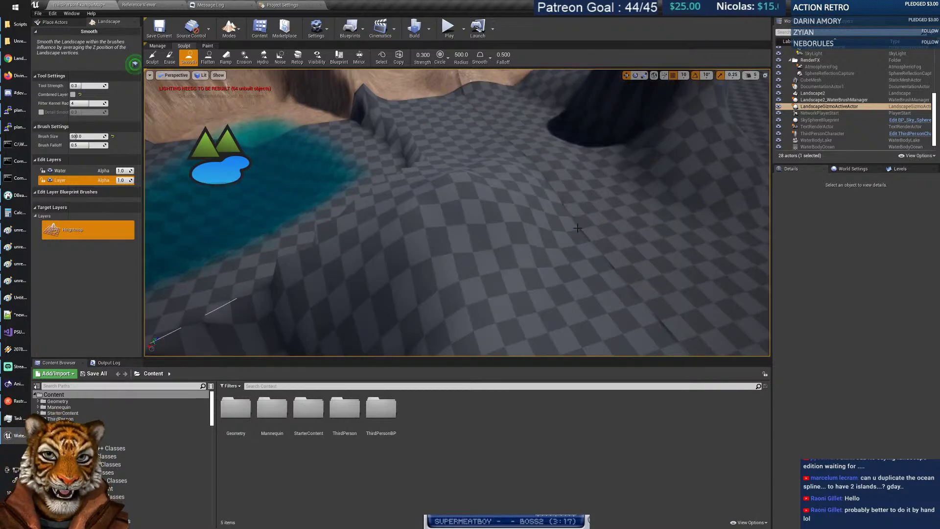
right_click_drag(577, 227, 575, 196)
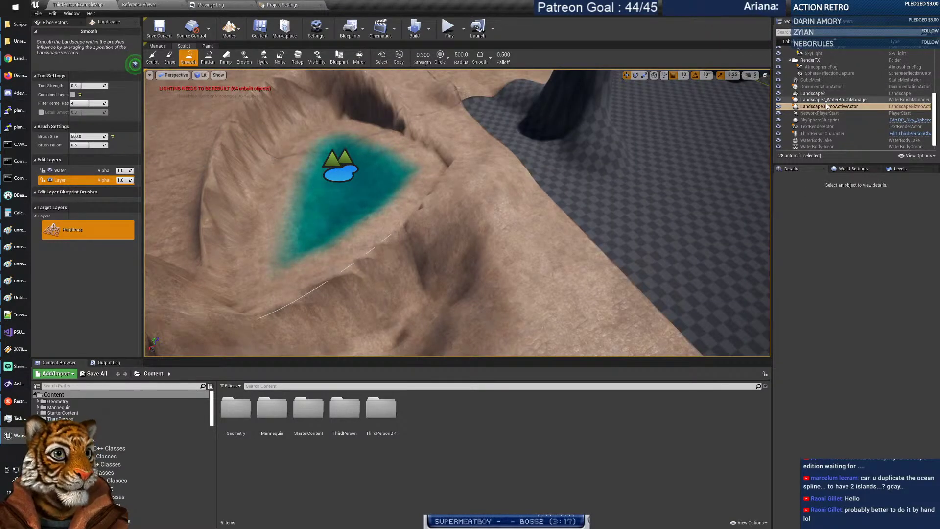
Examine the details of the Landscape2_WaterBrushManager and Landscape2 actors.
left_click(799, 169)
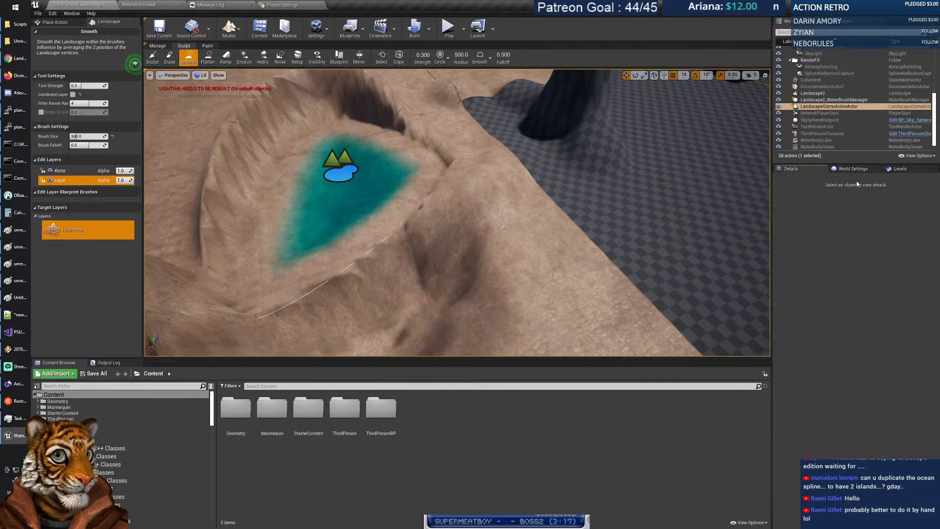
left_click(826, 100)
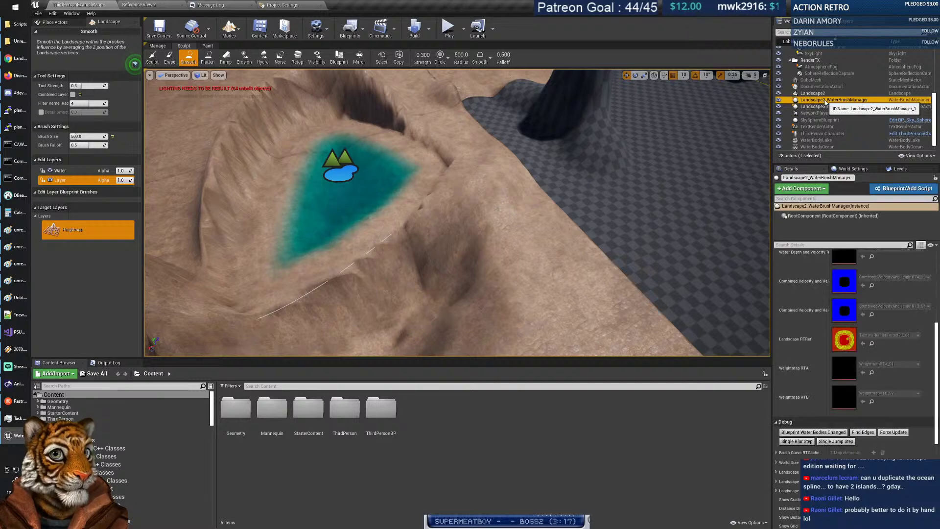
left_click(812, 93)
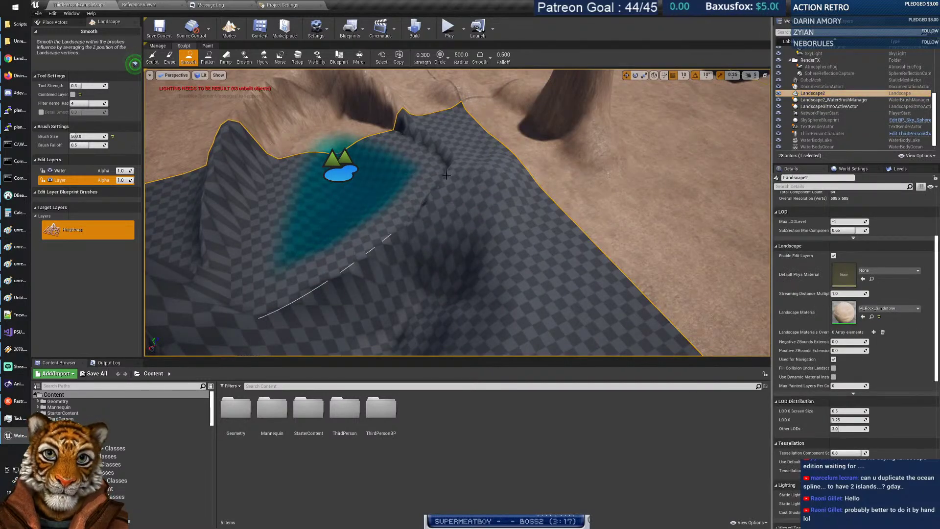
Raise the terrain along the grooved bank at the lake's edge with the Sculpt tool.
mouse_move(472, 222)
right_mouse_down()
mouse_move(477, 255)
mouse_move(509, 249)
mouse_move(519, 230)
mouse_move(474, 186)
mouse_move(526, 213)
mouse_move(489, 254)
mouse_move(504, 240)
mouse_move(489, 230)
right_mouse_up()
key("w")
key("w")
key("s")
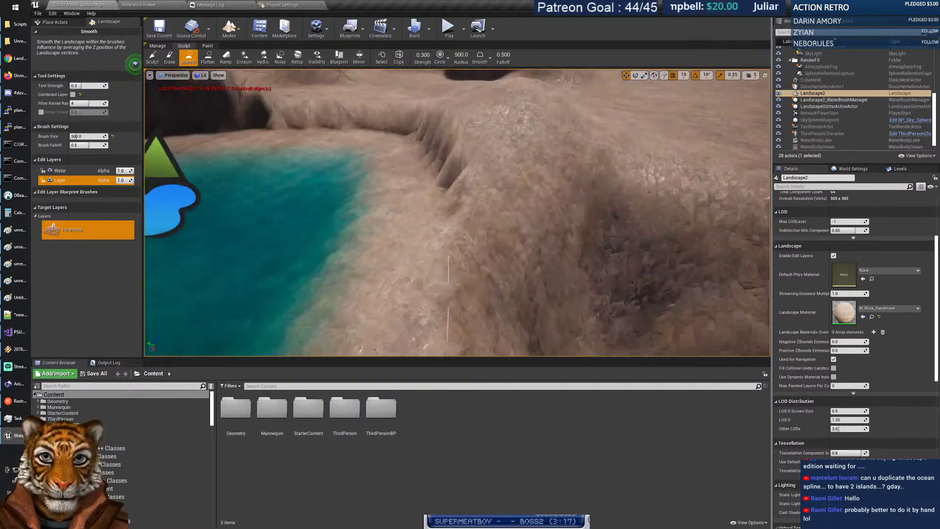
left_click(152, 58)
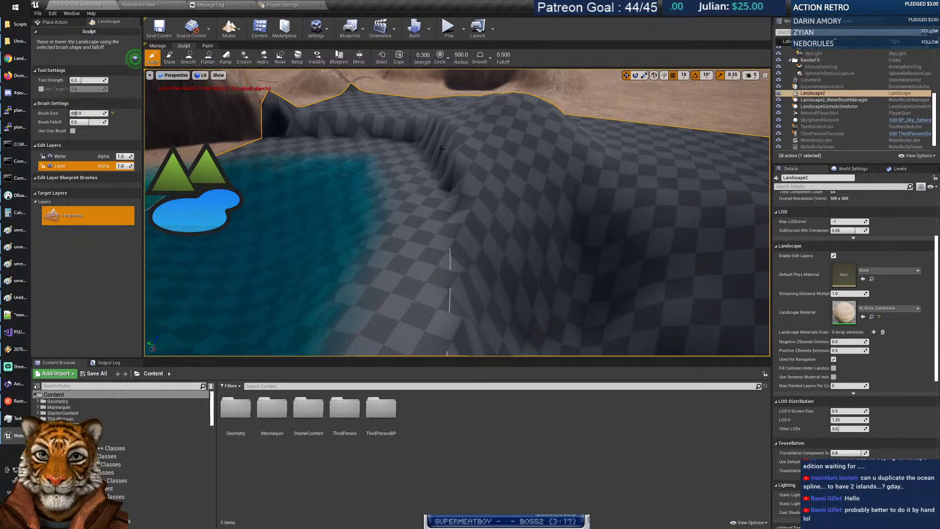
left_click_drag(442, 130, 435, 189)
key("s")
right_click_drag(434, 189, 420, 153)
key("w")
key("s")
key("w")
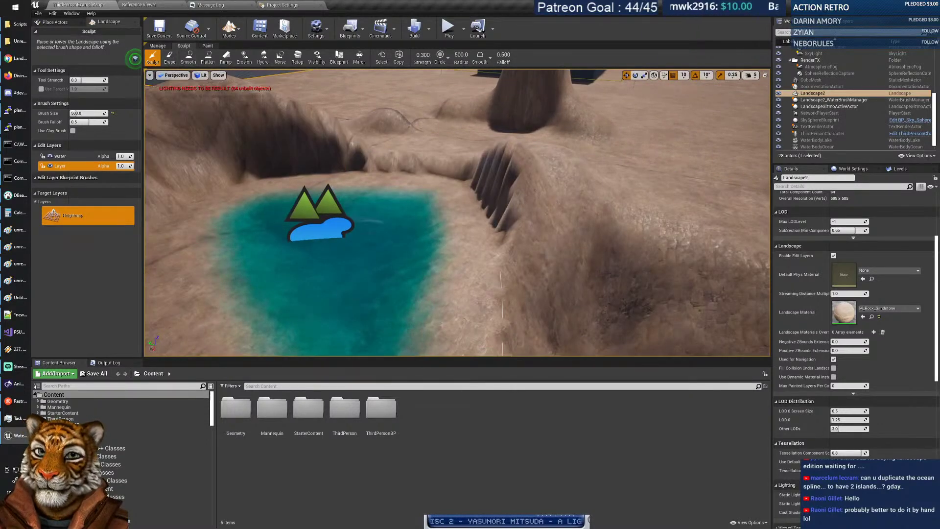
Switch to Chrome and search Google in a new tab for "unreal engine water plugin landscape gizmo error", looking over the results.
left_click(9, 57)
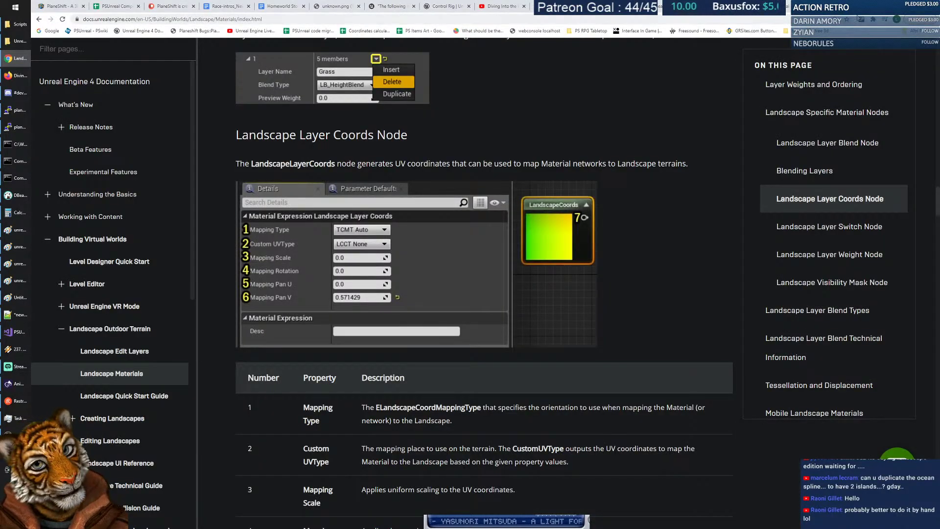
key("ctrl+t")
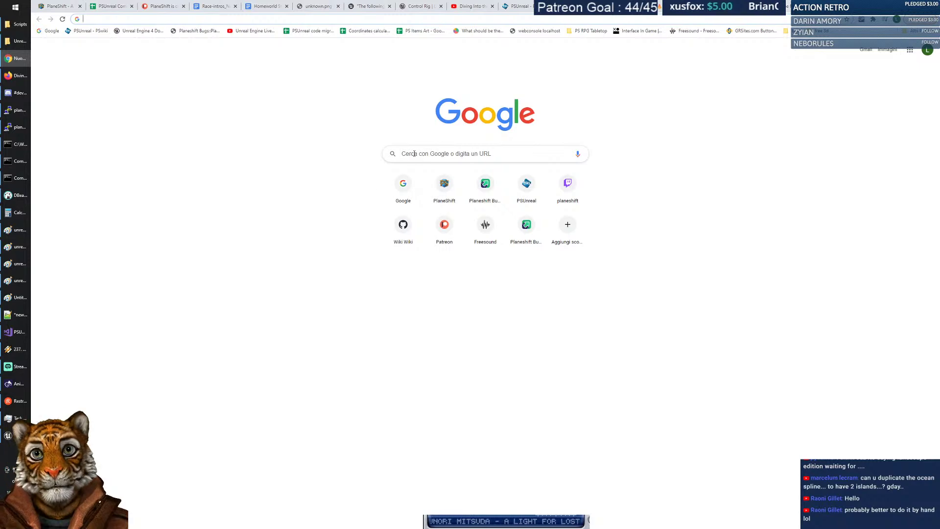
left_click(415, 153)
key("Down")
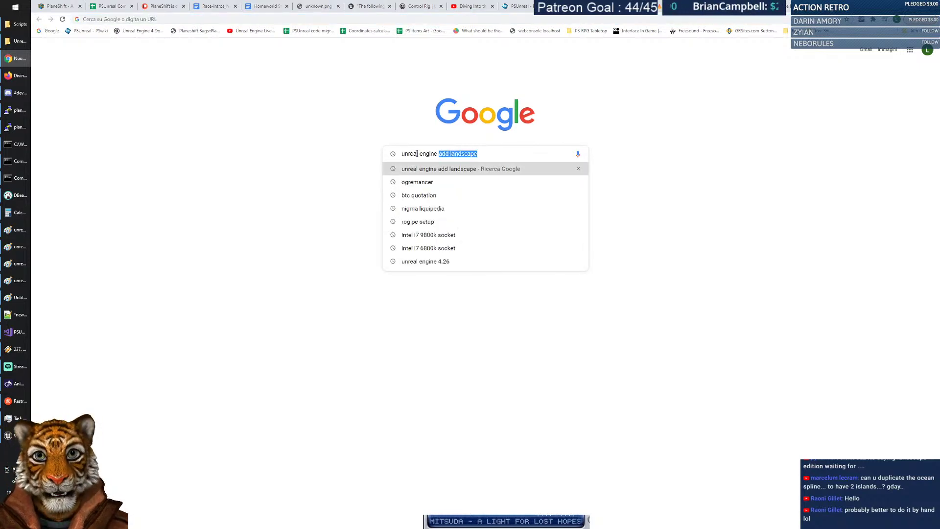
type("water ")
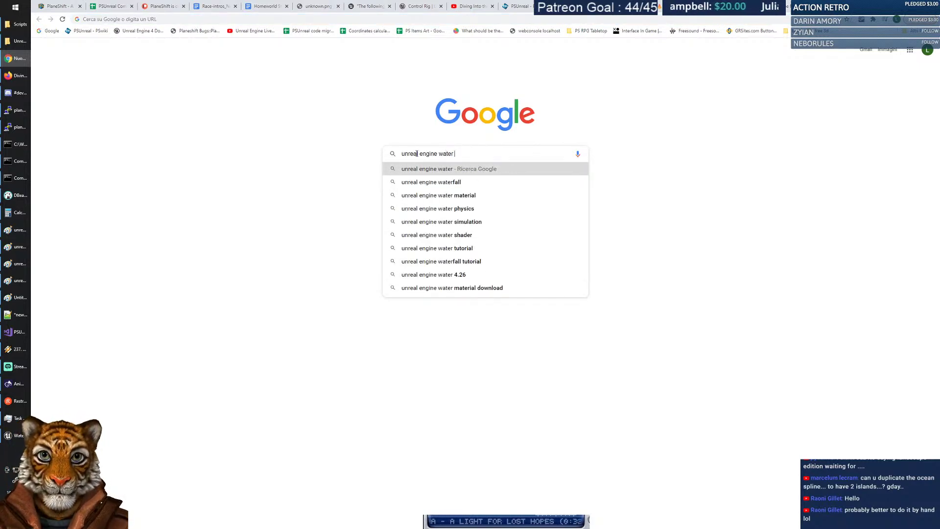
type("plug")
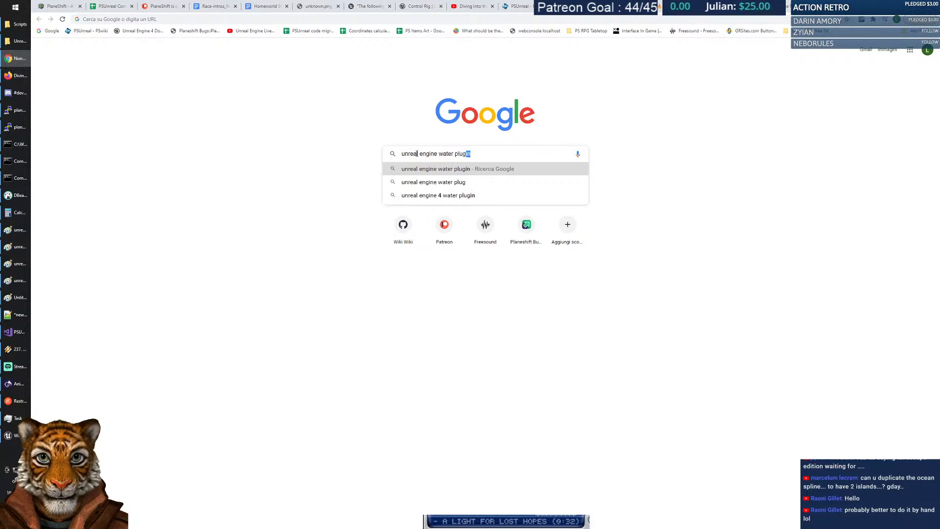
type("in gizmo")
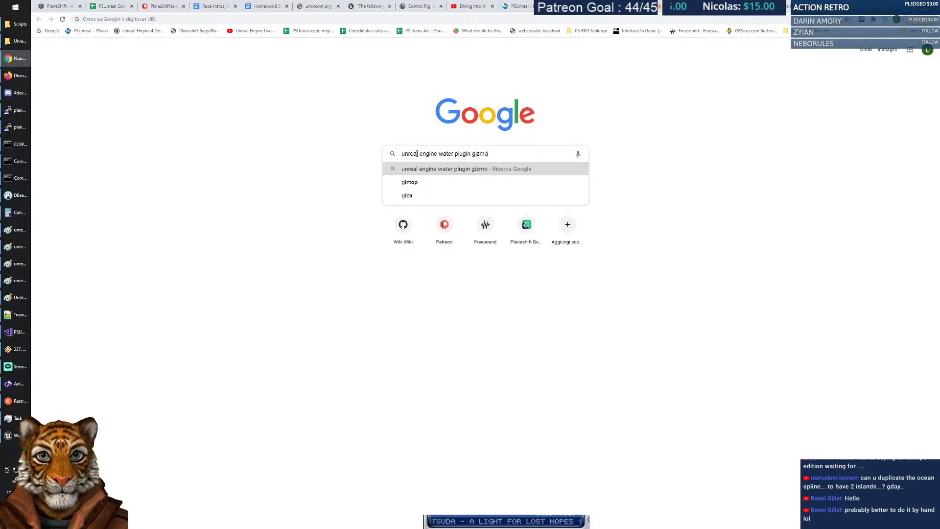
key("ctrl+Left")
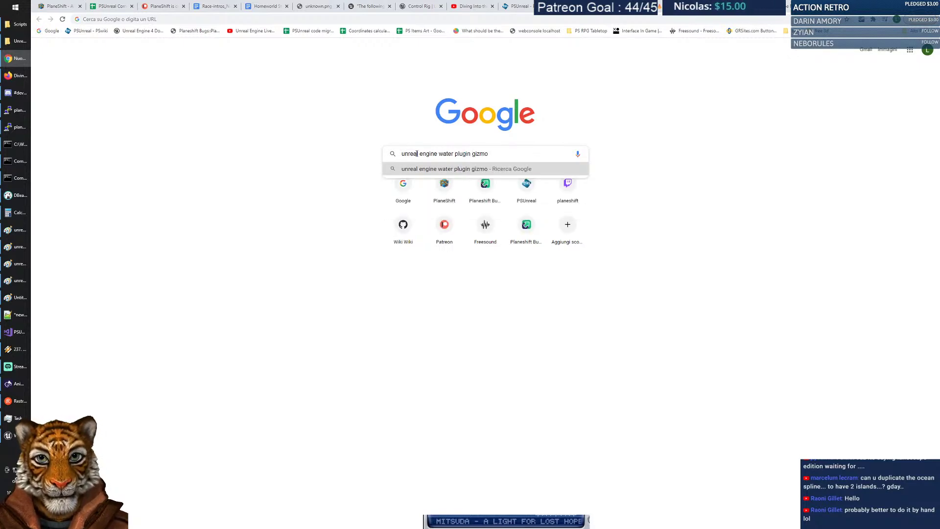
type("landscpa")
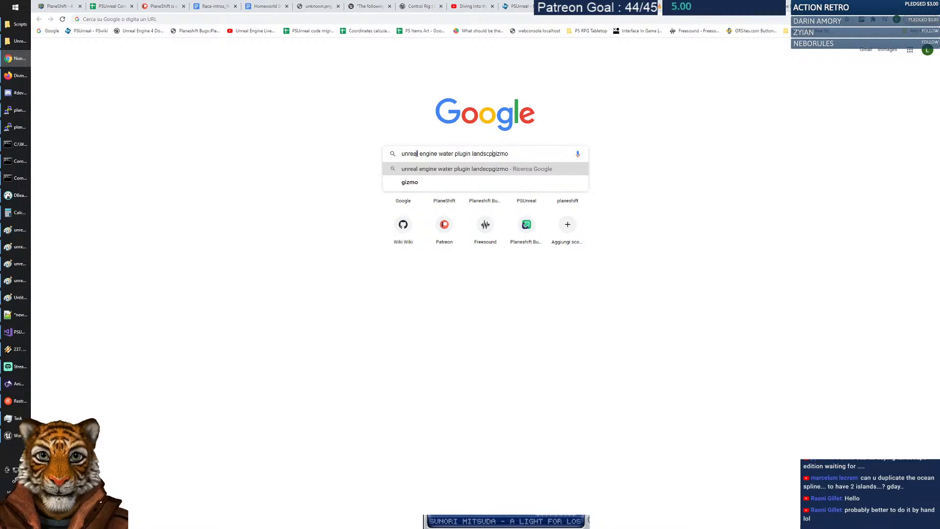
key("BackSpace")
key("BackSpace")
type("ape")
key("End")
type("error")
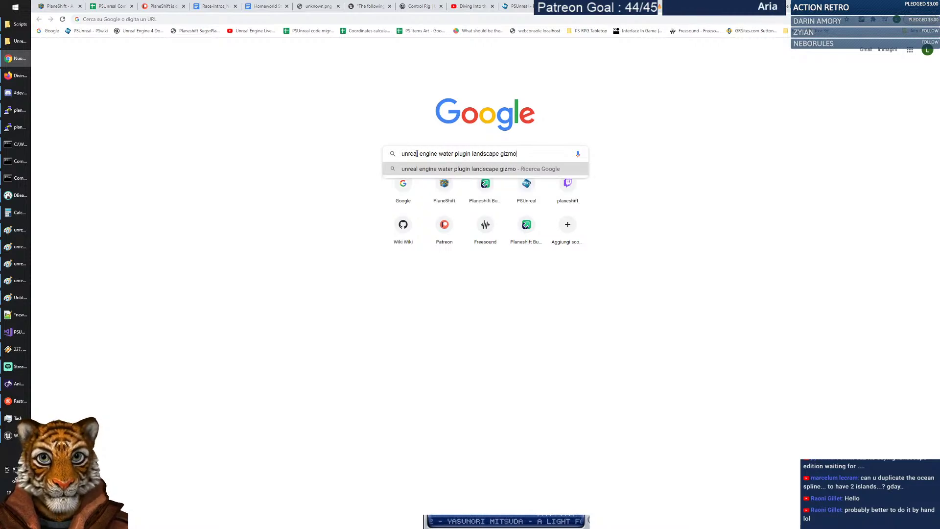
key("Return")
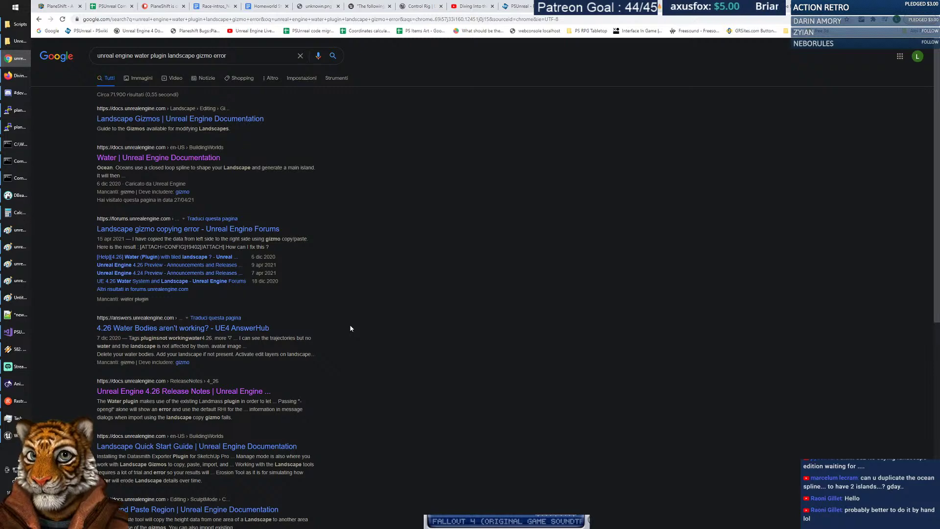
scroll(350, 328, "down", 4)
scroll(350, 328, "up", 5)
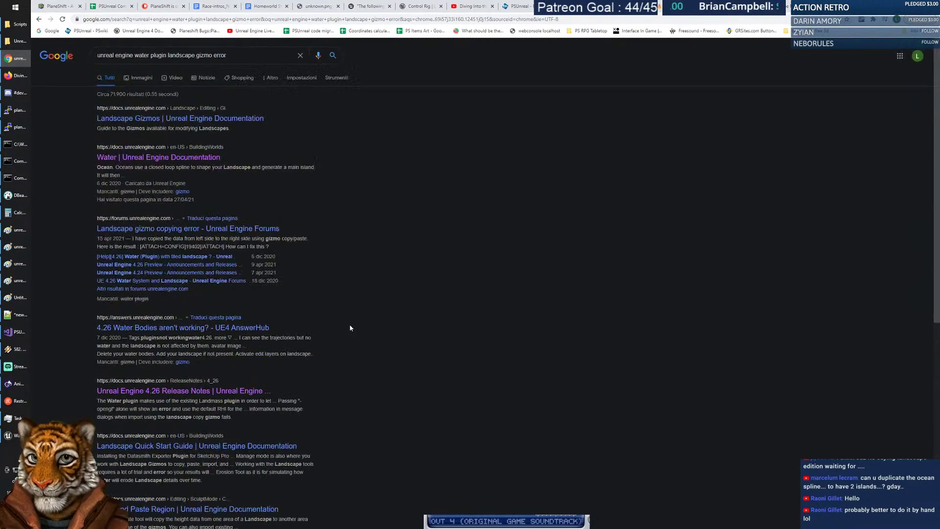
Return to Unreal Editor, leave landscape sculpting for object selection and delete the ocean water body surrounding the island.
key("alt+Tab")
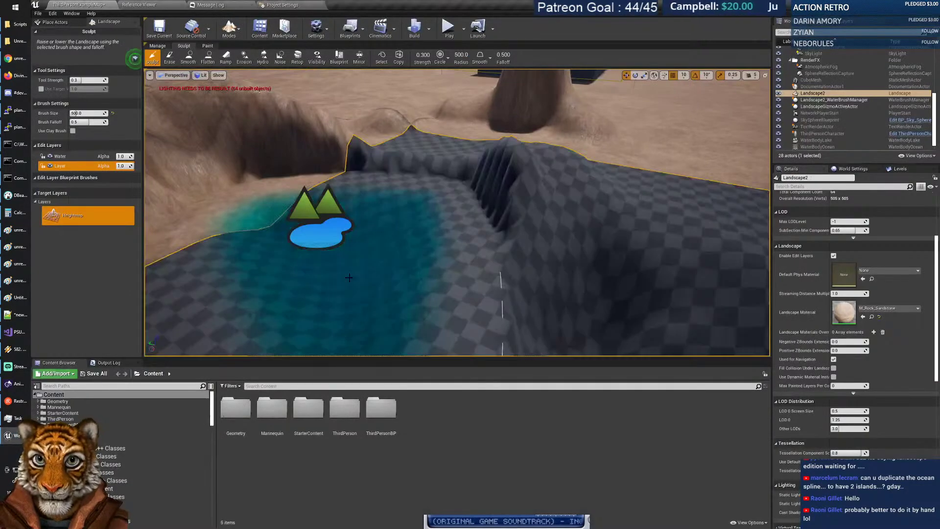
key("s")
right_click_drag(354, 278, 477, 115)
key("s")
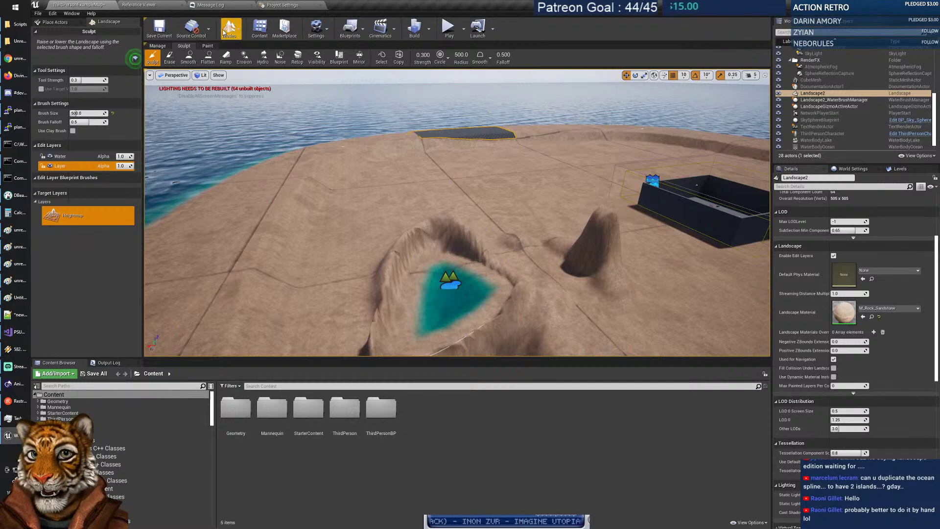
left_click(239, 34)
left_click(237, 50)
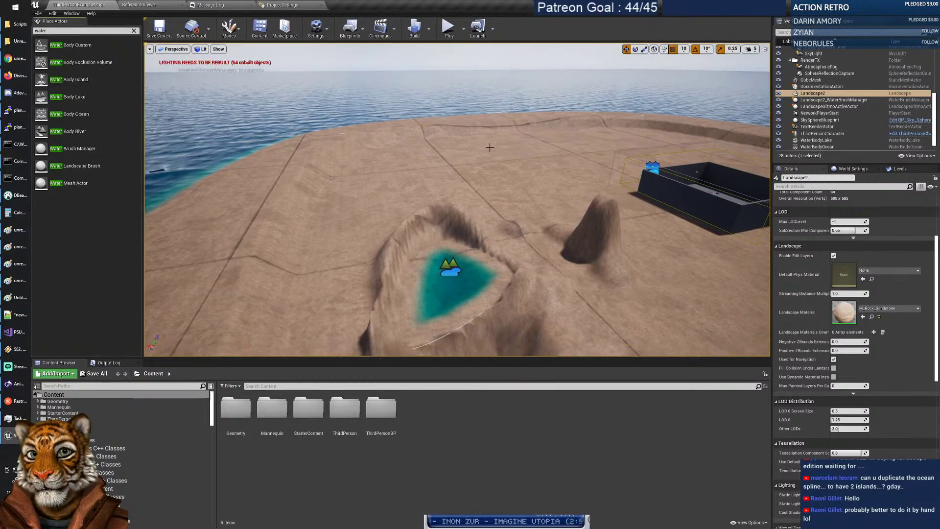
left_click(407, 107)
key("Delete")
left_click(476, 163)
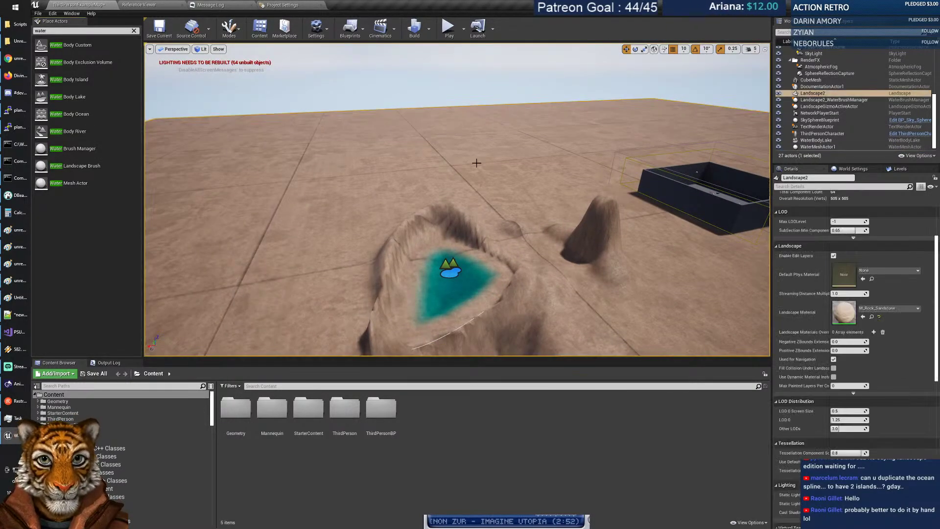
key("Delete")
left_click(548, 301)
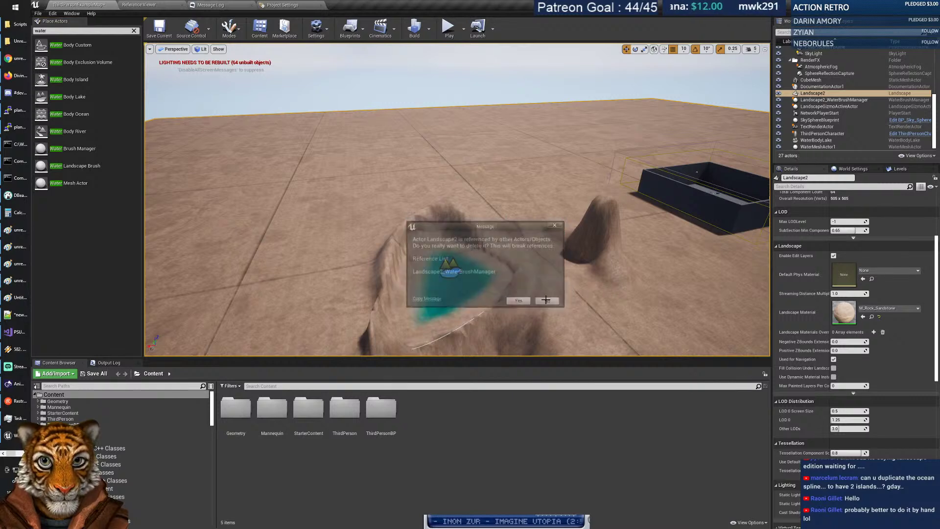
Delete the lake water body and the Landscape2 actor, accepting that references to the landscape break.
left_click(450, 272)
key("Delete")
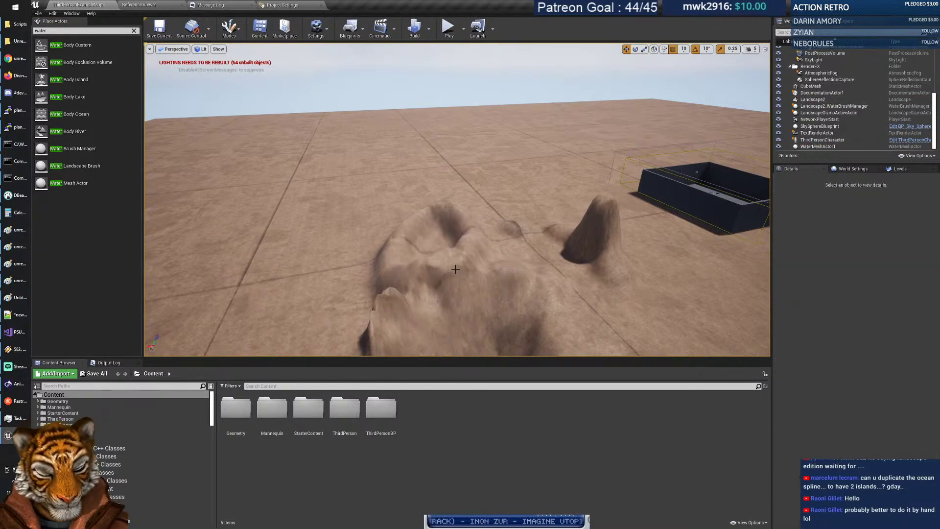
left_click(469, 247)
key("Delete")
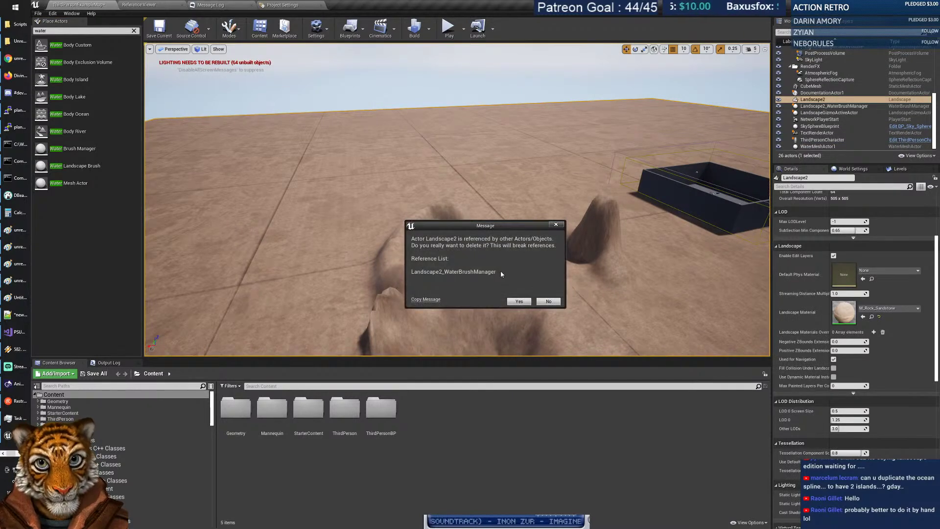
left_click(518, 300)
Delete the leftover Landscape2_WaterBrushManager, LandscapeGizmoActiveActor and WaterMeshActor1 actors.
left_click(845, 107)
left_click(838, 113, "ctrl")
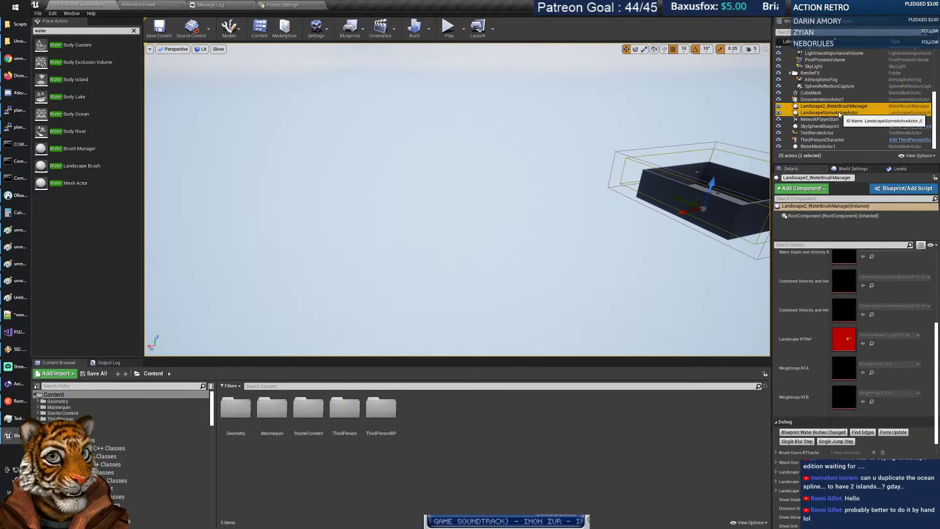
key("Delete")
left_click(826, 146)
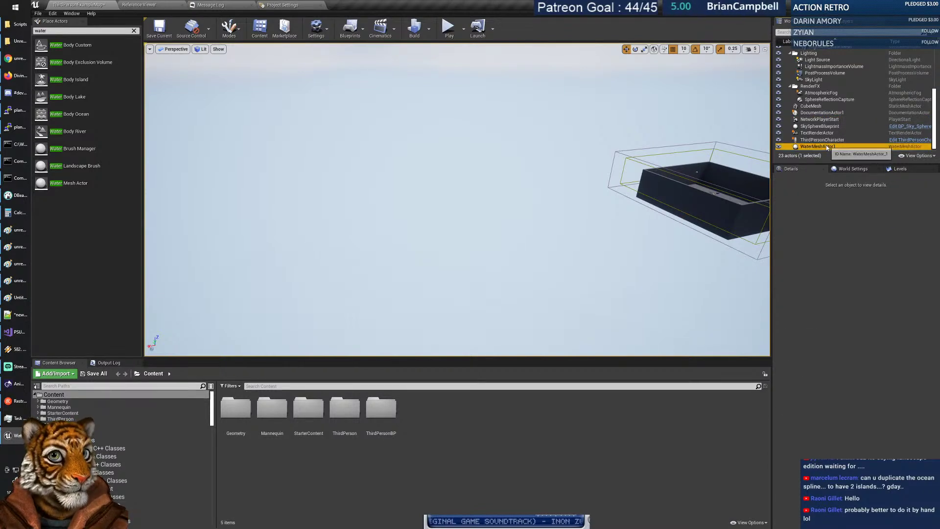
key("Delete")
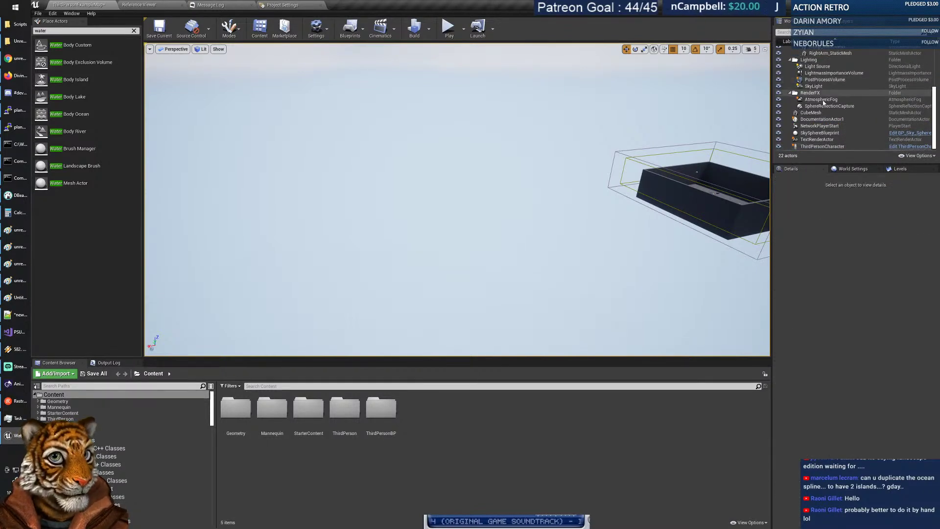
Create a new landscape around the walled room, keeping edit layers enabled and the preset rock material and dimensions.
right_click_drag(646, 156, 695, 152)
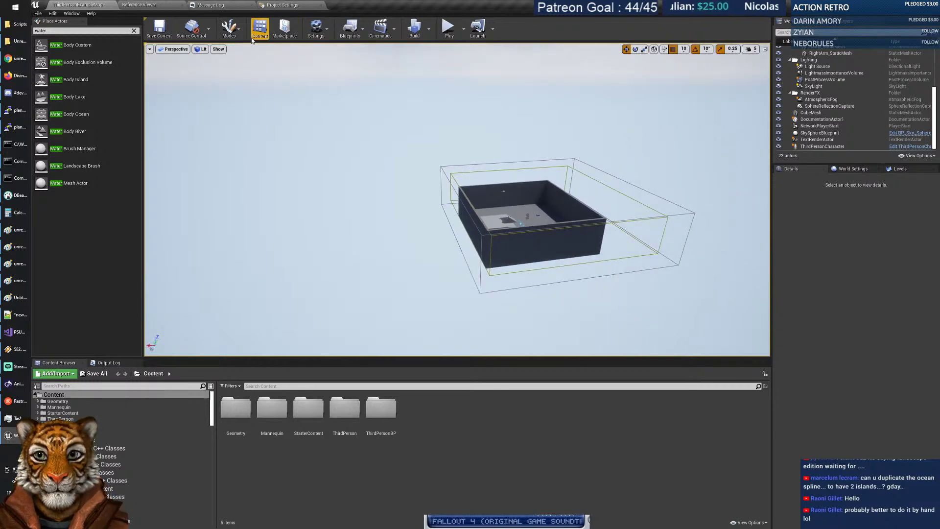
left_click(229, 28)
left_click(243, 60)
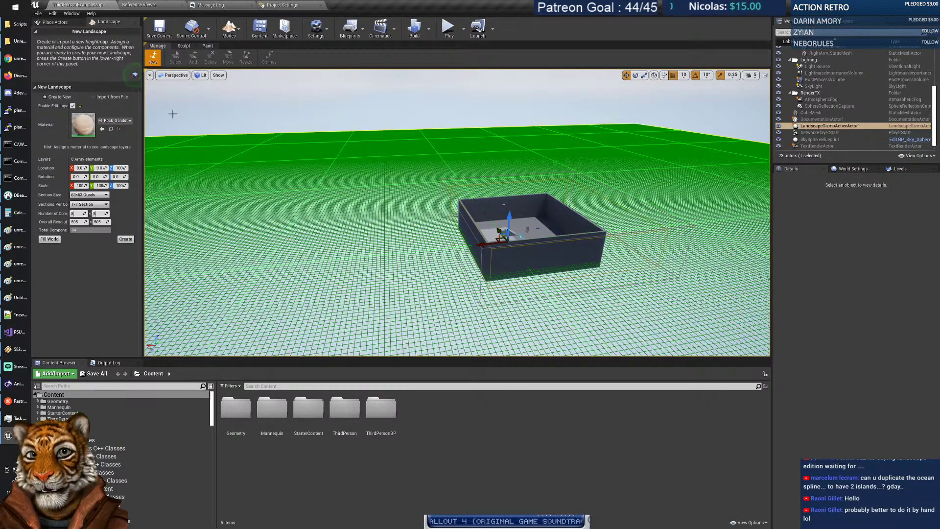
left_click(126, 239)
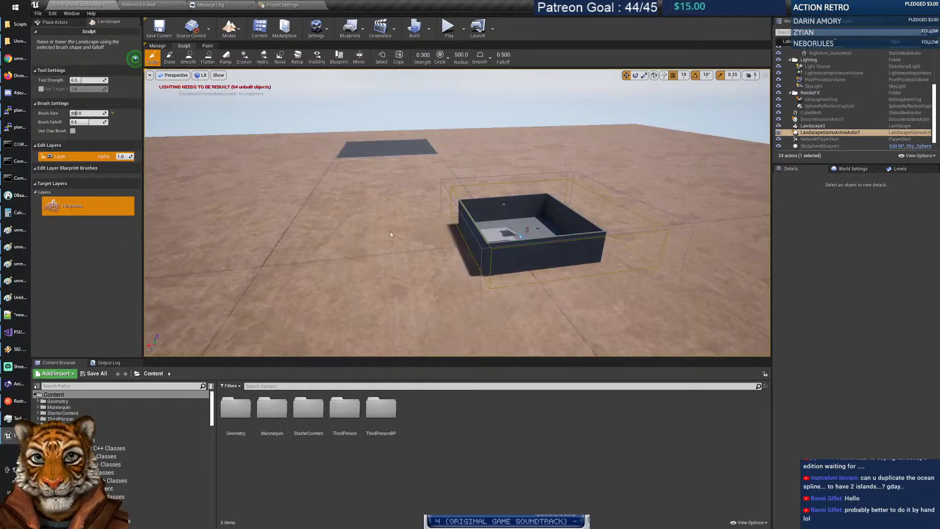
right_click_drag(443, 253, 439, 213)
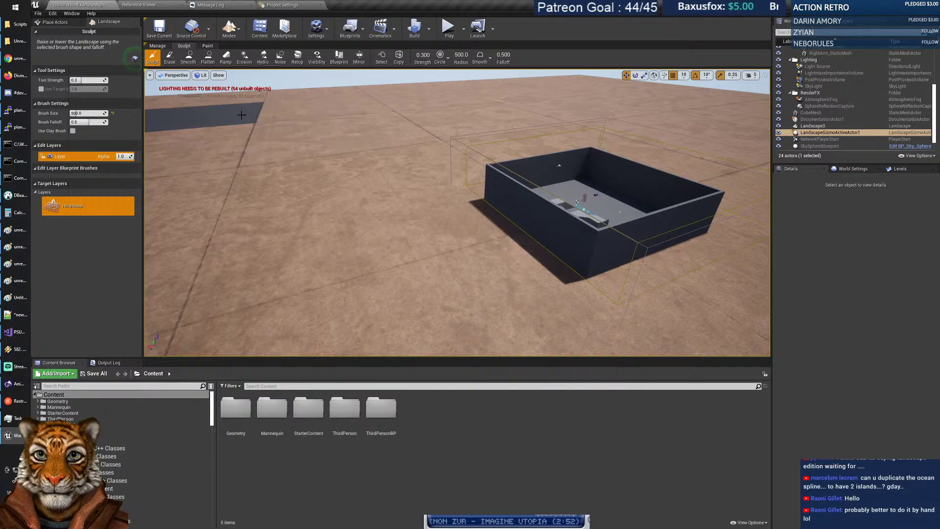
Close the current project in Unreal Editor without saving the modified content.
key("ctrl+shift+s")
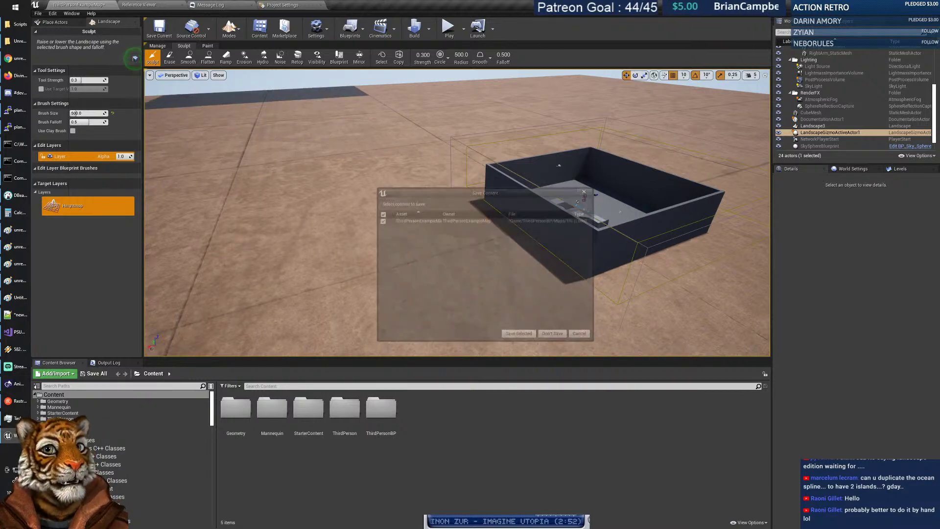
left_click(559, 337)
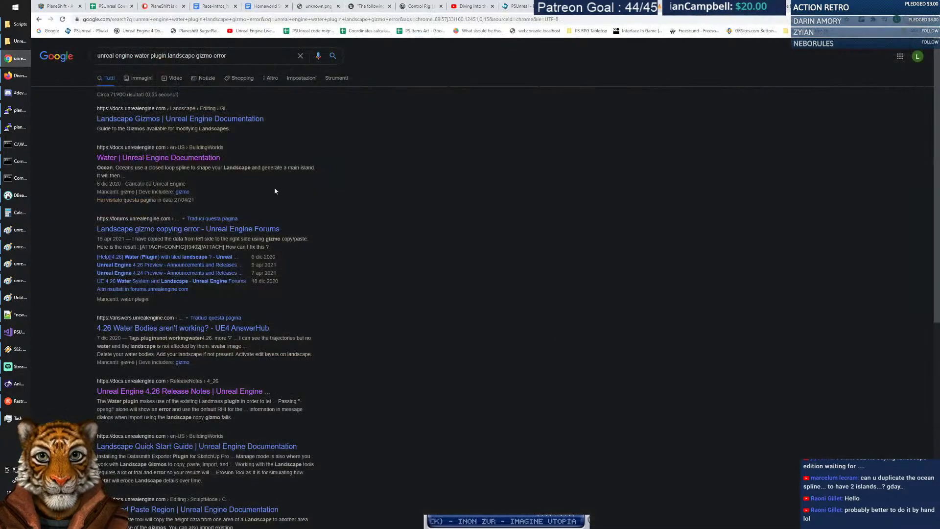
Launch the PSUnreal project from its script in the PSUnreal Scripts folder, loading the incompatible ALSV4_CPP plugin anyway.
left_click(17, 24)
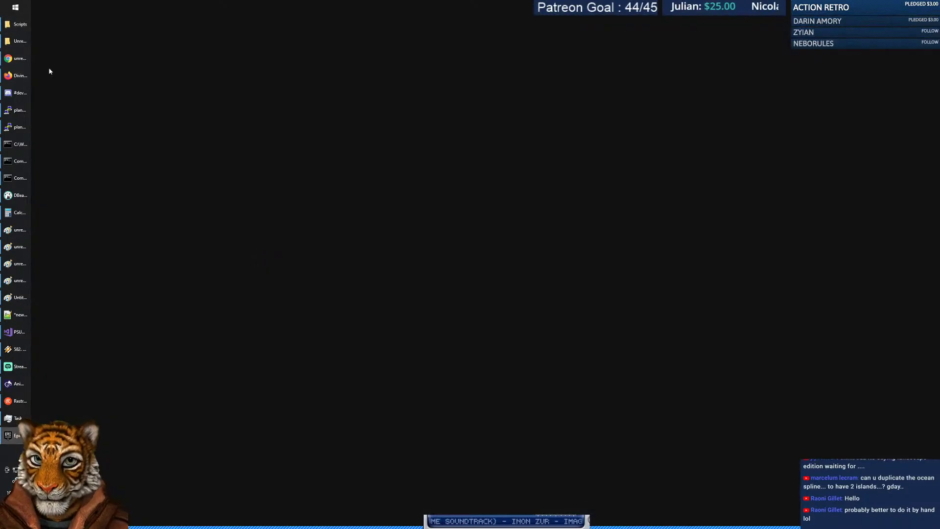
left_click(20, 30)
double_click(258, 221)
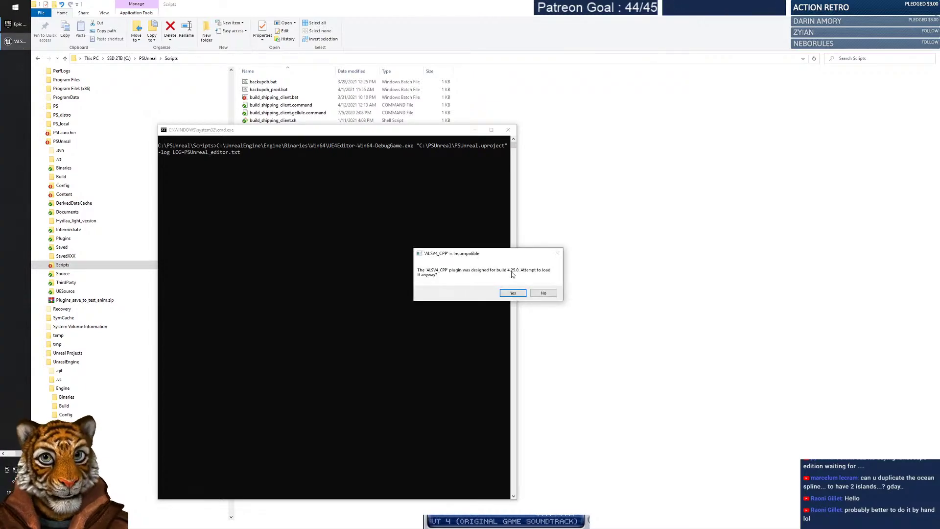
left_click(511, 293)
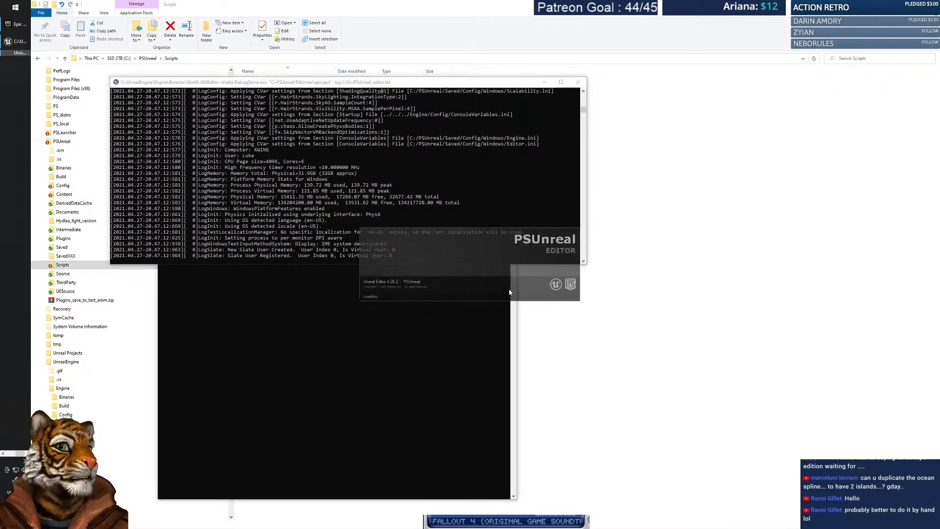
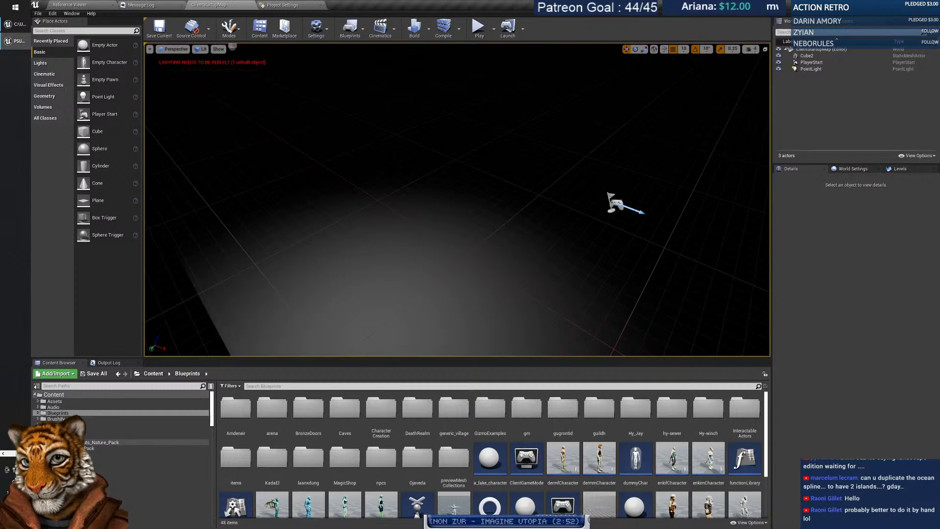
Open the Hydlaa_X08_Y04 map from the Maps/MainWorld/Yliakum content folder.
left_click(147, 471)
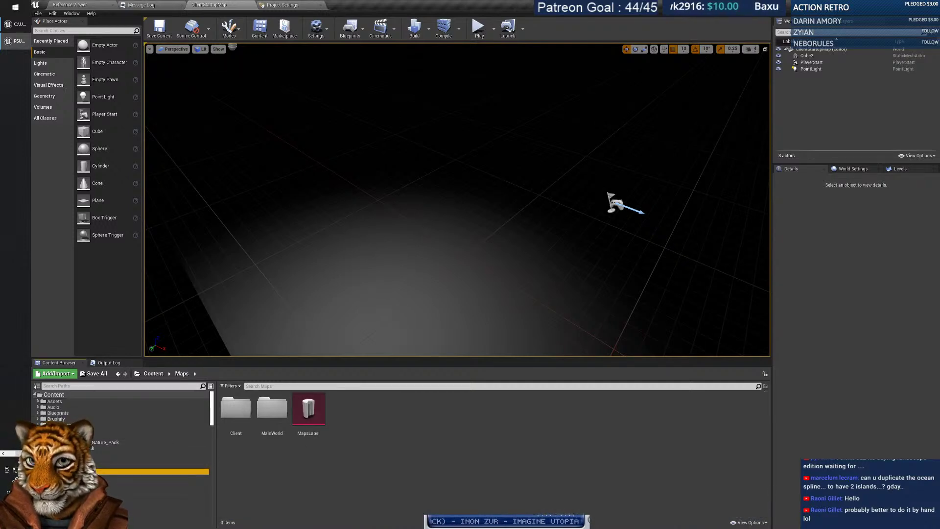
left_click(171, 489)
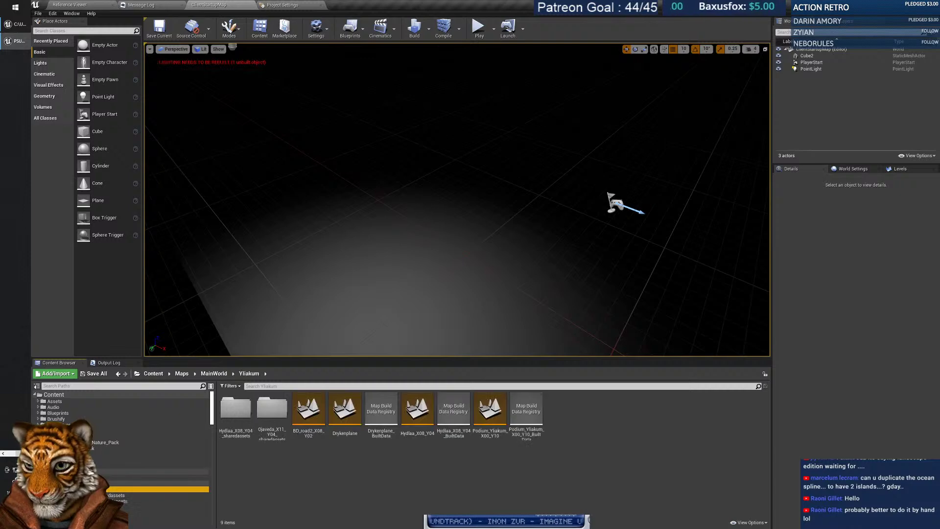
double_click(417, 410)
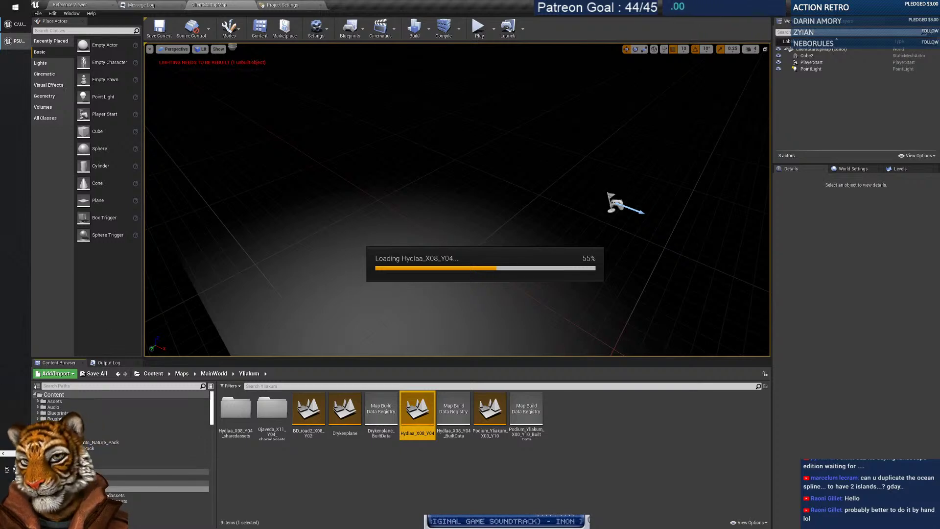
Bring up Task Manager to check processor usage while the map loads.
left_click(2, 453)
left_click(9, 435)
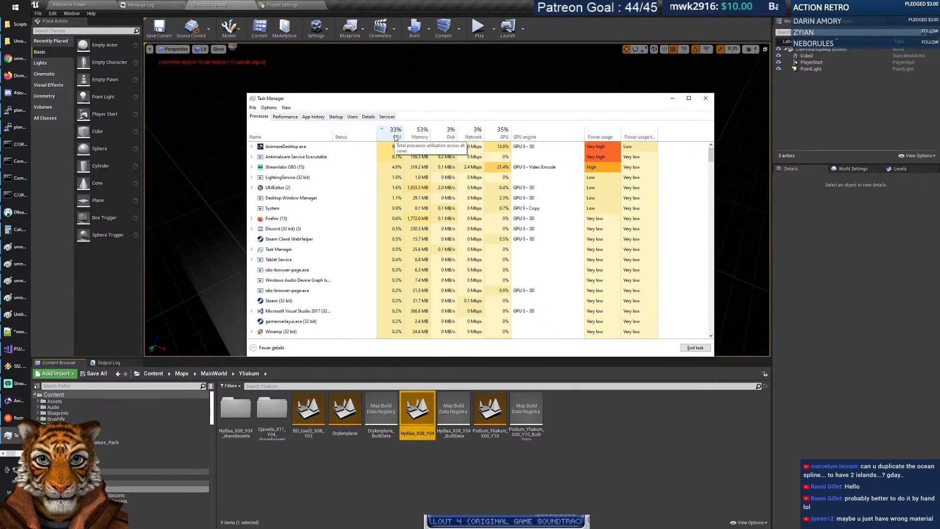
Close Task Manager and switch the level viewport's view mode to Unlit, looking down at the terrain.
left_click_drag(456, 106, 494, 220)
left_click(709, 216)
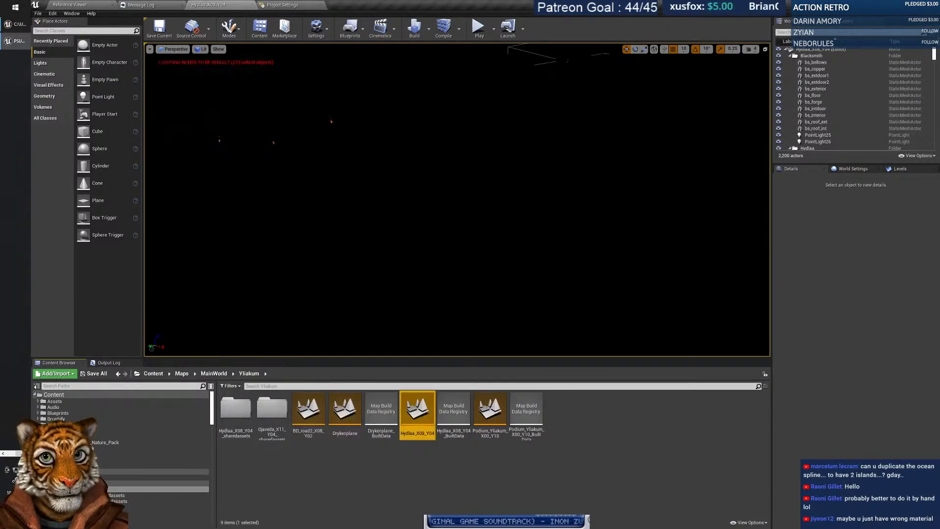
left_click(200, 49)
left_click(211, 71)
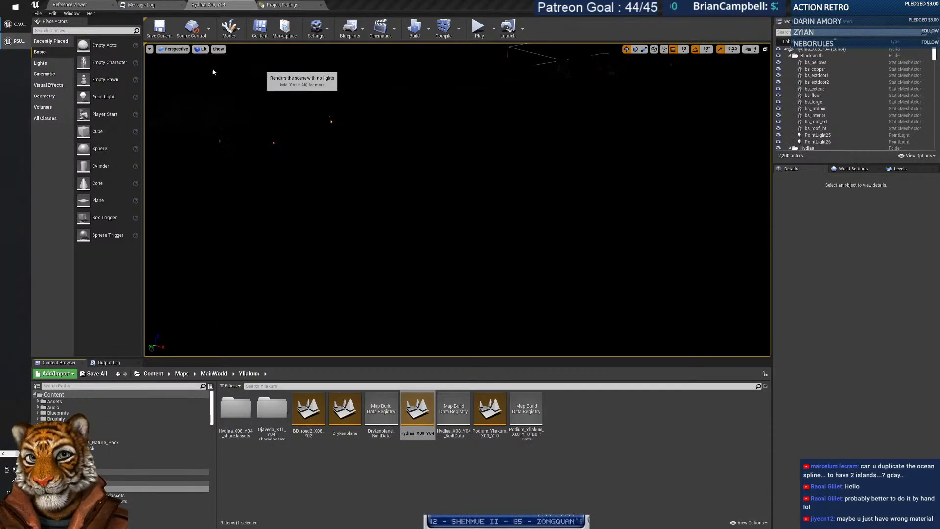
right_click_drag(457, 199, 483, 98)
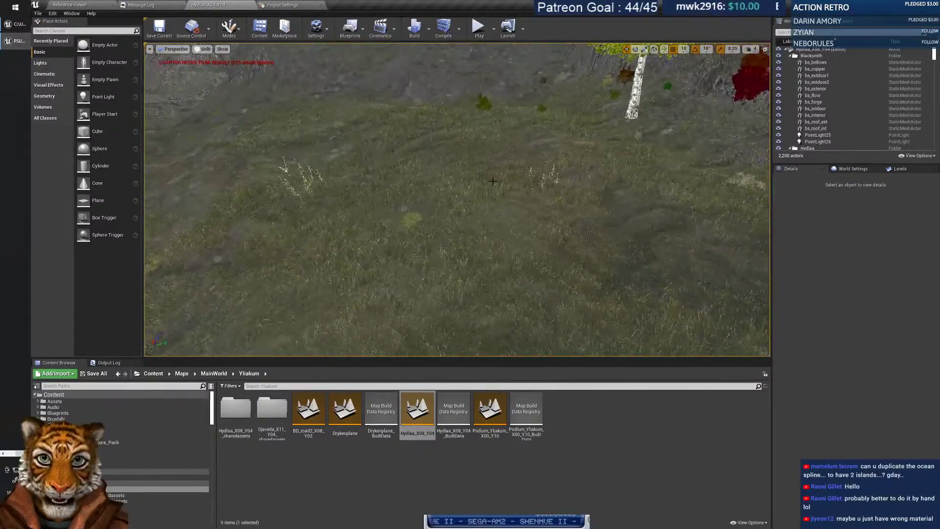
Enter Landscape mode and go through the target layers of the Paint tool.
left_click(232, 31)
left_click(240, 59)
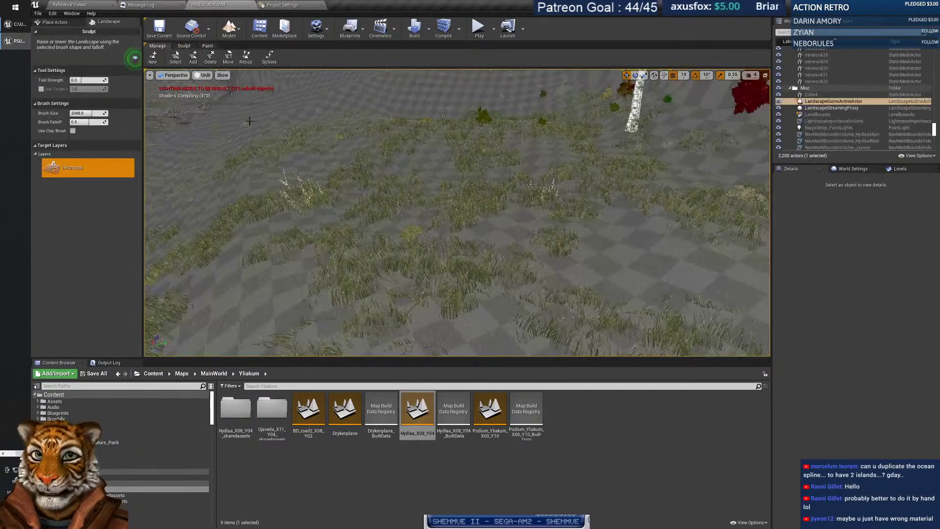
left_click(184, 45)
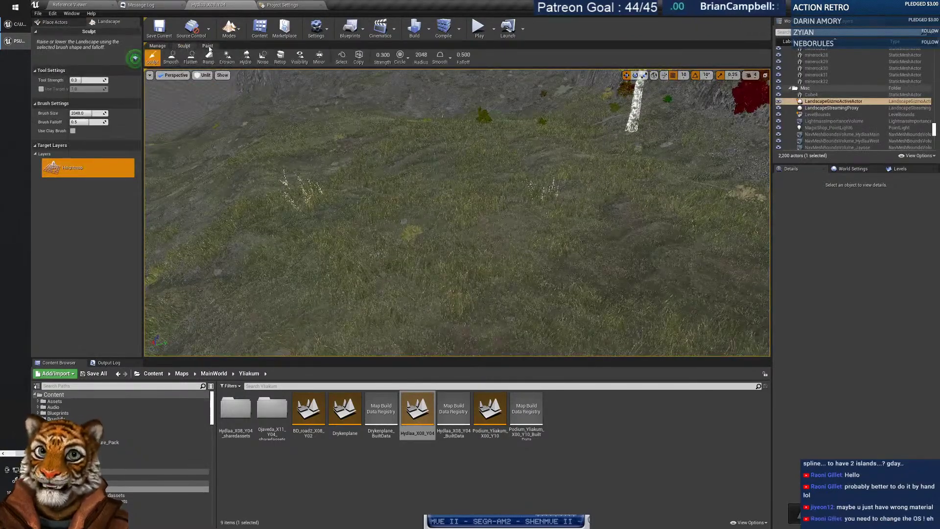
left_click(207, 46)
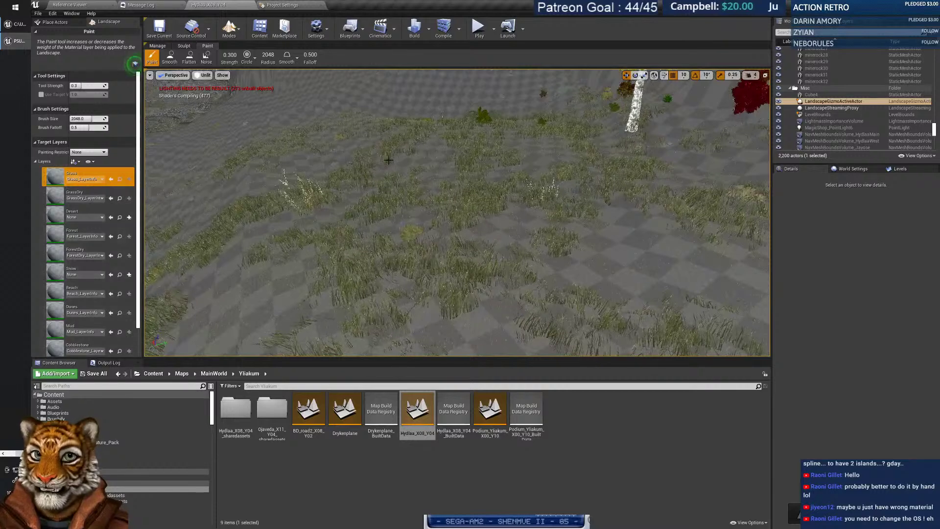
scroll(82, 187, "down", 3)
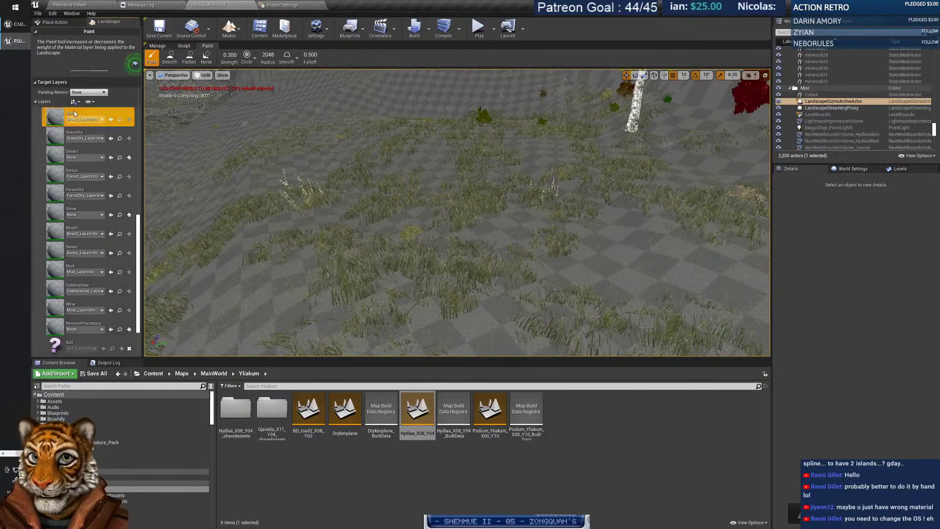
scroll(95, 157, "up", 3)
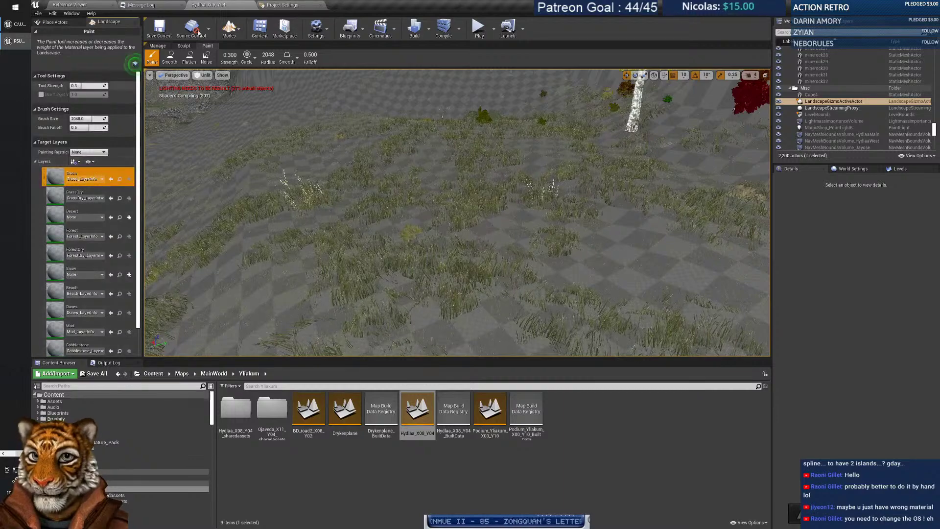
Return to the landscape Sculpt tool and examine the ground material around the town wall and trees.
left_click(184, 46)
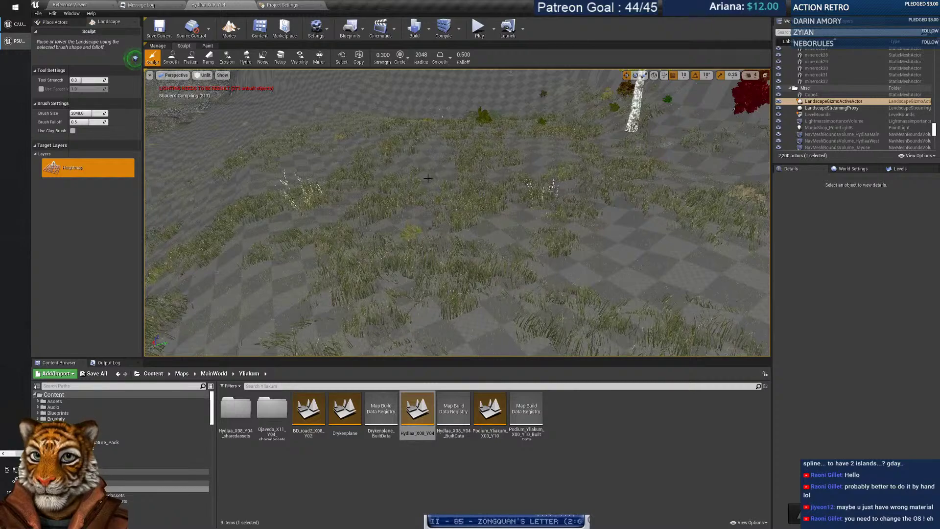
right_click_drag(428, 178, 409, 163)
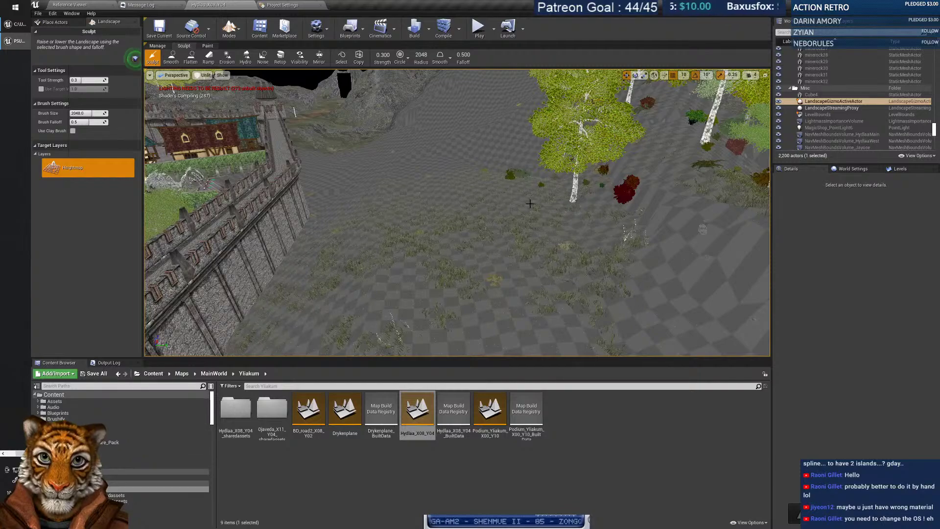
right_click_drag(509, 210, 355, 116)
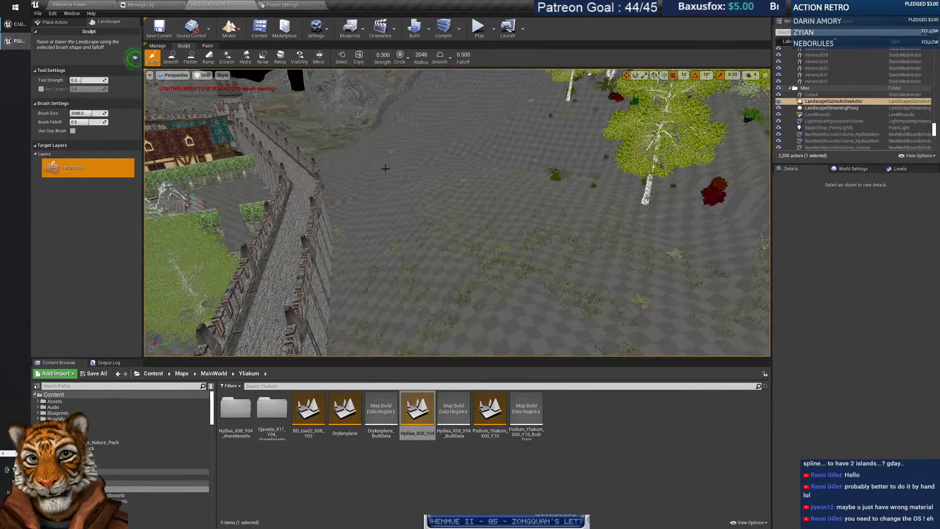
mouse_move(455, 140)
right_mouse_down()
mouse_move(514, 152)
mouse_move(453, 140)
right_mouse_up()
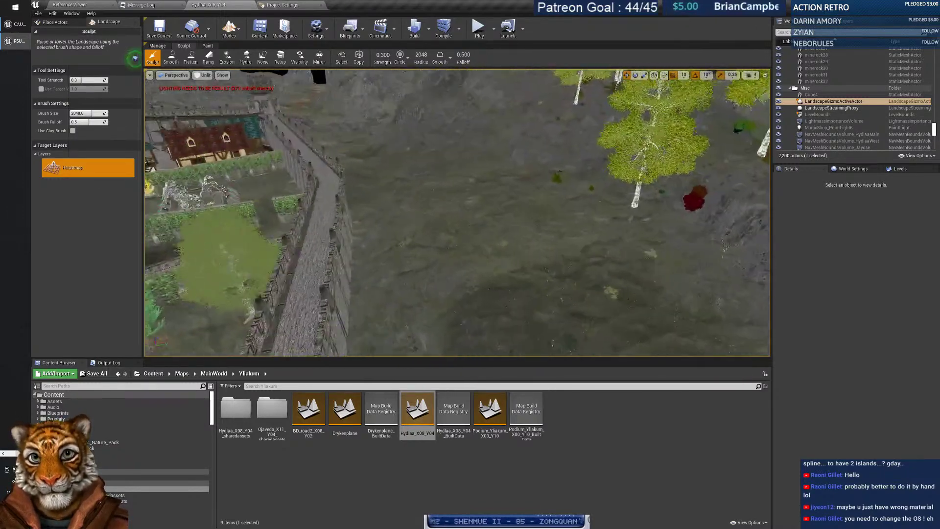
key("w")
mouse_move(441, 184)
right_mouse_down()
mouse_move(463, 199)
mouse_move(422, 193)
mouse_move(433, 185)
right_mouse_up()
Switch to the Chrome browser and search Google for "unreal engine 4.26 landscape gizmo checkerboard".
key("alt+Tab")
key("alt+Tab")
key("alt+Tab")
key("alt+Tab")
key("alt+Tab")
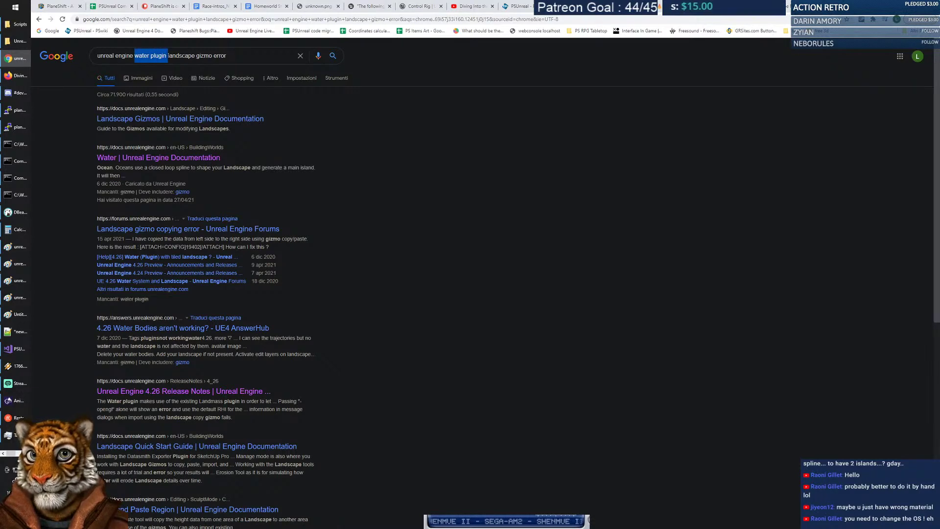
type("4.26")
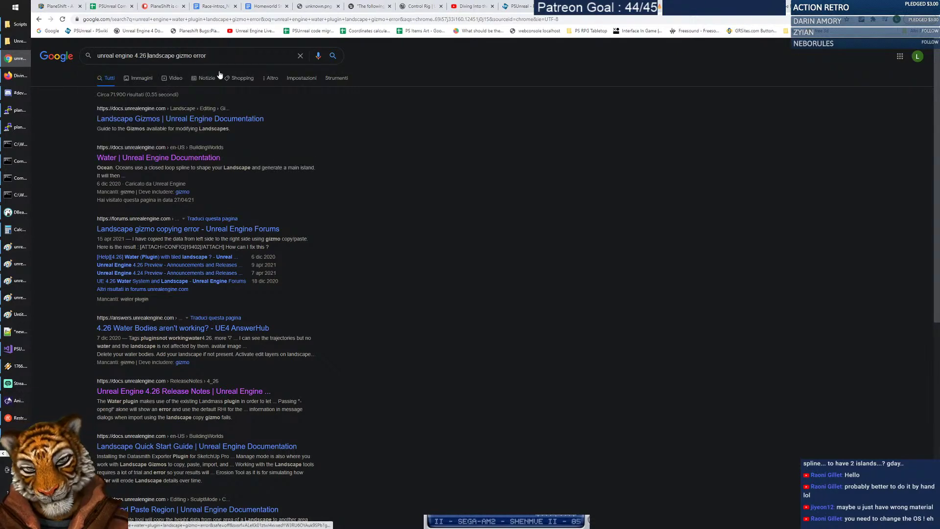
key("ctrl+Right")
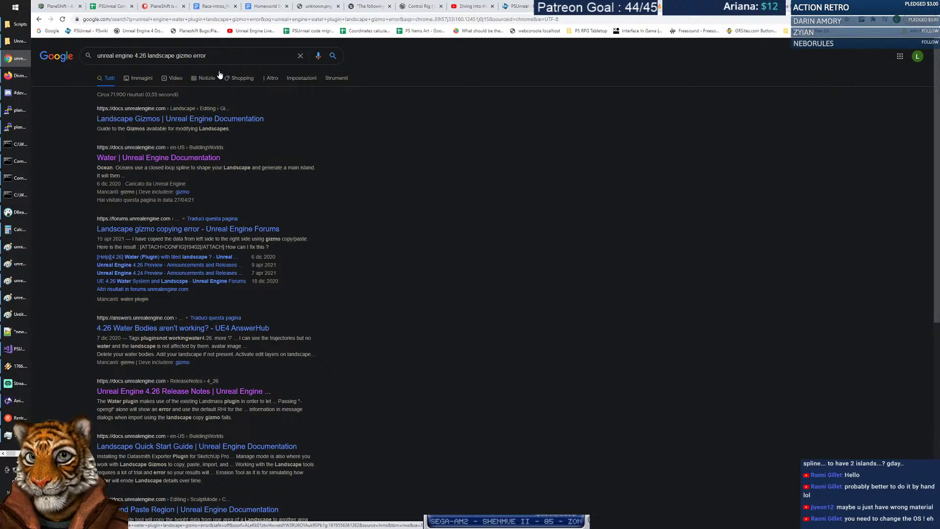
type("checkerbo")
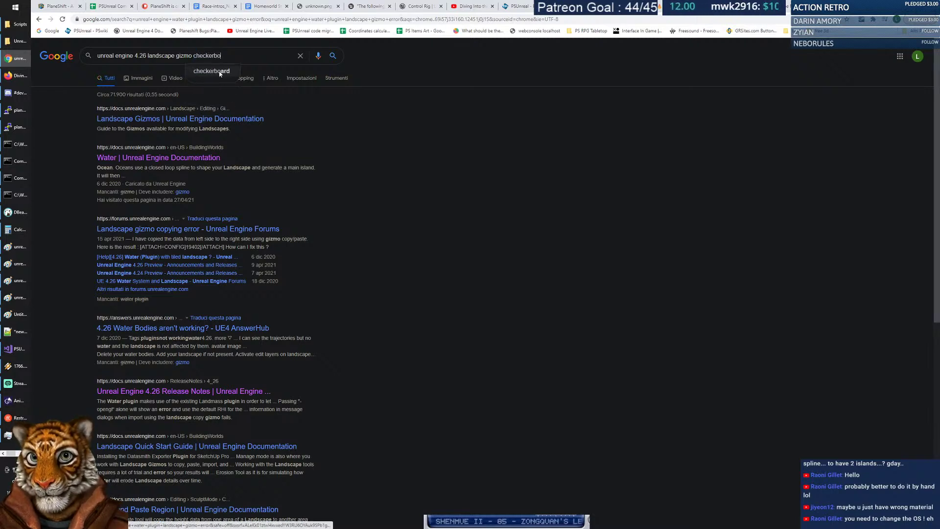
left_click(220, 72)
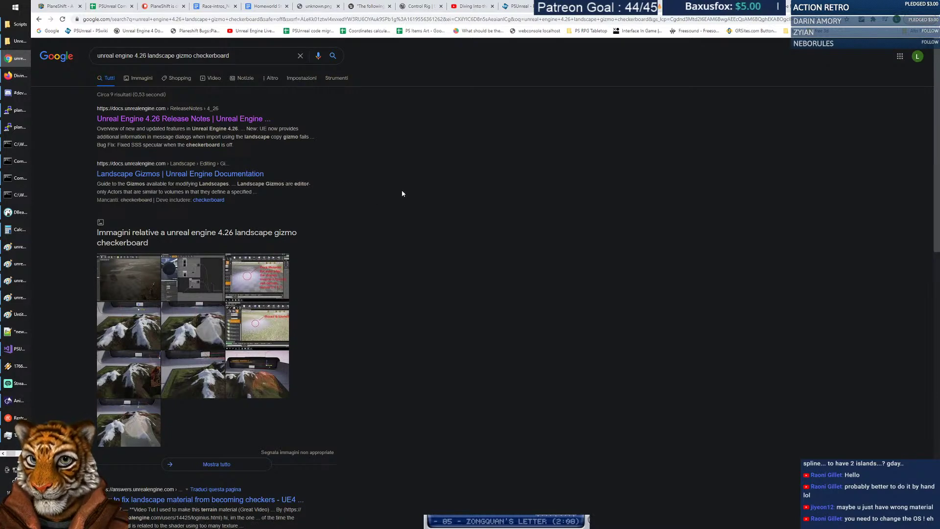
Open the AnswerHub question "How to fix landscape material from becoming checkers" from the image results.
left_click(264, 277)
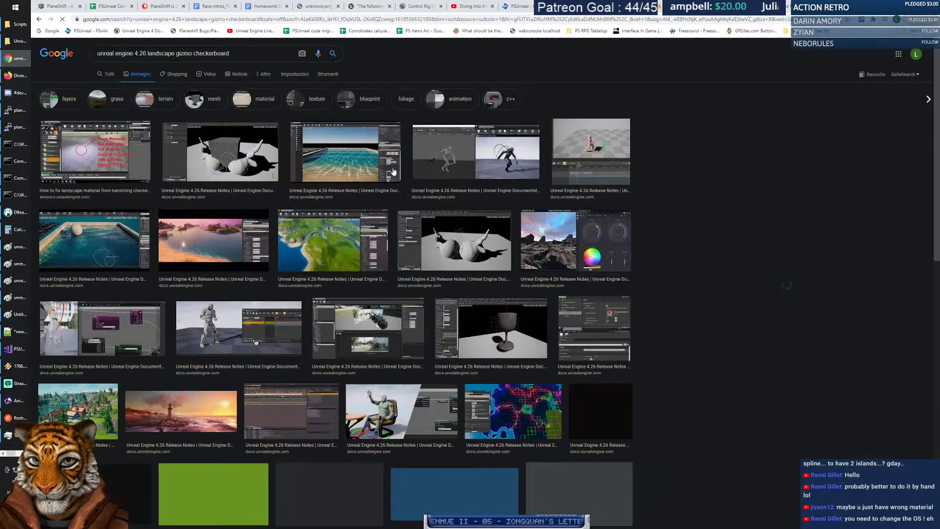
left_click(103, 107)
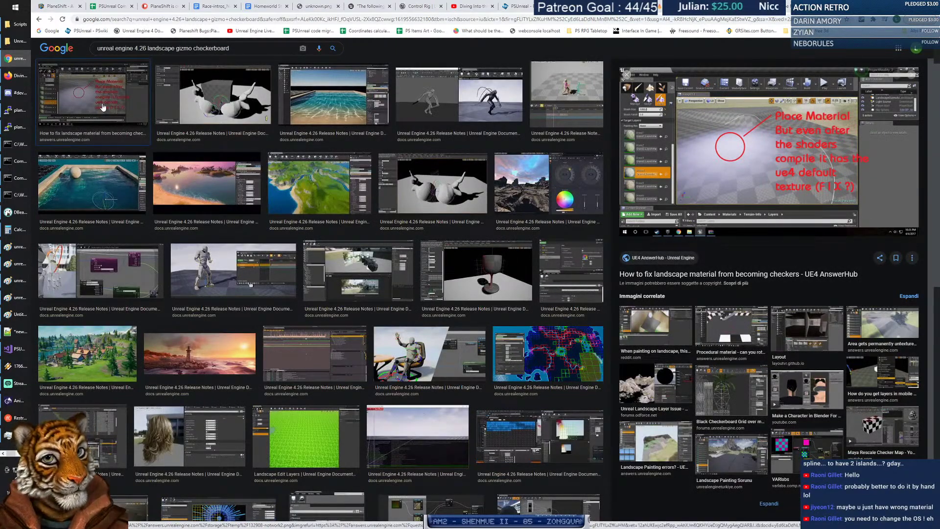
left_click(102, 106)
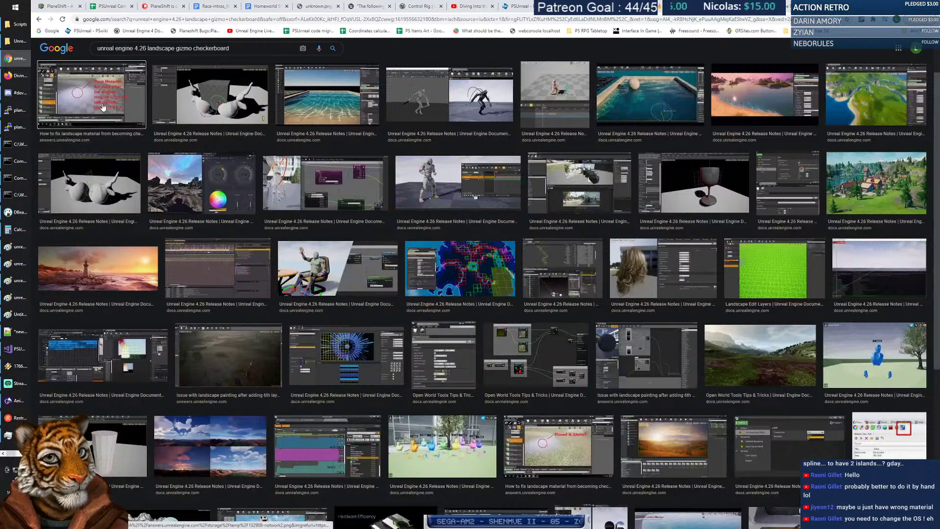
left_click(111, 114)
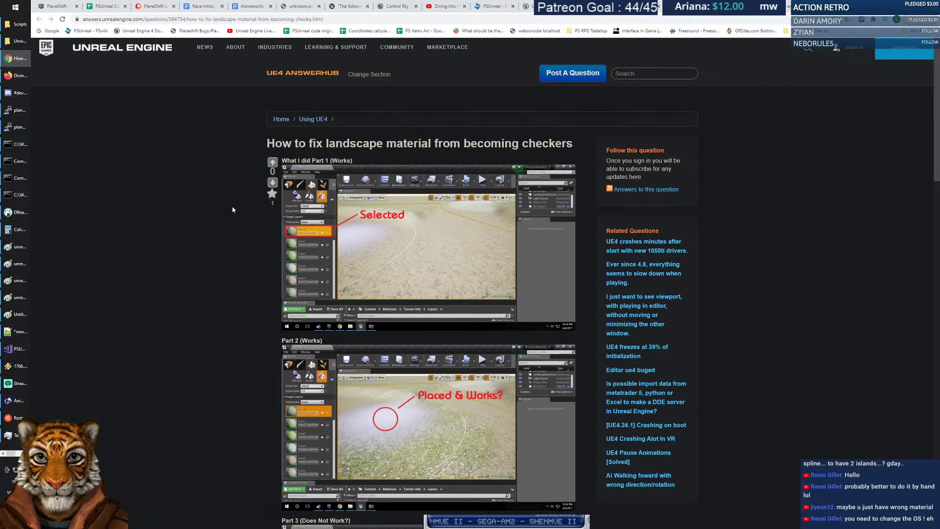
Read the AnswerHub question and its suggested fix, and return to the Google web results.
scroll(232, 208, "down", 6)
scroll(232, 210, "down", 7)
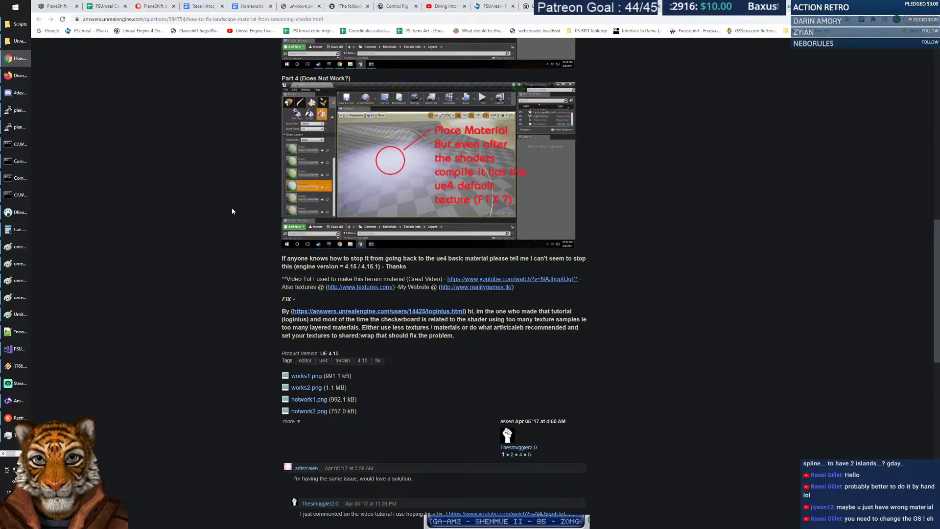
scroll(231, 207, "down", 4)
scroll(231, 208, "up", 8)
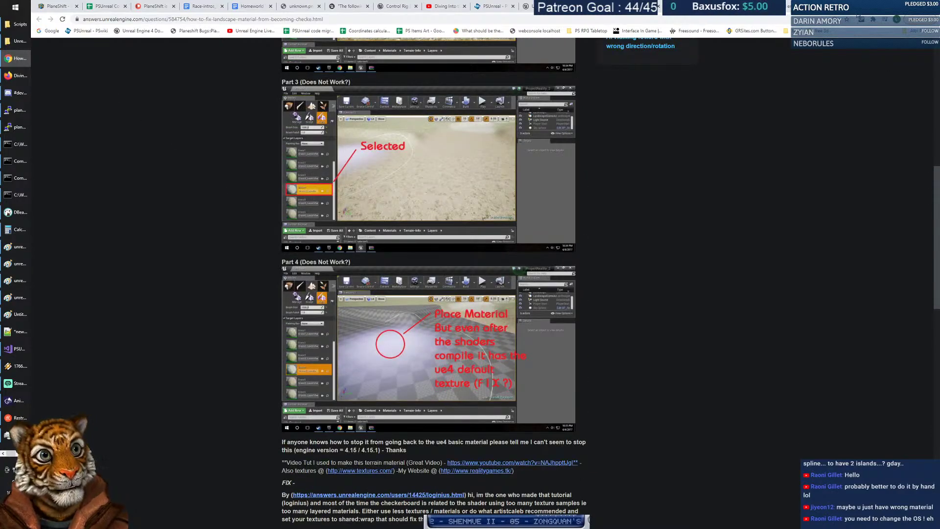
key("alt+Left")
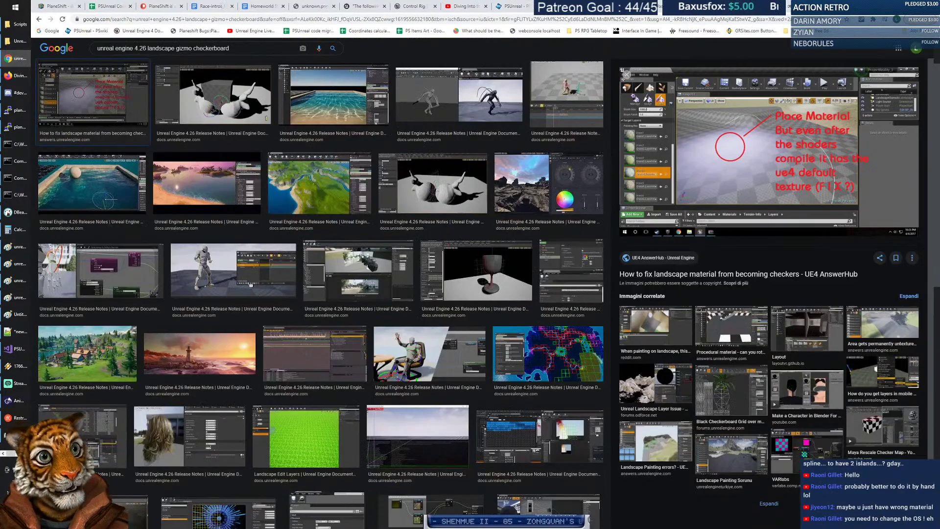
left_click(39, 20)
left_click(39, 20)
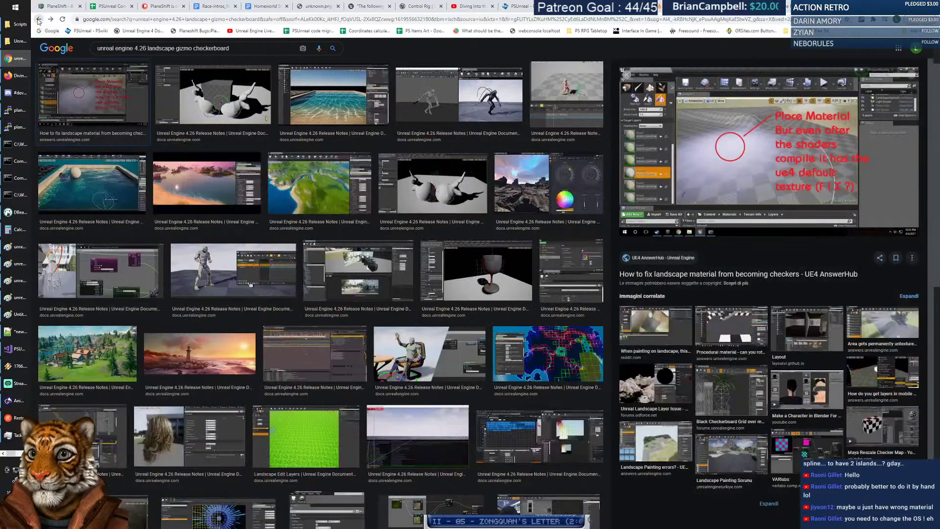
left_click(39, 20)
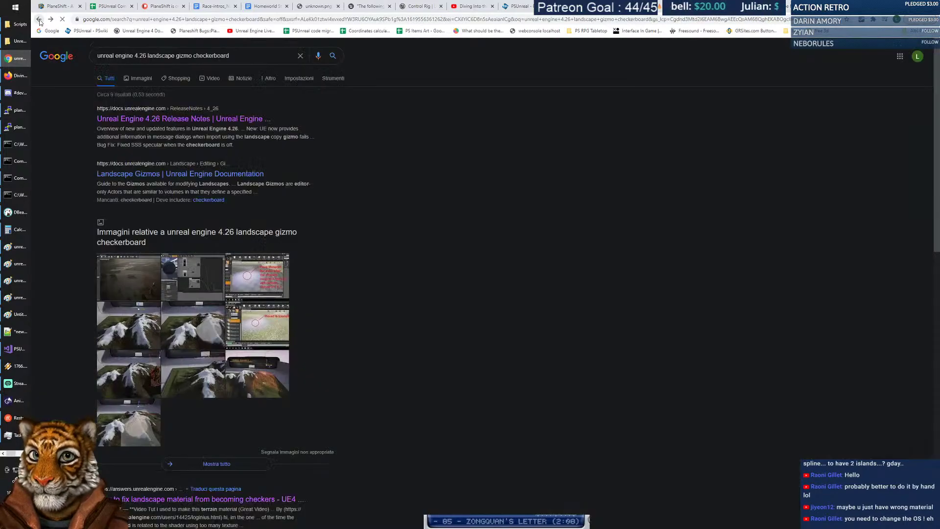
Read the forum thread "Landscape Goes to standard grey checkered material" and go back to the search results.
scroll(410, 204, "down", 4)
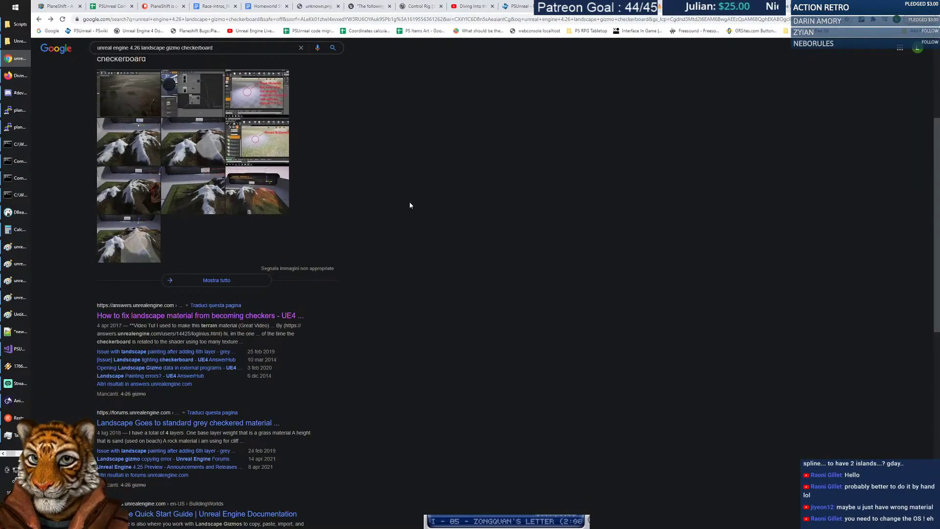
scroll(409, 205, "up", 1)
scroll(409, 205, "down", 2)
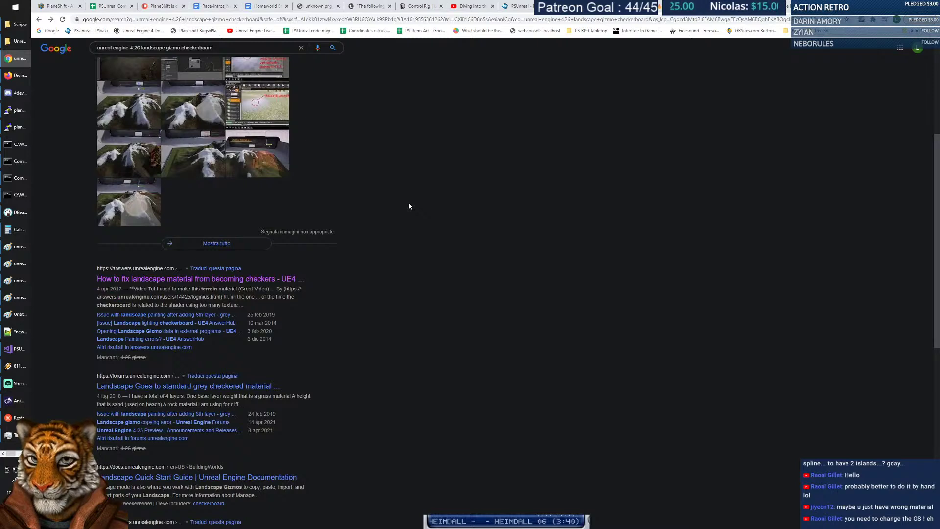
scroll(409, 206, "down", 3)
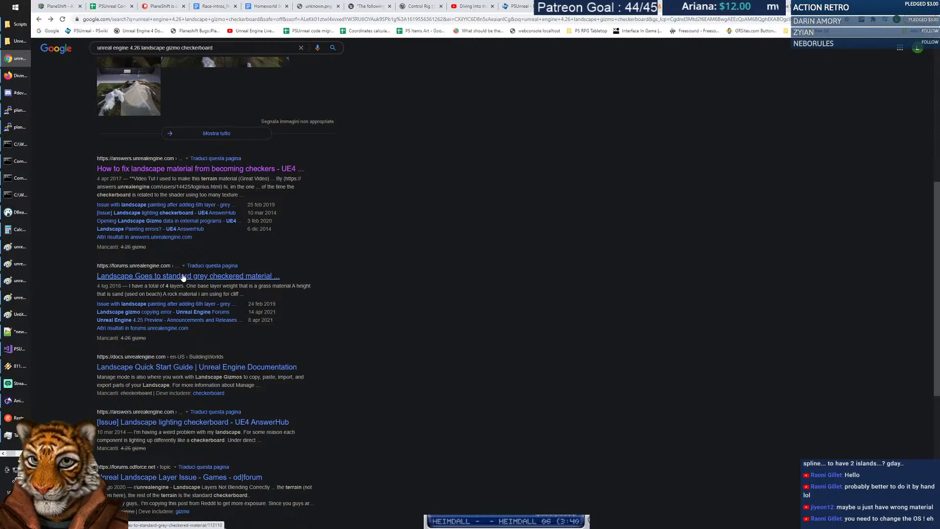
left_click(183, 277)
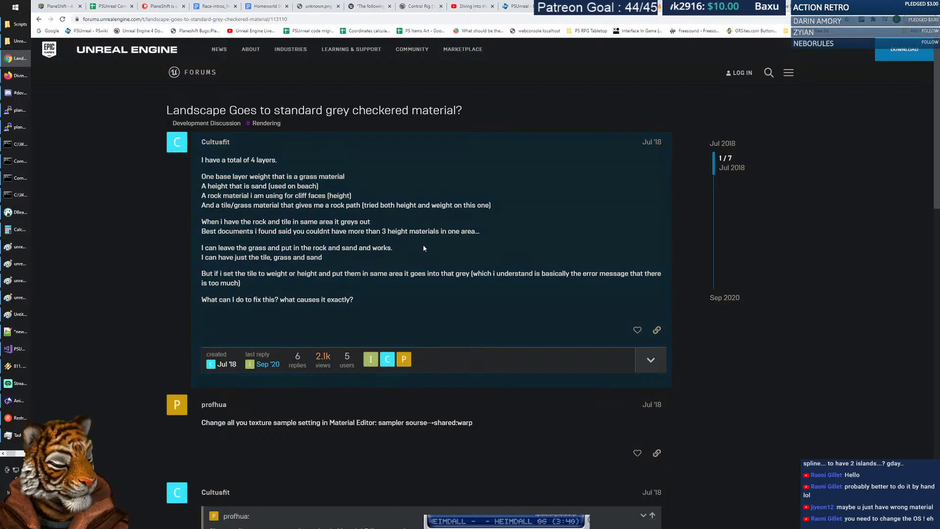
left_click_drag(200, 176, 526, 296)
left_click(492, 291)
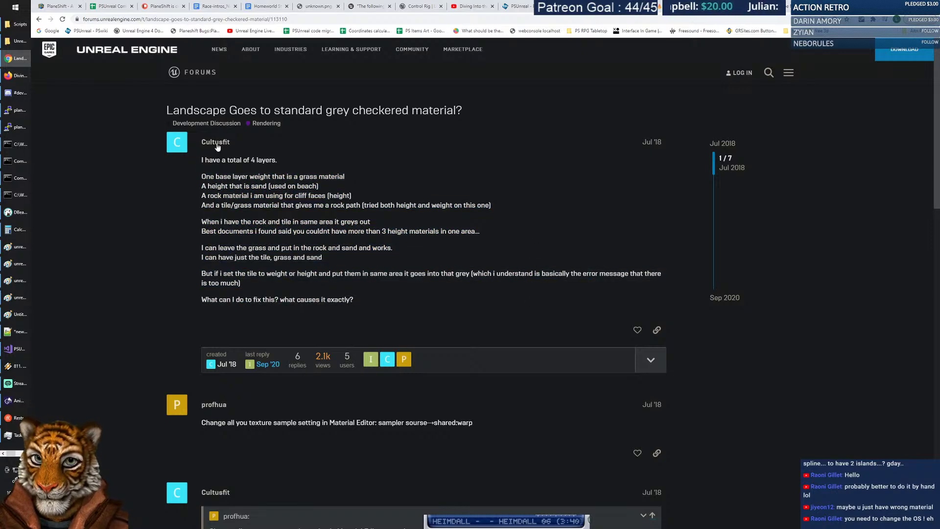
left_click(39, 20)
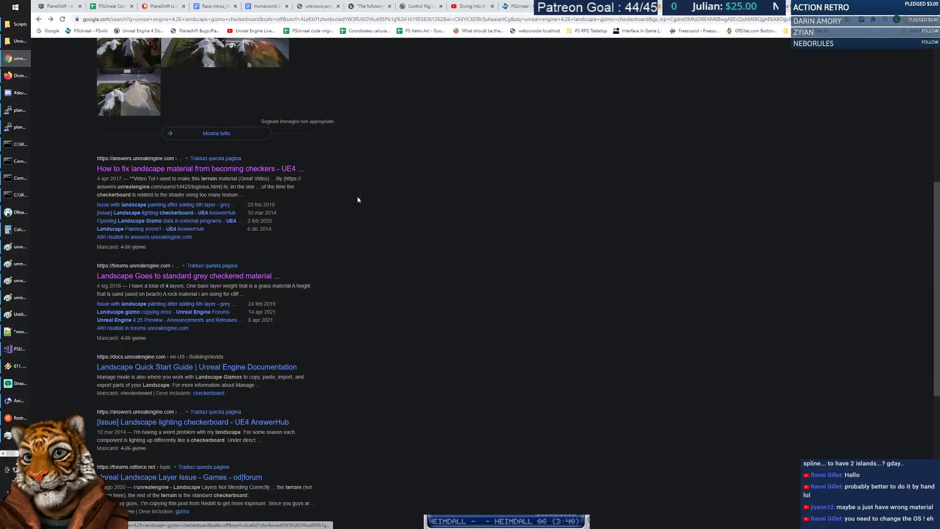
Restrict the Google results to the last month (Ultimo mese).
scroll(380, 223, "up", 6)
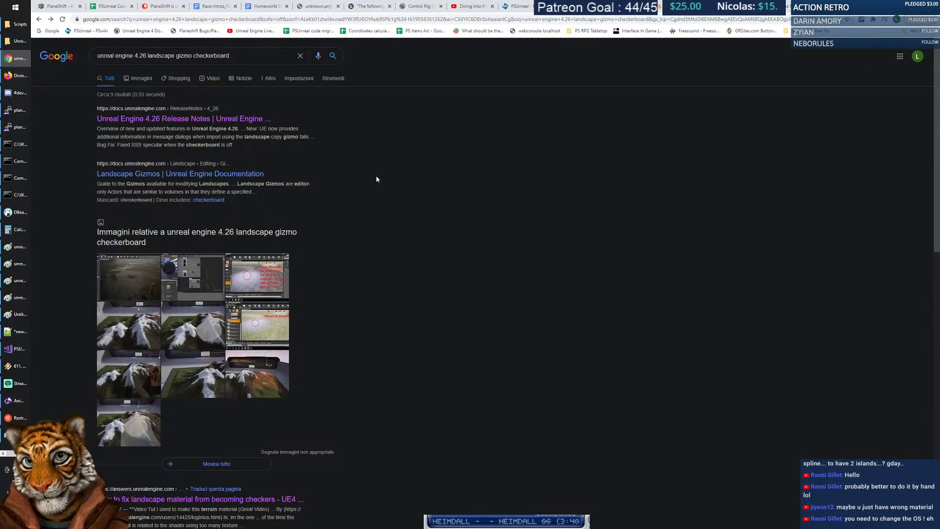
left_click(333, 79)
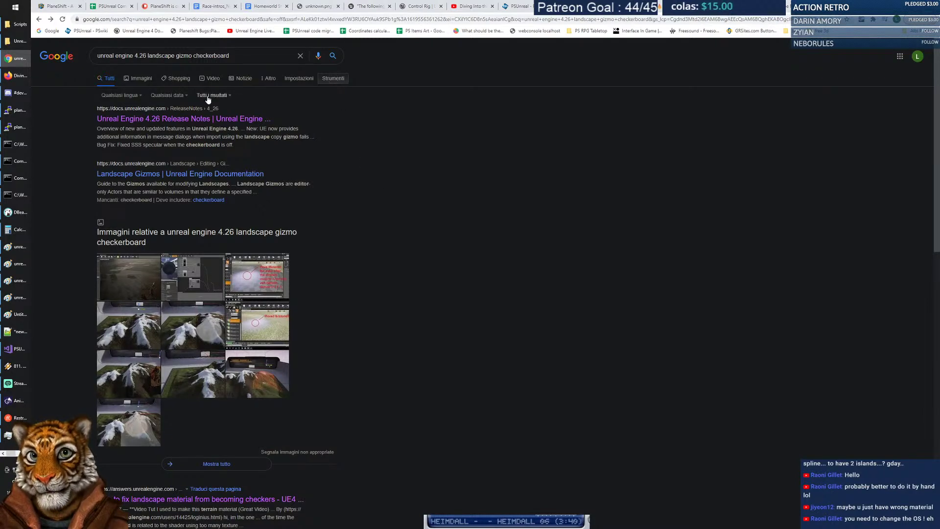
left_click(166, 95)
left_click(174, 152)
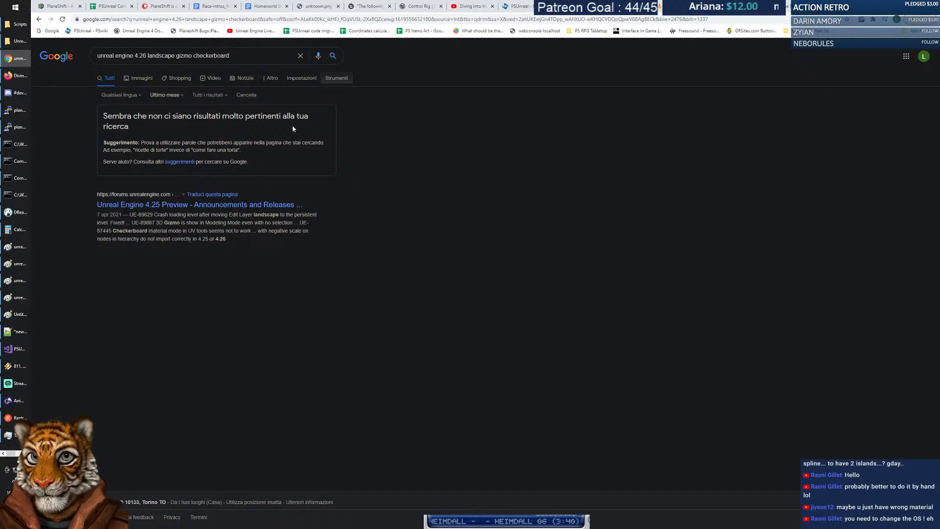
Search Google for "unreal engine 4.26 landscape gizmo problem" within the last month and skim the results.
double_click(211, 56)
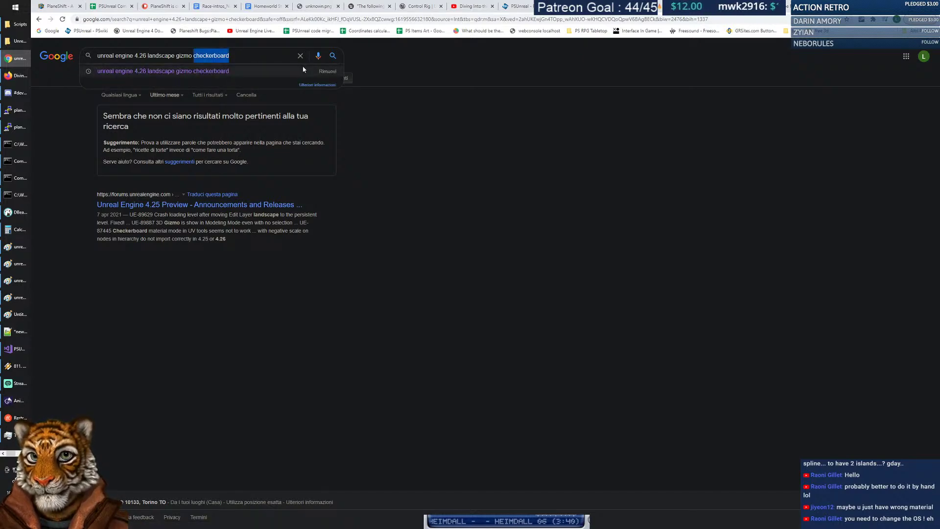
type("problem")
key("Return")
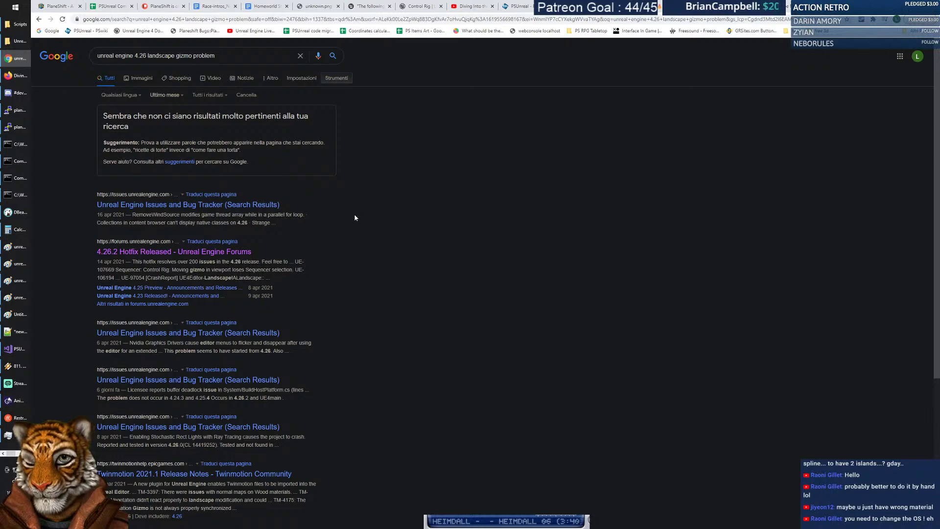
scroll(366, 224, "down", 3)
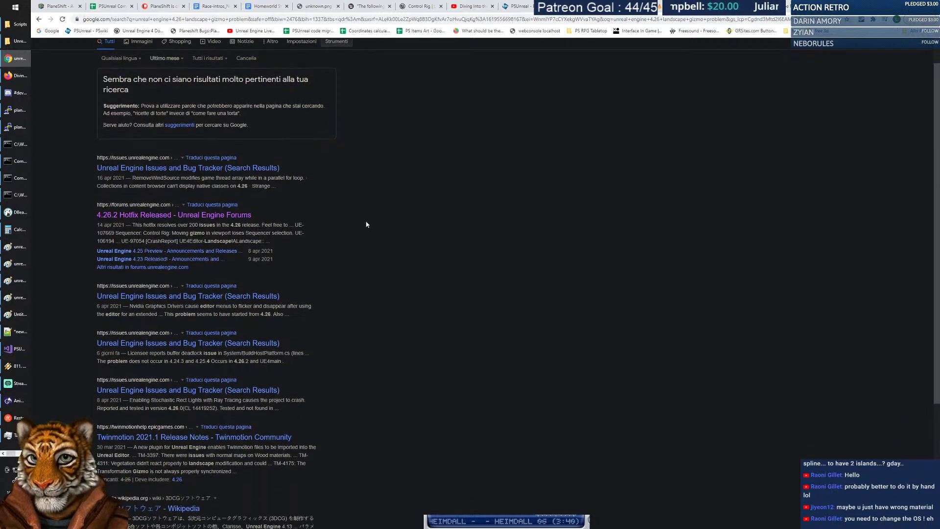
scroll(366, 225, "up", 3)
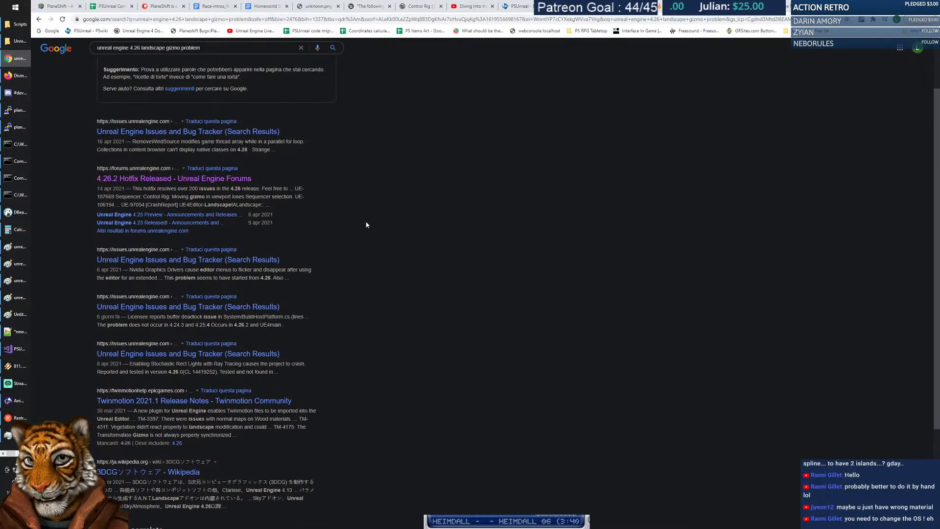
Switch to Unreal Editor, select the LandscapeStreamingProxy, and compare the landscape's appearance under the Smooth, Manage, Paint and Sculpt tools.
key("alt+Tab")
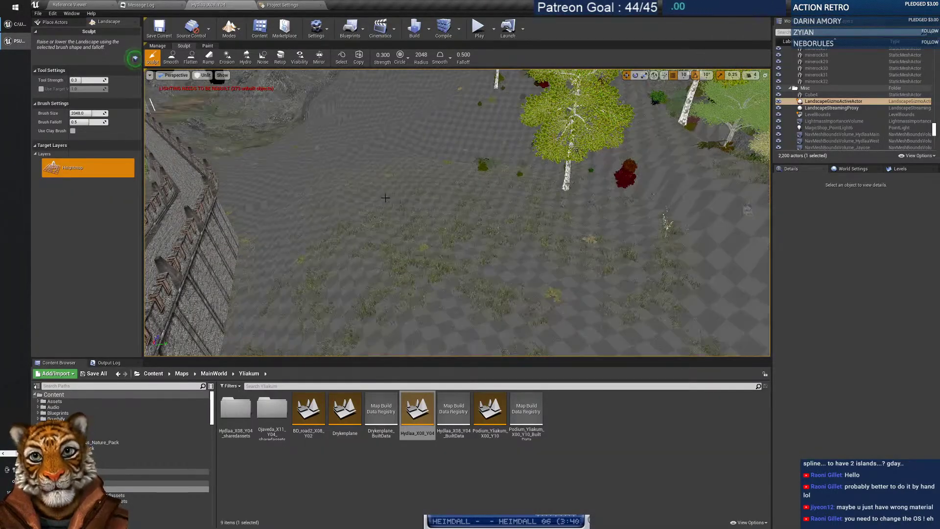
right_click_drag(442, 233, 594, 209)
right_click(442, 233)
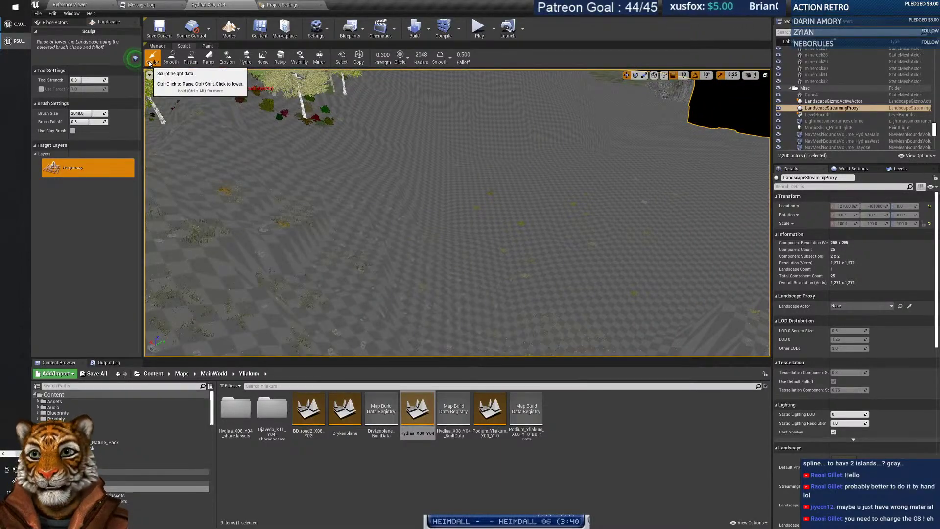
left_click(171, 57)
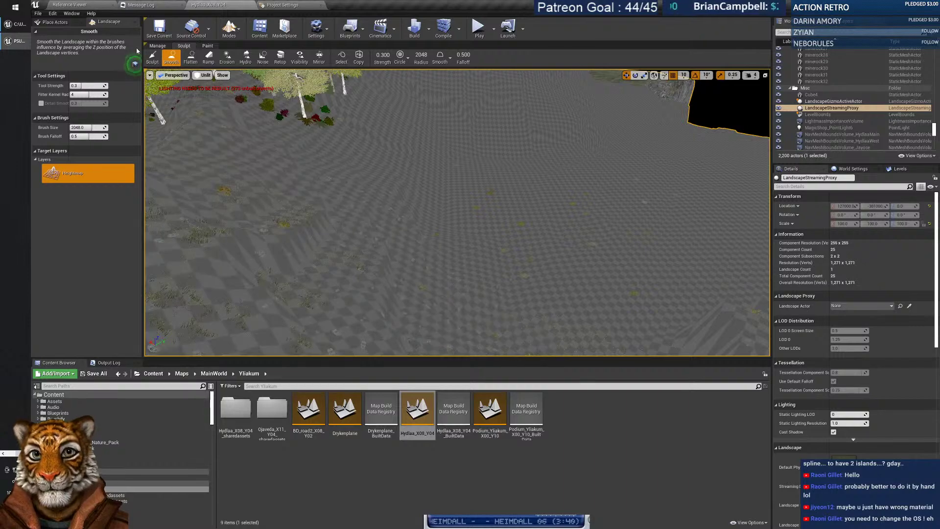
left_click(157, 46)
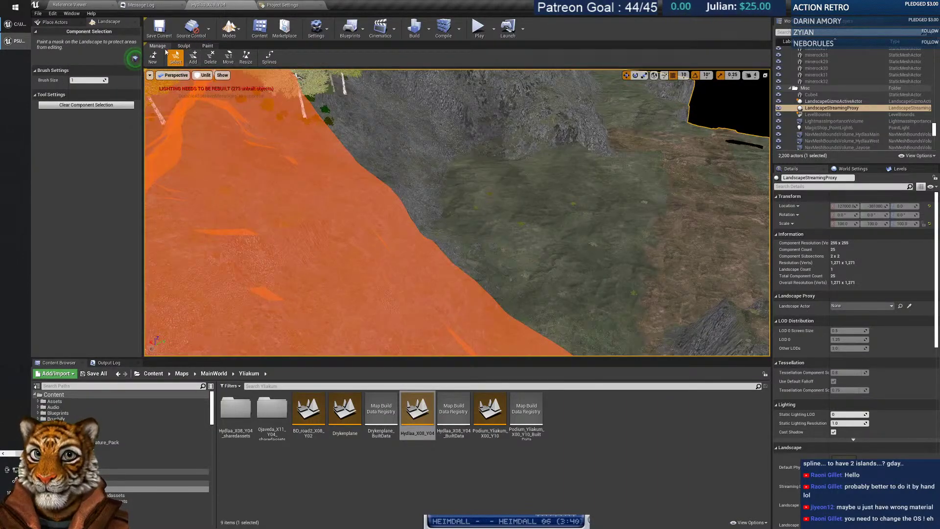
left_click(207, 45)
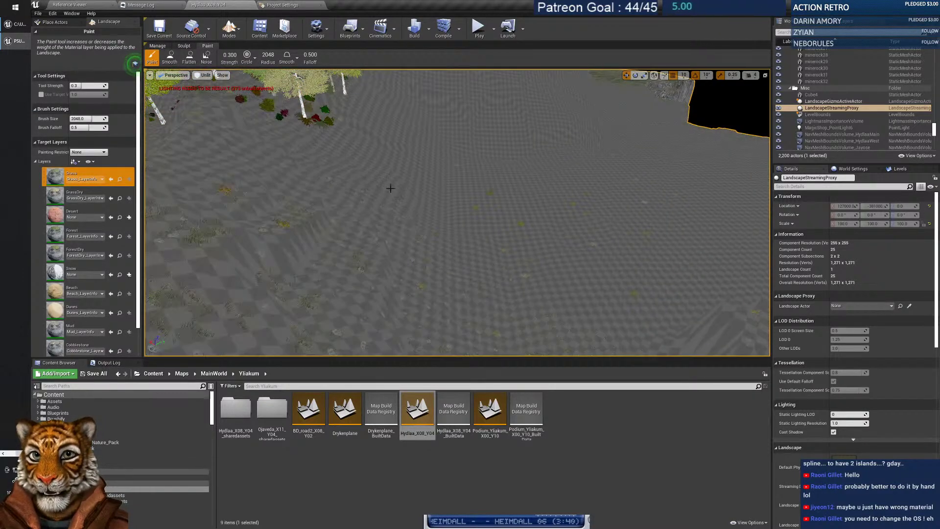
left_click(185, 46)
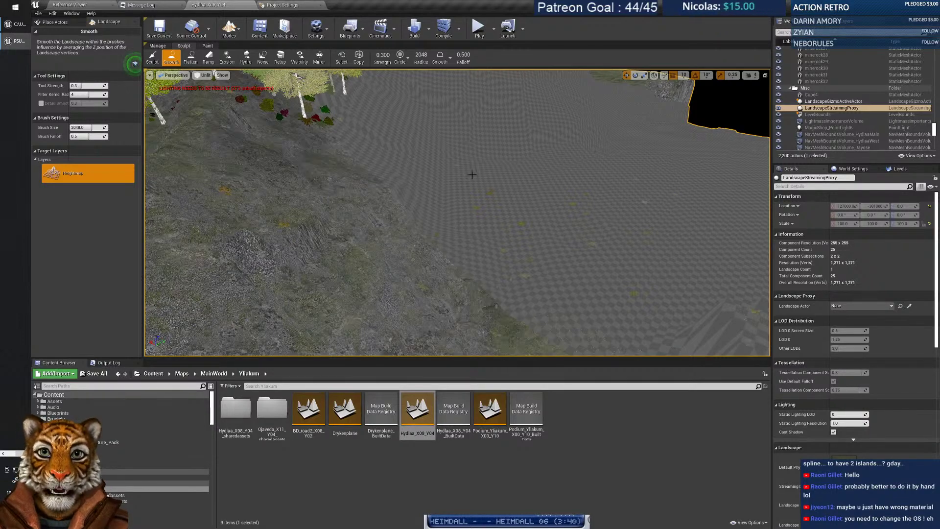
Enlarge the editor's log console, find the landscape material warnings, and copy the one about PatternBrushMaterial_Smooth.uasset.
left_click(16, 42)
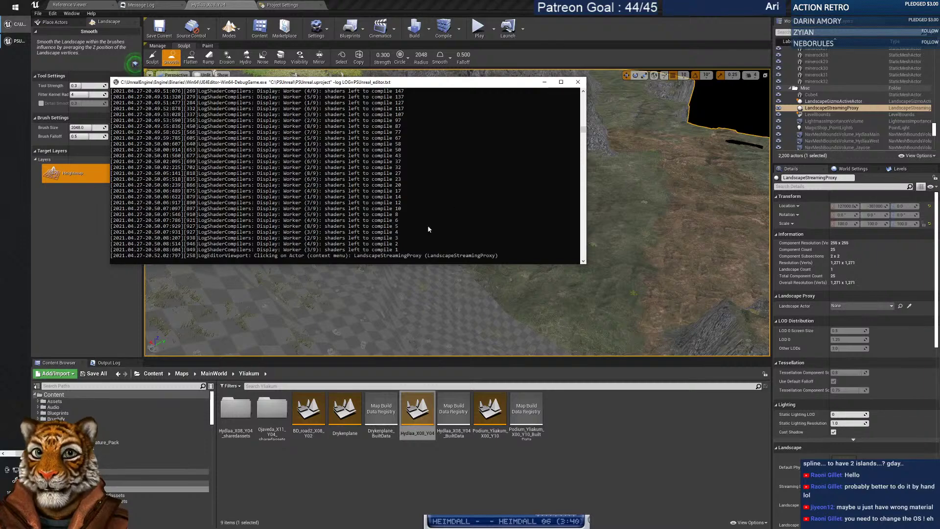
left_click_drag(372, 265, 372, 487)
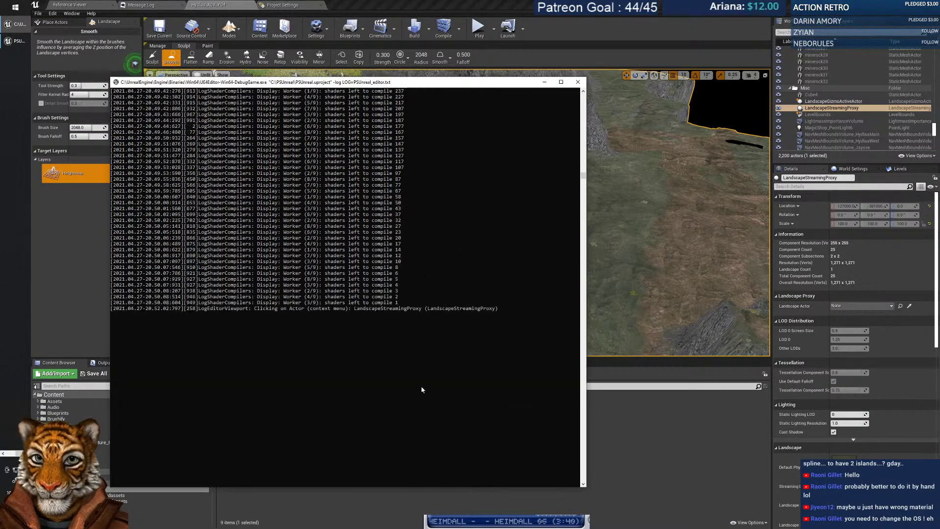
scroll(416, 375, "up", 12)
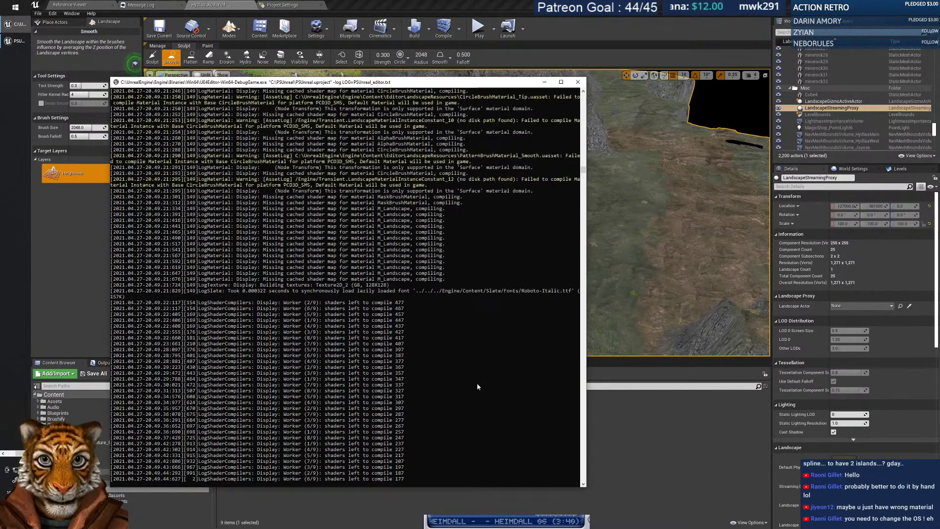
scroll(472, 385, "up", 6)
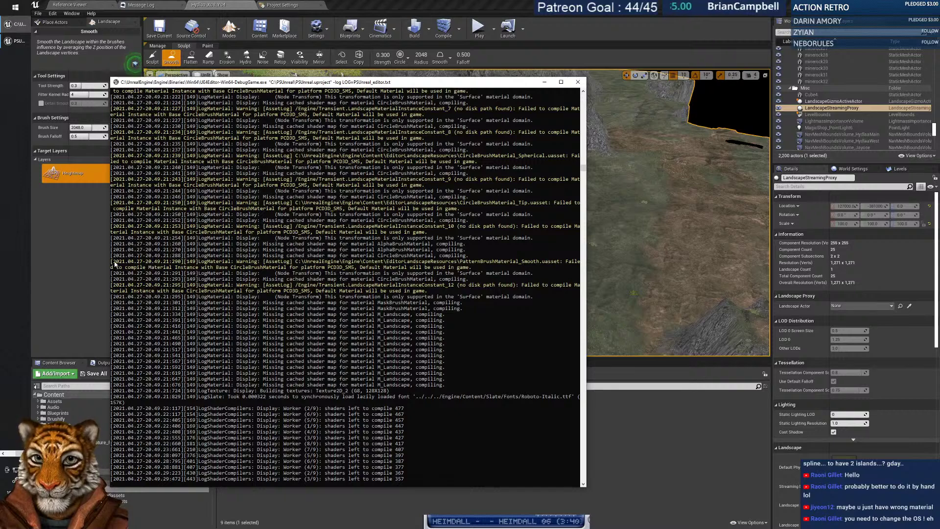
left_click_drag(114, 265, 602, 269)
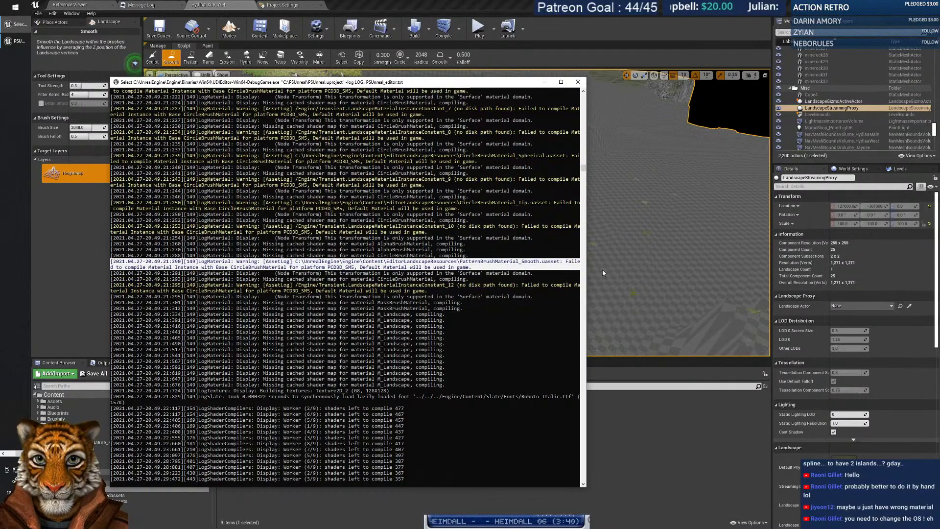
right_click(473, 270)
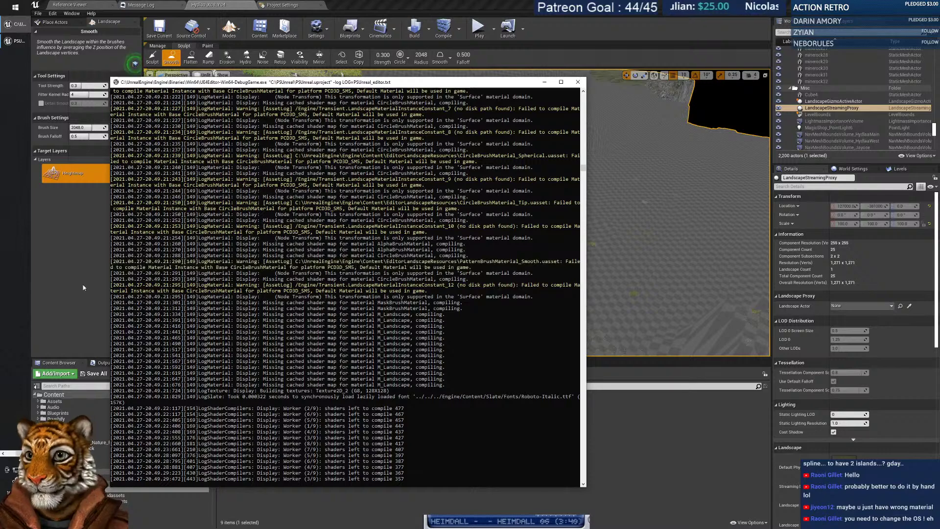
Switch to Notepad++ and paste the copied material warning near the beginning of the "new 1" document.
mouse_move(9, 108)
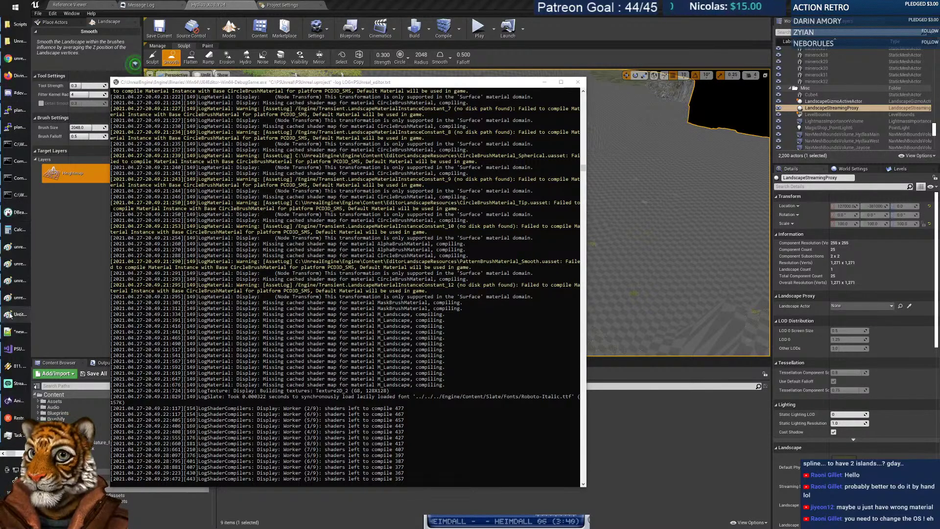
left_click(19, 331)
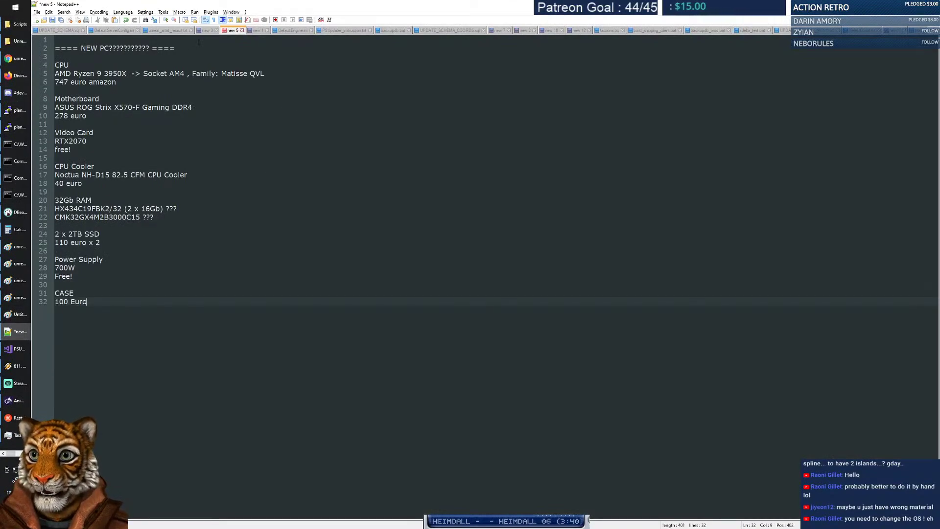
left_click(256, 31)
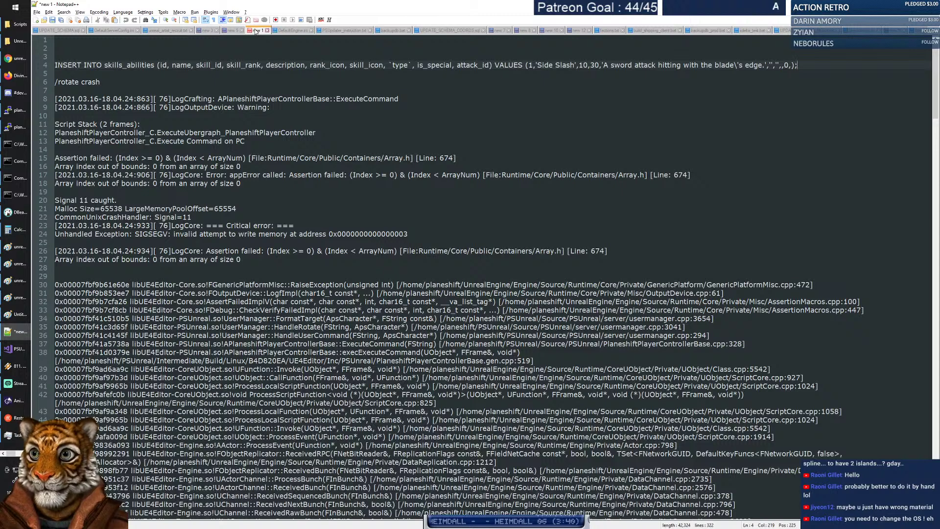
type("[2021.04.27-20.49.21:290][149]LogMaterial: Warning: [AssetLog] C:\\UnrealEngine\\Engine\\Content\\EditorLandscapeResources\\PatternBrushMaterial_Smooth.uasset: Failed to compile Material Instance with Base CircleBrushMaterial for platform PCD3D_SM5, Default Material will be used in game.")
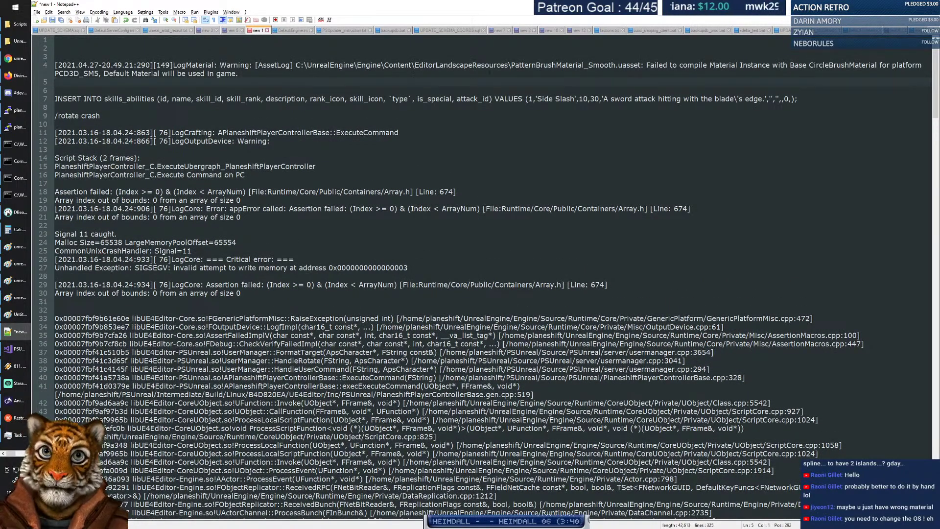
Examine the pasted warning for the failing asset's name and its folder path in the engine content.
left_click_drag(413, 65, 609, 69)
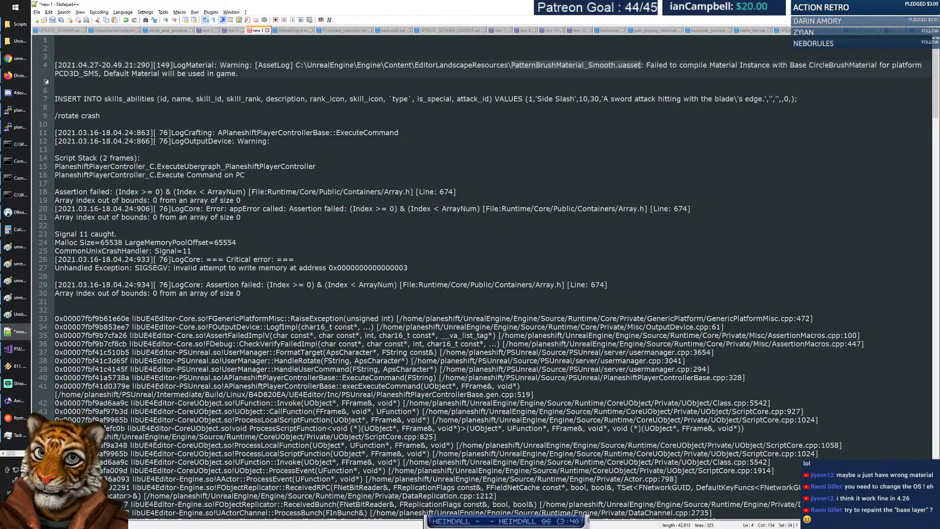
left_click_drag(238, 74, 55, 66)
left_click(261, 72)
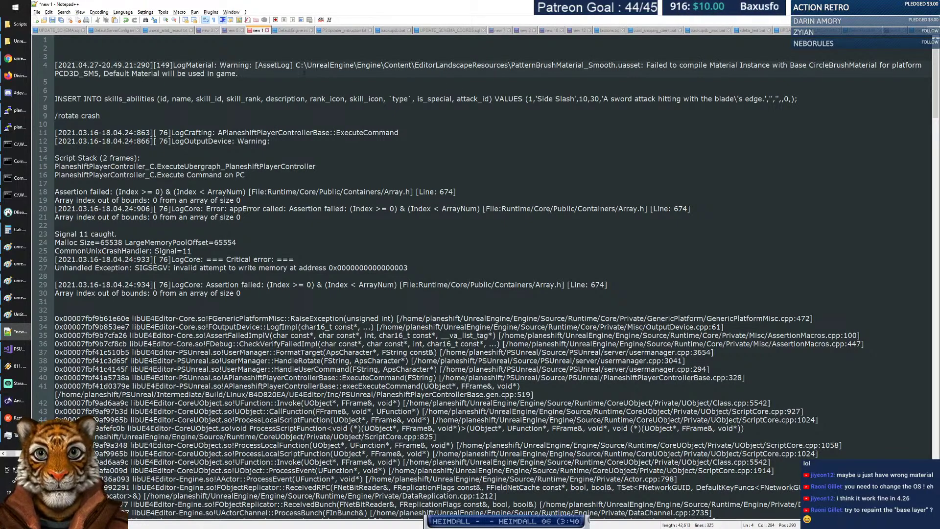
left_click_drag(295, 65, 449, 66)
double_click(451, 66)
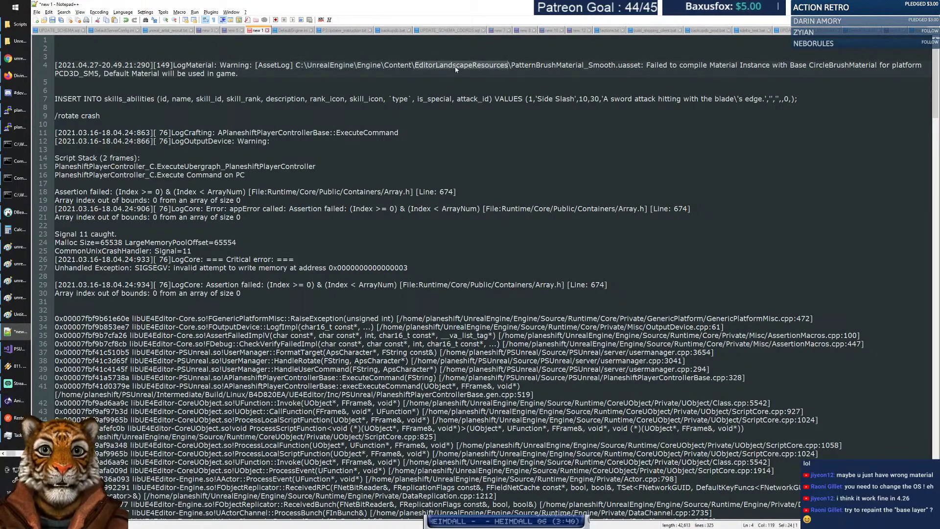
Return to Unreal Editor and browse the Engine Content to the EditorLandscapeResources folder named in the warning.
key("alt+Tab")
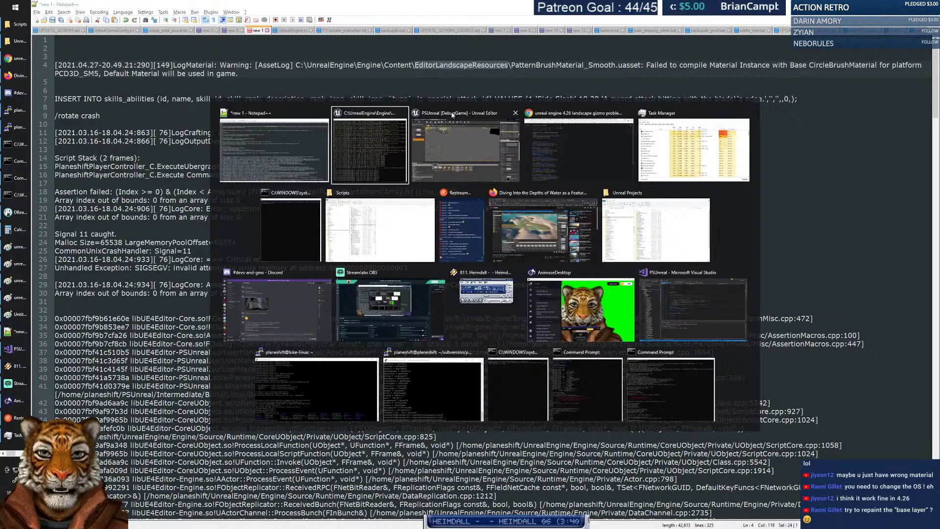
left_click(448, 117)
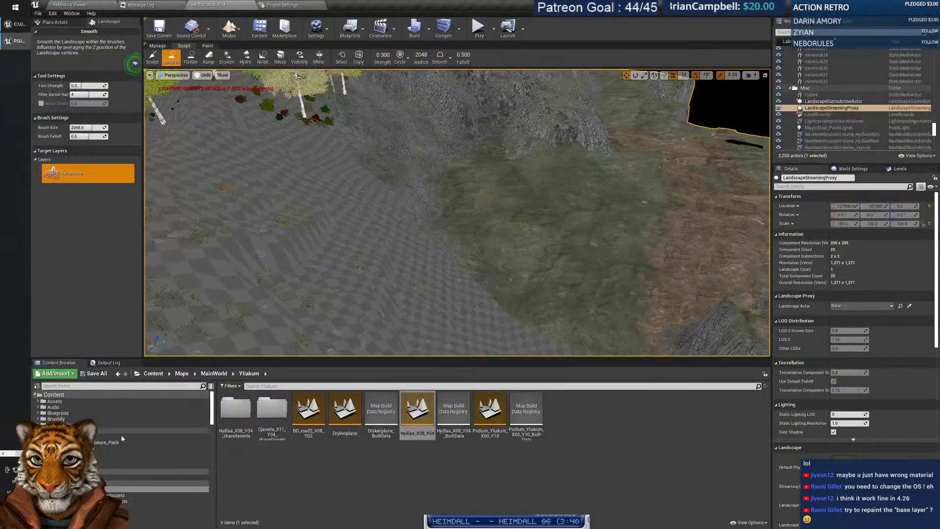
scroll(122, 433, "down", 10)
scroll(121, 421, "up", 3)
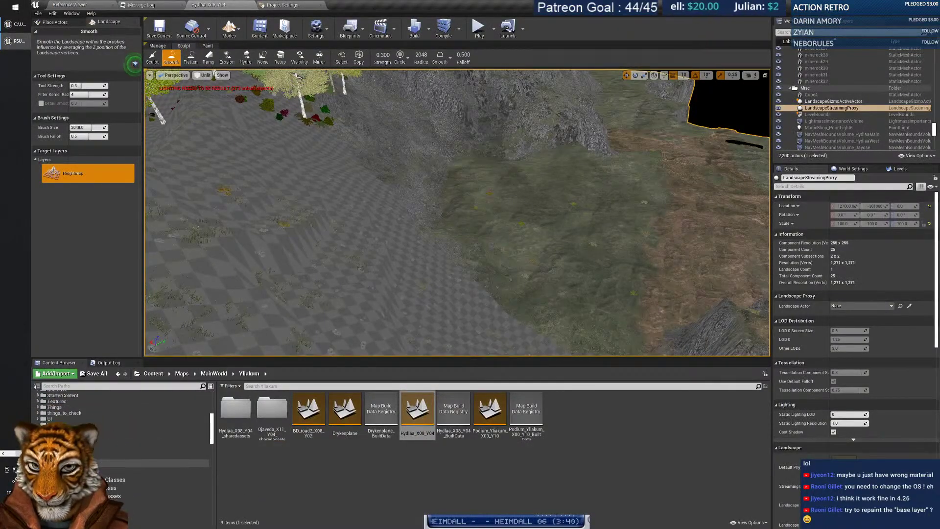
left_click(153, 464)
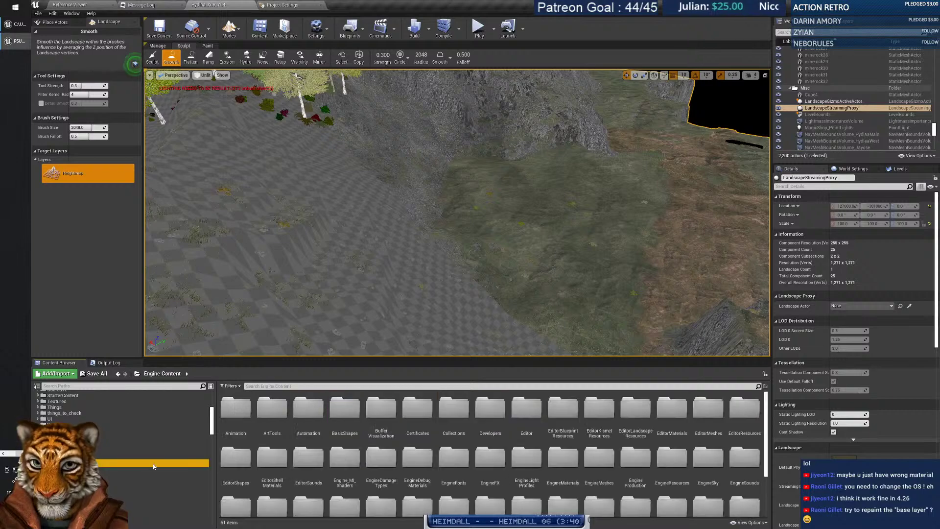
key("alt+Tab")
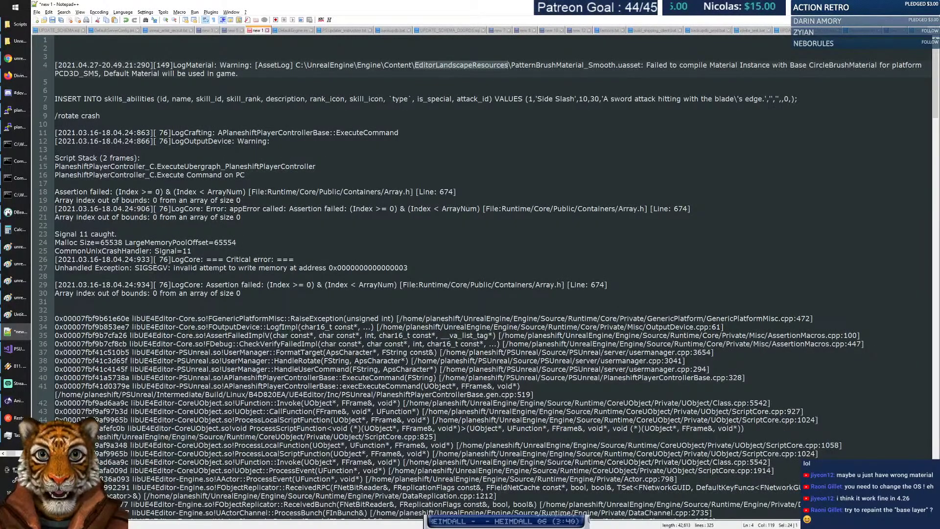
key("alt+Tab")
scroll(110, 452, "down", 2)
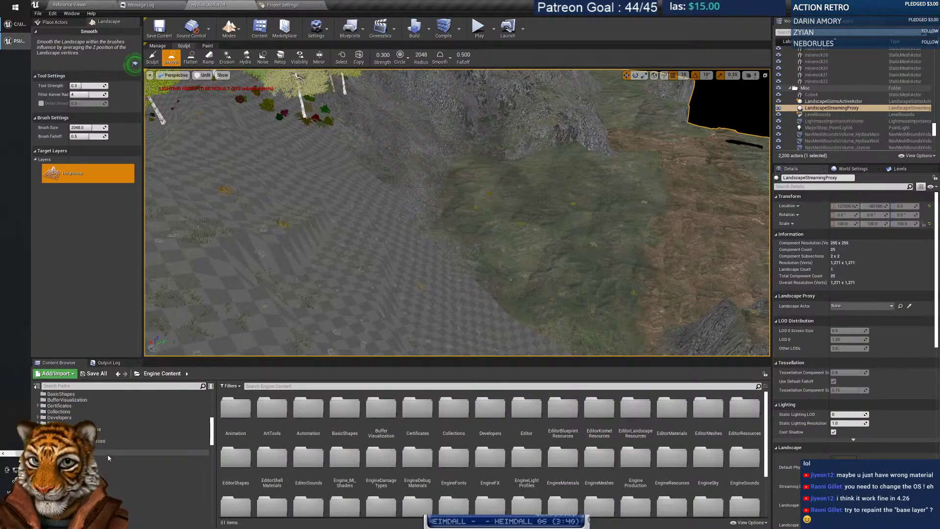
left_click(109, 441)
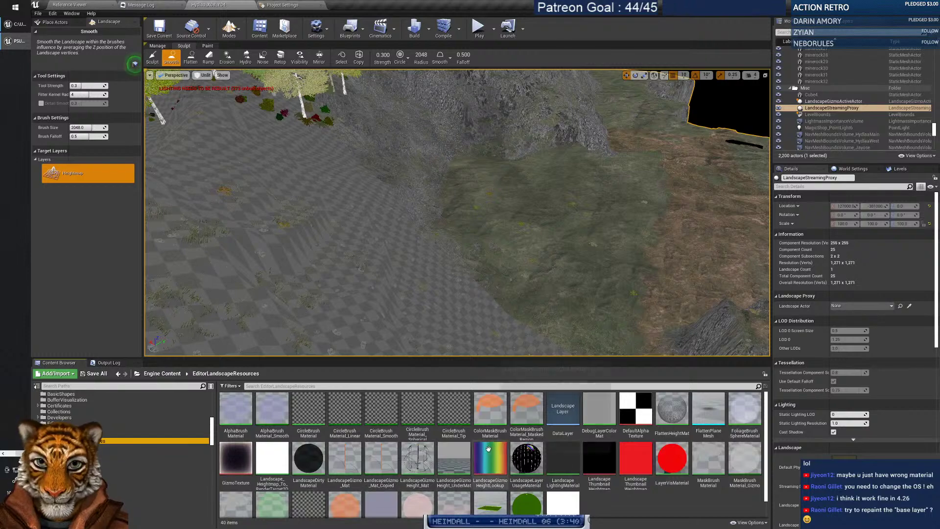
Inspect the PatternBrushMaterial_Smooth instance, locate its parent CircleBrushMaterial among the engine assets, and close the instance editor.
key("alt+Tab")
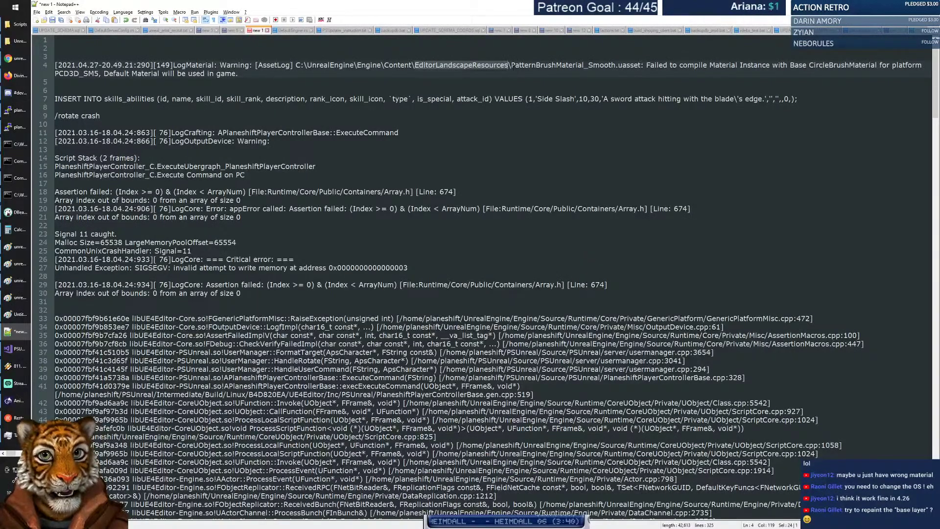
left_click_drag(510, 65, 615, 65)
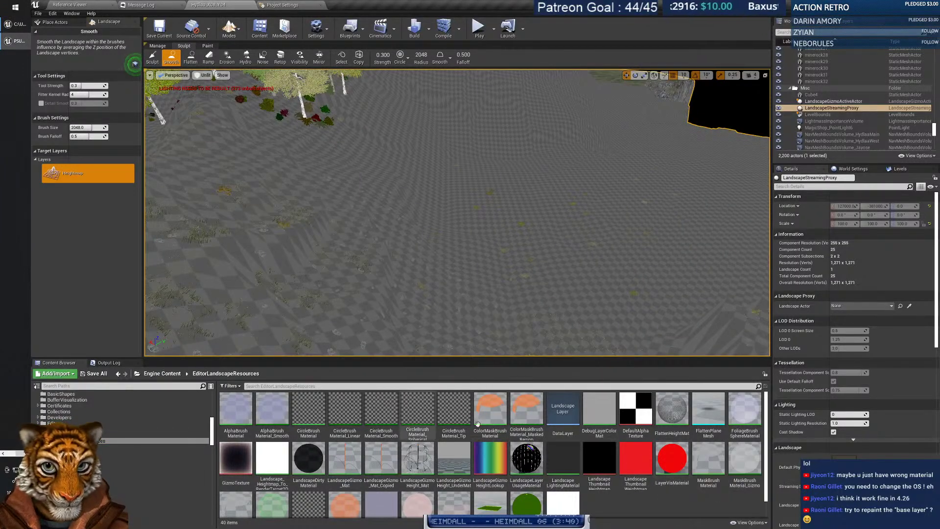
scroll(546, 453, "down", 1)
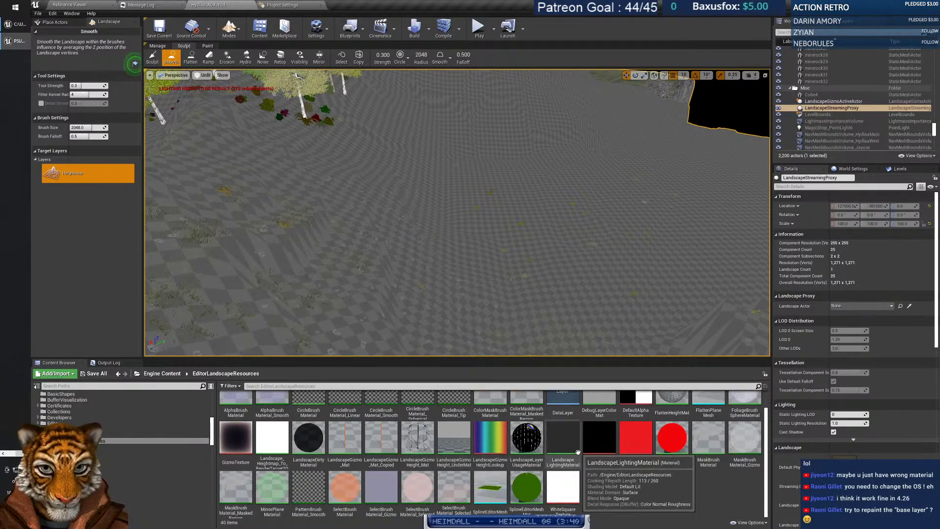
double_click(310, 494)
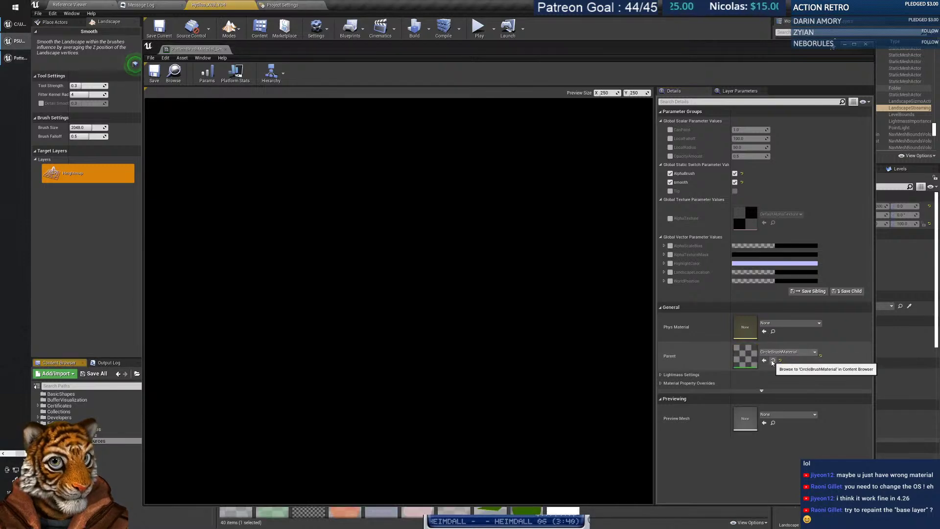
left_click(226, 49)
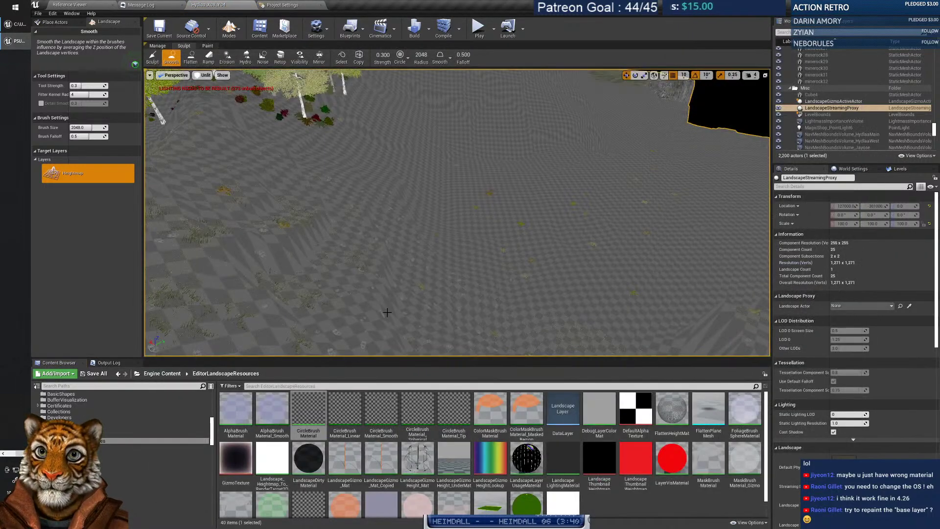
Open CircleBrushMaterial, dock its editor with the other editor windows, and inspect the error on the TransformVector node.
double_click(309, 414)
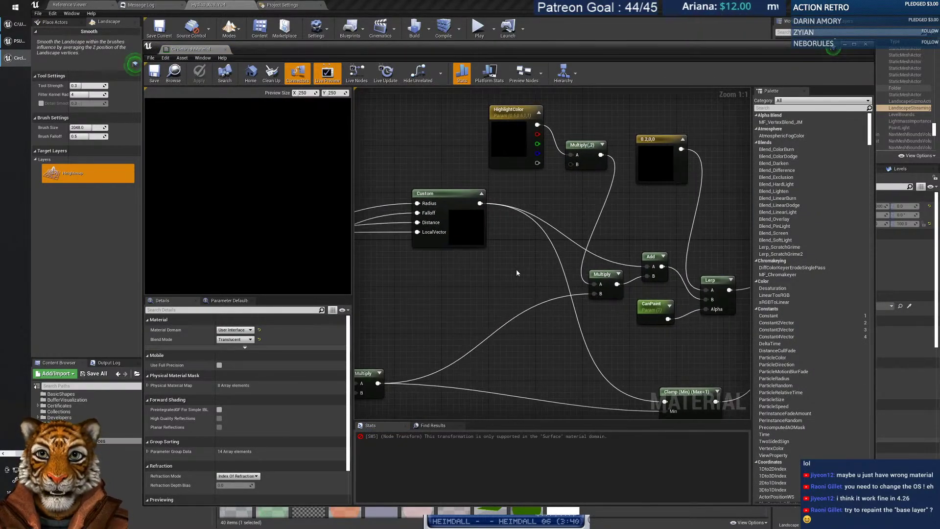
left_click_drag(191, 48, 355, 4)
right_click_drag(360, 109, 638, 123)
right_click_drag(439, 150, 667, 137)
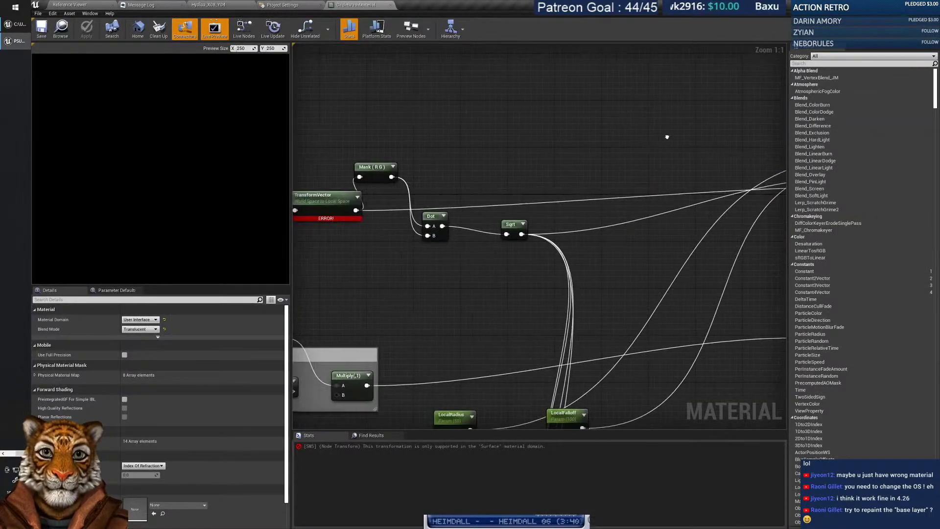
right_click_drag(495, 167, 732, 157)
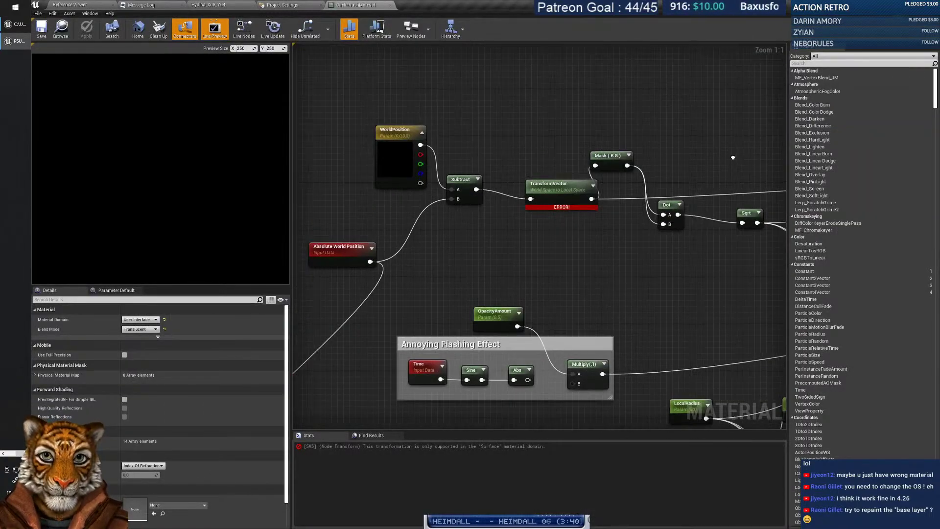
left_click(548, 188)
mouse_move(556, 207)
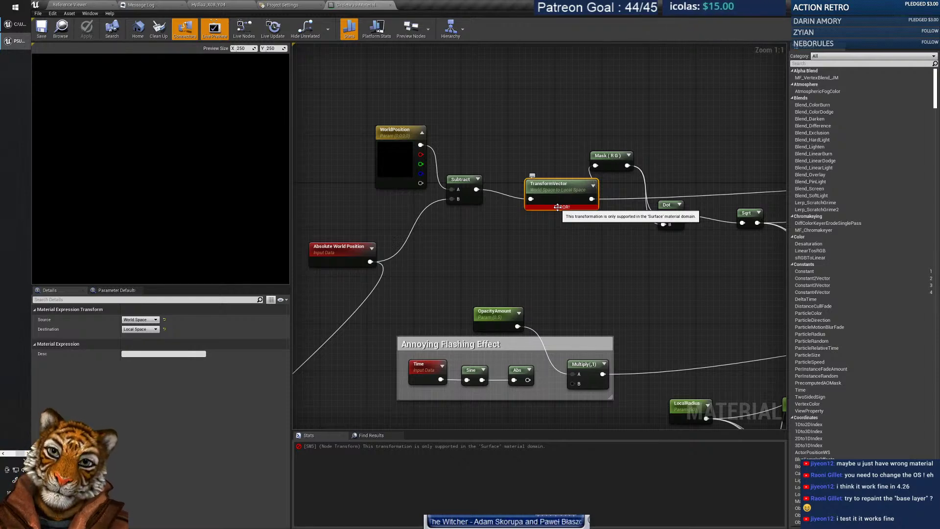
Switch to the Command Prompt at C:\UnrealEngine, list the directory, and check the engine source with git status.
mouse_move(3, 458)
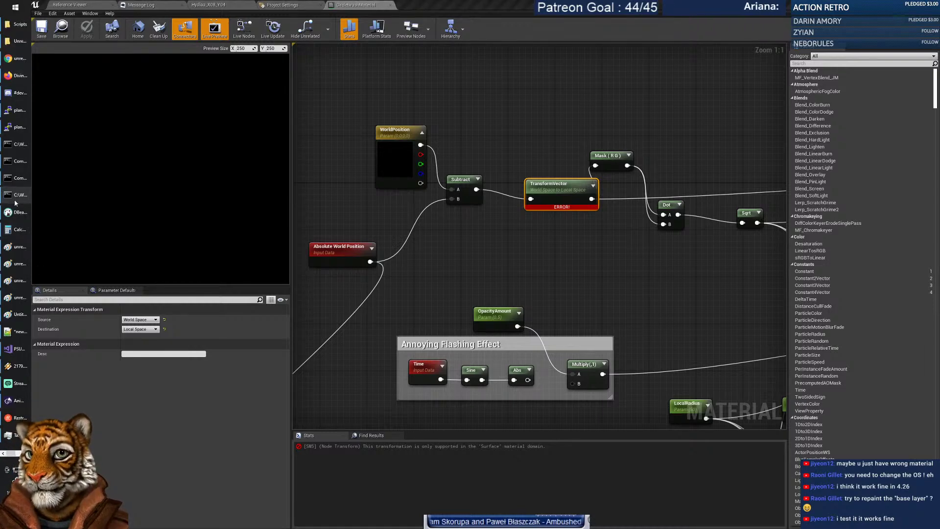
mouse_move(15, 202)
left_click(90, 225)
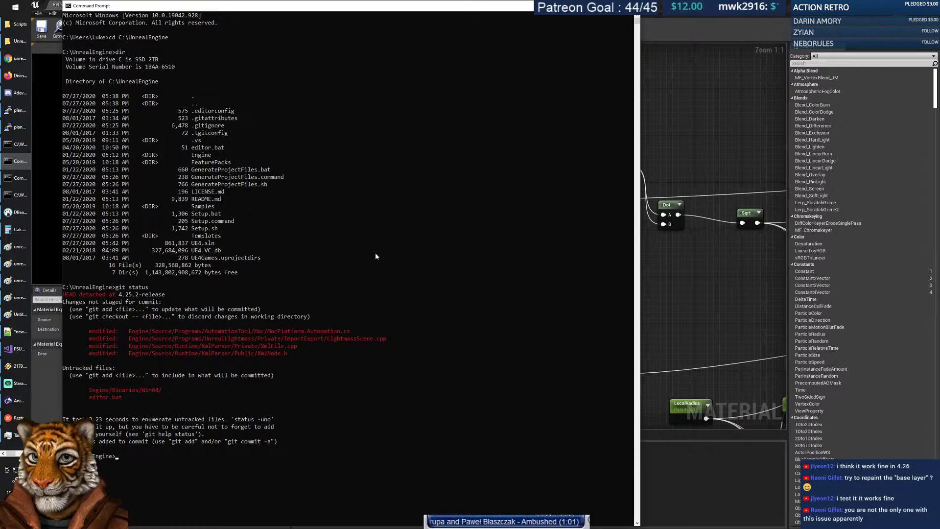
key("Return")
key("Return")
type("dir")
key("Return")
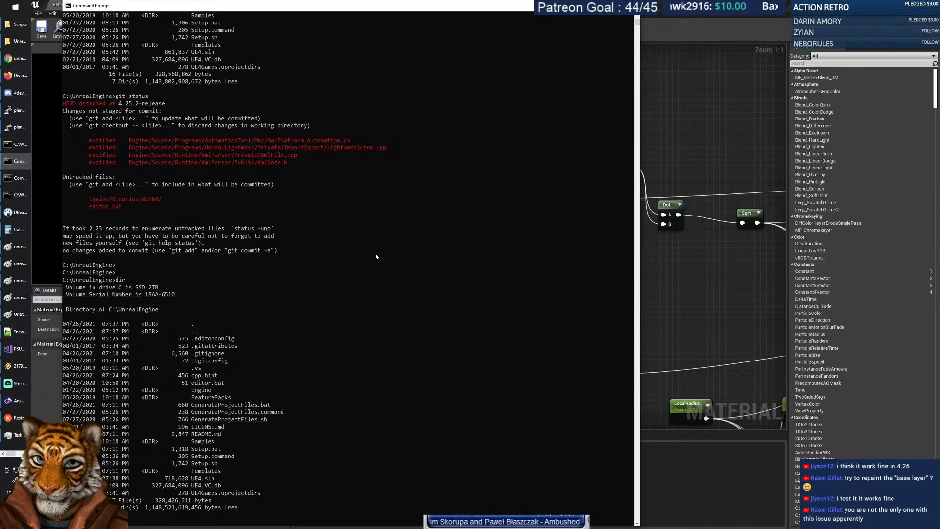
type("git status")
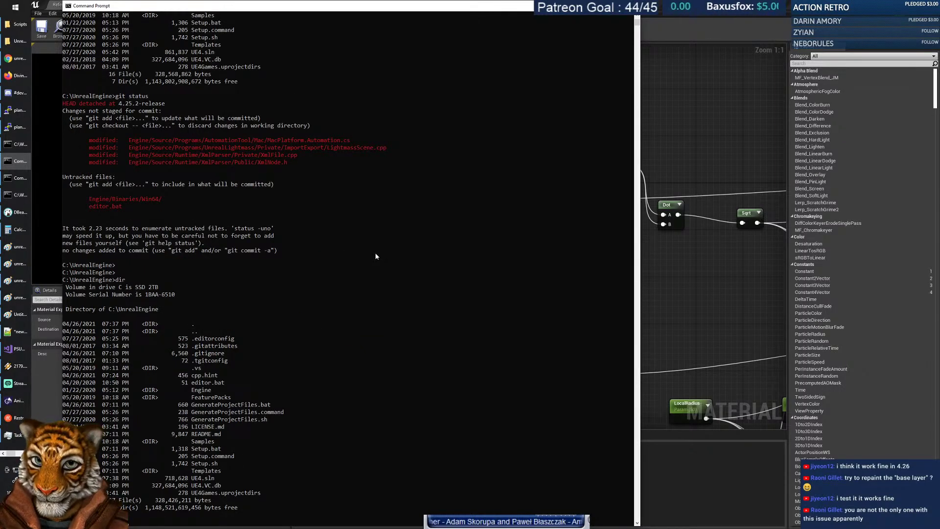
key("Return")
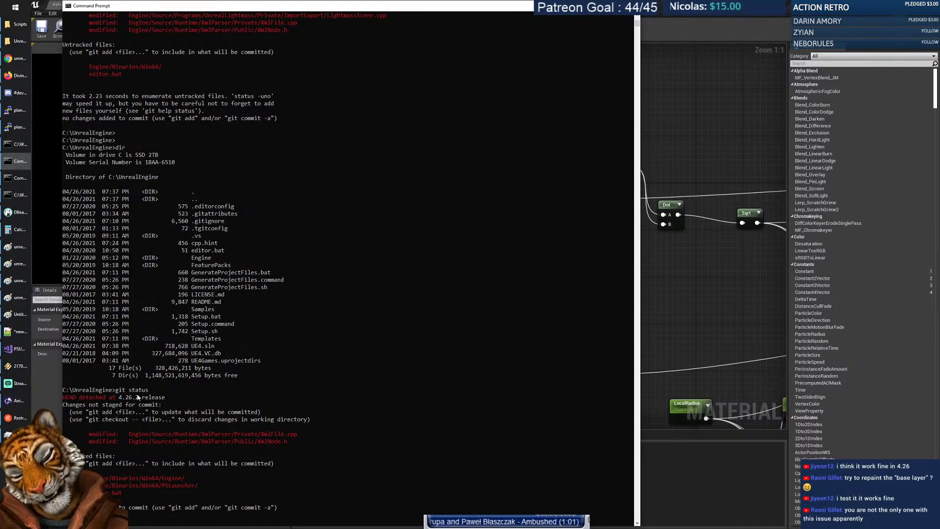
Compare the git status output with the material graph, and read the TransformVector node's error message again.
left_click(660, 4)
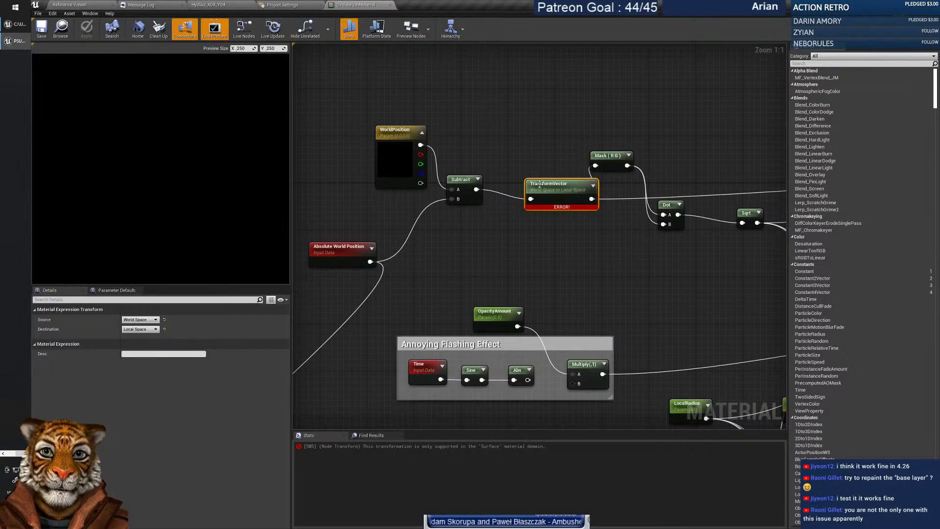
key("alt+Tab")
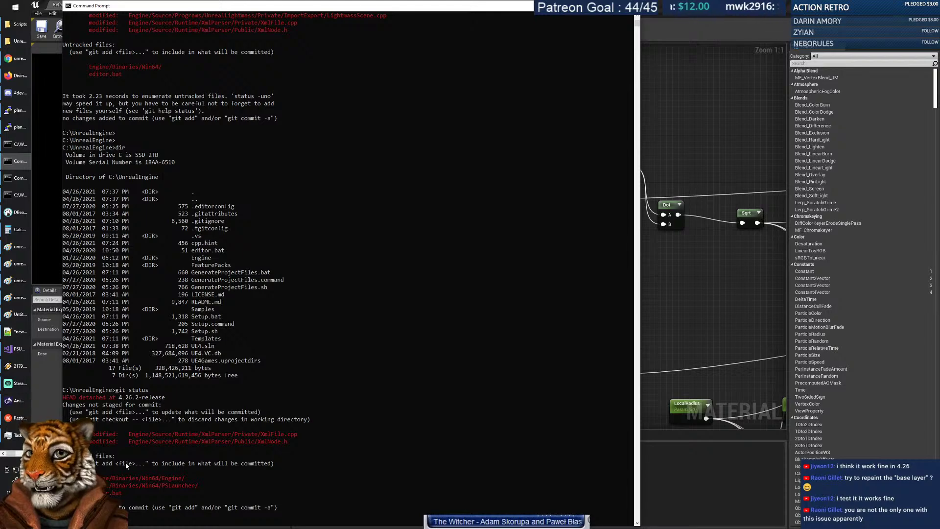
key("alt+Tab")
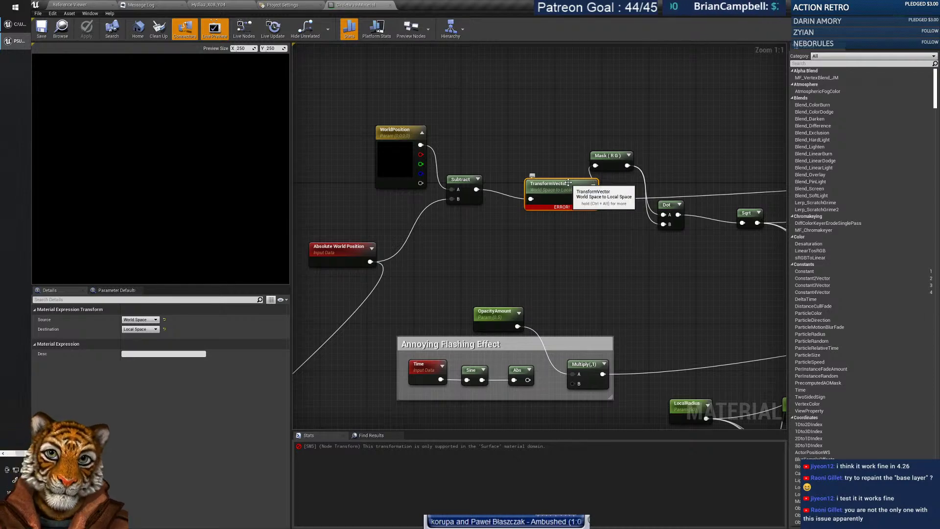
right_click_drag(442, 263, 443, 291)
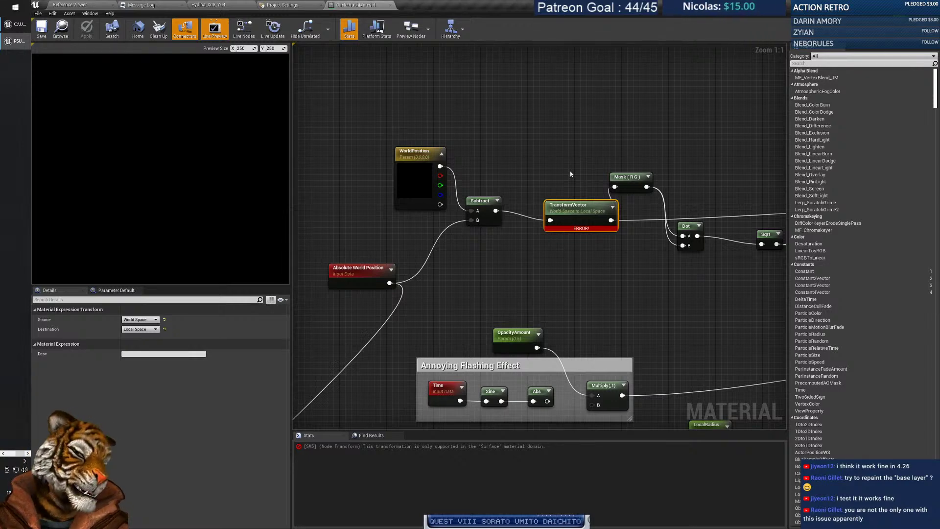
scroll(570, 173, "down", 1)
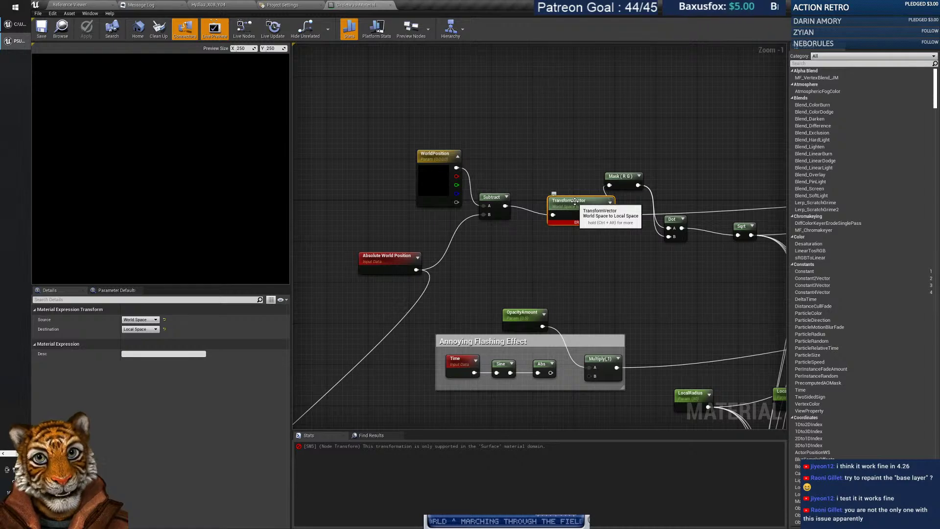
mouse_move(571, 222)
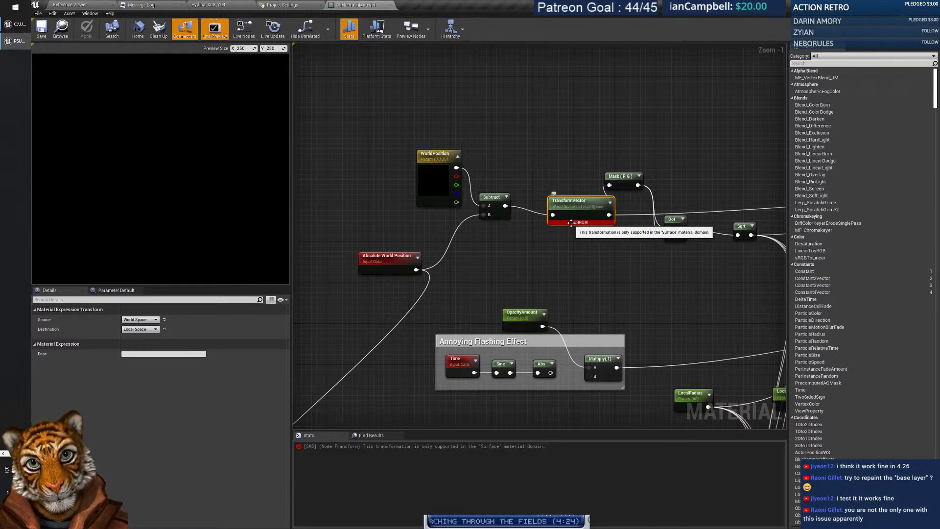
Set the Material Domain of CircleBrushMaterial to Surface and save the material.
right_click_drag(654, 294, 336, 284)
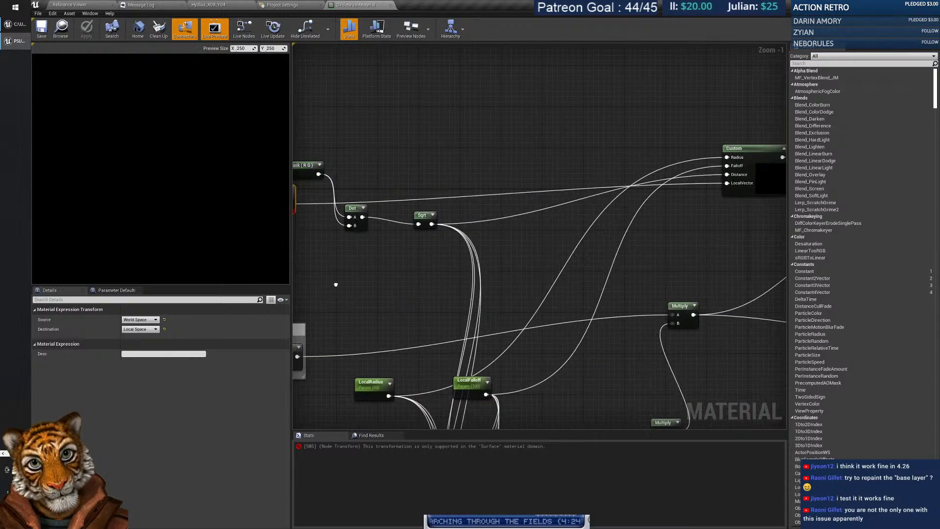
right_click_drag(604, 309, 335, 325)
right_click_drag(539, 328, 290, 345)
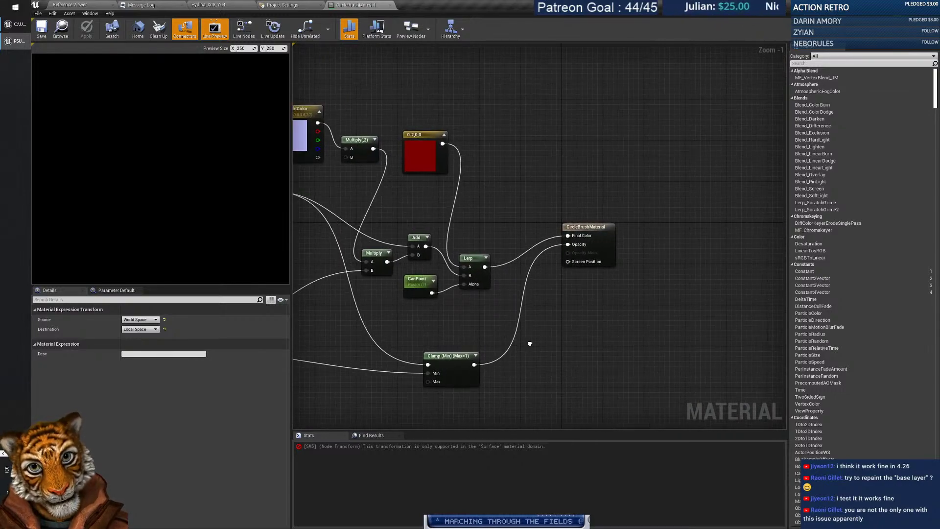
left_click(577, 227)
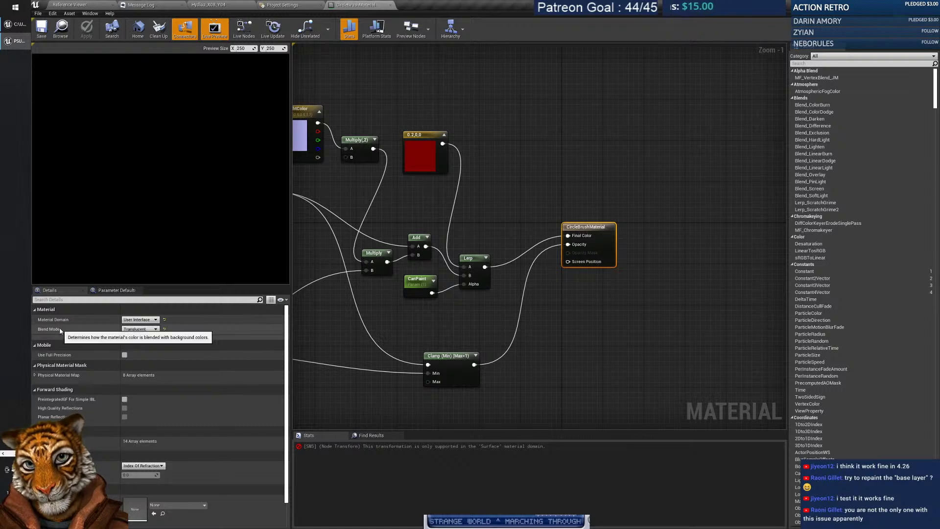
left_click(152, 320)
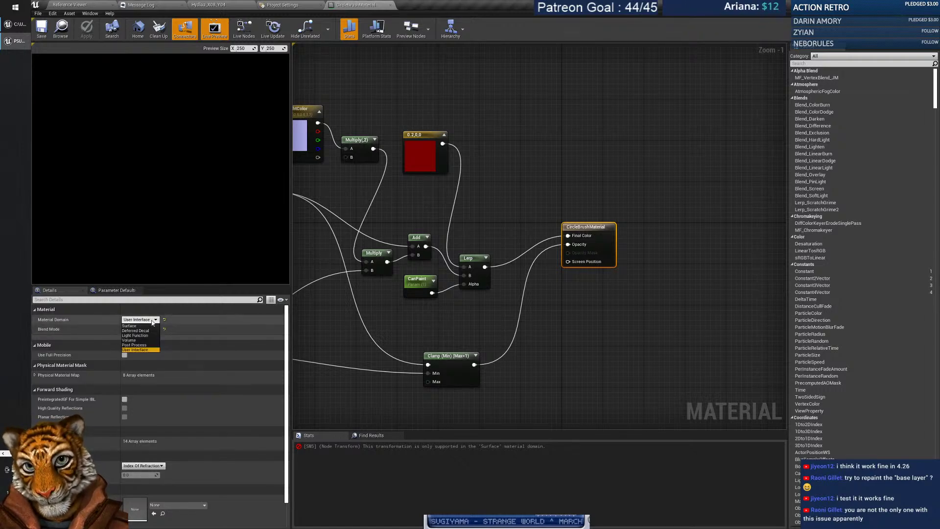
left_click(146, 320)
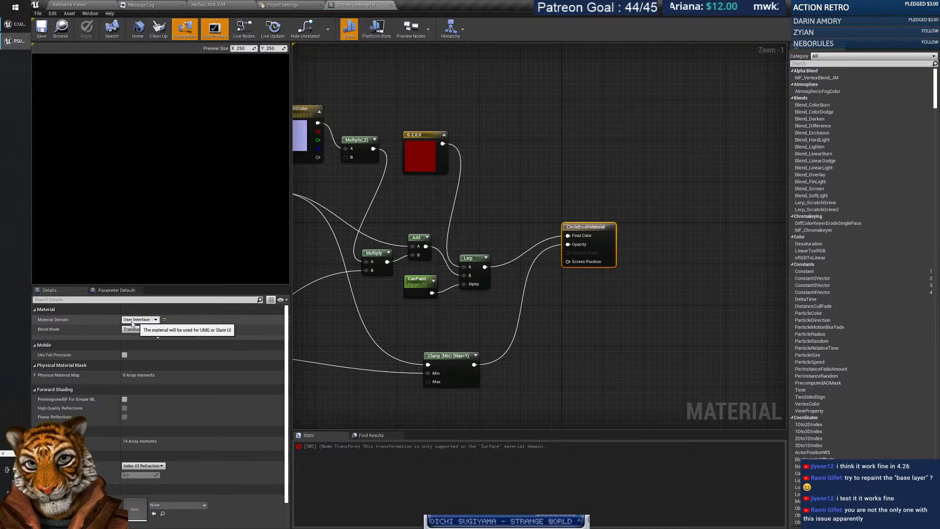
left_click(137, 320)
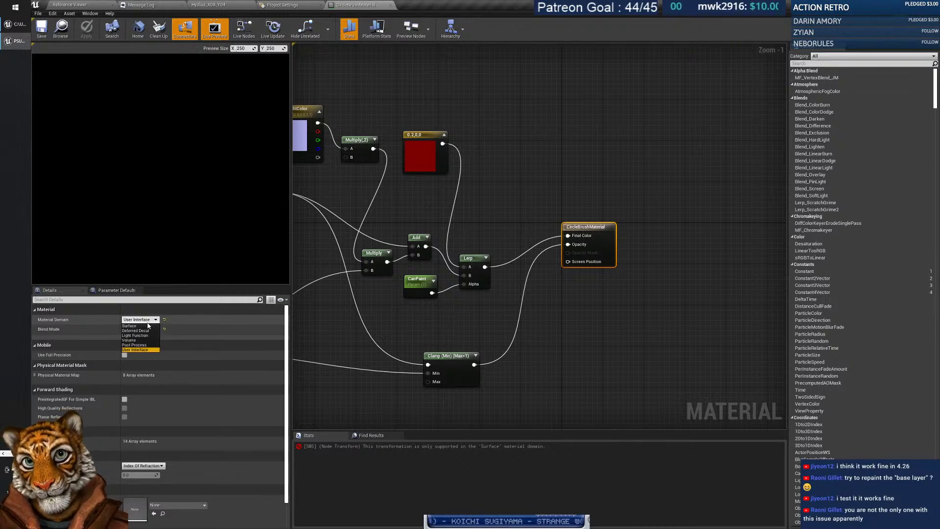
left_click(143, 326)
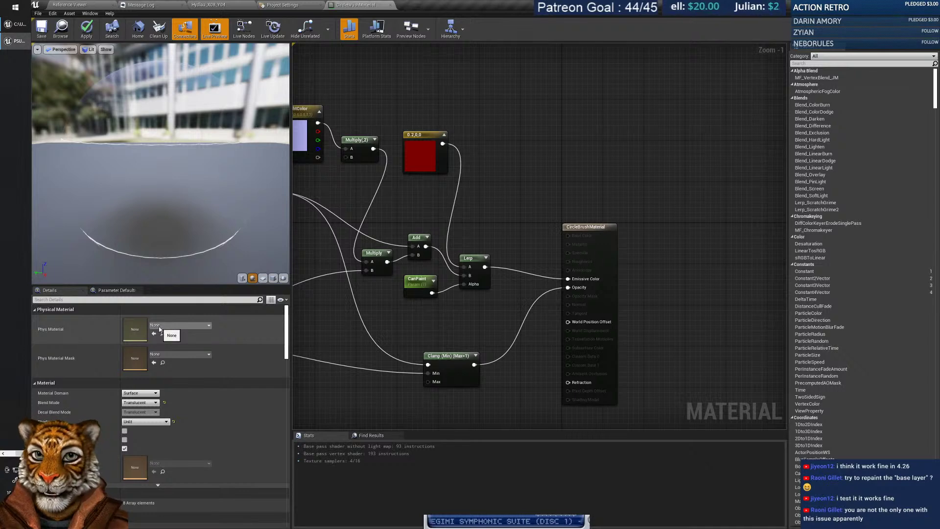
right_click_drag(377, 303, 680, 295)
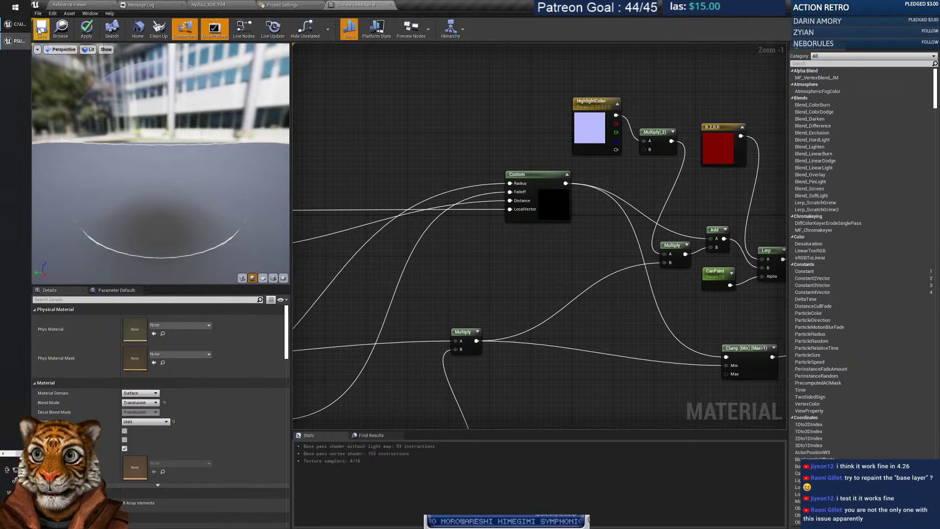
key("ctrl+s")
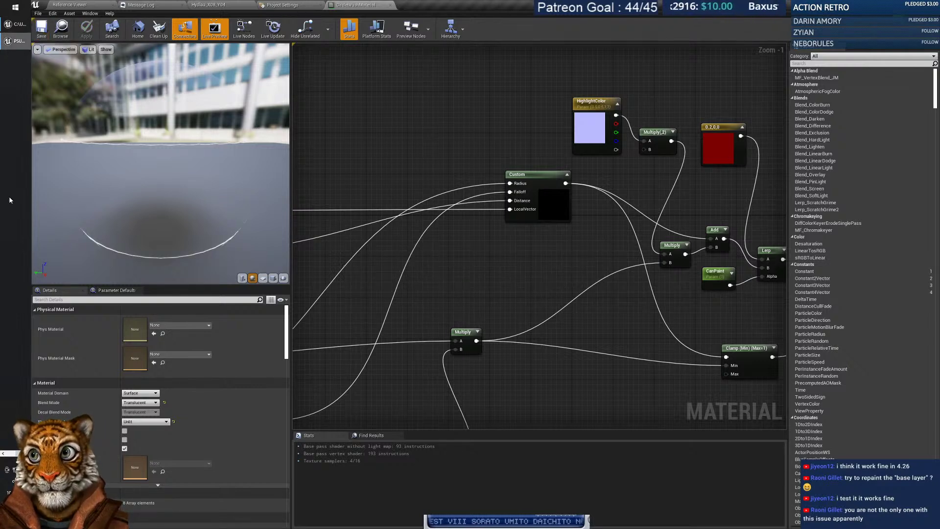
Switch to the command prompt in the ALSV4_CPP plugin folder and rerun git status there.
left_click(3, 453)
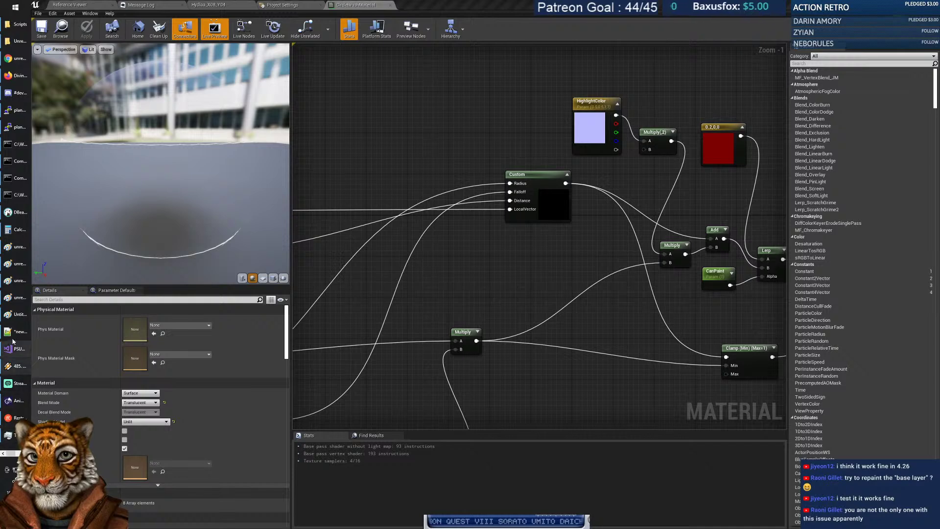
left_click(19, 194)
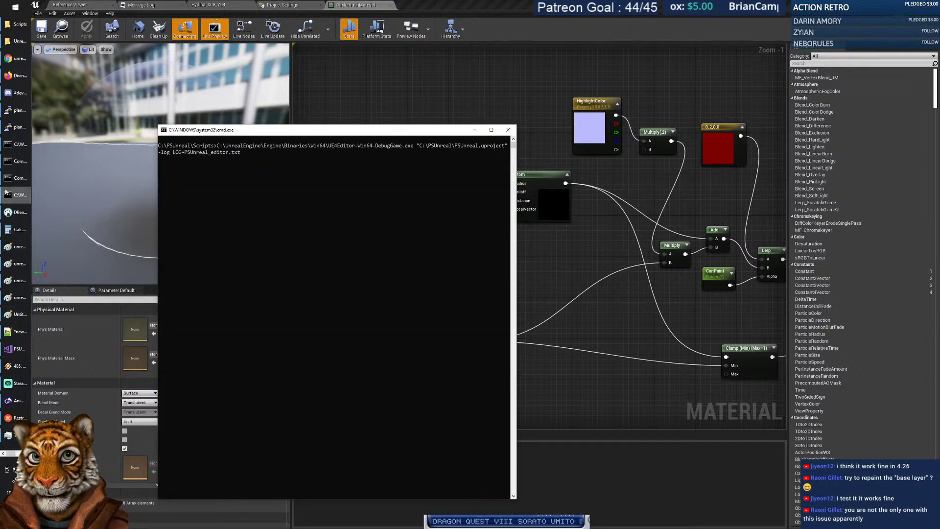
key("alt+Tab")
key("Up")
key("Return")
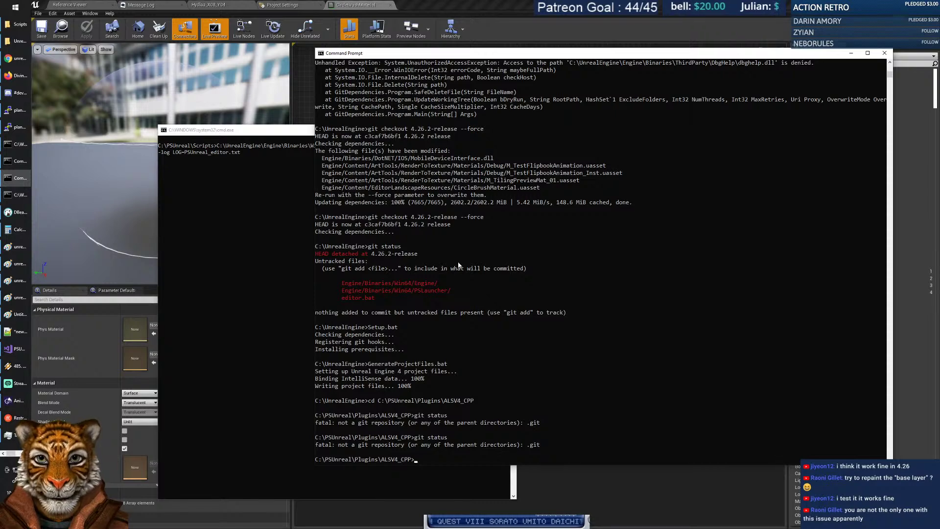
Switch to the C:\UnrealEngine command prompt, rerun git status, and try git info.
left_click(17, 161)
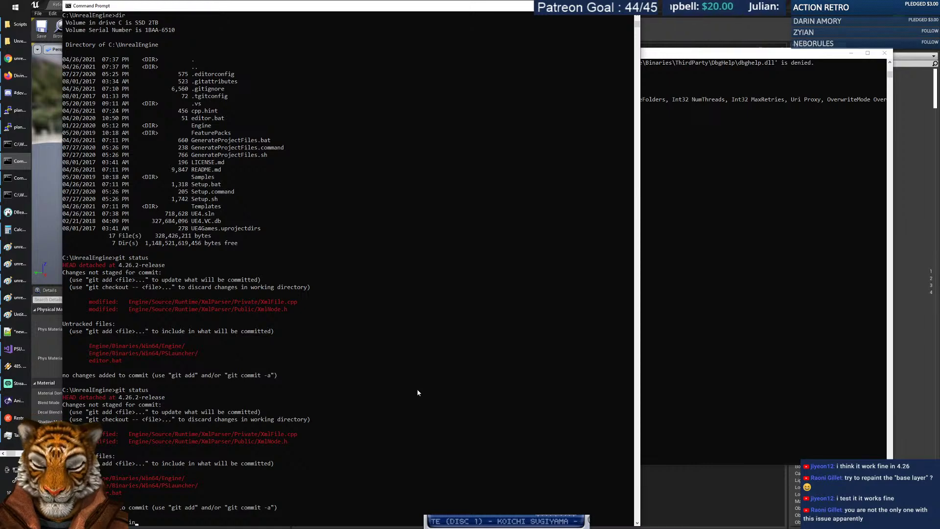
type("fo")
key("Return")
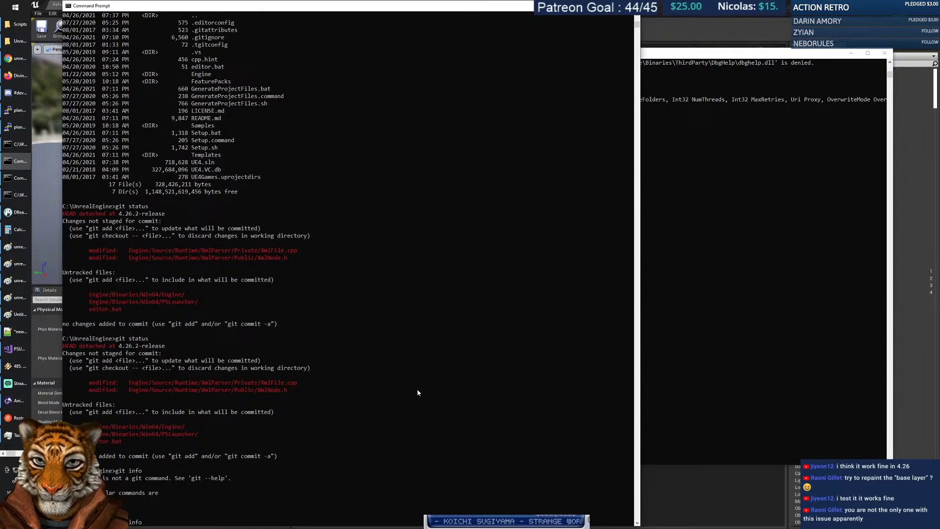
Show the Git help with git --help, and review the engine's local source changes with git diff.
type("git --help")
key("Return")
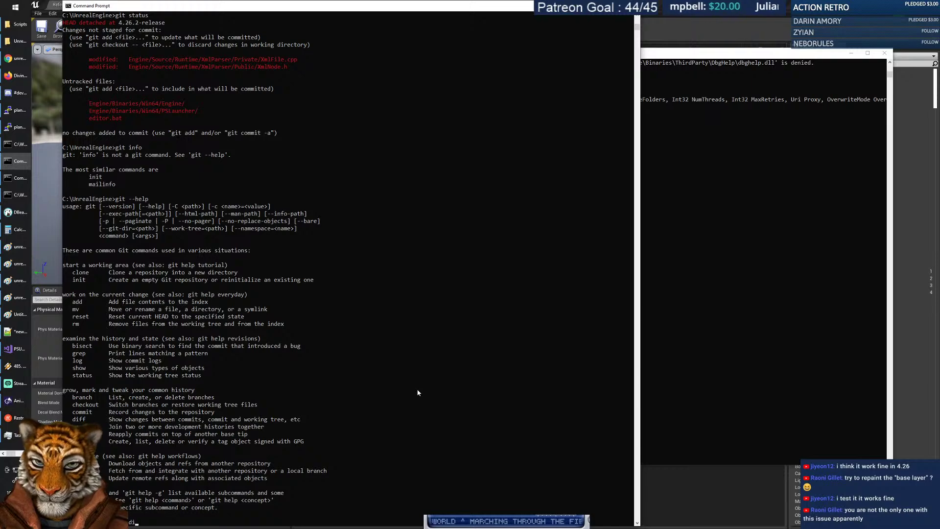
type("ff")
key("Return")
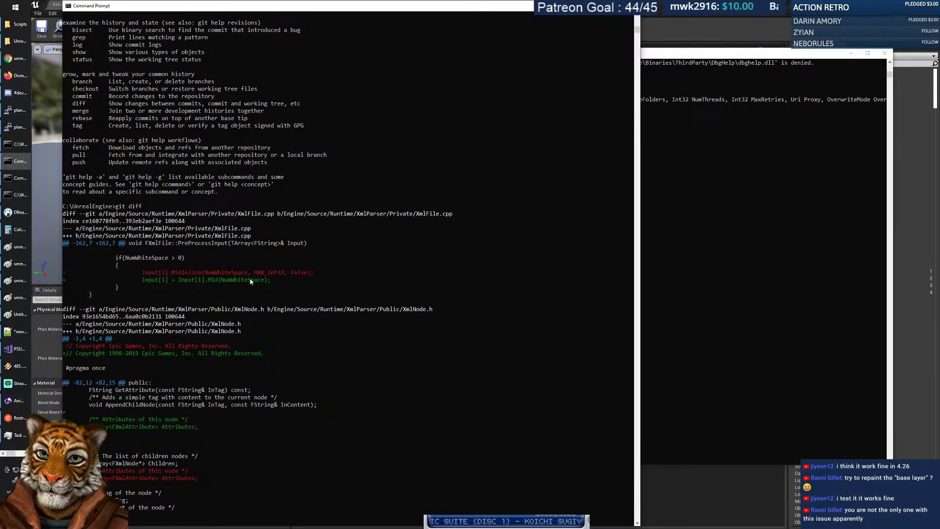
Return to Unreal Editor, check the smooth brush on the Hydlaa landscape, and go back to the CircleBrushMaterial editor.
key("ctrl+super+Right")
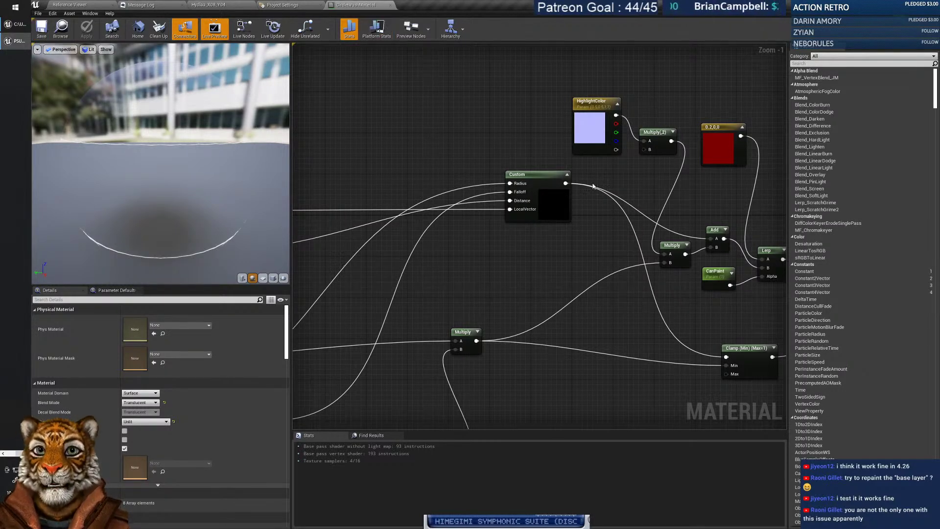
left_click(70, 5)
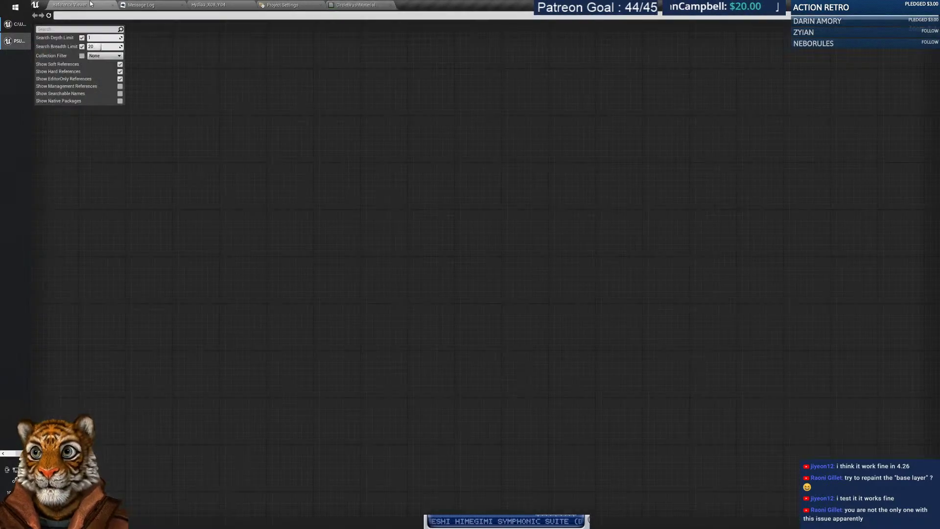
left_click(204, 6)
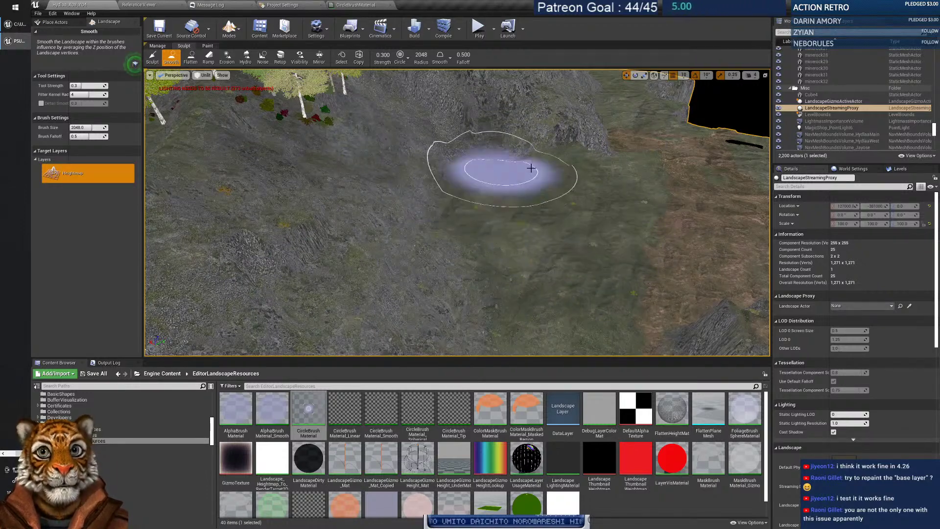
left_click(356, 5)
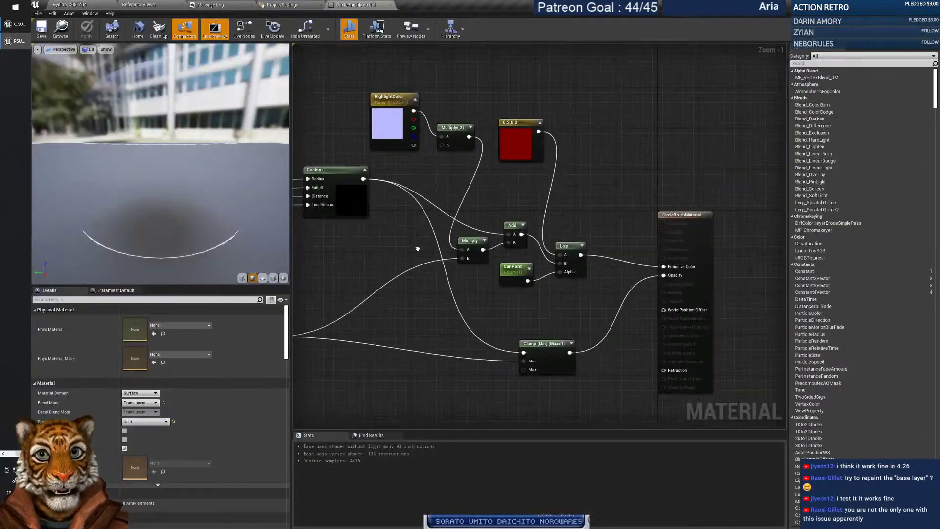
Select the CircleBrushMaterial result node, look through its Material Domain options and keep Surface.
right_click_drag(417, 248, 285, 244)
left_click(547, 210)
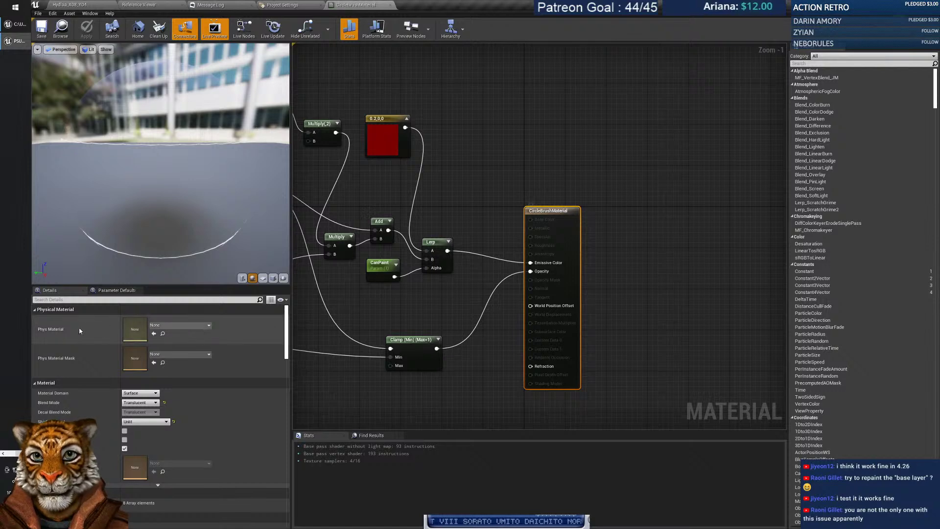
left_click(140, 394)
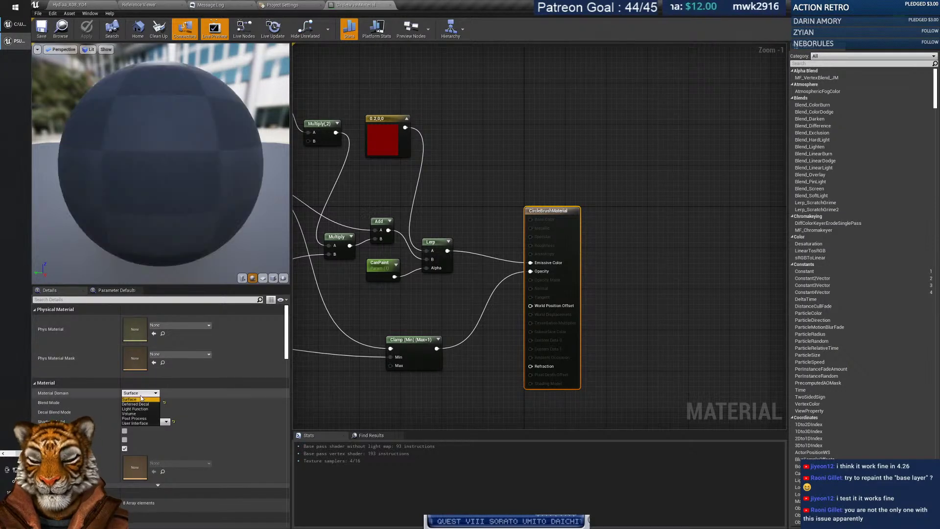
left_click(141, 399)
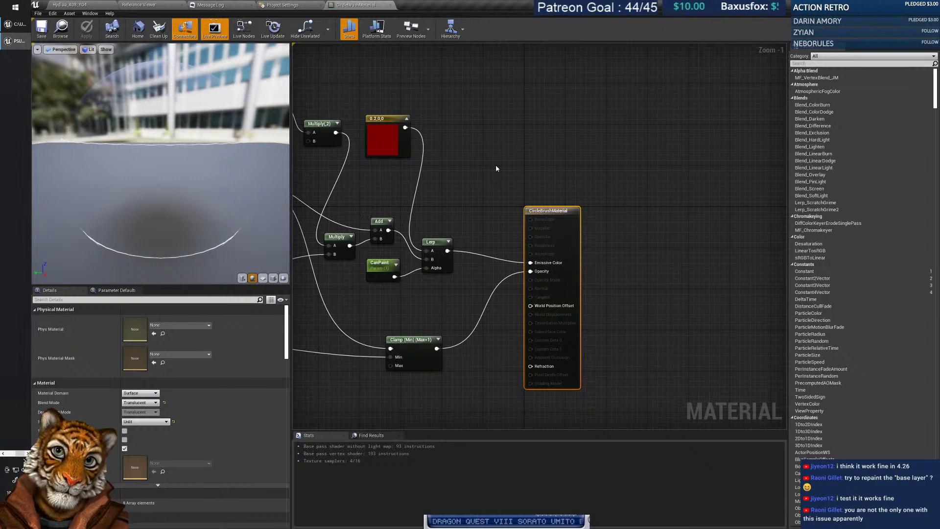
Switch to the Chrome browser and search Google for "unreal engine 4.26 circle brush material".
key("alt+Tab")
key("alt+Tab")
key("alt+Tab")
key("alt+Tab")
key("alt+Tab")
key("alt+Tab")
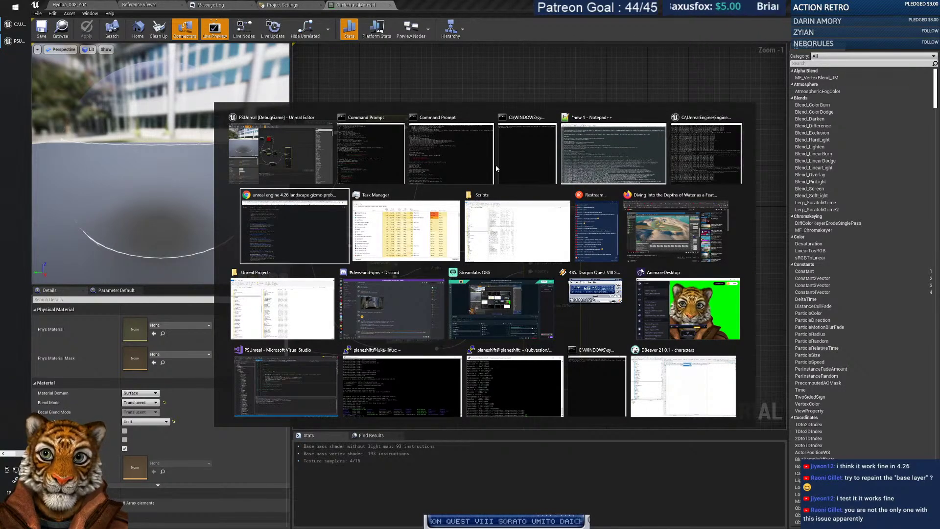
left_click_drag(147, 55, 339, 62)
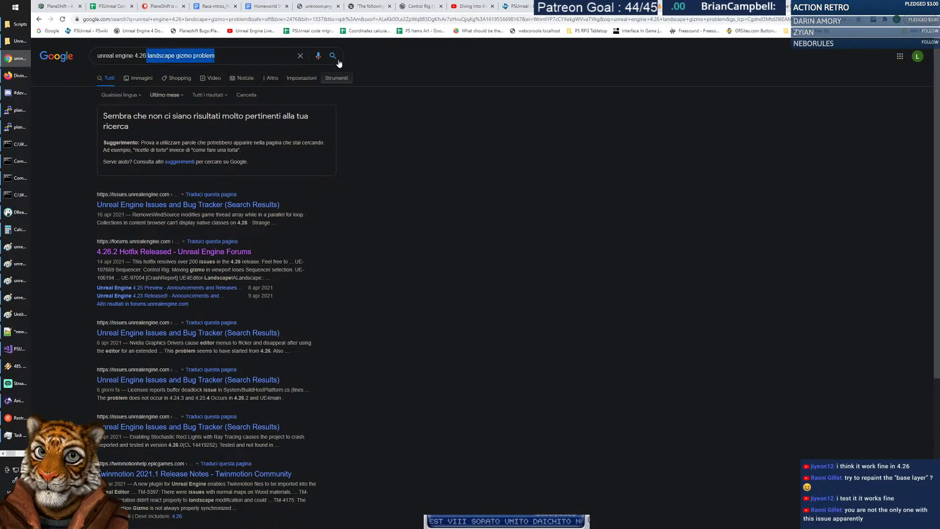
type("circle br")
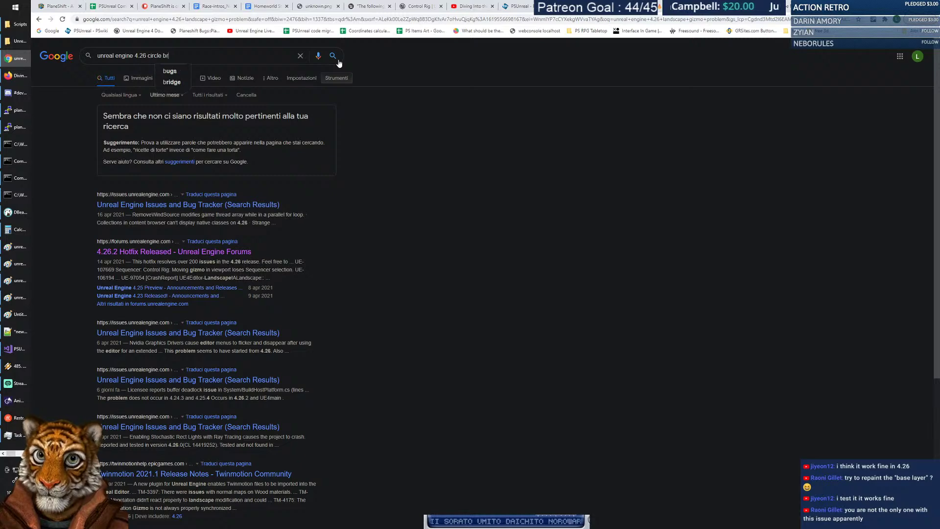
type("ush material")
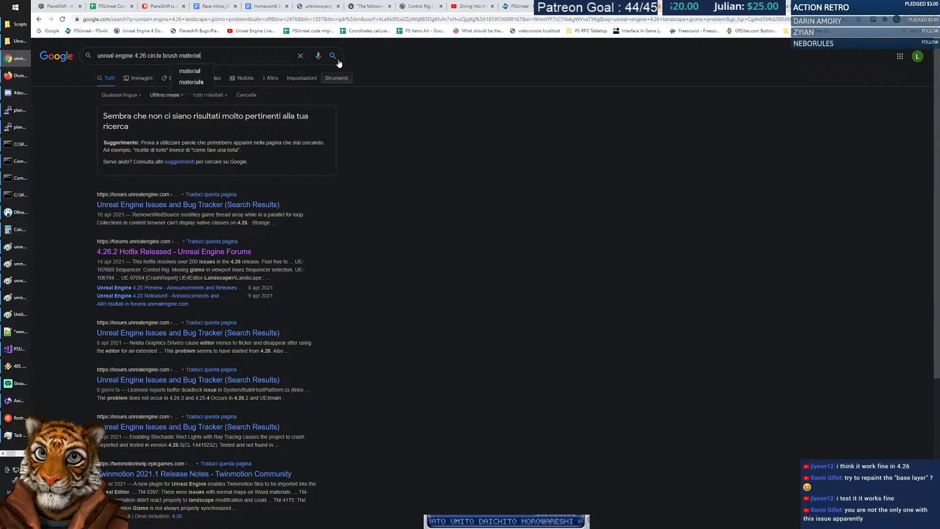
key("Return")
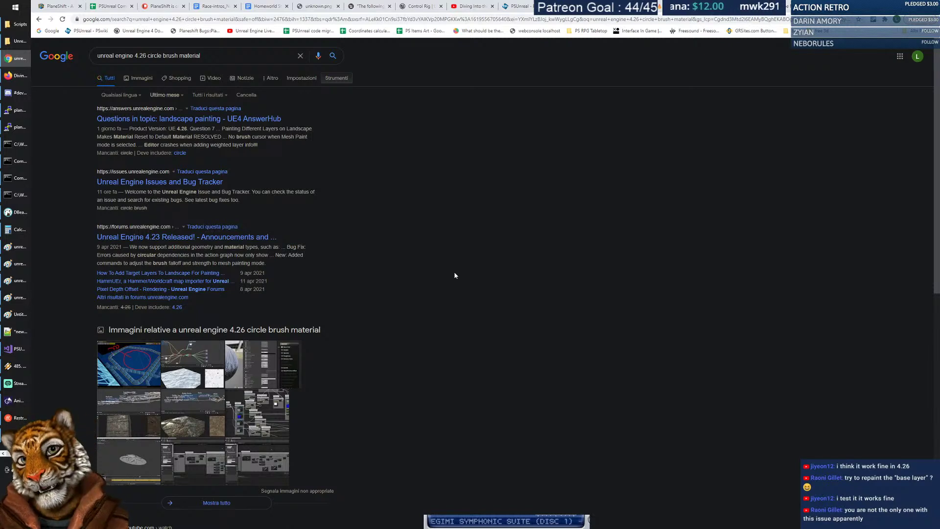
Search Google for "git list all changes".
triple_click(131, 51)
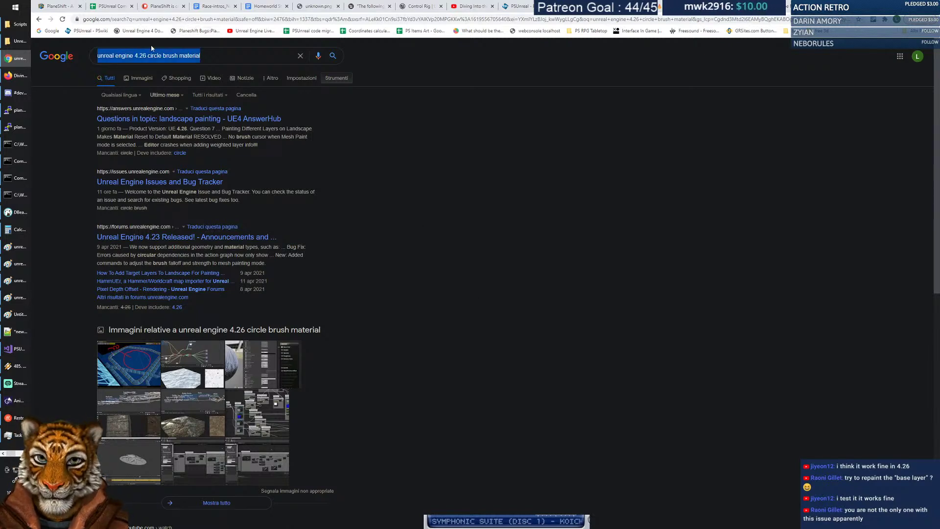
type("git list all chan")
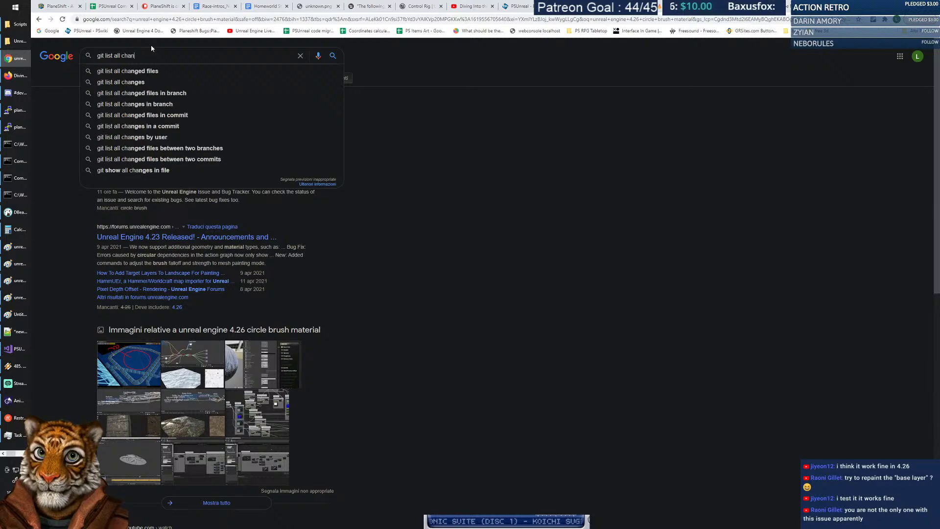
type("es")
key("Return")
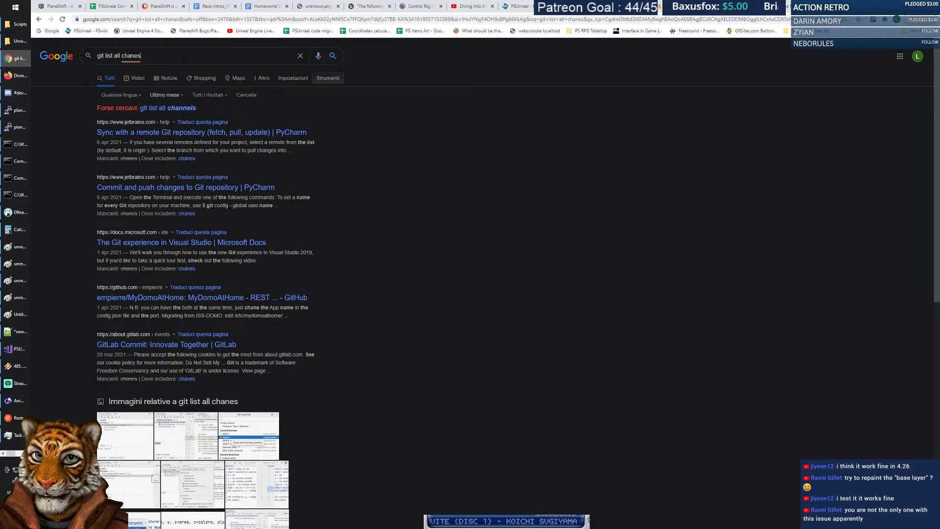
key("BackSpace")
key("BackSpace")
type("ges")
key("Return")
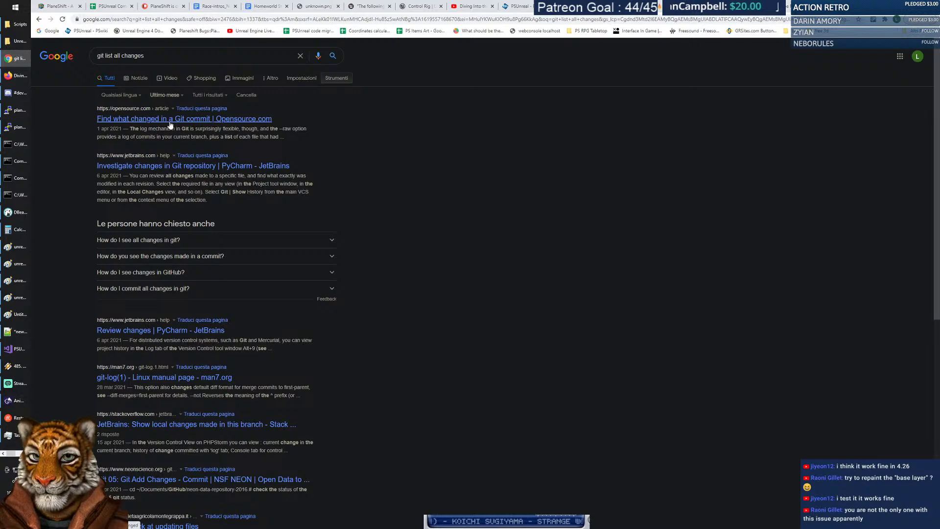
Skim the PyCharm help page "Investigate changes in Git repository" and return to the search results.
left_click(189, 168)
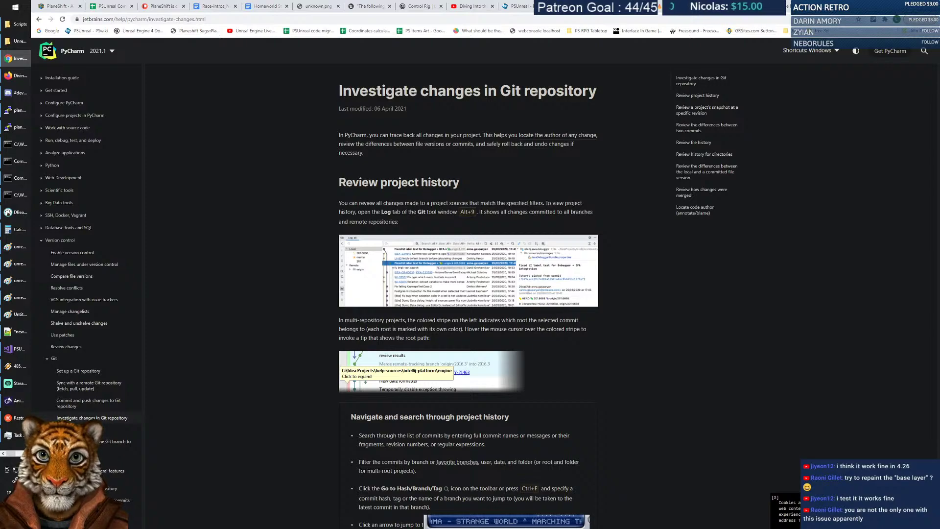
scroll(318, 155, "down", 10)
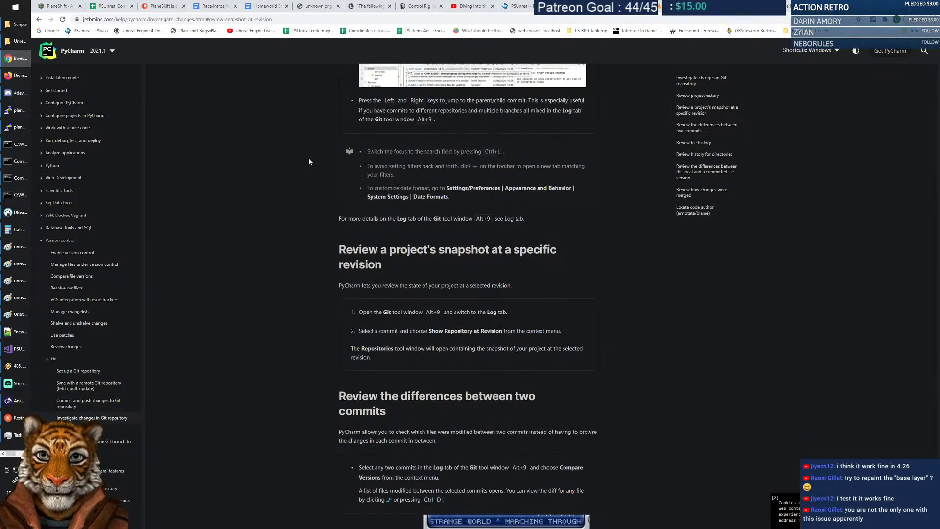
scroll(308, 162, "down", 1)
scroll(307, 163, "up", 3)
left_click(38, 19)
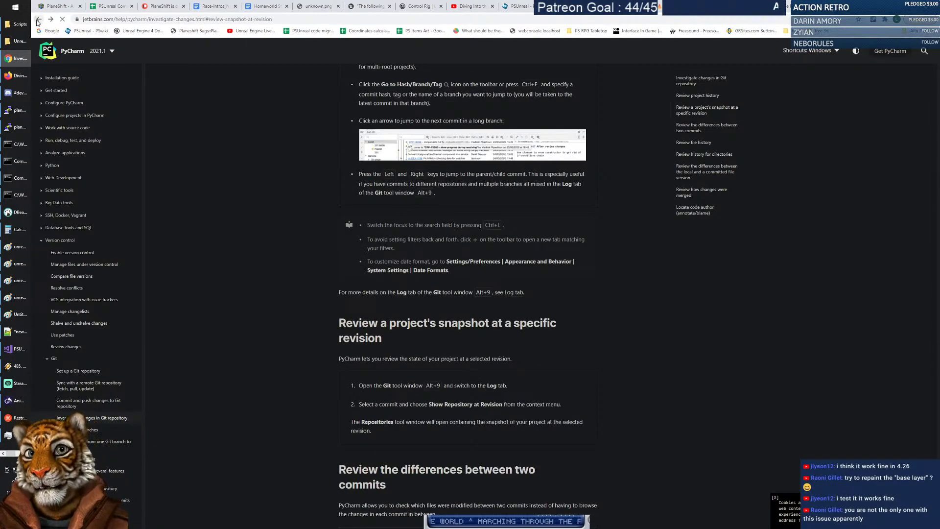
Refine the Google search to "git list all local changes".
left_click(120, 56)
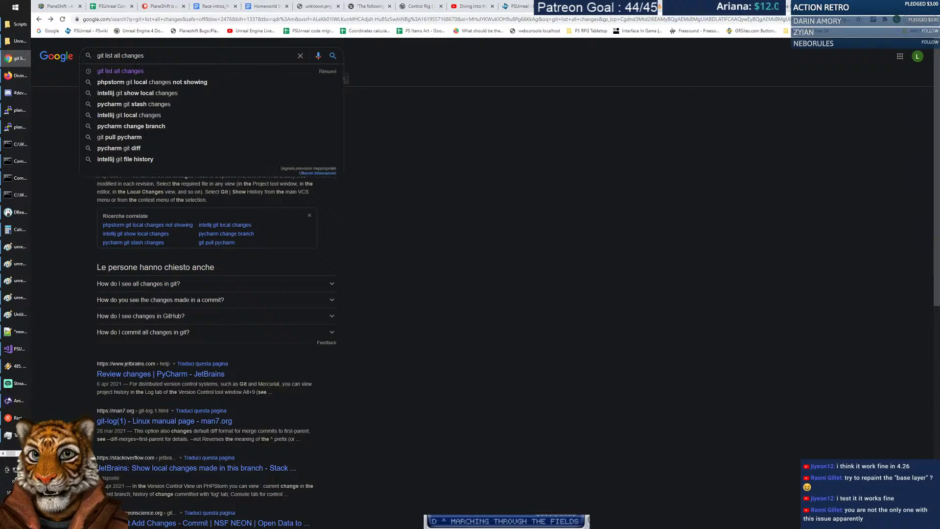
type("local")
key("Return")
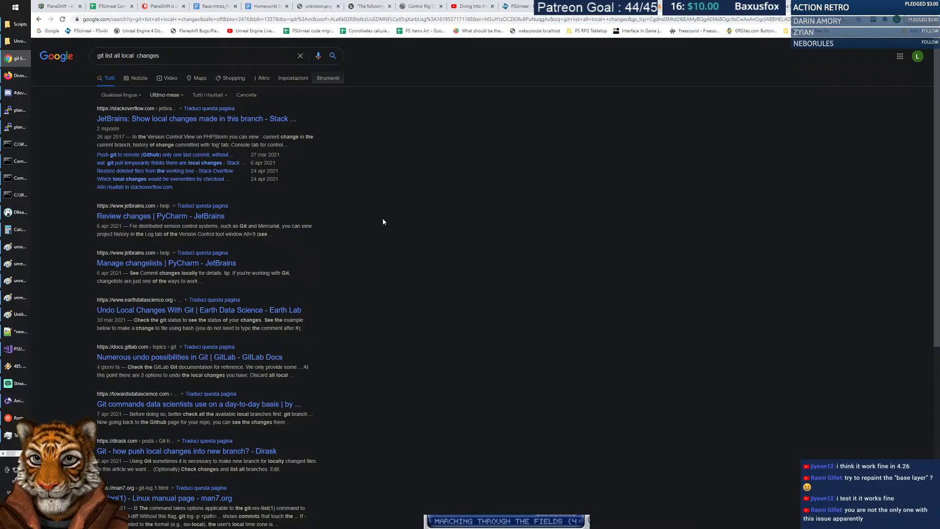
Open the Stack Overflow question "JetBrains: Show local changes made in this branch" and read through its answers.
left_click(200, 121)
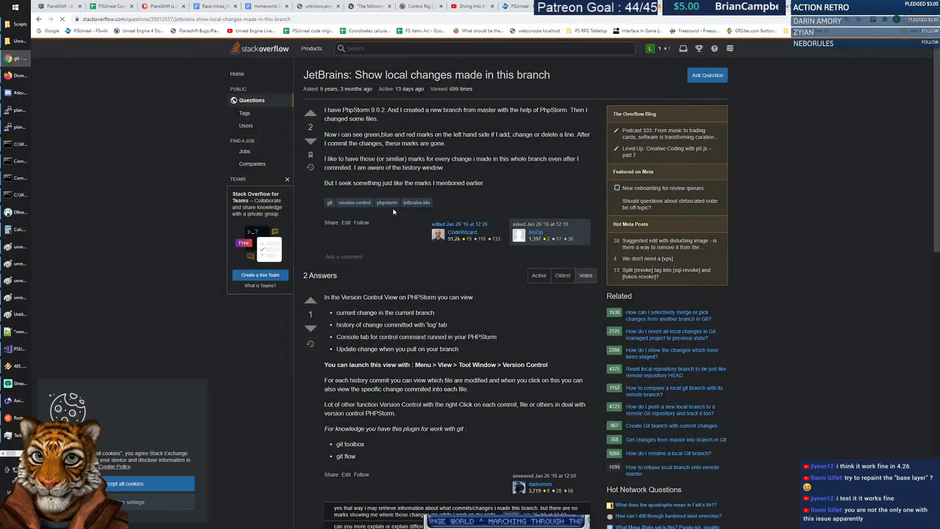
scroll(406, 221, "down", 2)
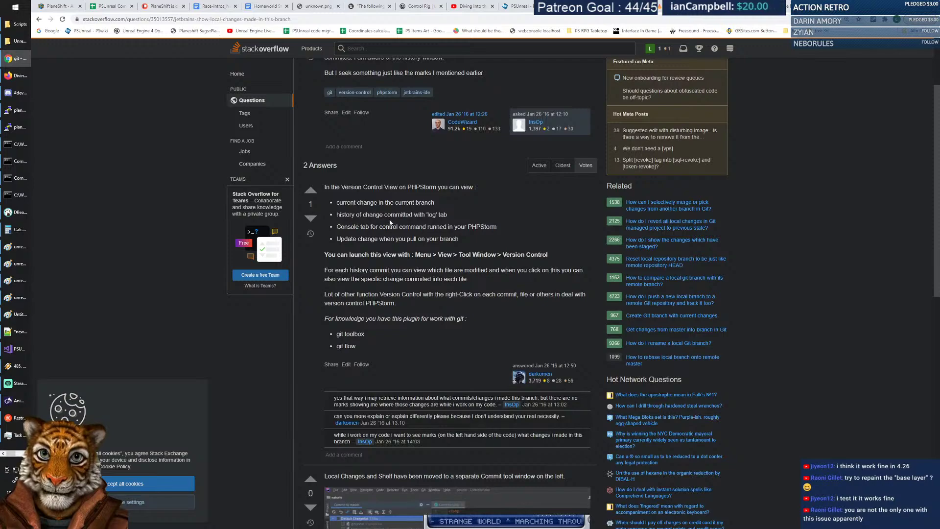
scroll(390, 222, "down", 2)
scroll(390, 223, "down", 5)
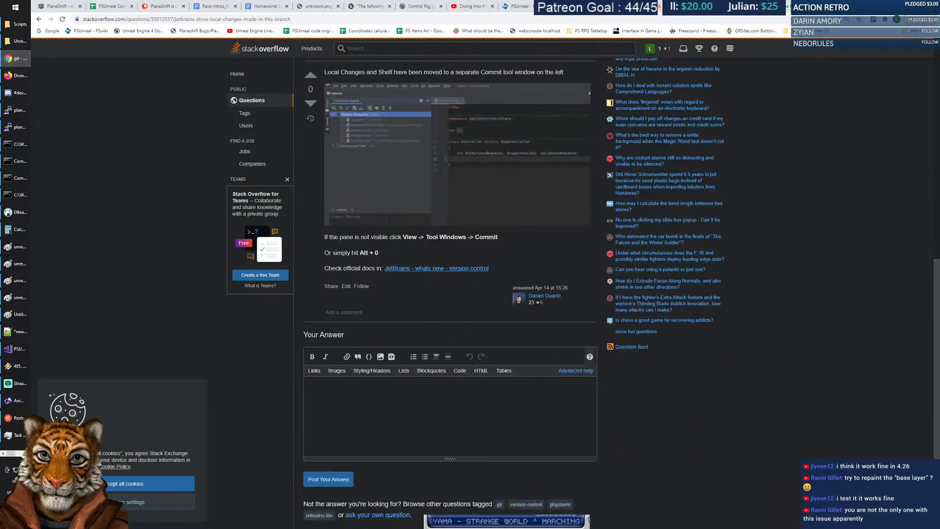
scroll(389, 222, "up", 10)
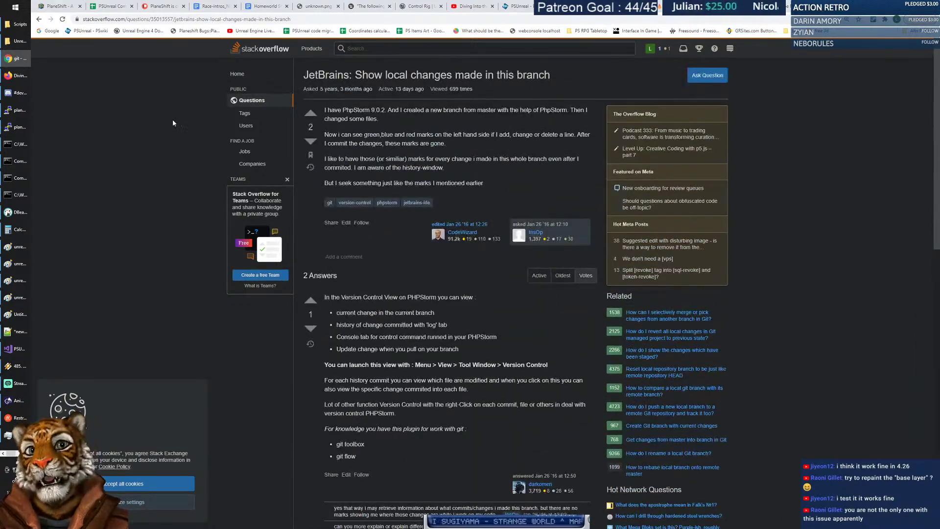
Switch to the C:\UnrealEngine command prompt and run git status.
key("alt+Tab")
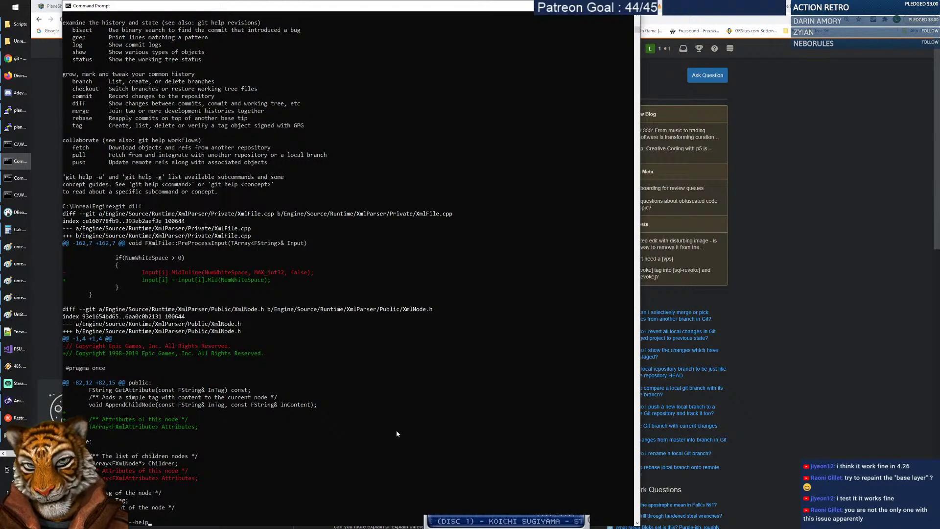
key("Up")
key("Return")
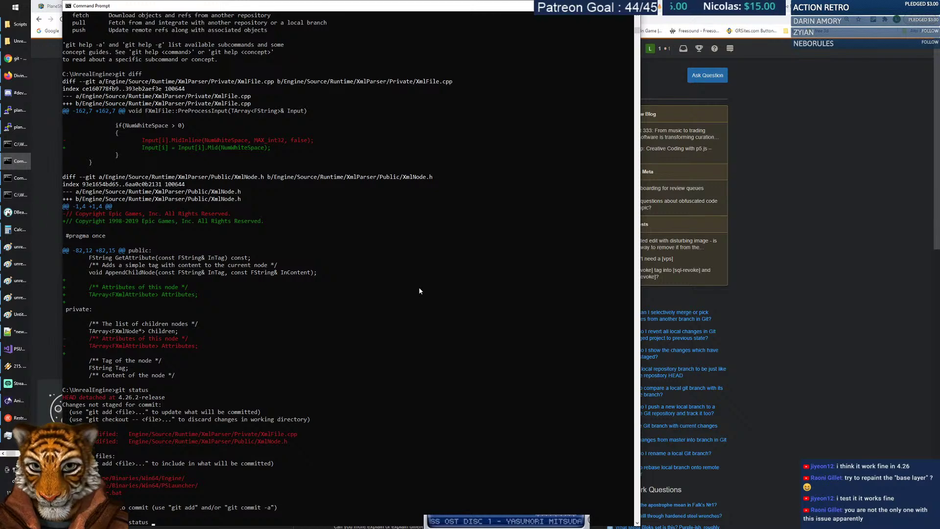
Switch to File Explorer and browse to C:\UnrealEngine\Engine\Content\EditorLandscapeResources.
left_click(21, 41)
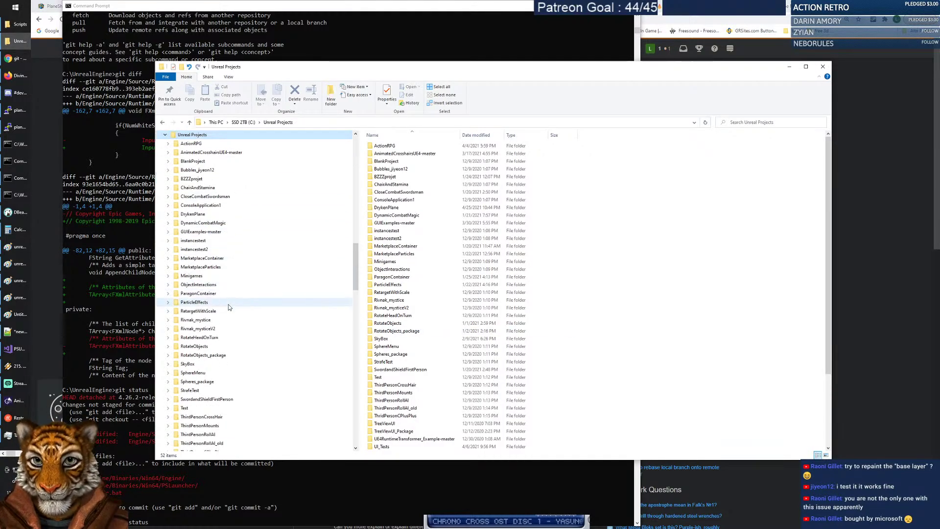
scroll(245, 295, "up", 12)
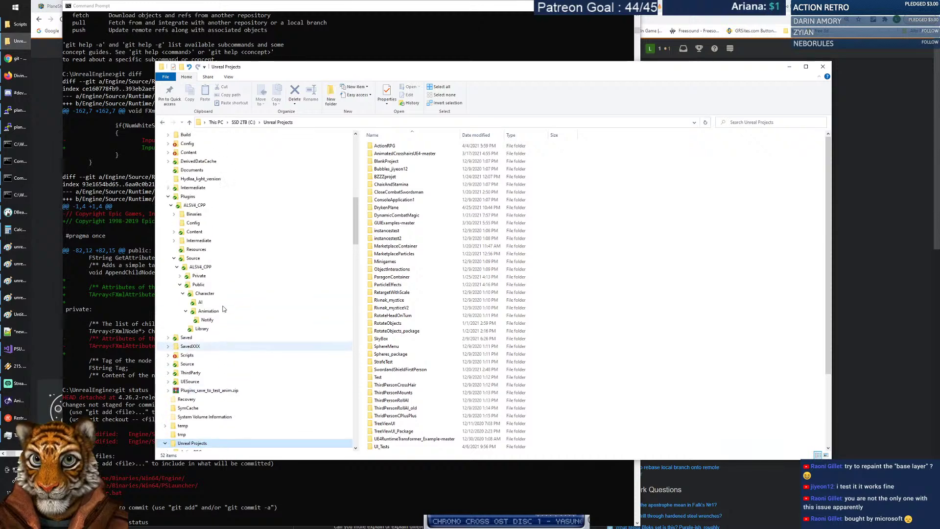
left_click_drag(357, 226, 368, 317)
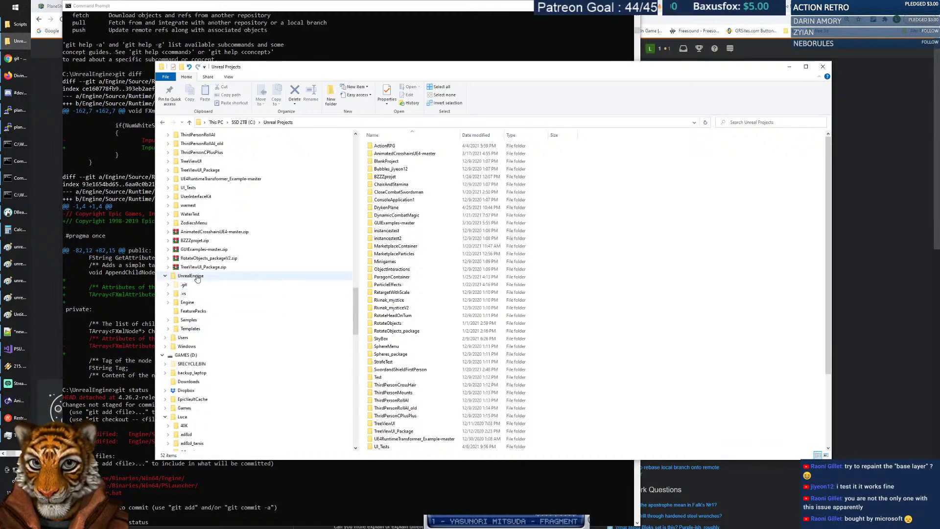
left_click(190, 276)
left_click(188, 302)
scroll(200, 307, "down", 3)
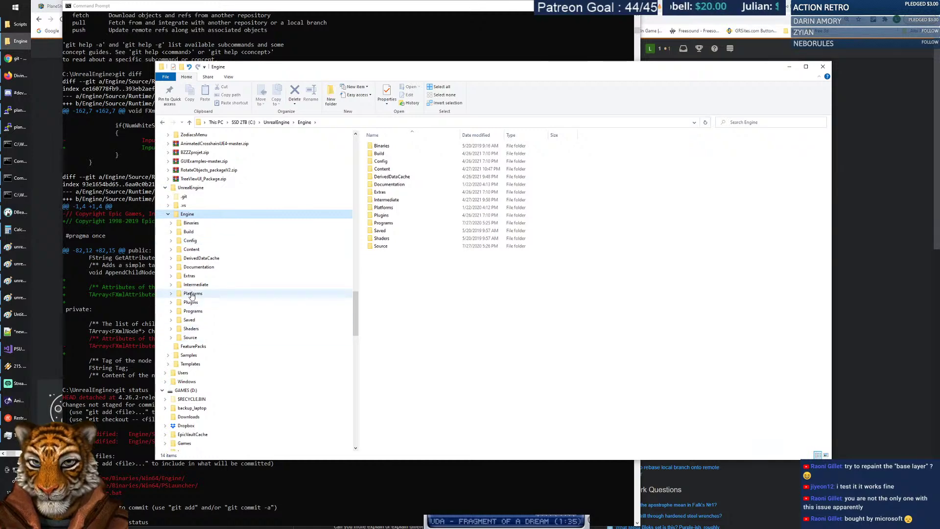
left_click(191, 251)
left_click(171, 250)
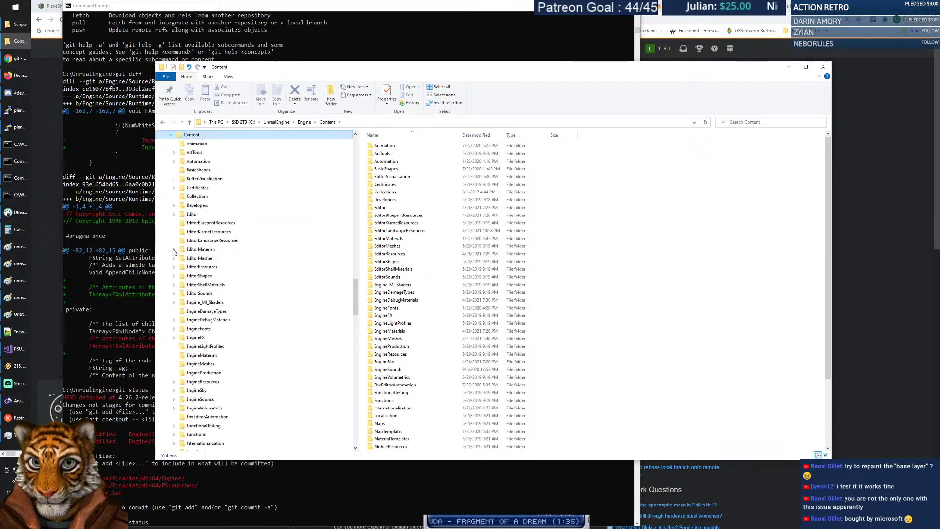
left_click(212, 241)
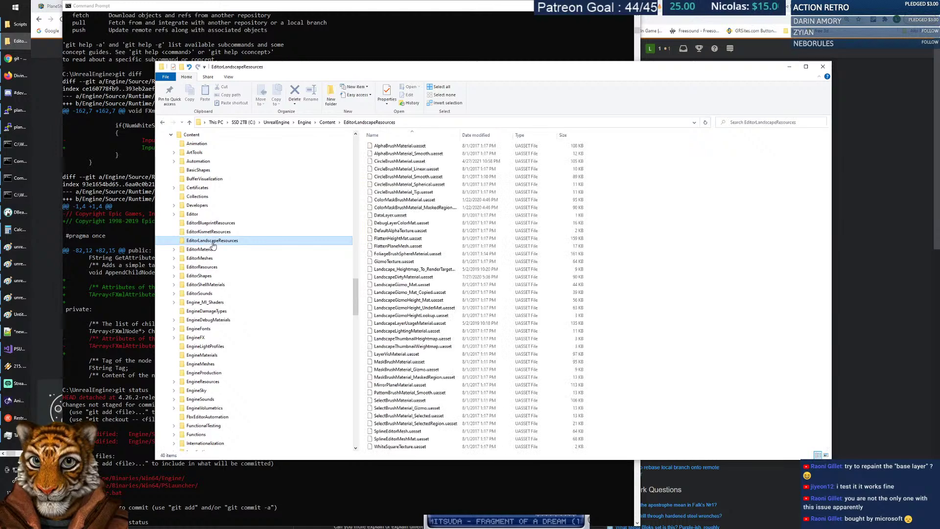
Sort the folder by date modified and run git status on CircleBrushMaterial.uasset in the command prompt.
left_click(482, 135)
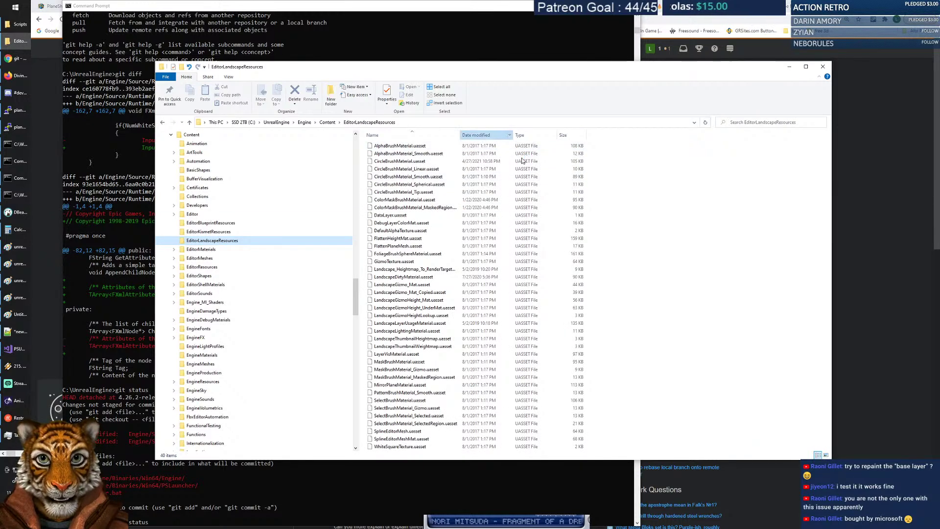
left_click(400, 145)
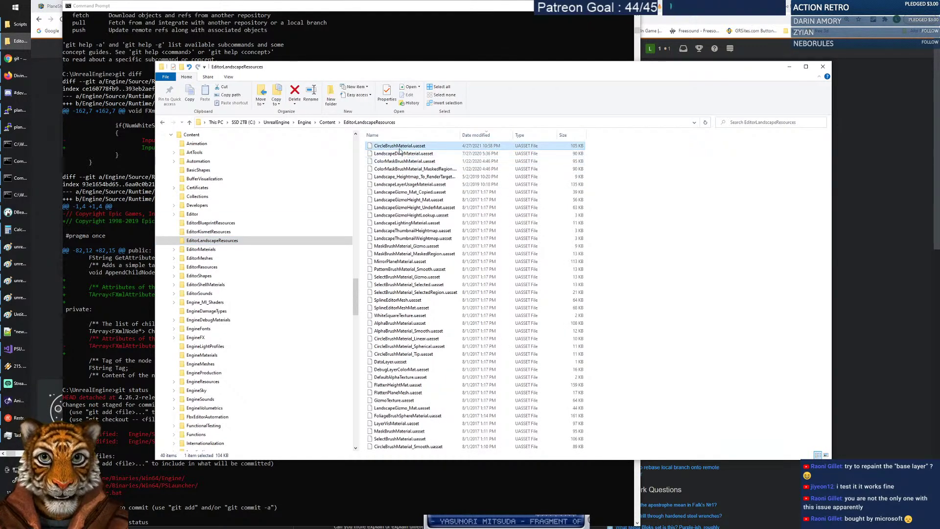
left_click_drag(394, 147, 421, 49)
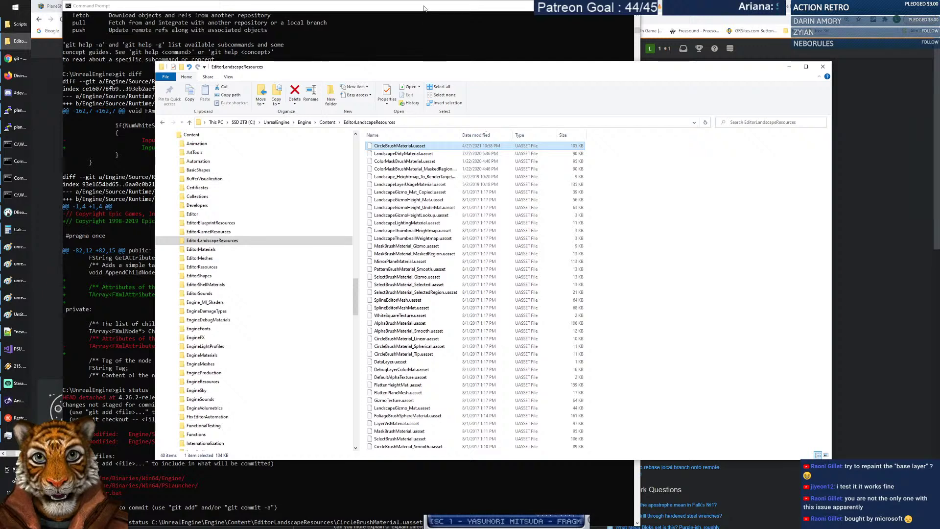
left_click(421, 49)
key("Return")
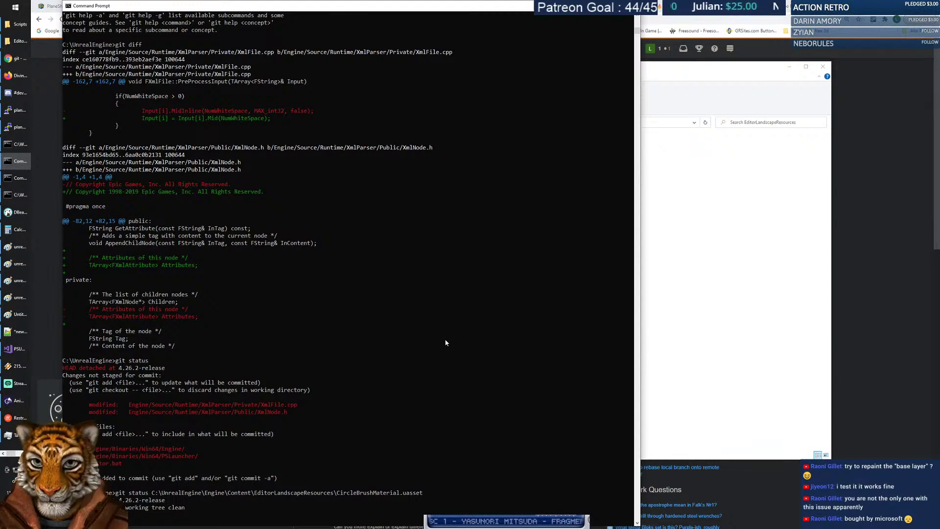
Return to Unreal Editor and inspect the properties of the Multiply node fed by HighlightColor in CircleBrushMaterial.
key("alt+Tab")
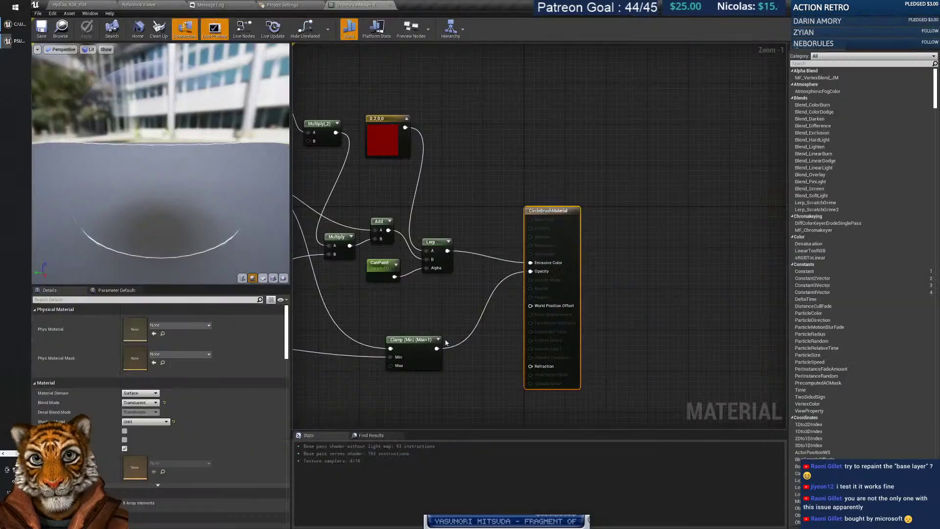
right_click_drag(467, 215, 553, 235)
left_click(413, 150)
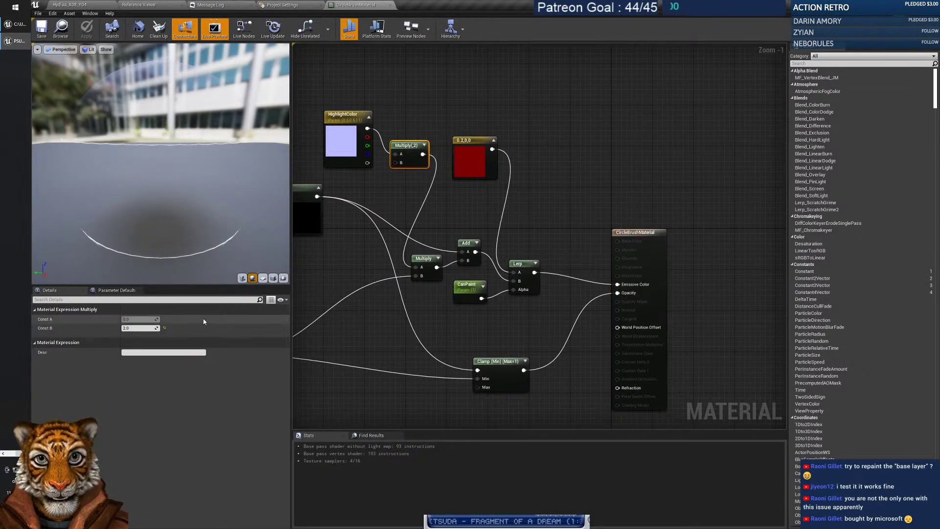
Set Const B of the Multiply node fed by HighlightColor to 5, then apply and save CircleBrushMaterial.
left_click(140, 328)
type("5")
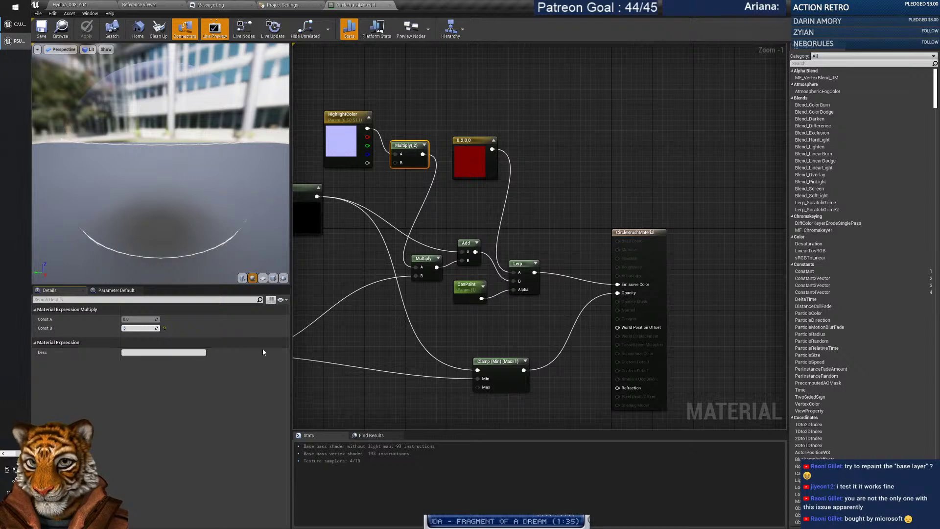
left_click(406, 209)
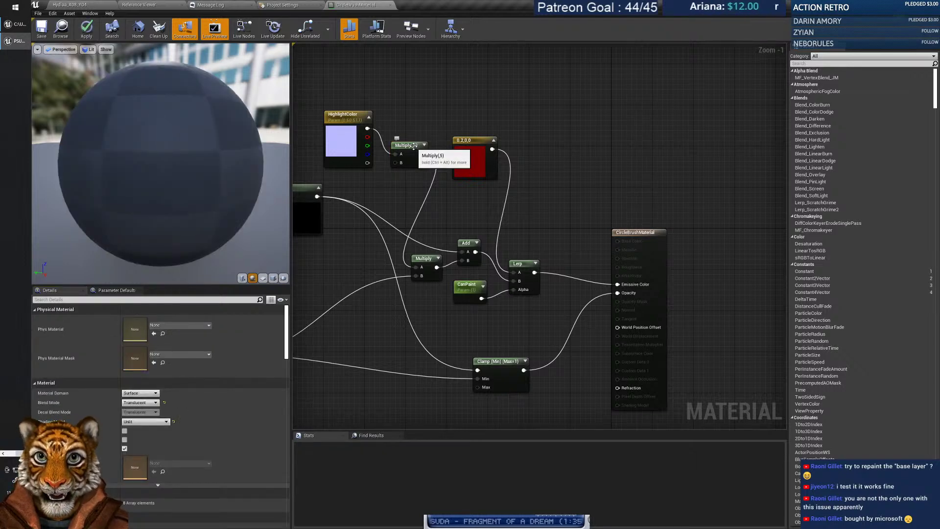
left_click(414, 146)
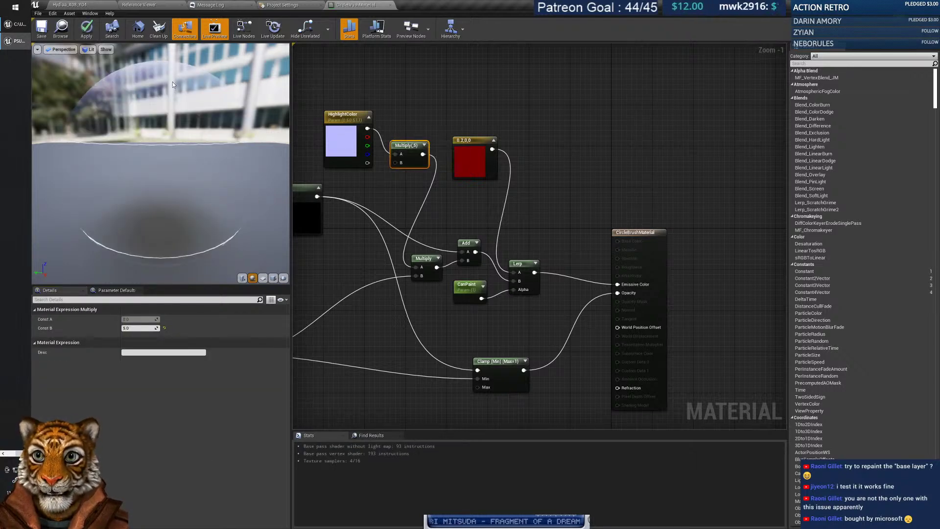
left_click(86, 29)
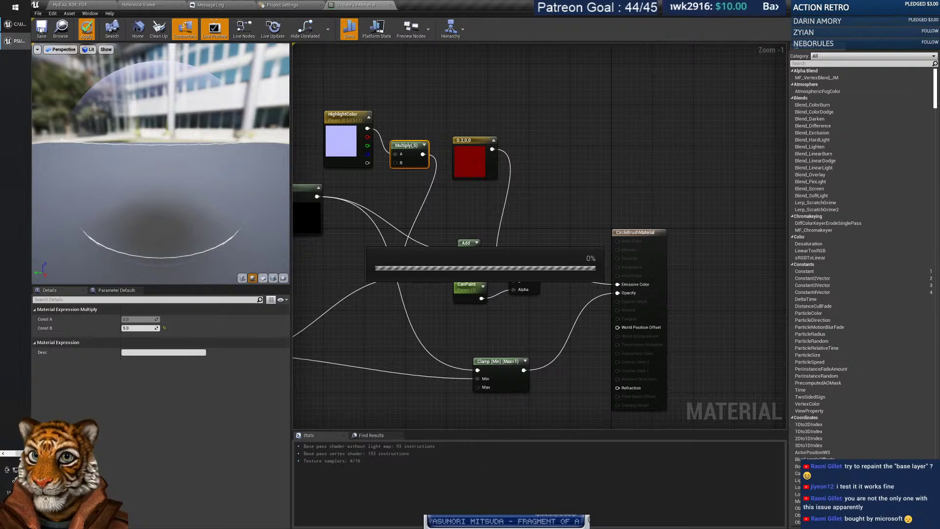
left_click(41, 29)
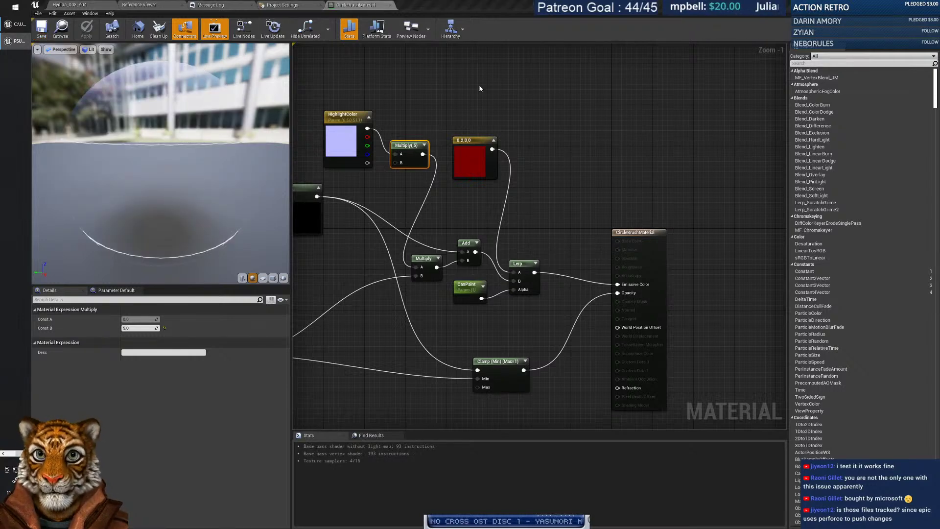
Switch to the command prompt and rerun git status on CircleBrushMaterial.uasset.
key("alt+Tab")
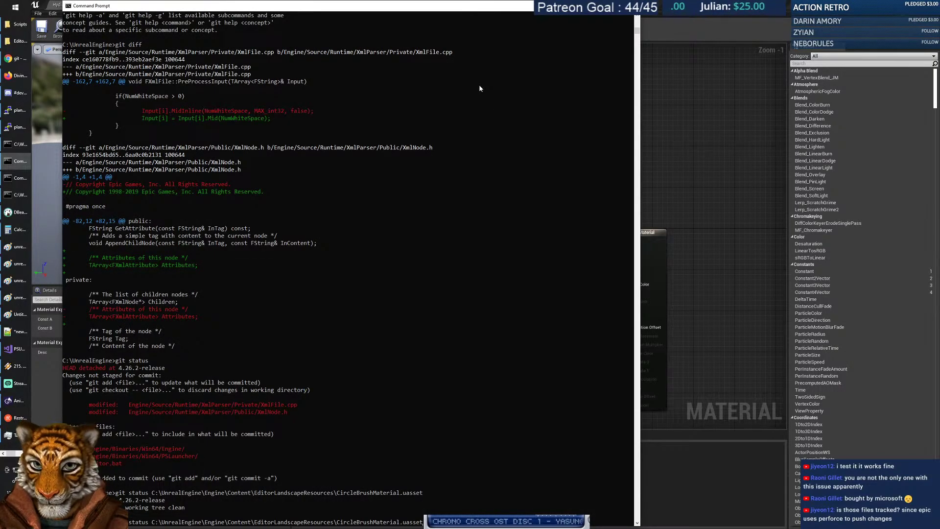
key("Return")
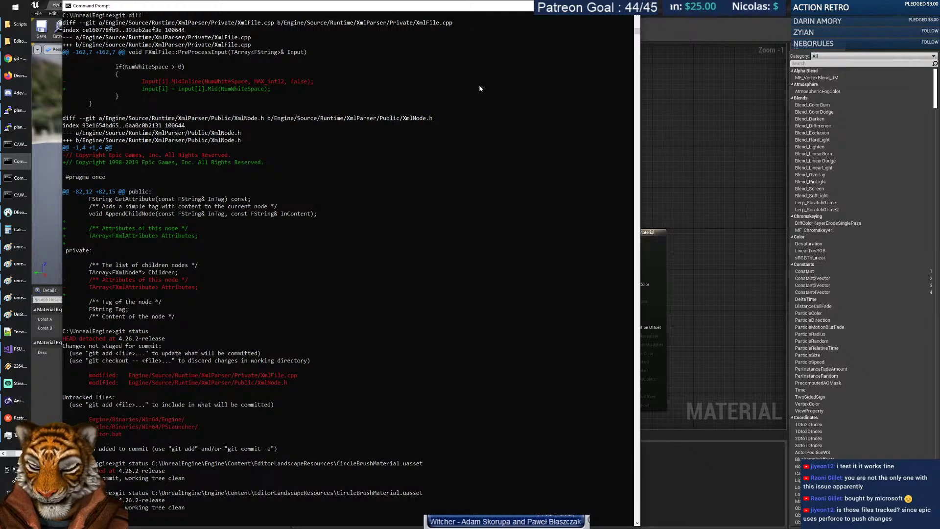
key("Up")
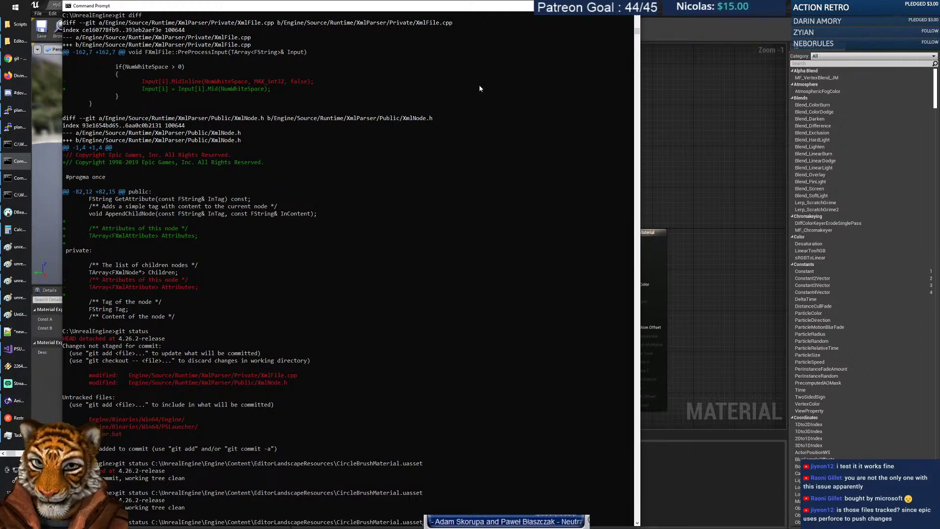
key("Escape")
key("alt+Tab")
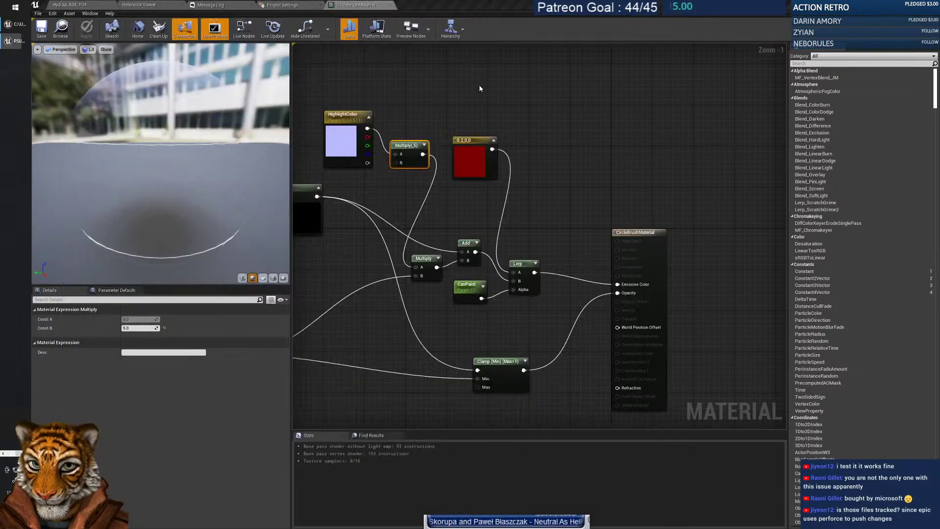
Run git log on C:\UnrealEngine\Engine\Content\EditorLandscapeResources\CircleBrushMaterial.uasset in the command prompt.
key("alt+Tab")
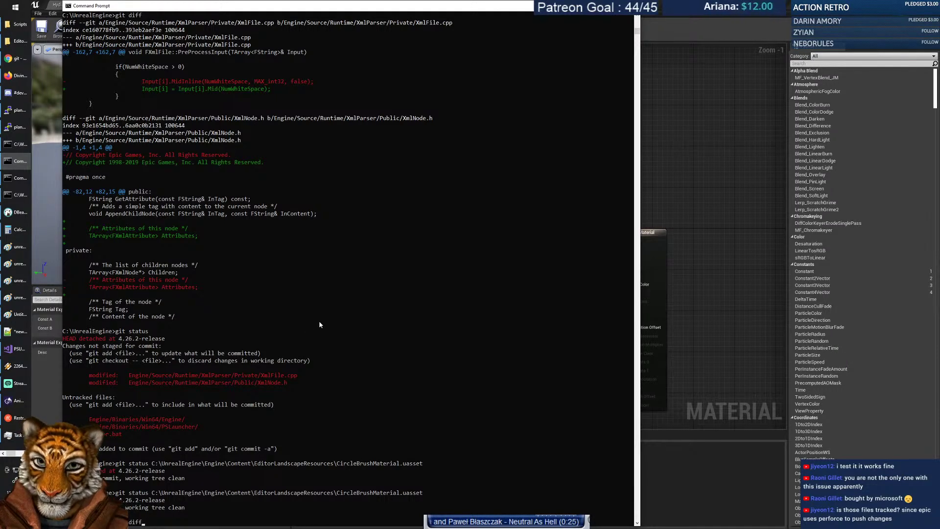
key("Up")
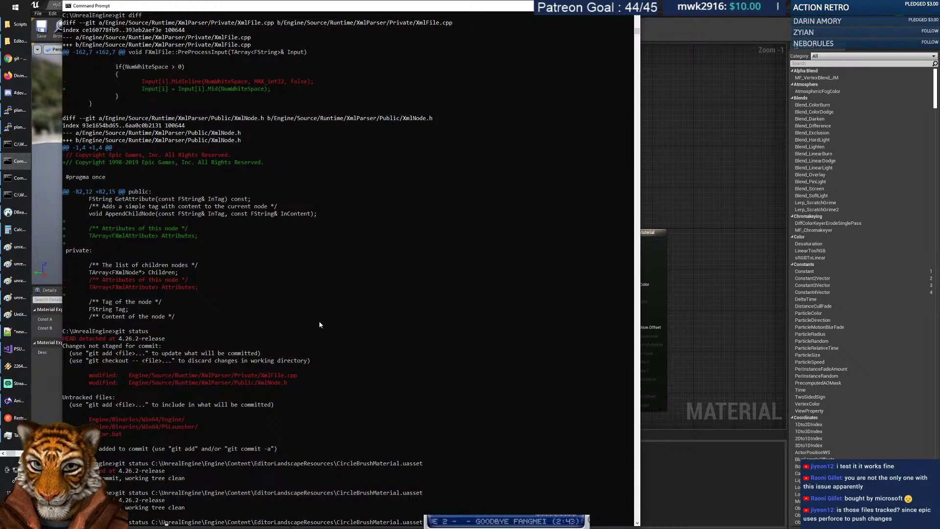
key("BackSpace")
key("BackSpace")
key("BackSpace")
key("BackSpace")
key("BackSpace")
key("BackSpace")
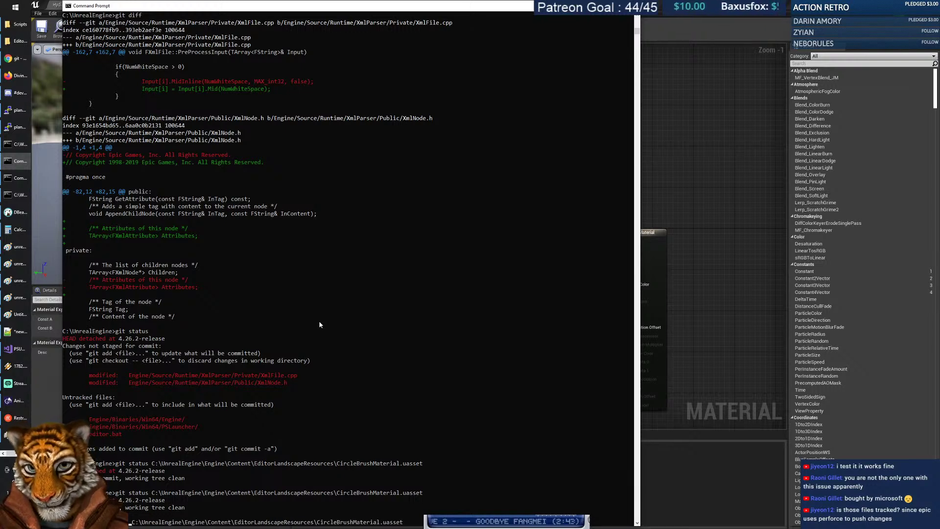
type("log")
key("Return")
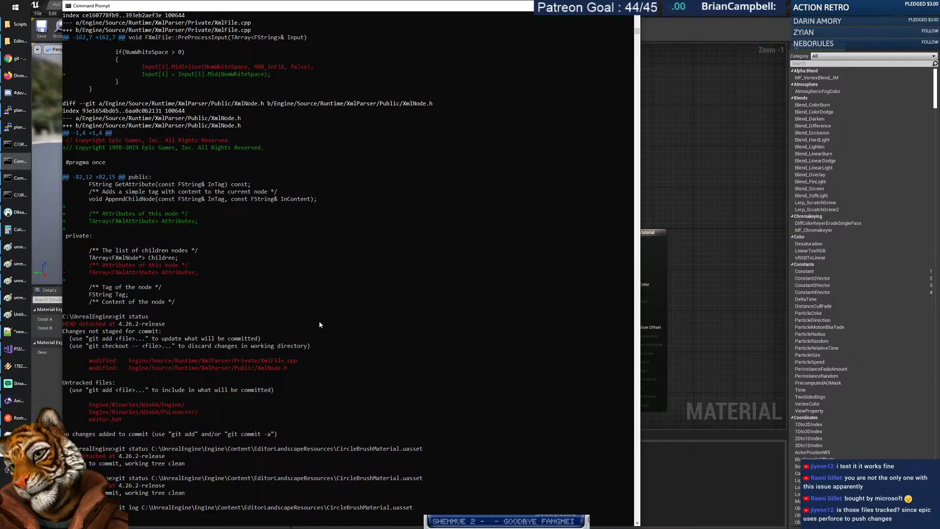
Switch to File Explorer, widen the Name column, and select Cone.uasset in the engine's Content\BasicShapes folder.
left_click(19, 24)
left_click(19, 40)
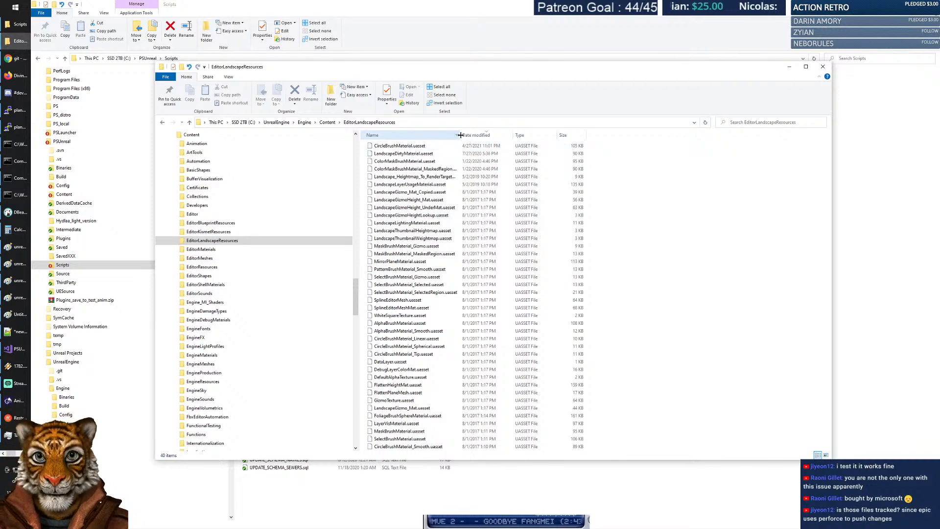
left_click_drag(459, 135, 532, 134)
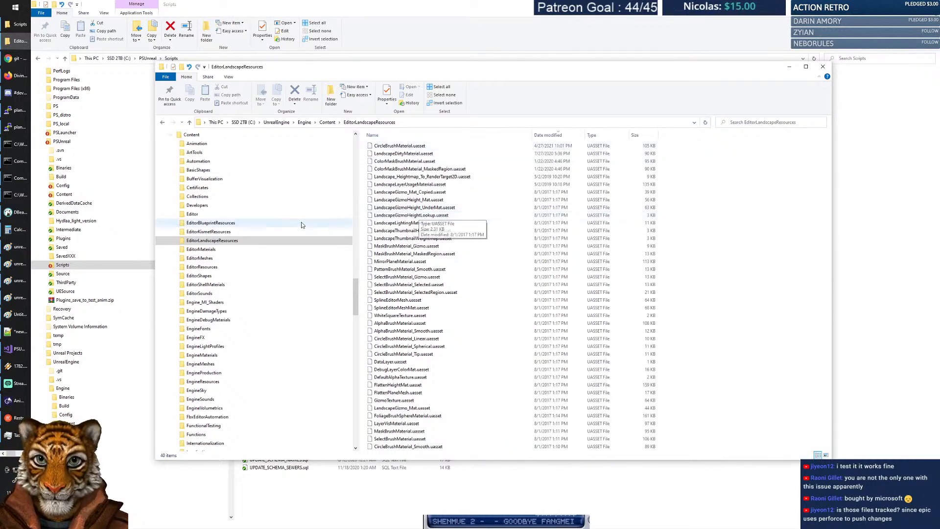
left_click(203, 146)
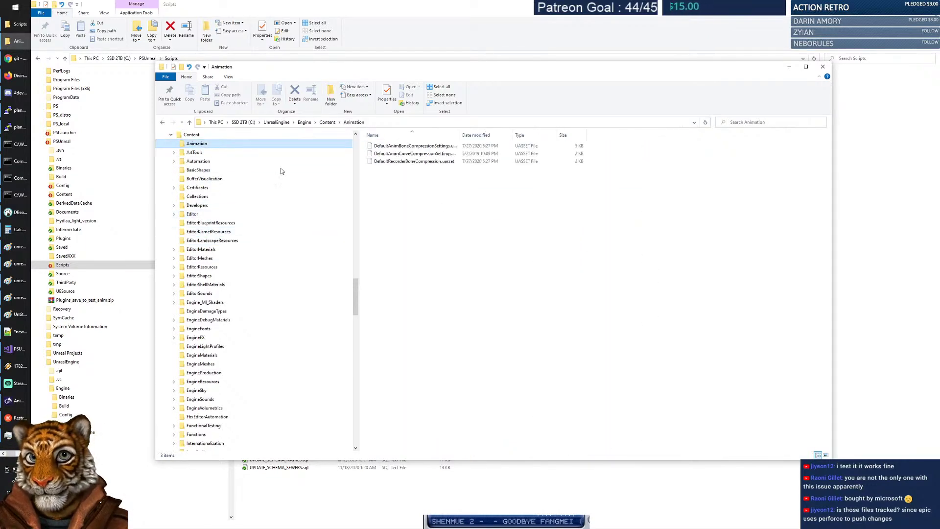
left_click(200, 171)
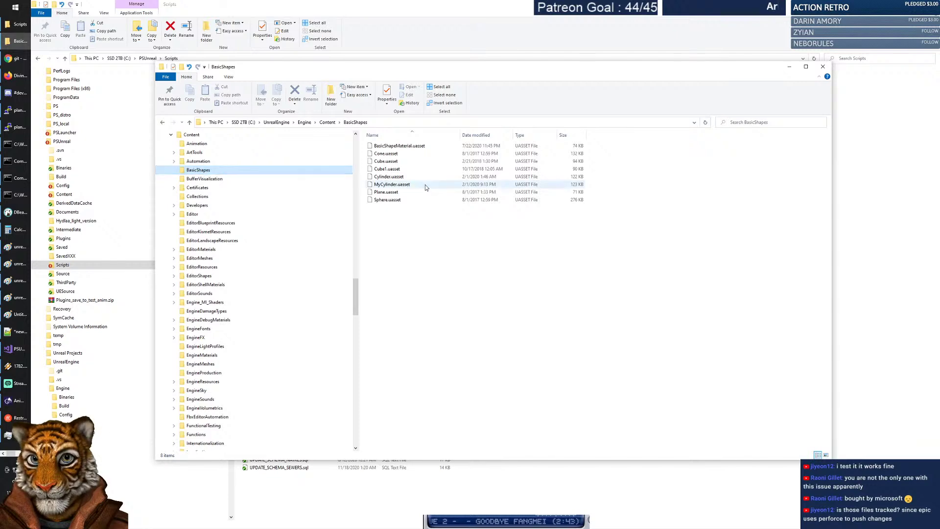
left_click(387, 154)
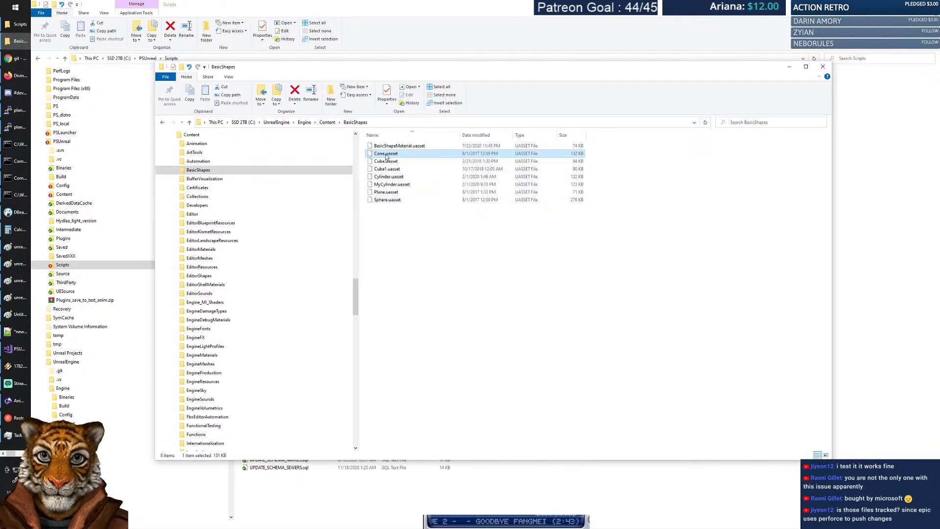
Run git status on C:\UnrealEngine\Engine\Content\BasicShapes\Cone.uasset in the command prompt.
key("alt+Tab")
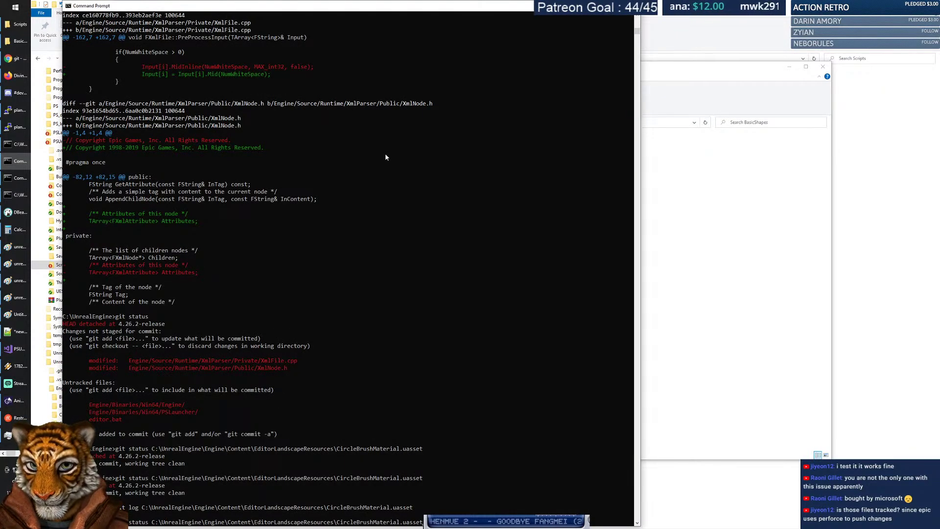
key("BackSpace")
key("BackSpace")
key("BackSpace")
key("BackSpace")
key("BackSpace")
key("BackSpace")
key("BackSpace")
key("BackSpace")
key("BackSpace")
key("BackSpace")
key("BackSpace")
key("BackSpace")
key("BackSpace")
key("BackSpace")
key("BackSpace")
key("BackSpace")
key("BackSpace")
key("BackSpace")
key("BackSpace")
key("BackSpace")
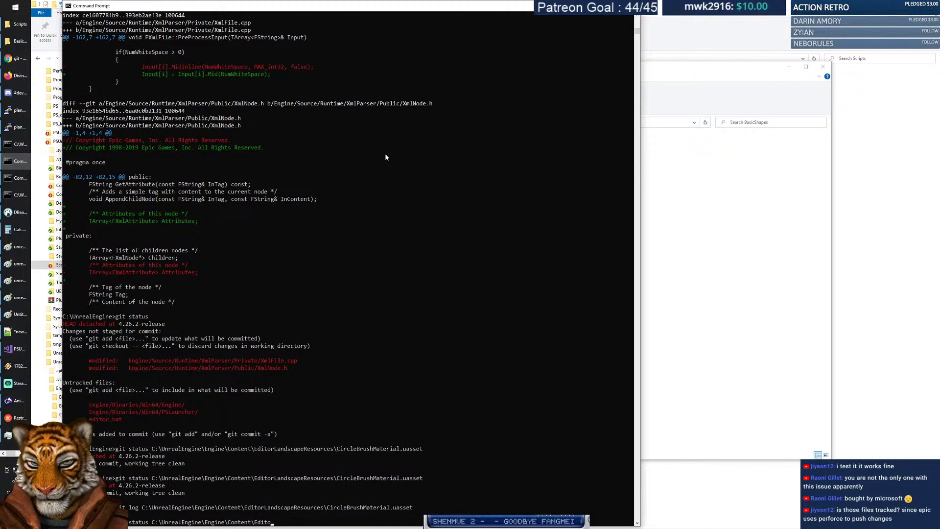
key("BackSpace")
key("BackSpace")
key("BackSpace")
key("BackSpace")
key("BackSpace")
key("BackSpace")
key("BackSpace")
key("BackSpace")
key("BackSpace")
key("BackSpace")
key("BackSpace")
key("BackSpace")
key("BackSpace")
key("BackSpace")
key("BackSpace")
key("BackSpace")
key("BackSpace")
key("BackSpace")
key("BackSpace")
key("BackSpace")
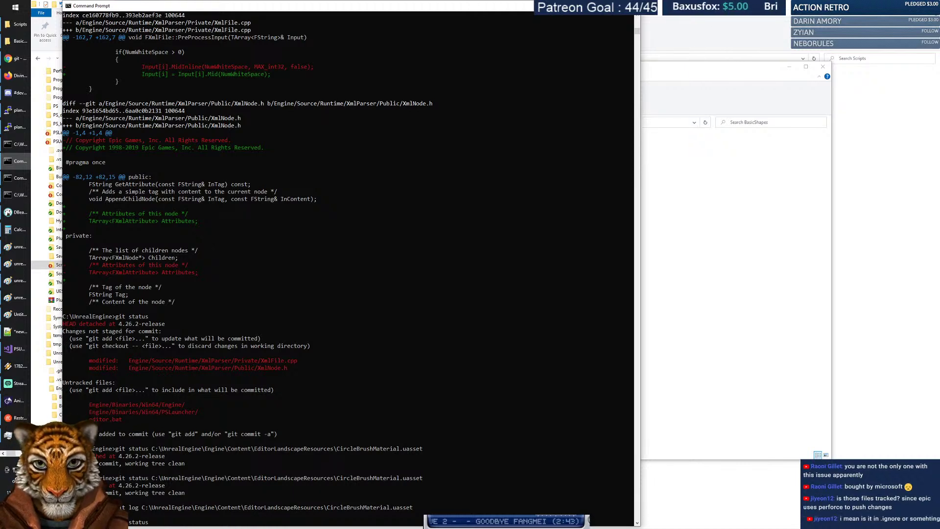
left_click_drag(453, 526, 485, 343)
key("alt+Tab")
left_click_drag(392, 153, 457, 207)
key("alt+Tab")
key("Return")
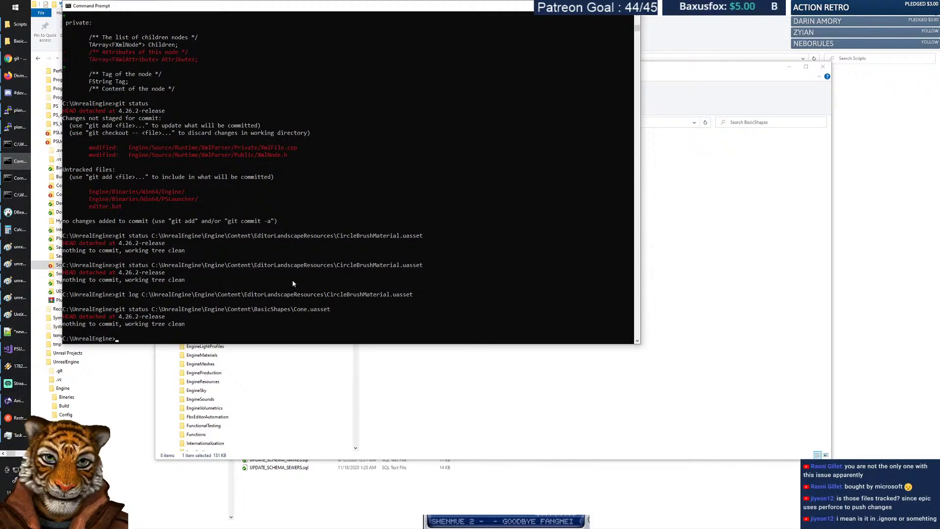
Return to Unreal Editor and check the landscape brush highlight in the Hydlaa level viewport.
key("alt+Tab")
key("Tab")
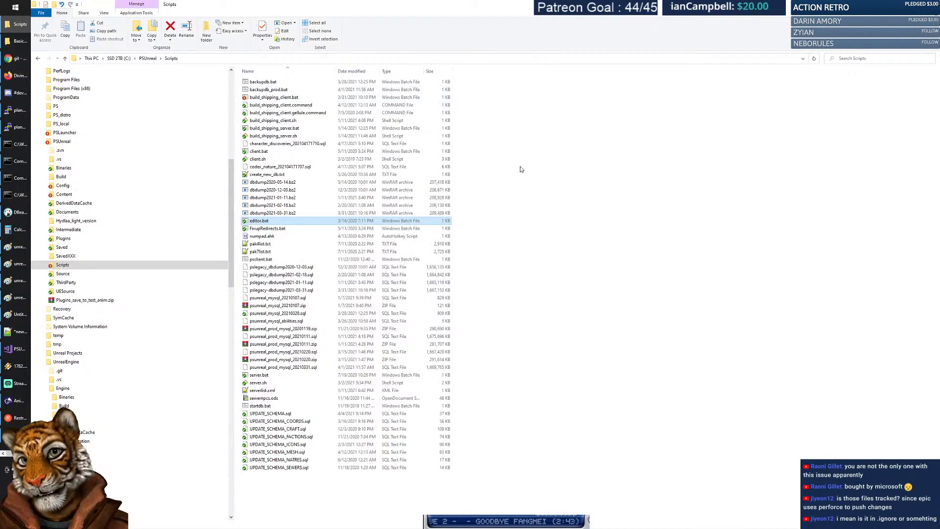
key("alt+Tab")
key("Tab")
key("Tab")
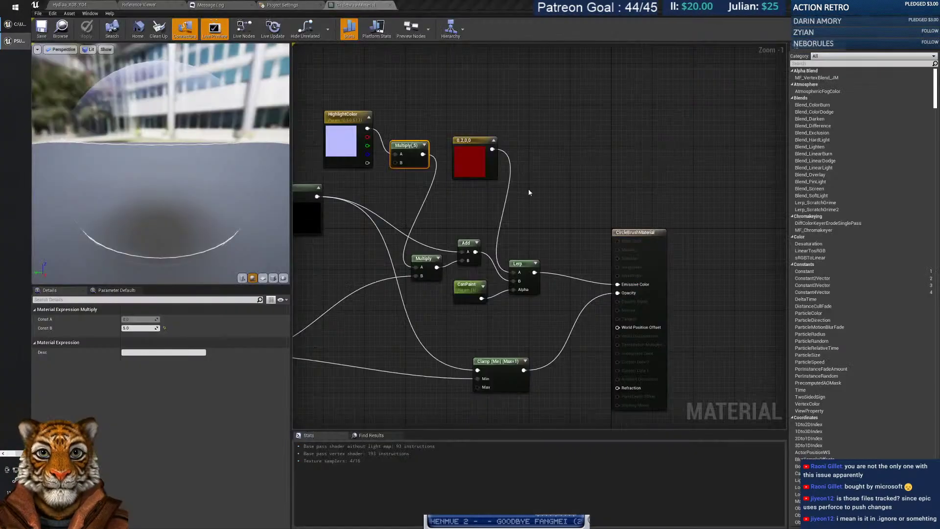
left_click(72, 6)
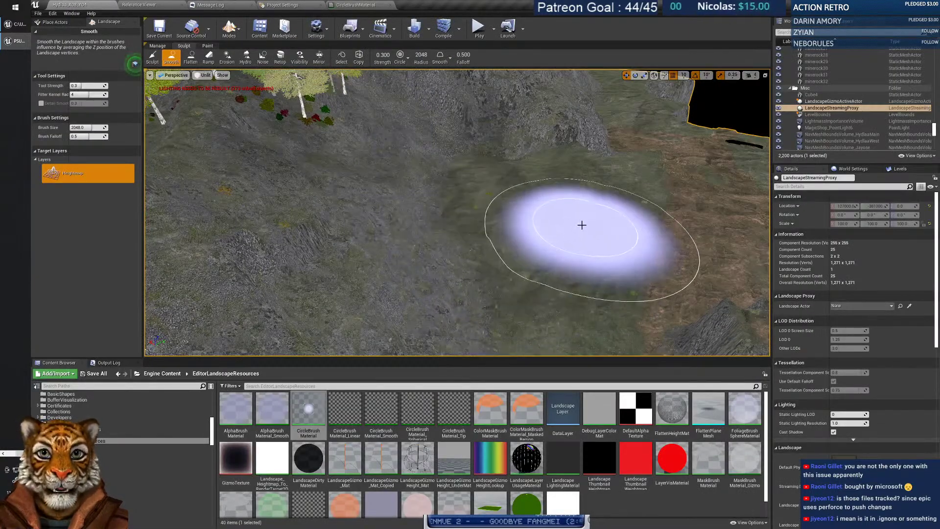
Set the Multiply node's Const B to 2 in CircleBrushMaterial, then apply and save the material.
left_click(362, 4)
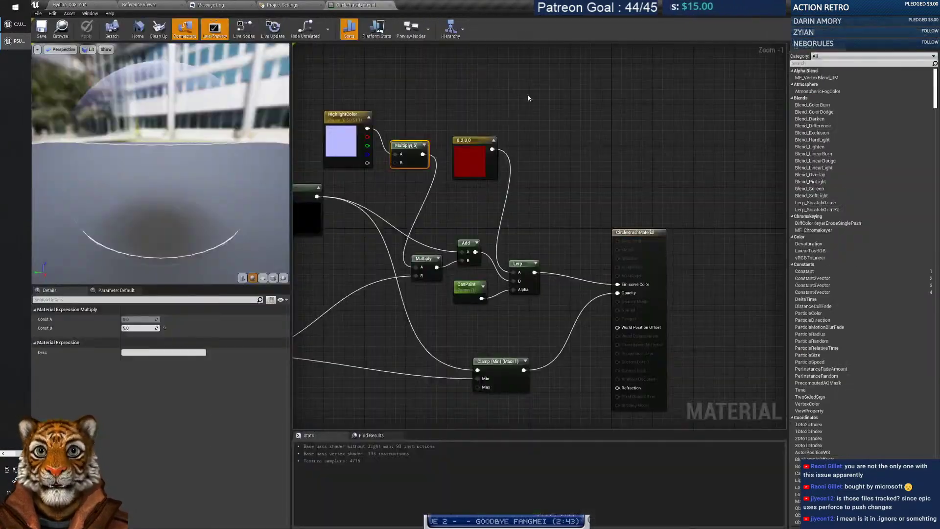
left_click(135, 328)
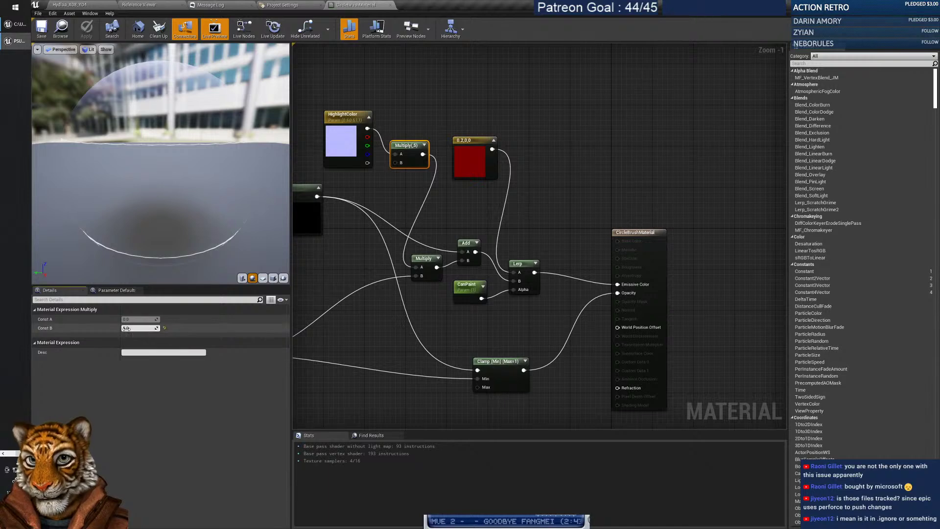
type("2")
key("Return")
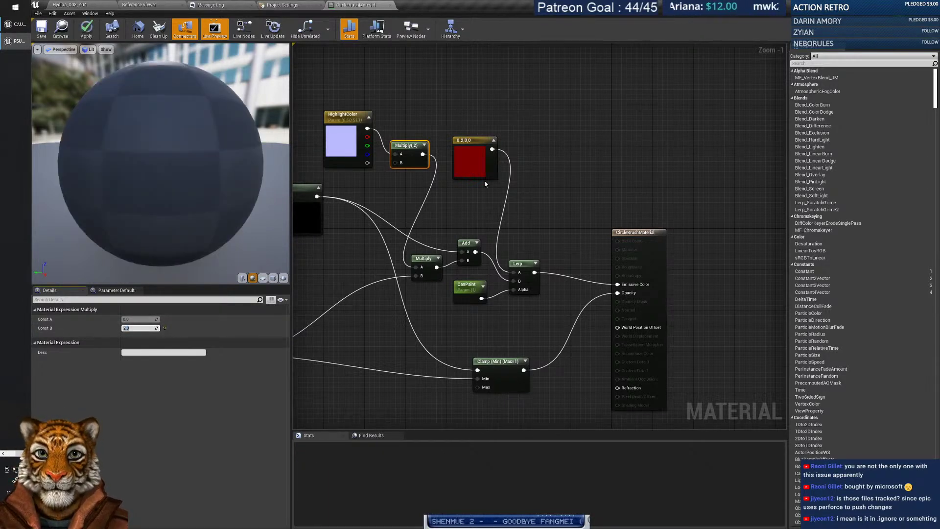
left_click(87, 30)
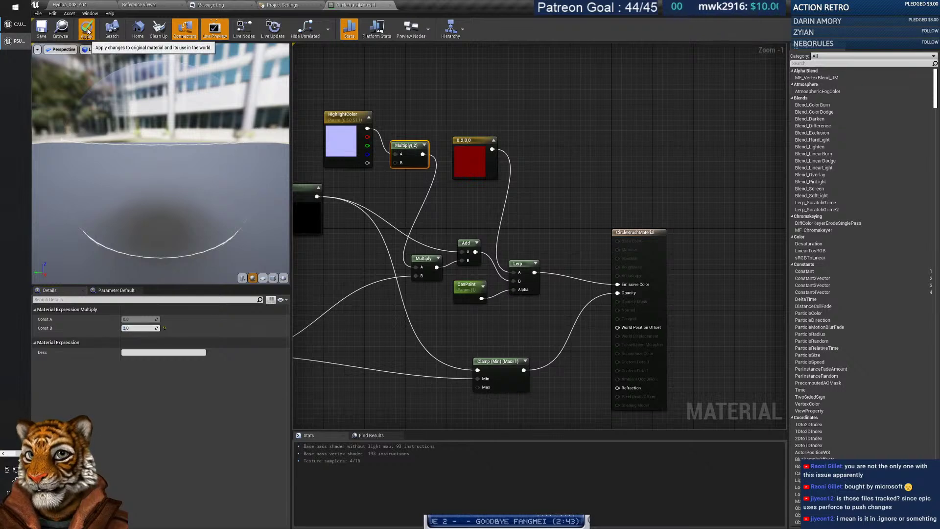
left_click(41, 31)
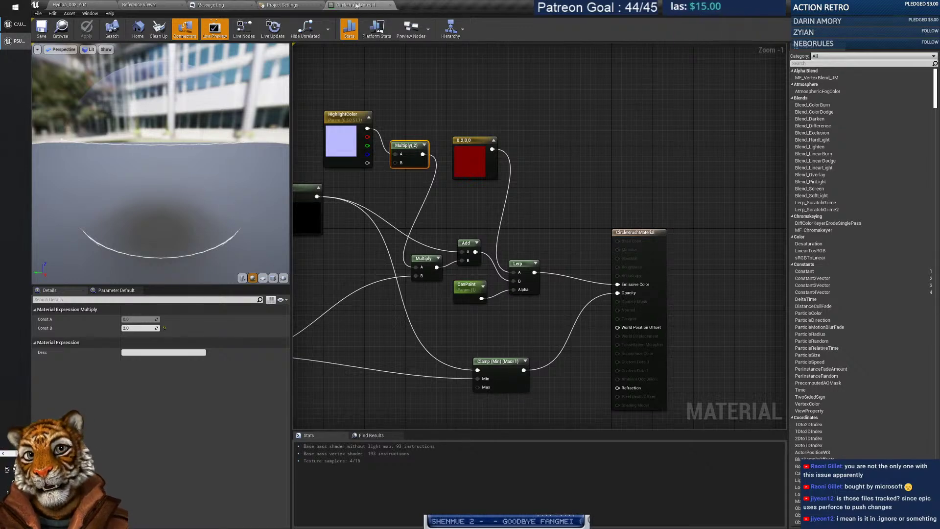
Switch to File Explorer and open the engine's Source\Developer\AITestSuite\Classes\Actions folder under C:\UnrealEngine\Engine.
key("alt+Tab")
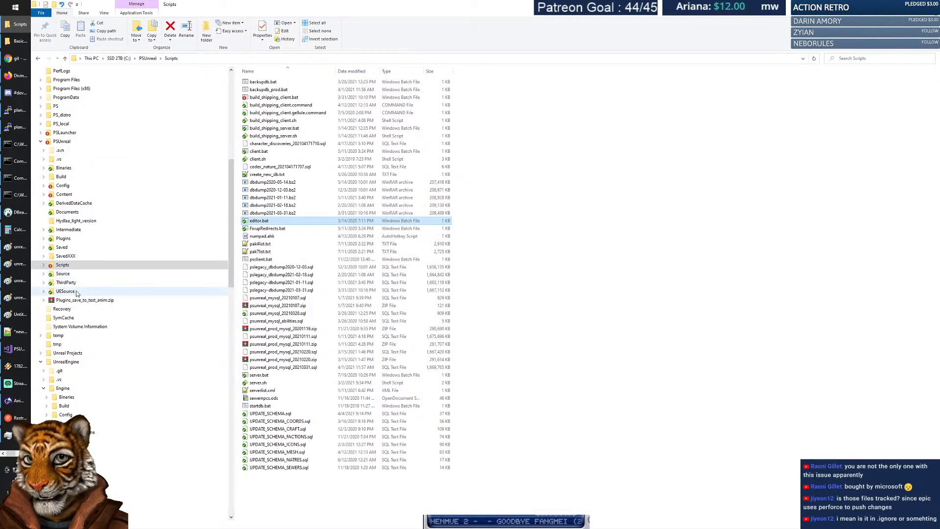
key("alt+Tab")
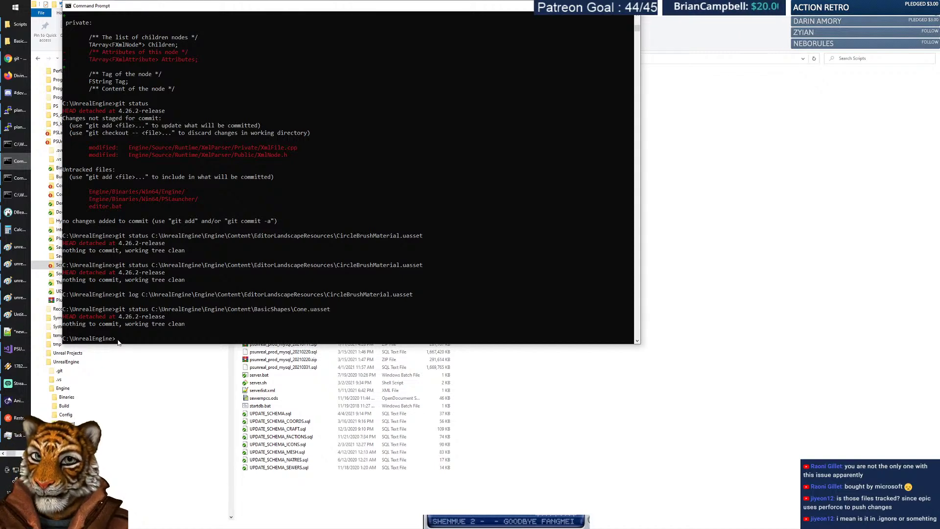
left_click(65, 493)
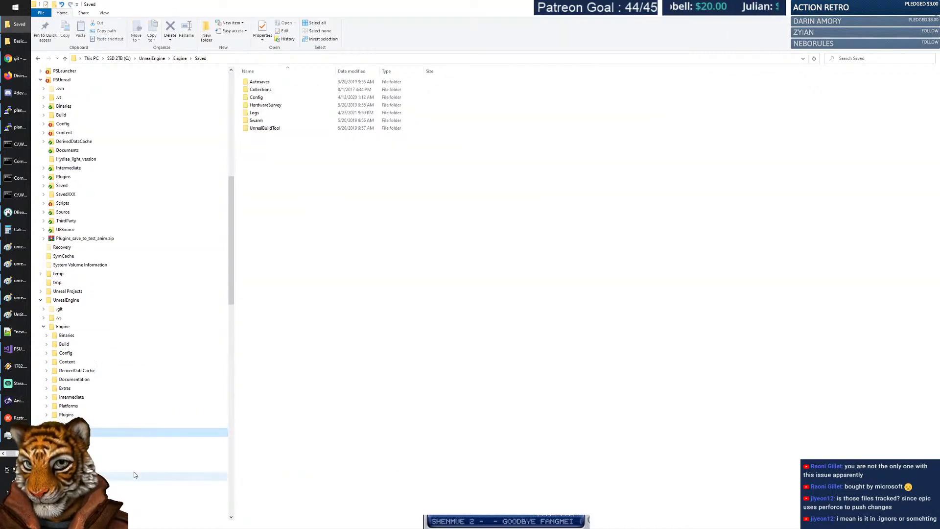
scroll(98, 431, "down", 4)
left_click(66, 396)
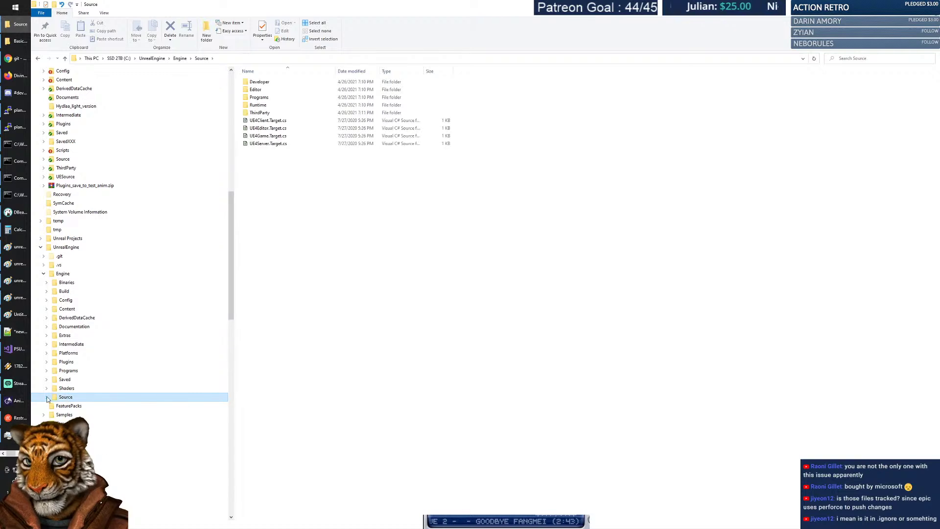
left_click(55, 406)
left_click(52, 406)
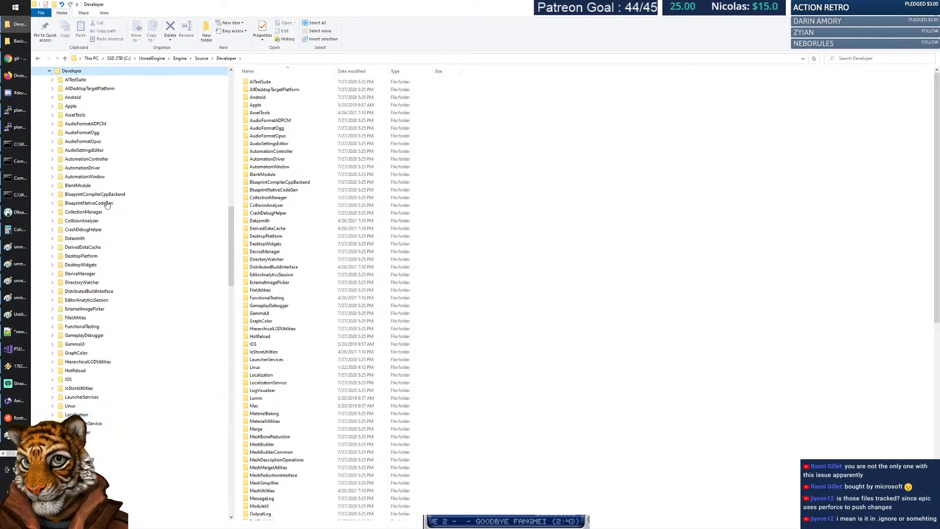
left_click(73, 81)
left_click(53, 80)
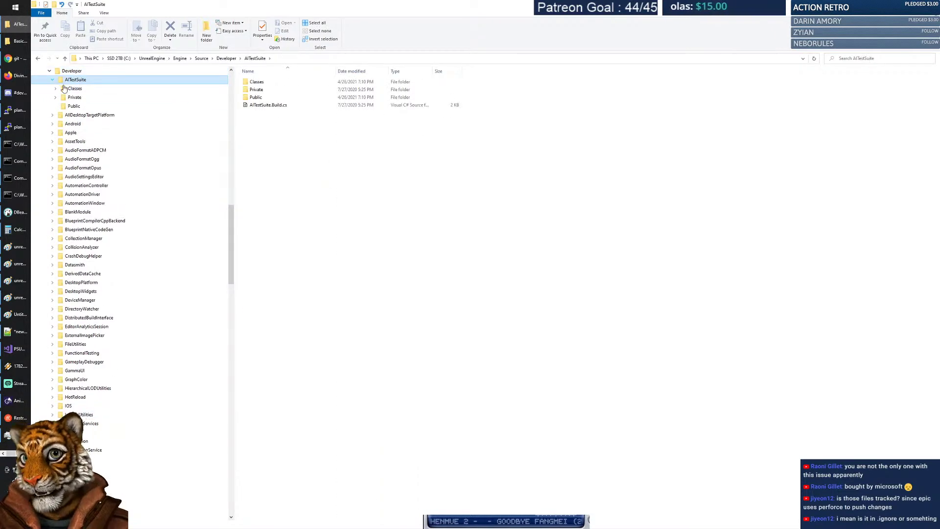
left_click(74, 89)
left_click(55, 89)
left_click(76, 98)
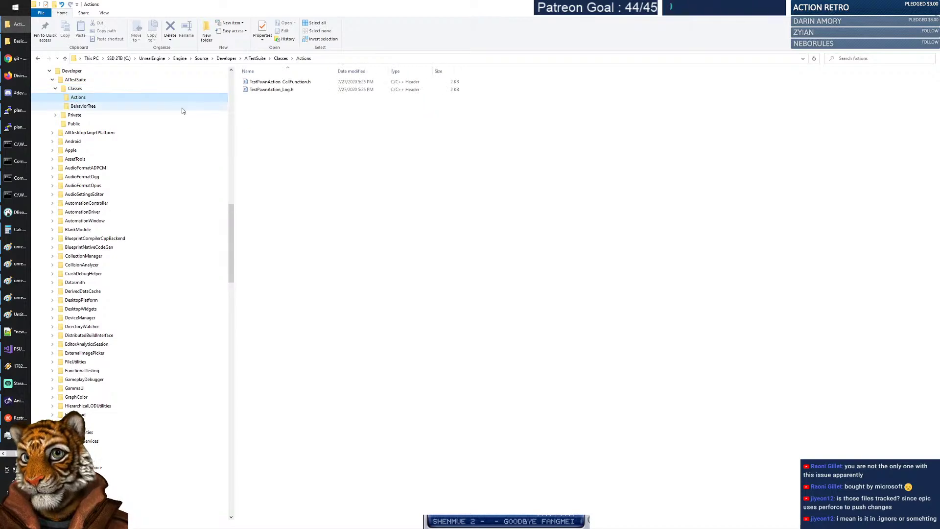
Open TestPawnAction_Log.h in Notepad++, append "HELLO CHANGED FILE" to the copyright comment on line 1, and save the file.
left_click(282, 90)
right_click(283, 89)
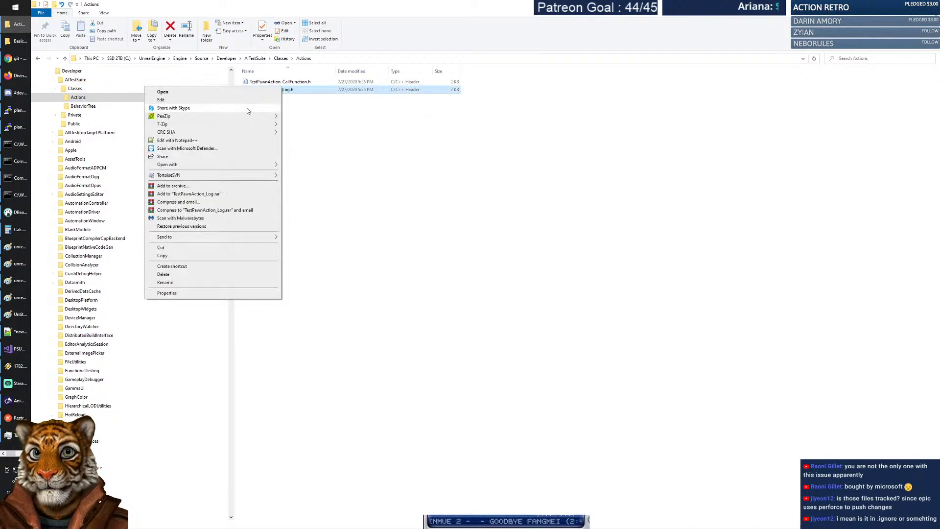
left_click(199, 141)
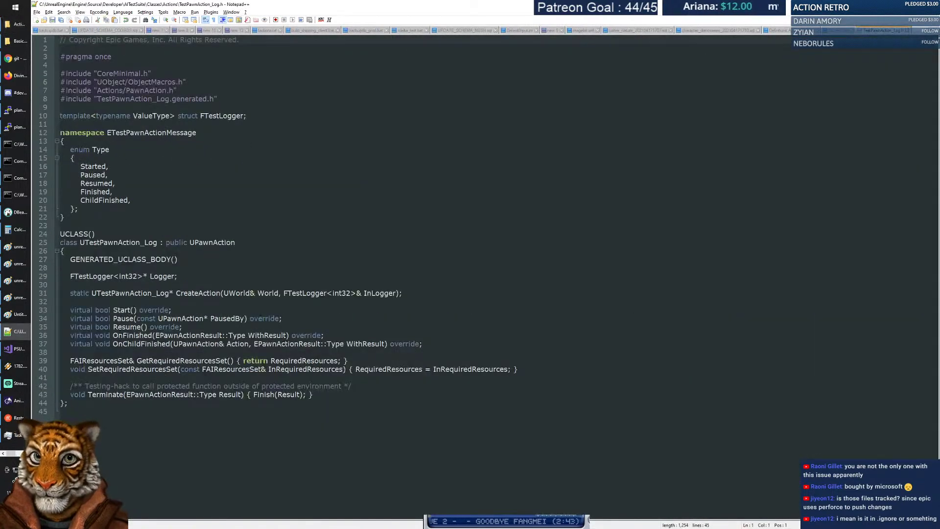
left_click(270, 42)
type("HELLO CHA")
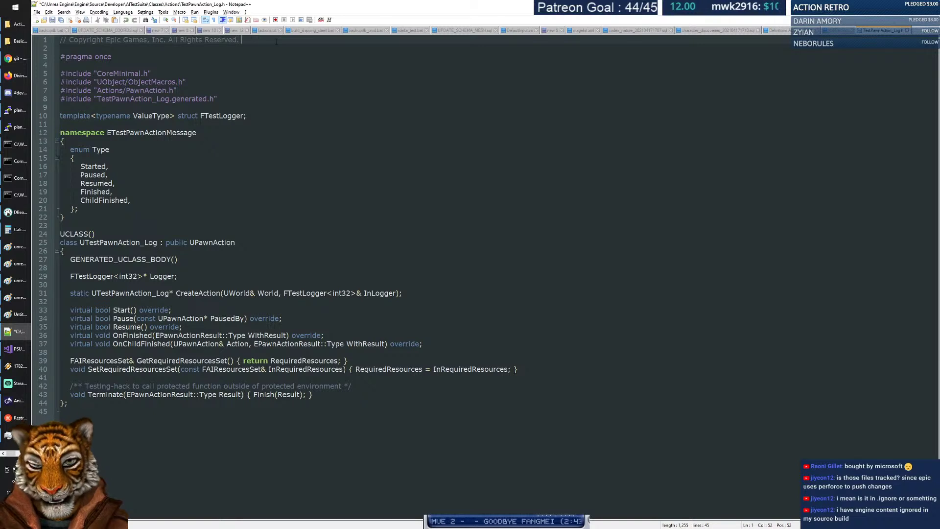
type("NGED FILE")
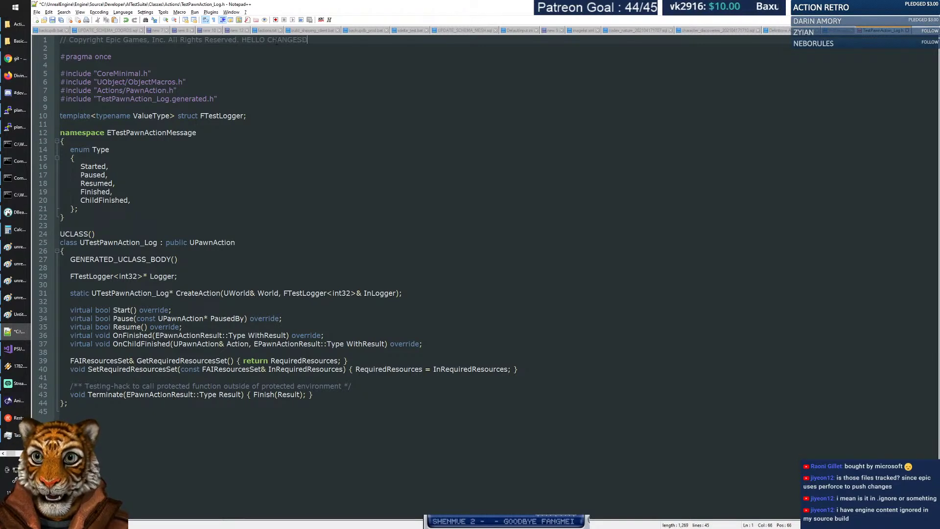
key("ctrl+s")
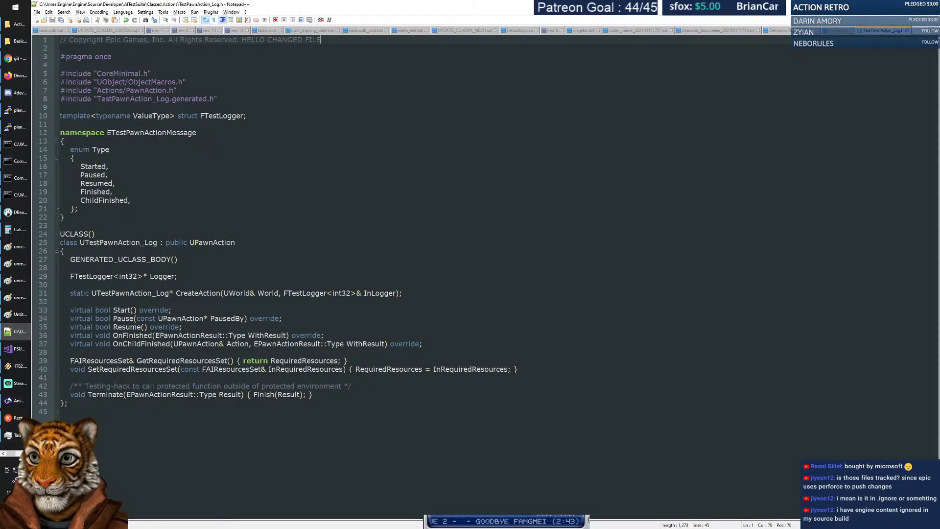
Switch to the command prompt, run git status in C:\UnrealEngine, and check the entry for TestPawnAction_Log.h.
key("alt+Tab")
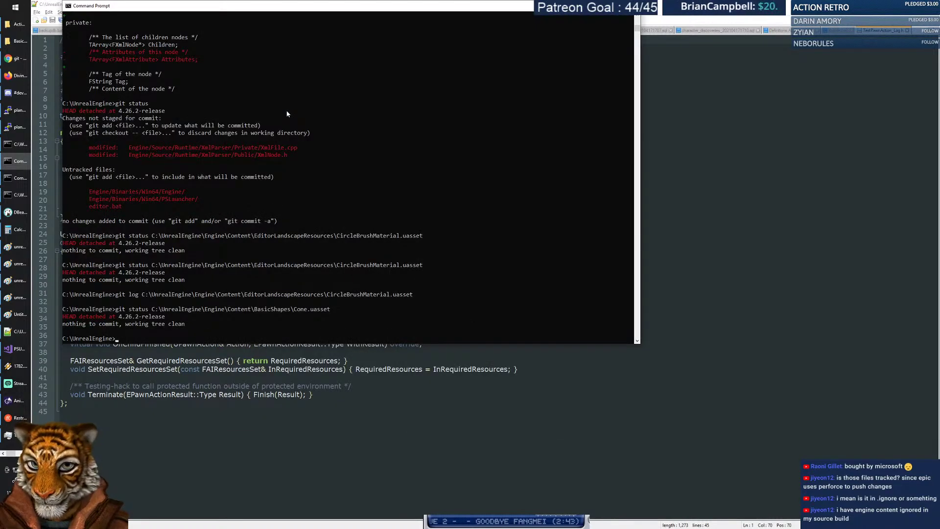
type("git s")
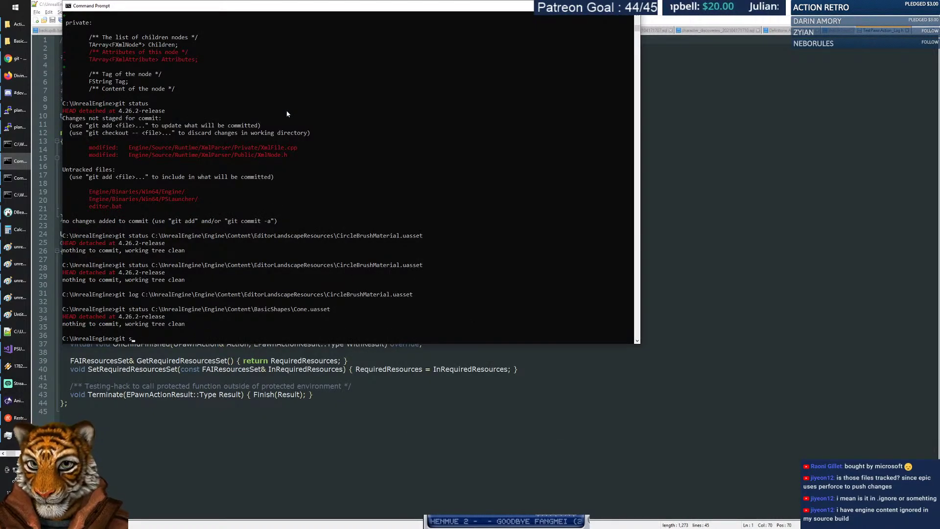
type("tatus")
key("Return")
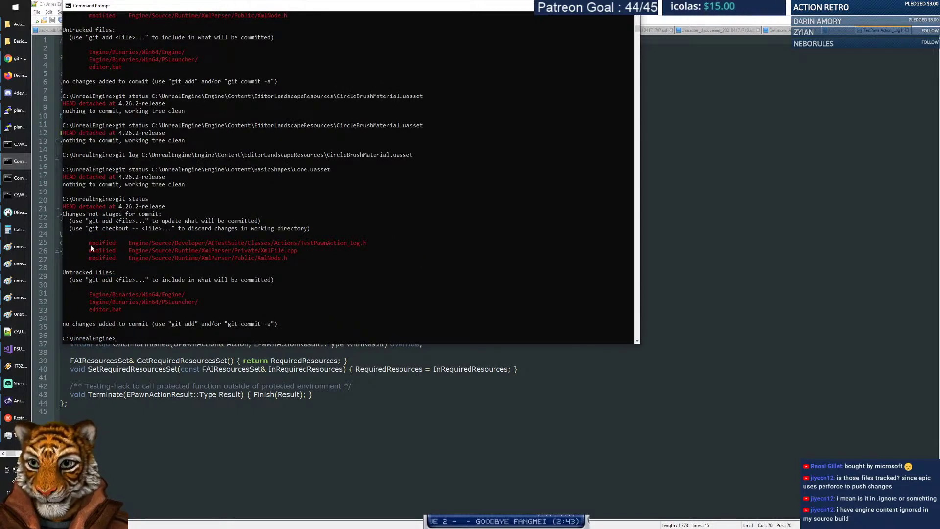
left_click_drag(91, 247, 365, 245)
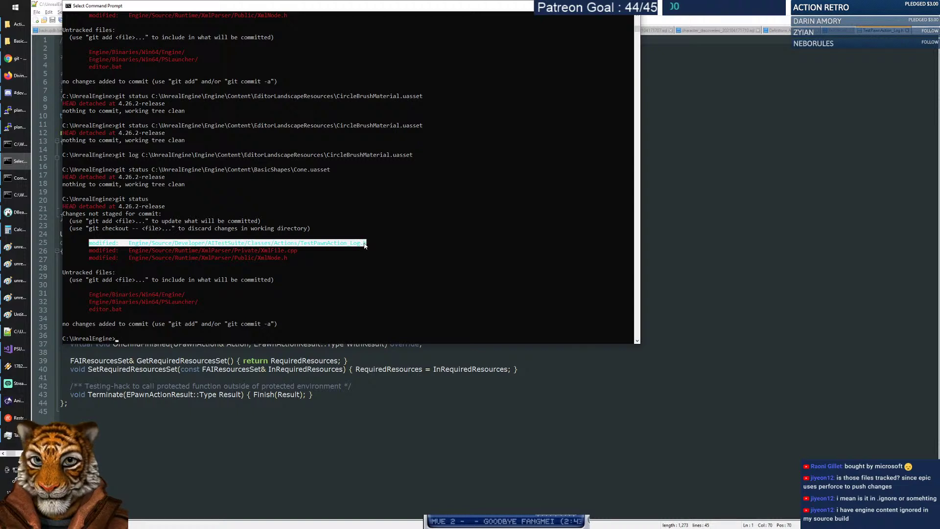
right_click(369, 248)
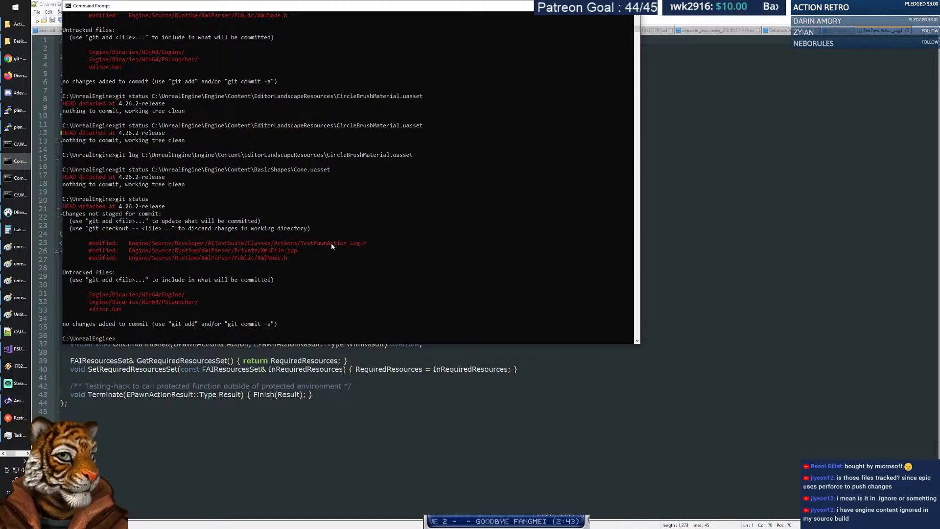
Switch to Chrome, search Google in a new tab for "git doesnt detect binary file changes", and open the first Stack Overflow result.
left_click(16, 59)
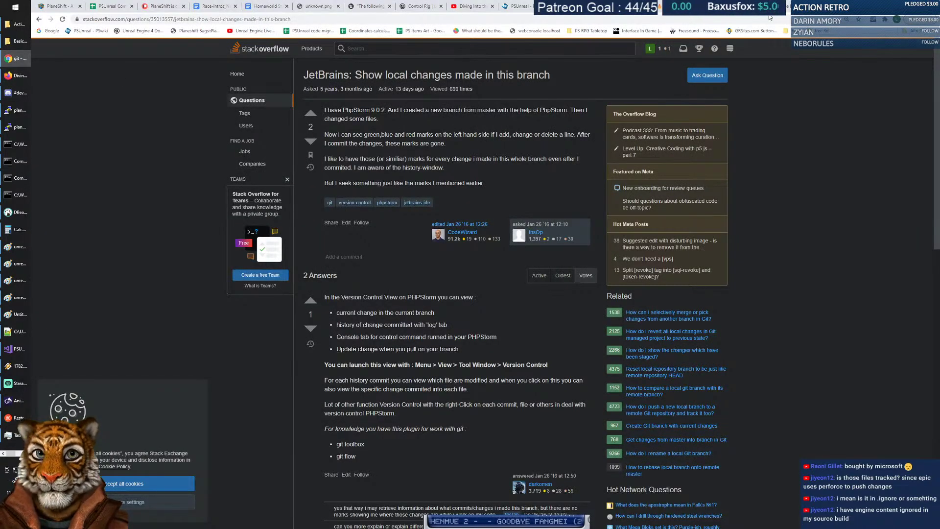
key("ctrl+t")
left_click(457, 155)
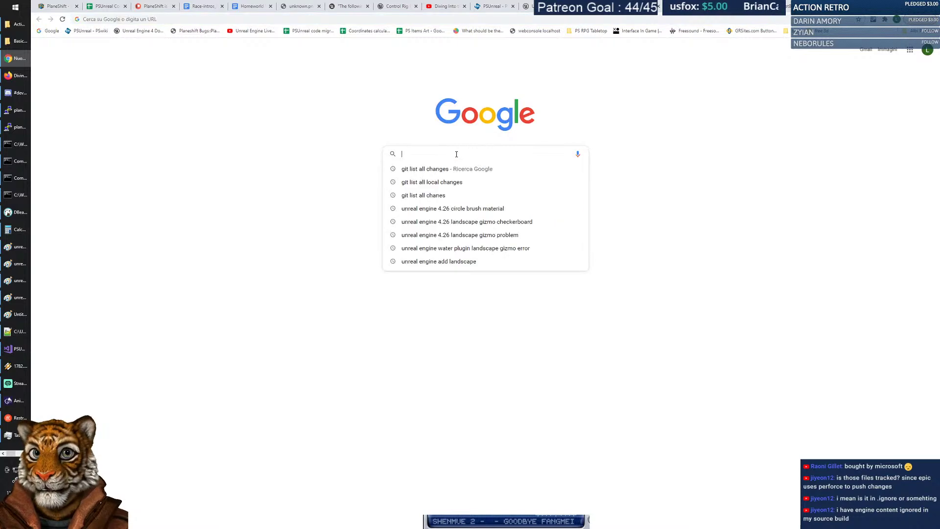
type("git de")
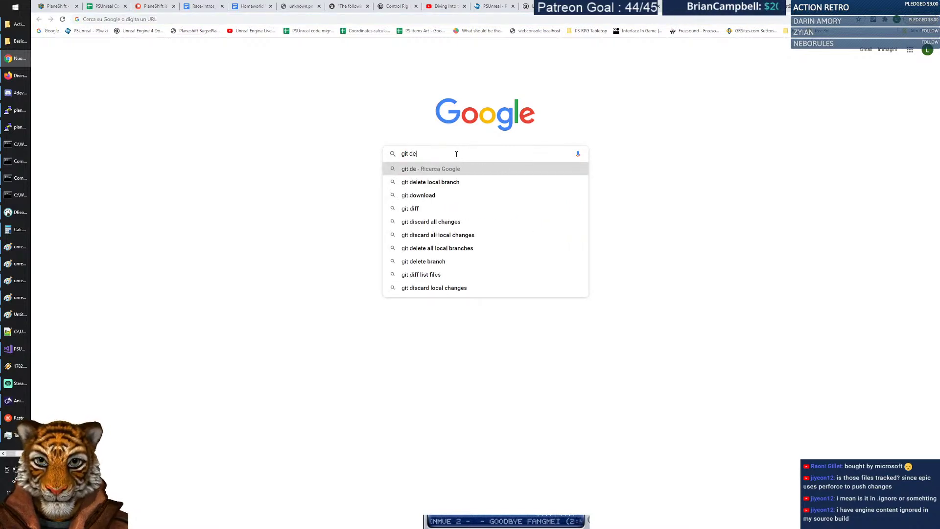
key("BackSpace")
type("oesnt d")
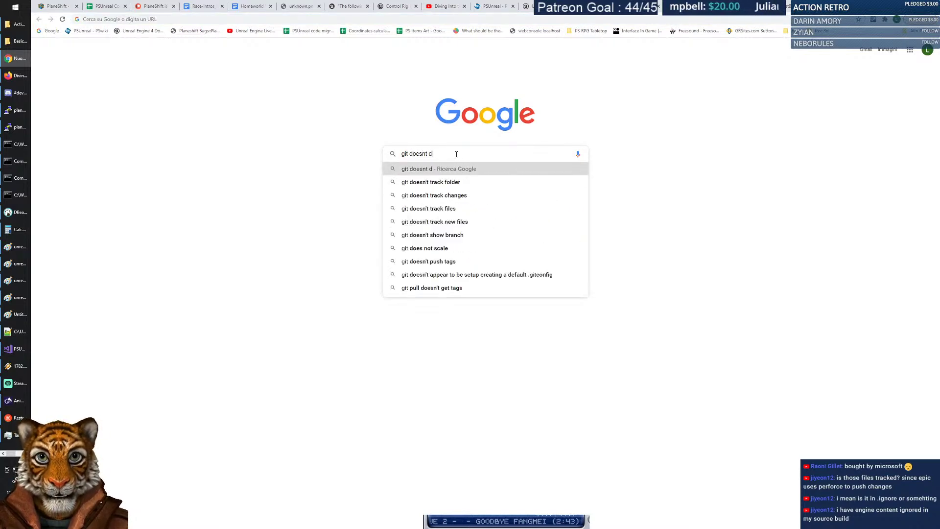
type("etect binary ")
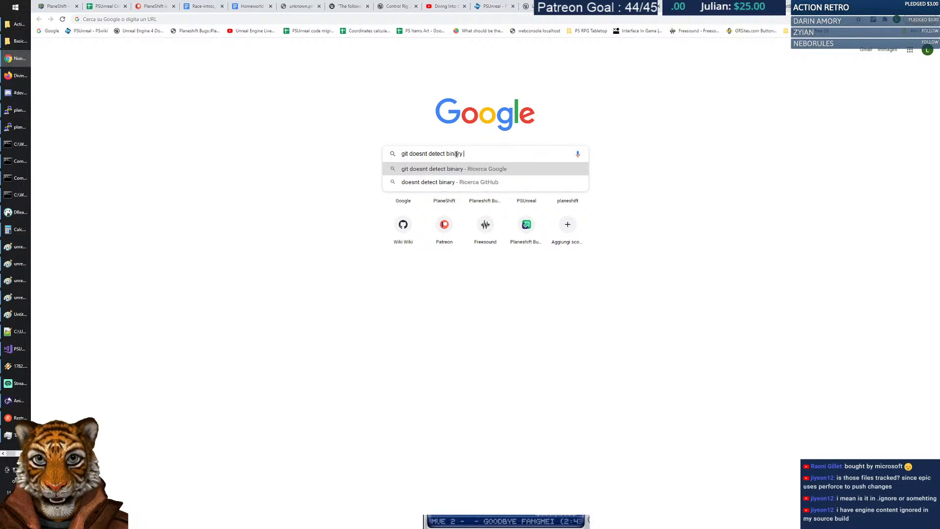
type("file changes")
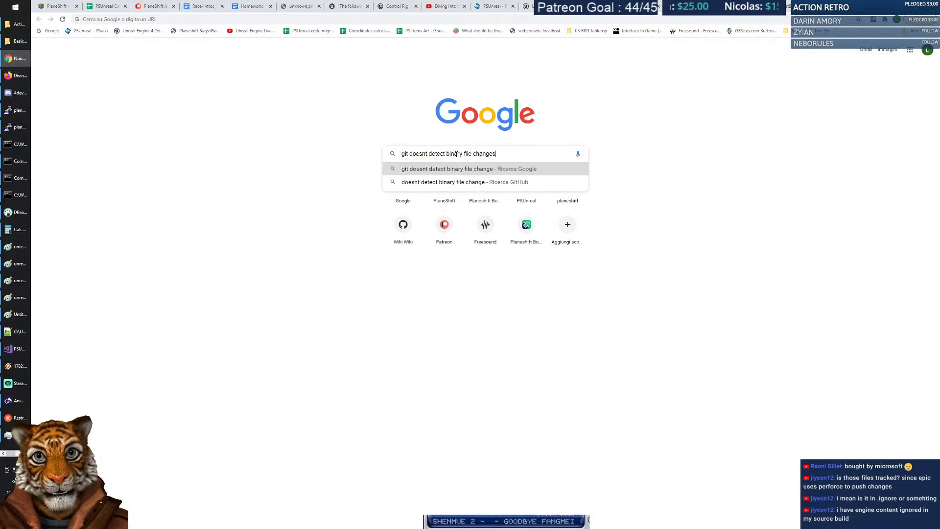
key("Return")
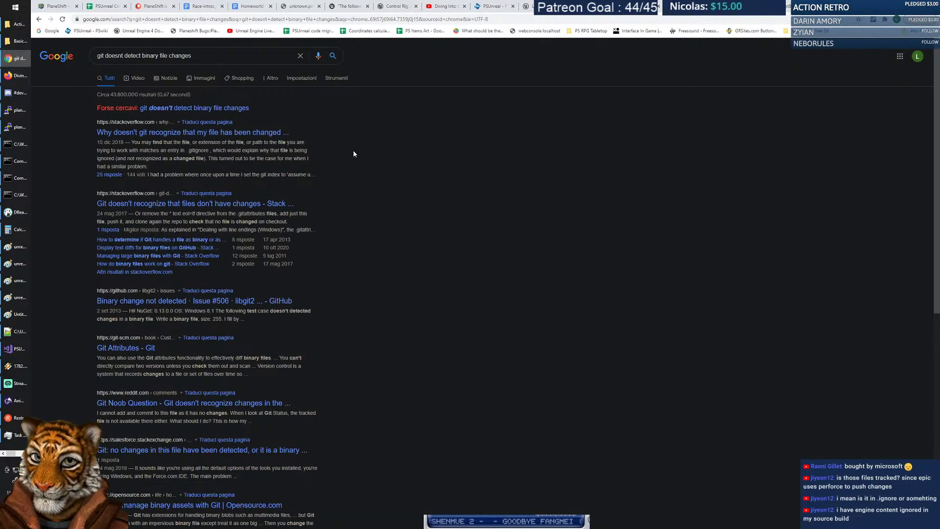
left_click(192, 132)
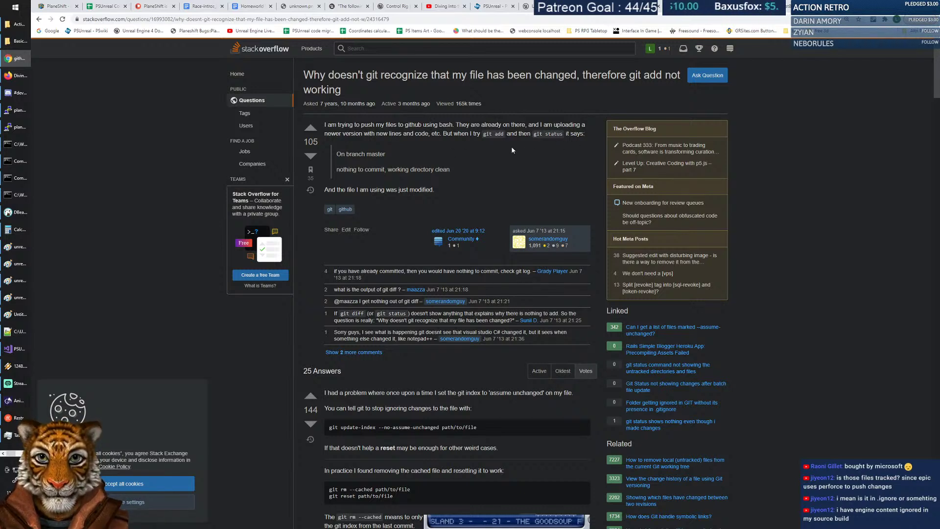
Read the Stack Overflow question and its answers about 'assume unchanged' and the .gitignore file.
left_click_drag(348, 170, 486, 175)
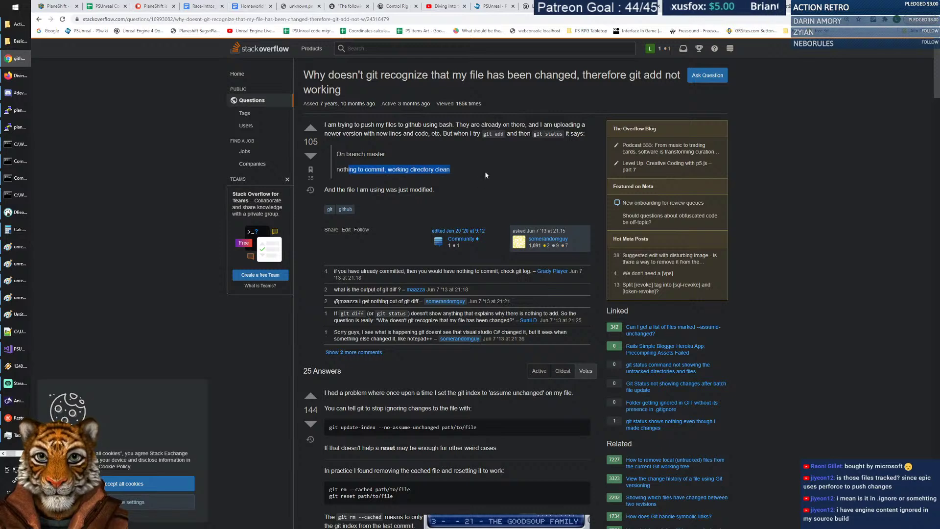
left_click(484, 173)
scroll(483, 172, "down", 2)
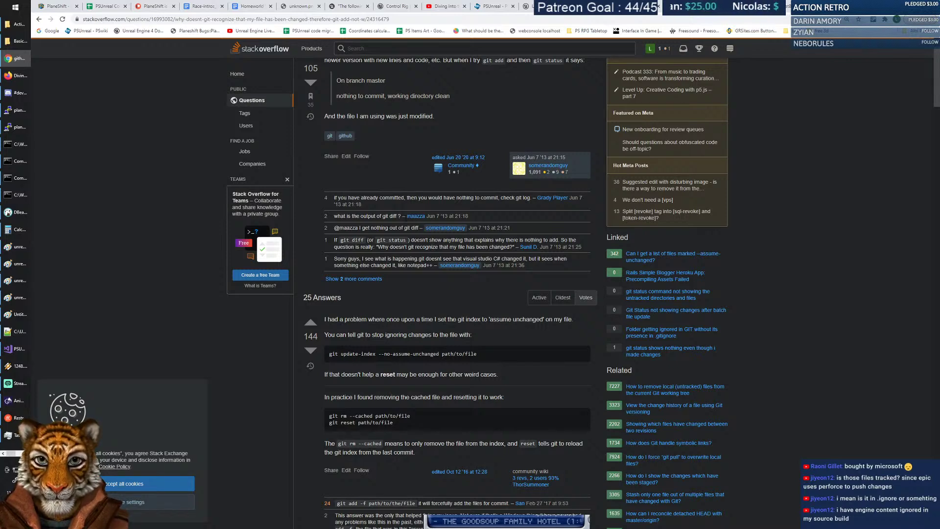
scroll(405, 221, "down", 2)
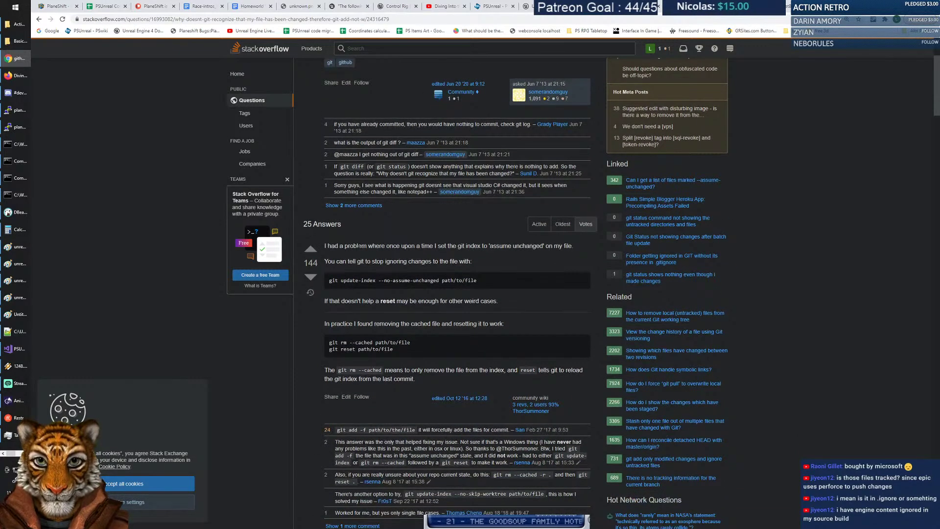
left_click_drag(345, 246, 553, 246)
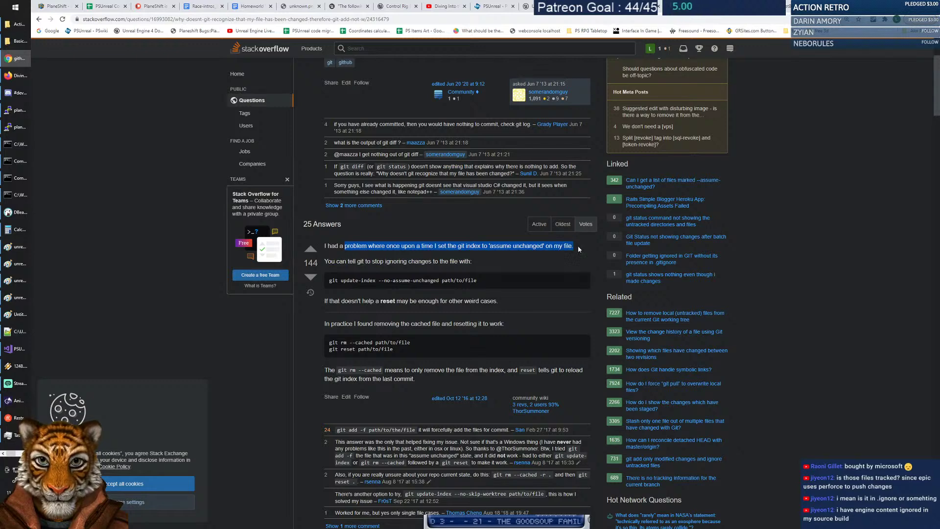
left_click(519, 250)
left_click_drag(488, 245, 580, 243)
left_click(553, 251)
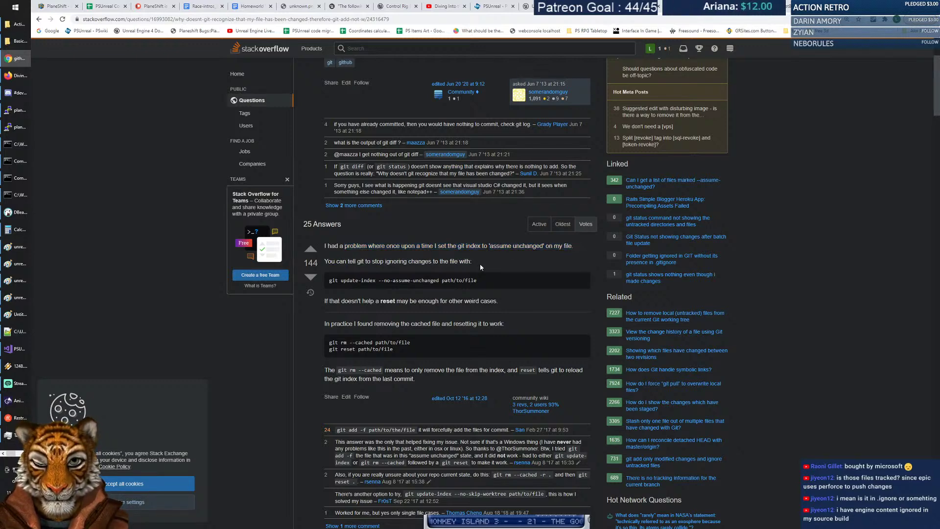
scroll(482, 267, "down", 1)
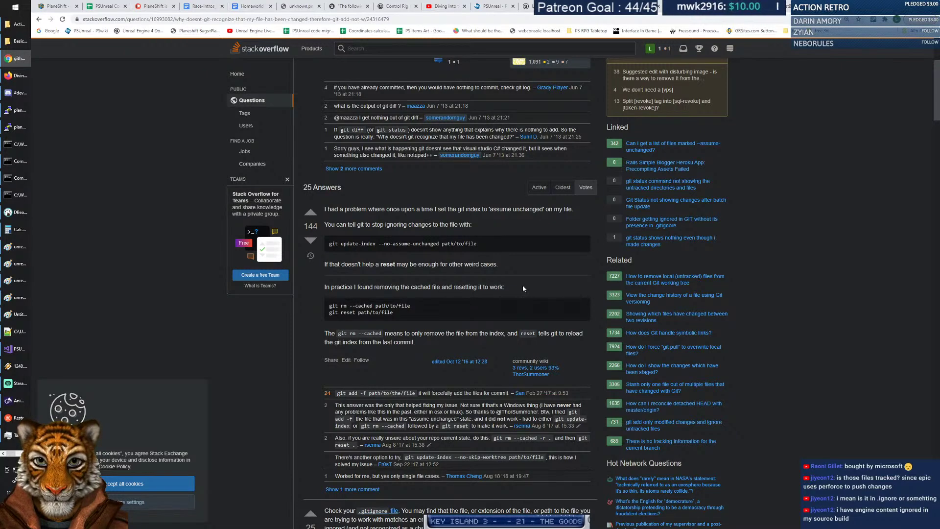
scroll(522, 288, "down", 5)
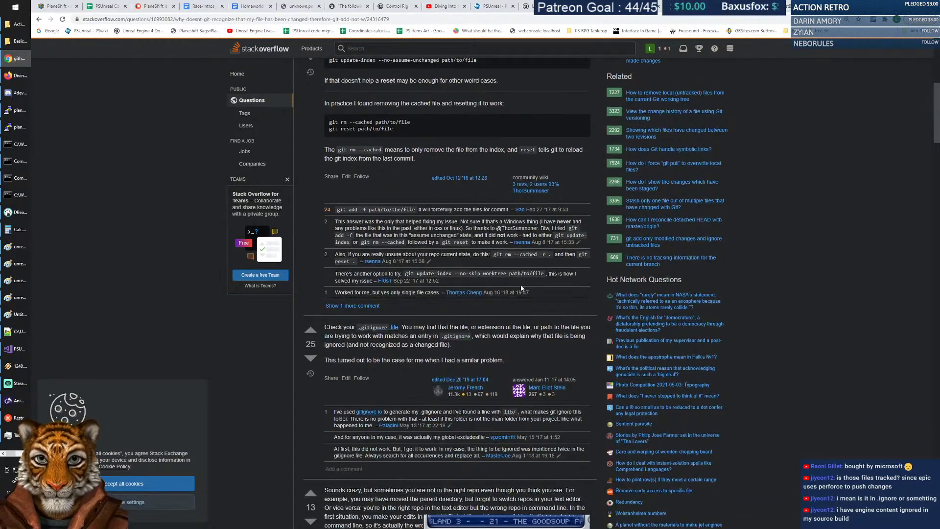
scroll(521, 286, "down", 2)
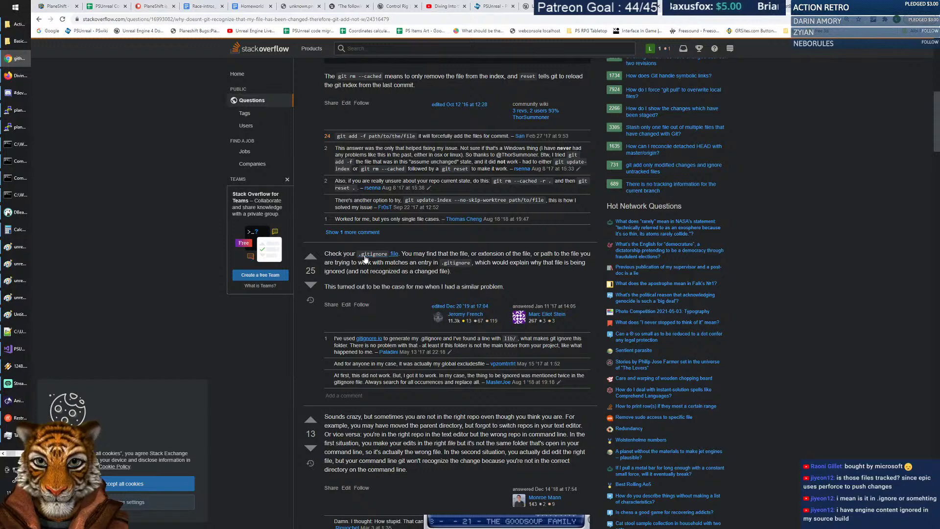
Switch to File Explorer, go to the C:\UnrealEngine folder, and open its .gitignore file in Notepad++.
key("alt+Tab")
key("alt+Tab")
key("alt+Tab")
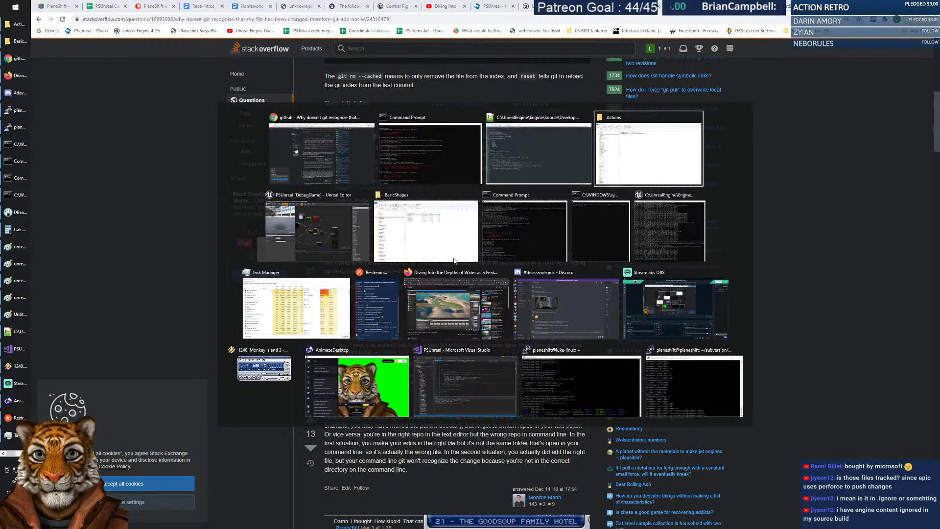
scroll(233, 209, "up", 1)
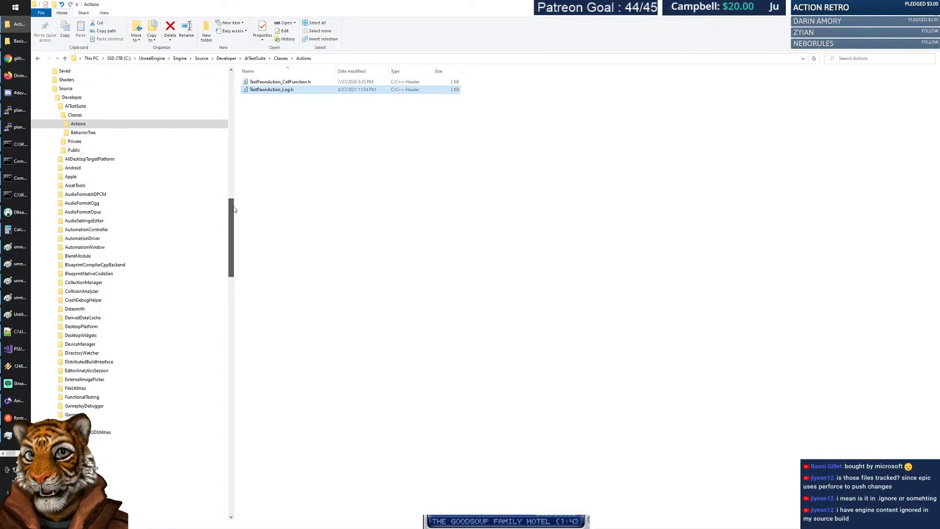
left_click_drag(233, 209, 238, 167)
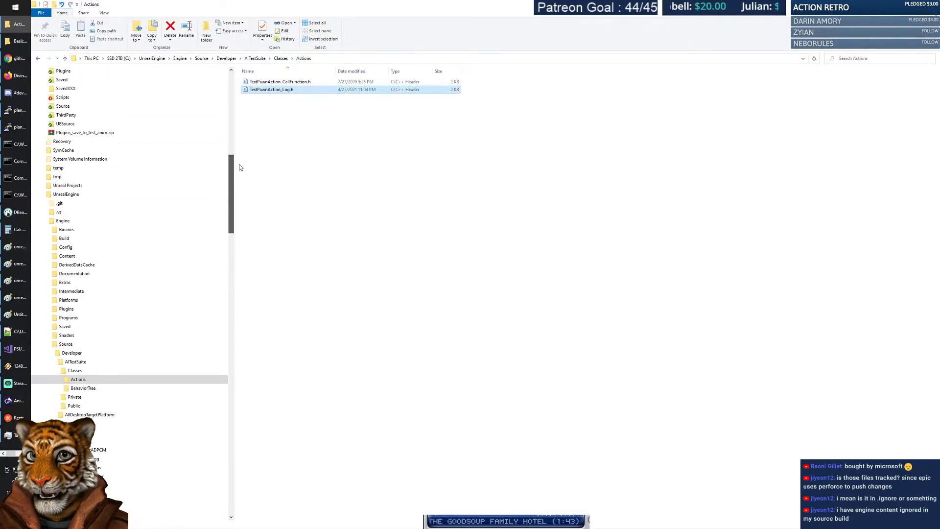
left_click(67, 196)
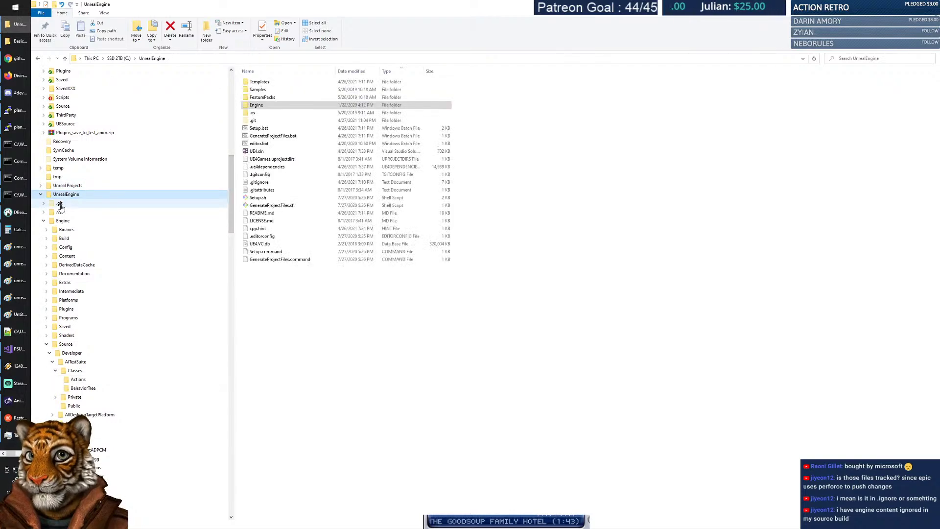
right_click(263, 182)
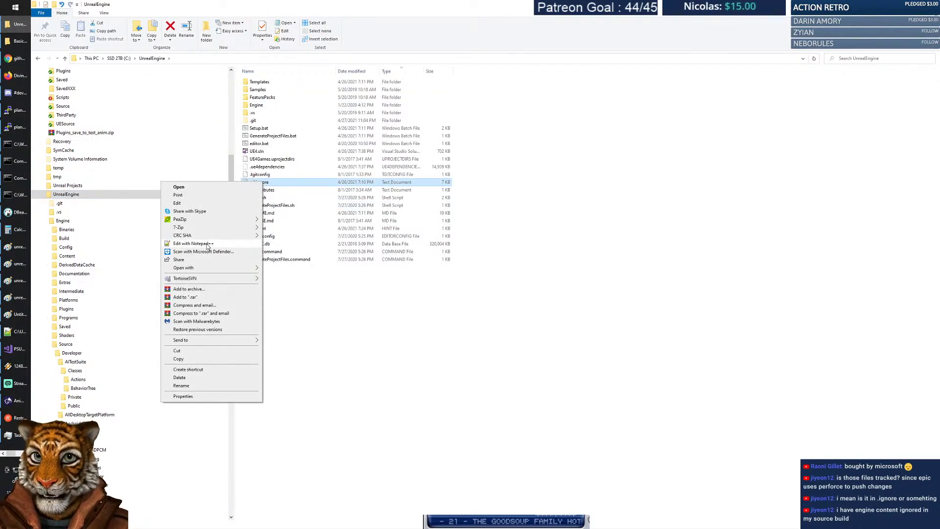
left_click(196, 243)
left_click(209, 184)
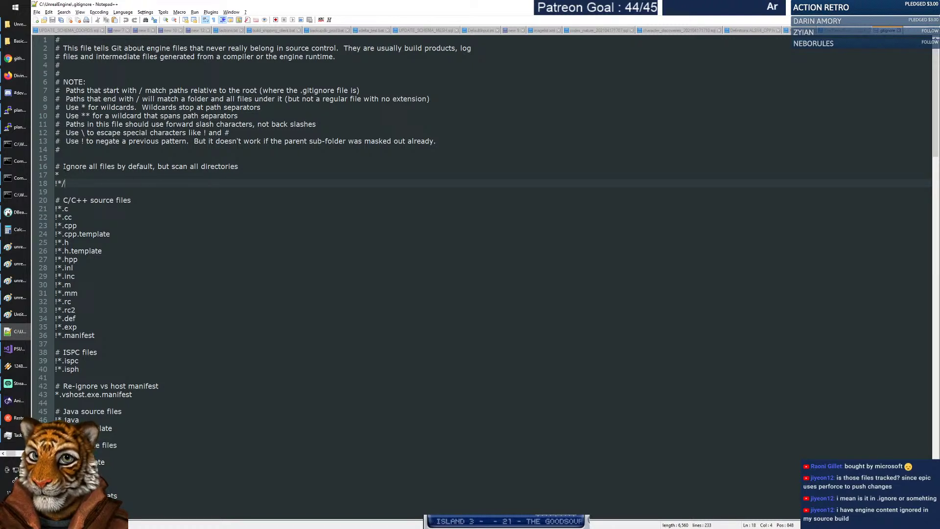
Read the rule about ignoring all files by default and the C/C++ and ISPC file exceptions in .gitignore.
left_click_drag(64, 167, 152, 167)
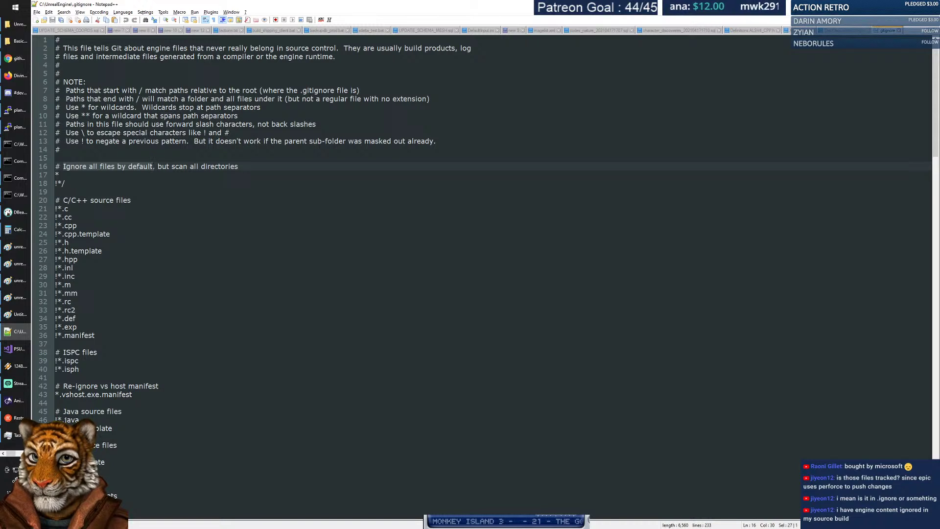
left_click_drag(152, 167, 237, 167)
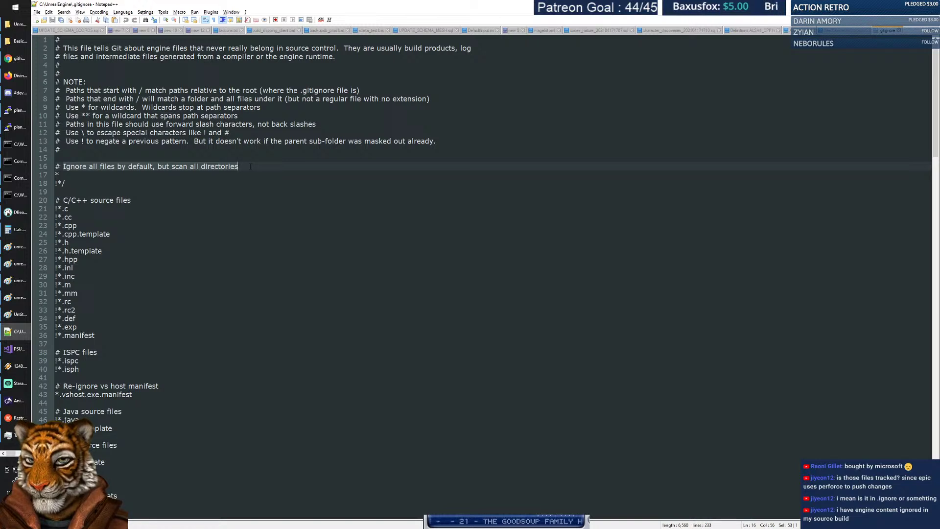
left_click(250, 166)
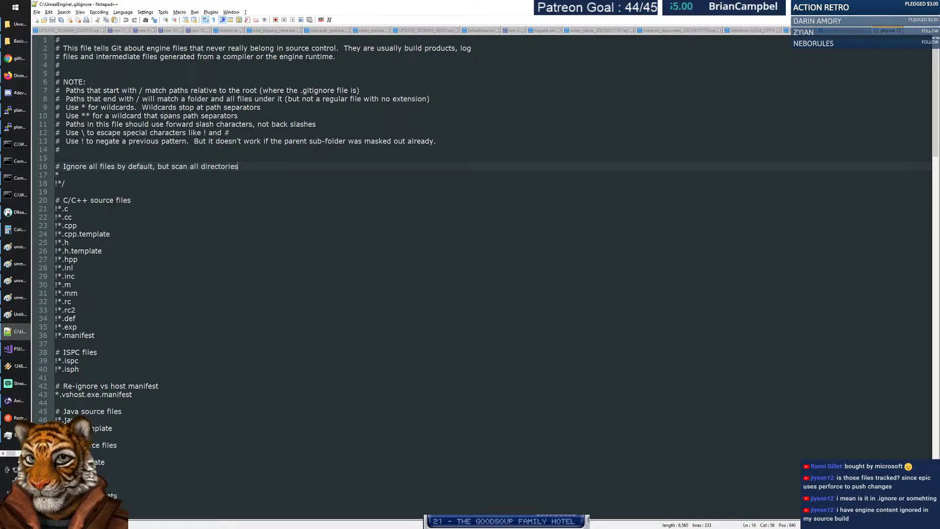
left_click_drag(56, 208, 180, 369)
scroll(179, 294, "down", 2)
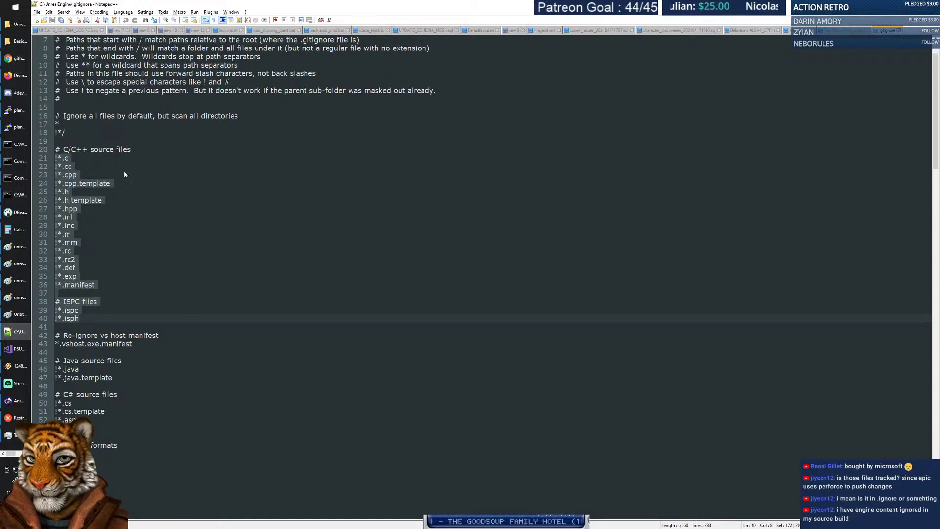
scroll(128, 181, "down", 2)
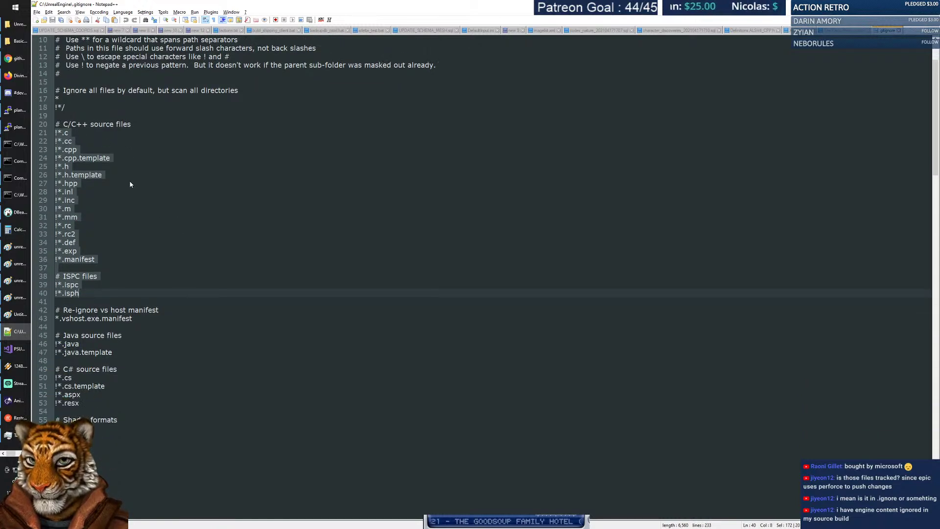
left_click(146, 225)
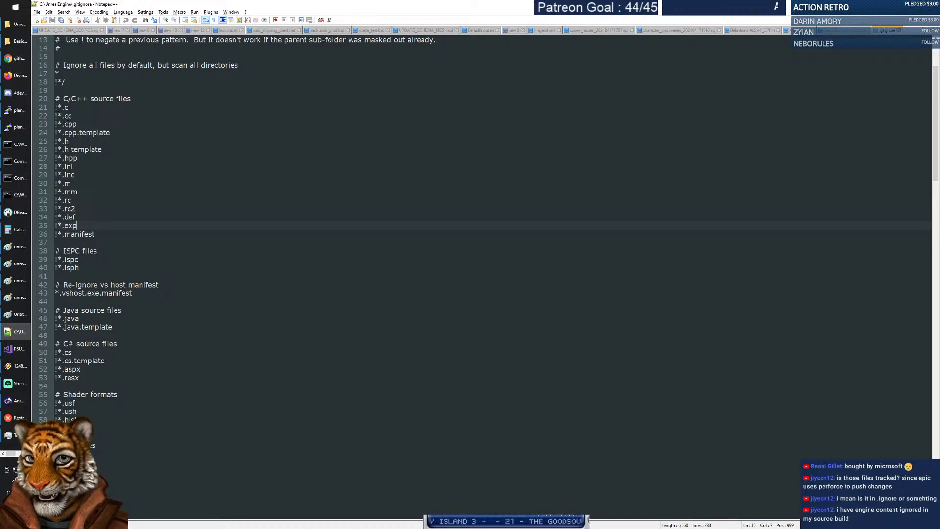
left_click_drag(55, 107, 149, 267)
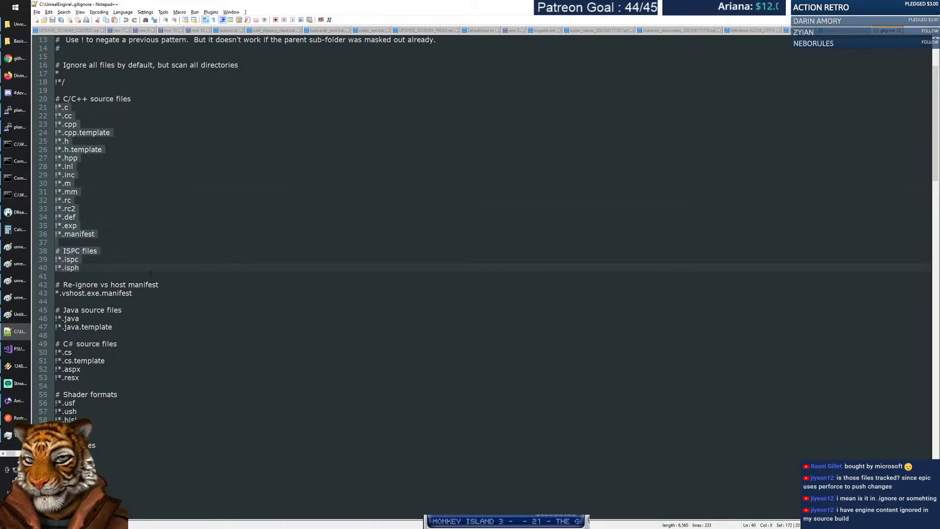
left_click(150, 273)
scroll(167, 264, "down", 5)
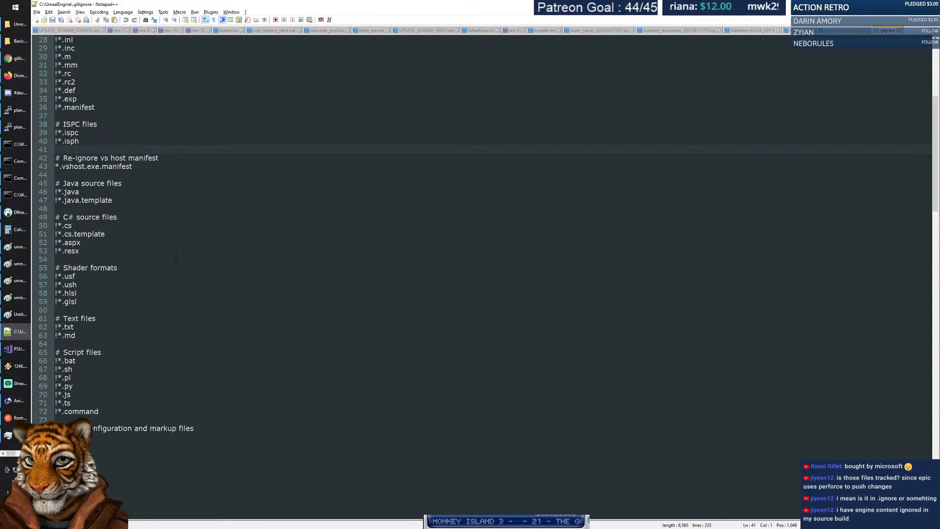
Search the .gitignore file for ".uasset".
key("ctrl+f")
type(".")
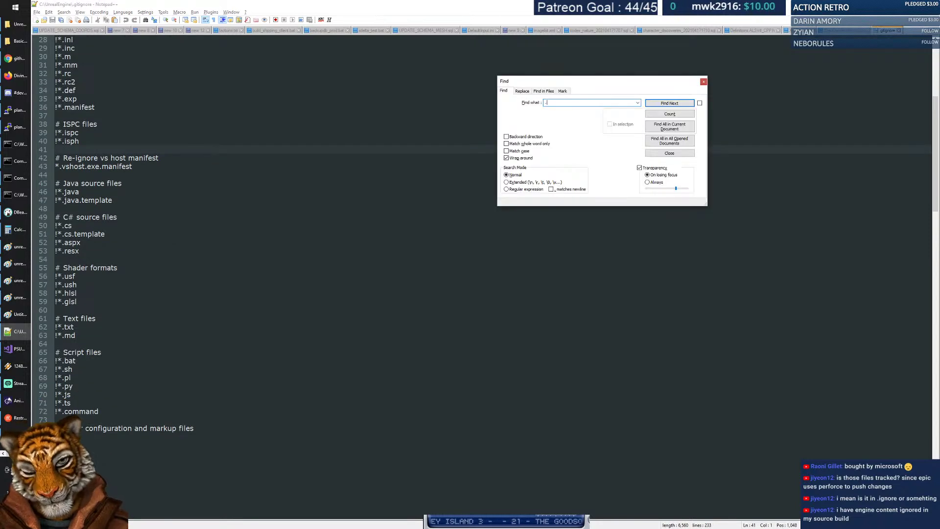
type("uasset")
key("Return")
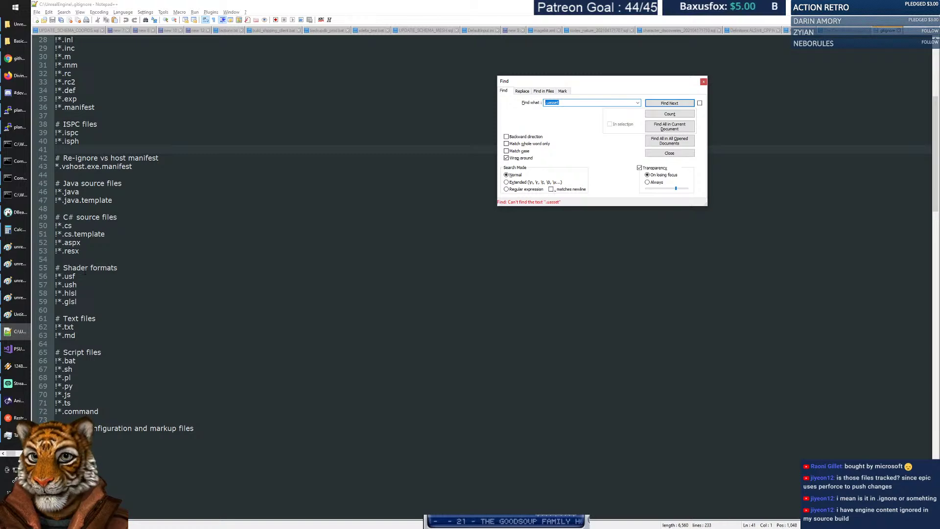
key("Escape")
Read through the rest of .gitignore, from the shader and text file formats to the ignored engine folders.
left_click(151, 310)
scroll(152, 309, "down", 8)
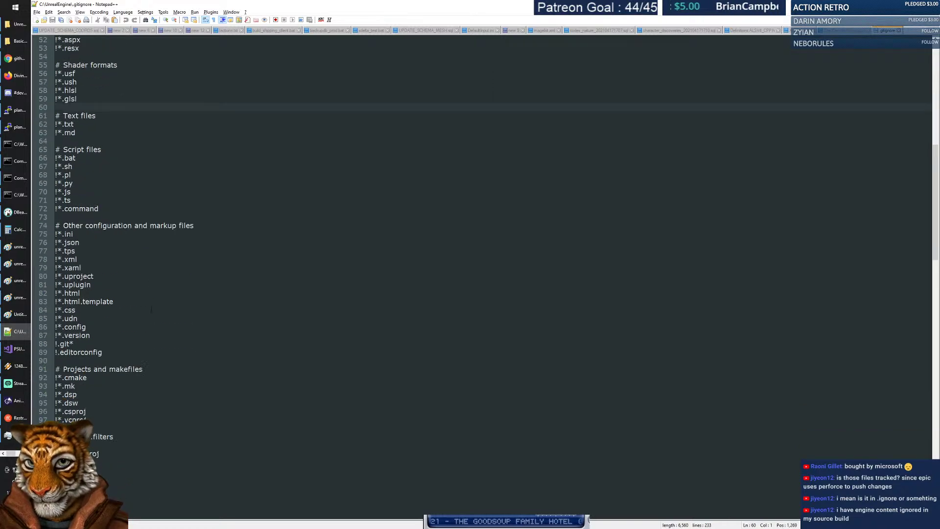
scroll(151, 309, "down", 14)
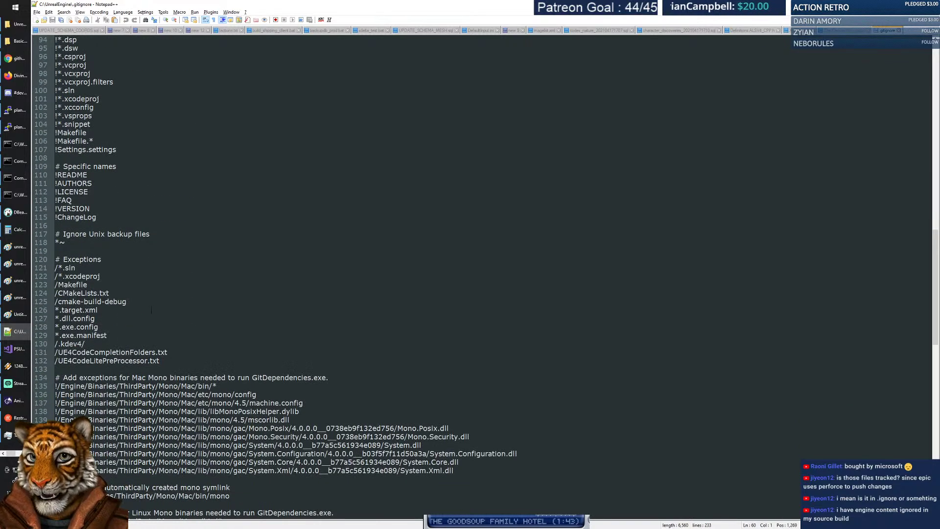
scroll(151, 309, "down", 4)
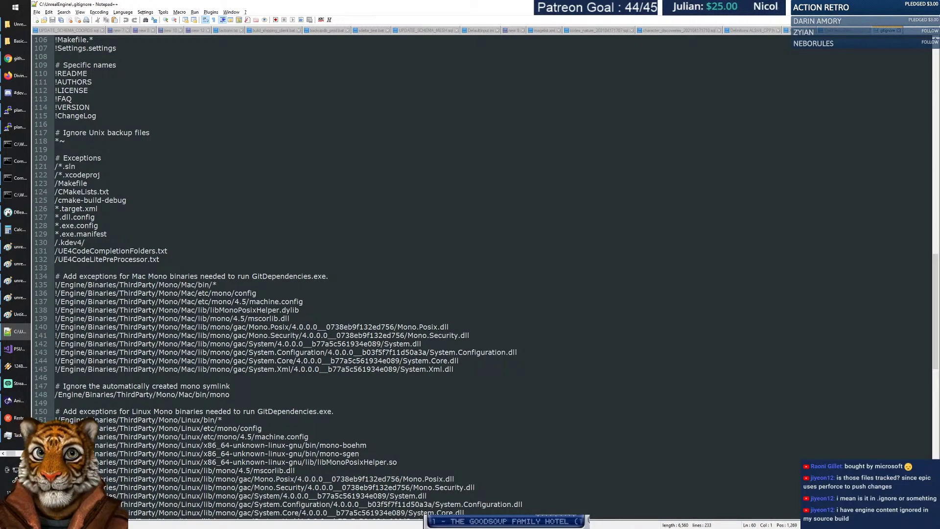
scroll(51, 264, "down", 9)
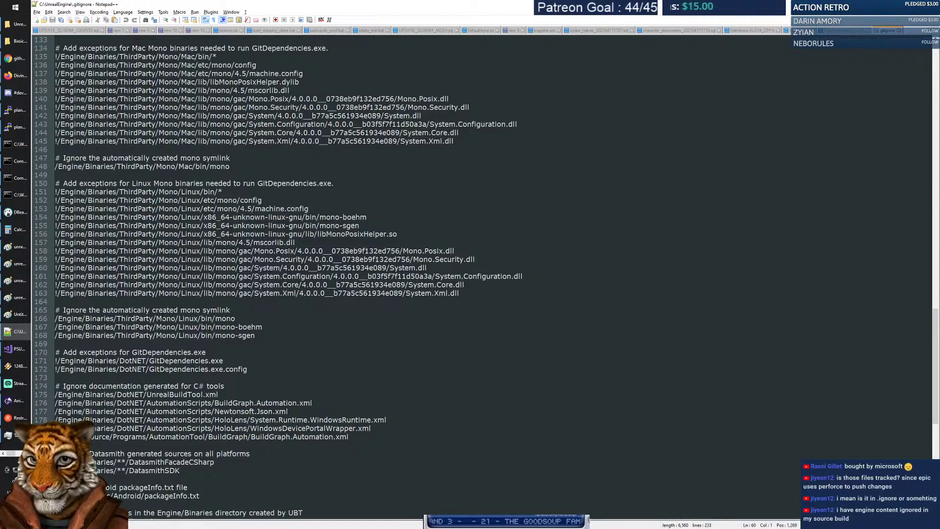
scroll(407, 274, "down", 8)
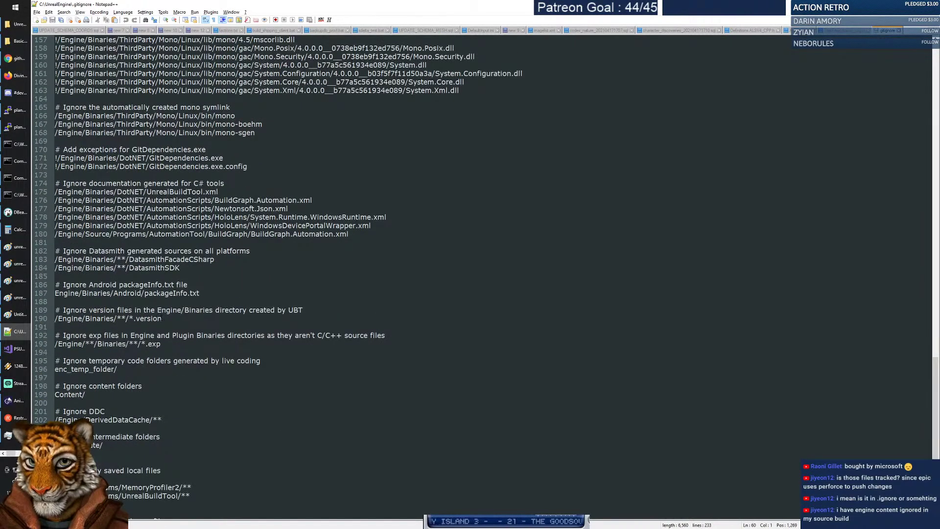
scroll(161, 318, "down", 4)
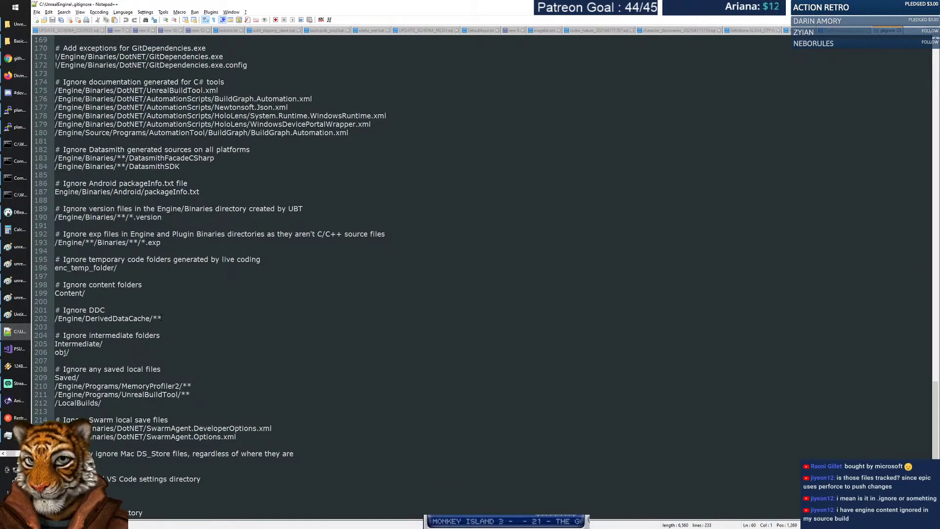
Search .gitignore for "Content" and examine the "Ignore content folders" rule on lines 198 and 199.
key("ctrl+f")
type("content")
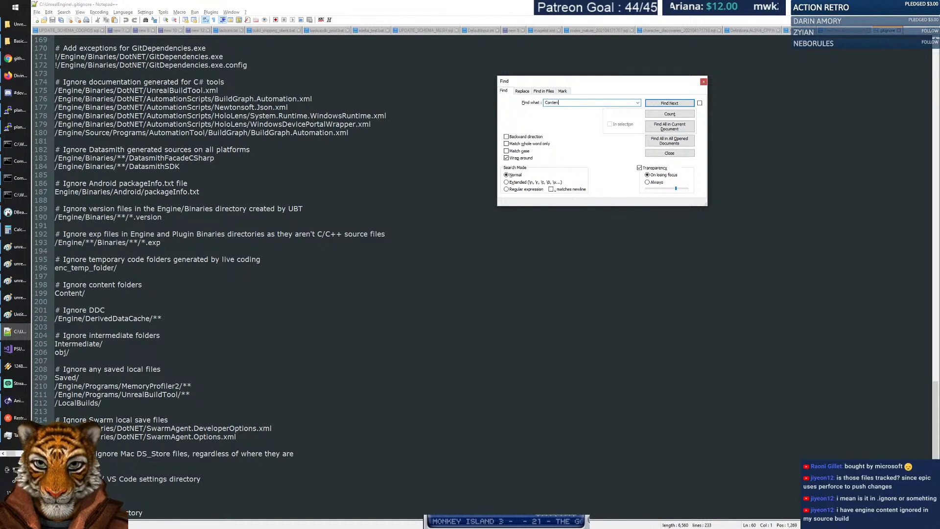
key("Return")
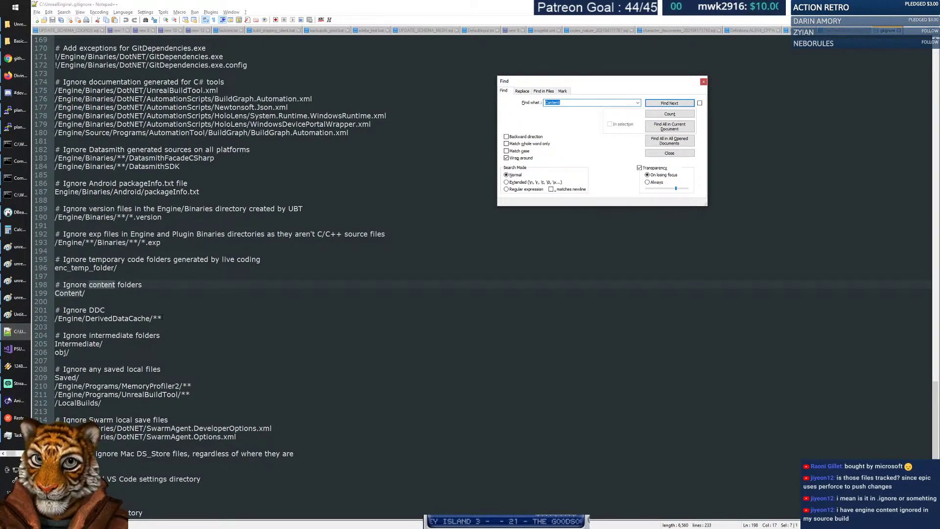
key("Escape")
left_click_drag(85, 293, 37, 286)
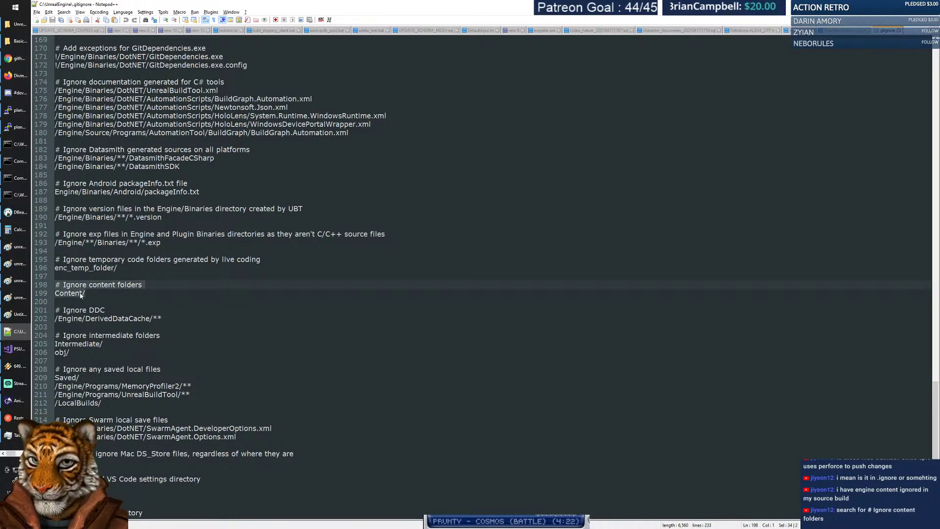
left_click(123, 291)
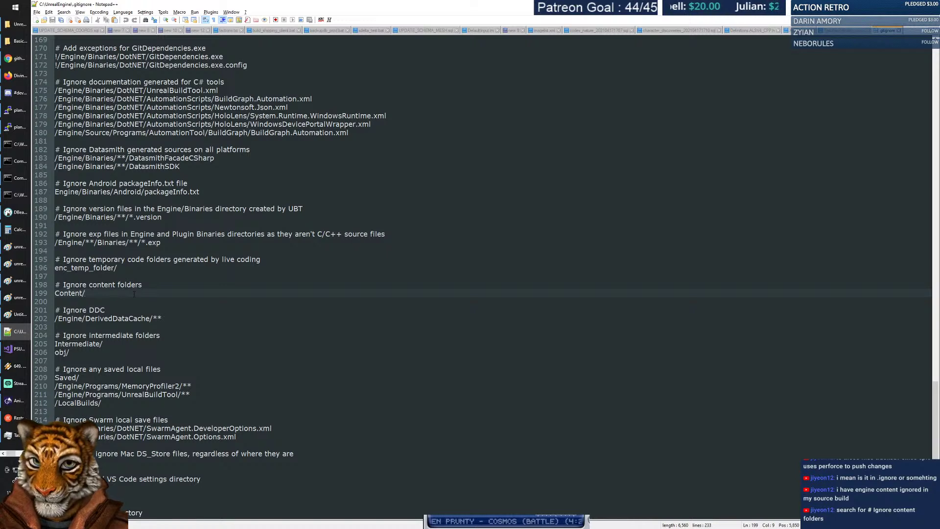
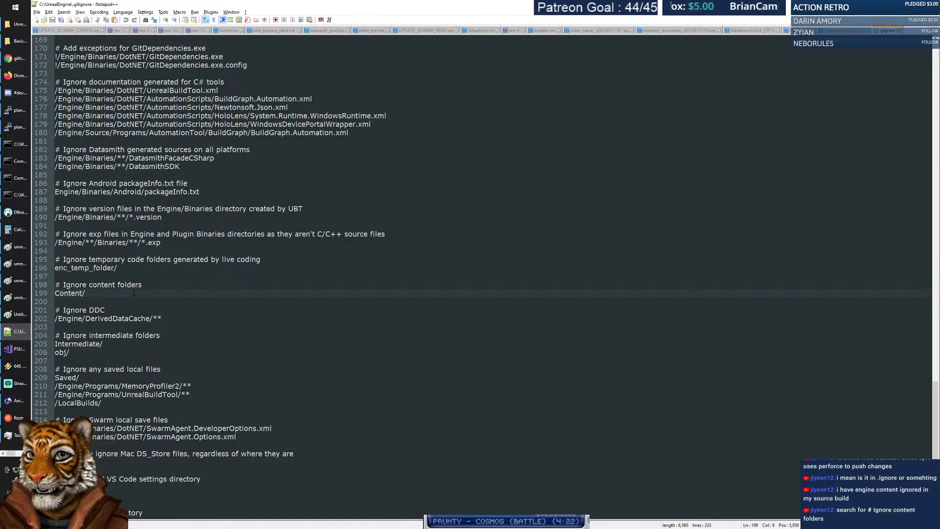
left_click_drag(91, 294, 41, 284)
left_click(89, 297)
left_click(89, 297)
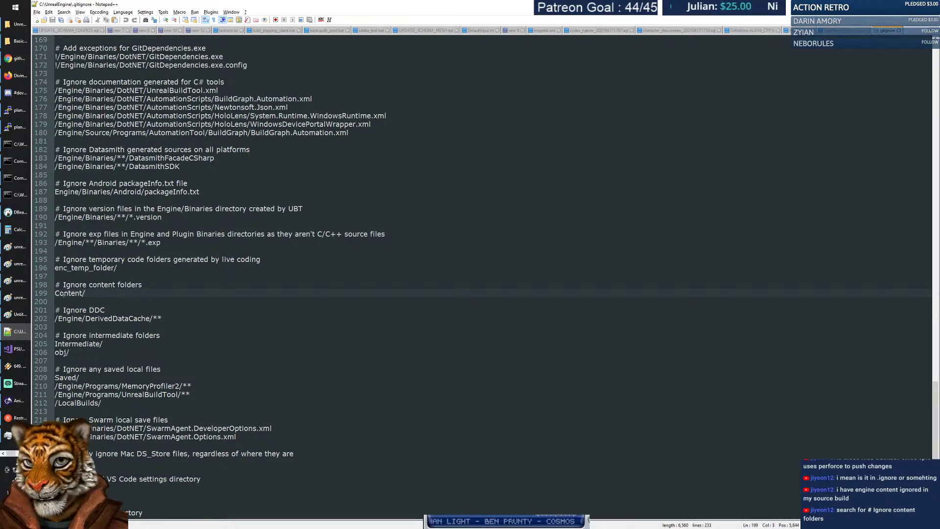
double_click(63, 295)
left_click(108, 294)
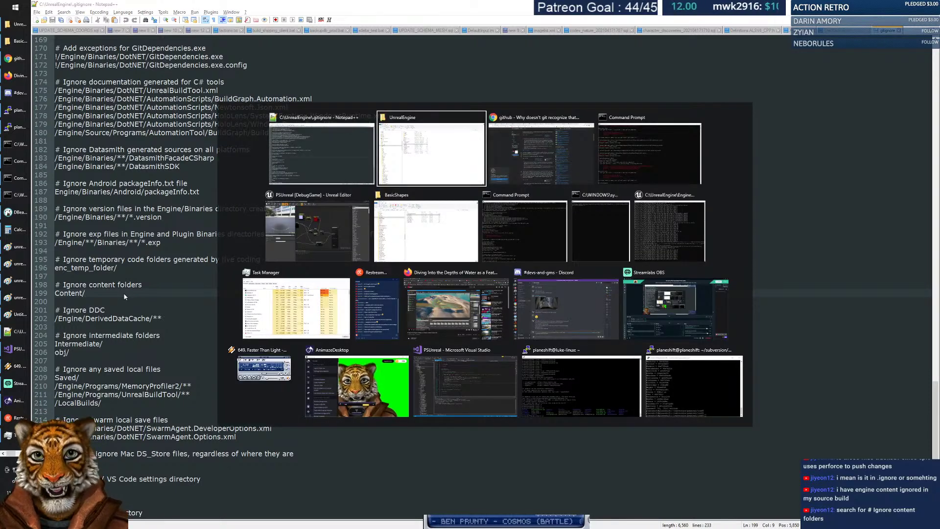
Switch to Unreal Editor to view the CircleBrushMaterial graph, and return to .gitignore in Notepad++.
key("alt+Tab")
key("alt+Tab")
key("alt+Tab")
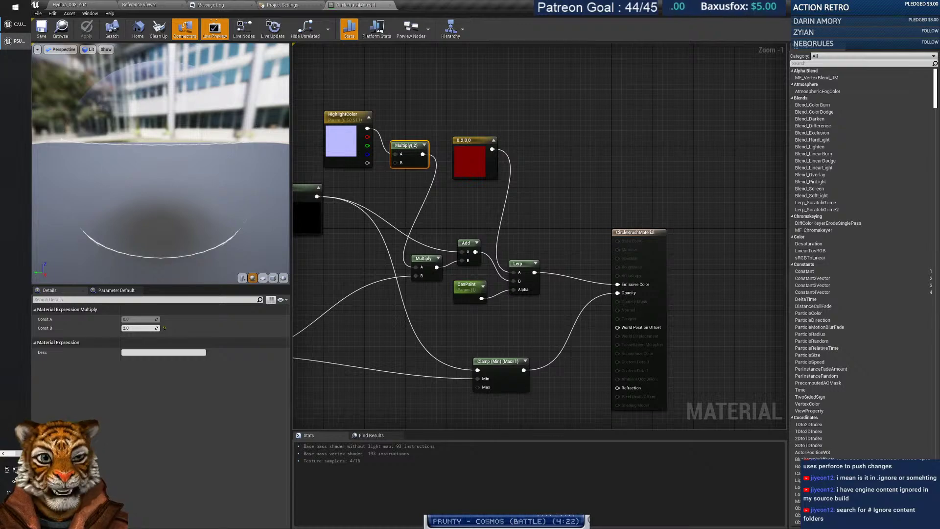
key("alt+Tab")
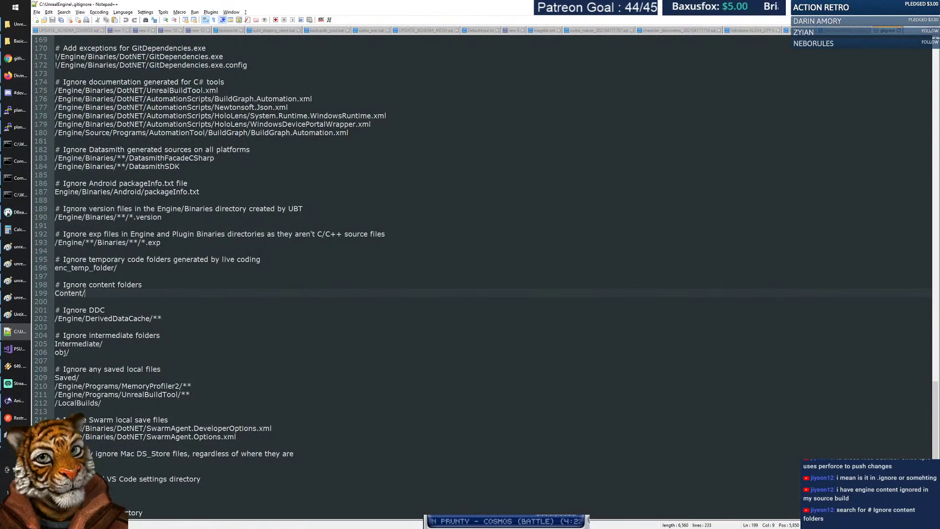
Switch to File Explorer and browse drive C from the PSUnreal folder to the Templates folder of UnrealEngine.
left_click(19, 24)
left_click(19, 41)
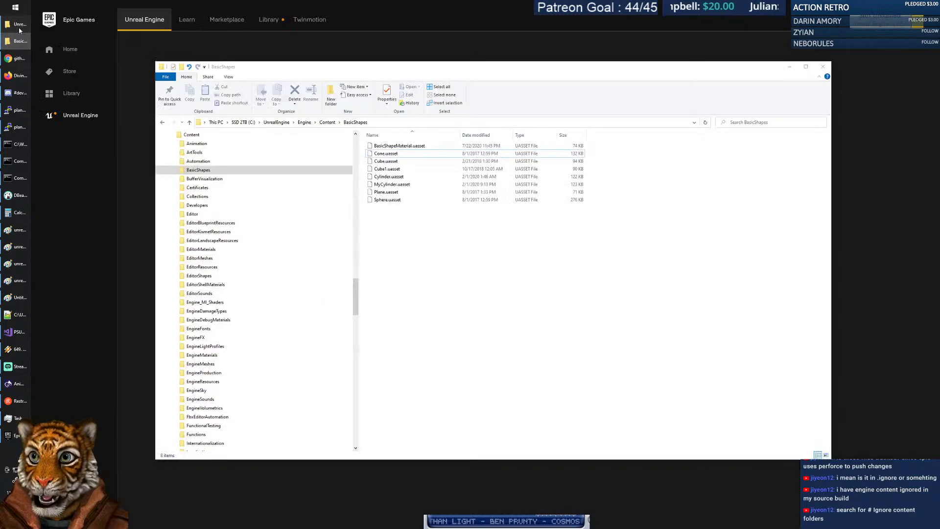
left_click(20, 24)
left_click_drag(231, 181, 231, 156)
left_click(63, 123)
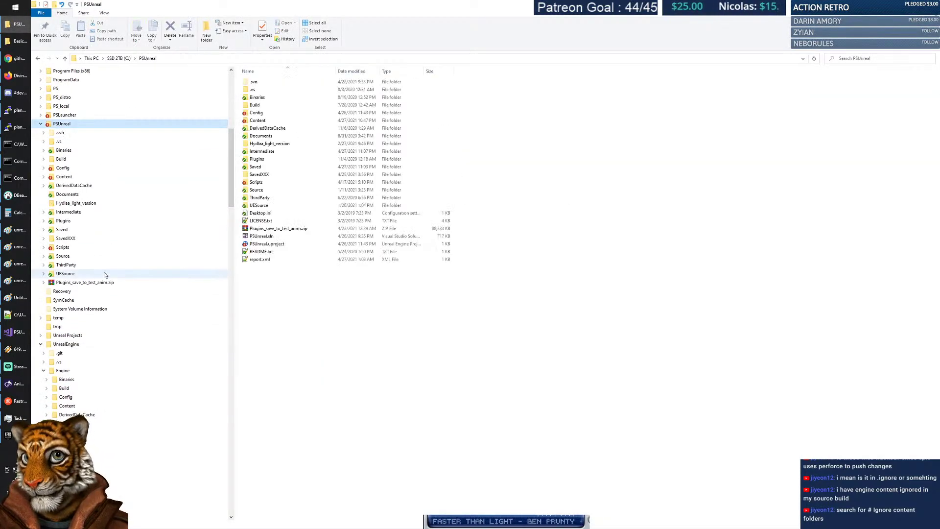
scroll(90, 292, "up", 3)
scroll(90, 292, "down", 10)
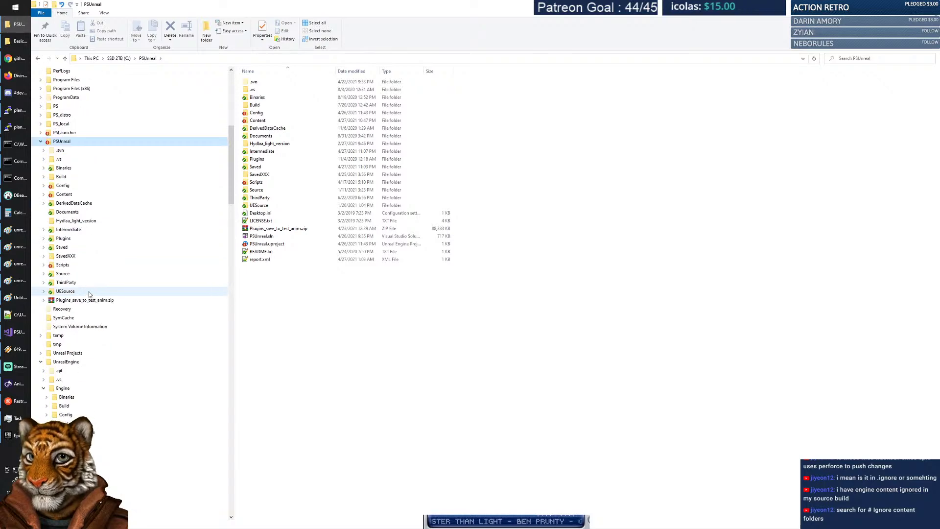
left_click_drag(230, 198, 238, 383)
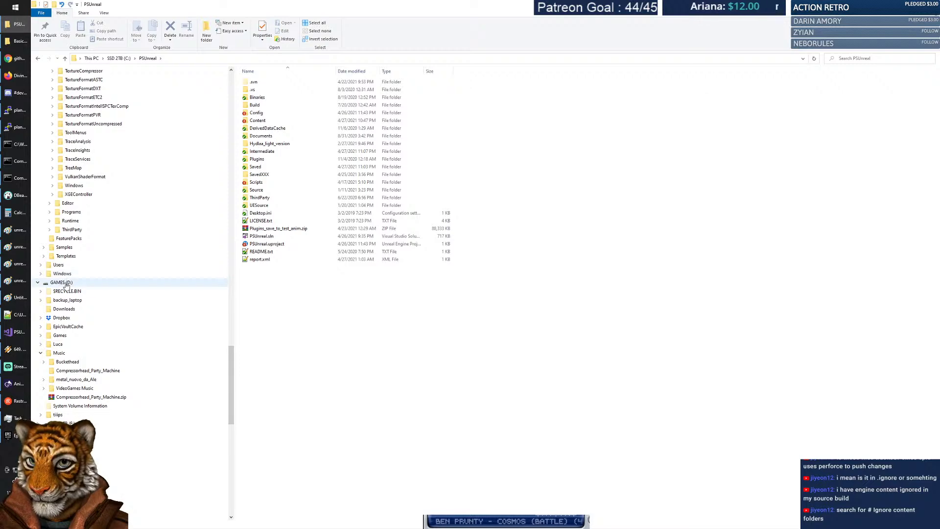
left_click(66, 256)
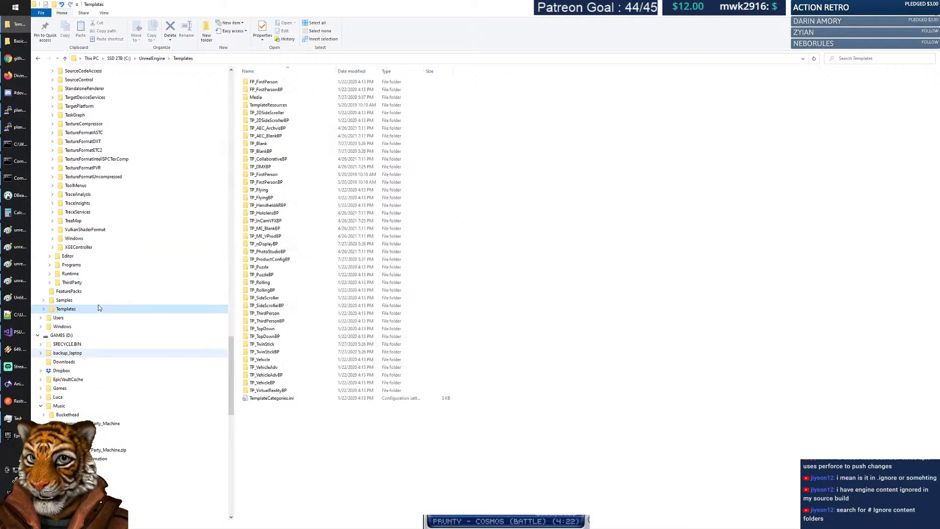
Collapse the Engine folder in the tree, go to Unreal Projects and open the WaterTest project.
left_click_drag(230, 372, 176, 215)
left_click(47, 246)
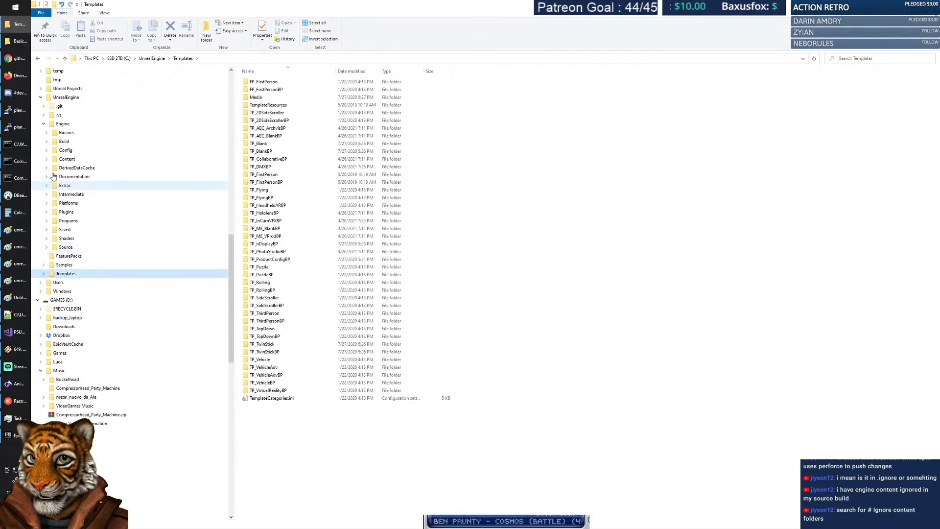
left_click(43, 124)
scroll(113, 285, "up", 10)
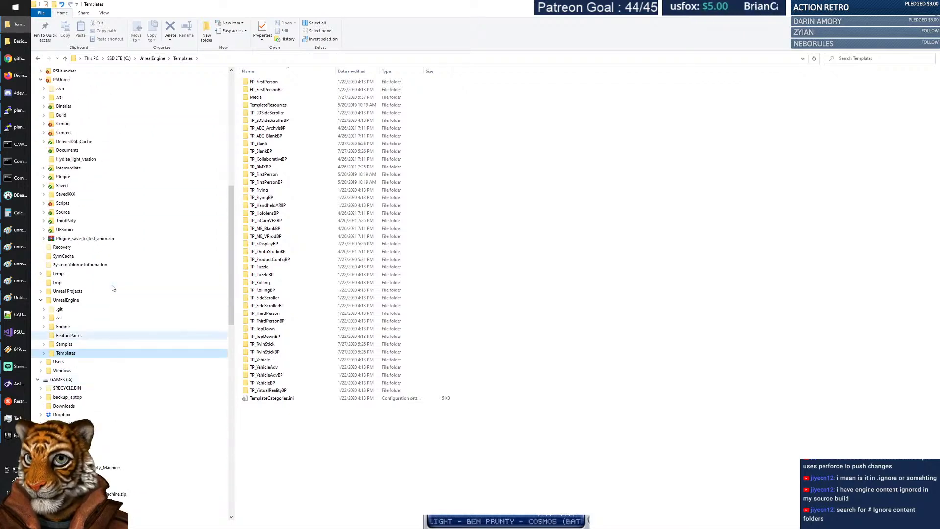
left_click(67, 343)
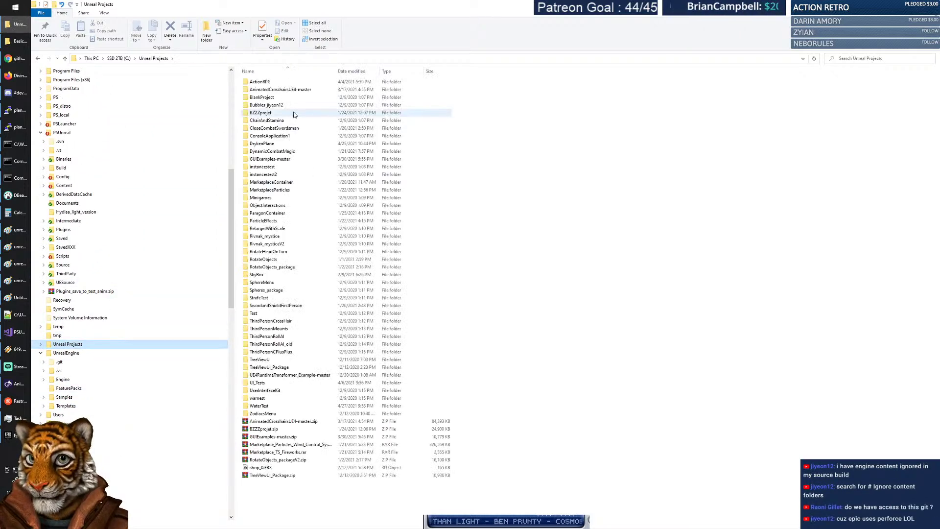
double_click(264, 405)
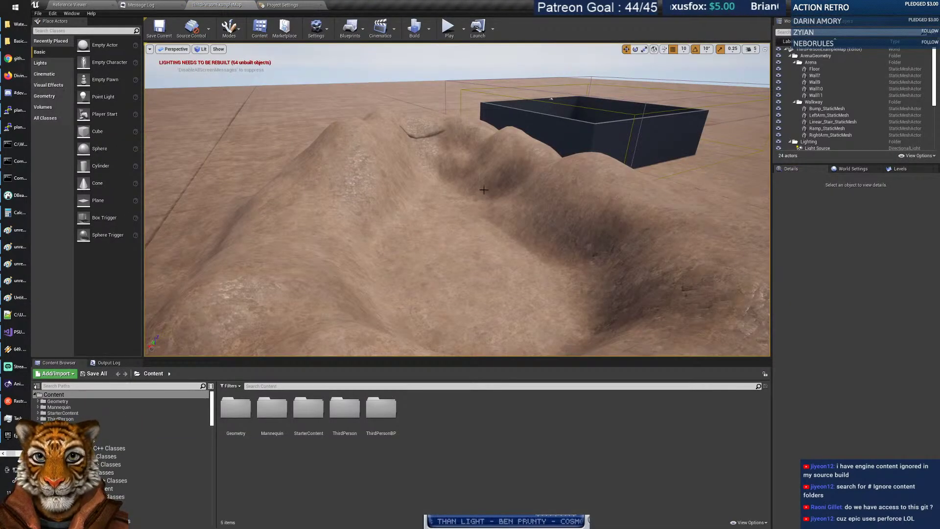
Switch to Landscape mode and sculpt raised terrain with the Sculpt brush on the flat ground beside the existing hill.
right_click_drag(484, 190, 518, 154)
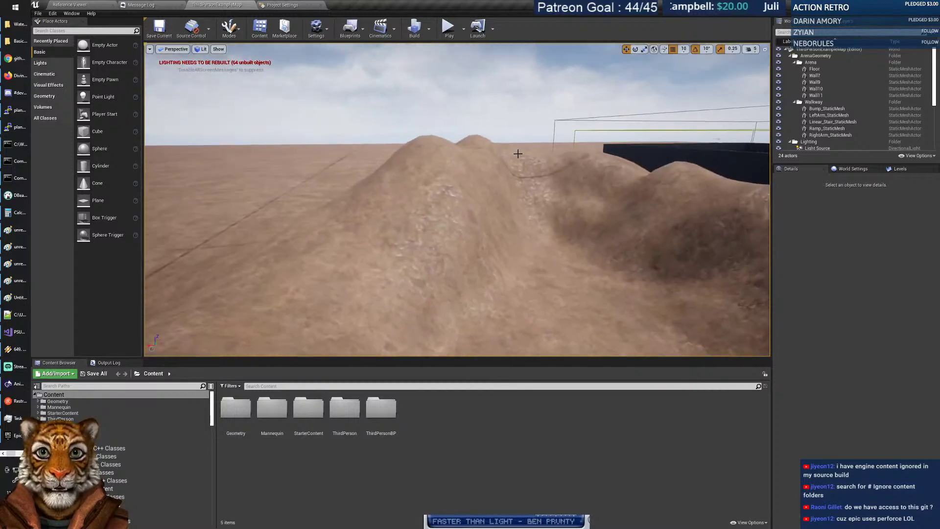
right_click_drag(508, 194, 537, 197)
left_click(229, 29)
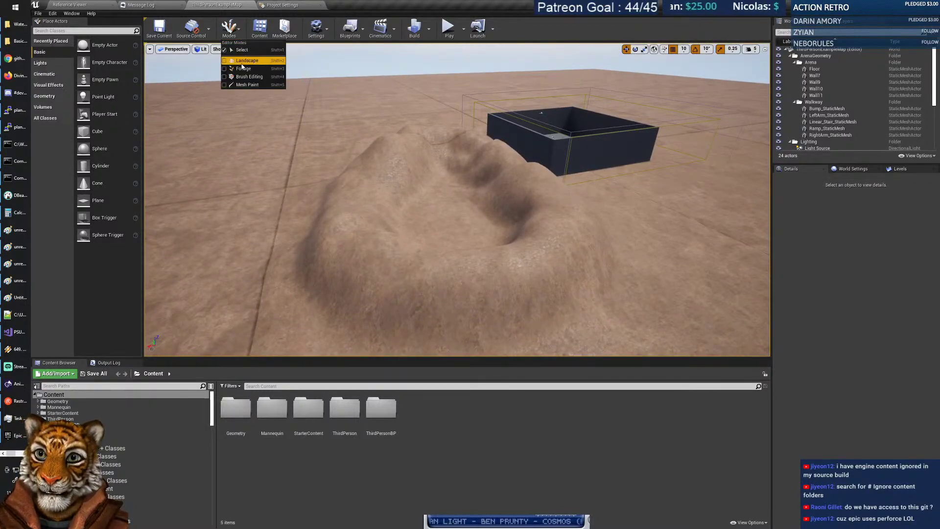
left_click(243, 61)
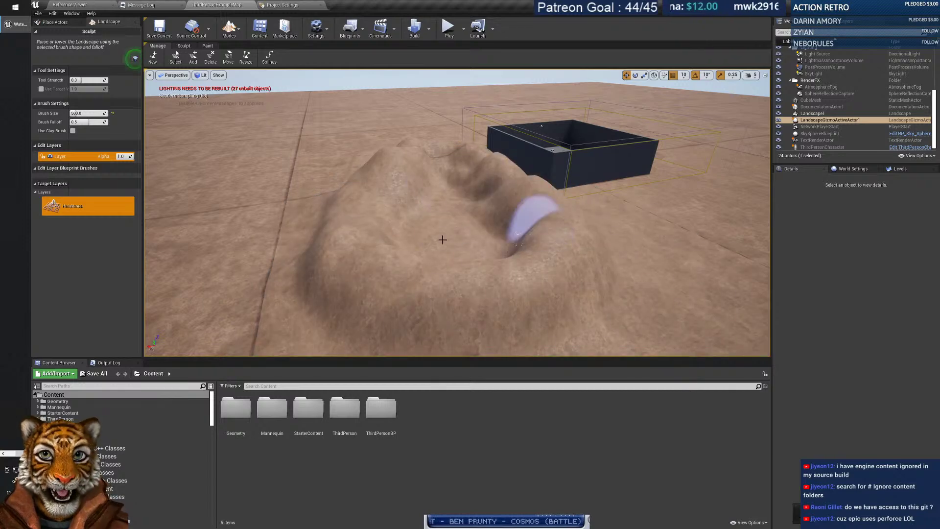
key("w")
right_click_drag(434, 268, 421, 299)
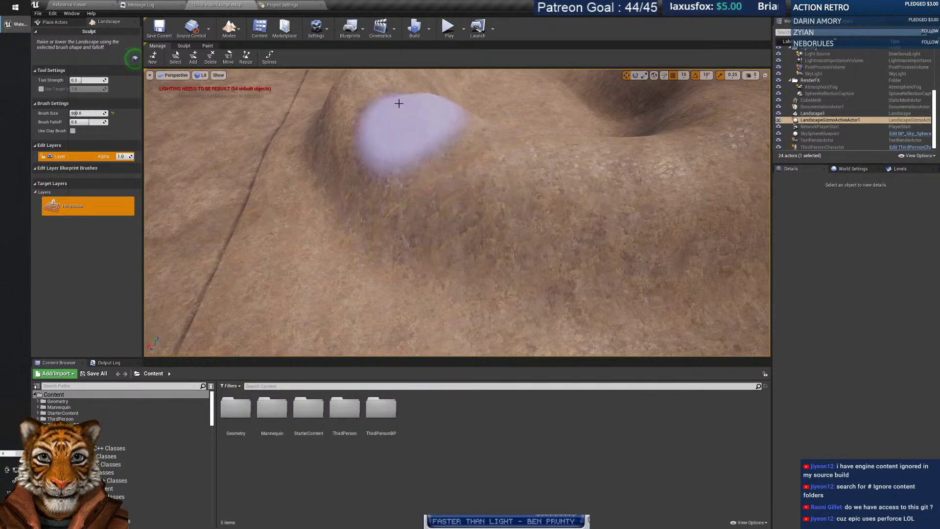
right_click_drag(321, 195, 434, 199)
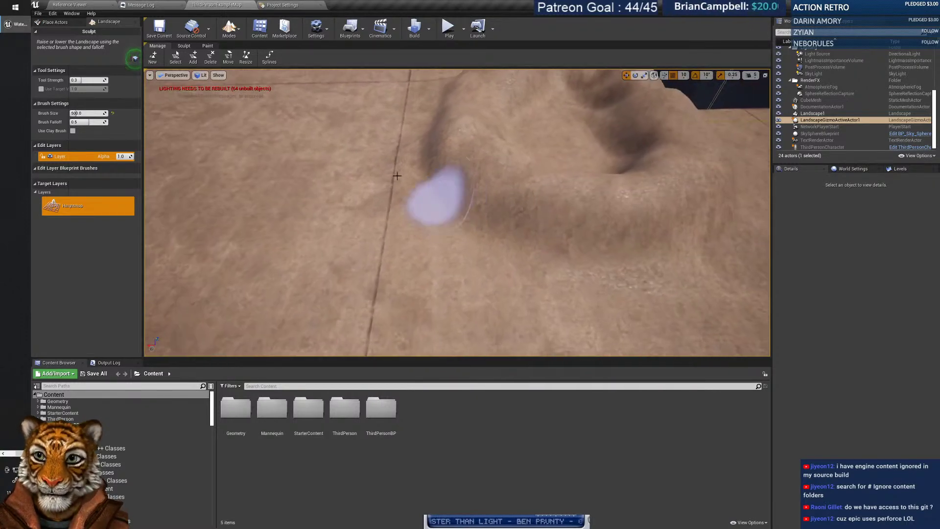
left_click(184, 46)
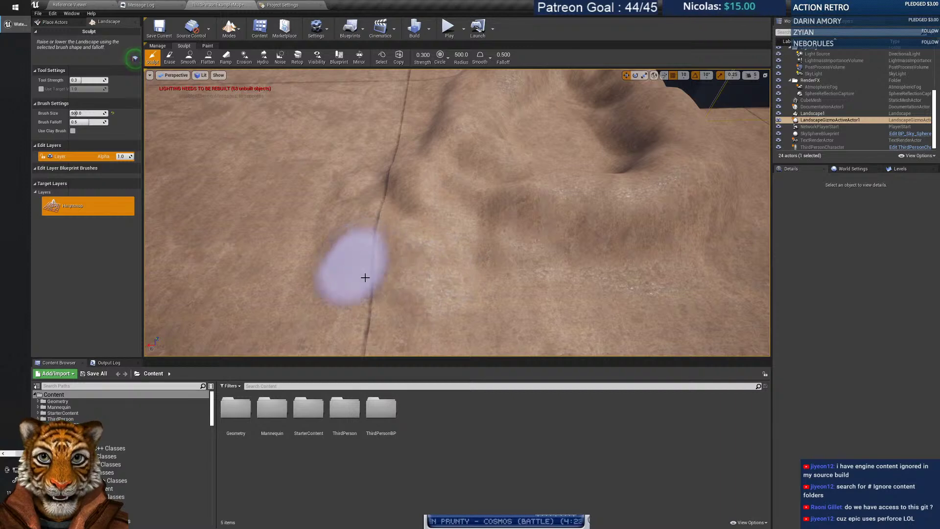
mouse_move(310, 295)
right_mouse_down()
mouse_move(343, 274)
mouse_move(352, 247)
mouse_move(517, 256)
right_mouse_up()
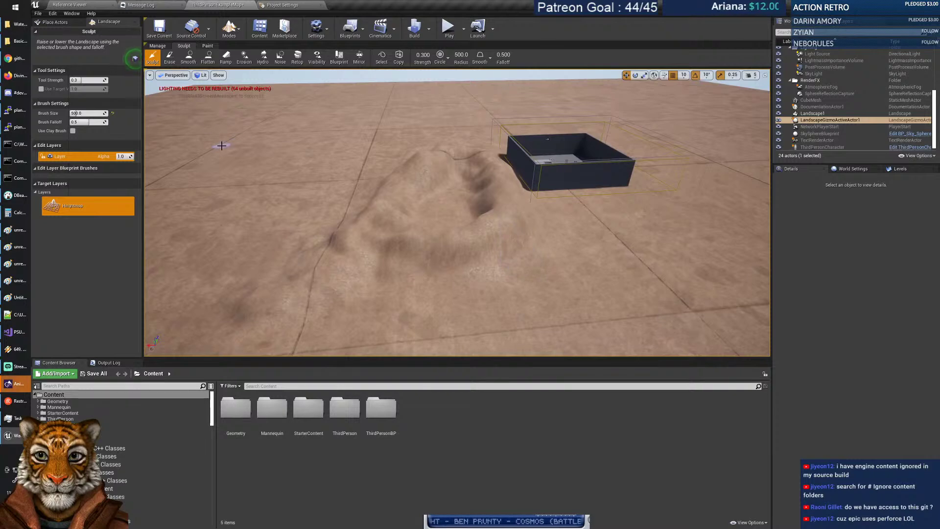
Return to Select mode, search the placeable actors for "water" and place a Water Body Lake beside the sculpted hill.
left_click(230, 27)
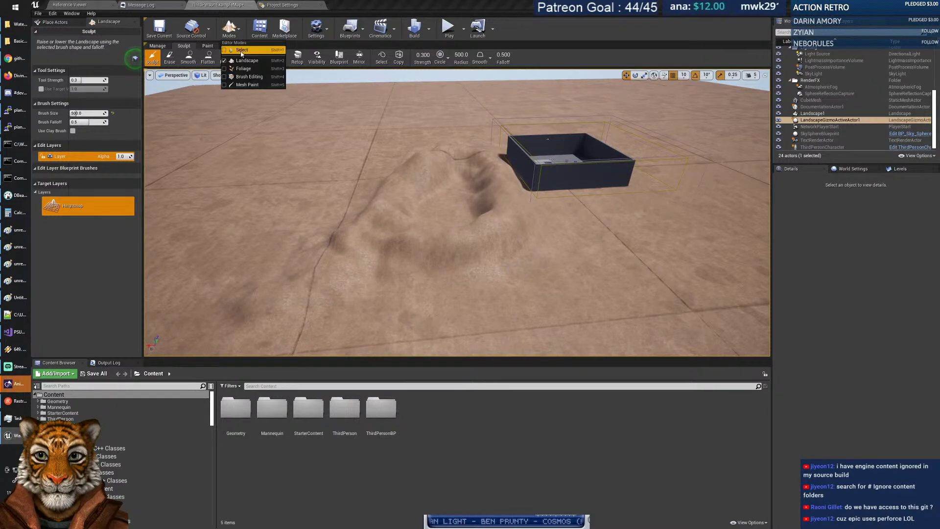
left_click(240, 50)
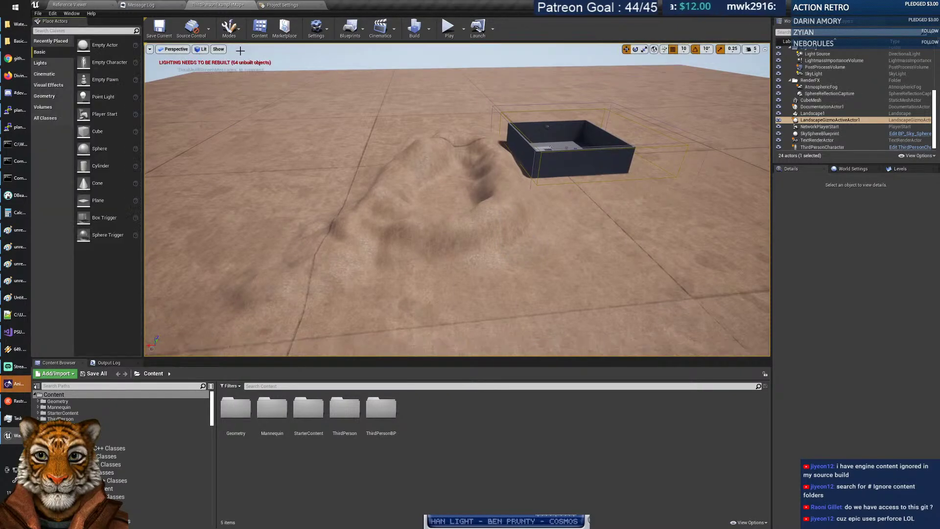
left_click(81, 29)
type("water")
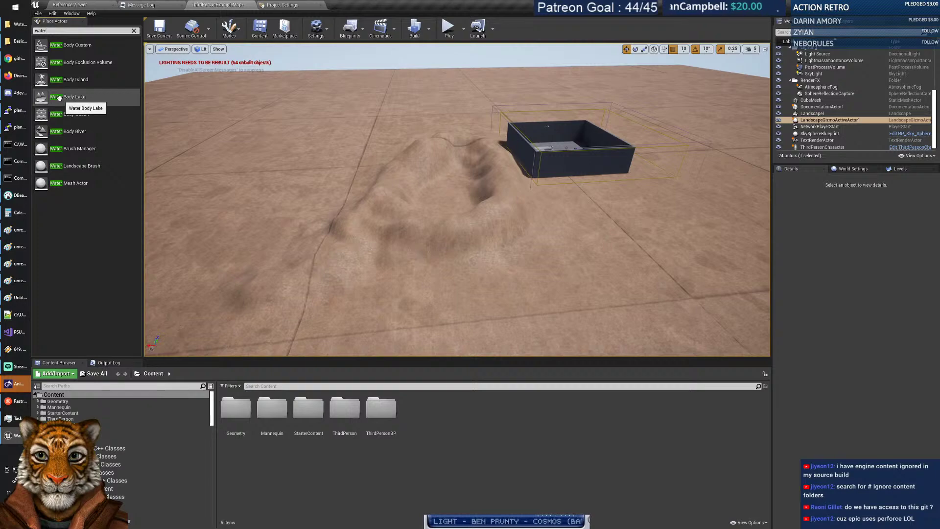
left_click_drag(58, 97, 504, 193)
Move the lake along X to about 5890 and raise it to about Z 9930.
right_click_drag(399, 199, 441, 138)
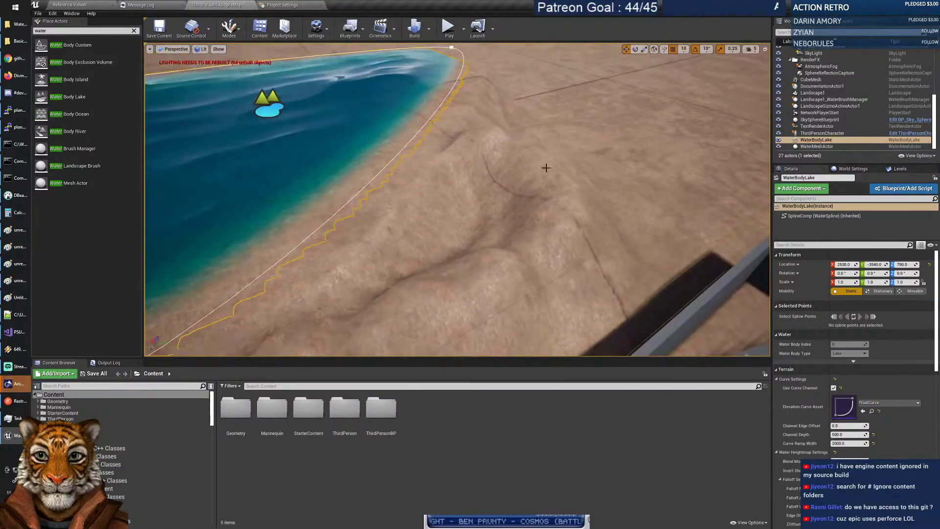
mouse_move(476, 200)
right_mouse_down()
mouse_move(462, 213)
mouse_move(482, 206)
right_mouse_up()
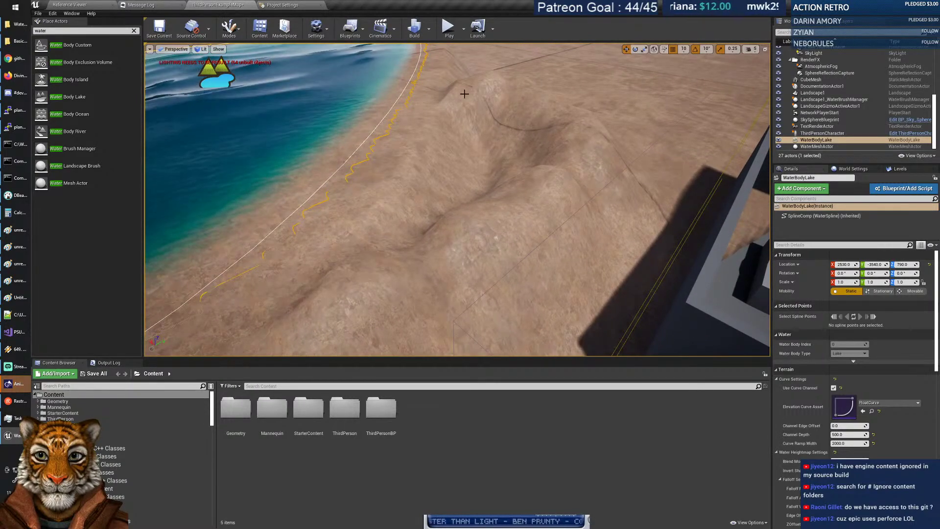
right_click_drag(464, 94, 472, 161)
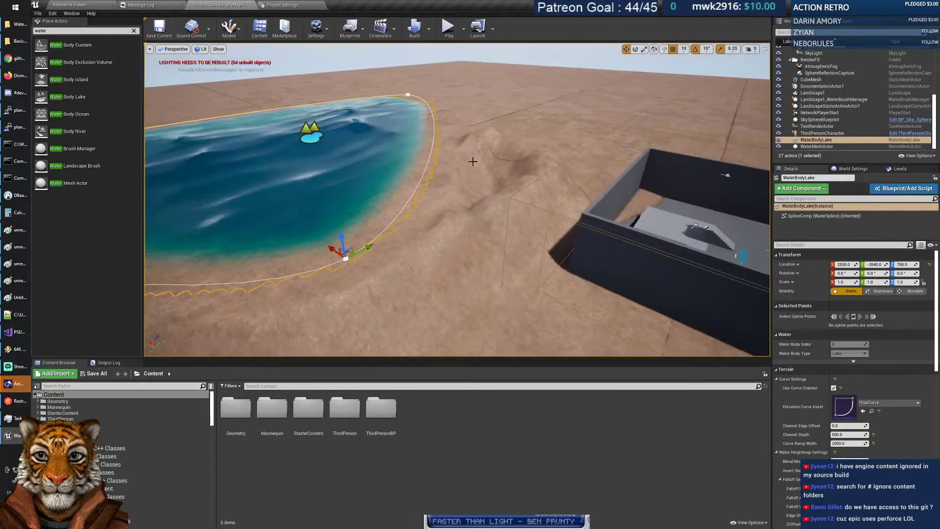
right_click_drag(381, 118, 372, 180)
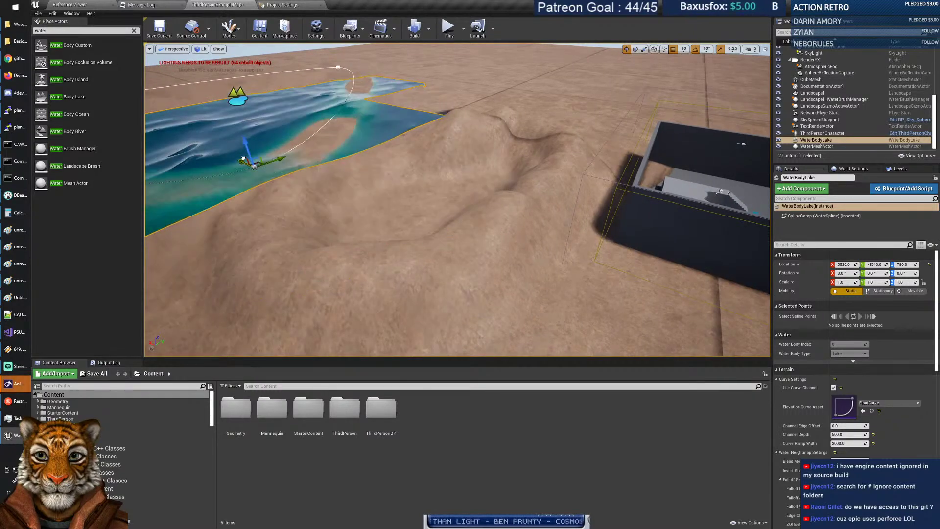
right_click_drag(229, 146, 423, 169)
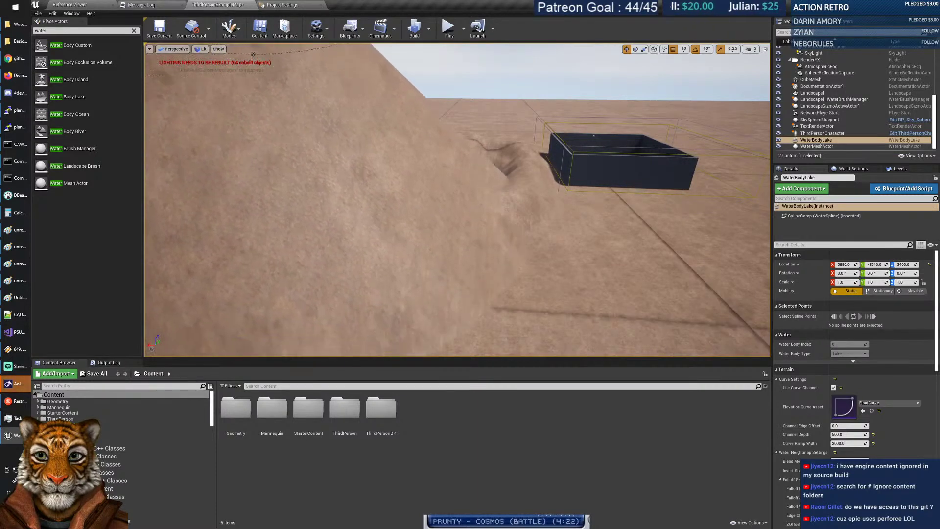
right_click_drag(369, 104, 367, 76)
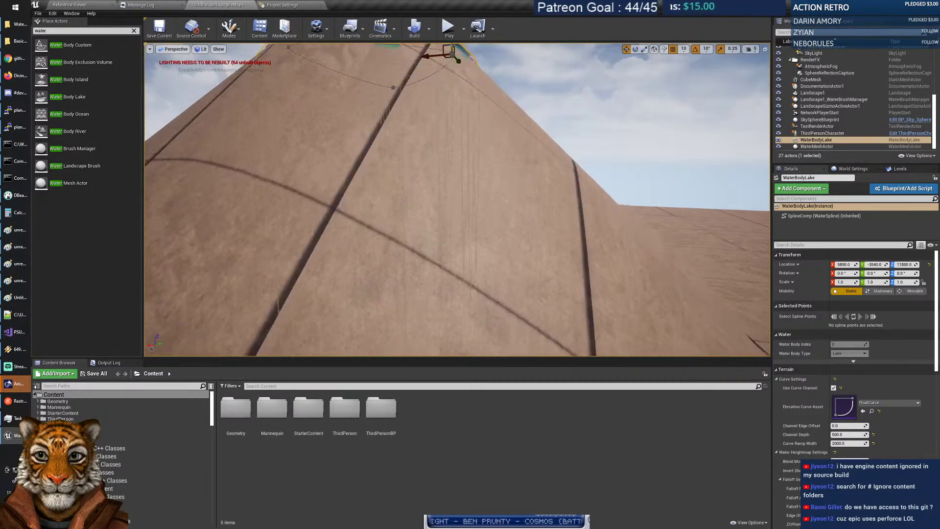
mouse_move(531, 106)
right_mouse_down()
mouse_move(533, 157)
mouse_move(531, 95)
mouse_move(542, 107)
mouse_move(560, 90)
mouse_move(575, 98)
mouse_move(569, 109)
mouse_move(571, 67)
mouse_move(565, 93)
mouse_move(532, 118)
right_mouse_up()
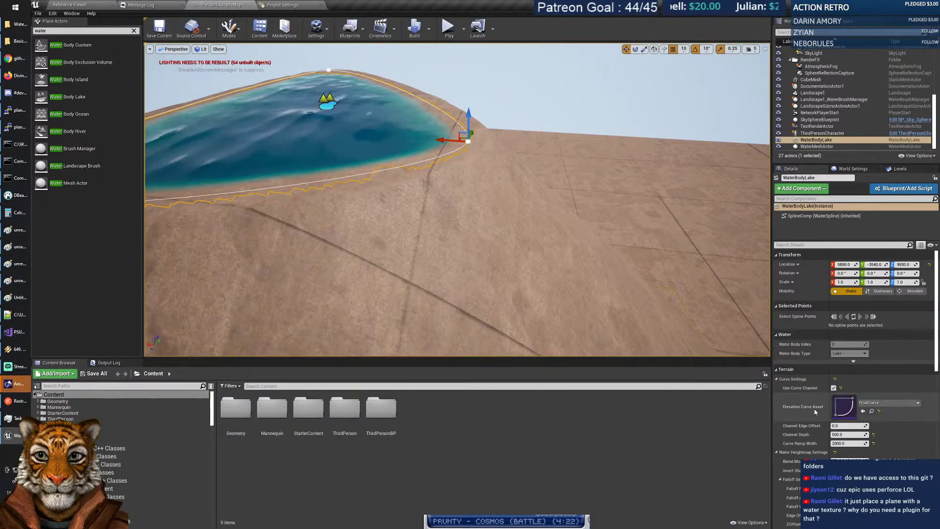
Set the lake's Falloff Angle to 80 in its water heightmap falloff settings and inspect the shore.
scroll(811, 396, "down", 5)
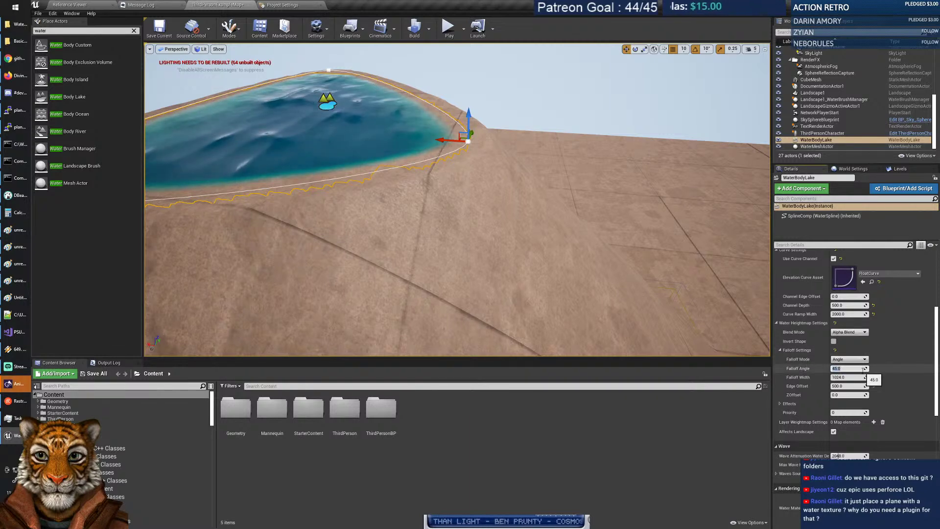
key("Return")
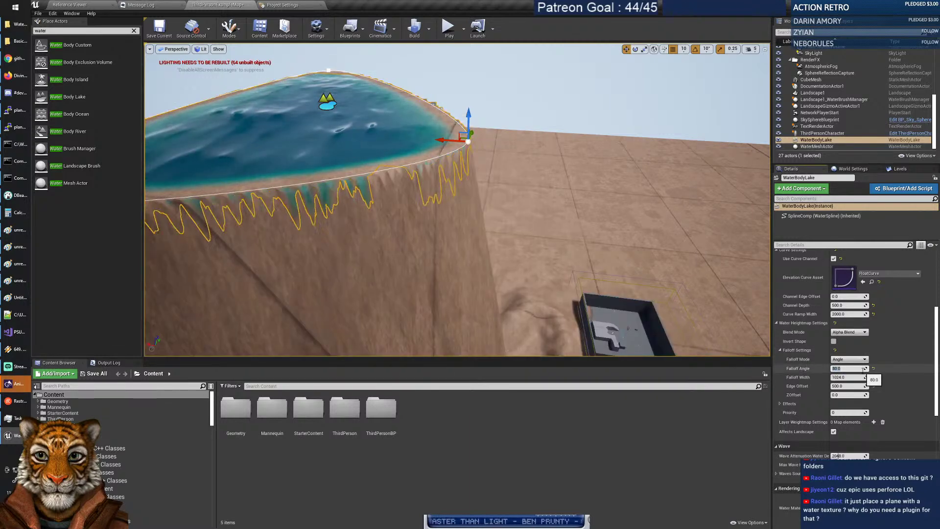
right_click_drag(547, 268, 460, 213)
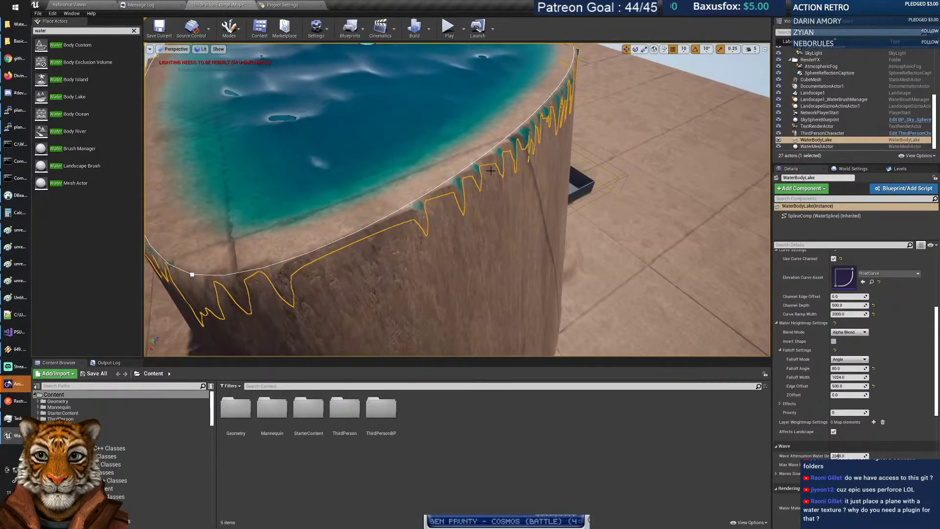
Set the lake's Channel Edge Offset to -100 in its terrain curve settings.
left_click(508, 165)
left_click(452, 135)
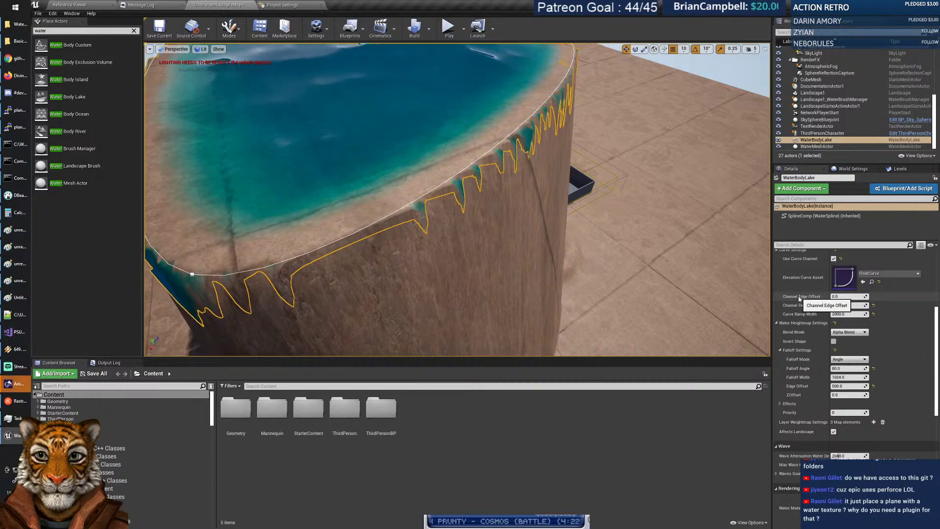
type("-100.0")
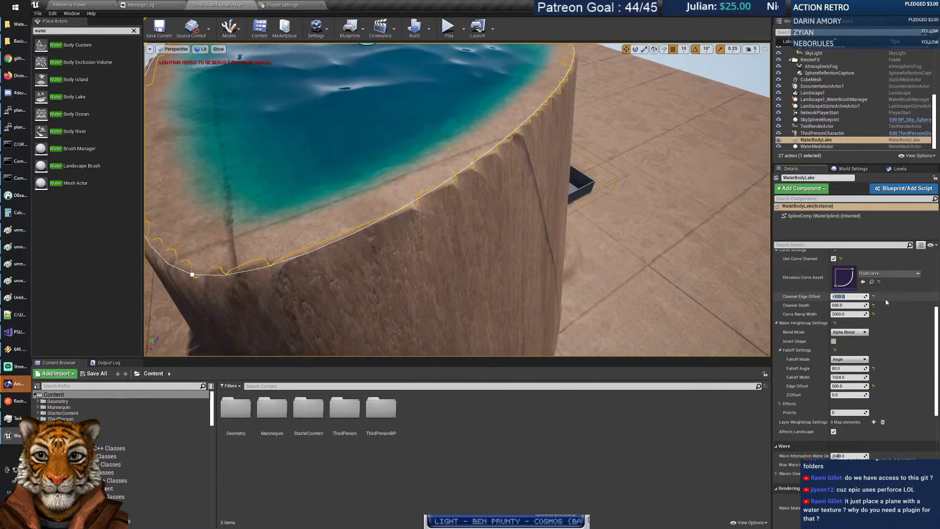
Select the landscape and examine its details, from transform and landscape material to LOD and tessellation settings.
left_click(587, 216)
right_click_drag(588, 216, 543, 216)
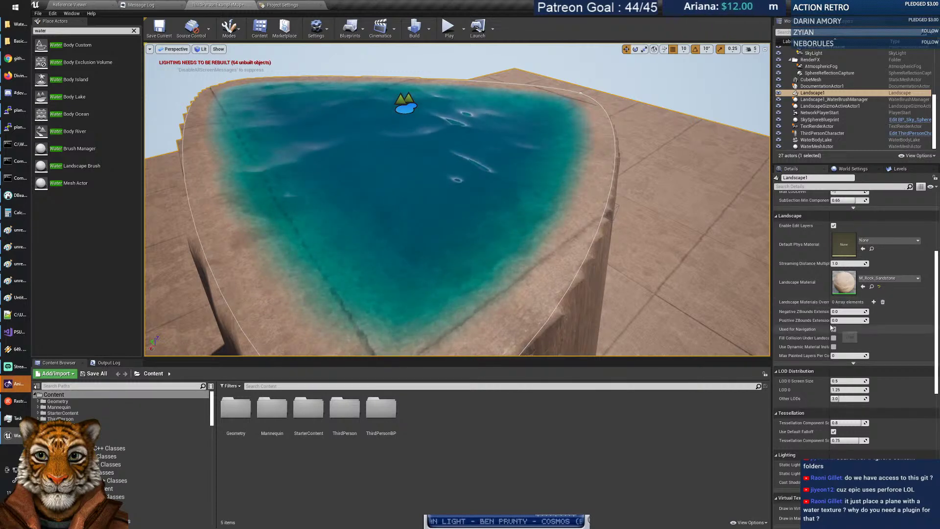
scroll(835, 302, "up", 5)
scroll(827, 318, "down", 18)
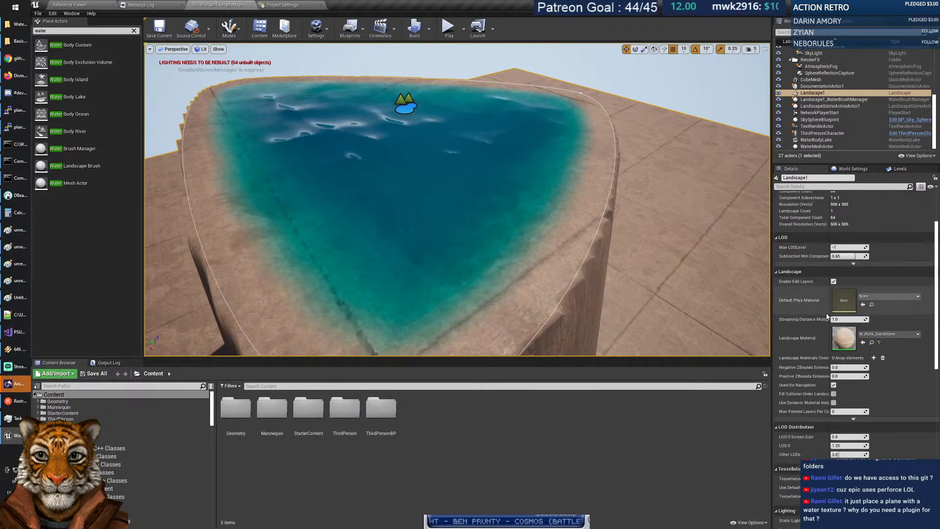
scroll(827, 319, "up", 17)
scroll(826, 318, "up", 1)
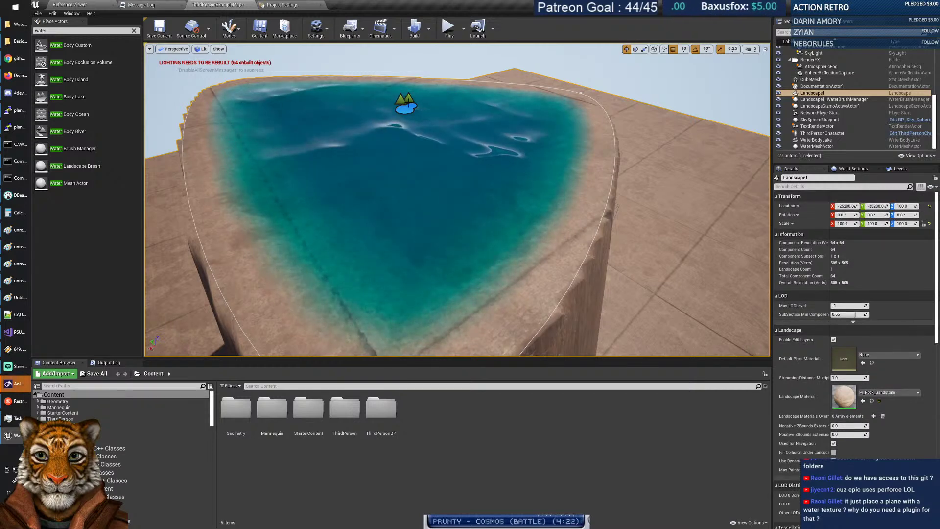
Reselect the lake and increase its Channel Depth first to 800 and finally to 2000.
left_click(324, 188)
scroll(816, 346, "down", 3)
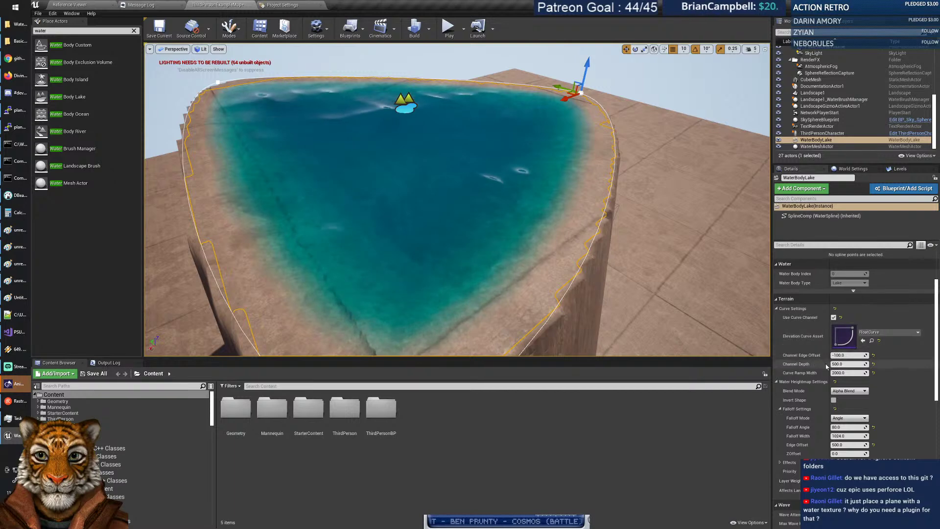
left_click(845, 363)
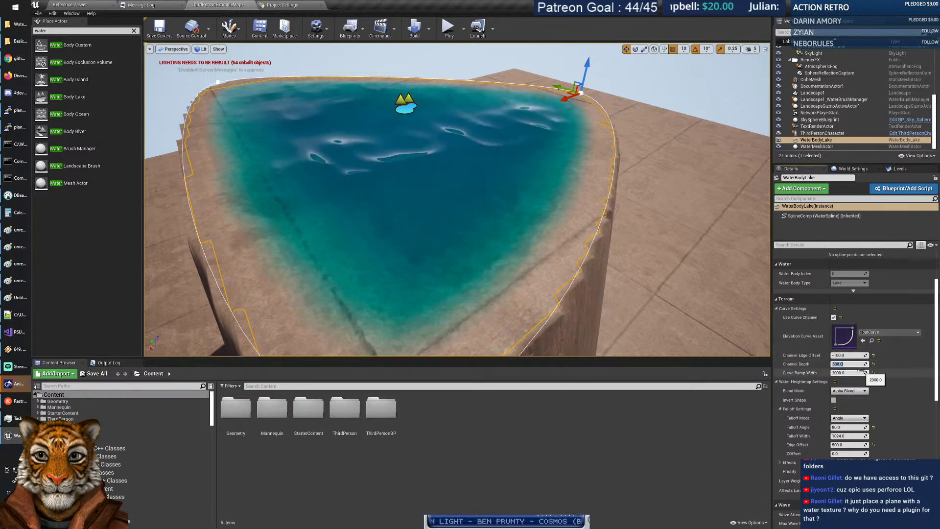
type("800")
key("Return")
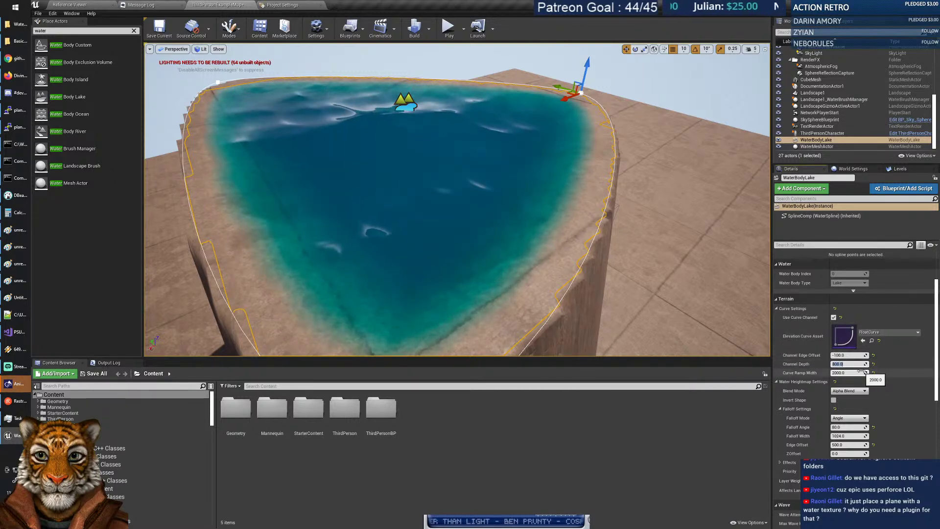
type("2000")
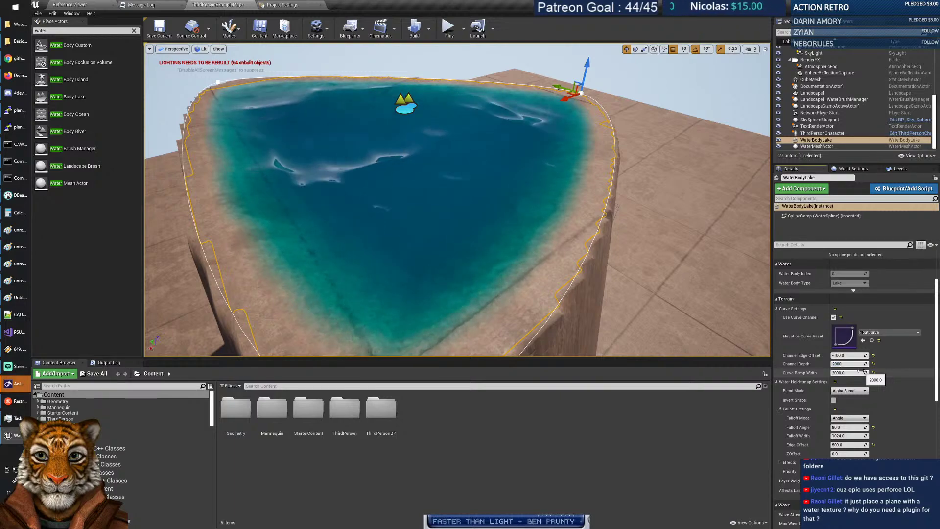
key("Return")
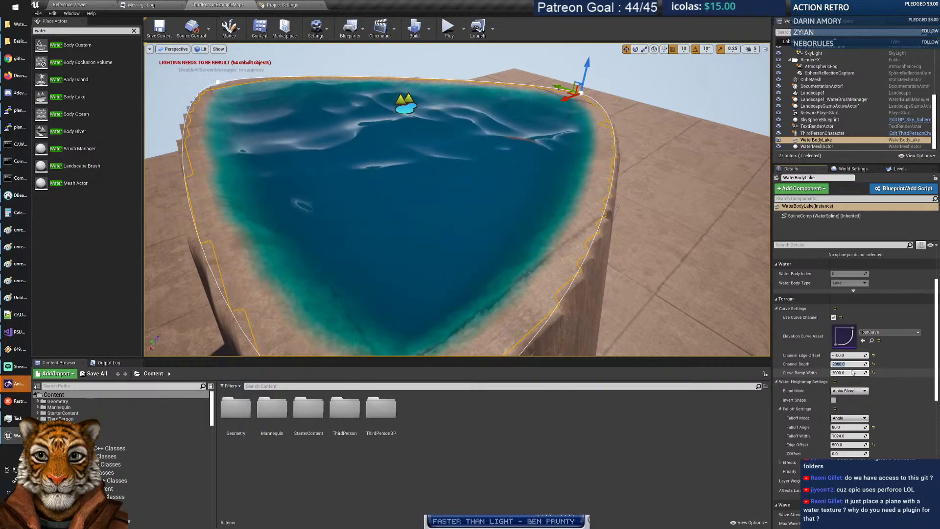
Add a spline point on the lake's long front edge and pull it inward to about X 4962, Y 1525.
right_click_drag(465, 210, 503, 225)
key("w")
key("w")
key("s")
right_click(499, 211)
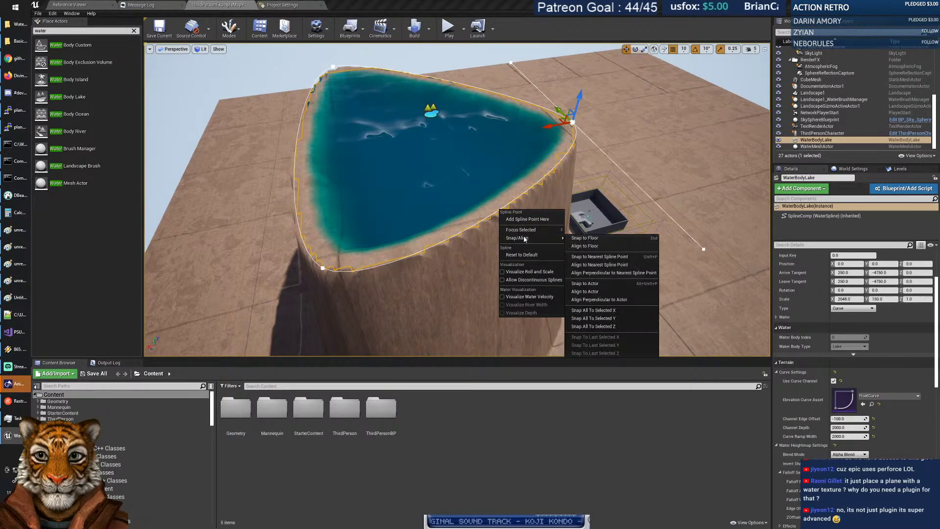
left_click(527, 219)
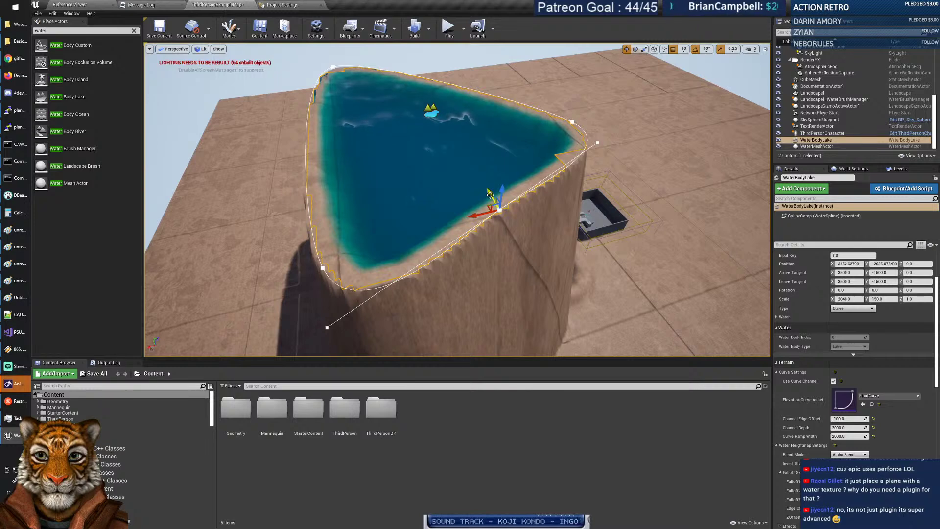
left_click_drag(487, 204, 387, 120)
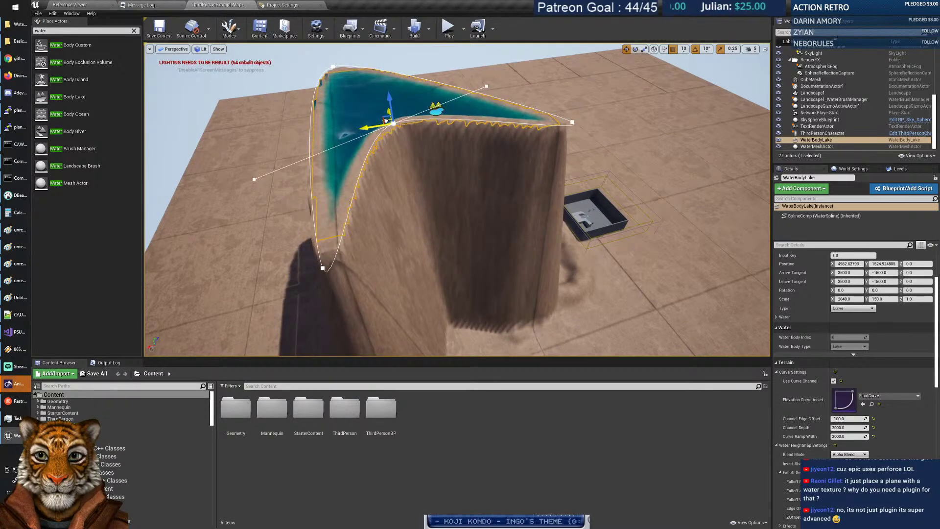
Add a spline point on the lake's opposite long edge and push it outward to about X 8519, Y 200.
left_click(455, 210)
key("a")
mouse_move(455, 210)
right_mouse_down()
mouse_move(524, 188)
mouse_move(582, 187)
mouse_move(597, 190)
mouse_move(602, 218)
mouse_move(587, 201)
mouse_move(447, 225)
right_mouse_up()
key("w")
key("a")
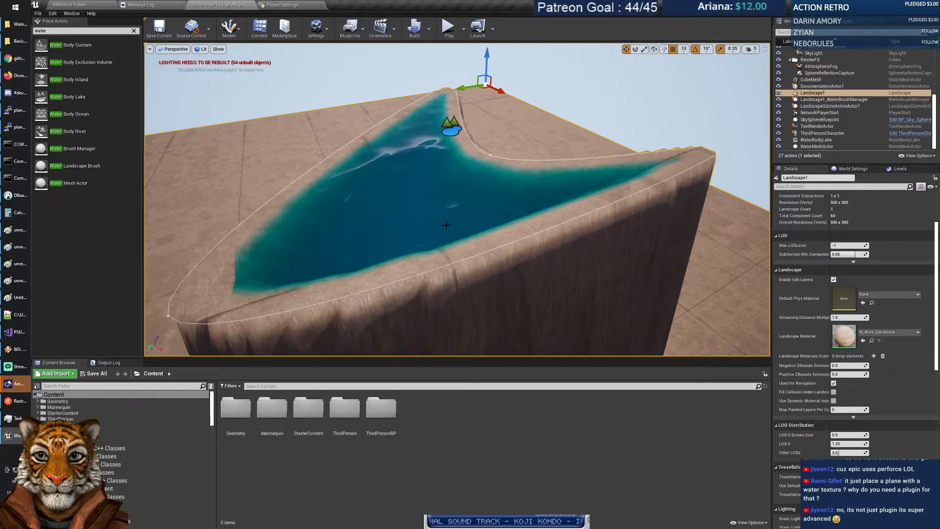
key("d")
right_click_drag(519, 236, 427, 200)
key("w")
key("s")
key("w")
key("s")
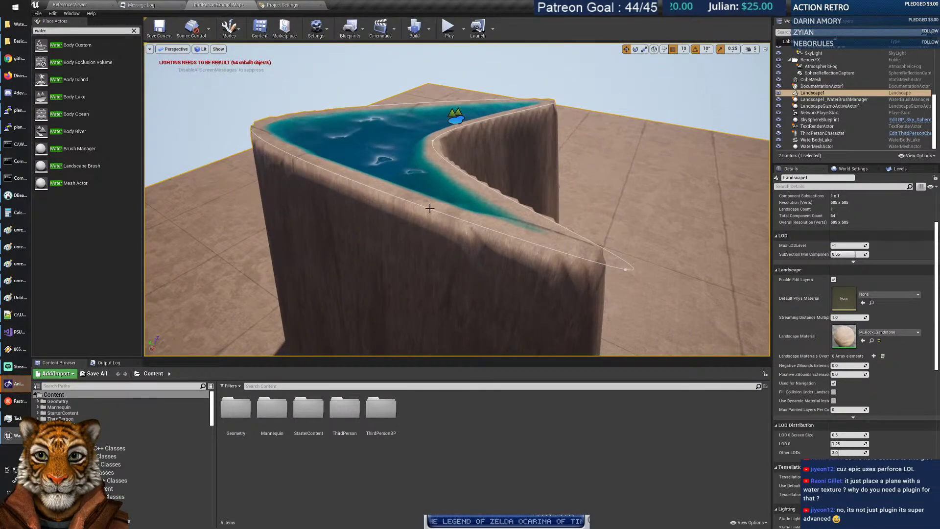
right_click(430, 210)
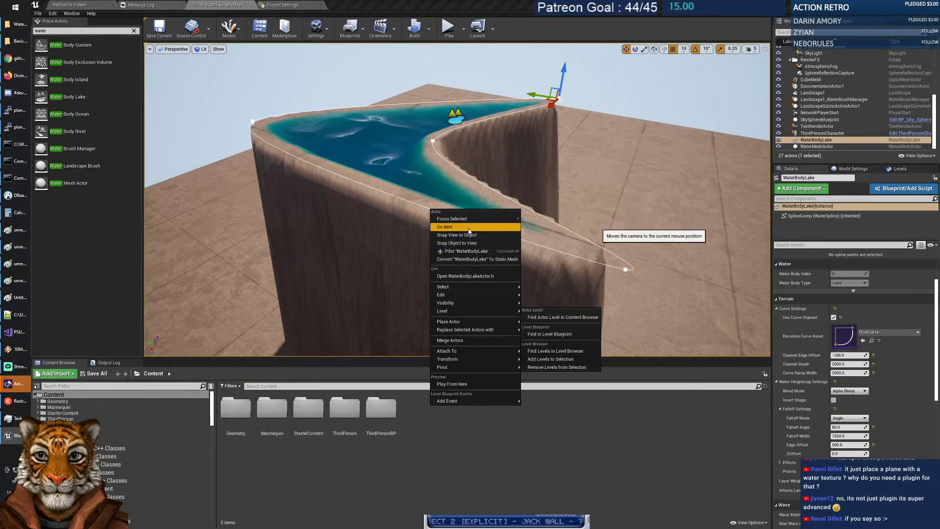
left_click(416, 204)
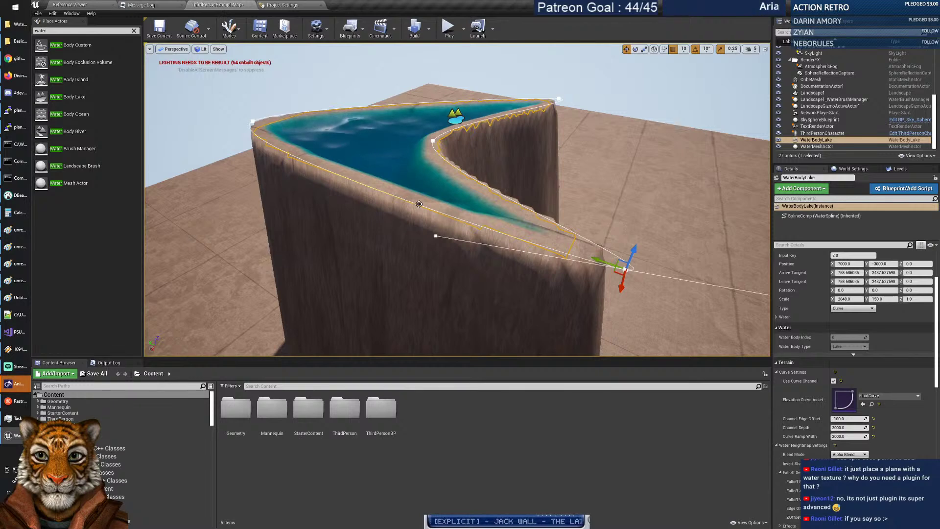
right_click(419, 205)
left_click(446, 214)
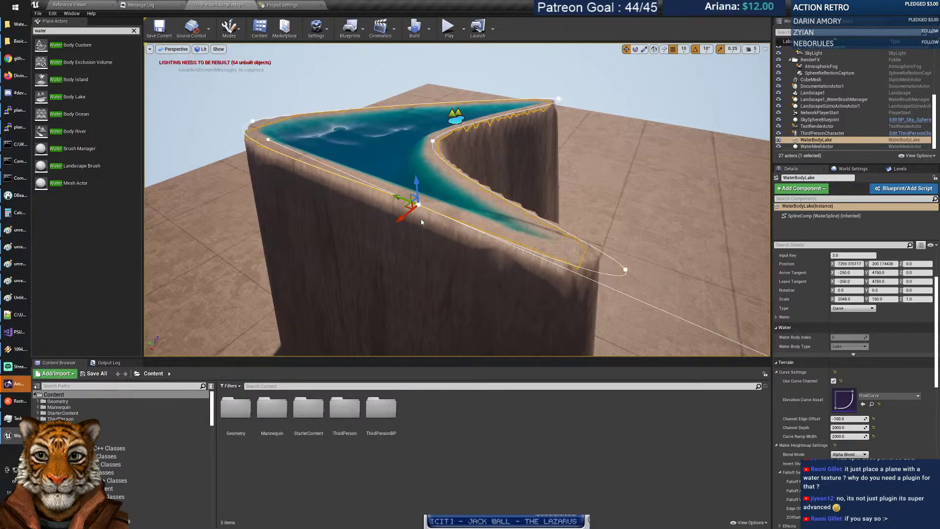
left_click_drag(401, 218, 216, 162)
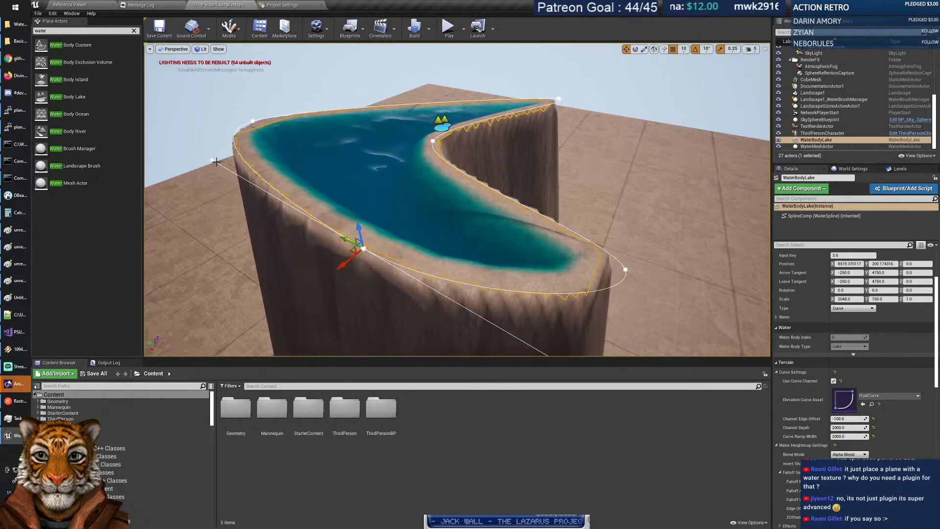
Reshape the lake outline by moving the new spline point's tangent handle to about X -12810, Y 4750.
mouse_move(212, 160)
right_mouse_down()
mouse_move(252, 160)
mouse_move(212, 159)
right_mouse_up()
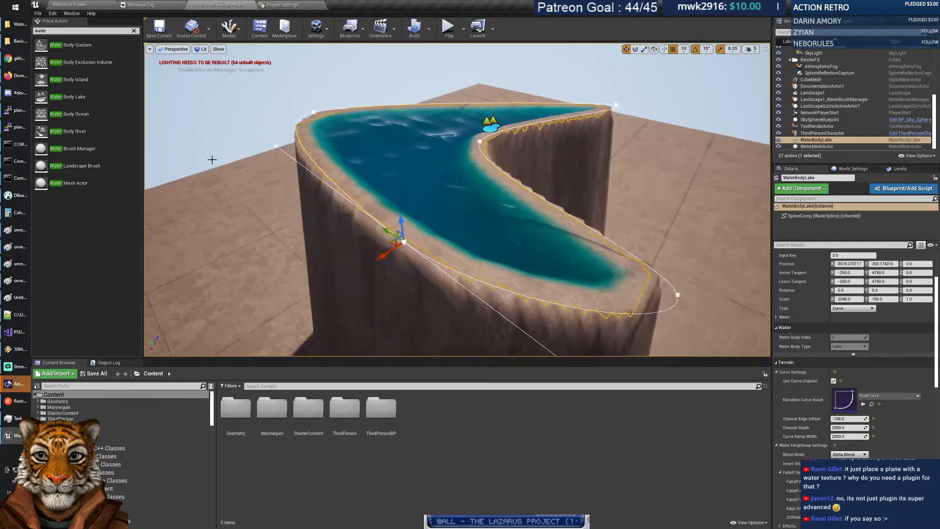
left_click(276, 147)
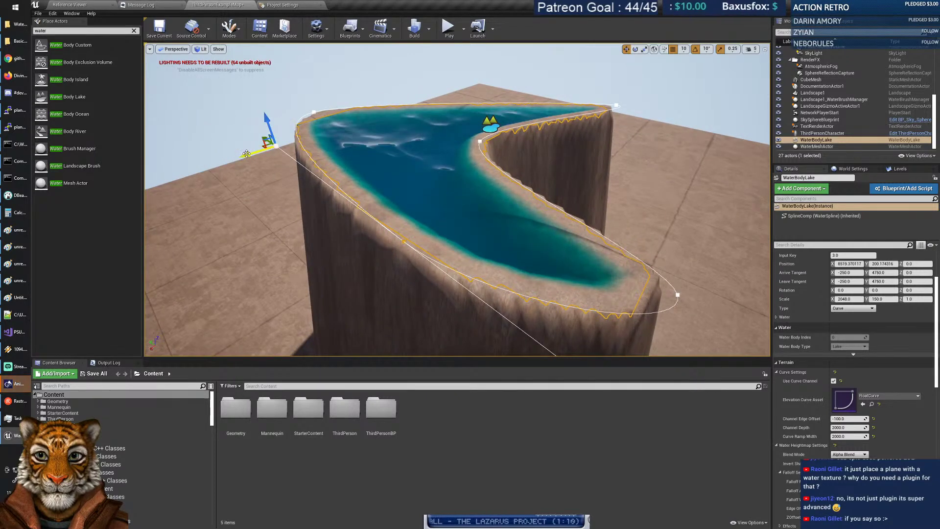
left_click_drag(246, 154, 768, 118)
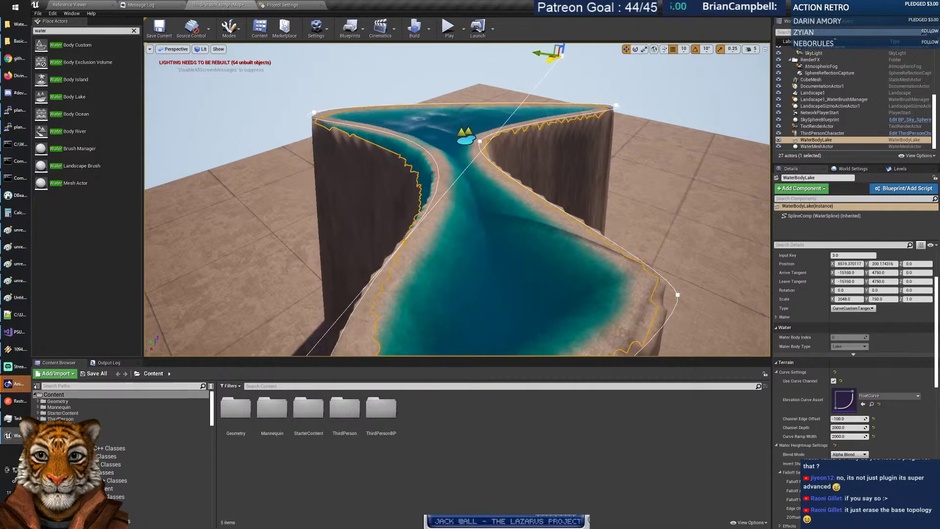
left_click_drag(551, 59, 528, 66)
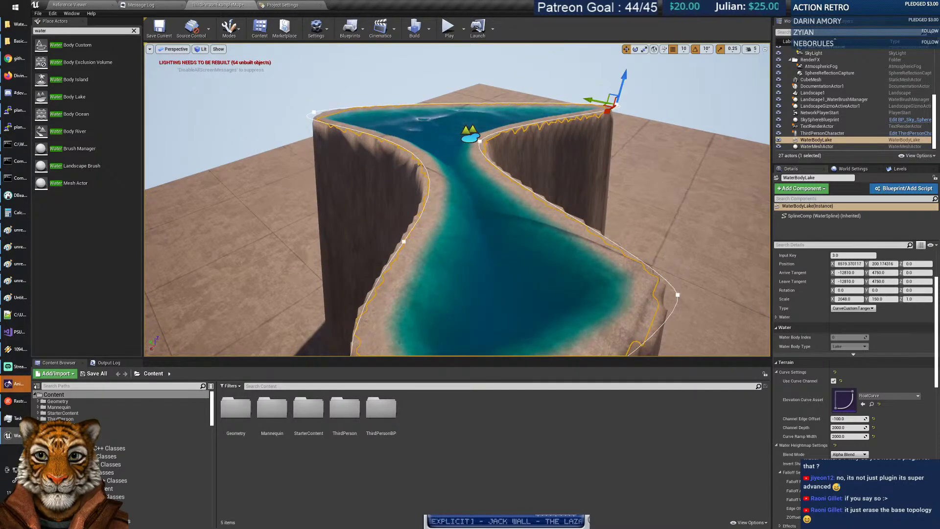
Lower the whole lake vertically so its water lies well below the surrounding landscape.
left_click(651, 195)
right_click_drag(651, 196, 545, 229)
left_click(564, 234)
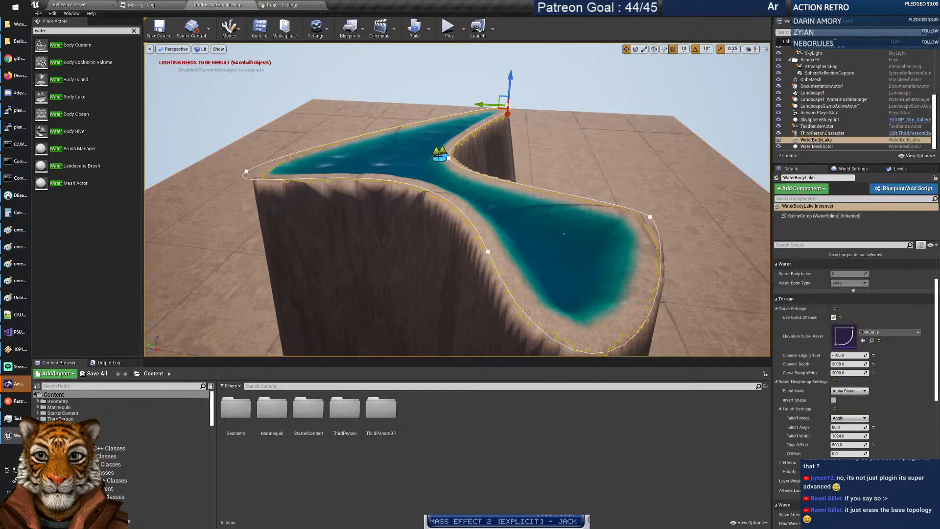
left_click_drag(508, 83, 518, 159)
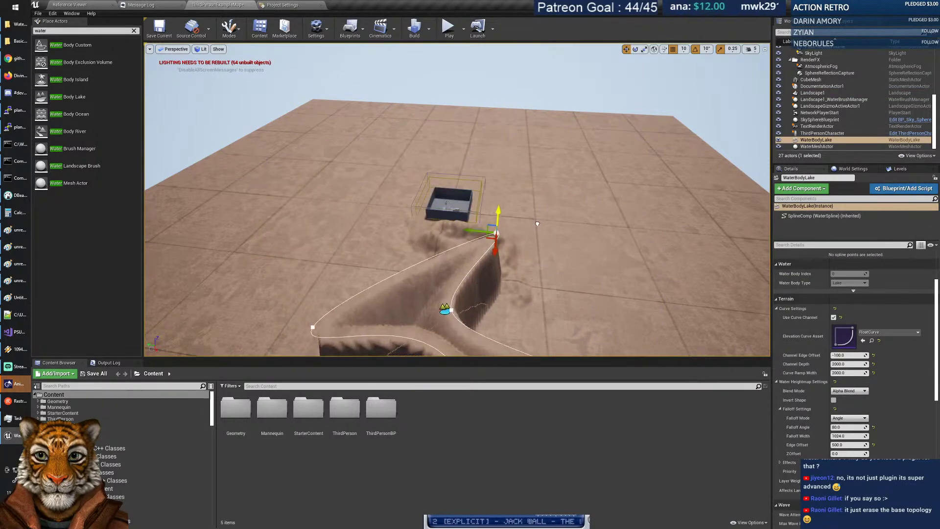
right_click_drag(558, 260, 522, 282)
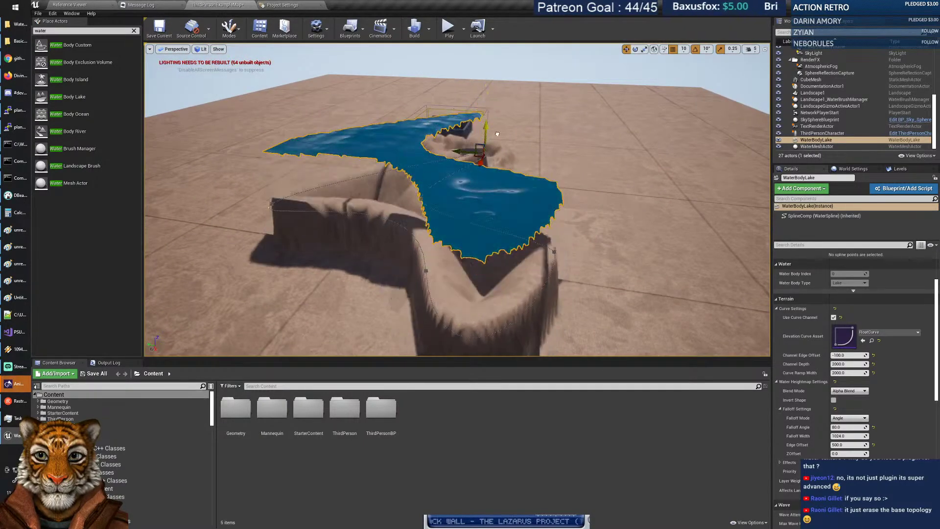
right_click_drag(536, 274, 508, 299)
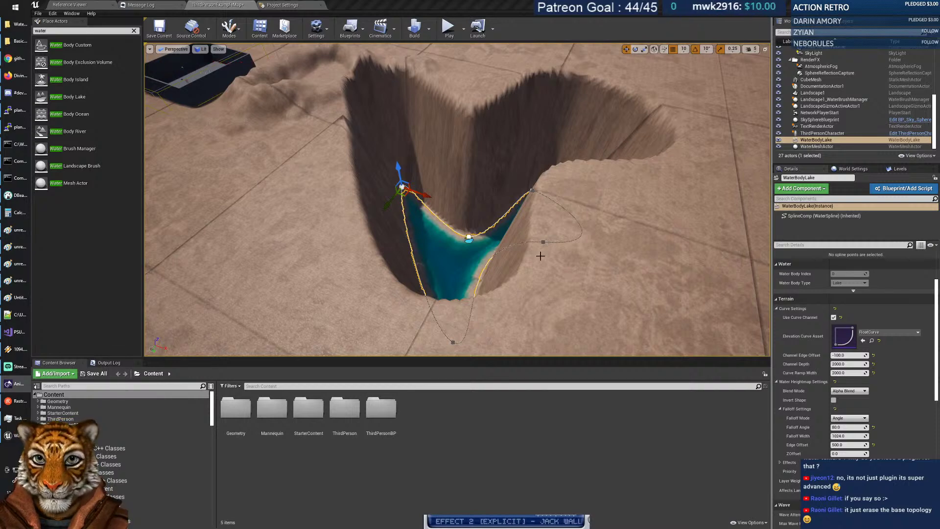
Place a Water Body River on the landscape beside the dark open box.
mouse_move(483, 213)
right_mouse_down()
mouse_move(518, 206)
mouse_move(481, 213)
right_mouse_up()
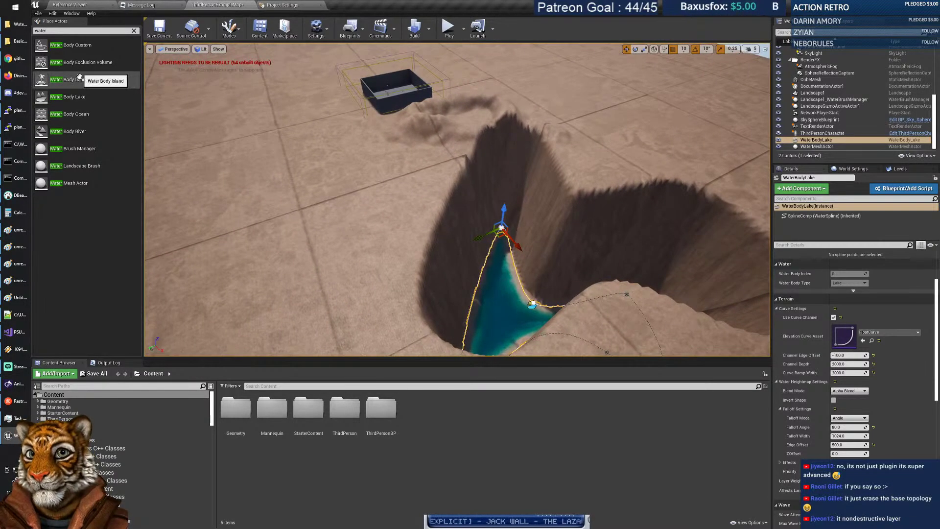
left_click_drag(59, 131, 327, 96)
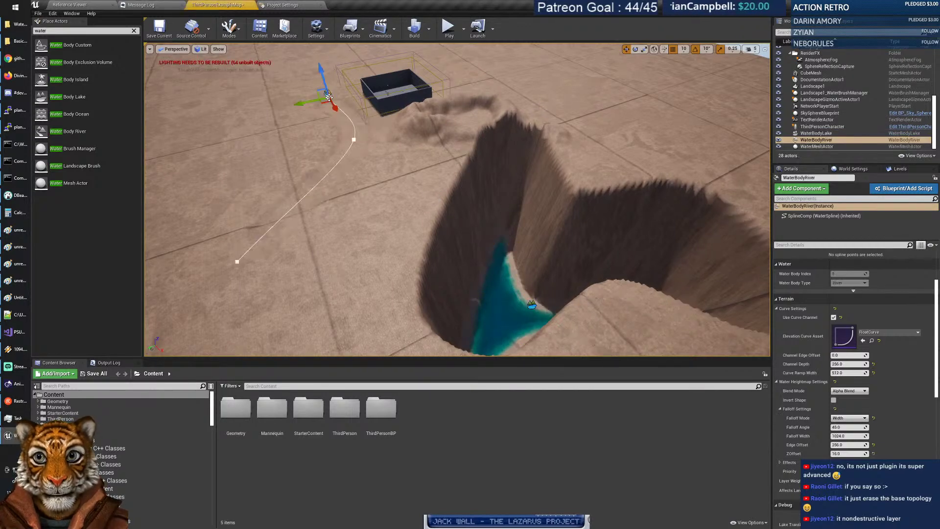
mouse_move(357, 229)
right_mouse_down()
mouse_move(331, 236)
mouse_move(346, 230)
right_mouse_up()
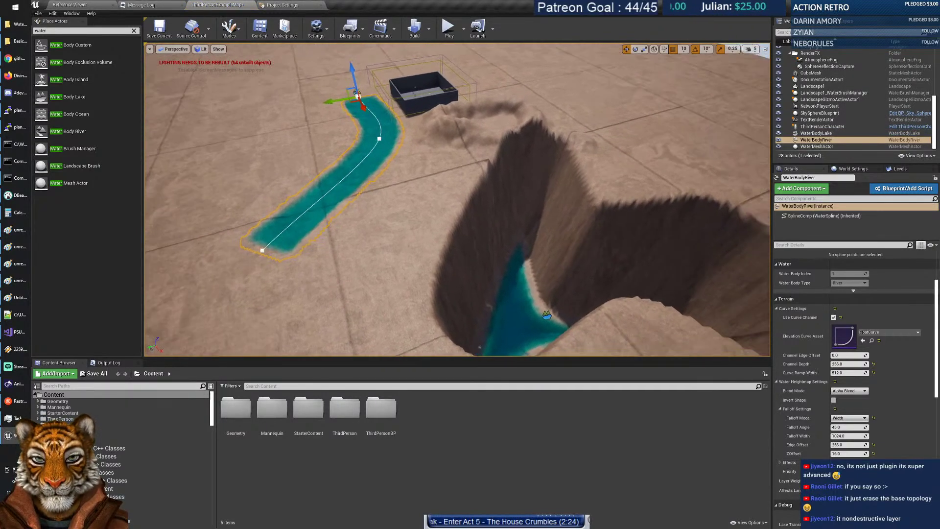
Move the river's end spline point down into the sunken lake, to about X 12210, Y -2950, Z -7260.
left_click(262, 250)
left_click_drag(255, 259, 455, 225)
right_click_drag(434, 278, 450, 233)
left_click_drag(441, 196, 468, 314)
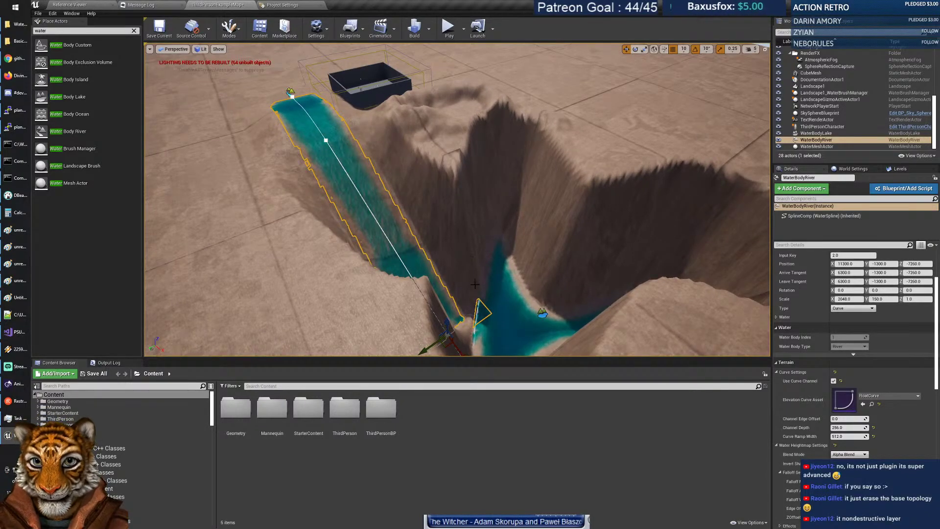
mouse_move(474, 284)
right_mouse_down()
mouse_move(475, 303)
mouse_move(465, 287)
right_mouse_up()
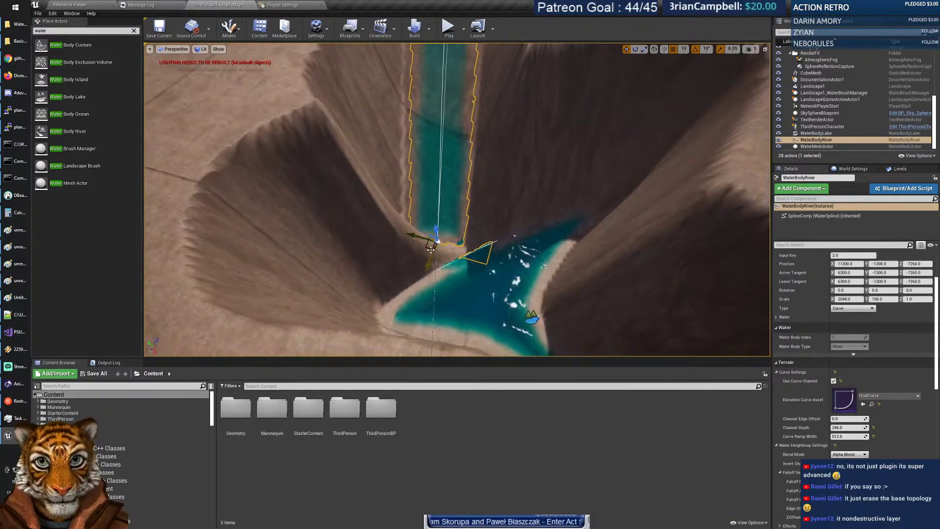
left_click_drag(430, 250, 452, 263)
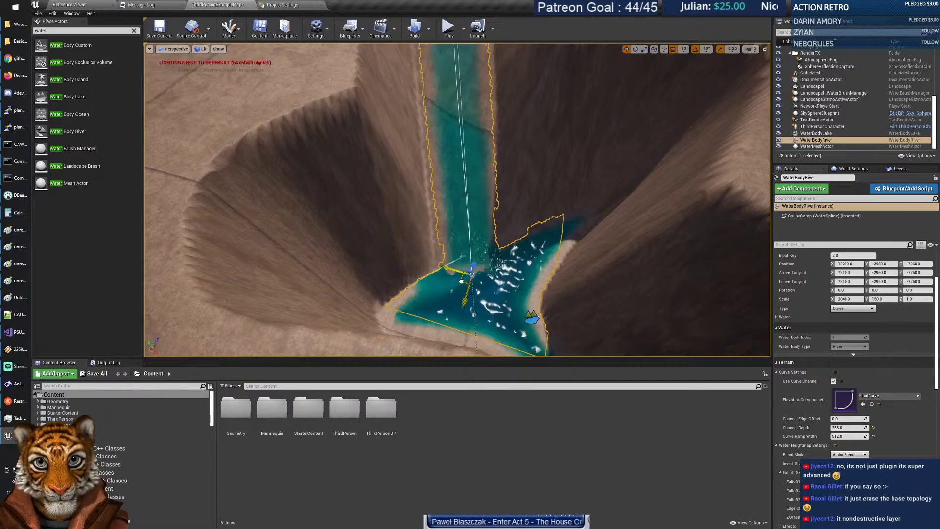
Set the river's channel depth to 500.
right_click_drag(451, 219, 457, 239)
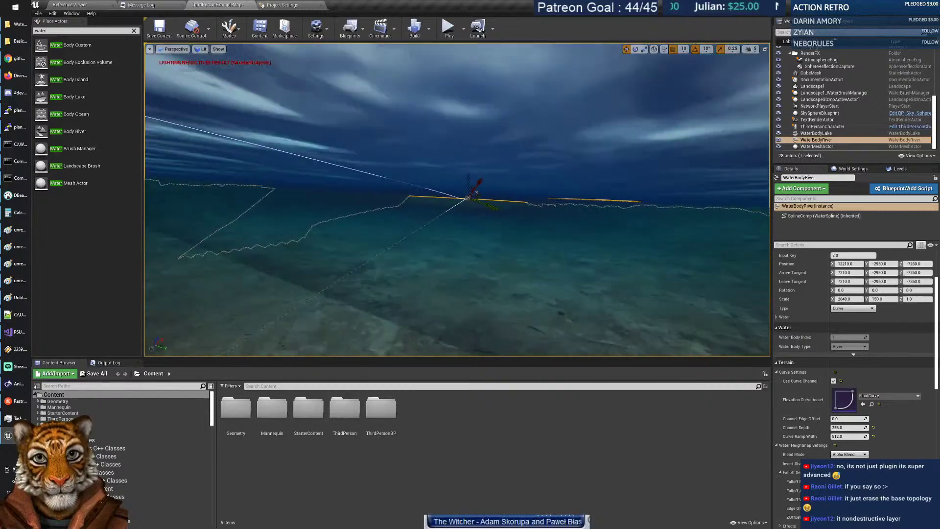
key("f")
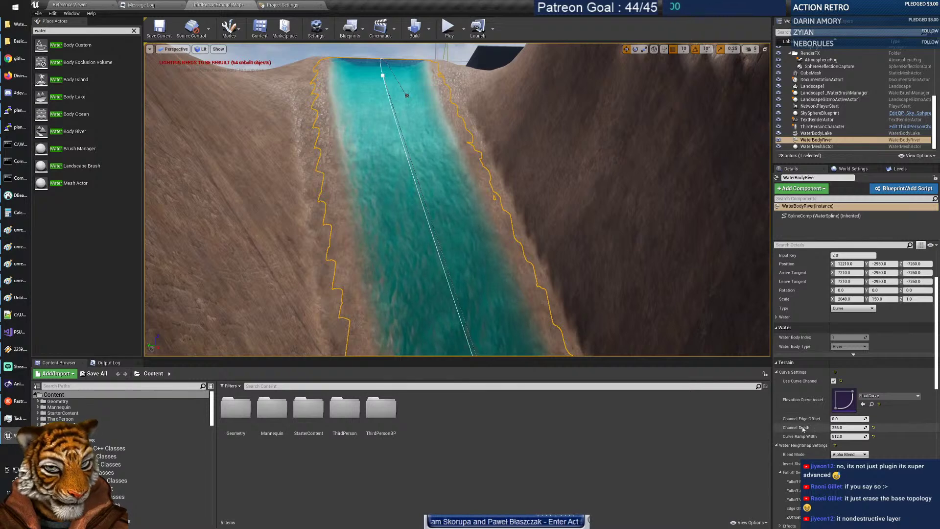
right_click_drag(519, 225, 474, 253)
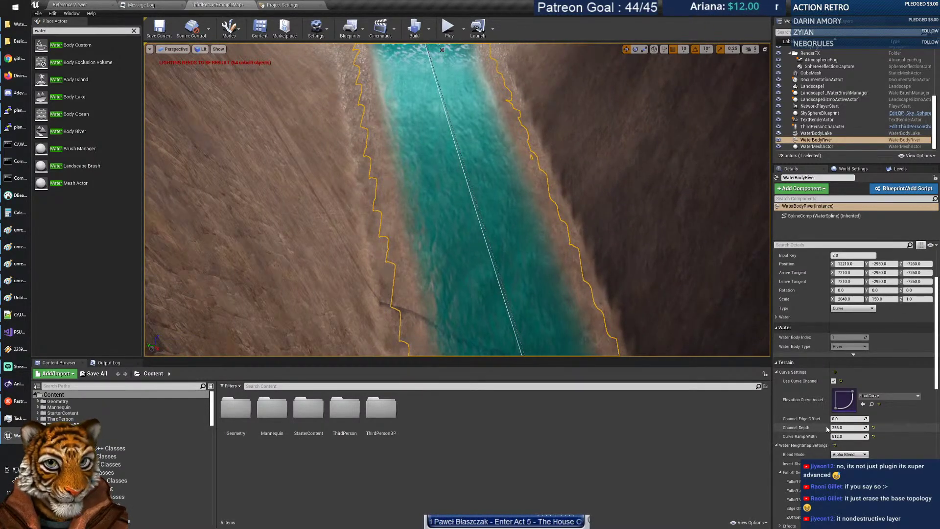
type("500")
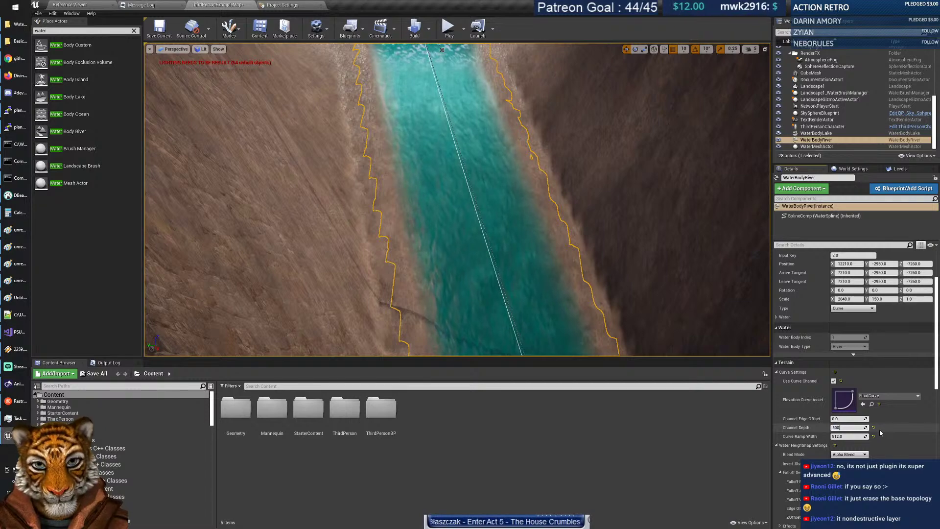
key("Return")
Check the riverbed from underwater and set the river's channel depth to 200.
right_click_drag(597, 273, 606, 231)
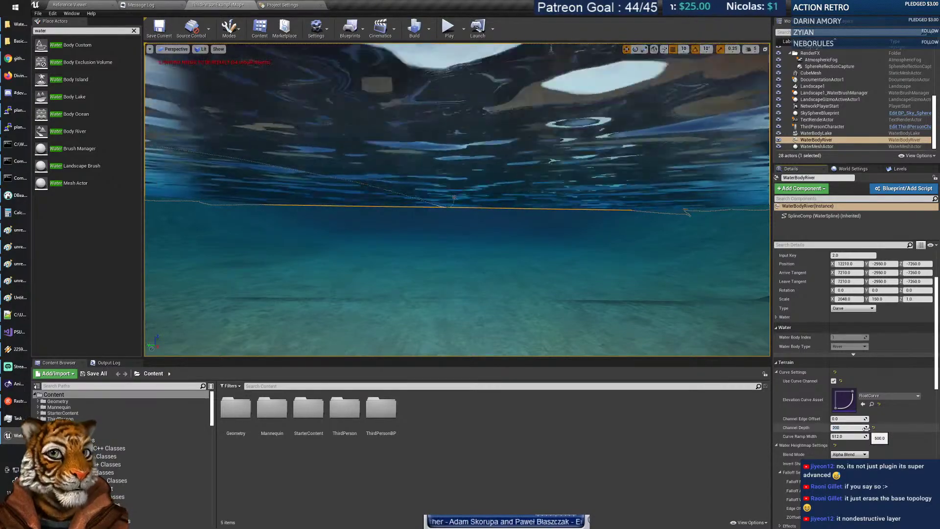
left_click(865, 428)
type("200")
key("Return")
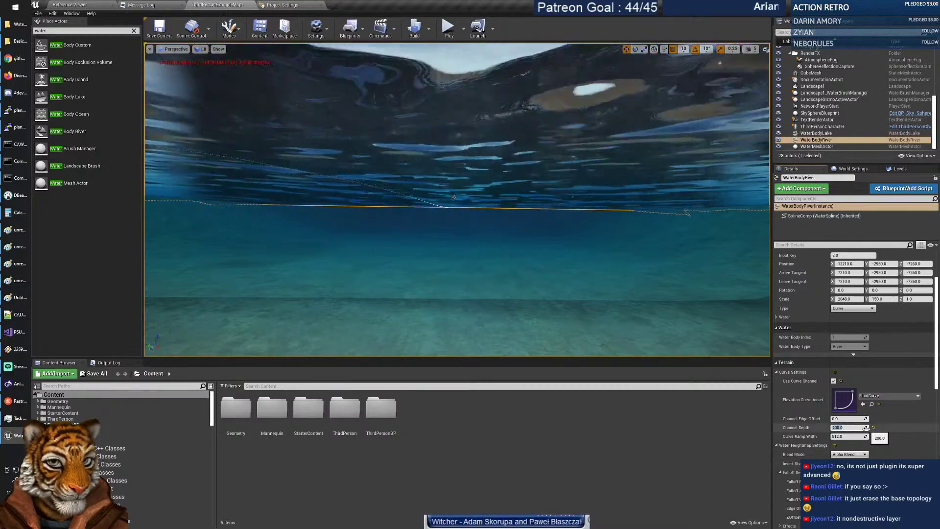
Try falloff angles of 70 and 90 on the river terrain and inspect the banks.
left_click(854, 438)
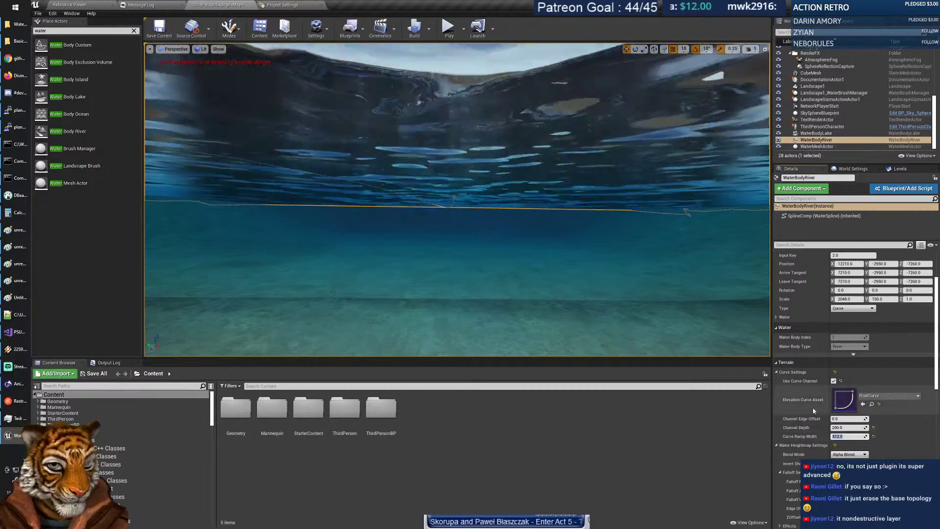
scroll(808, 410, "down", 3)
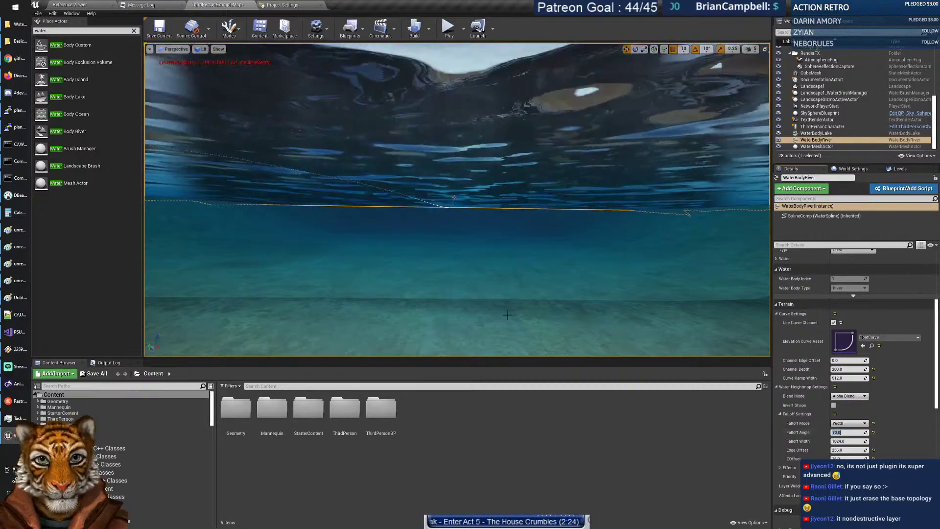
right_click_drag(504, 312, 390, 153)
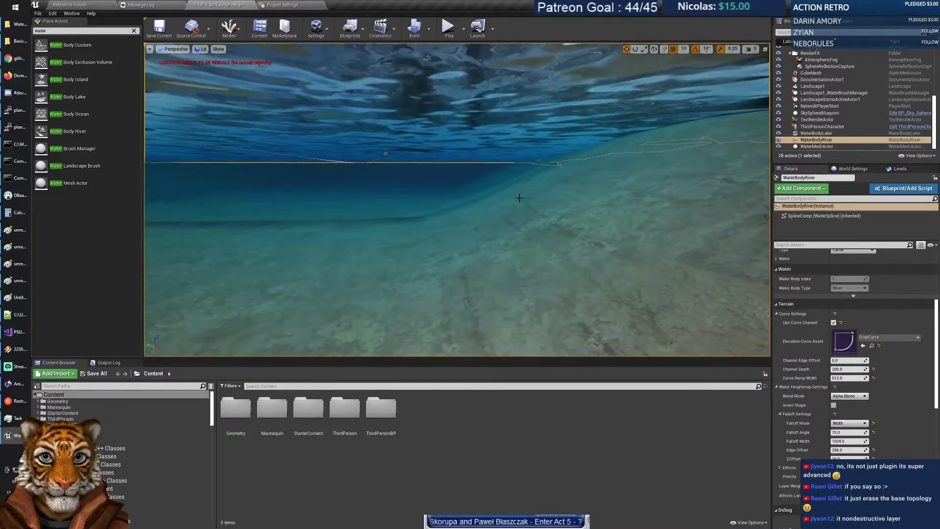
left_click(854, 432)
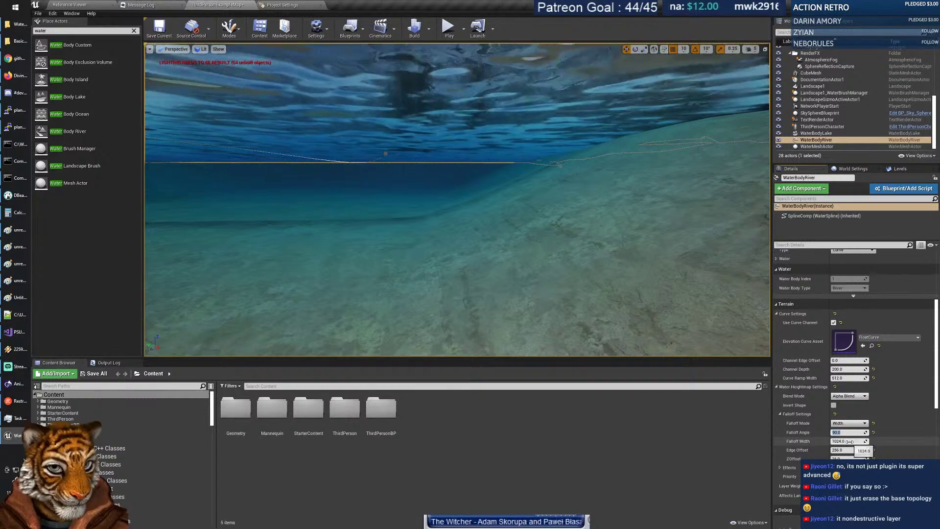
left_click(849, 441)
right_click_drag(545, 299, 450, 252)
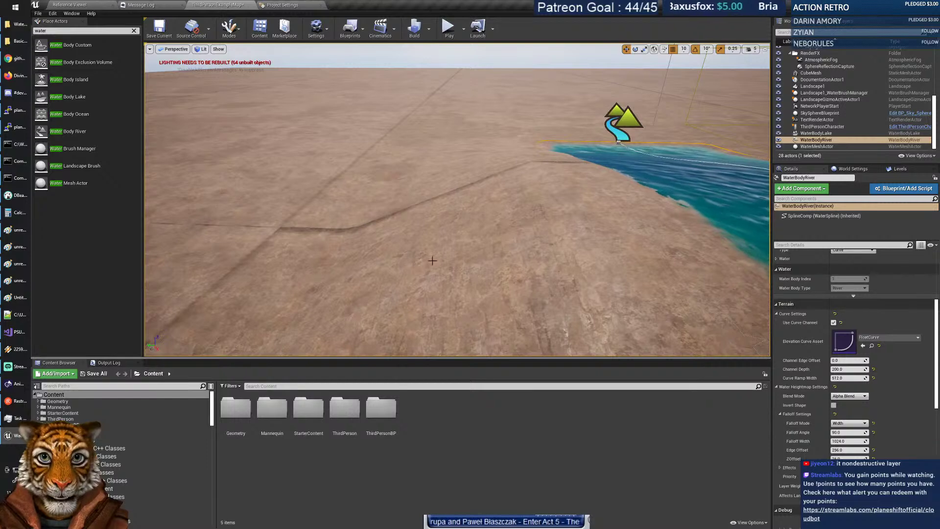
Set the river's falloff angle to 30.
left_click(849, 431)
type("30")
key("Return")
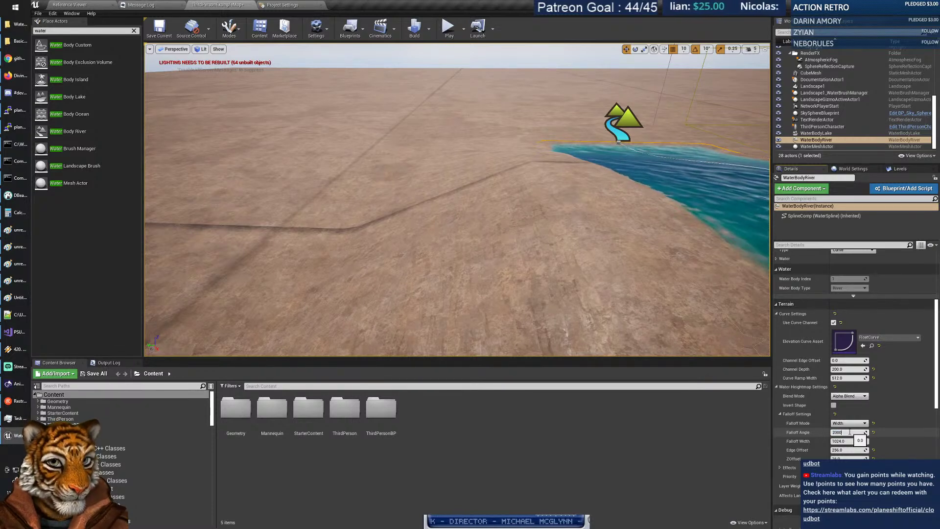
Set the river's terrain falloff width to 20 and its falloff angle to 80.
type("2000")
key("Return")
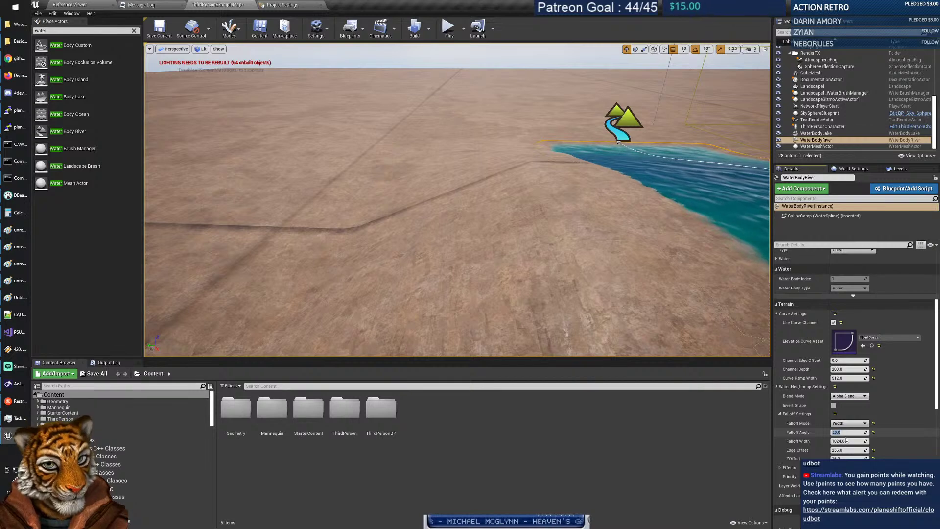
left_click(846, 440)
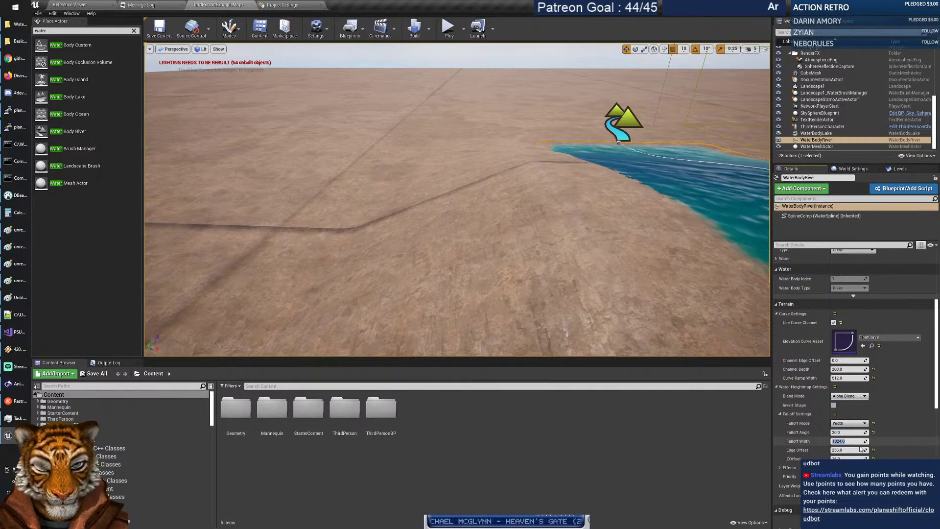
key("Return")
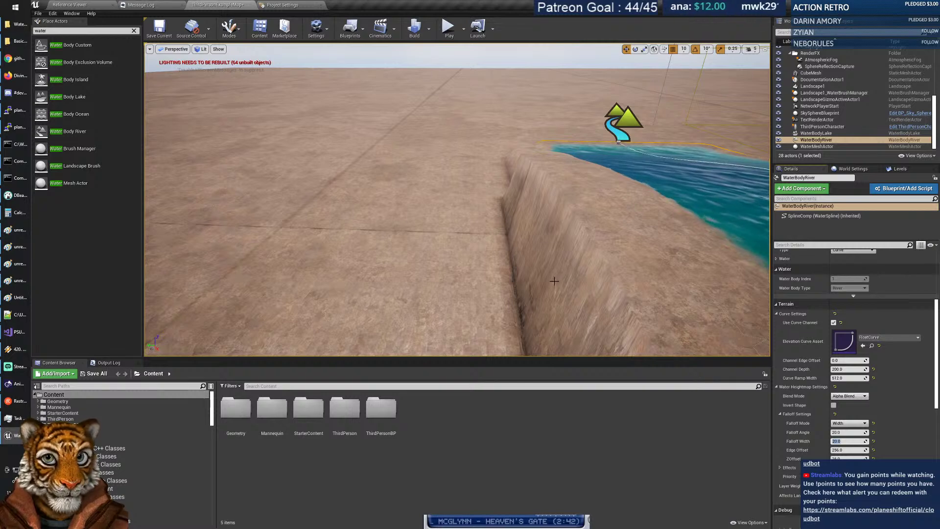
left_click(851, 432)
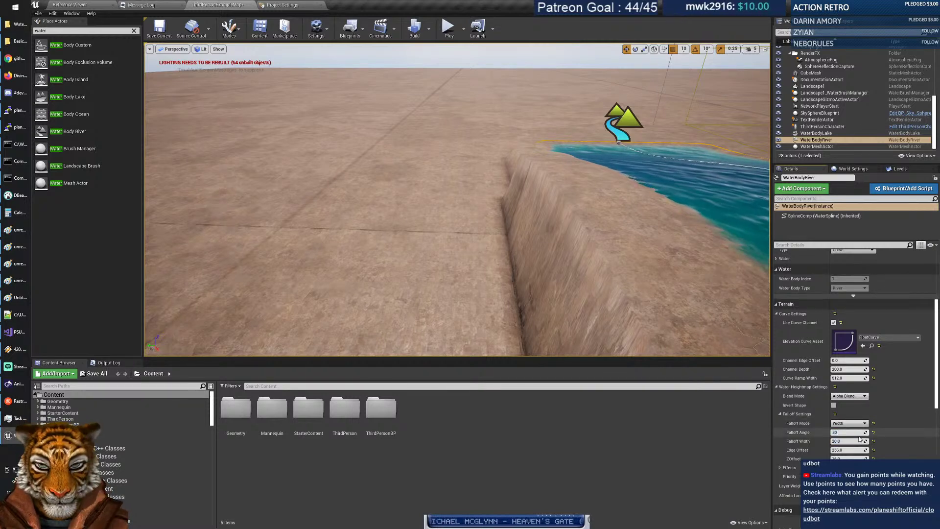
key("Return")
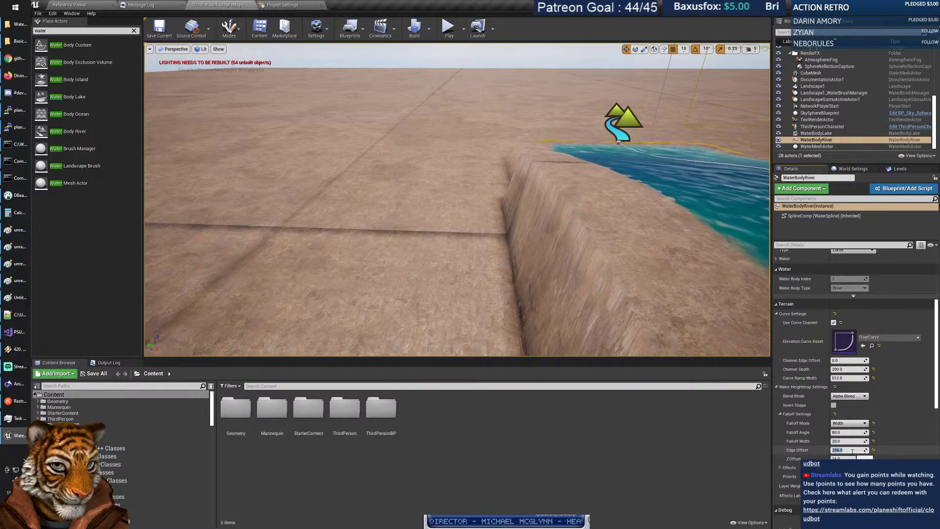
Try an edge offset of 30 on the river terrain and restore it to 256.
left_click(852, 450)
type("30")
key("Return")
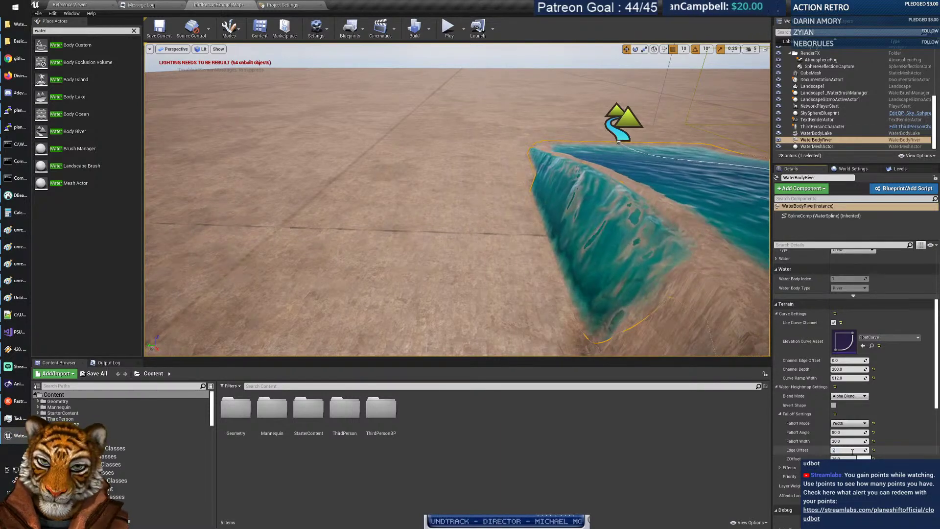
type("256")
key("Return")
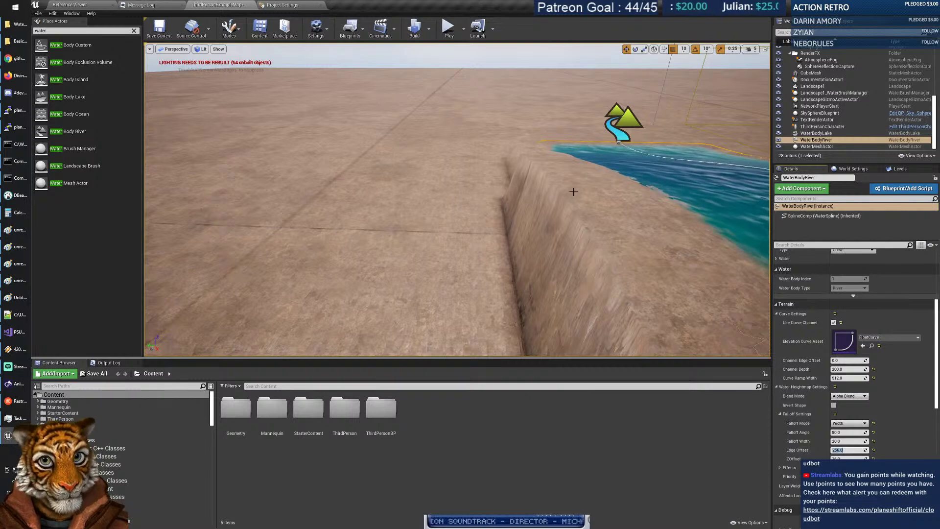
Set the river's falloff width to 200 and inspect the bank and the riverbed underwater.
left_click(861, 442)
type("200")
key("Return")
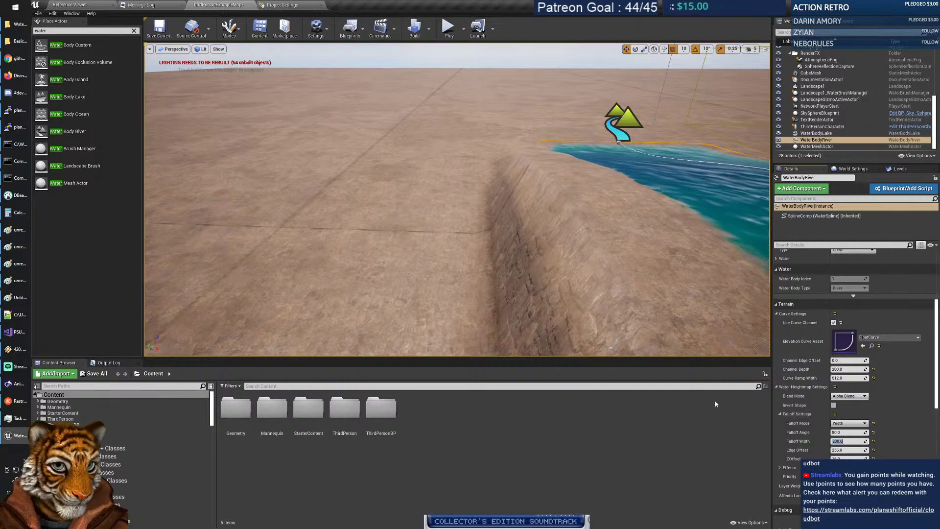
mouse_move(571, 313)
right_mouse_down()
mouse_move(509, 303)
mouse_move(580, 332)
mouse_move(570, 305)
right_mouse_up()
key("d")
key("a")
key("w")
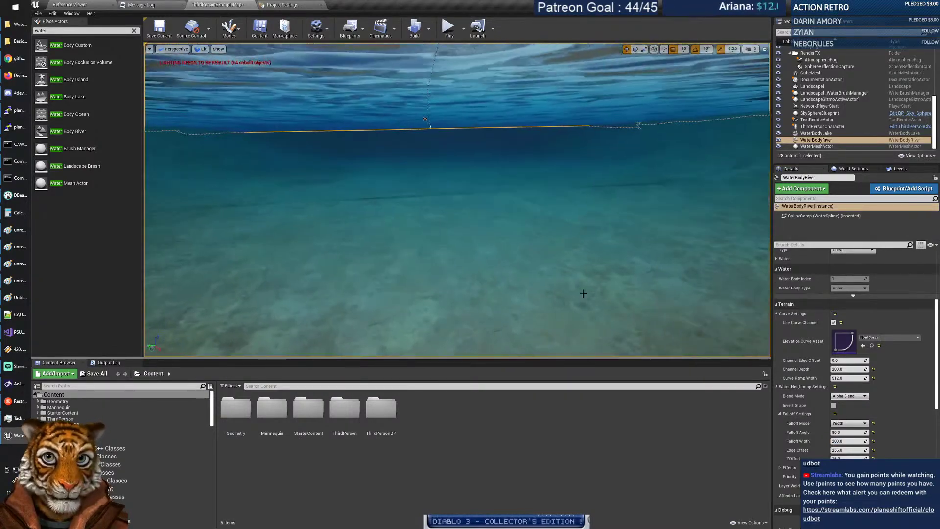
Try a curve ramp width of 200, inspect the underwater slope, and restore the ramp width to 512.
left_click(849, 377)
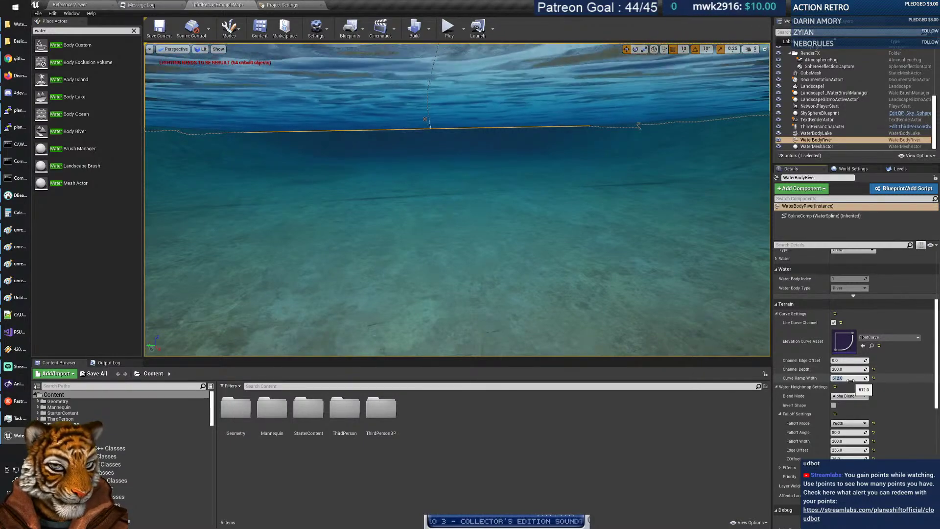
type("200")
key("Return")
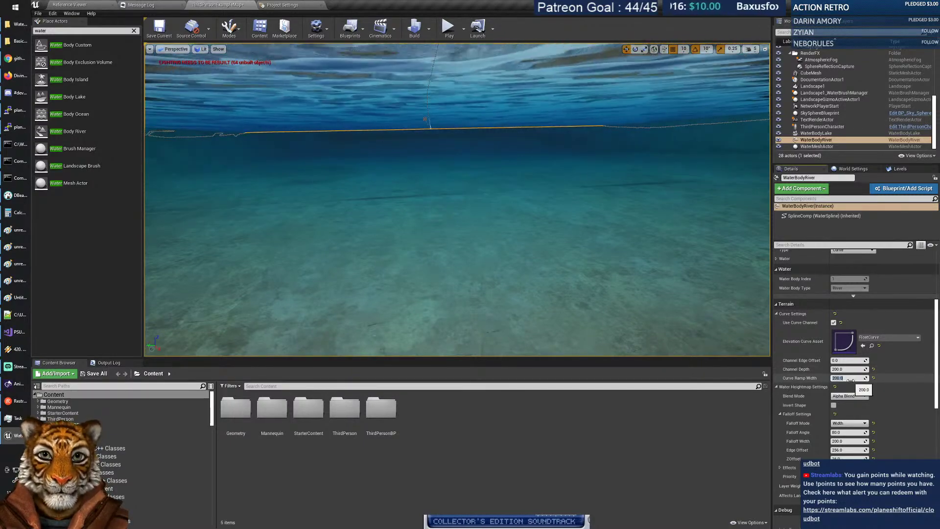
right_click_drag(494, 249, 429, 285)
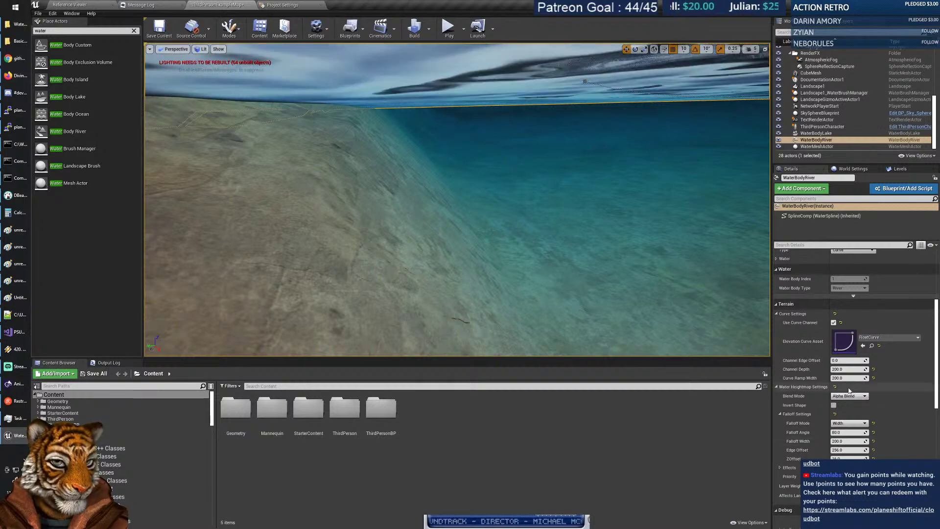
left_click(861, 378)
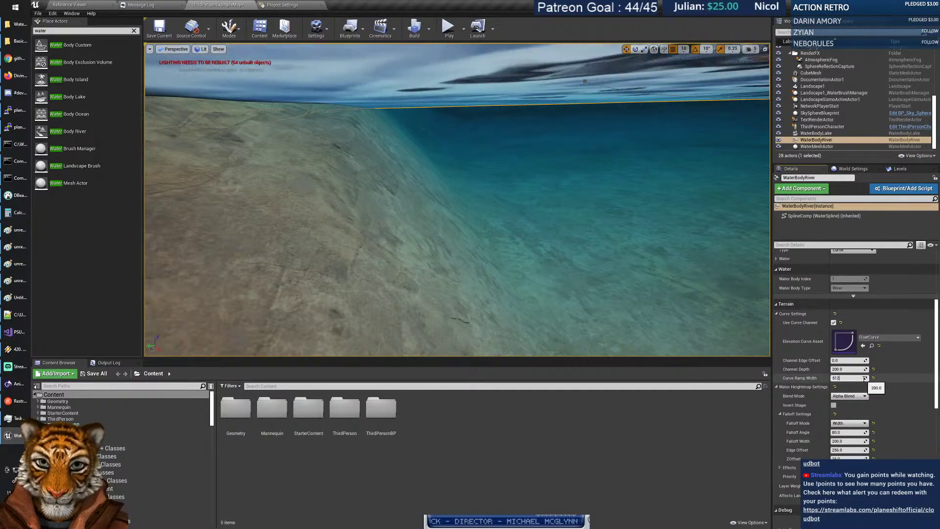
key("Return")
right_click_drag(588, 245, 567, 261)
Set the river's curve ramp width to 10 and inspect the riverbed and channel walls.
left_click(849, 378)
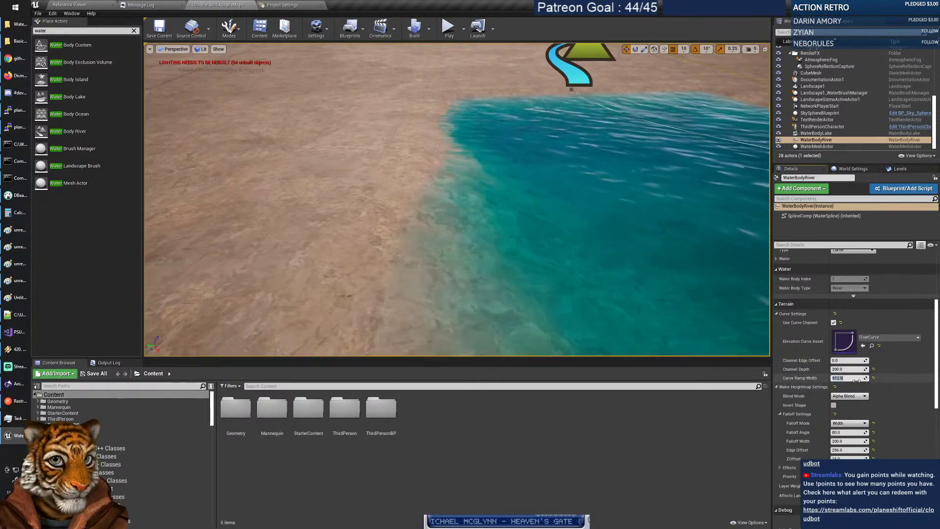
type("10")
key("Return")
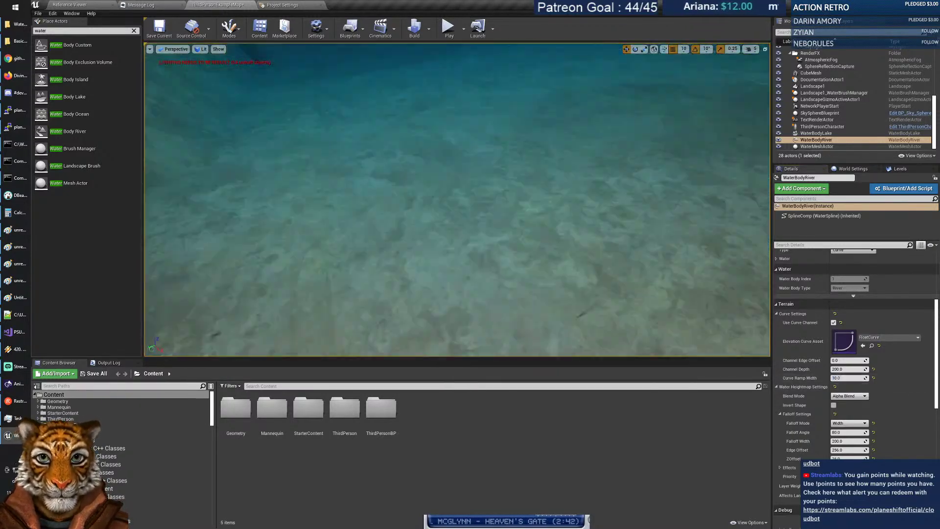
right_click_drag(490, 220, 516, 250)
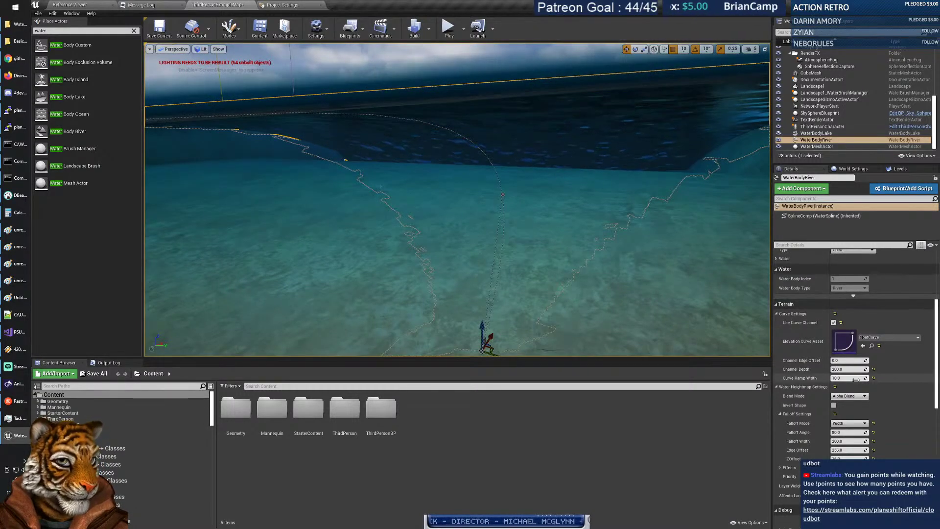
Expand the river's heightmap effects, set the falloff ZOffset to 40, and inspect the steep waterfall section.
scroll(863, 385, "down", 3)
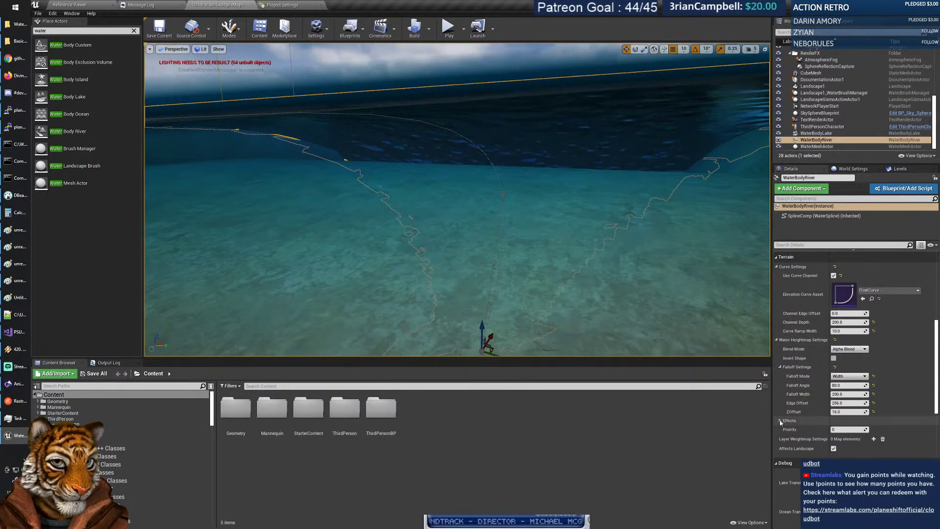
left_click(802, 419)
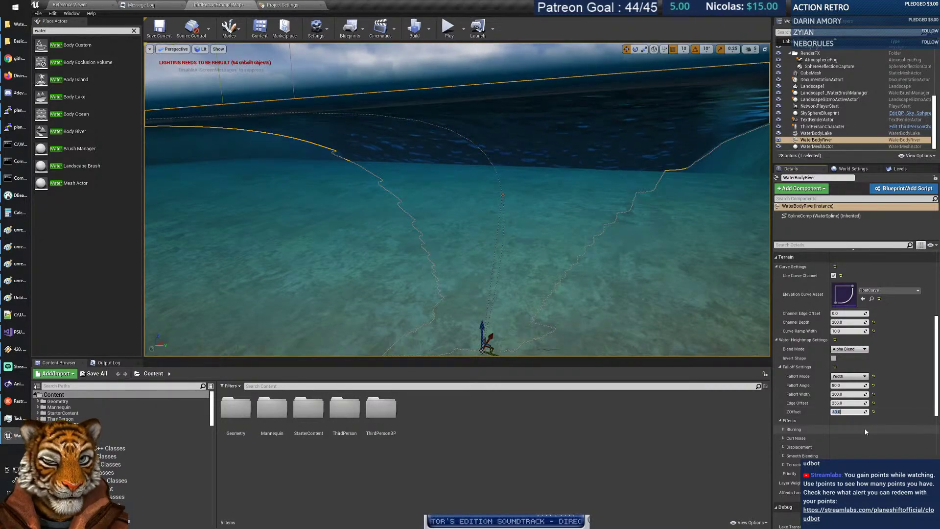
right_click_drag(632, 268, 652, 255)
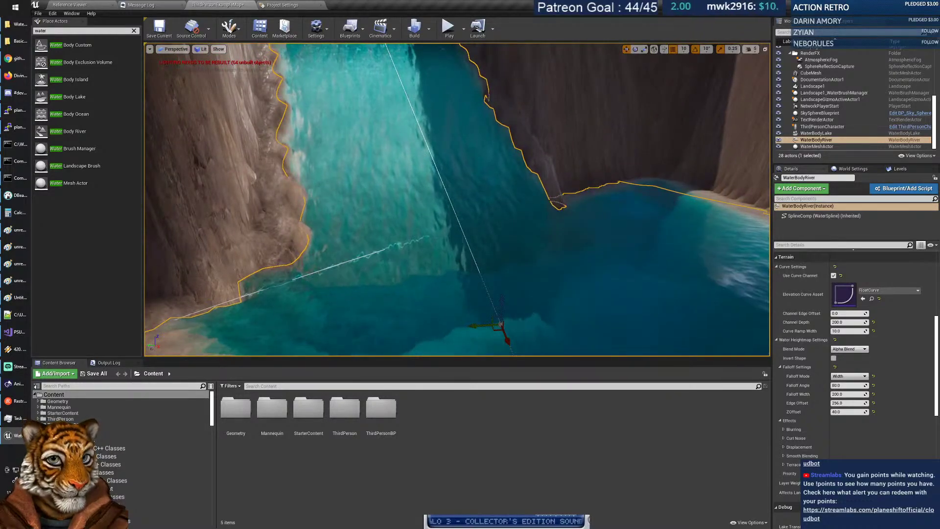
Try ZOffset values of 1 and 500 on the waterfall banks, then set the ZOffset to 16.
left_click(850, 411)
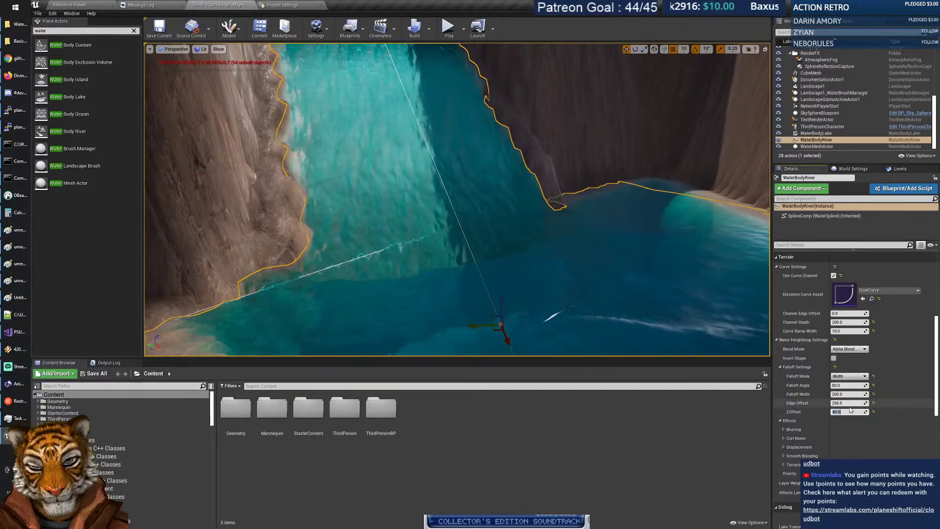
type("1")
key("Return")
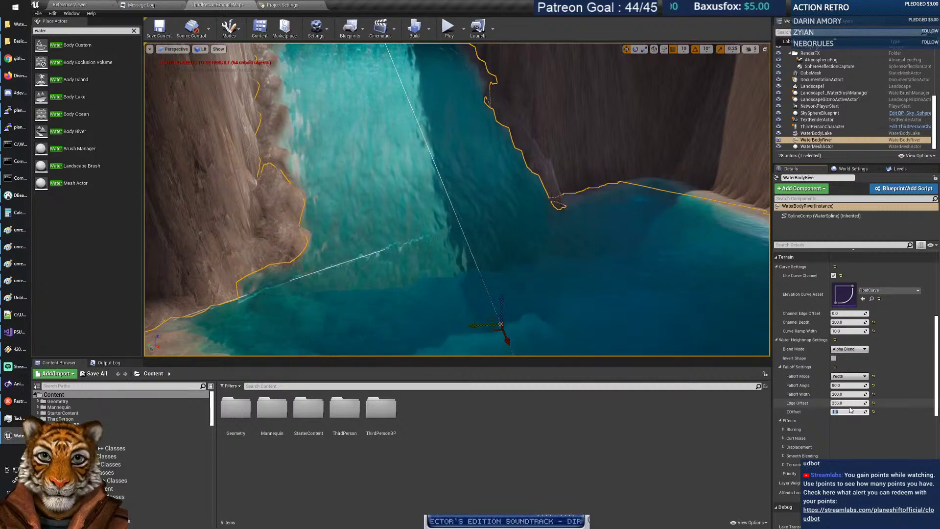
type("500")
key("Return")
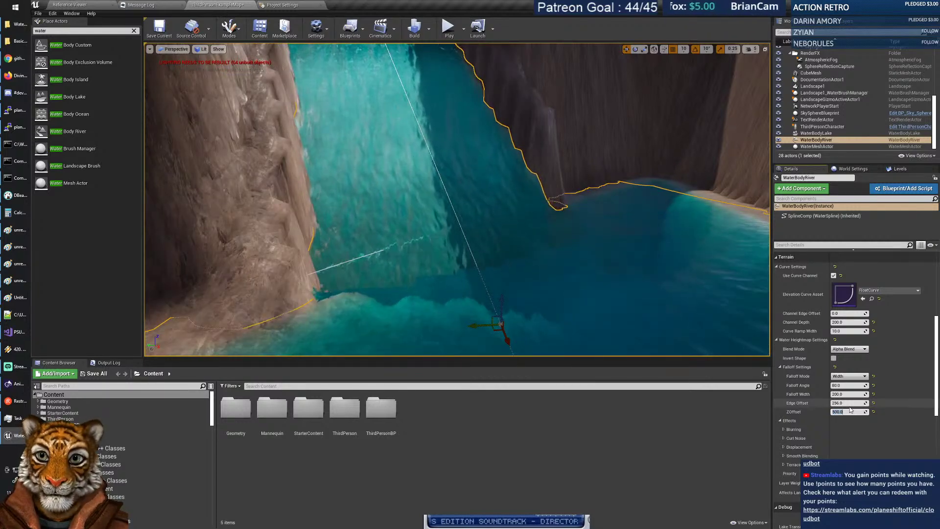
right_click_drag(381, 104, 373, 58)
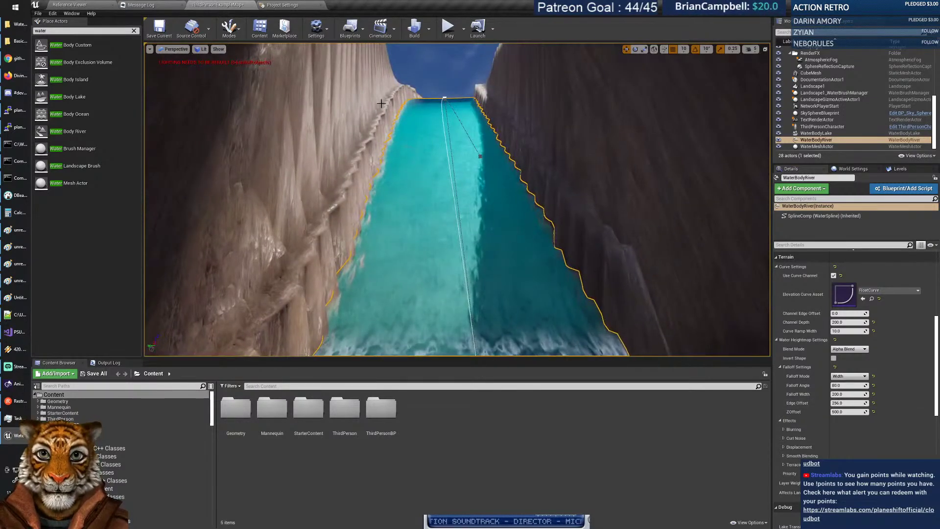
type("16")
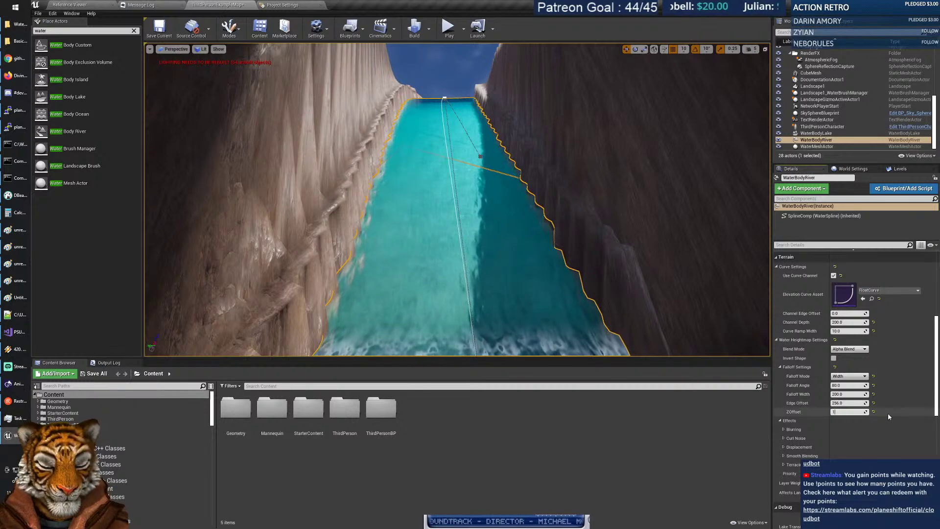
key("Return")
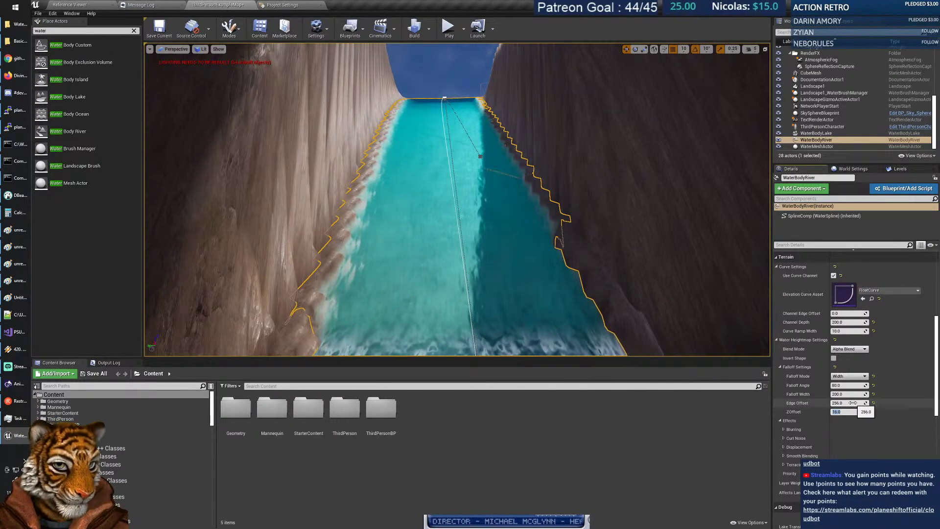
Review the river's transform, spline point, terrain curve and falloff settings.
left_click(851, 402)
scroll(813, 407, "down", 2)
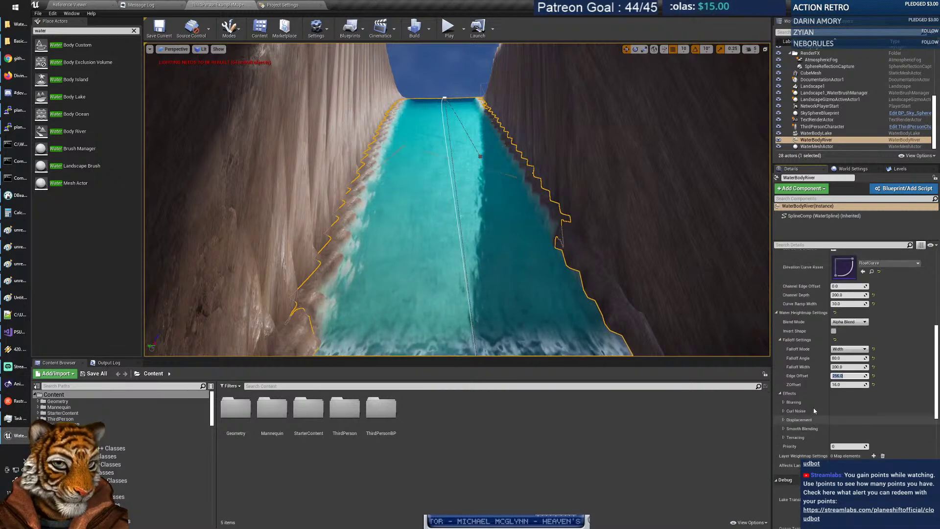
scroll(812, 407, "up", 2)
scroll(814, 398, "up", 3)
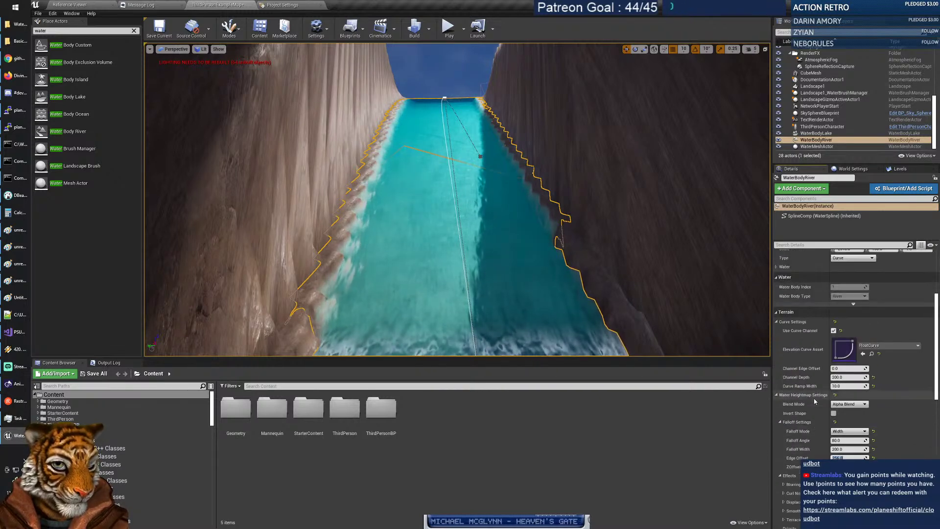
scroll(813, 398, "up", 7)
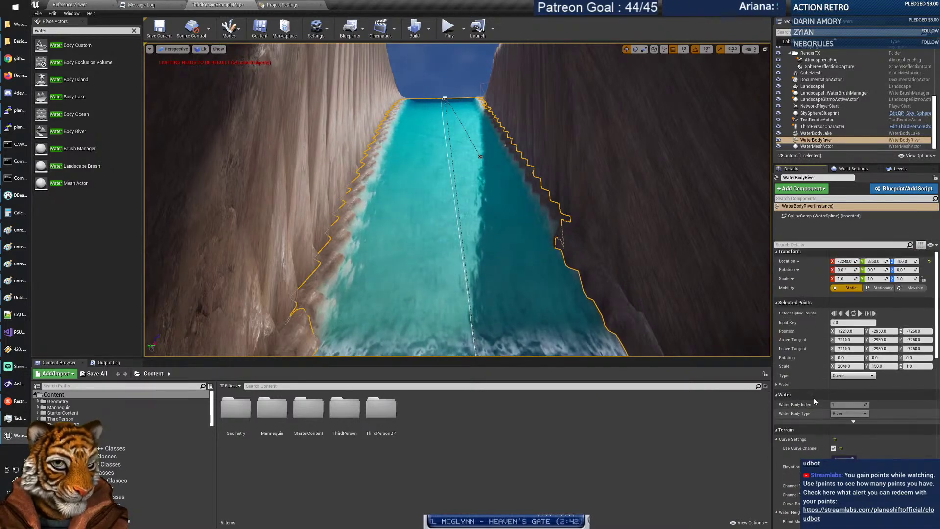
scroll(817, 374, "down", 7)
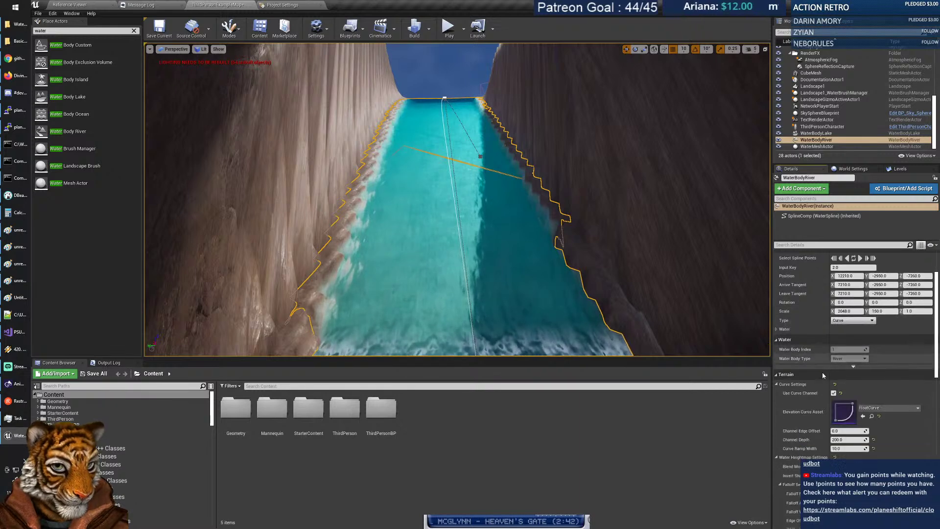
scroll(822, 376, "down", 1)
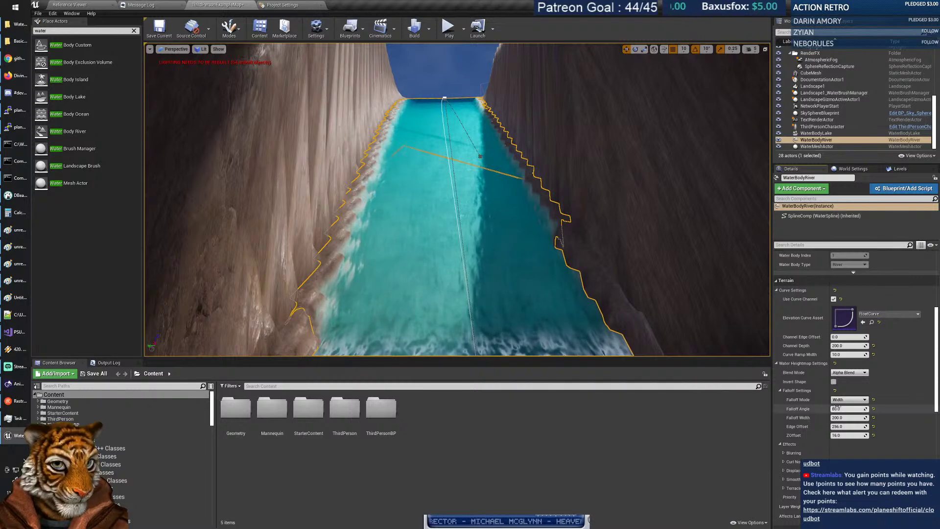
Set the displacement height in the river's heightmap effects to 30 and inspect the terrain around the waterfall.
scroll(809, 418, "down", 2)
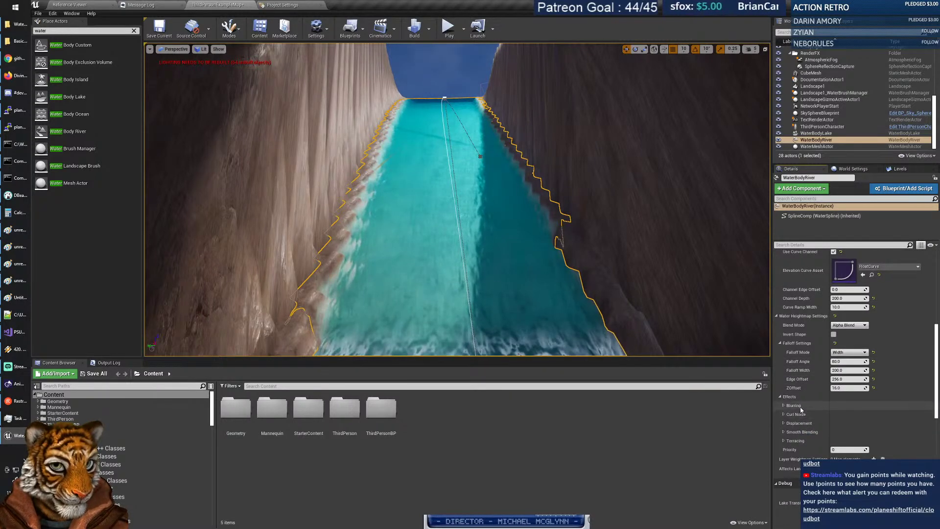
left_click(783, 424)
scroll(798, 430, "down", 2)
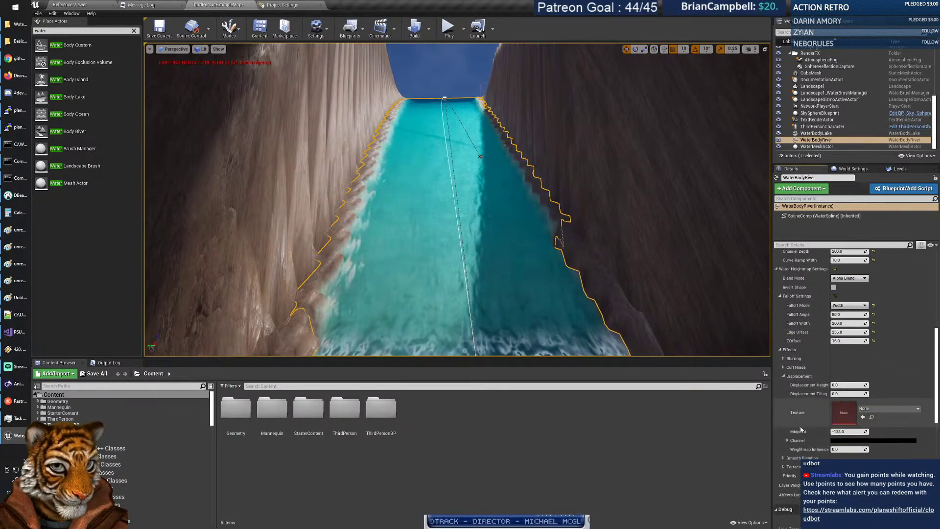
left_click(846, 385)
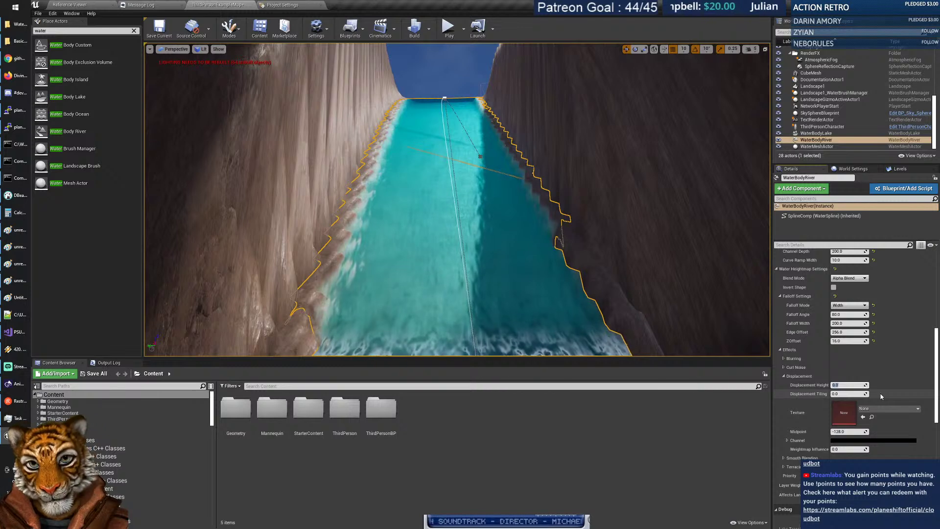
key("Return")
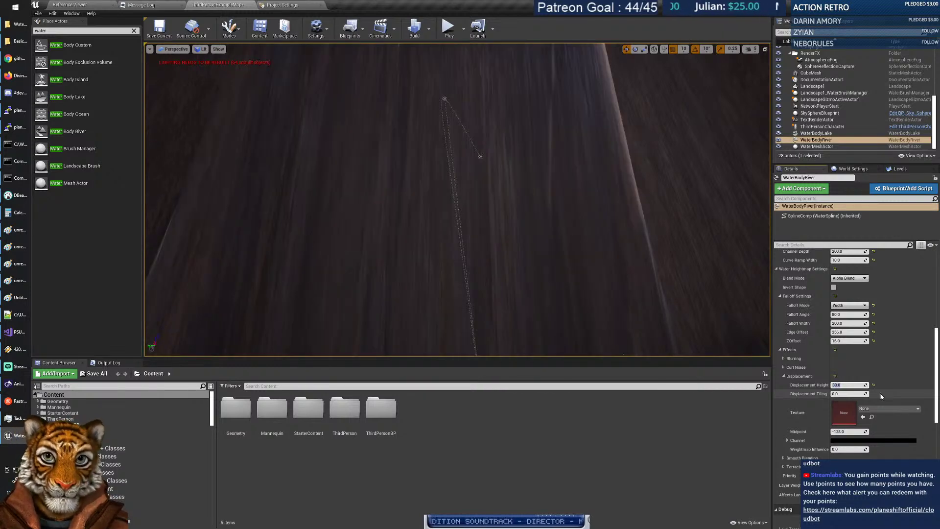
key("s")
right_click_drag(562, 255, 523, 266)
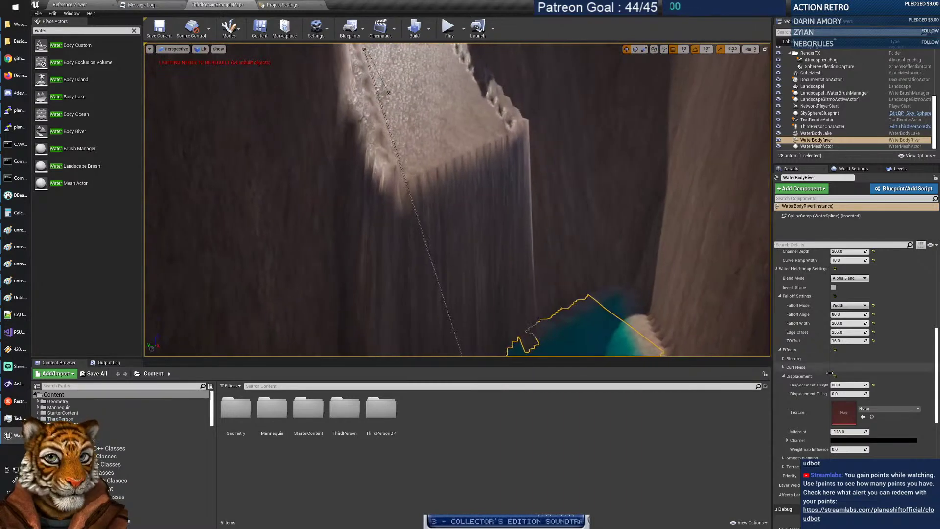
Try displacement heights of 1 and -10 on the river and inspect the waterfall and riverbed terrain.
left_click(849, 385)
type("1")
key("Tab")
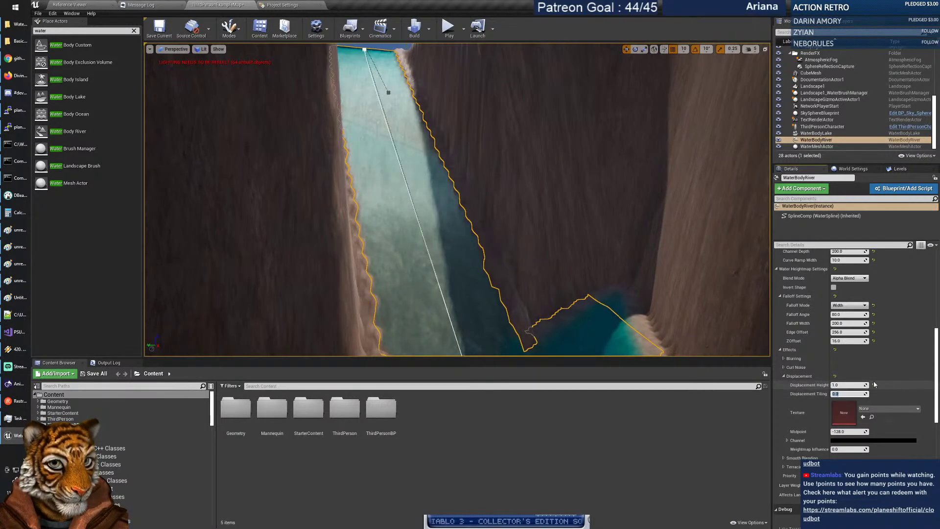
key("Return")
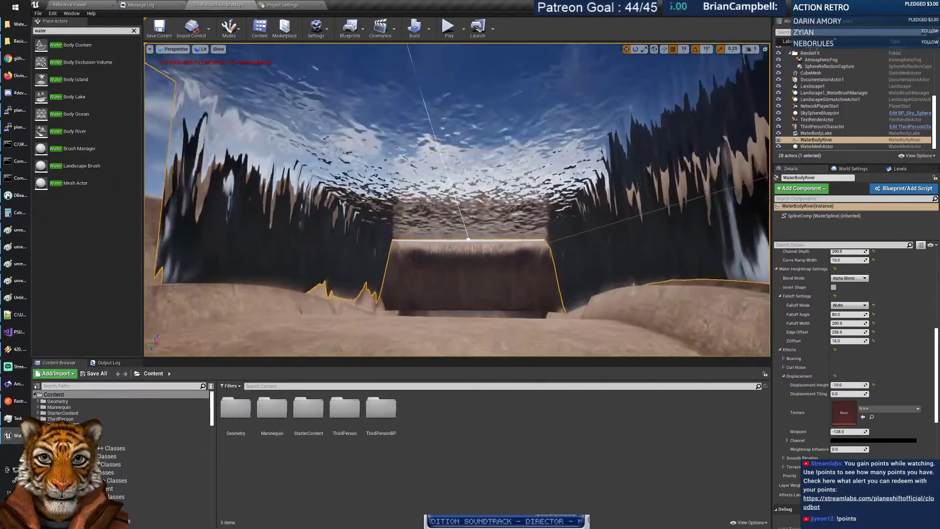
key("w")
mouse_move(456, 200)
right_mouse_down()
mouse_move(460, 230)
mouse_move(465, 181)
mouse_move(462, 191)
right_mouse_up()
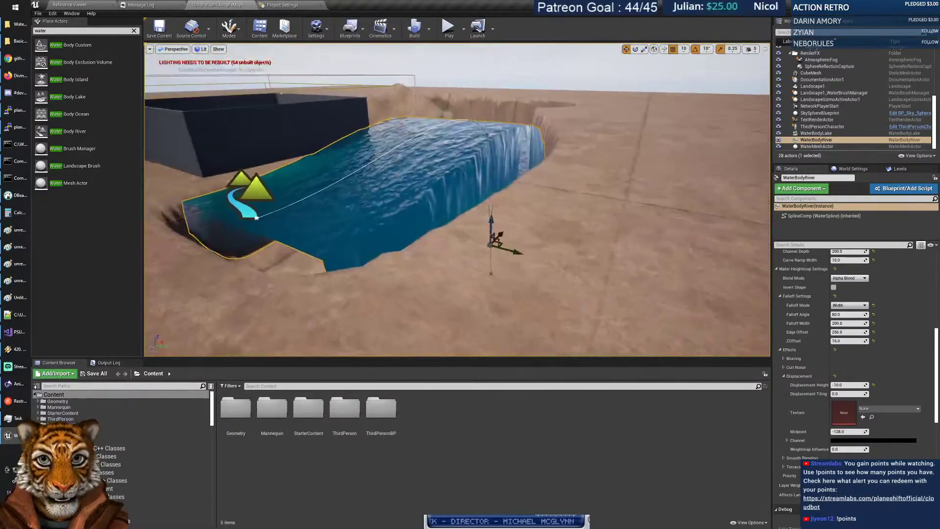
right_click_drag(463, 190, 455, 191)
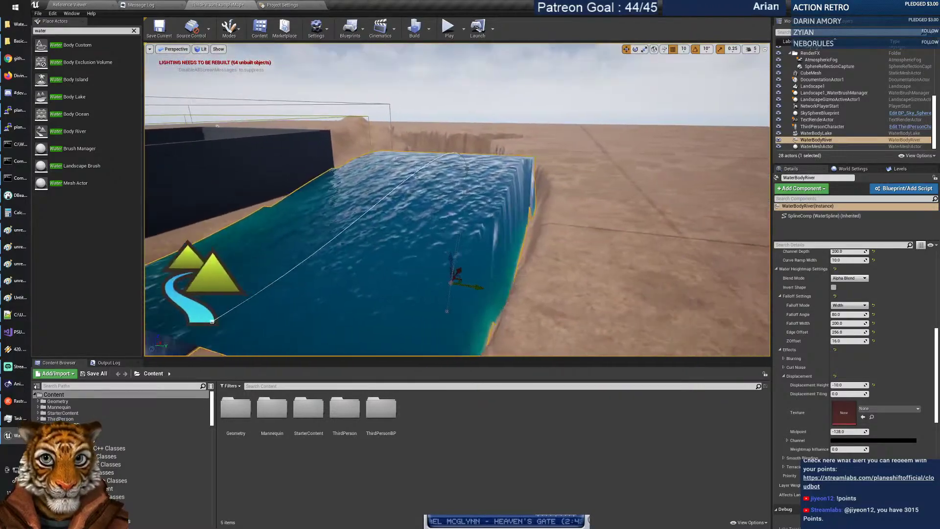
Set the river's displacement height to 0 and inspect the terrain under the water.
left_click(860, 387)
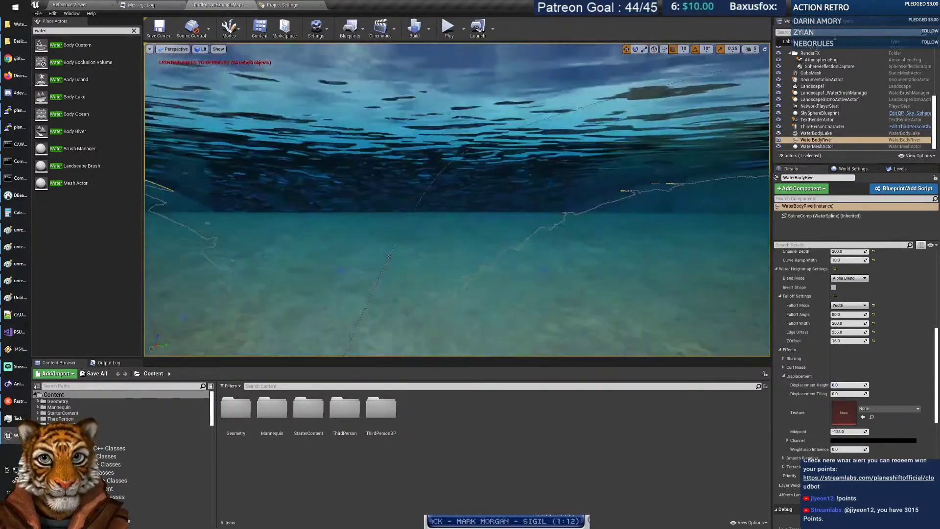
right_click_drag(458, 211, 453, 191)
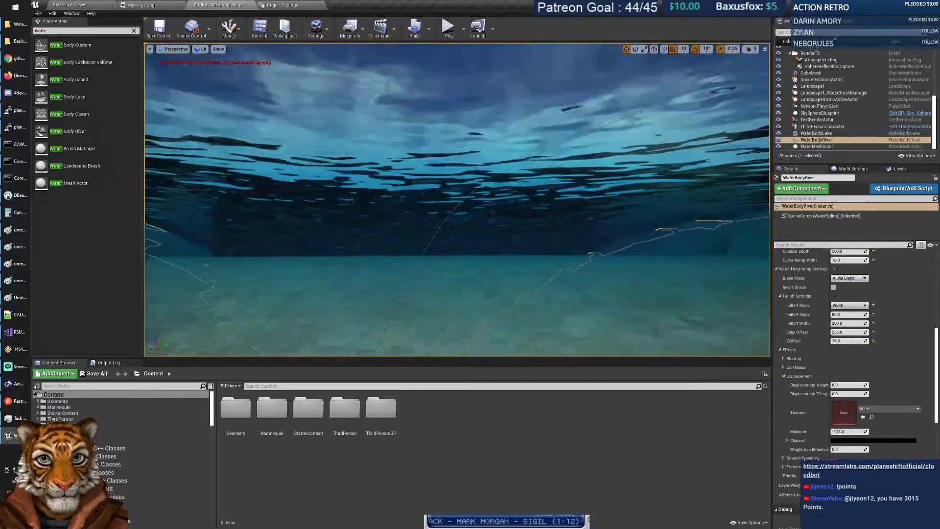
right_click_drag(358, 288, 388, 304)
Raise the sunken lake out of the canyon until it stands above the surrounding terrain.
left_click(456, 217)
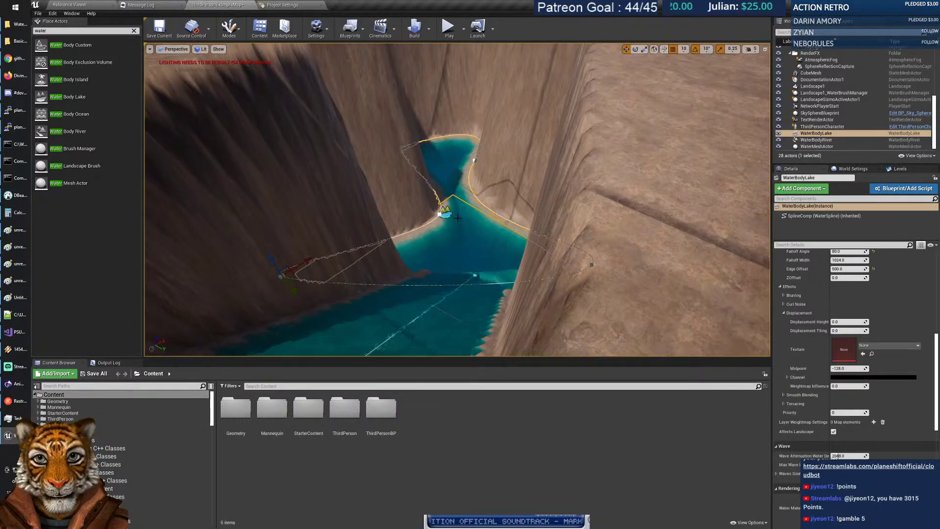
left_click_drag(276, 261, 264, 177)
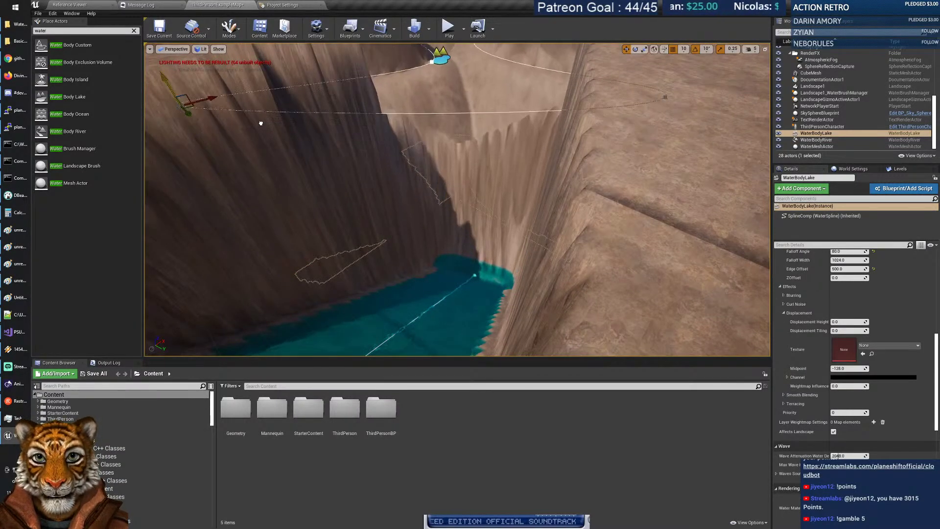
right_click_drag(264, 70, 242, 52)
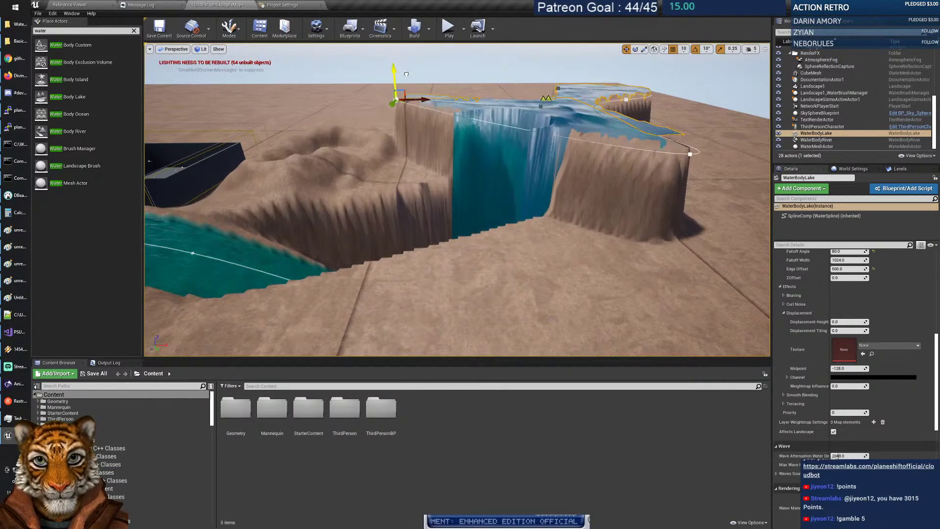
right_click_drag(470, 153, 433, 171)
Raise the river's spline point at the lake so the river meets the lifted lake's water surface.
left_click(425, 229)
right_click_drag(380, 225, 470, 194)
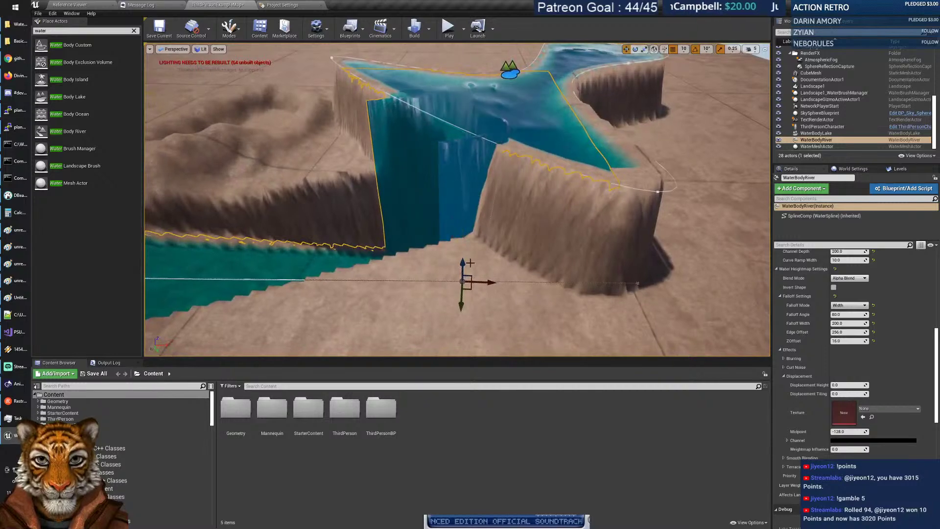
left_click_drag(462, 266, 419, 46)
right_click_drag(481, 180, 470, 122)
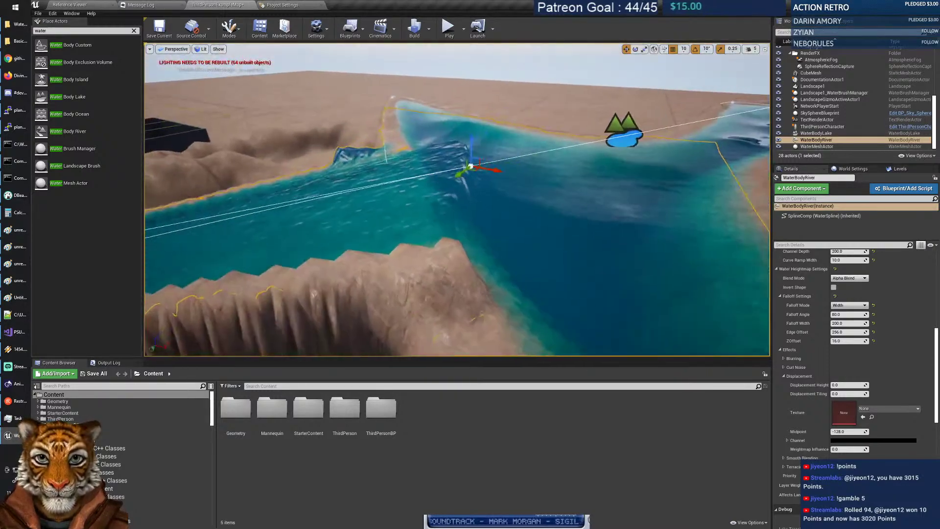
left_click_drag(470, 149, 467, 174)
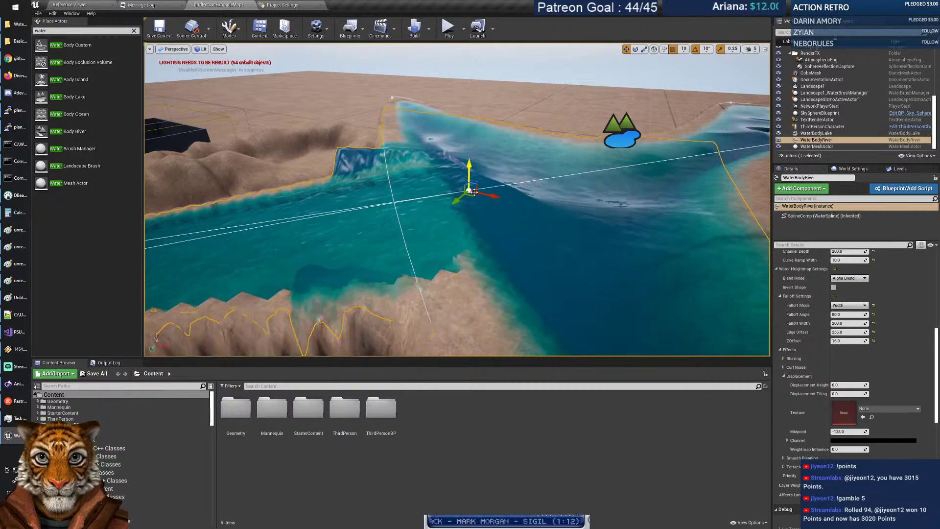
right_click_drag(473, 192, 455, 127)
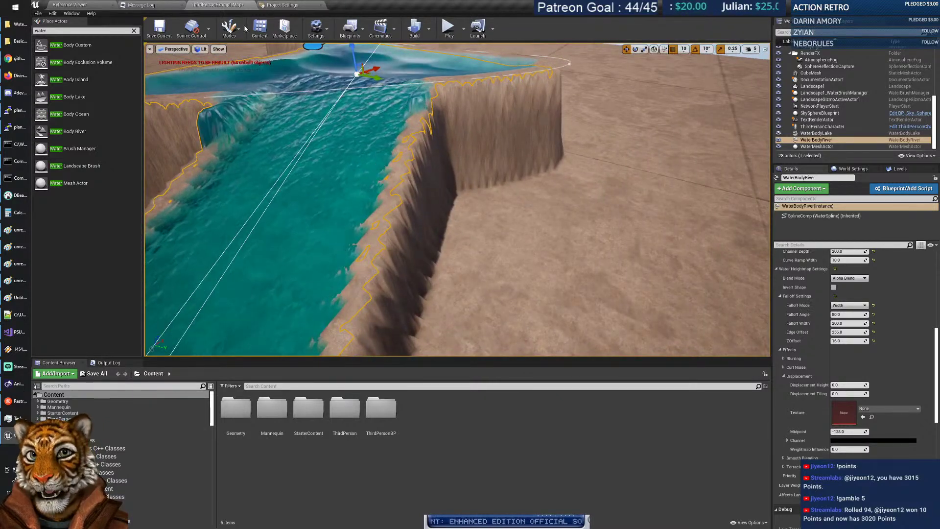
Sculpt the landscape up against the river's outer bank near the lake cliff and smooth the new mound.
left_click(247, 61)
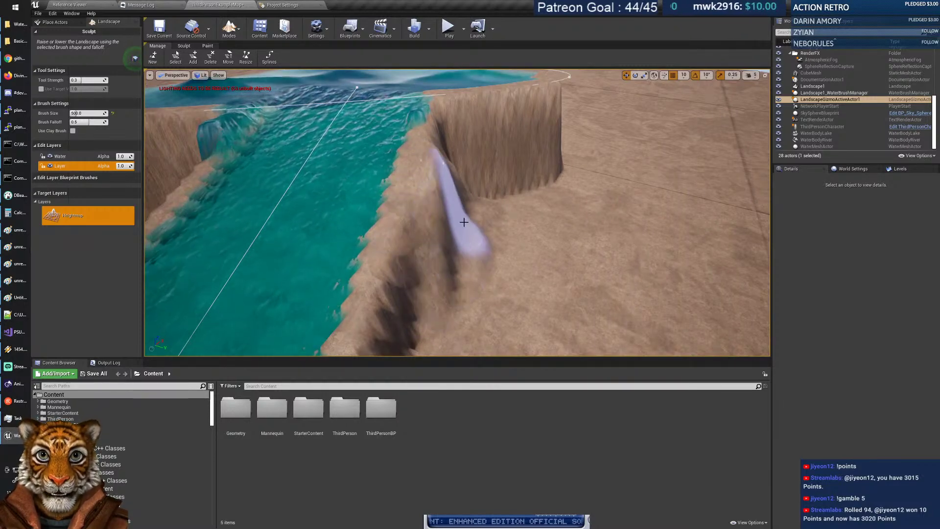
mouse_move(490, 268)
left_mouse_down()
mouse_move(480, 216)
mouse_move(465, 251)
mouse_move(481, 207)
mouse_move(460, 256)
left_mouse_up()
right_click_drag(459, 254, 441, 201)
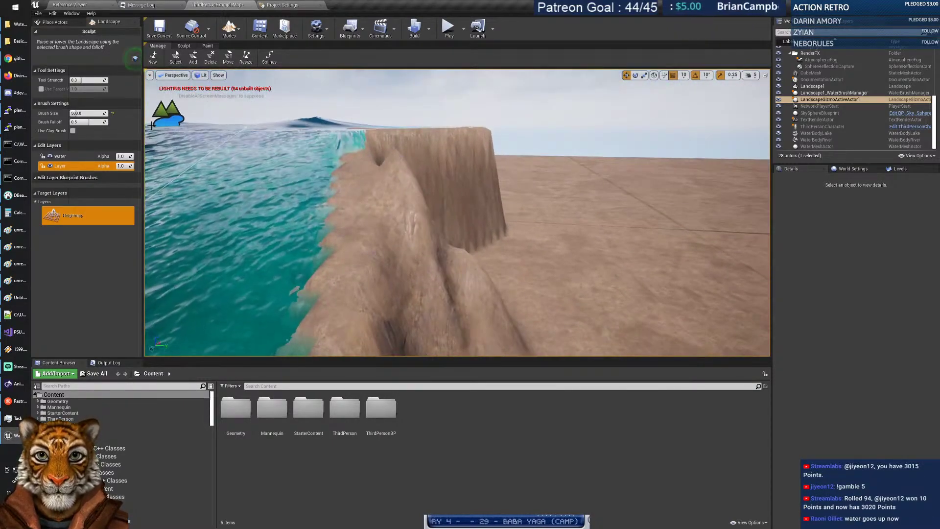
left_click(188, 58)
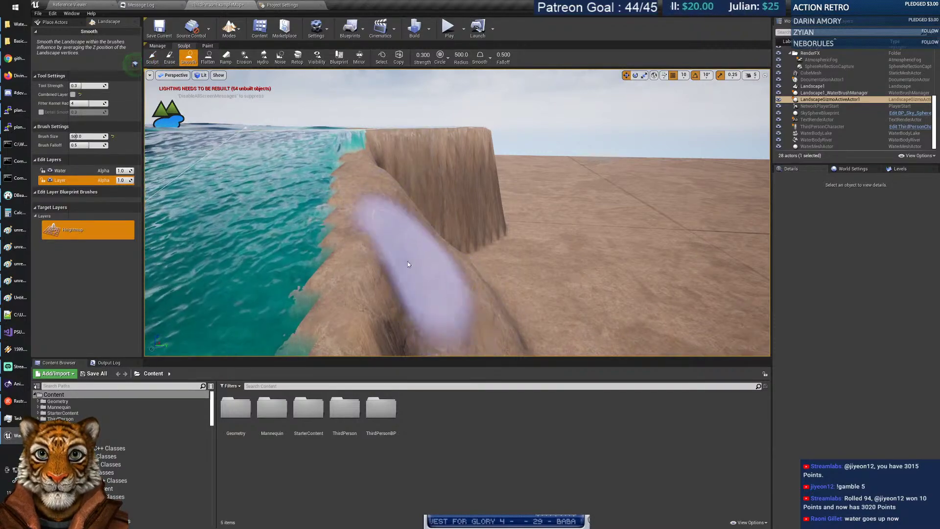
right_click_drag(436, 291, 415, 297)
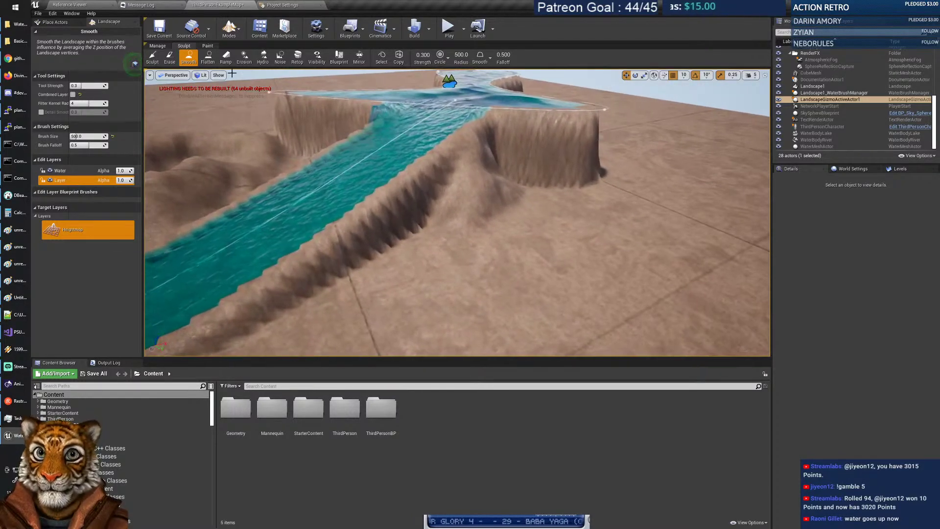
Add a 2000-wide landscape ramp along the river's outer bank, rising from the lower bend to the mound beside the lake.
left_click(225, 57)
right_click_drag(370, 249, 370, 249)
left_click(355, 249)
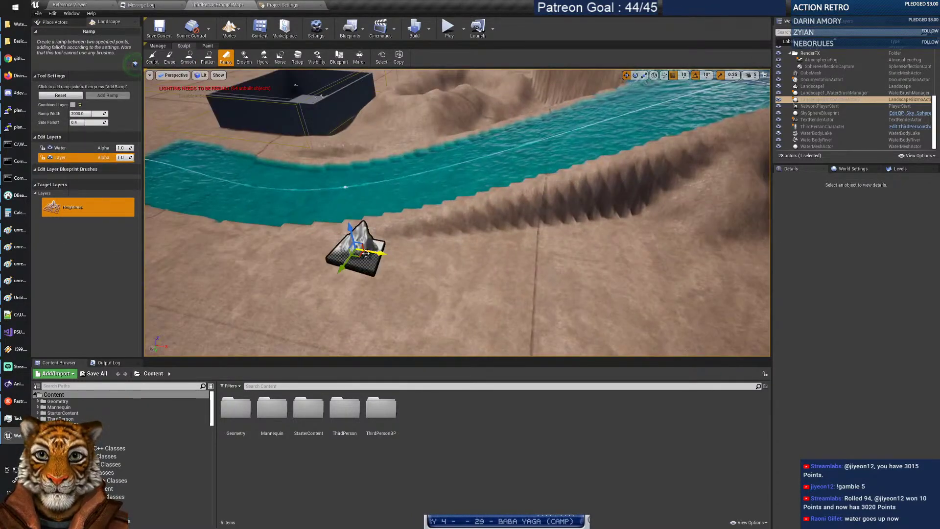
left_click(718, 164)
right_click_drag(603, 170, 603, 170)
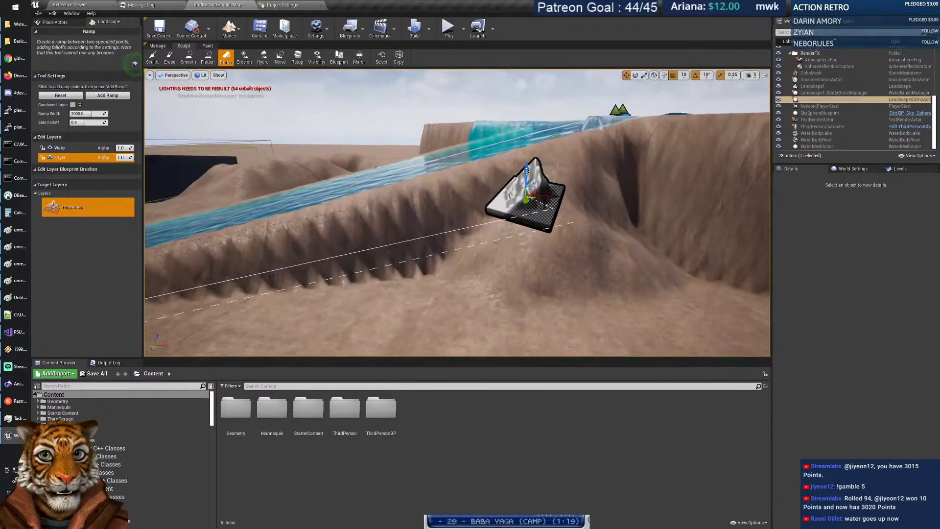
left_click_drag(526, 171, 522, 155)
right_click_drag(526, 180, 209, 219)
left_click(108, 95)
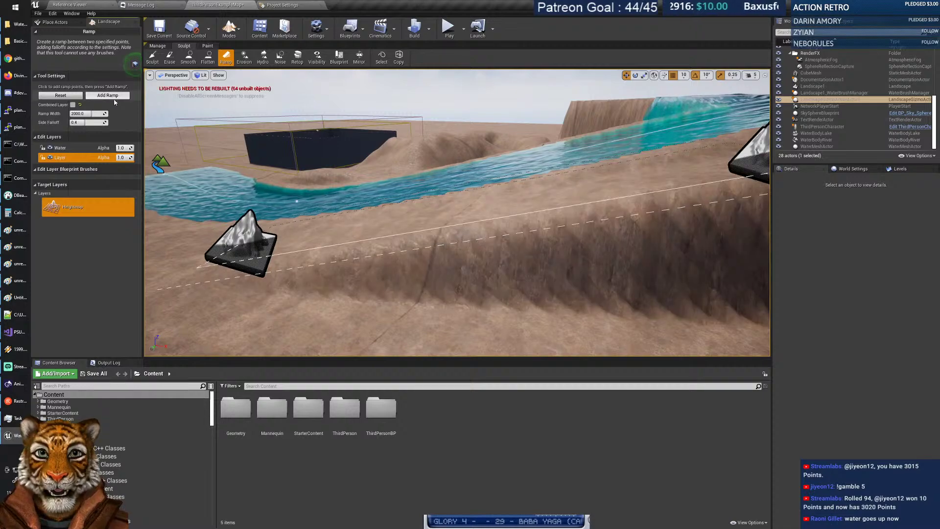
Sculpt up the terrain between the ramp's upper end and the lake cliff, and leave landscape editing.
right_click_drag(455, 210, 416, 208)
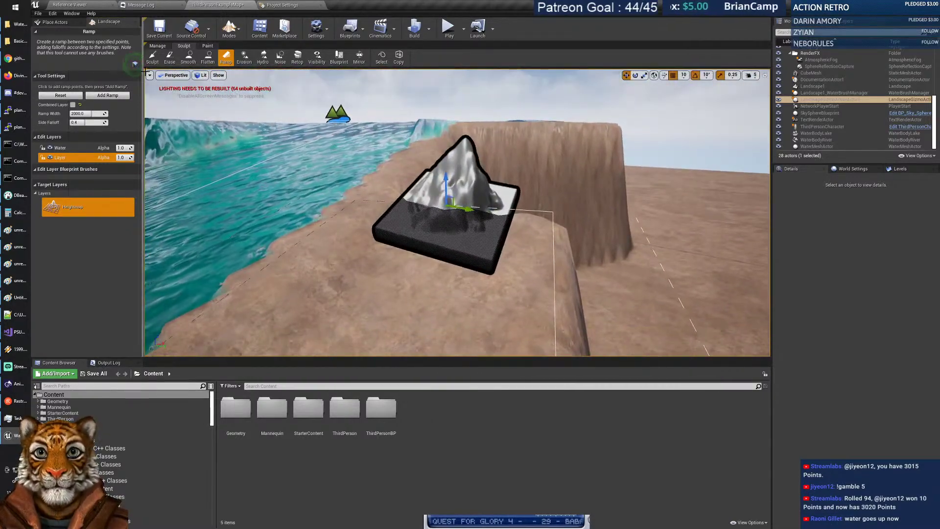
left_click(152, 57)
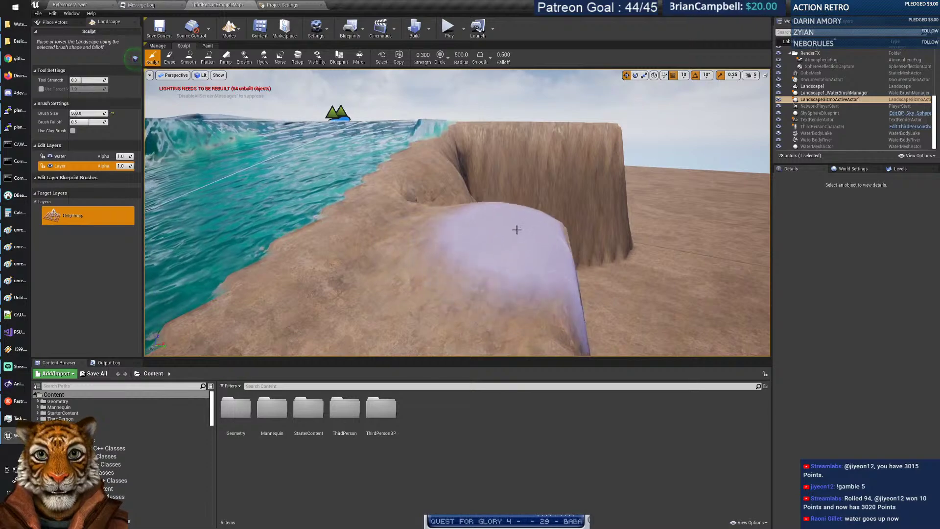
mouse_move(468, 269)
right_mouse_down()
mouse_move(494, 284)
mouse_move(413, 237)
mouse_move(443, 235)
mouse_move(384, 222)
mouse_move(443, 204)
right_mouse_up()
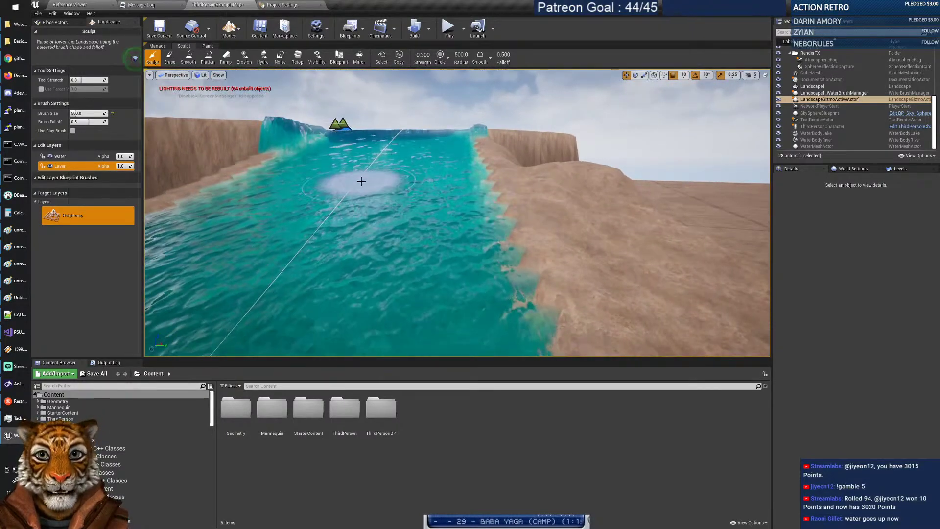
left_click(229, 29)
left_click(245, 53)
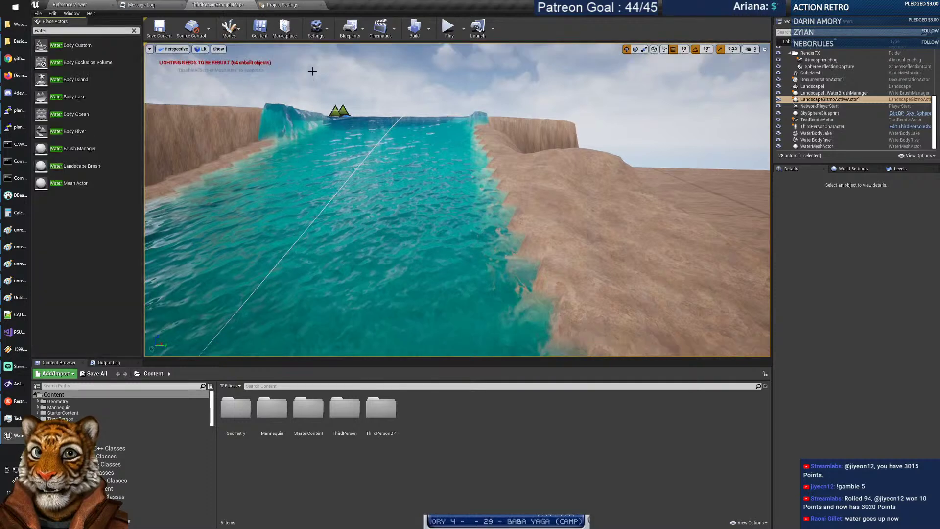
Set the falloff angle in the river's heightmap falloff settings to 50.
left_click(370, 155)
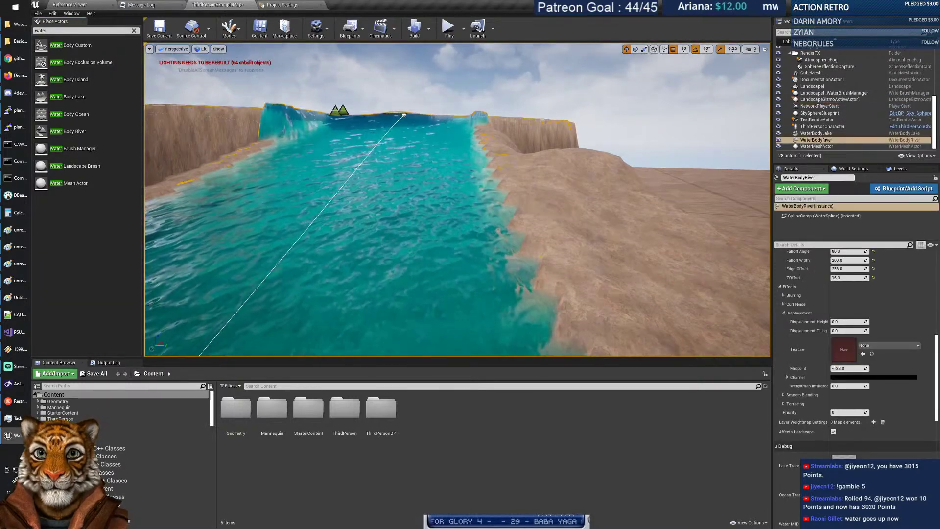
scroll(919, 331, "up", 3)
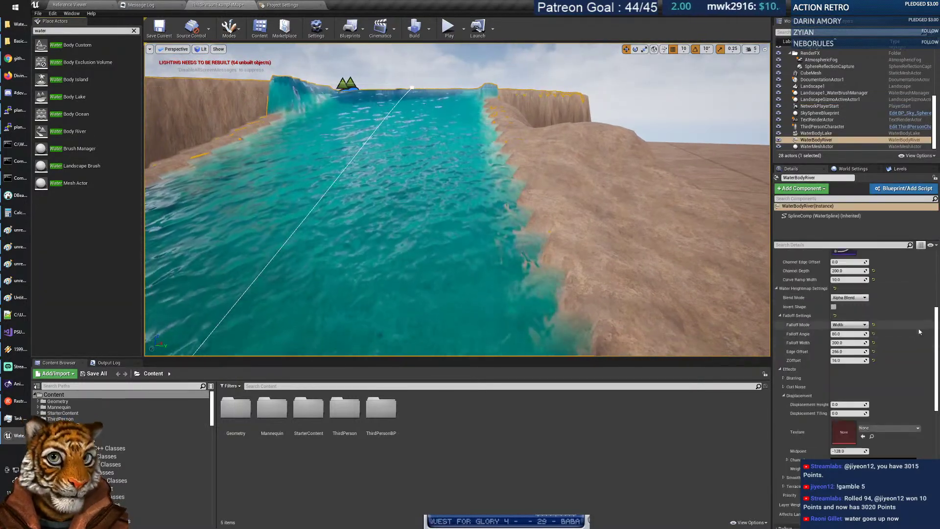
scroll(897, 384, "up", 2)
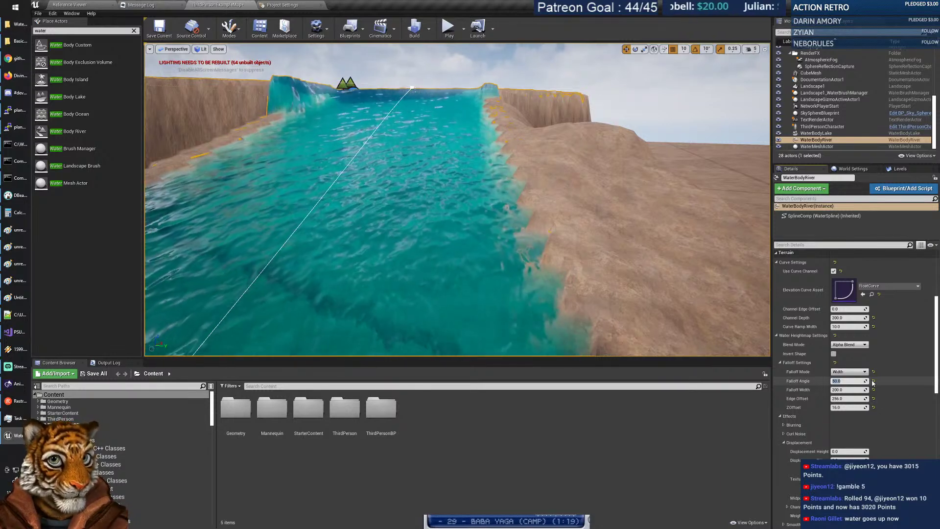
scroll(861, 382, "up", 2)
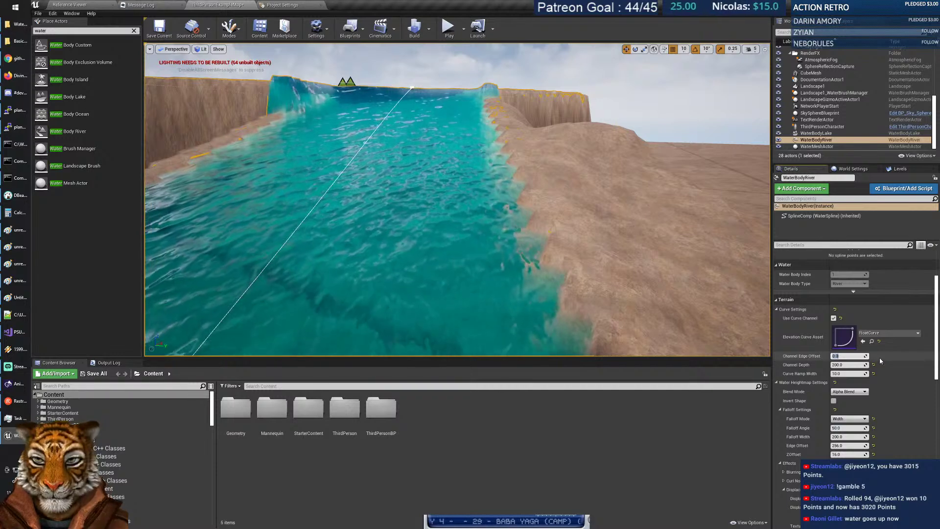
Try a channel edge offset of 20 on the river and set it back to 0.
type("20")
key("Return")
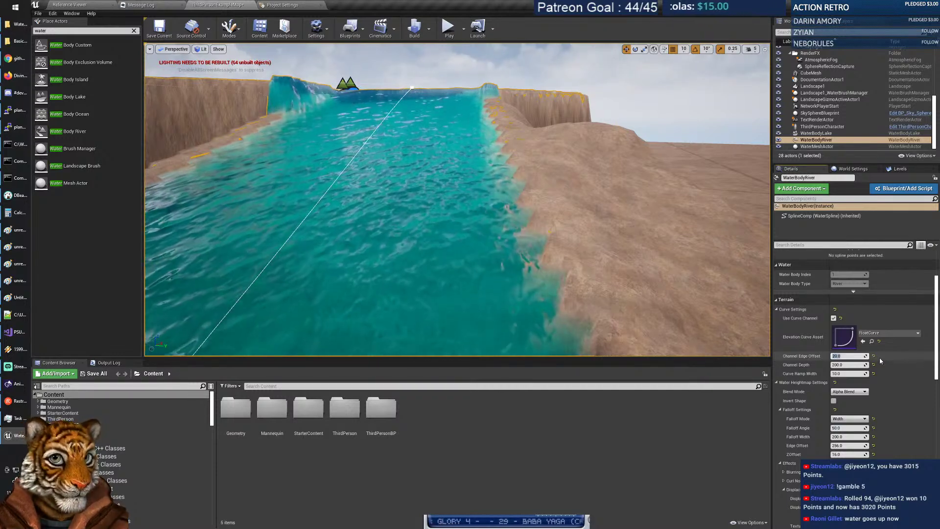
type("0")
Set the curve ramp width in the river's terrain curve settings to 30.
key("Tab")
key("Tab")
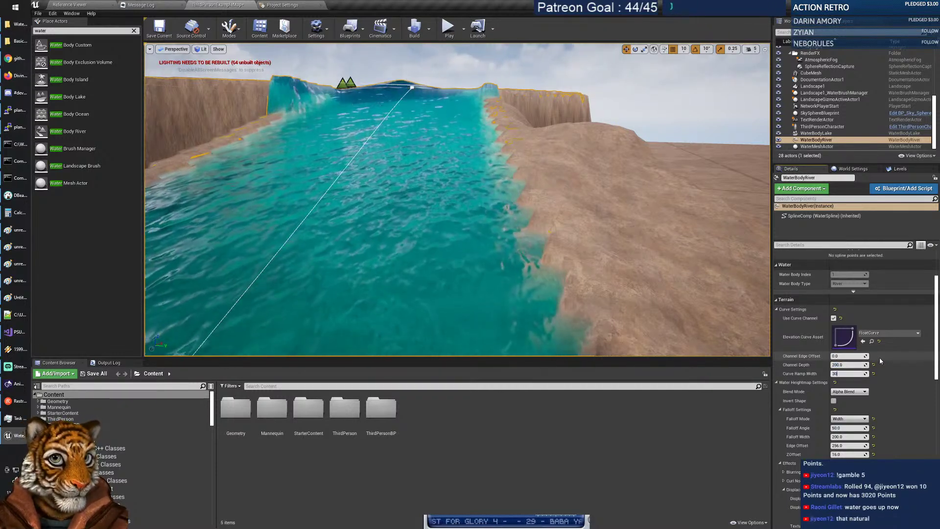
type("30.0")
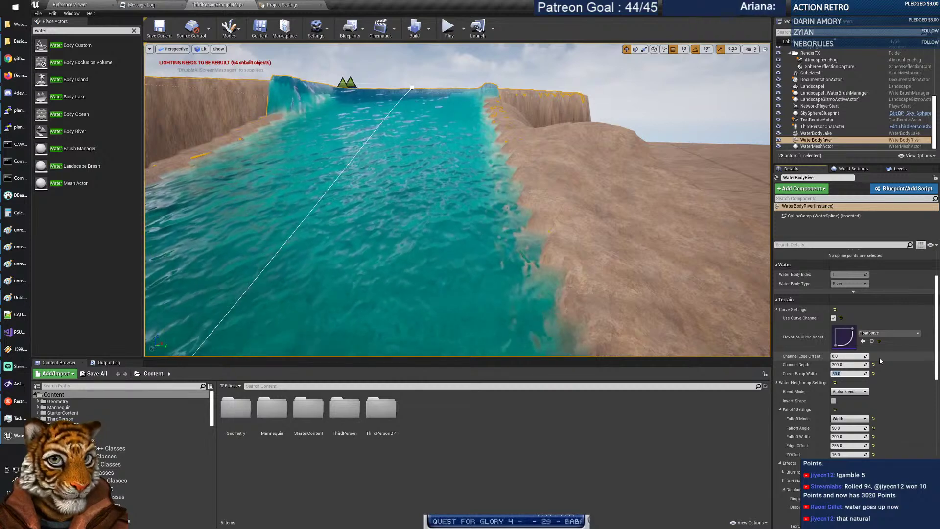
Test the river's falloff width, return it to 200, and open the channel depth value for editing.
left_click(851, 437)
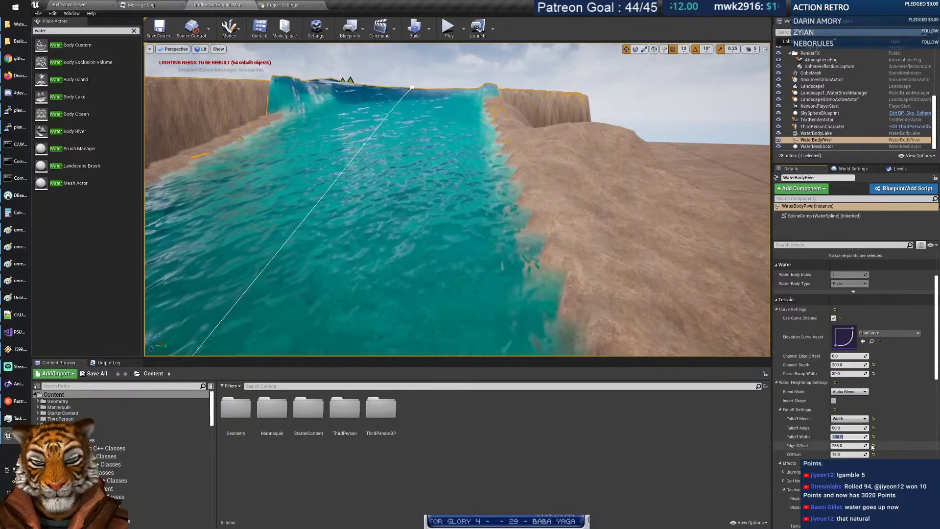
key("Return")
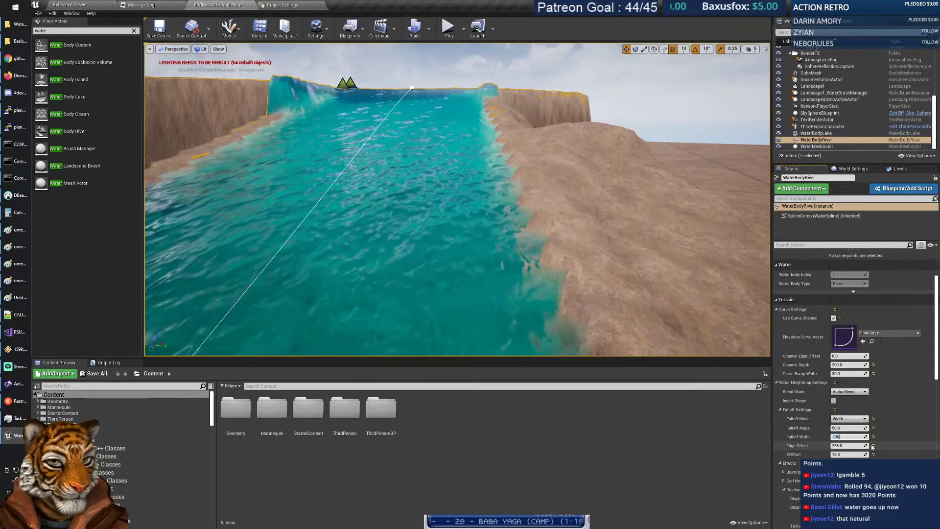
type("200")
left_click(849, 365)
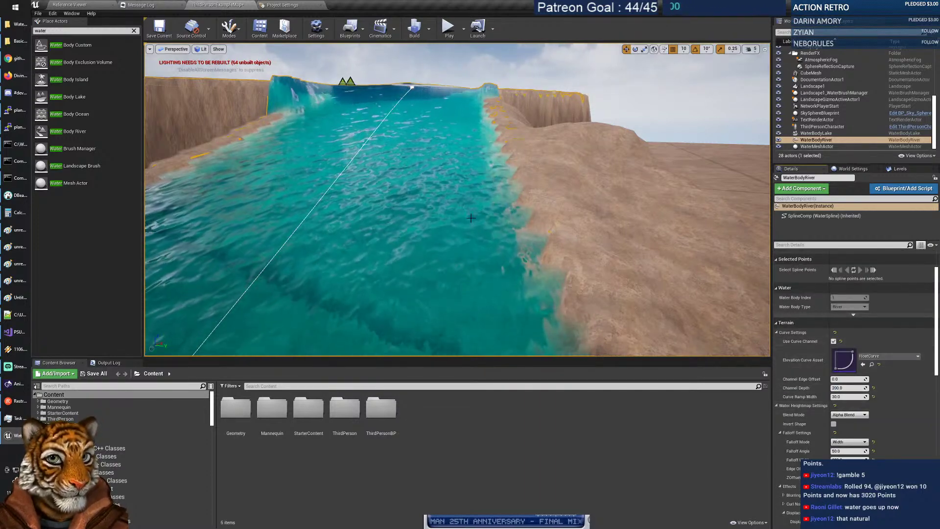
Frame the selected river and look over its lower end near the walled building.
right_click_drag(470, 218, 435, 215)
key("w")
key("s")
key("f")
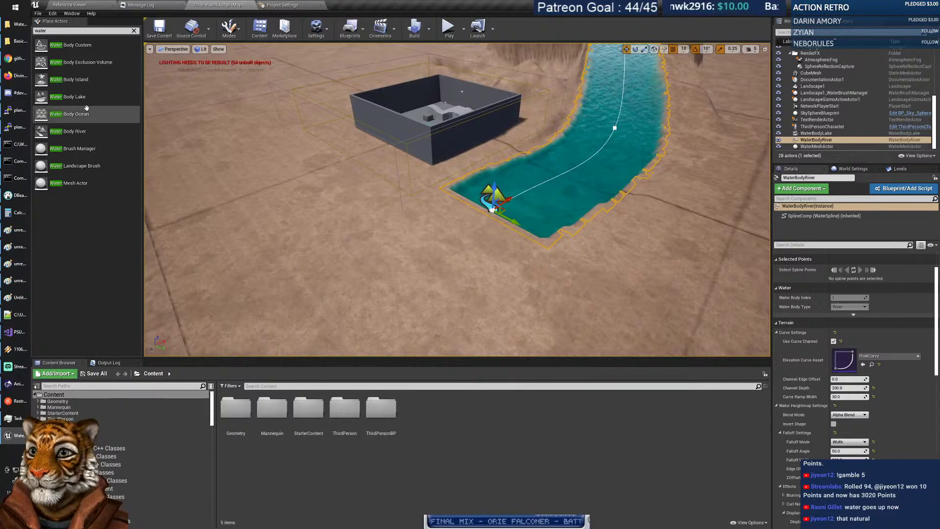
Place a second Water Body River on the flat terrain beside the walled building, extending from the first river's lower end.
right_click_drag(195, 123, 105, 122)
right_click_drag(223, 132, 224, 134)
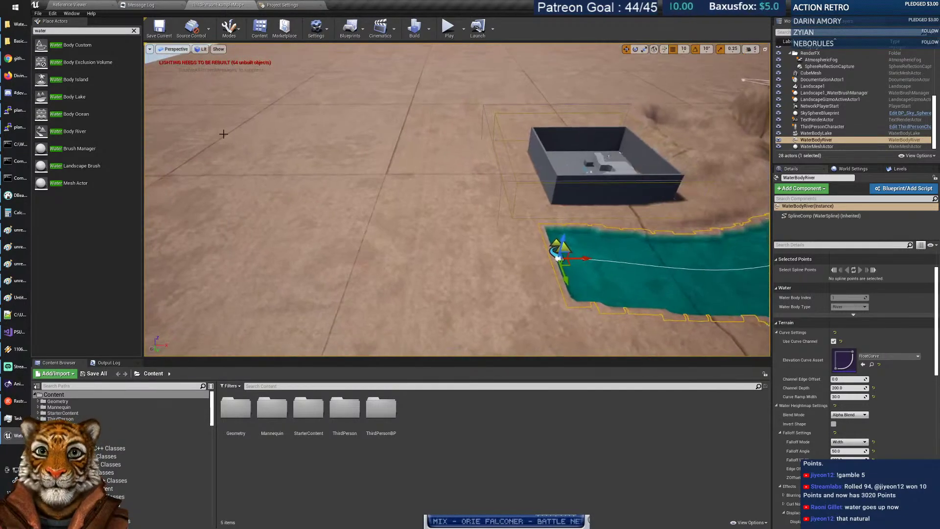
left_click_drag(77, 128, 433, 170)
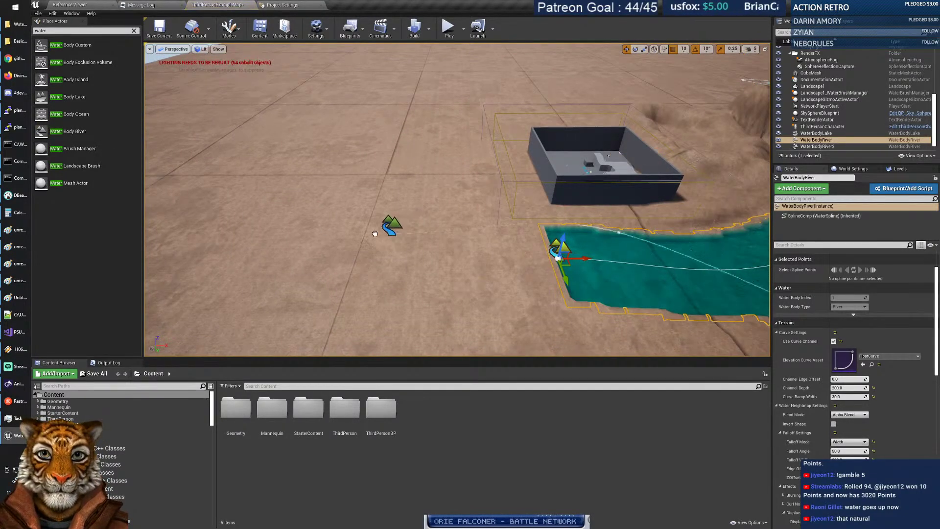
left_click_drag(206, 147, 205, 146)
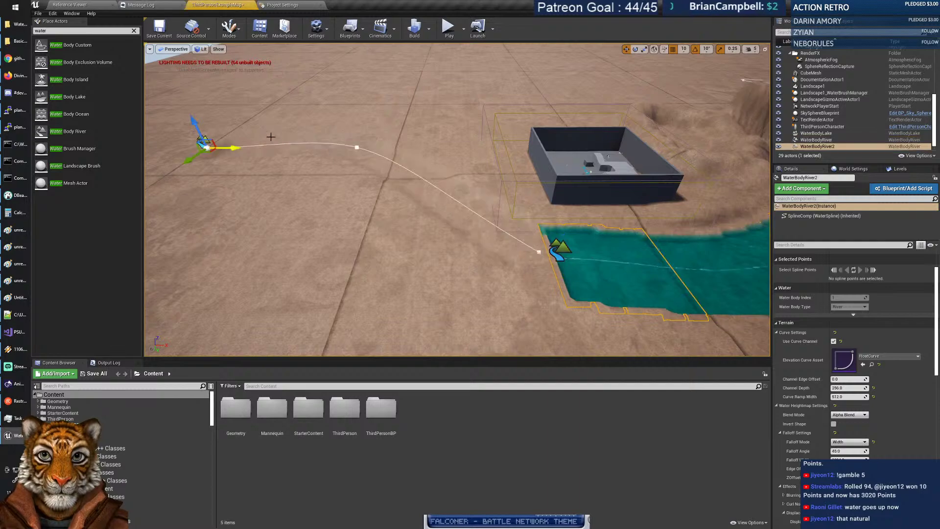
Move the second river's end spline point to about X 11180, Y 6040 so it overlaps the first river's lower end.
key("w")
right_click_drag(398, 200, 431, 263)
left_click(450, 225)
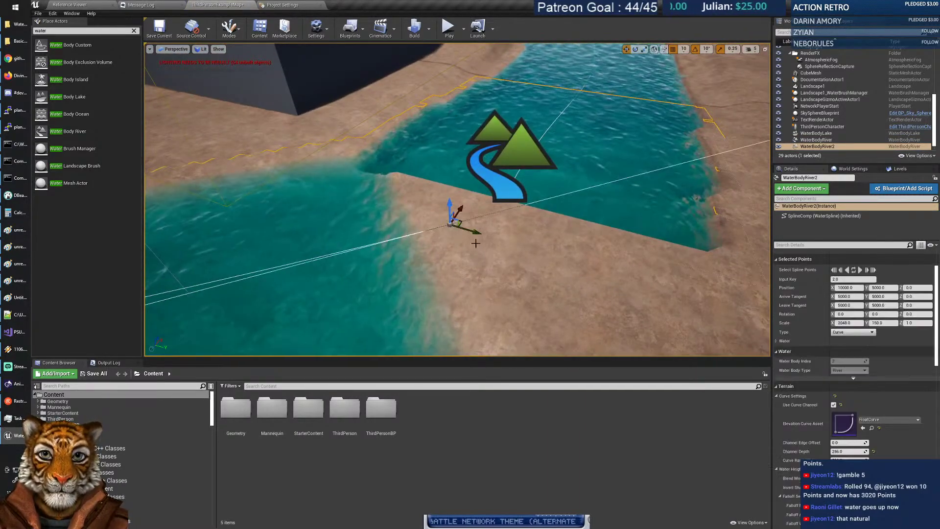
right_click_drag(449, 224, 480, 232)
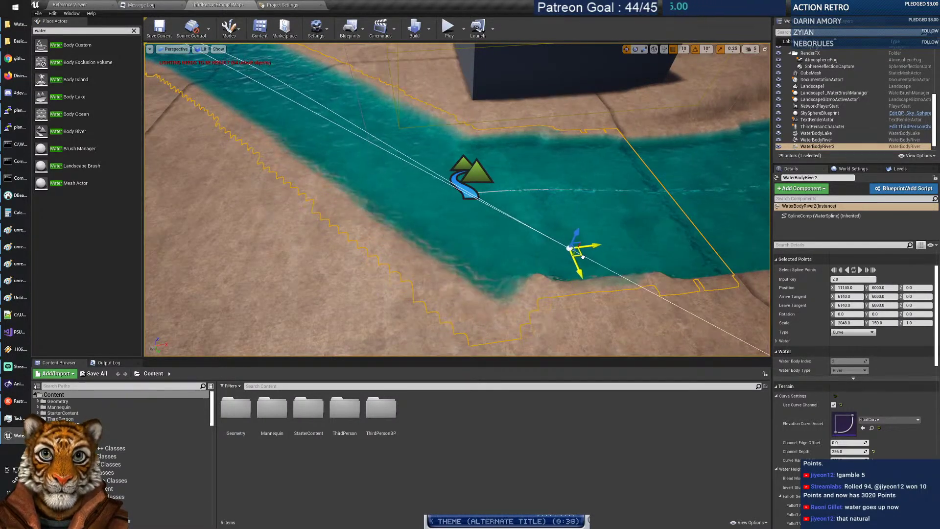
right_click_drag(581, 255, 492, 267)
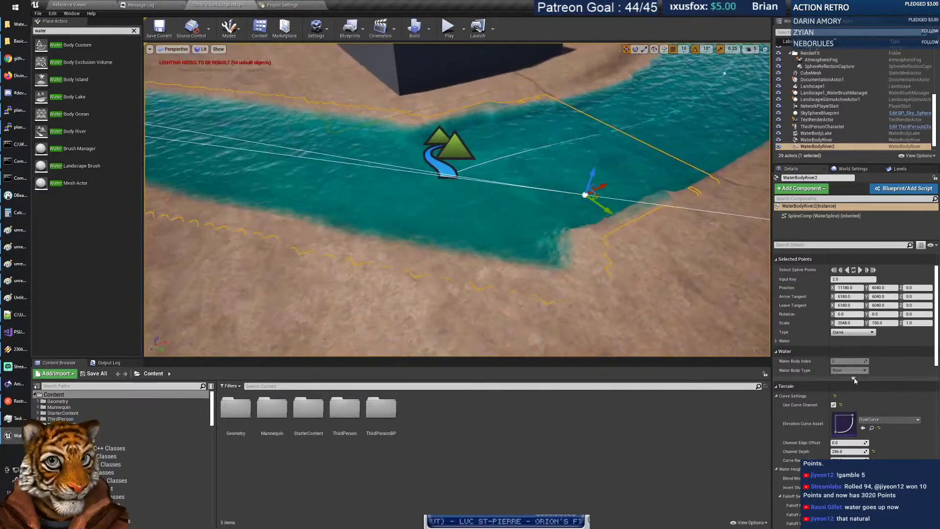
Select the original river and set its curve ramp width to 512.
scroll(854, 380, "down", 2)
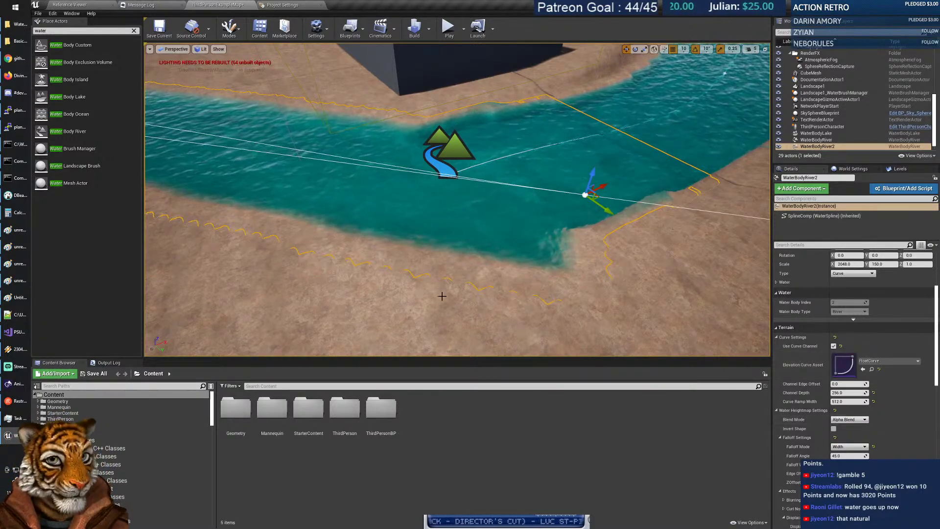
right_click_drag(442, 296, 414, 252)
left_click(569, 170)
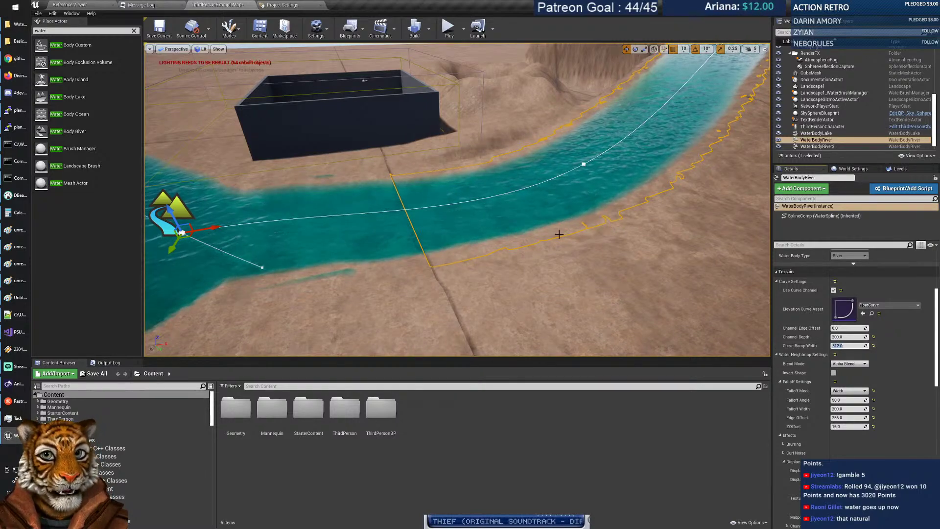
right_click_drag(559, 234, 528, 243)
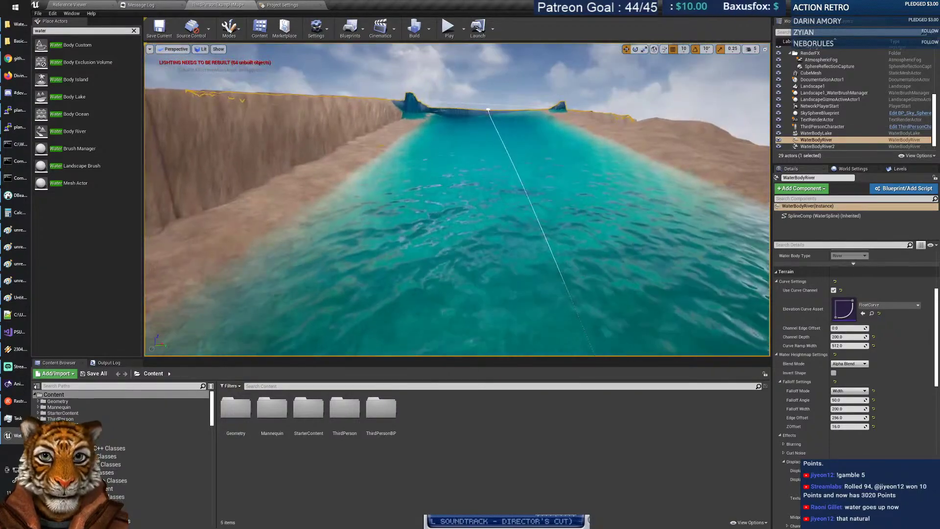
Try a curve ramp width of 20 on the original river and set it back to 512.
left_click(855, 346)
type("20")
key("Return")
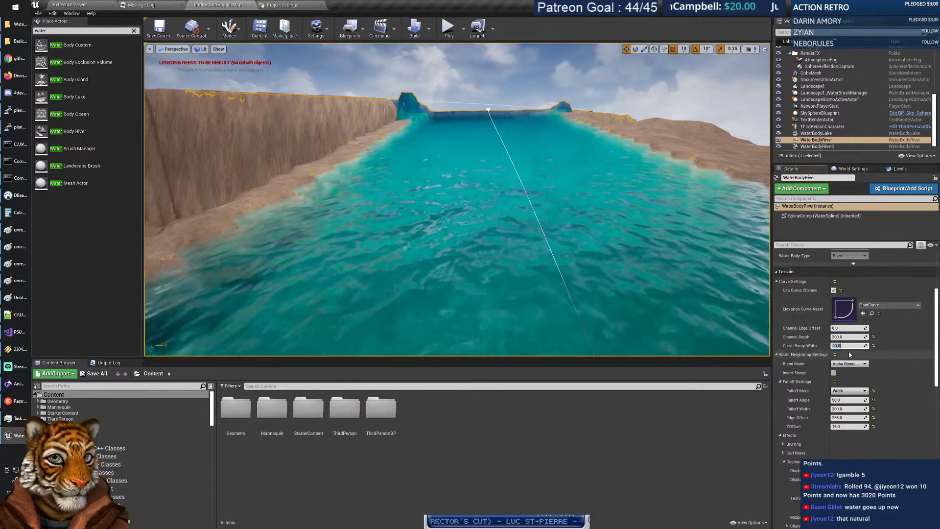
type("512")
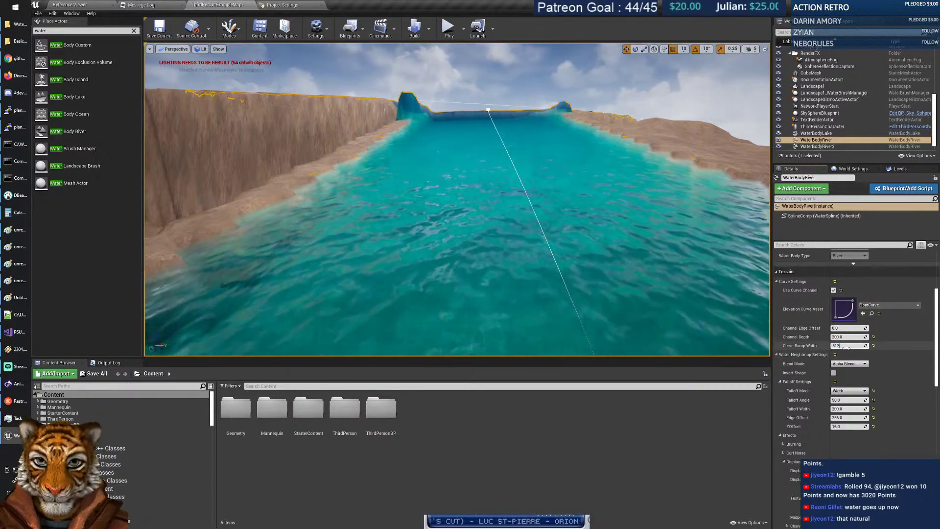
key("Return")
Select the original river's end spline point at the lake and raise it slightly.
right_click_drag(447, 223, 358, 222)
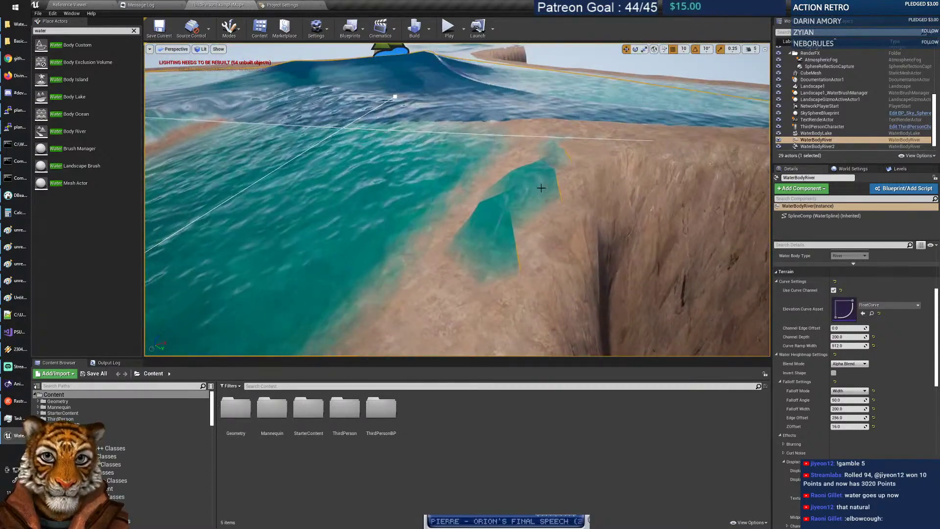
right_click_drag(540, 161, 494, 134)
key("w")
left_click(596, 211)
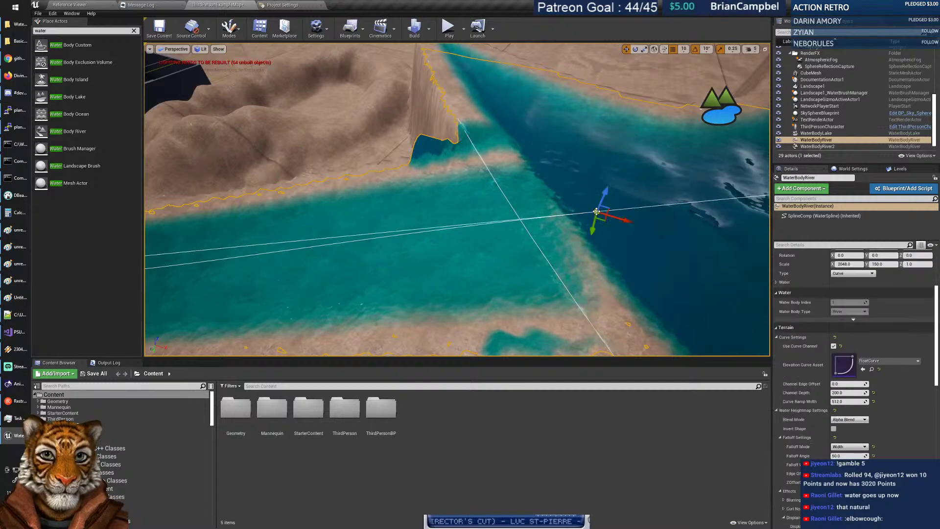
mouse_move(604, 194)
left_mouse_down()
mouse_move(605, 221)
mouse_move(606, 191)
left_mouse_up()
mouse_move(456, 208)
right_mouse_down()
mouse_move(529, 208)
mouse_move(494, 222)
mouse_move(455, 207)
right_mouse_up()
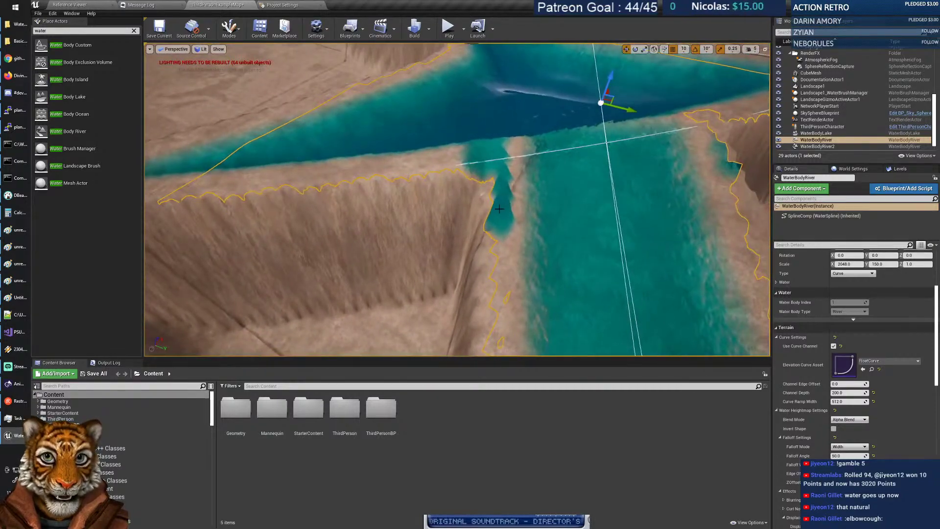
Switch to Landscape editing and sculpt the terrain at the gap in the bank beside the river's lake junction.
left_click(237, 31)
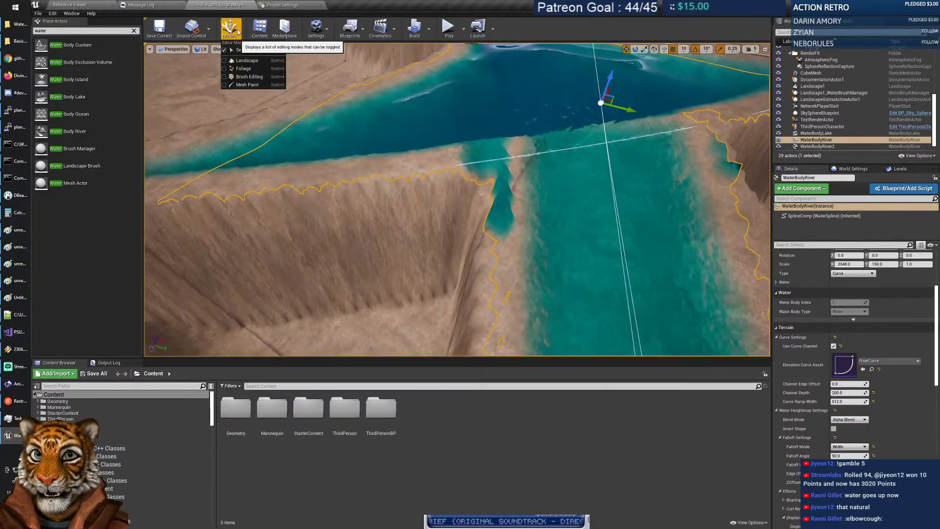
left_click(244, 51)
left_click(233, 31)
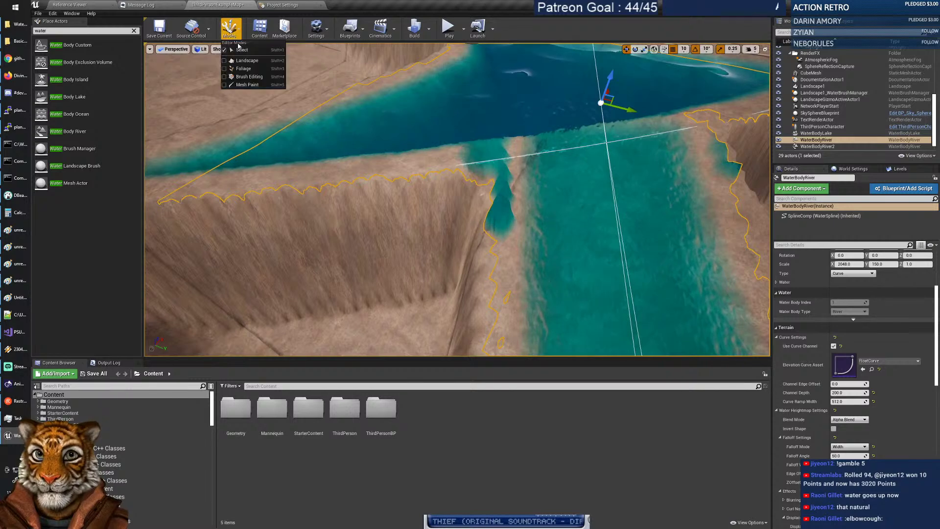
left_click(242, 63)
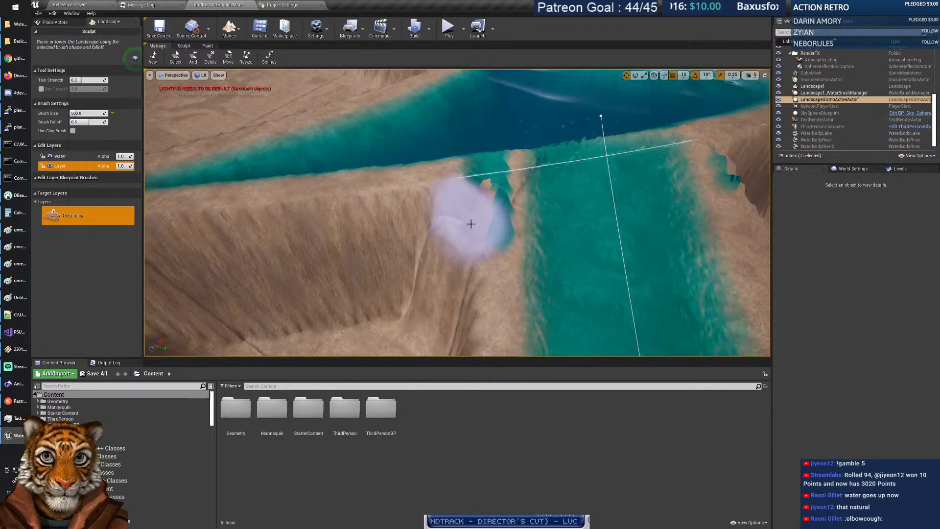
left_click_drag(470, 219, 472, 220)
right_click_drag(472, 224, 470, 260)
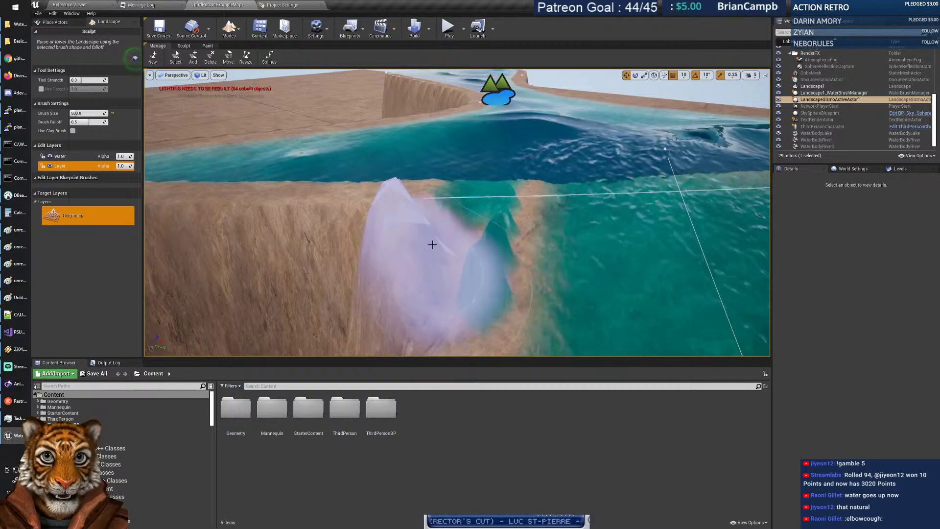
Smooth the landscape around the water gap where the river bank meets the lake.
left_click(184, 45)
left_click(188, 60)
mouse_move(435, 198)
left_mouse_down()
mouse_move(410, 220)
mouse_move(457, 287)
left_mouse_up()
mouse_move(457, 286)
right_mouse_down()
mouse_move(489, 308)
mouse_move(524, 304)
mouse_move(549, 289)
mouse_move(559, 237)
right_mouse_up()
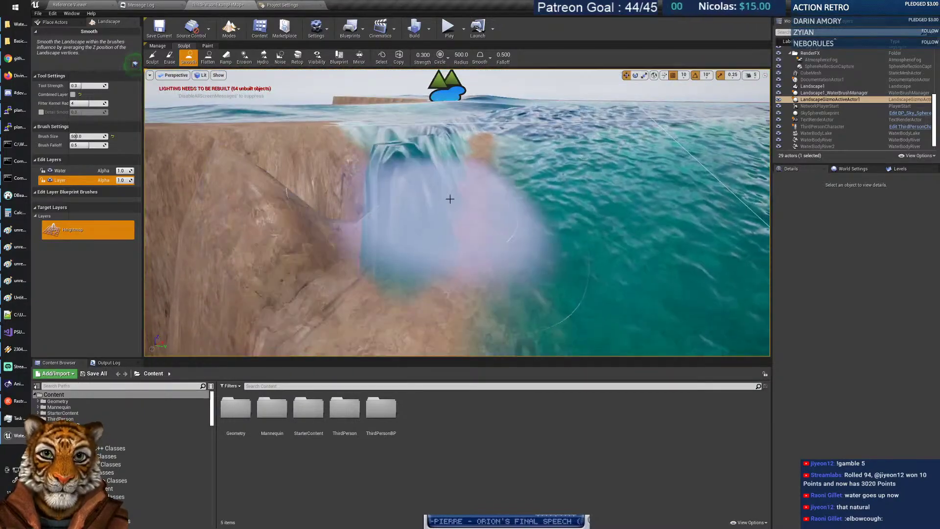
mouse_move(447, 199)
left_mouse_down()
mouse_move(434, 151)
mouse_move(435, 237)
left_mouse_up()
mouse_move(435, 238)
right_mouse_down()
mouse_move(431, 284)
mouse_move(499, 240)
mouse_move(469, 242)
mouse_move(504, 242)
mouse_move(521, 279)
mouse_move(504, 288)
mouse_move(489, 279)
right_mouse_up()
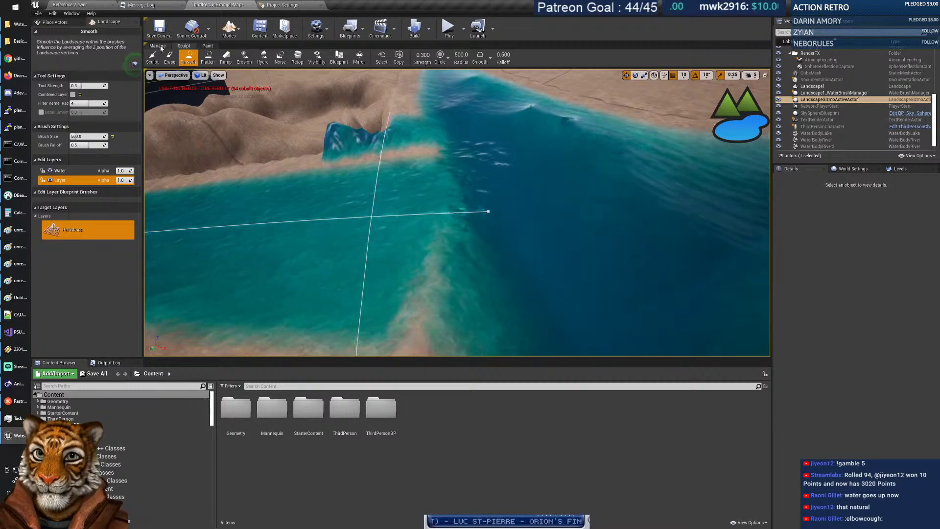
Return to Select mode, add a spline point to the original river just before the lake, and move its end point farther into the lake.
left_click(226, 31)
left_click(240, 50)
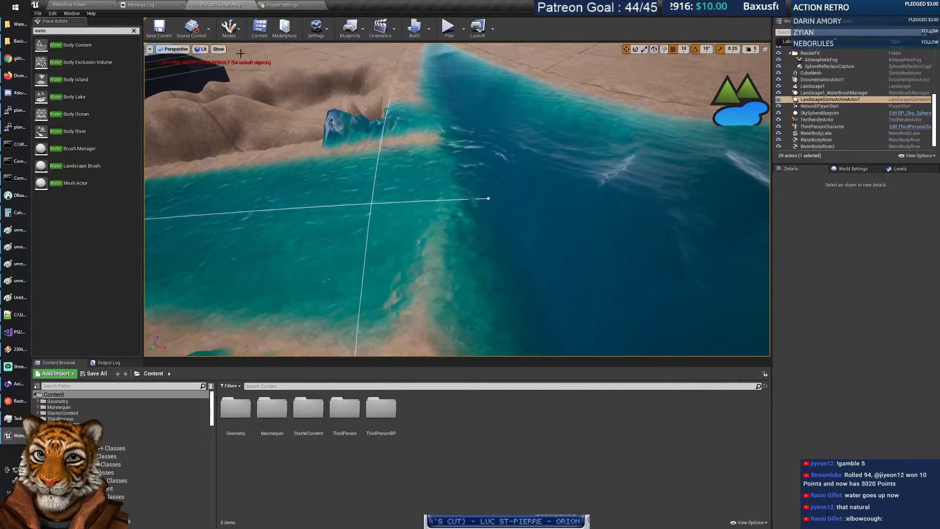
left_click(484, 198)
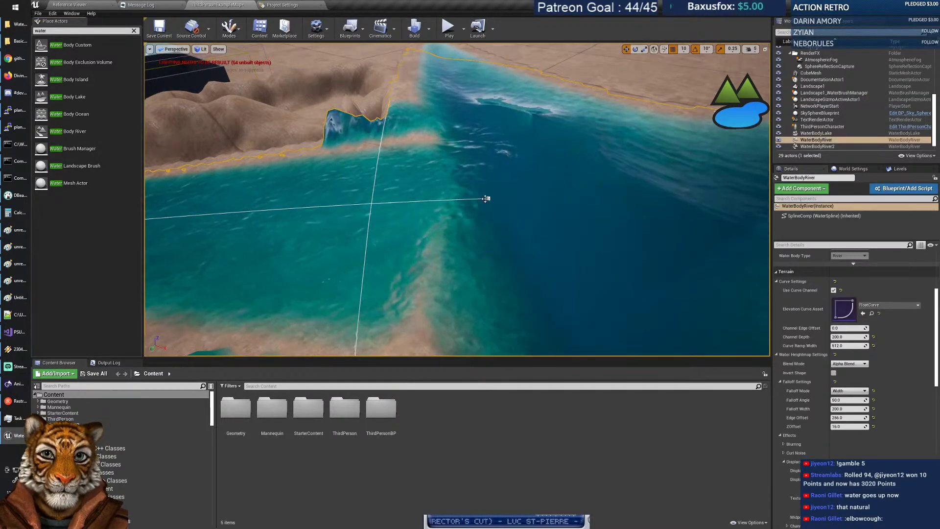
right_click(395, 202)
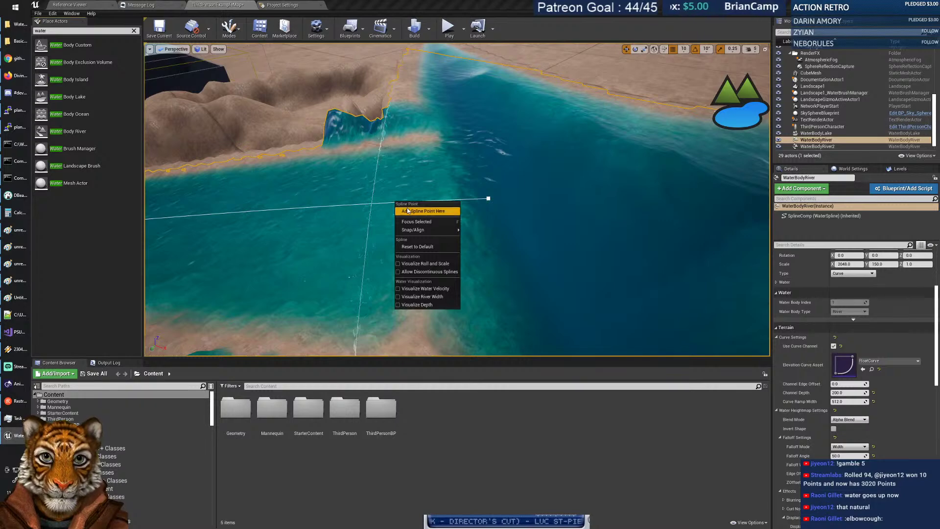
left_click(407, 210)
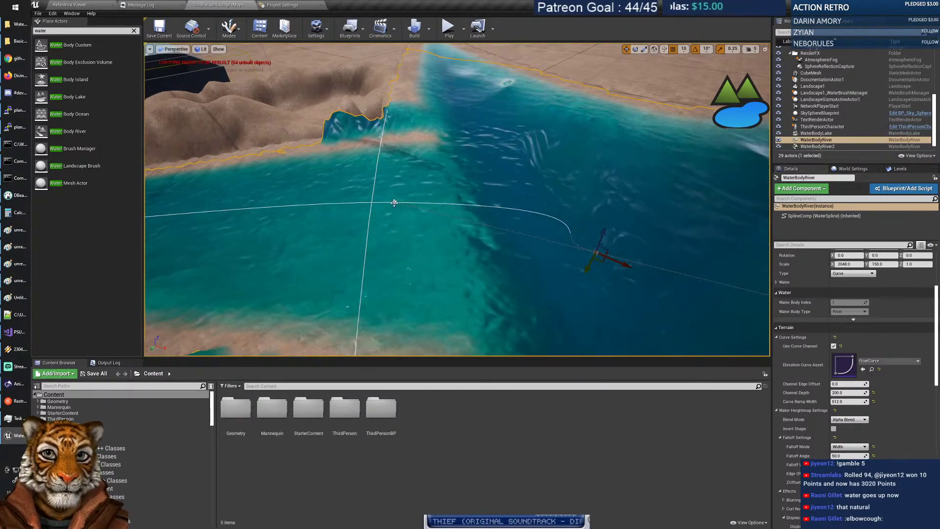
left_click_drag(425, 210, 398, 203)
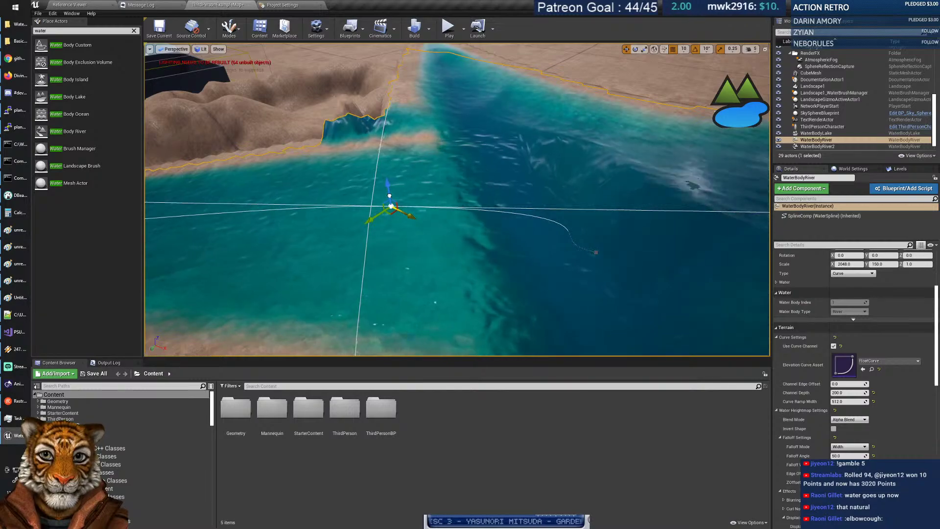
Pull the lake-side tangent handle of the added river spline point closer to the point.
right_click_drag(385, 194, 282, 208)
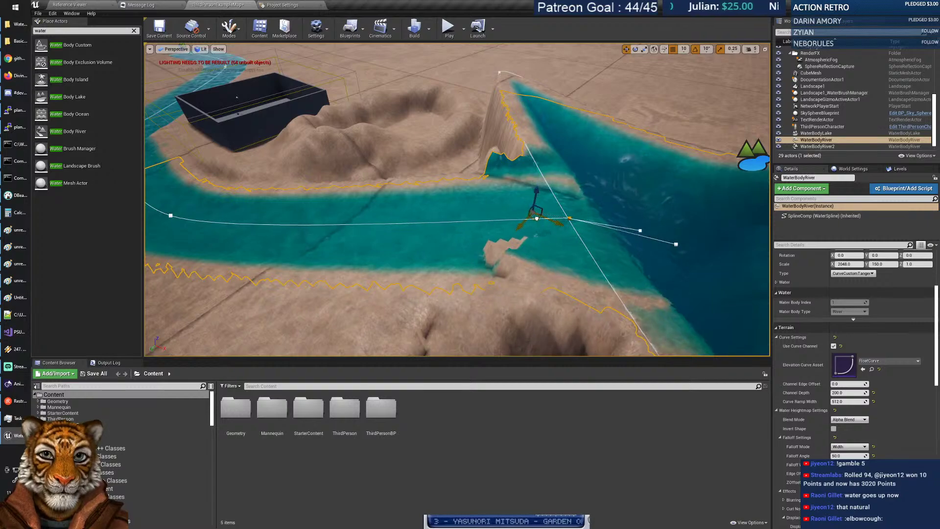
right_click_drag(535, 256, 465, 216)
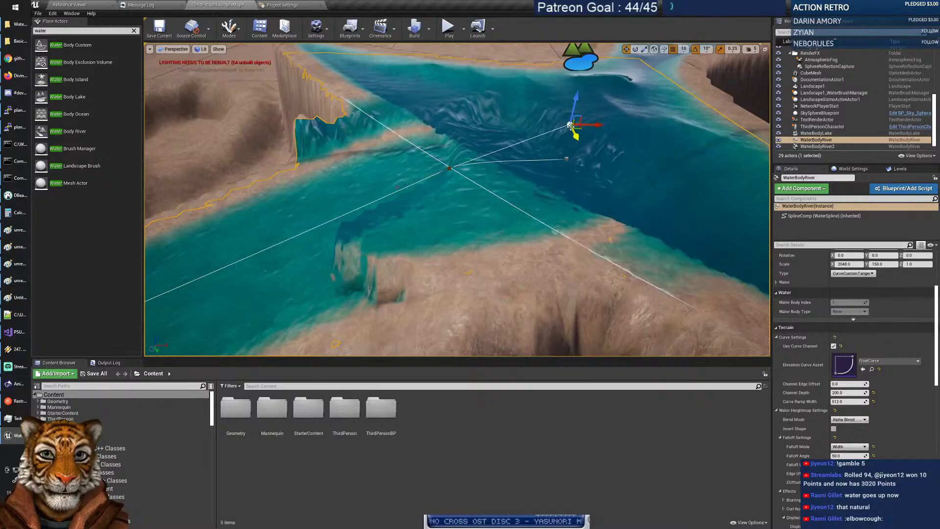
left_click_drag(579, 130, 558, 137)
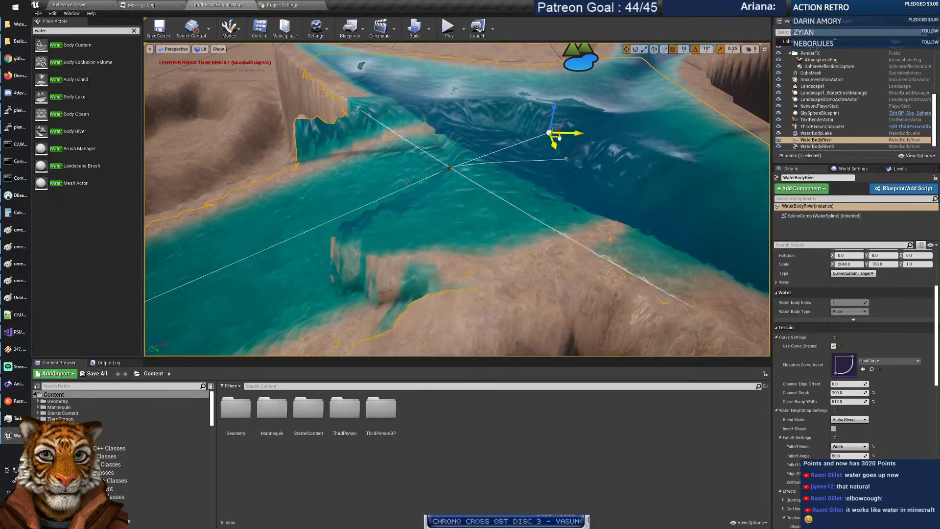
left_click_drag(506, 163, 504, 165)
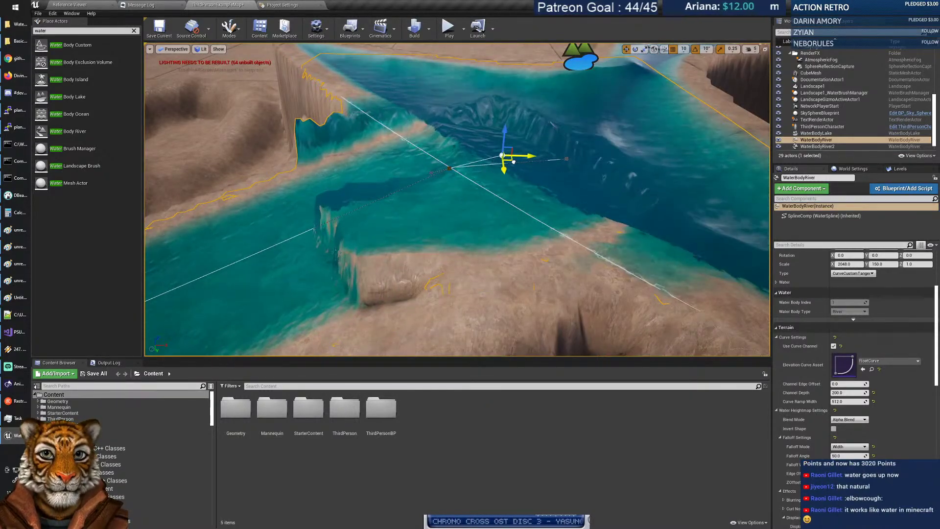
right_click(514, 161)
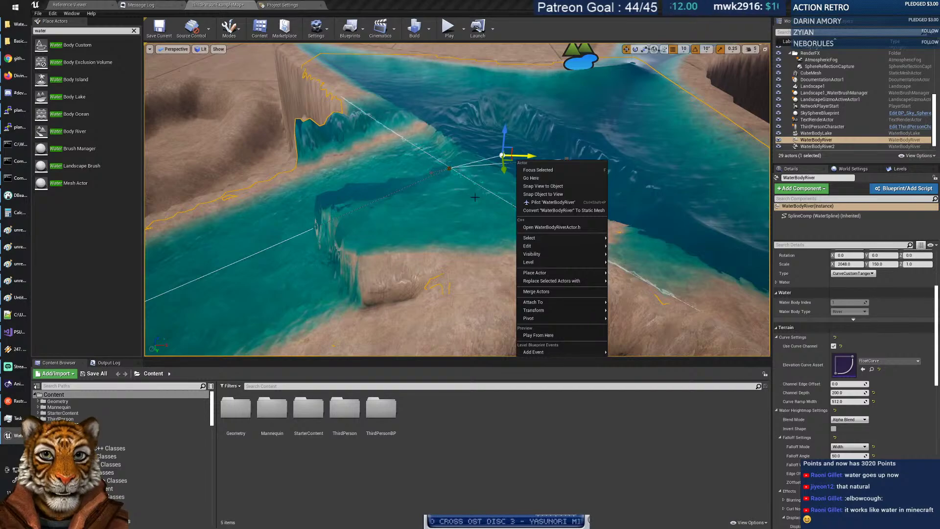
Reshape the river's bend before the lake by pulling the added spline point's handle downstream and adjusting its height.
right_click_drag(475, 196, 494, 211)
key("w")
key("s")
key("w")
key("s")
key("s")
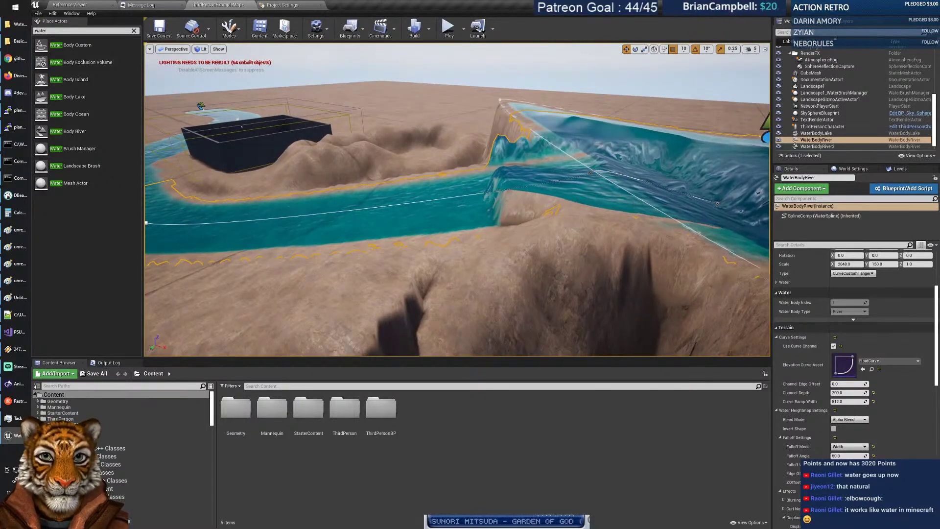
left_click_drag(597, 175, 463, 209)
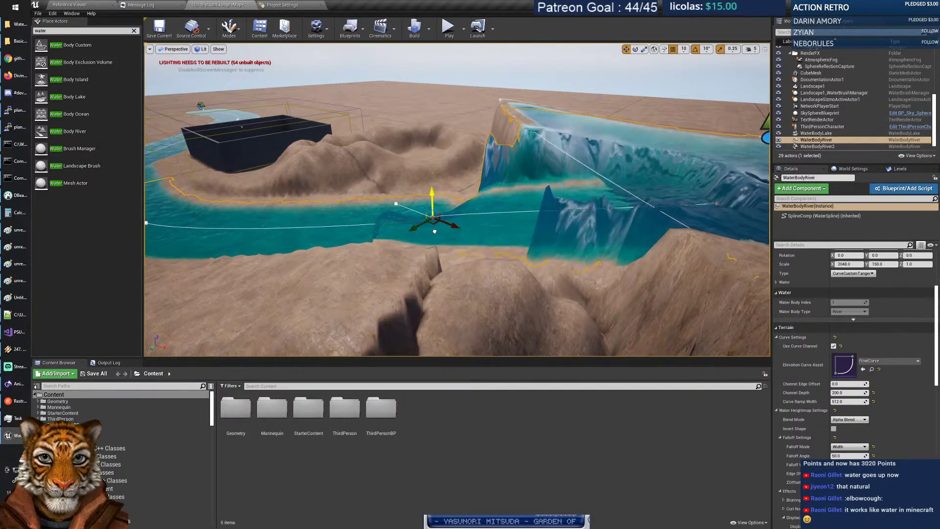
Pull the river's end spline point out of the lake and back toward the lower river channel.
right_click_drag(434, 231, 514, 228)
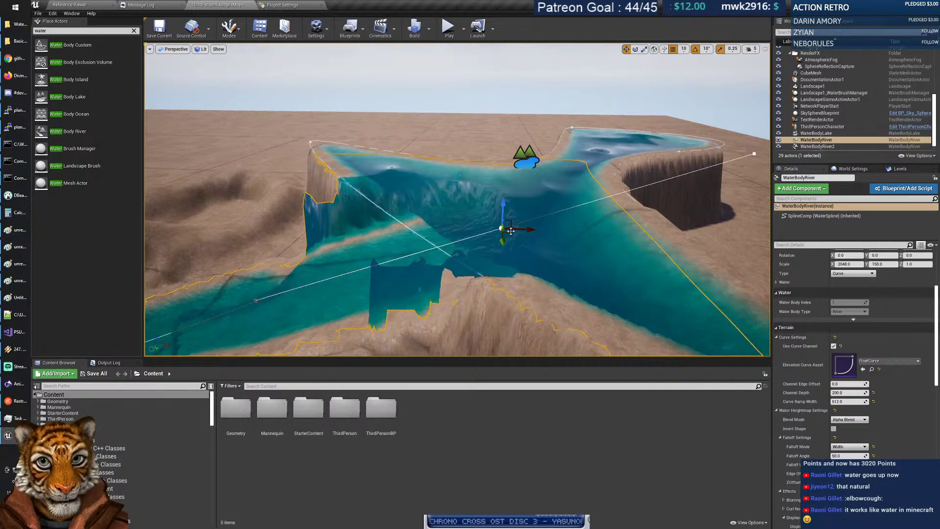
left_click_drag(510, 231, 314, 298)
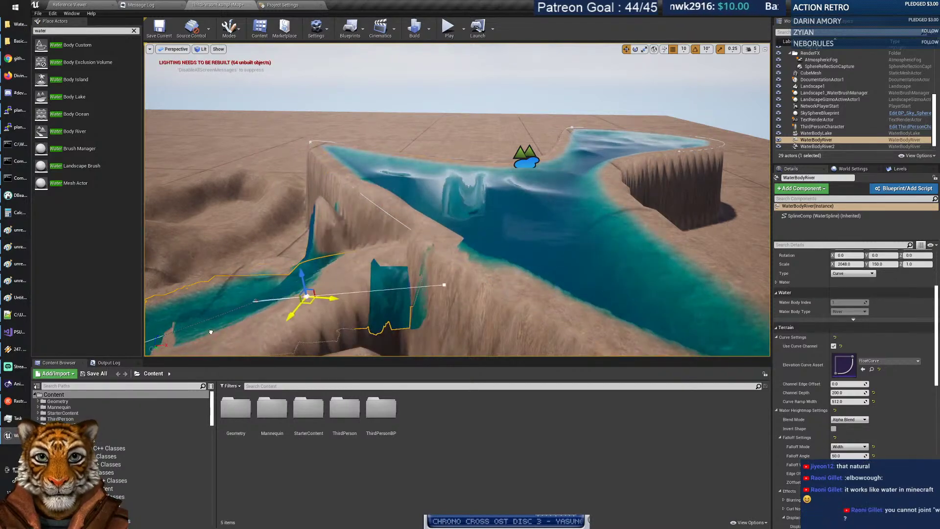
left_click_drag(211, 332, 190, 338)
right_click_drag(274, 293, 362, 284)
right_click_drag(344, 265, 367, 264)
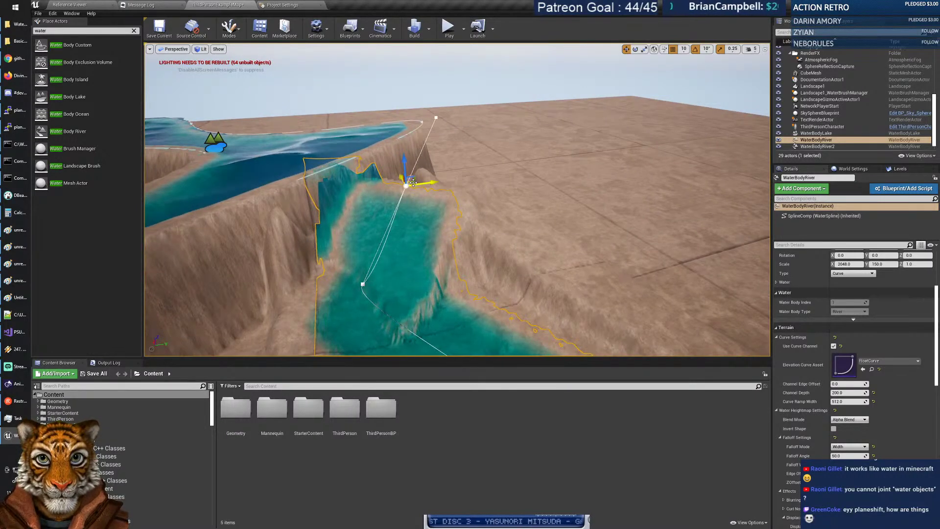
Move the river's end spline point onto the far bank of the lower channel and reshape the neighbouring bend point and its tangent.
left_click_drag(478, 210, 465, 197)
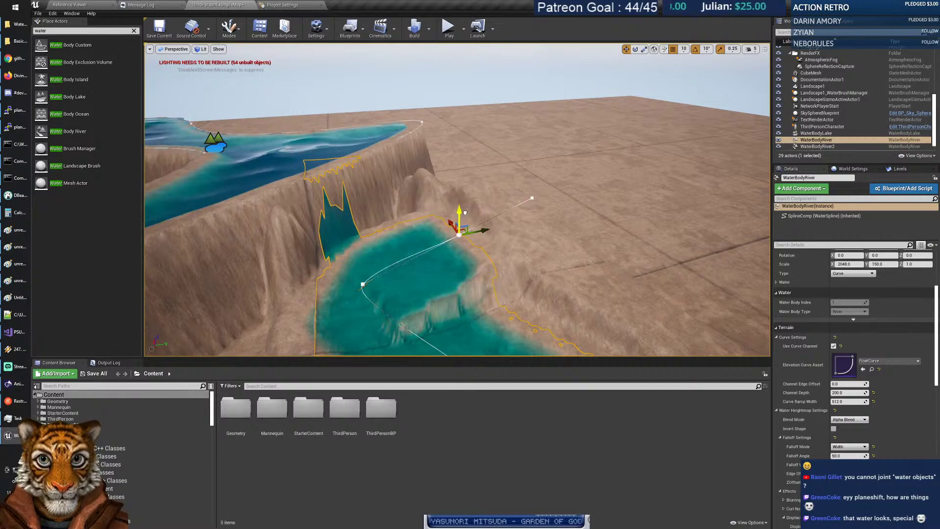
right_click_drag(461, 176, 377, 247)
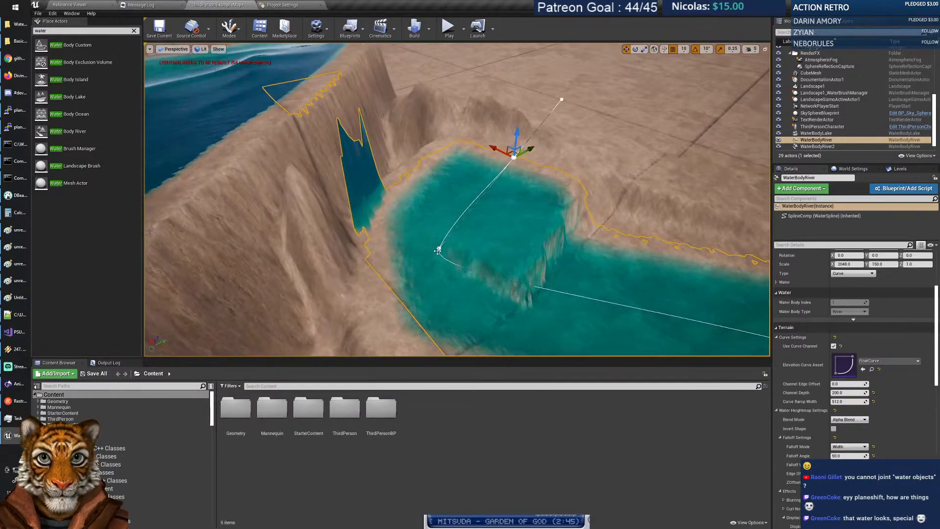
right_click_drag(447, 270, 411, 268)
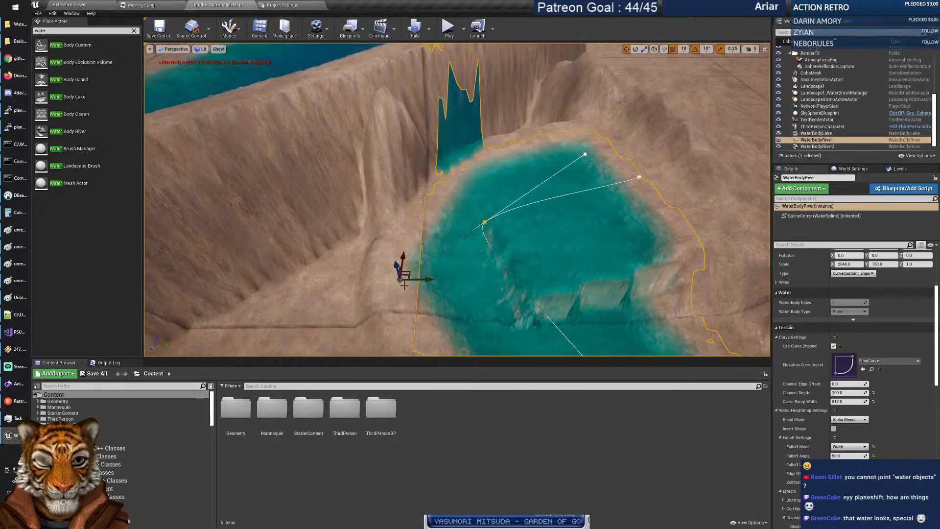
left_click_drag(408, 275, 416, 278)
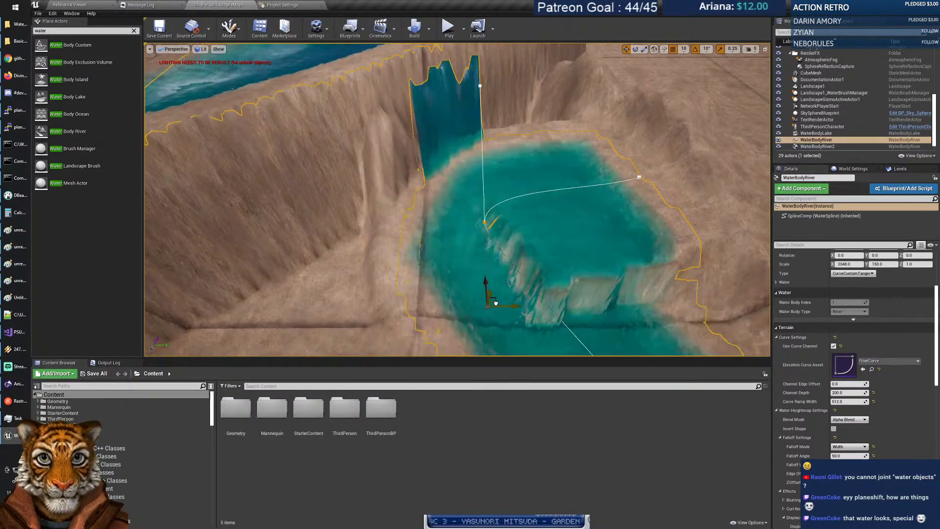
left_click_drag(496, 303, 458, 297)
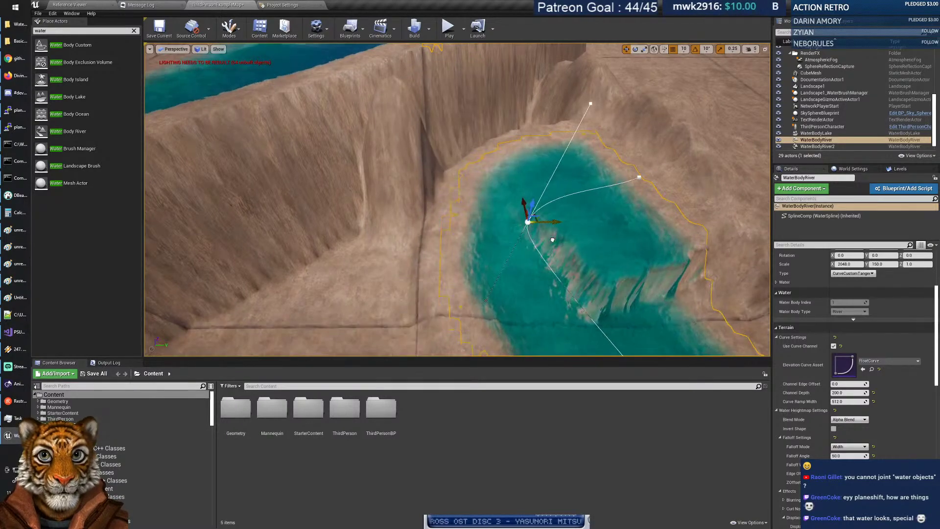
Inspect the reshaped river drop, select the raised lake, and open its Curl Noise terrain effect settings.
right_click_drag(546, 240, 450, 239)
right_click_drag(441, 206, 451, 188)
right_click_drag(416, 110, 478, 106)
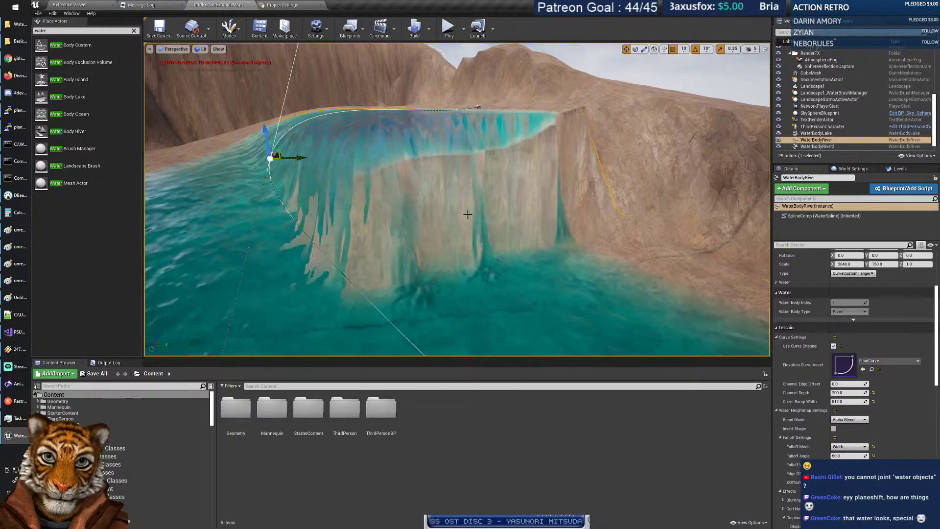
right_click_drag(467, 215, 455, 189)
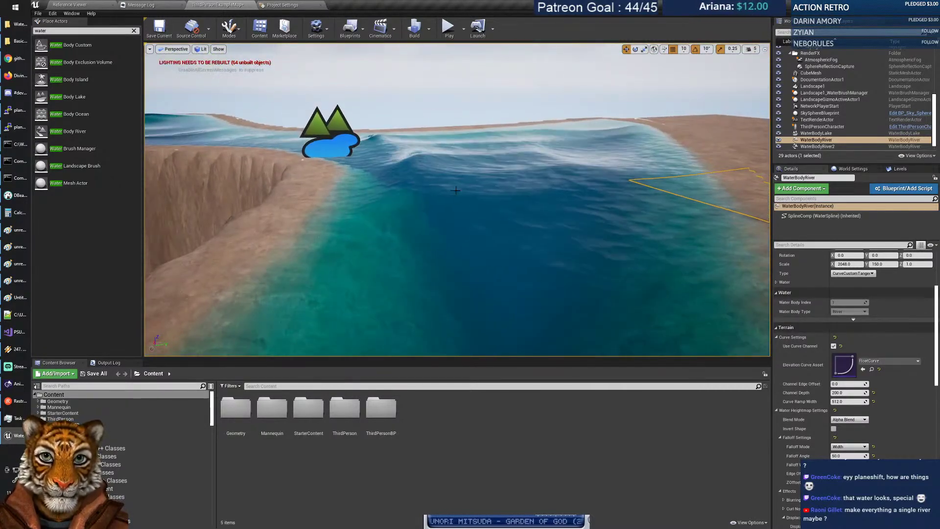
left_click(337, 142)
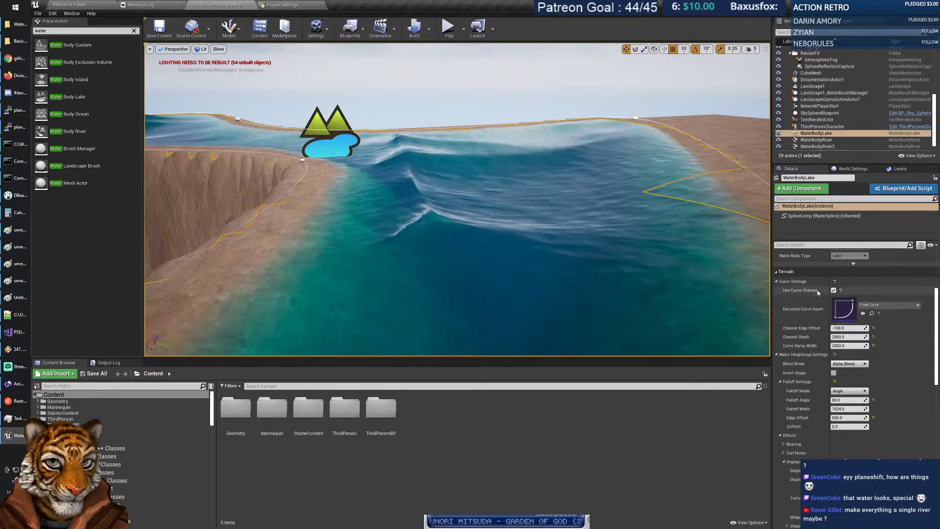
scroll(811, 295, "down", 5)
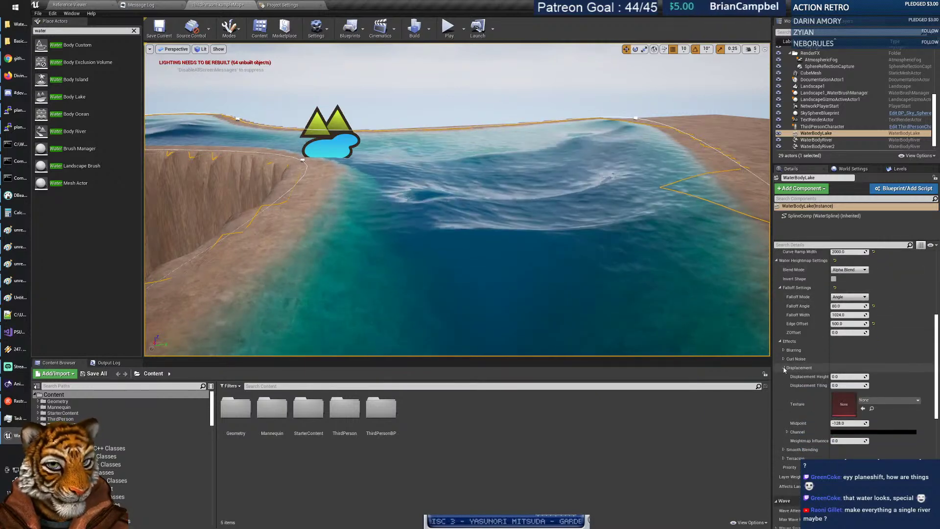
left_click(784, 368)
left_click(783, 358)
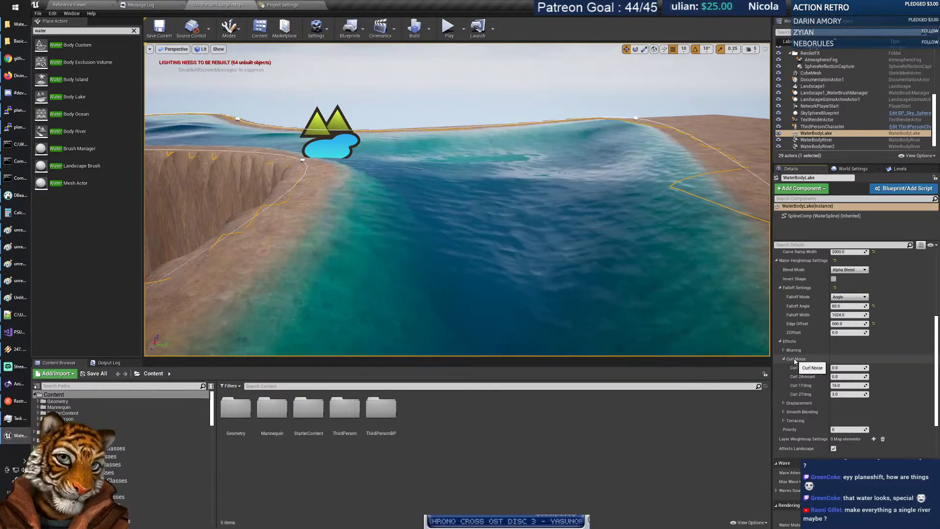
Try a Curl 1 Tiling of 1 on the lake and restore it to 16.
left_click(848, 385)
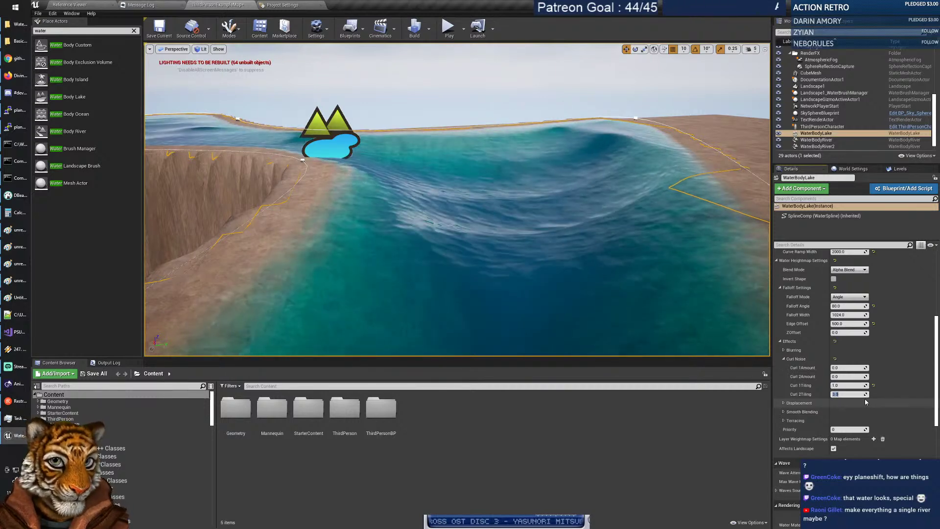
left_click(850, 385)
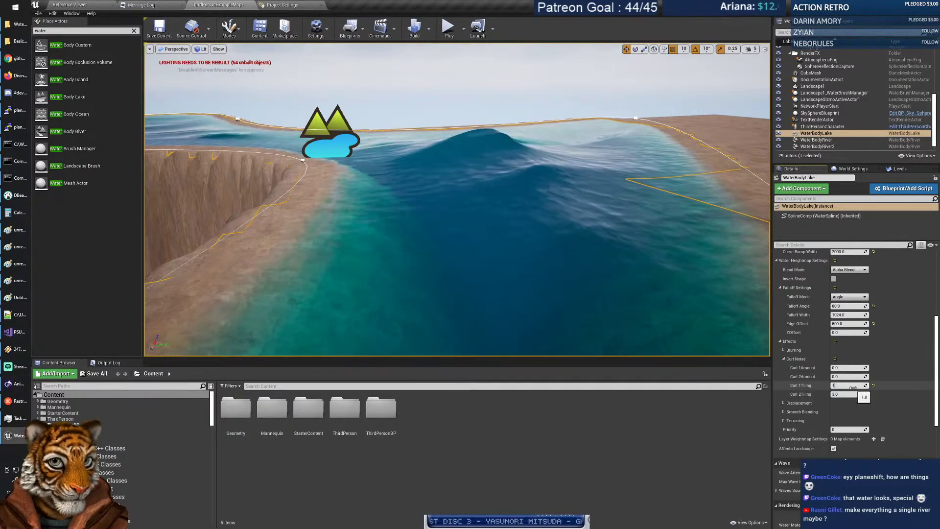
key("Tab")
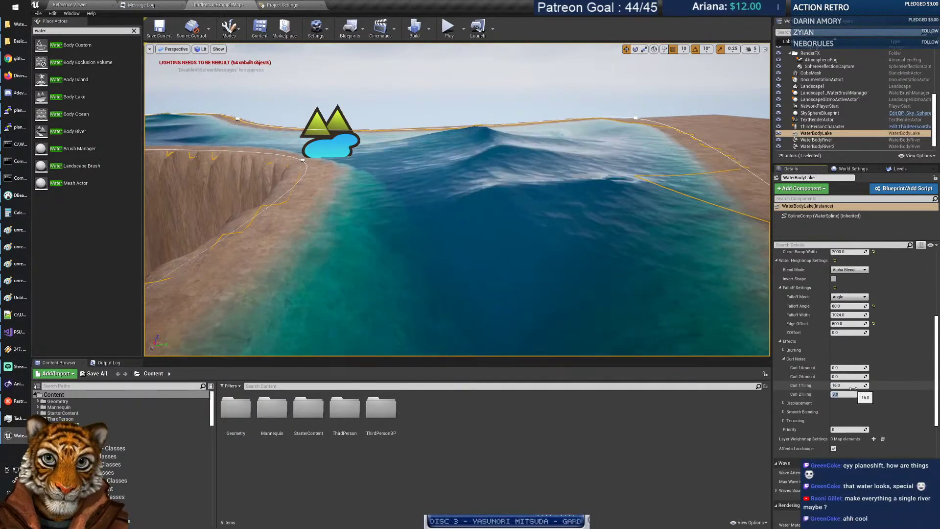
Examine the lake's Displacement, Smooth Blending and Terracing effect settings.
left_click(784, 360)
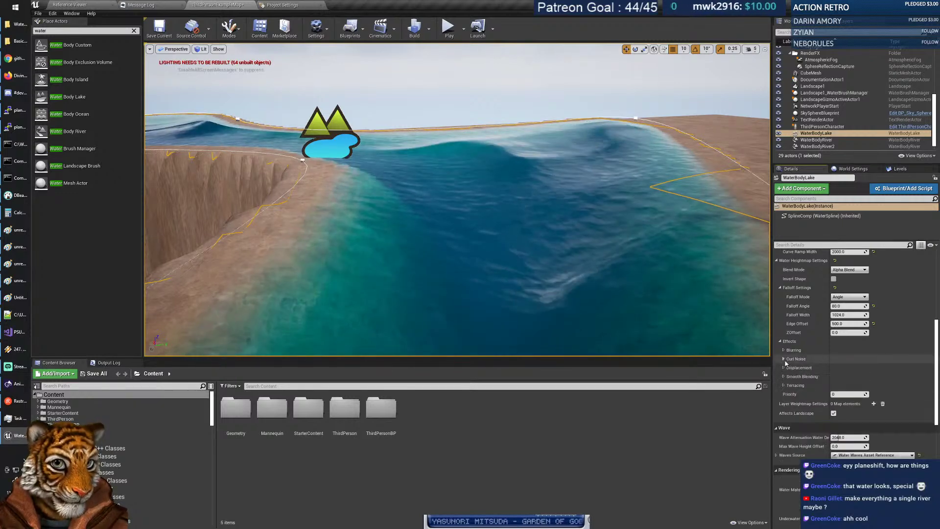
left_click(784, 368)
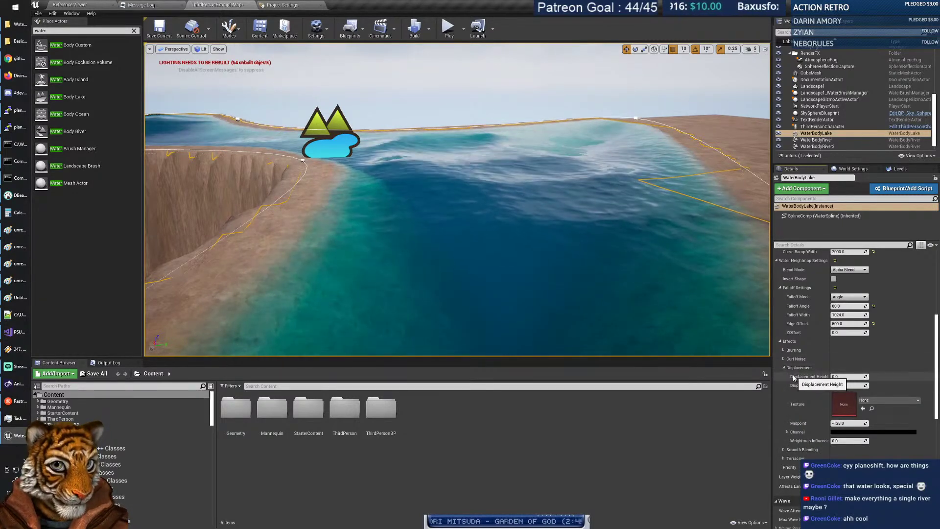
left_click(783, 367)
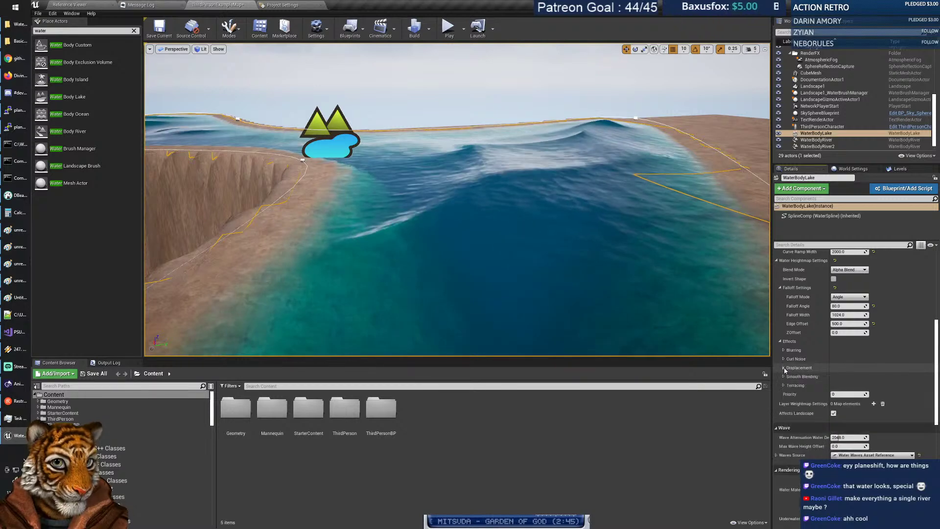
left_click(784, 377)
left_click(783, 377)
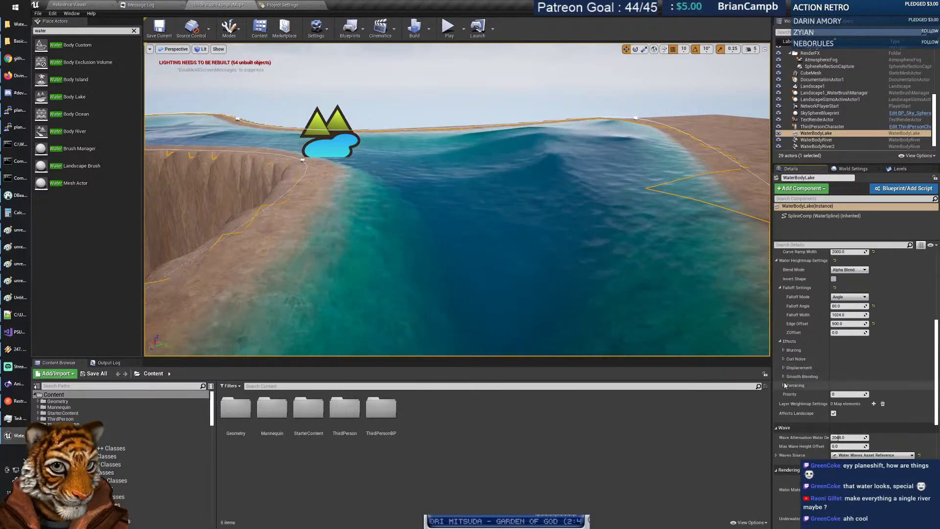
left_click(784, 386)
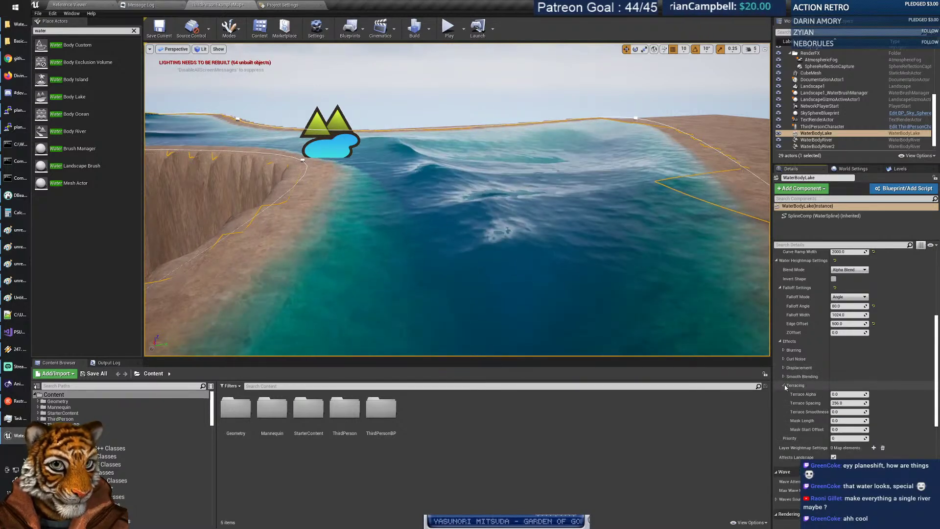
left_click(784, 385)
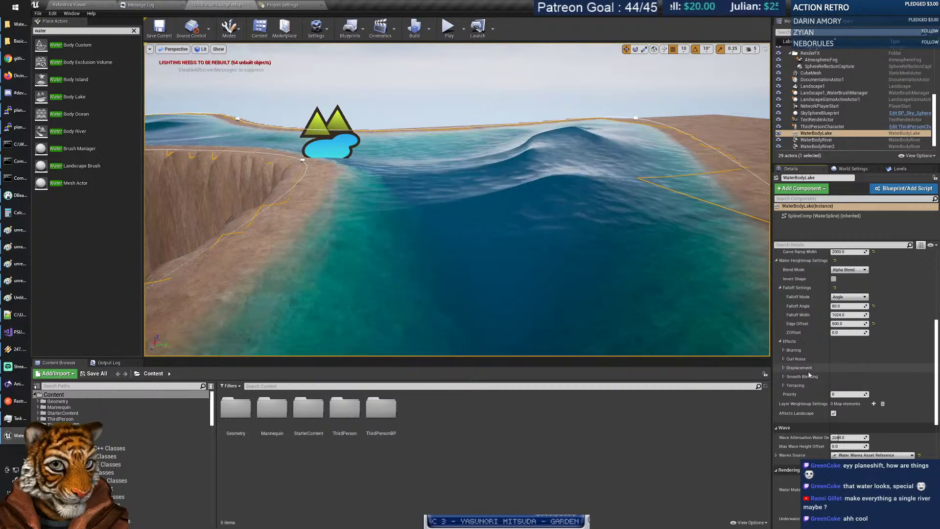
Expand the lake's Waves Source and try low Wave Attenuation Water Depth values, ending with 500.
scroll(797, 367, "down", 4)
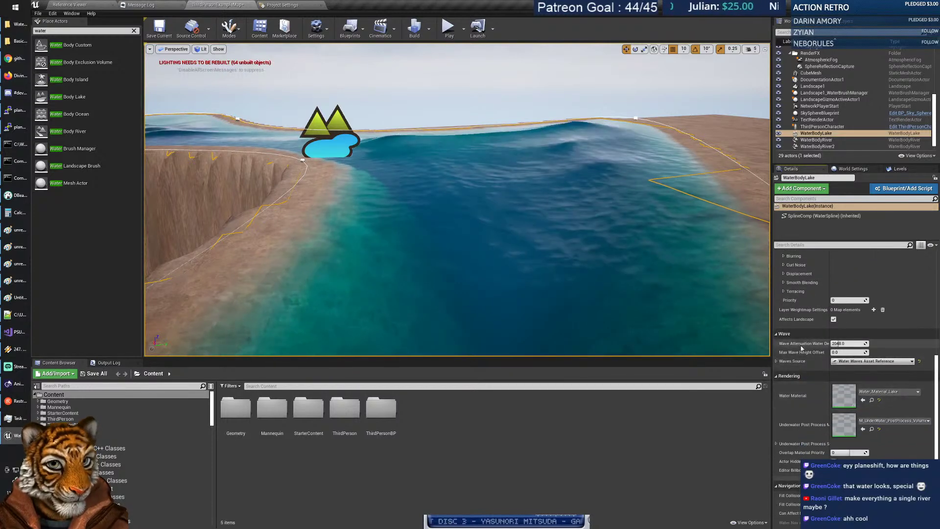
left_click(776, 361)
mouse_move(811, 347)
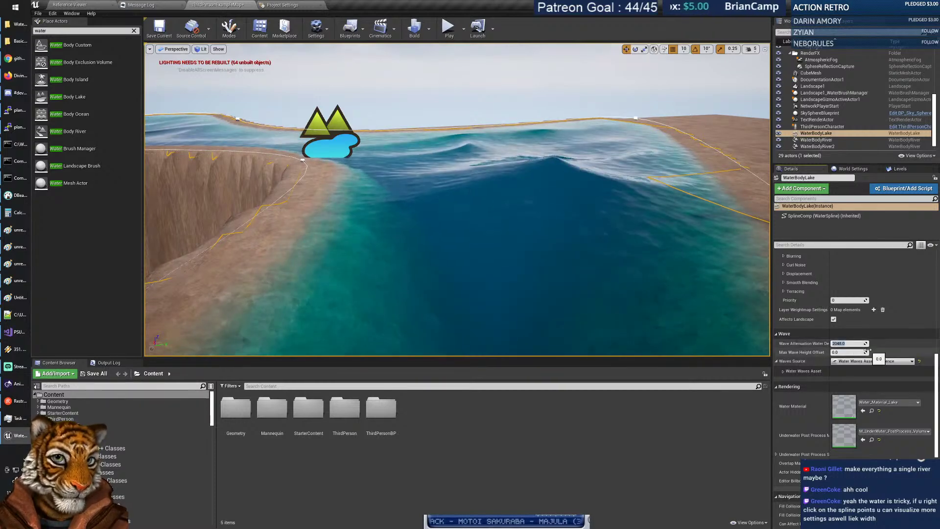
key("Return")
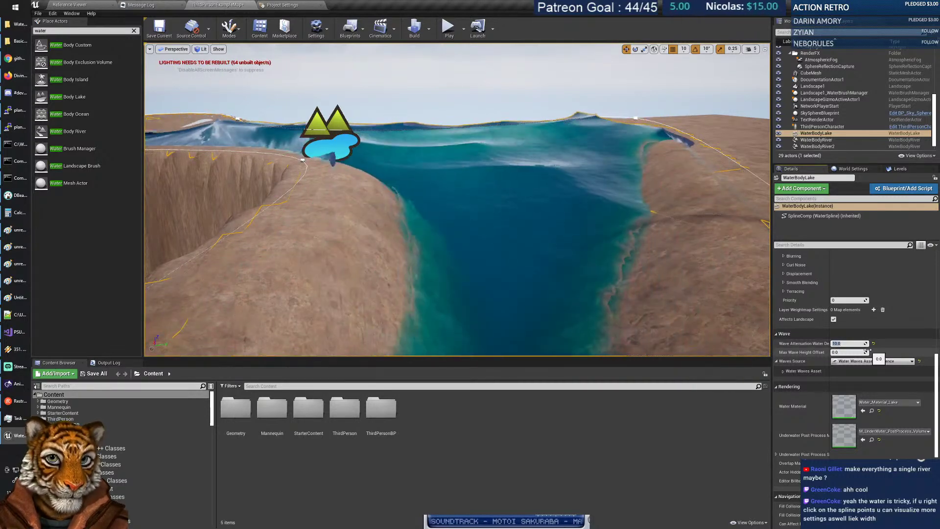
type("500")
key("Return")
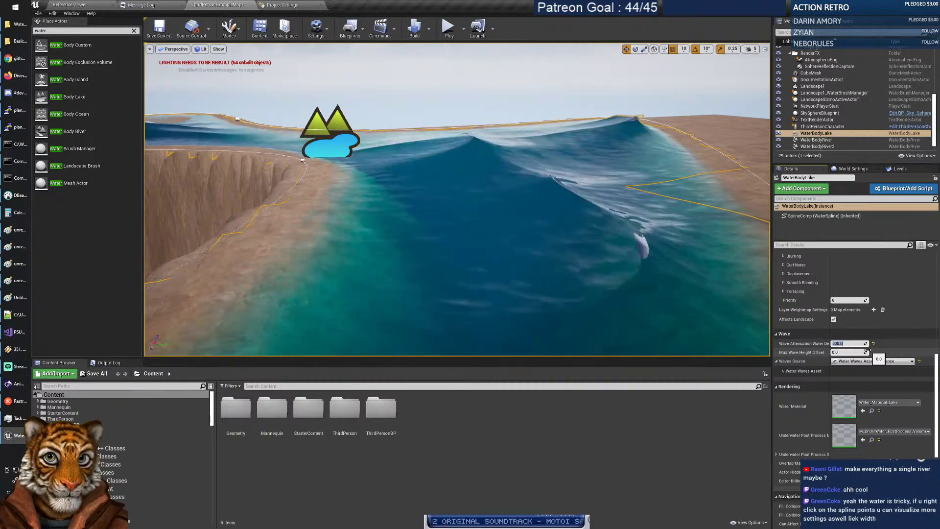
Raise the lake's Wave Attenuation Water Depth in stages from 2000 through 7000 to 12000.
type("20")
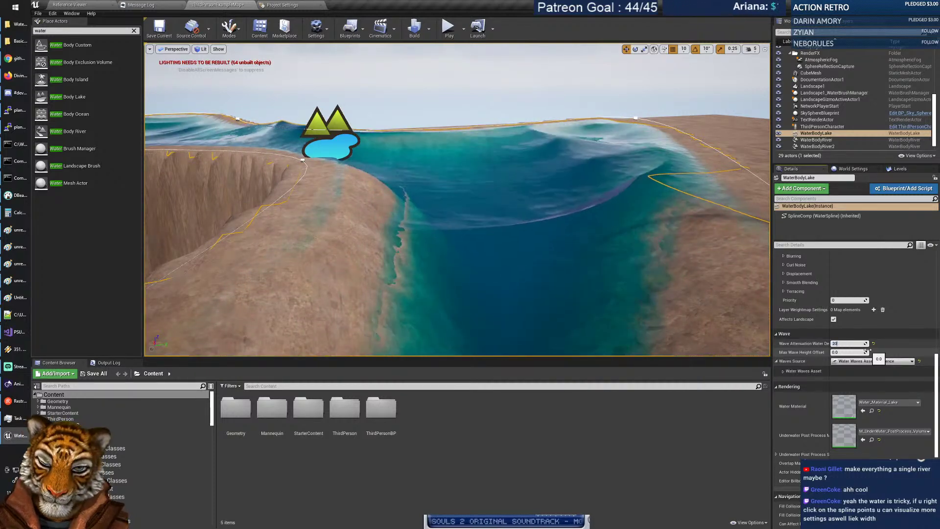
type("00")
key("Return")
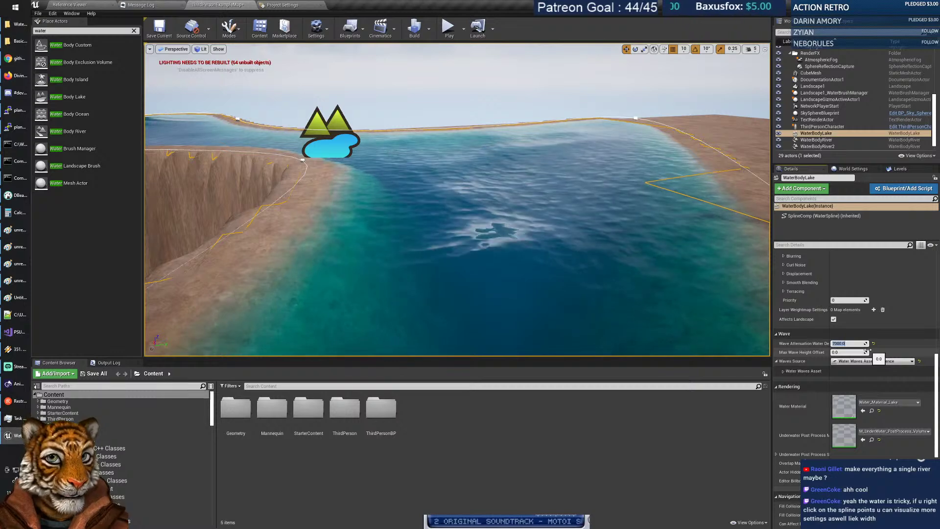
type("90")
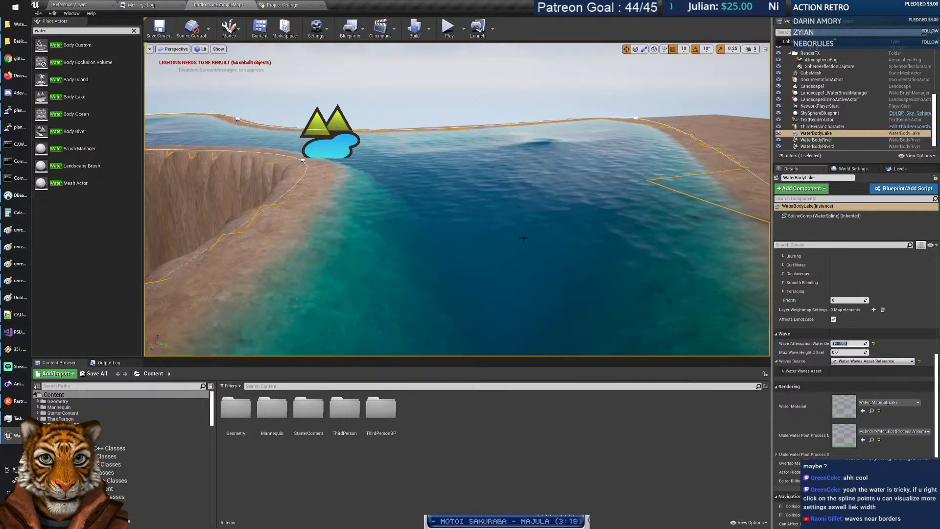
Examine the lake's waves and shoreline from several viewpoints around the water.
right_click_drag(538, 211, 405, 201)
key("w")
key("w")
key("e")
key("w")
key("s")
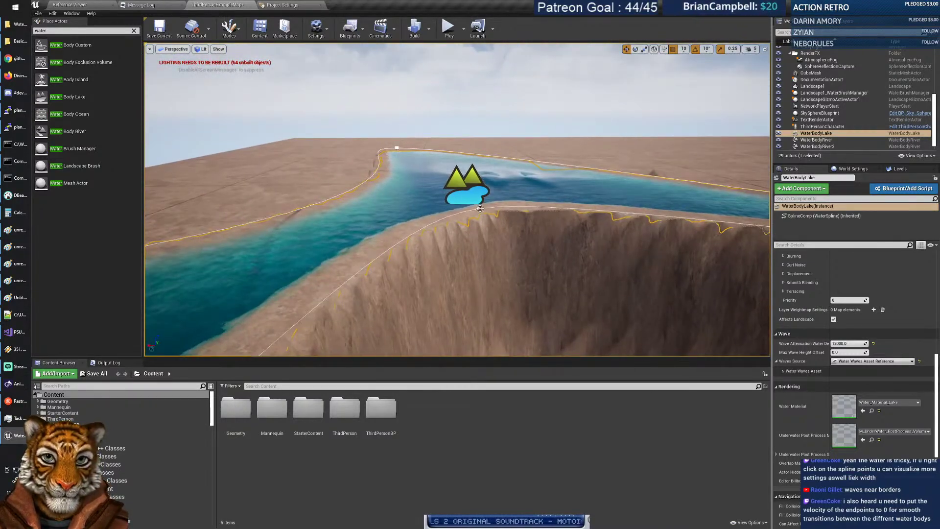
Select the lake's spline point at the inner bend beside its icon and examine the lake outline, banks and surrounding cliffs.
left_click(480, 208)
left_click_drag(459, 206, 637, 227, "alt")
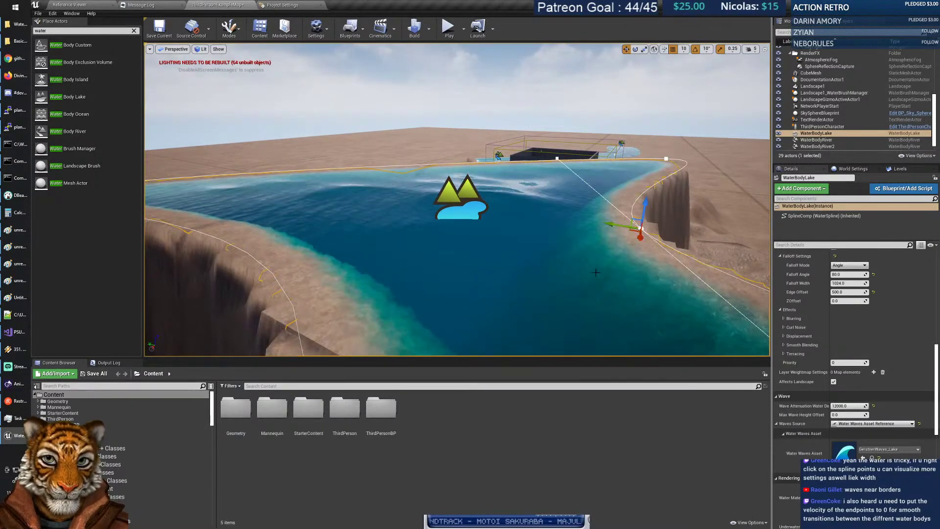
mouse_move(595, 272)
right_mouse_down()
mouse_move(528, 278)
mouse_move(651, 284)
mouse_move(602, 279)
right_mouse_up()
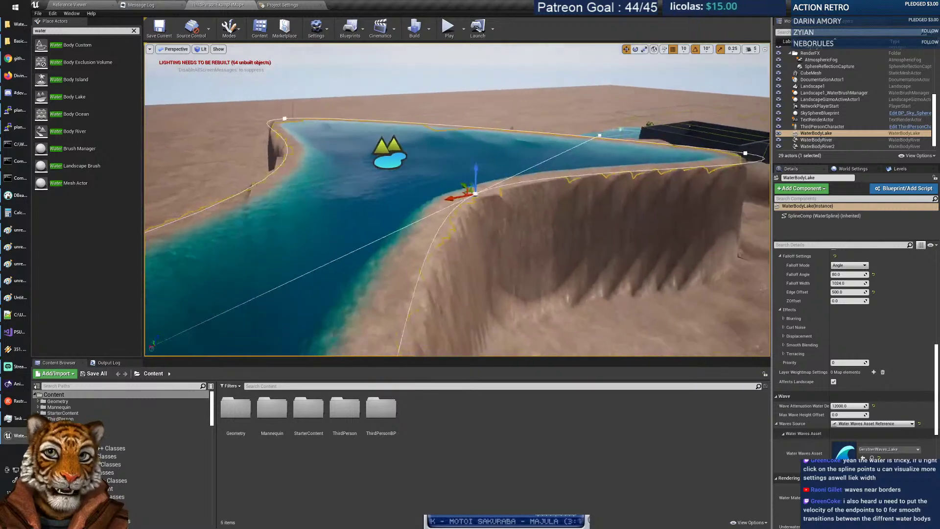
right_click_drag(519, 208, 482, 200)
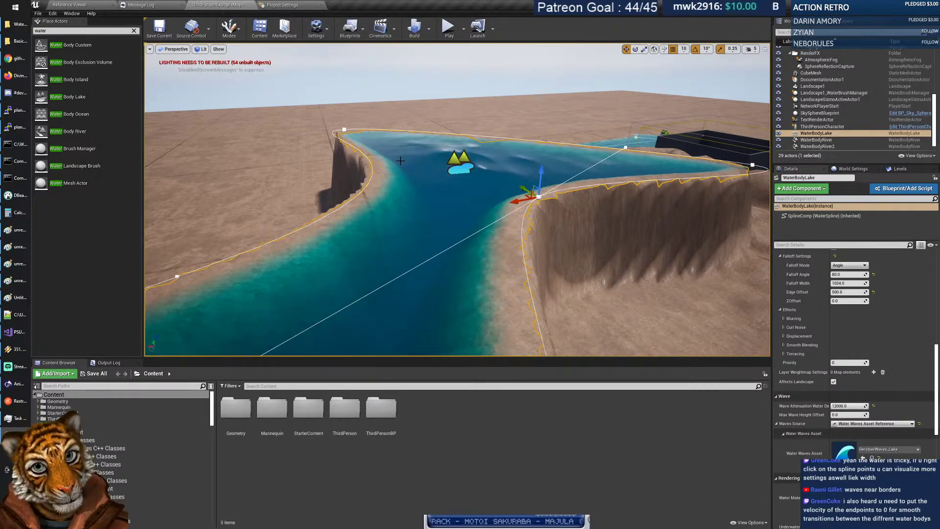
right_click_drag(404, 176, 405, 176)
right_click_drag(464, 170, 464, 170)
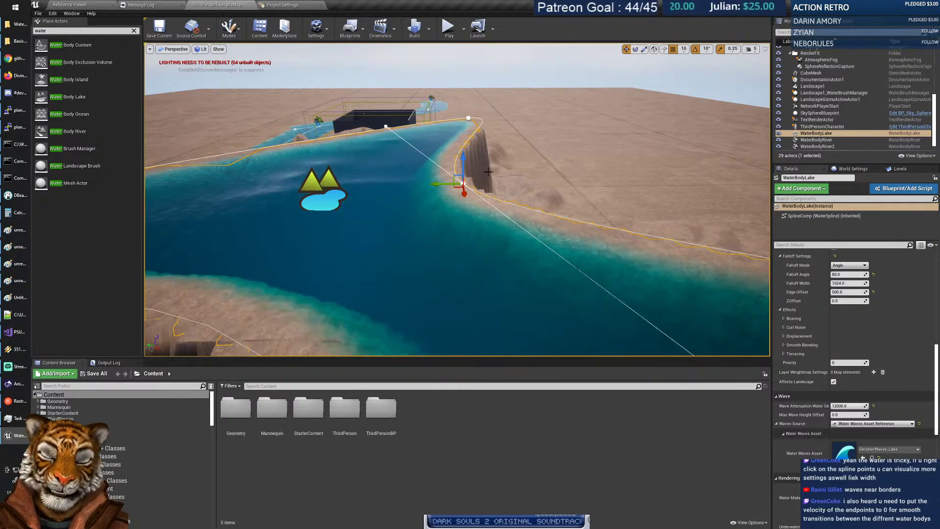
right_click_drag(498, 158, 498, 158)
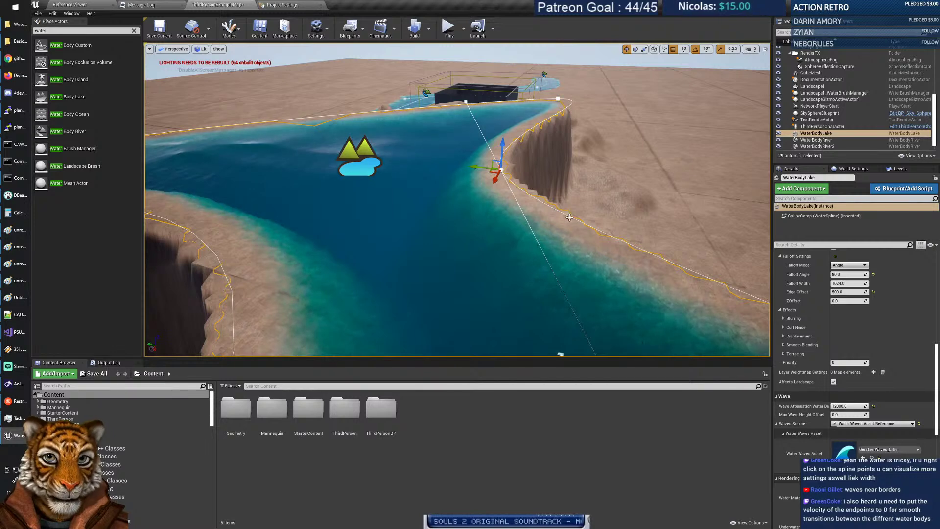
right_click_drag(520, 187, 463, 186)
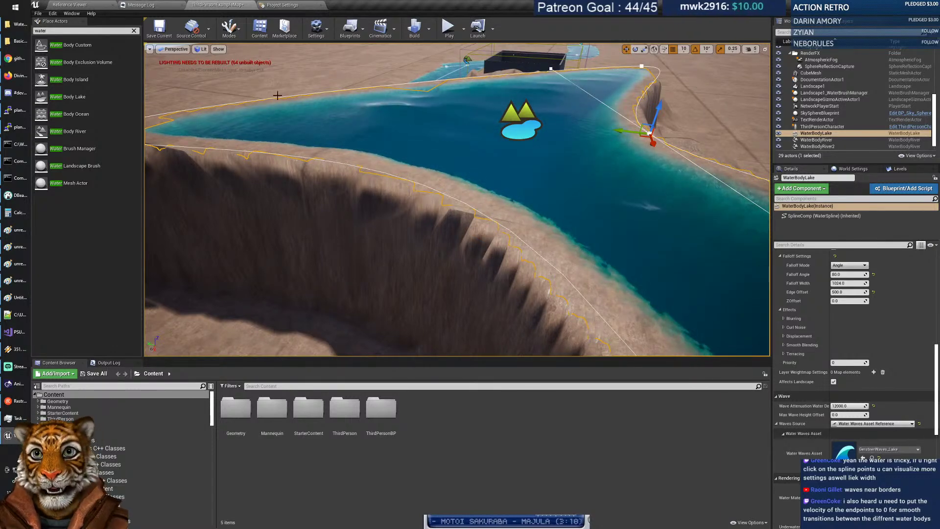
right_click_drag(576, 106, 405, 155)
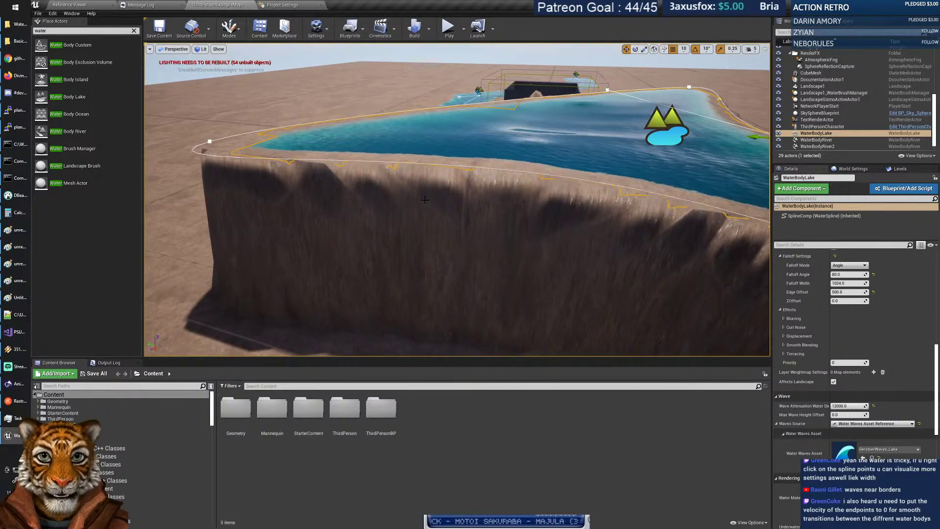
right_click_drag(521, 155, 528, 222)
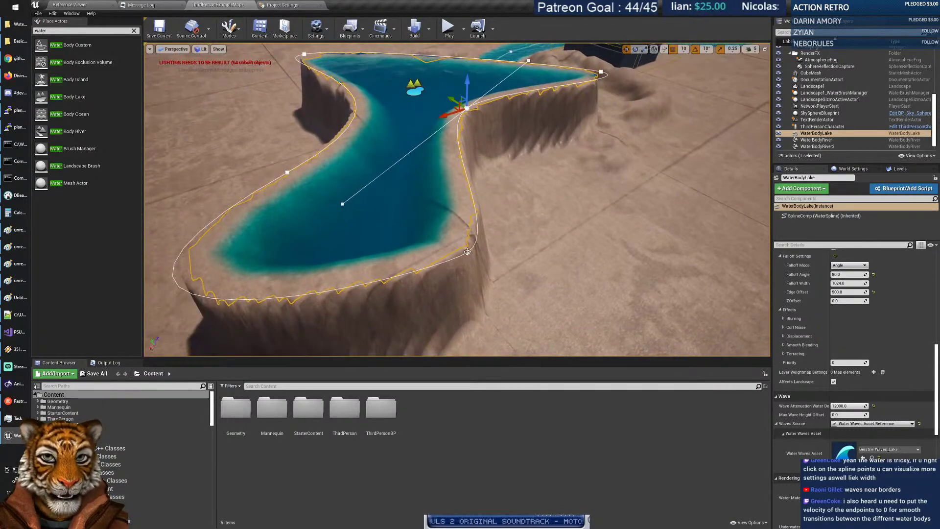
Move the tangent handle of the lake's outer-bank spline point closer to the lake to reshape the shoreline curve, ending with the landscape selected.
right_click_drag(457, 237, 465, 269)
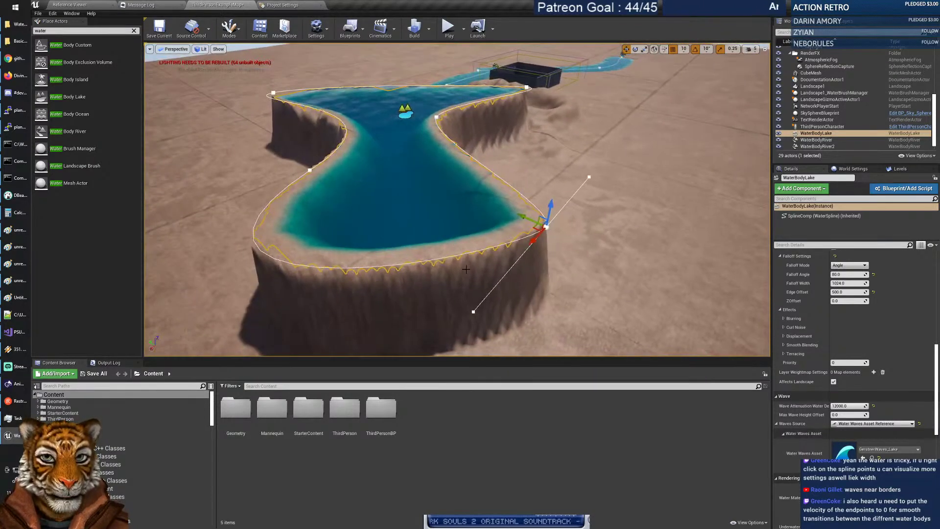
right_click_drag(289, 201, 188, 201)
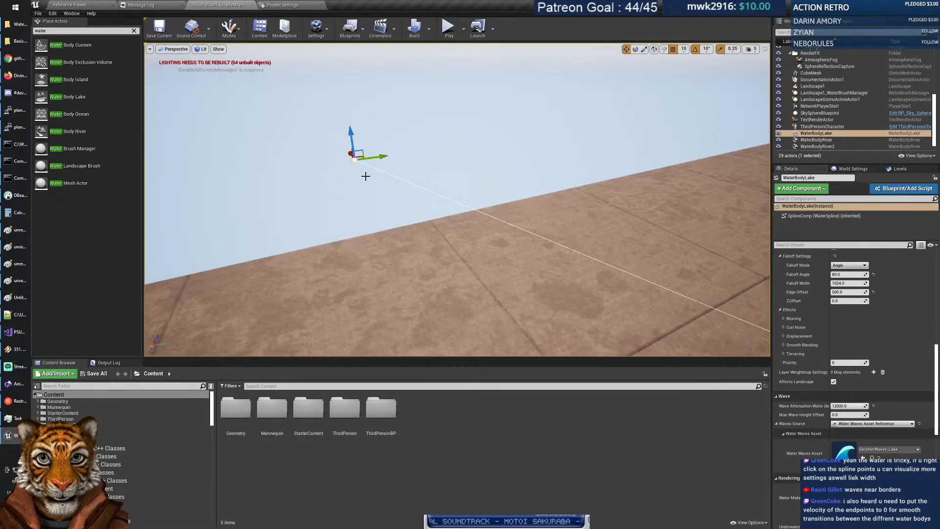
left_click_drag(350, 153, 521, 249)
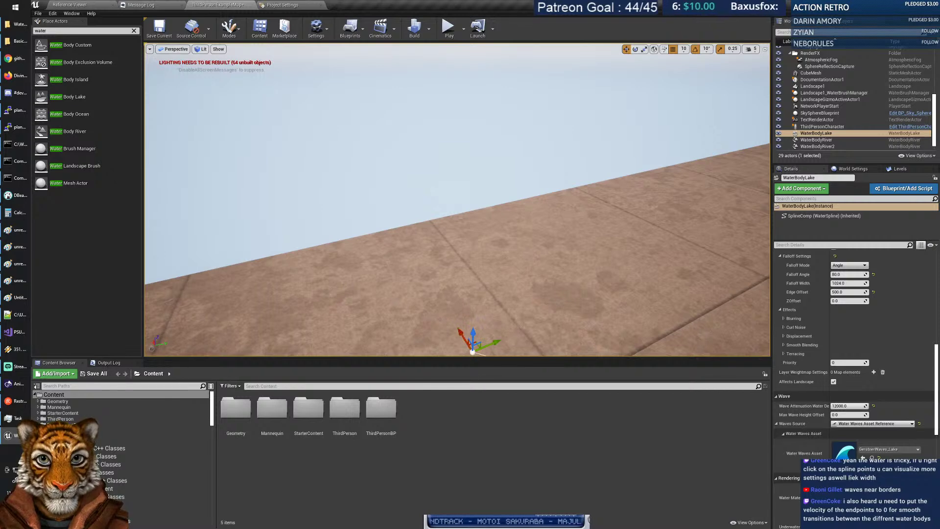
right_click_drag(470, 294, 358, 252)
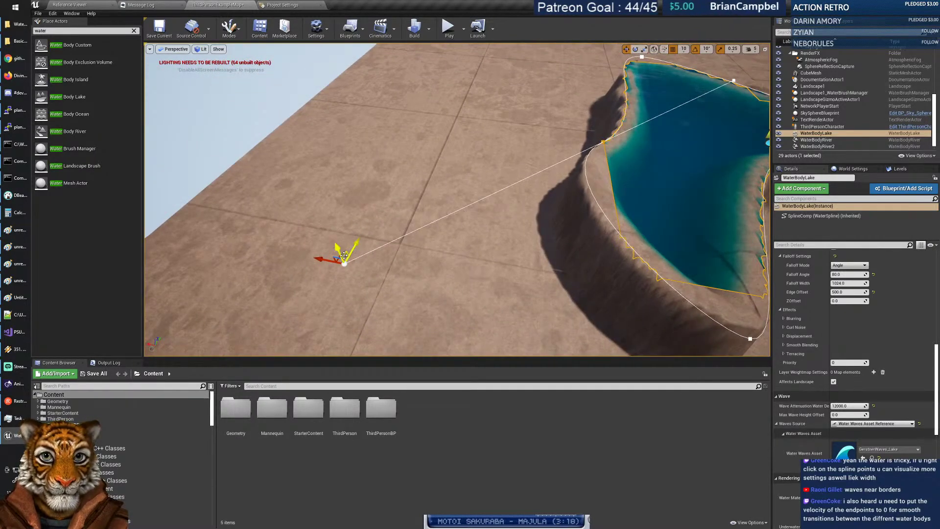
left_click_drag(339, 259, 532, 168)
right_click_drag(531, 167, 329, 145)
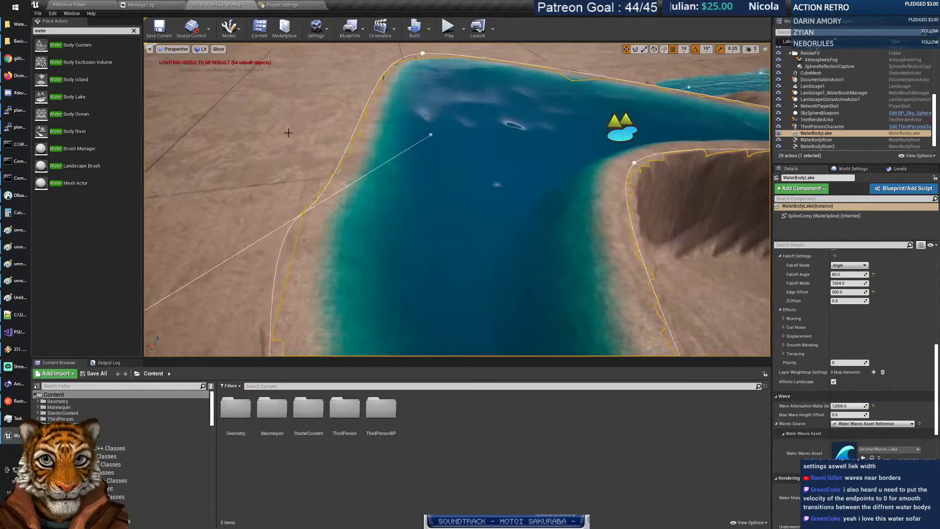
left_click(329, 145)
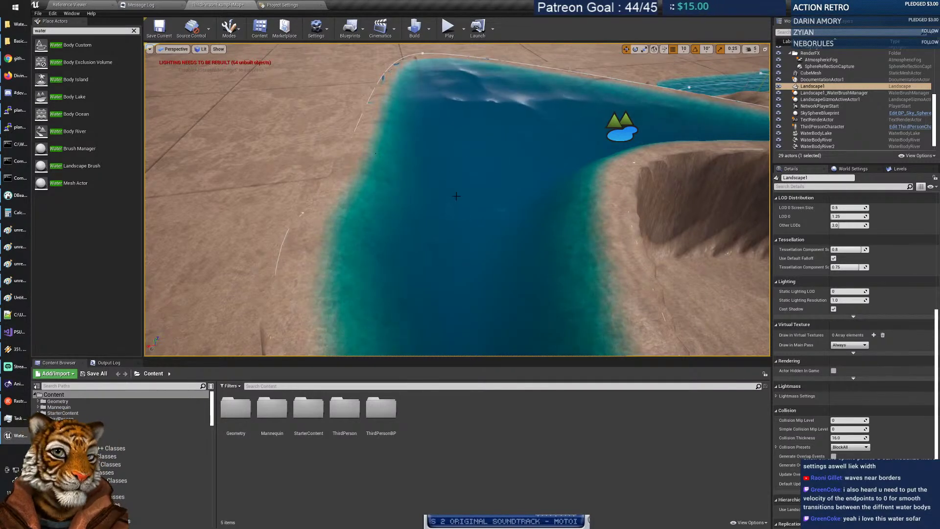
Select the lake's spline point at the narrow corner and set the lake's Falloff Angle to 60 for gentler banks.
mouse_move(473, 208)
right_mouse_down()
mouse_move(482, 213)
mouse_move(452, 208)
mouse_move(468, 167)
mouse_move(514, 129)
mouse_move(497, 159)
mouse_move(448, 171)
mouse_move(386, 211)
mouse_move(384, 181)
mouse_move(421, 181)
mouse_move(460, 204)
right_mouse_up()
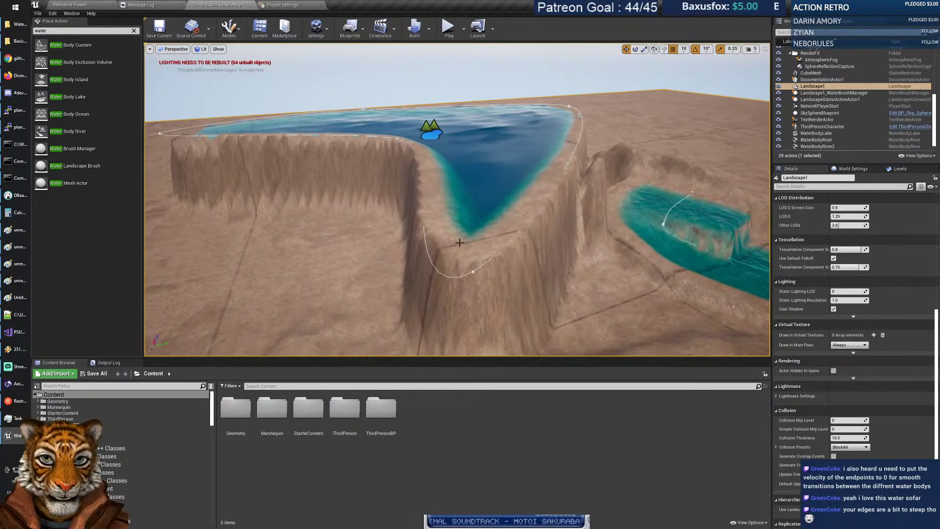
left_click(472, 271)
scroll(896, 303, "up", 5)
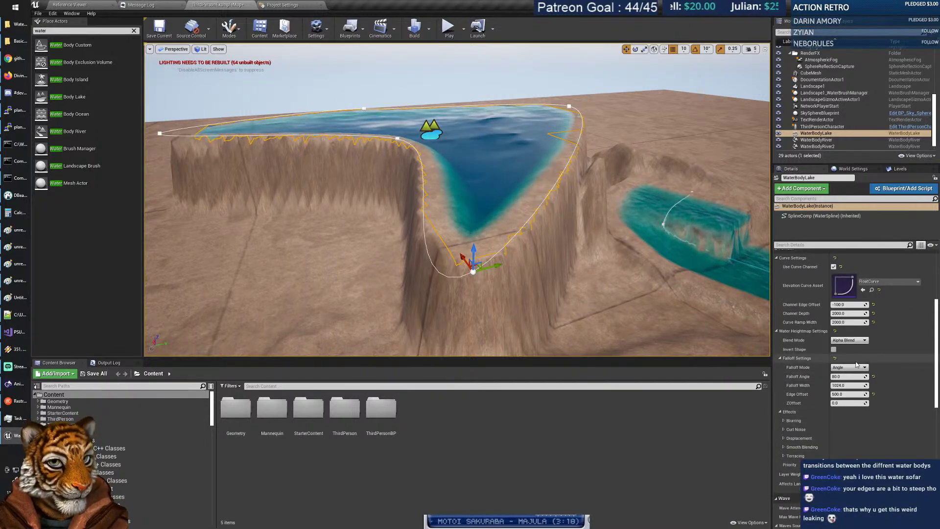
scroll(855, 364, "up", 3)
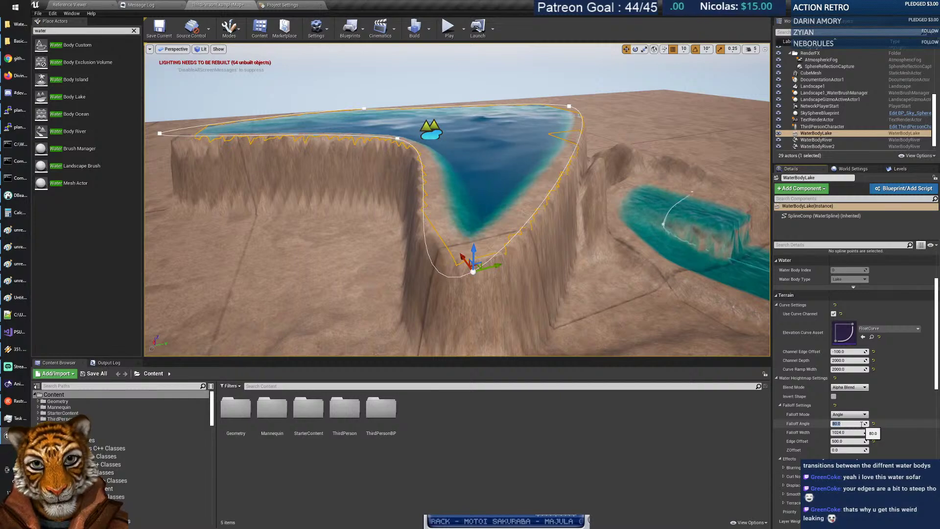
key("Return")
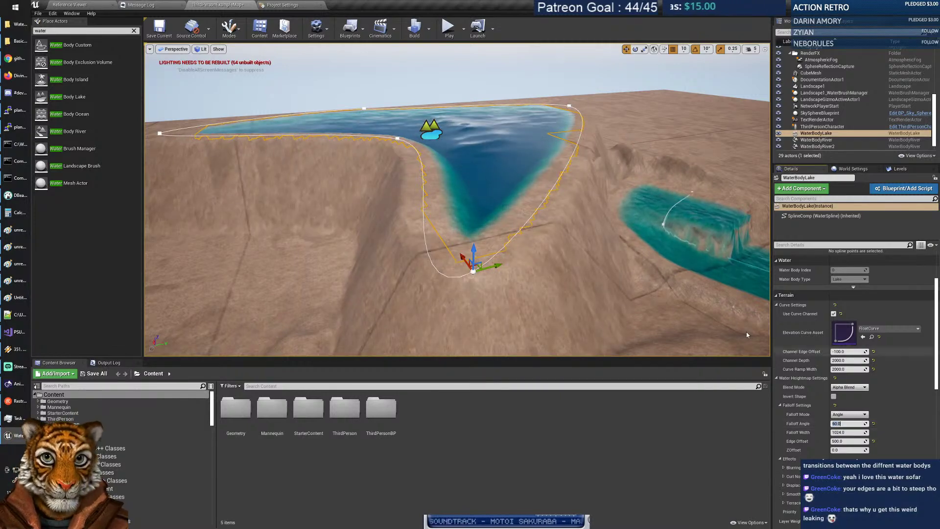
right_click_drag(370, 249, 257, 161)
key("a")
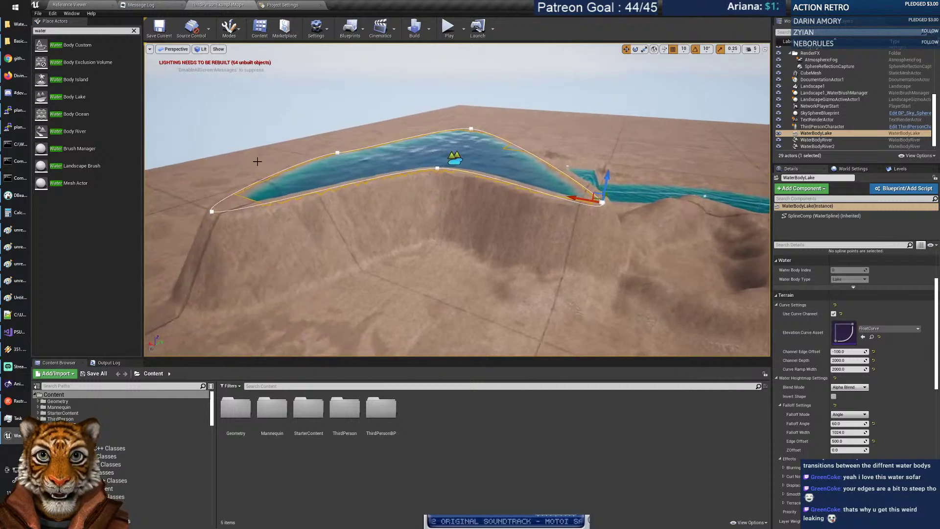
Switch to Landscape mode, enlarge the brush size to about 1712 and choose the Sculpt tool.
left_click(229, 28)
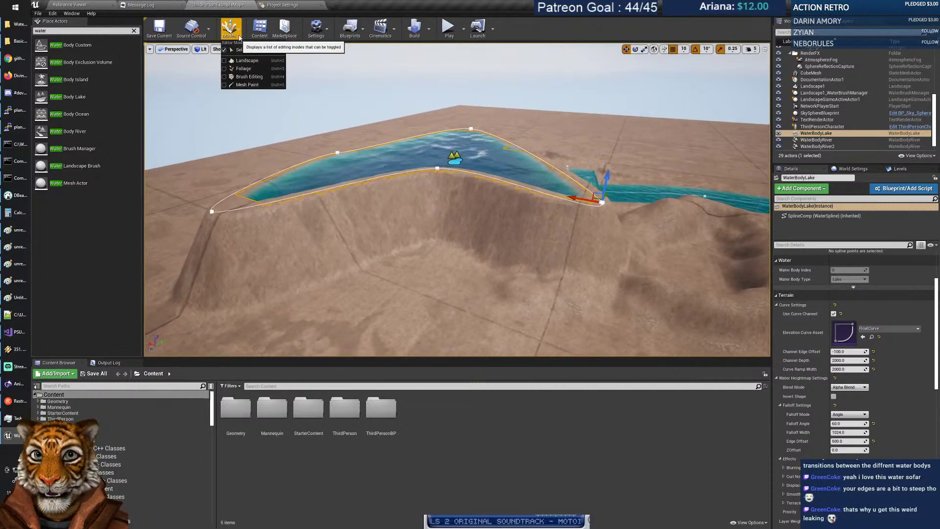
left_click(246, 62)
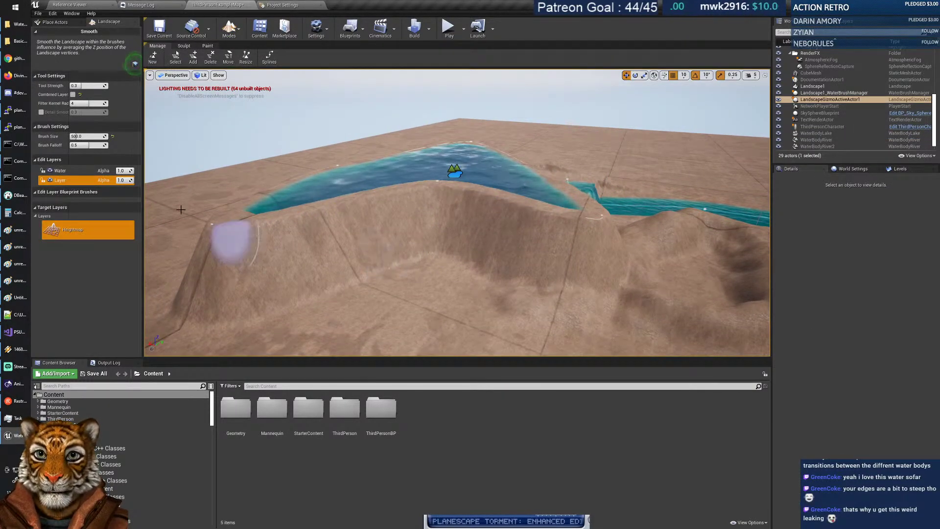
left_click_drag(85, 137, 91, 137)
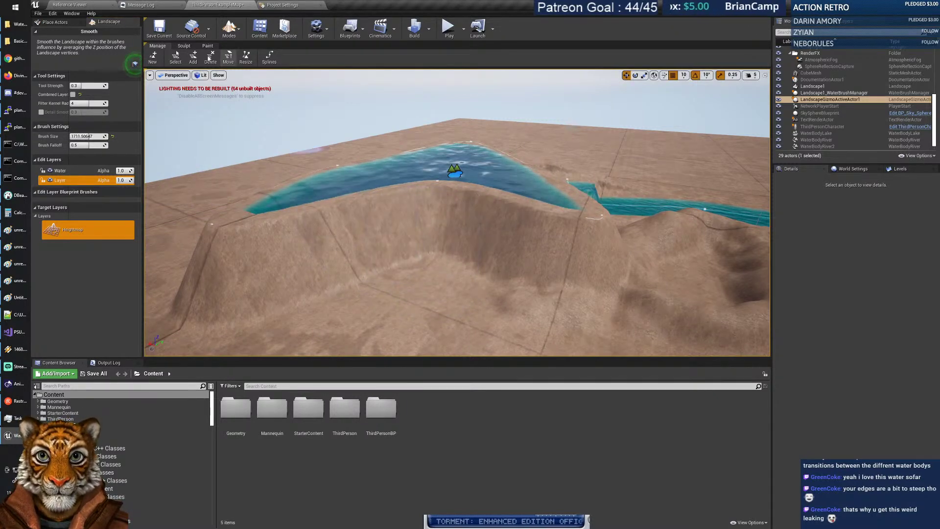
left_click(183, 45)
left_click(152, 58)
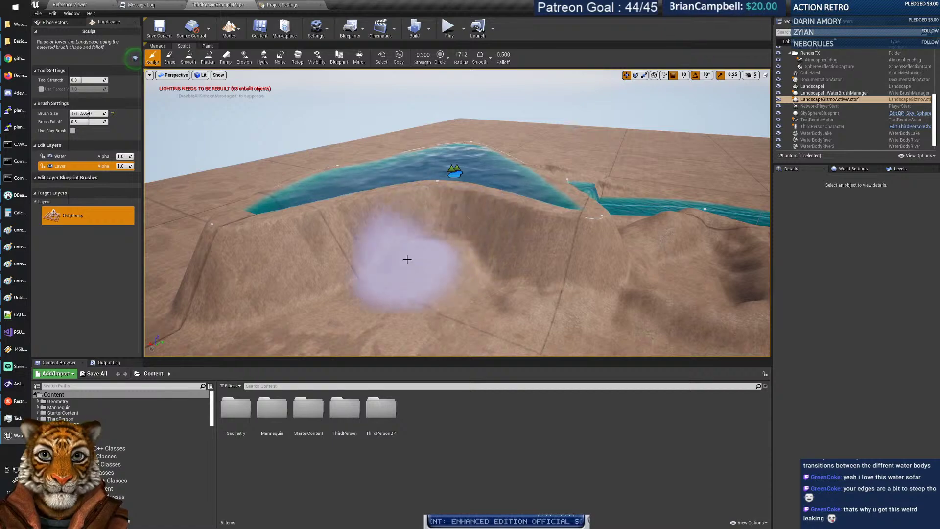
Sculpt a tall mound on the lake's rim at the inner bend.
mouse_move(441, 227)
right_mouse_down()
mouse_move(489, 227)
mouse_move(482, 210)
mouse_move(494, 260)
mouse_move(413, 248)
right_mouse_up()
key("w")
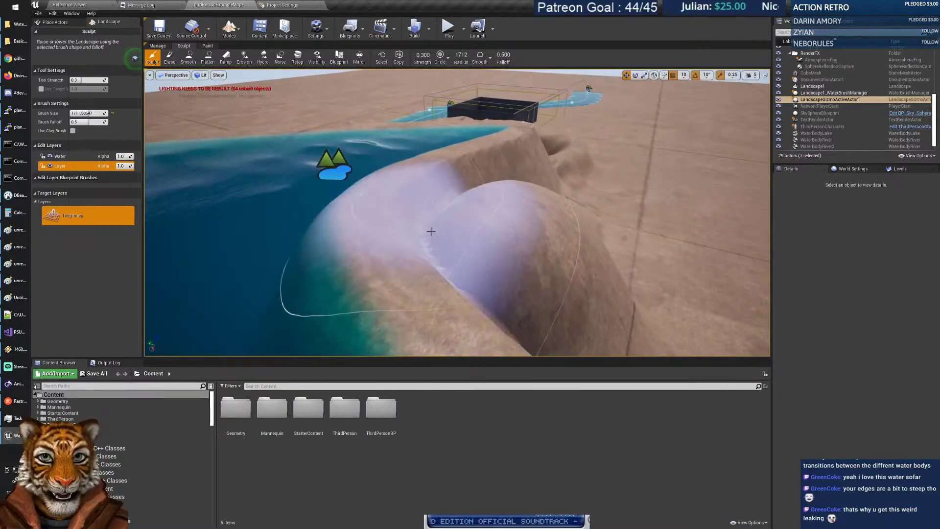
left_click_drag(429, 235, 390, 227)
mouse_move(390, 227)
right_mouse_down()
mouse_move(416, 227)
mouse_move(402, 214)
right_mouse_up()
key("a")
key("s")
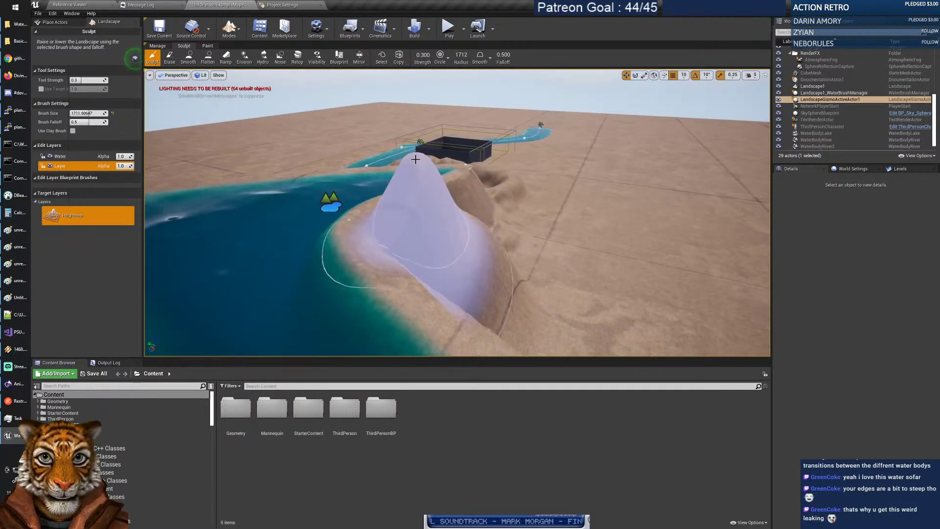
Flatten the mound on the lake's rim with the Smooth tool and smooth the bank around it.
left_click(188, 57)
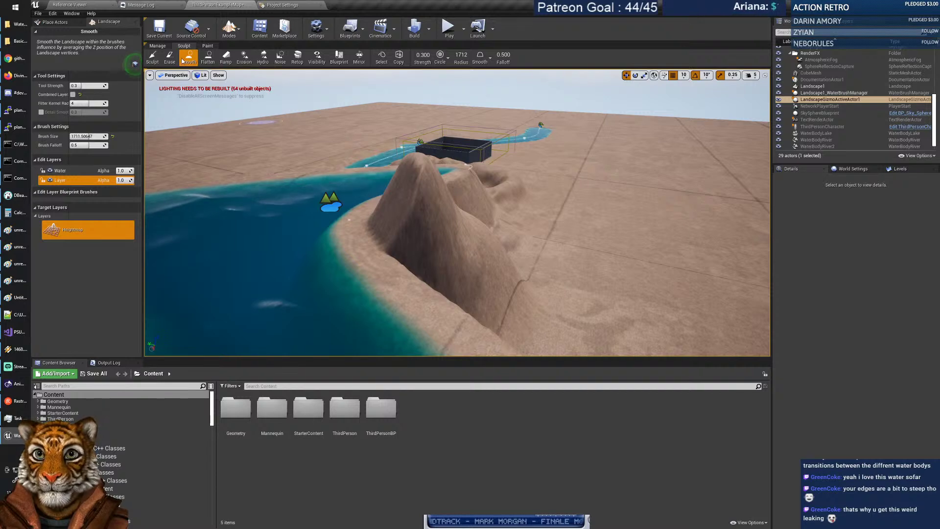
mouse_move(417, 179)
left_mouse_down()
mouse_move(405, 210)
mouse_move(365, 213)
mouse_move(348, 239)
mouse_move(360, 211)
mouse_move(361, 266)
mouse_move(398, 233)
mouse_move(409, 238)
mouse_move(405, 270)
mouse_move(401, 255)
left_mouse_up()
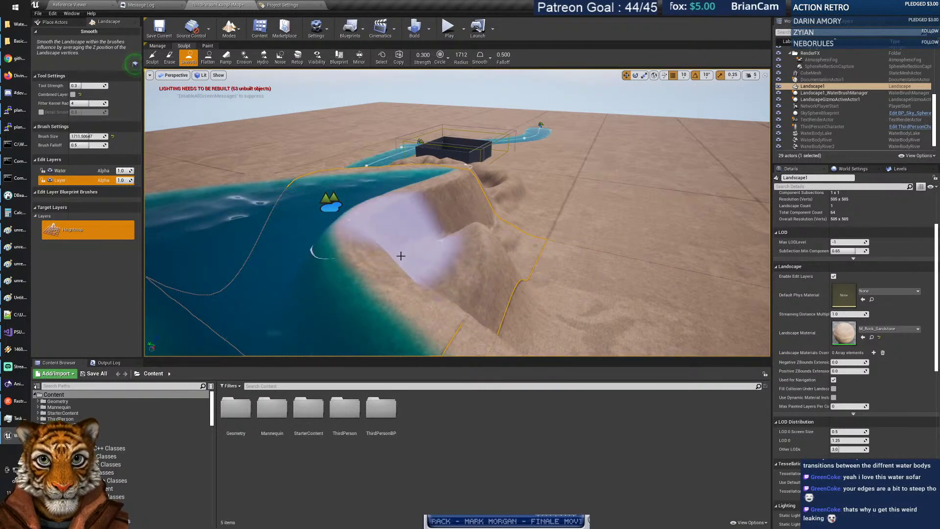
key("w")
mouse_move(401, 255)
right_mouse_down()
mouse_move(367, 281)
mouse_move(377, 286)
mouse_move(395, 176)
right_mouse_up()
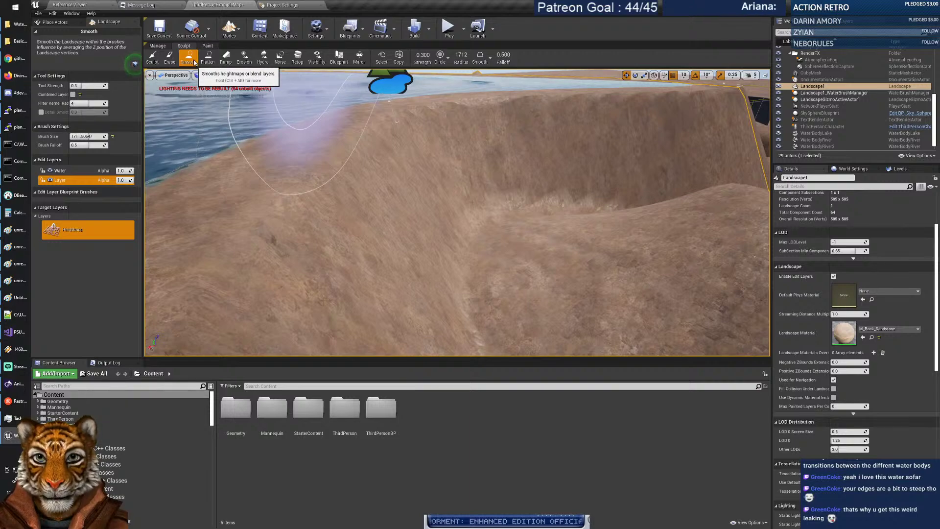
key("s")
right_click_drag(500, 240, 500, 240)
key("w")
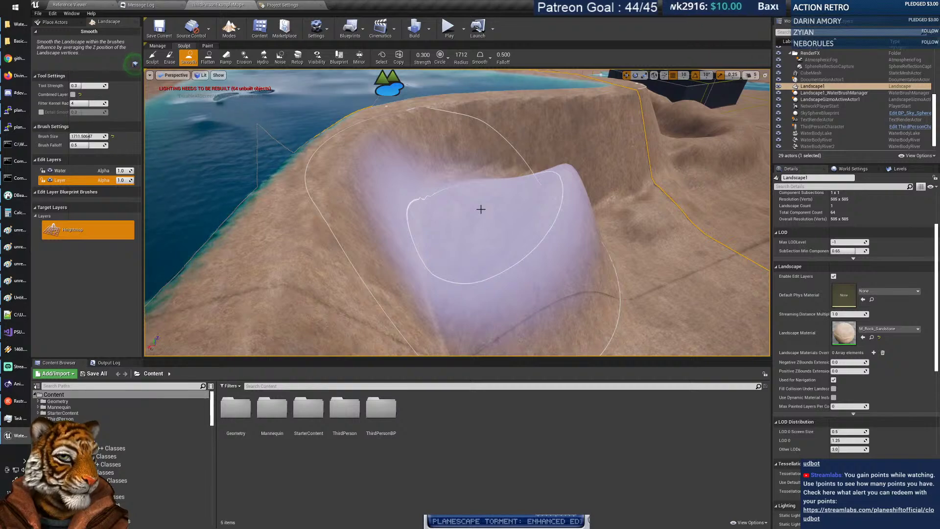
right_click_drag(443, 210, 442, 210)
key("w")
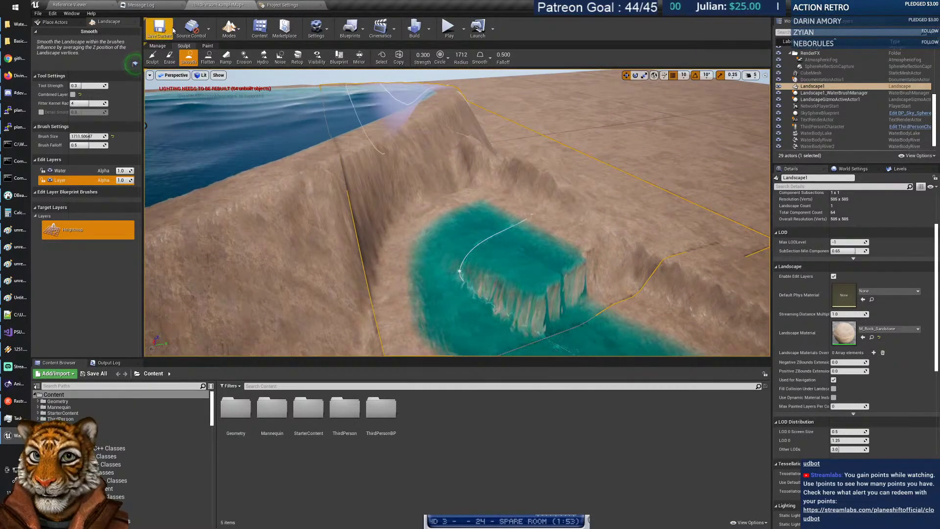
Return to Select mode and move WaterBodyRiver's end spline point through the bank into the lake.
left_click(247, 52)
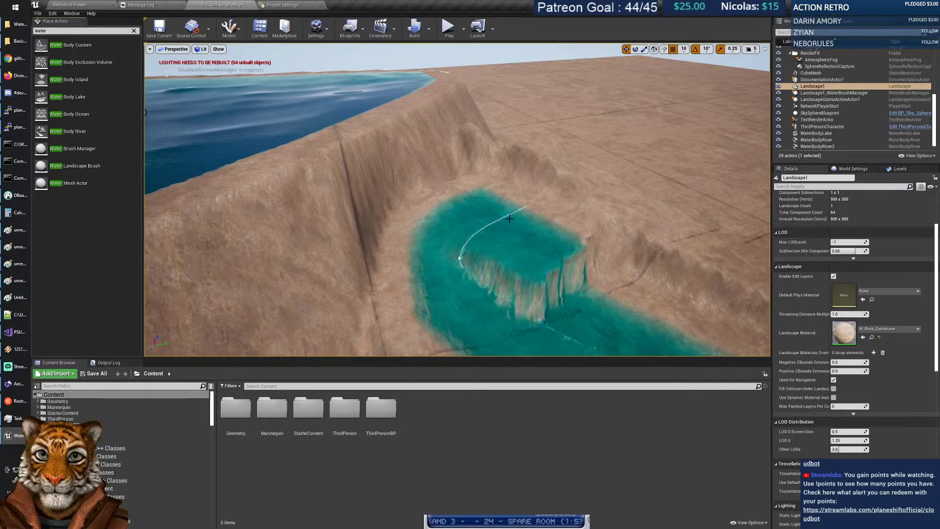
left_click(522, 211)
left_click(533, 200)
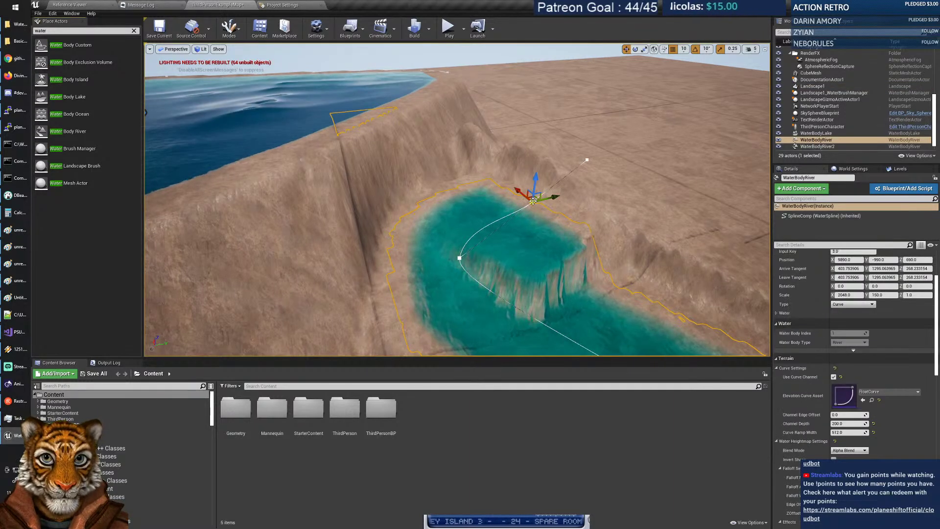
left_click_drag(522, 195, 341, 146)
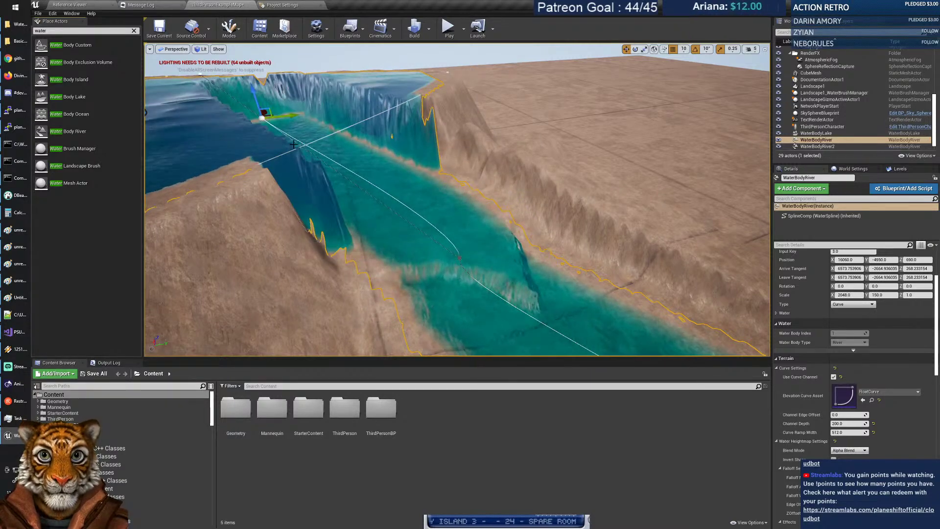
Reposition the river's end spline point just inside the lake's rim at X 12630 and Y -2970.
right_click_drag(294, 144, 201, 164)
key("s")
left_click_drag(442, 104, 410, 215)
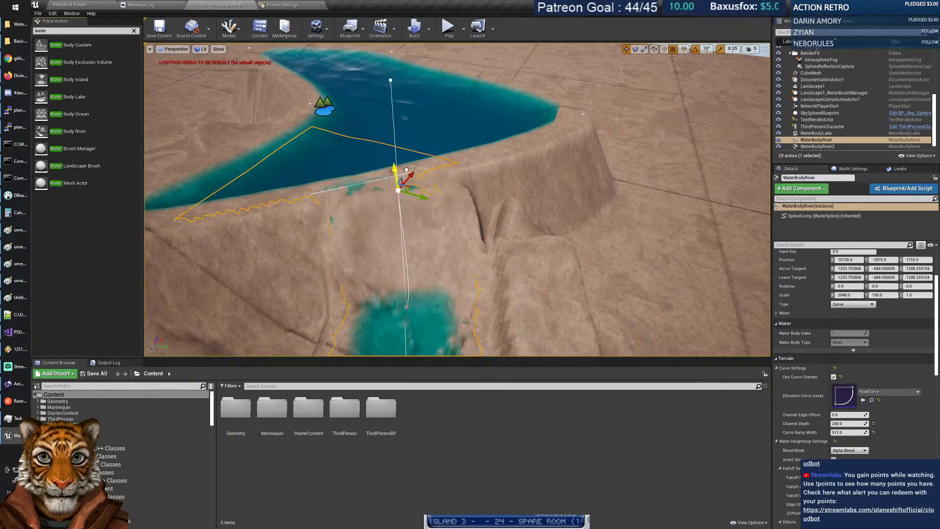
key("a")
right_click_drag(466, 194, 594, 190)
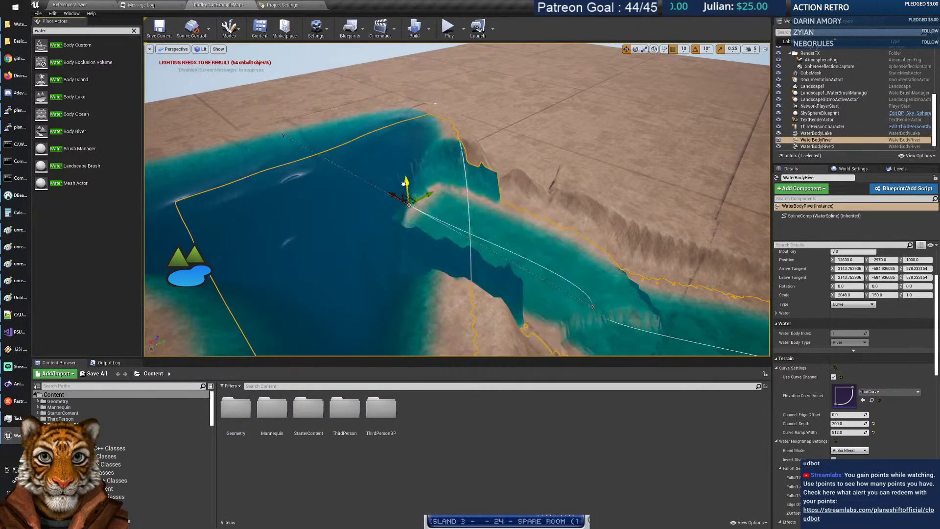
Raise the river's end spline point to Z 1790 so it meets the lake's water surface.
right_click_drag(455, 222, 394, 201)
key("d")
key("s")
mouse_move(454, 179)
right_mouse_down()
mouse_move(479, 221)
mouse_move(485, 191)
mouse_move(455, 179)
right_mouse_up()
left_click_drag(447, 177, 447, 127)
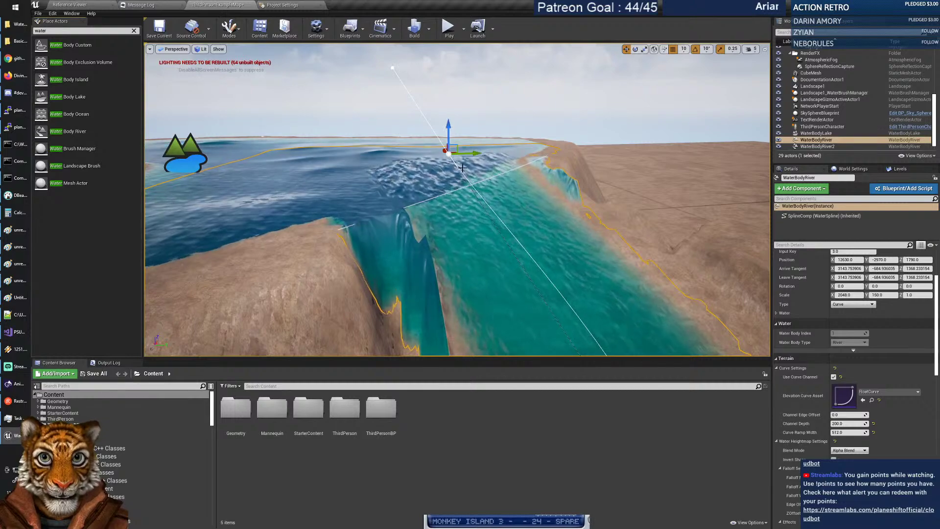
right_click_drag(447, 129, 403, 190)
key("w")
key("s")
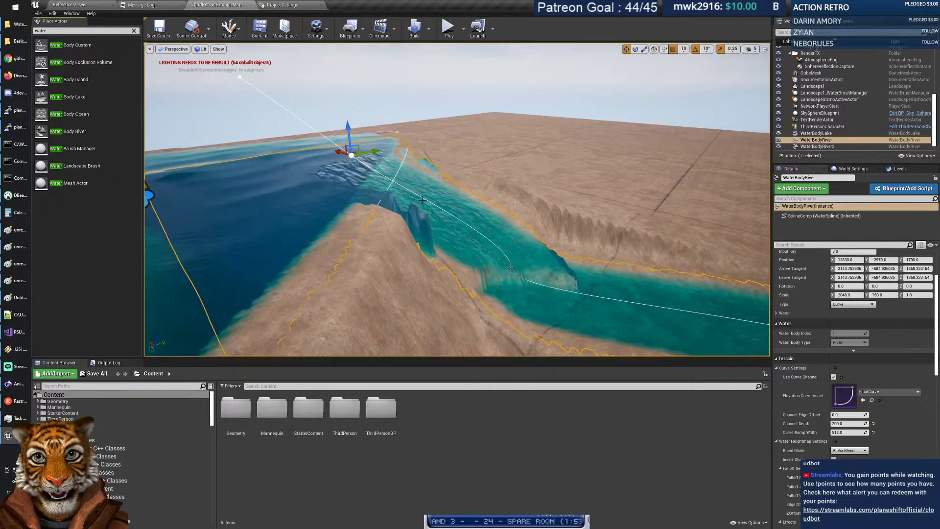
Add a spline point to the river between the lake and the lower channel and set its height to about Z 1841.
right_click(450, 213)
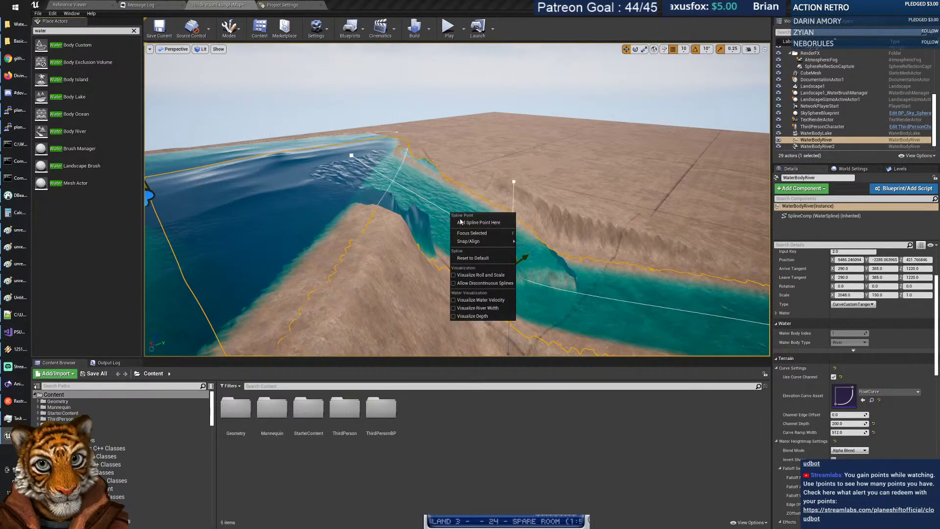
left_click(460, 222)
left_click_drag(449, 190, 448, 165)
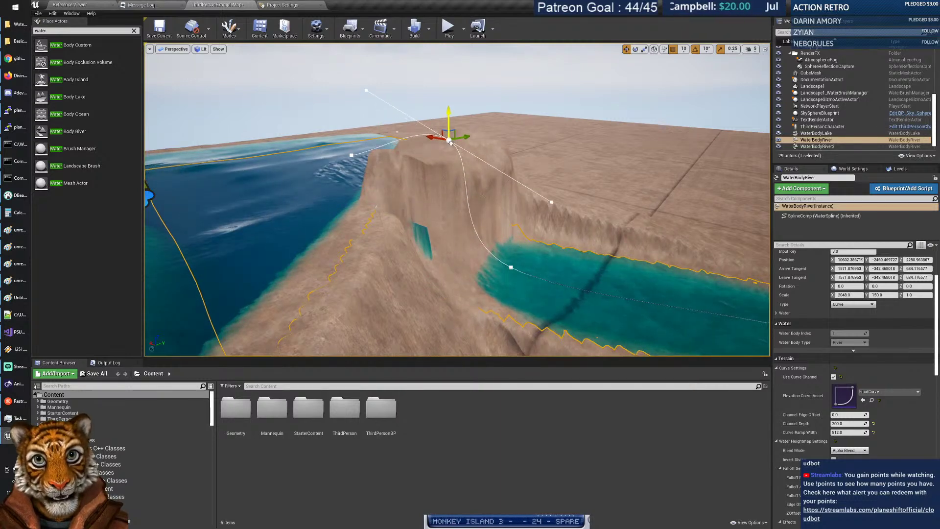
left_click_drag(450, 120, 450, 146)
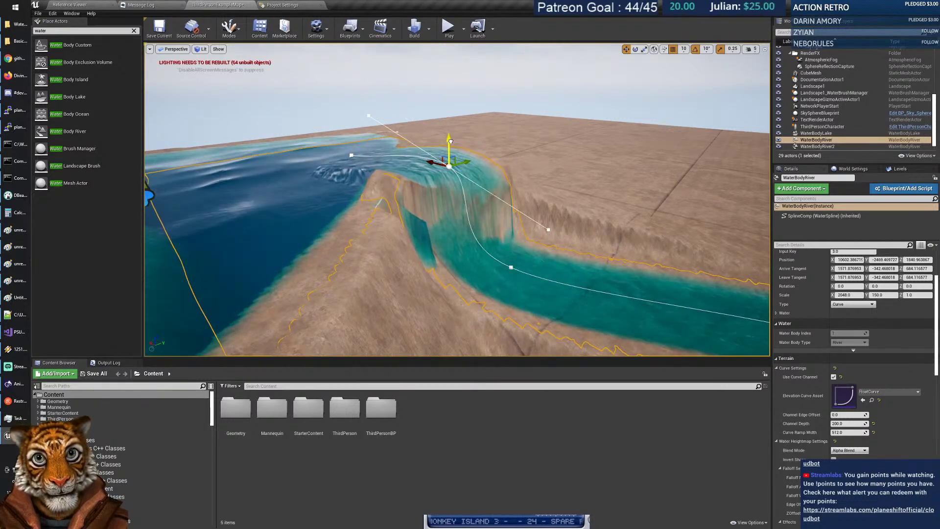
Move the river's spline point at the foot of the drop downstream to about X 7826, Z 882 to form a sloping channel.
mouse_move(509, 251)
right_mouse_down()
mouse_move(531, 270)
mouse_move(490, 267)
mouse_move(522, 262)
mouse_move(509, 251)
right_mouse_up()
key("s")
key("w")
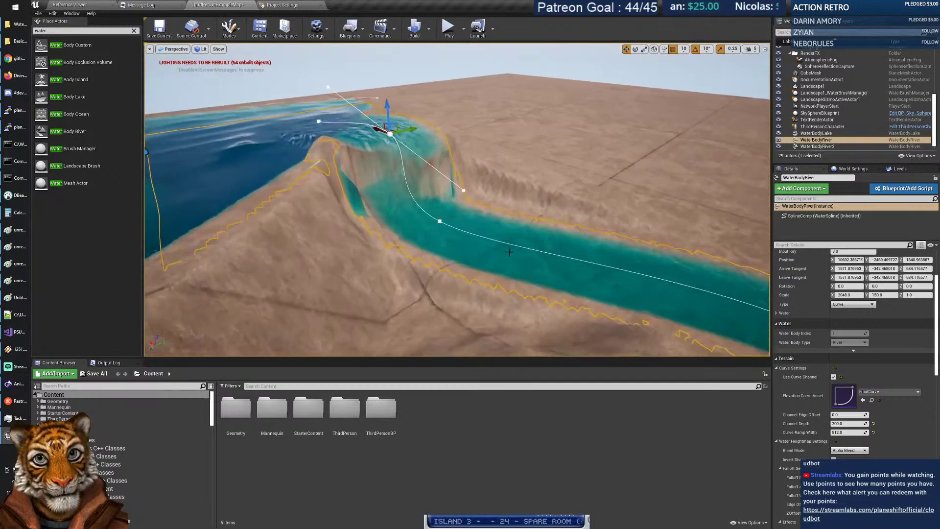
left_click(439, 221)
left_click_drag(420, 212, 509, 211)
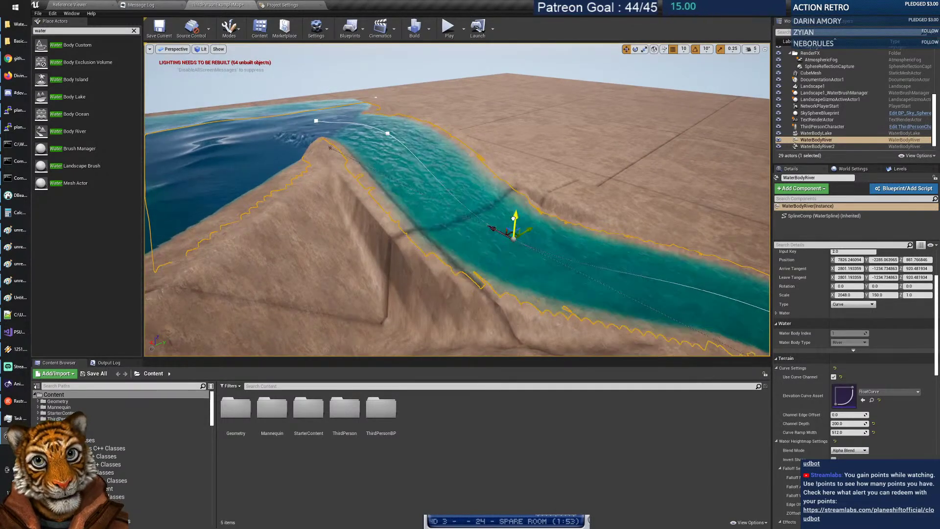
key("s")
right_click_drag(509, 211, 398, 200)
key("w")
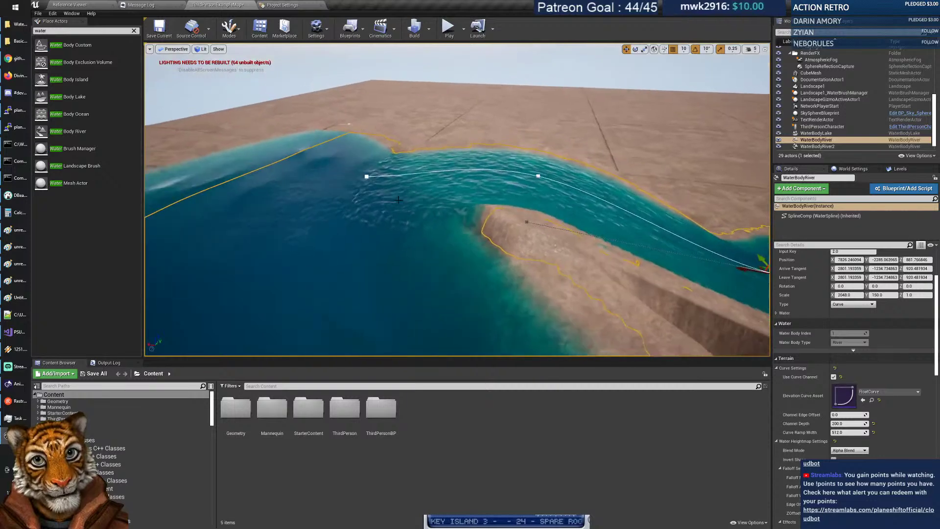
Lower the tangent of the river's spline point at the lake outlet to about Z -126 and set the end point's height to Z 1710.
left_click(538, 177)
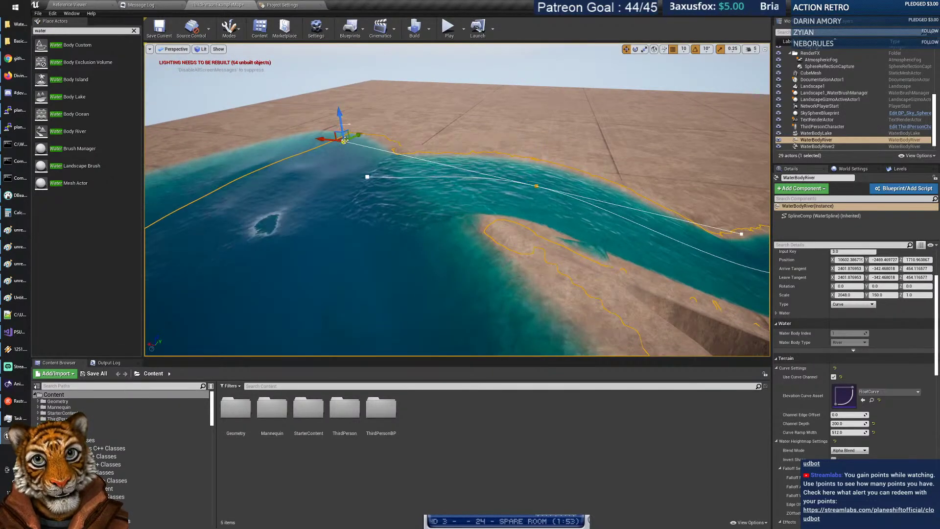
left_click_drag(340, 139, 340, 162)
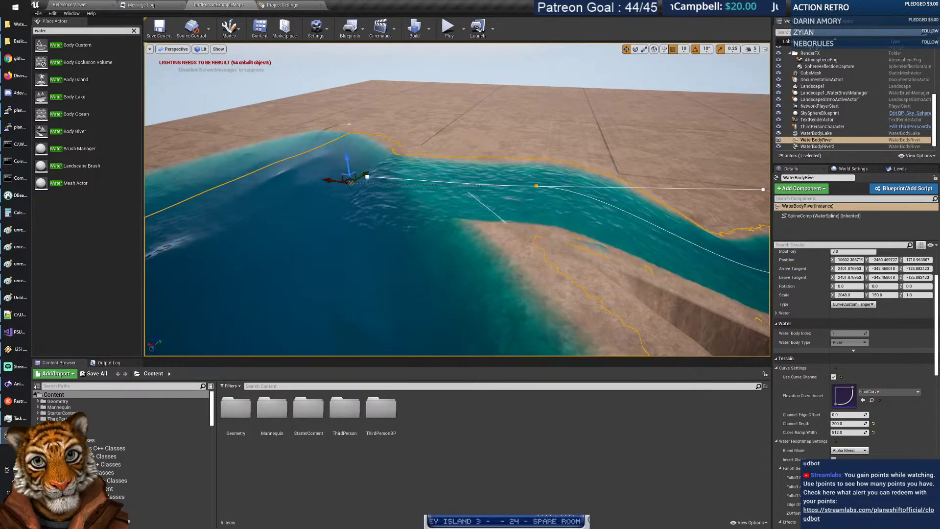
left_click(367, 176)
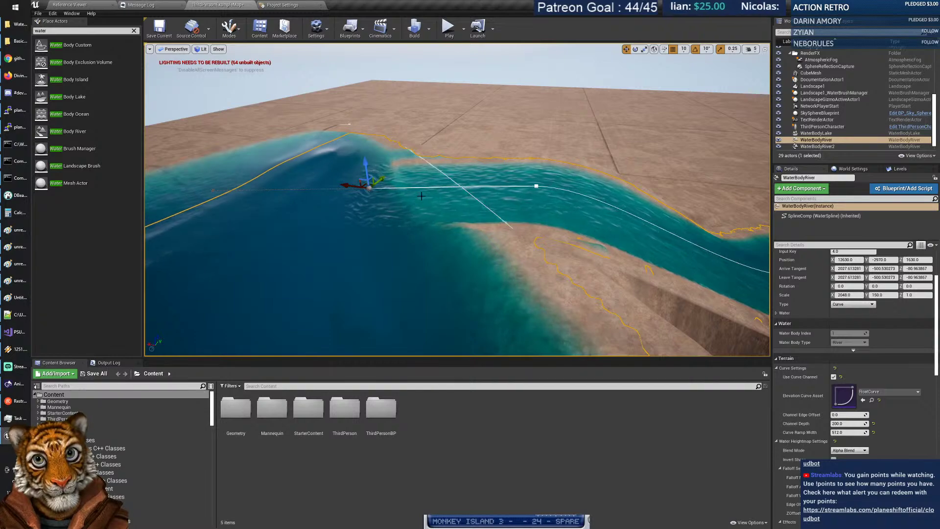
right_click_drag(421, 196, 421, 186)
left_click_drag(351, 203, 346, 184)
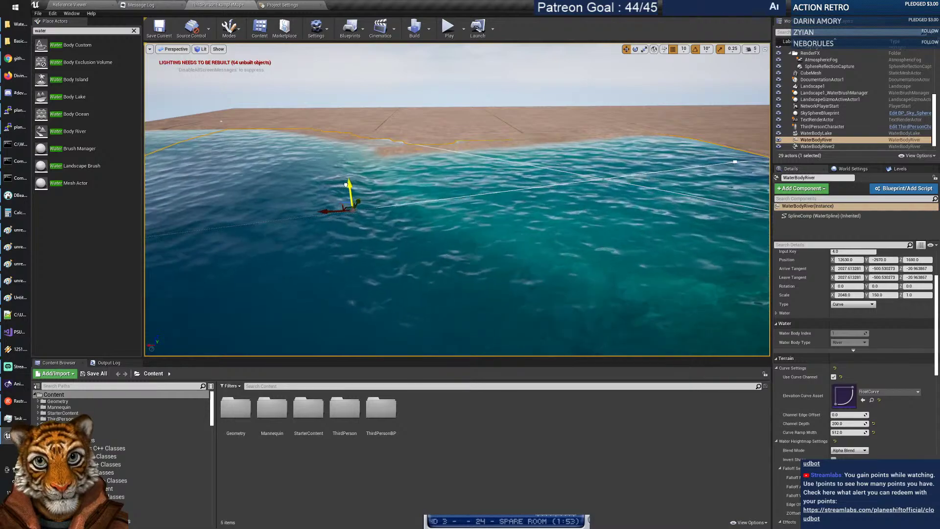
right_click_drag(346, 184, 397, 201)
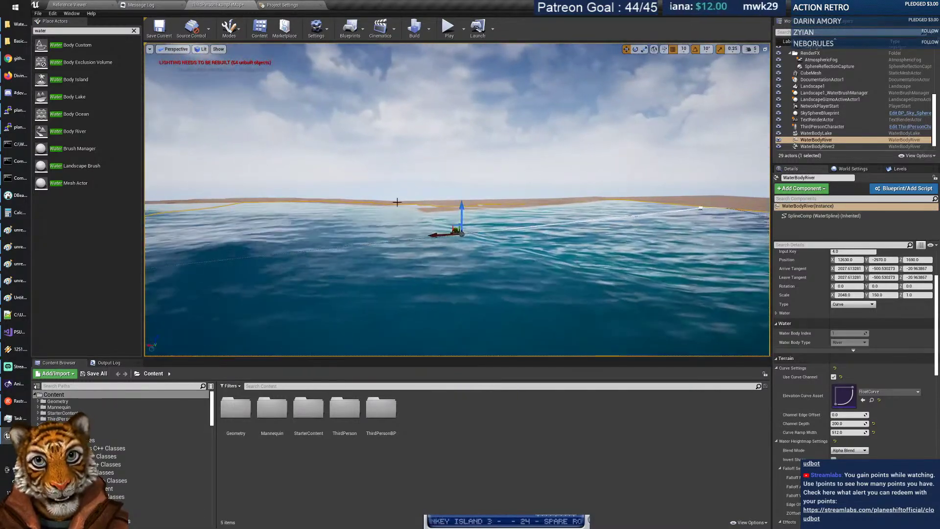
left_click_drag(460, 205, 460, 242)
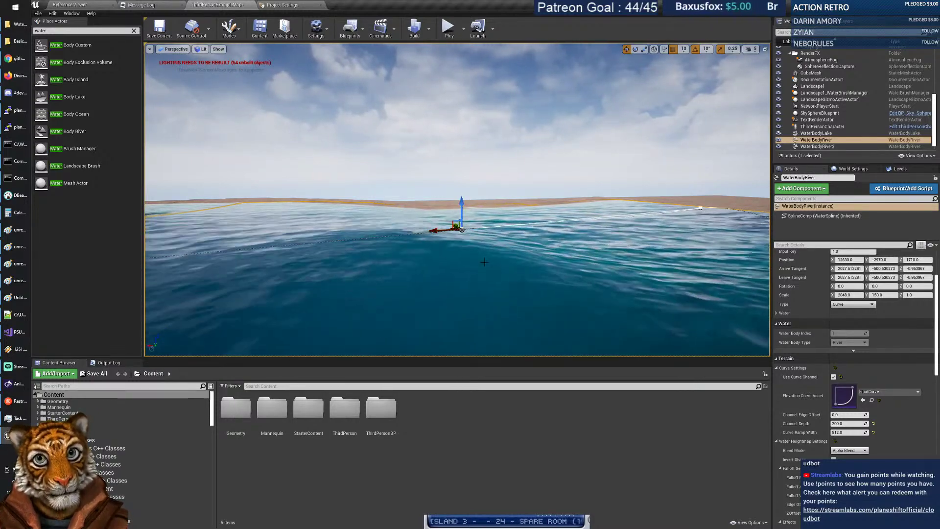
right_click_drag(482, 244, 528, 268)
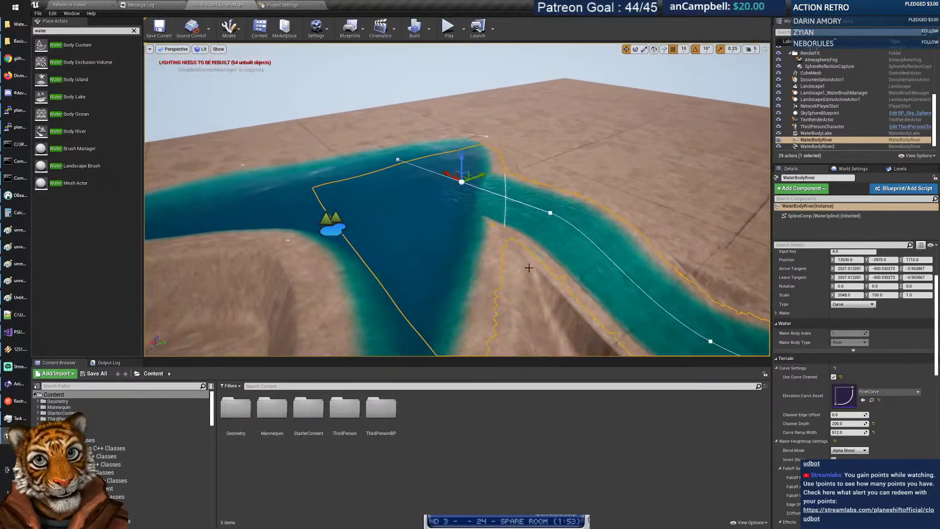
Try the Invert Shape option in the river's water heightmap settings and turn it off again.
left_click(608, 184)
right_click_drag(609, 184, 513, 181)
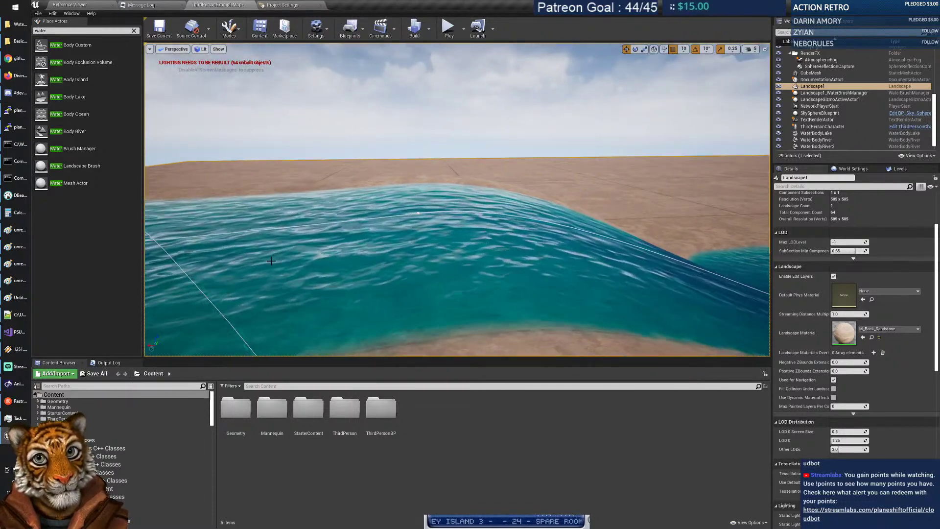
right_click_drag(314, 273, 349, 261)
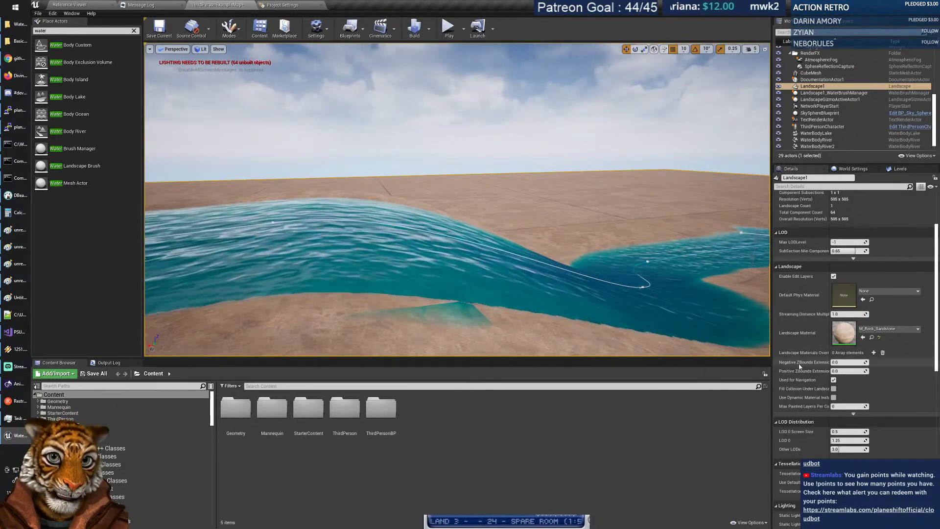
scroll(816, 383, "up", 3)
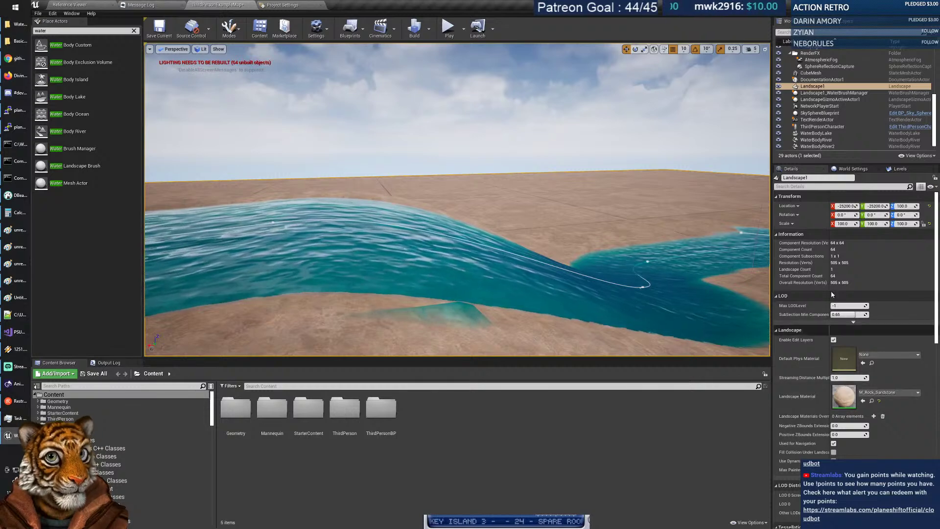
left_click(638, 286)
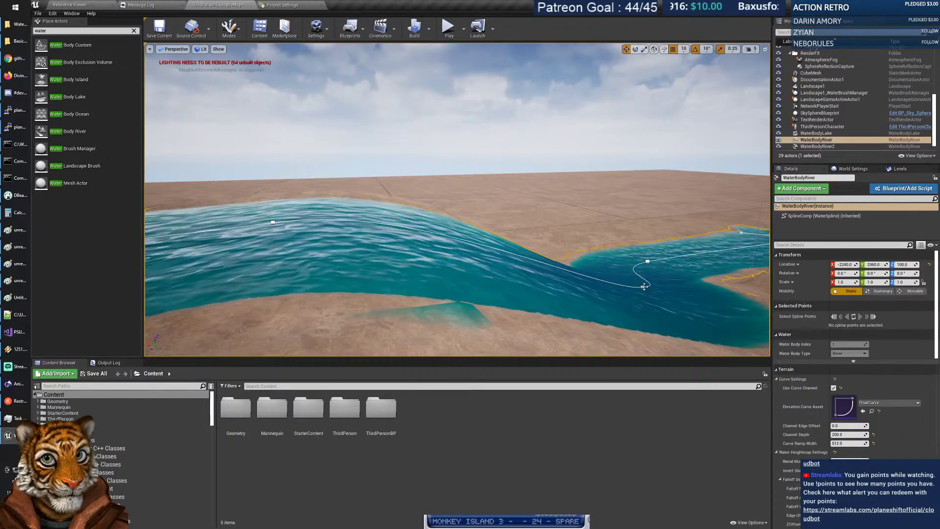
left_click(806, 244)
type("inver")
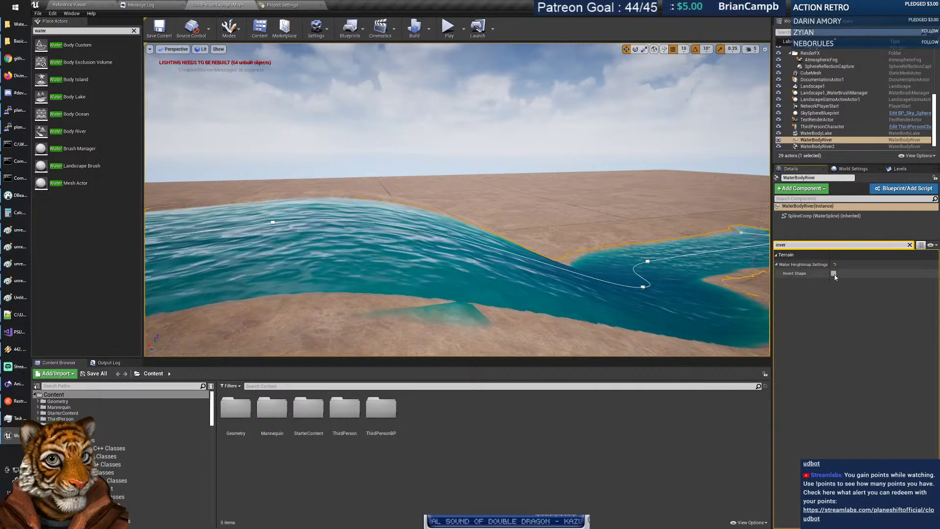
left_click(833, 273)
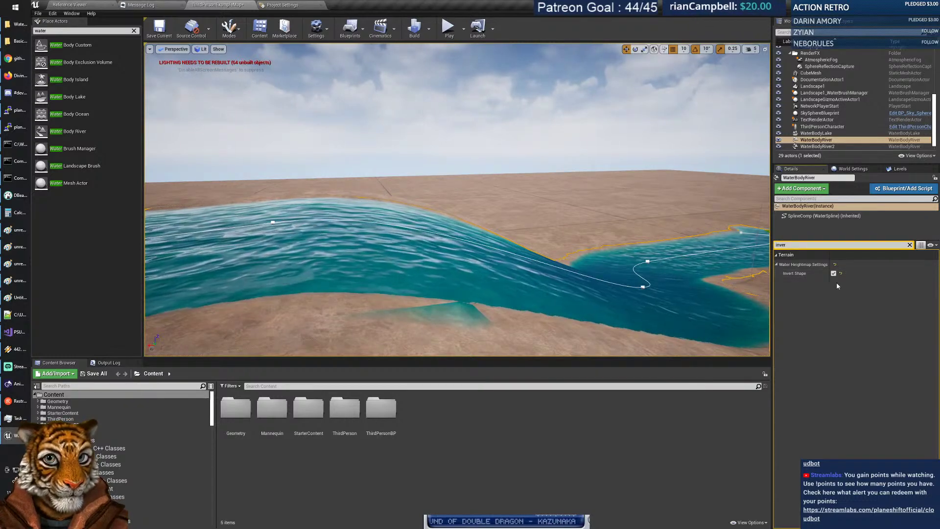
left_click(909, 245)
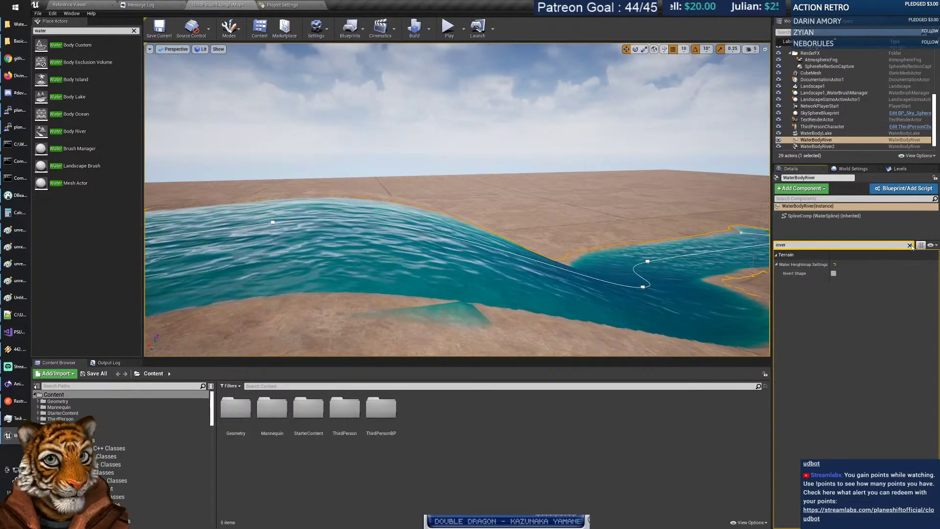
Try to rotate the river by its start spline point at the far end from the lake.
right_click_drag(612, 220, 625, 286)
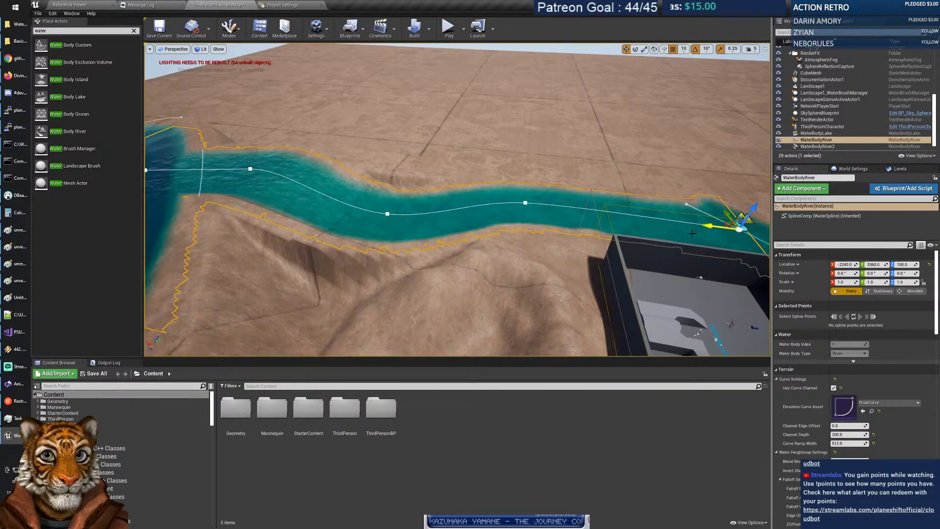
left_click(550, 206)
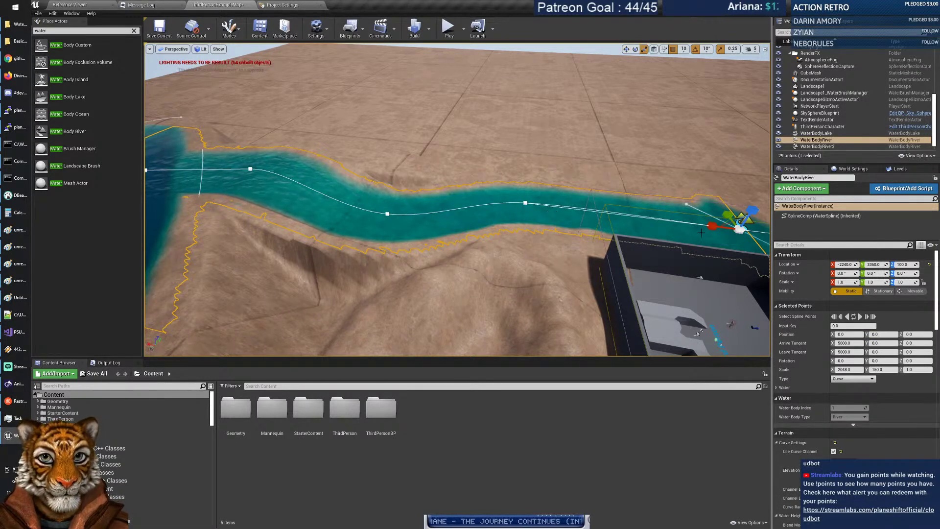
key("e")
left_click_drag(706, 236, 714, 274)
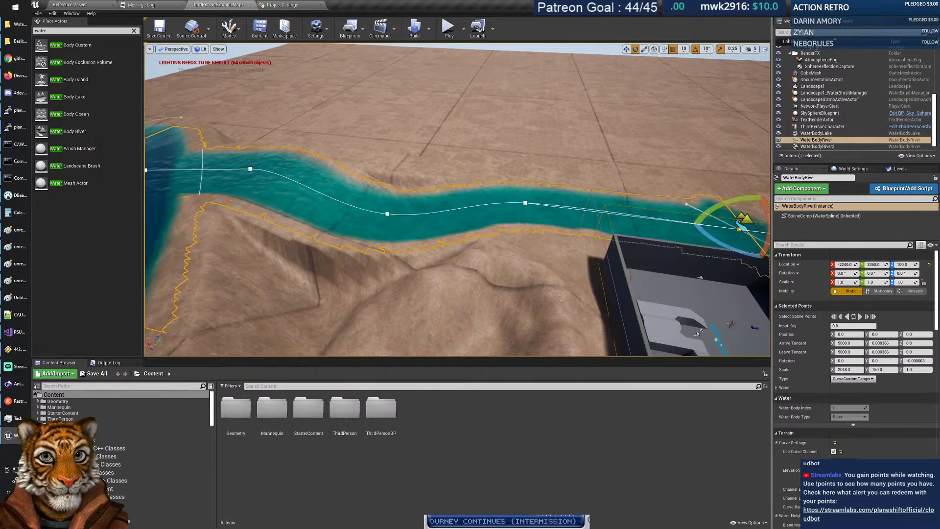
Rotate the whole river actor to -150° around Z and move it to X 8270, Y 1820 so it starts beside the lake.
left_click(561, 205)
left_click(561, 205)
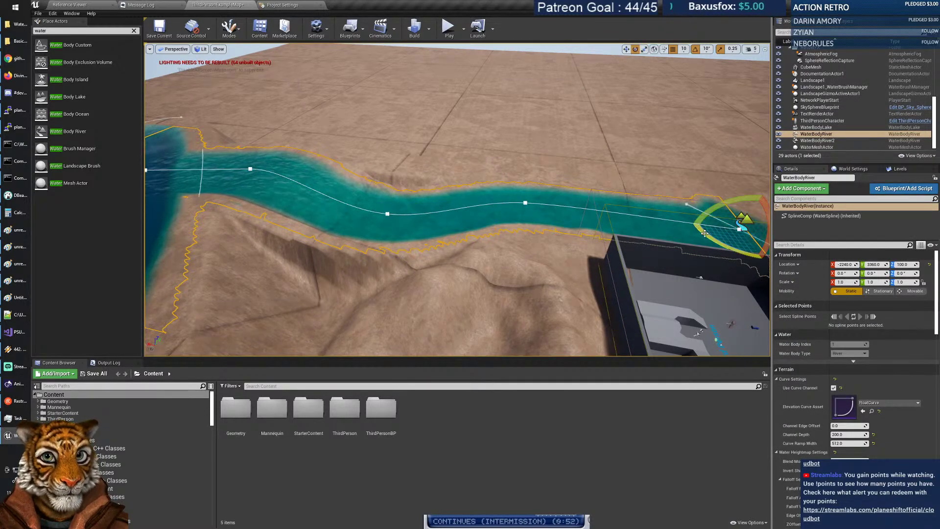
left_click_drag(704, 232, 716, 248)
mouse_move(715, 240)
right_mouse_down()
mouse_move(668, 239)
mouse_move(710, 240)
right_mouse_up()
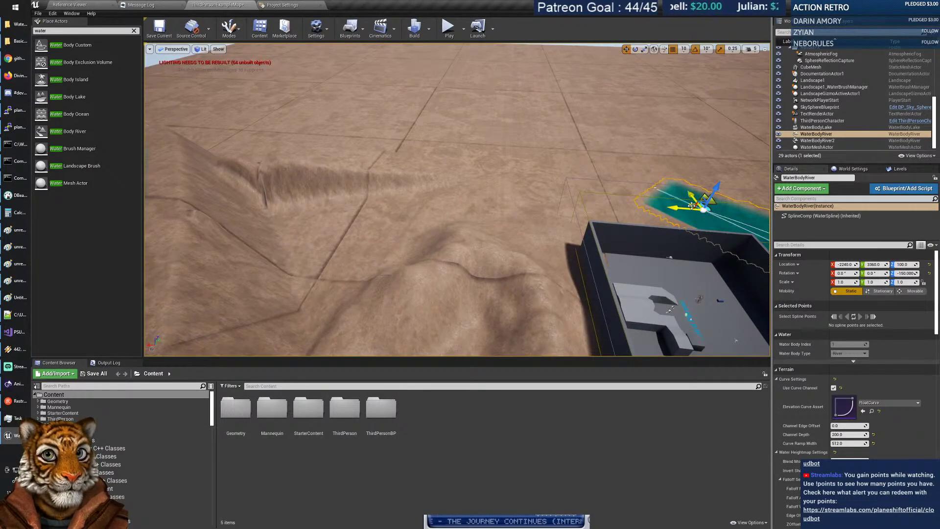
left_click_drag(683, 202, 310, 220)
Set the height of the river's second spline point to Z 940.
right_click_drag(311, 220, 277, 195)
key("s")
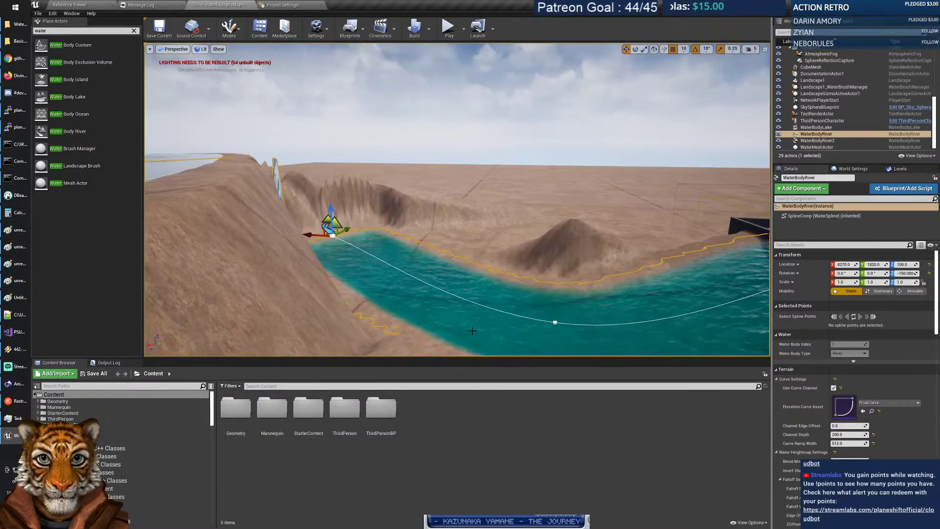
left_click(556, 324)
left_click_drag(558, 310, 571, 222)
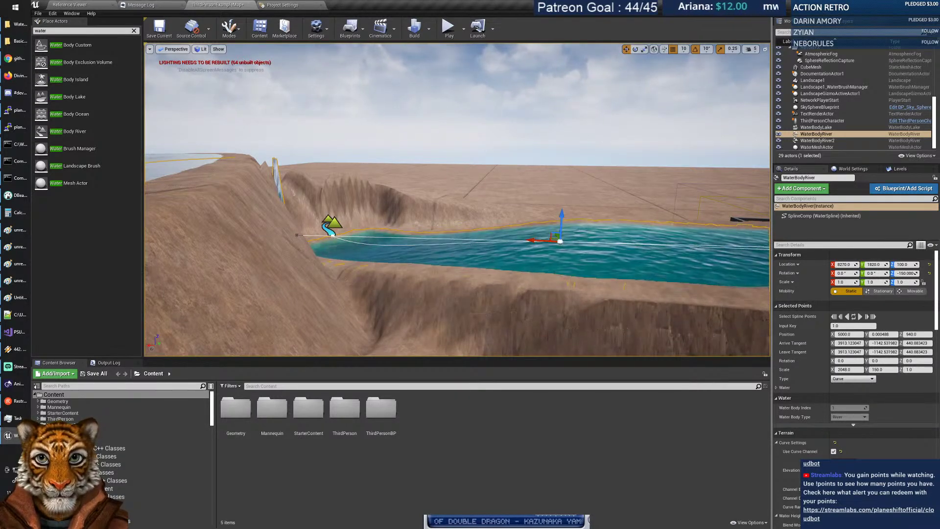
Move the river's start spline point up to the lake's edge at about X -434, Y 1729 and Z 1730.
left_click(333, 234)
left_click_drag(333, 183, 327, 136)
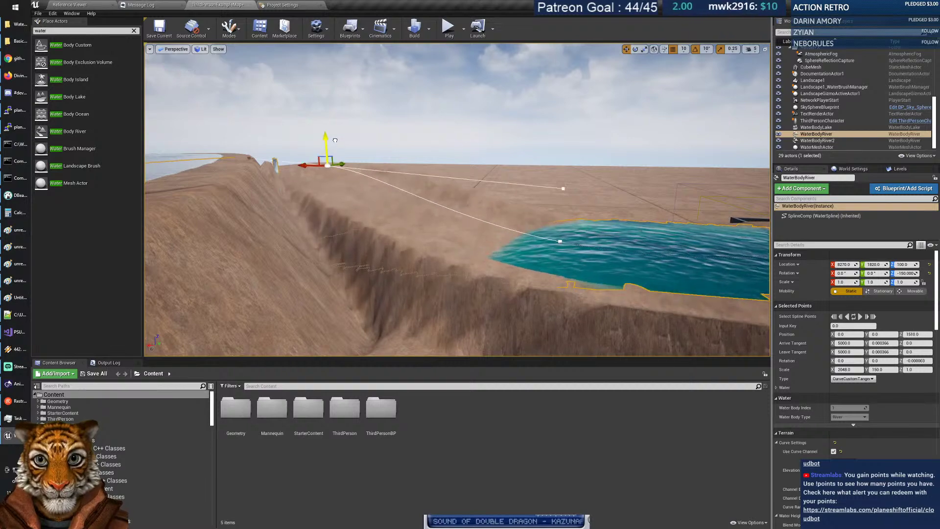
right_click_drag(327, 137, 293, 157)
key("w")
key("d")
key("s")
key("a")
left_click_drag(520, 191, 398, 157)
right_click_drag(398, 157, 359, 127)
key("w")
key("w")
key("s")
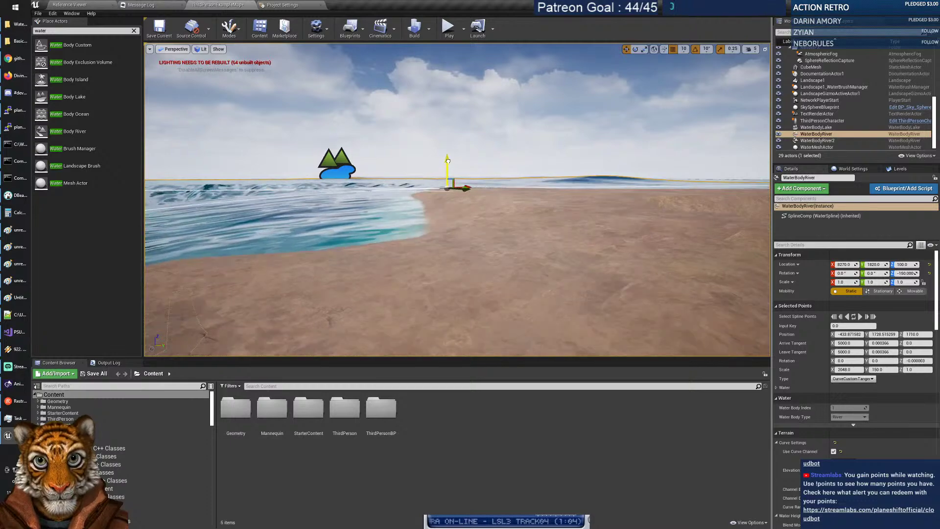
left_click_drag(448, 159, 448, 157)
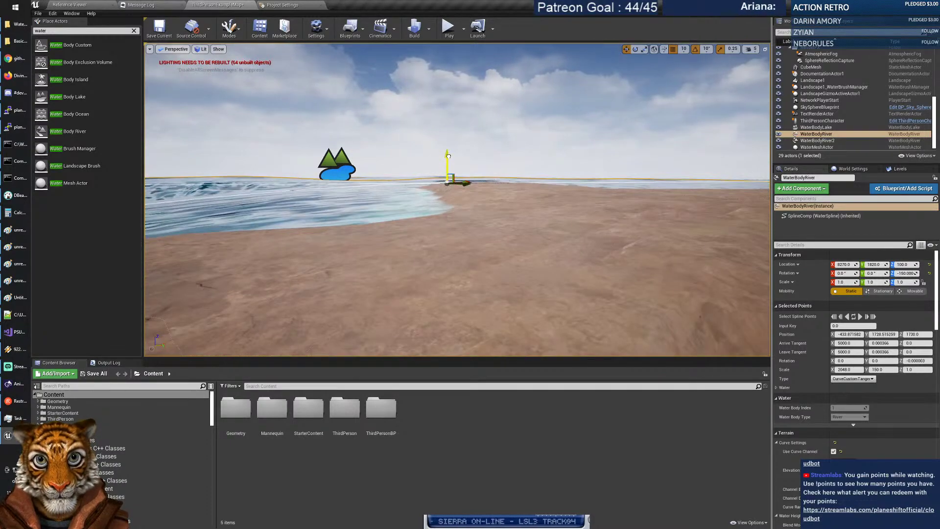
Swing the start point's tangent to about X 1881, Y -2841 so the river bends out of the lake.
right_click_drag(400, 190, 534, 181)
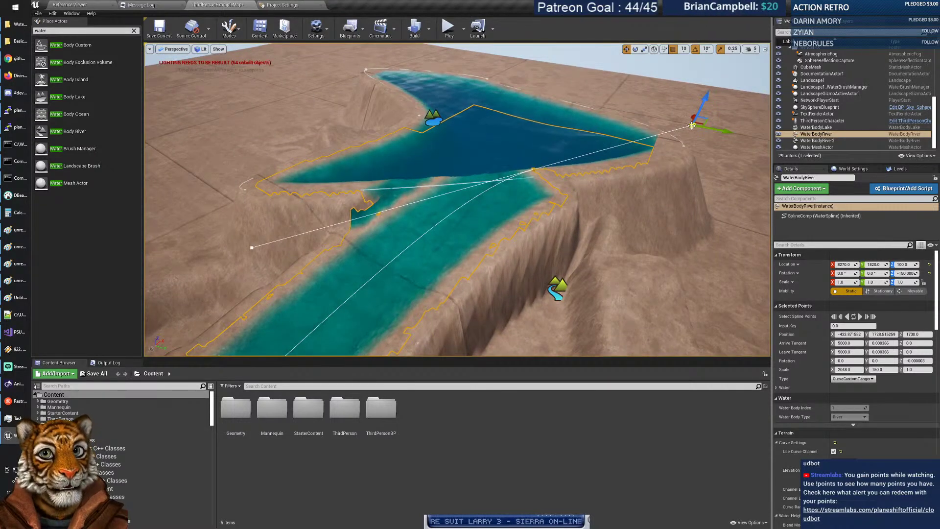
left_click_drag(700, 124, 531, 103)
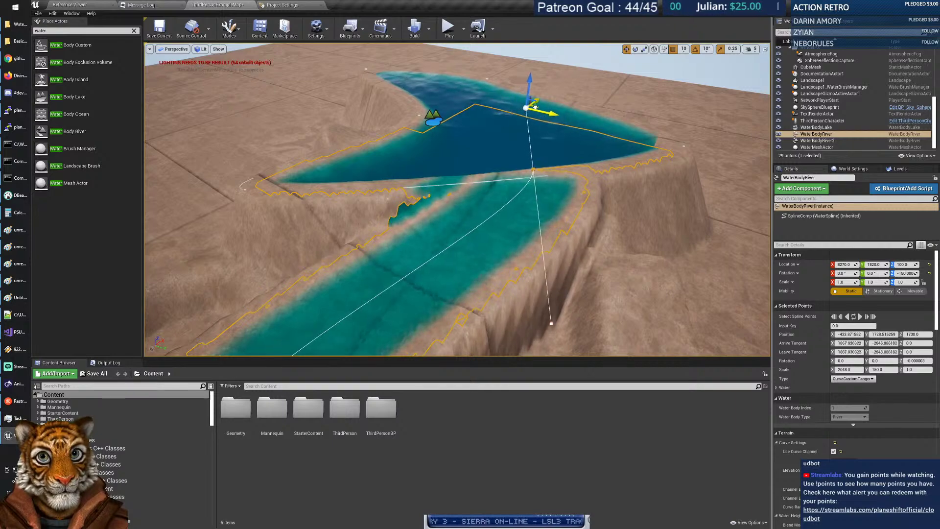
right_click_drag(473, 203, 473, 230)
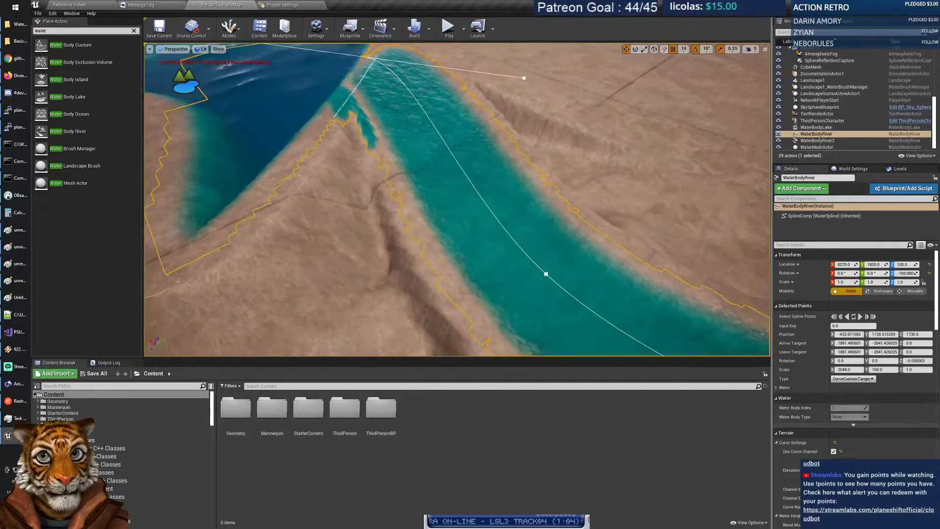
Move the second spline point to about X 4025, Y -1689 and the start point farther into the lake at about X -793, Y 2386.
left_click(542, 273)
left_click_drag(566, 259, 636, 198)
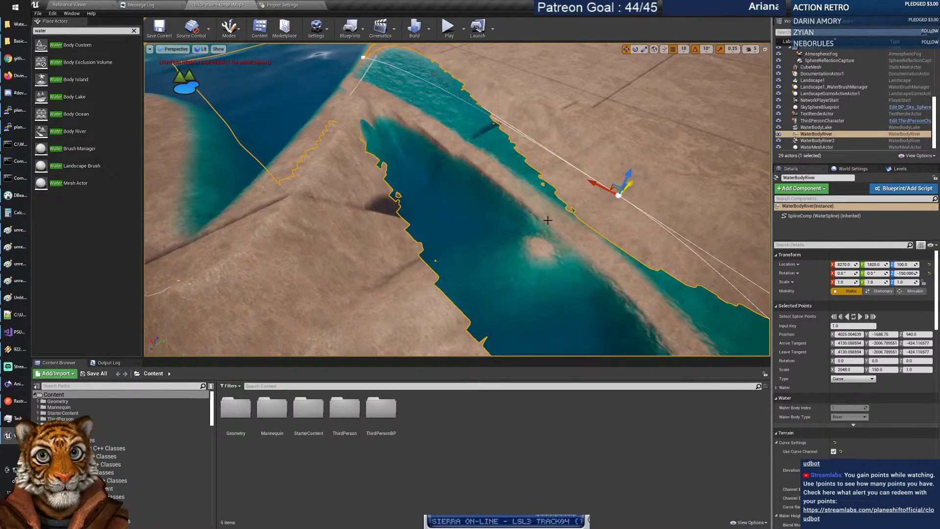
right_click_drag(534, 216, 607, 219)
left_click(429, 169)
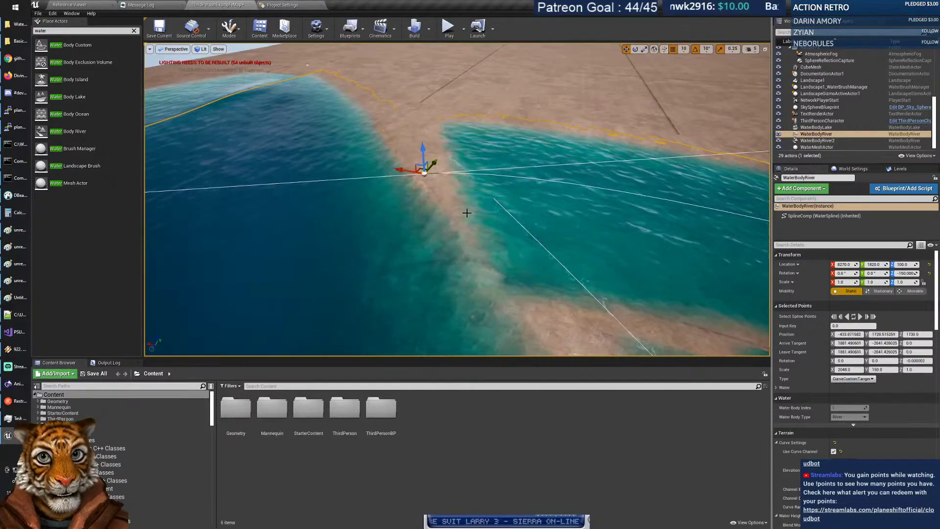
right_click_drag(466, 213, 430, 212)
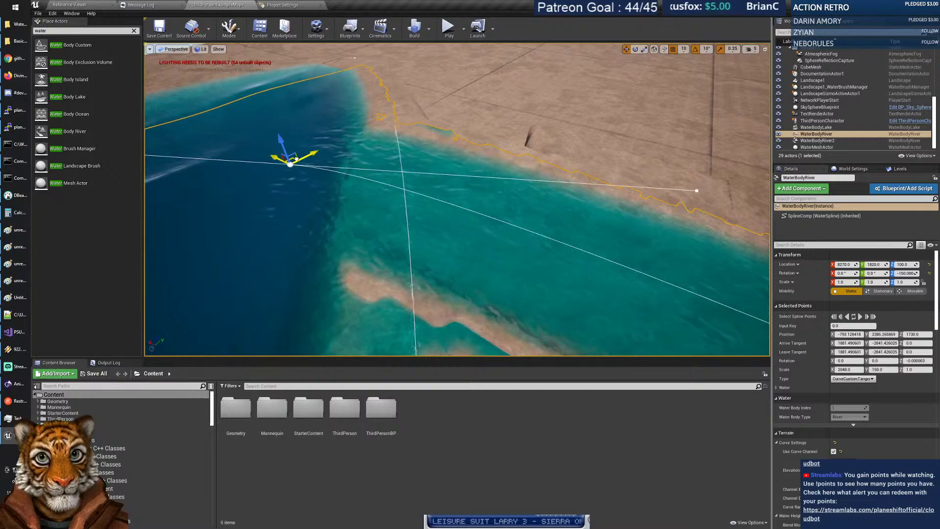
Add a spline point to the river between its start and second points, at about X 322, Y 1170.
right_click_drag(360, 238, 373, 219)
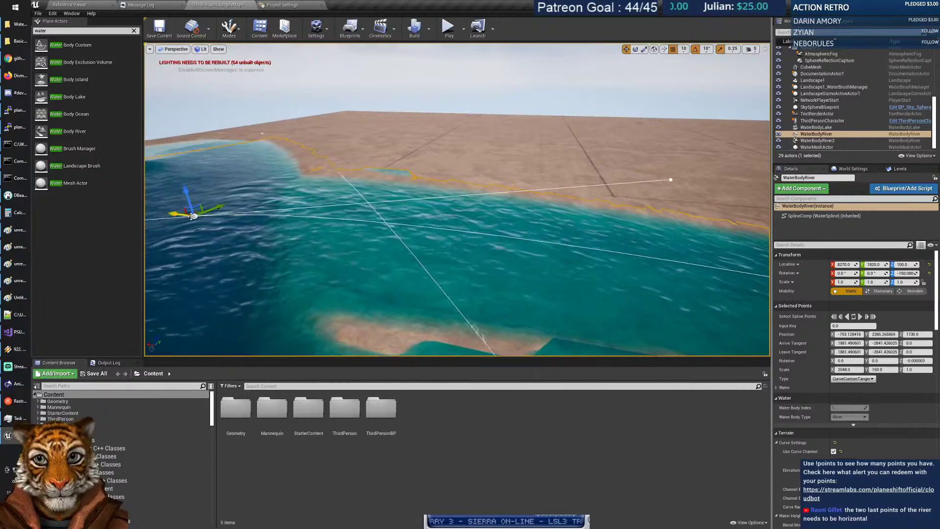
right_click(470, 235)
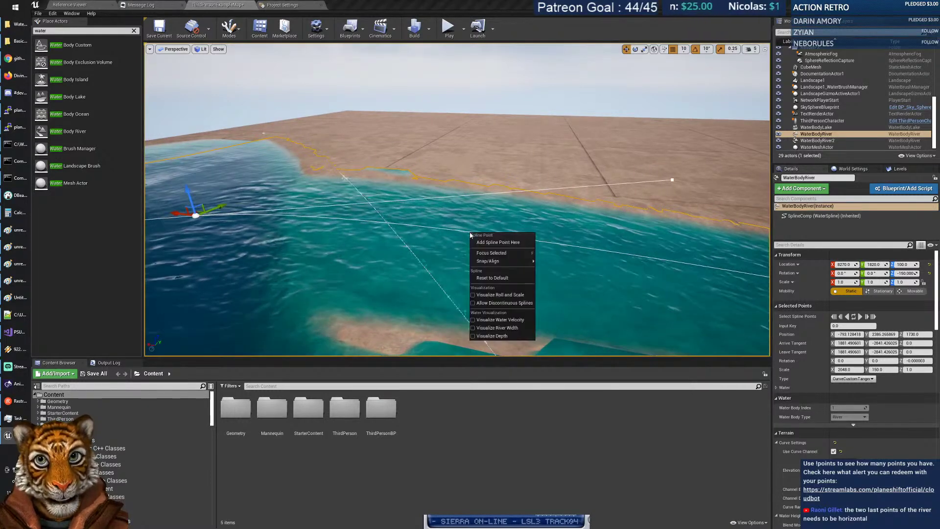
left_click(487, 243)
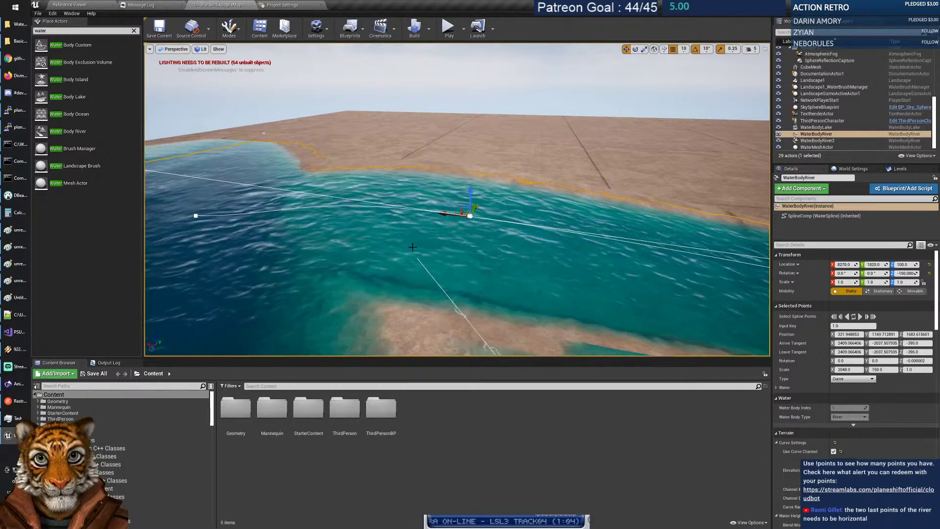
Raise the added spline point to about Z 1724 and level its tangent to about Z 35.
right_click_drag(488, 243, 461, 247)
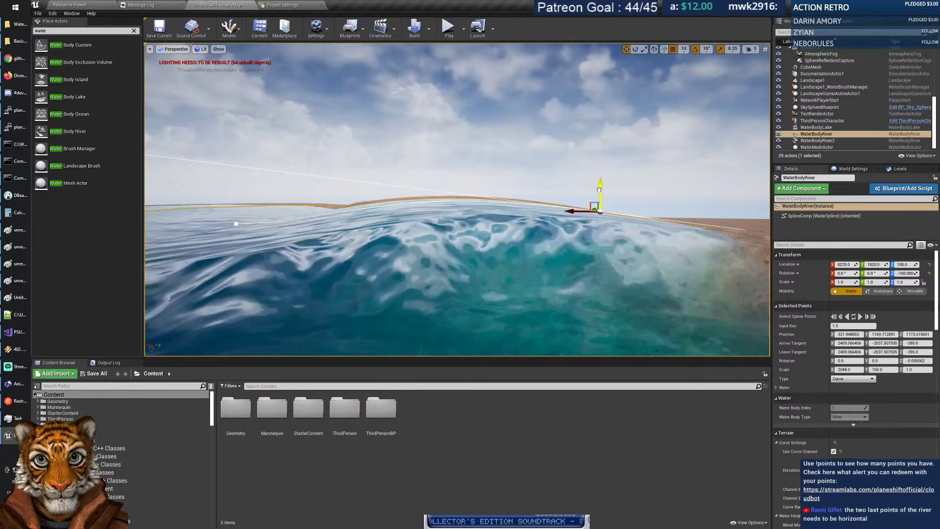
right_click_drag(286, 173, 235, 174)
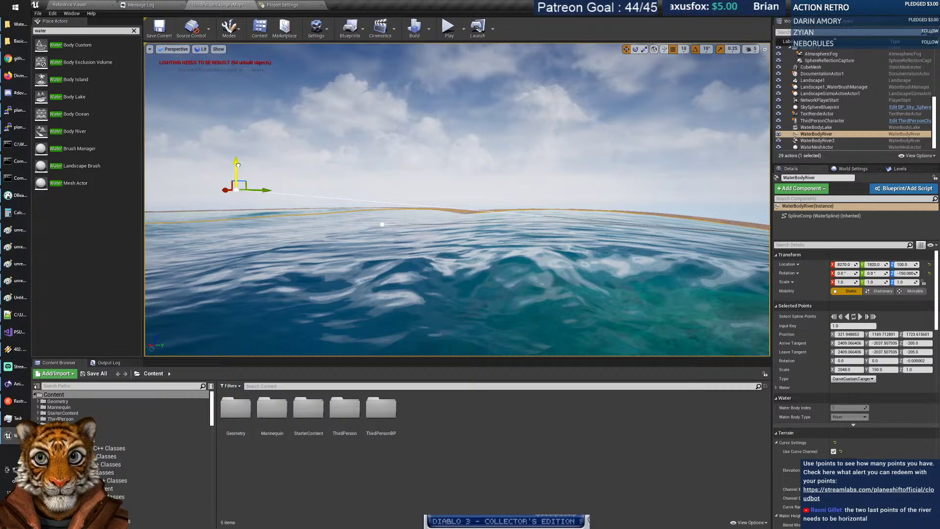
left_click_drag(238, 165, 239, 242)
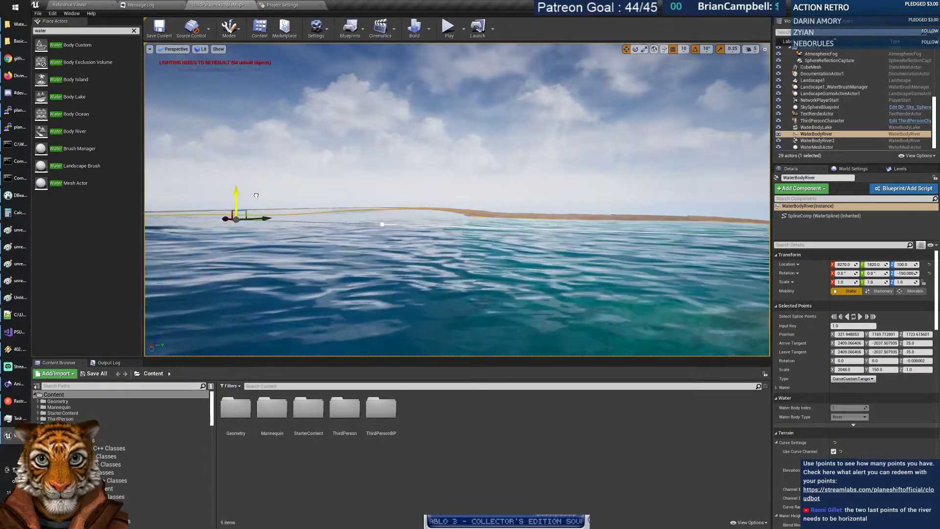
Lower the river's second-to-last spline point to about Z -369 and its end point to Z -400.
right_click_drag(432, 250, 544, 276)
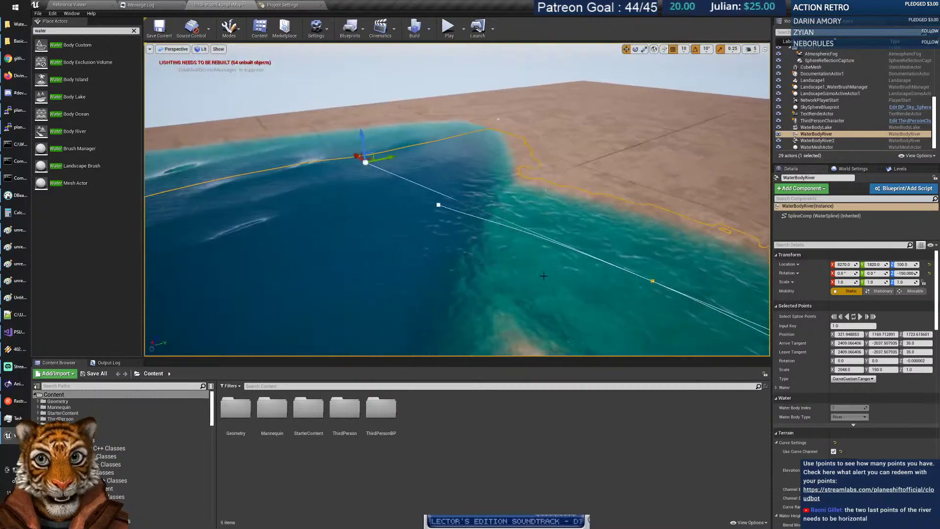
right_click_drag(556, 235, 444, 186)
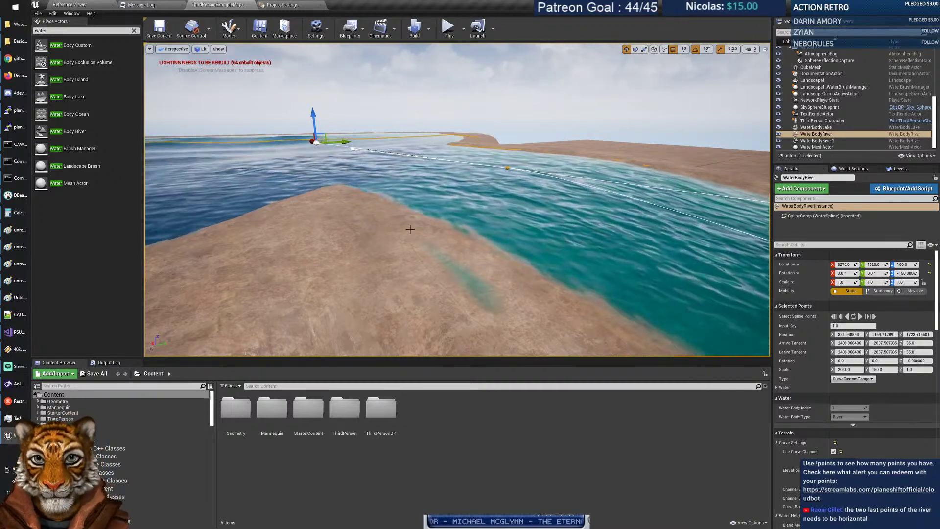
right_click_drag(409, 229, 421, 210)
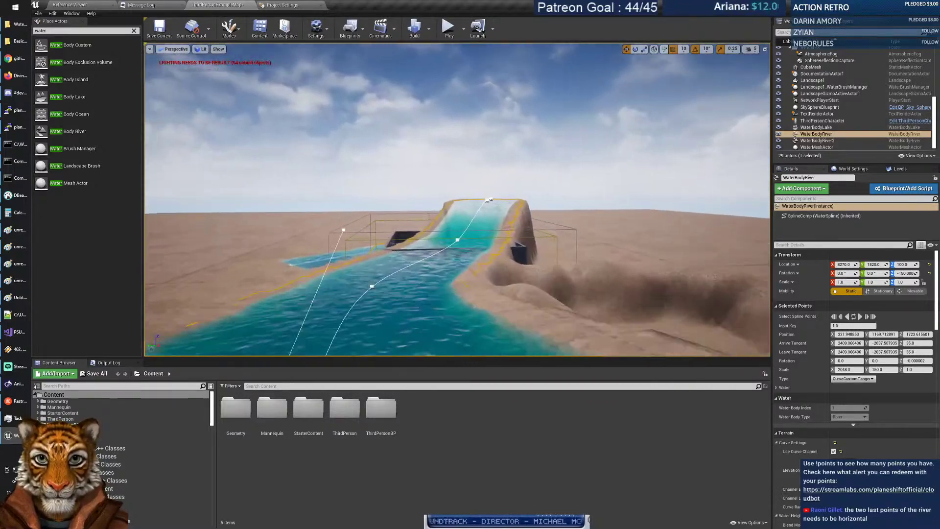
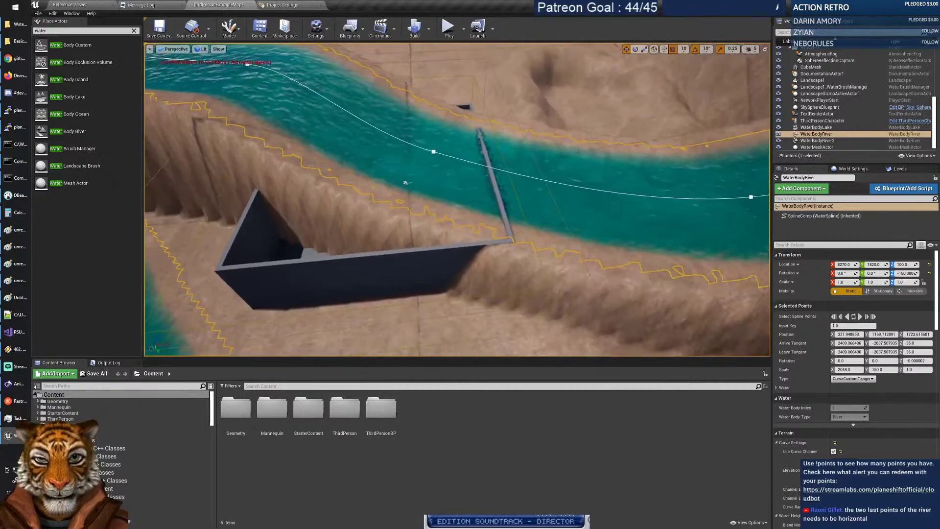
middle_click_drag(404, 182, 478, 247)
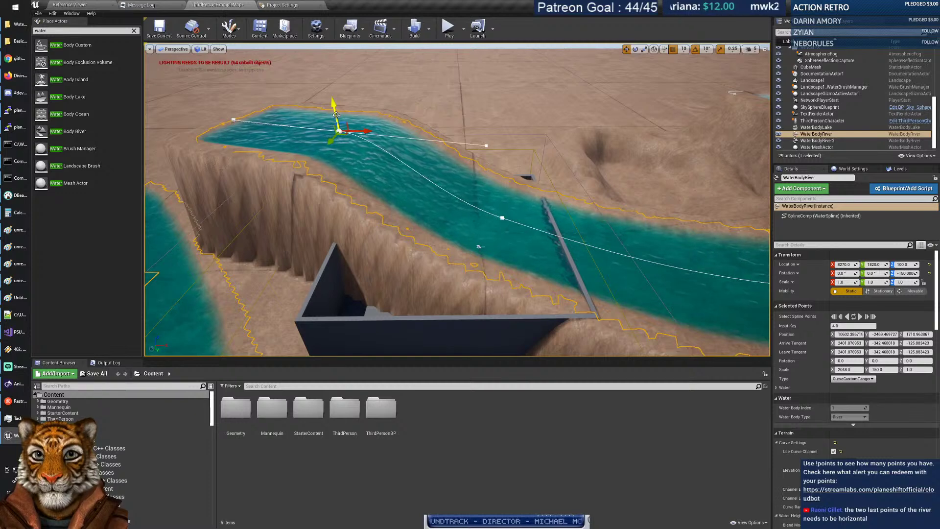
left_click_drag(341, 215, 341, 217)
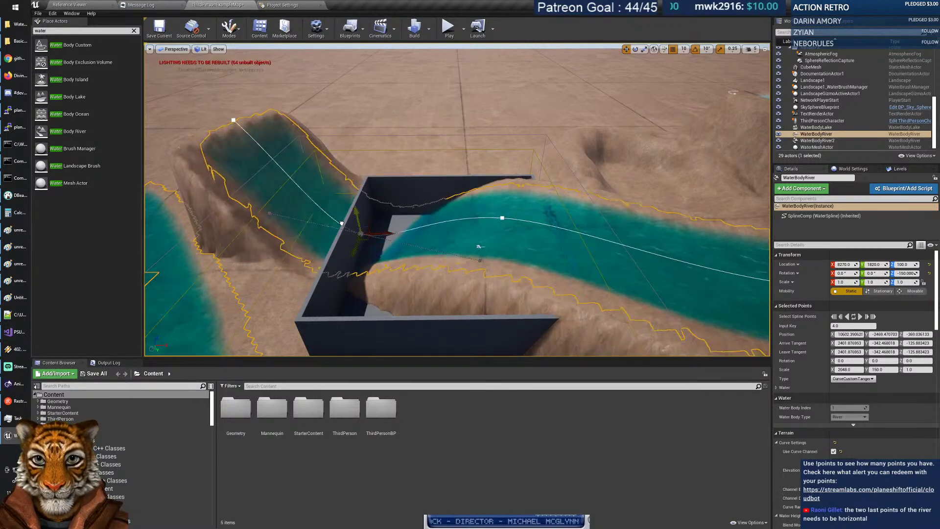
left_click(233, 120)
left_click_drag(230, 96, 247, 199)
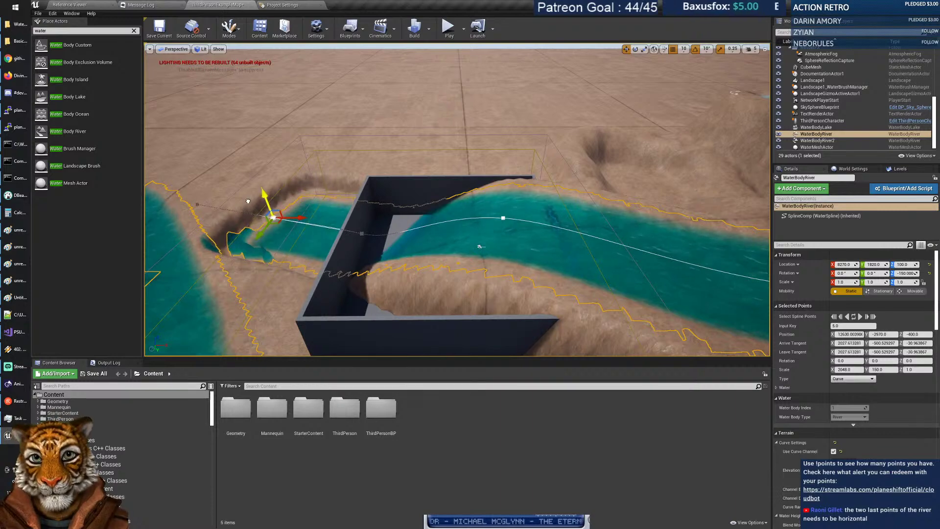
Play the level in a new editor window and maximize the preview.
left_click_drag(524, 278, 585, 284, "alt")
left_click_drag(452, 221, 529, 226)
mouse_move(418, 101)
right_mouse_down()
mouse_move(434, 119)
mouse_move(418, 101)
right_mouse_up()
left_click(449, 27)
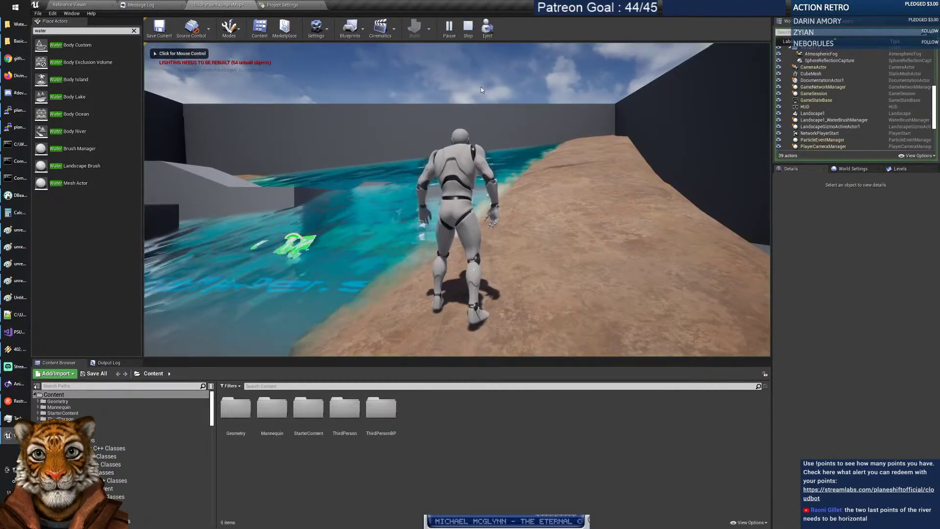
left_click(470, 31)
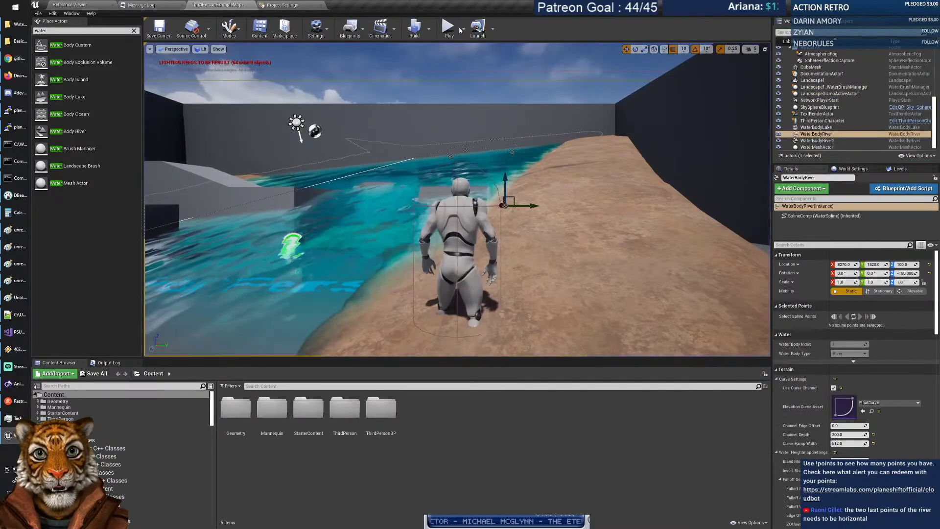
left_click(463, 28)
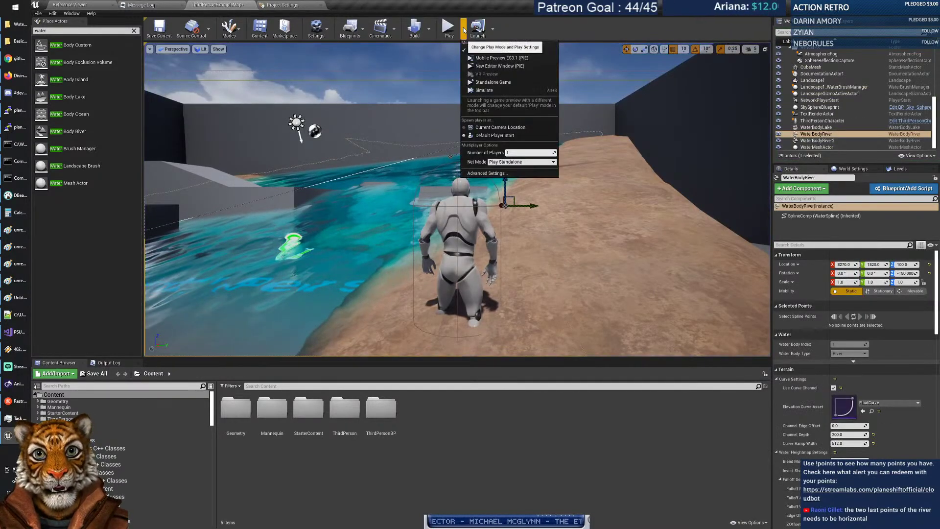
left_click(499, 66)
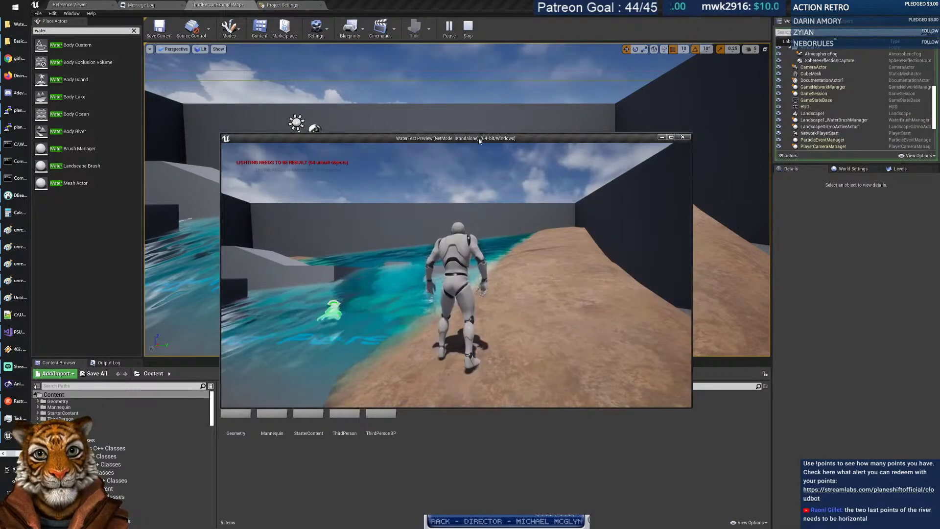
double_click(479, 139)
Run the character into the river inside the walled arena to inspect the water surface and underwater view.
key("w")
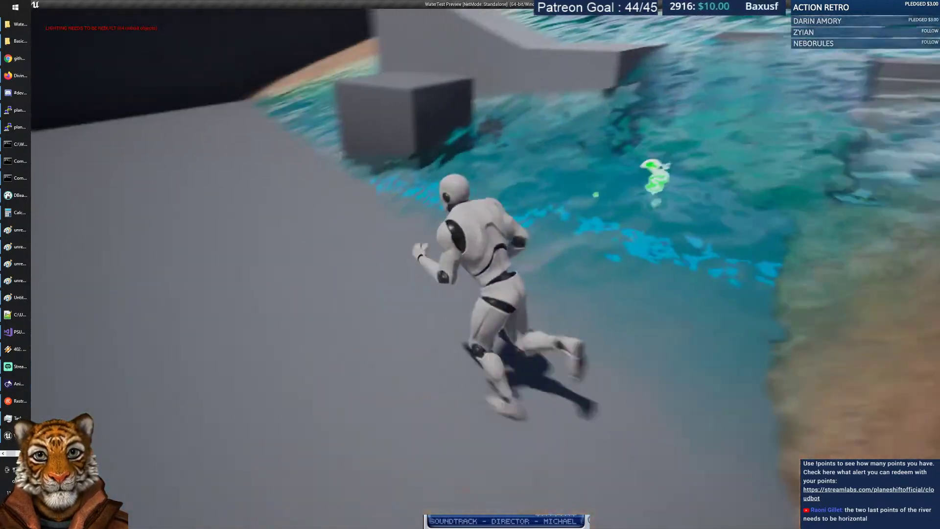
key("w")
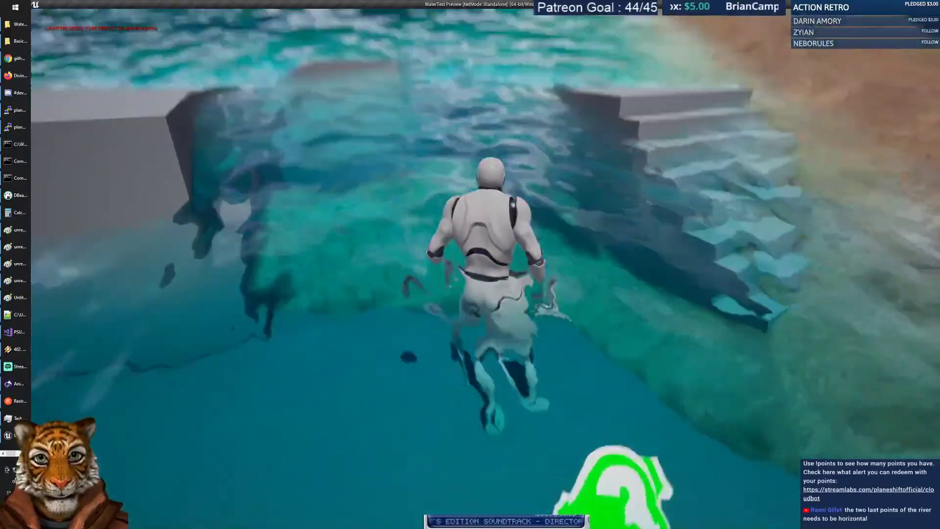
key("w")
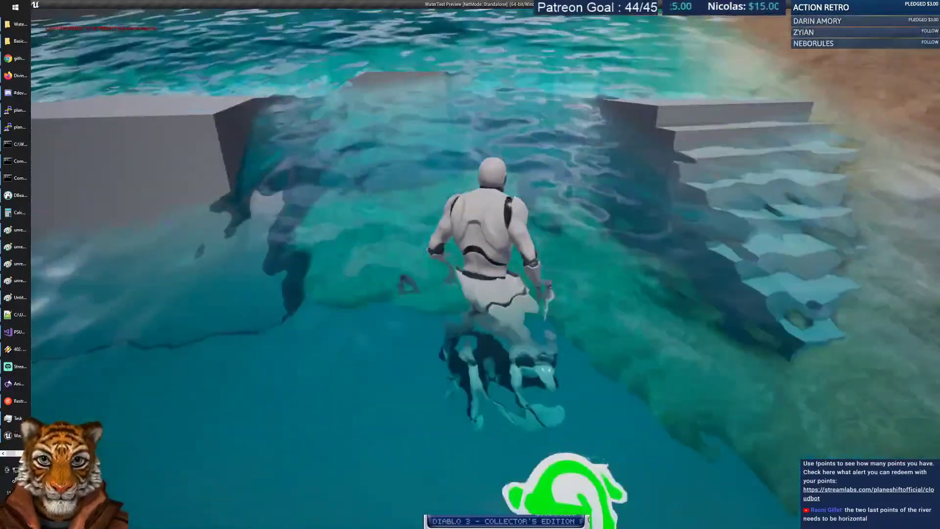
key("w")
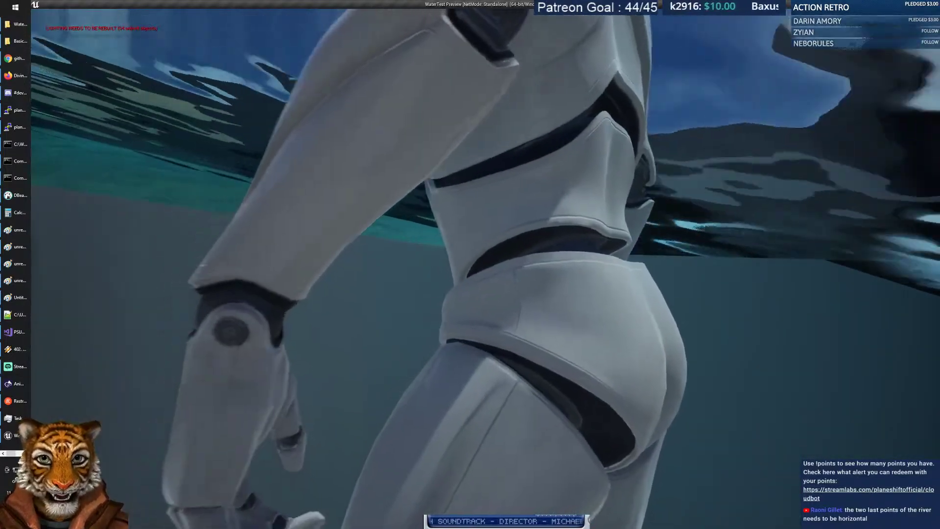
key("w")
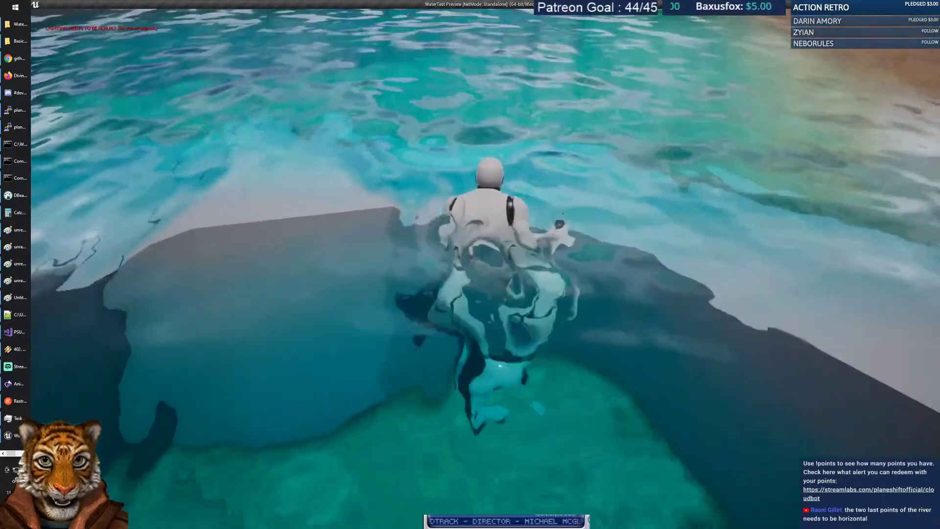
key("w")
key("space")
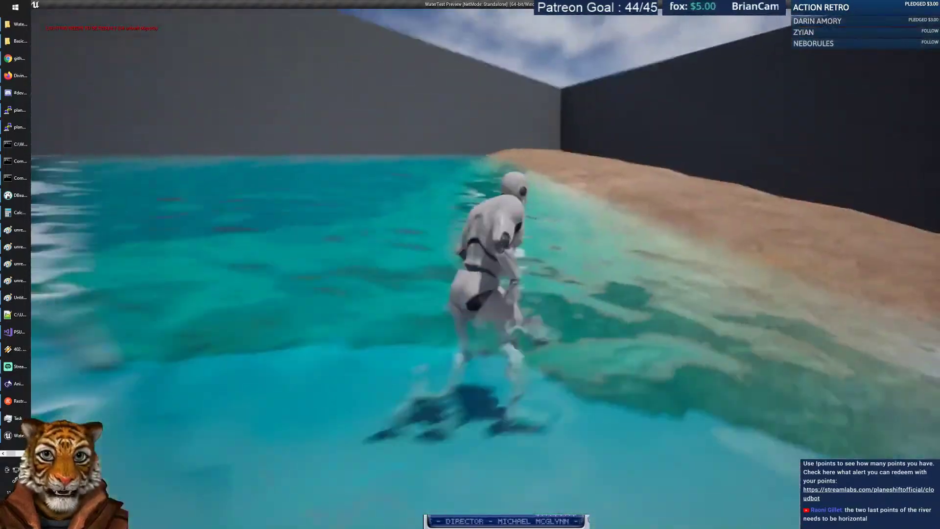
Jump the character along the arena wall to examine the river upstream, and end the preview.
key("space")
key("w")
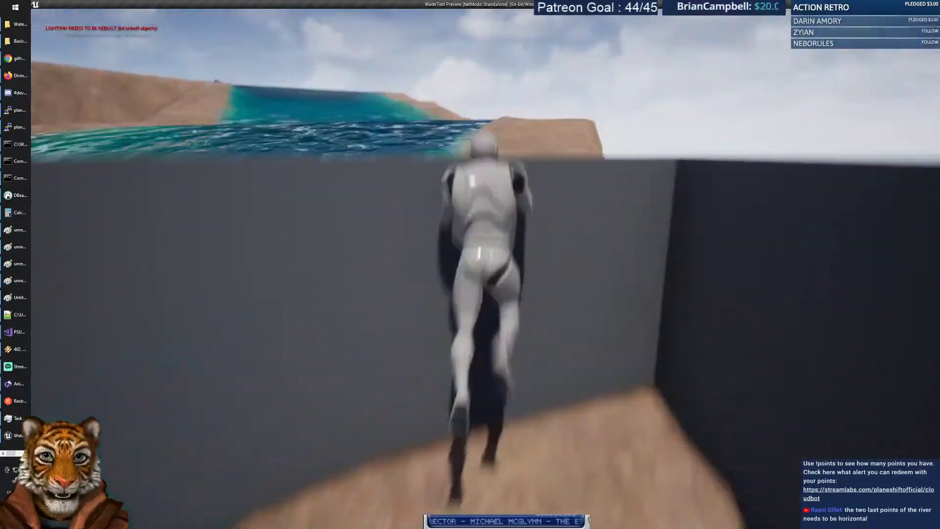
key("w")
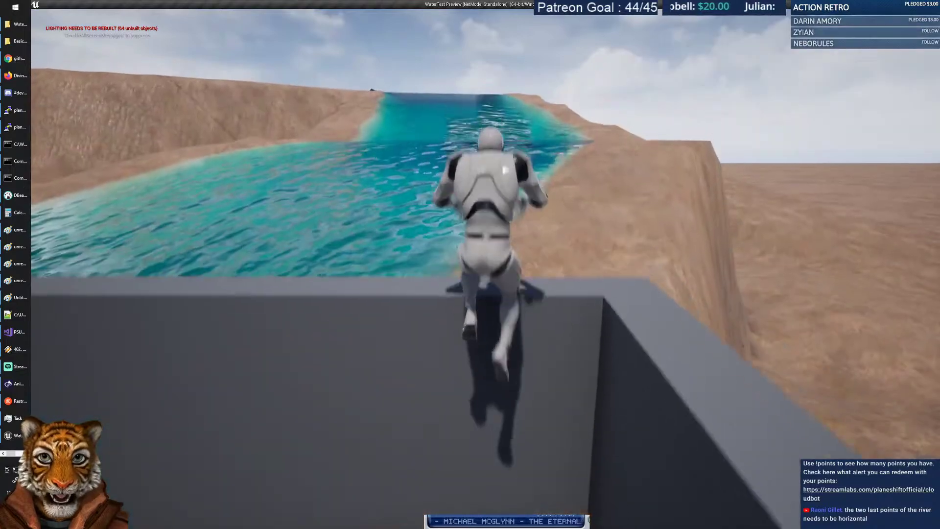
key("w")
key("space")
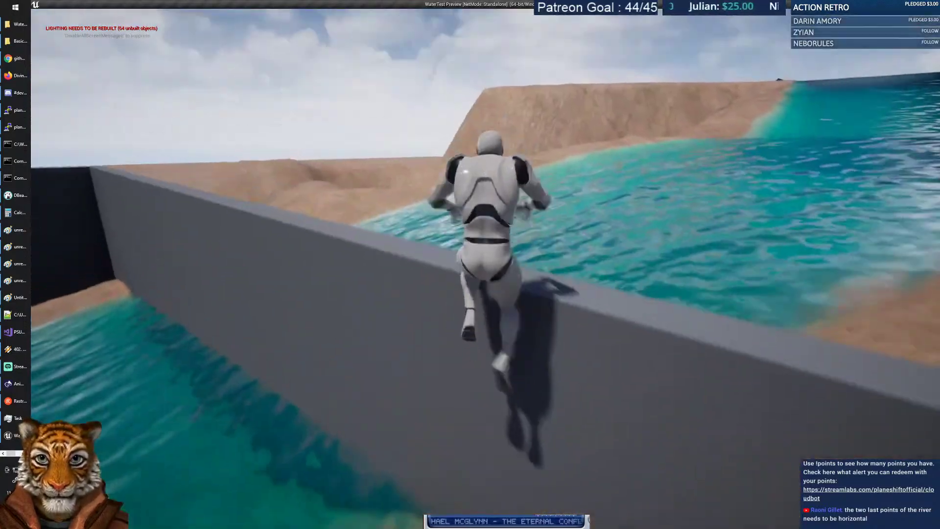
key("w")
key("space")
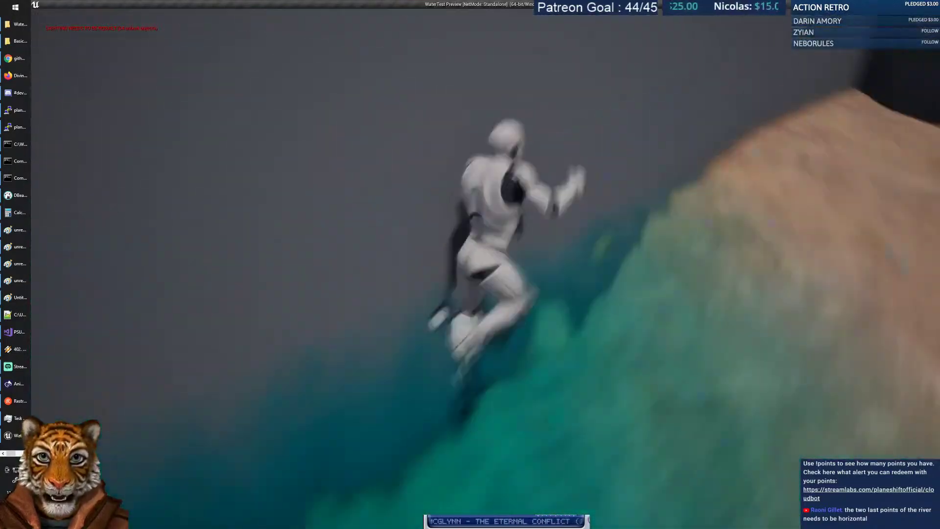
key("Escape")
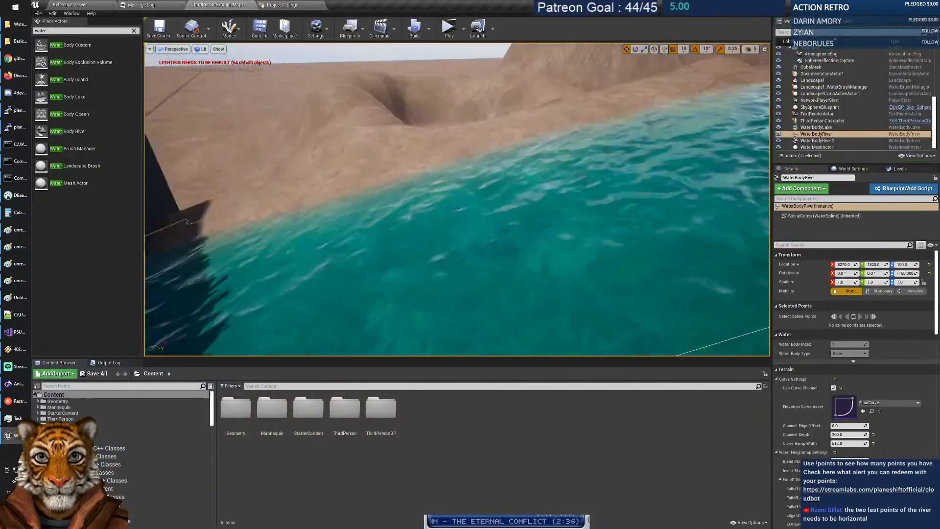
Move the river's fourth spline point downstream to the arena's near wall.
key("s")
right_click_drag(457, 198, 529, 183)
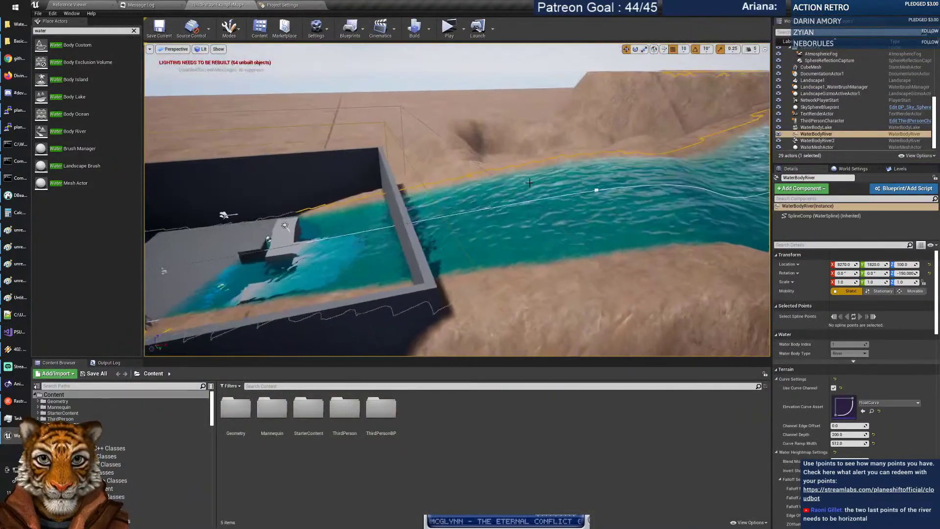
left_click(595, 189)
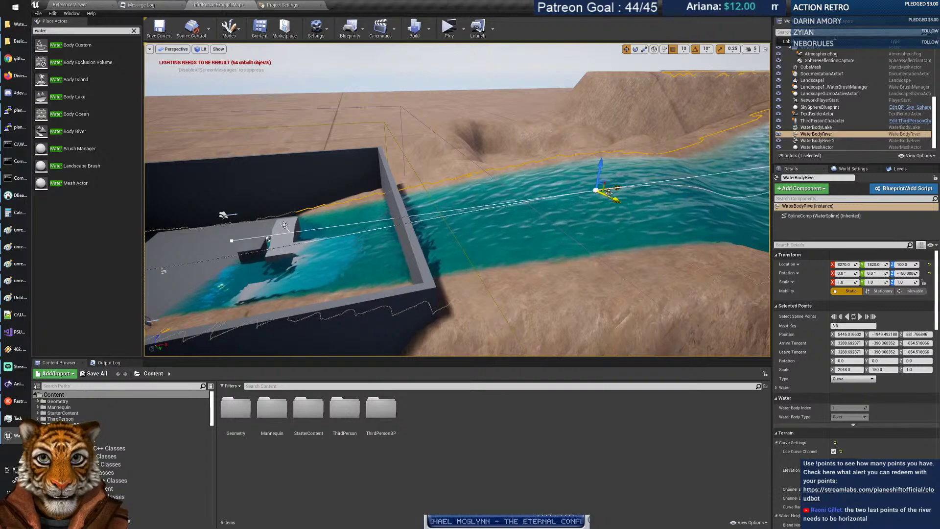
left_click_drag(606, 192, 418, 207)
Move the river's fifth spline point, near the arena's far wall, to about X 9585, Y -1824.
mouse_move(419, 208)
right_mouse_down()
mouse_move(569, 177)
mouse_move(418, 229)
mouse_move(403, 208)
mouse_move(463, 175)
mouse_move(416, 177)
mouse_move(440, 202)
mouse_move(410, 200)
right_mouse_up()
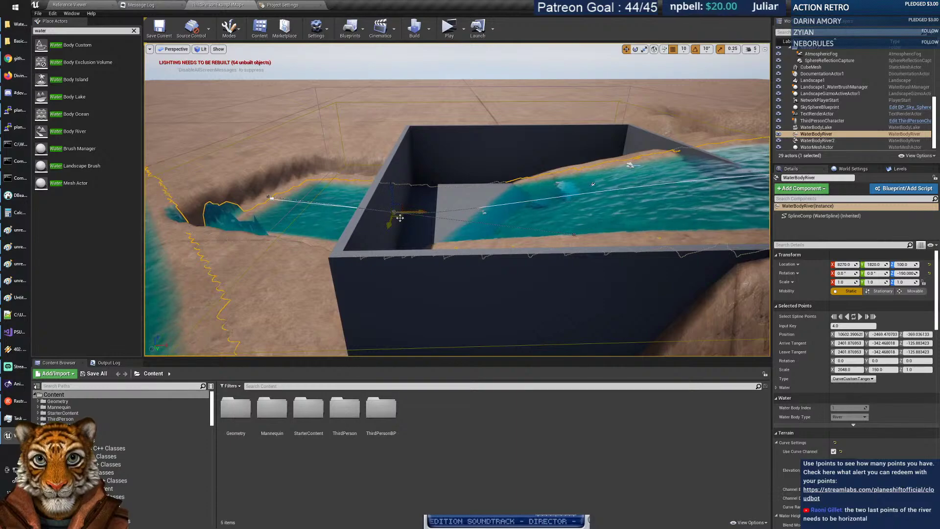
left_click_drag(399, 217, 557, 231)
right_click_drag(557, 231, 685, 238)
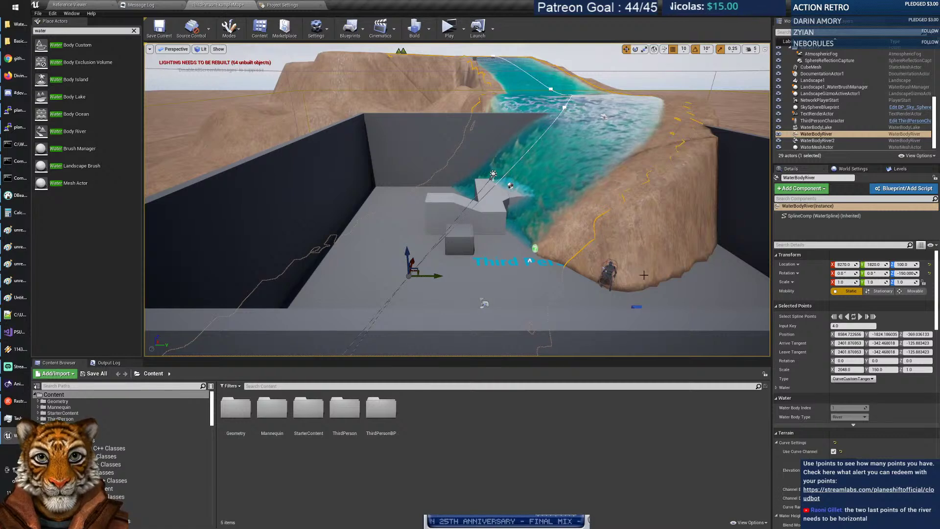
Move the ThirdPersonCharacter away from the river bank to Y -40.
left_click(608, 272)
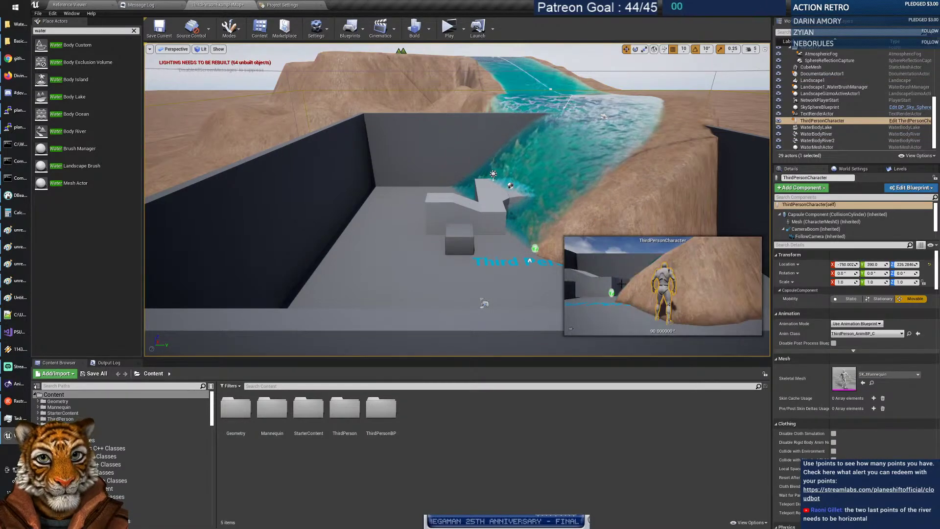
key("f")
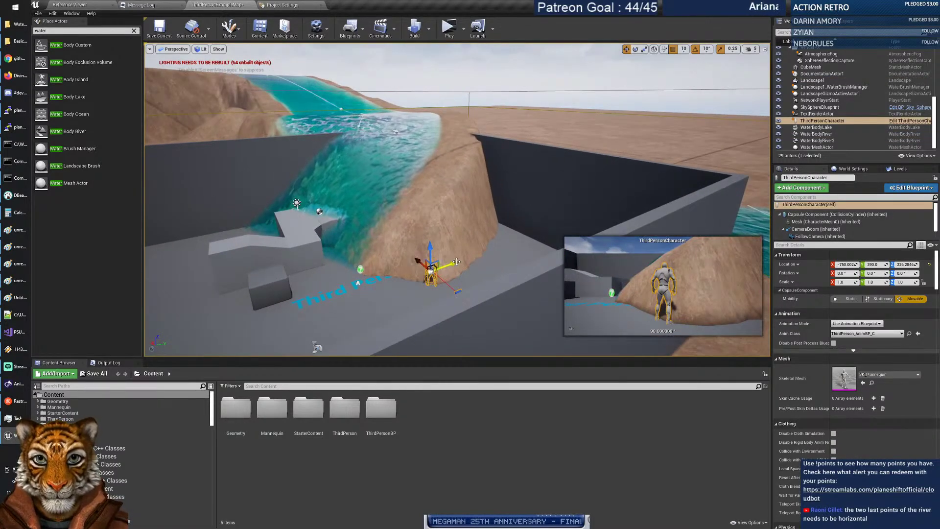
left_click_drag(456, 262, 429, 250)
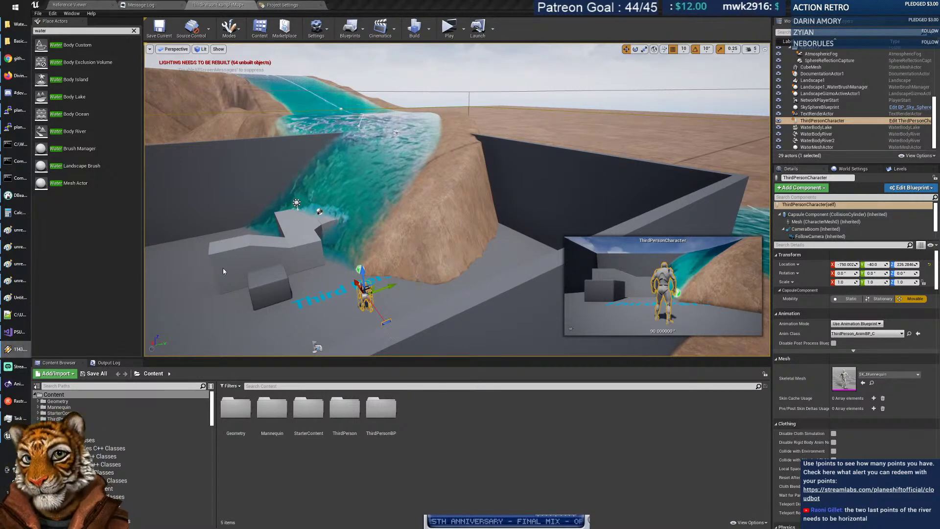
Play the level and run the character up the river slope from the arena into the pool above.
left_click(449, 35)
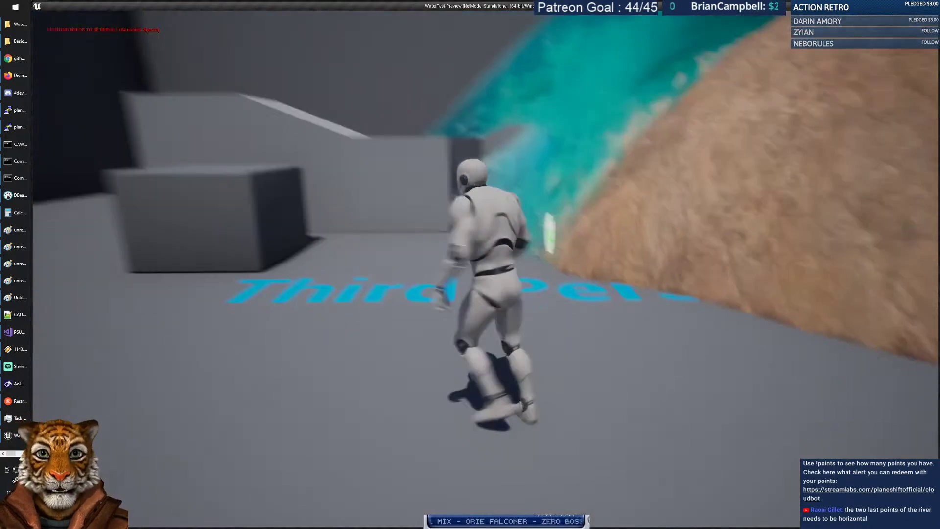
key("w")
key("space")
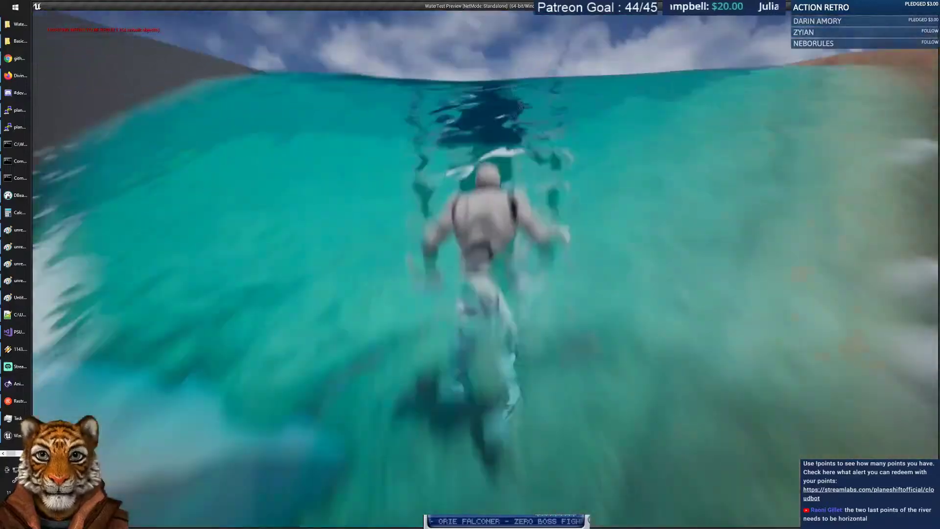
key("w")
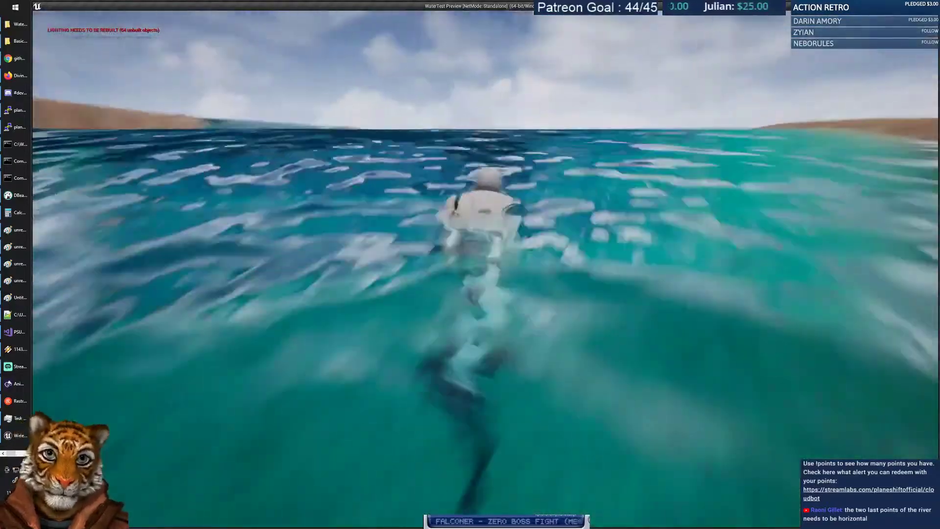
key("w")
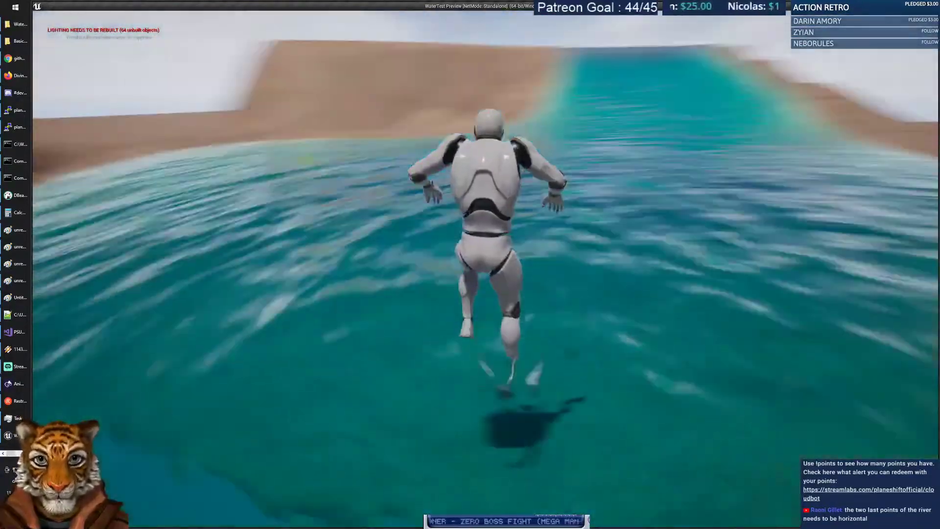
key("w")
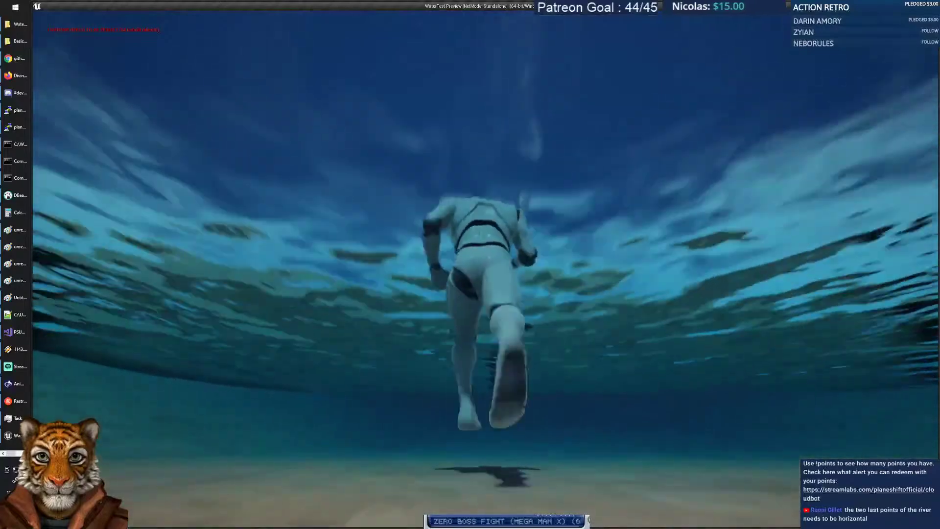
Move the character through the deeper water to examine the underwater view and the surface waves.
key("w")
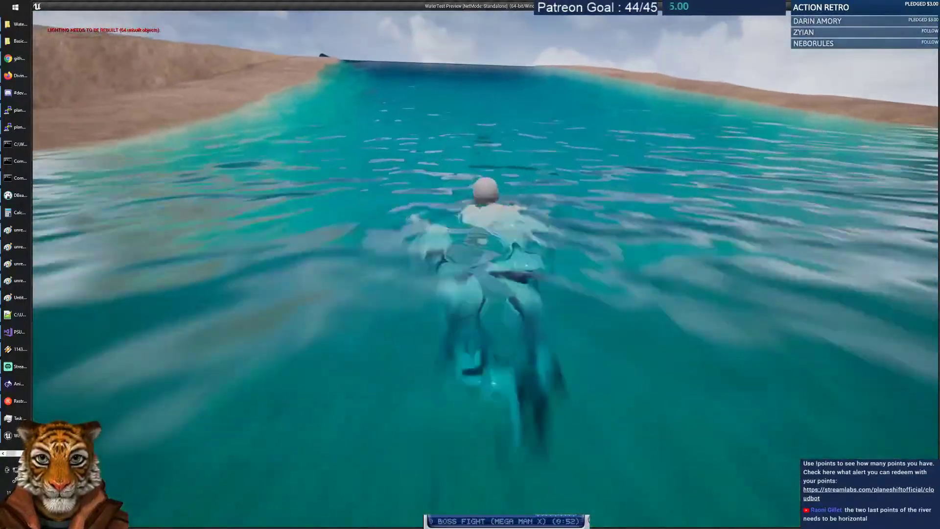
key("w")
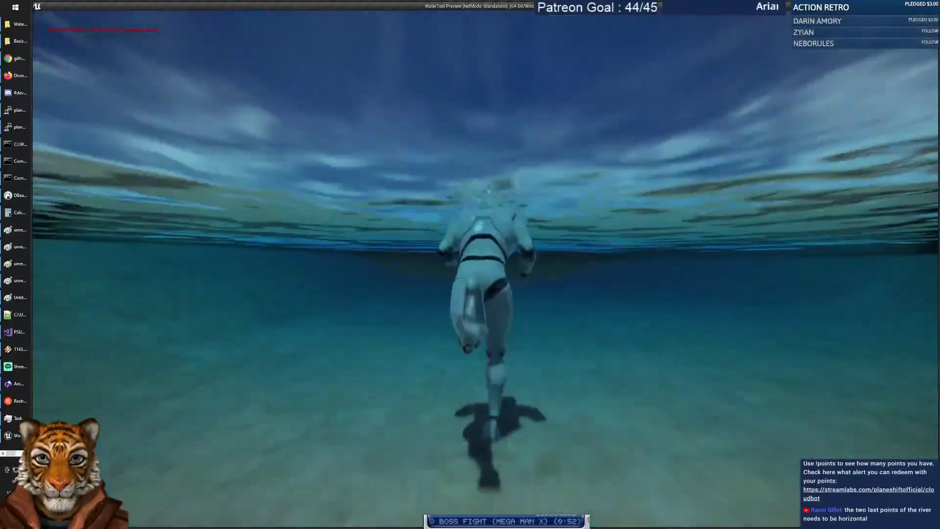
key("w")
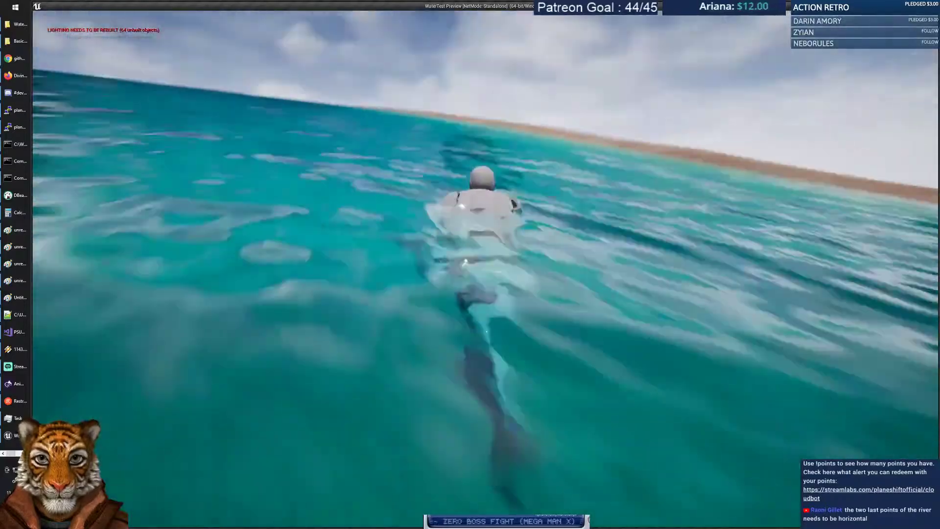
key("w")
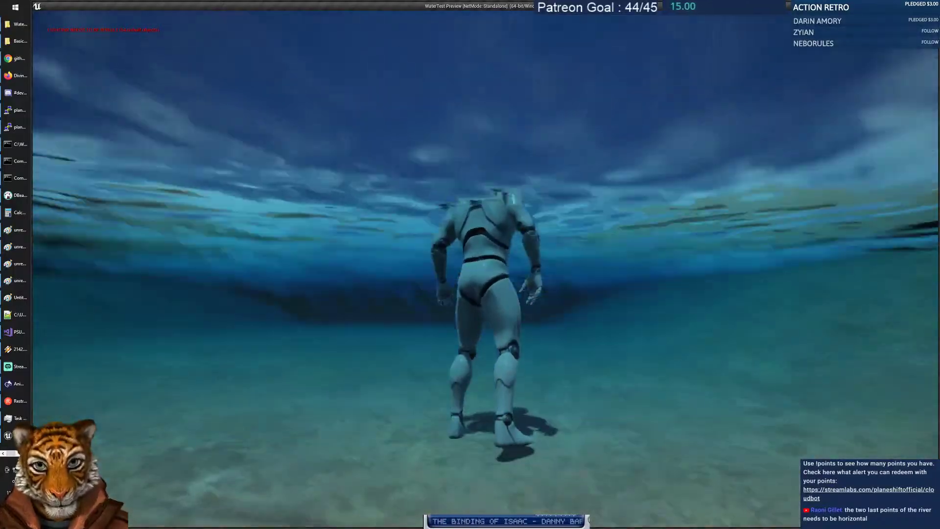
key("w")
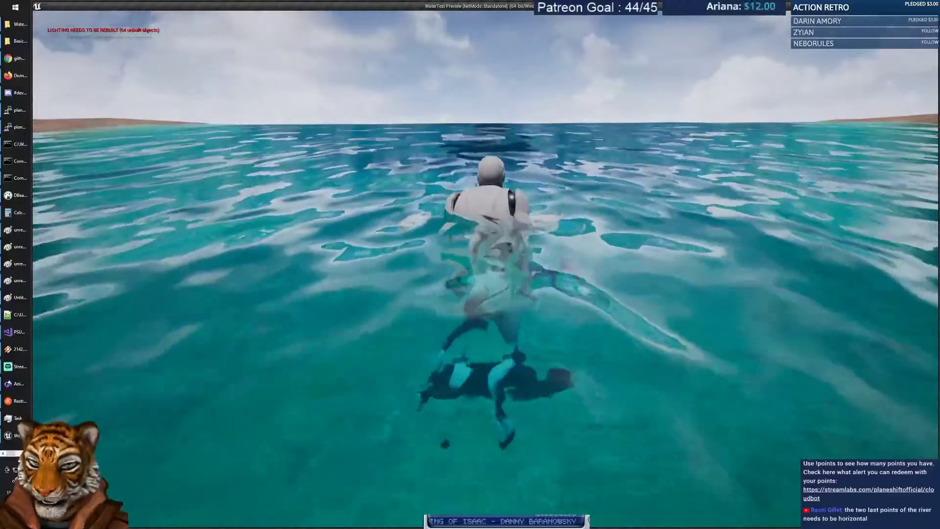
Turn on the FPS statistics display in the running preview.
key("grave")
key("Escape")
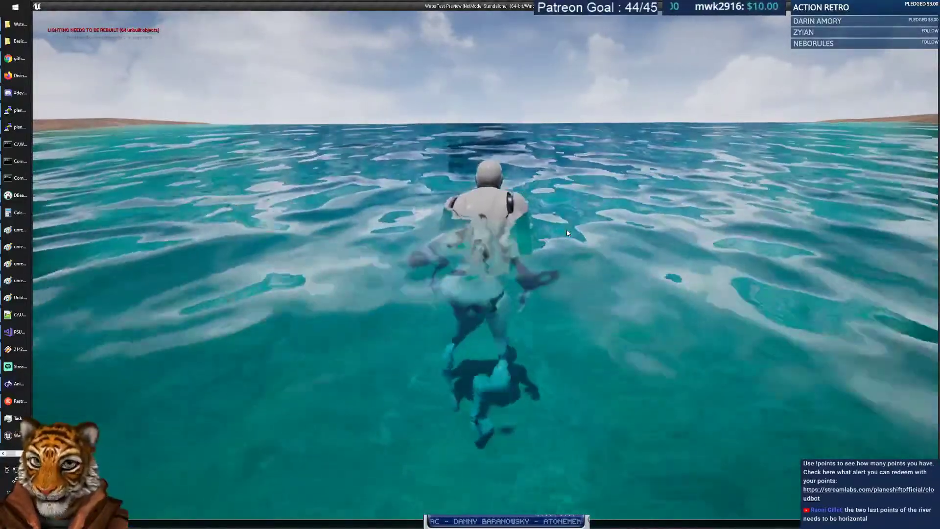
left_click(566, 232)
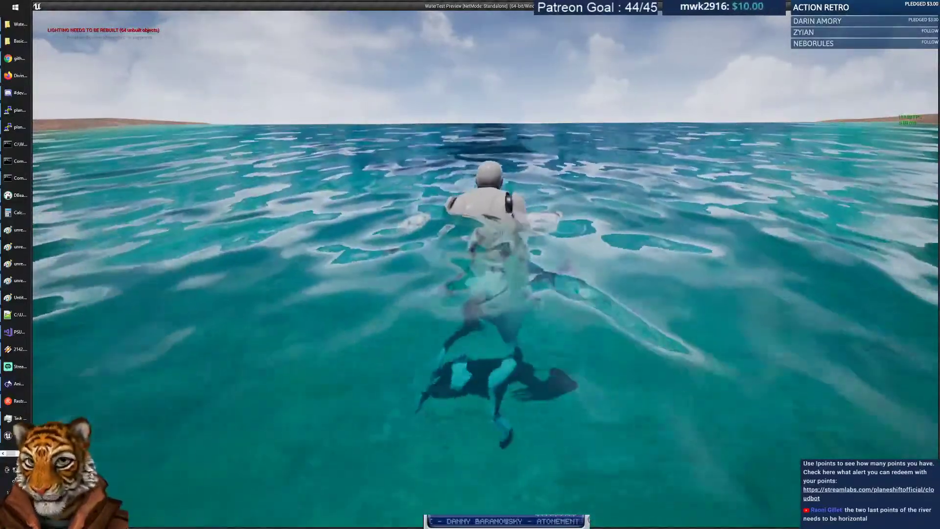
Run the character across the lake to its shore with the FPS display on to check performance in the water.
key("w")
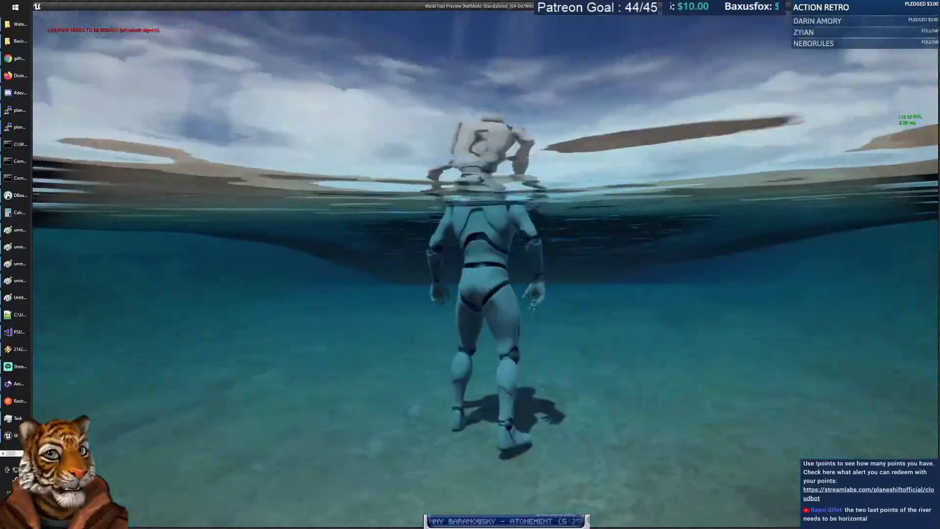
key("w")
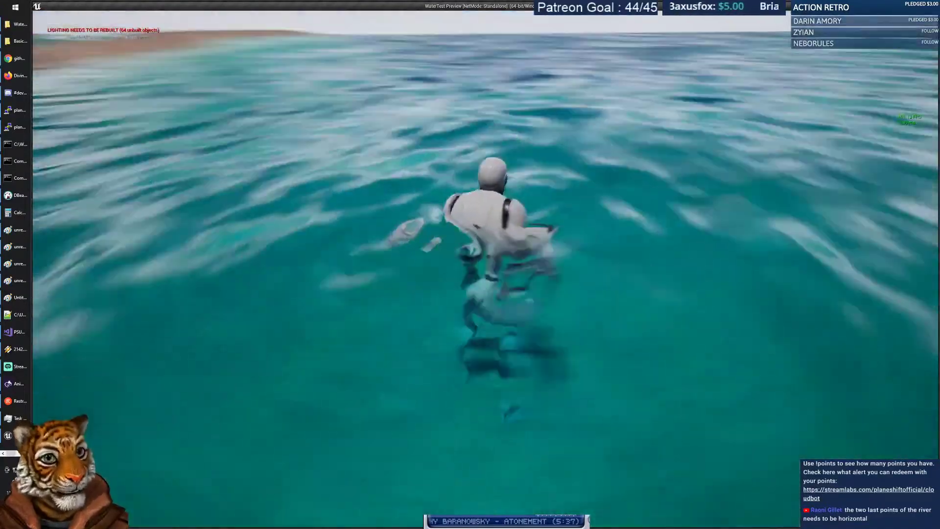
key("w")
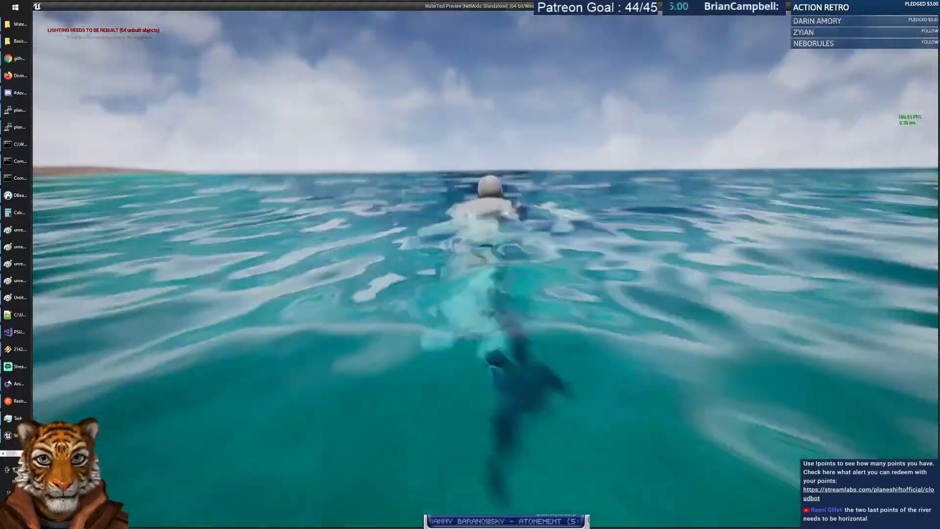
key("w")
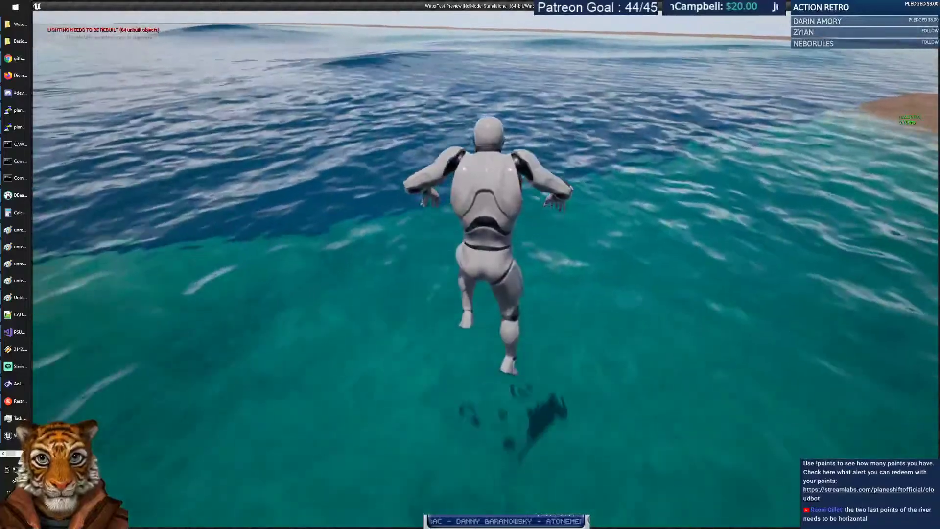
key("w")
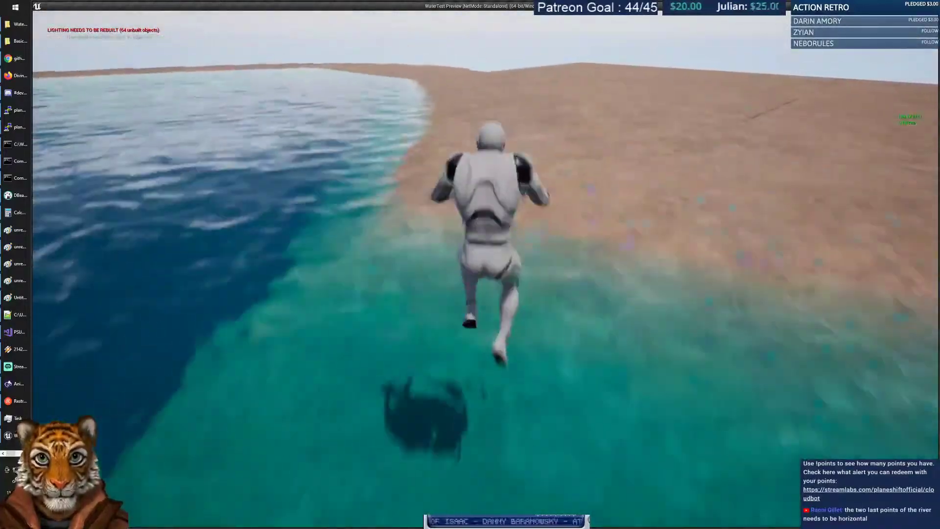
key("w")
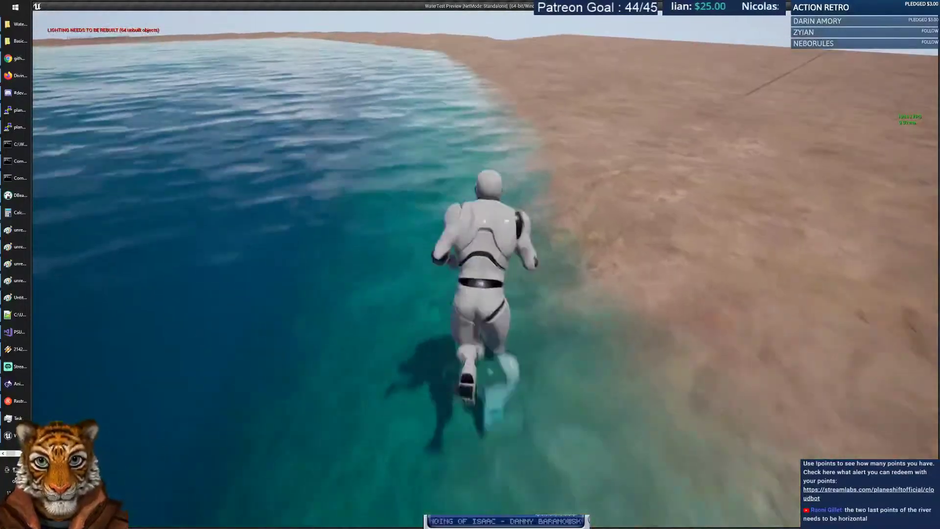
key("space")
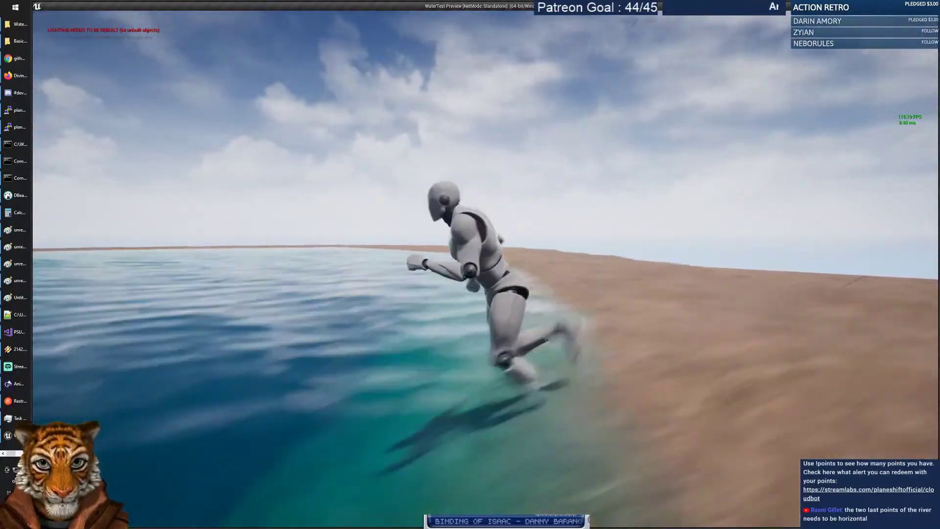
Run along the lake shore and through the shallows, open the gameplay debugger overlay, and end the preview.
key("w")
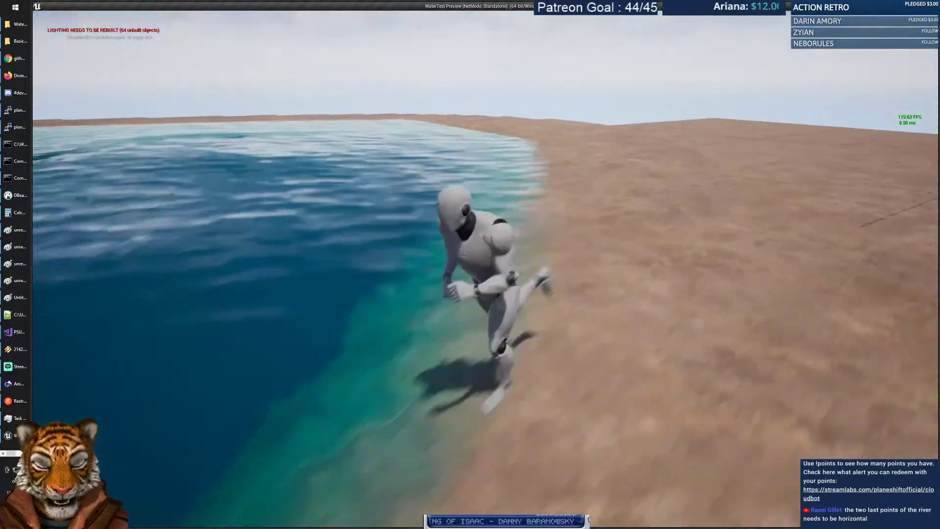
key("w")
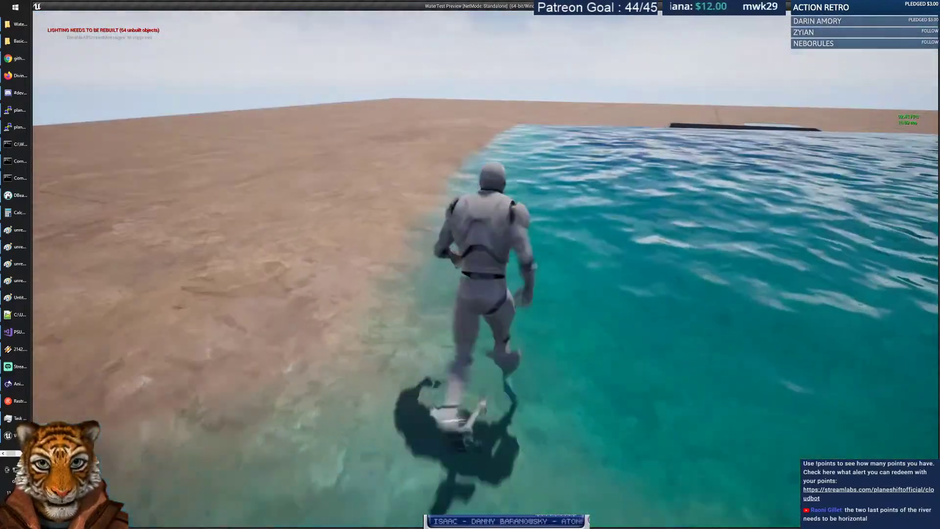
key("w")
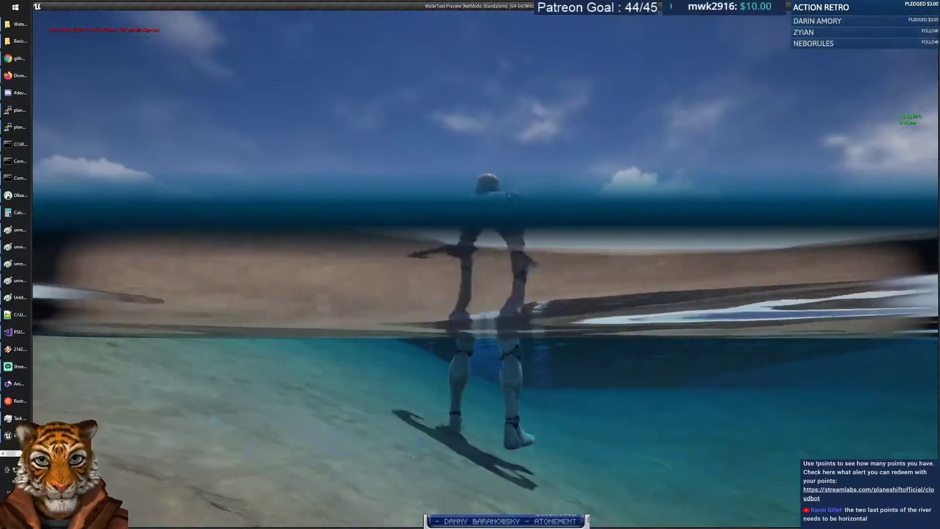
key("w")
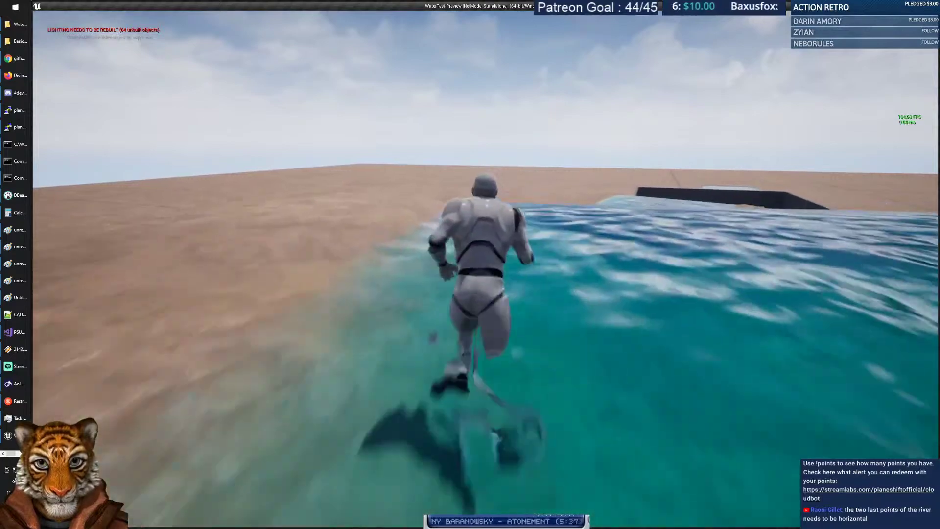
key("w")
key("apostrophe")
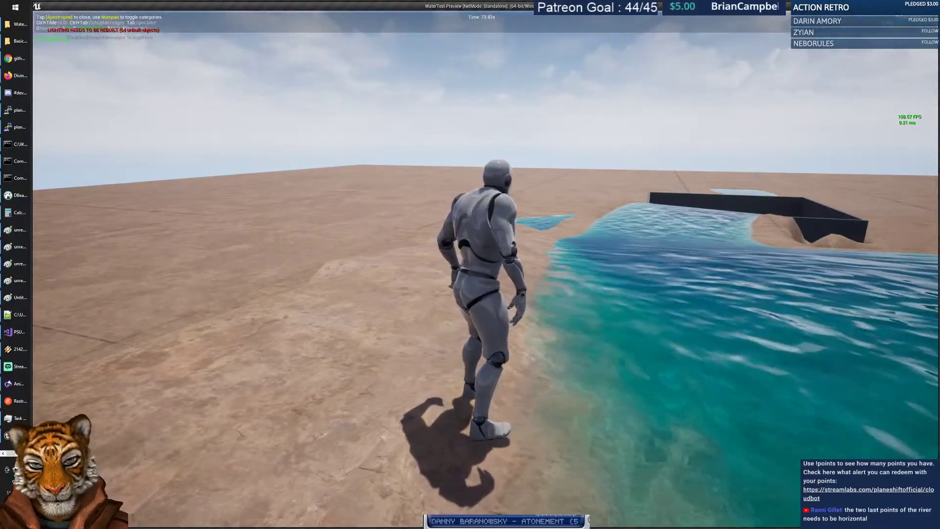
key("Escape")
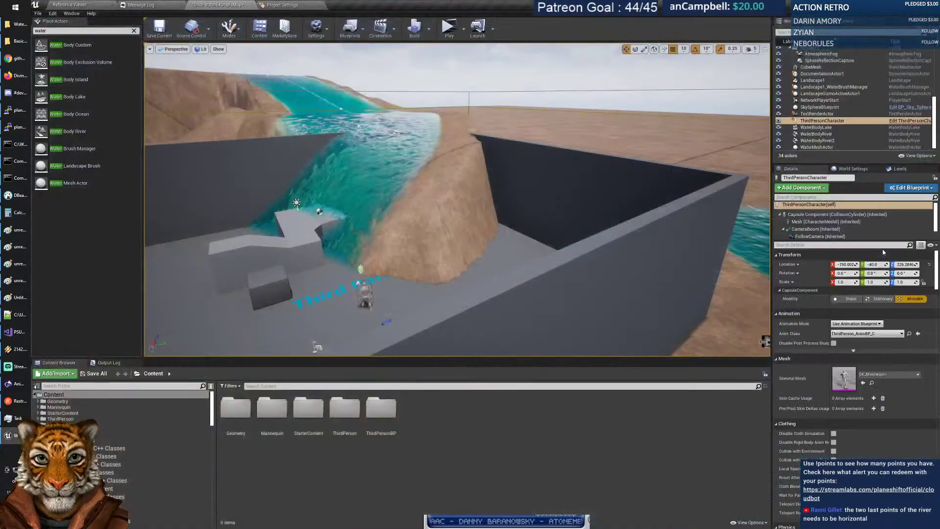
Place a Nav Mesh Bounds Volume on the arena floor beside the character and scale it to 100, 100, 30.
mouse_move(508, 164)
right_mouse_down()
mouse_move(482, 216)
mouse_move(490, 169)
mouse_move(470, 225)
mouse_move(508, 165)
right_mouse_up()
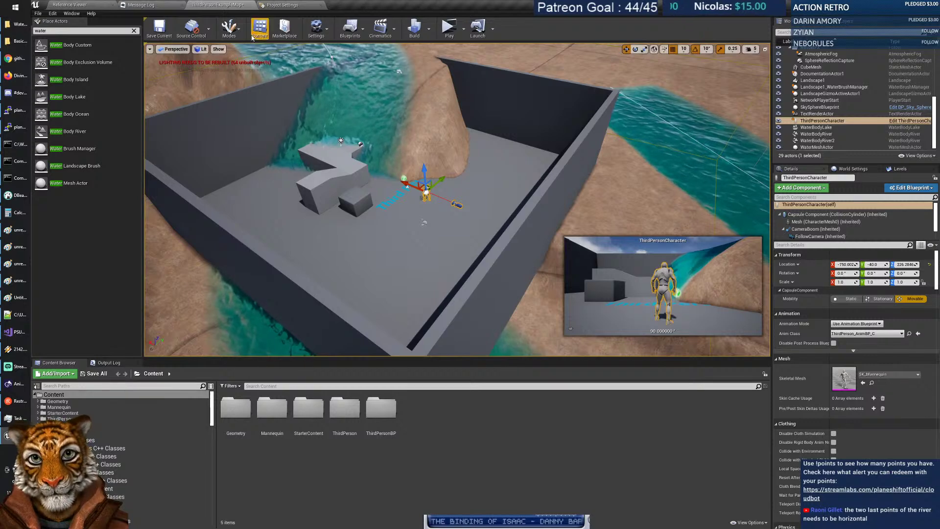
right_click_drag(195, 107, 169, 107)
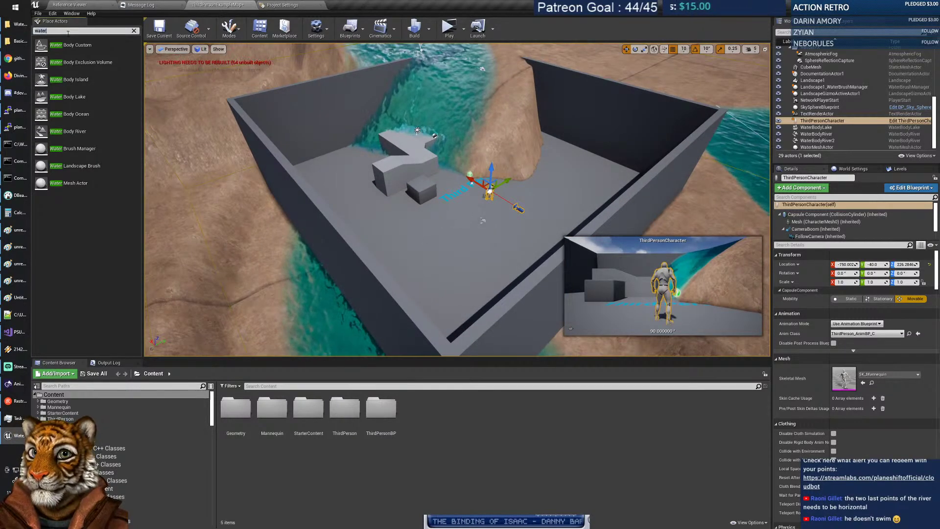
type("nav")
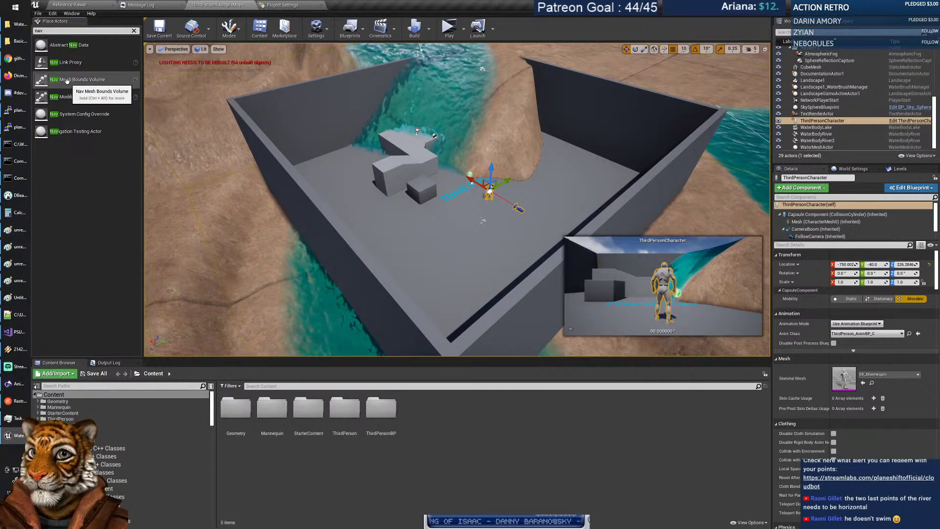
left_click_drag(456, 198, 470, 199)
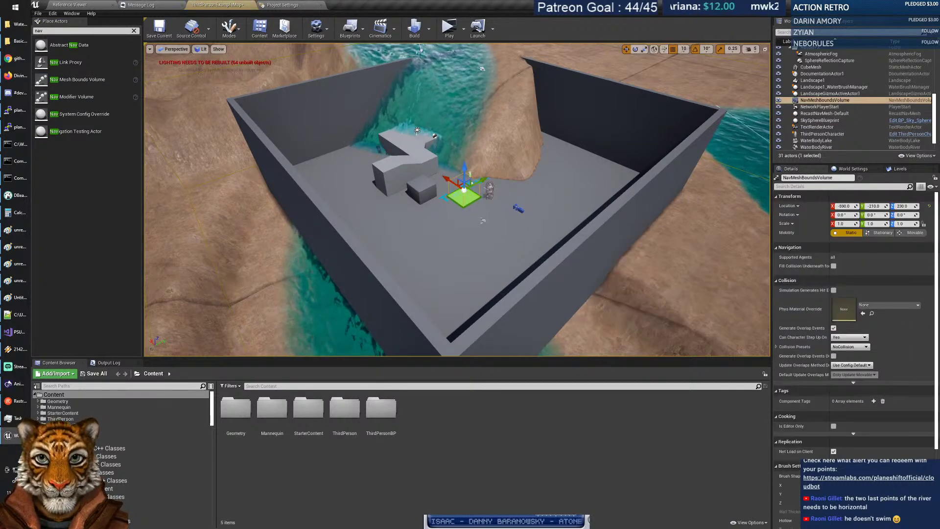
mouse_move(450, 215)
right_mouse_down()
mouse_move(480, 213)
mouse_move(450, 216)
right_mouse_up()
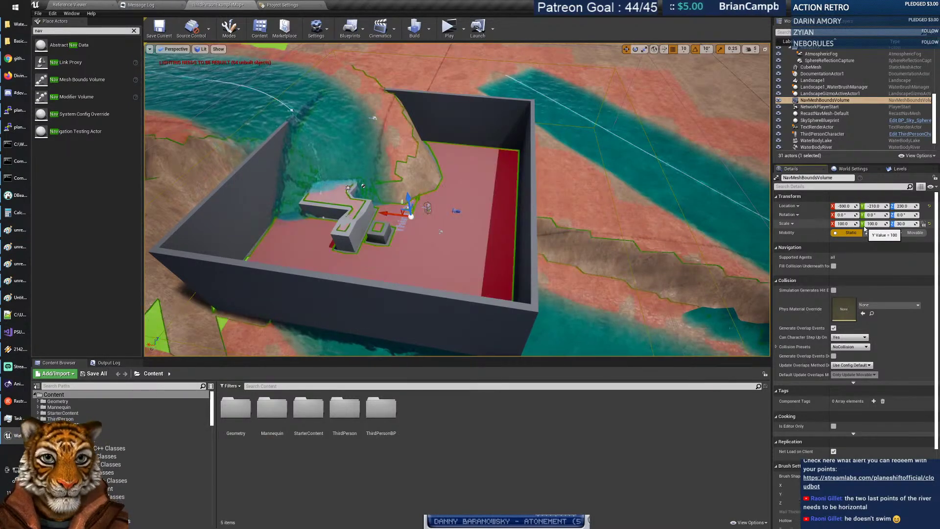
mouse_move(512, 170)
right_mouse_down()
mouse_move(485, 169)
mouse_move(494, 147)
mouse_move(514, 166)
mouse_move(497, 159)
mouse_move(489, 181)
mouse_move(495, 167)
right_mouse_up()
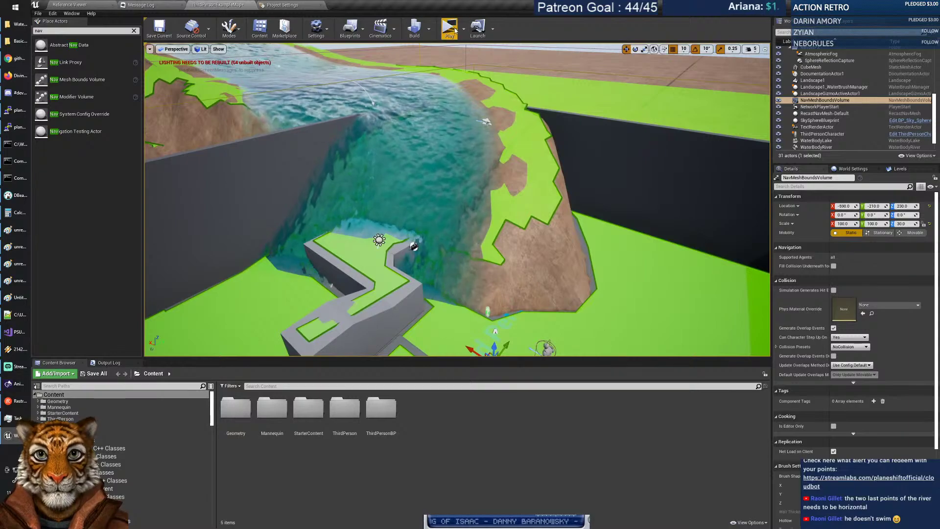
Start the preview and take the character up the river into the lake with the gameplay debugger overlay turned on.
left_click(449, 28)
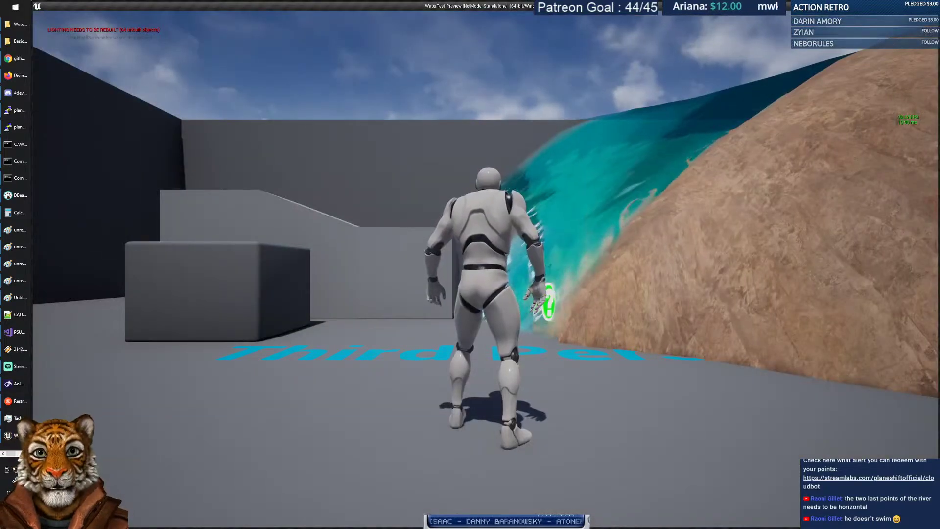
key("w")
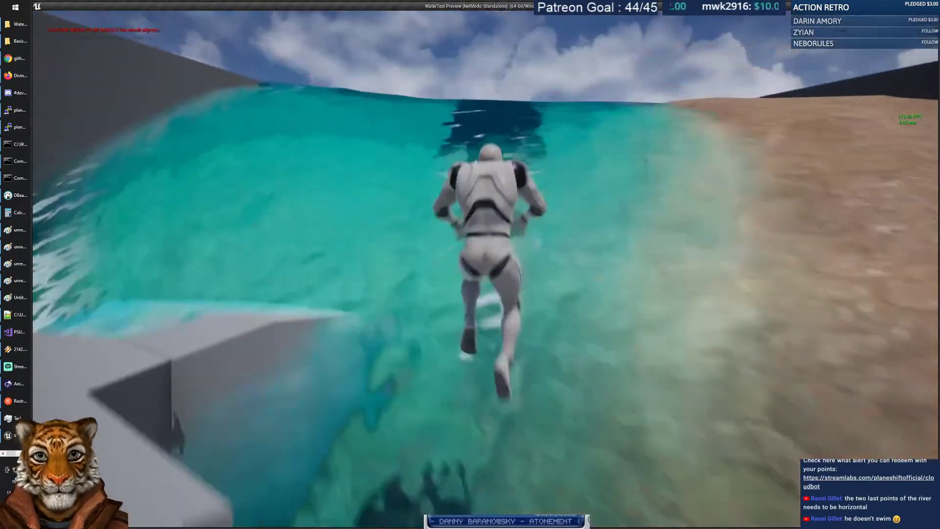
key("w")
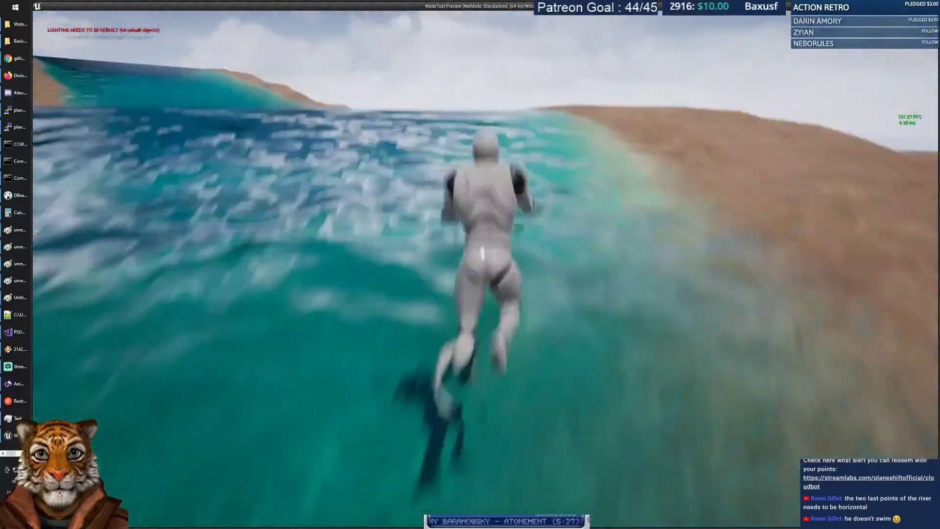
key("w")
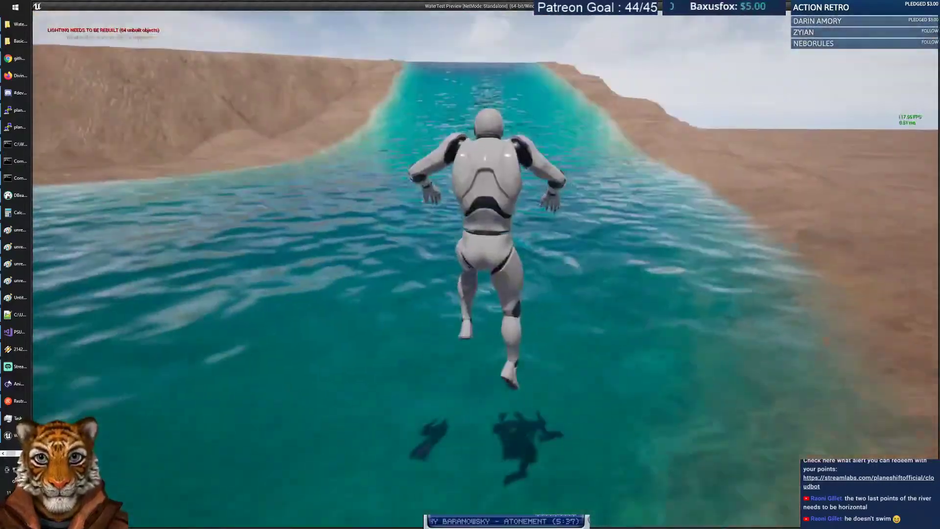
key("w")
key("apostrophe")
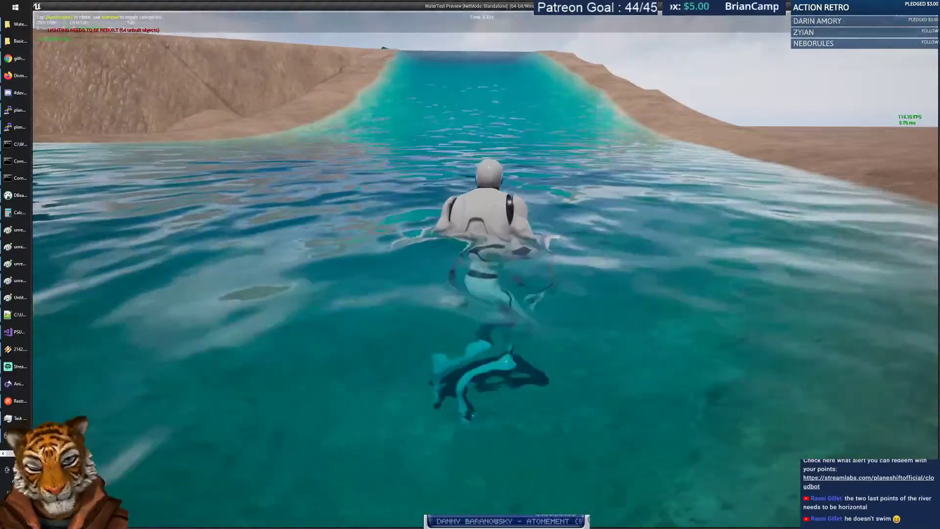
key("w")
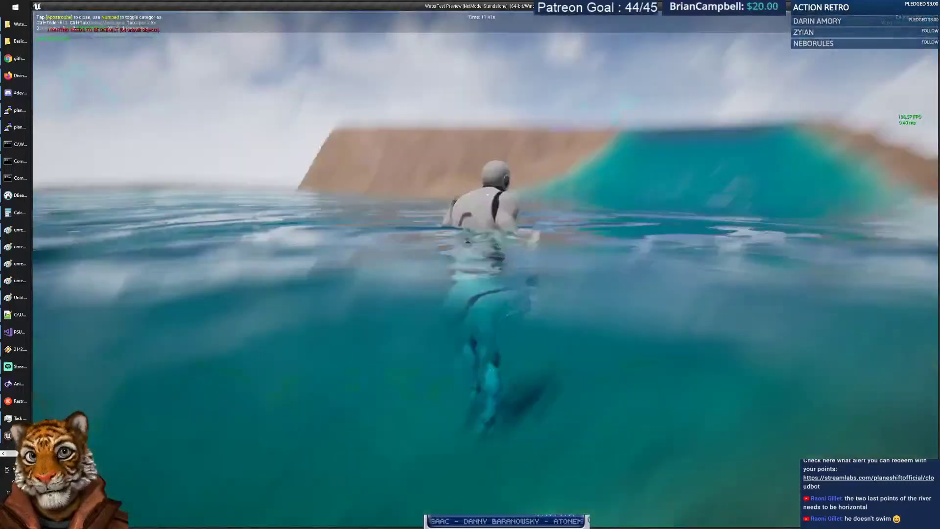
key("w")
Search Windows for the On-Screen Keyboard and open it over the running preview.
key("alt+Tab")
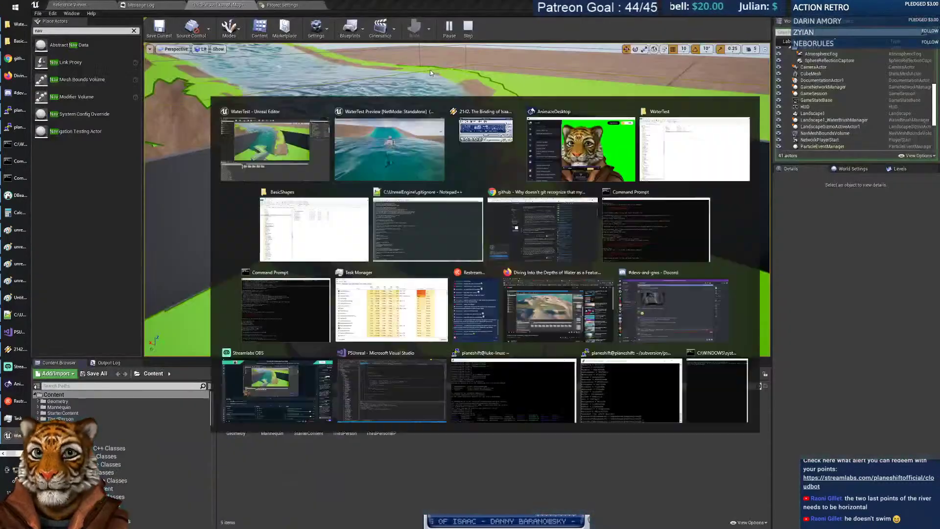
key("super")
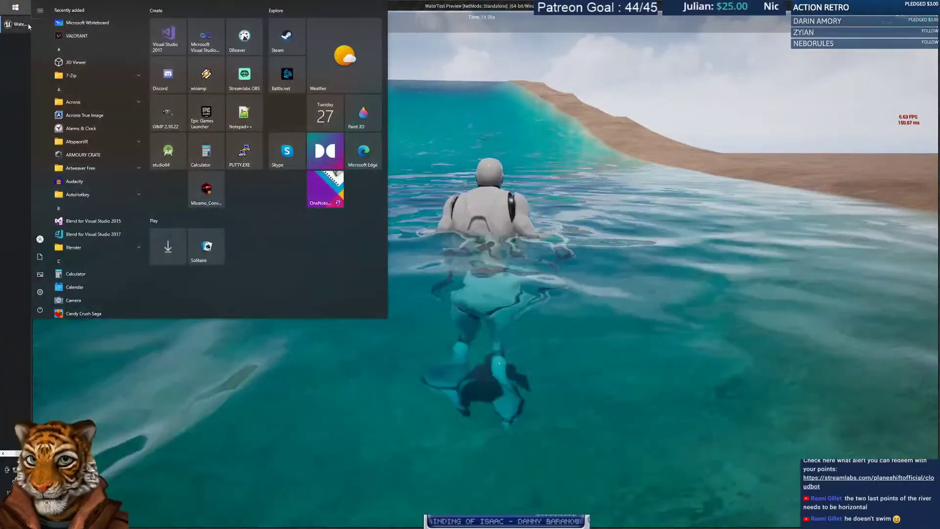
type("sacree")
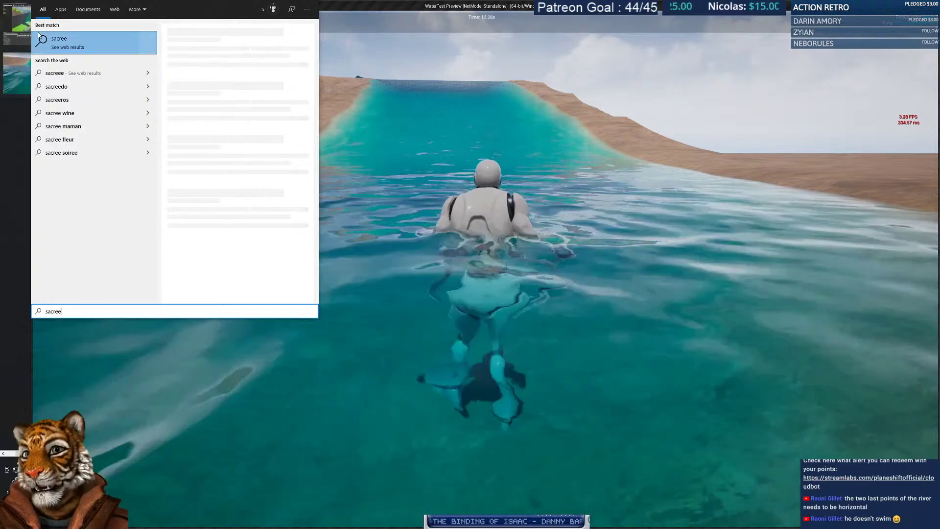
key("BackSpace")
key("BackSpace")
key("BackSpace")
key("BackSpace")
key("BackSpace")
key("BackSpace")
type("on")
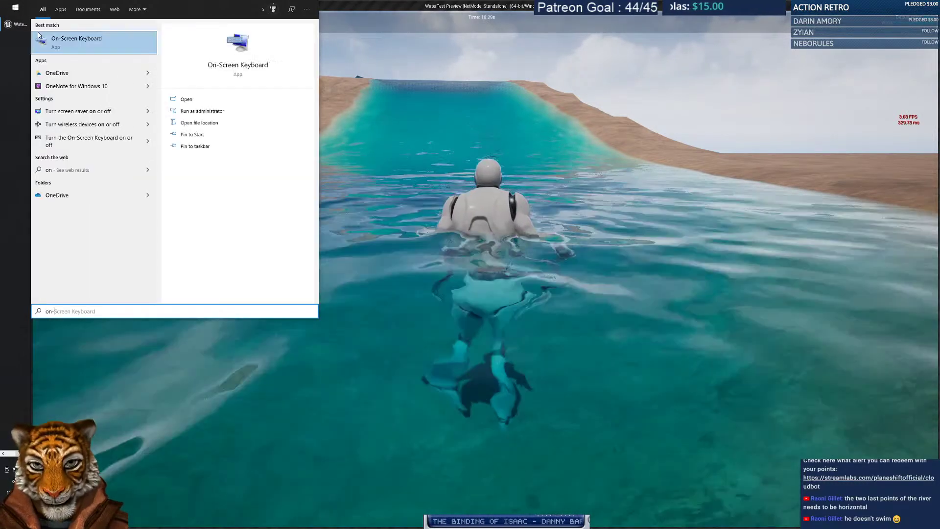
type("-scree")
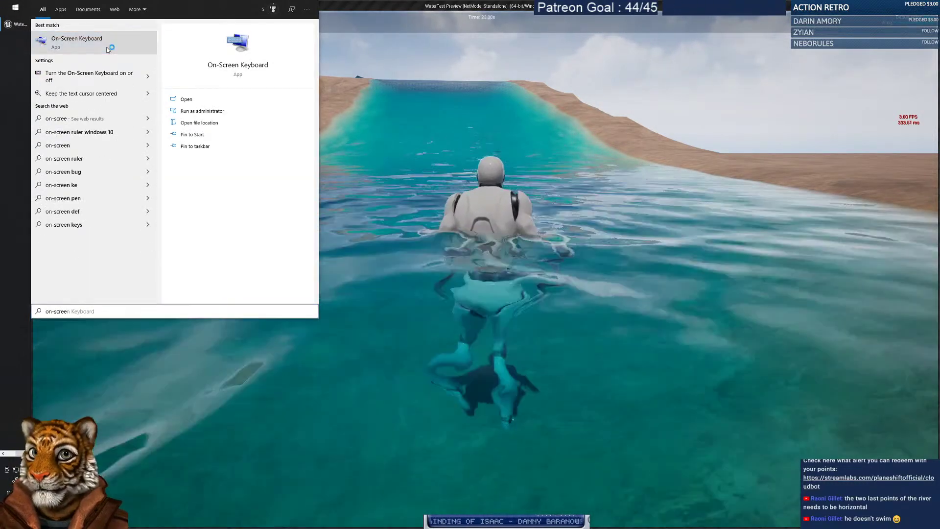
left_click(108, 49)
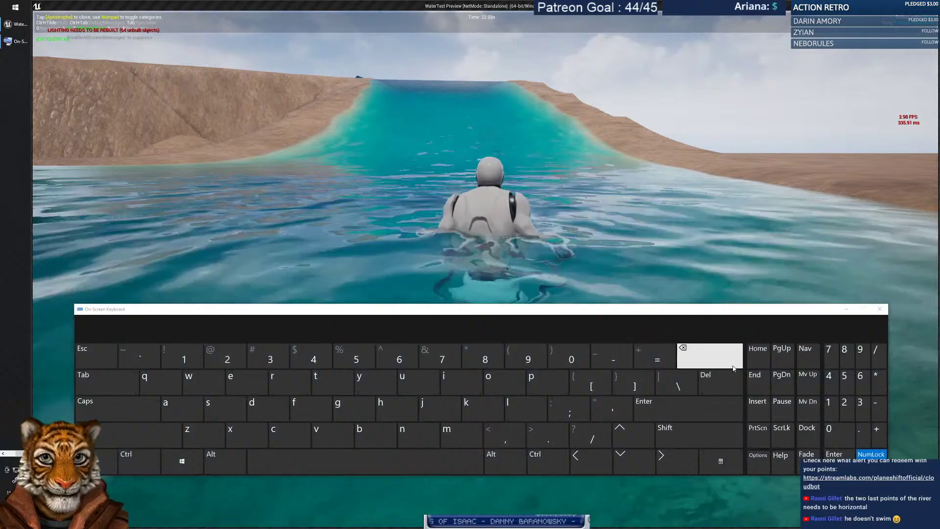
Show the navmesh category in the gameplay debugger with the On-Screen Keyboard's numpad 0, and minimize the keyboard.
left_click(600, 281)
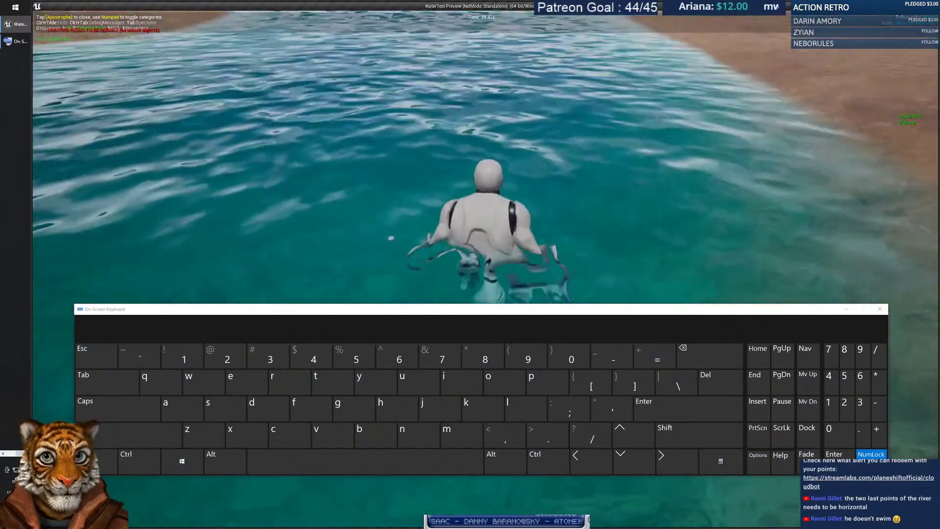
key("alt+Tab")
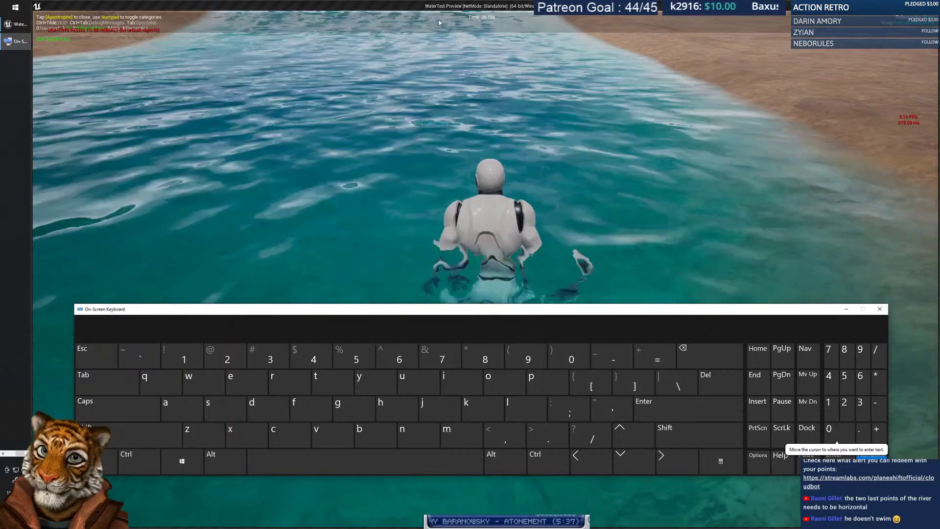
left_click(840, 437)
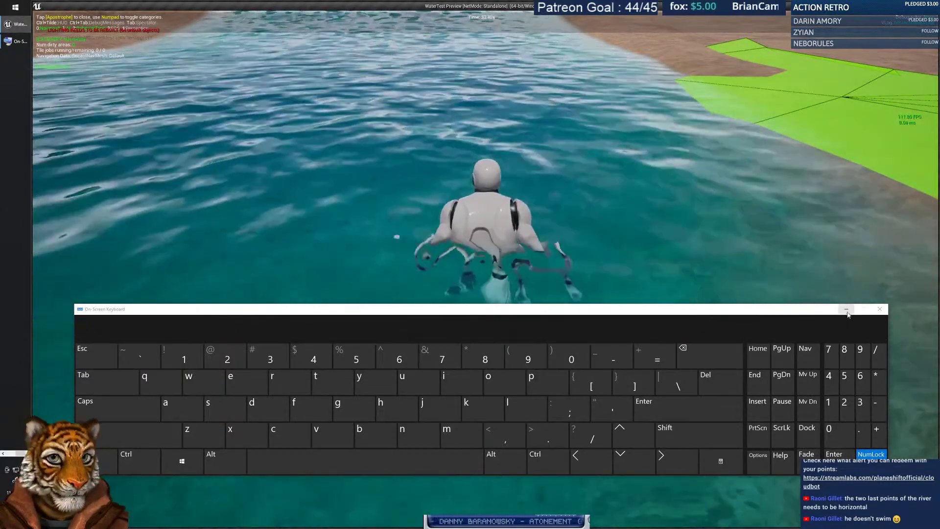
left_click(846, 310)
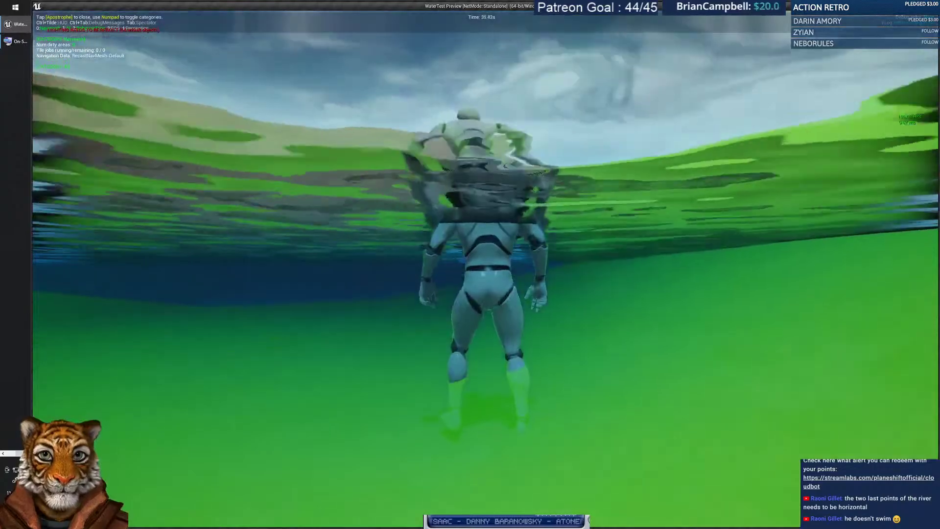
Run the character through the shallows, along the lake bank and back into the water to examine the navmesh coverage.
key("a")
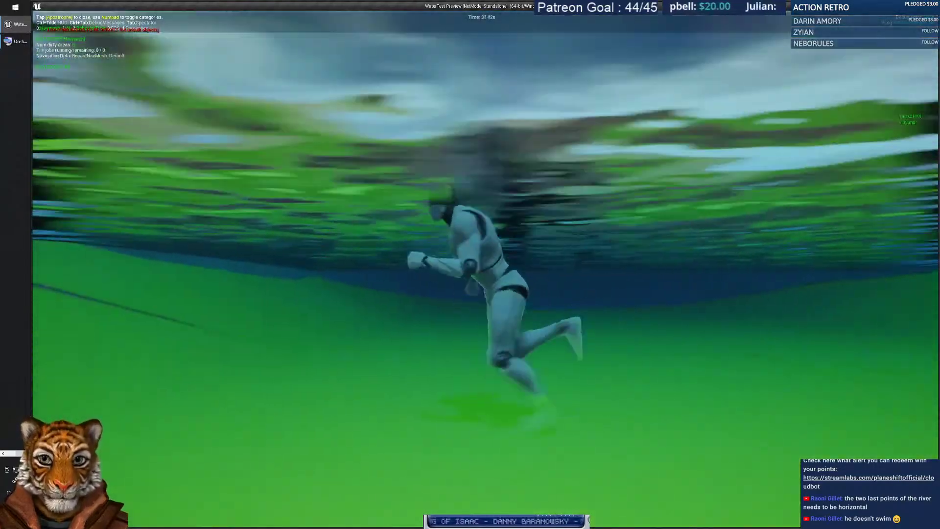
key("w")
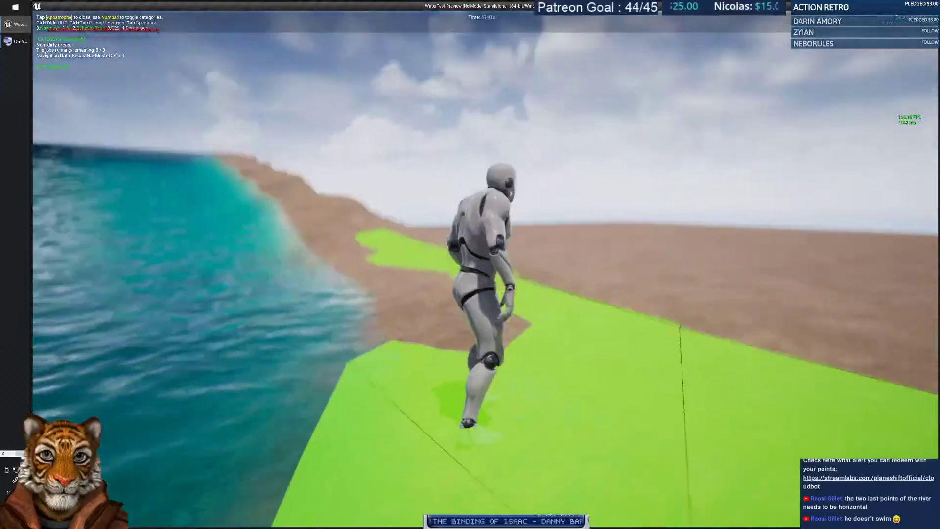
key("a")
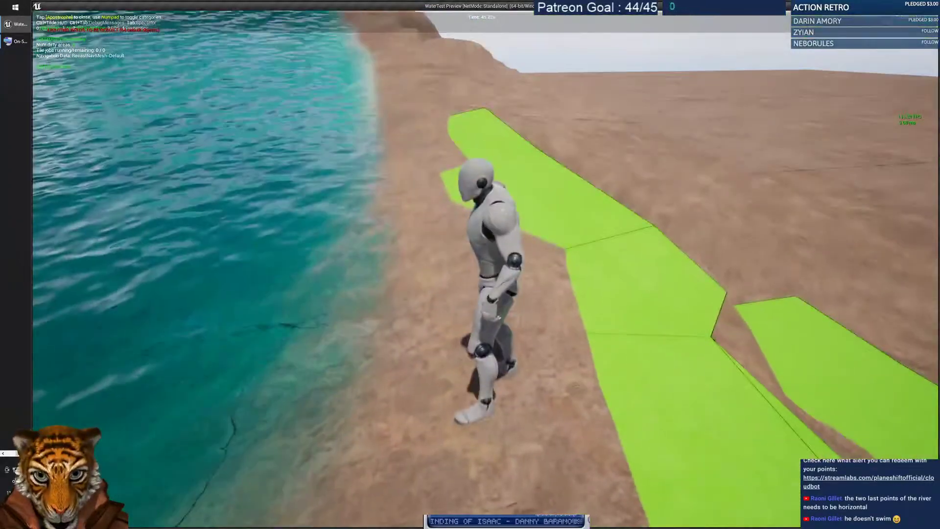
key("w")
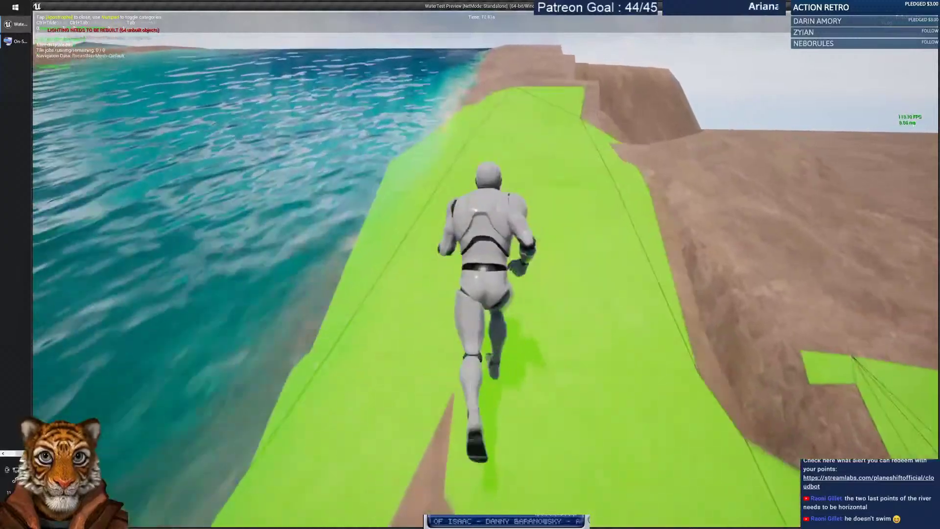
key("w")
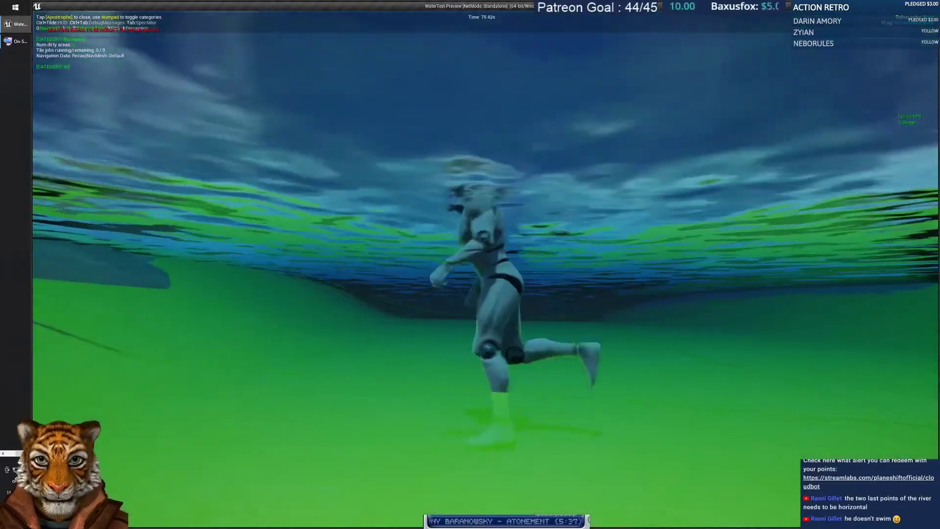
key("a")
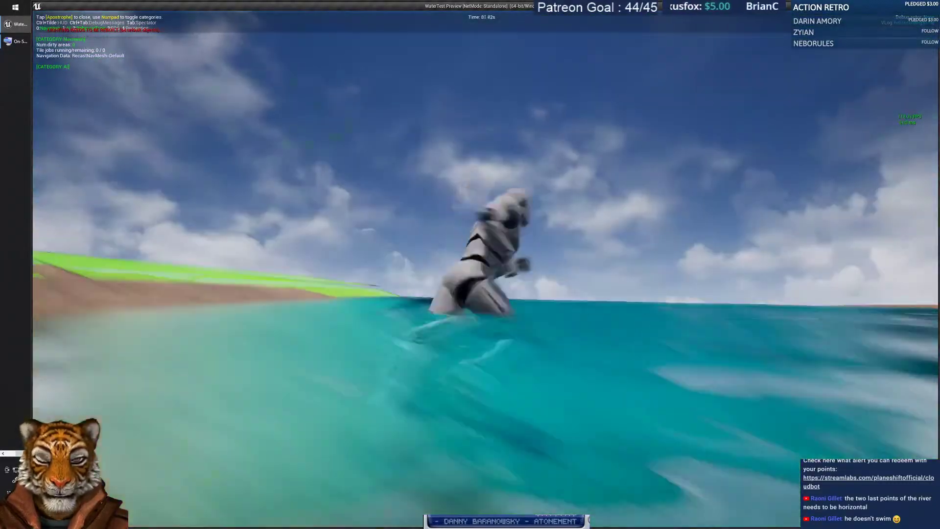
key("d")
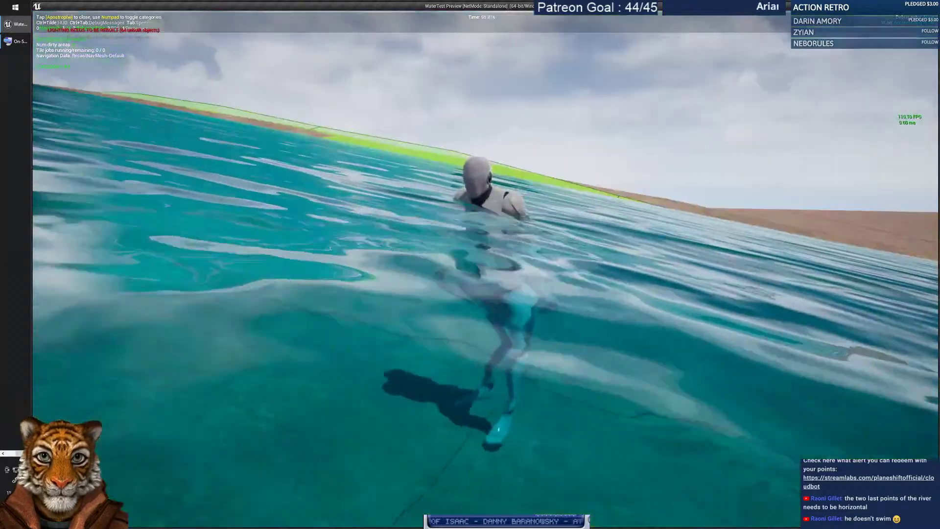
key("w")
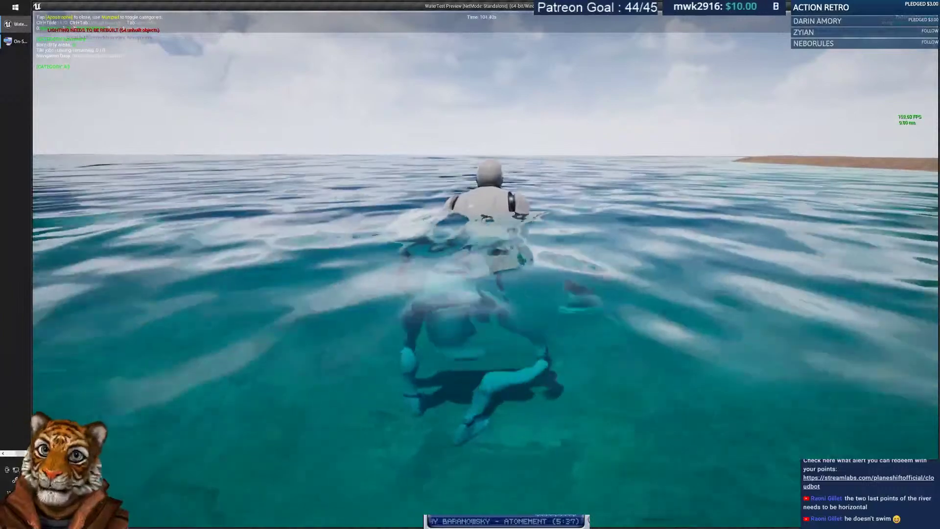
Restore the On-Screen Keyboard, hide the debugger's navmesh category with numpad 0, and minimize the keyboard.
key("alt+Tab")
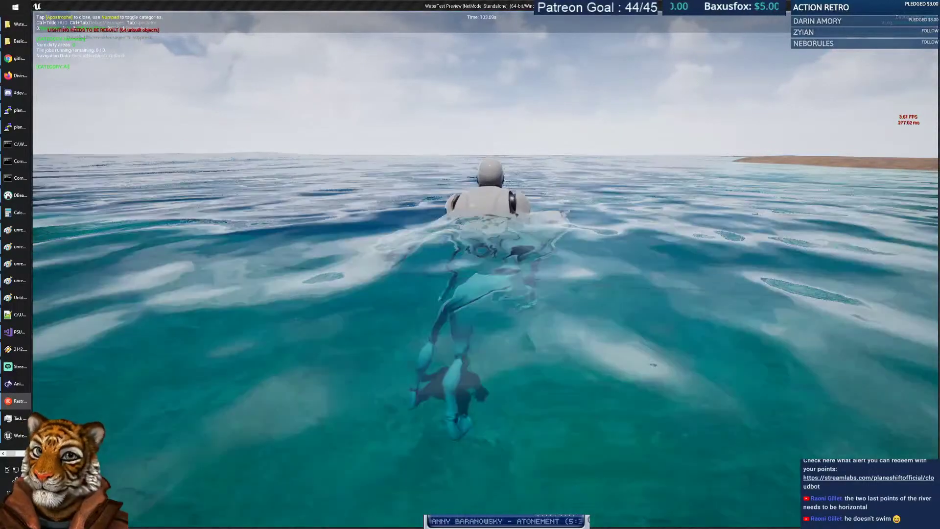
left_click(27, 453)
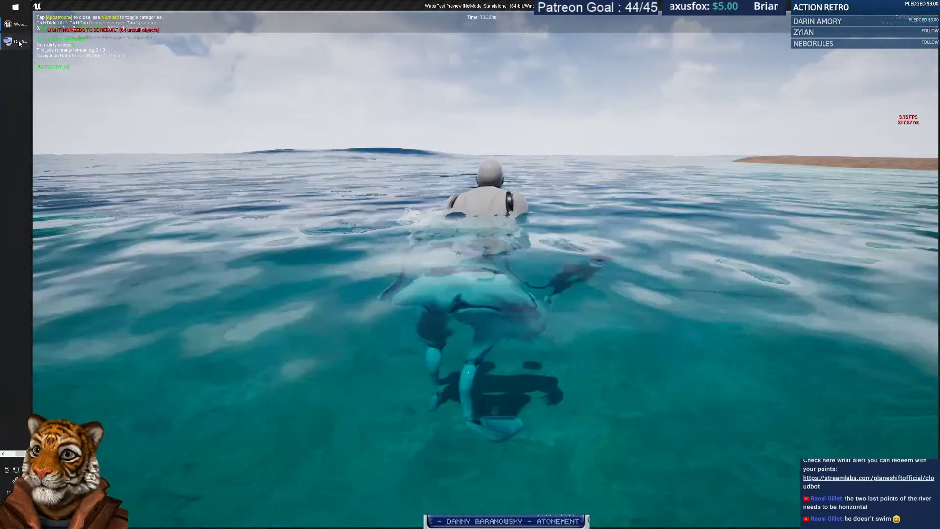
left_click(17, 41)
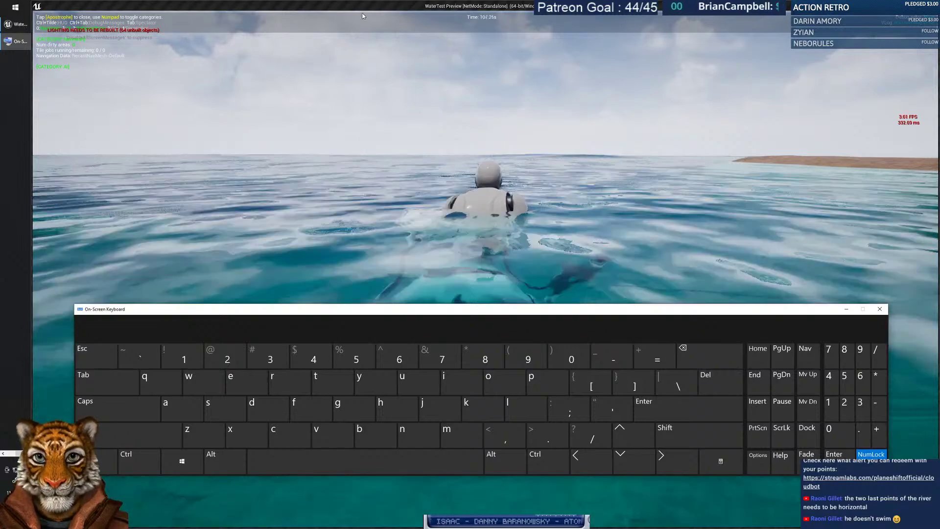
left_click(367, 6)
left_click(827, 429)
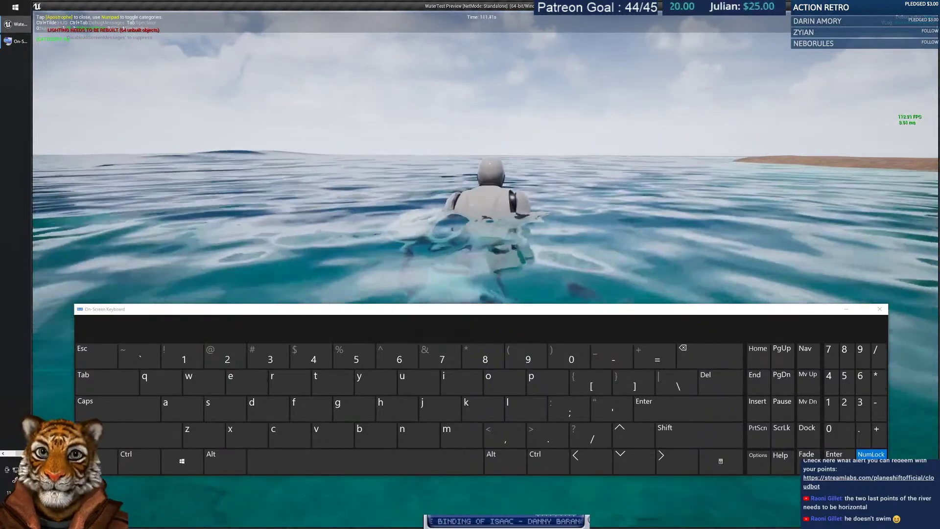
left_click(845, 309)
Move the character farther out to the deep drop-off of the lake to examine the bed without the navmesh overlay.
left_click(665, 293)
key("w")
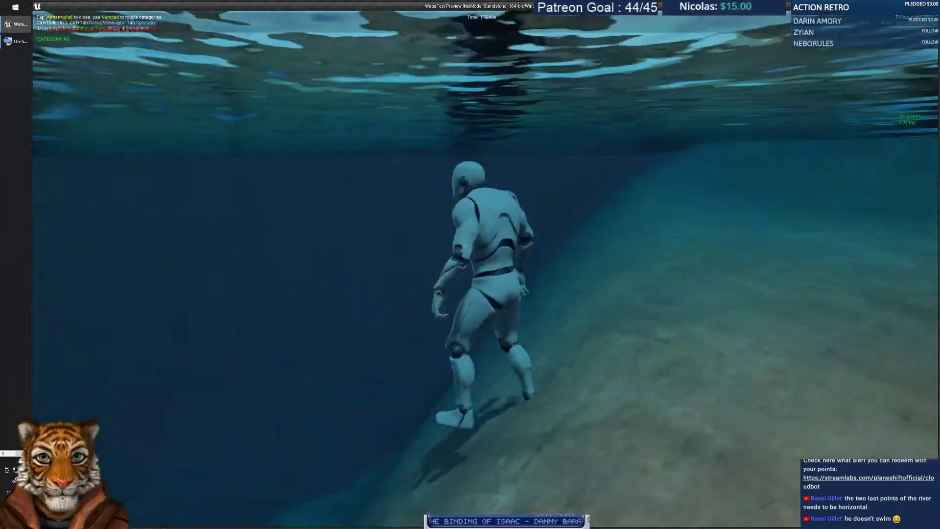
key("d")
Bring the On-Screen Keyboard back, show the debugger's navmesh category again with numpad 0, and minimize the keyboard.
key("alt+Tab")
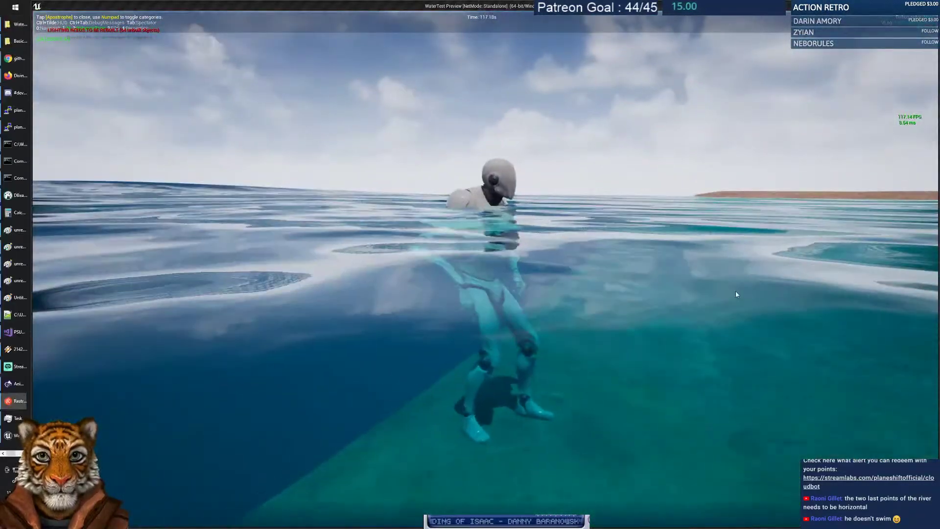
key("alt+Tab")
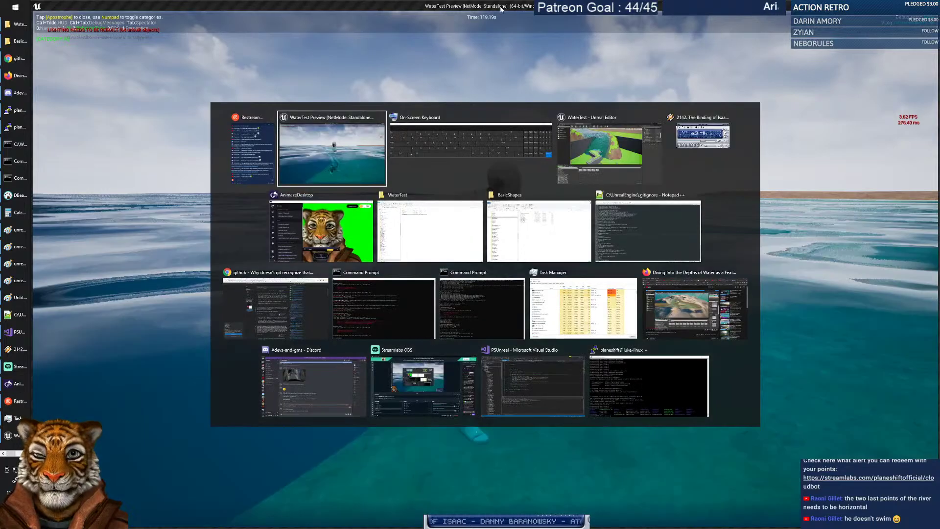
key("alt+Tab")
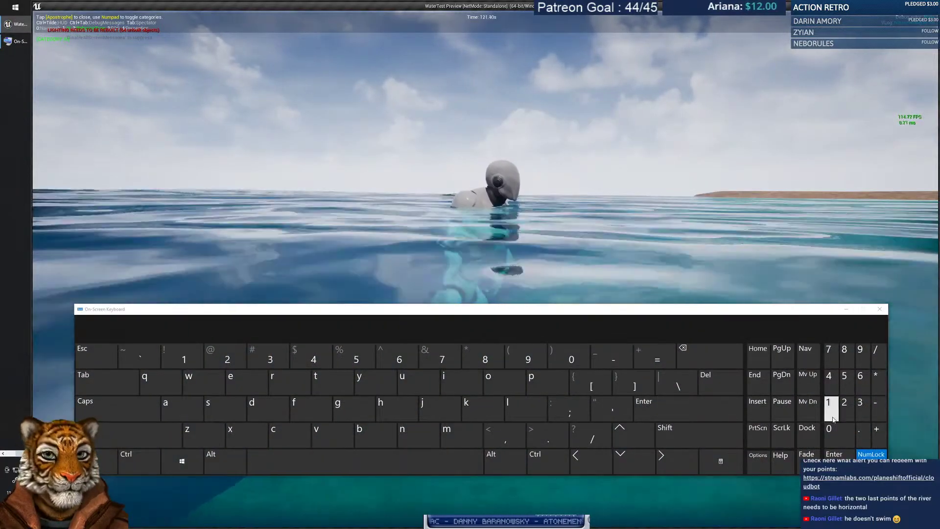
left_click(833, 419)
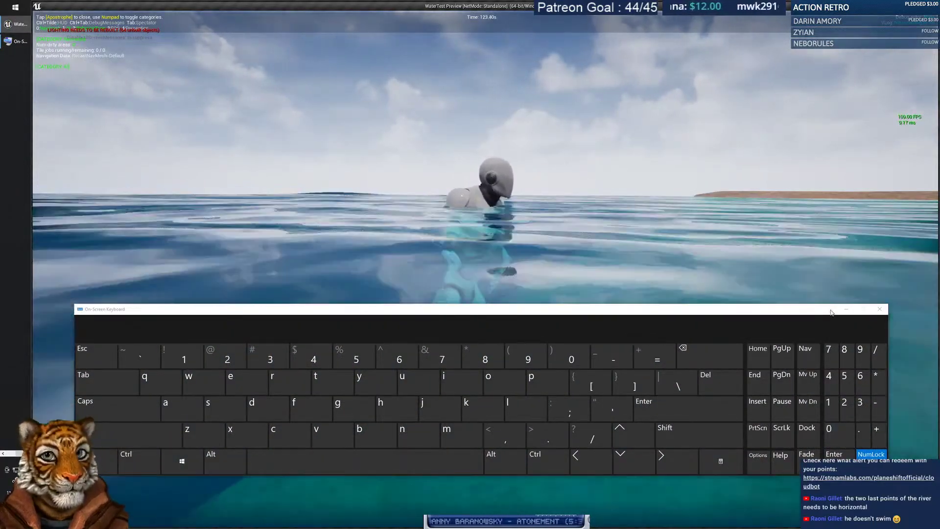
left_click(845, 310)
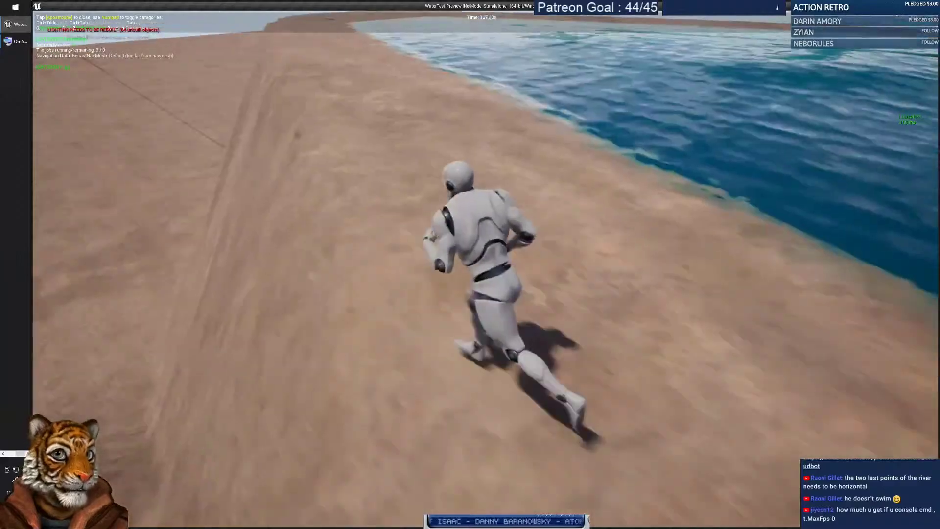
Run the character off the sandy shore into the water at the submerged slope and open the console.
key("w")
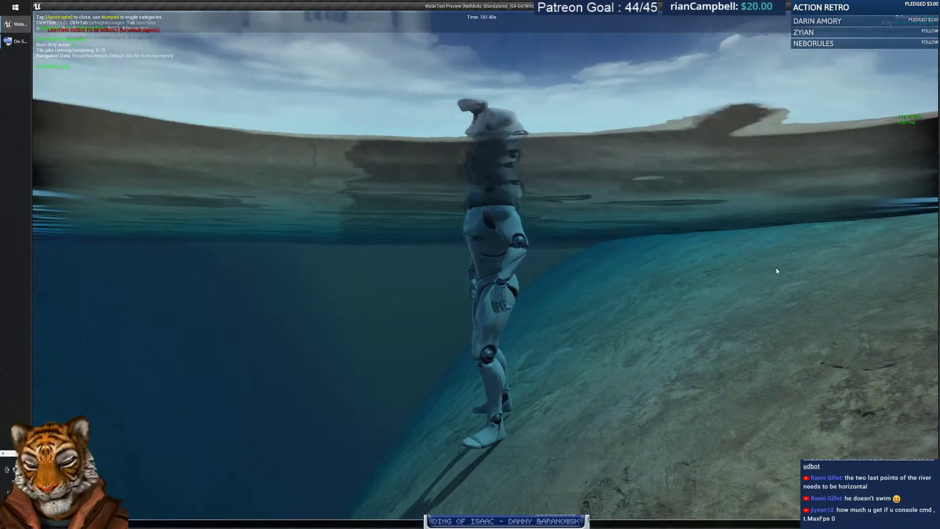
key("grave")
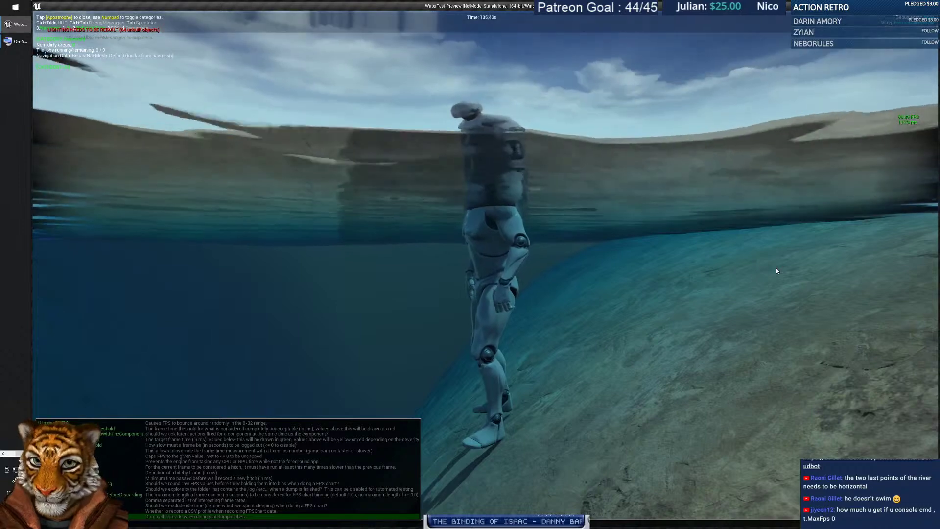
Enter the maximum frame rate console command, and run the character out of the water and along the sandy bank.
type("m")
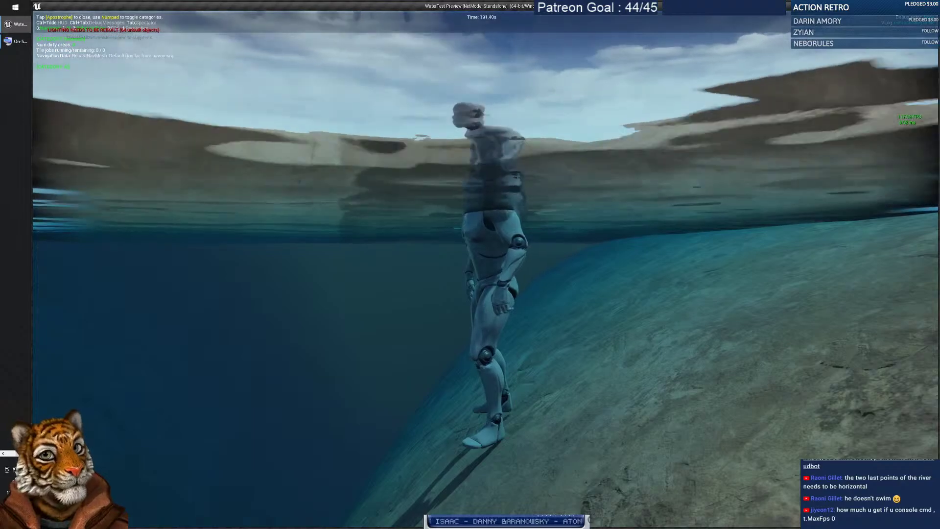
type("w")
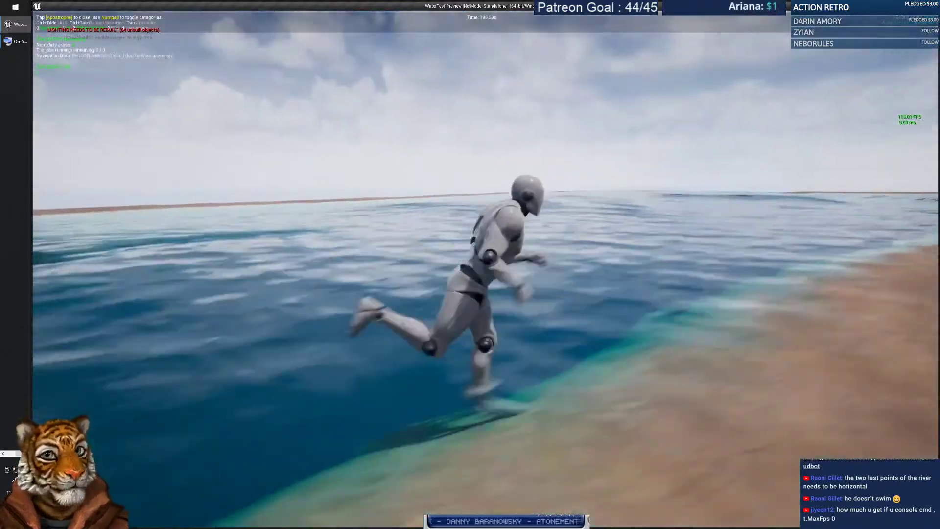
type("w")
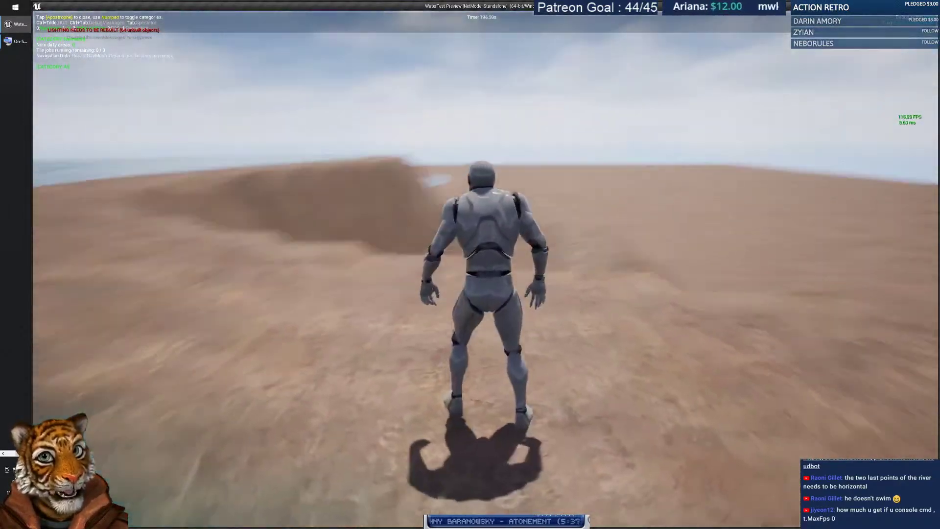
type("w")
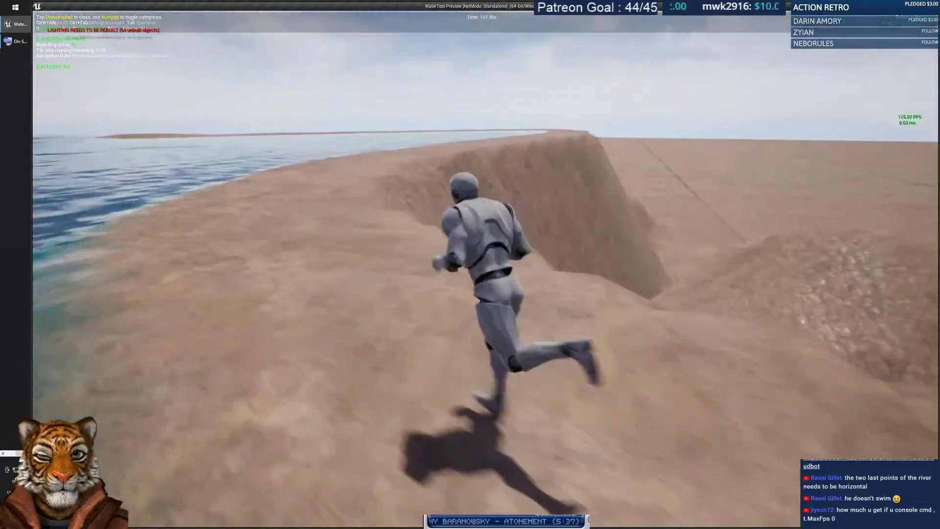
type("w")
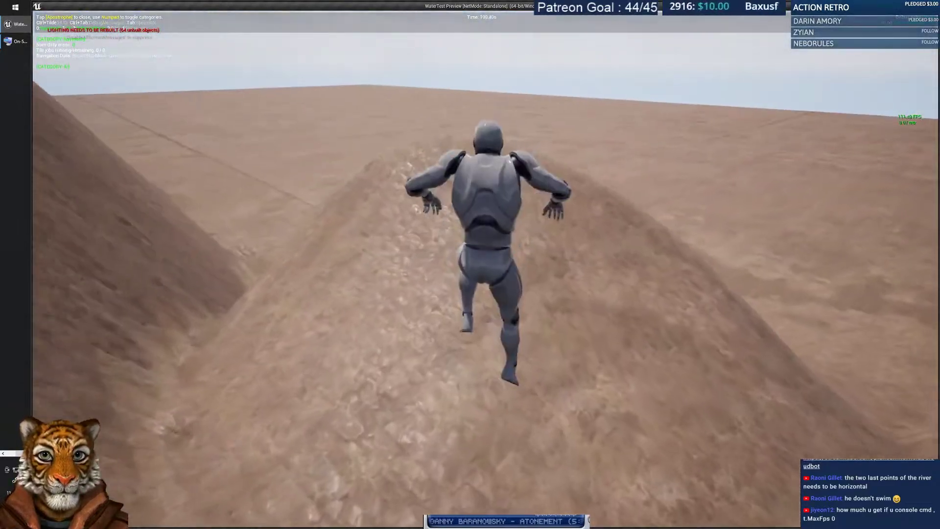
Jump the character over the rocky mound and down to the green navigation mesh area on the flat ground.
type("w")
key("space")
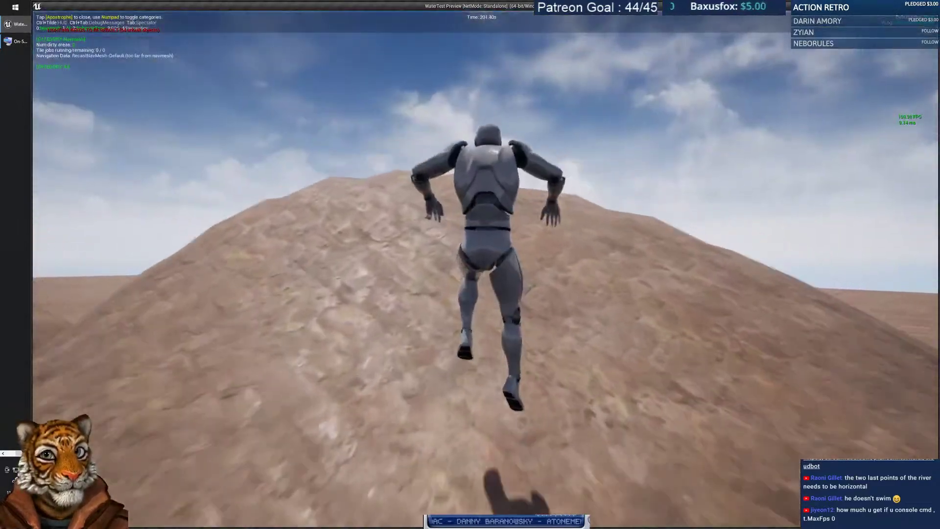
key("w")
key("space")
key("space")
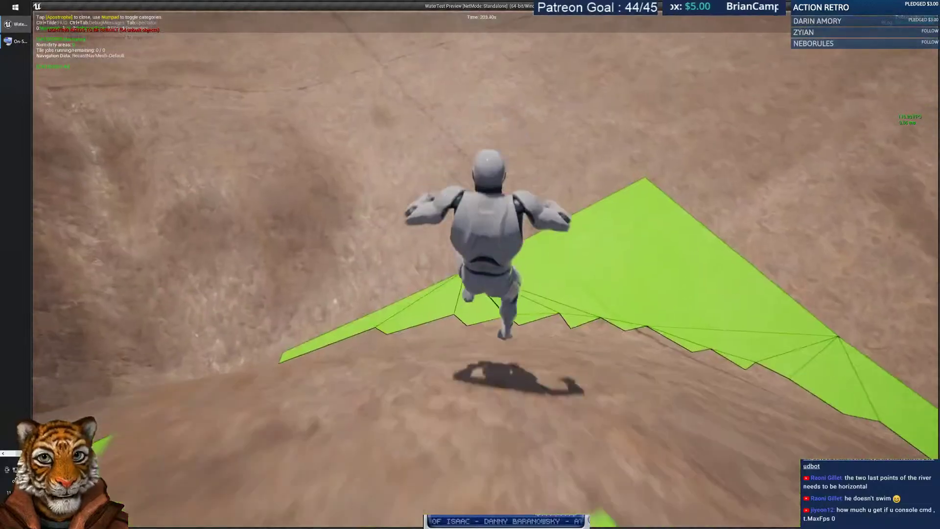
key("w")
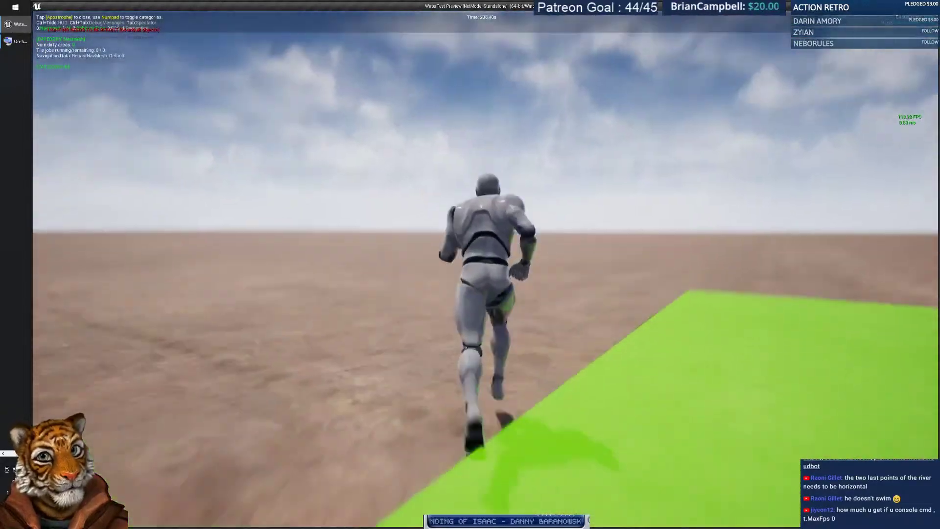
Run the character across the green navigation mesh and past its edge onto the open landscape to check its coverage.
key("w")
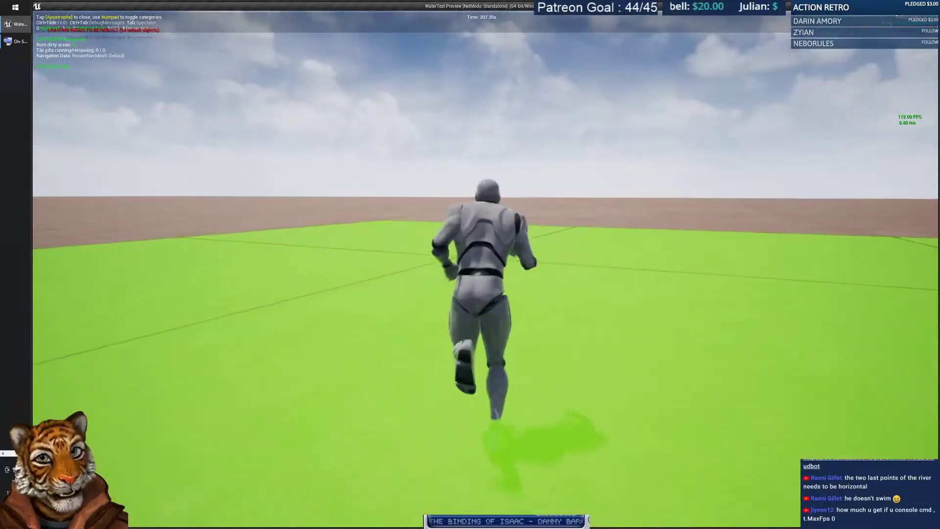
key("w")
key("space")
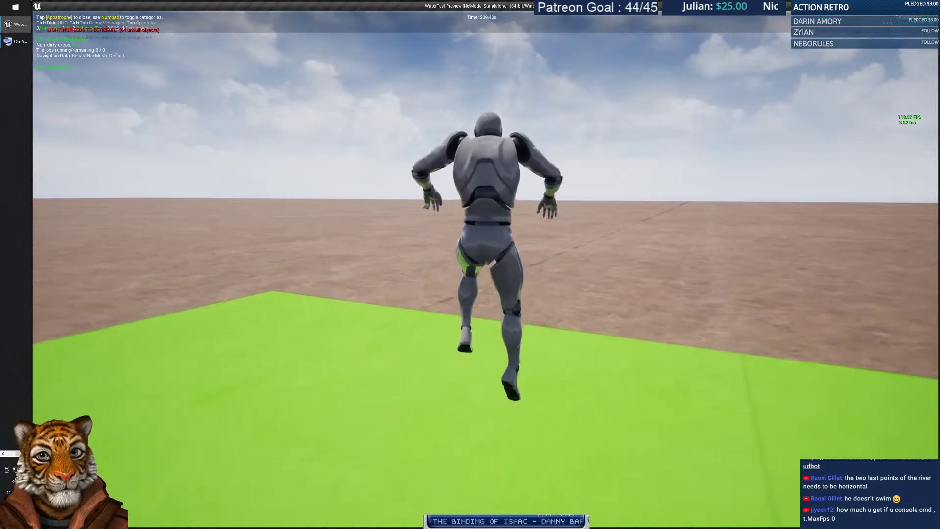
key("w")
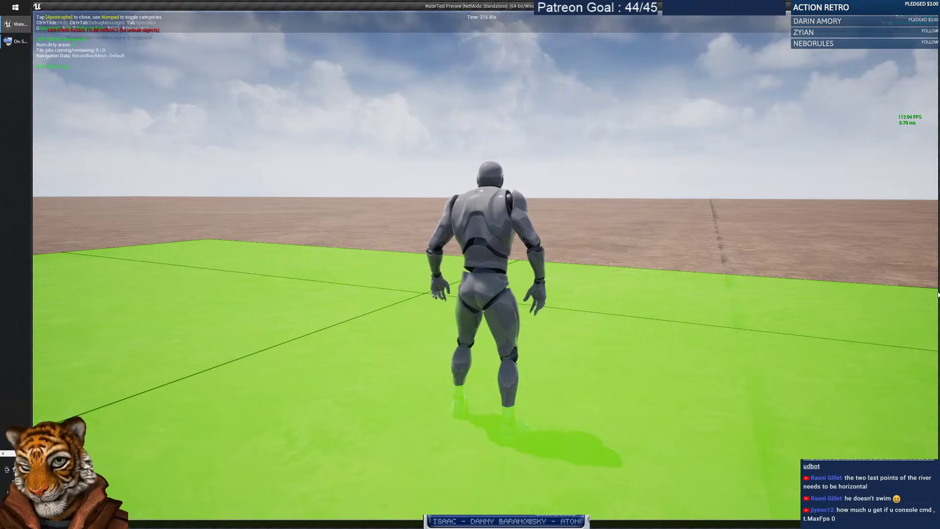
key("w")
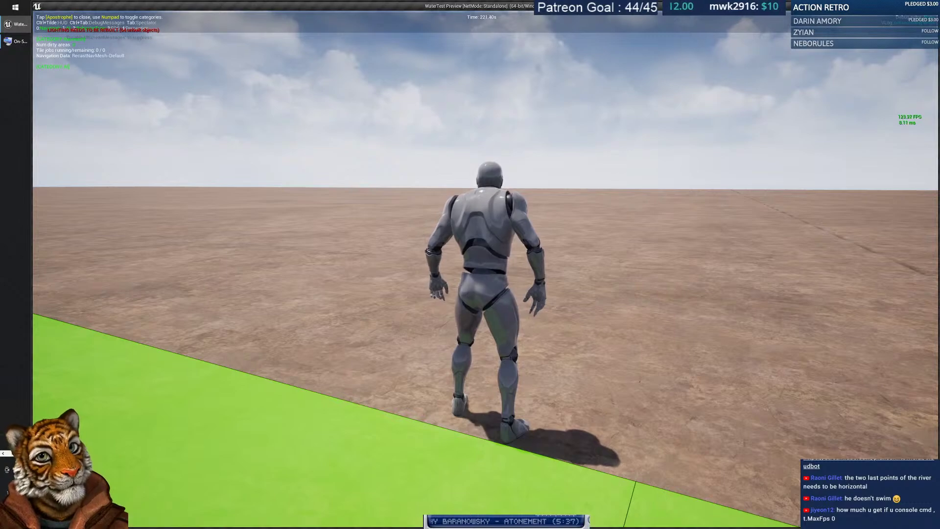
key("w")
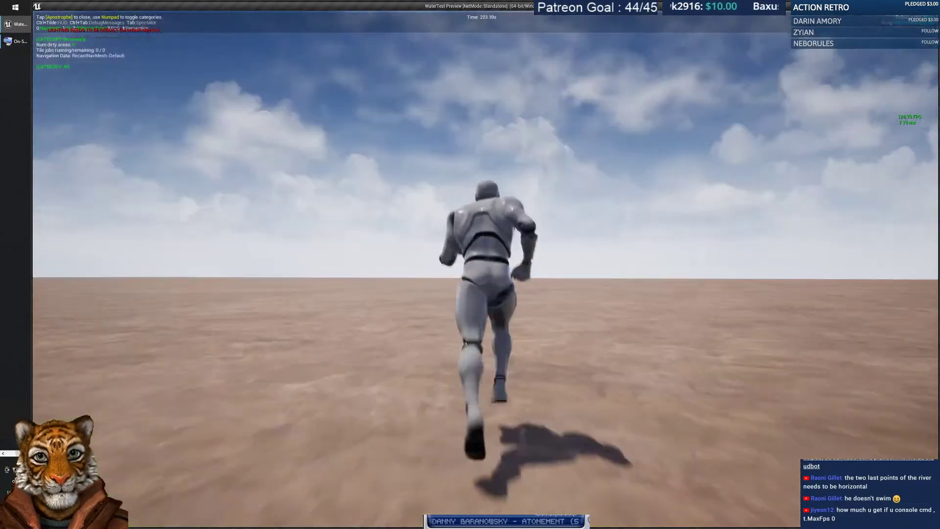
key("w")
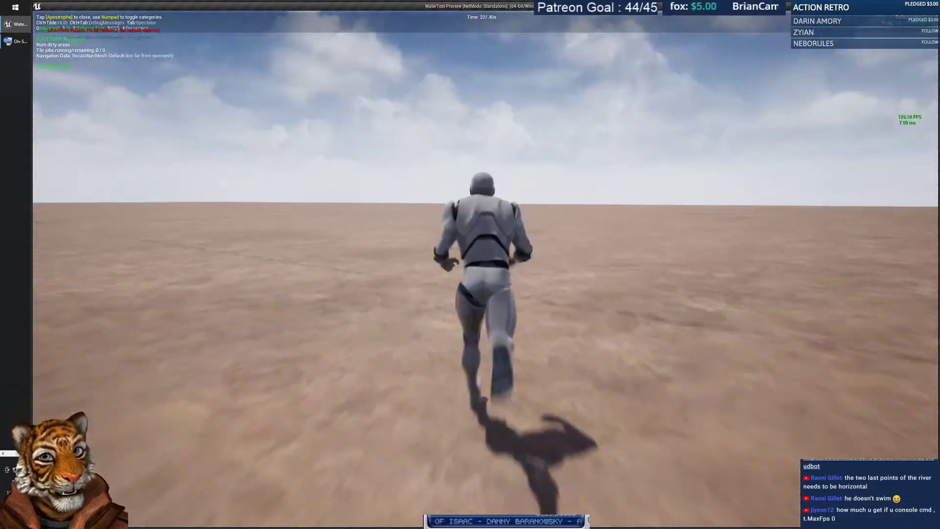
key("w")
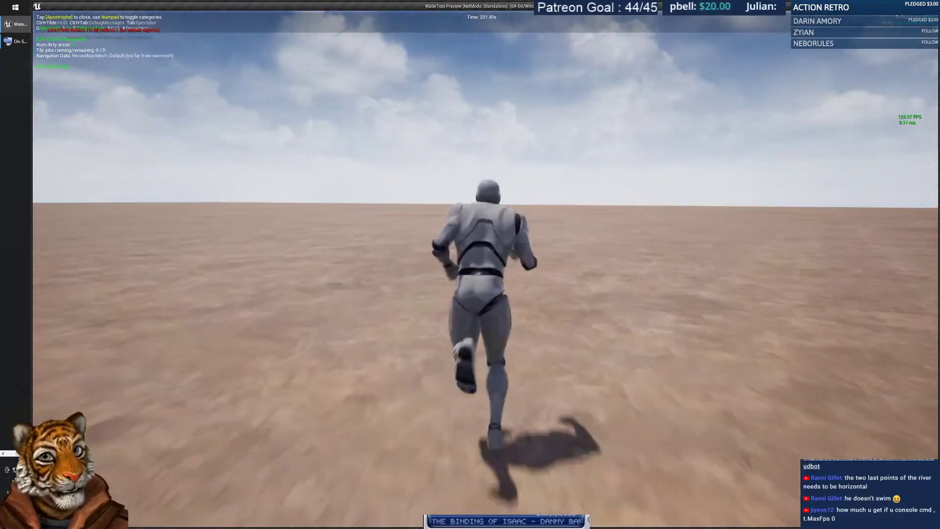
Turn the character around and run and jump across the open desert towards the dark arena wall.
key("a")
key("s")
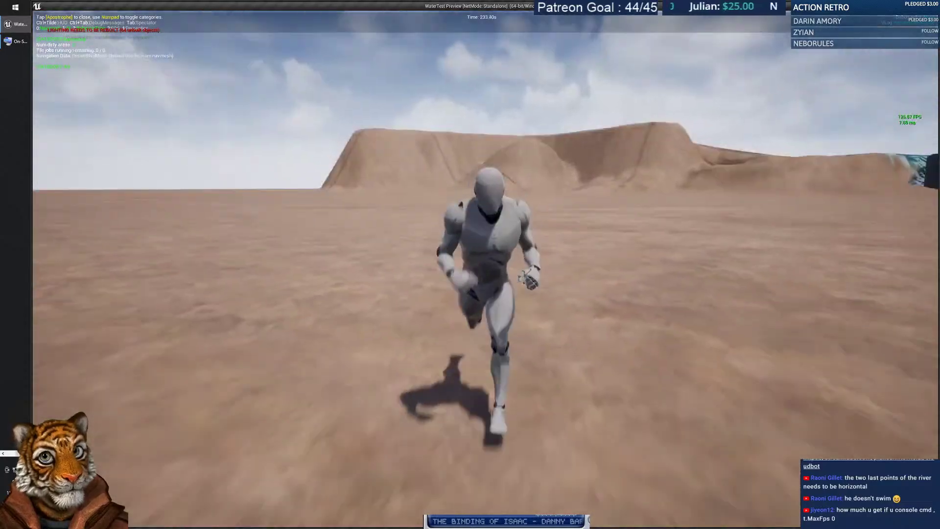
key("d")
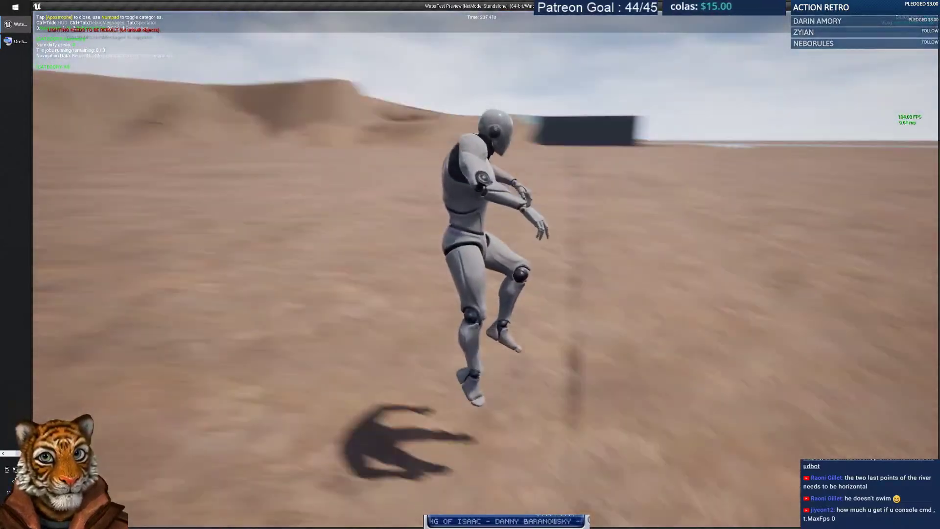
key("w")
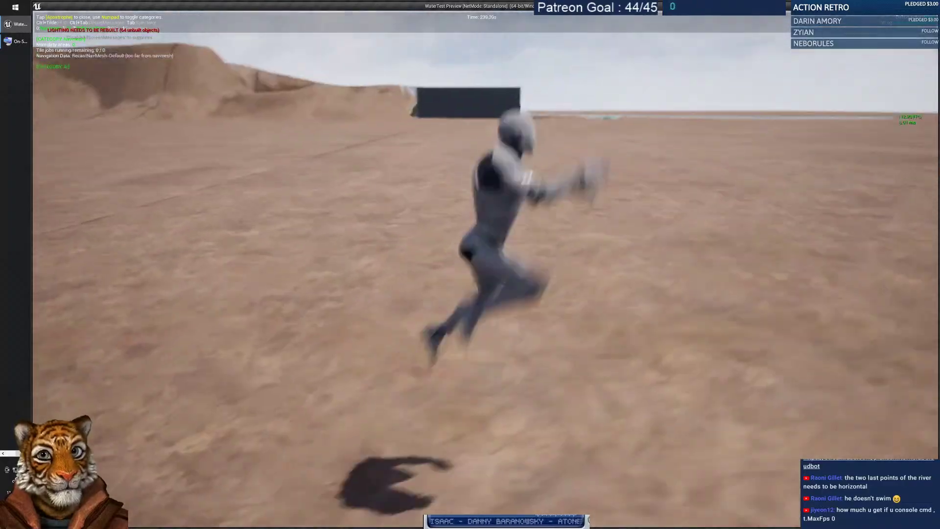
key("space")
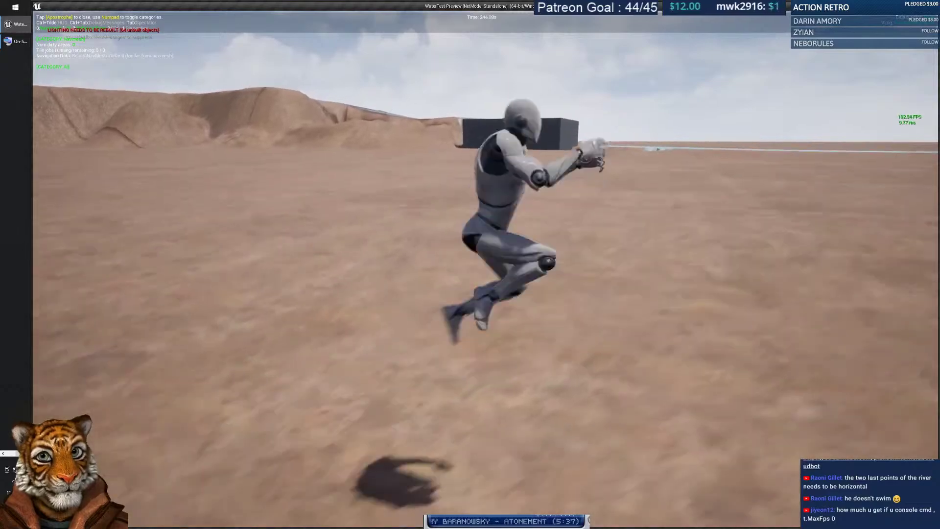
key("space")
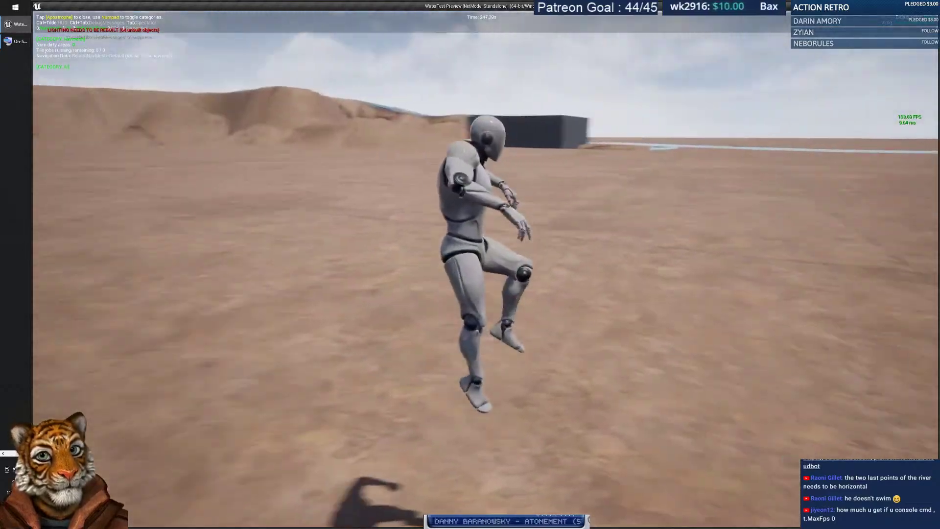
Run the character through the water and up the steep hillside to inspect the navigation mesh there, and end the play test.
key("w")
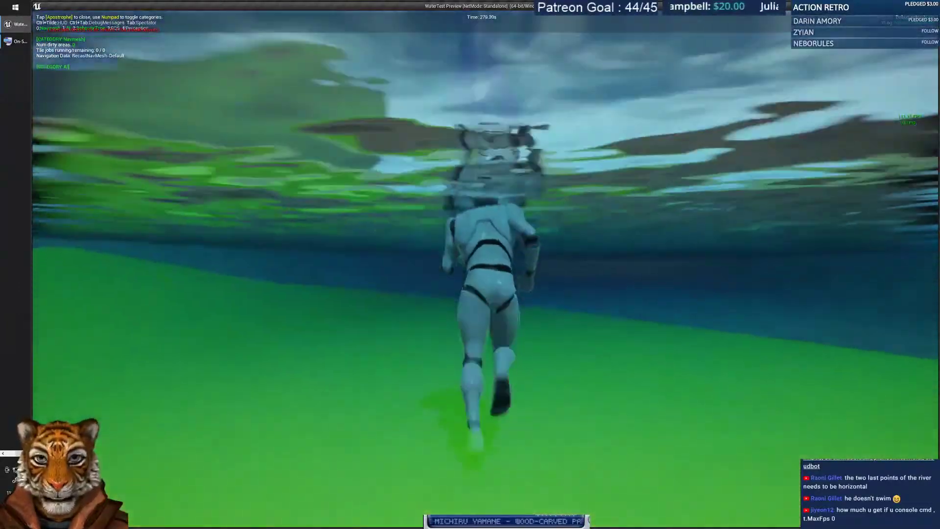
key("w")
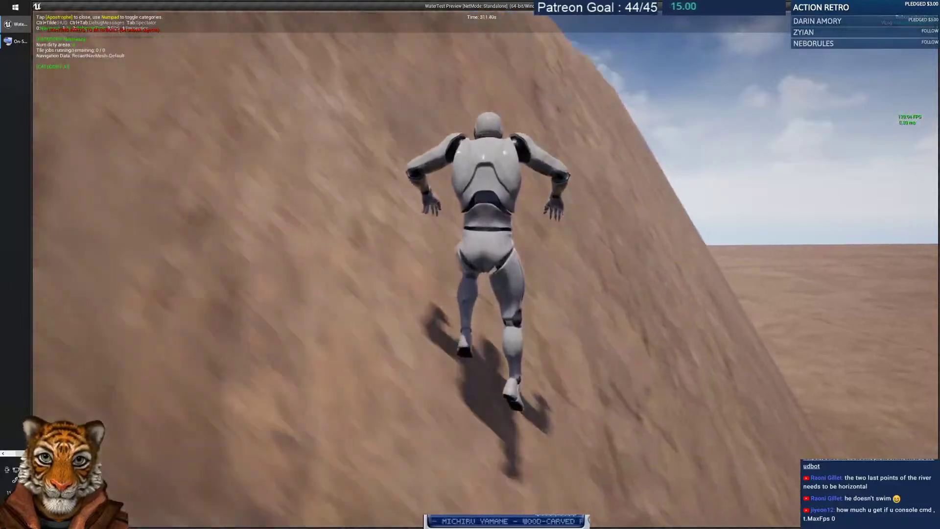
key("w")
key("space")
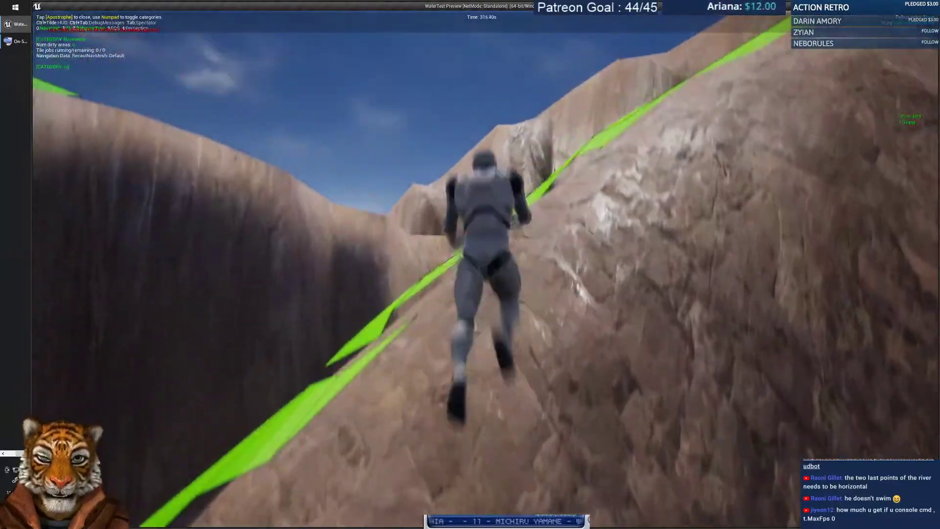
key("space")
key("space")
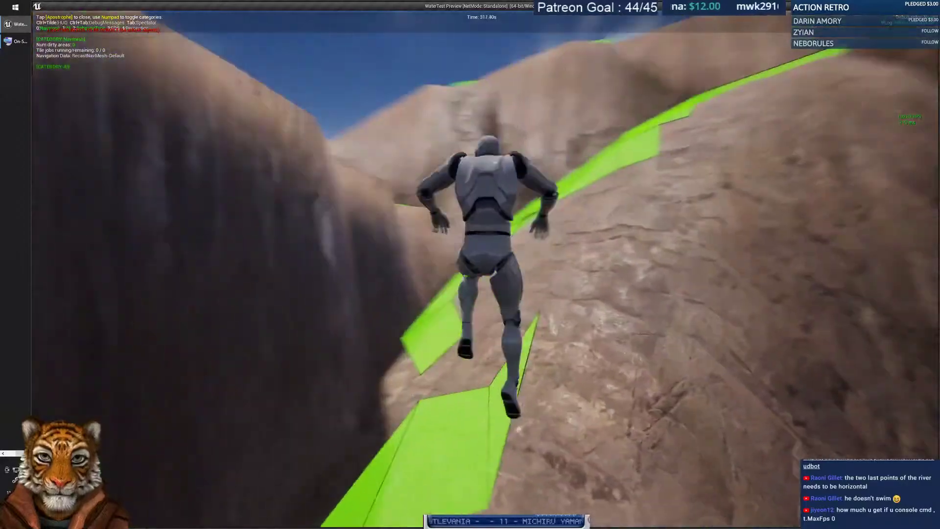
key("space")
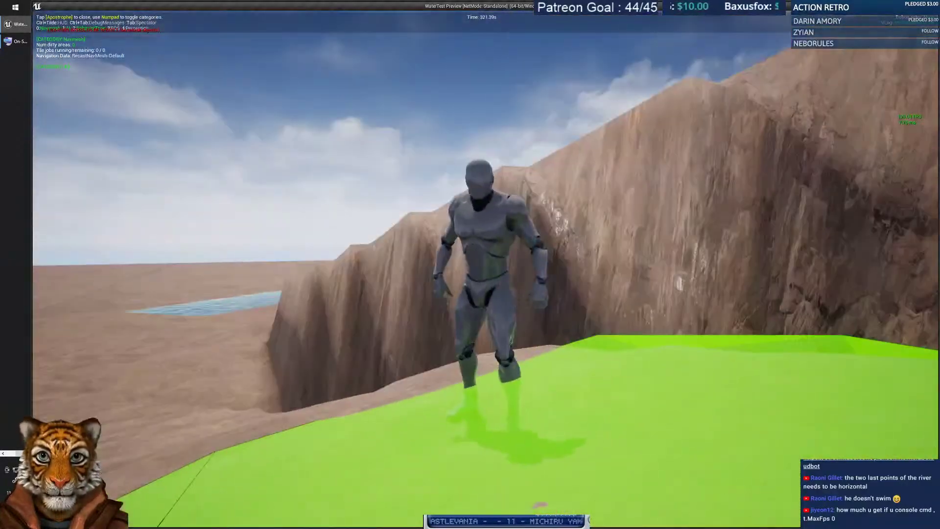
key("Escape")
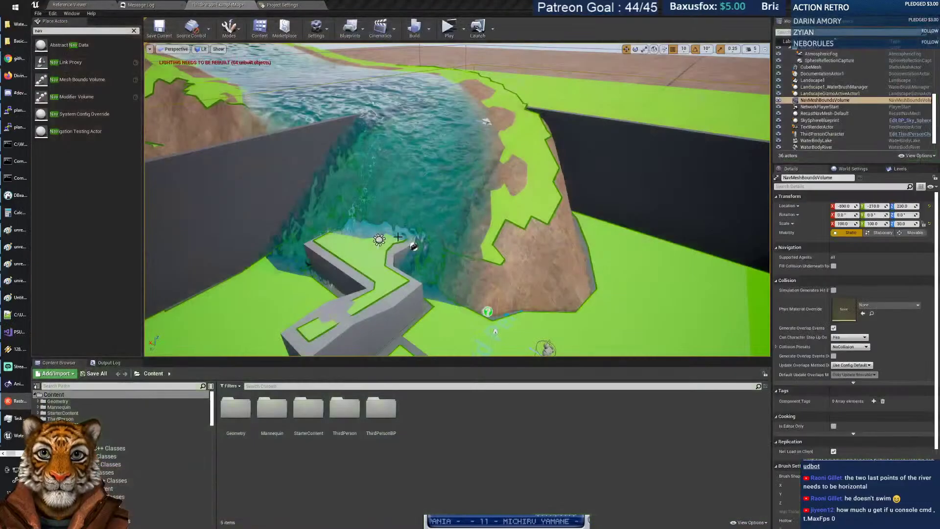
Run a short play test towards the waterfall, and remove the arena wall beside the hill (Wall11).
right_click_drag(457, 199, 421, 201)
mouse_move(489, 265)
right_mouse_down()
mouse_move(450, 279)
mouse_move(489, 264)
right_mouse_up()
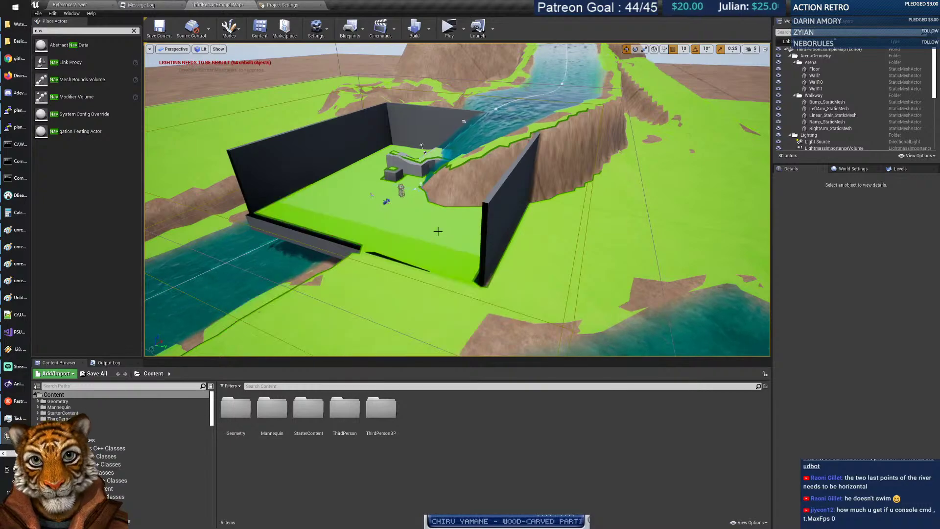
right_click_drag(555, 180, 492, 100)
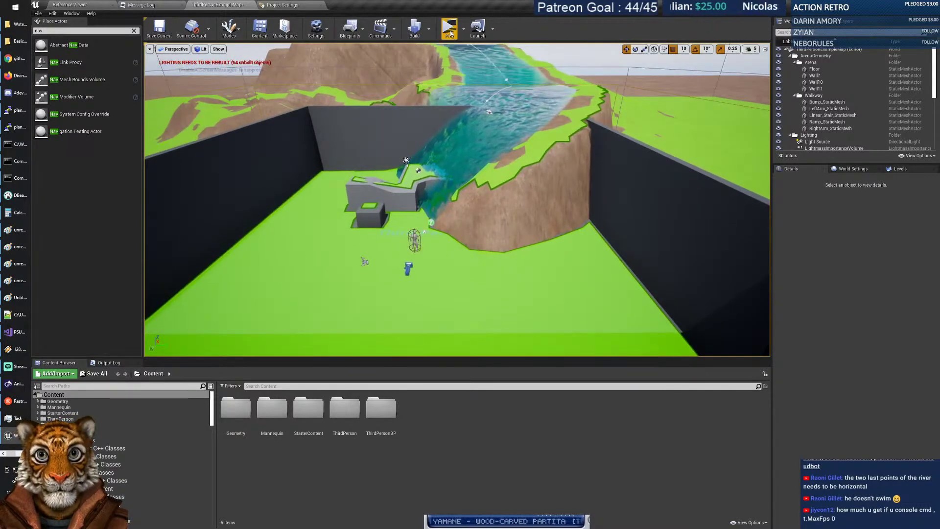
left_click(450, 30)
key("w")
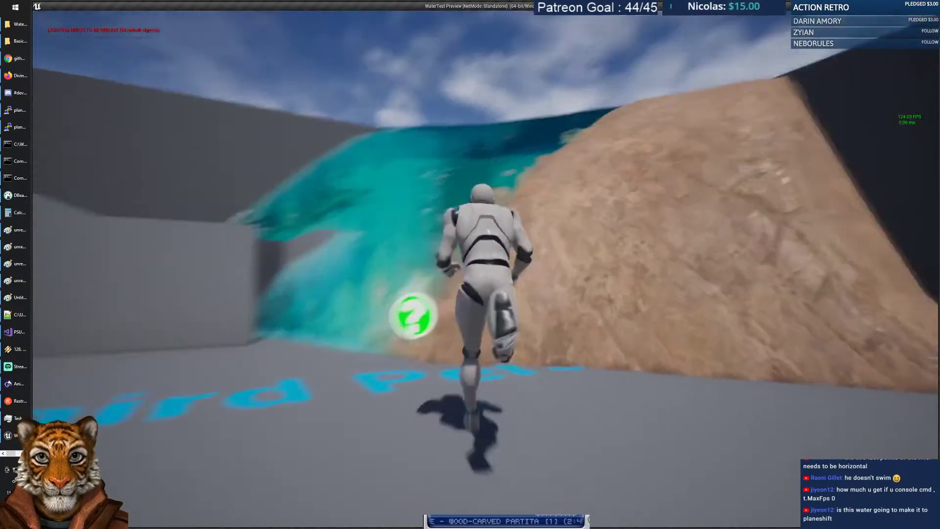
key("Escape")
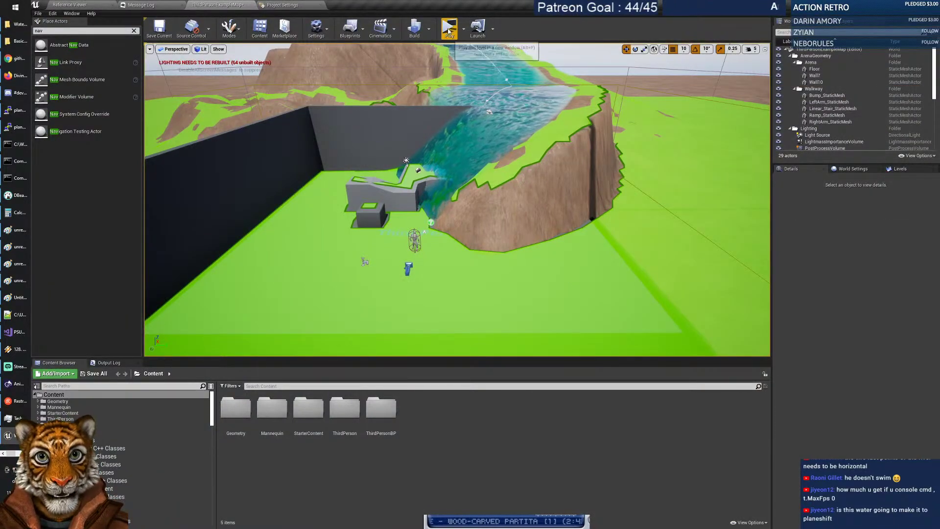
Start another play test, run the character up the river bank, and enter the water beside the grey block to inspect it underwater.
left_click(449, 30)
key("w")
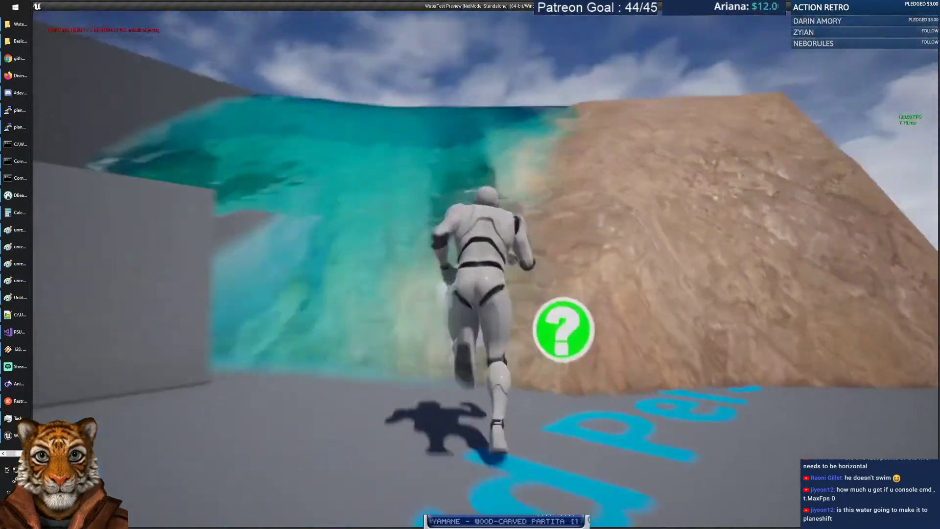
key("w")
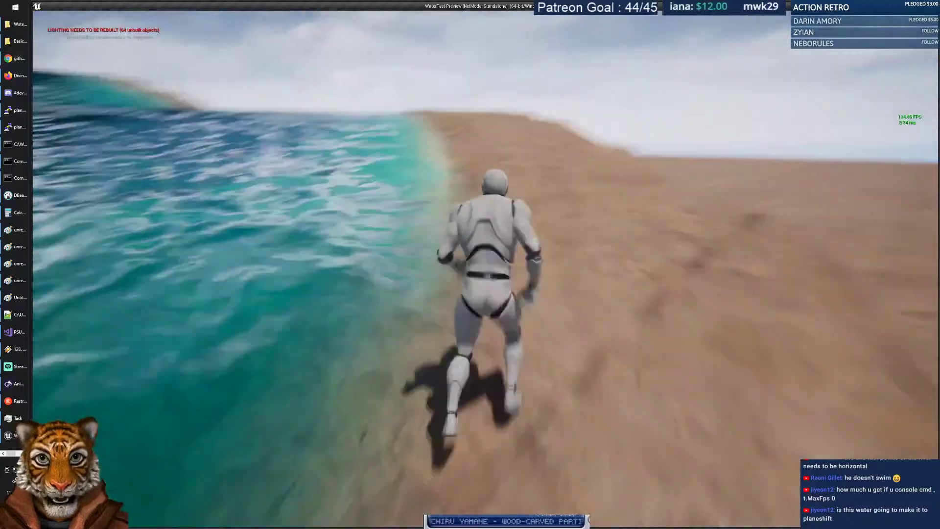
key("w")
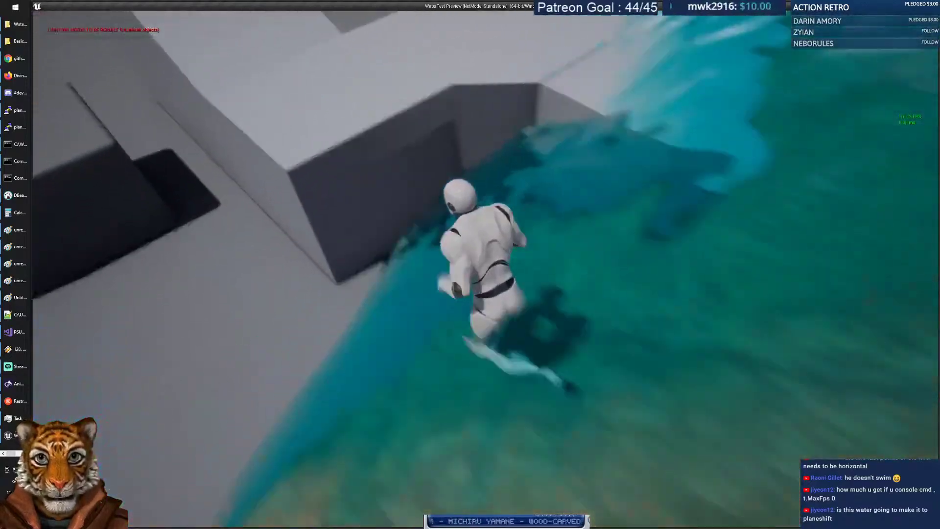
key("w")
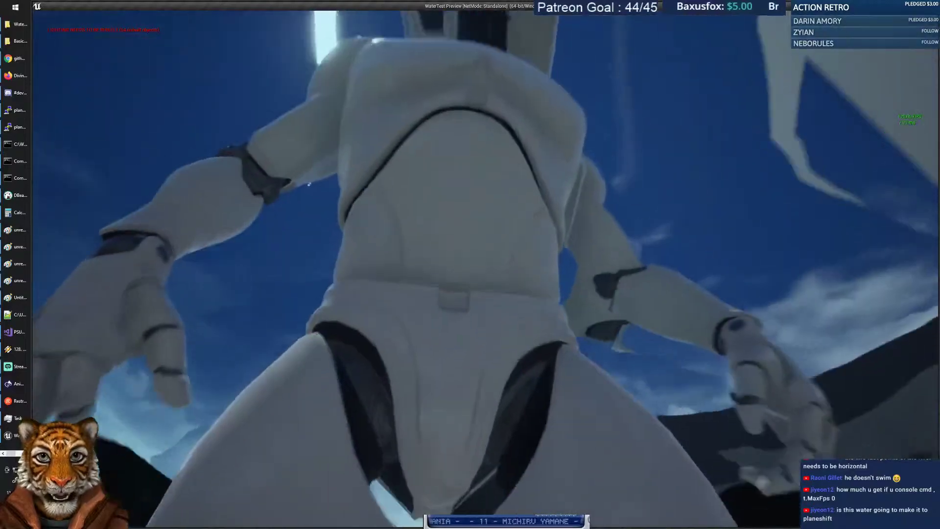
key("w")
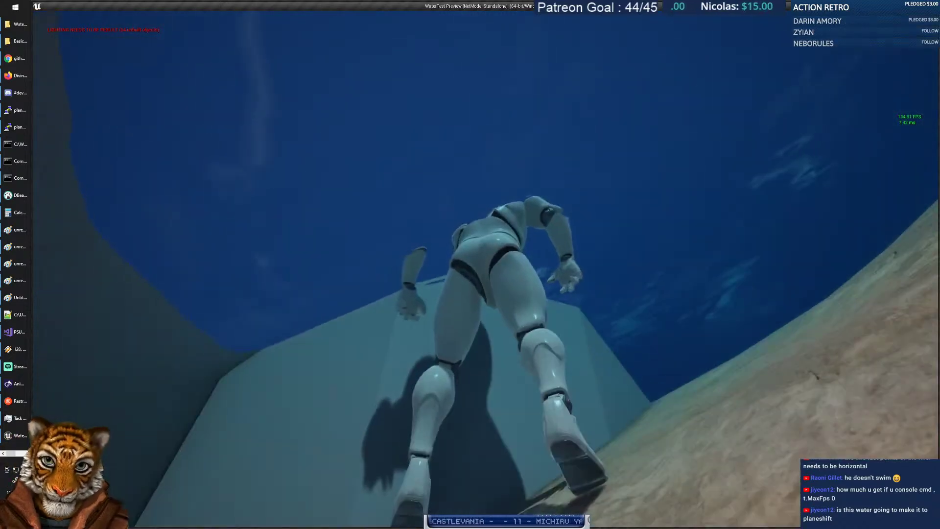
Run the character out of the deep water and across the surface towards the upper river slope, and end the play test.
key("w")
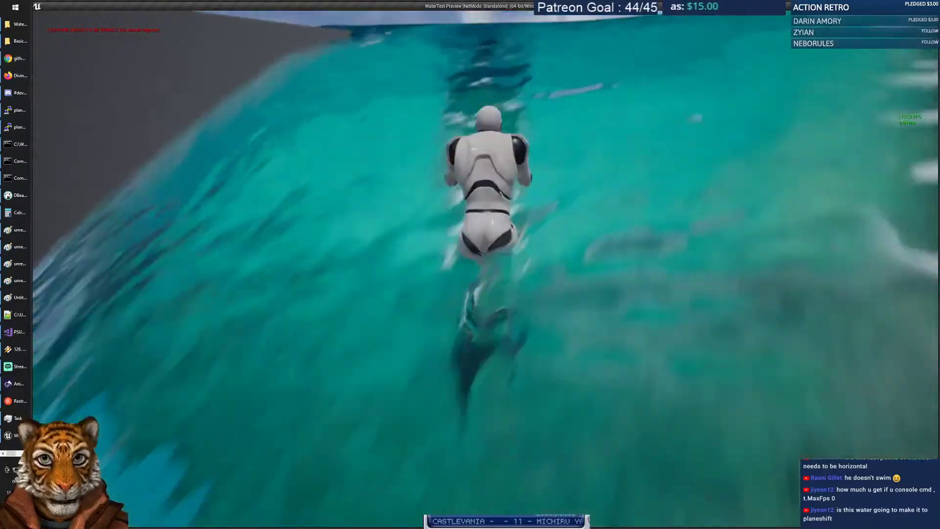
key("w")
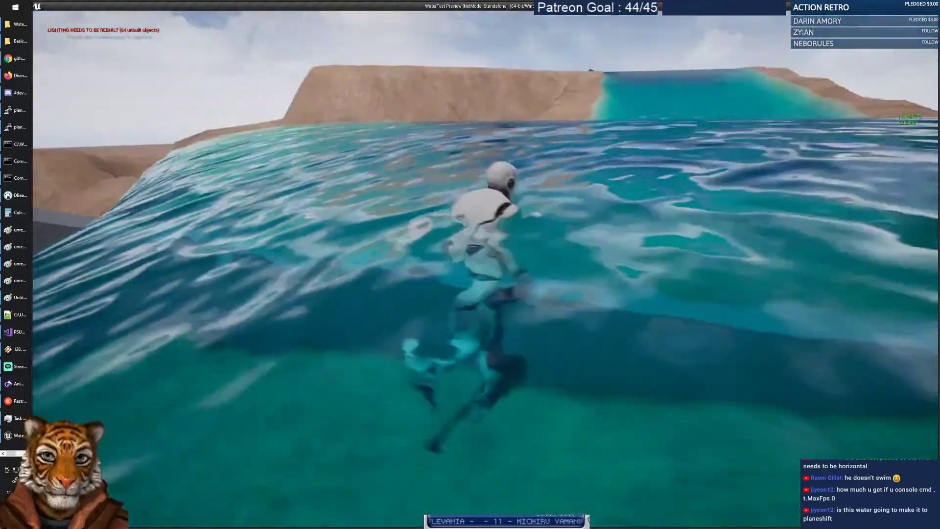
key("w")
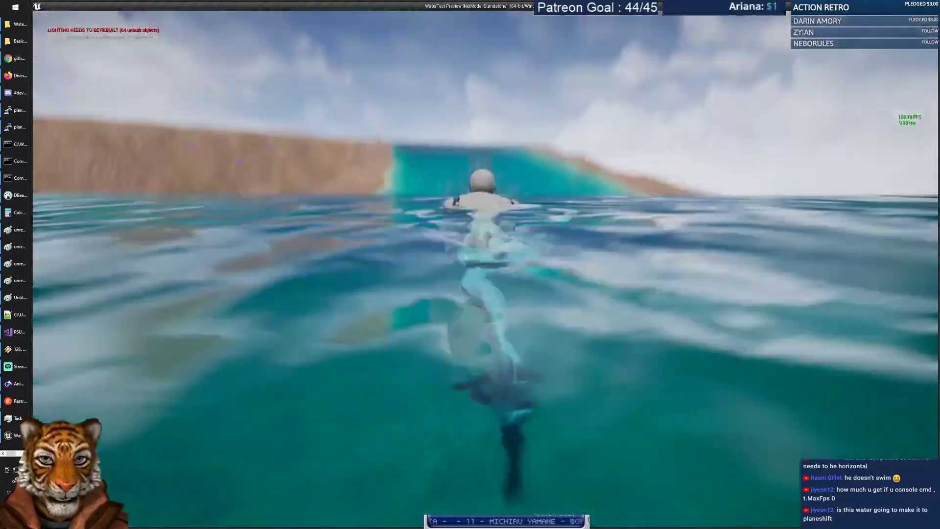
key("w")
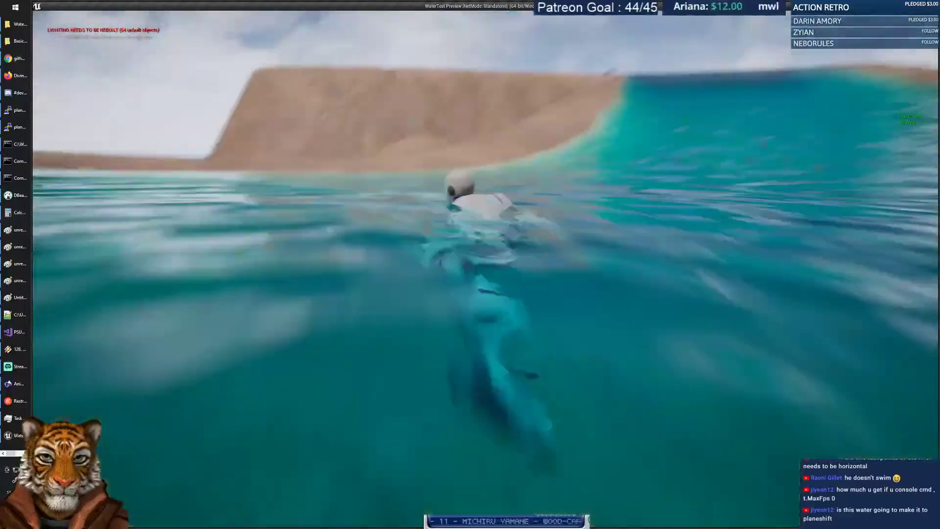
key("w")
key("Escape")
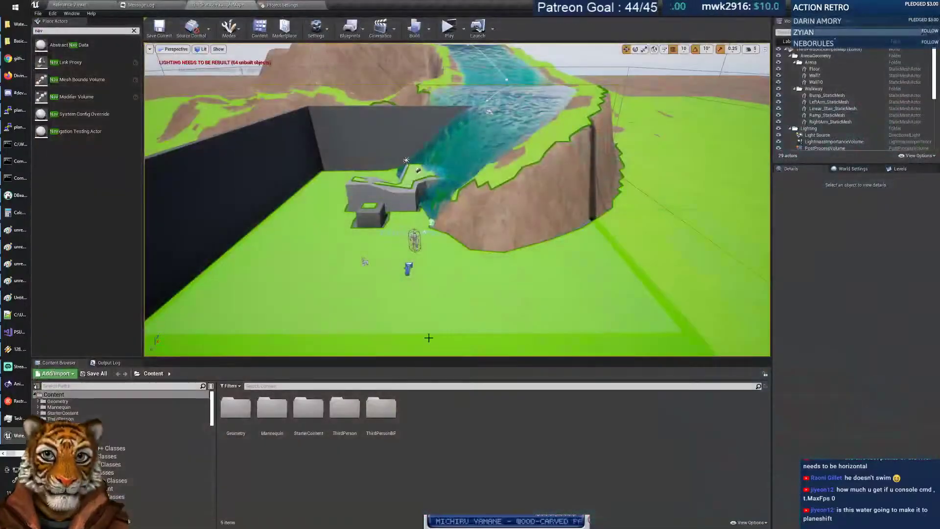
Hide the navigation mesh overlay and filter the placeable actors by "water".
key("w")
right_click_drag(537, 211, 463, 204)
scroll(528, 215, "down", 3)
key("p")
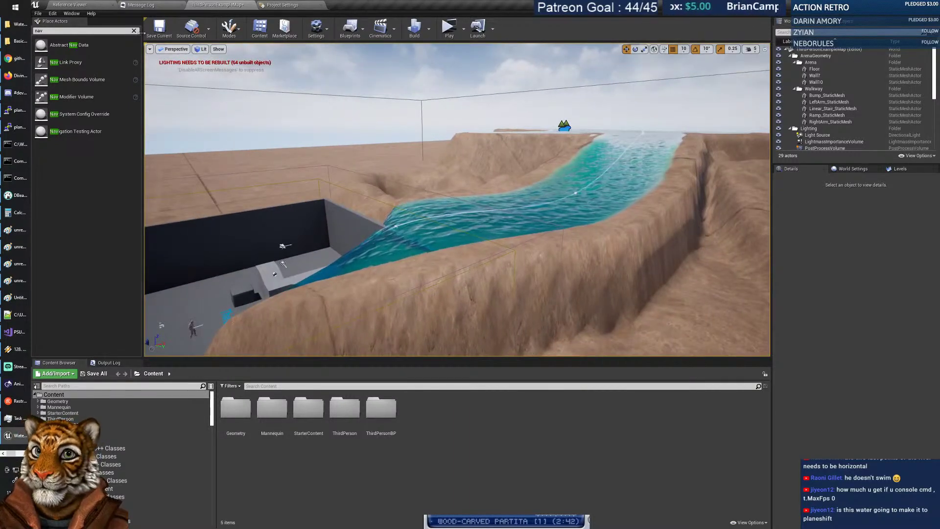
key("BackSpace")
key("BackSpace")
key("BackSpace")
type("water")
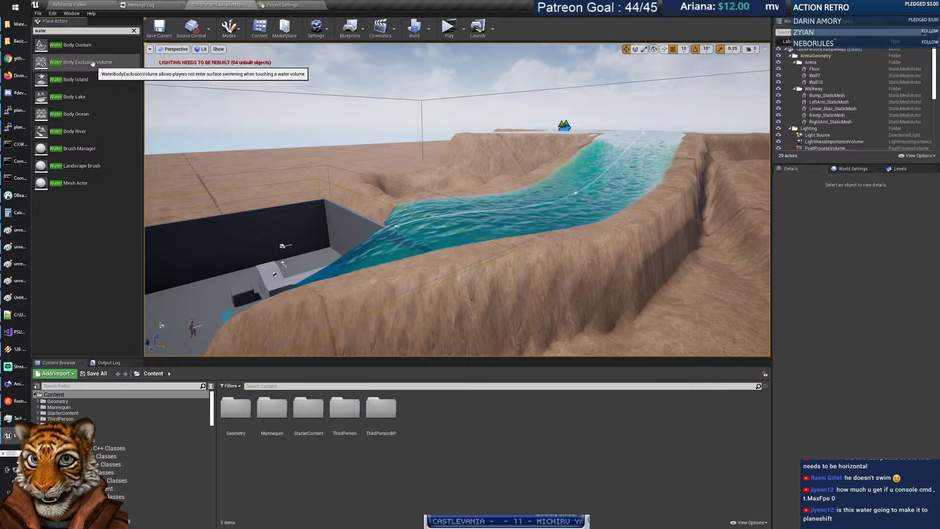
Select the lake and move its shoreline spline point beside the lake icon far outward to enlarge the lake.
key("w")
right_click_drag(443, 176, 434, 195)
left_click(434, 194)
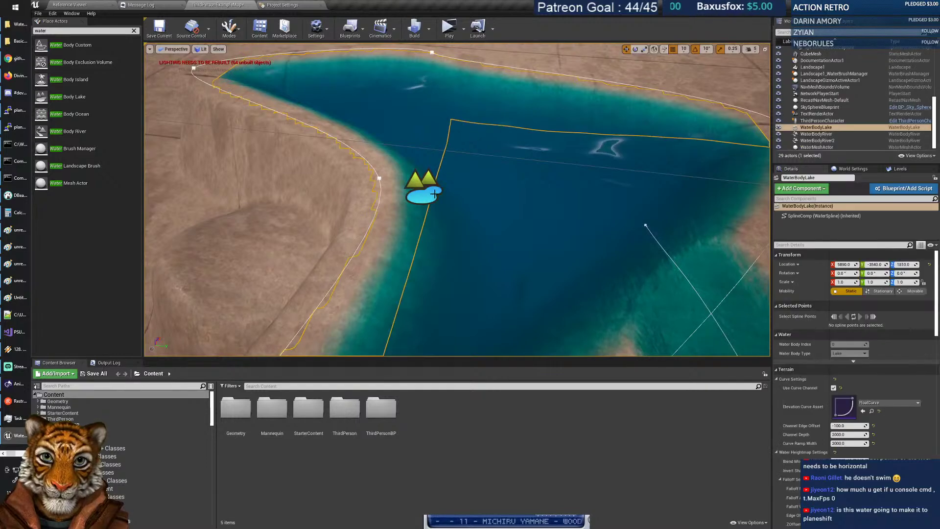
left_click(376, 178)
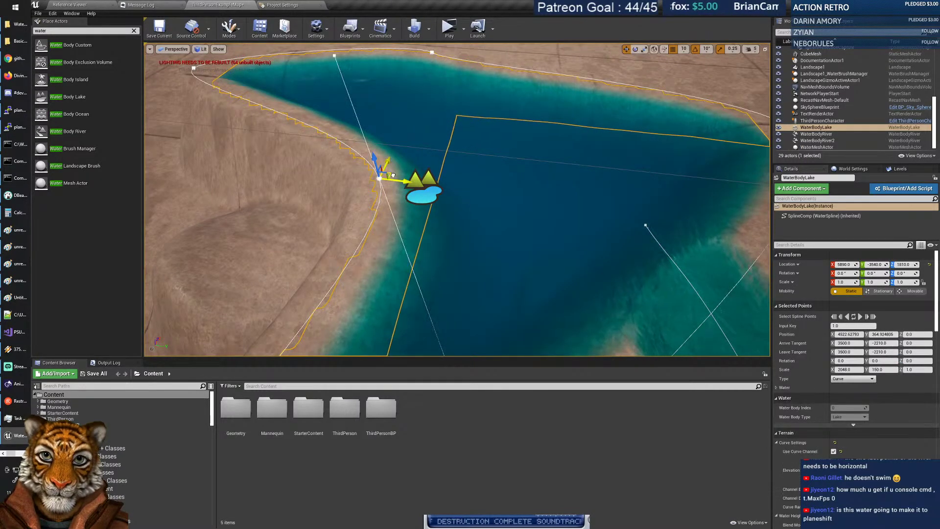
left_click_drag(392, 175, 147, 171)
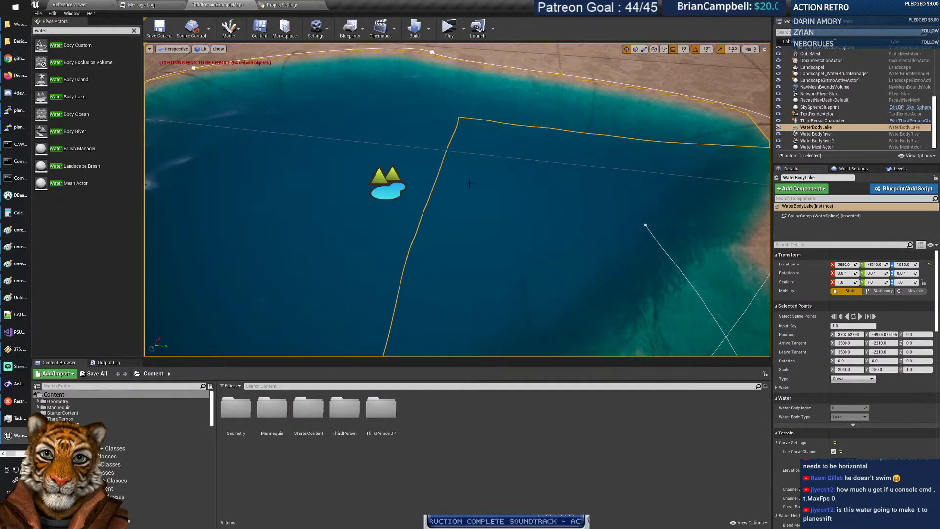
key("s")
right_click_drag(469, 183, 406, 174)
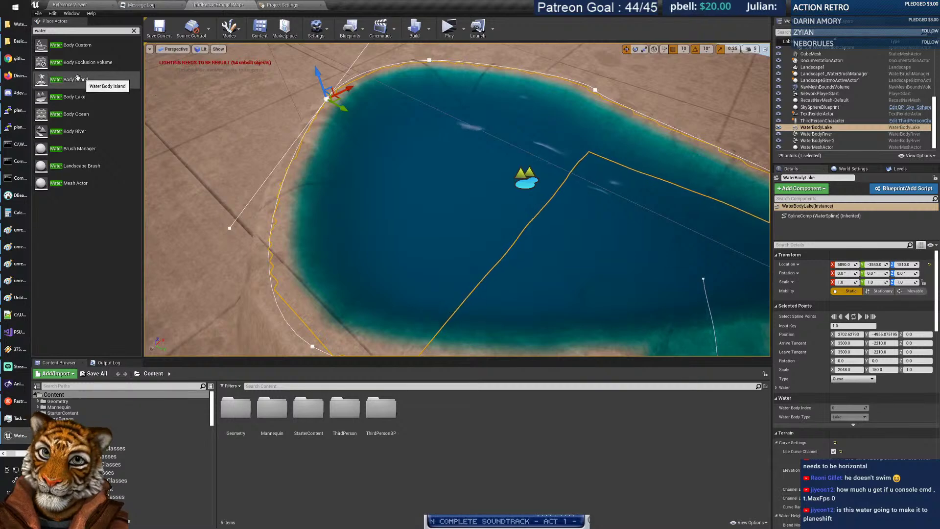
Place a Water Body Exclusion Volume in the enlarged part of the lake and raise it to a Z location of 1940.
left_click_drag(69, 62, 465, 162)
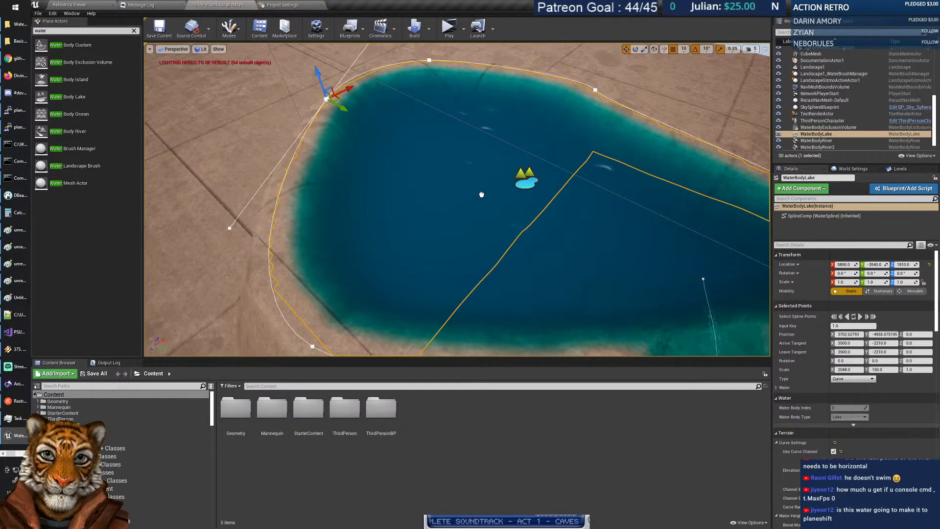
left_click_drag(481, 195, 481, 192)
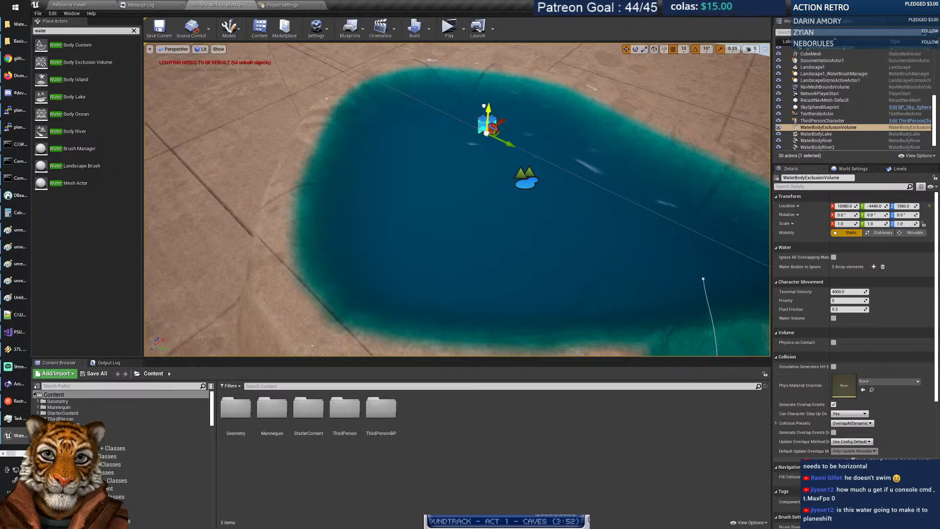
key("w")
right_click_drag(501, 135, 600, 107)
key("w")
key("s")
key("w")
key("w")
type("s")
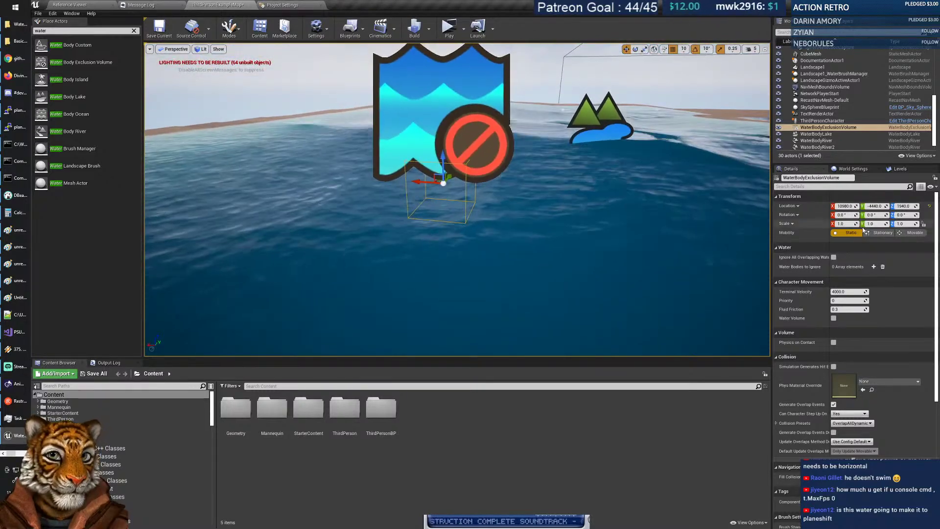
Scale the water exclusion volume to 10 on the X, Y and Z axes.
type("10")
left_click(868, 224)
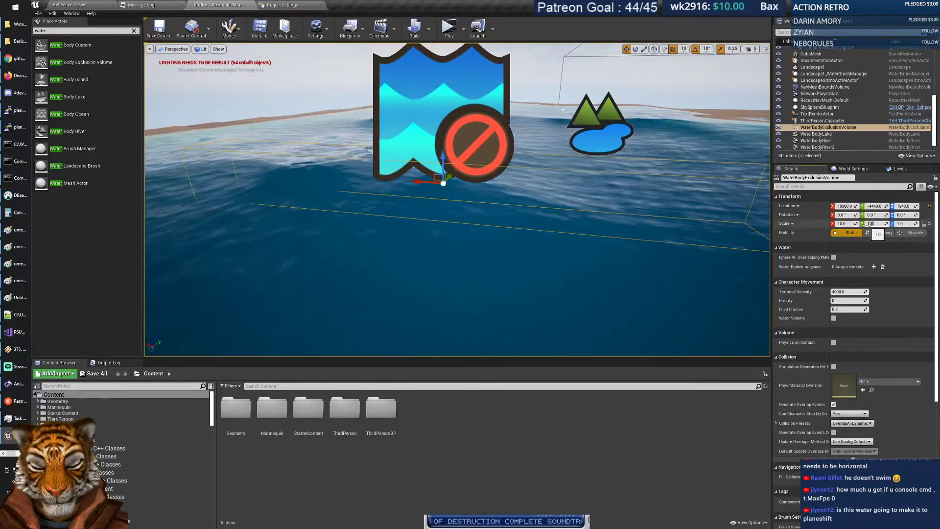
type("10")
left_click(911, 224)
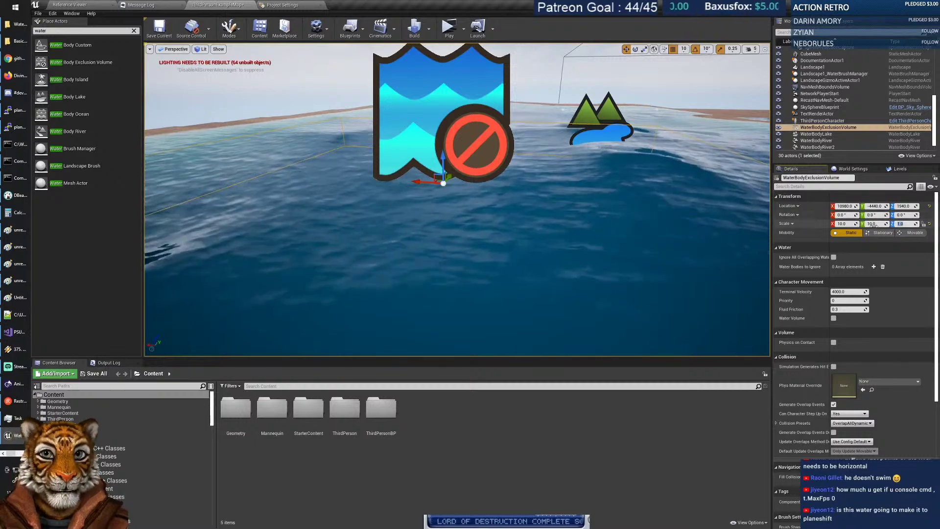
type("10")
key("Return")
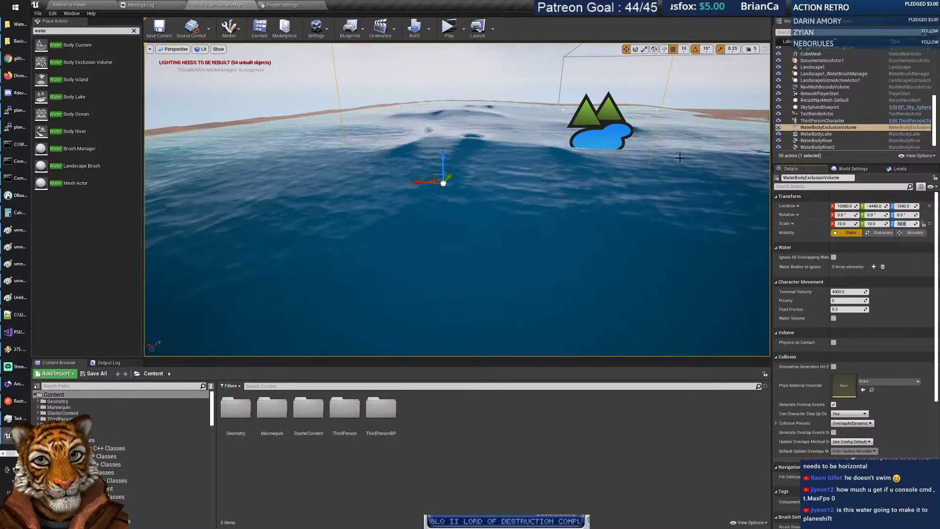
Start a play test and run and jump the character up the river to the lake shore.
mouse_move(451, 169)
right_mouse_down()
mouse_move(490, 171)
mouse_move(567, 149)
mouse_move(416, 176)
mouse_move(457, 165)
right_mouse_up()
key("s")
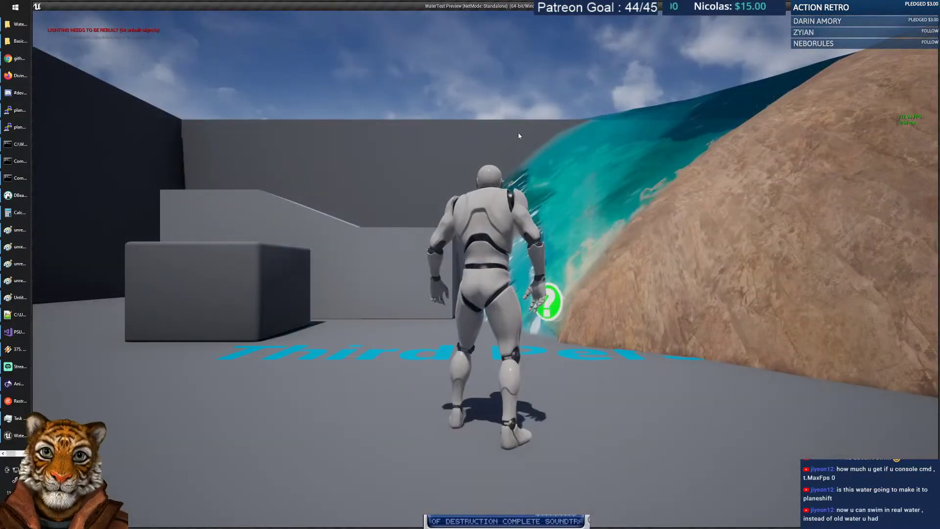
left_click(517, 132)
key("w")
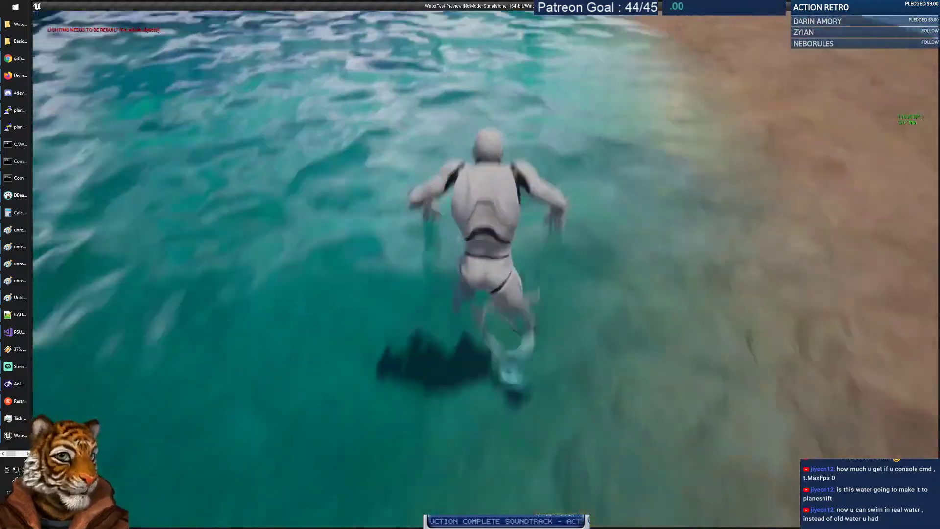
key("space")
key("space")
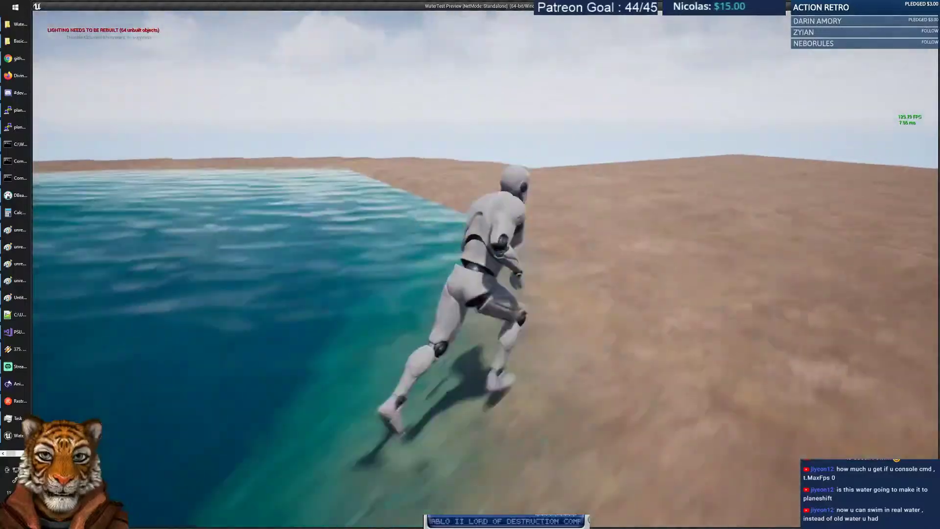
key("space")
key("w")
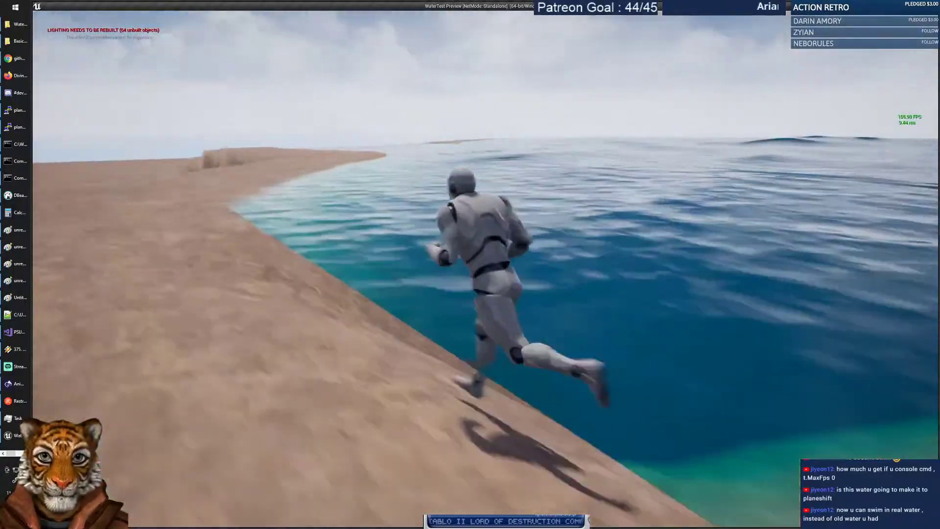
Walk the character into the lake, follow its shore, run along the lakebed to test the exclusion volume, and end the play test.
key("w")
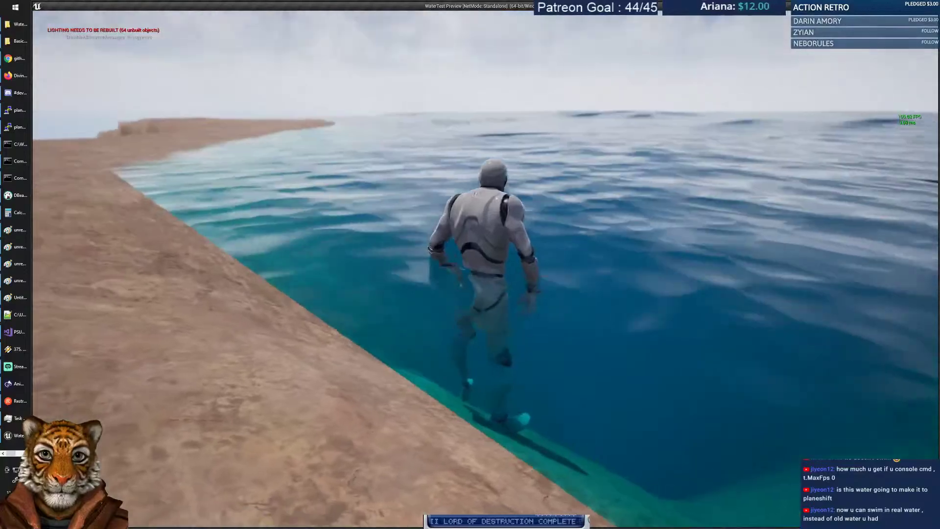
key("w")
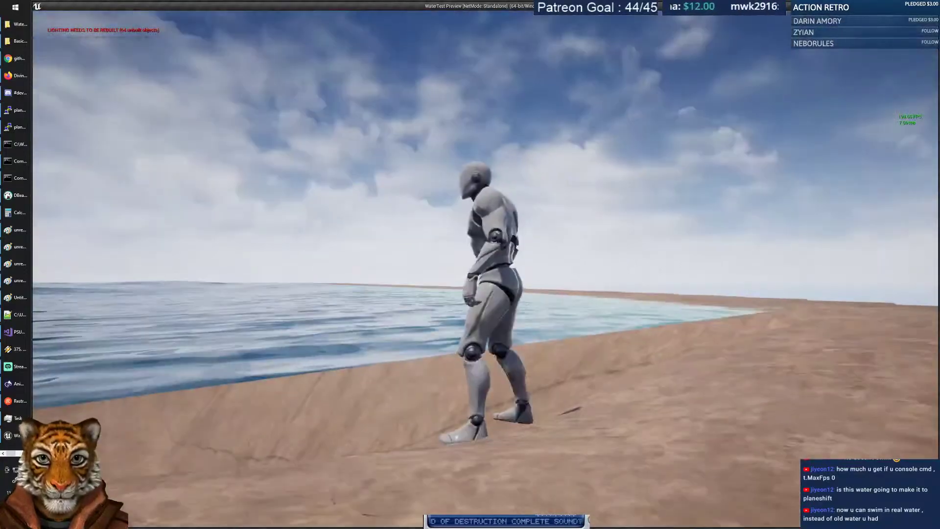
key("d")
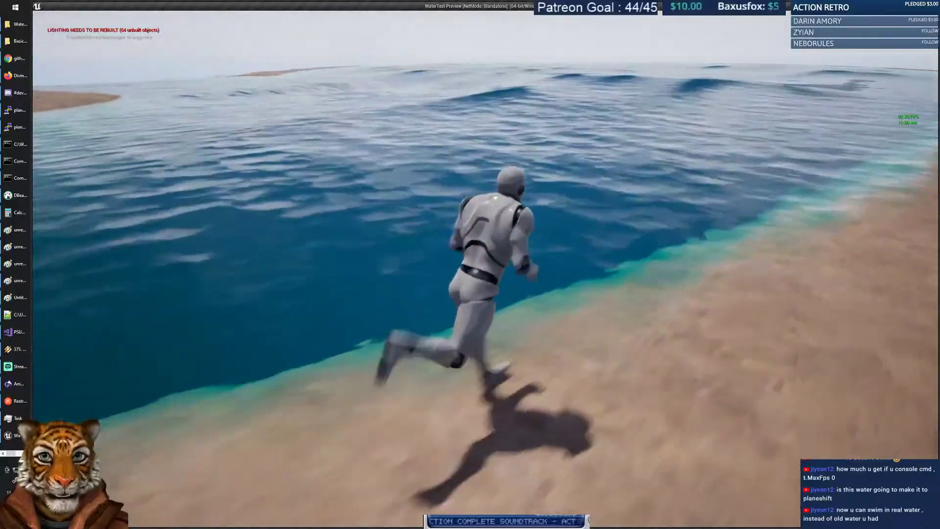
key("w")
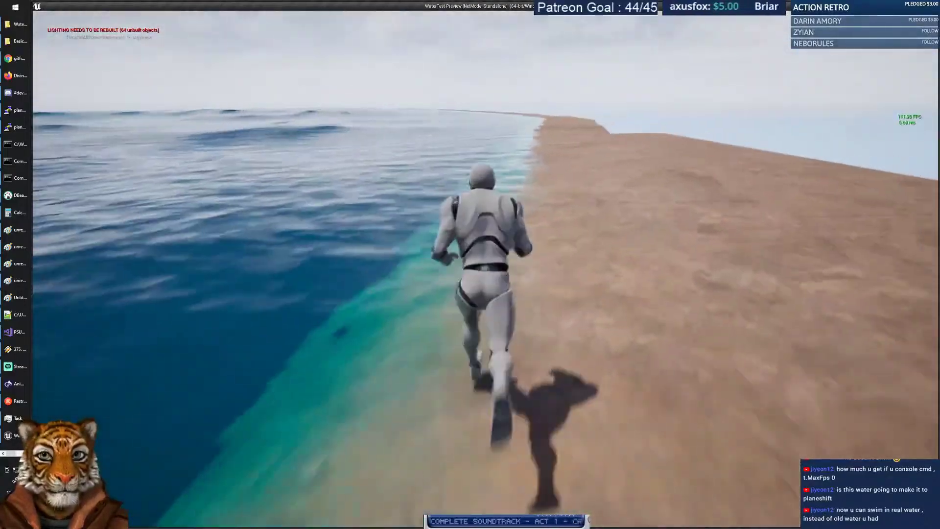
key("space")
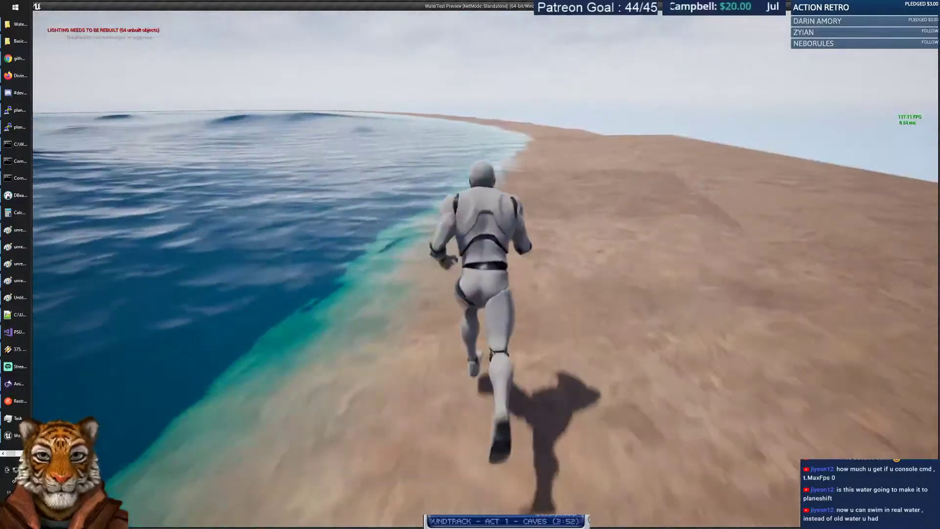
key("space")
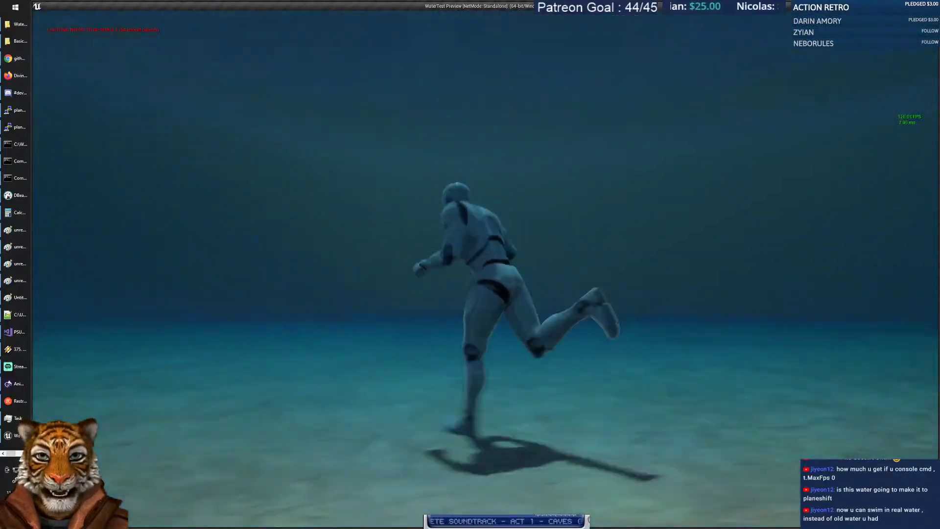
key("Escape")
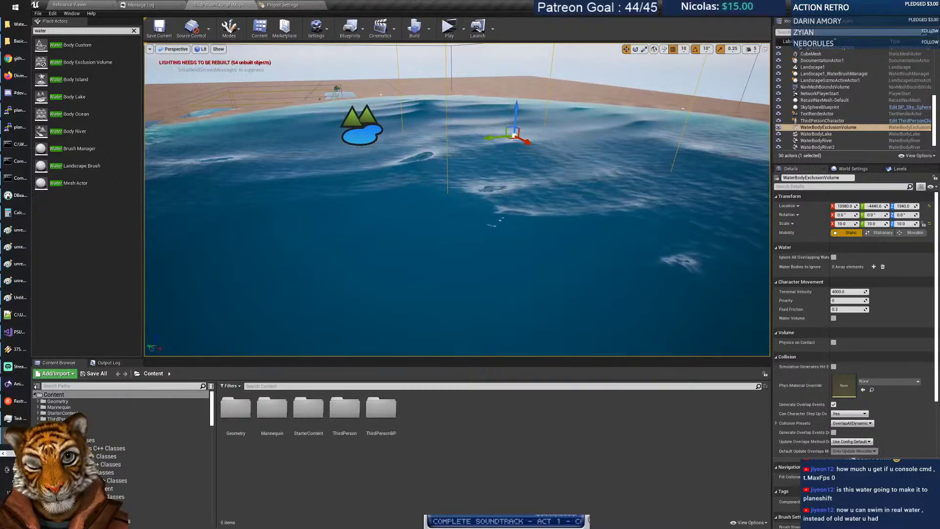
Delete the water exclusion volume from the lake.
key("f")
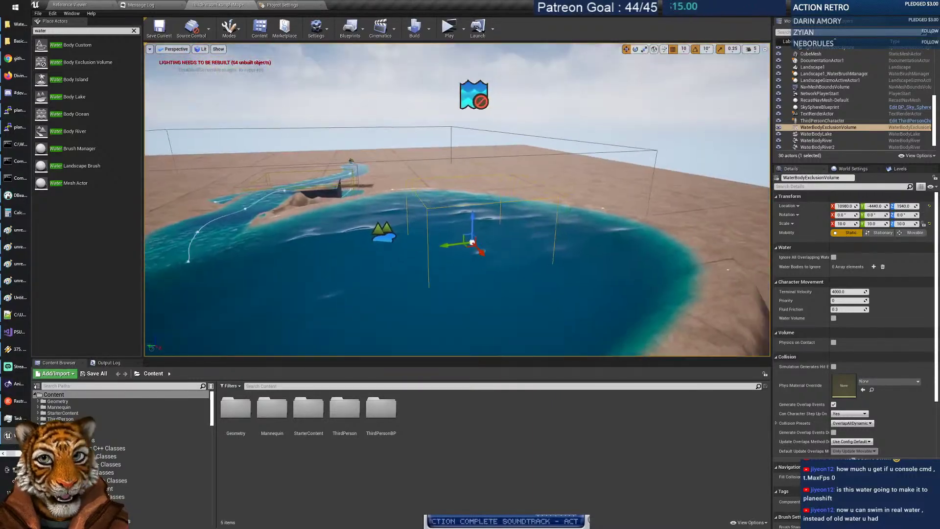
right_click_drag(456, 199, 543, 250)
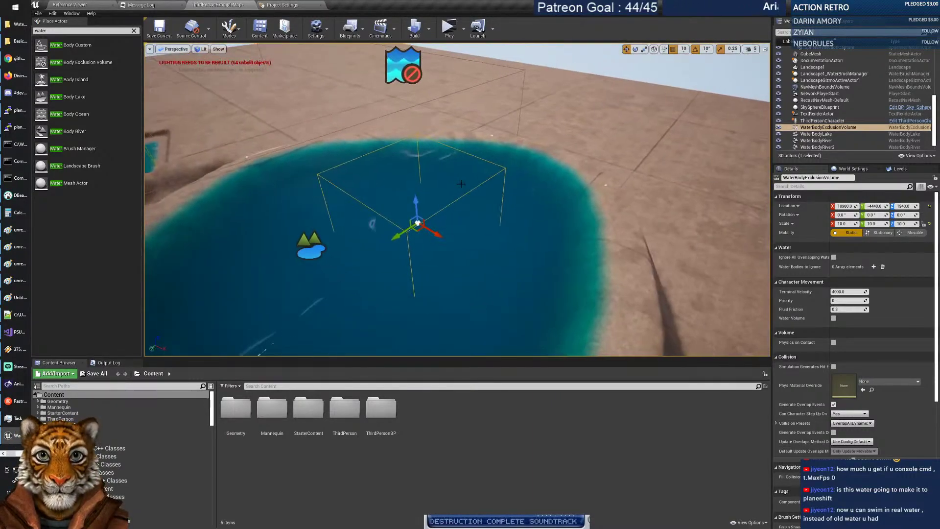
left_click(418, 221)
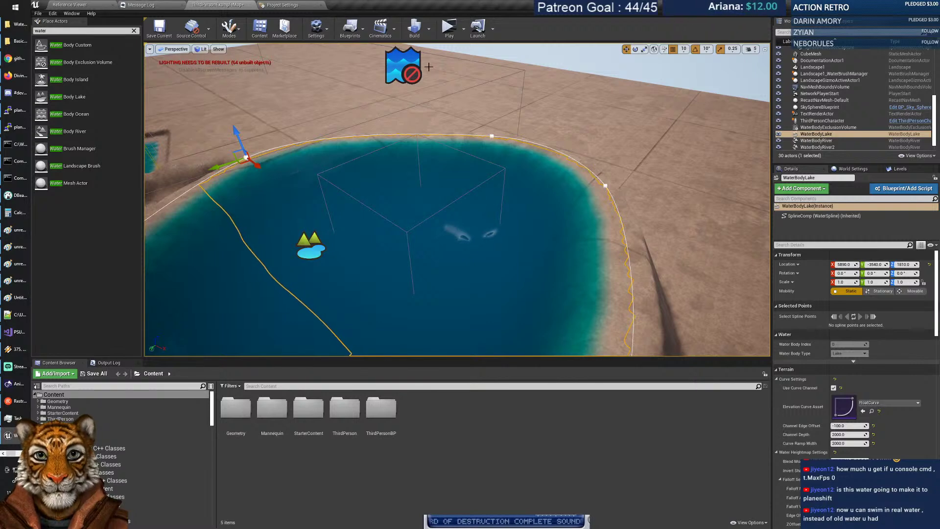
left_click(404, 65)
key("Delete")
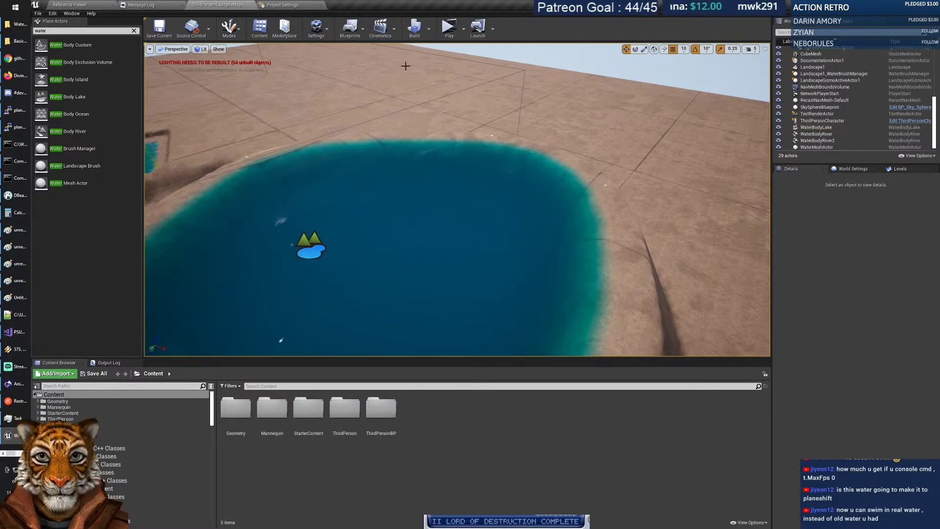
Place a Water Body Island on the desert ground between the arena and the lake.
right_click_drag(405, 64, 367, 78)
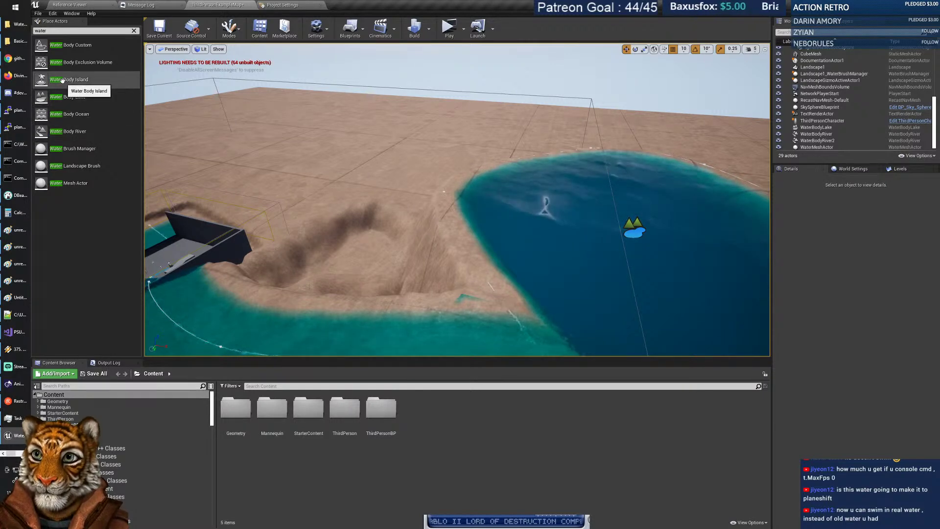
left_click_drag(69, 79, 329, 152)
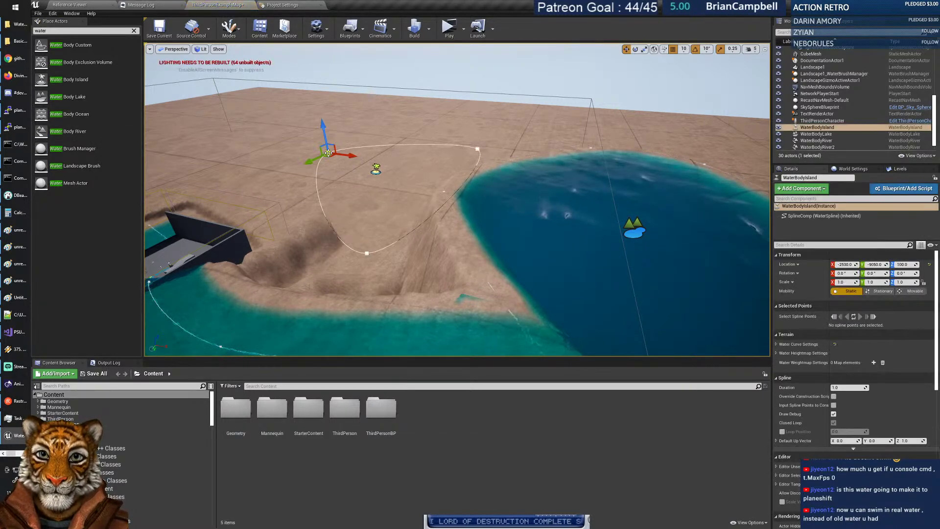
mouse_move(329, 152)
right_mouse_down()
mouse_move(320, 152)
mouse_move(333, 136)
mouse_move(372, 164)
mouse_move(345, 159)
mouse_move(357, 171)
mouse_move(367, 132)
mouse_move(370, 162)
mouse_move(344, 159)
right_mouse_up()
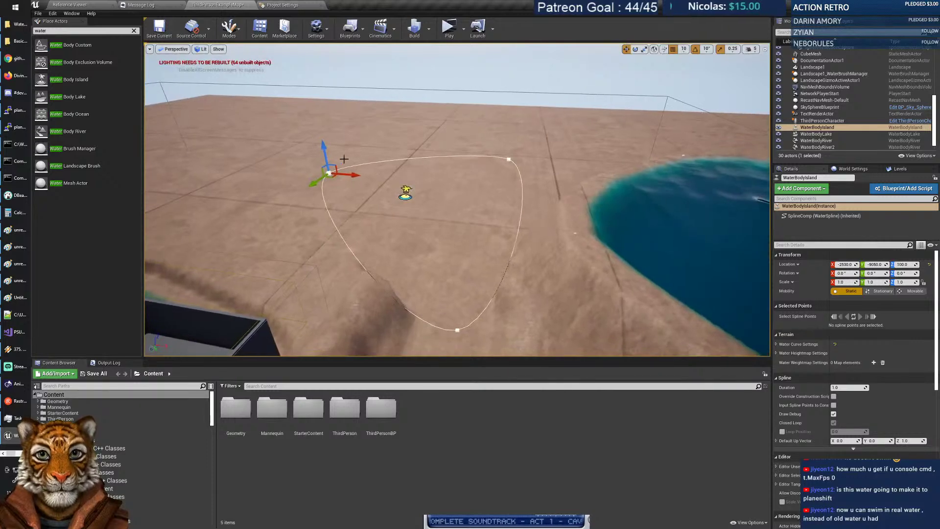
Move the Water Body Island from the desert ground into the lake, to about X 9880, Y -4200.
left_click_drag(346, 174, 574, 196)
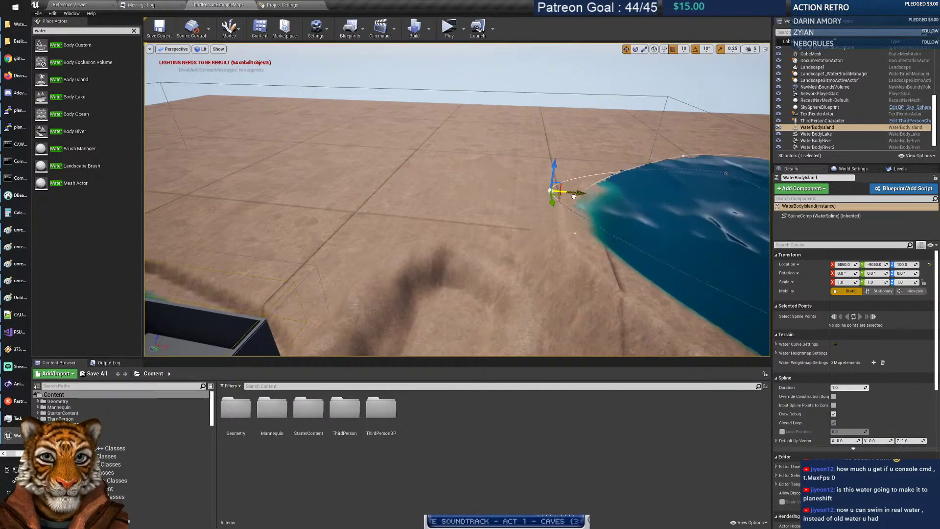
left_click_drag(665, 206, 678, 205)
right_click_drag(678, 204, 419, 248)
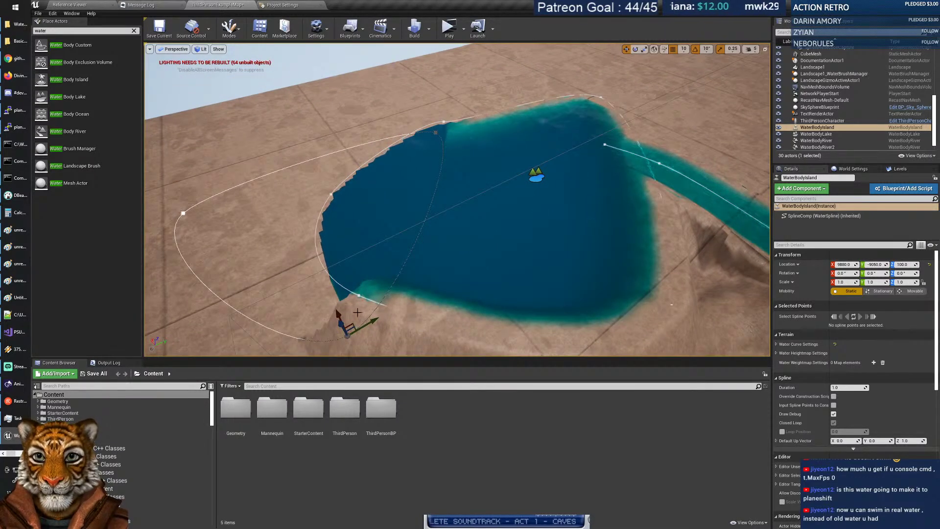
left_click_drag(357, 311, 526, 163)
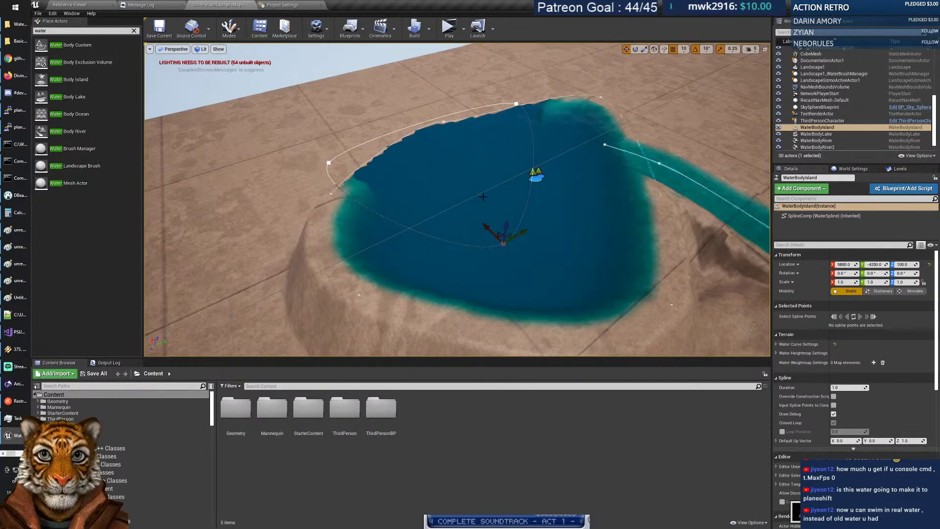
key("e")
key("r")
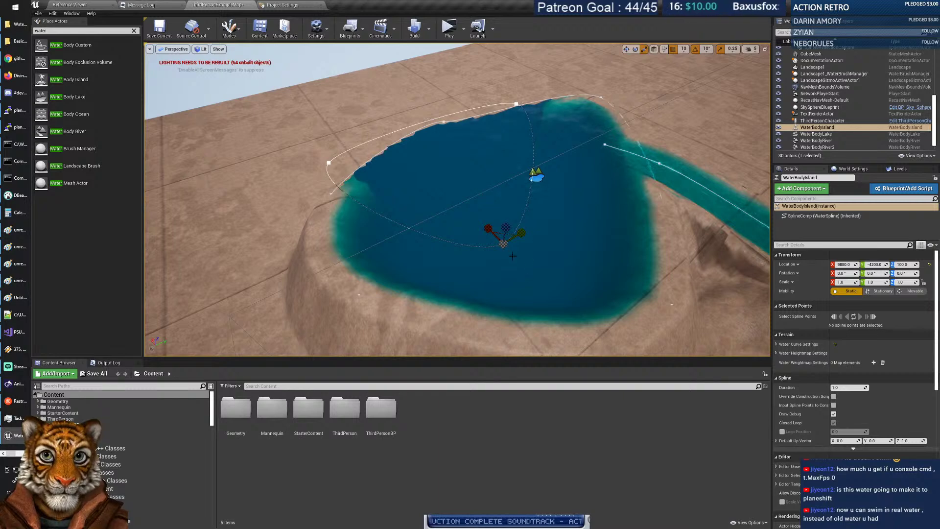
left_click_drag(504, 246, 548, 190)
key("ctrl+z")
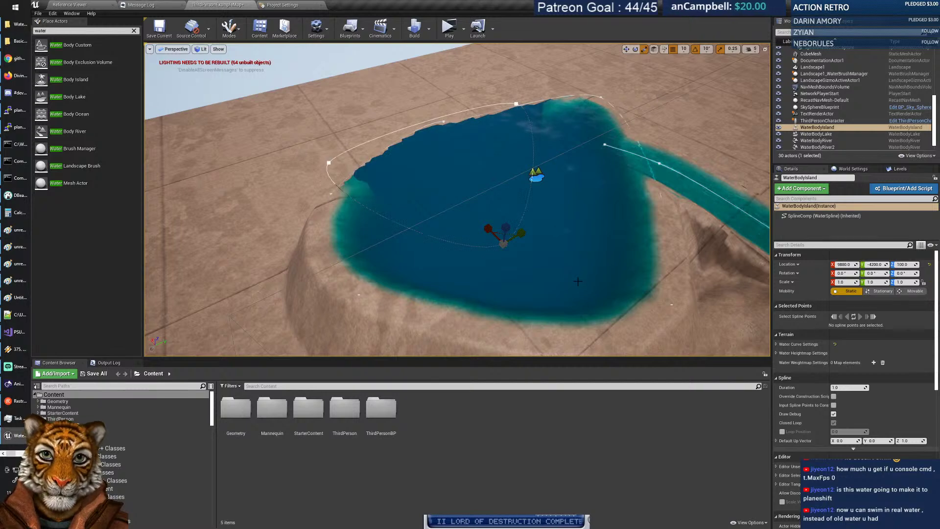
Pull the island's two outlying spline points inward so its outline shrinks and fits within the lake.
left_click(516, 105)
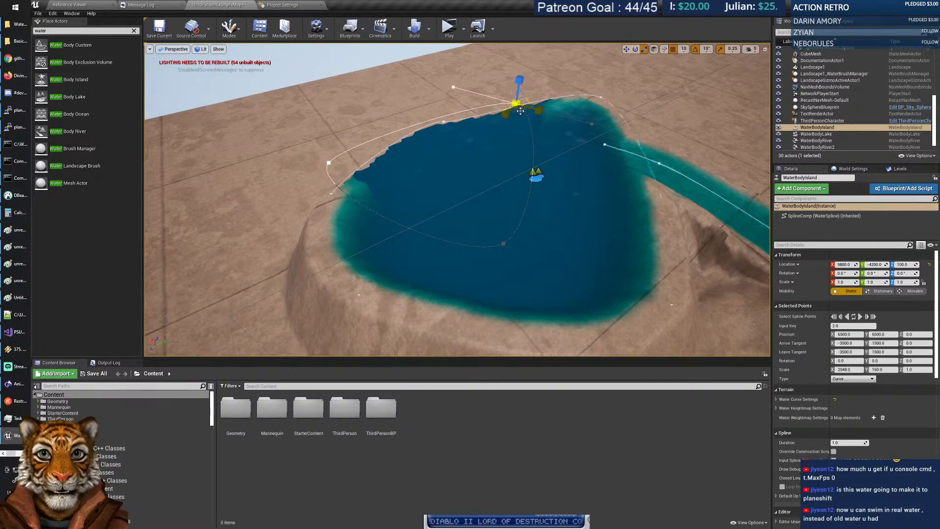
left_click_drag(515, 105, 489, 188)
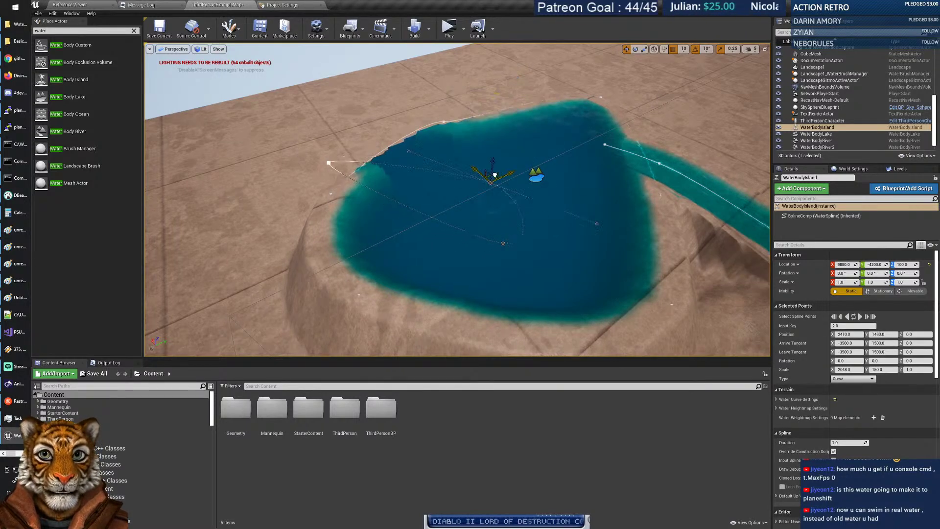
left_click(328, 165)
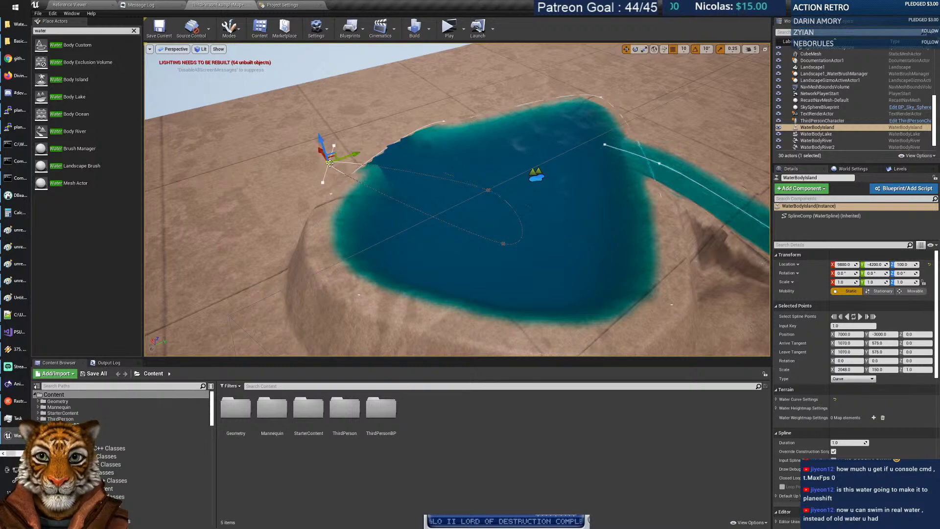
left_click_drag(328, 163, 383, 184)
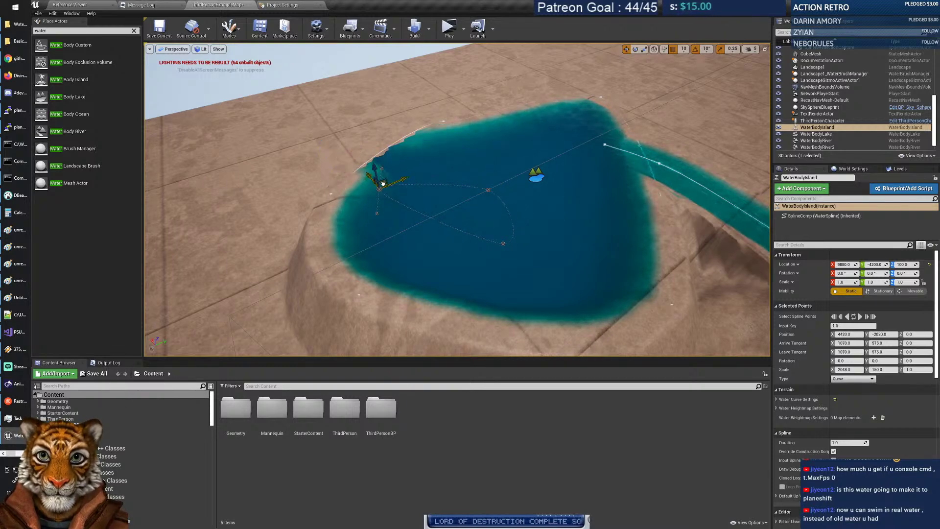
left_click_drag(365, 127, 409, 161)
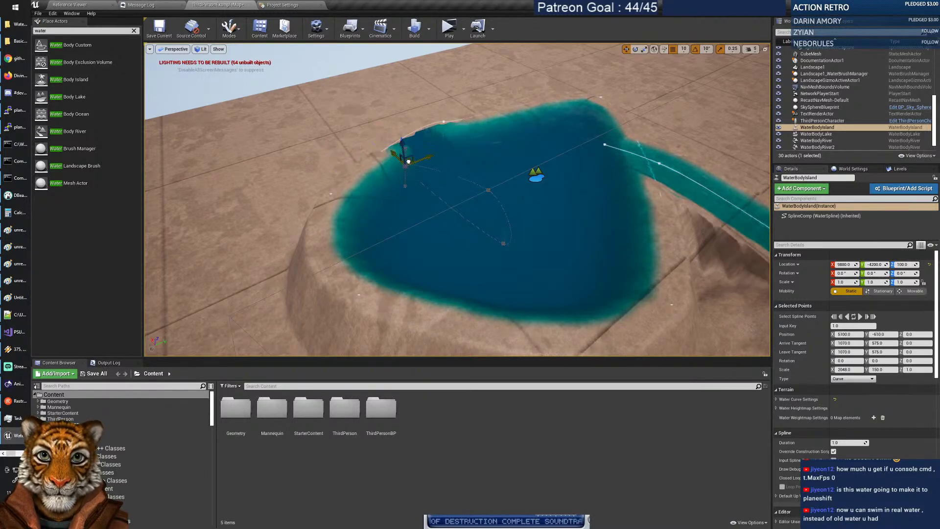
Raise the Water Body Island out of the lake to a Z location of 2000.
left_click_drag(416, 221, 412, 213)
right_click_drag(412, 212, 459, 287)
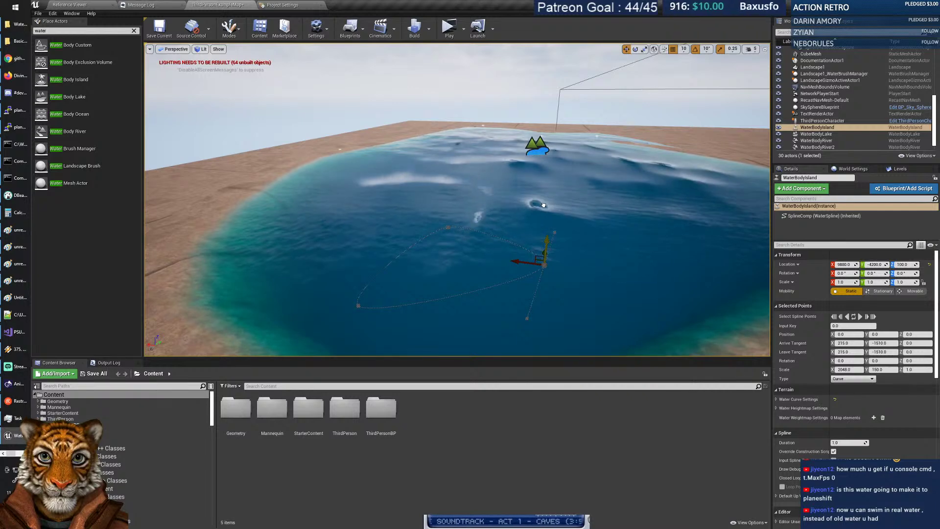
left_click(463, 292)
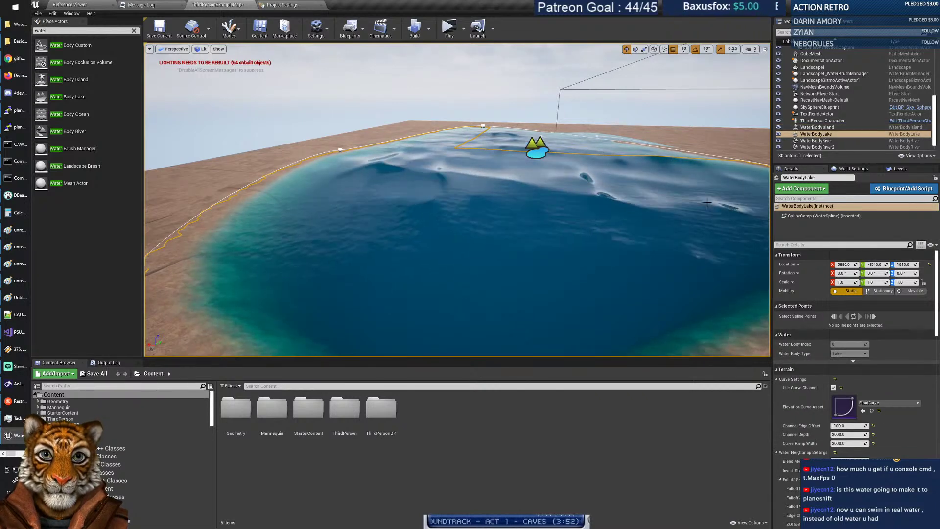
left_click(816, 127)
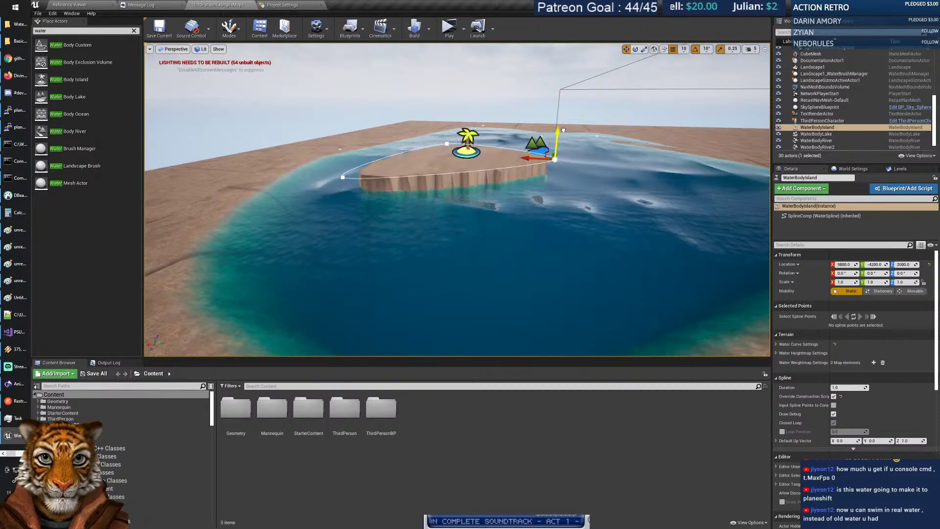
key("f")
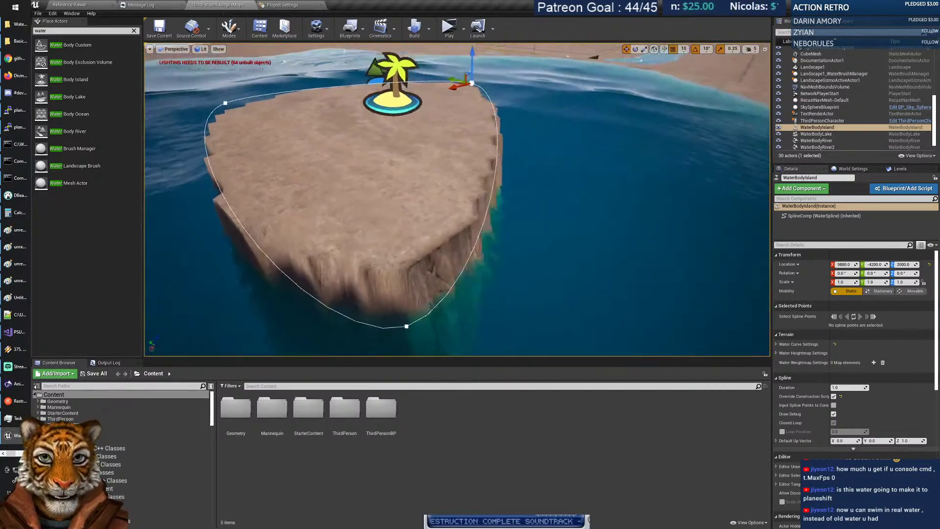
right_click_drag(457, 200, 475, 235)
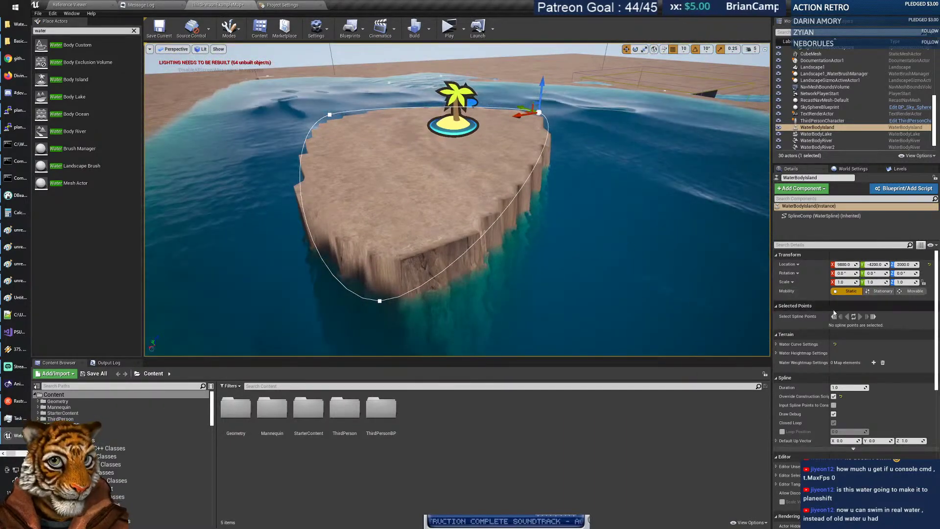
Try a Channel Edge Offset of 20 in the island's water curve settings and set it back to 0.
left_click(776, 344)
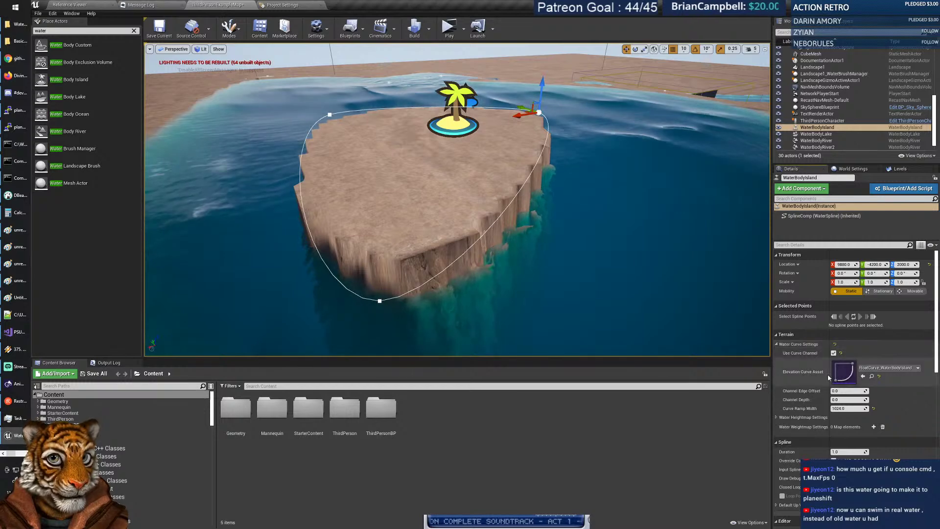
left_click(776, 417)
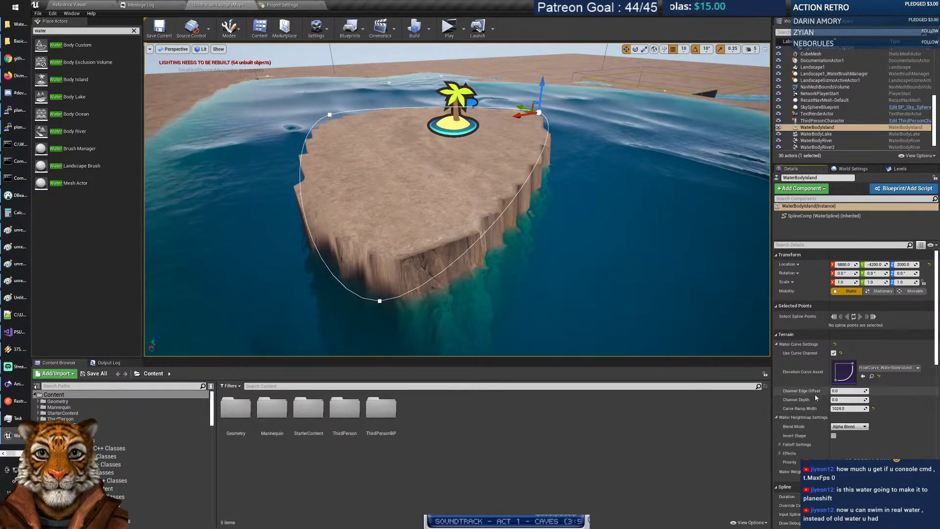
left_click(840, 390)
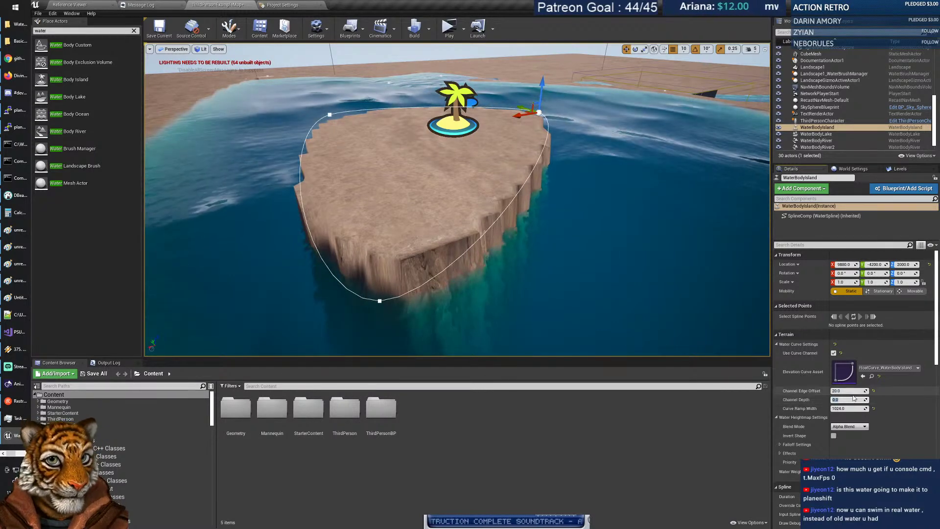
type("0")
key("Tab")
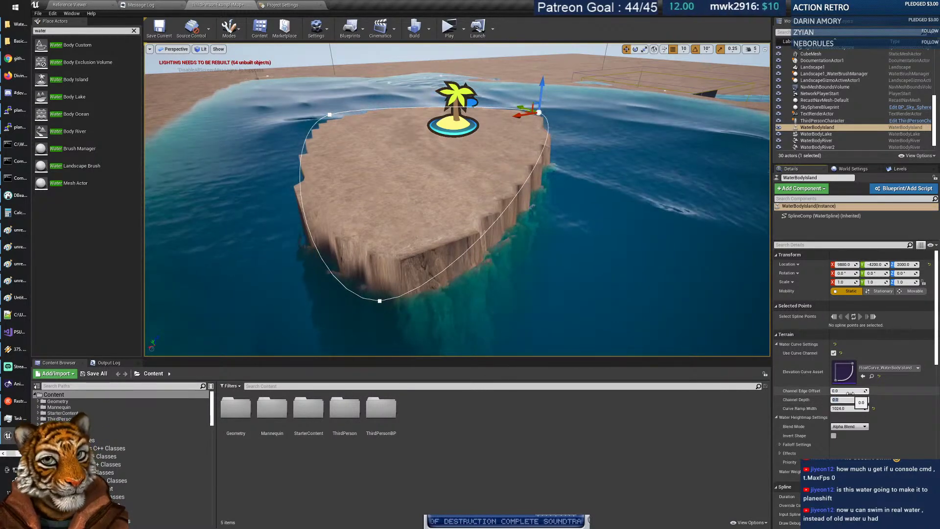
Set the Falloff Angle in the island's water heightmap settings to 30.
scroll(832, 394, "down", 3)
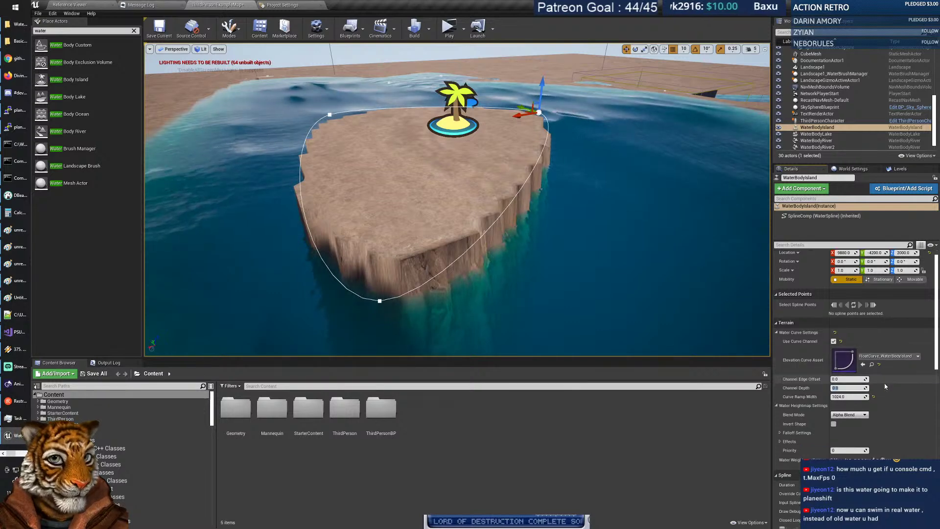
left_click(780, 397)
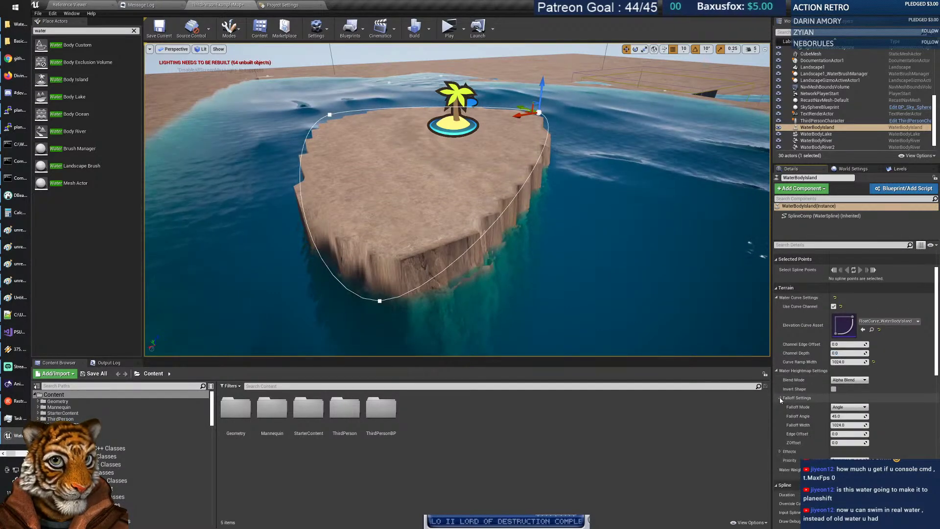
left_click(846, 415)
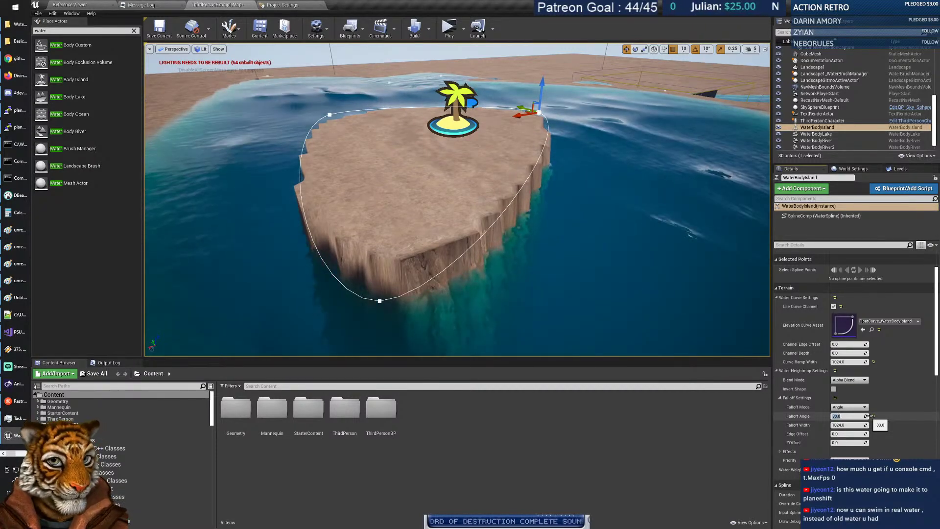
Try a Falloff Width of 200 for the island and set it back to 1024.
left_click(850, 424)
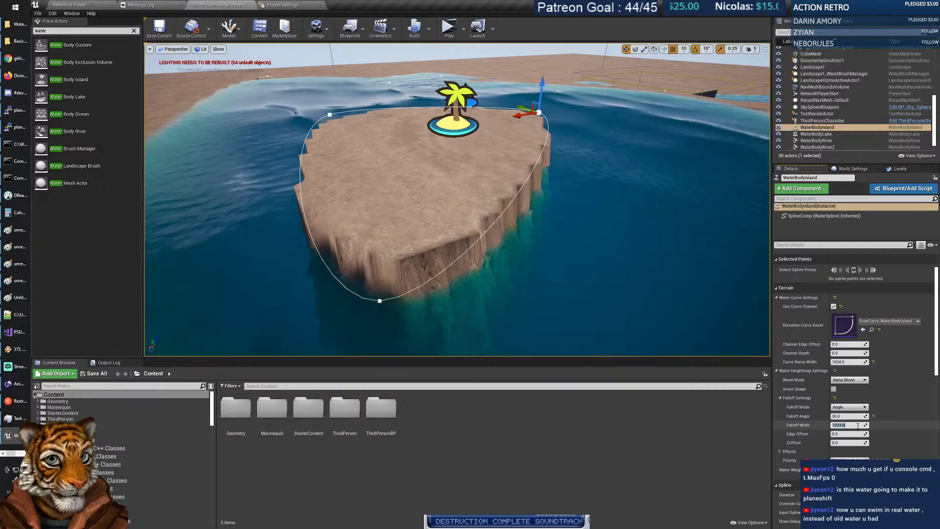
type("2")
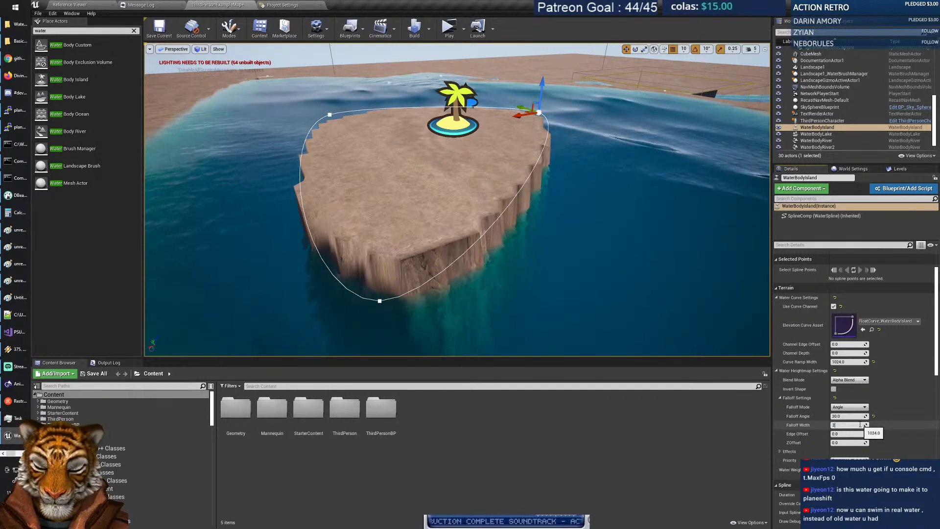
type("00")
key("Return")
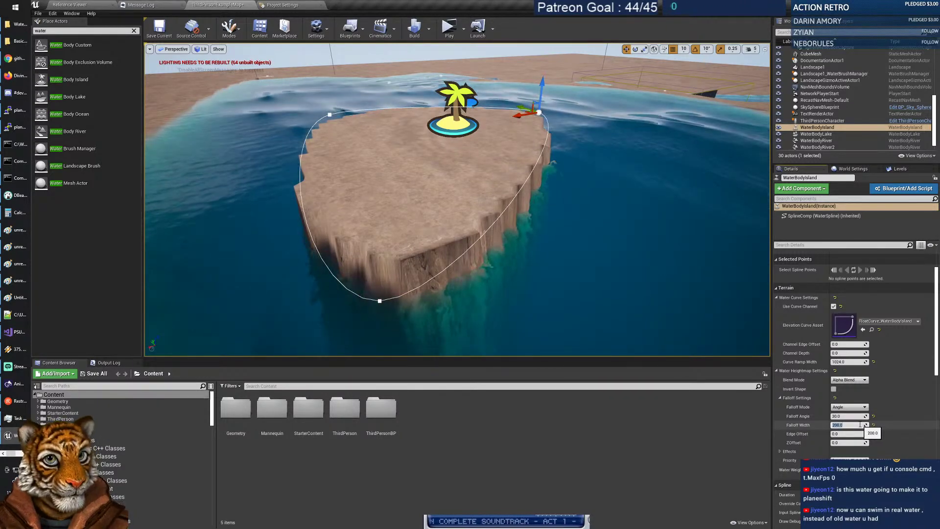
type("1024")
key("Return")
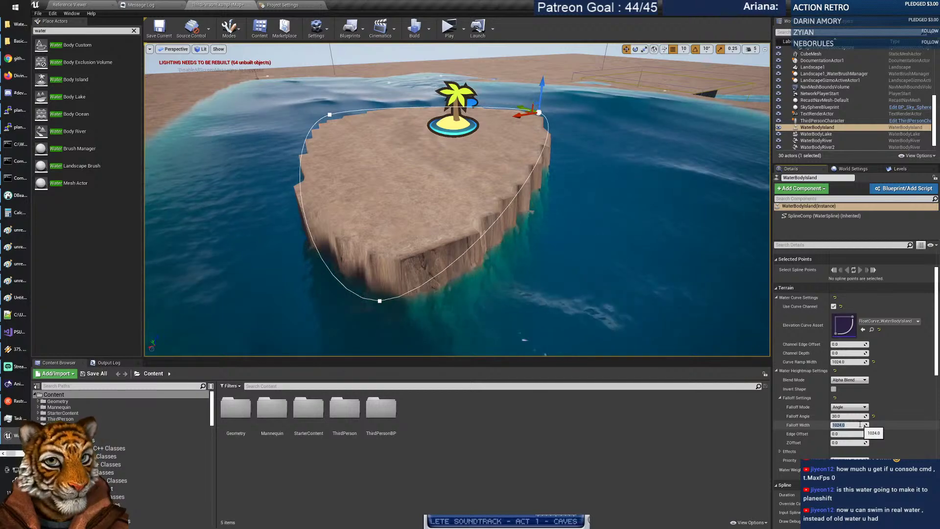
Extend the lake by moving its near-shore spline point far outward, away from the island.
right_click_drag(619, 318, 518, 319)
key("s")
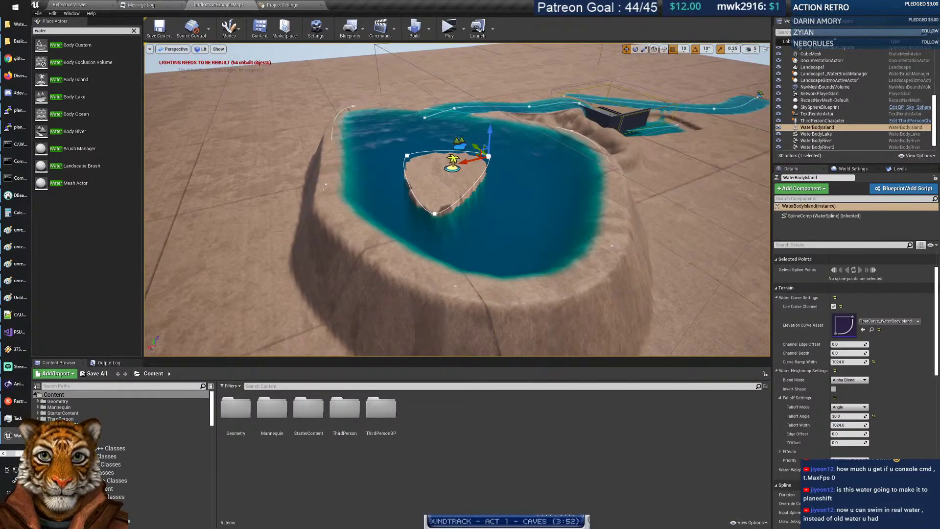
left_click(456, 284)
left_click(455, 285)
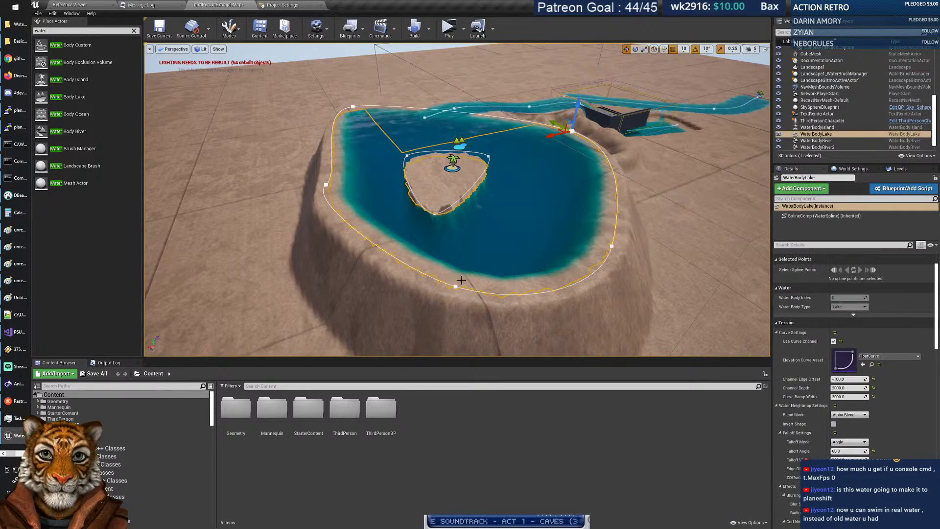
left_click(456, 285)
right_click_drag(455, 285, 434, 272)
key("s")
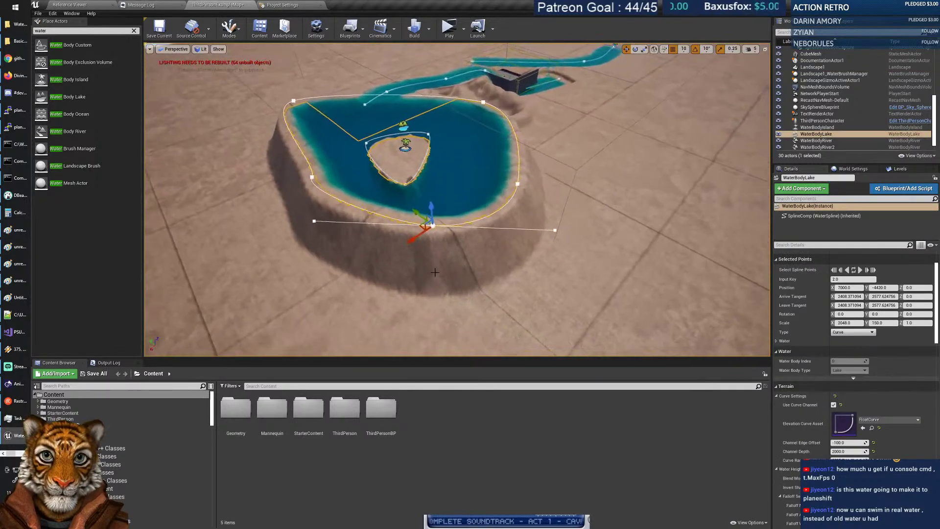
left_click_drag(419, 226, 430, 290)
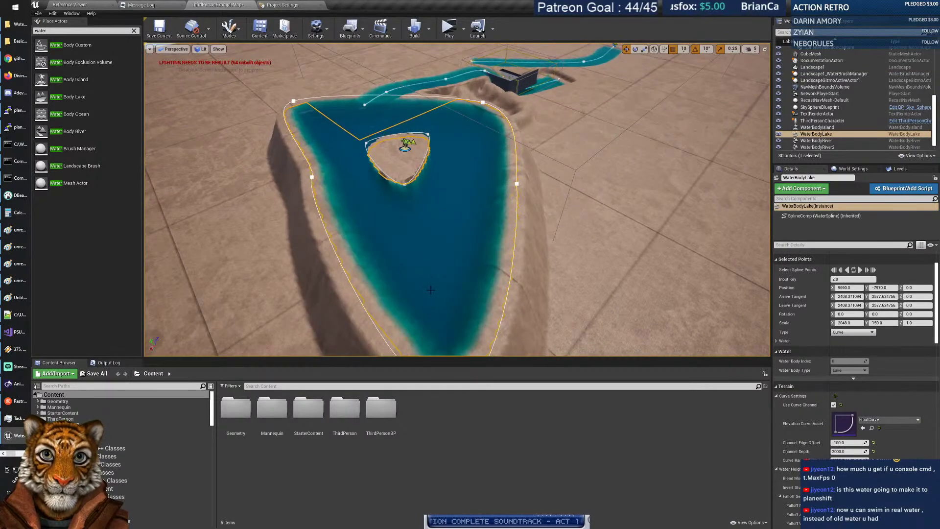
Widen the lake by moving the shore spline point beside the island outward to about X 14119.
left_click(310, 177)
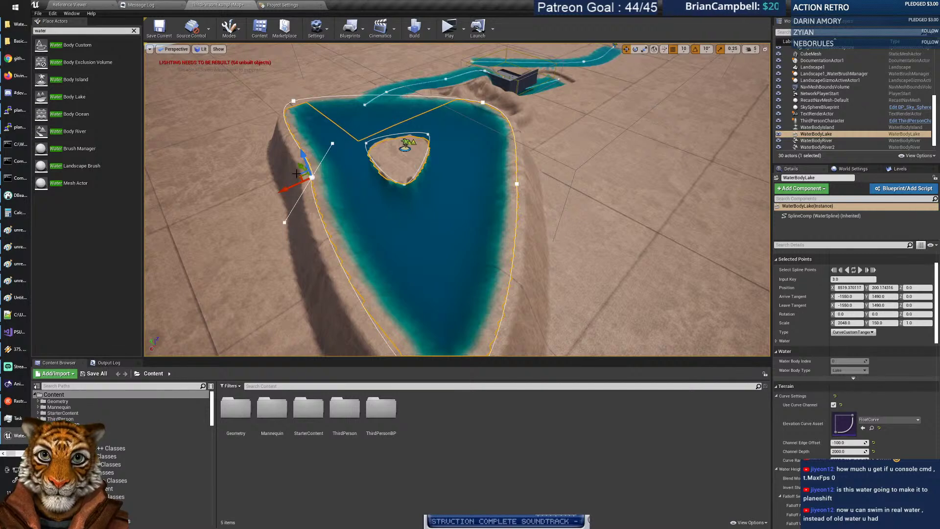
left_click(298, 175)
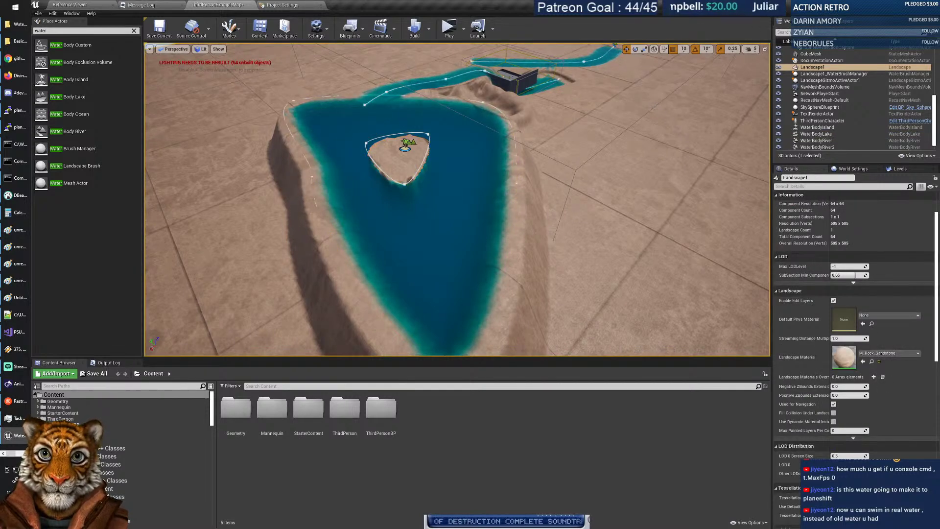
left_click(312, 177)
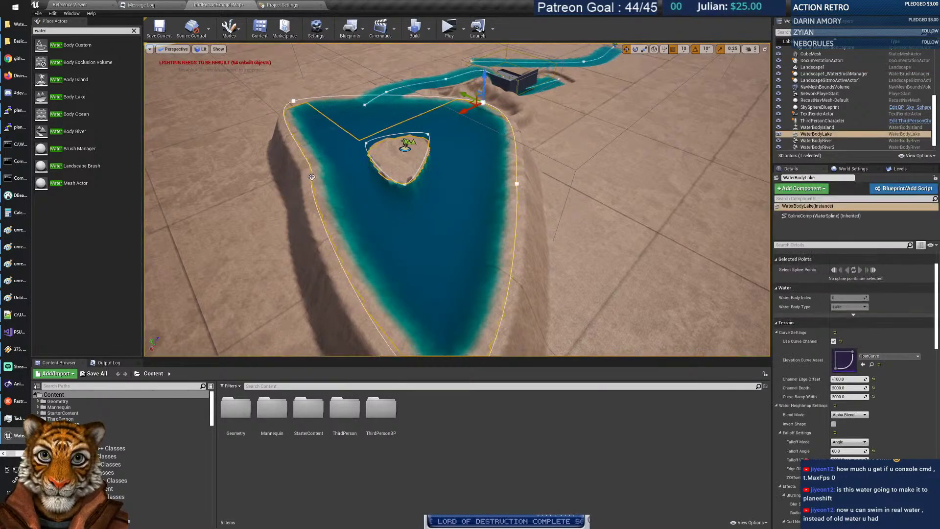
left_click(312, 177)
left_click_drag(293, 184, 190, 231)
Select the island in the lake and move it across the water, farther toward the lake's centre.
key("w")
right_click_drag(349, 242, 392, 254)
key("s")
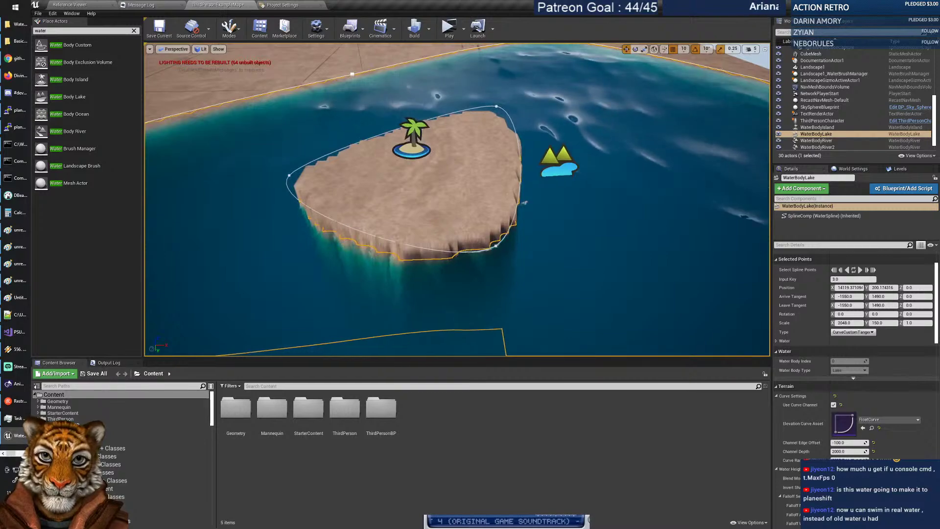
left_click(404, 148)
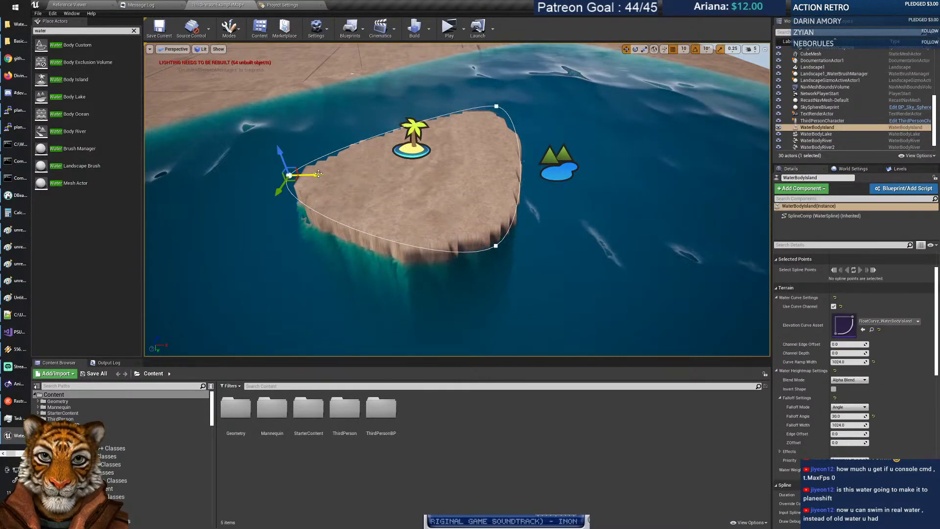
left_click_drag(310, 175, 483, 171)
right_click_drag(481, 205, 485, 166)
key("w")
key("s")
right_click_drag(438, 215, 439, 228)
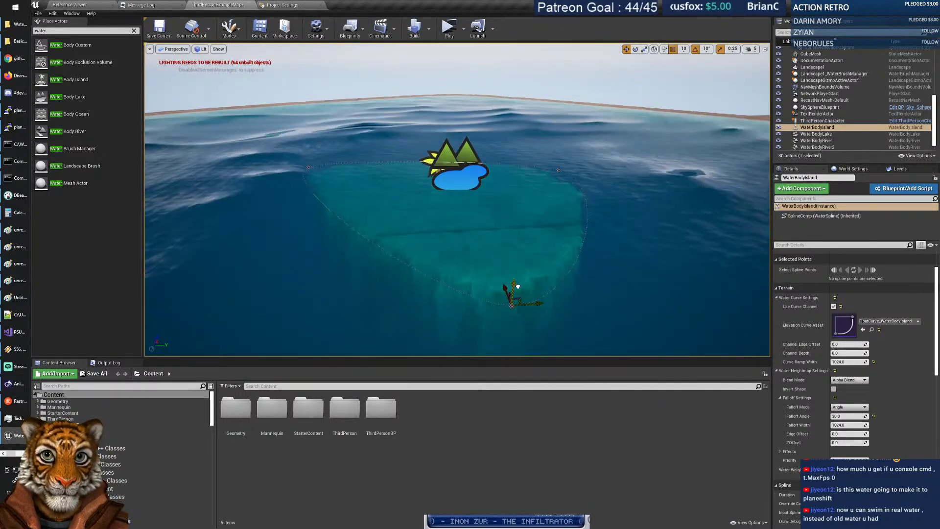
Adjust the island's height so its flat top sits just above the lake surface.
right_click_drag(521, 308, 577, 313)
key("w")
key("w")
key("s")
key("w")
key("s")
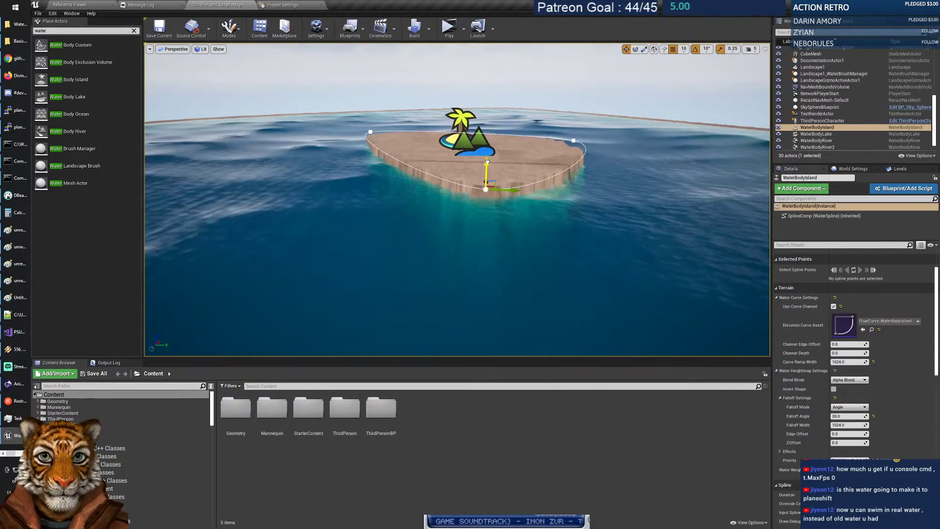
Examine the island's cliff edges and the surrounding underwater slope from several sides.
key("a")
right_click_drag(497, 234, 515, 252)
key("w")
key("s")
key("w")
key("s")
key("w")
key("s")
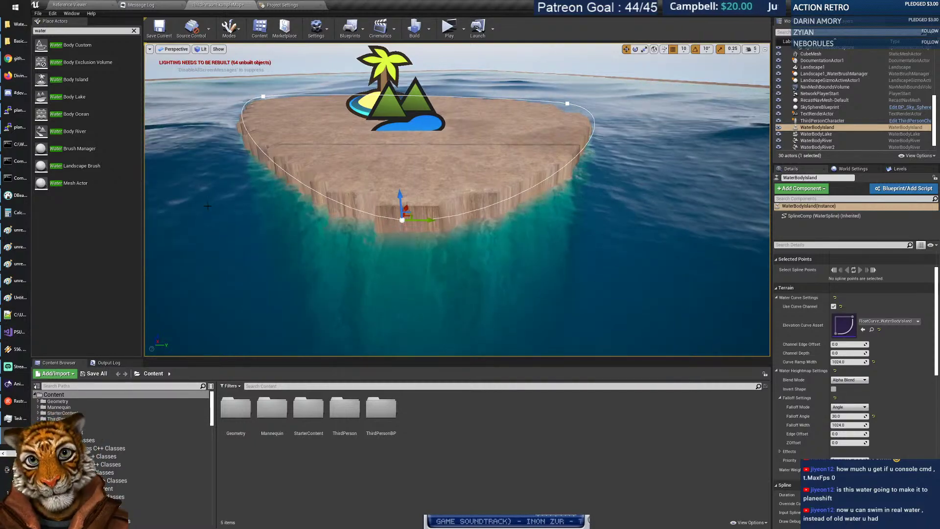
mouse_move(444, 176)
right_mouse_down()
mouse_move(341, 174)
mouse_move(382, 152)
mouse_move(355, 141)
mouse_move(386, 142)
mouse_move(390, 154)
mouse_move(340, 146)
mouse_move(340, 161)
mouse_move(485, 157)
mouse_move(482, 146)
mouse_move(475, 226)
mouse_move(474, 161)
right_mouse_up()
right_click_drag(457, 199, 506, 191)
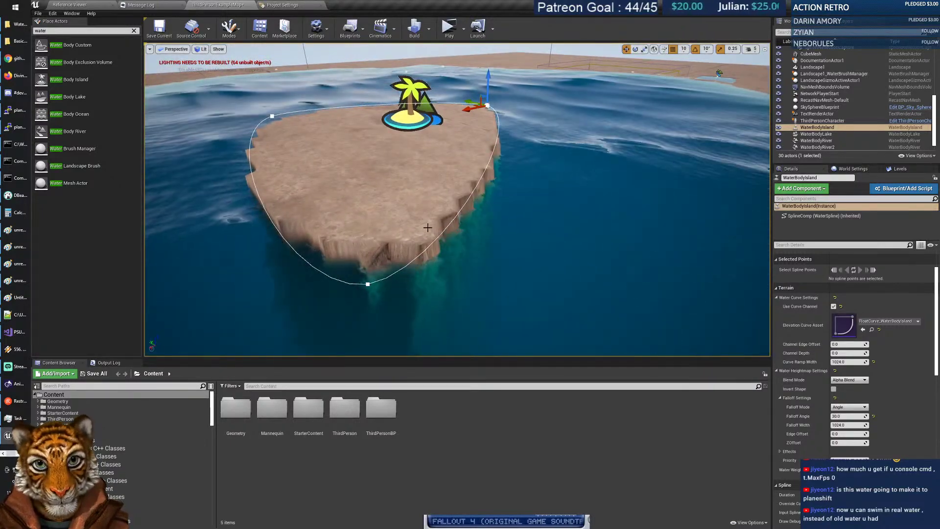
Move the island's near-side spline point slightly outward to Y -1920 and reselect the whole island.
left_click(367, 282)
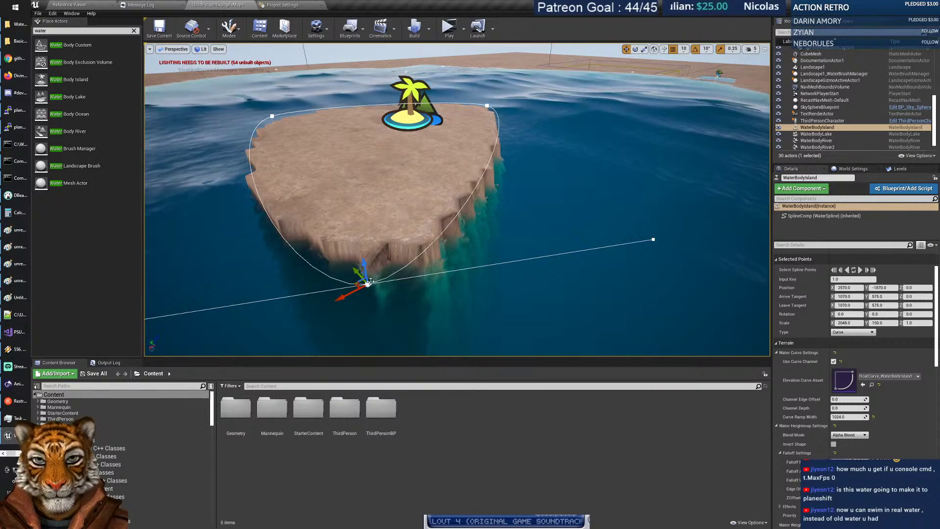
left_click_drag(370, 281, 359, 290)
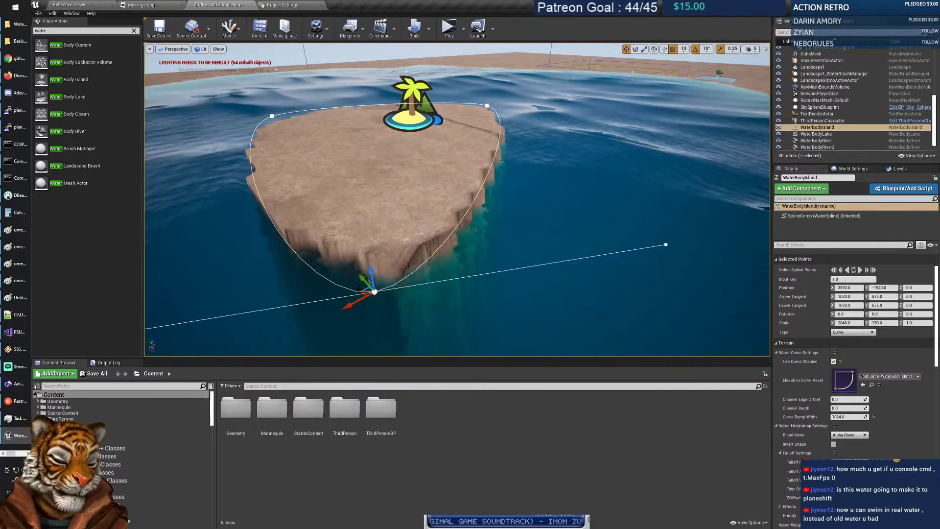
right_click_drag(359, 289, 364, 204)
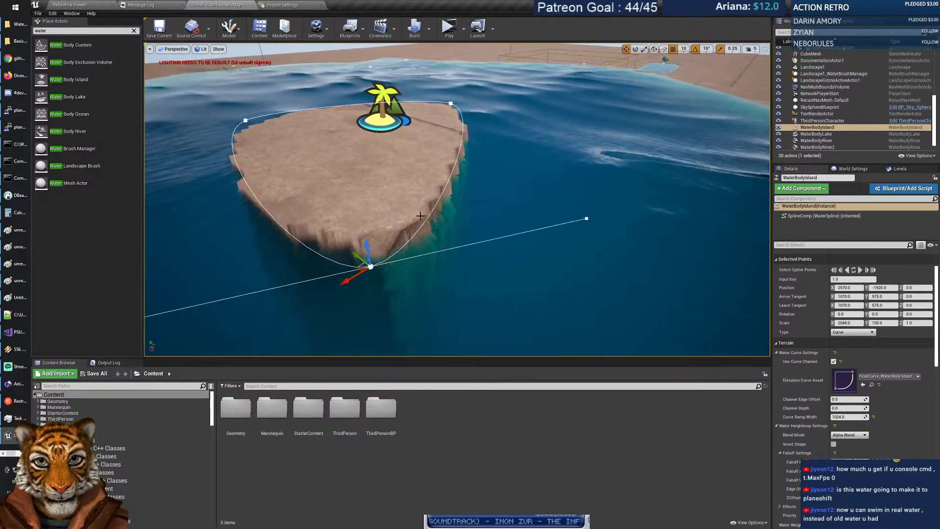
left_click(400, 195)
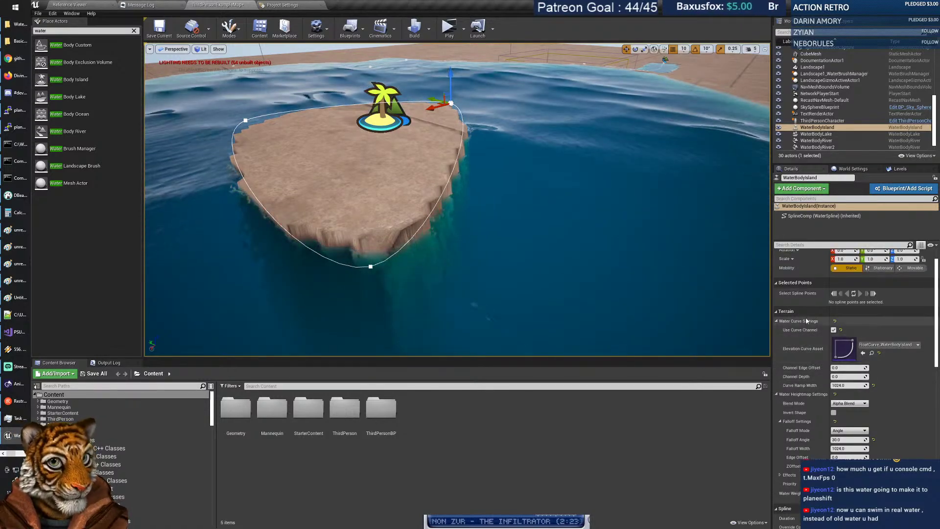
Try the Width falloff mode in the island's heightmap settings and switch it back to Angle.
scroll(803, 321, "down", 3)
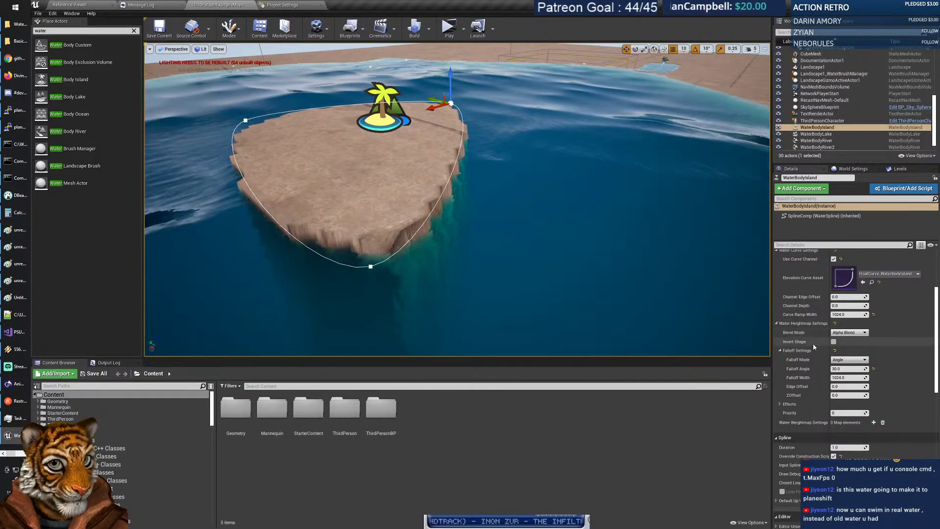
left_click(834, 342)
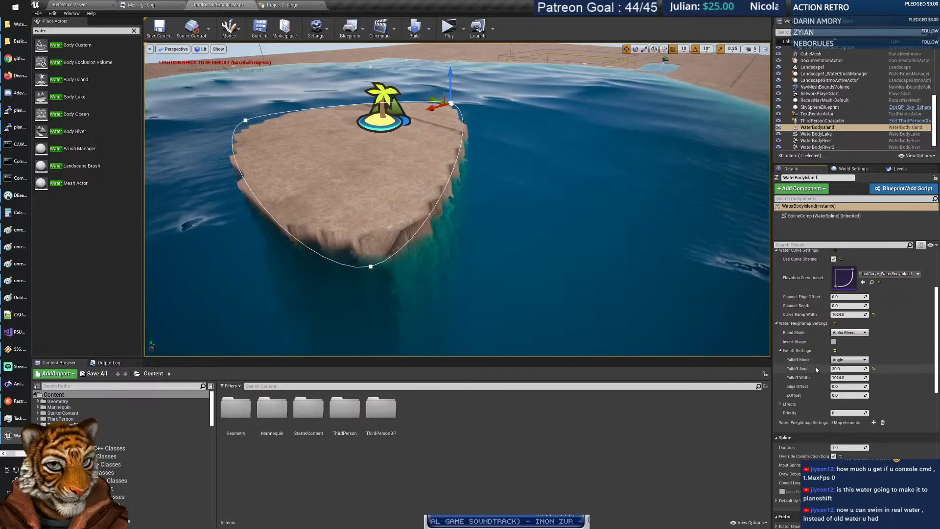
left_click(845, 363)
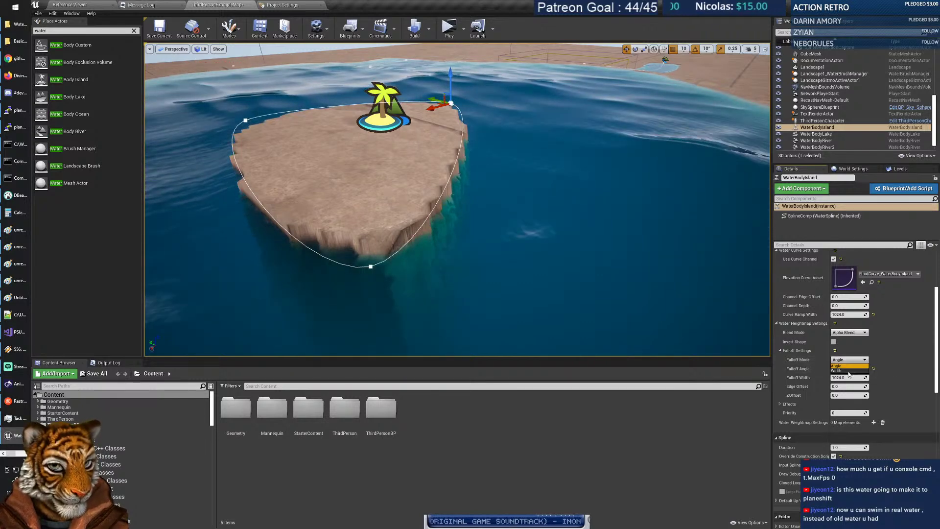
left_click(848, 371)
left_click(848, 360)
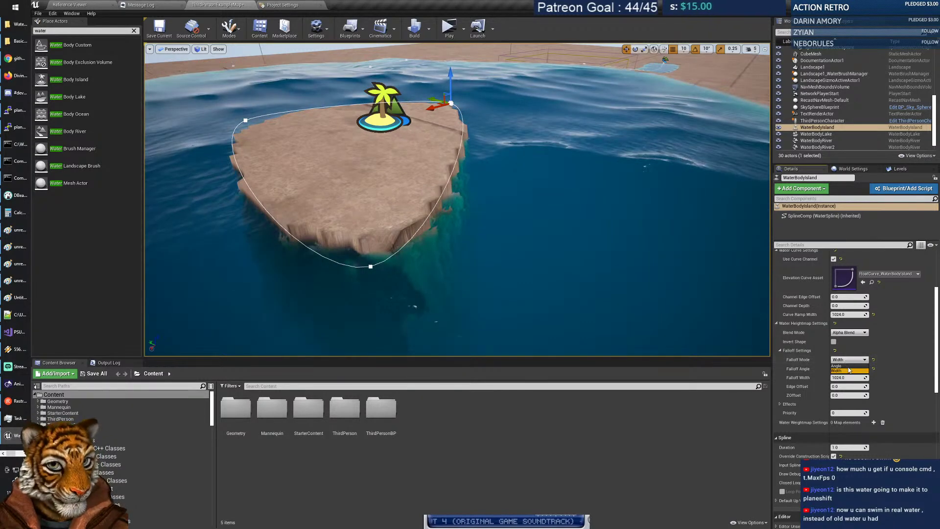
left_click(847, 368)
Try an Edge Offset of 400 in the island's falloff settings and settle on 20.
left_click(854, 368)
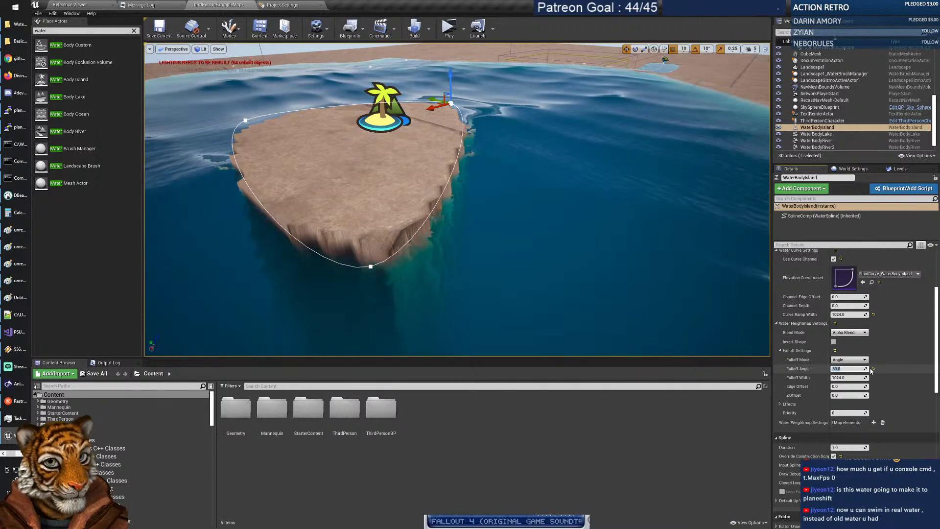
key("Tab")
key("Tab")
type("20")
key("Tab")
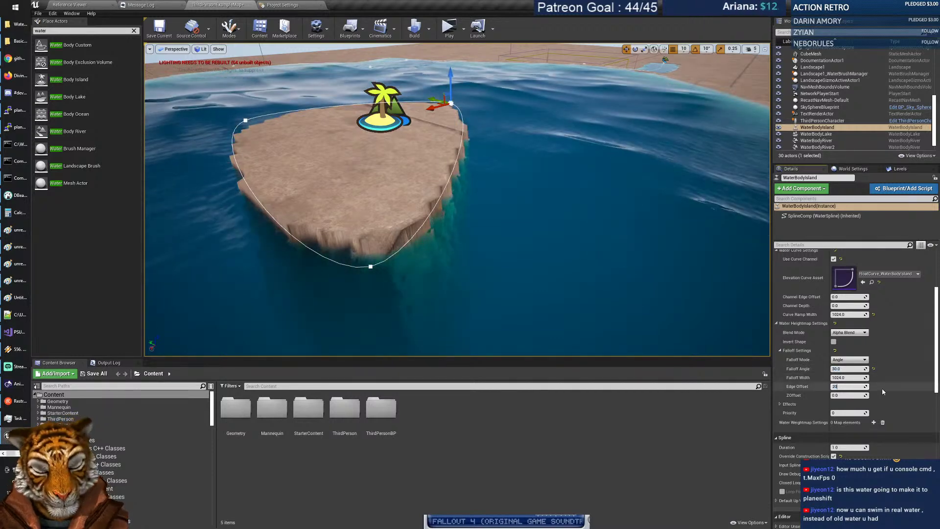
key("Return")
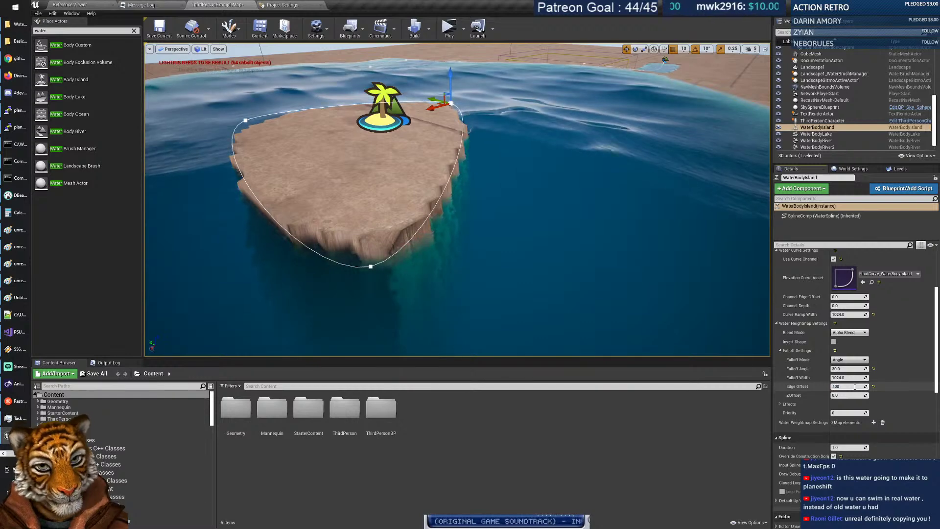
left_click(854, 387)
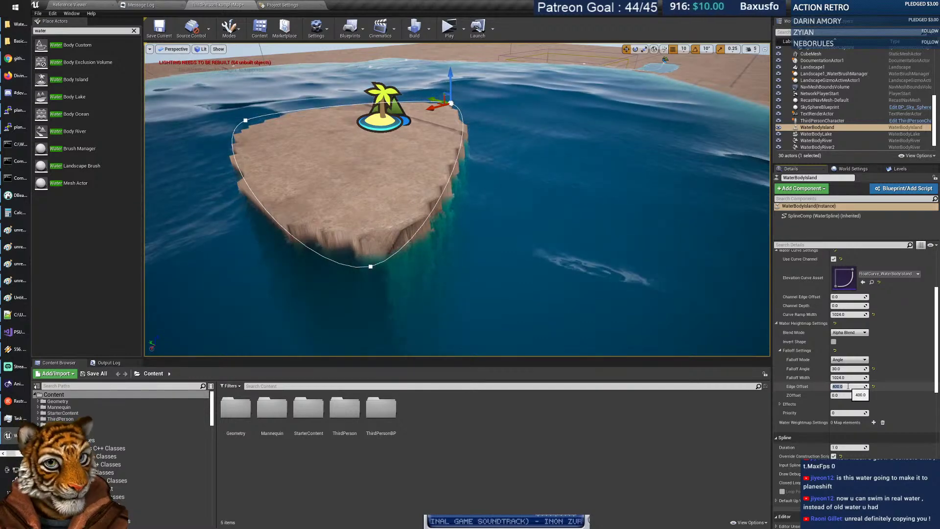
type("20.0")
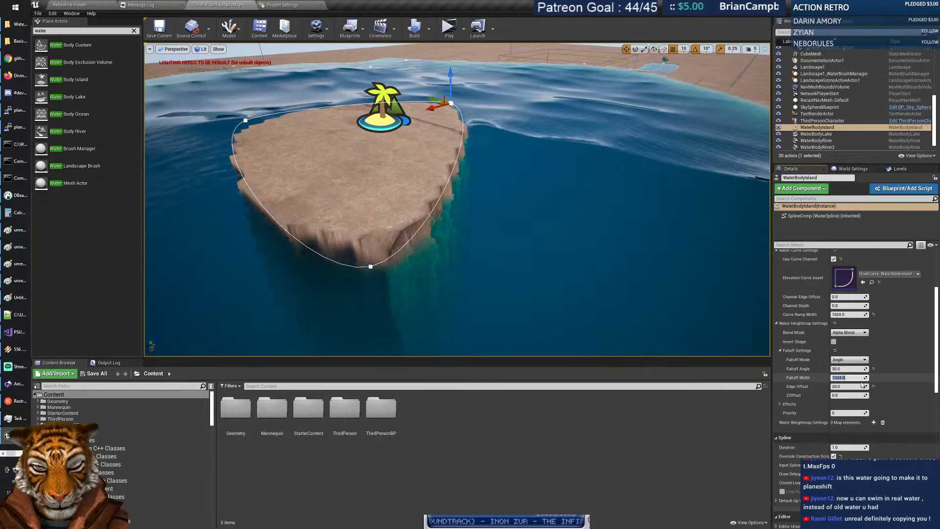
Try a Falloff Width of 2000 for the island, settle on 400, and set the Falloff Angle to 60.
type("20")
key("Tab")
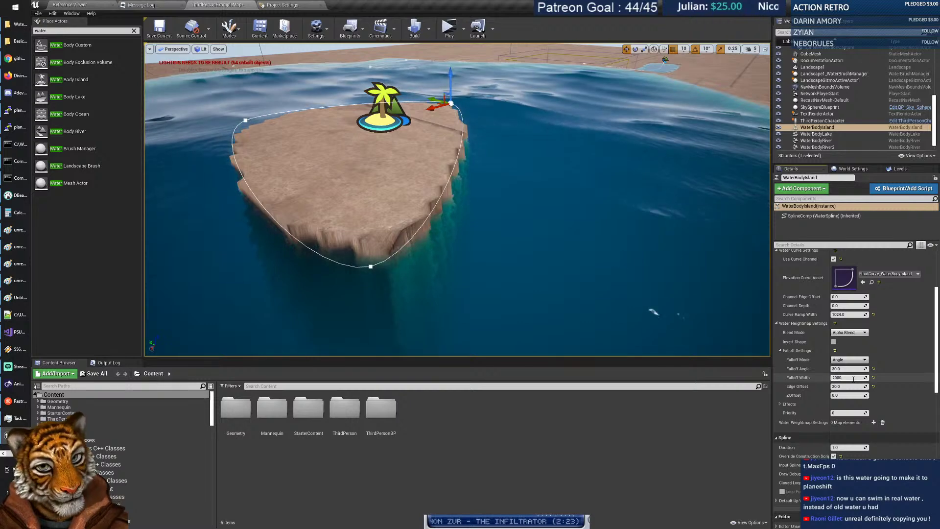
key("Tab")
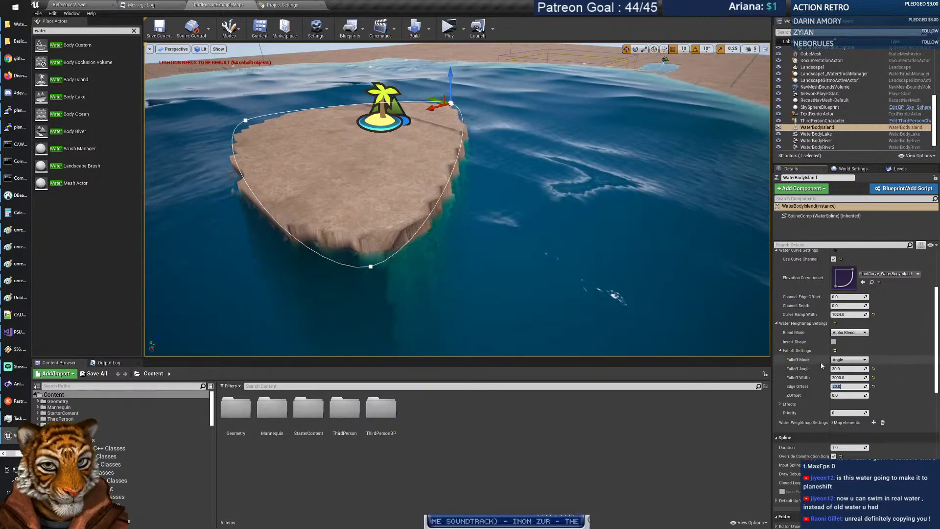
left_click(860, 378)
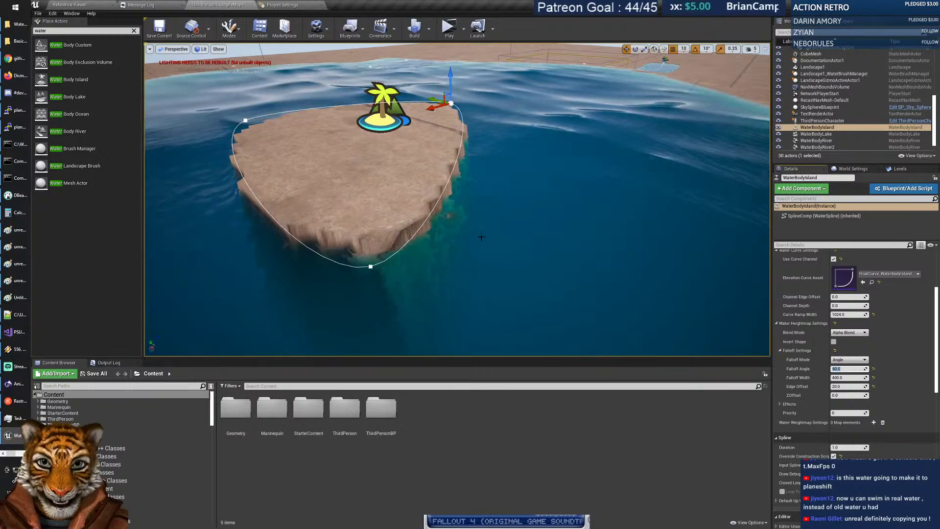
Inspect the island's shoreline up close from another side to judge the new falloff settings.
key("w")
right_click_drag(481, 236, 582, 242)
key("s")
key("w")
key("s")
key("w")
key("s")
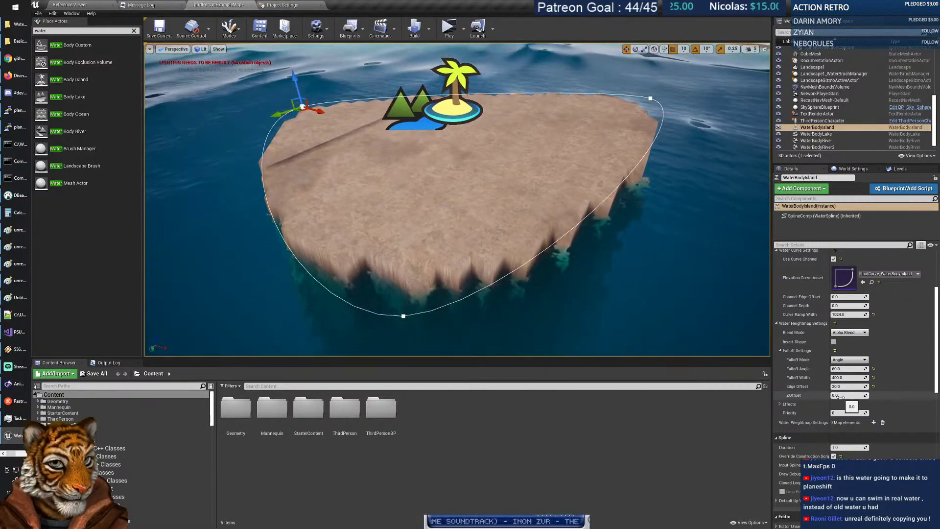
Look through the island's Effects group and its remaining spline, rendering and navigation settings.
left_click(778, 403)
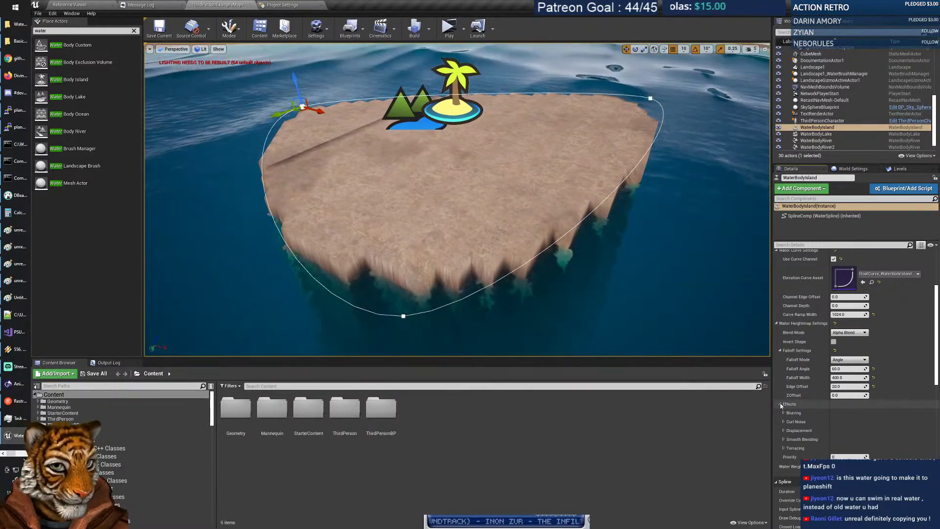
left_click(780, 403)
scroll(820, 356, "down", 2)
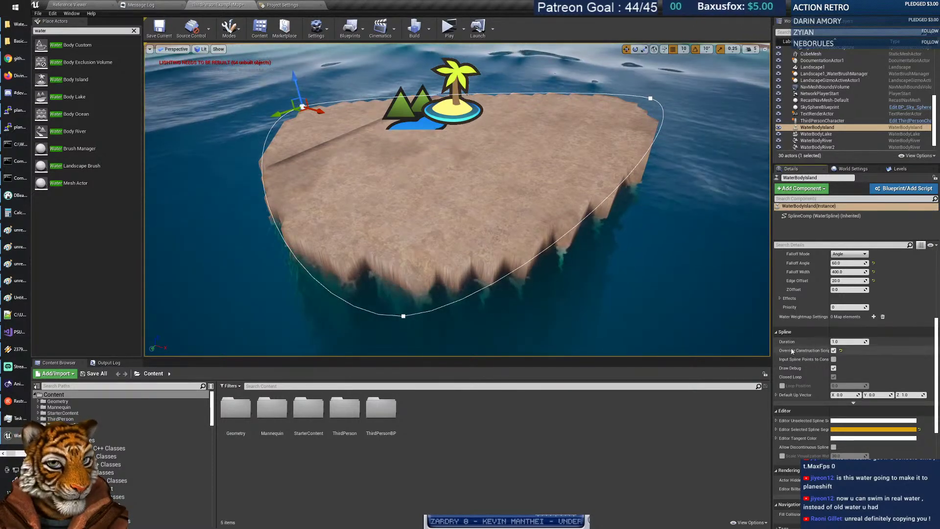
scroll(791, 350, "down", 5)
scroll(791, 351, "up", 15)
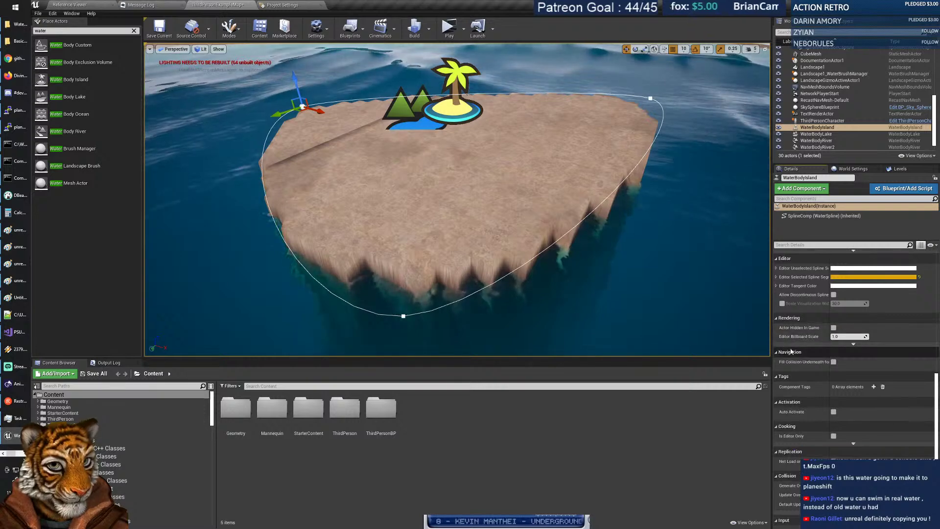
scroll(789, 349, "up", 2)
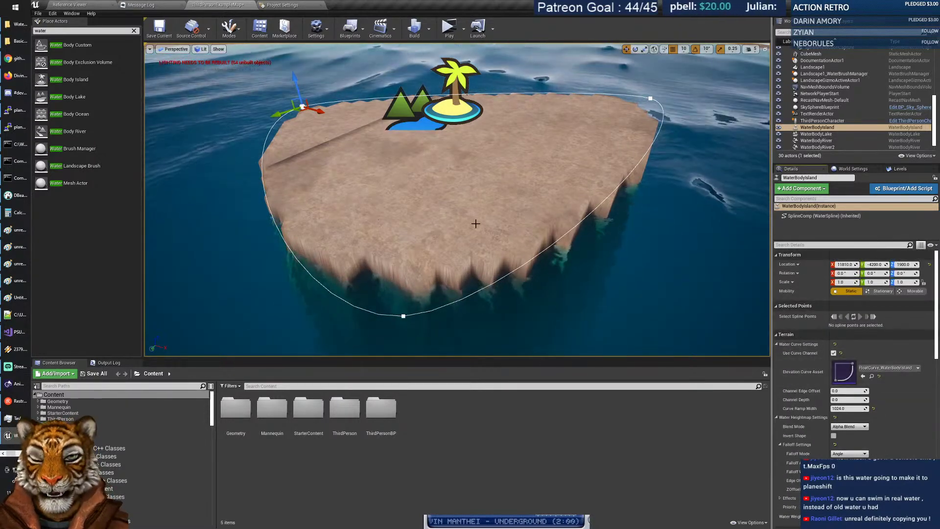
right_click_drag(478, 218, 447, 209)
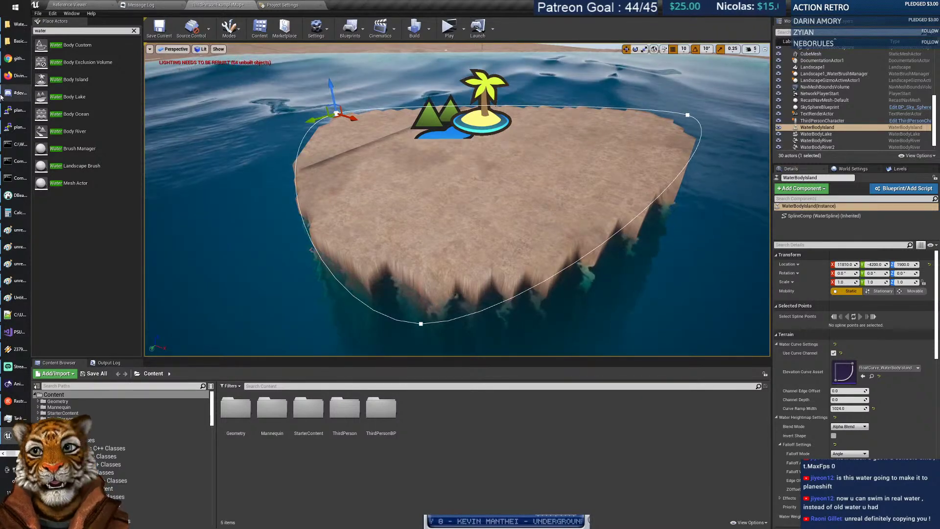
Switch to the web browser and show the Unreal Engine 4.26 water feature video in full screen.
left_click(13, 63)
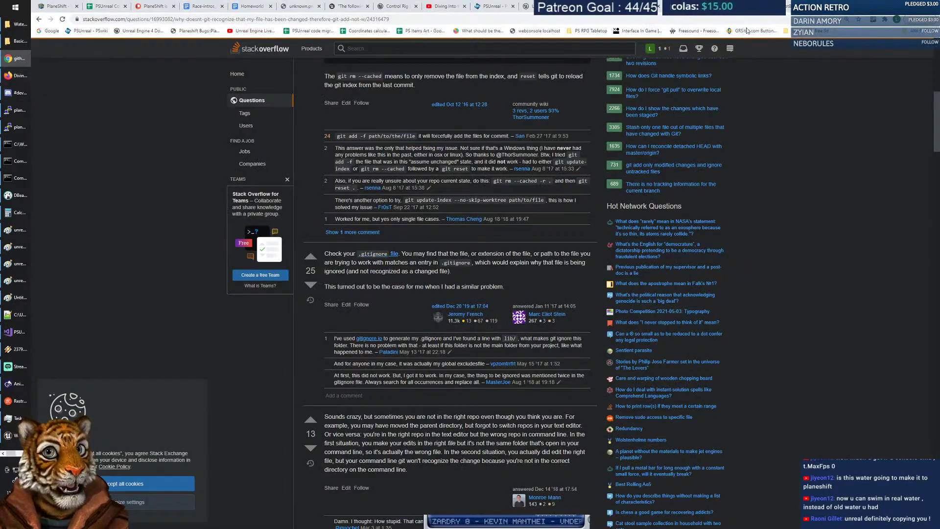
left_click(446, 7)
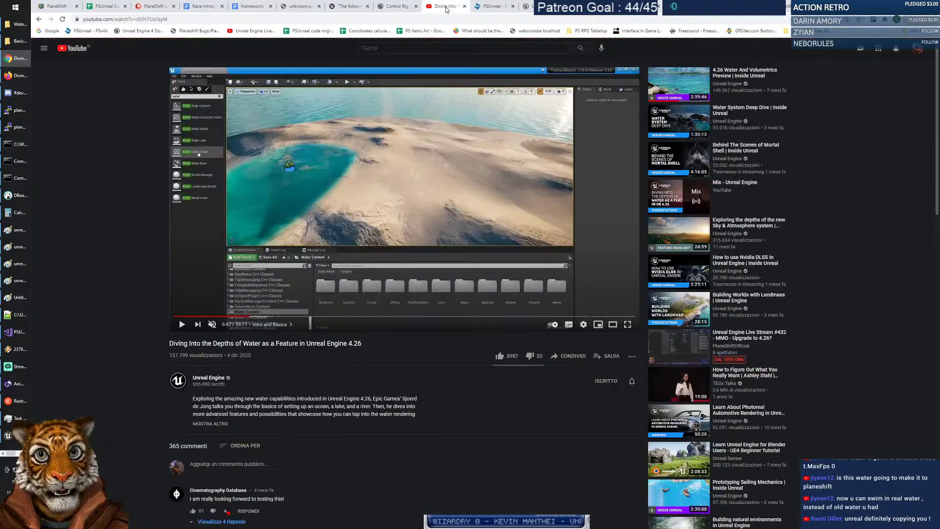
left_click(631, 326)
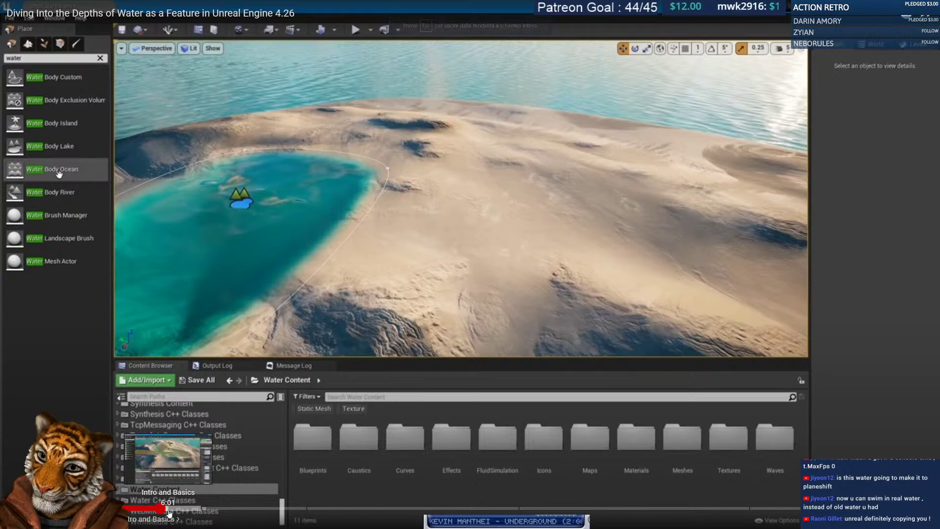
Skim forward through the Unreal Engine 4.26 water video to the Controlling Water chapter.
left_click(171, 509)
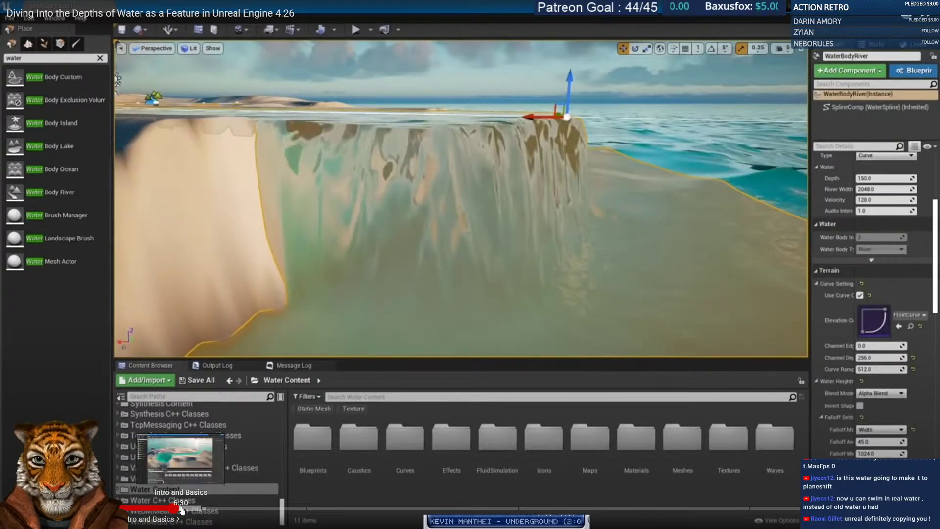
left_click(184, 510)
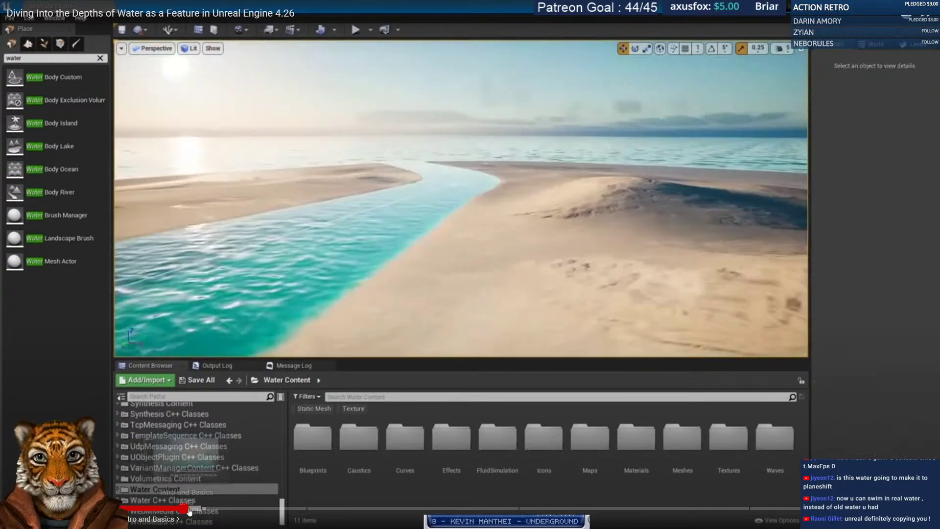
left_click(190, 510)
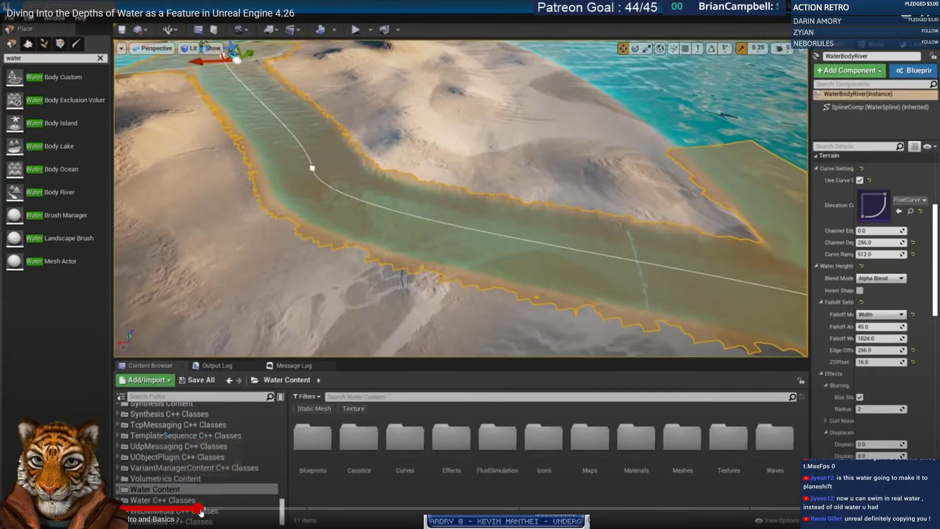
left_click(201, 510)
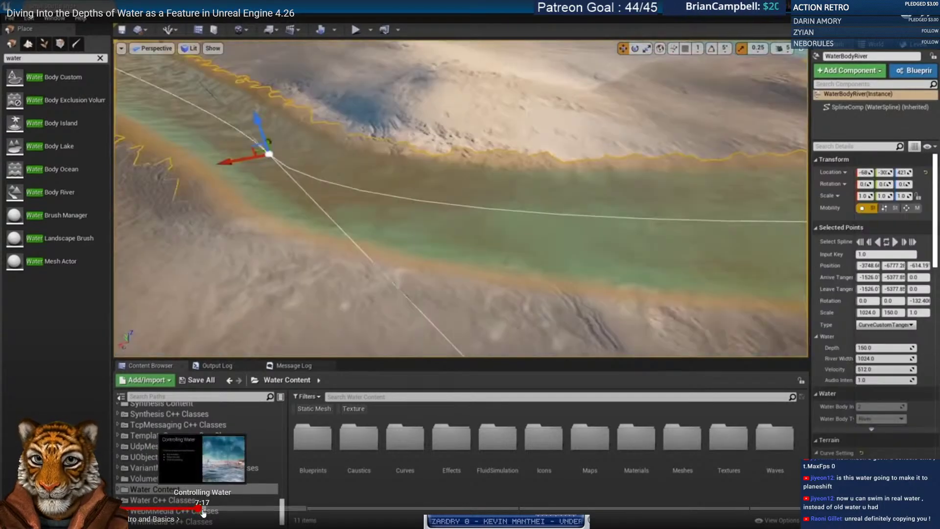
left_click(204, 510)
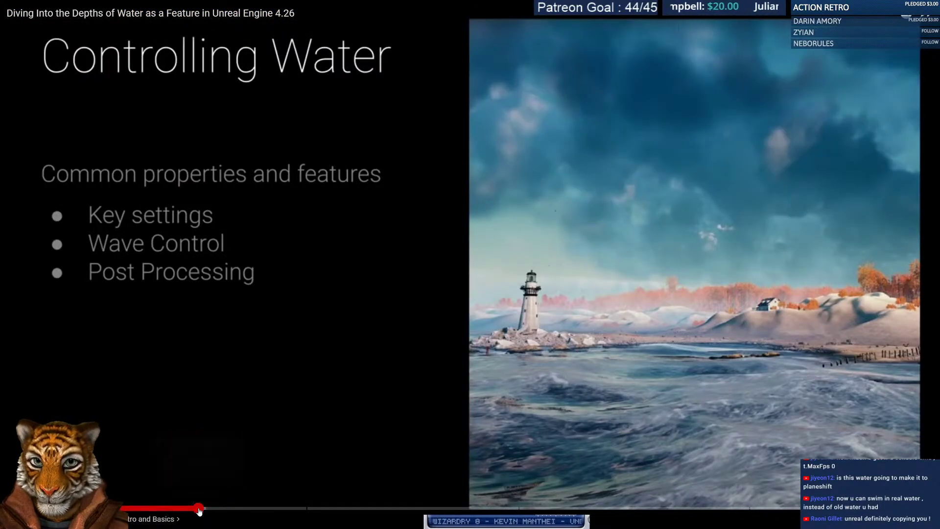
left_click(198, 510)
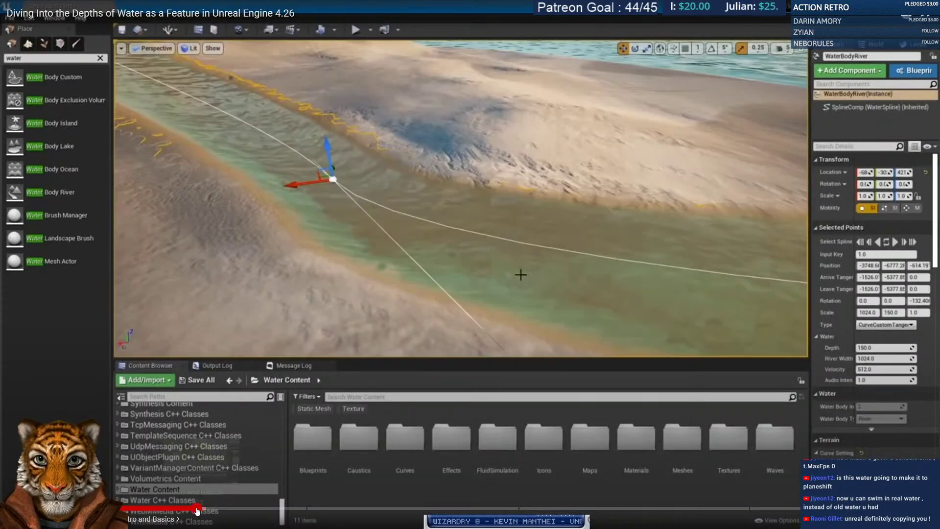
left_click(196, 510)
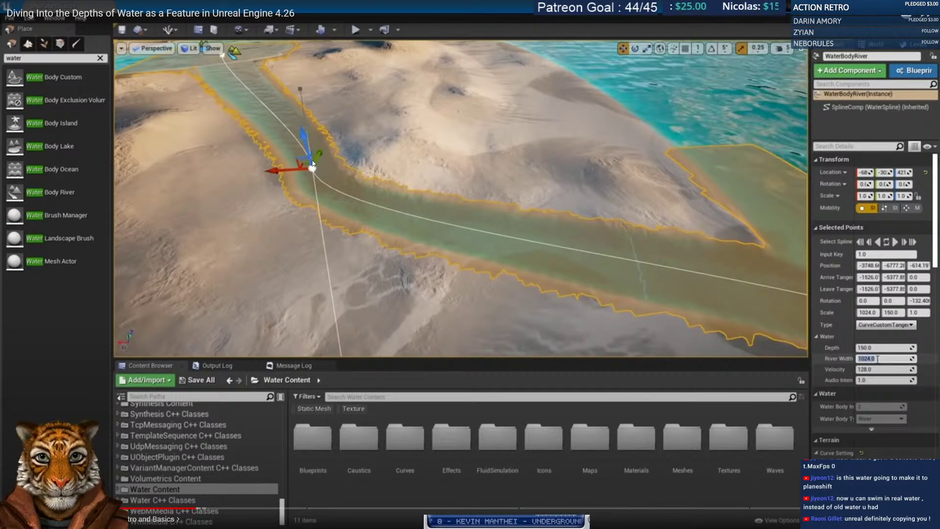
left_click(204, 510)
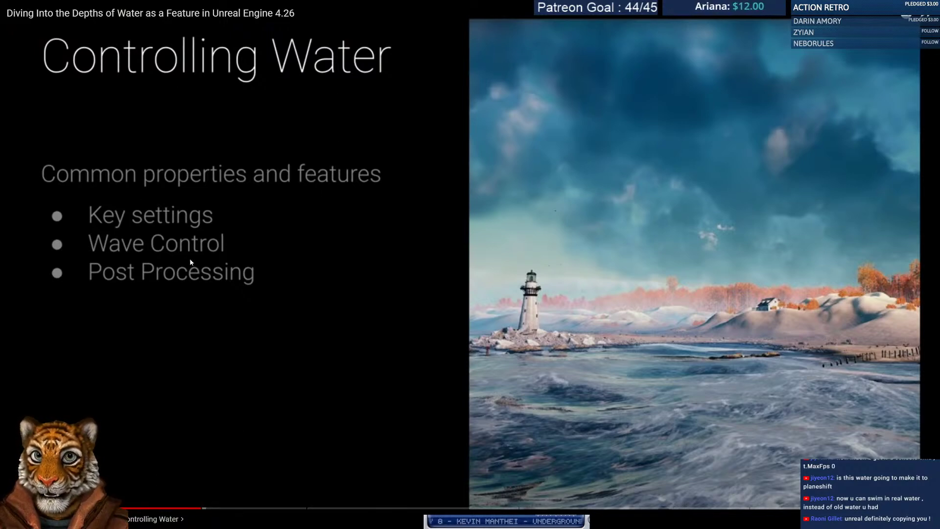
left_click(210, 511)
left_click(216, 511)
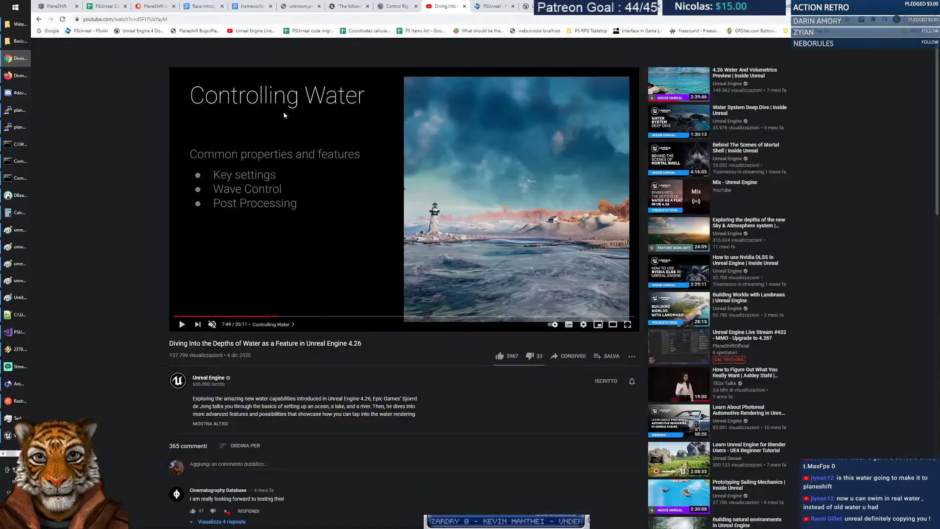
Reload the video page and watch the ocean's wave and rendering settings in full screen.
left_click(71, 29)
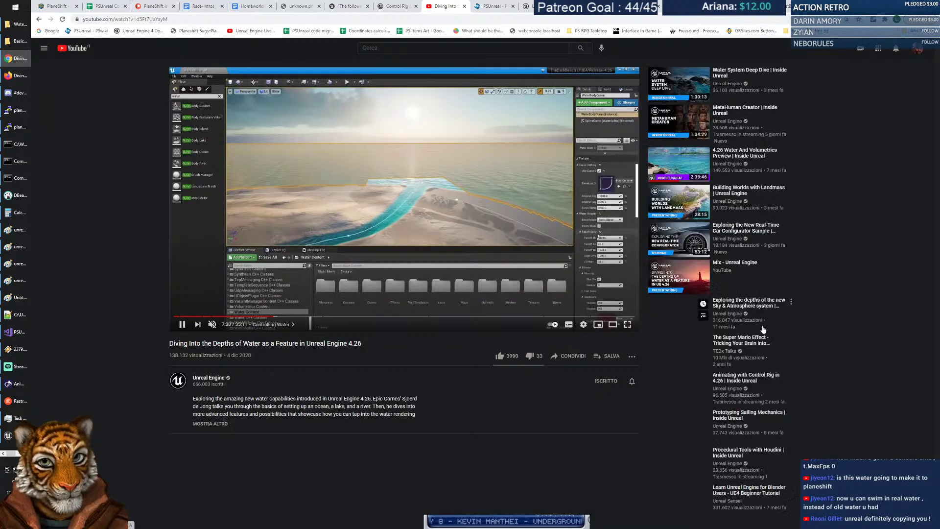
left_click(627, 326)
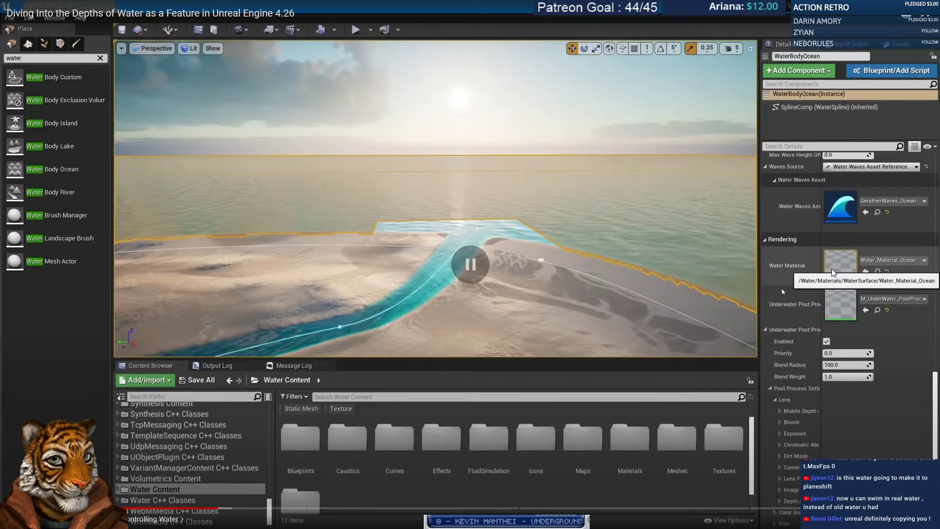
key("Escape")
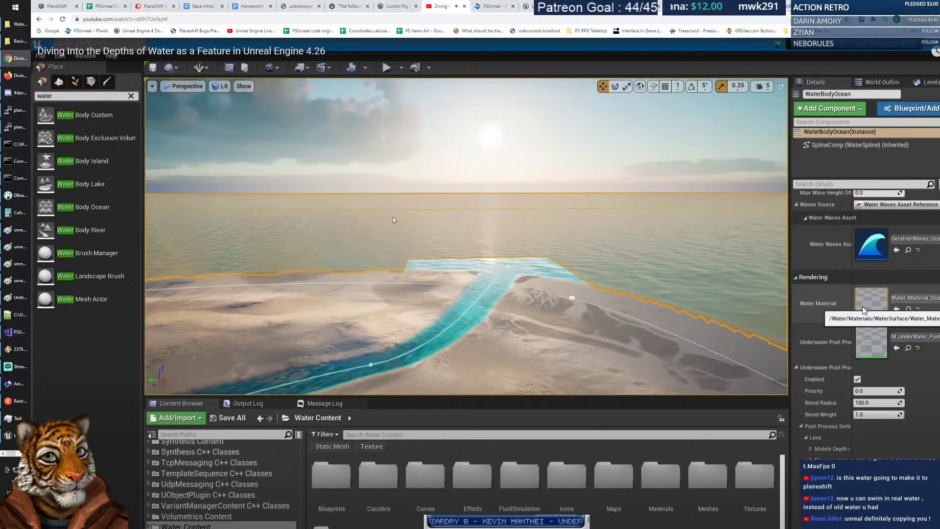
Switch to the Unreal Editor, select the lake and look through its wave, rendering and underwater post process settings.
key("alt+Tab")
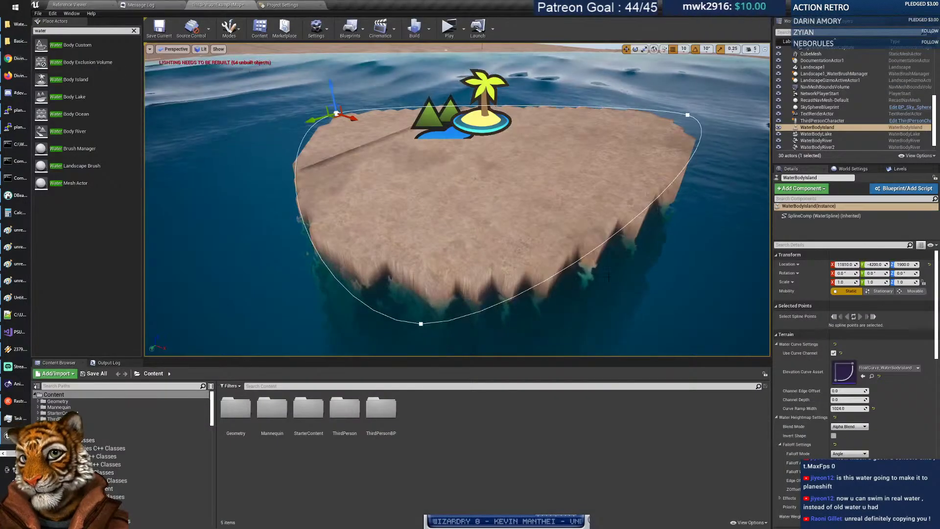
left_click(671, 230)
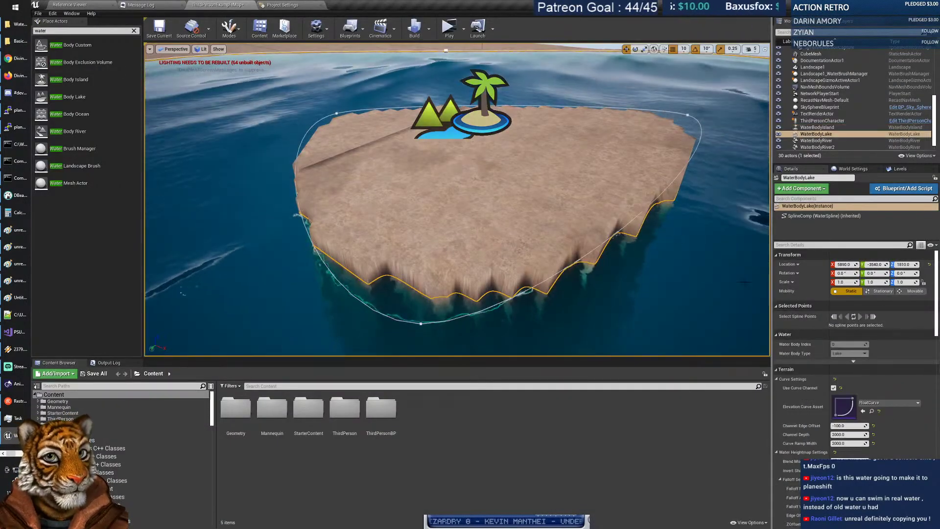
scroll(857, 326, "down", 9)
scroll(857, 327, "up", 6)
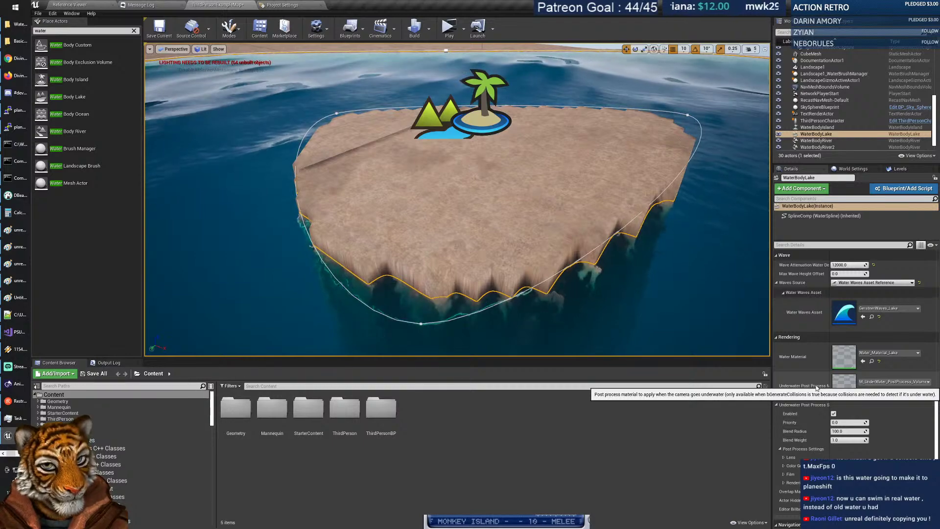
Dive beneath the lake's surface beside the island and come back up to inspect the underwater look.
key("w")
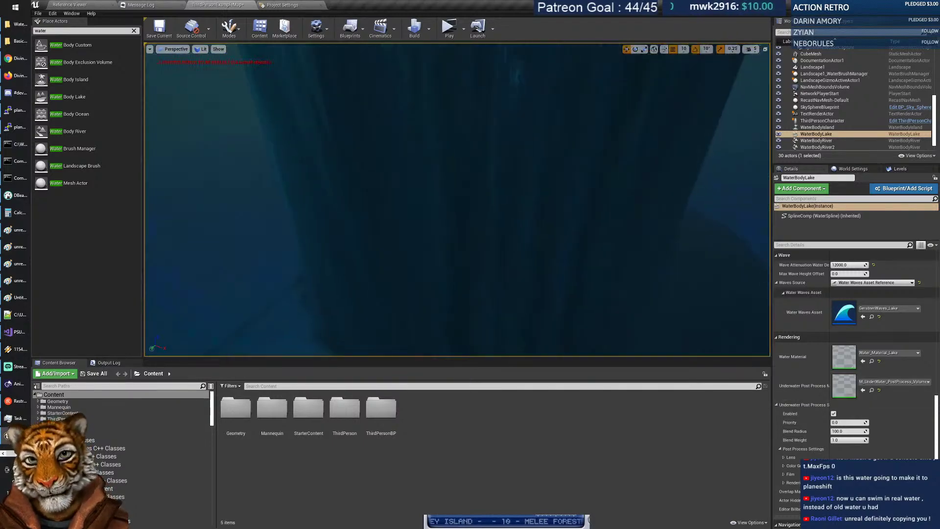
key("e")
key("q")
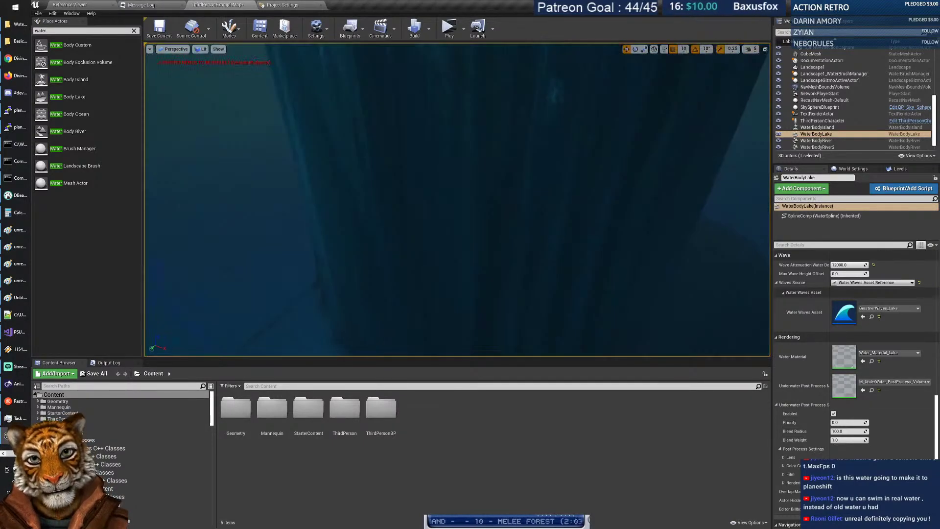
key("e")
key("q")
key("e")
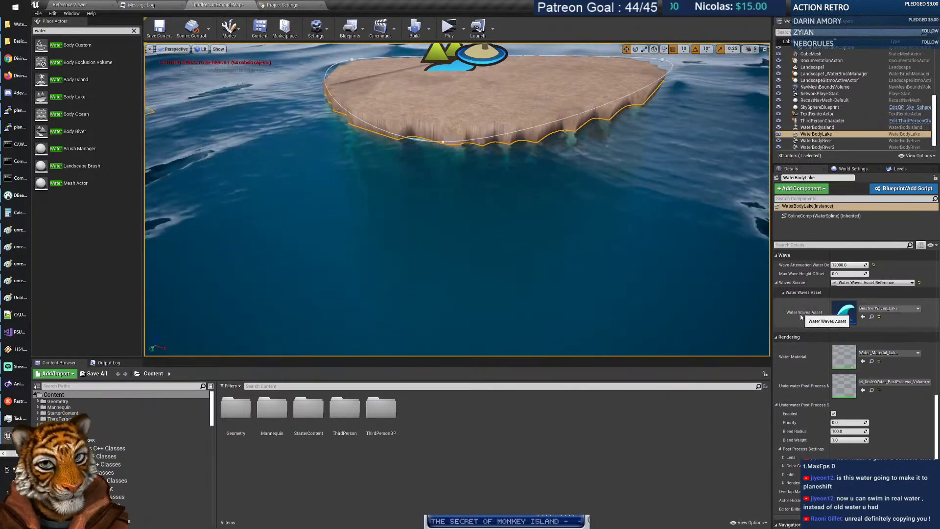
Look through the lake's navigation, collision and debug settings, ending at its Wave group.
scroll(803, 406, "down", 8)
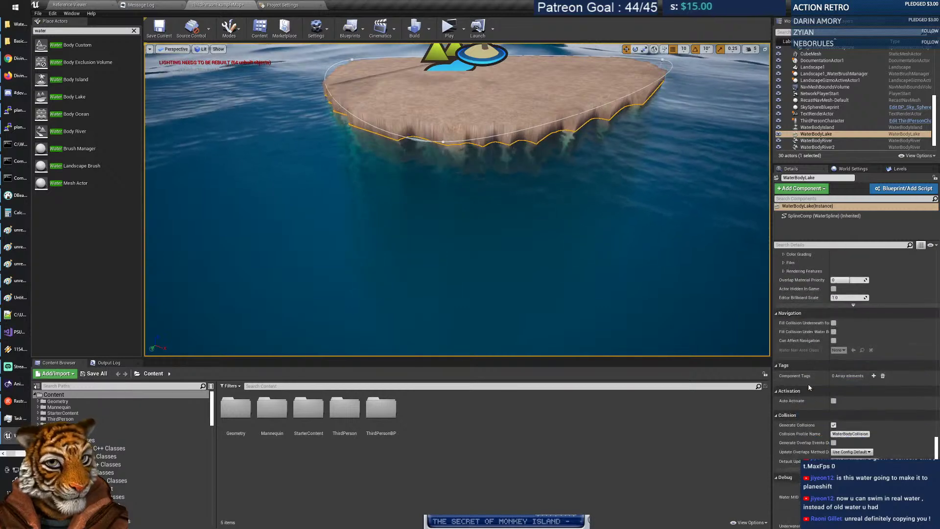
scroll(809, 386, "down", 2)
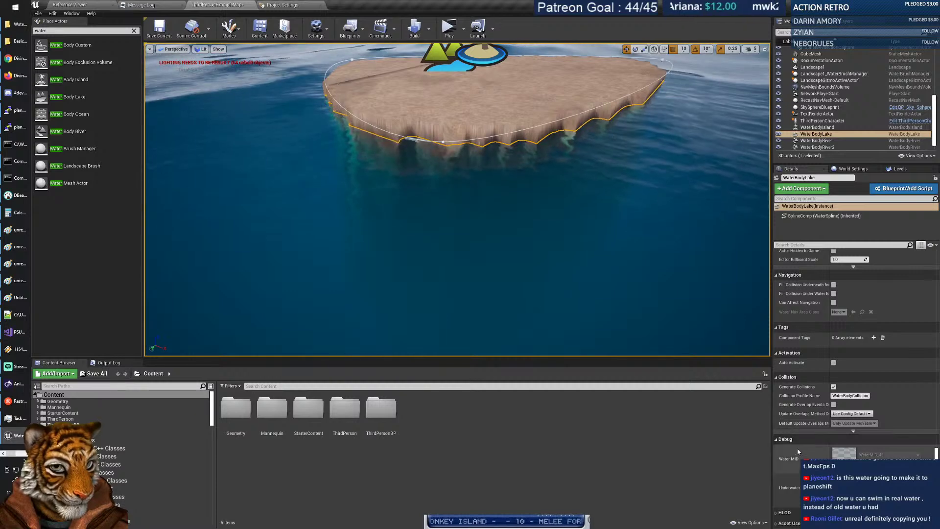
scroll(855, 343, "up", 10)
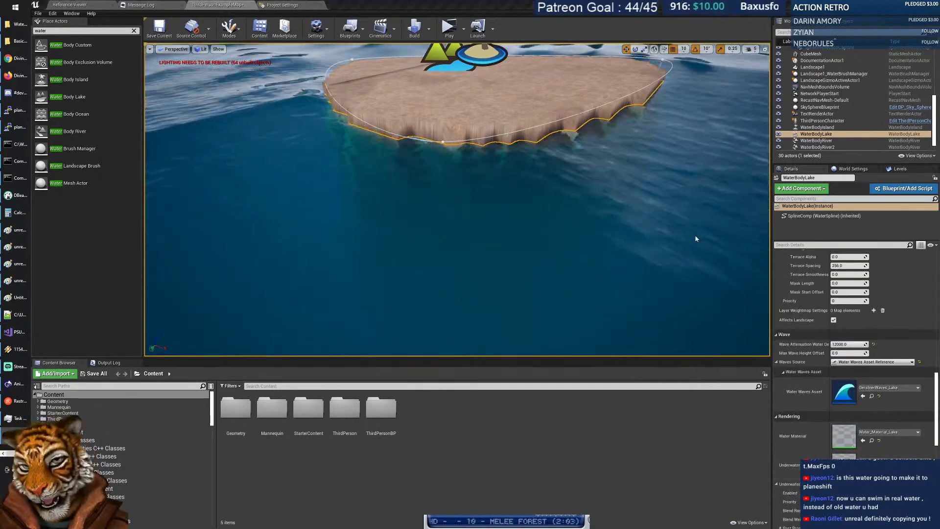
Switch to the browser, watch the ocean's wave attenuation demonstration in full screen, and return to the Unreal Editor.
key("alt+Tab")
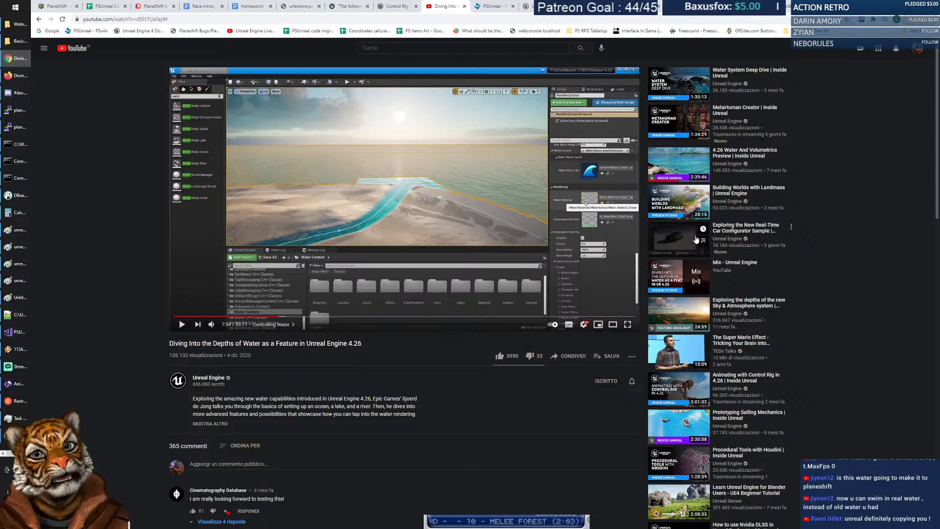
left_click(629, 325)
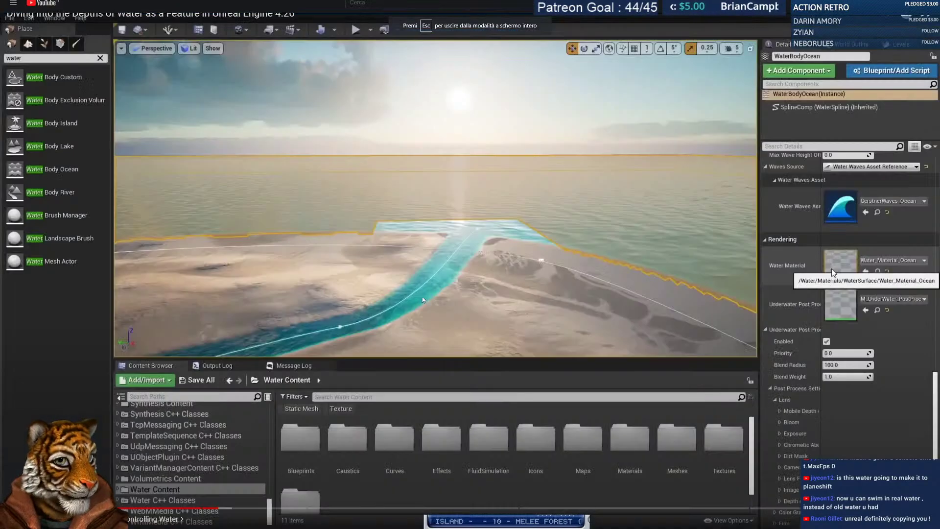
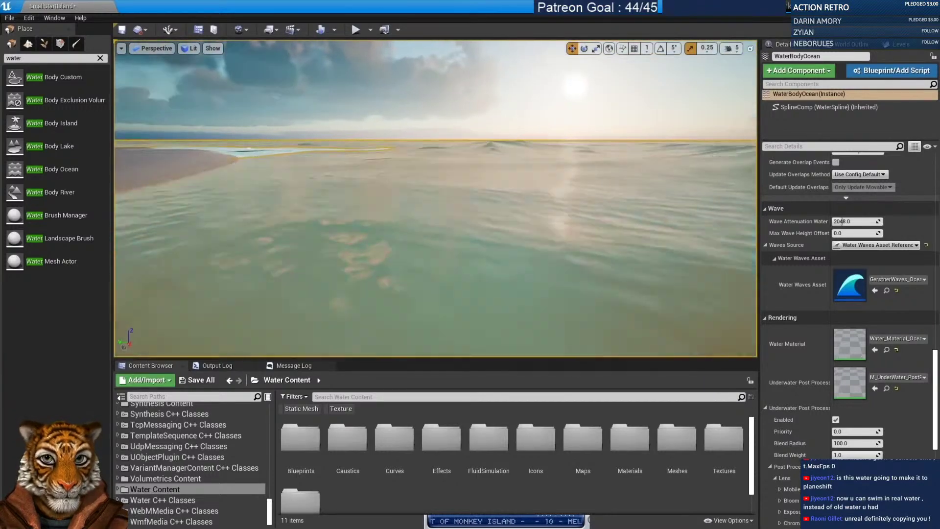
key("Escape")
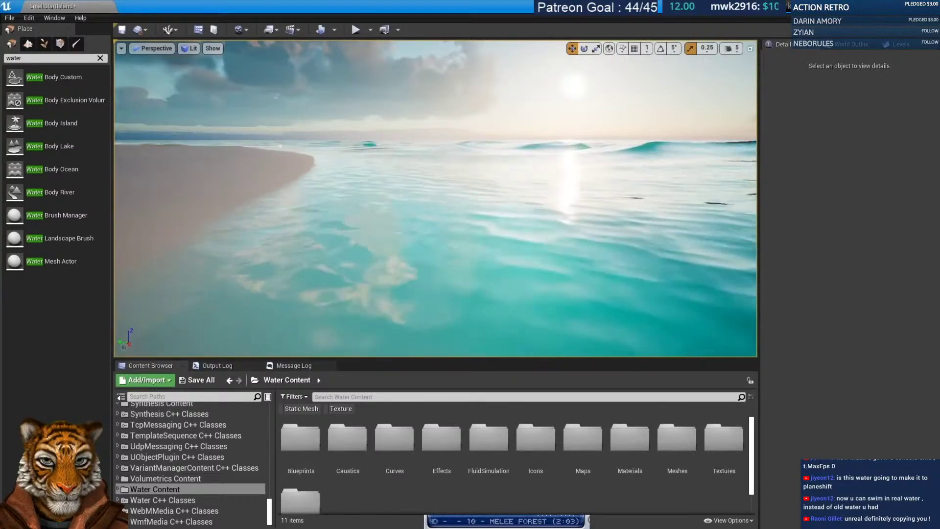
left_click(685, 267)
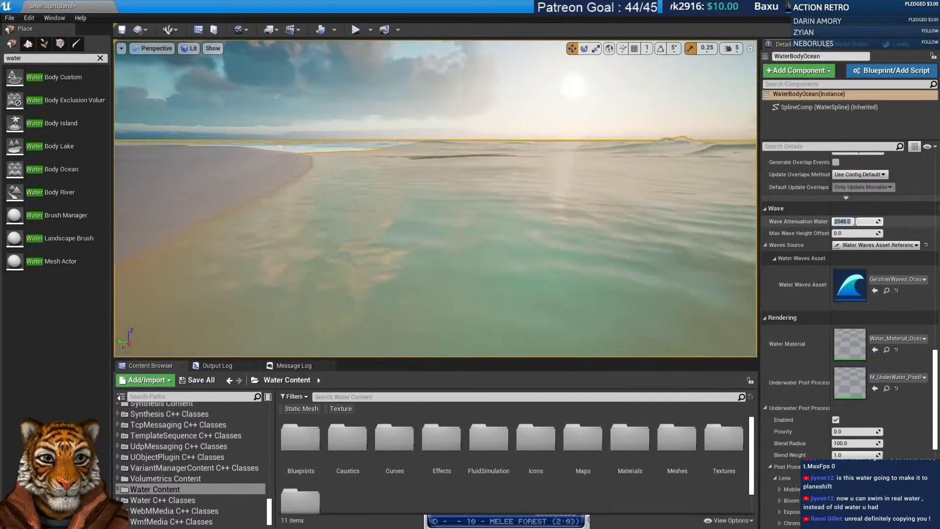
type("0")
key("Return")
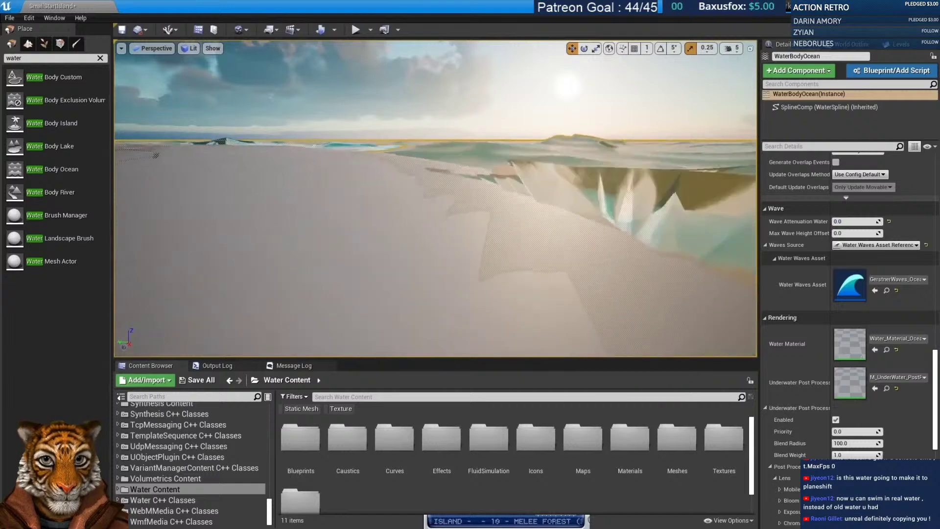
left_click(869, 220)
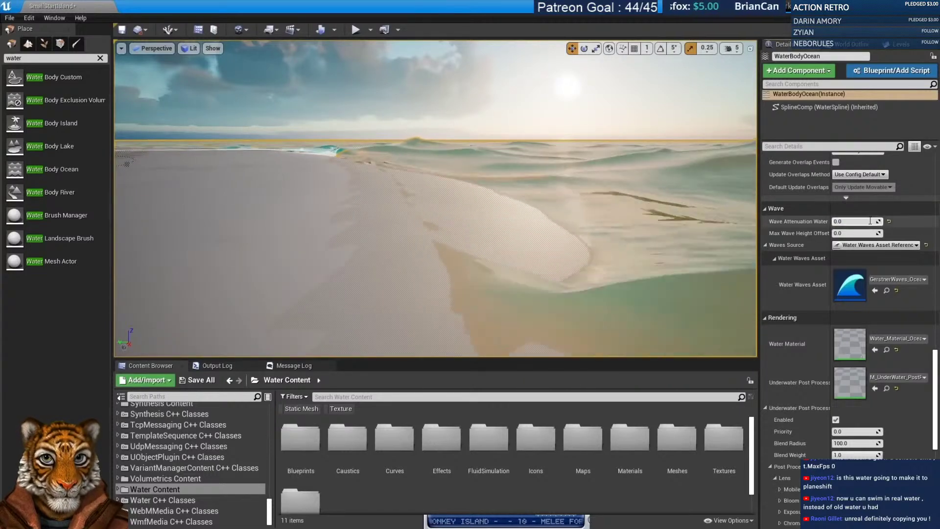
key("Return")
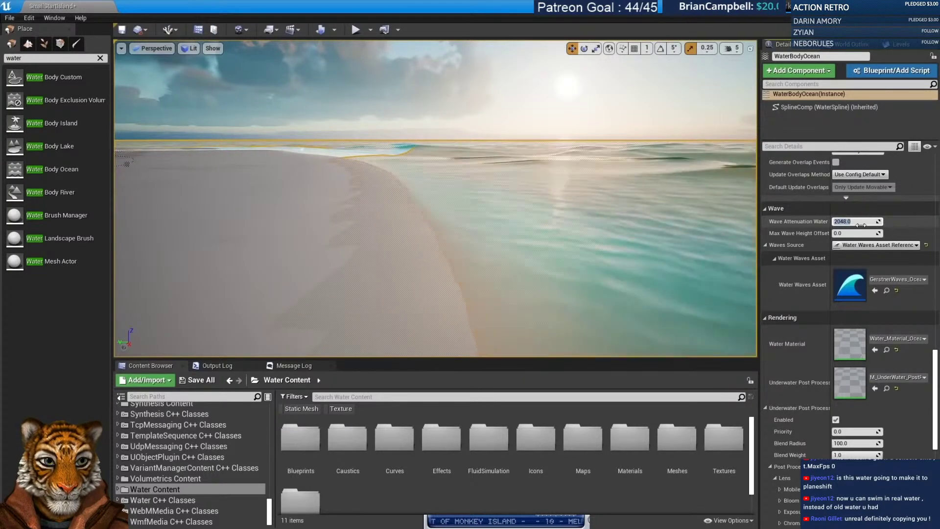
right_click_drag(494, 234, 580, 243)
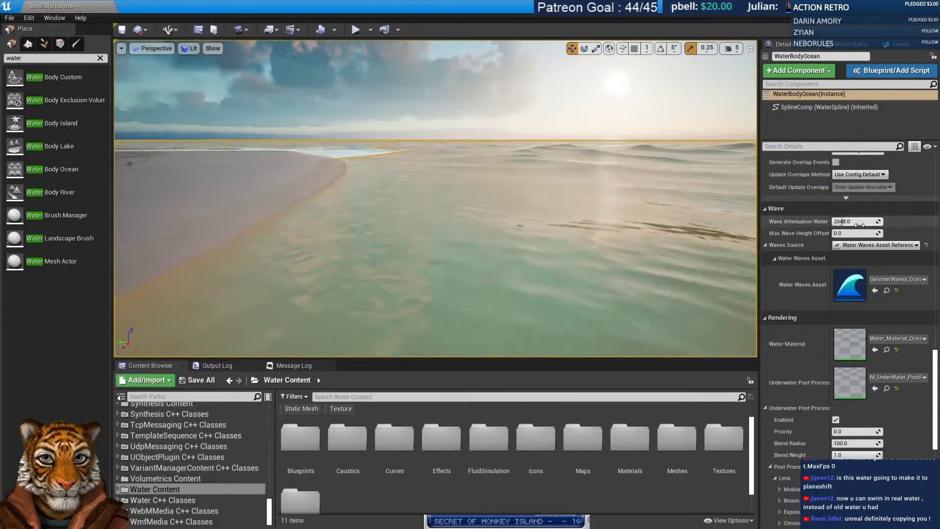
left_click(390, 266)
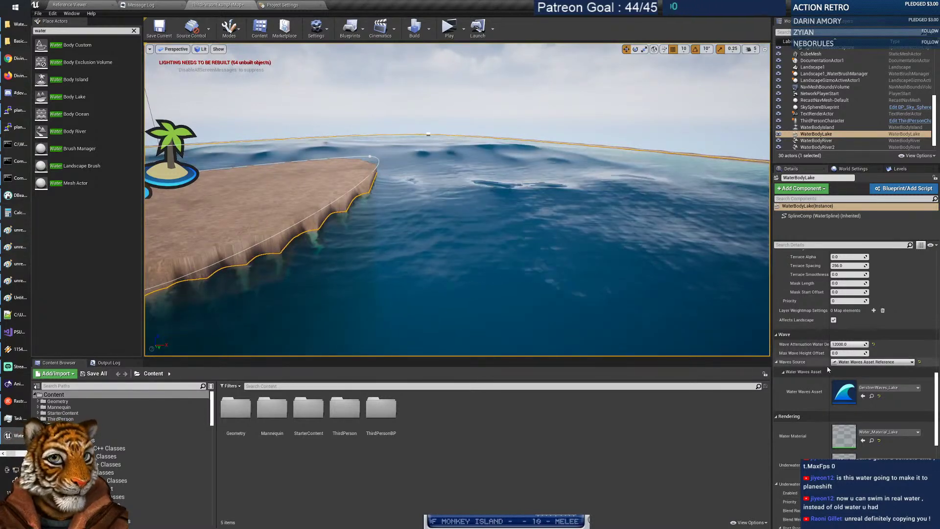
Try a Wave Attenuation Water Depth of 30000 for the lake with the whole island in view.
scroll(518, 242, "down", 6)
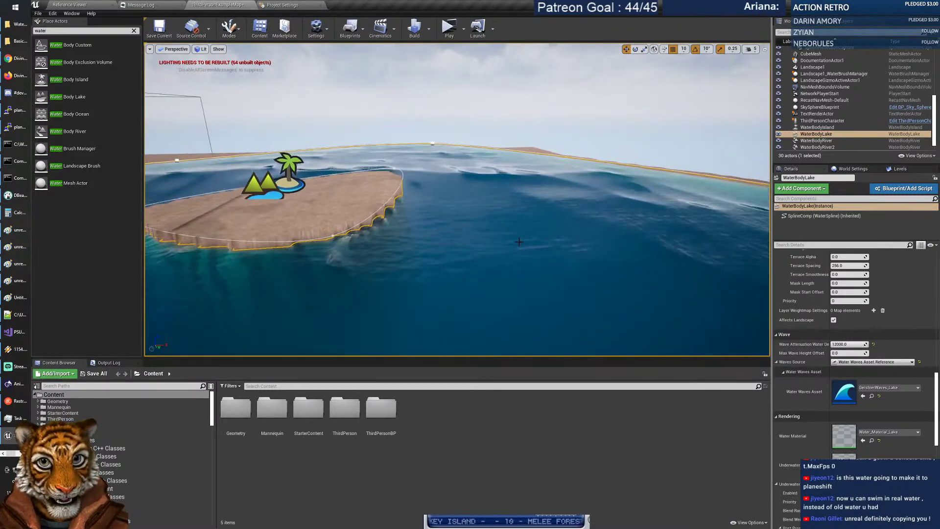
right_click_drag(519, 242, 489, 244)
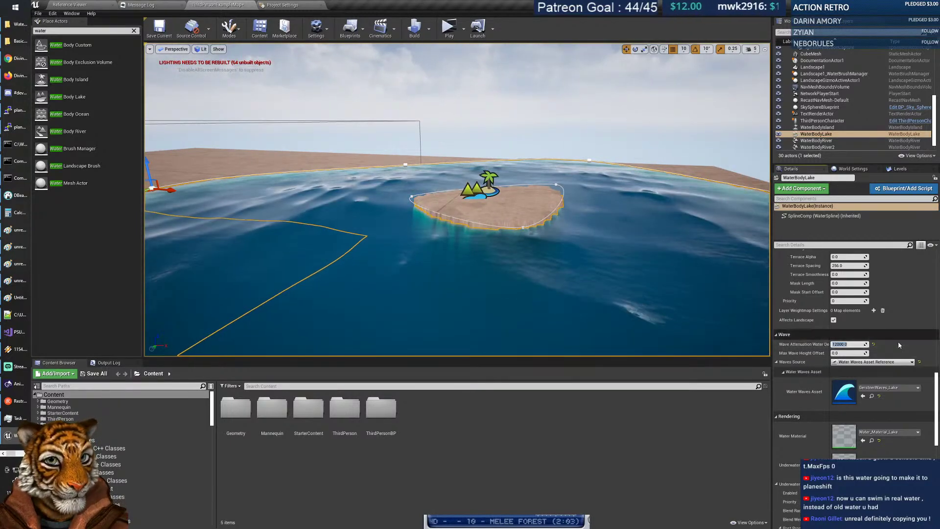
type("30000")
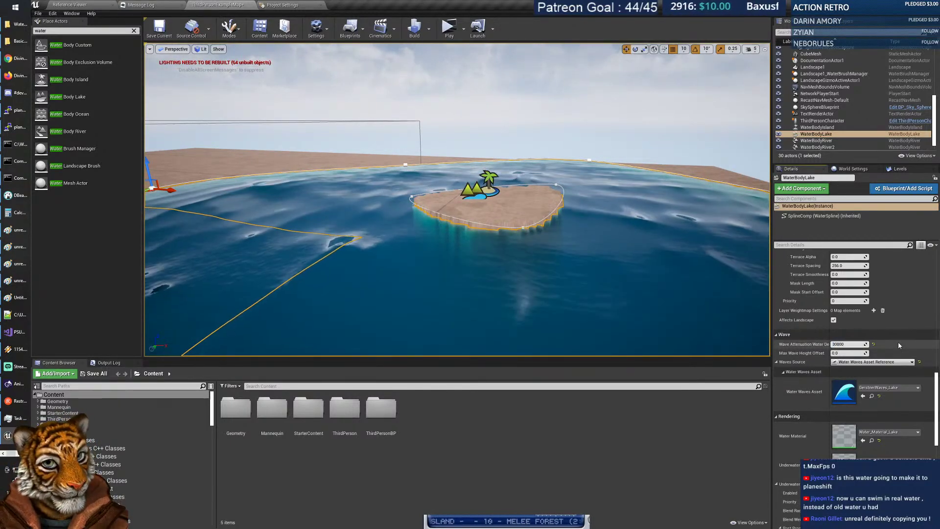
key("Return")
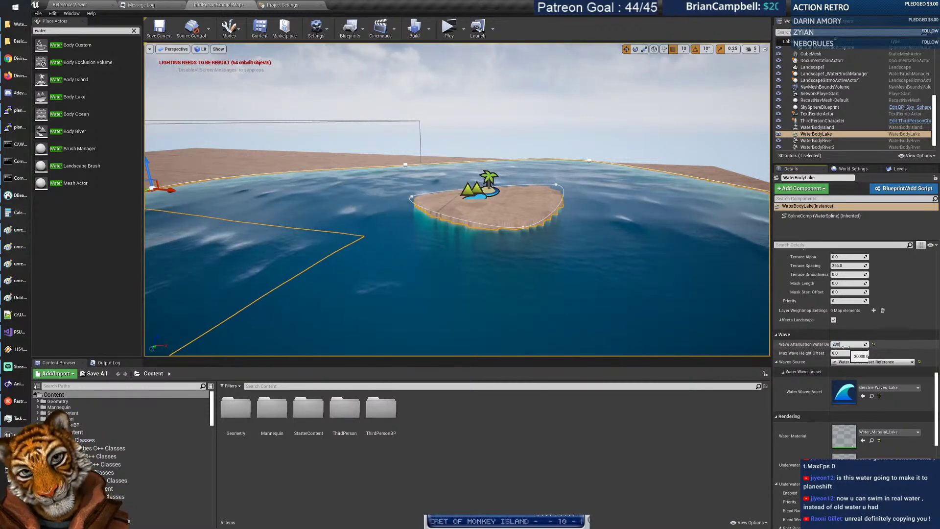
Set the lake's Wave Attenuation Water Depth to 200 and check the waves around the island from near the surface.
key("Return")
right_click_drag(562, 225, 539, 188)
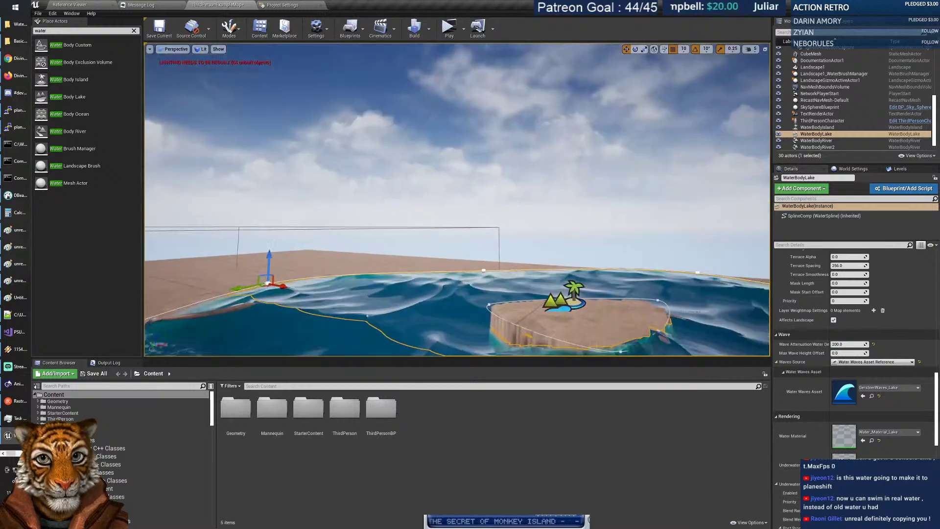
key("q")
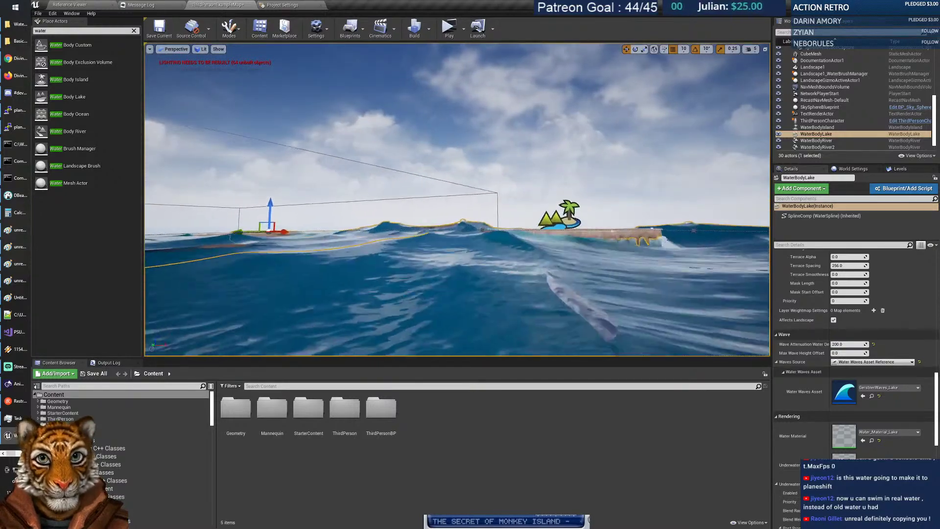
key("q")
key("e")
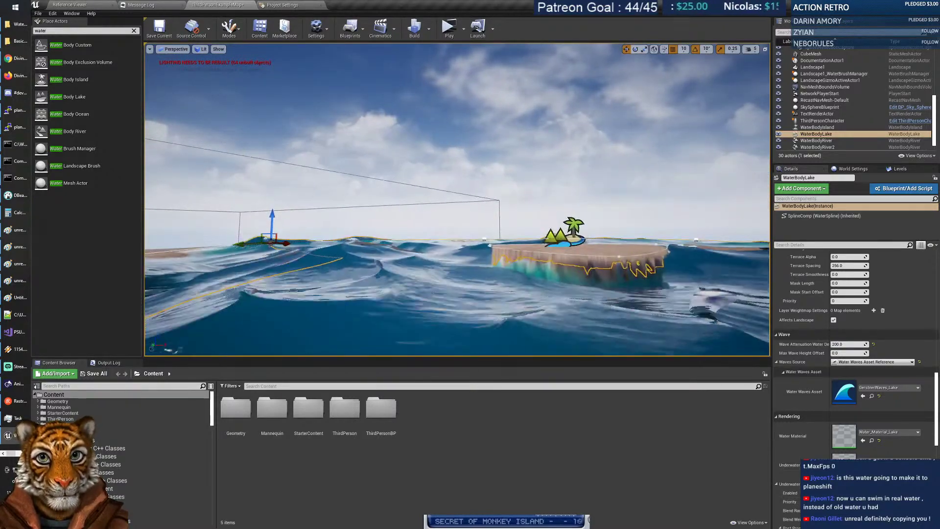
right_click_drag(538, 188, 539, 225)
key("e")
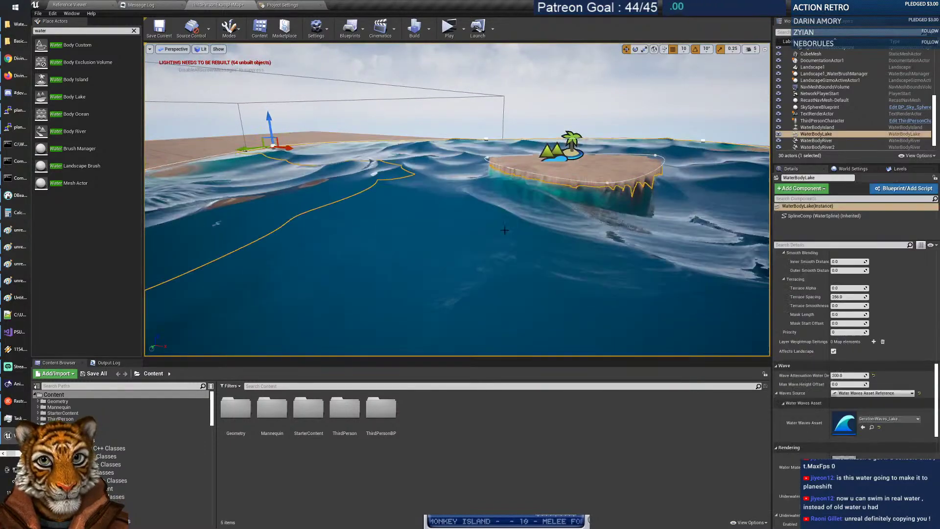
right_click_drag(504, 230, 465, 230)
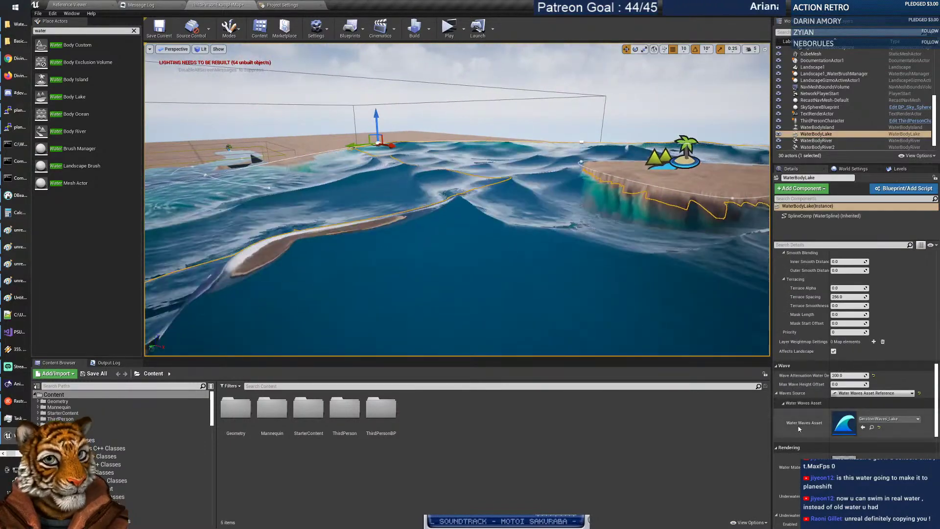
Open the lake's GerstnerWaves_Lake asset, examine its wave generator, wavelength, amplitude, direction and steepness settings, and close it.
left_click(871, 427)
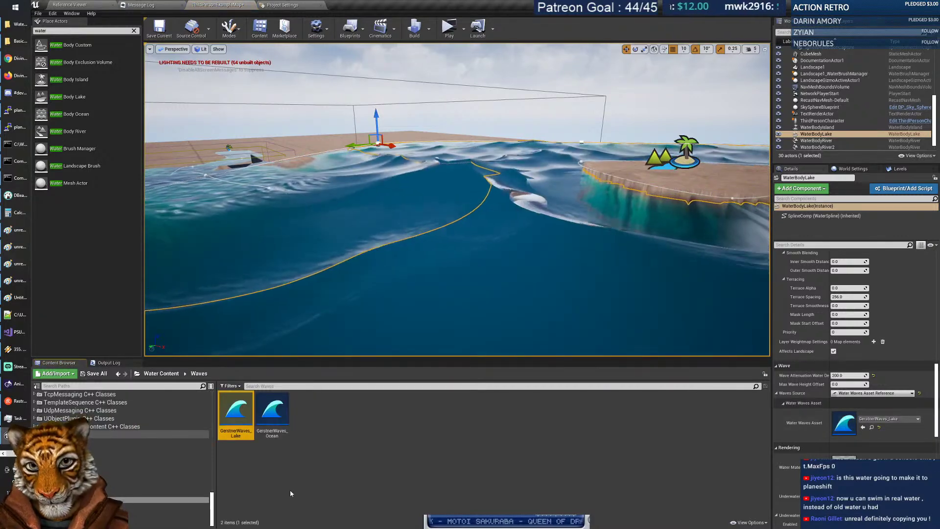
double_click(242, 416)
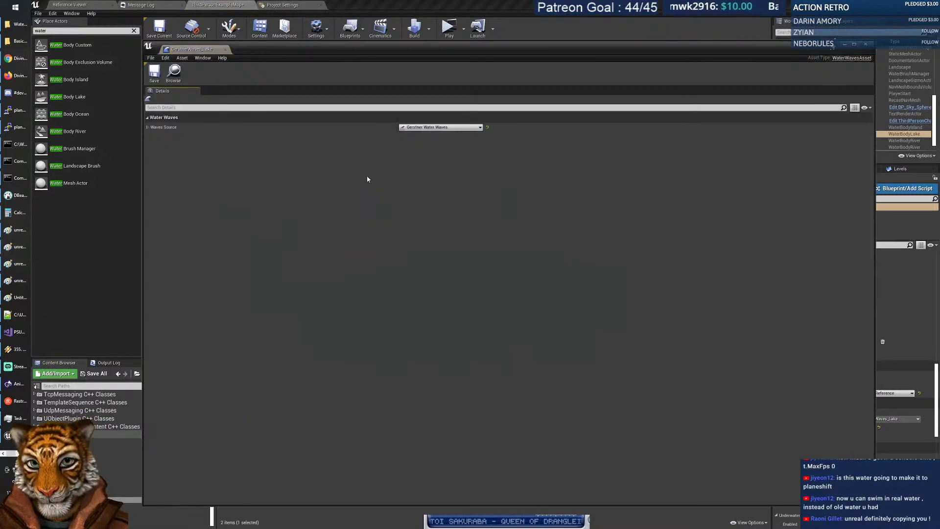
left_click(148, 128)
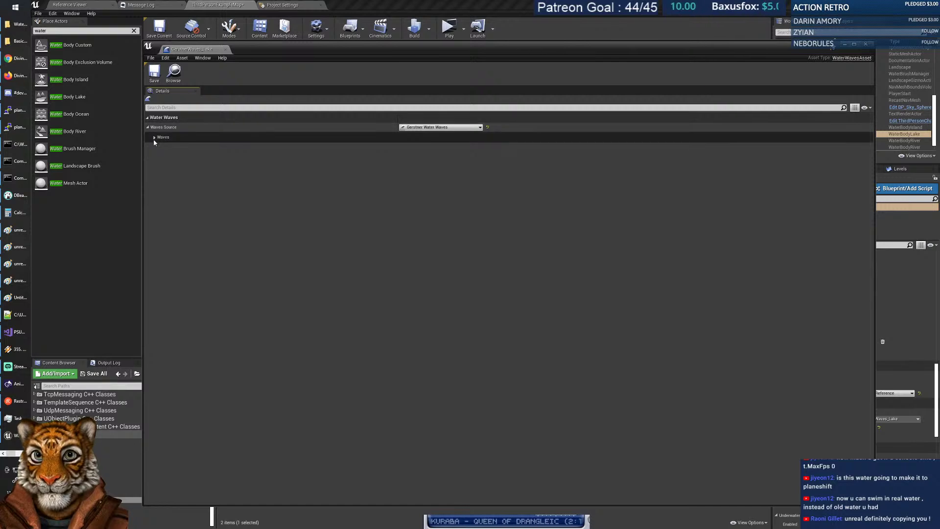
left_click(154, 147)
left_click(161, 157)
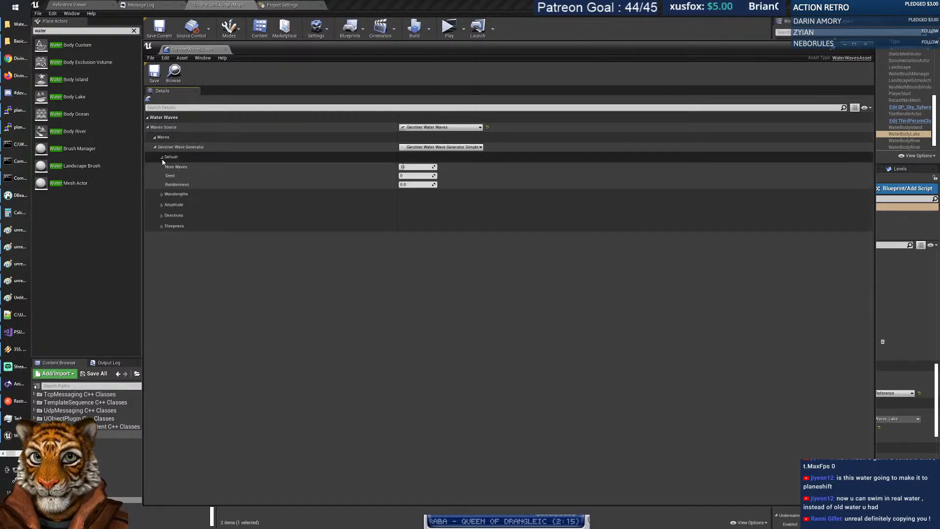
left_click(162, 194)
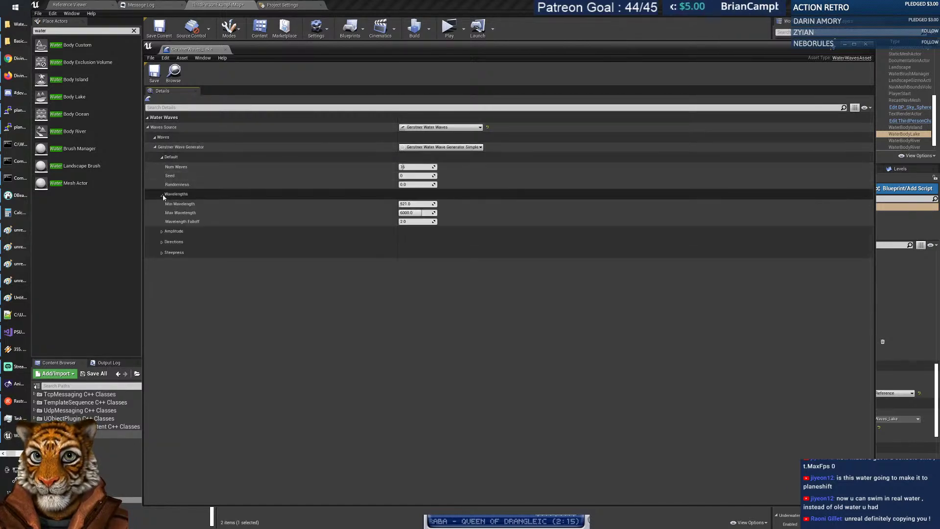
left_click(162, 232)
left_click(161, 268)
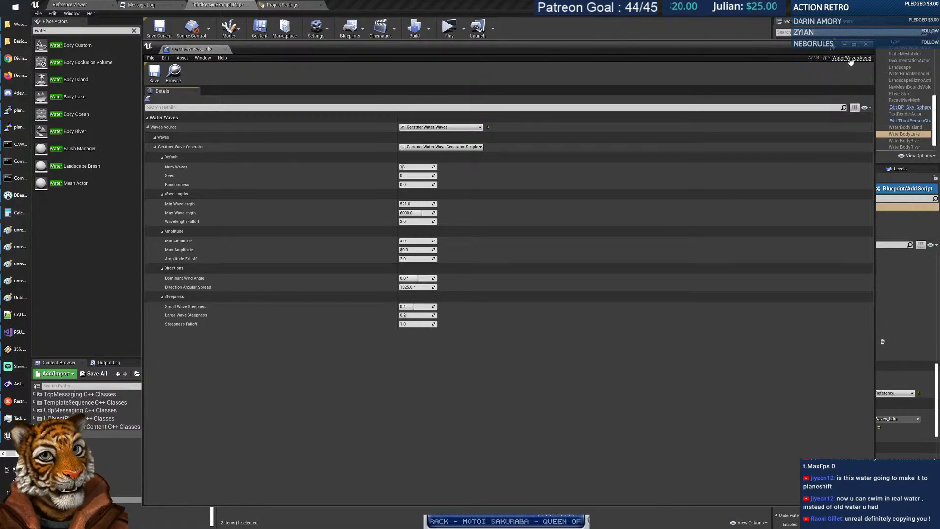
left_click(864, 44)
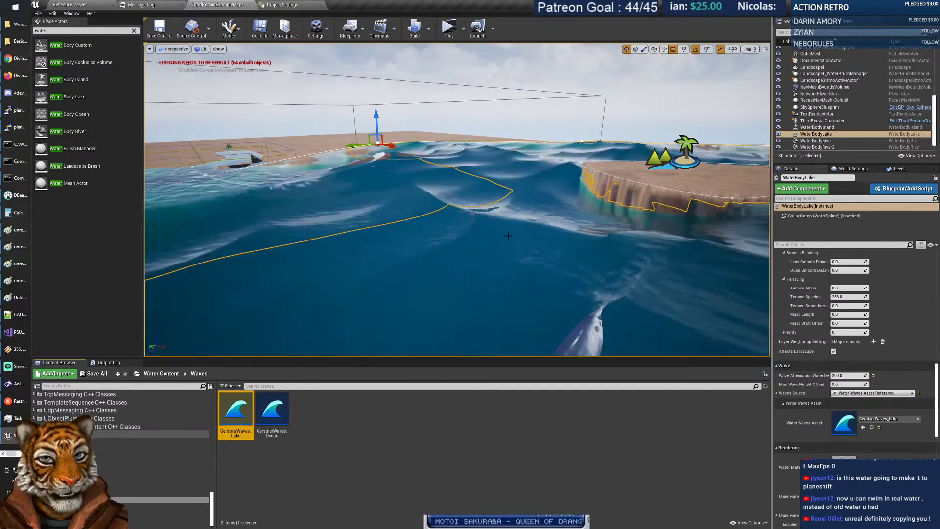
Dip the view below and above the lake surface near the island to inspect the wave motion.
key("q")
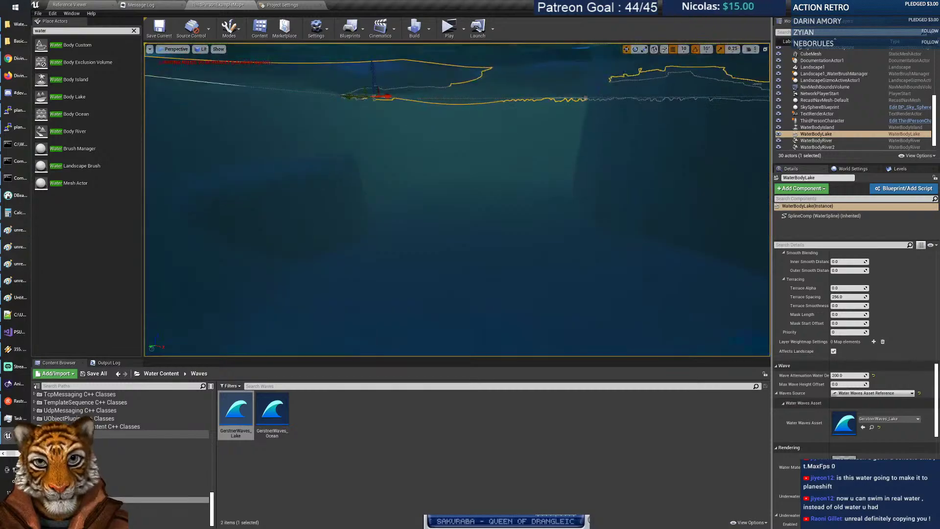
key("e")
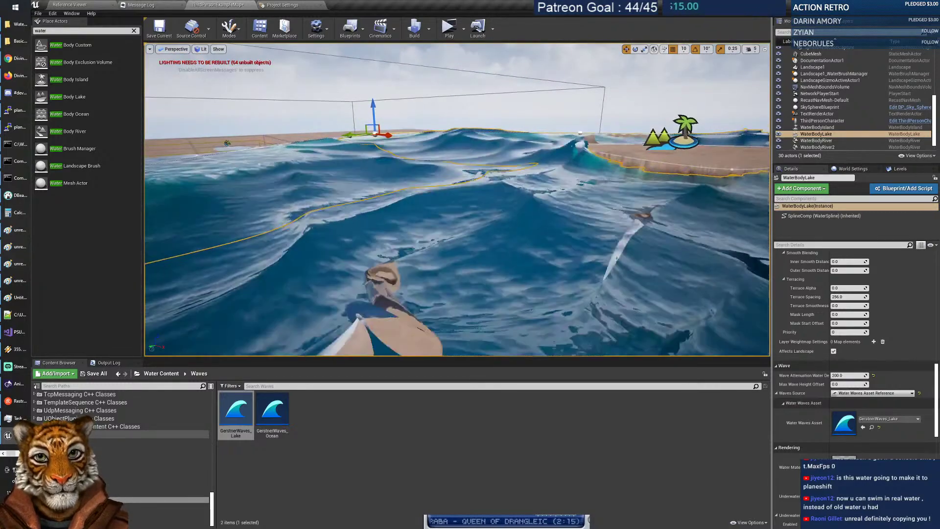
key("q")
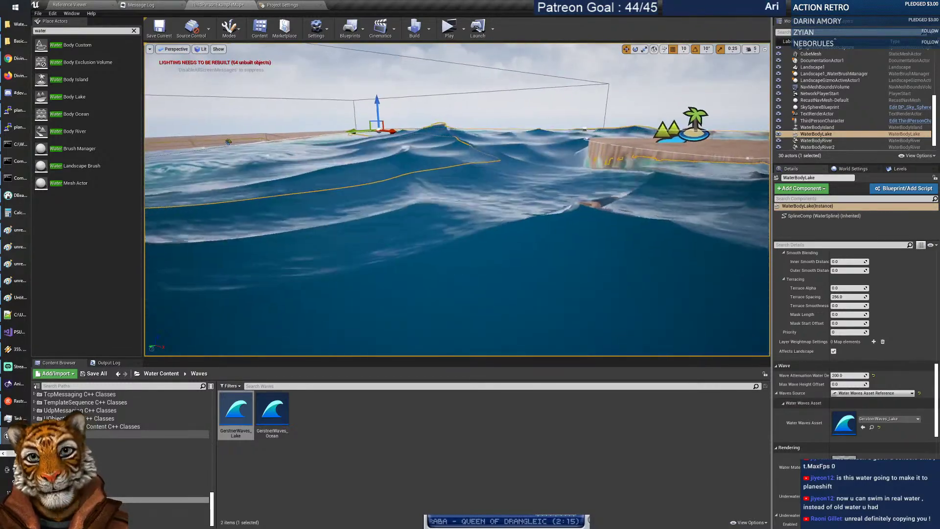
key("e")
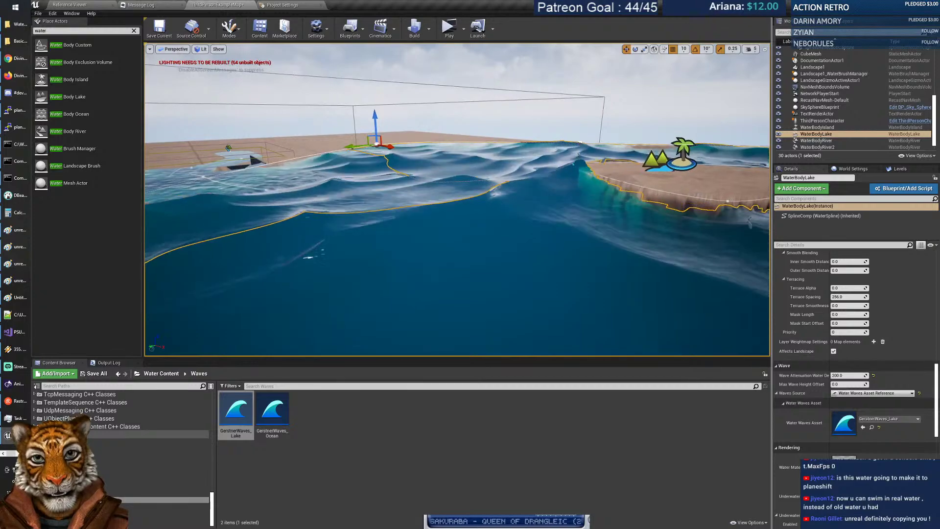
key("q")
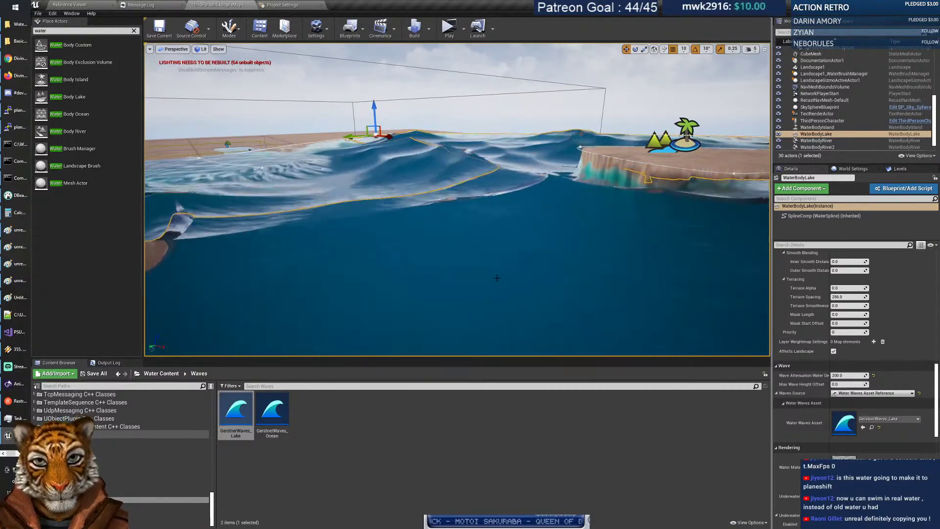
right_click_drag(497, 277, 526, 285)
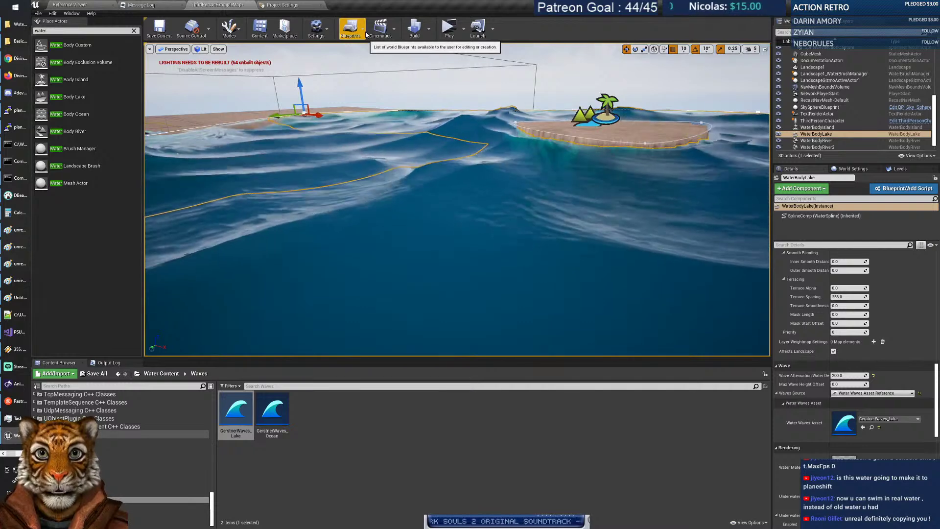
Try the Low engine scalability quality and launch the level in a new play window.
left_click(327, 34)
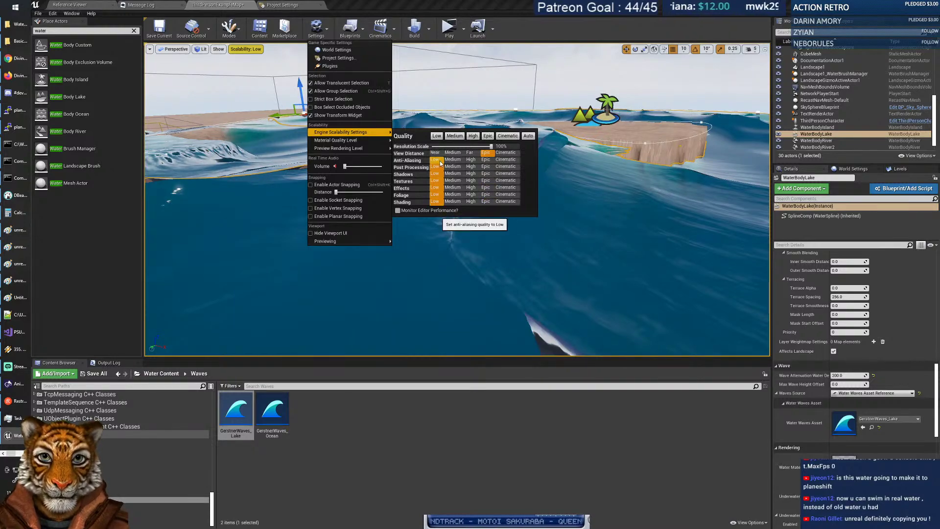
left_click(483, 180)
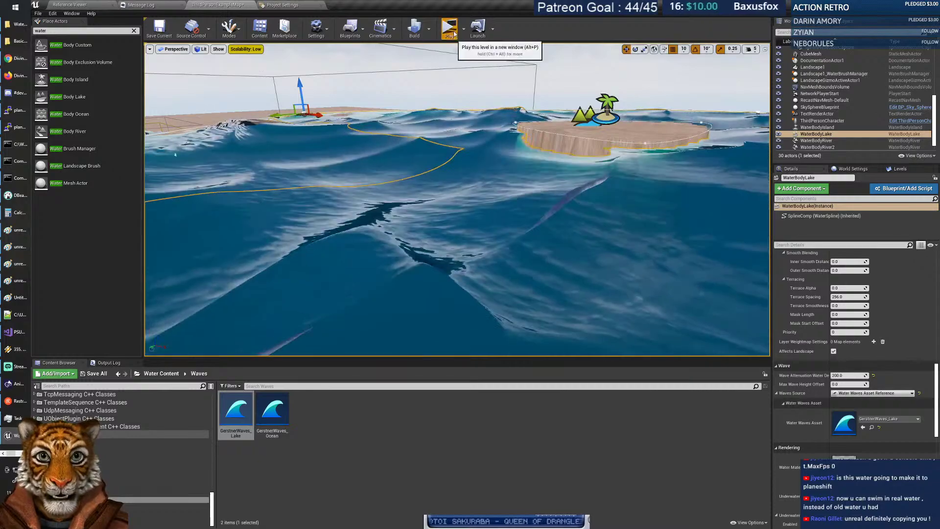
left_click(449, 29)
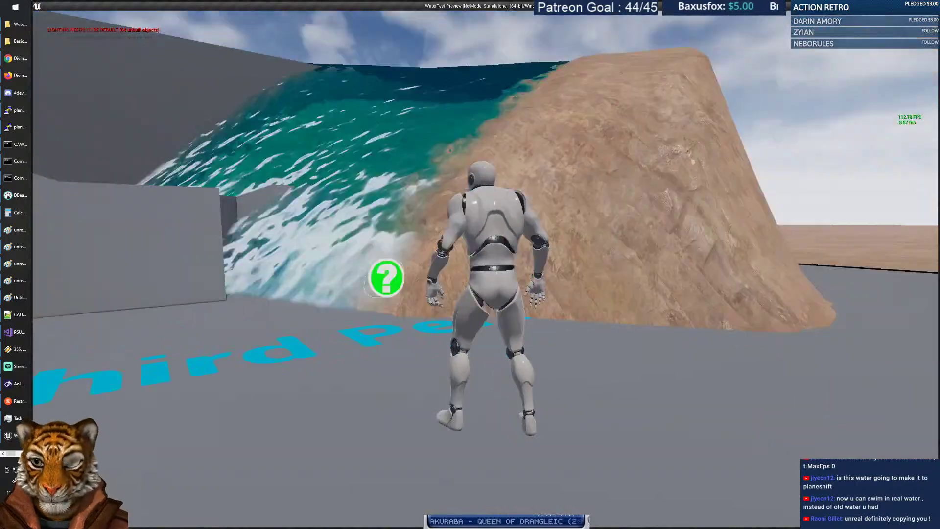
Move the character along the lake shore to examine the waves at low quality, and end the play session.
key("w")
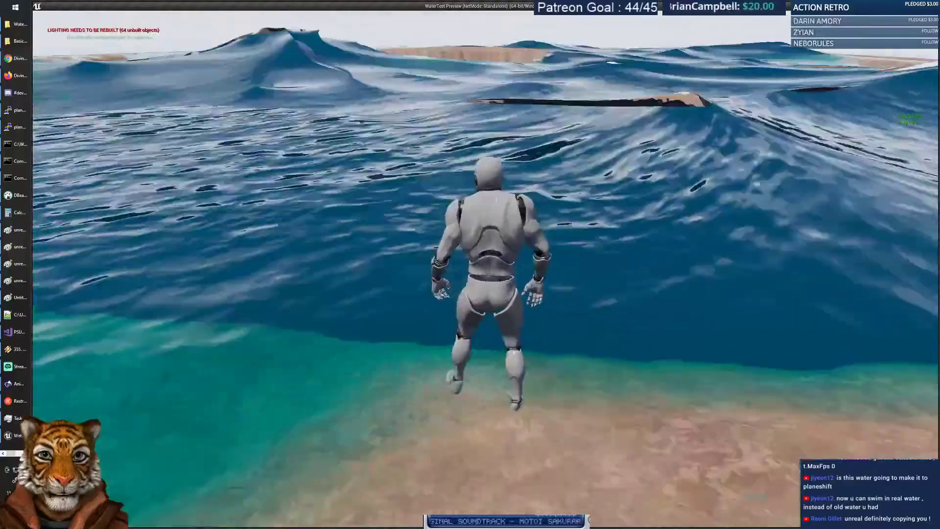
key("w")
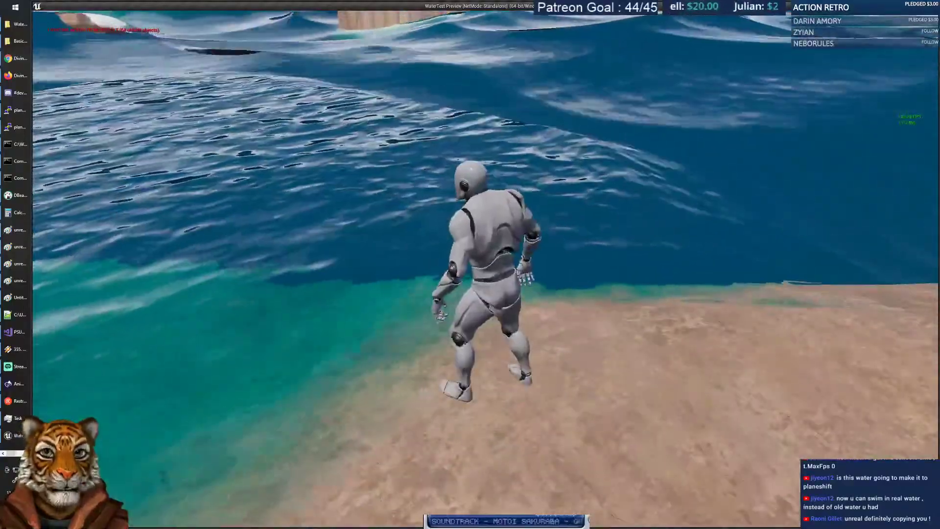
key("w")
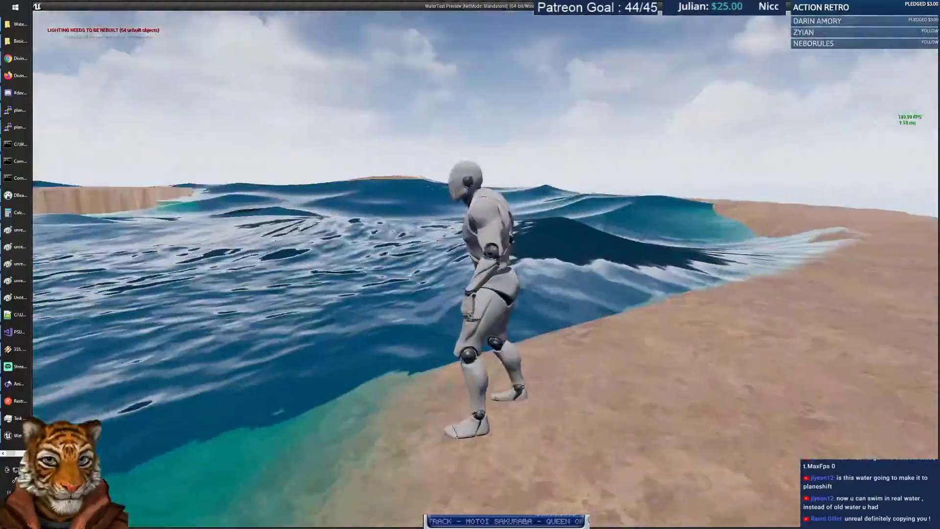
key("w")
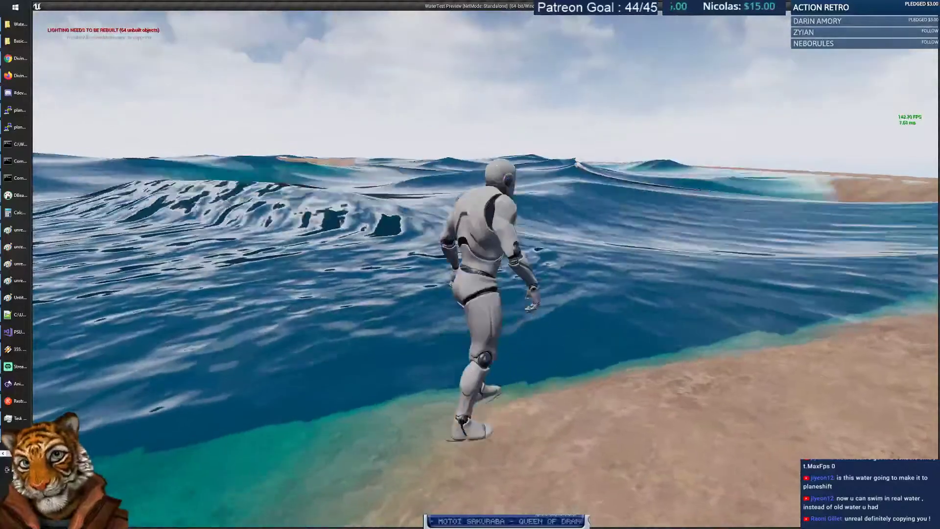
key("w")
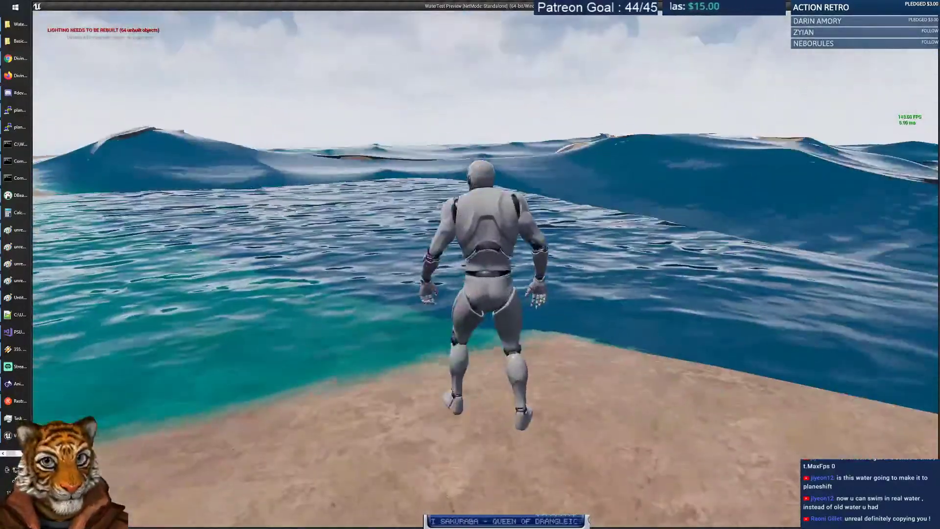
key("Escape")
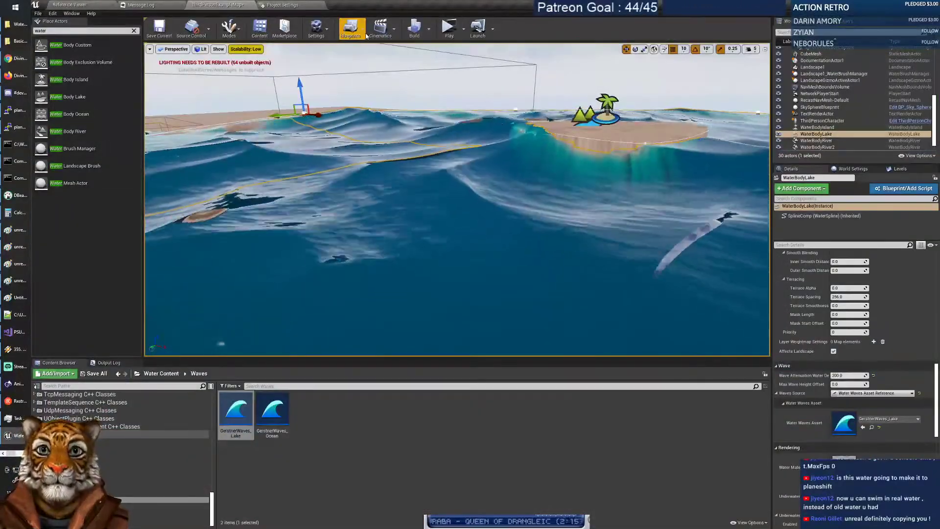
Set the engine scalability quality to Epic and launch the level in a new play window.
left_click(329, 28)
mouse_move(355, 136)
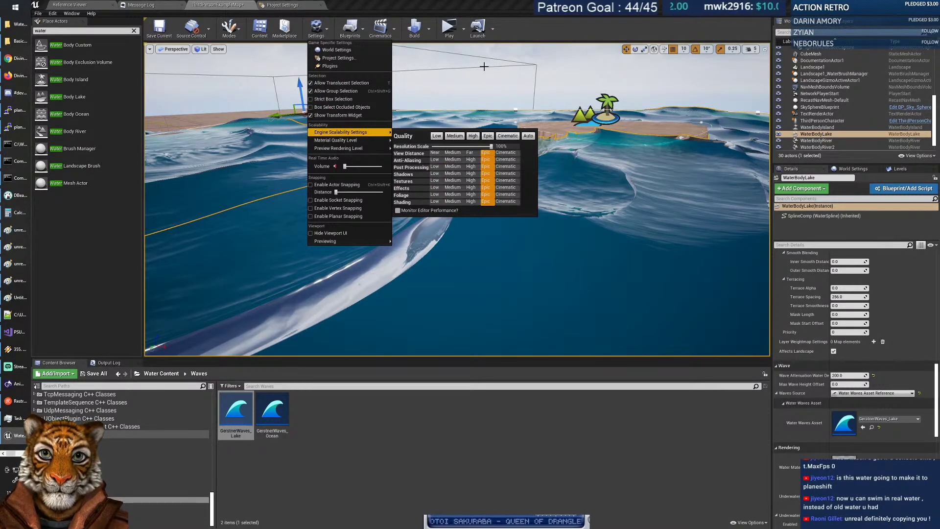
left_click(539, 28)
left_click(449, 28)
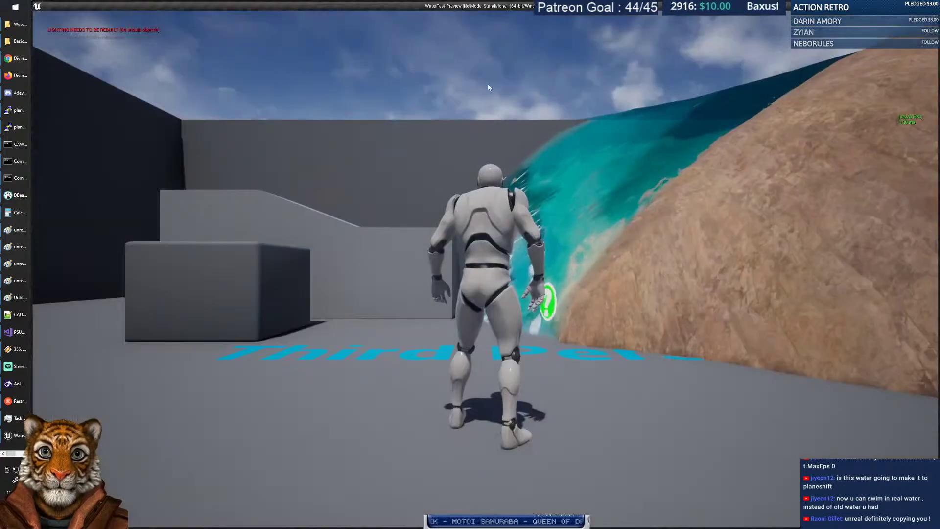
Run the character from the start area into the river and check the water while swimming and jumping.
key("w")
key("a")
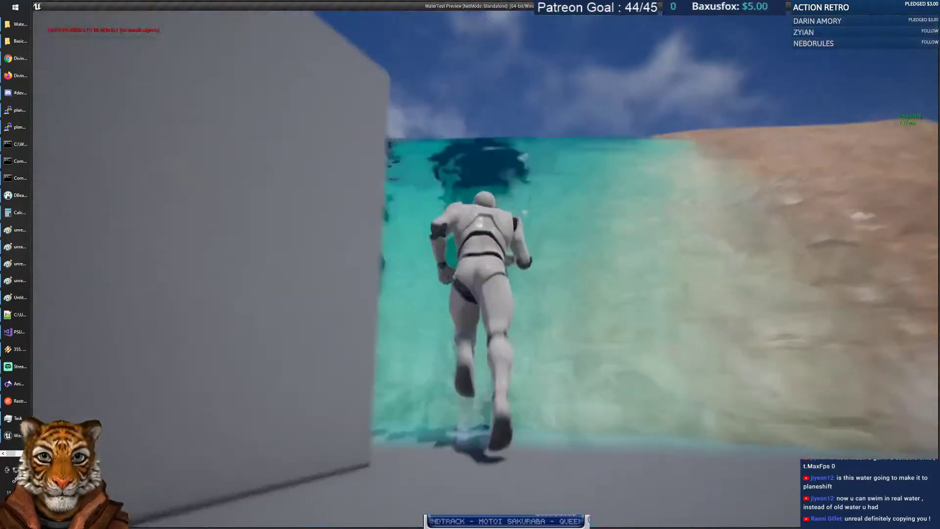
key("w")
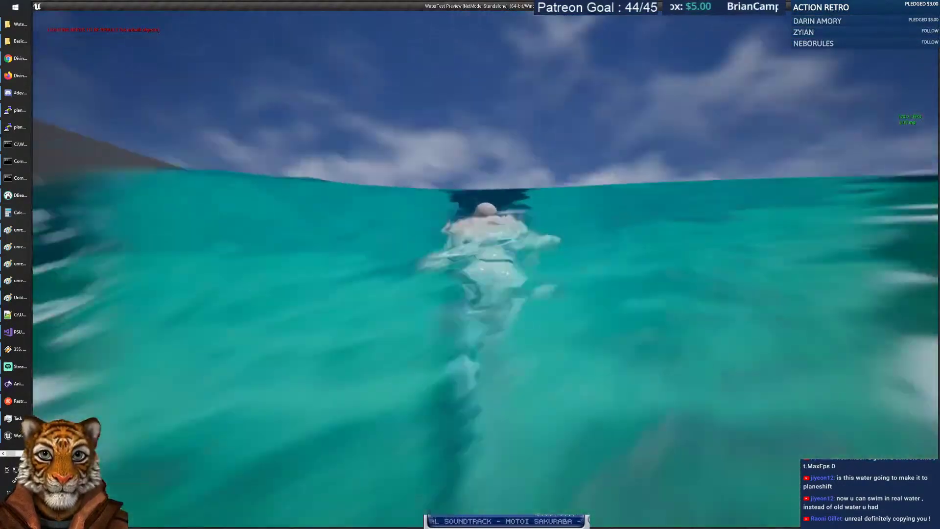
key("w")
key("space")
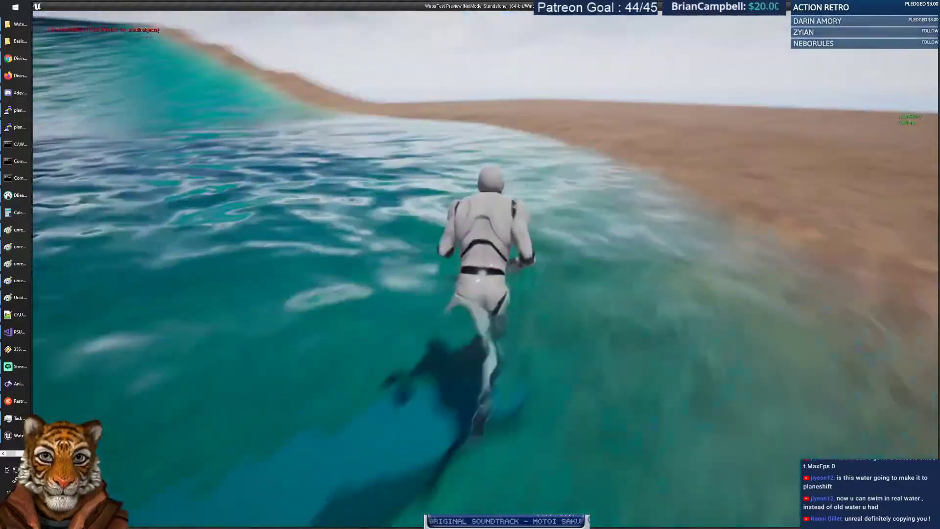
key("w")
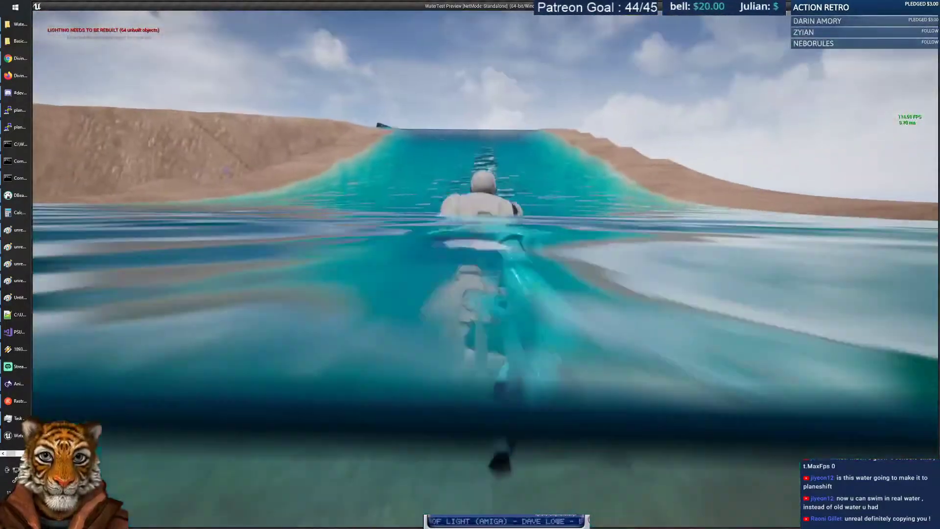
Swim the character up the river into the lake and climb onto the sandy shore, inspecting the water at Epic quality.
key("w")
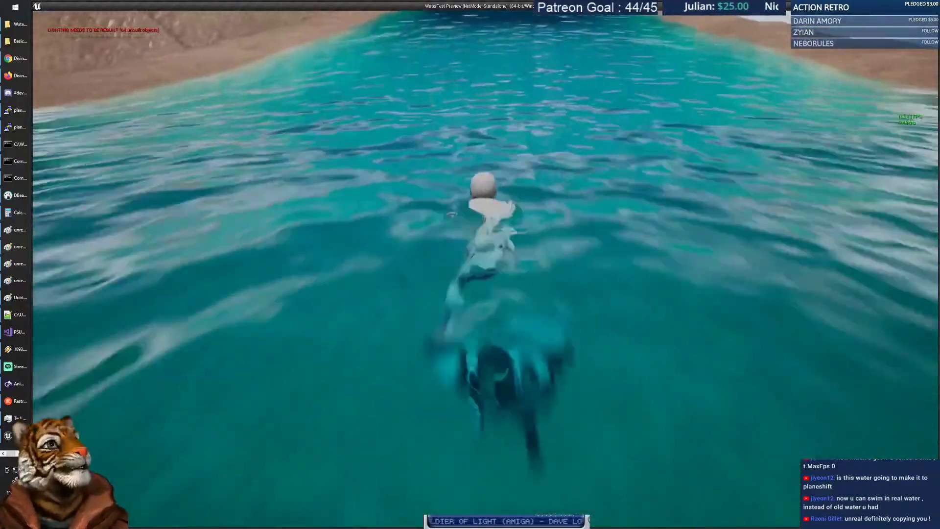
key("w")
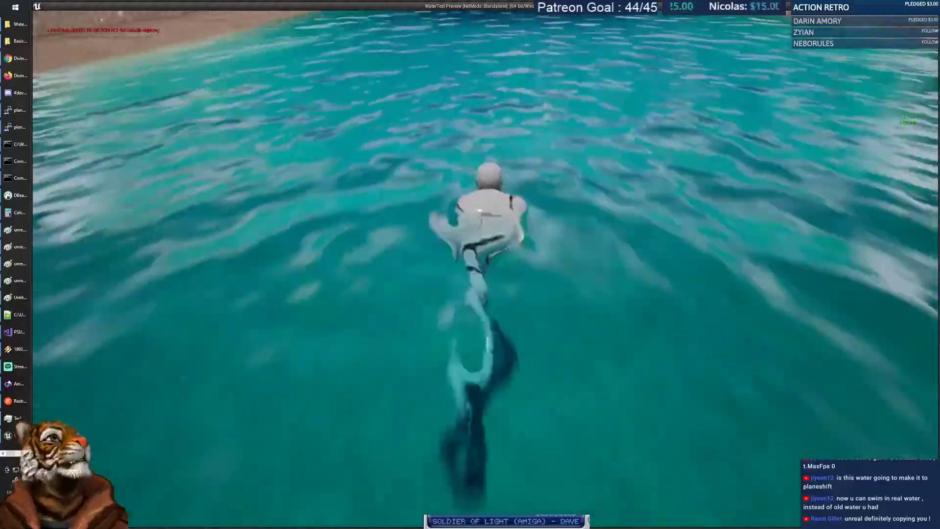
key("w")
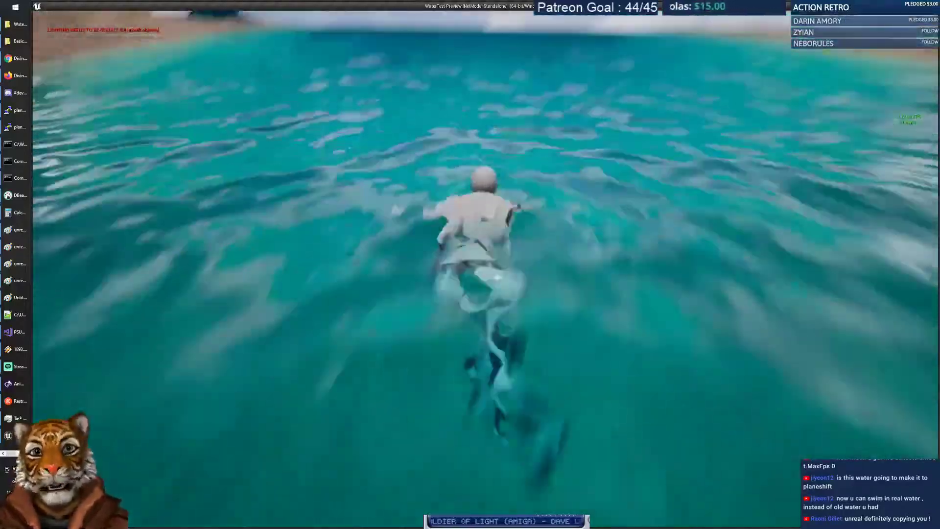
key("w")
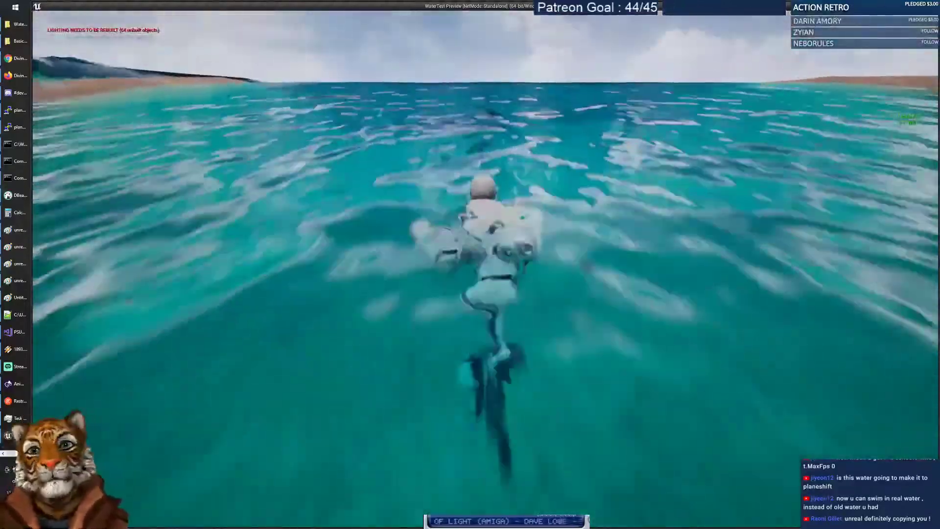
key("w")
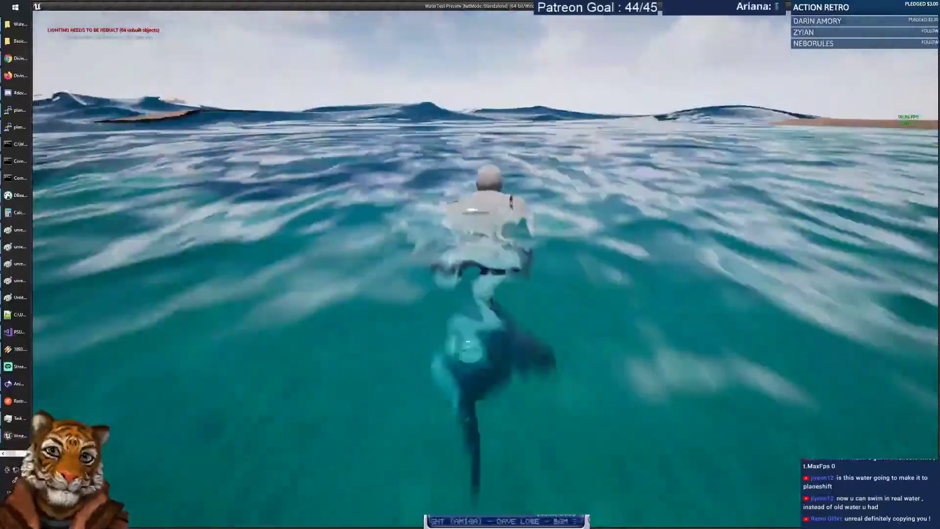
key("w")
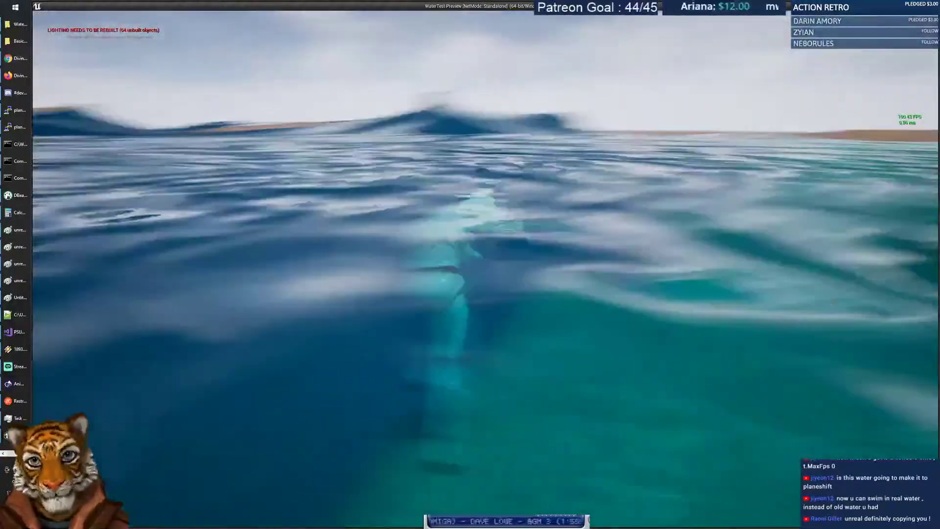
key("w")
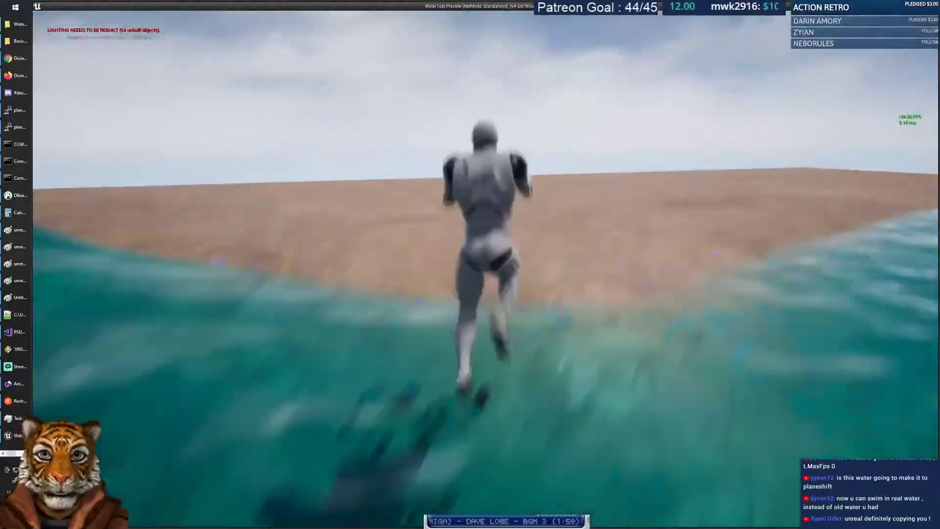
key("w")
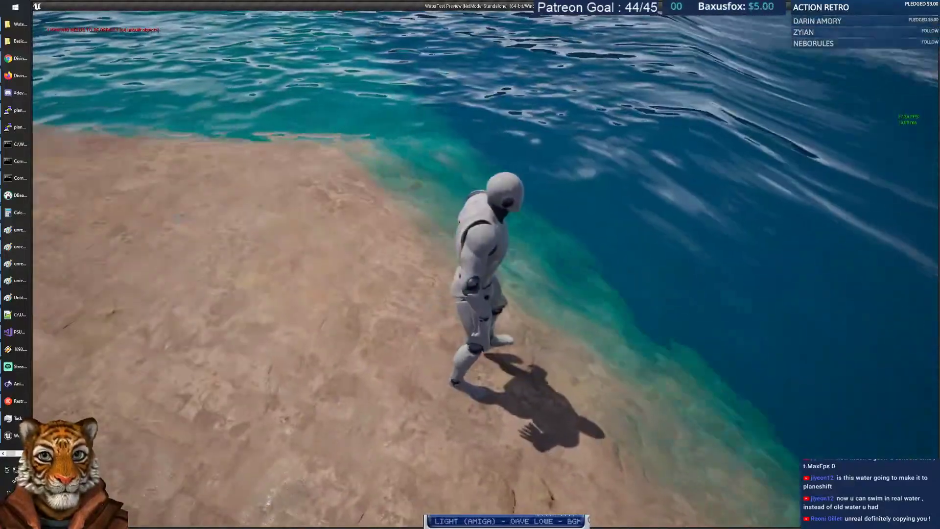
Move and jump the character along the sandy lake edge to examine the waves meeting the shore.
key("w")
key("s")
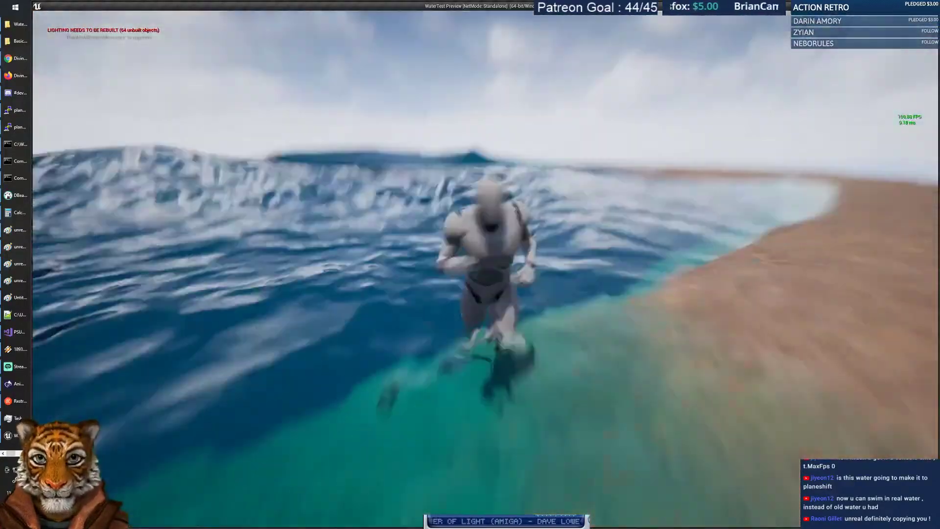
key("w")
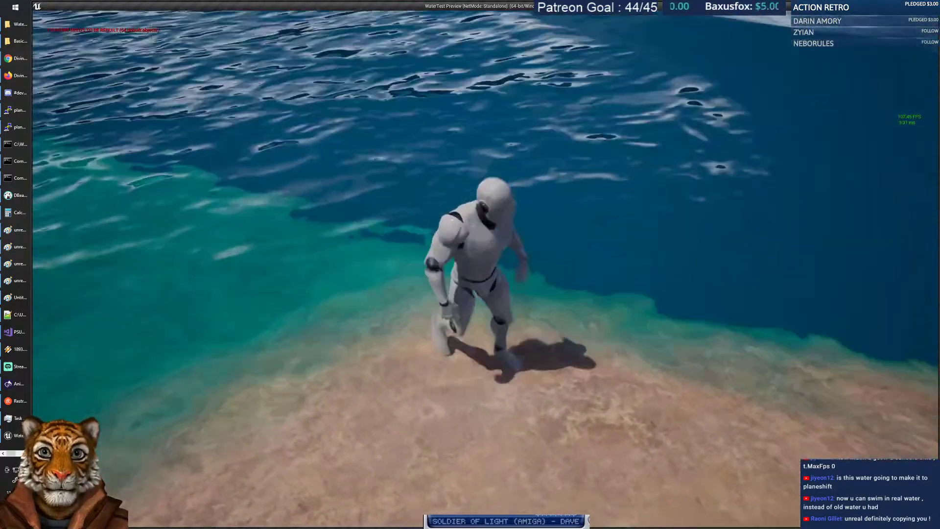
key("w")
key("space")
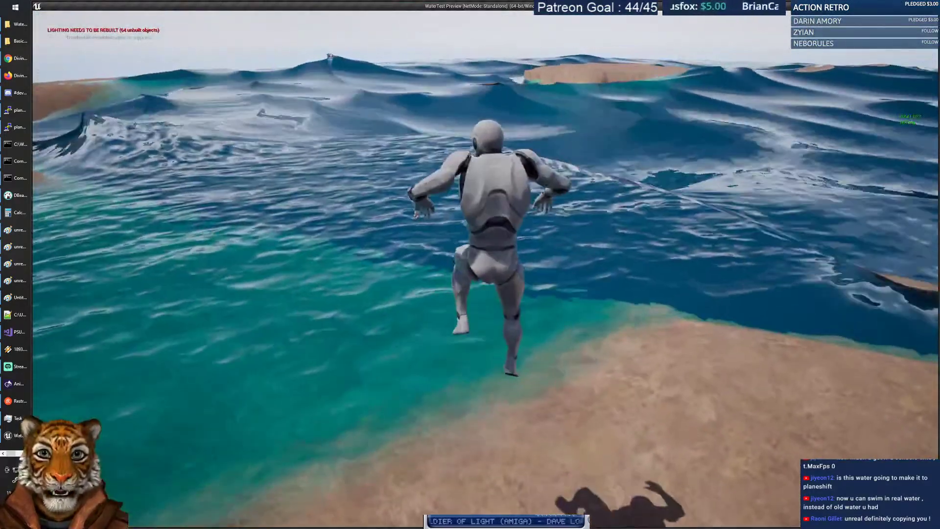
key("d")
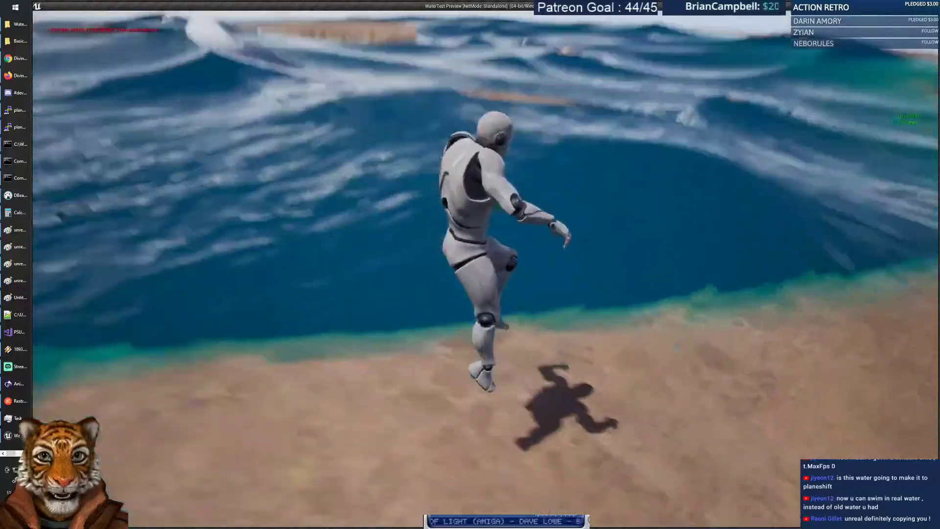
key("space")
key("w")
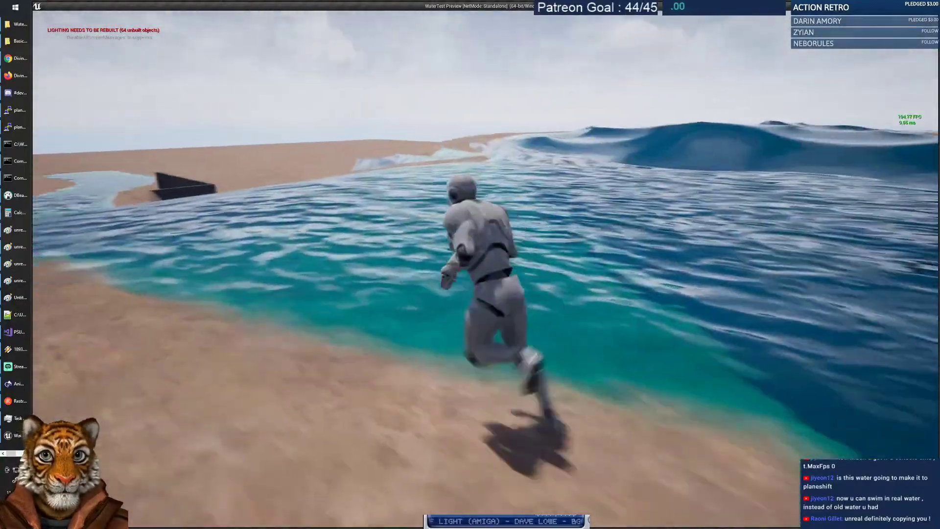
Wade the character into the shallows to inspect the water from above and below the surface, and end the play session.
key("w")
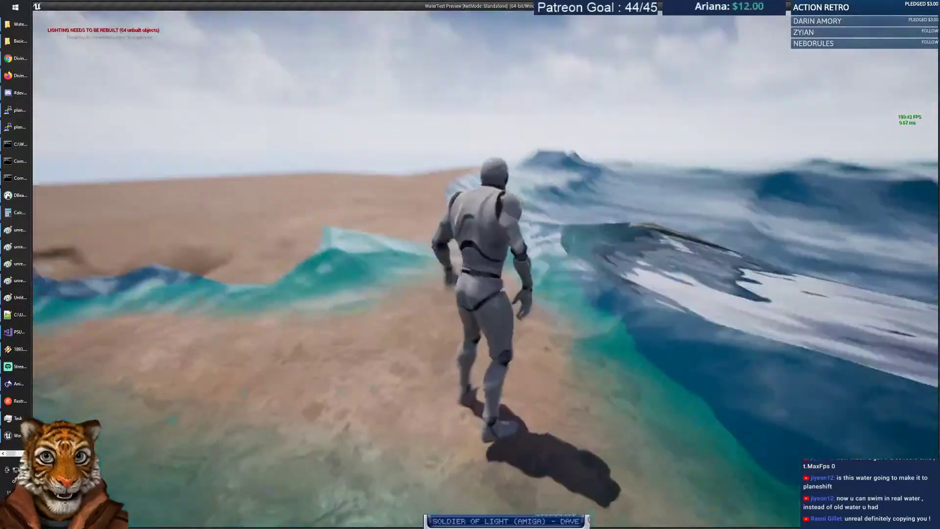
key("s")
key("a")
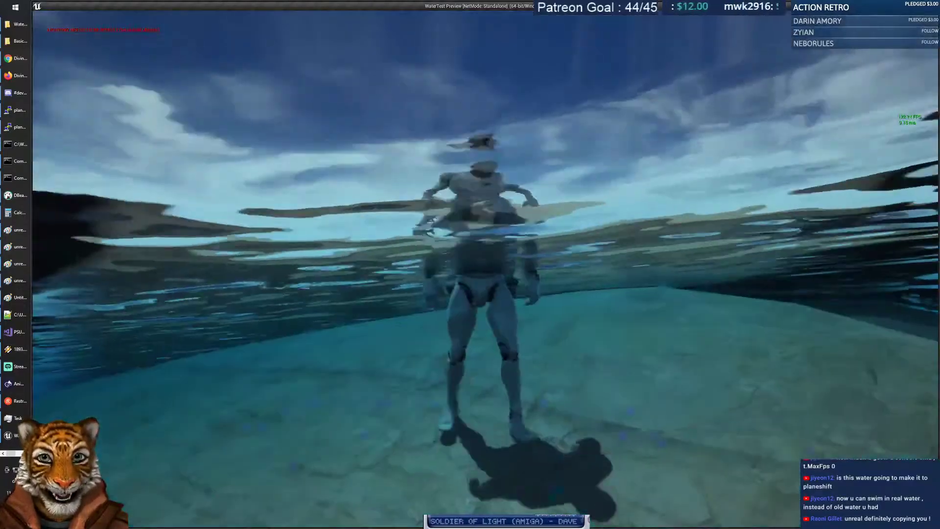
key("w")
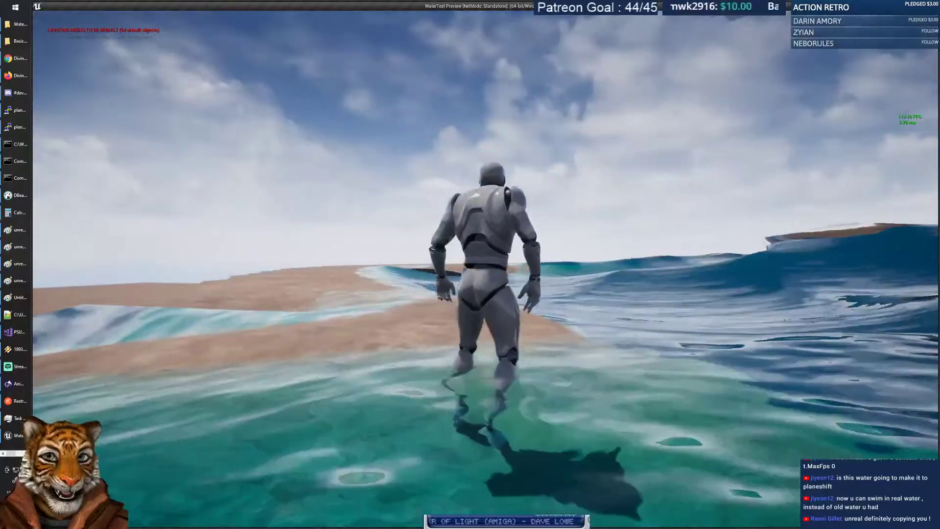
key("d")
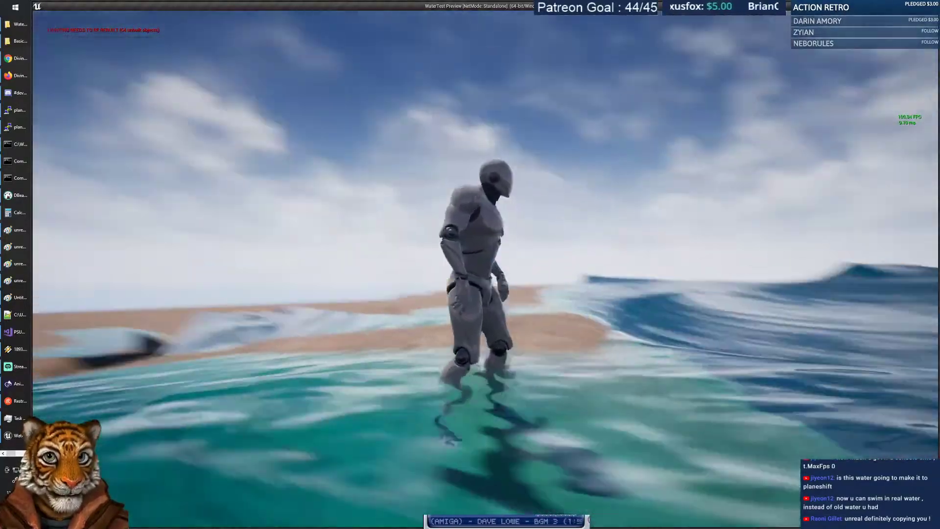
key("Escape")
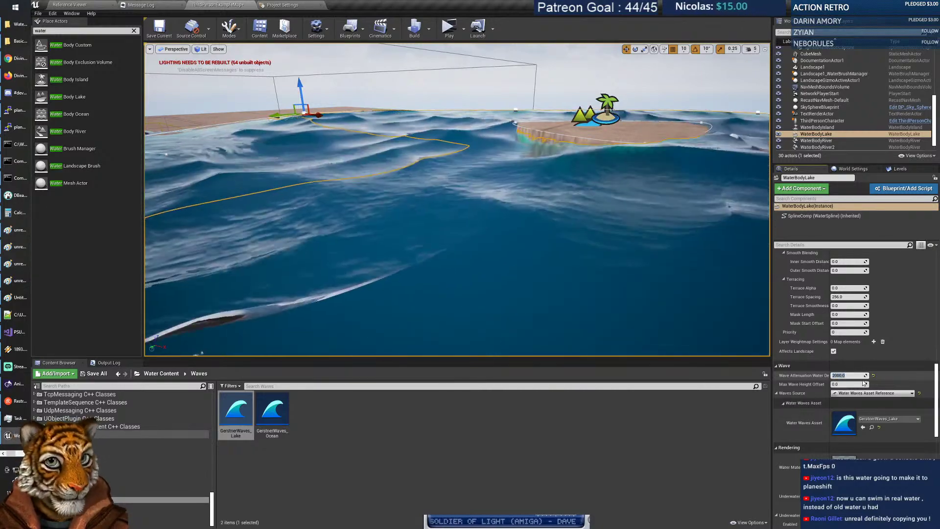
Launch the level again in a new play window and swim the character up the river toward the lake.
left_click(447, 30)
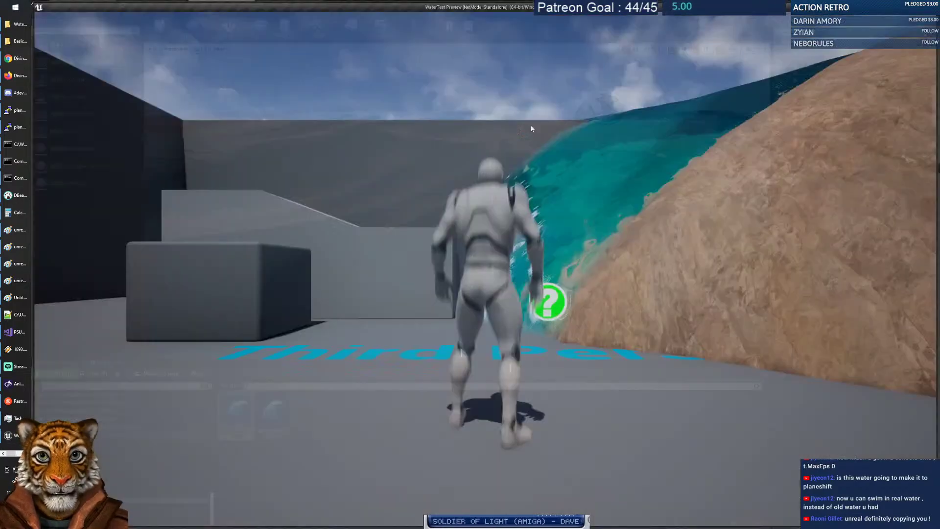
key("w")
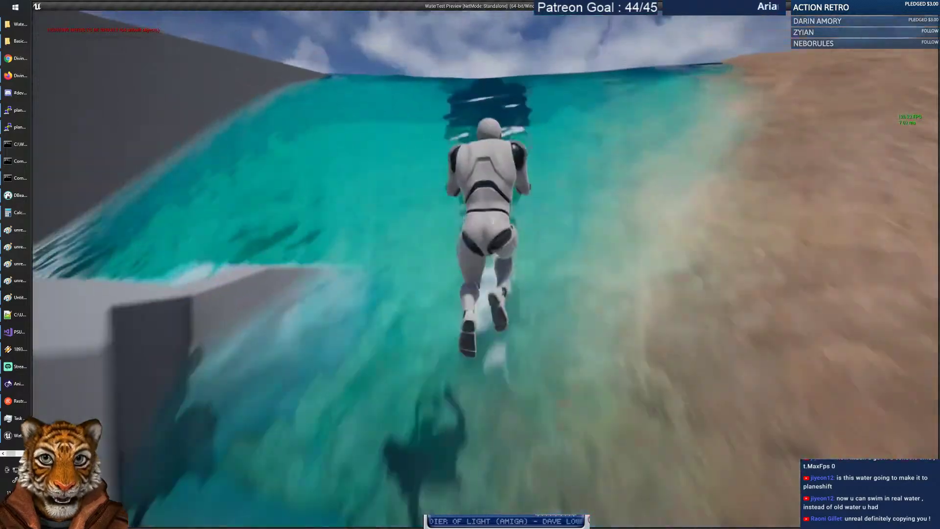
key("w")
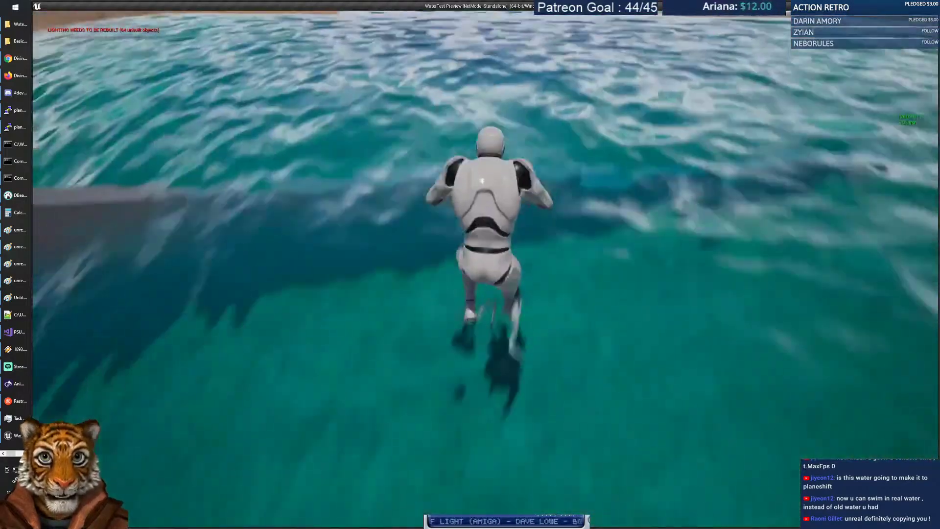
key("w")
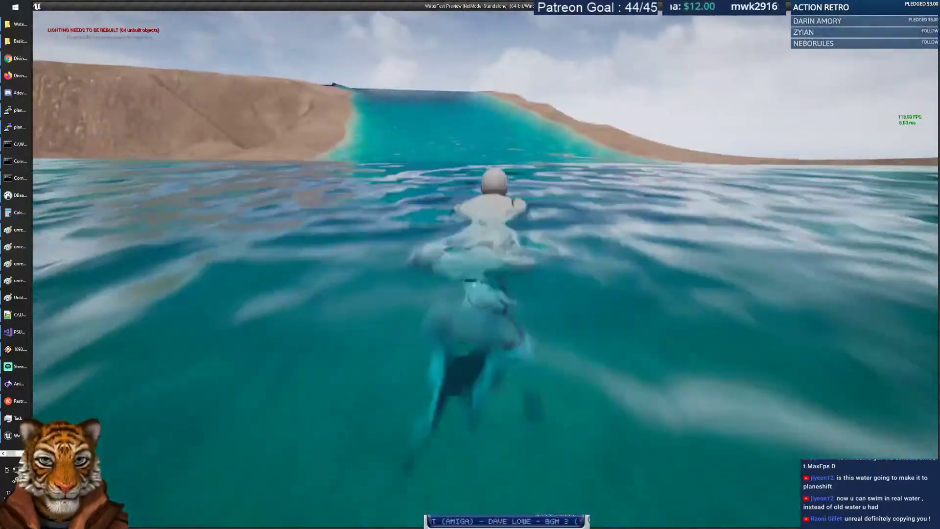
key("w")
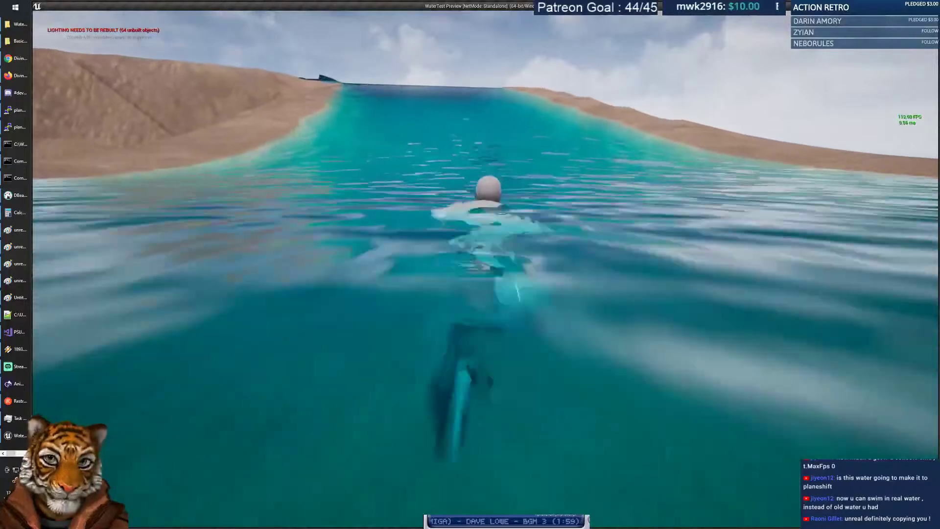
key("w")
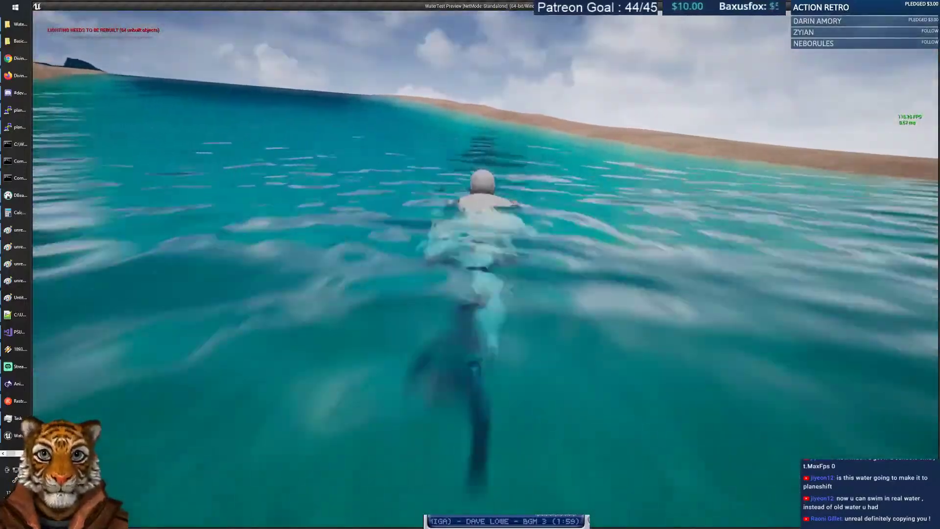
key("w")
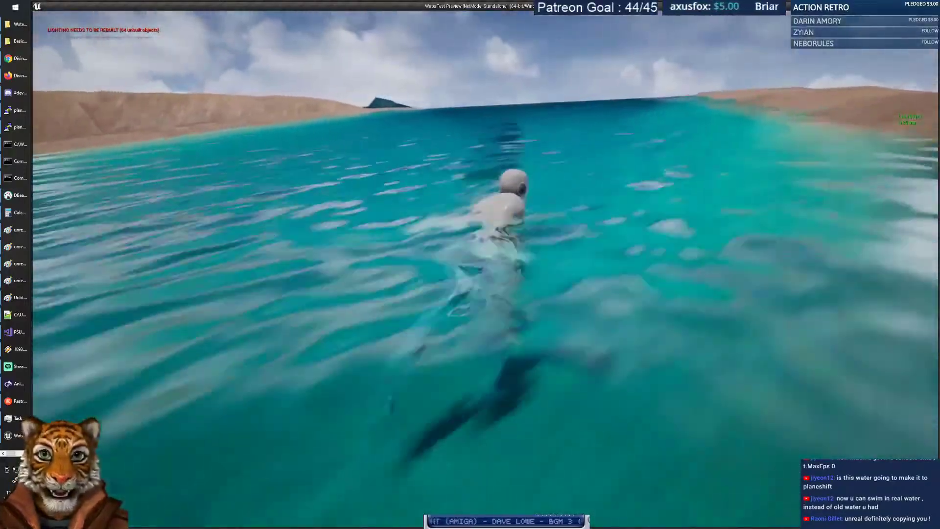
Run the character along the river bank and swim across to the sand spit to watch the lake waves wash over it.
key("w")
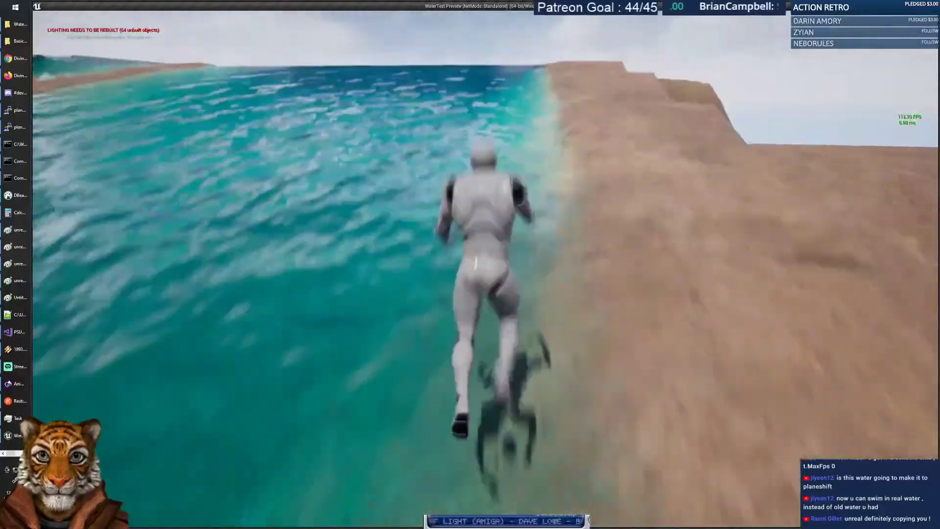
key("w")
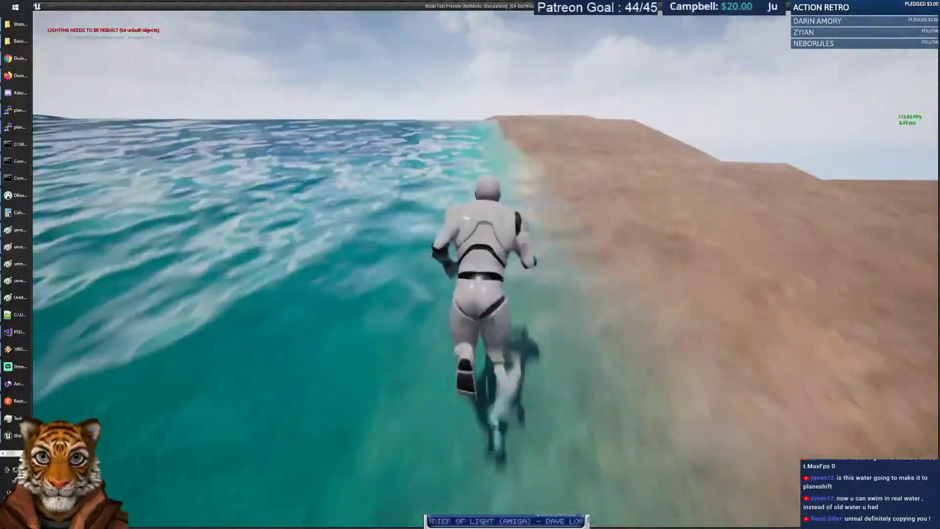
key("w")
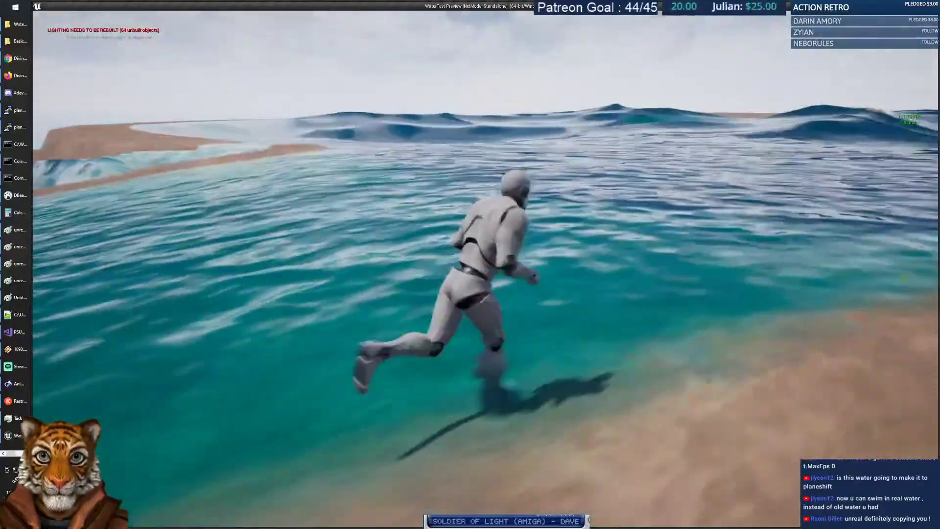
key("w")
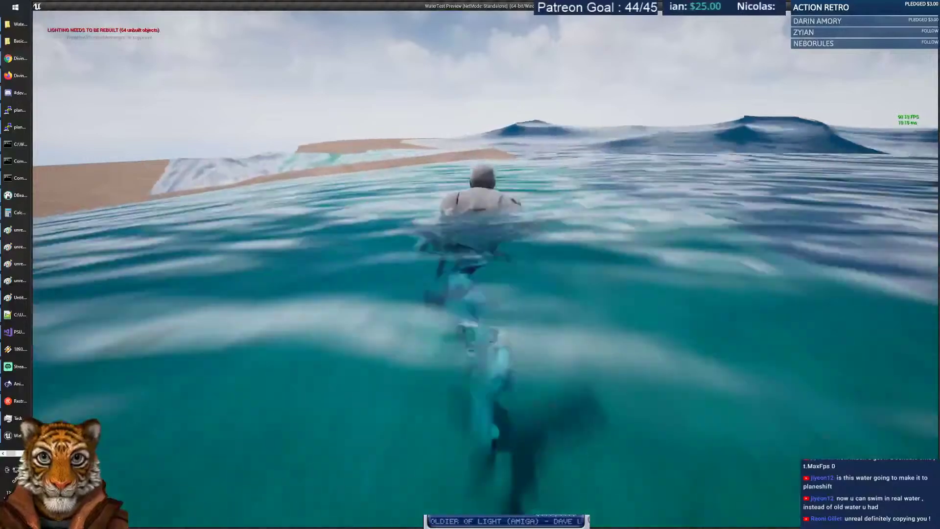
key("w")
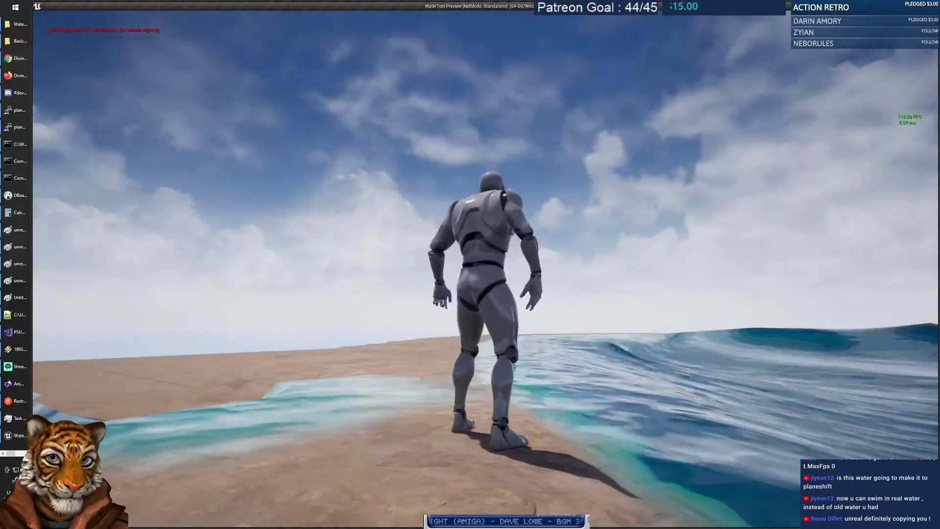
key("w")
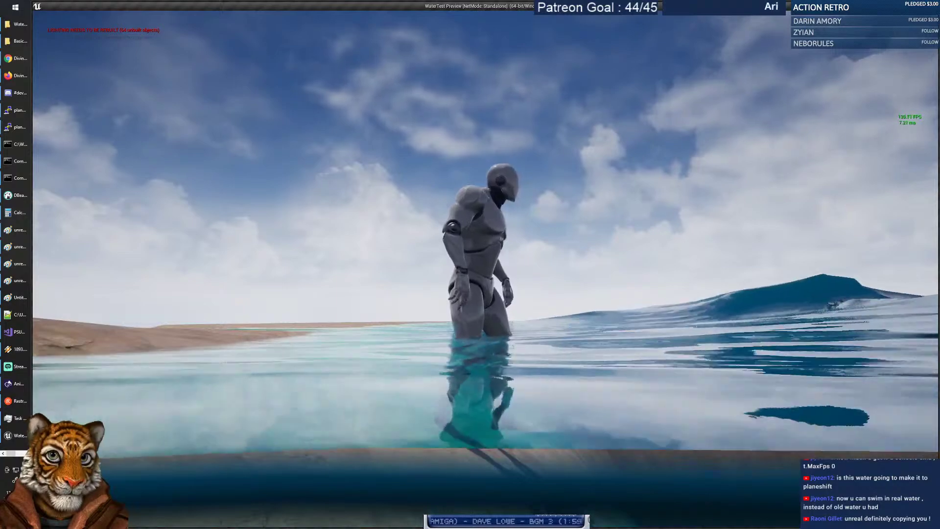
End the play session and switch to the Unreal Engine 4.26 water tutorial video in the browser.
key("w")
key("Escape")
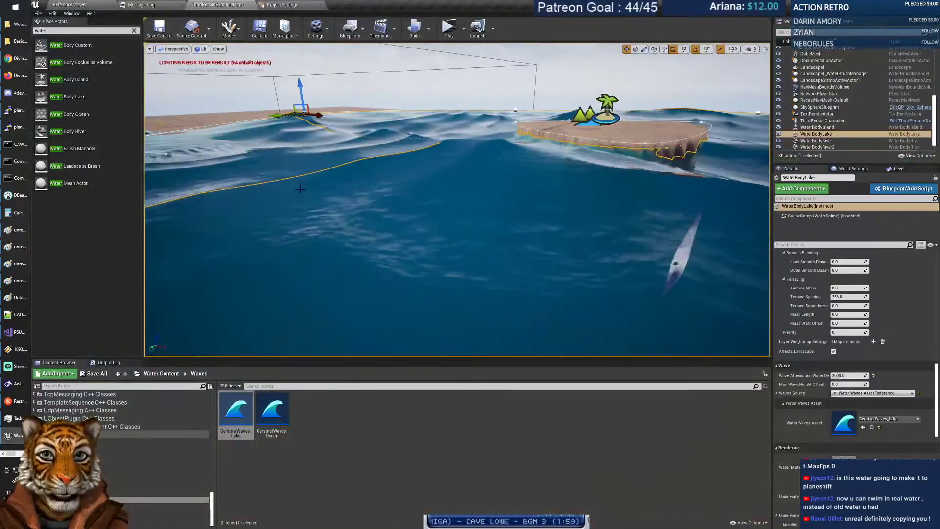
key("alt+Tab")
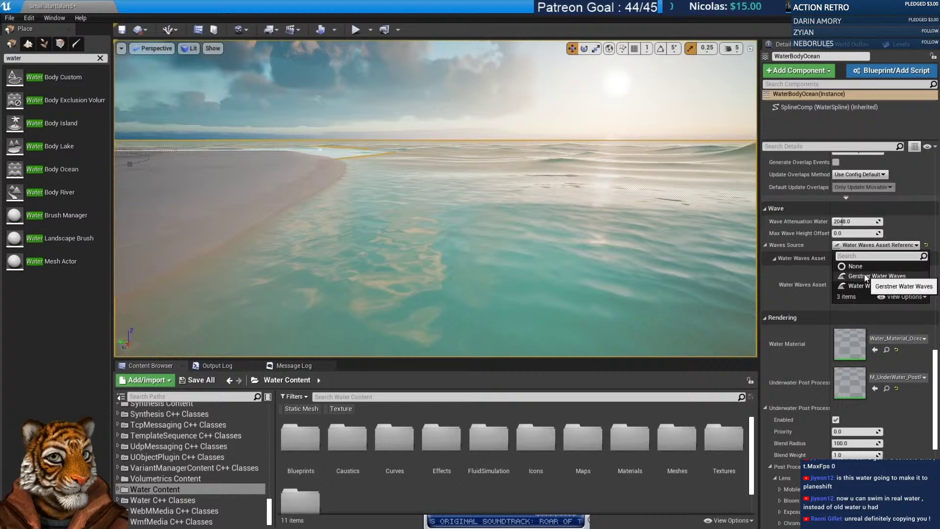
Set the ocean's waves source to Gerstner Water Waves and expand all parameter groups of its wave generator.
left_click(860, 276)
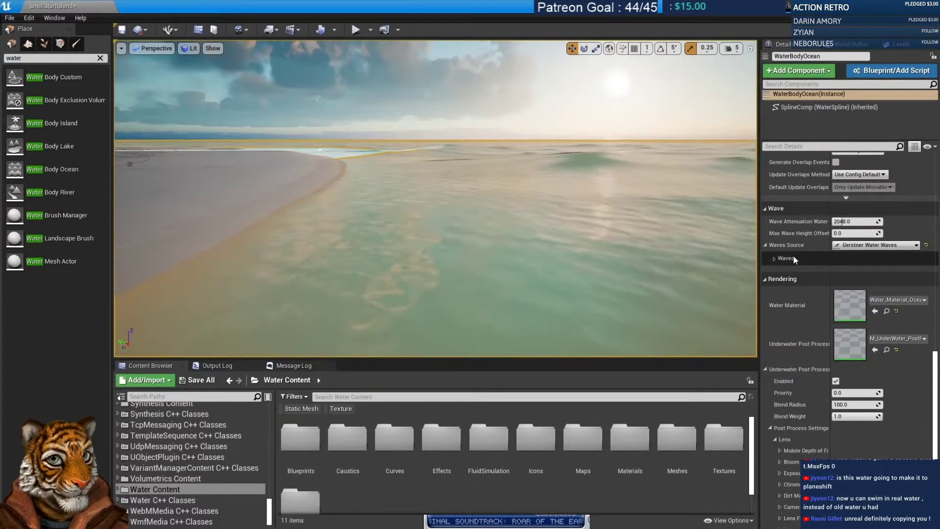
left_click(774, 258)
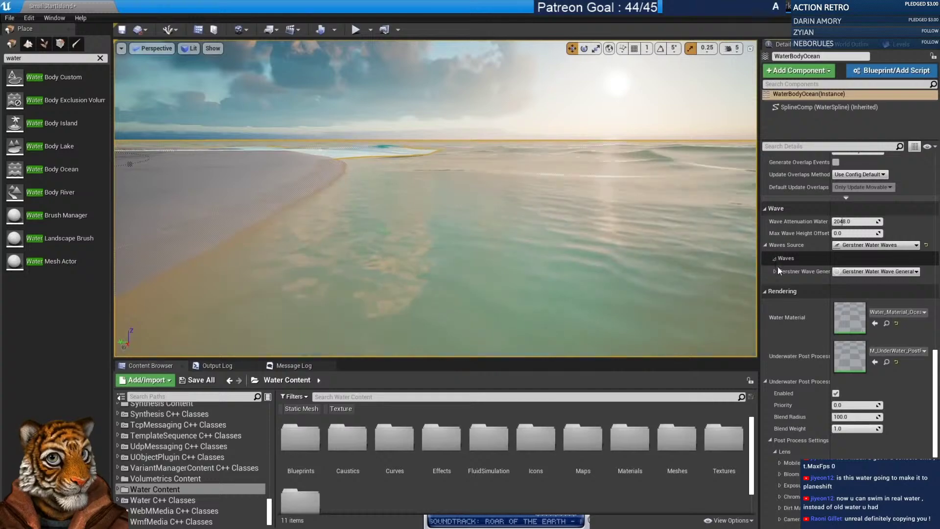
left_click(774, 272)
left_click(784, 341)
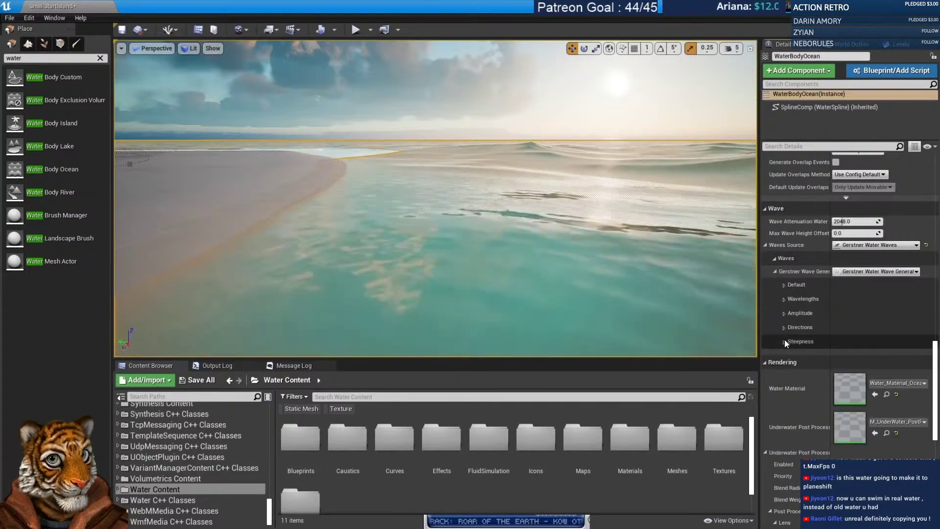
left_click(784, 327)
left_click(784, 313)
left_click(783, 285)
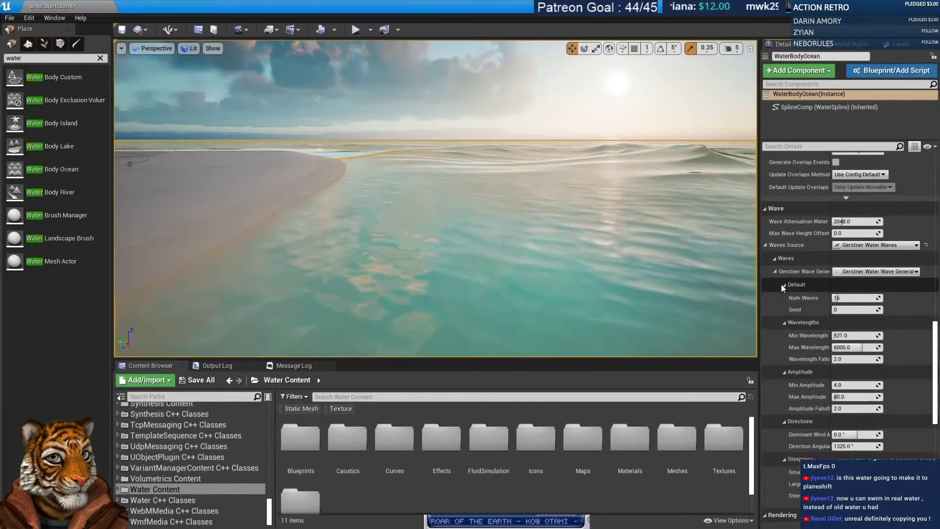
Try 32 as the ocean's number of waves and restore it to 16.
left_click(843, 297)
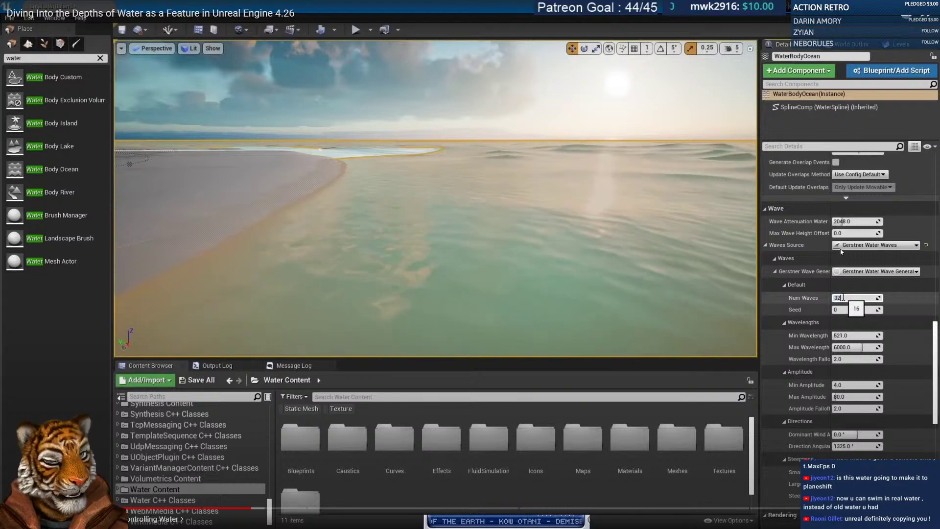
type("32")
key("Return")
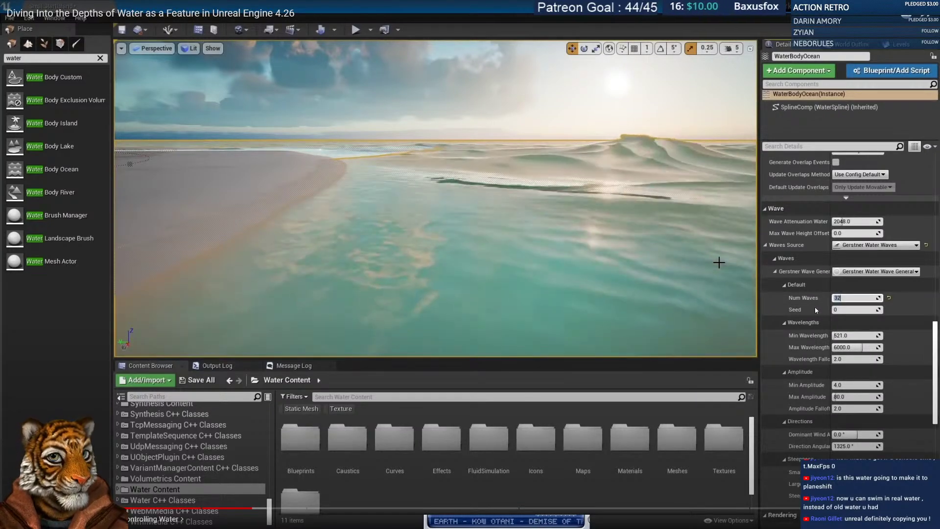
type("16")
key("Return")
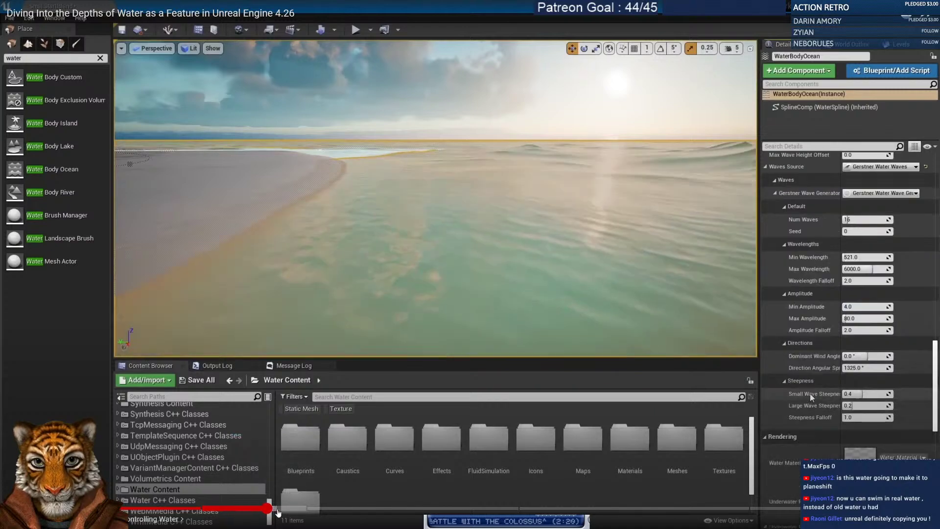
Skip ahead in the tutorial video and select the lake, ocean and river water bodies together in the level's actor list.
left_click(278, 509)
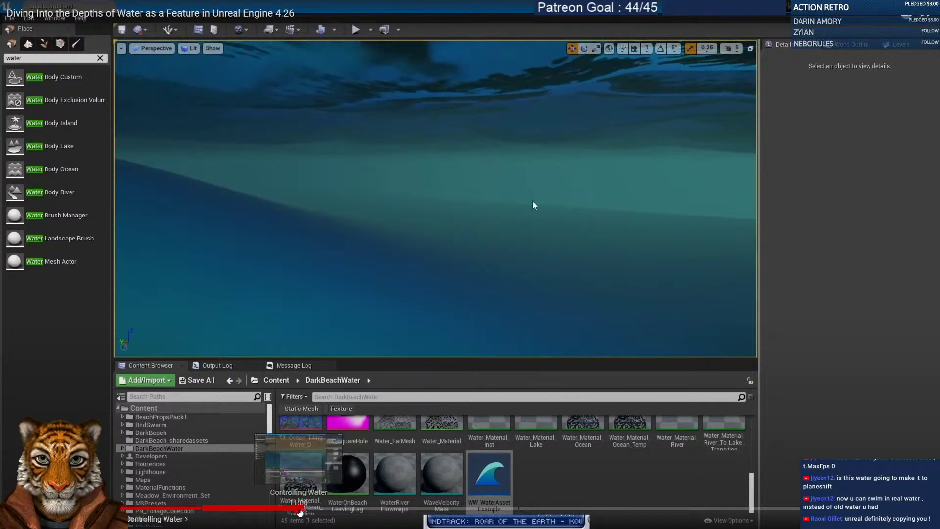
left_click(312, 509)
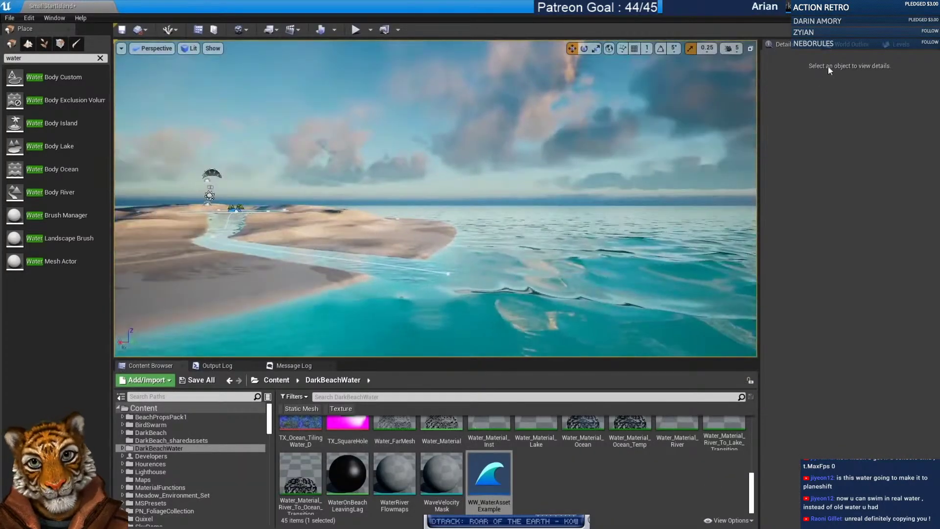
left_click(851, 44)
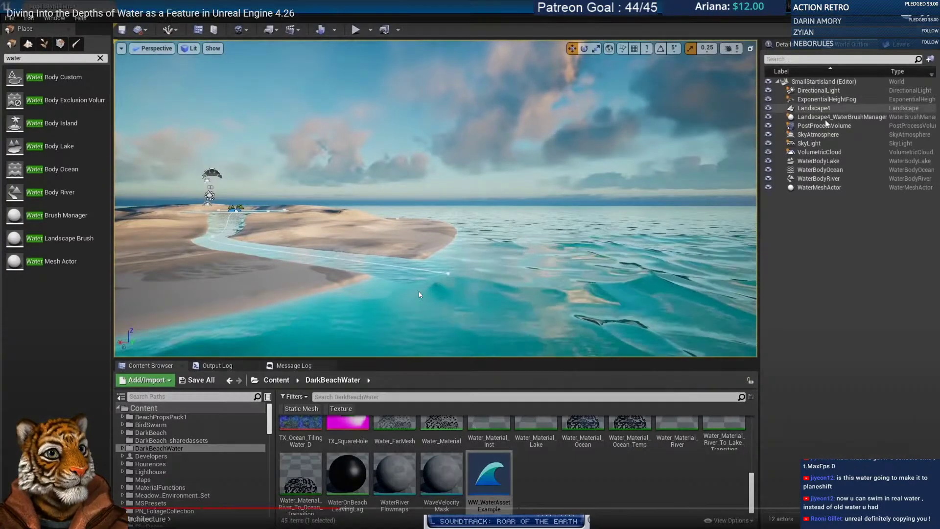
left_click(830, 163)
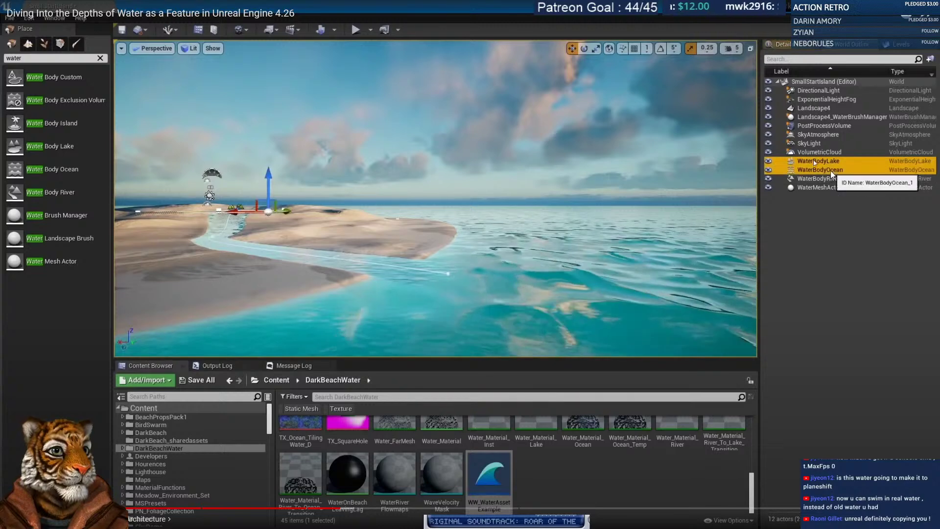
left_click(830, 179, "shift")
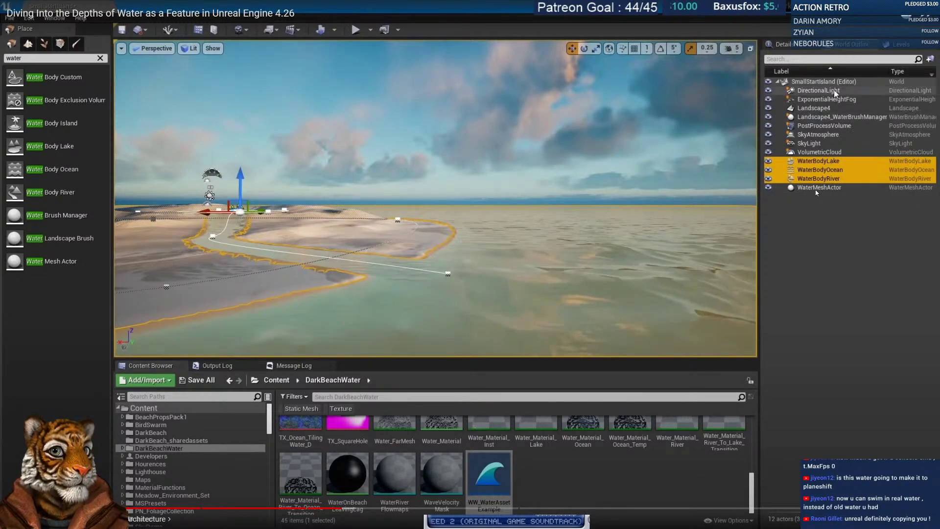
Select WaterMeshActor and Landscape4_WaterBrushManager in turn, and inspect the brush manager's material details.
left_click(839, 117)
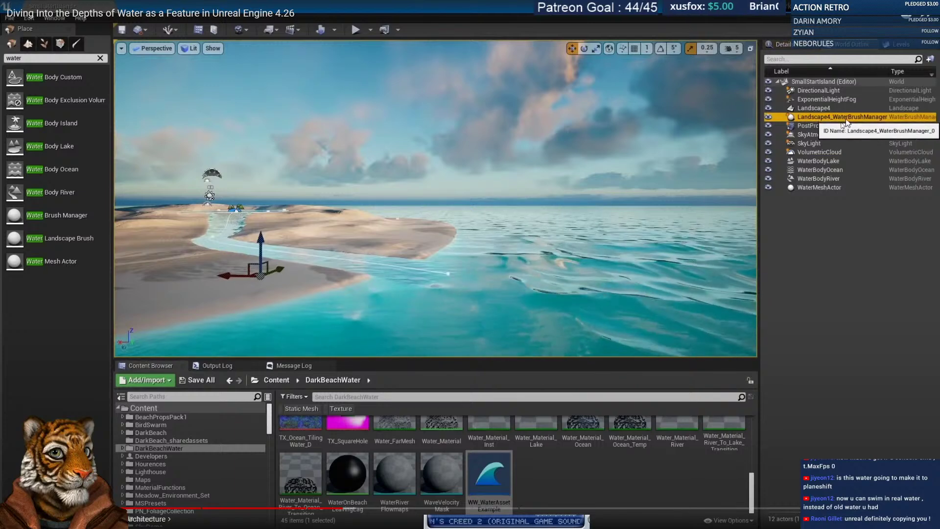
left_click(821, 189)
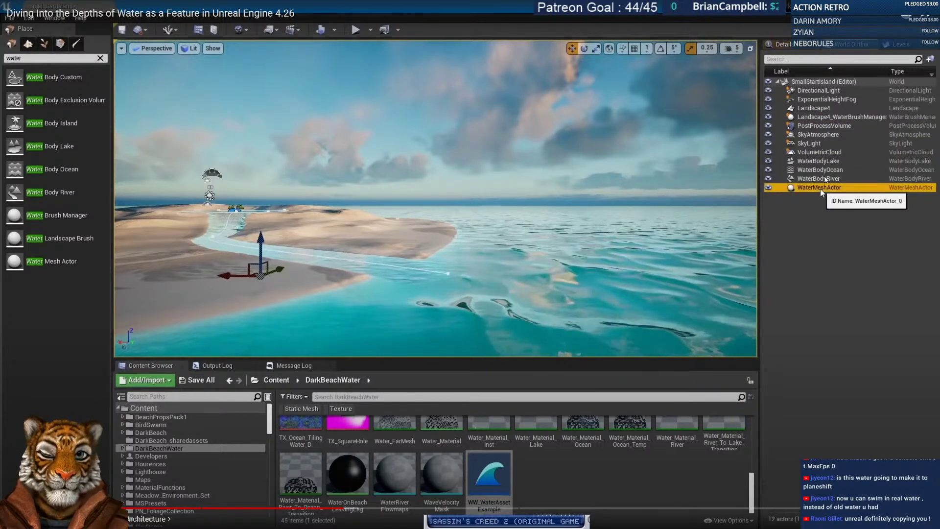
left_click(830, 116)
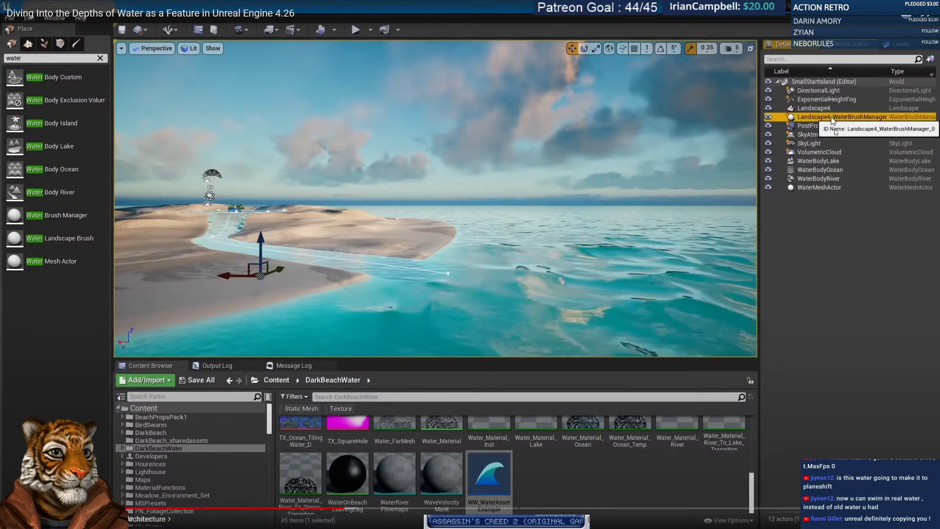
left_click(781, 44)
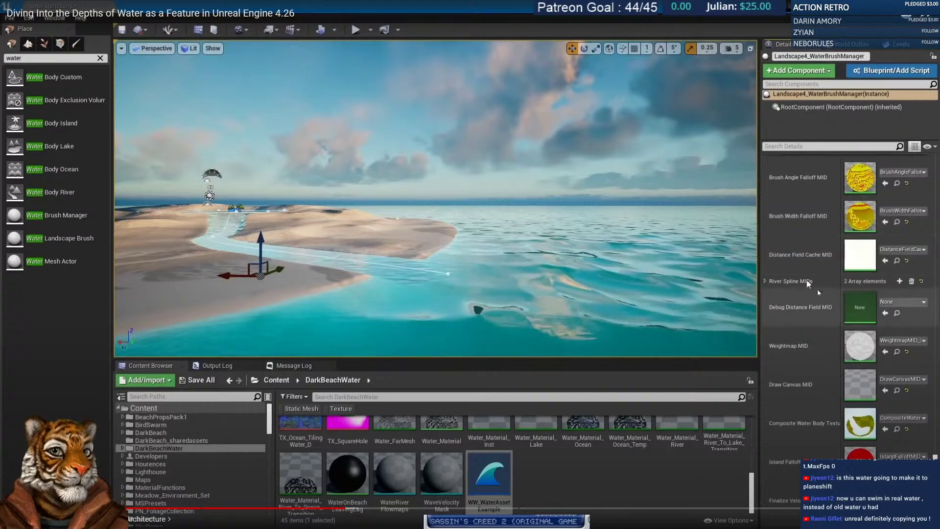
key("f")
right_click_drag(815, 303, 796, 346)
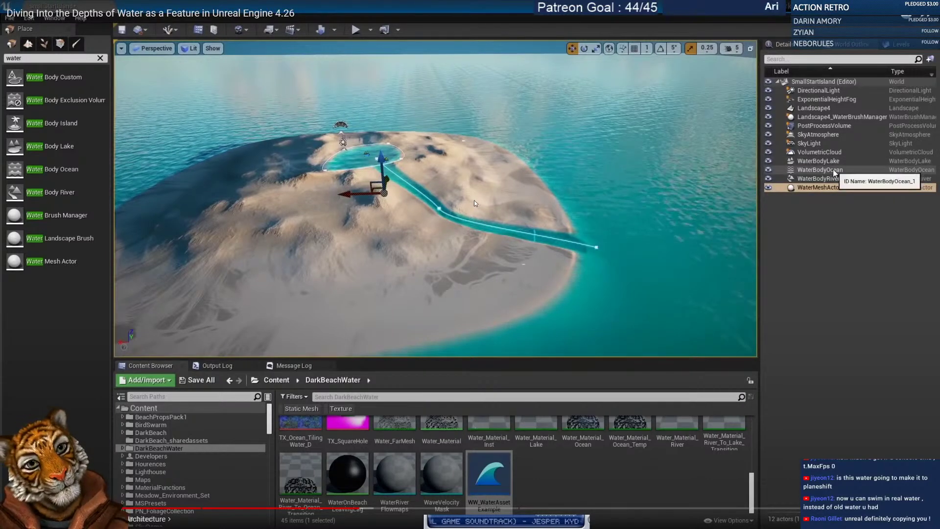
Pause the tutorial video, leave its full-screen view and switch back to the Unreal editor with the lake level.
left_click(580, 275)
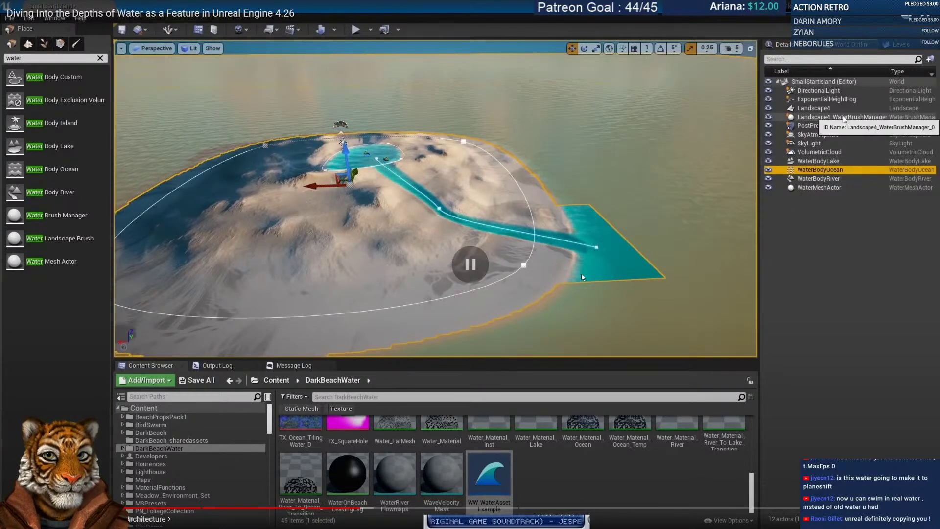
left_click(924, 518)
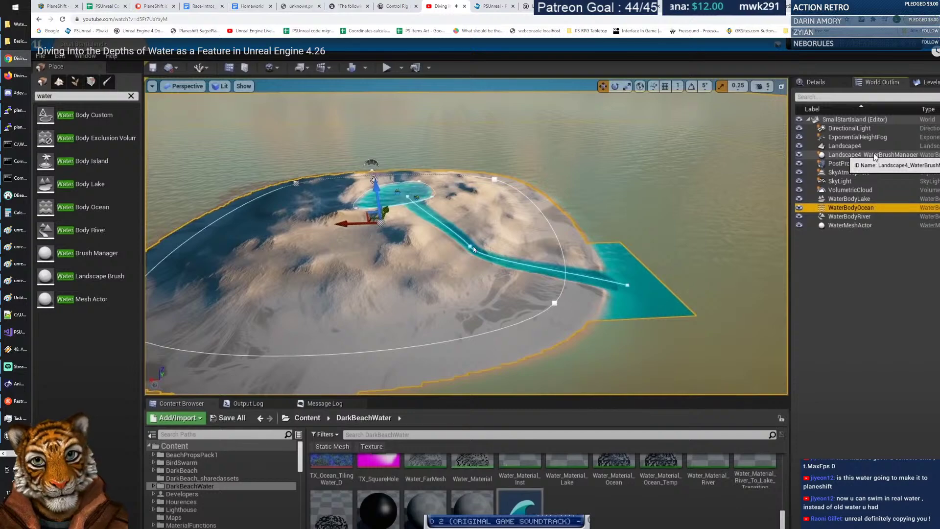
key("alt+Tab")
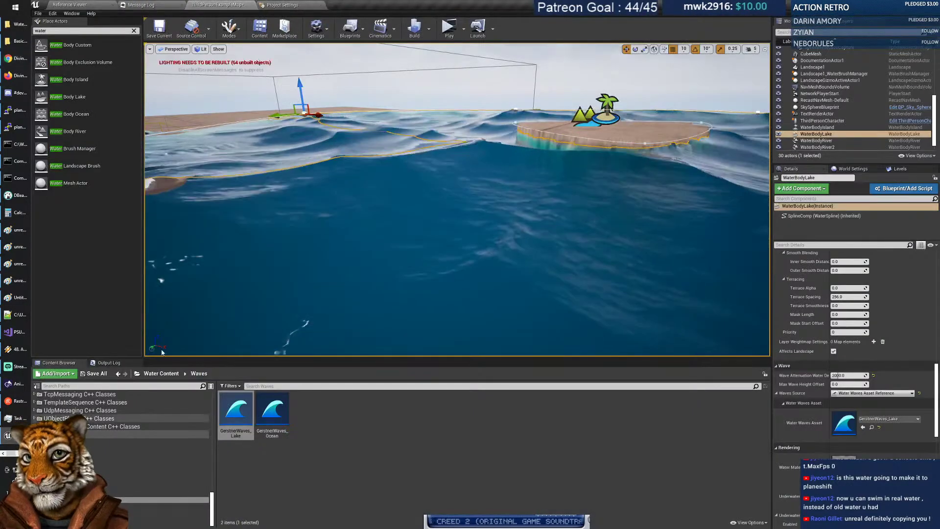
Select the lake's spline point on the sandy shore and move it outward to reshape the lake's edge.
right_click_drag(384, 170, 325, 171)
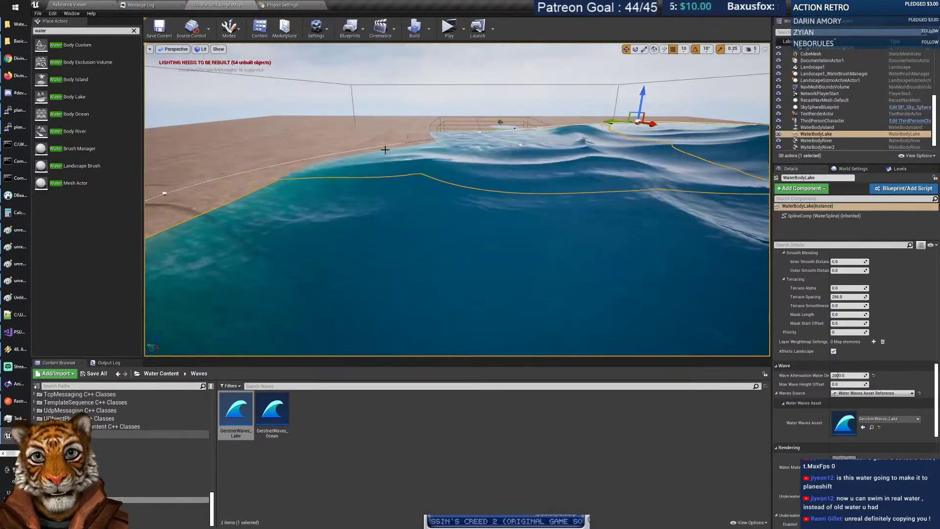
right_click_drag(384, 171, 318, 171)
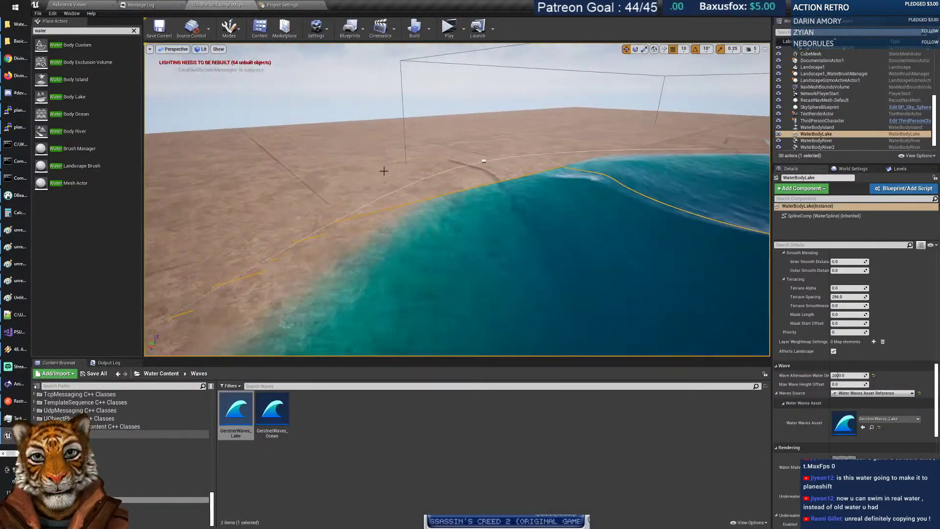
left_click(484, 160)
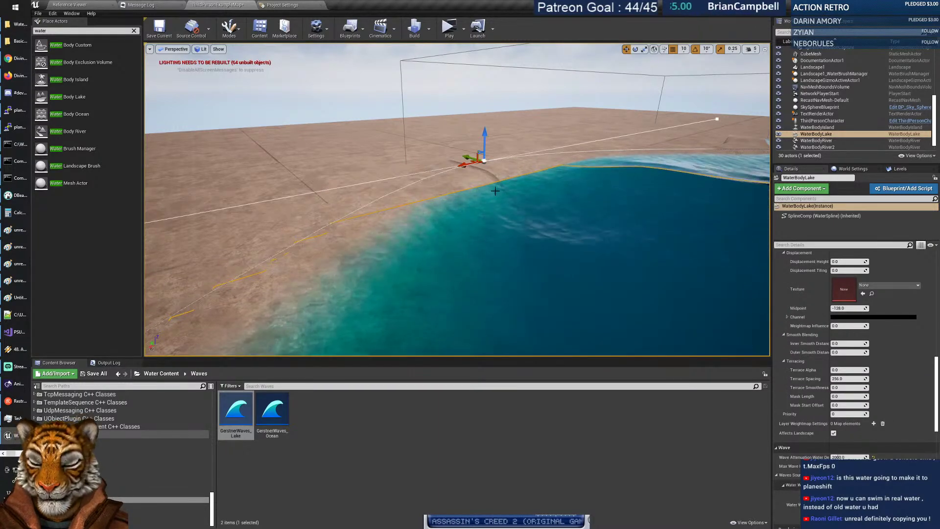
right_click_drag(490, 208, 578, 220)
left_click_drag(411, 176, 321, 190)
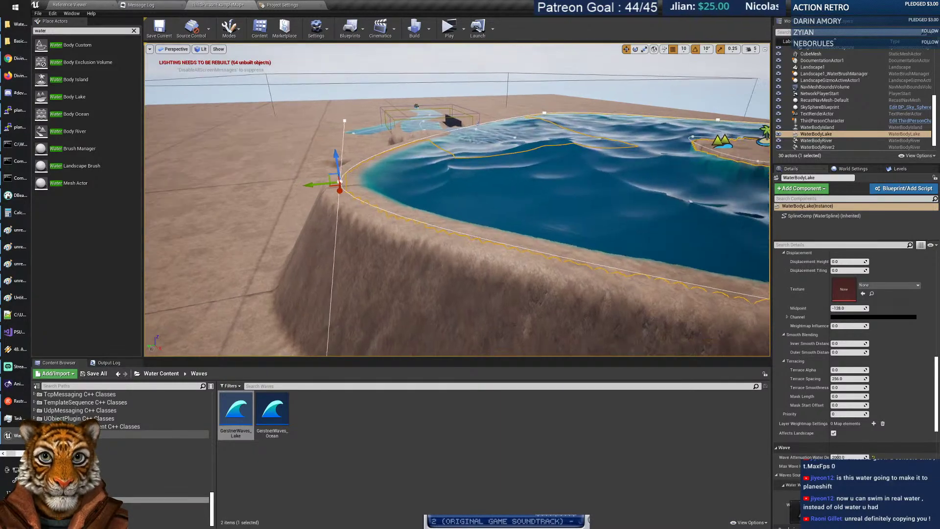
right_click_drag(321, 190, 393, 170)
Select Landscape1_WaterBrushManager, open its Heightmap RTA render target for inspection and close it again.
left_click(825, 74)
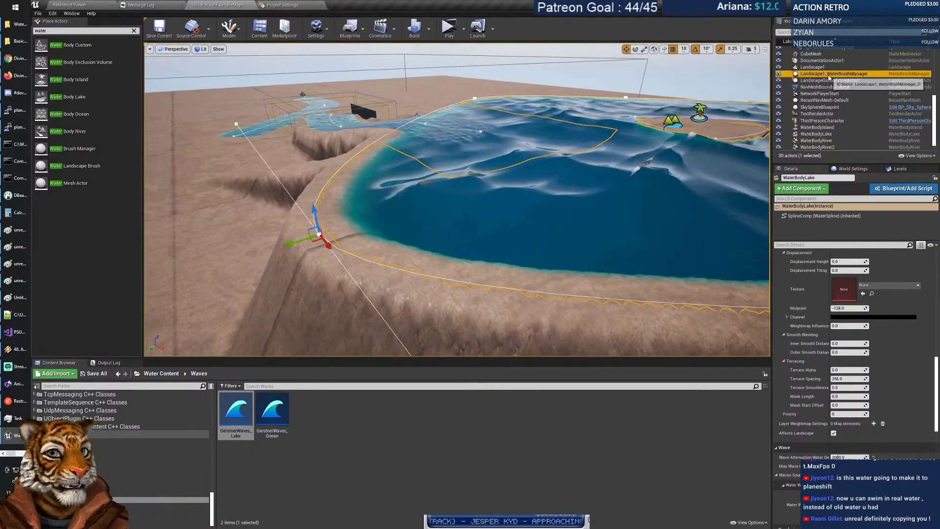
scroll(861, 274, "up", 6)
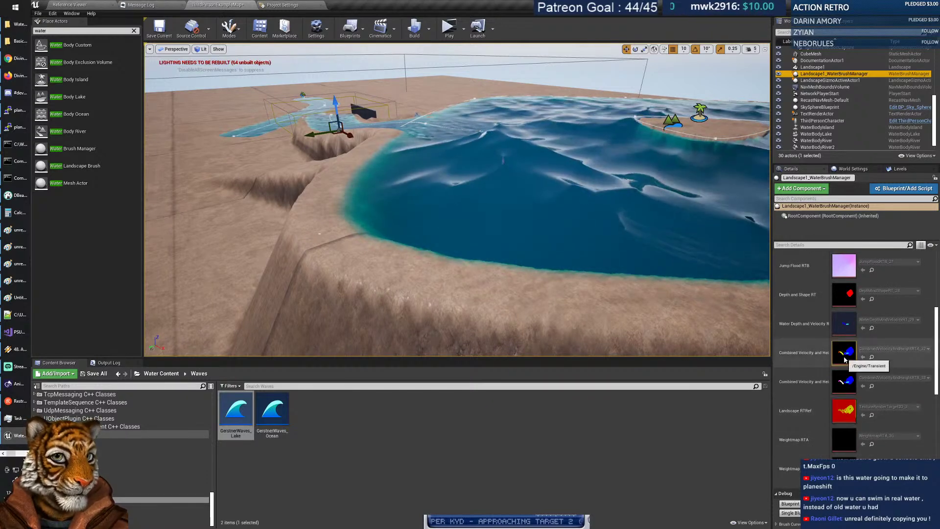
scroll(847, 341, "up", 2)
scroll(847, 341, "up", 3)
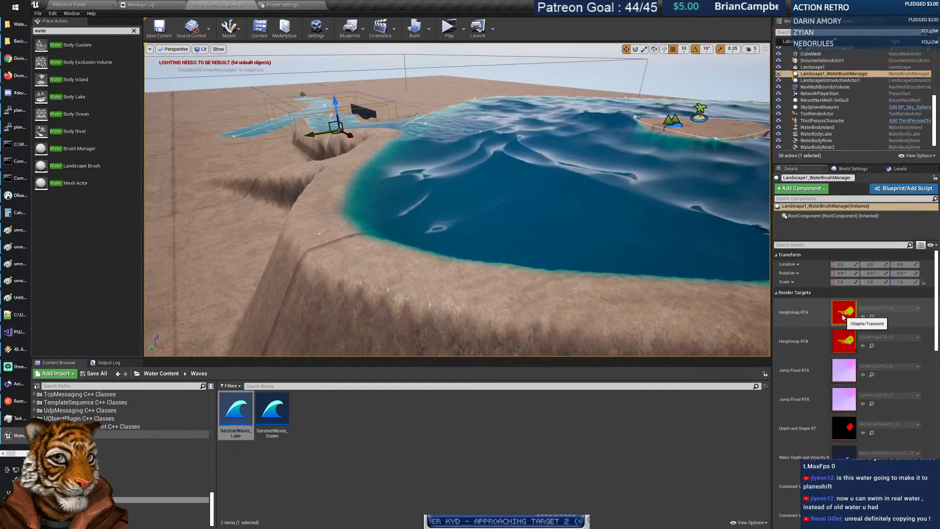
double_click(843, 313)
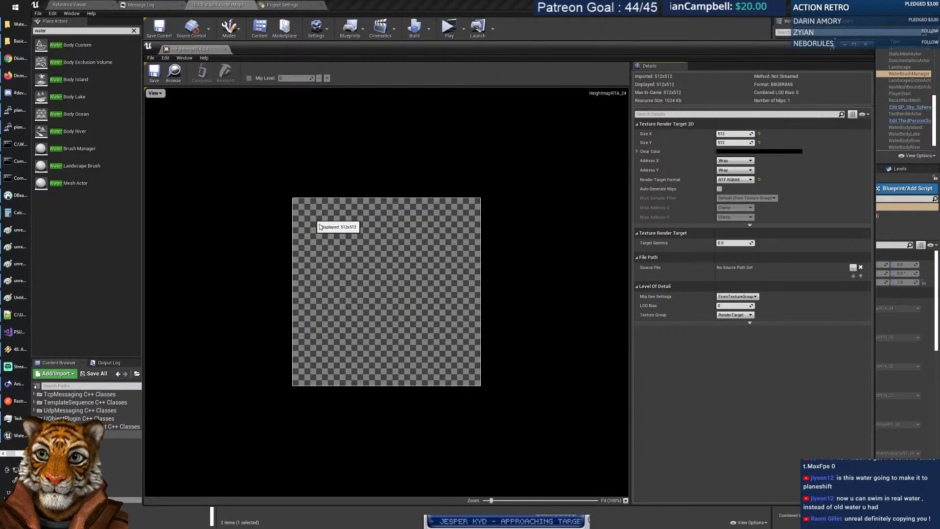
left_click(226, 50)
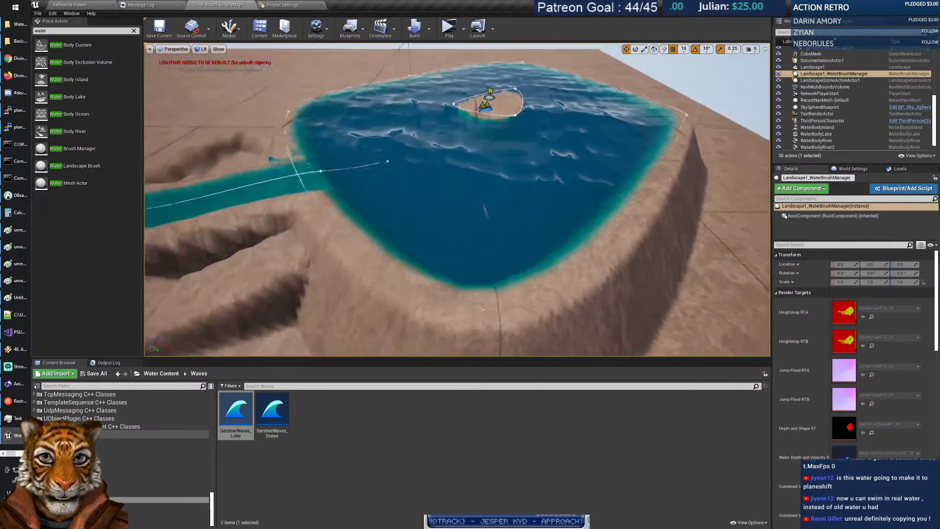
Examine the lake, island and surrounding landscape from above with the water brush manager selected, and return to the tutorial video.
key("s")
right_click_drag(457, 206, 384, 174)
key("w")
key("w")
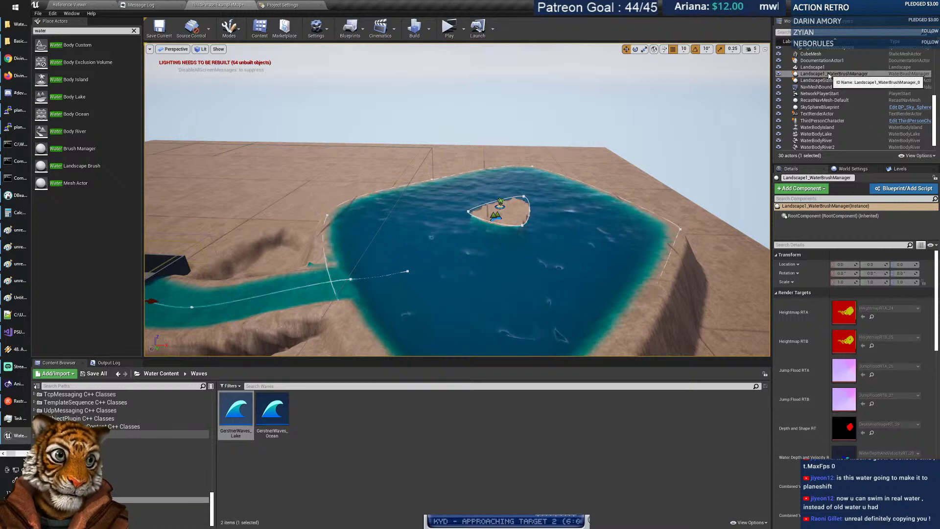
left_click(829, 76)
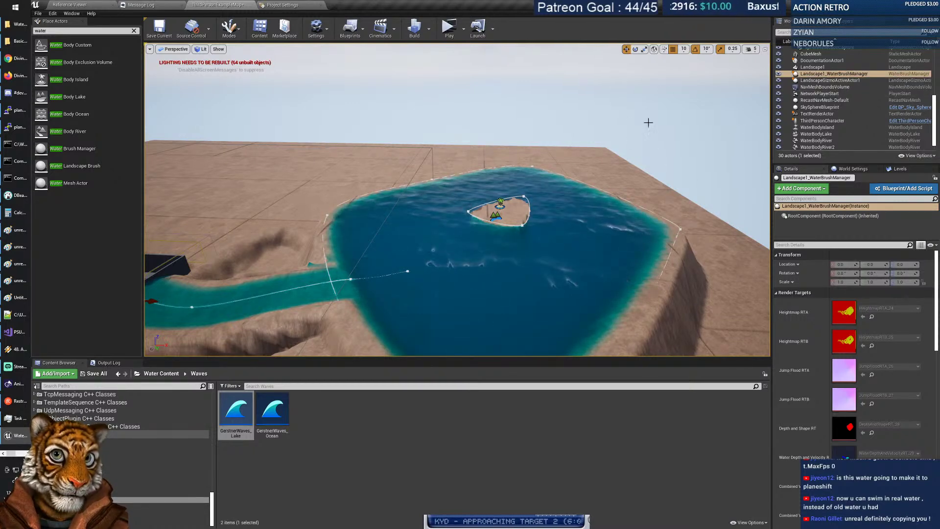
right_click_drag(670, 156, 656, 113)
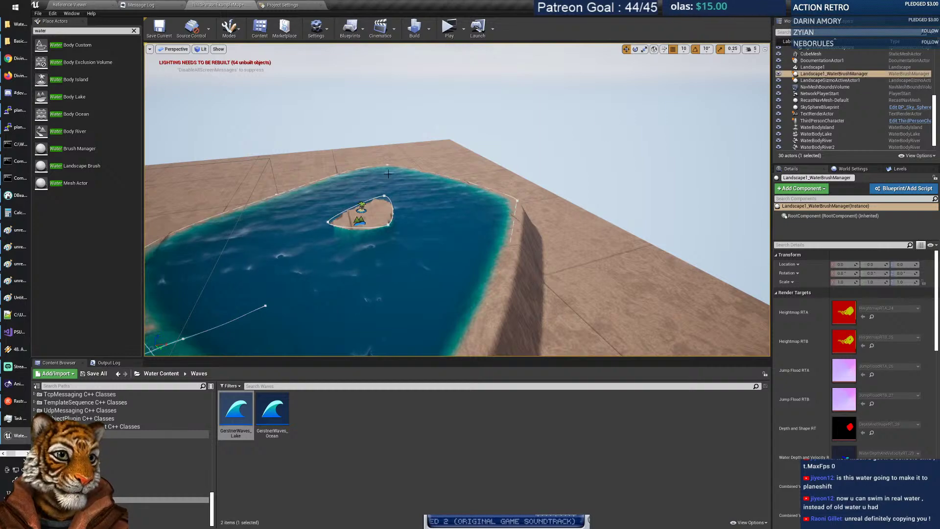
right_click_drag(390, 158, 372, 169)
key("w")
key("alt+Tab")
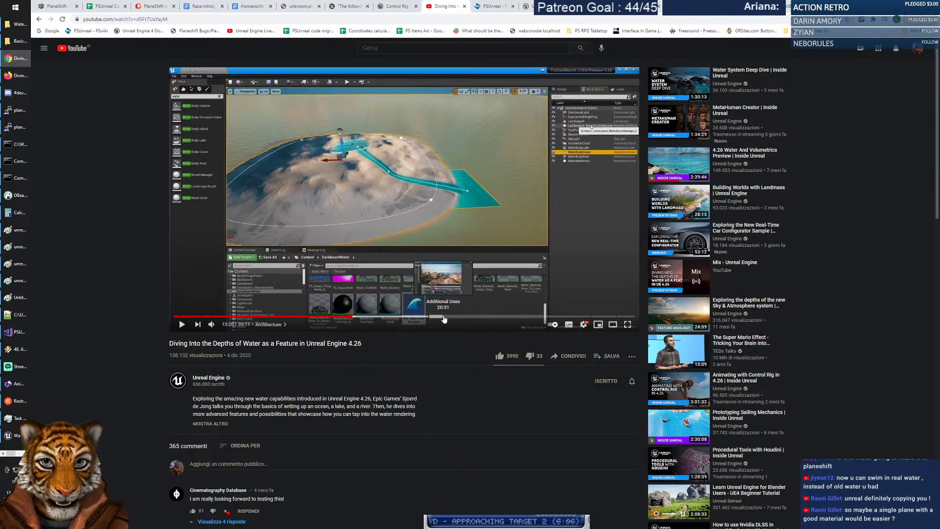
Switch back to the Unreal editor and examine both rivers and their carved channels around the grey platform.
left_click(28, 453)
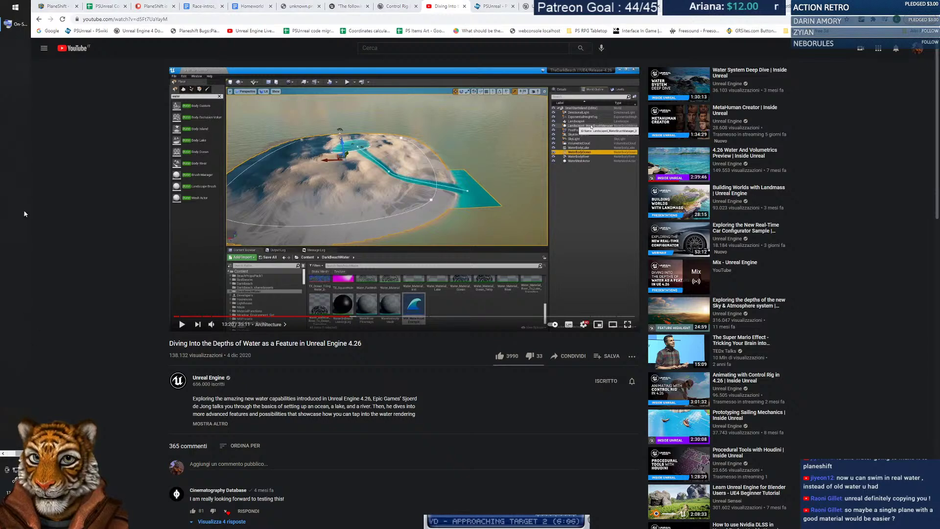
left_click(14, 454)
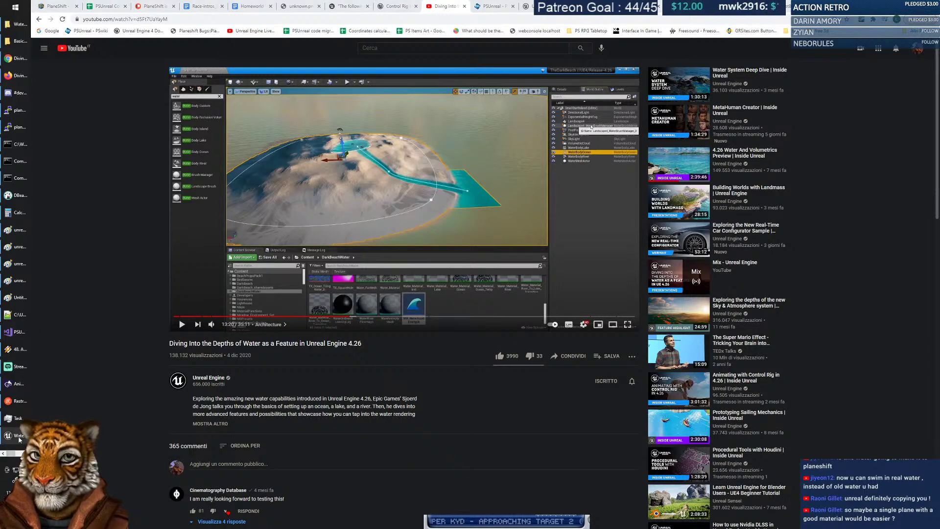
left_click(19, 435)
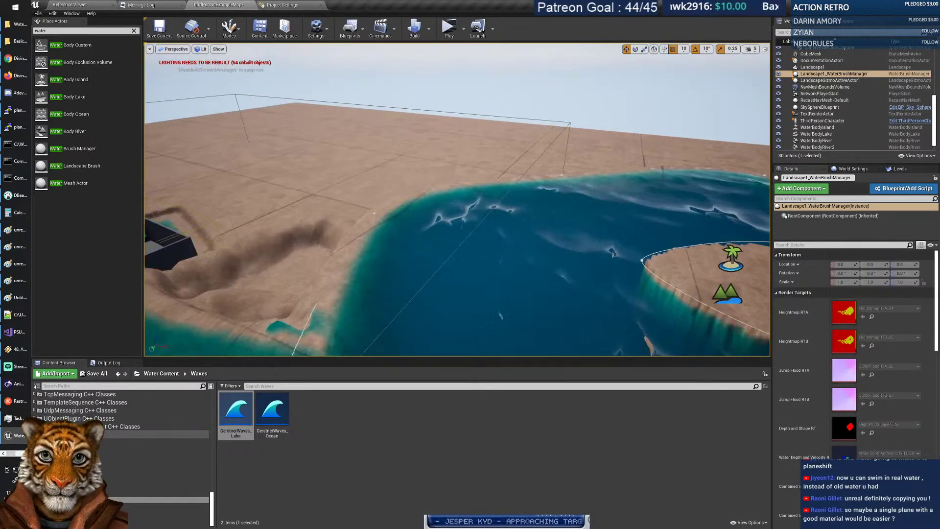
right_click_drag(457, 200, 353, 196)
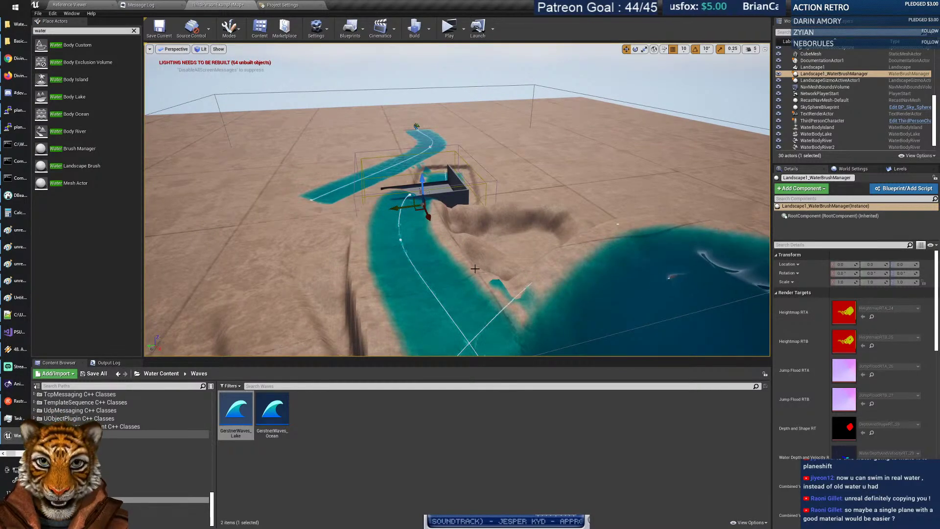
right_click_drag(492, 260, 463, 97)
key("f")
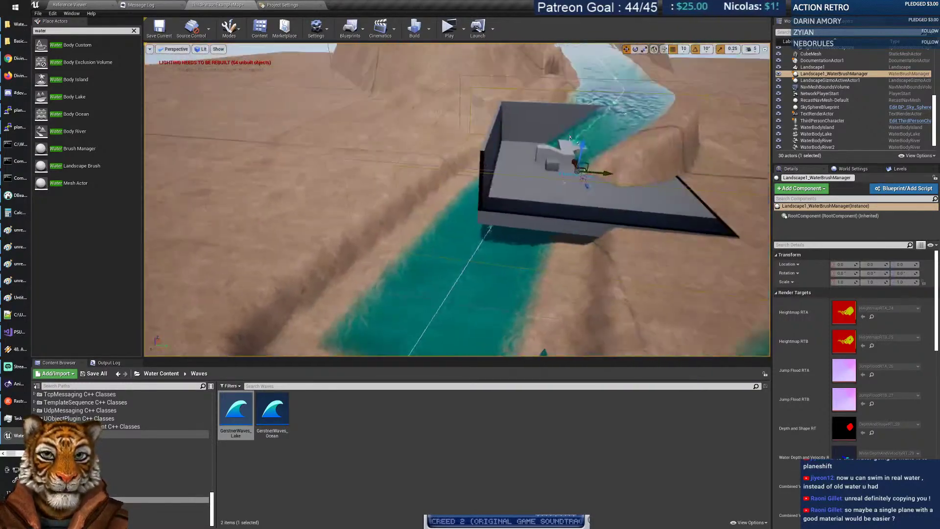
right_click_drag(342, 195, 318, 196)
mouse_move(566, 77)
right_mouse_down()
mouse_move(554, 91)
mouse_move(577, 86)
right_mouse_up()
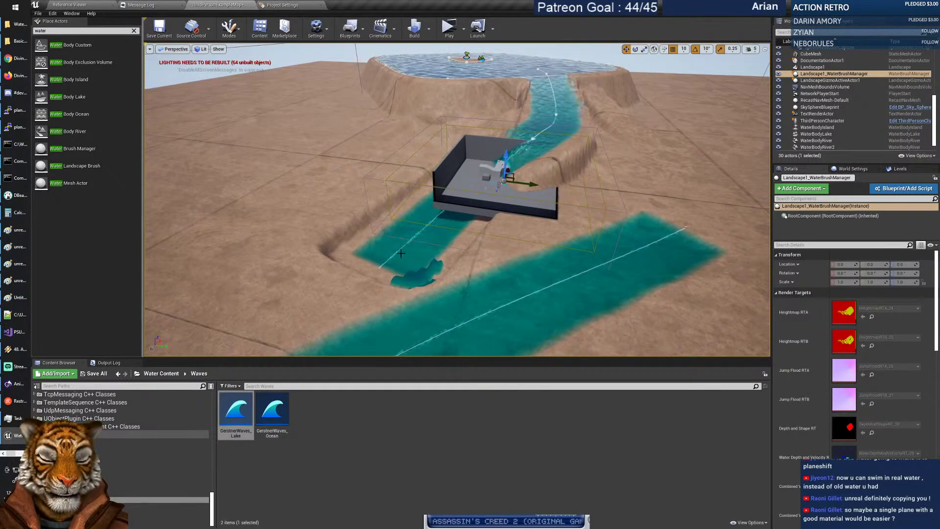
Select WaterBodyRiver's end spline point beyond the grey platform and move it so the river takes a new course.
left_click(368, 159)
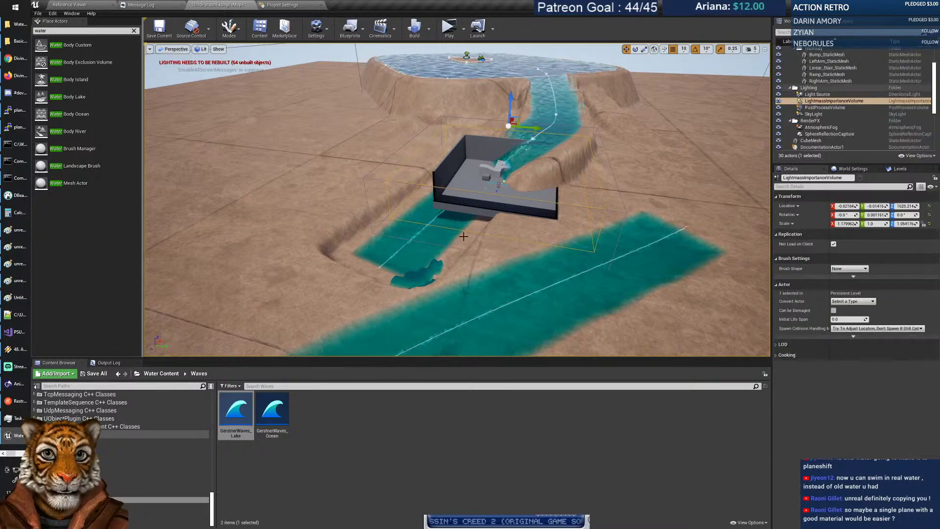
mouse_move(368, 159)
right_mouse_down()
mouse_move(357, 152)
mouse_move(368, 159)
right_mouse_up()
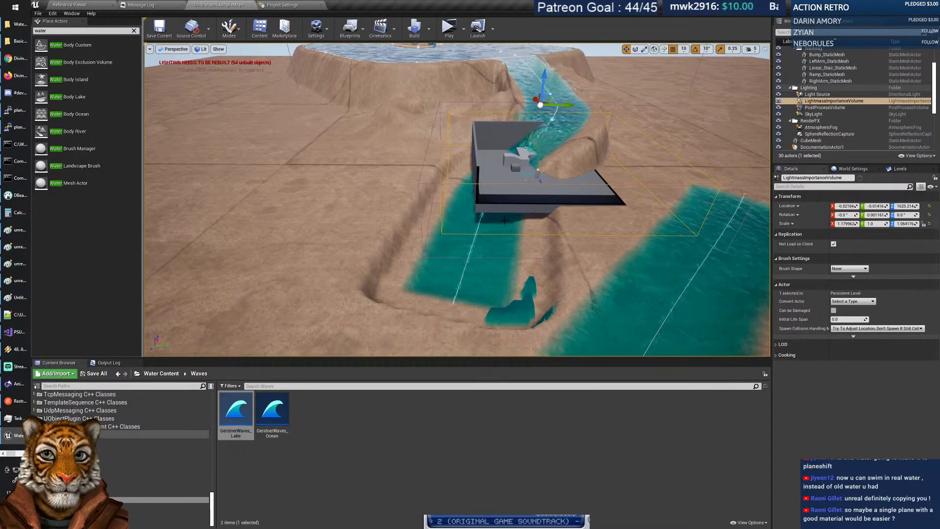
right_click_drag(492, 225, 468, 279)
left_click(465, 289)
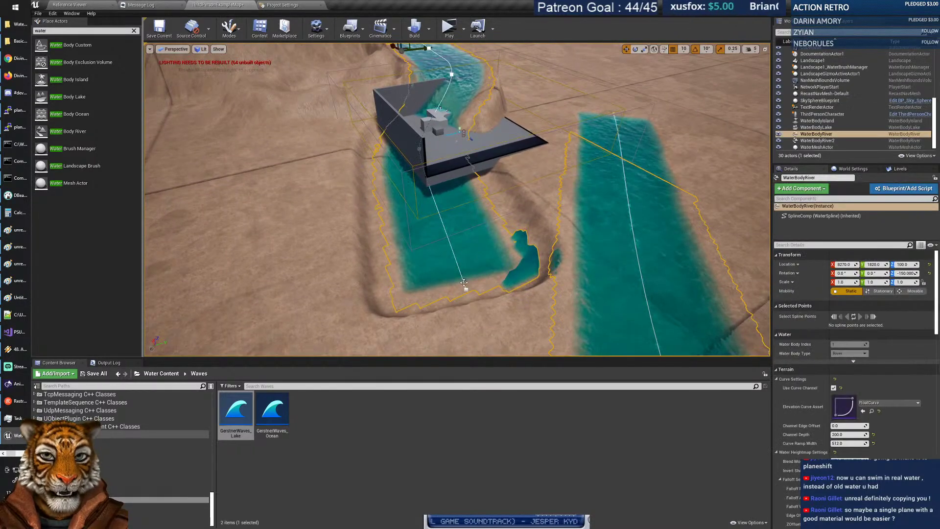
left_click_drag(482, 284, 238, 289)
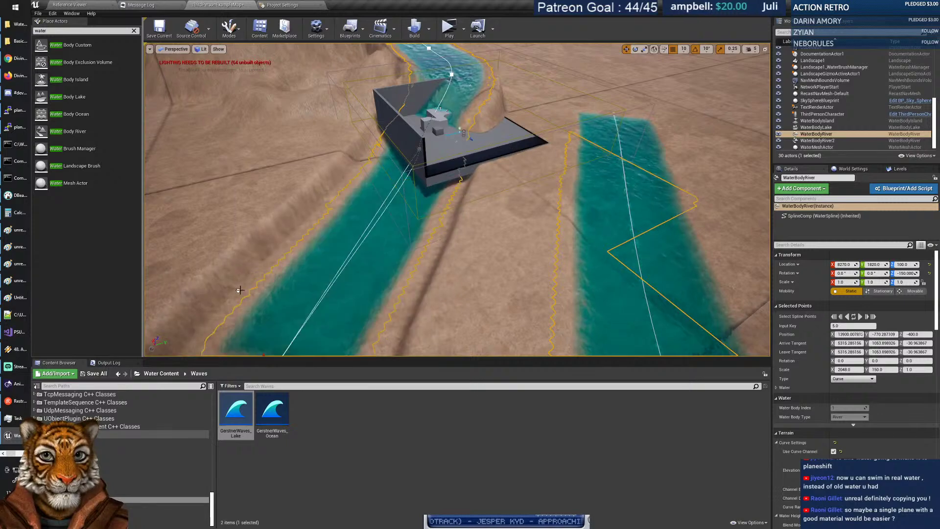
right_click_drag(238, 289, 264, 281)
key("s")
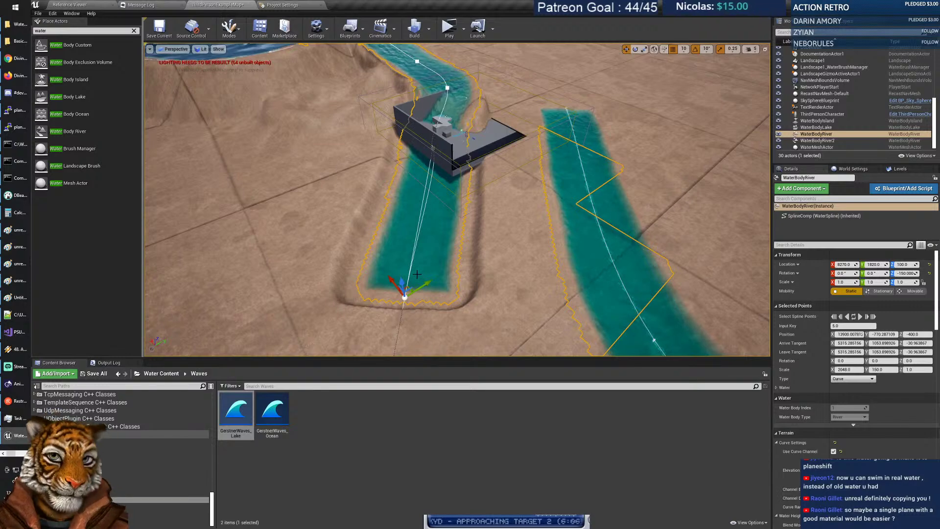
Examine the river from beneath the water surface and along its banks, and select Landscape1.
right_click_drag(416, 274, 435, 257)
key("w")
key("w")
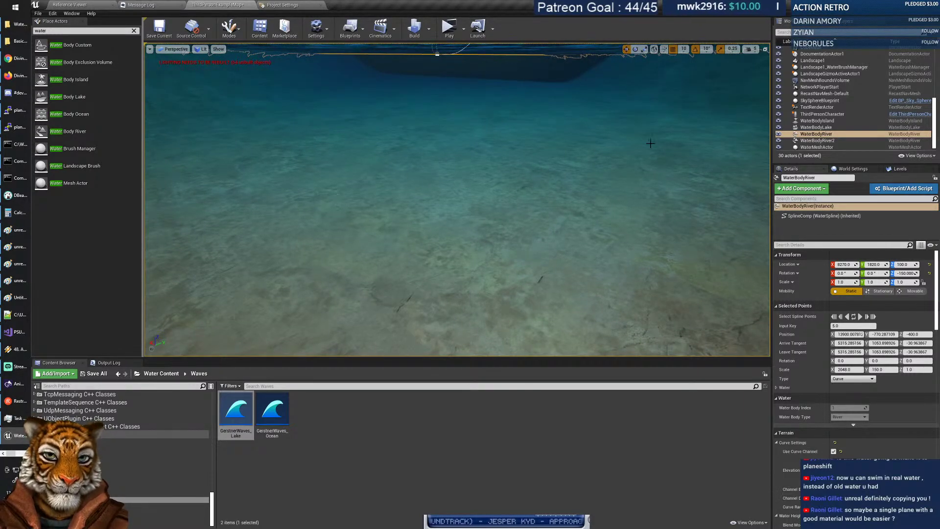
key("s")
right_click_drag(530, 229, 387, 205)
right_click_drag(596, 208, 596, 208)
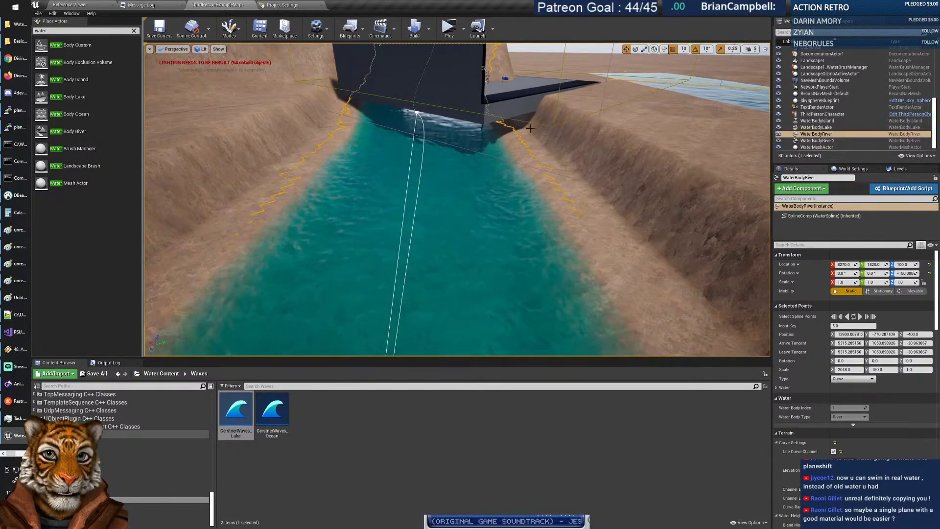
right_click_drag(577, 197, 538, 144)
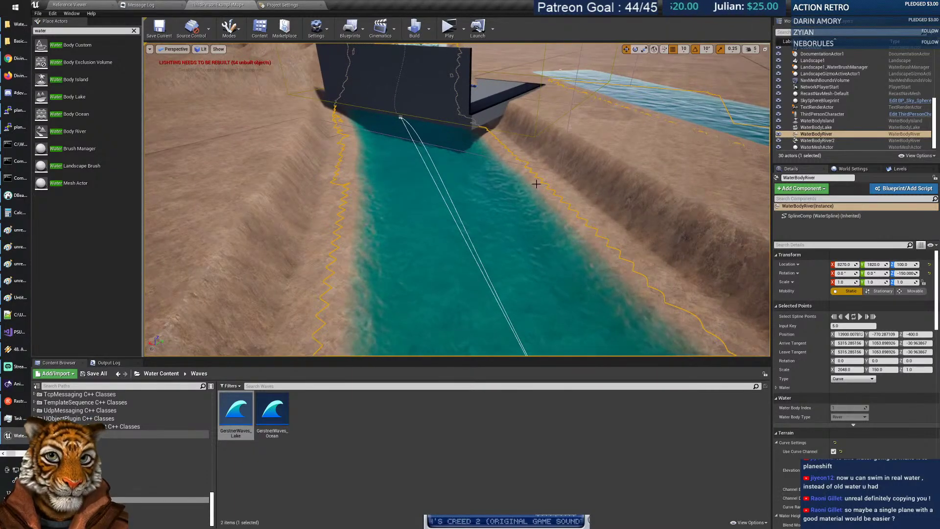
right_click_drag(554, 171, 528, 172)
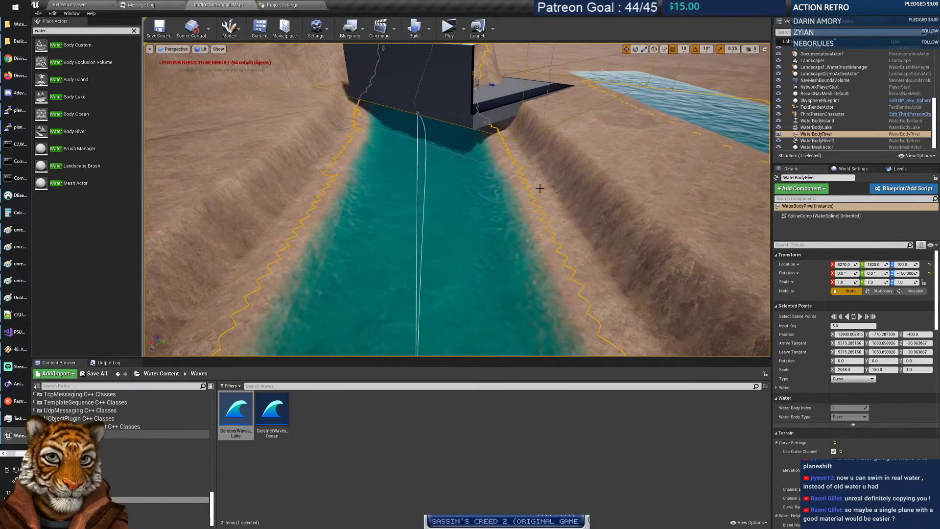
left_click(592, 175)
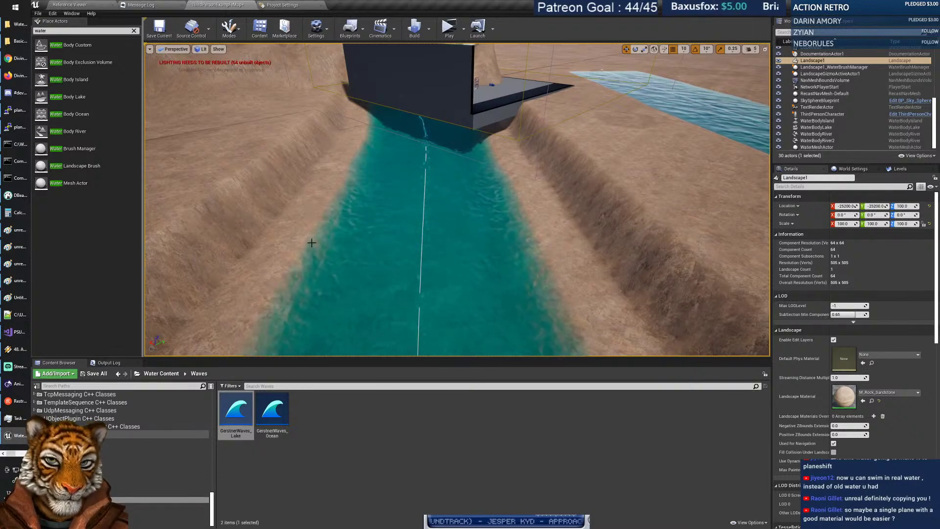
Select WaterBodyRiver's end spline point again and shift it slightly along the channel floor.
right_click_drag(442, 246, 392, 189)
left_click(441, 290)
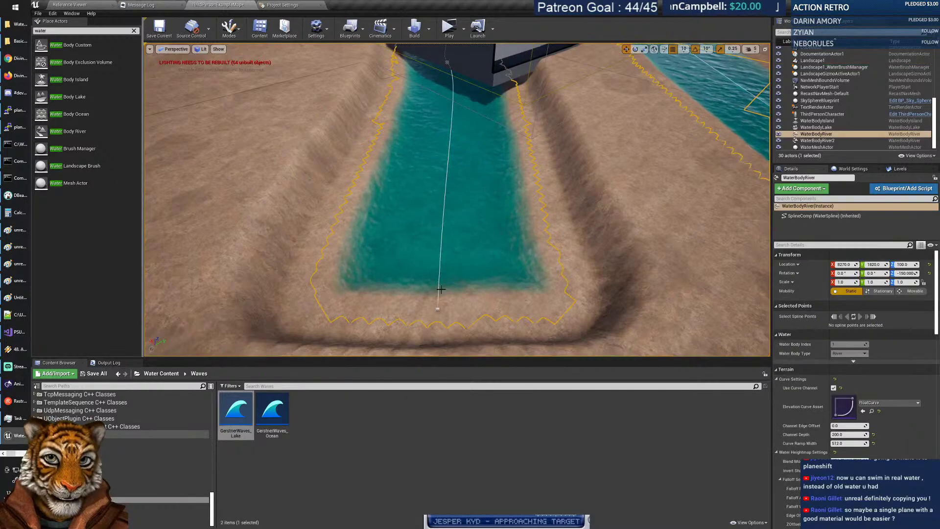
left_click(437, 308)
left_click_drag(446, 301, 430, 261)
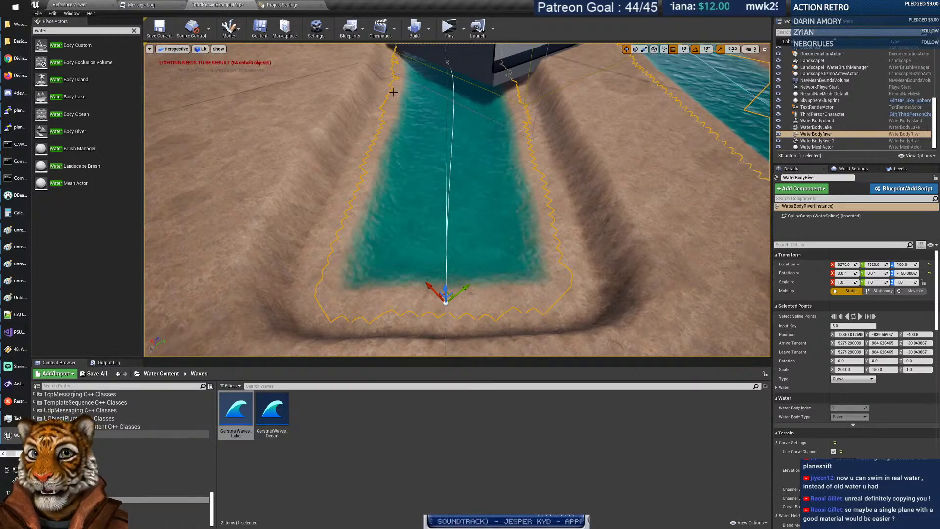
Clear the actor search and inspect the Paint tool's edit layers, blueprint brushes and target layers in Landscape mode.
left_click(134, 31)
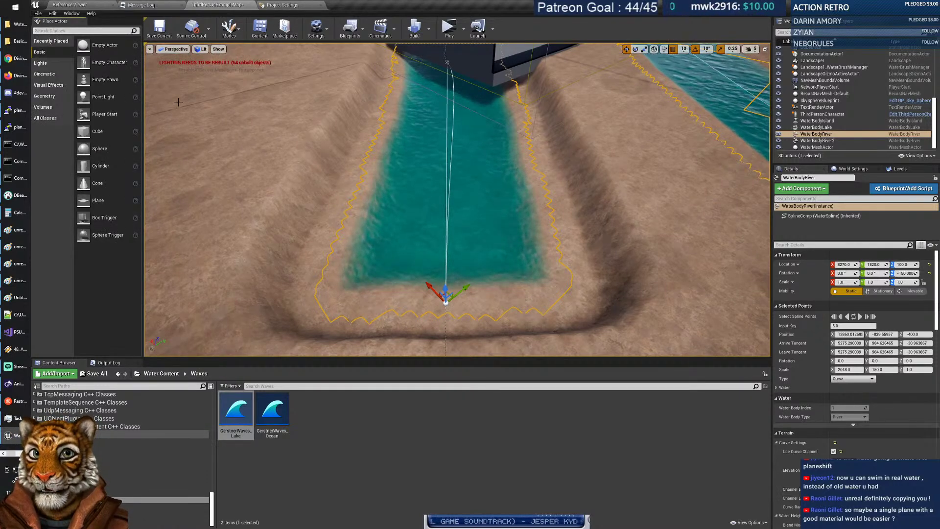
left_click(235, 31)
left_click(247, 60)
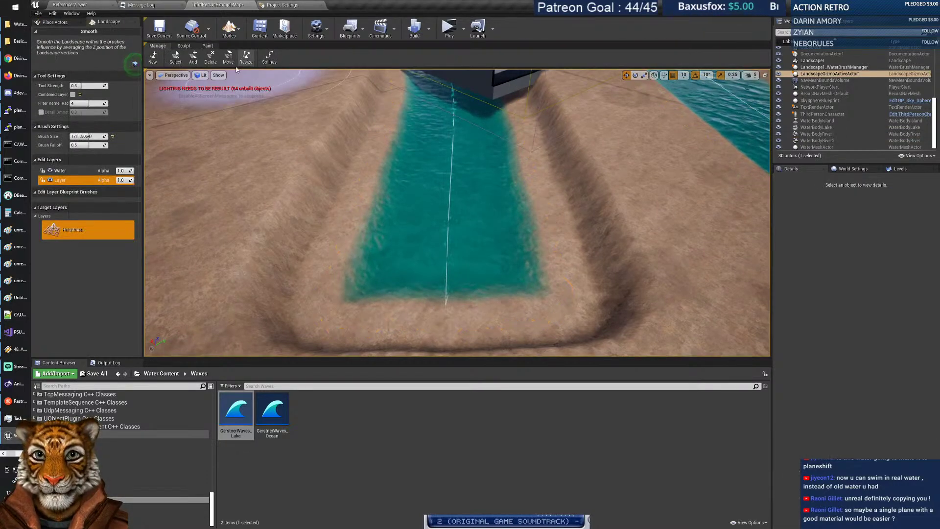
left_click(208, 45)
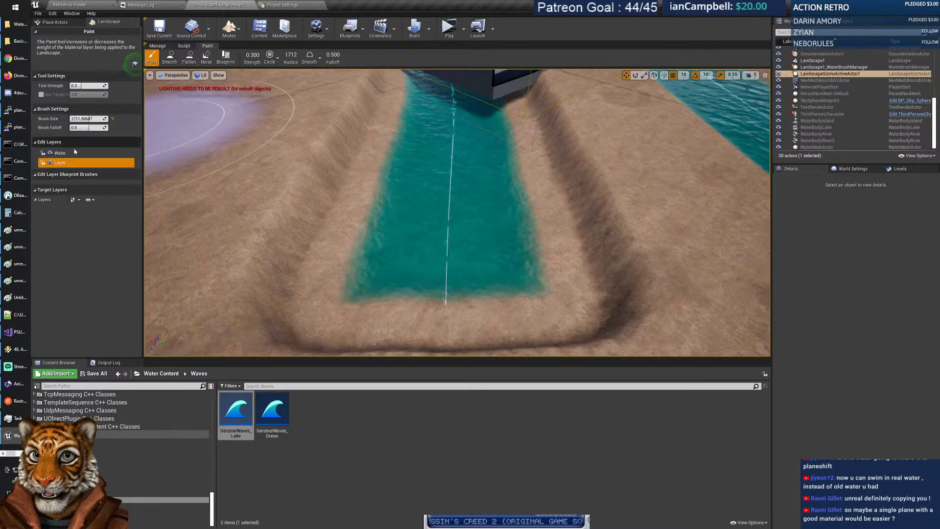
left_click(55, 192)
left_click(64, 175)
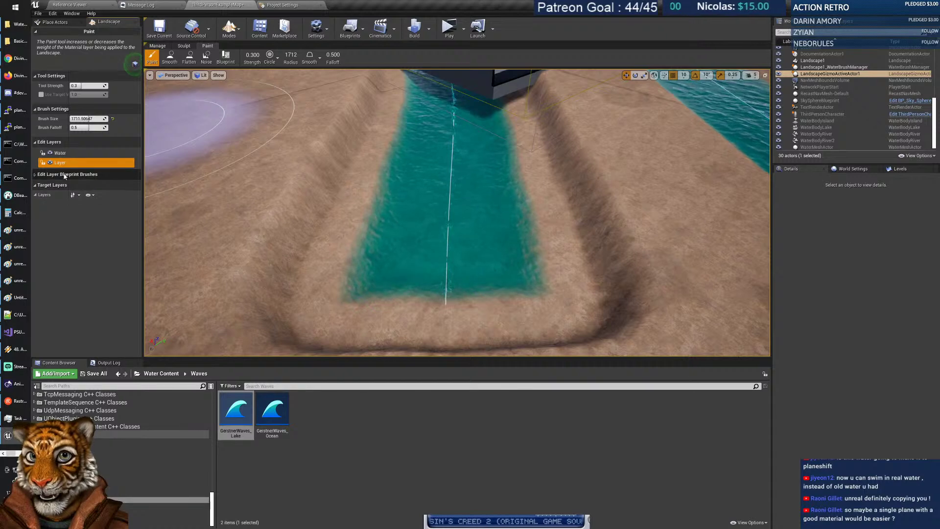
left_click(64, 174)
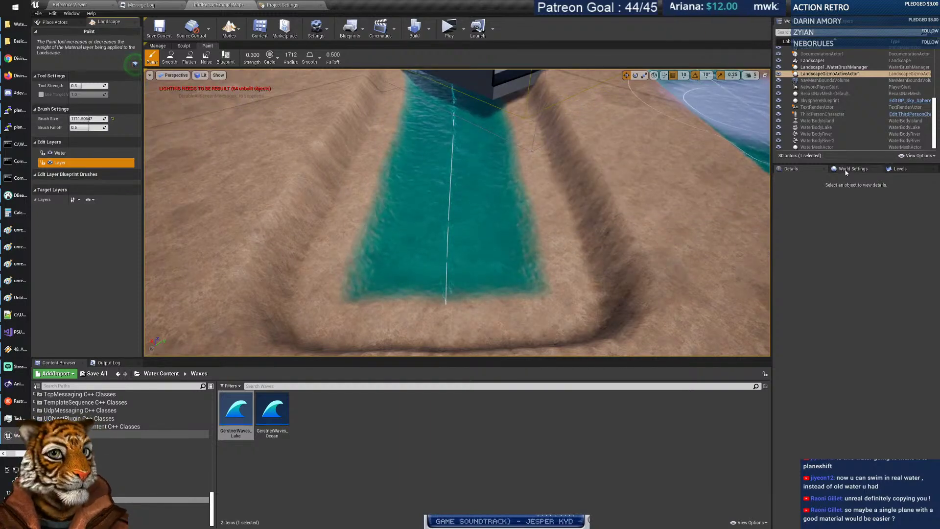
Check the level list and return to Select mode.
left_click(873, 169)
left_click(900, 169)
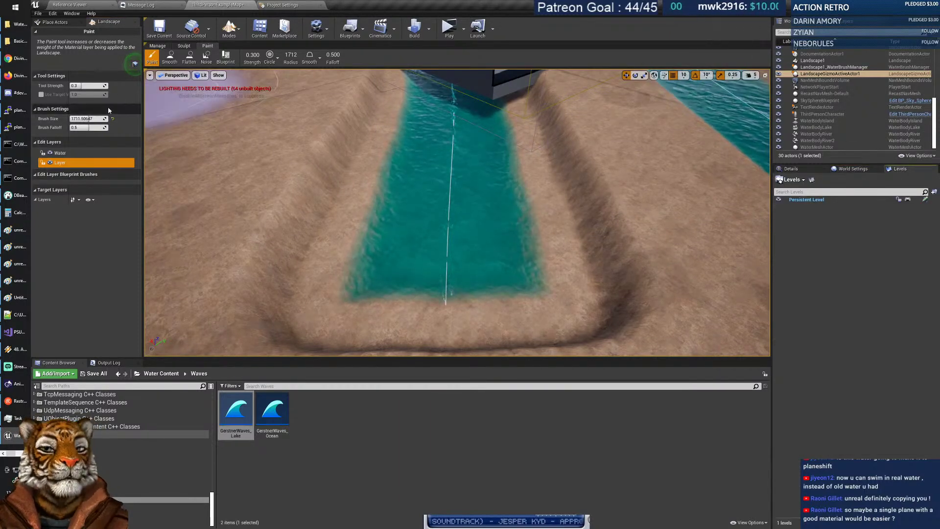
left_click(230, 28)
left_click(245, 50)
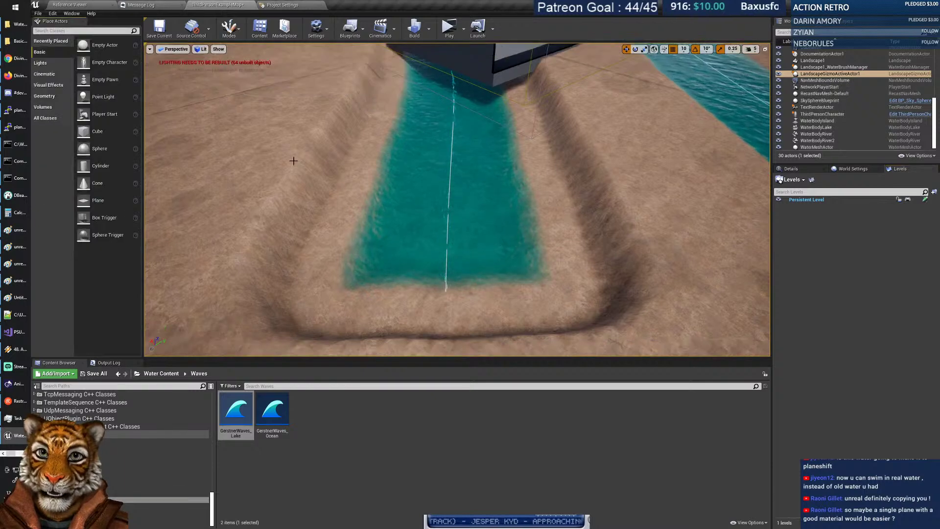
Add a landscape material override to Landscape1 and assign M_Metal_Gold to it.
left_click(819, 170)
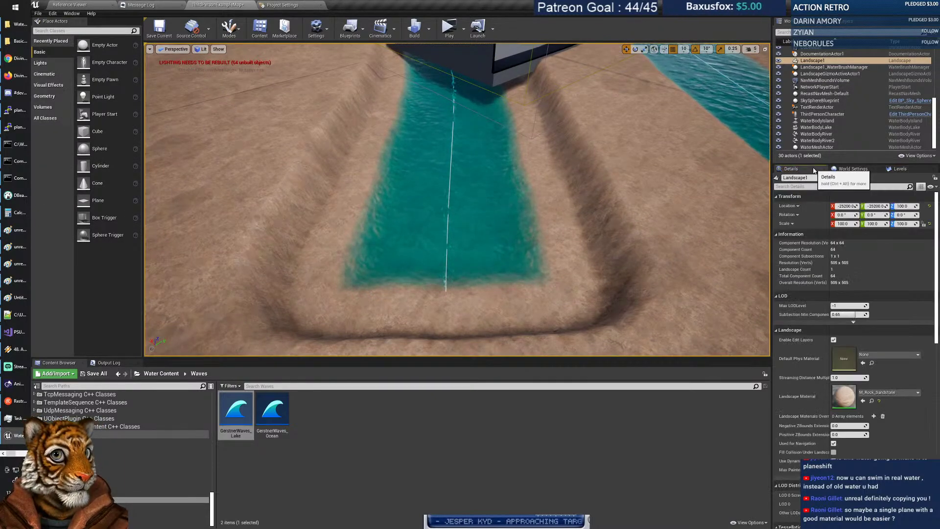
scroll(867, 275, "down", 5)
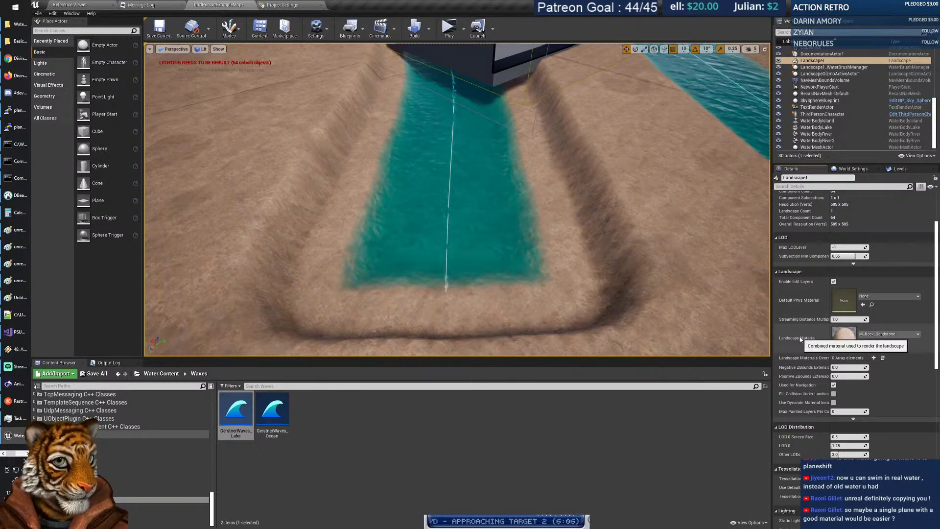
left_click(873, 357)
left_click(778, 367)
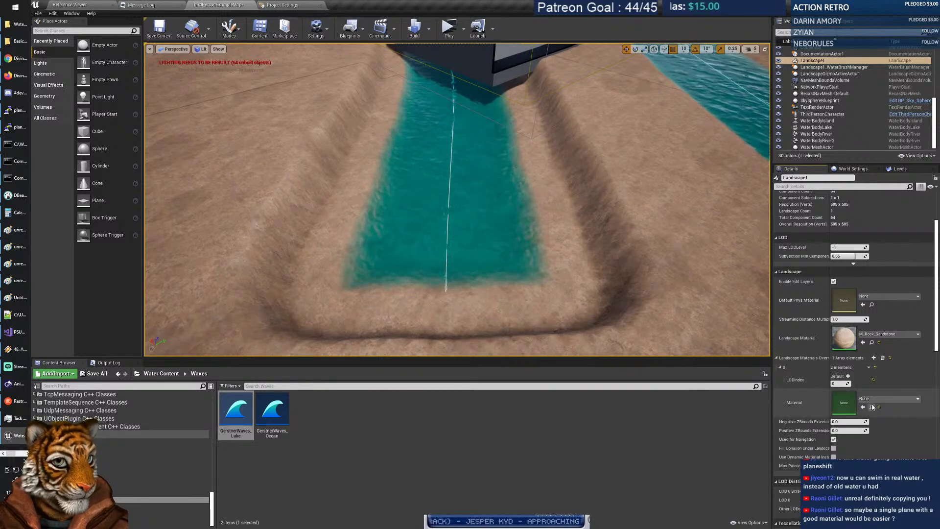
left_click(890, 397)
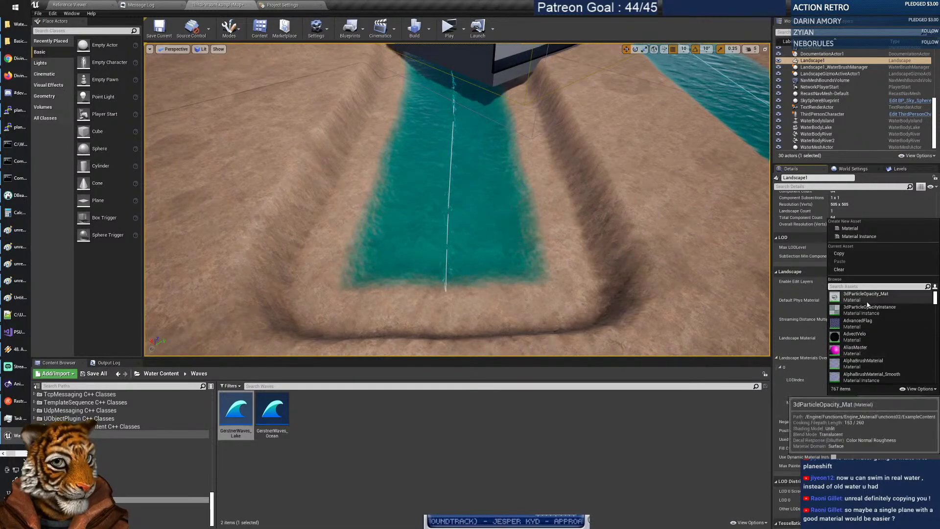
type("gold")
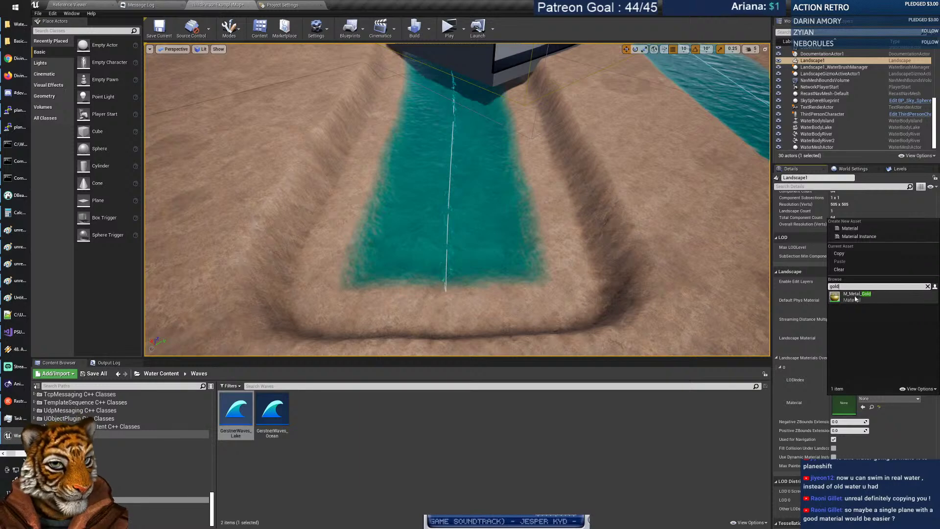
left_click(855, 296)
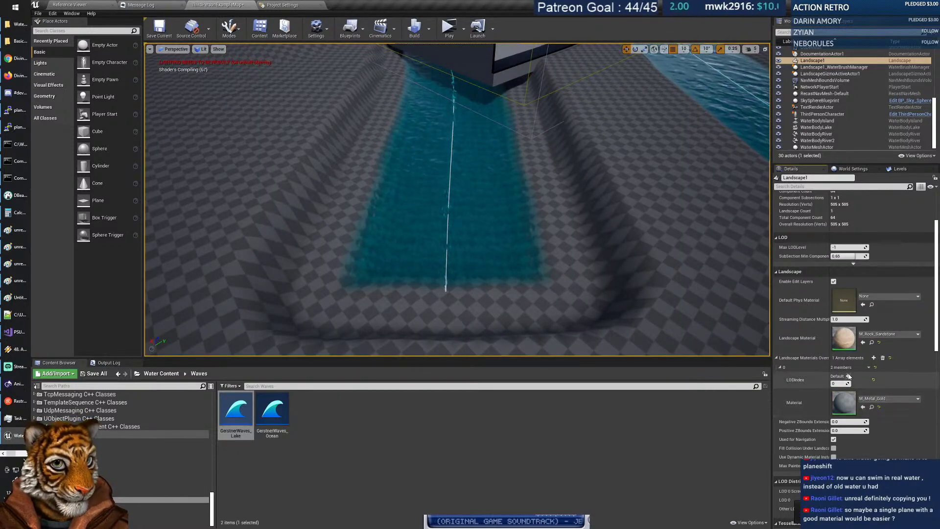
Add a second landscape material override to Landscape1 and assign M_Metal_Steel to it.
left_click(873, 358)
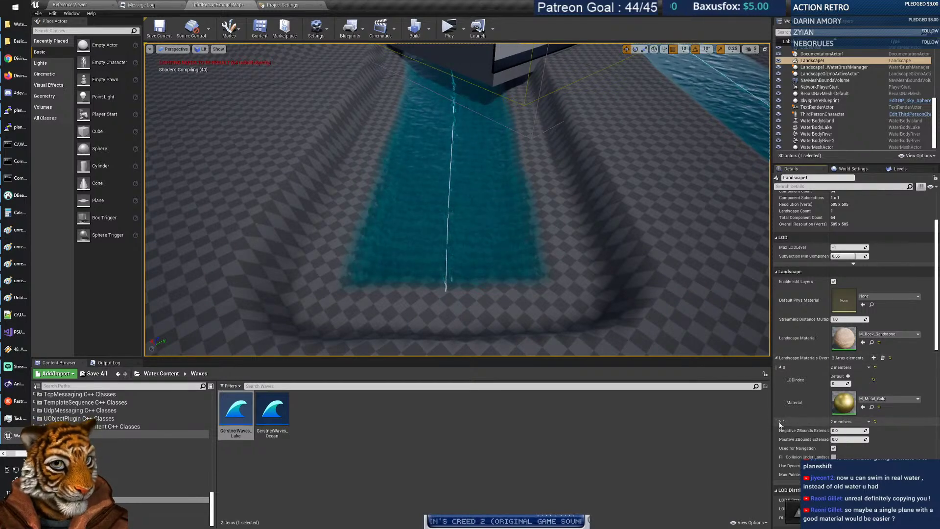
left_click(780, 421)
left_click(880, 453)
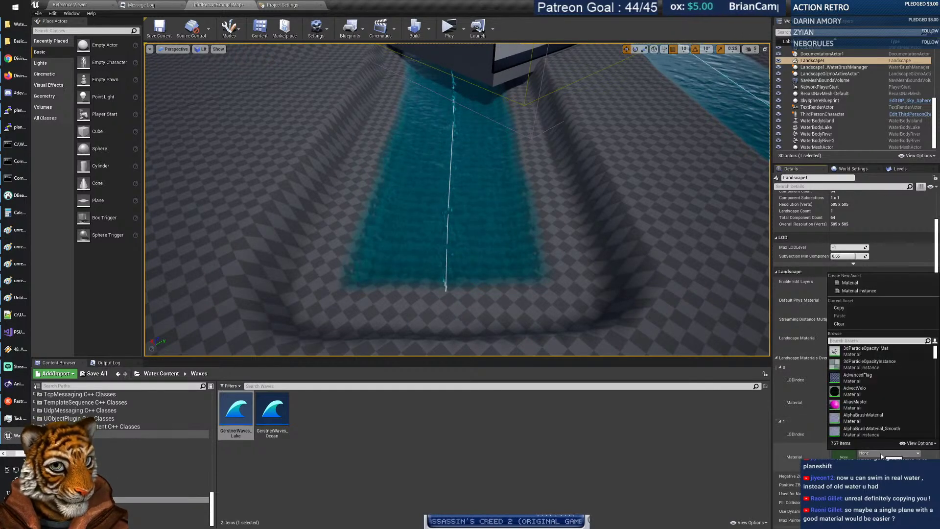
type("steel")
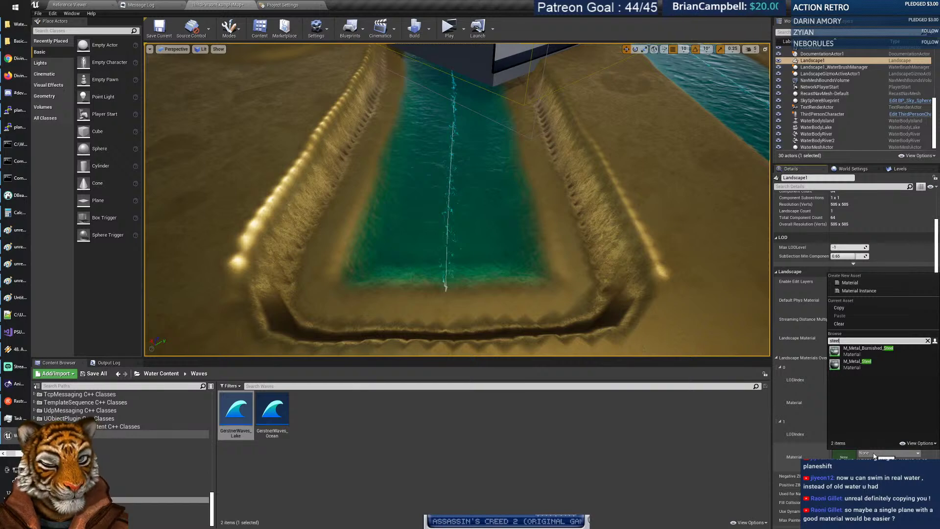
left_click(856, 362)
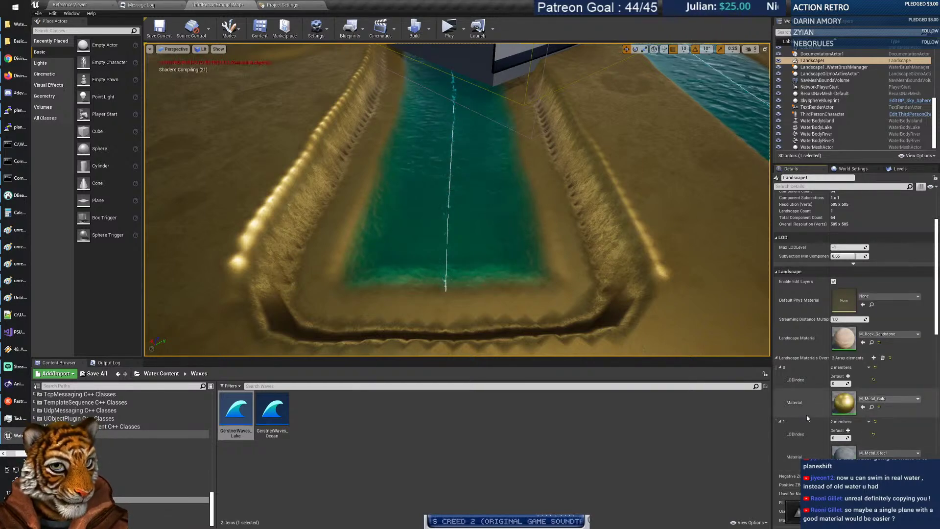
Check Landscape1's material overrides, then enter Landscape mode and inspect the Paint tool's target layers.
scroll(807, 417, "down", 3)
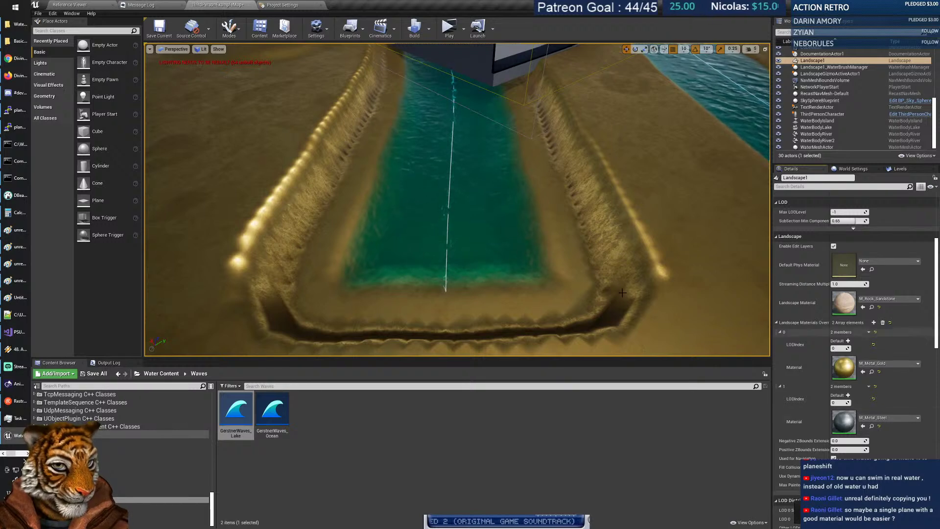
left_click(230, 28)
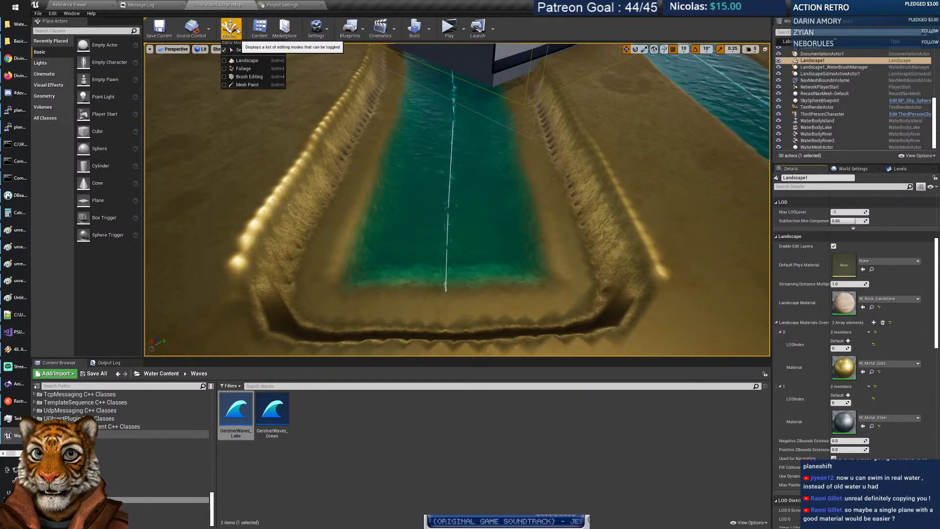
left_click(250, 61)
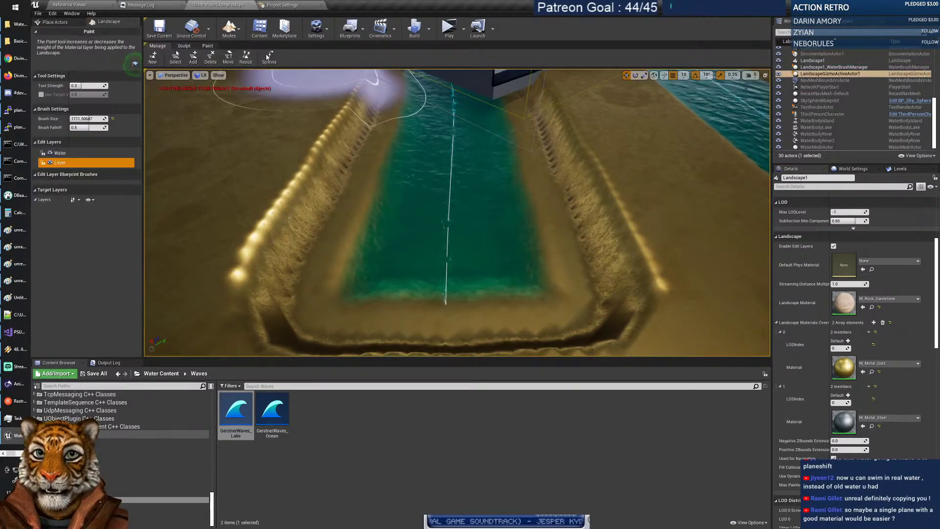
left_click(214, 46)
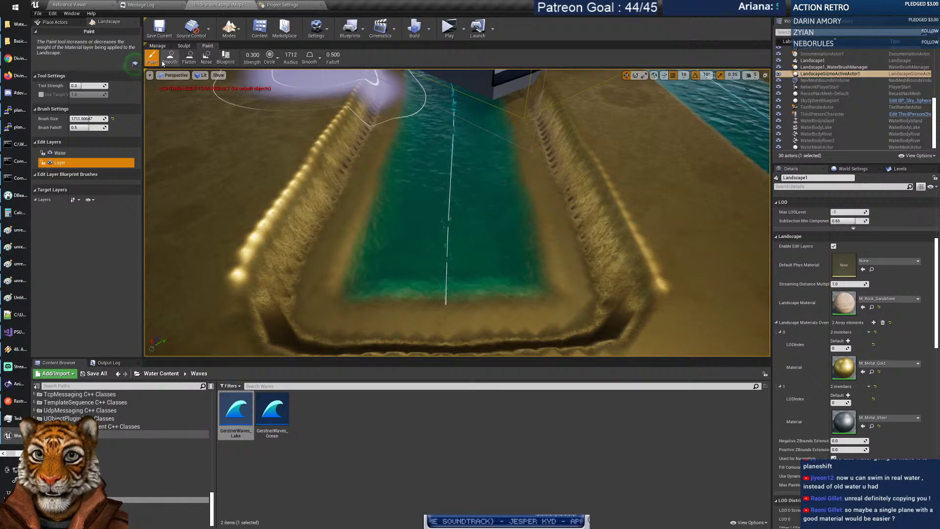
left_click(35, 200)
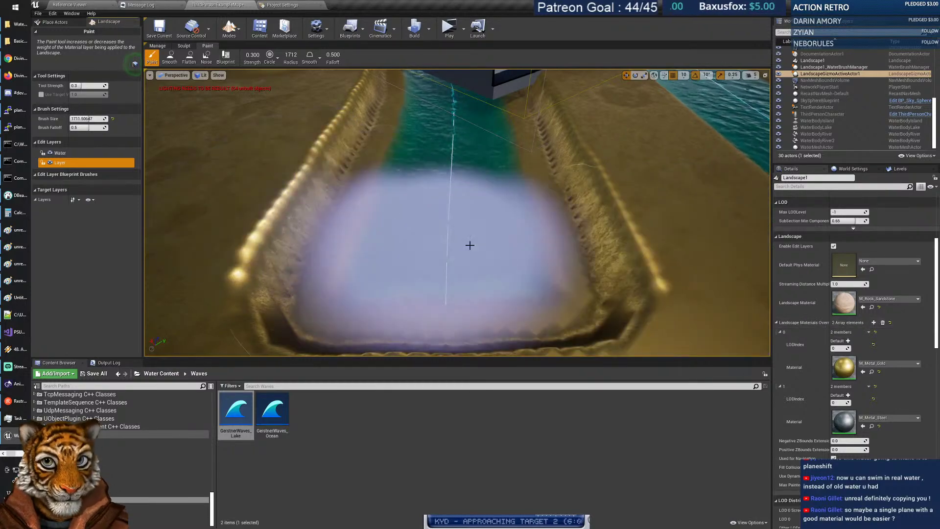
mouse_move(470, 243)
right_mouse_down()
mouse_move(465, 137)
mouse_move(470, 195)
mouse_move(499, 201)
mouse_move(512, 220)
right_mouse_up()
Play-test the level, running the character up the golden slope, along the bank and through the water.
left_click(449, 30)
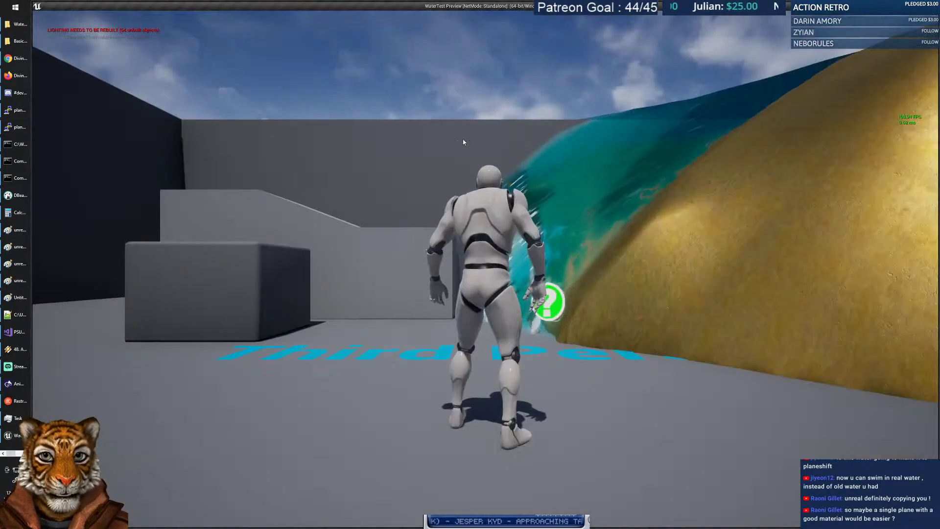
key("w")
key("w")
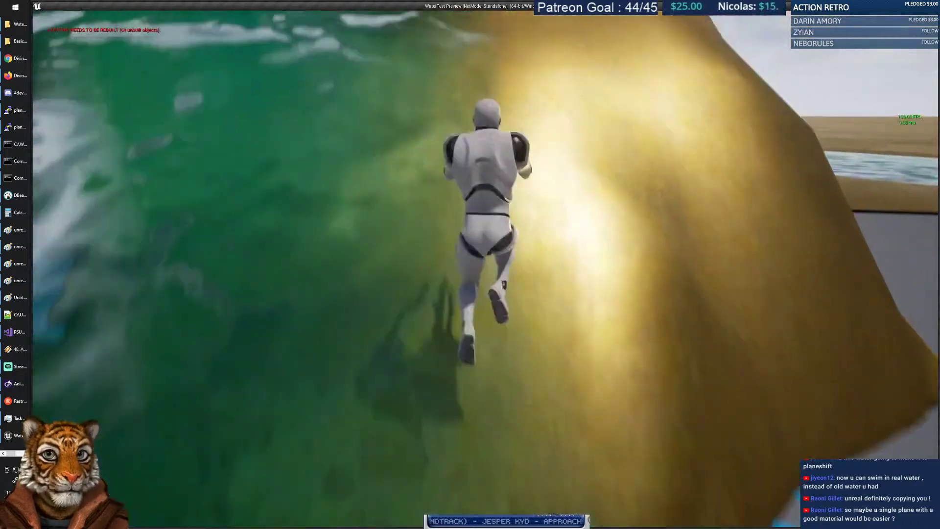
key("w")
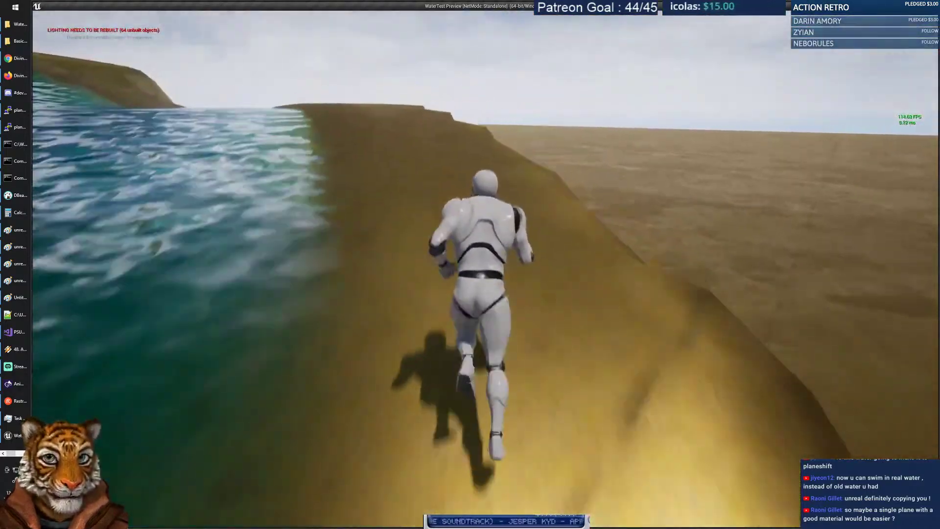
key("d")
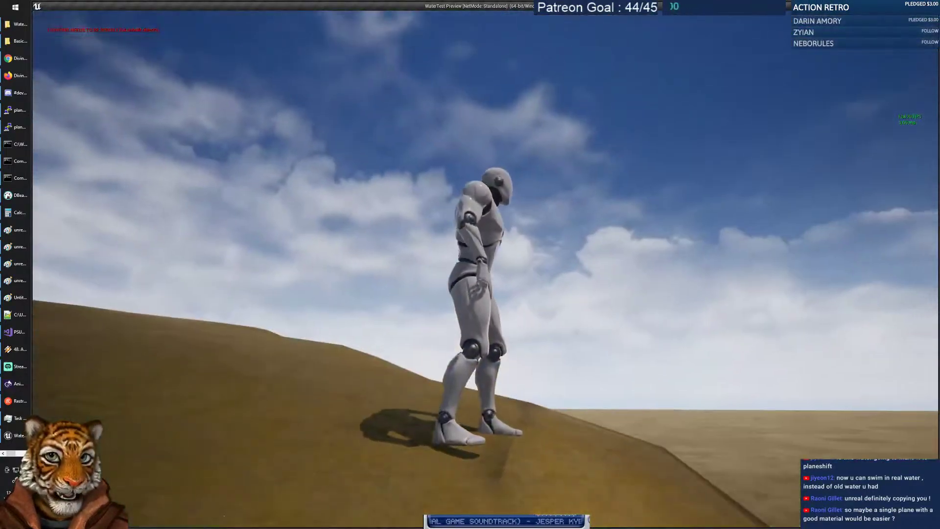
key("w")
key("w")
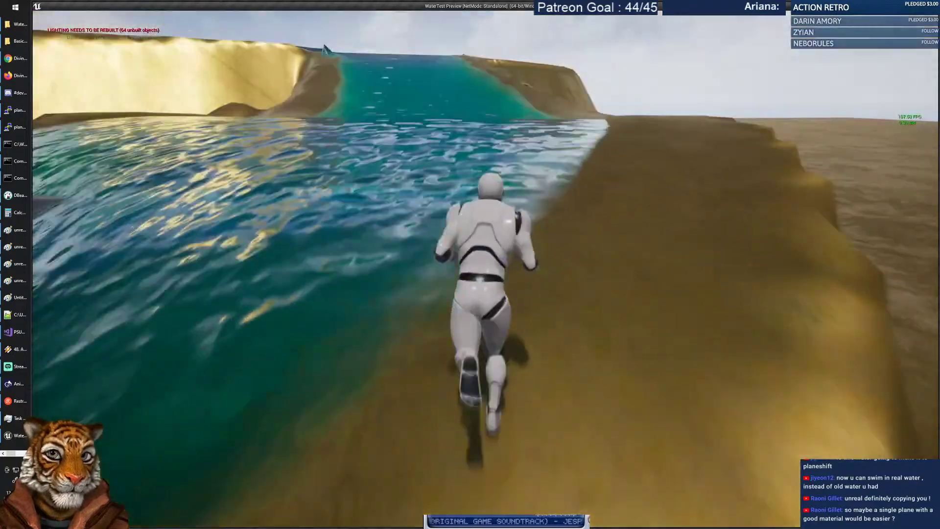
key("w")
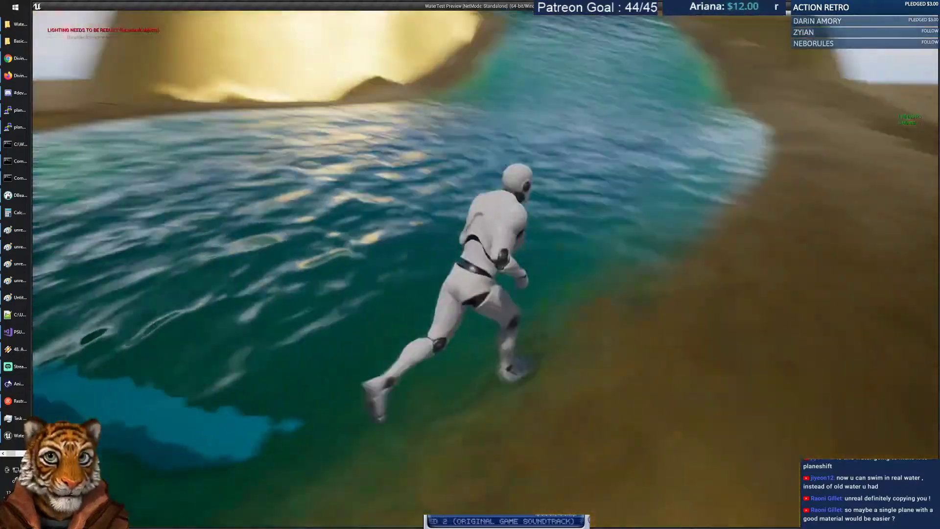
key("w")
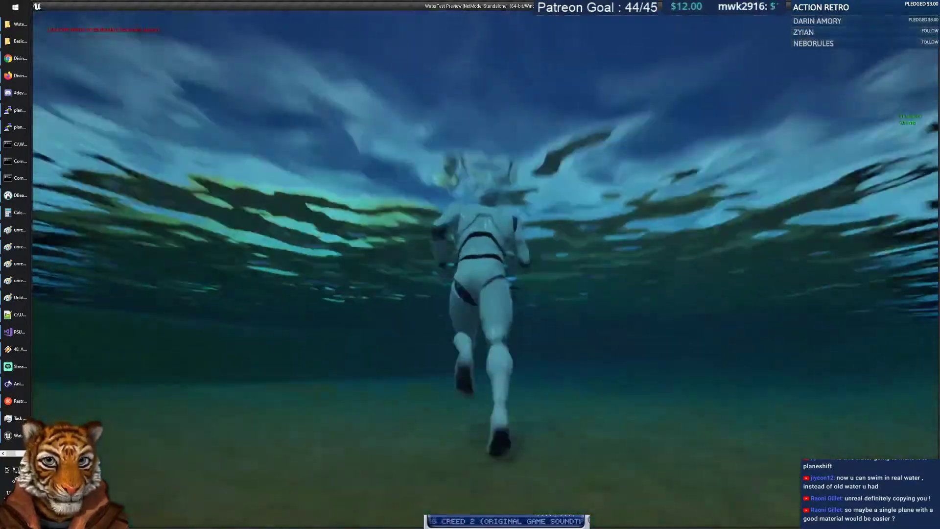
key("w")
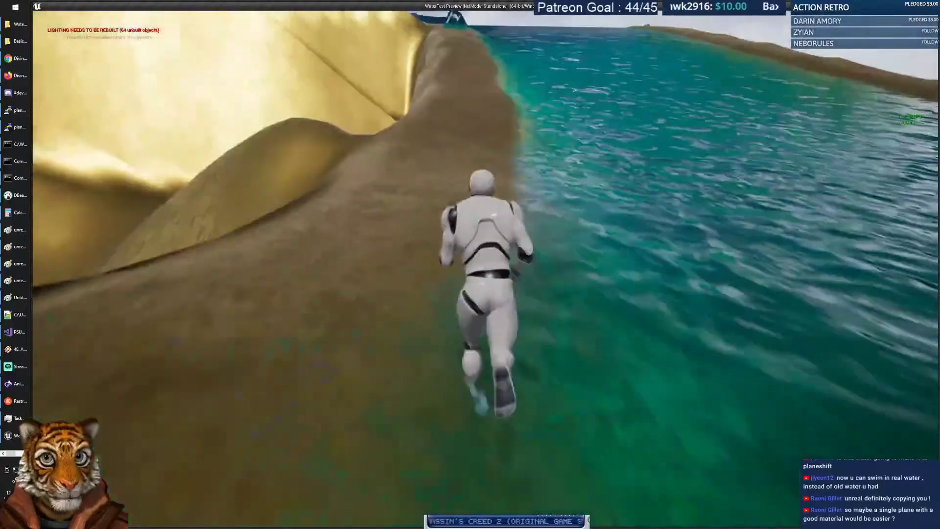
Run the character along the lake shore, into the water and back along the bank, and end the preview.
key("w")
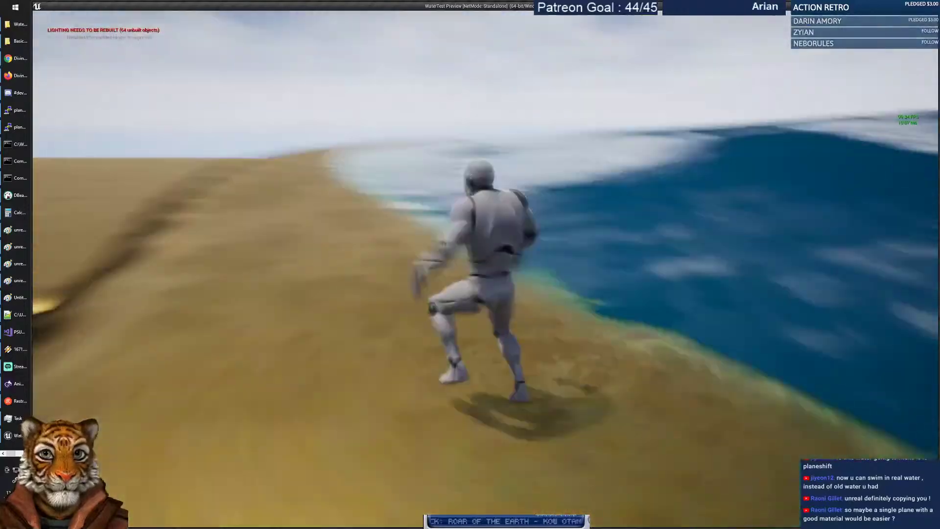
key("w")
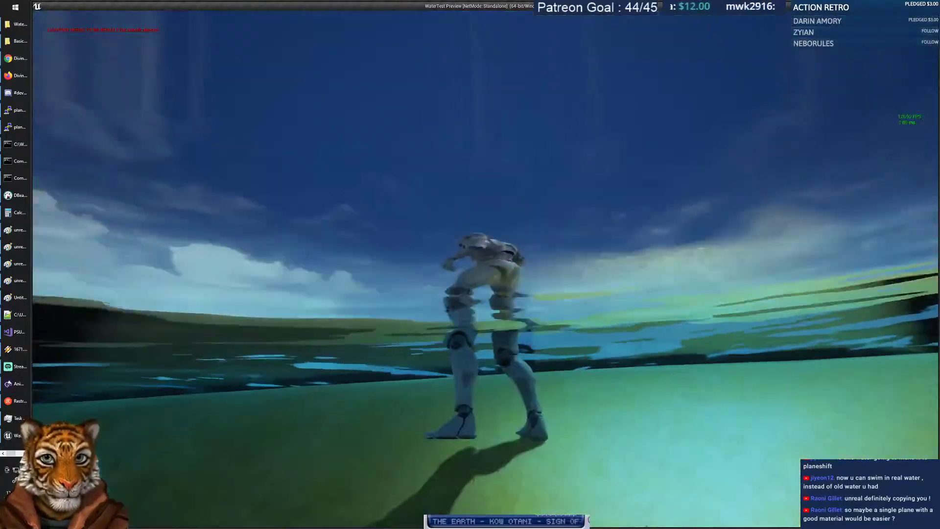
key("w")
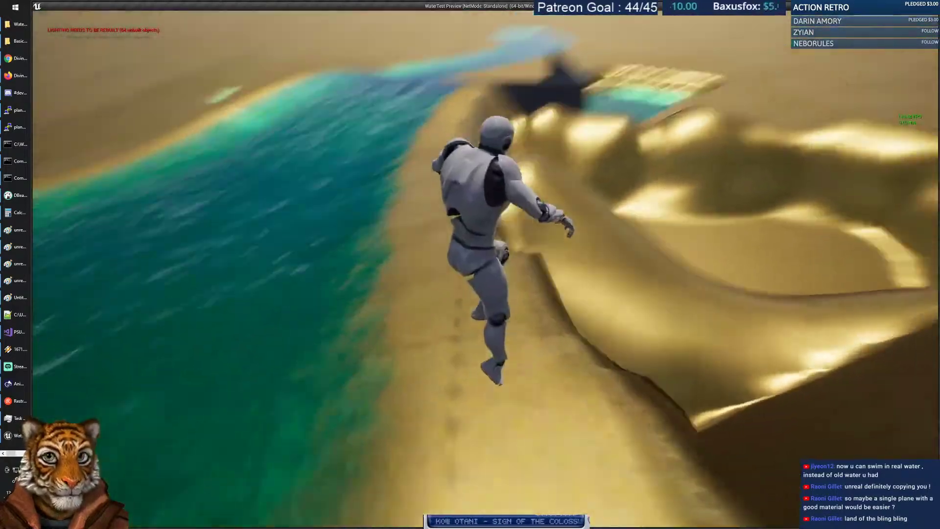
key("w")
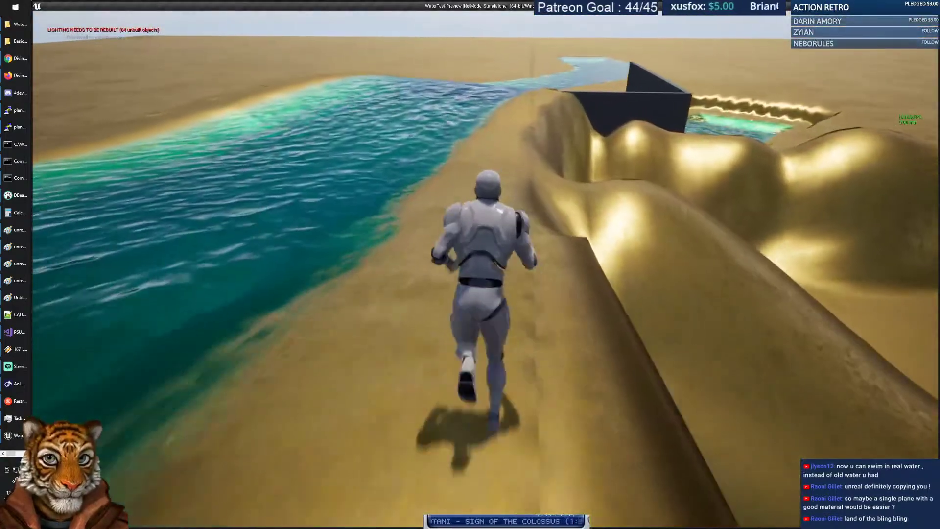
key("Escape")
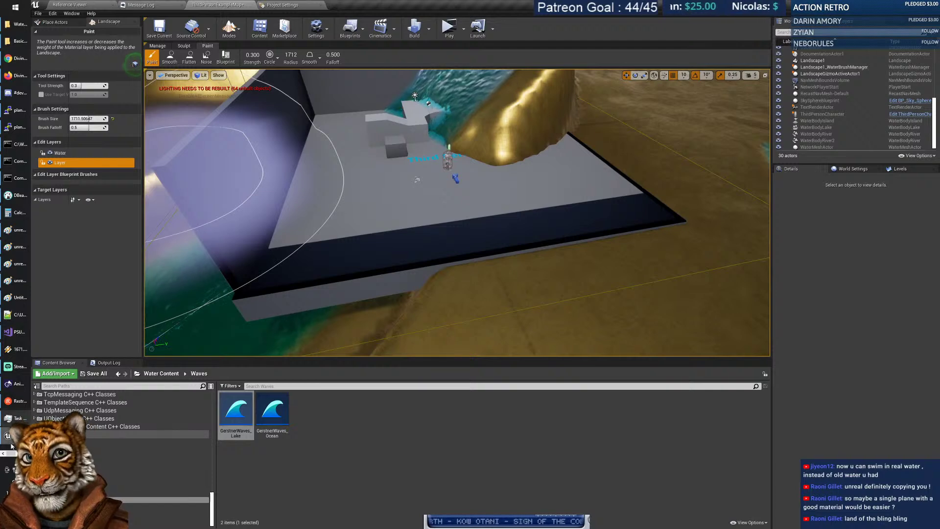
mouse_move(16, 41)
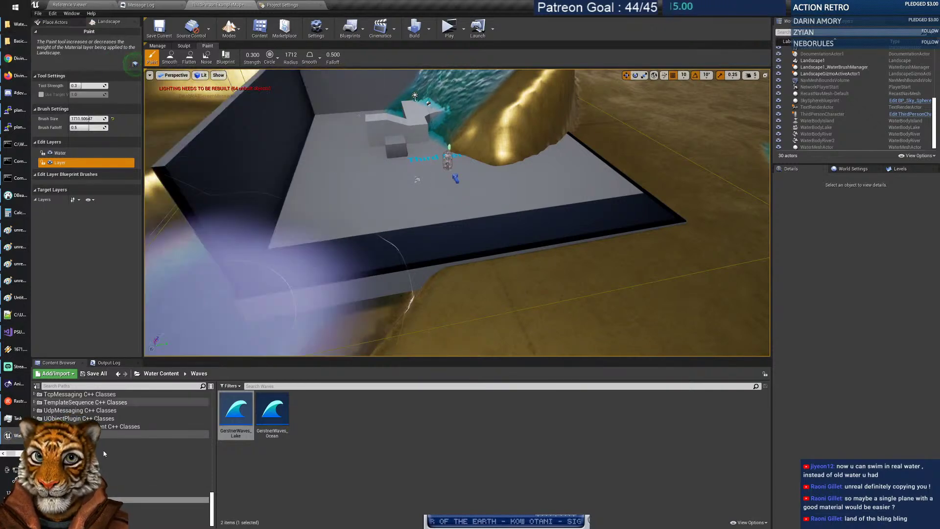
left_click(15, 493)
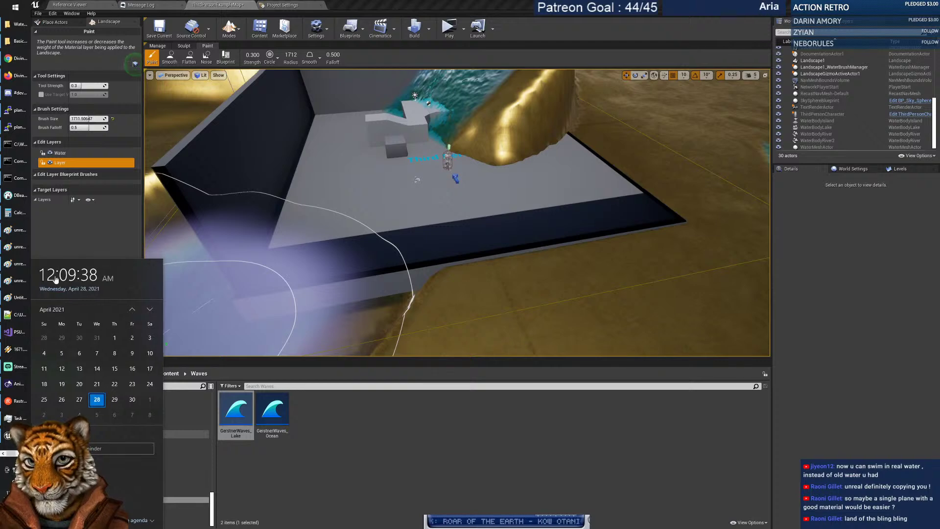
left_click(216, 3)
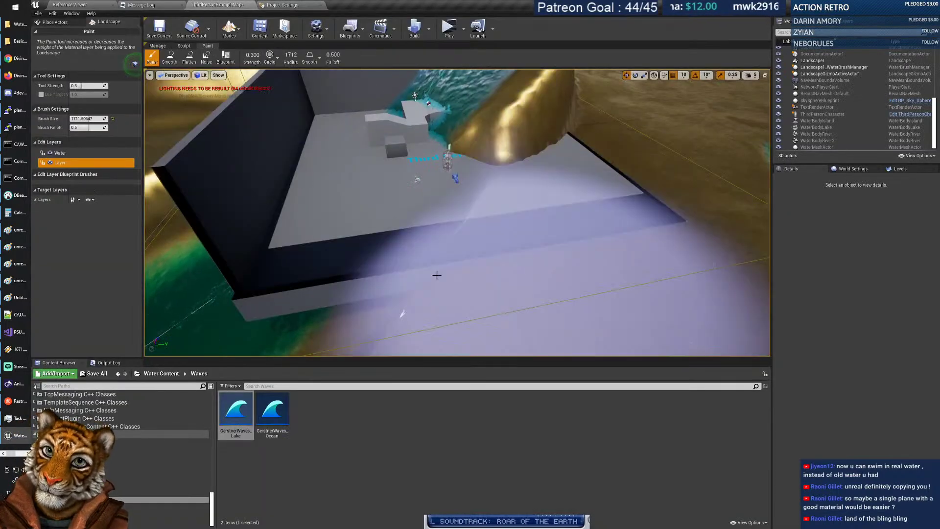
Look over Landscape mode's Manage and Sculpt tools and return to the list of placeable actors.
right_click_drag(436, 275, 509, 206)
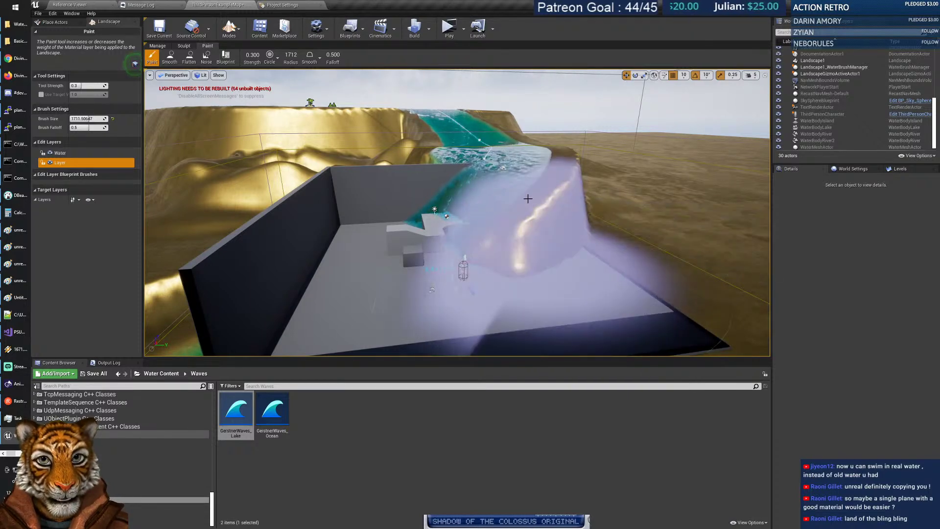
left_click(157, 46)
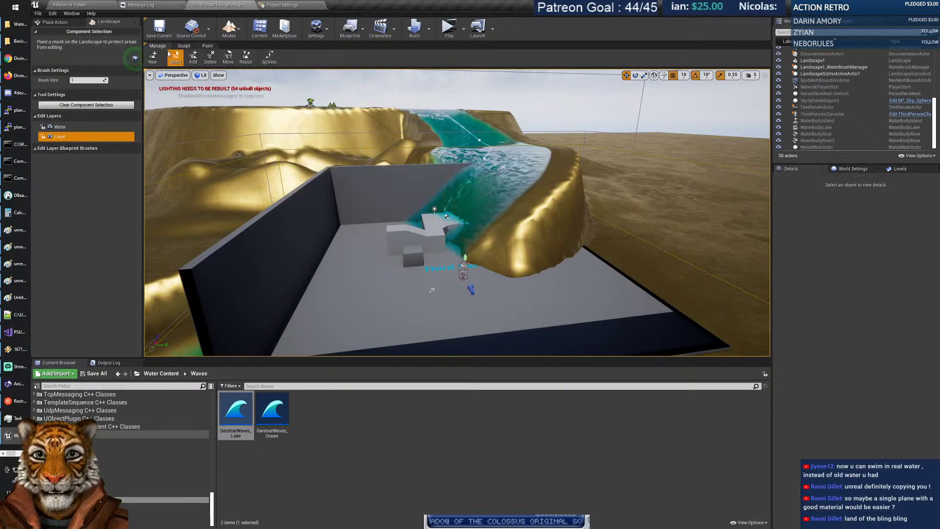
left_click(184, 45)
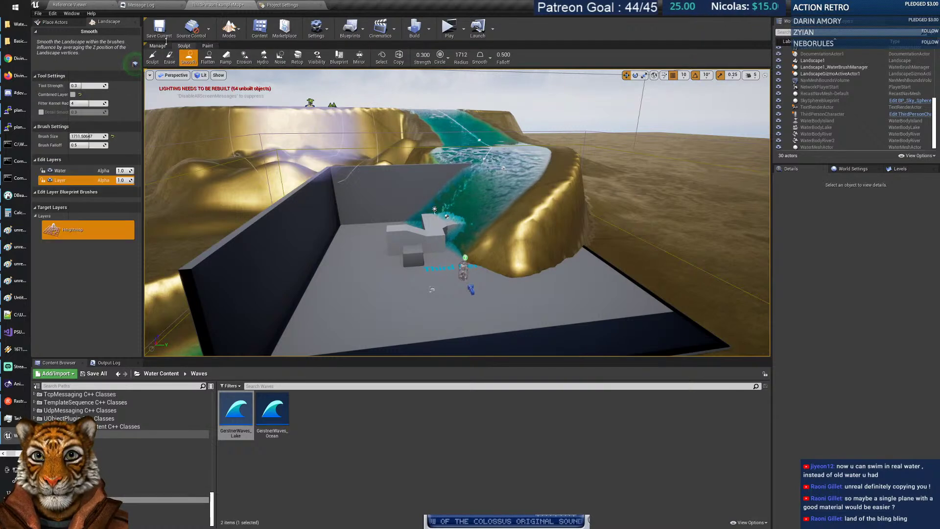
left_click(54, 22)
left_click(283, 5)
left_click(217, 5)
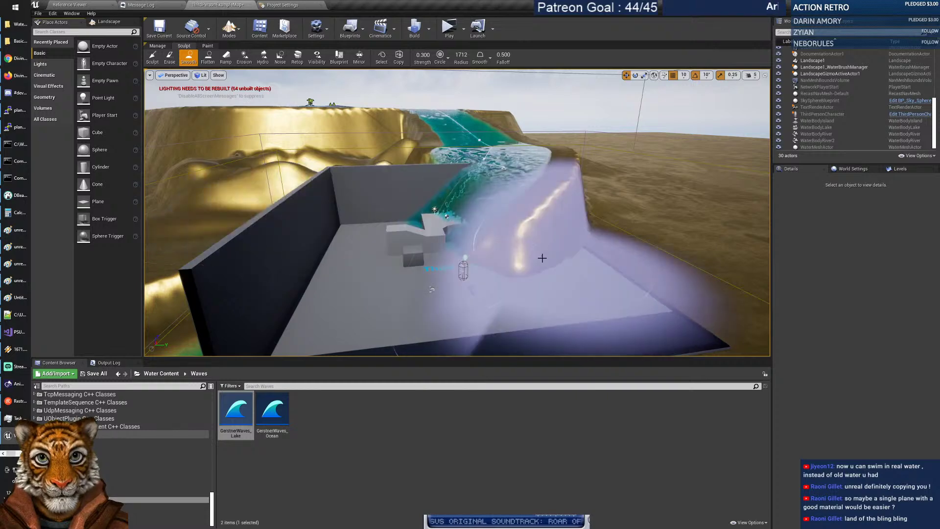
Examine the gold terrain, the lake's waves and the steep edges of the island up close.
mouse_move(542, 258)
right_mouse_down()
mouse_move(401, 258)
mouse_move(523, 258)
right_mouse_up()
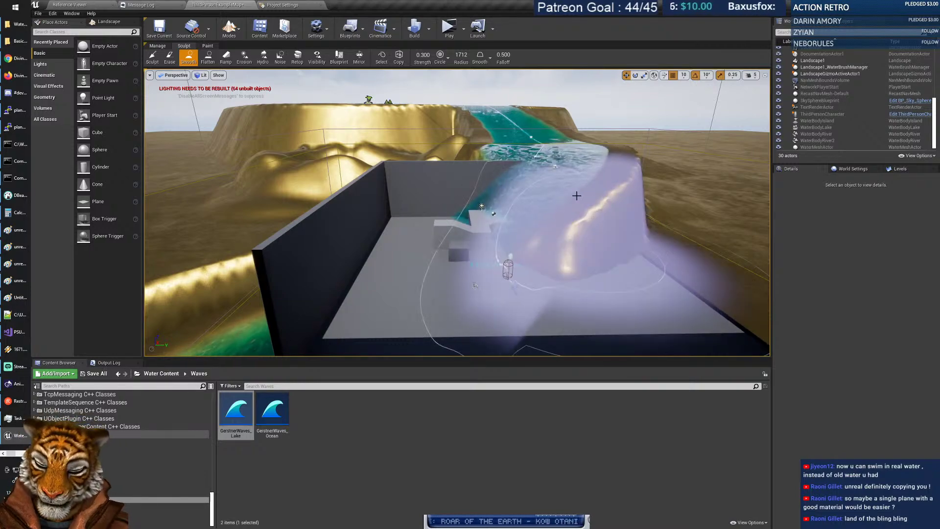
key("w")
mouse_move(577, 195)
right_mouse_down()
mouse_move(509, 195)
mouse_move(480, 156)
right_mouse_up()
key("s")
mouse_move(559, 161)
right_mouse_down()
mouse_move(560, 208)
mouse_move(585, 211)
right_mouse_up()
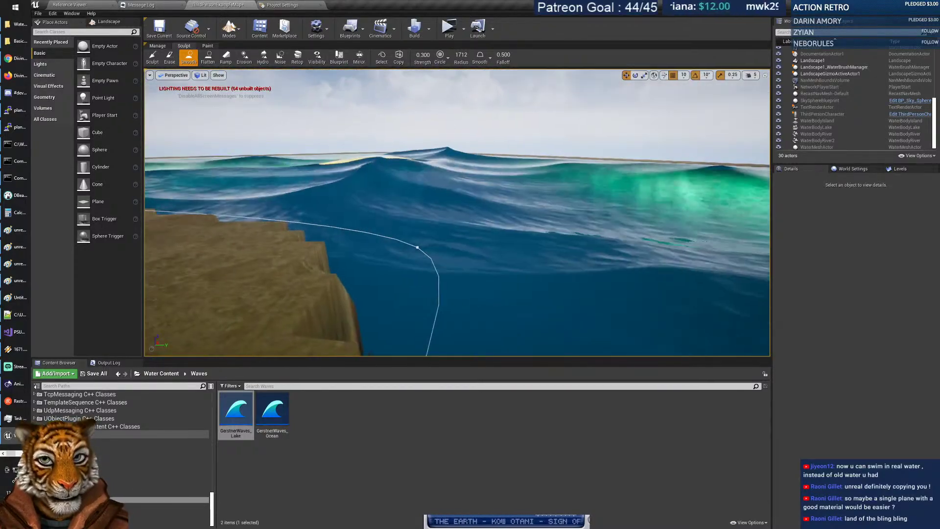
right_click_drag(457, 212, 440, 162)
right_click_drag(548, 211, 576, 224)
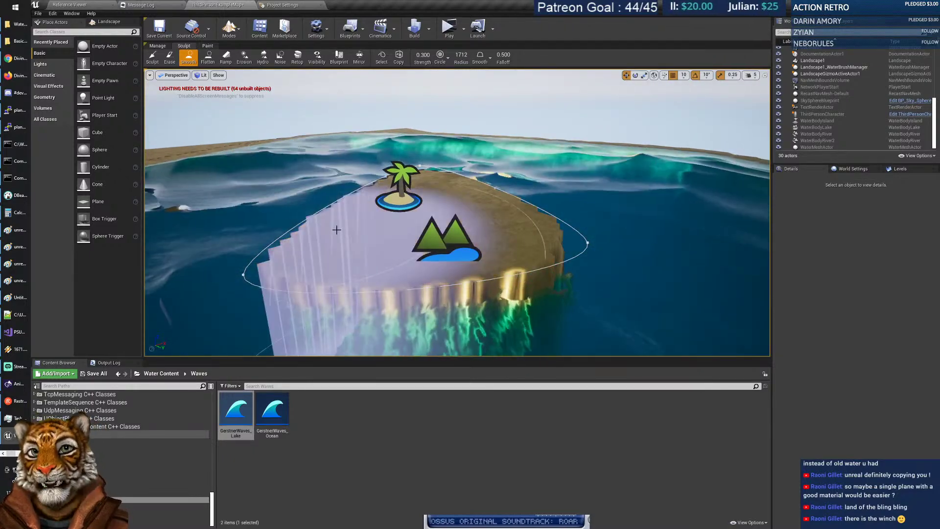
left_click(395, 444)
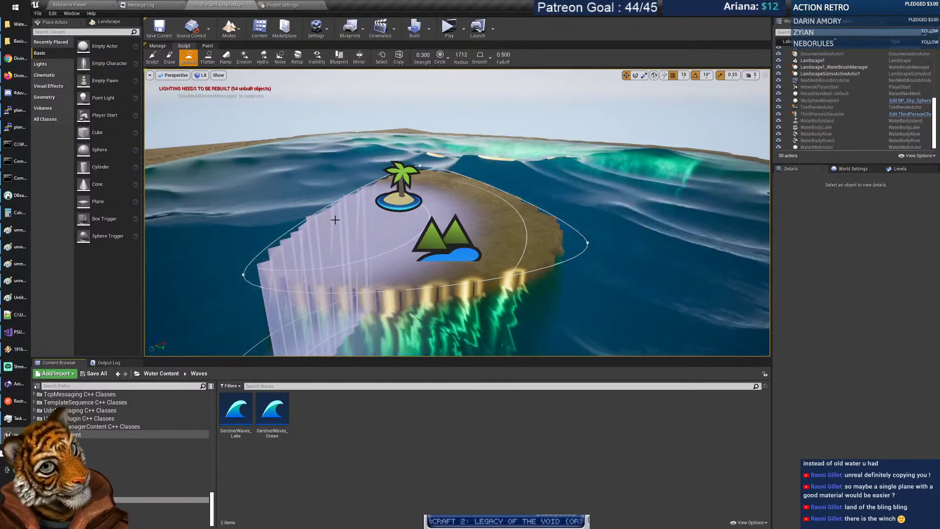
Switch to Chrome and look through the membership levels on the PlaneShift Patreon page.
left_click(15, 58)
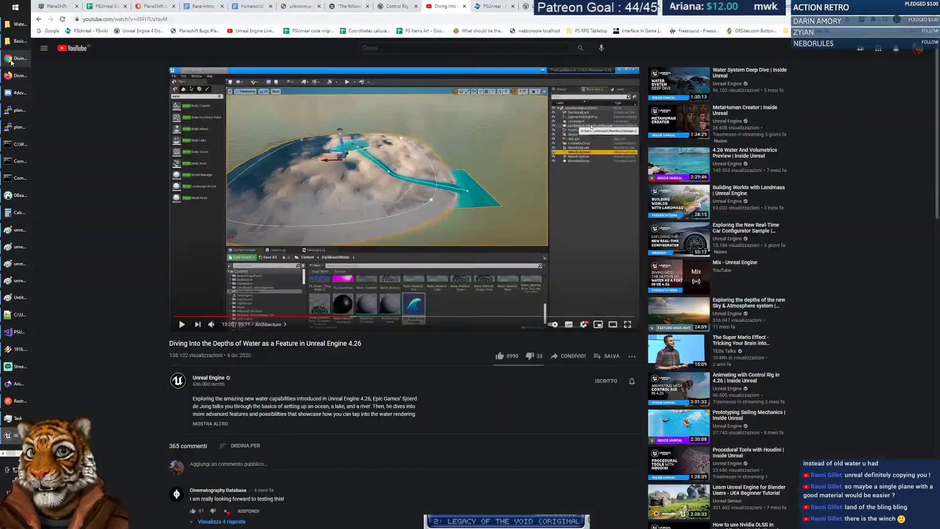
left_click(152, 6)
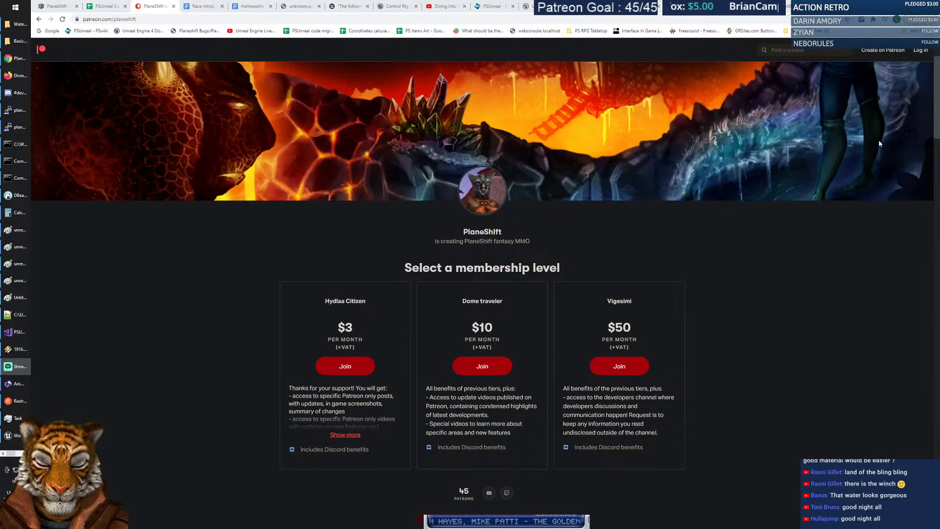
left_click(203, 268)
scroll(203, 269, "down", 4)
scroll(204, 268, "up", 4)
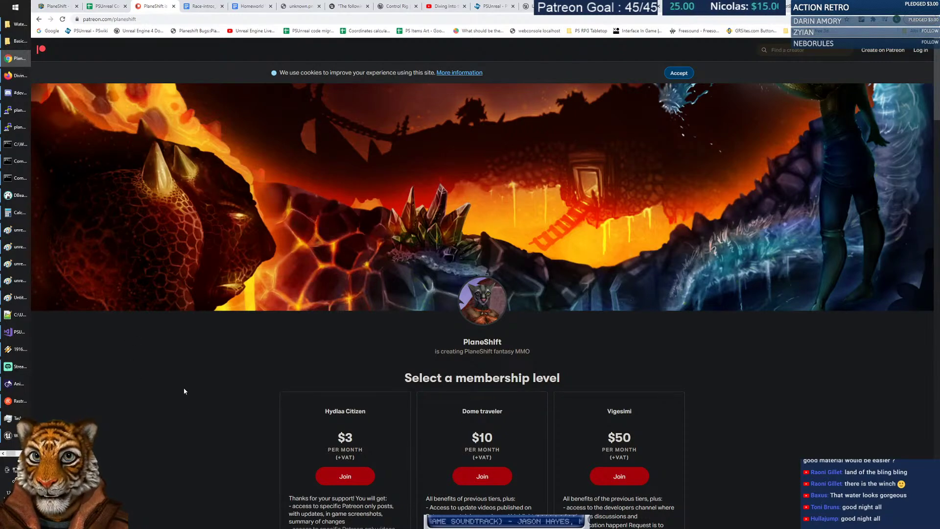
View the PlaneShift website's home page and switch to the PSUnreal project in Visual Studio.
left_click(19, 455)
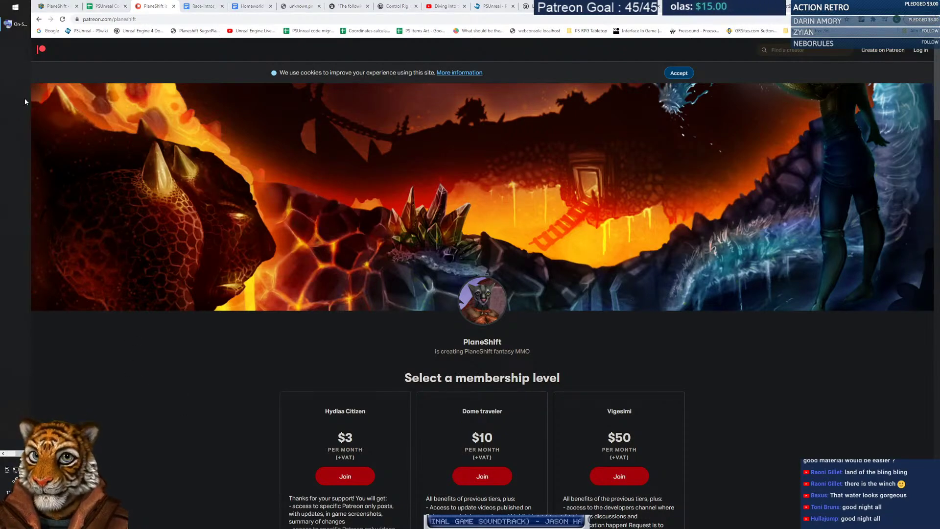
left_click(15, 27)
left_click(880, 309)
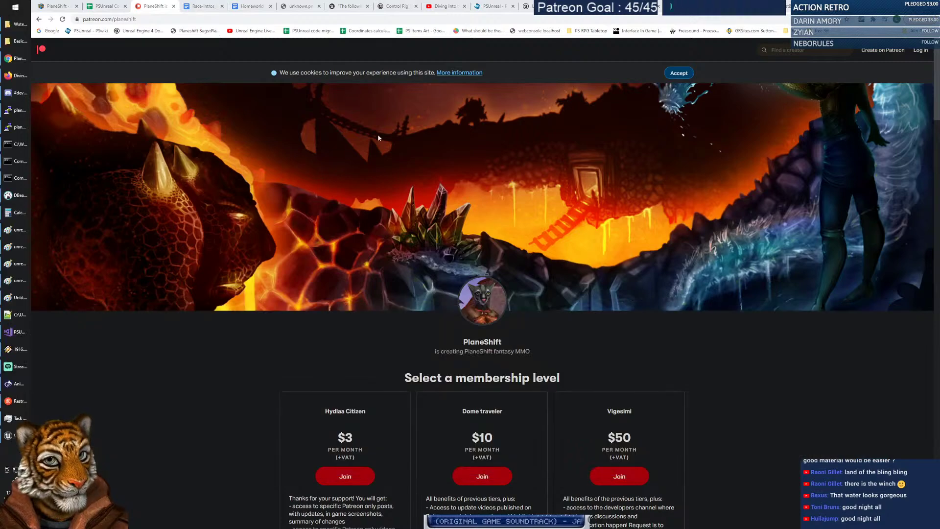
left_click(58, 6)
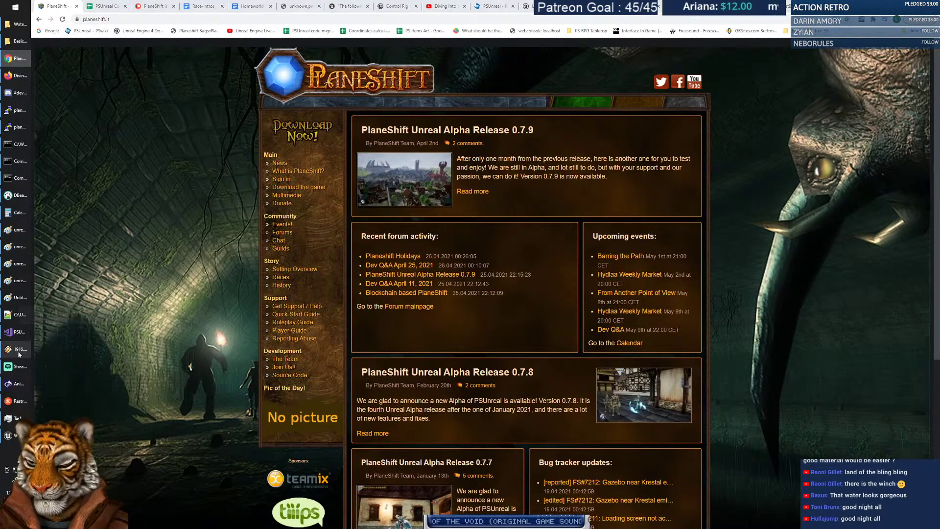
left_click(18, 332)
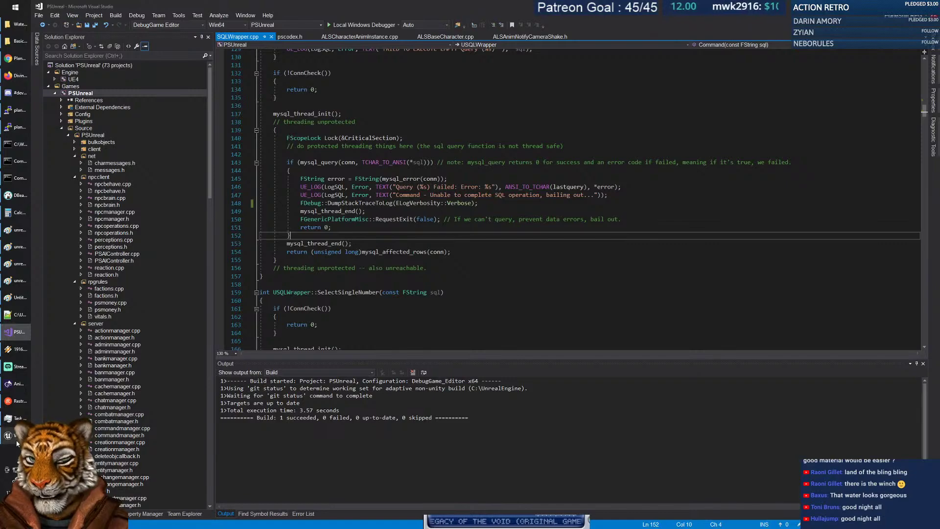
Switch back to Unreal Editor, view the lake shore, and change from Landscape mode to Select mode.
left_click(17, 442)
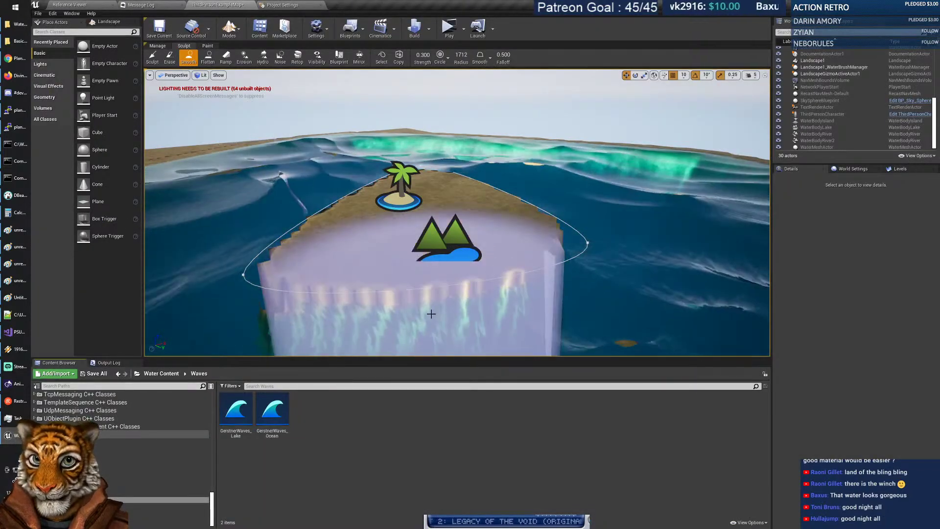
key("w")
mouse_move(431, 314)
right_mouse_down()
mouse_move(338, 305)
mouse_move(333, 288)
mouse_move(333, 328)
mouse_move(363, 338)
mouse_move(348, 325)
mouse_move(360, 327)
mouse_move(355, 338)
mouse_move(350, 323)
mouse_move(374, 325)
mouse_move(313, 334)
mouse_move(332, 332)
right_mouse_up()
key("w")
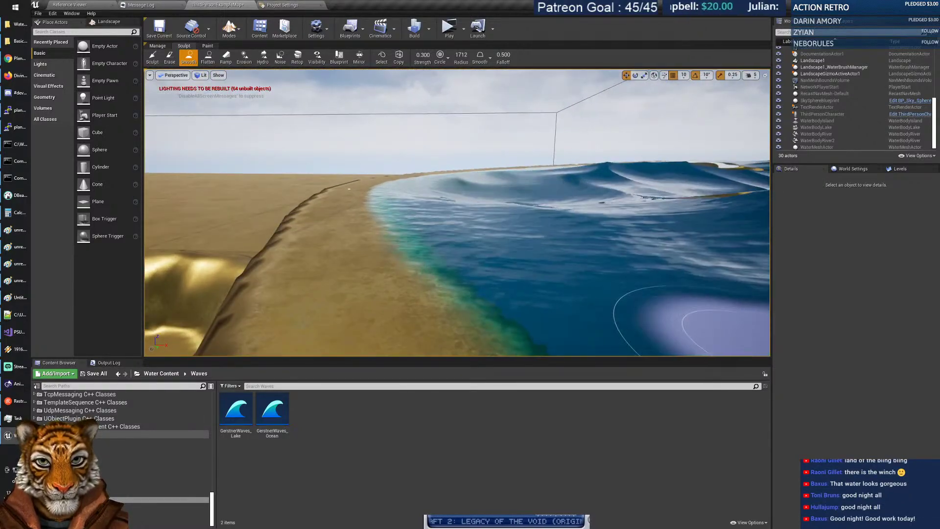
left_click(230, 30)
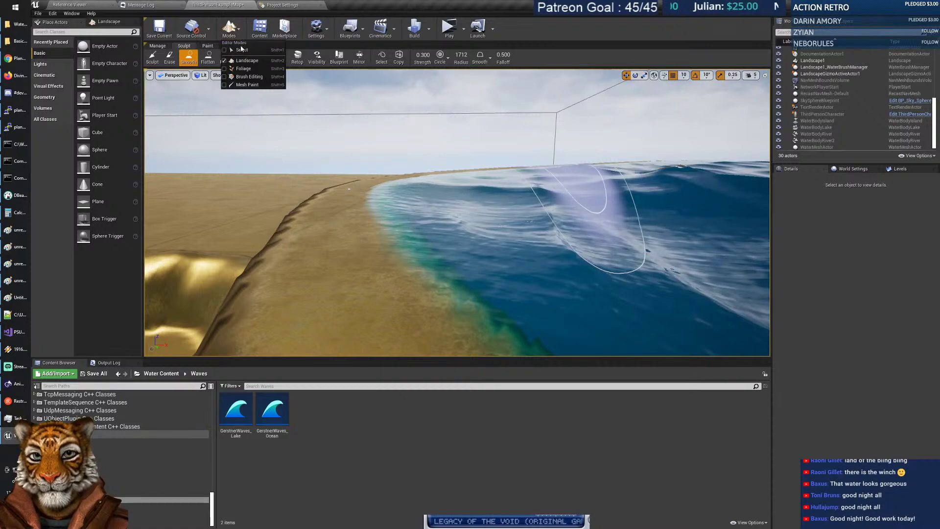
left_click(240, 50)
right_click_drag(343, 220, 448, 218)
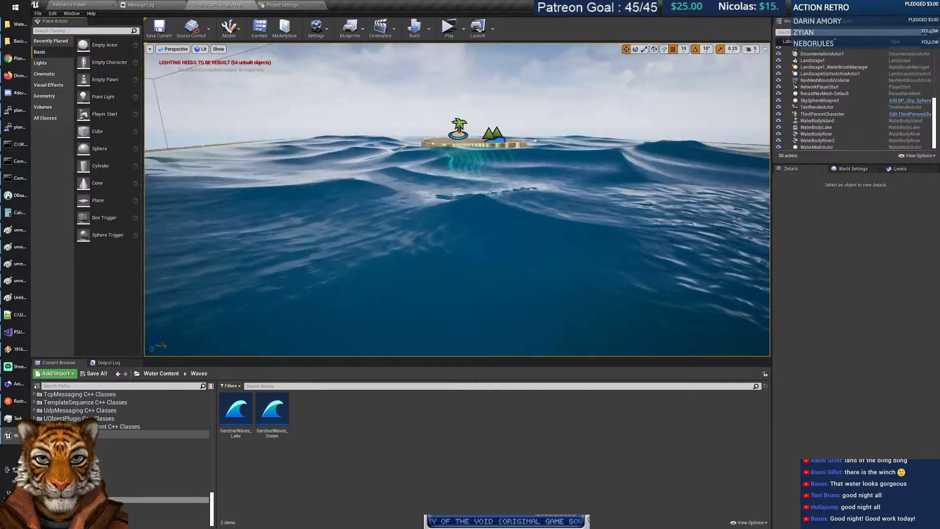